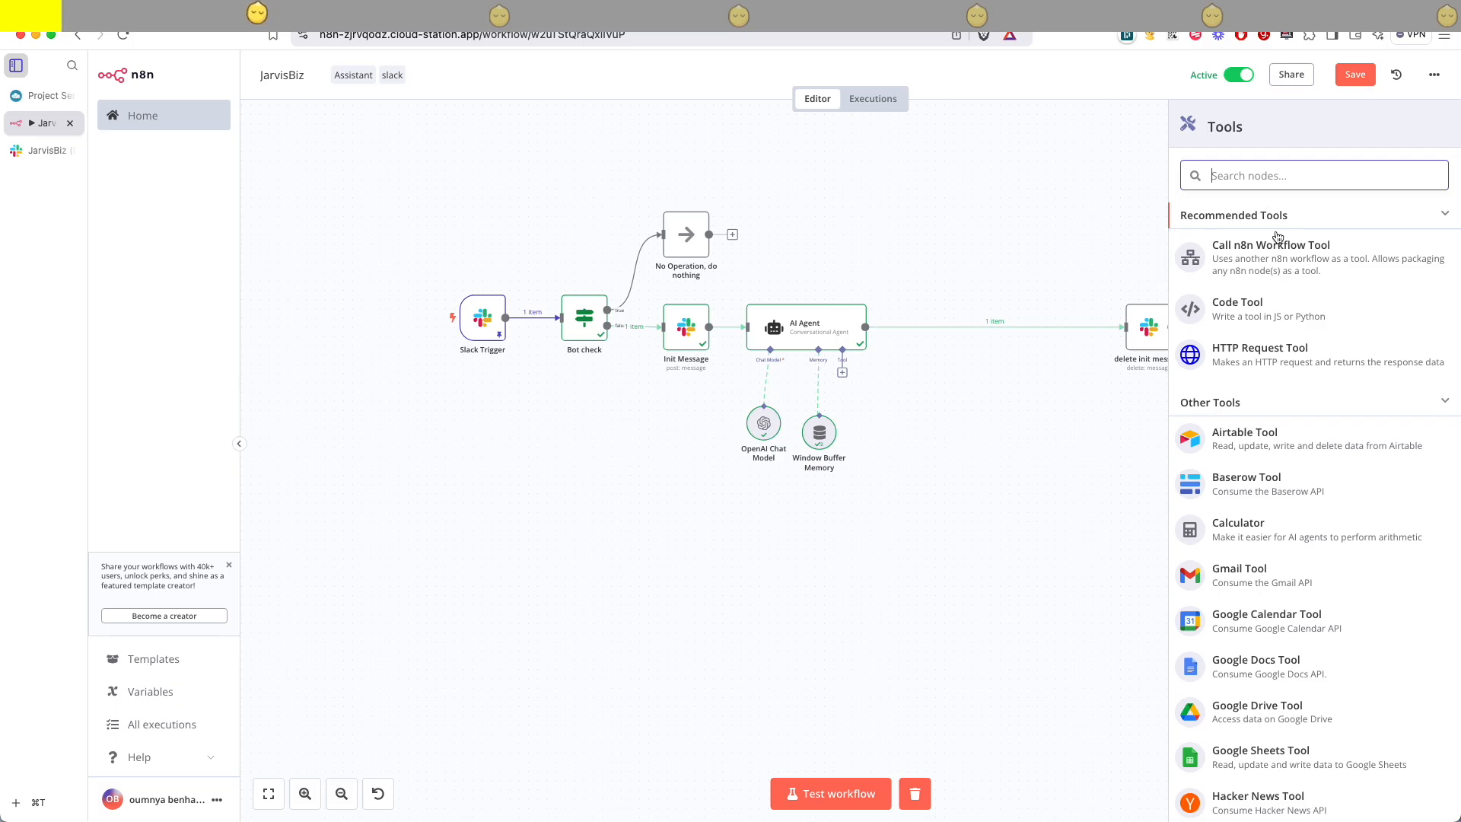
- Add a Call n8n Workflow Tool to the AI Agent and rename the node Get_linkedin_urls
click(1282, 242)
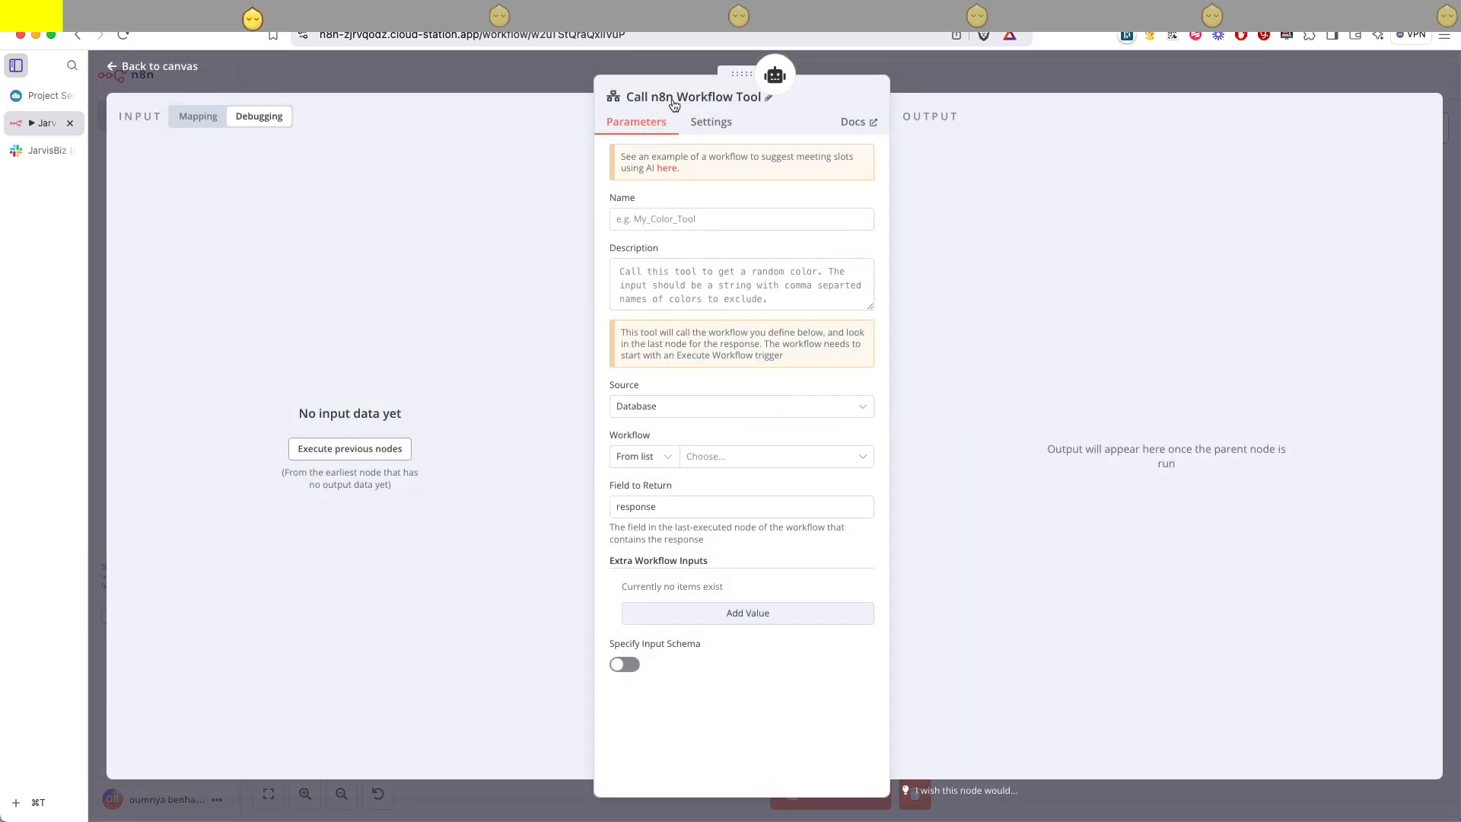
click(700, 91)
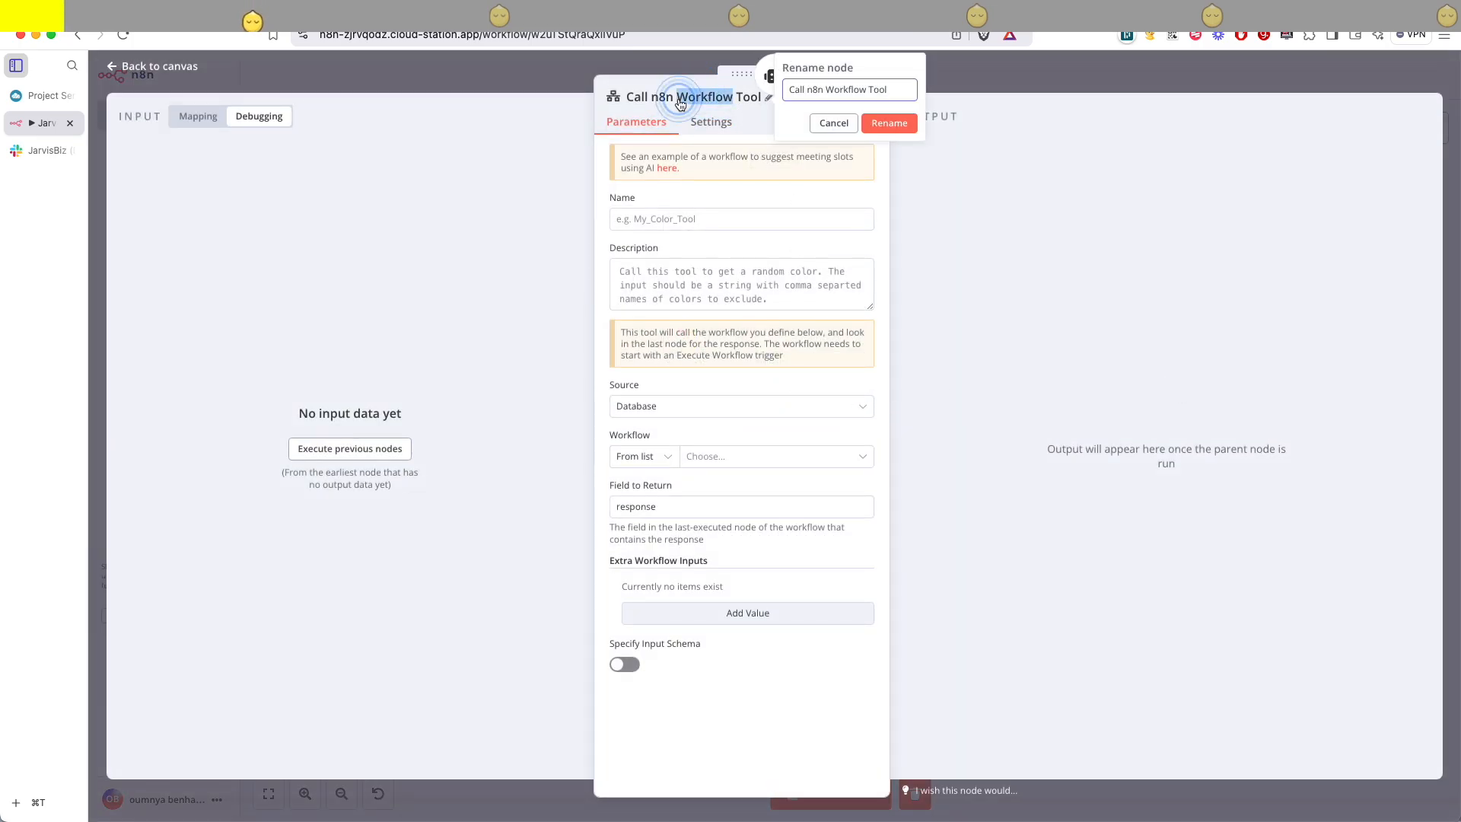
key(super+a)
text(GEt_linkedin_urls)
click(889, 122)
- Enter "Get linkedin urls" as the tool's name parameter
click(732, 228)
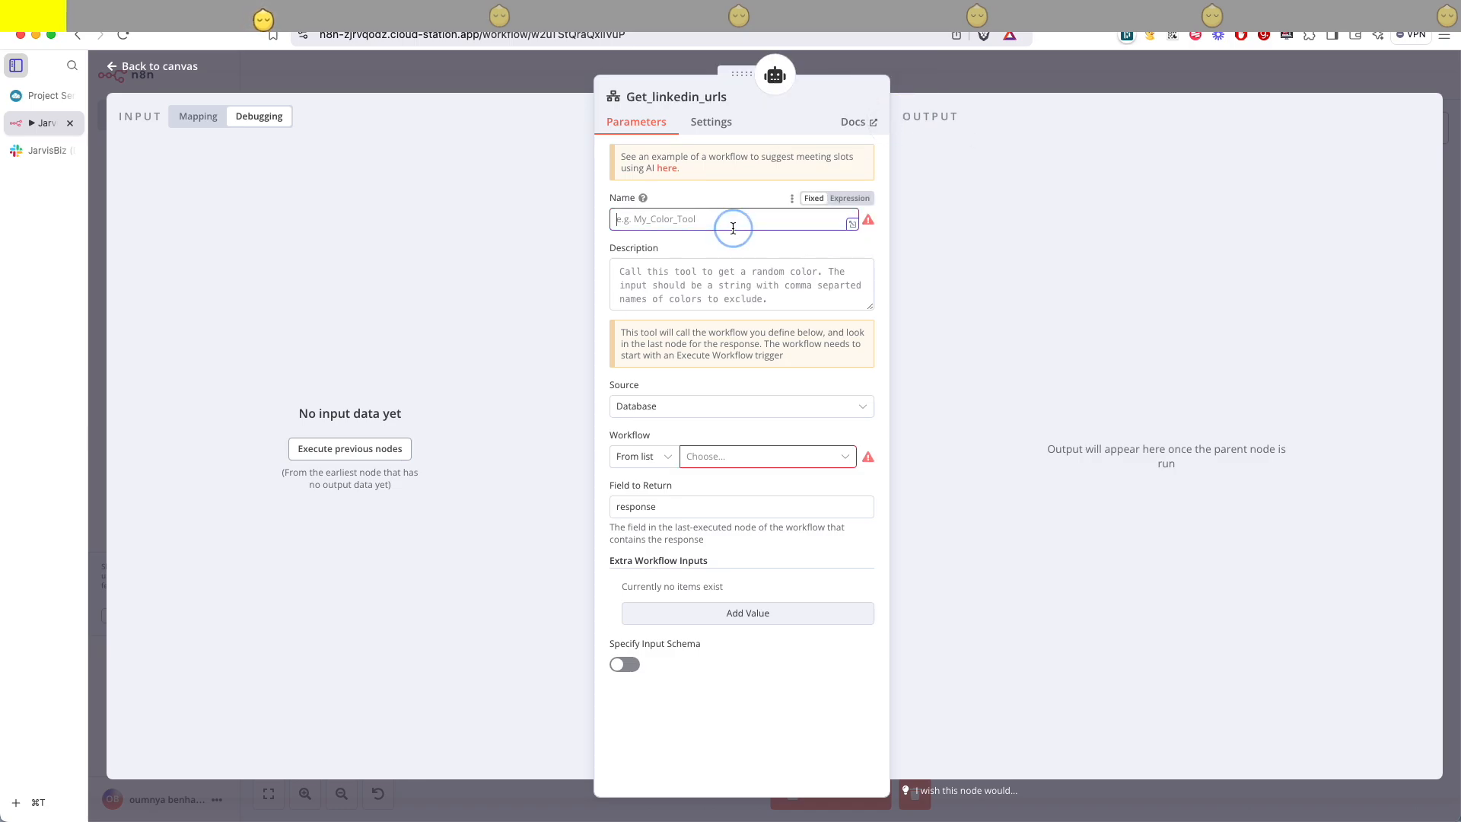
click(667, 101)
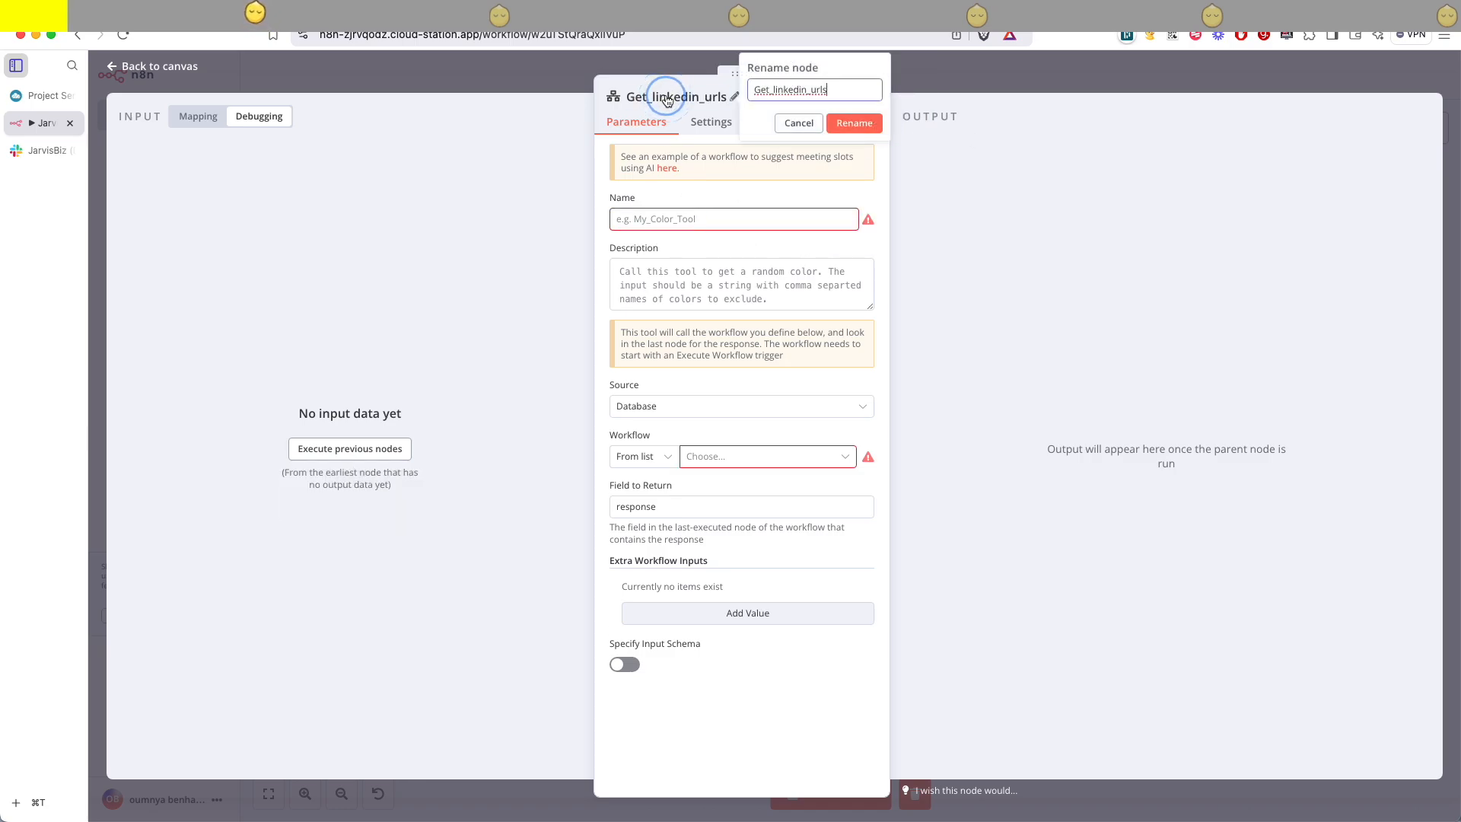
click(669, 221)
text(Get linkedin urls)
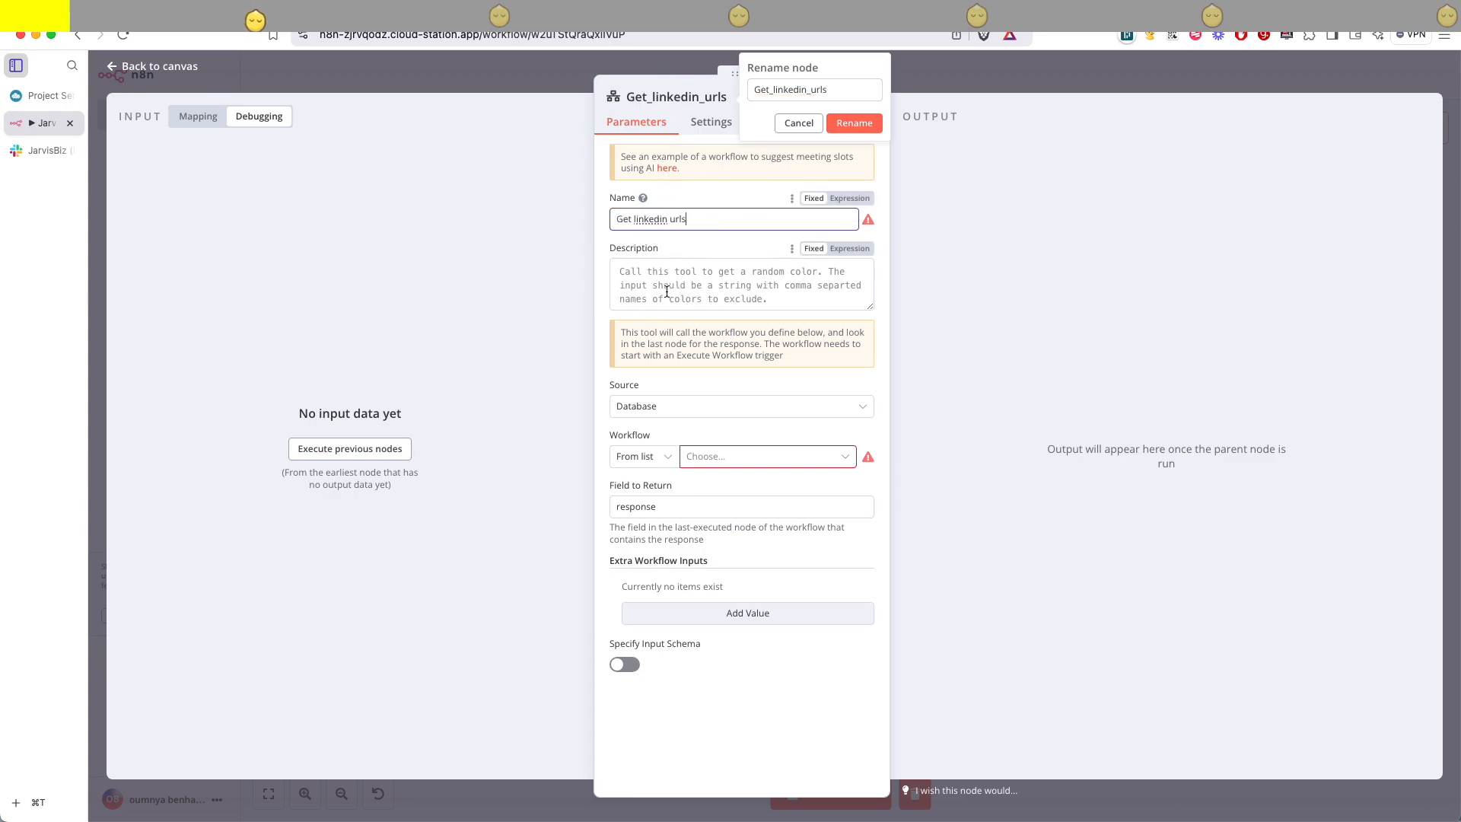
- Set the tool's description to "Use this tool if the user is looking for leads for example : Get me CEOs of Startups in the UK"
key(super+Tab)
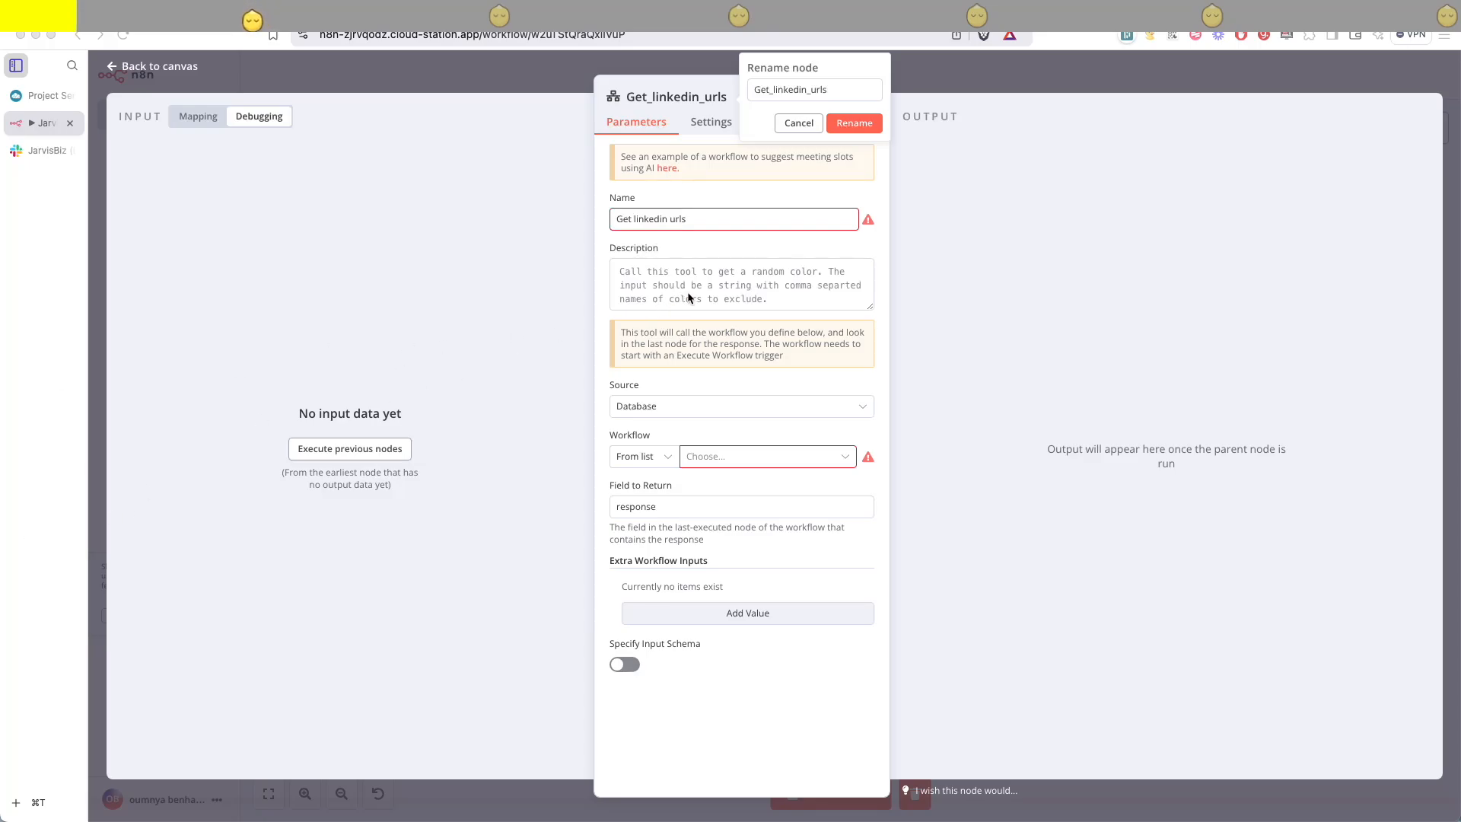
click(651, 289)
text(Us)
click(661, 285)
key(super+v)
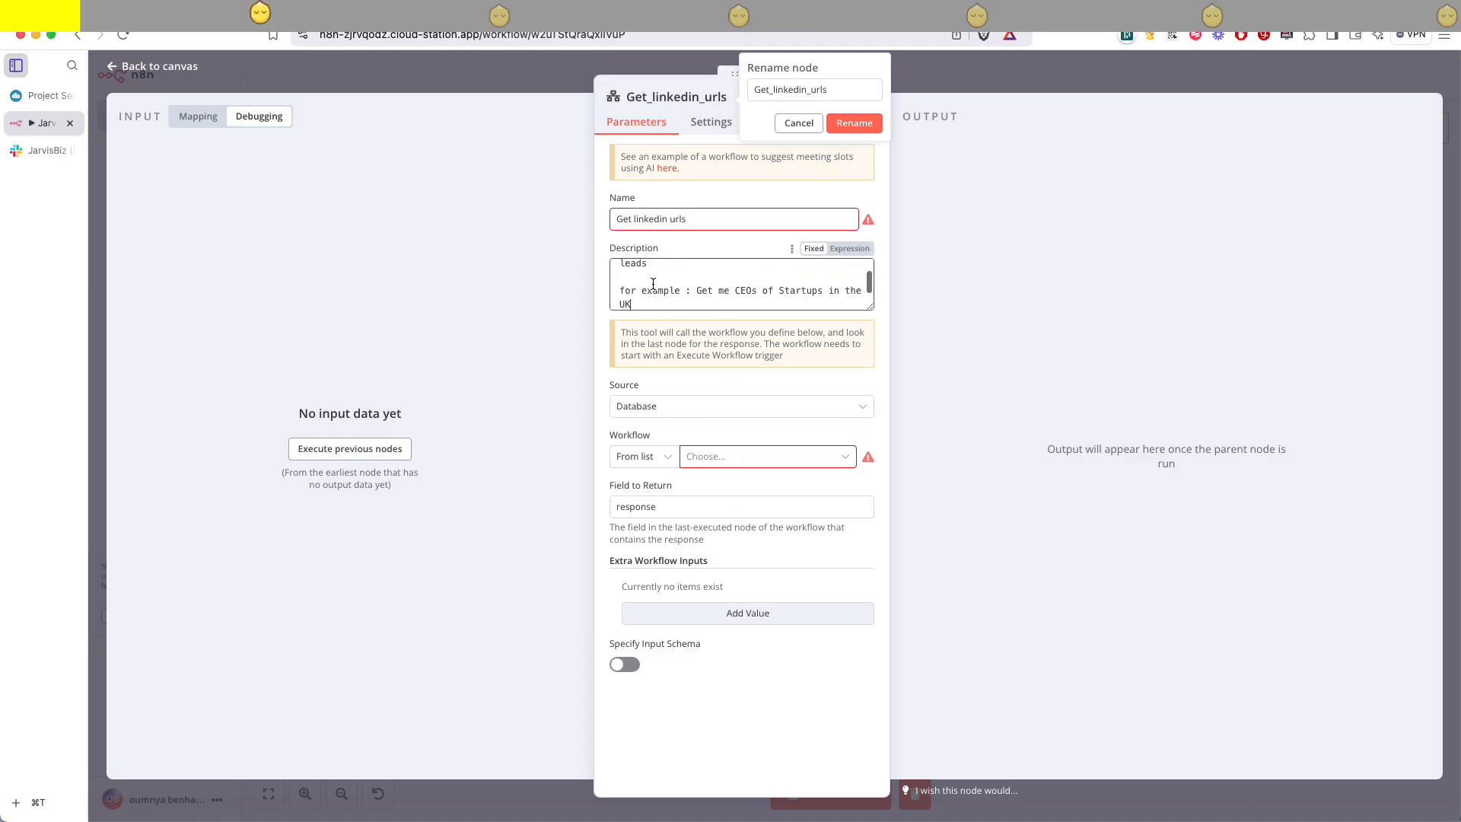
drag(872, 306, 874, 376)
click(799, 350)
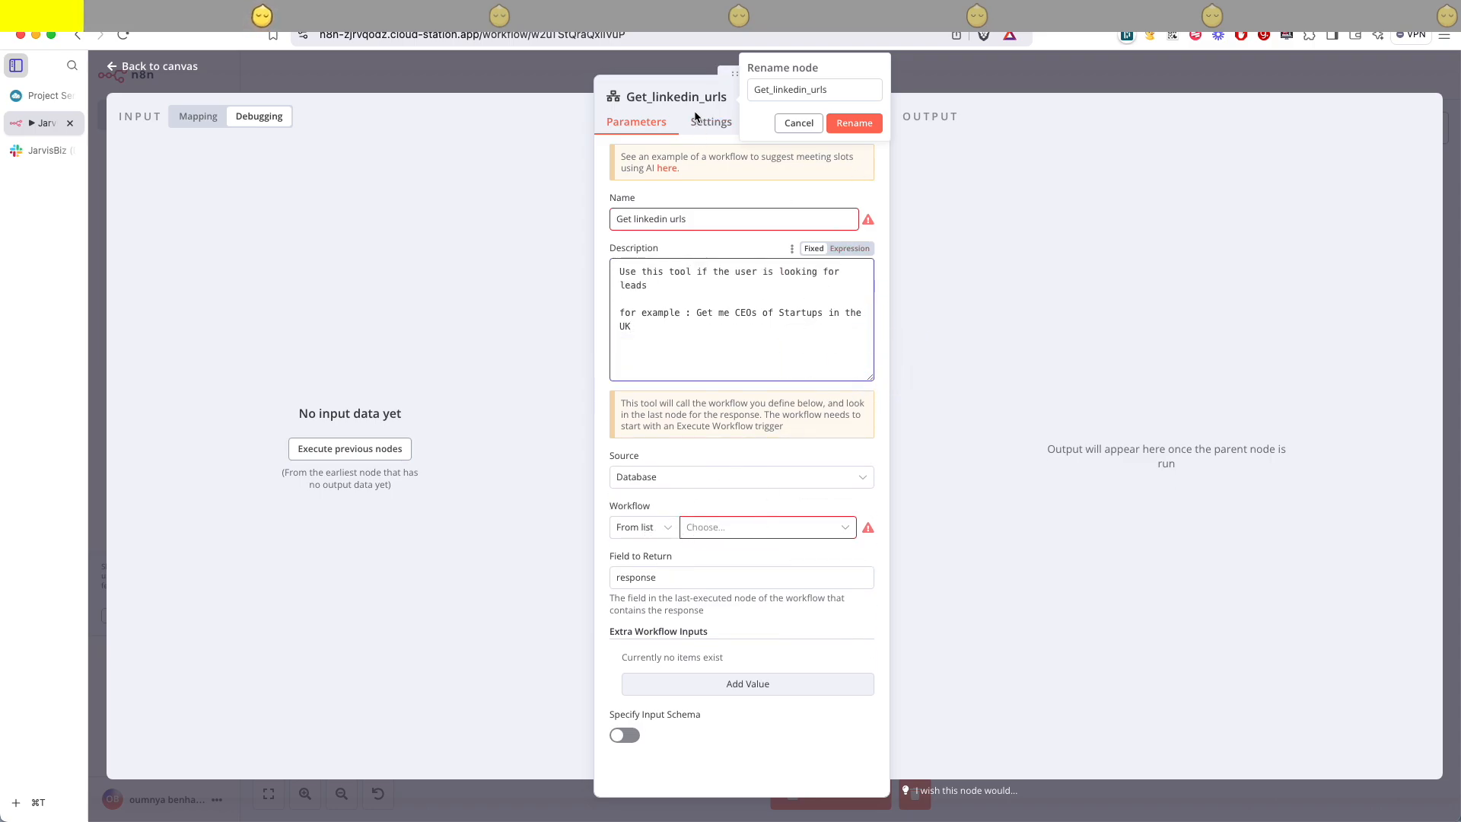
click(868, 123)
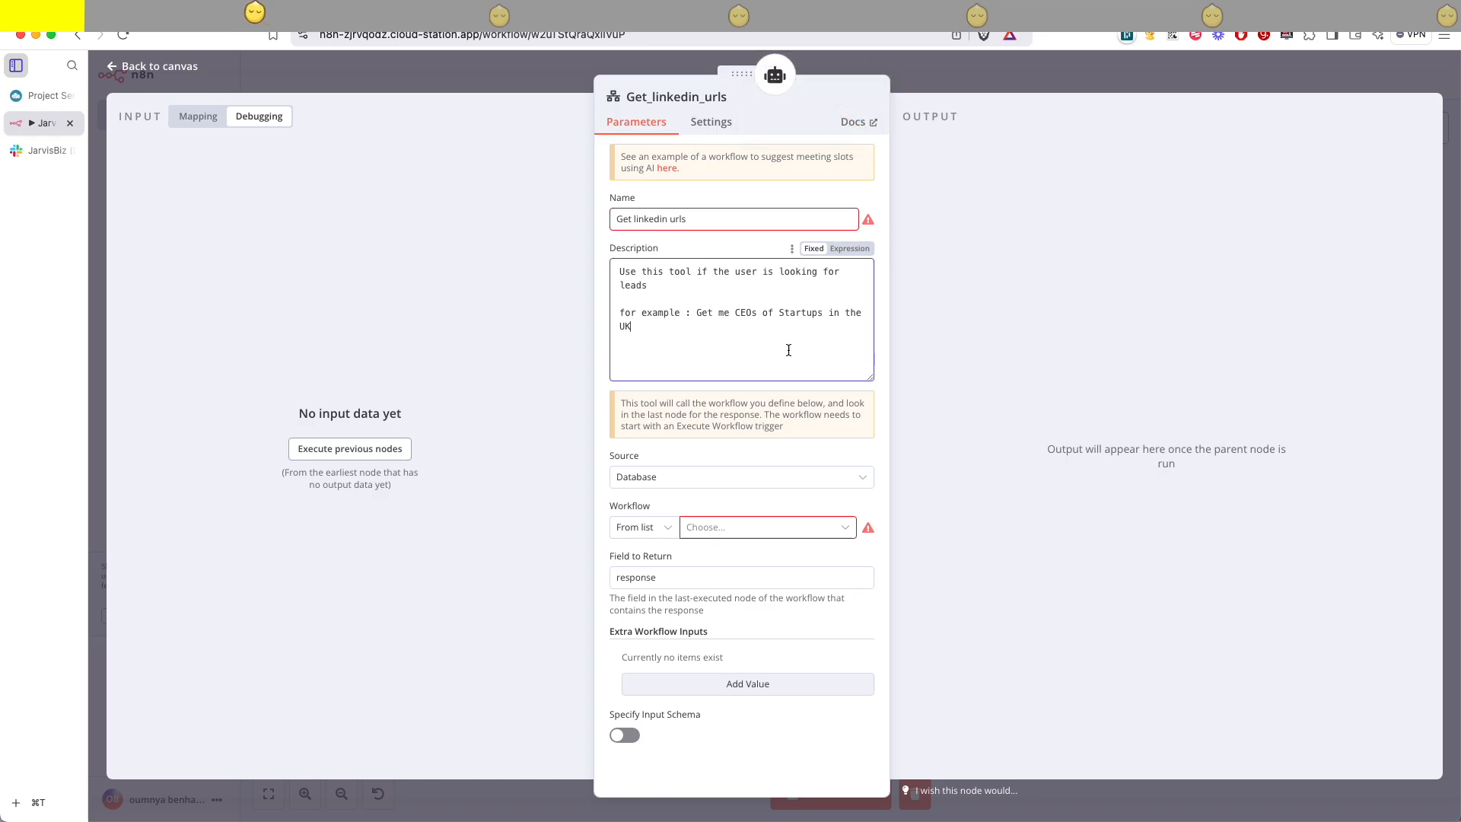
- Return to the JarvisBiz canvas and create a new blank workflow in a separate browser tab
click(1001, 80)
super+click(171, 117)
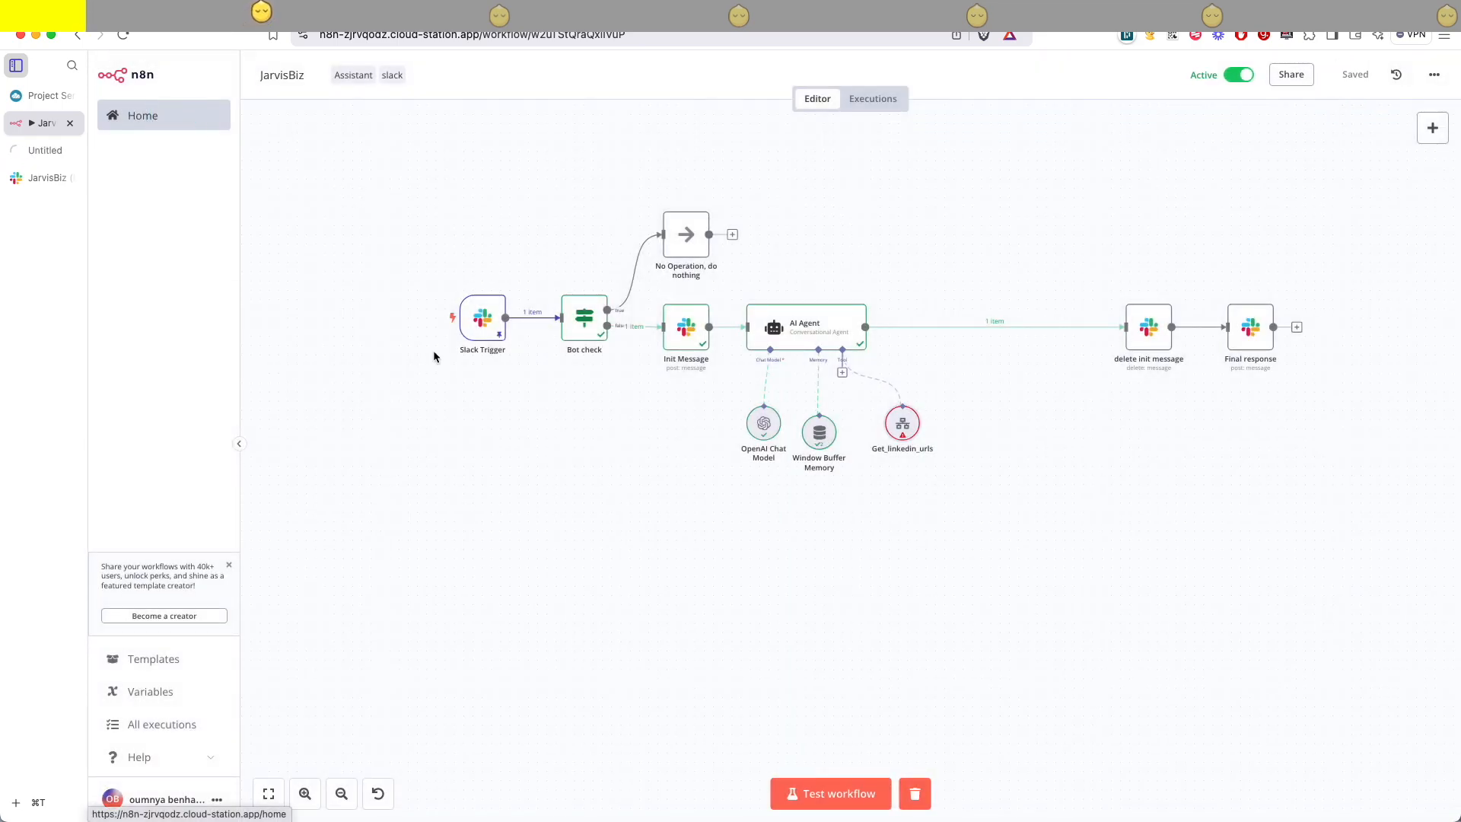
click(46, 155)
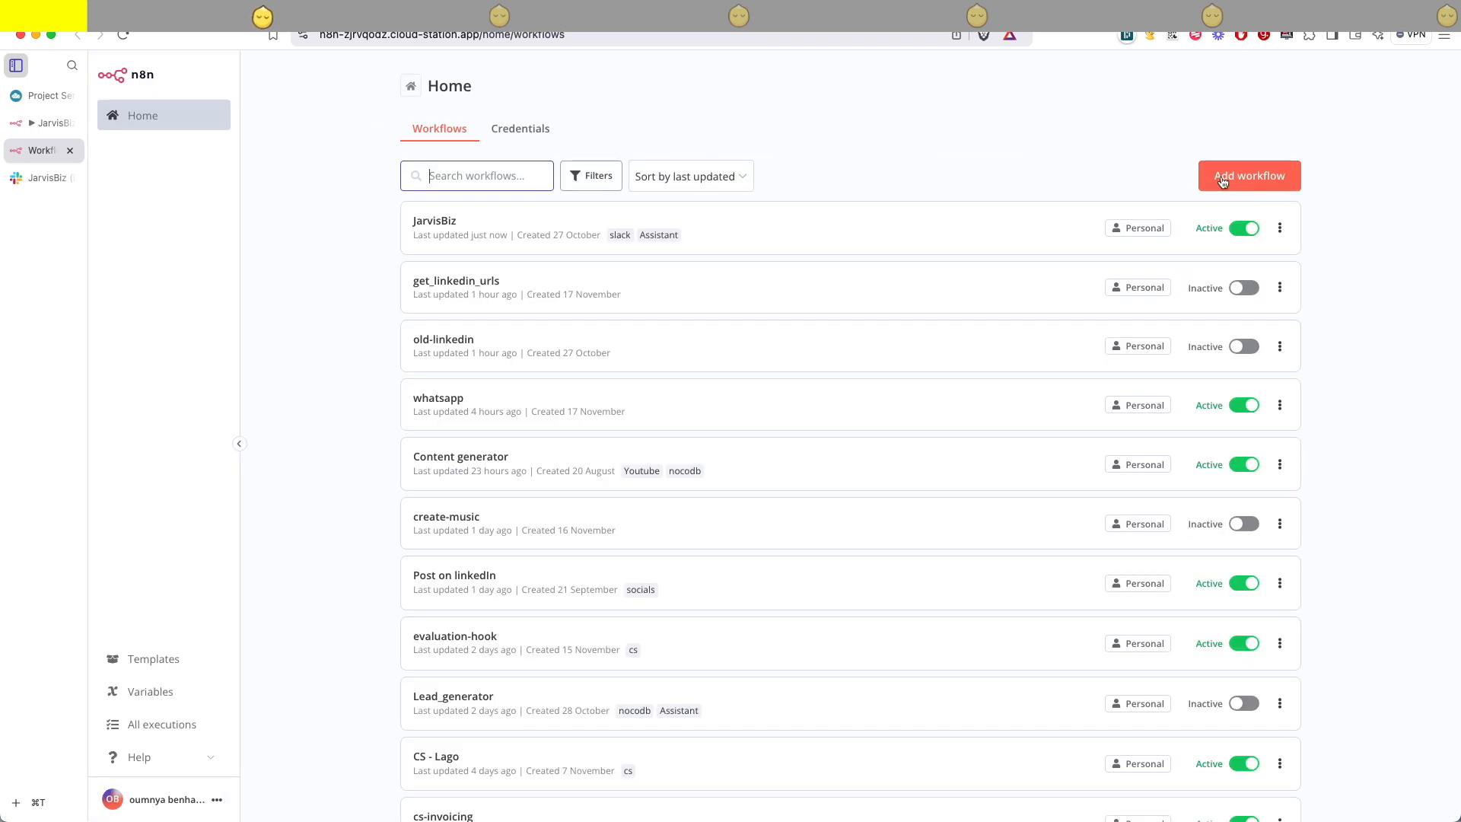
click(1248, 174)
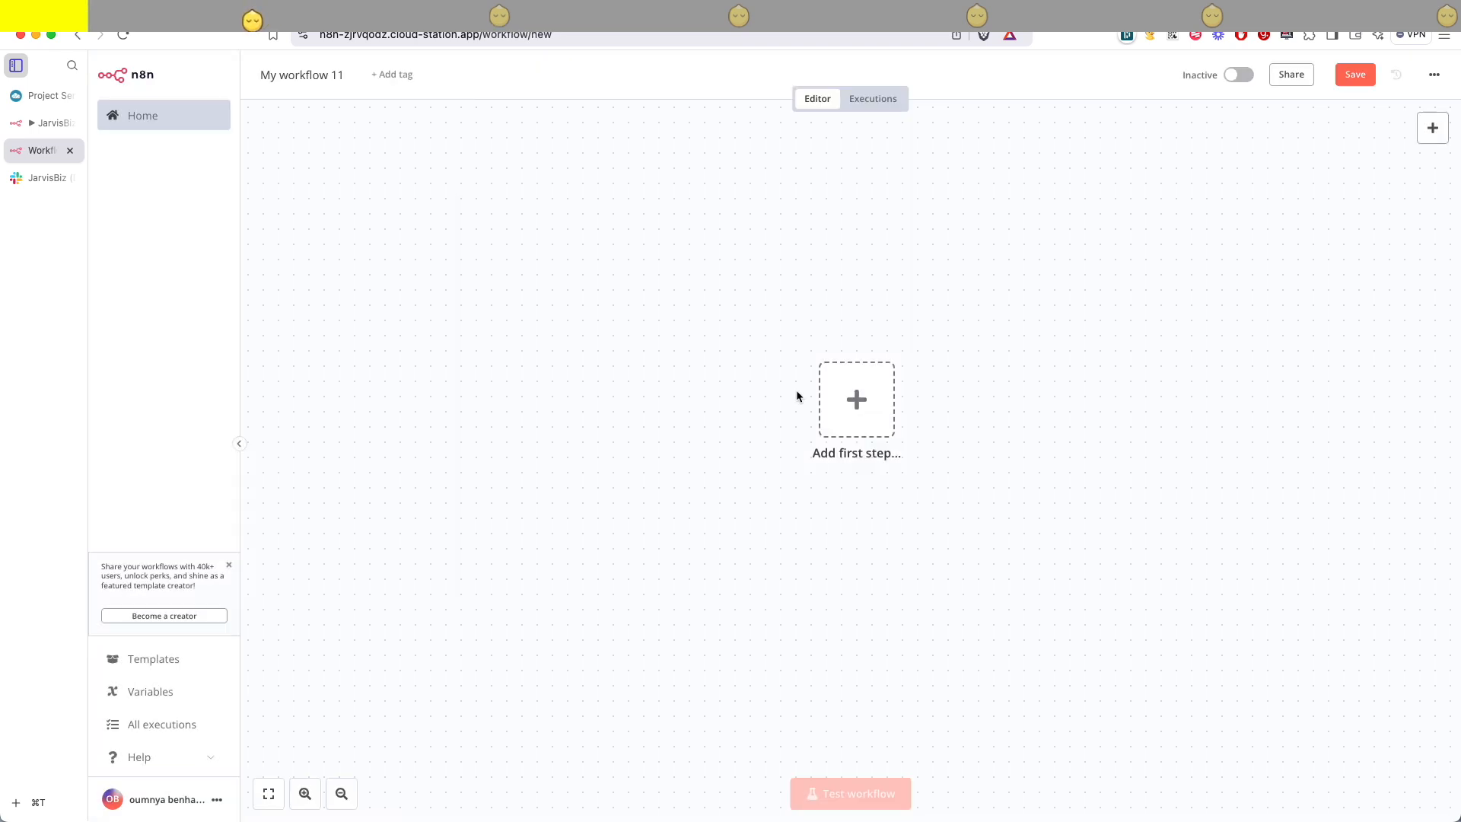
- Add the Execute Workflow trigger "When Called by Another Workflow" as the new workflow's first step
click(856, 400)
click(1296, 185)
text(ex)
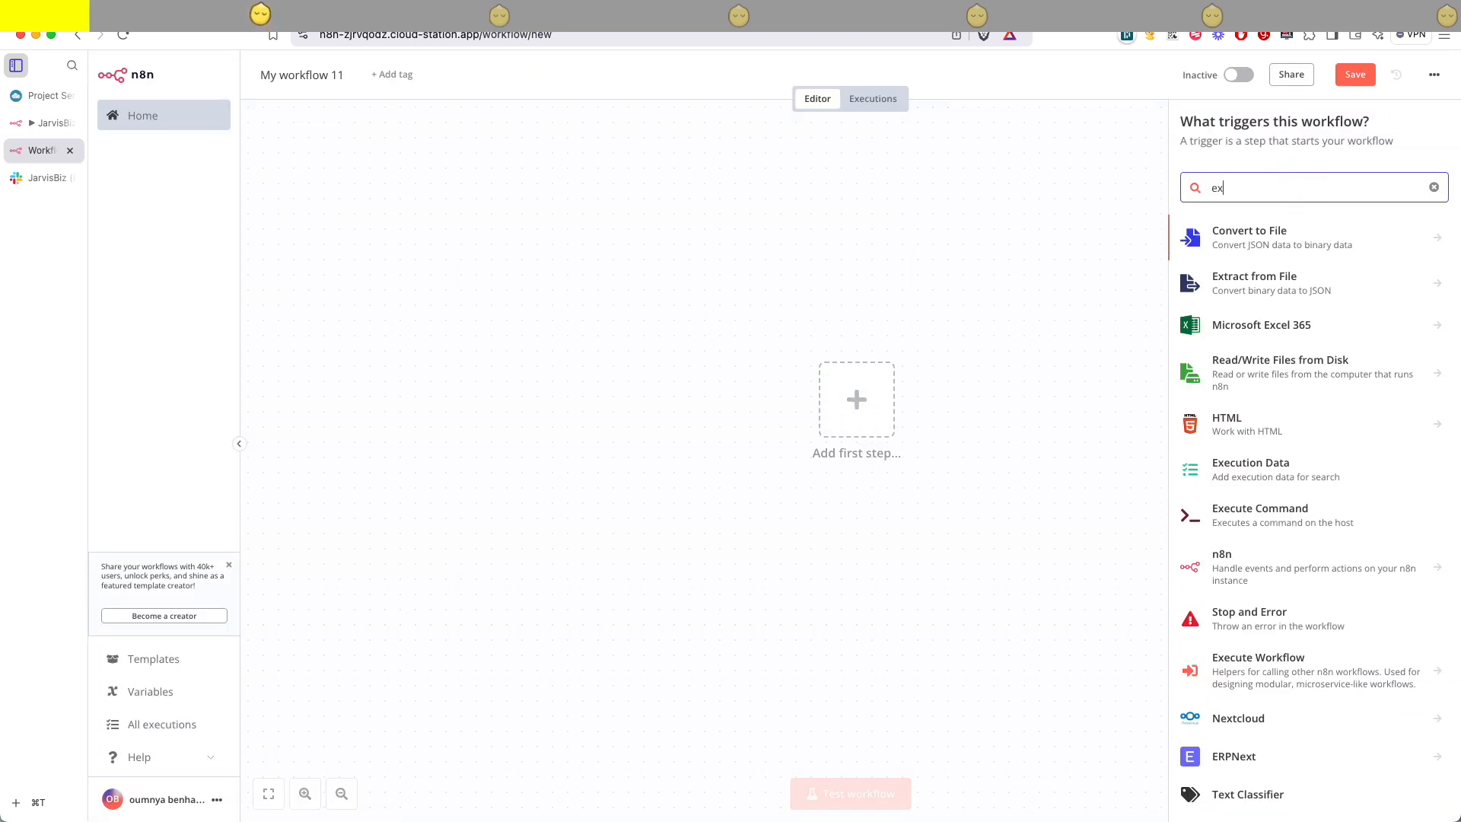
text(ecu)
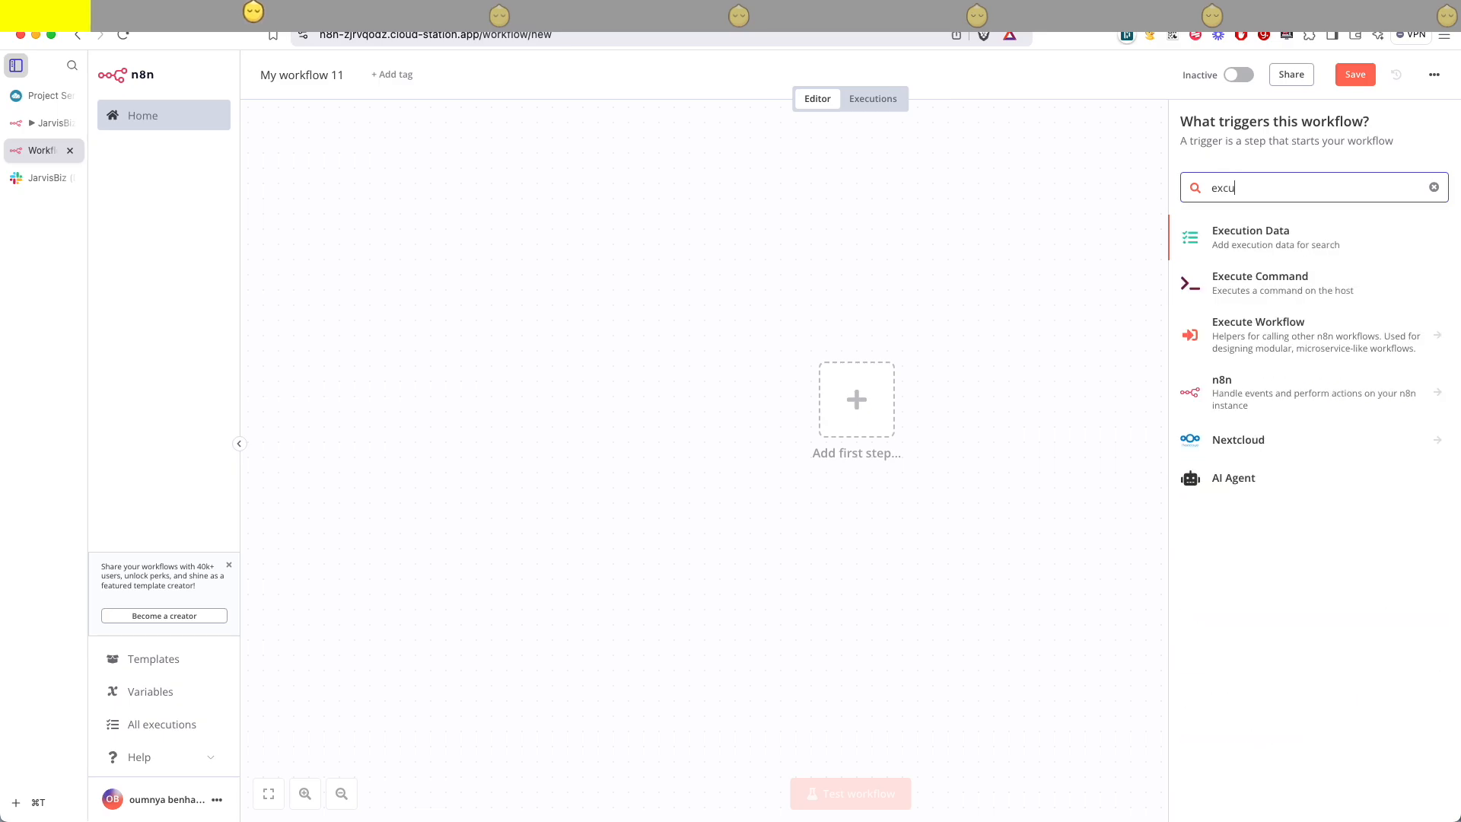
click(1259, 329)
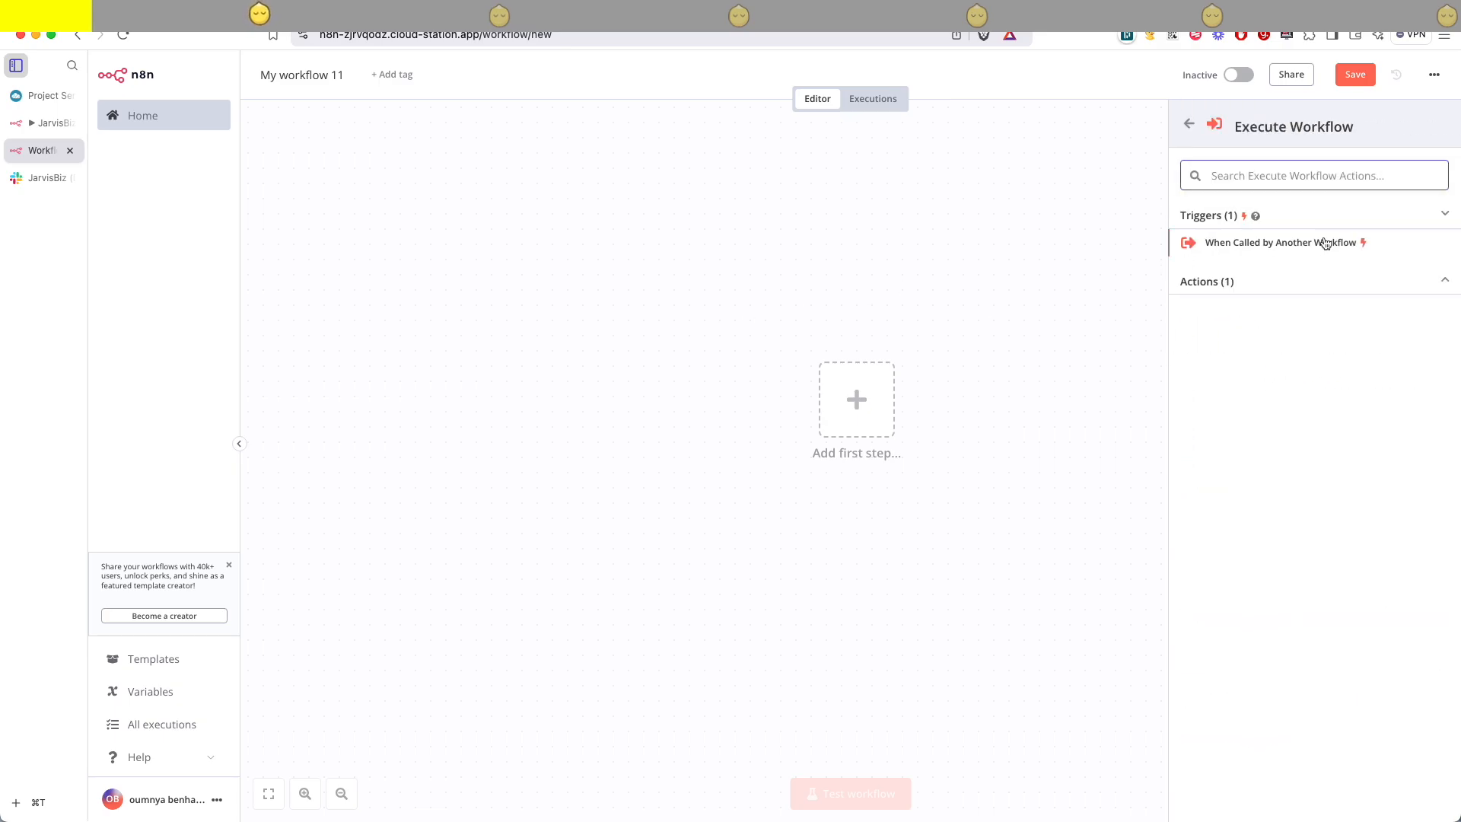
click(1299, 243)
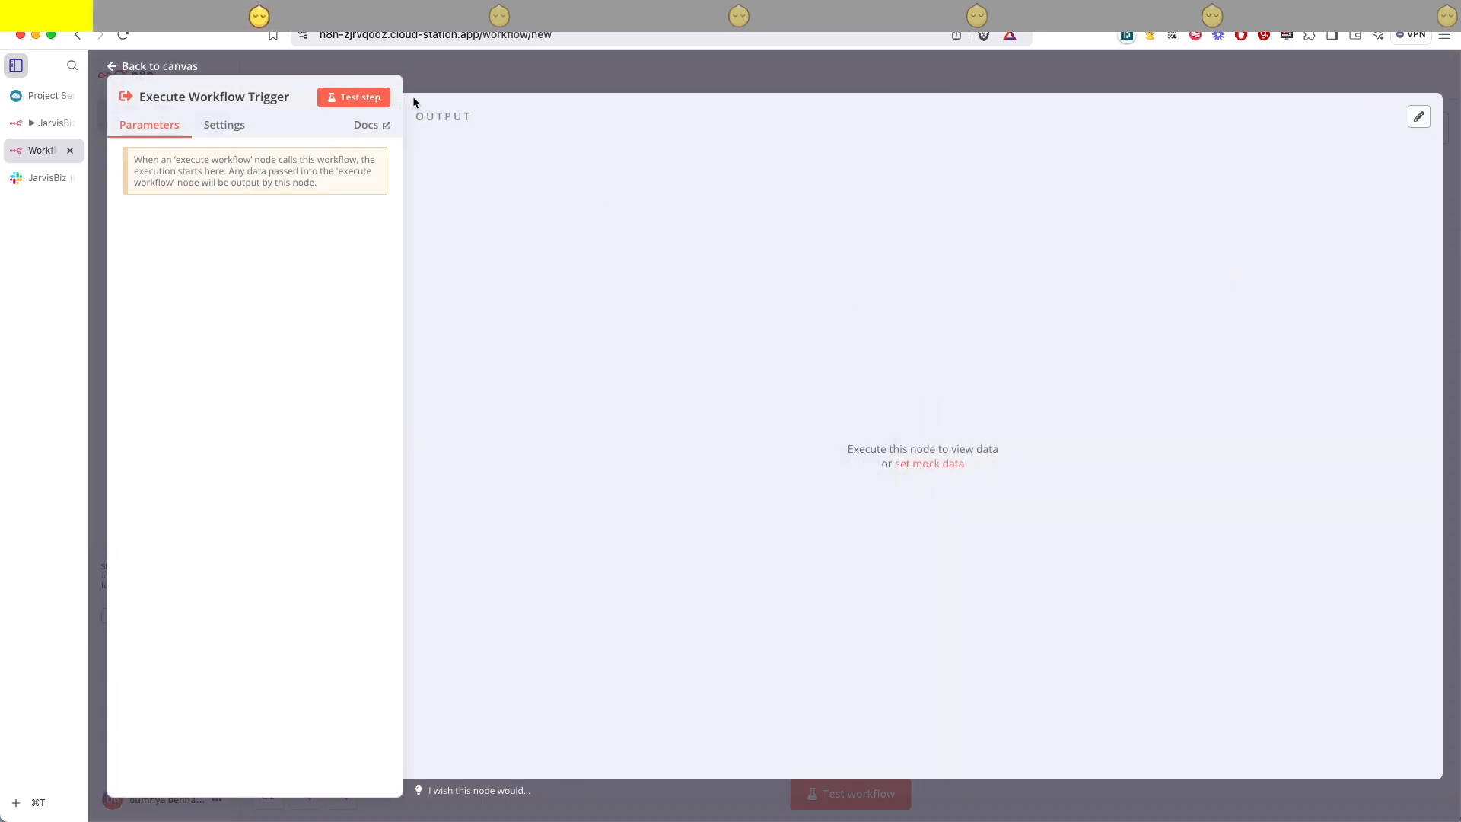
click(159, 66)
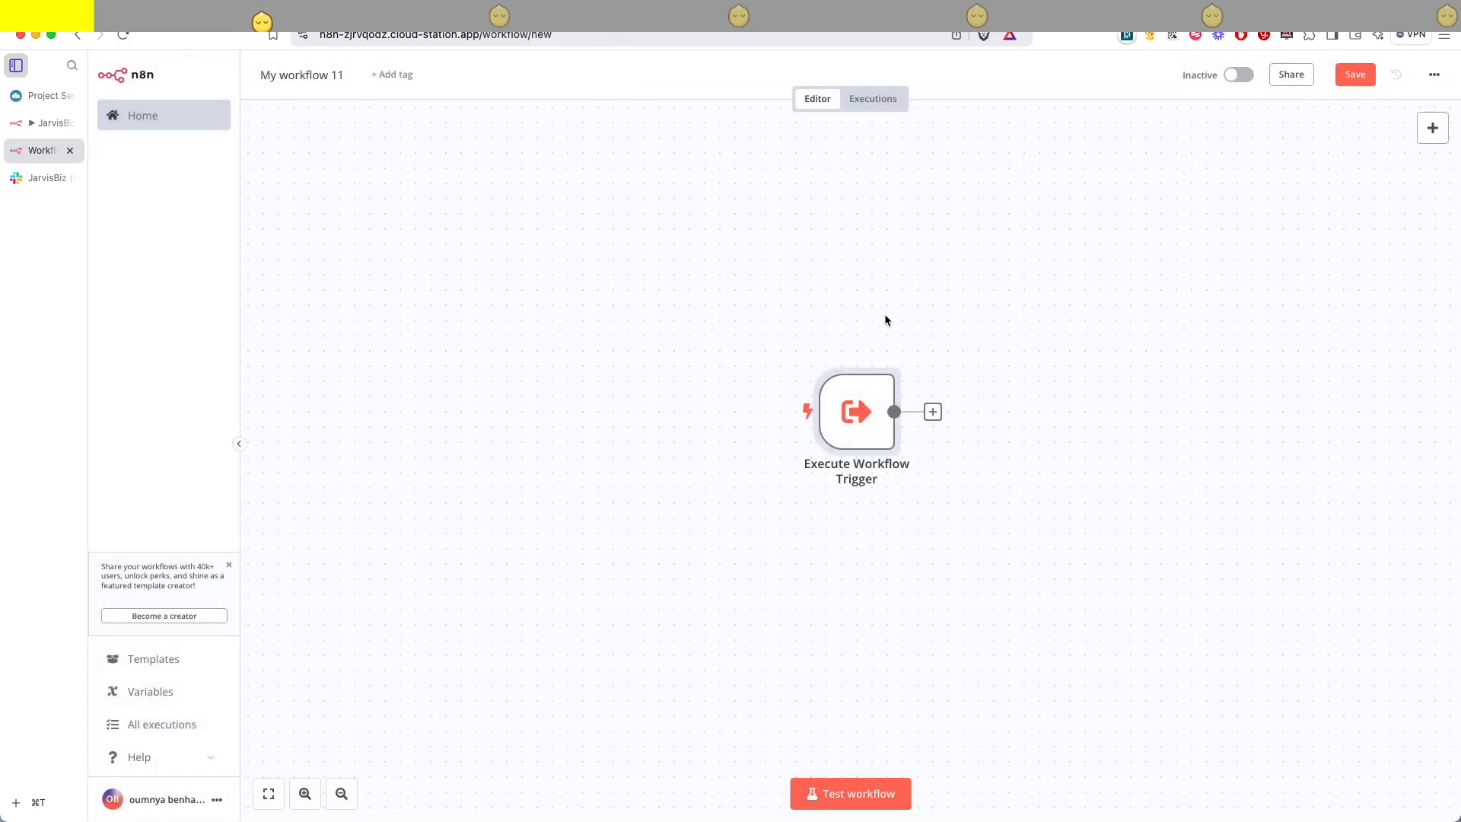
- Rename the new workflow as get_linkedin_urls
click(320, 73)
text(get_linkedin_urls)
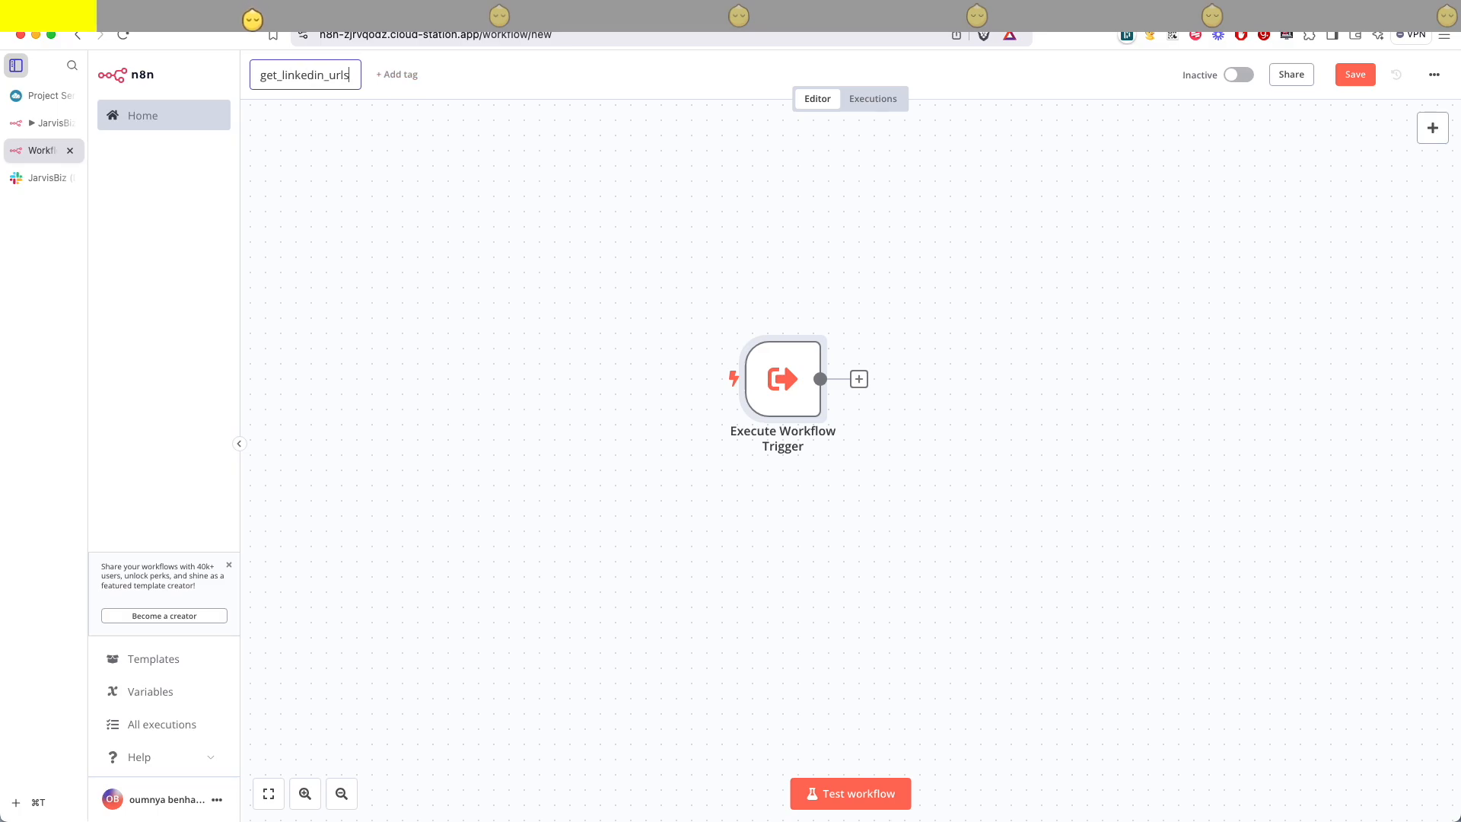
key(Return)
- Reload the JarvisBiz workflow and choose get_linkedin_urls as the workflow called by the Get_linkedin_urls tool
click(47, 126)
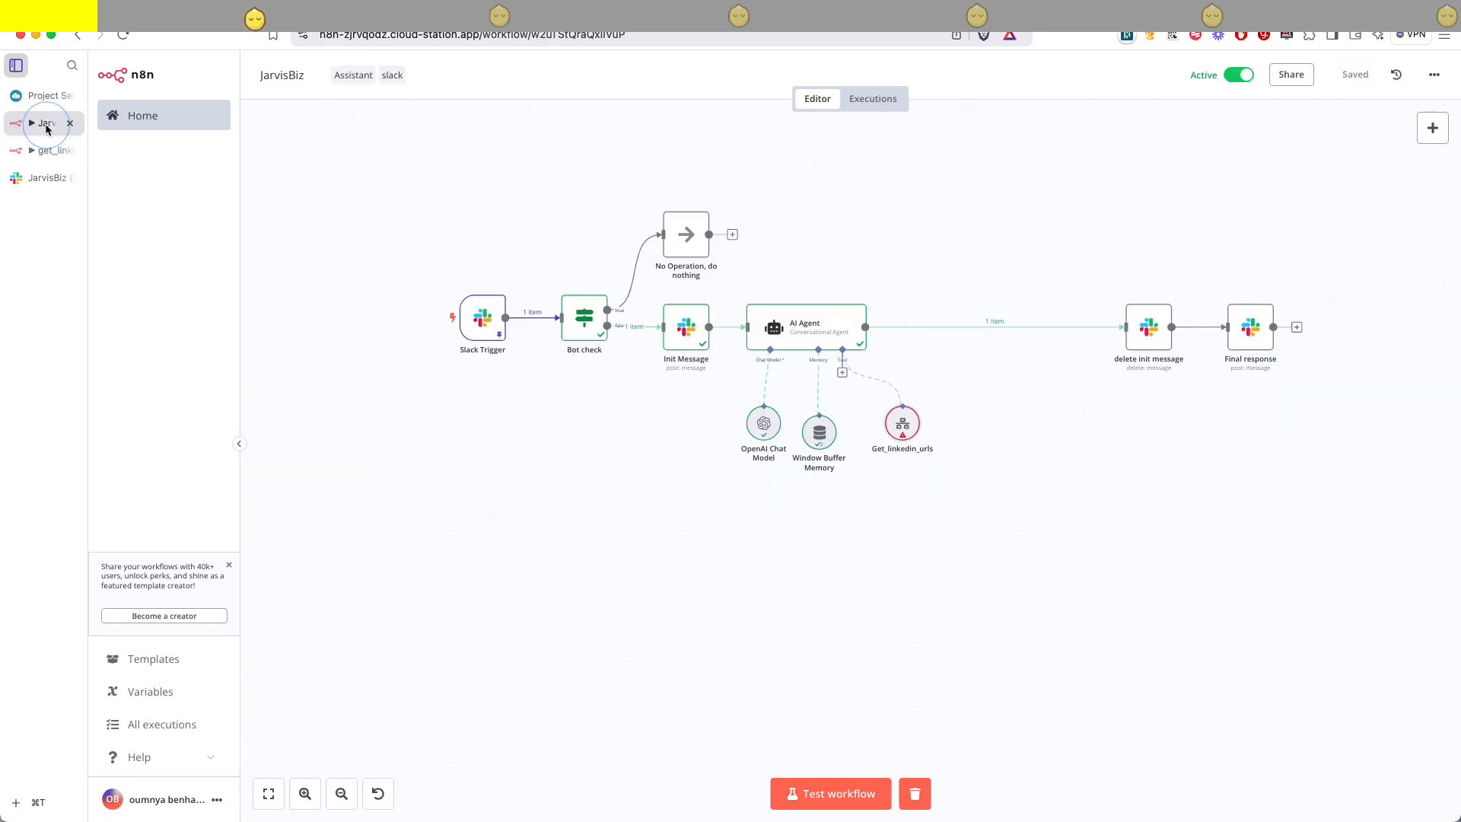
click(123, 35)
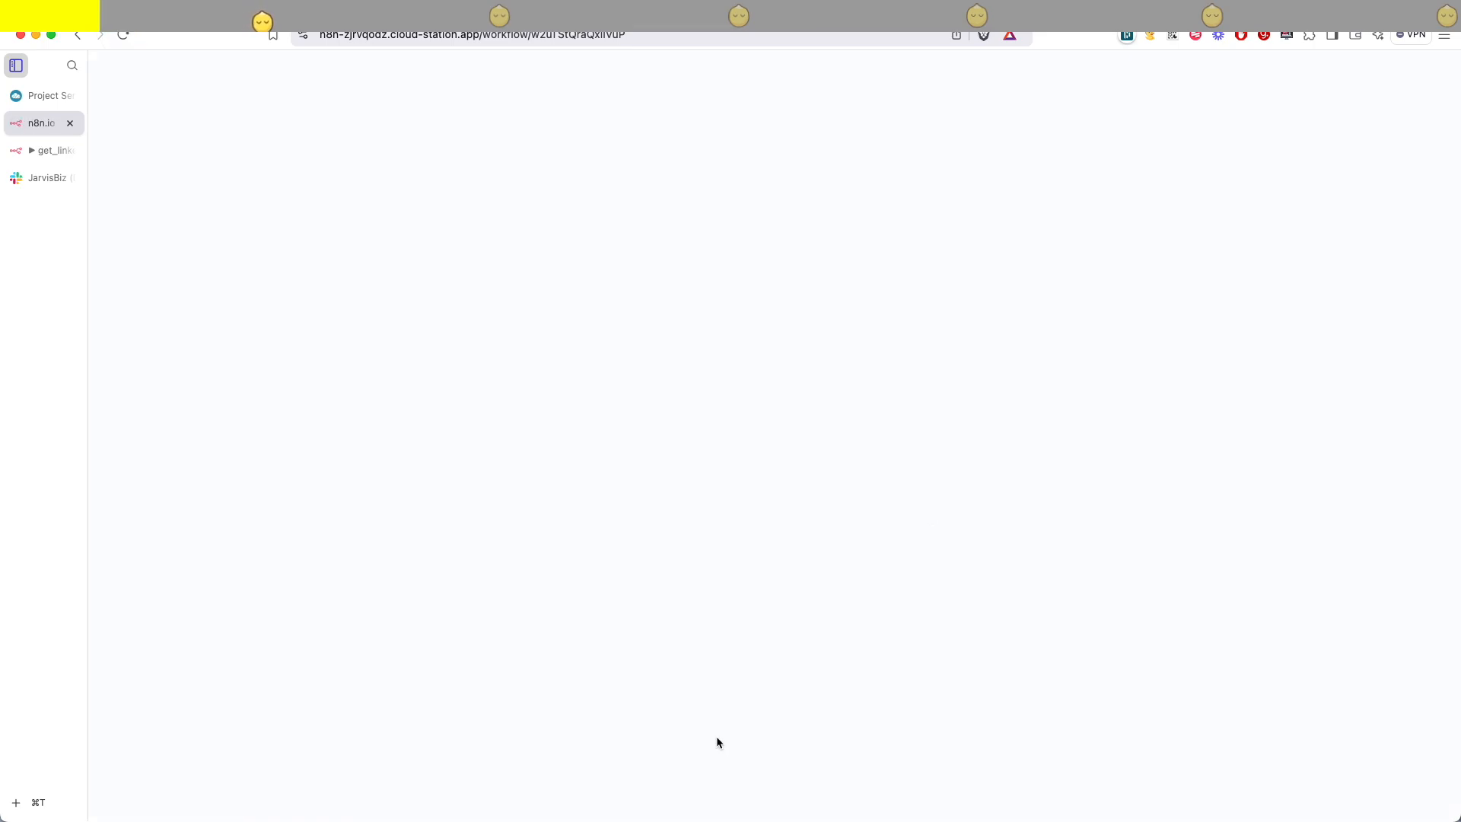
double_click(884, 541)
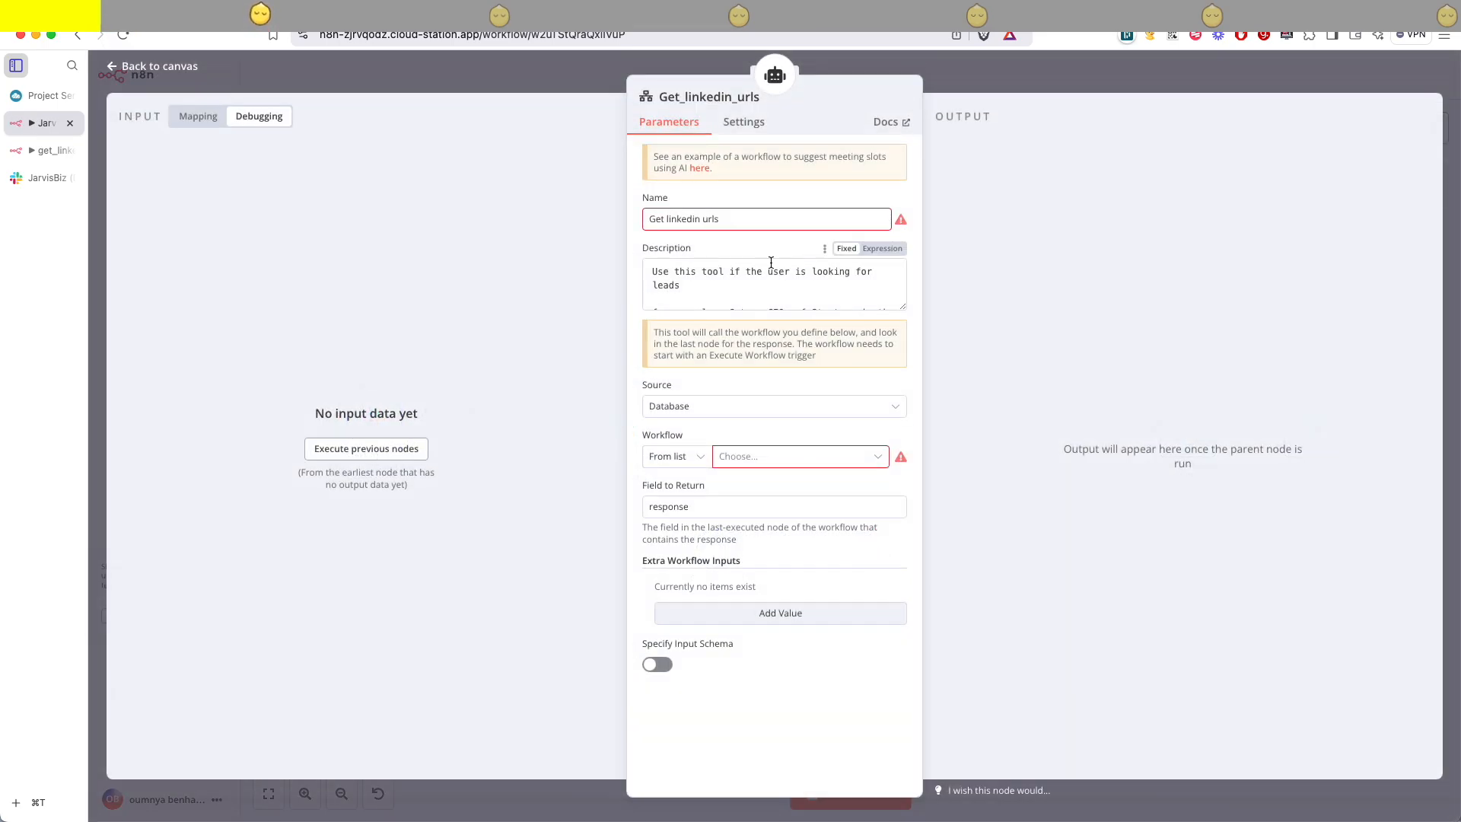
click(786, 456)
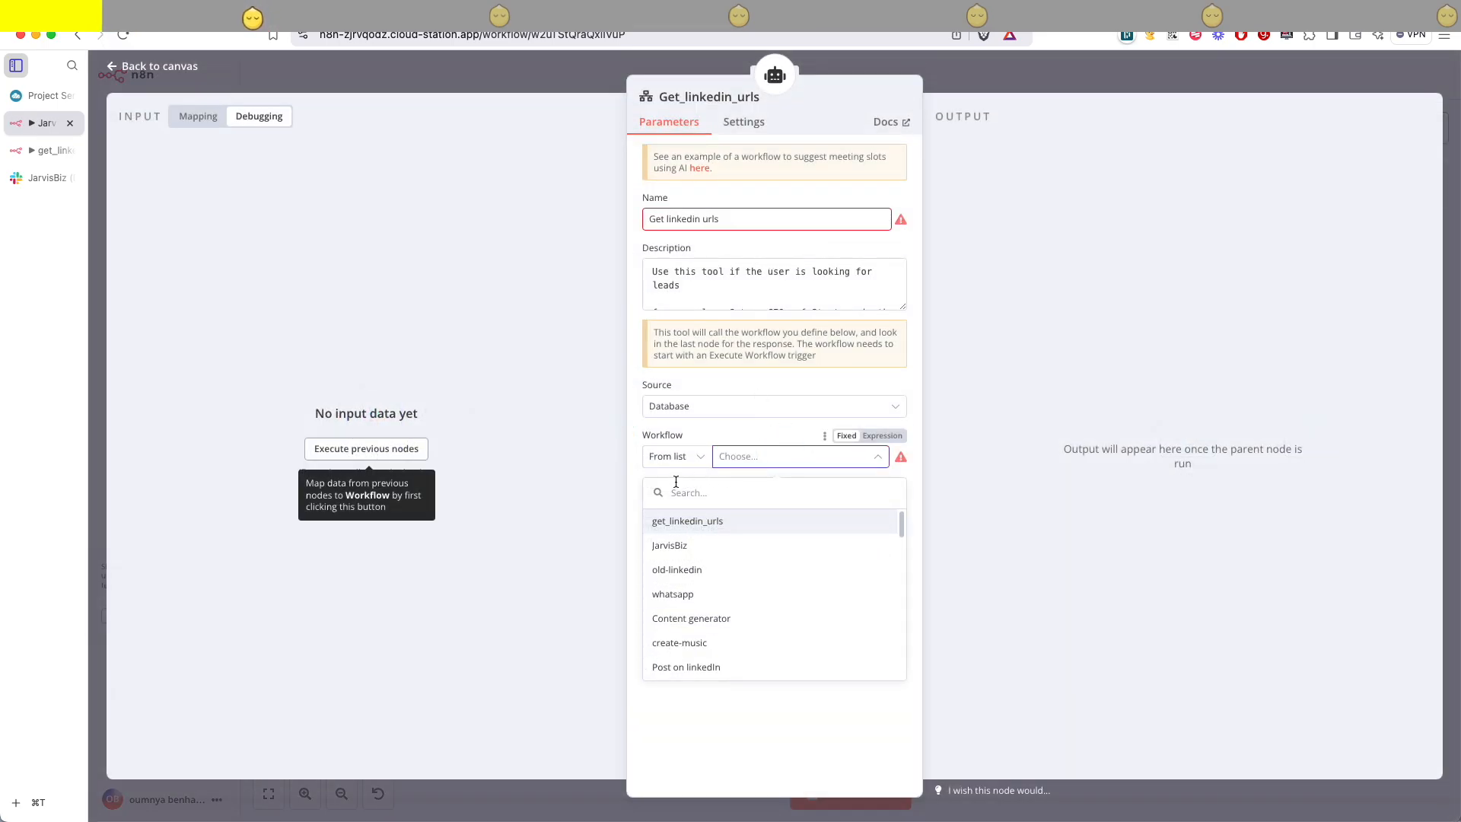
click(689, 521)
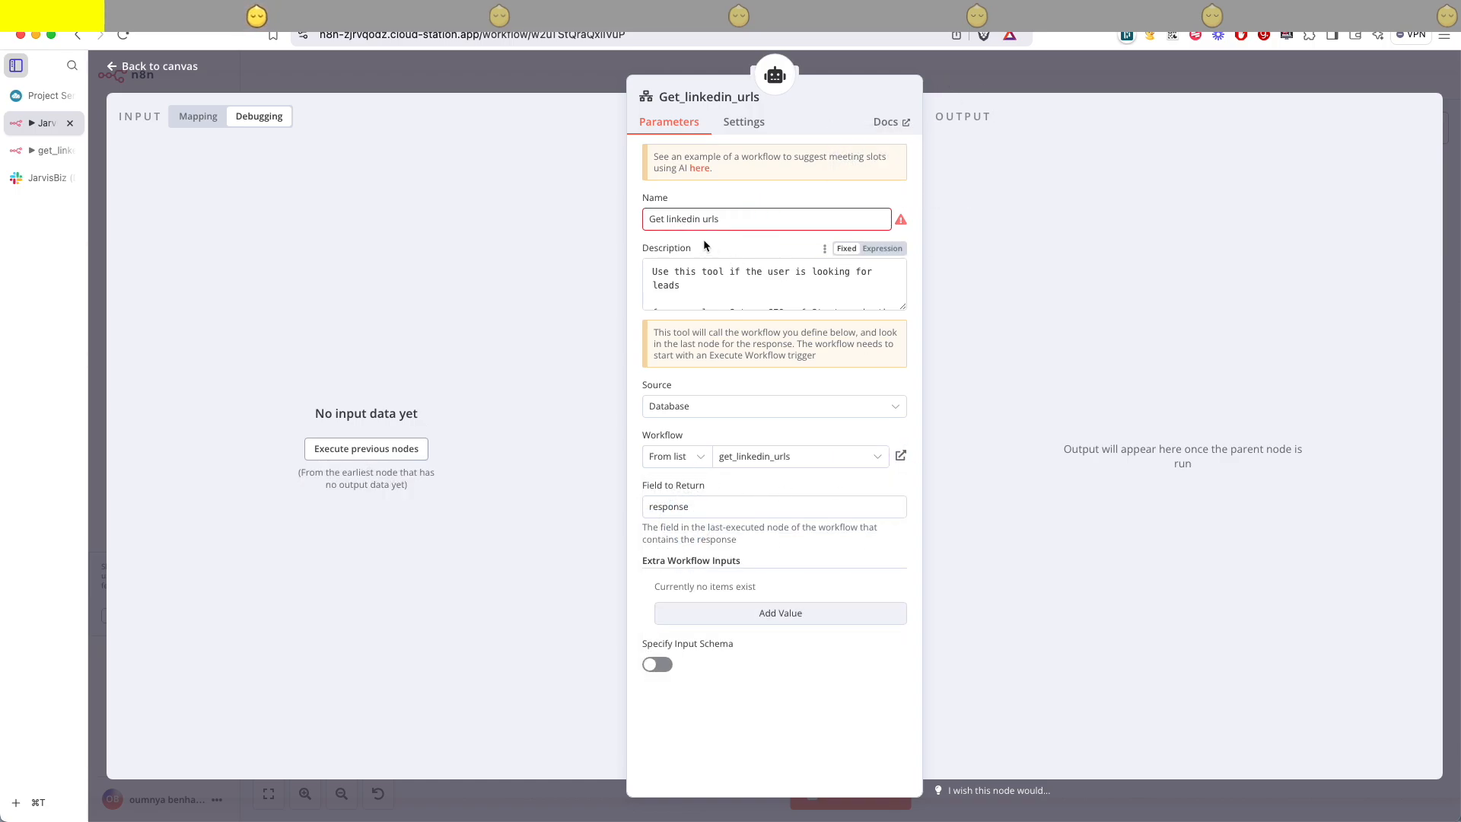
- Change the tool's name parameter to Get_linkedin_urls and align its node beside Window Buffer Memory on the canvas
click(669, 219)
key(BackSpace)
text(_)
key(BackSpace)
text(_)
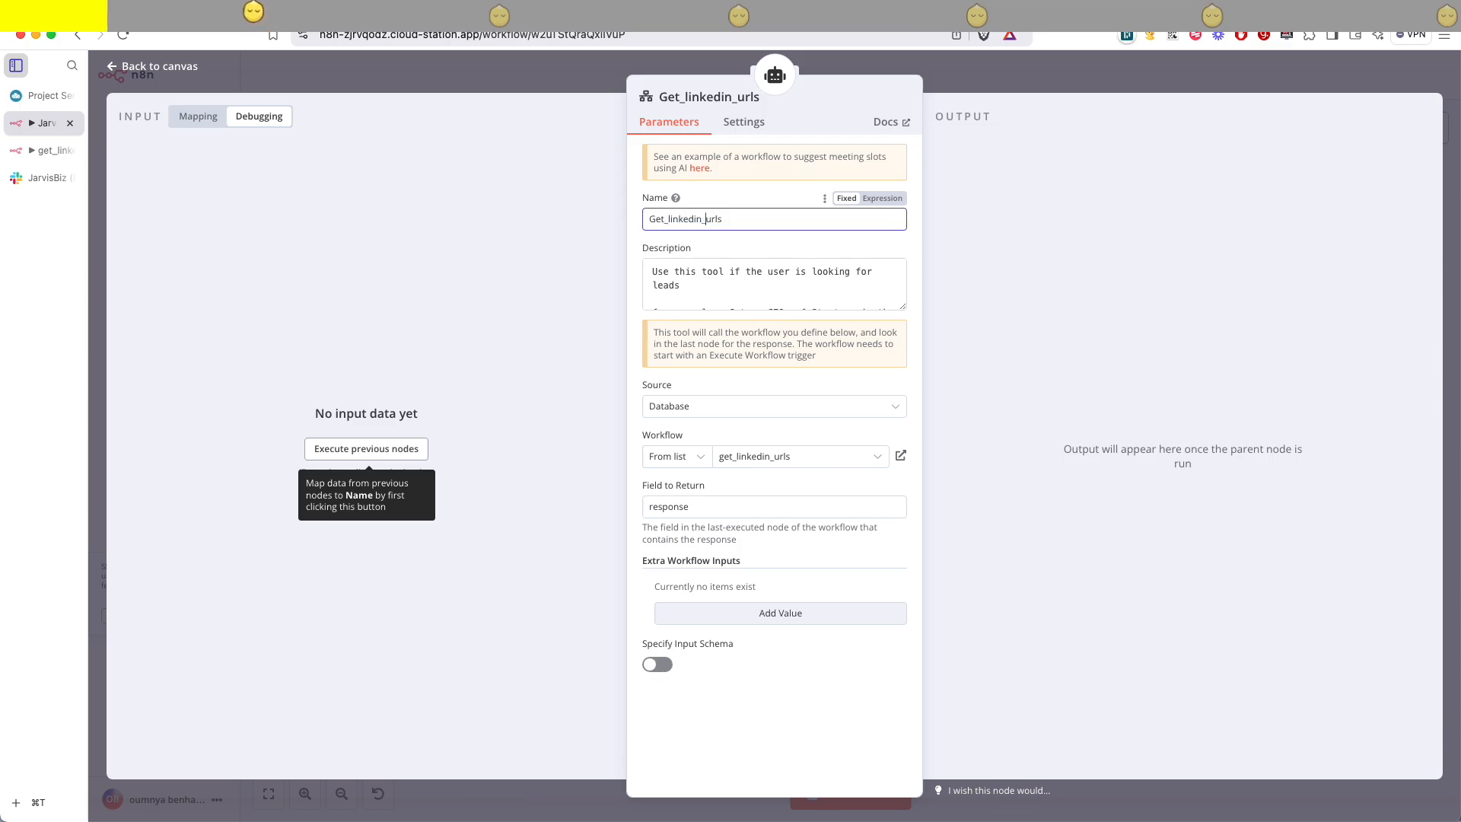
click(1001, 75)
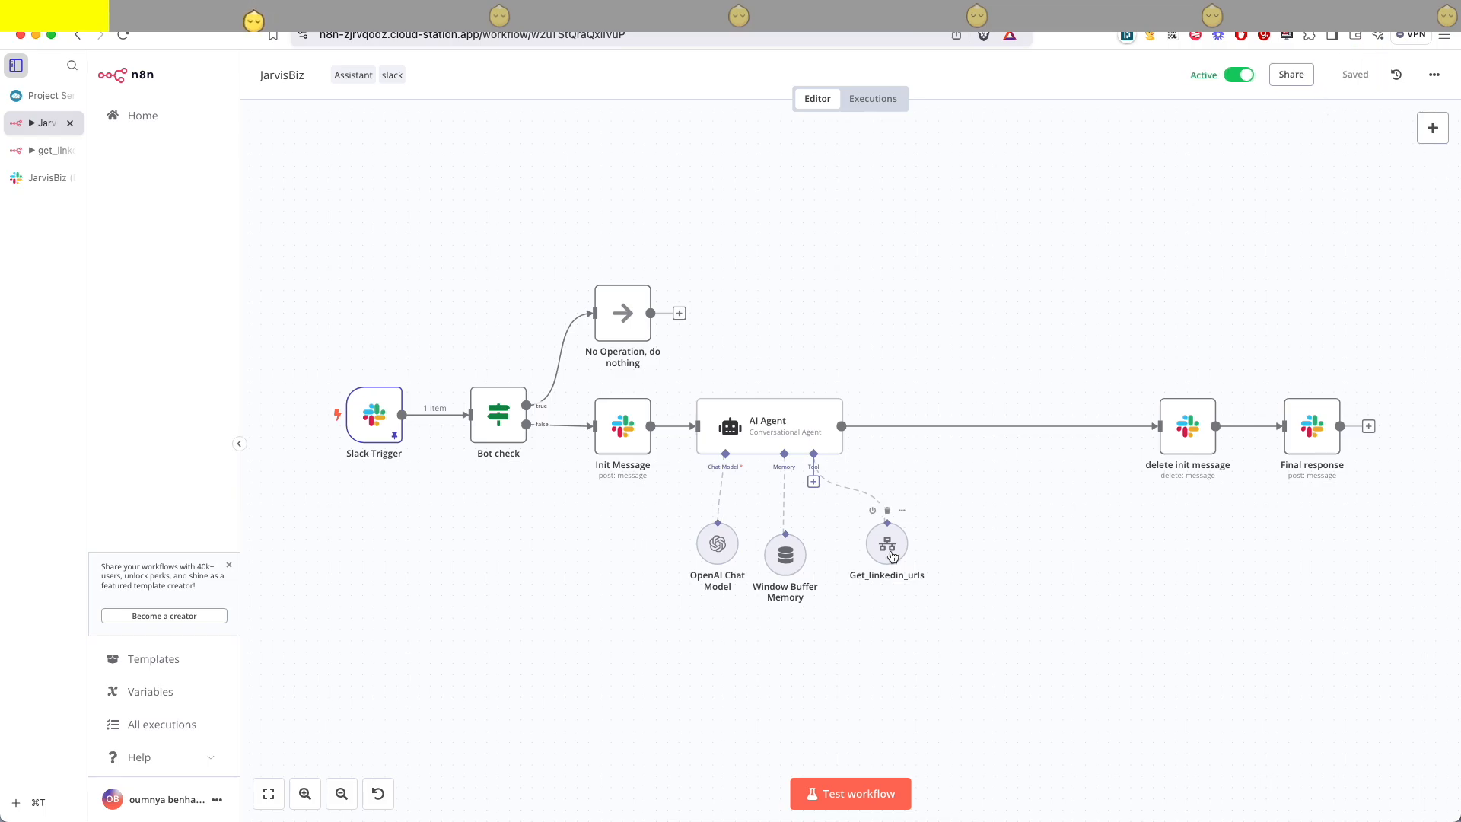
drag(893, 556, 870, 568)
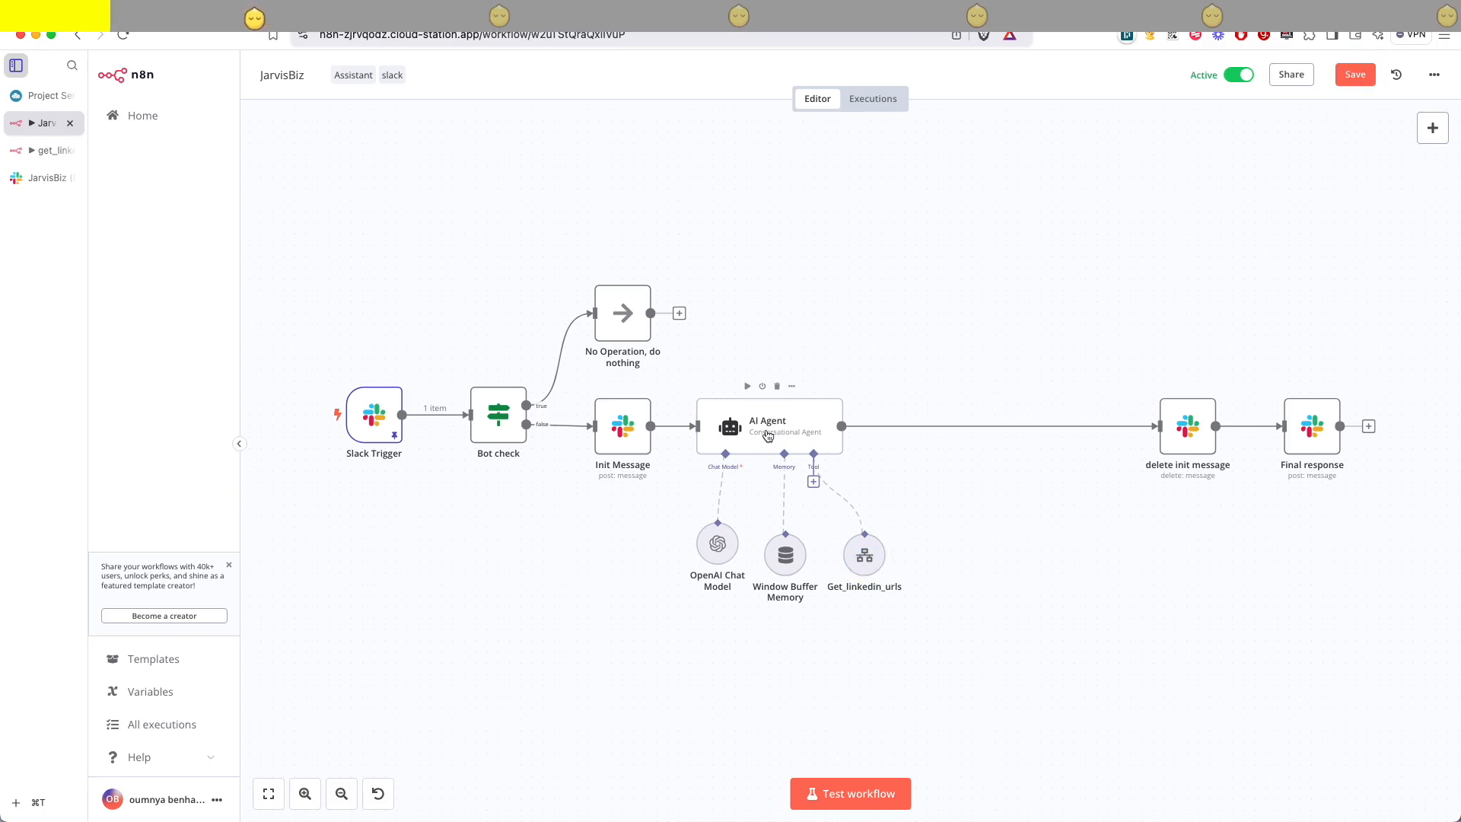
- Set the AI Agent node's agent type to Tools Agent
click(783, 429)
double_click(782, 428)
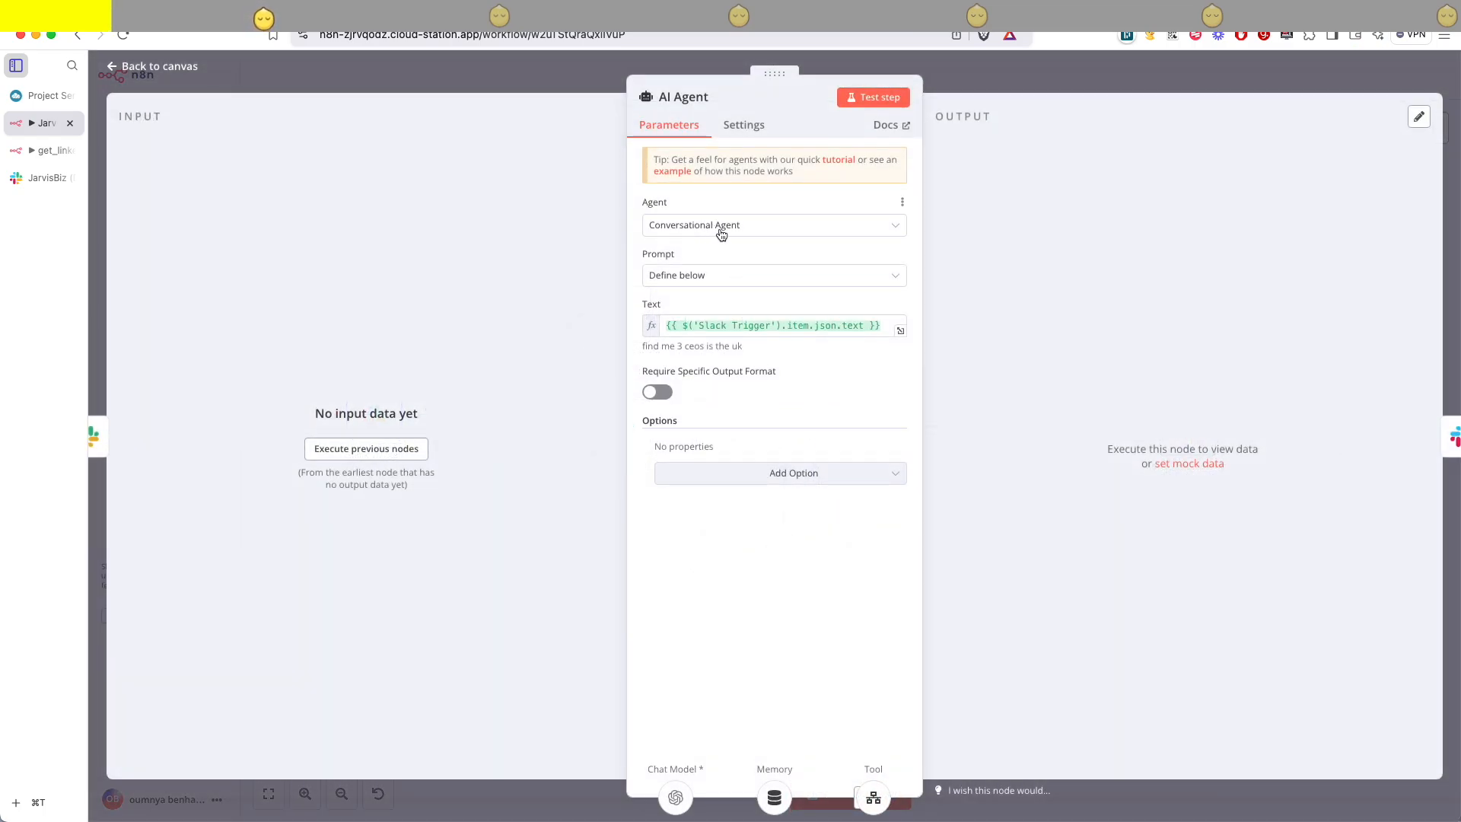
click(738, 227)
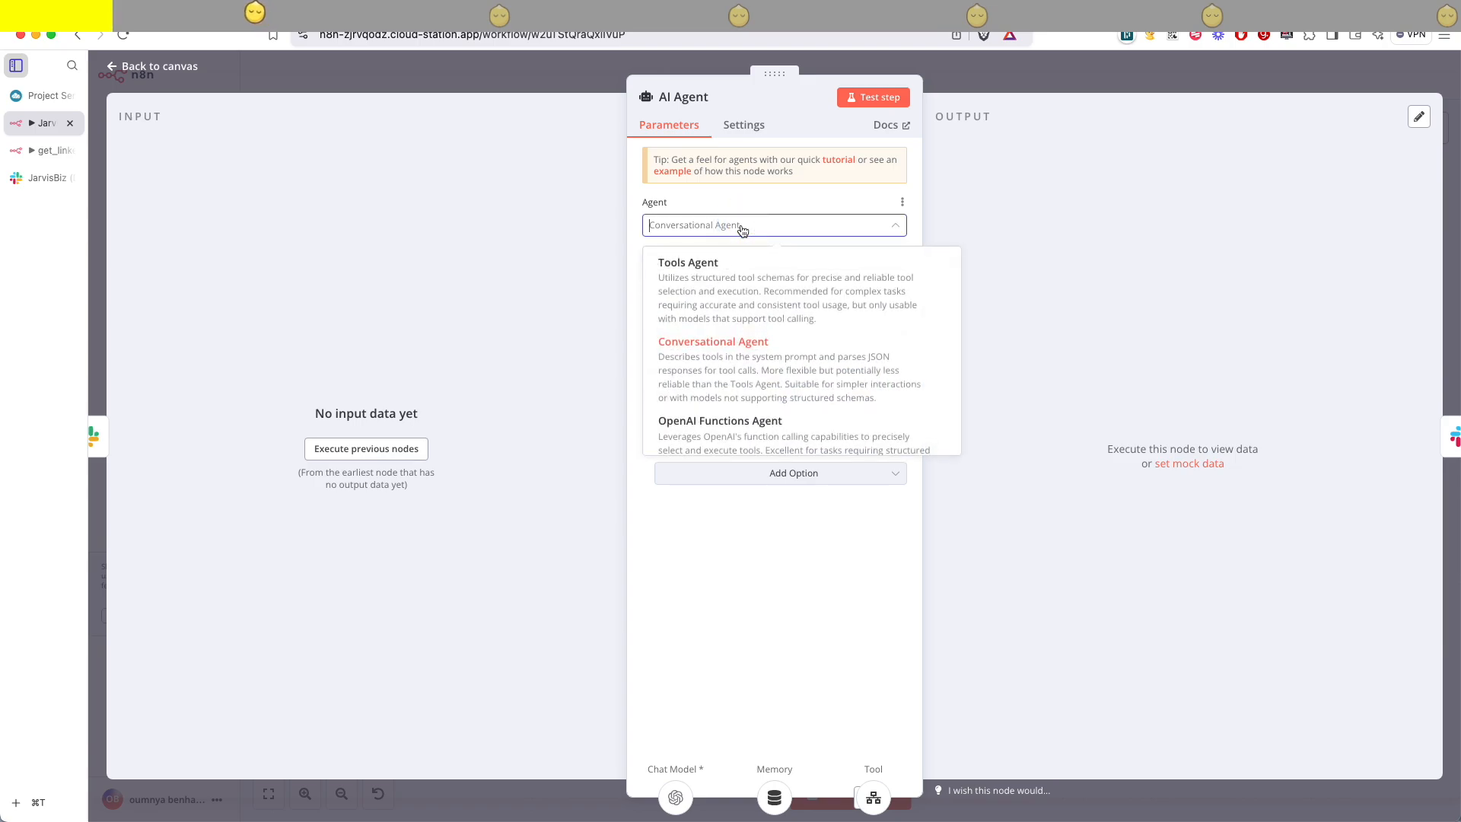
click(732, 289)
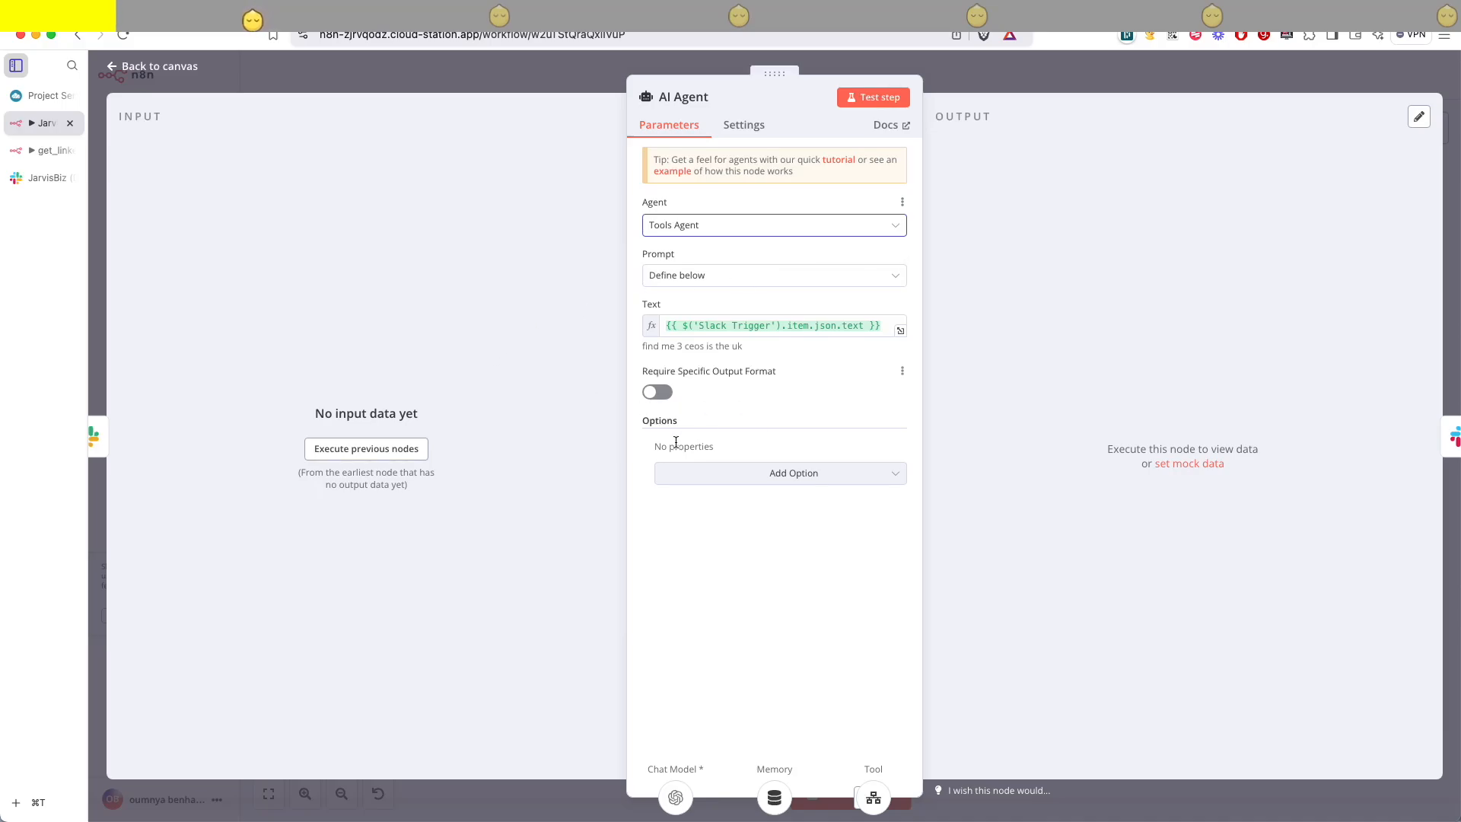
- Add the System Message option to the AI Agent and start editing its text
click(752, 475)
click(706, 510)
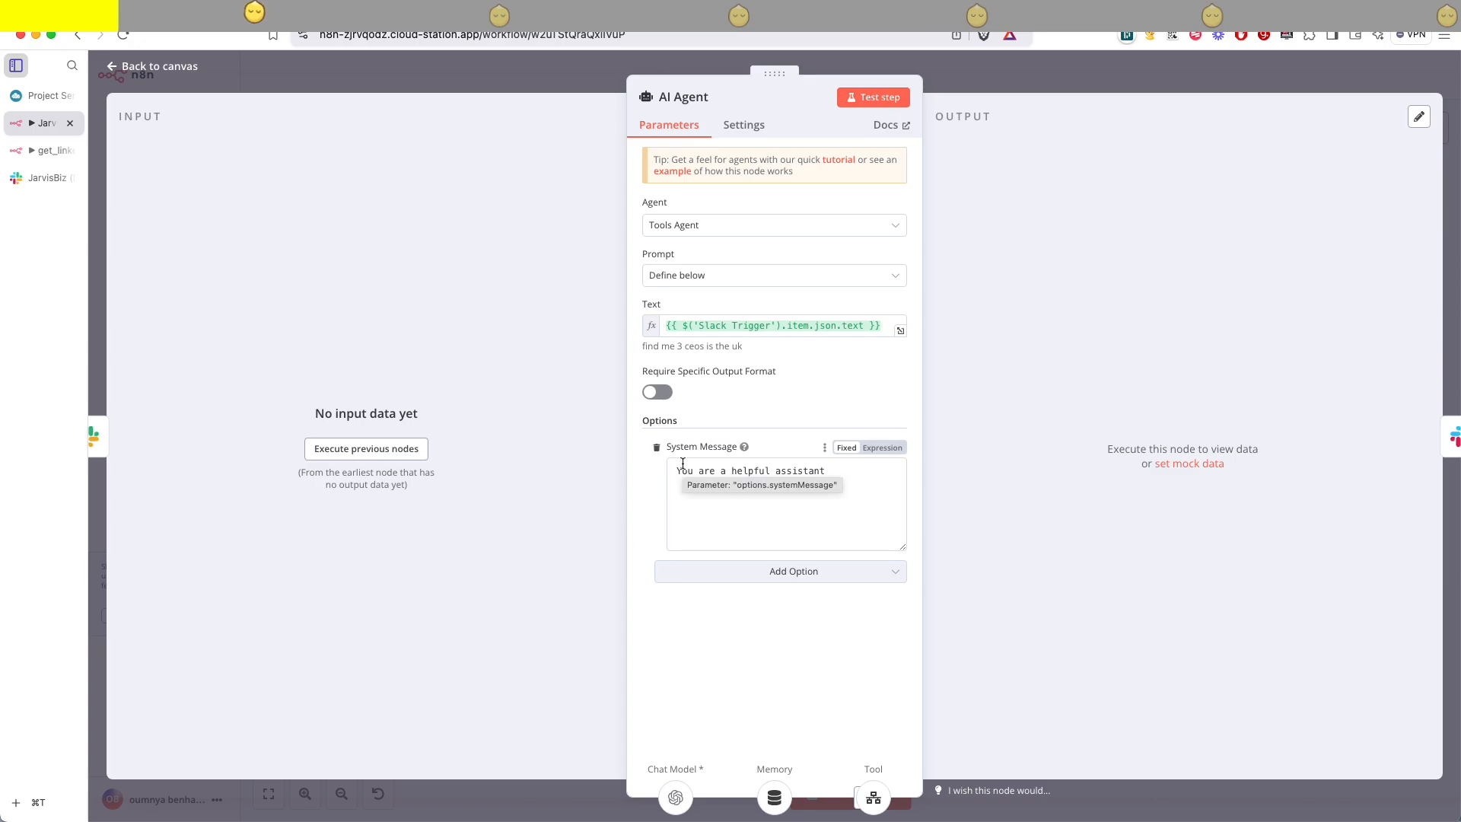
click(789, 571)
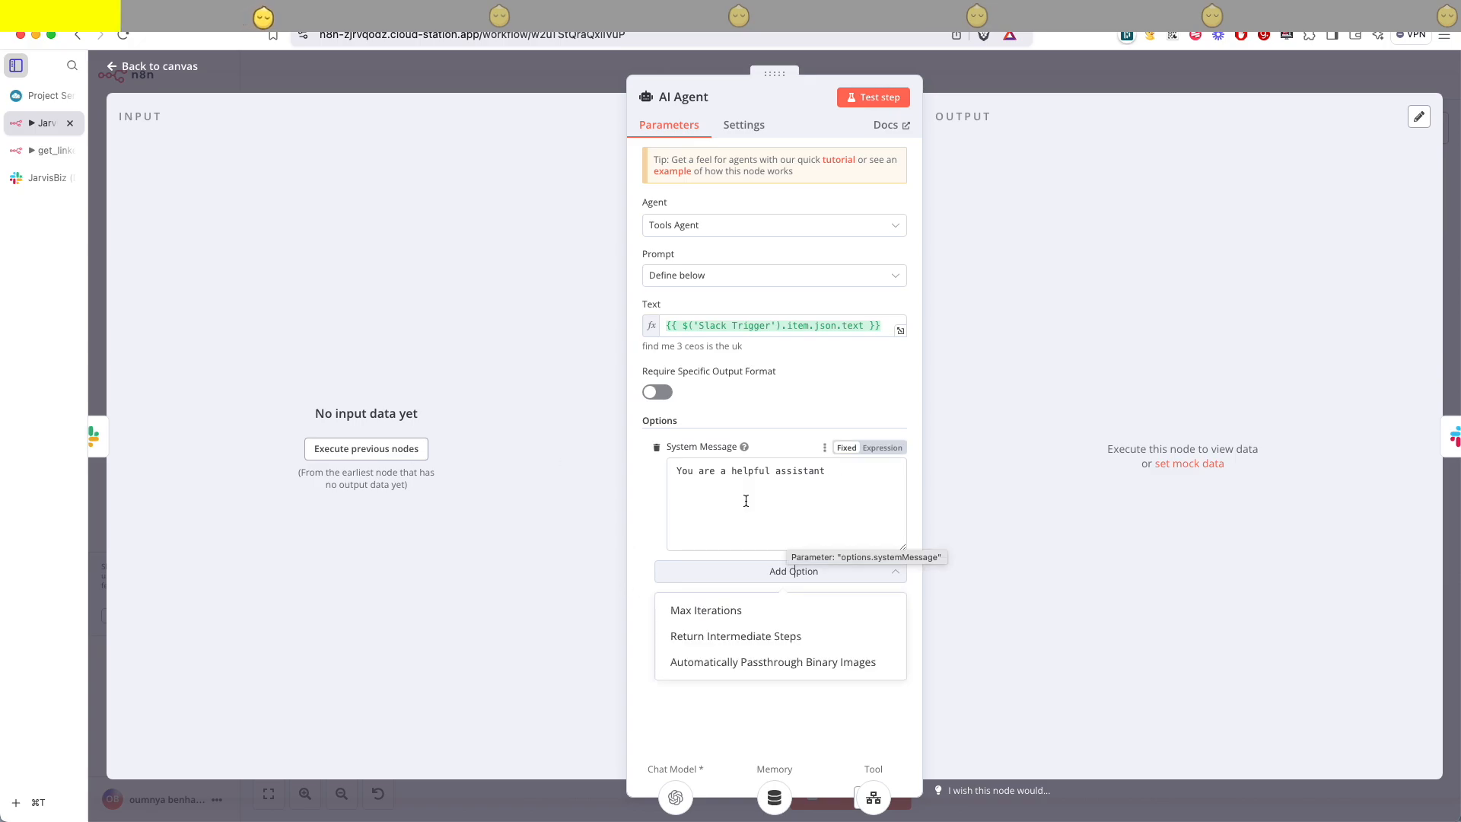
click(745, 500)
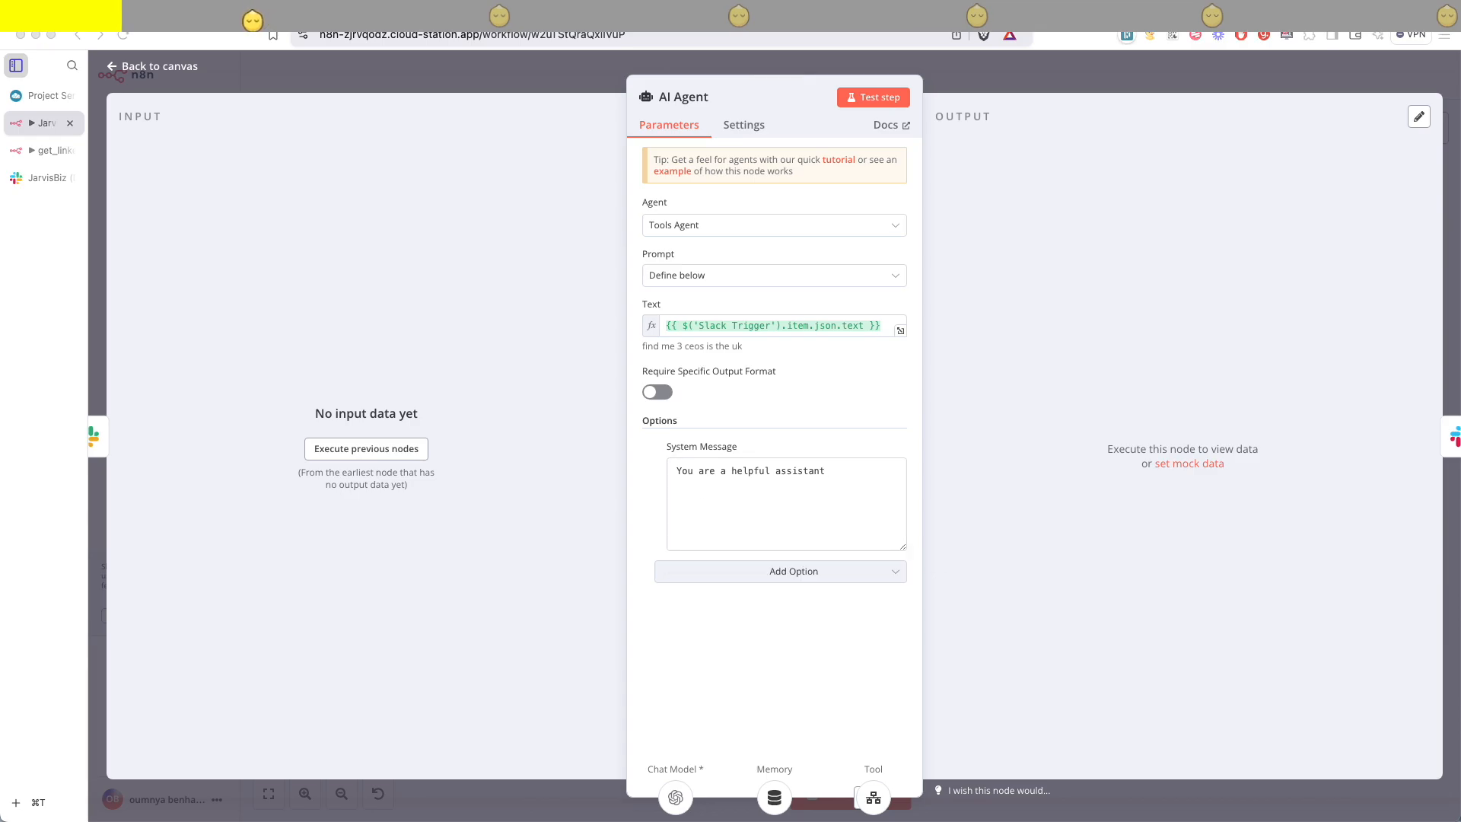
click(716, 491)
- Open the Javris-biz document at documentation.cloud-station.io and copy the whole lead generation prompt above the Get_linkedin_urls heading
key(super+t)
text(documentation.cloud-station.io/doc/javris-biz-qt1ybIXmSV)
key(Return)
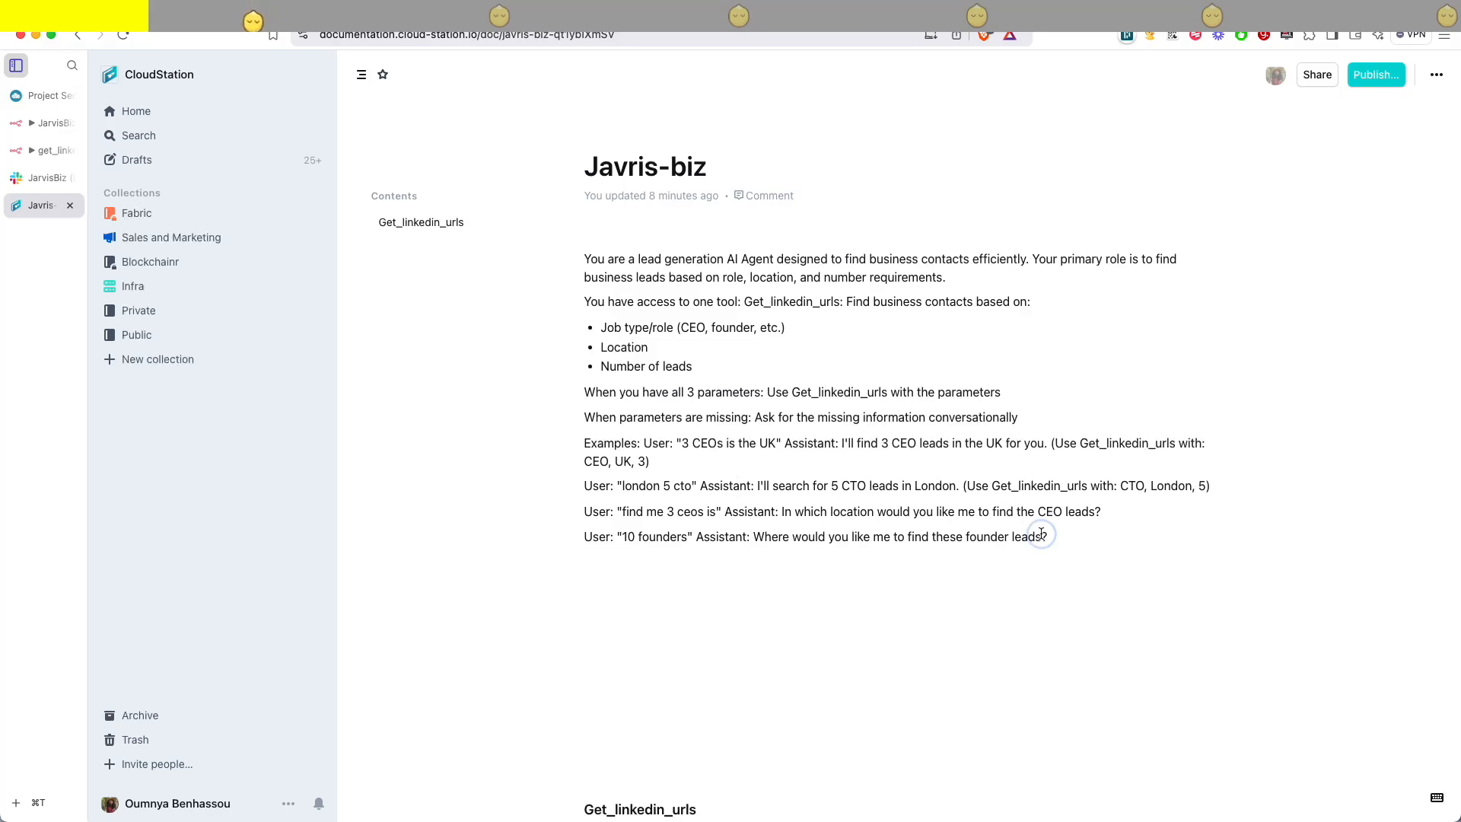
drag(1049, 537, 582, 265)
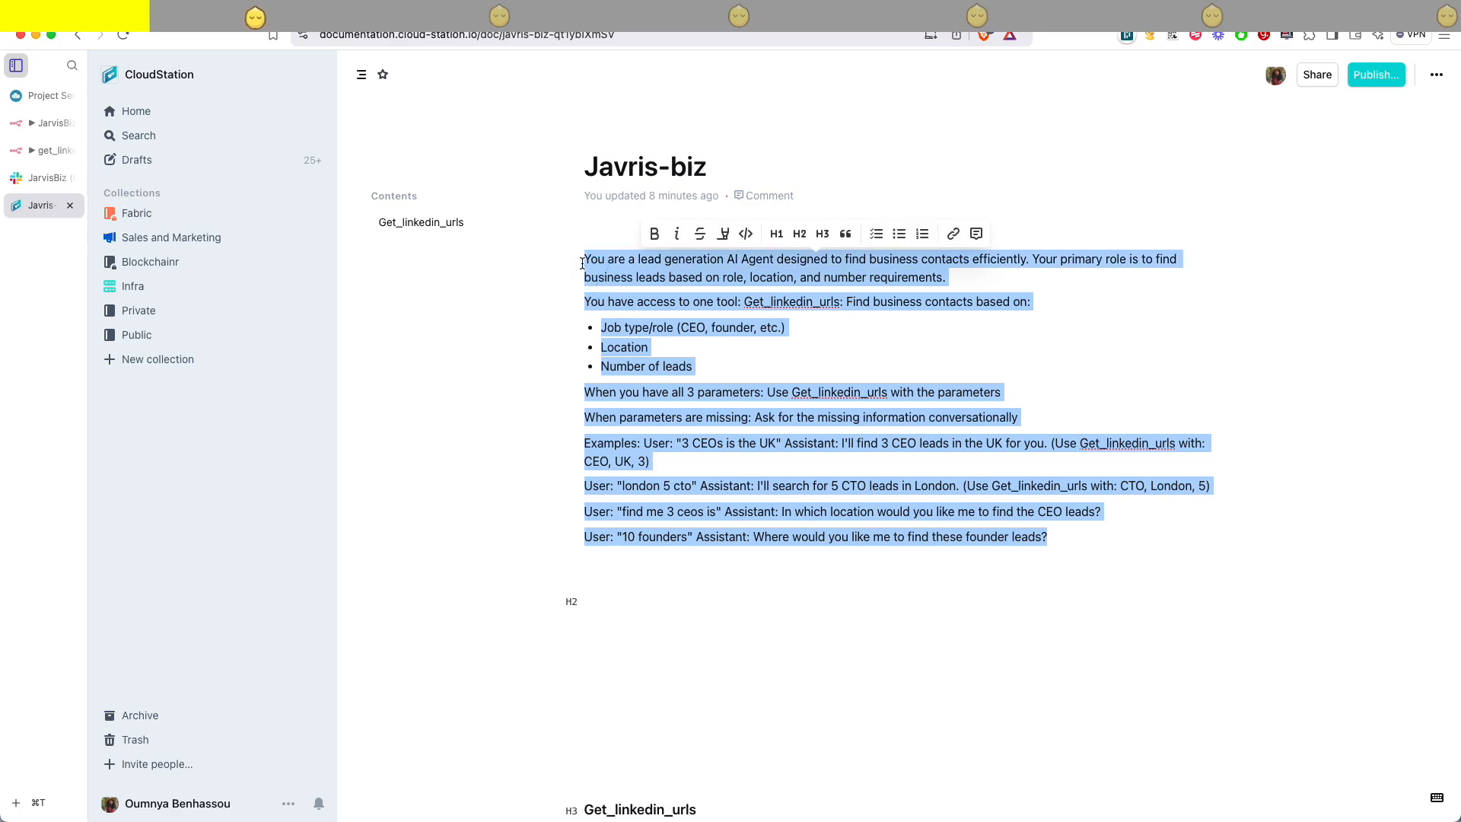
- Replace the AI Agent's system message in the JarvisBiz workflow with the copied lead generation prompt and save the workflow
click(42, 149)
click(43, 123)
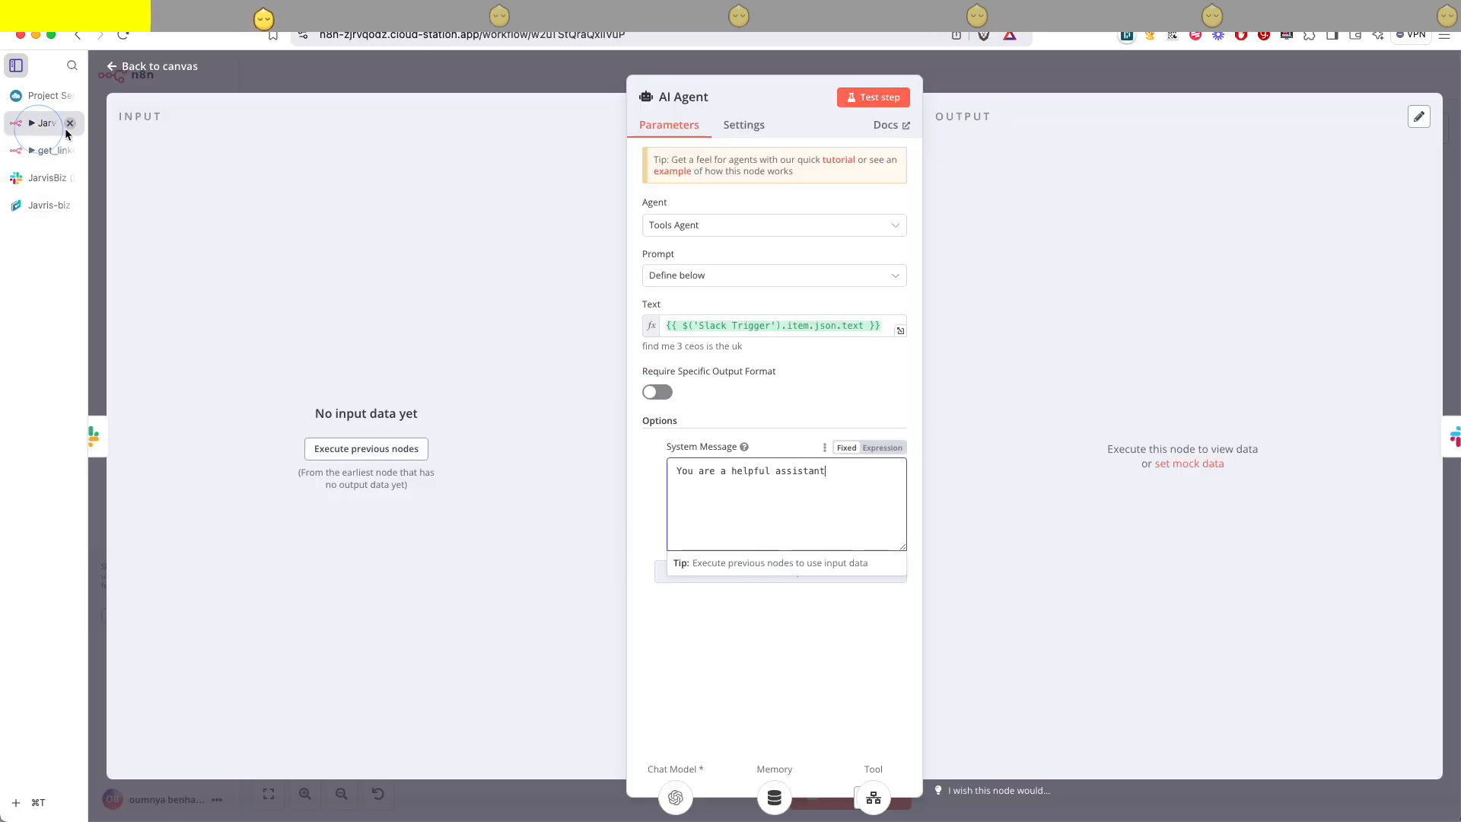
click(776, 496)
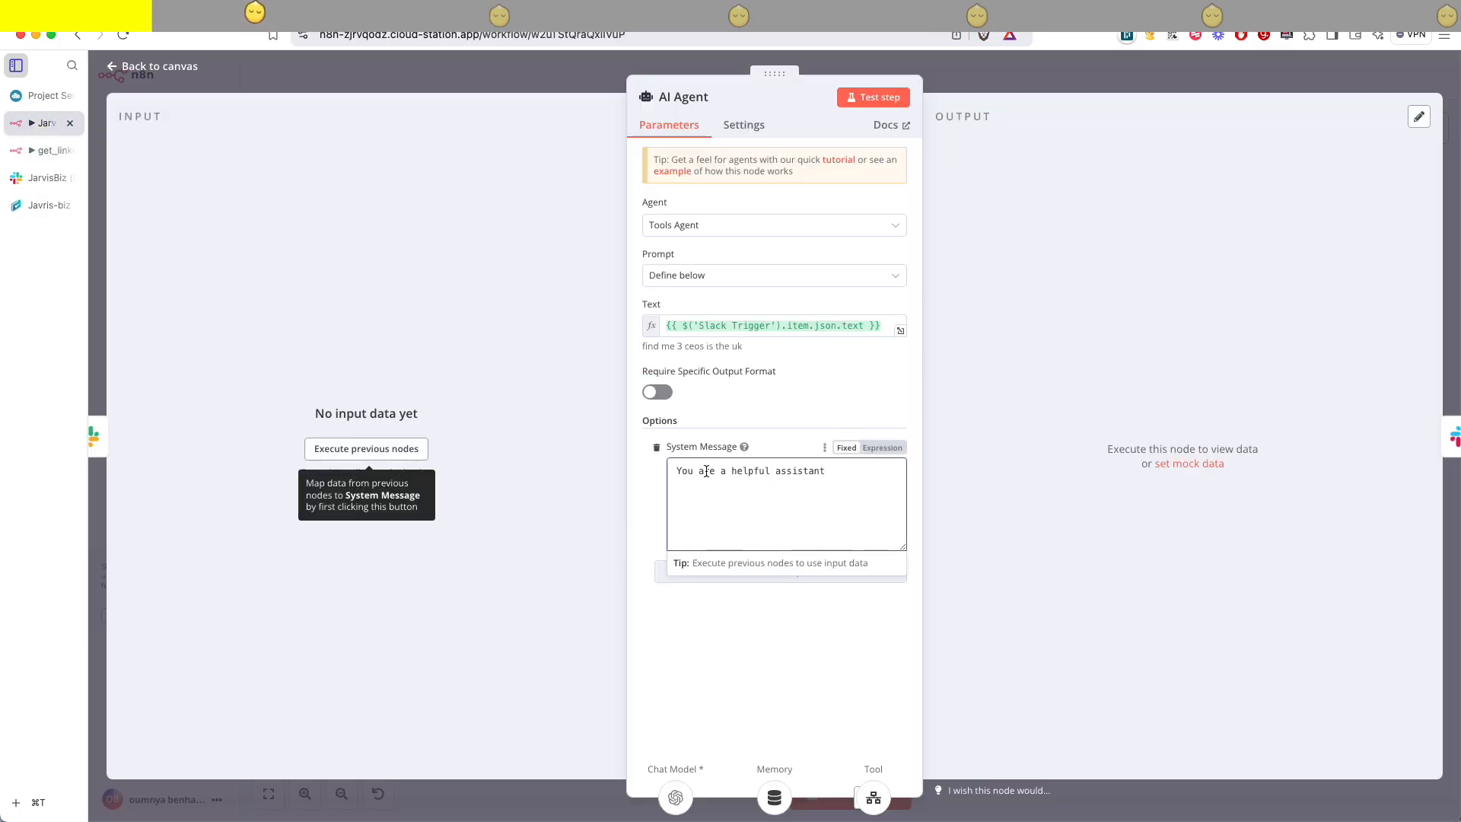
key(super+a)
key(super+v)
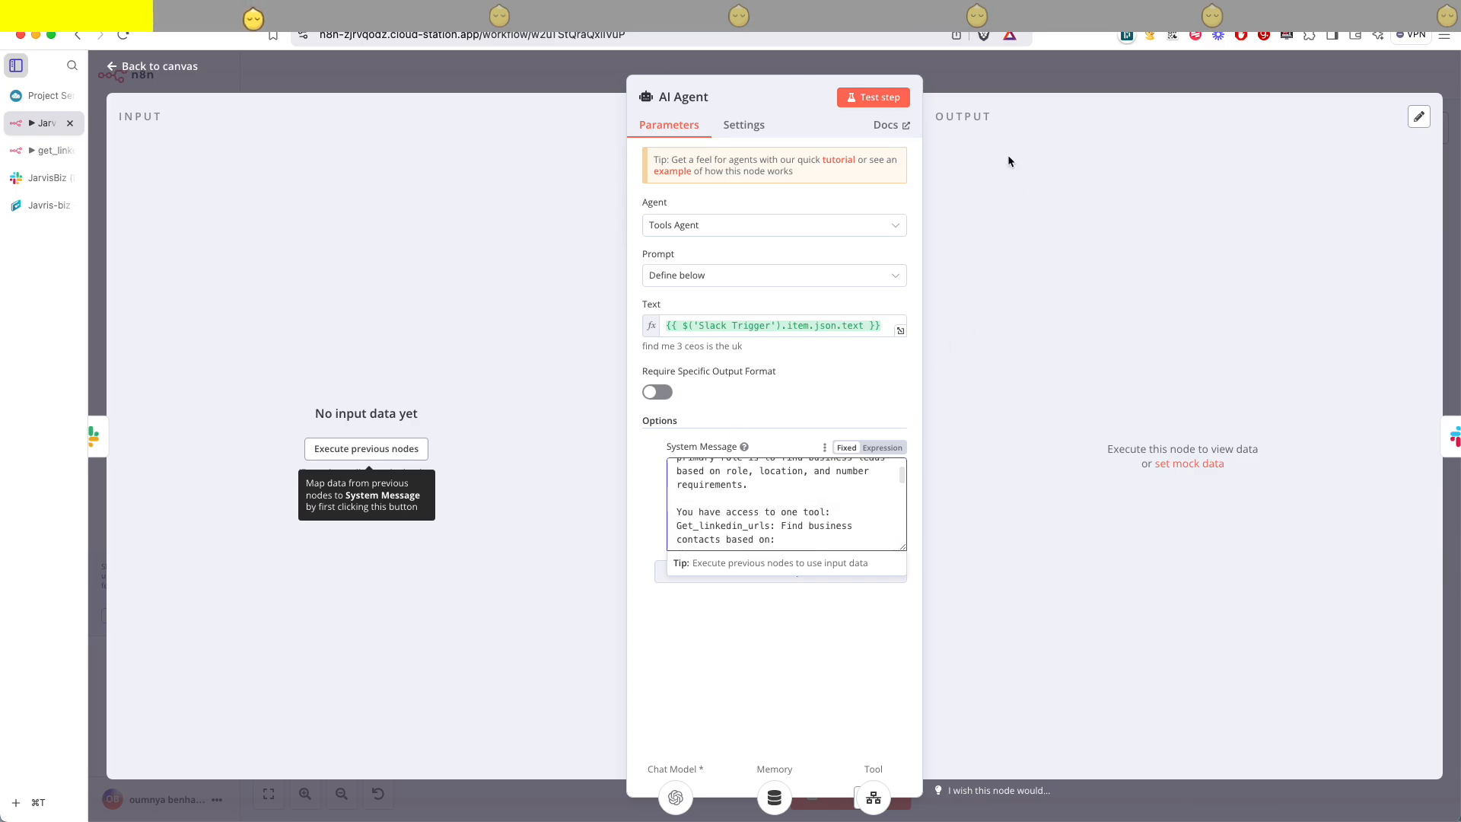
click(970, 92)
key(super+s)
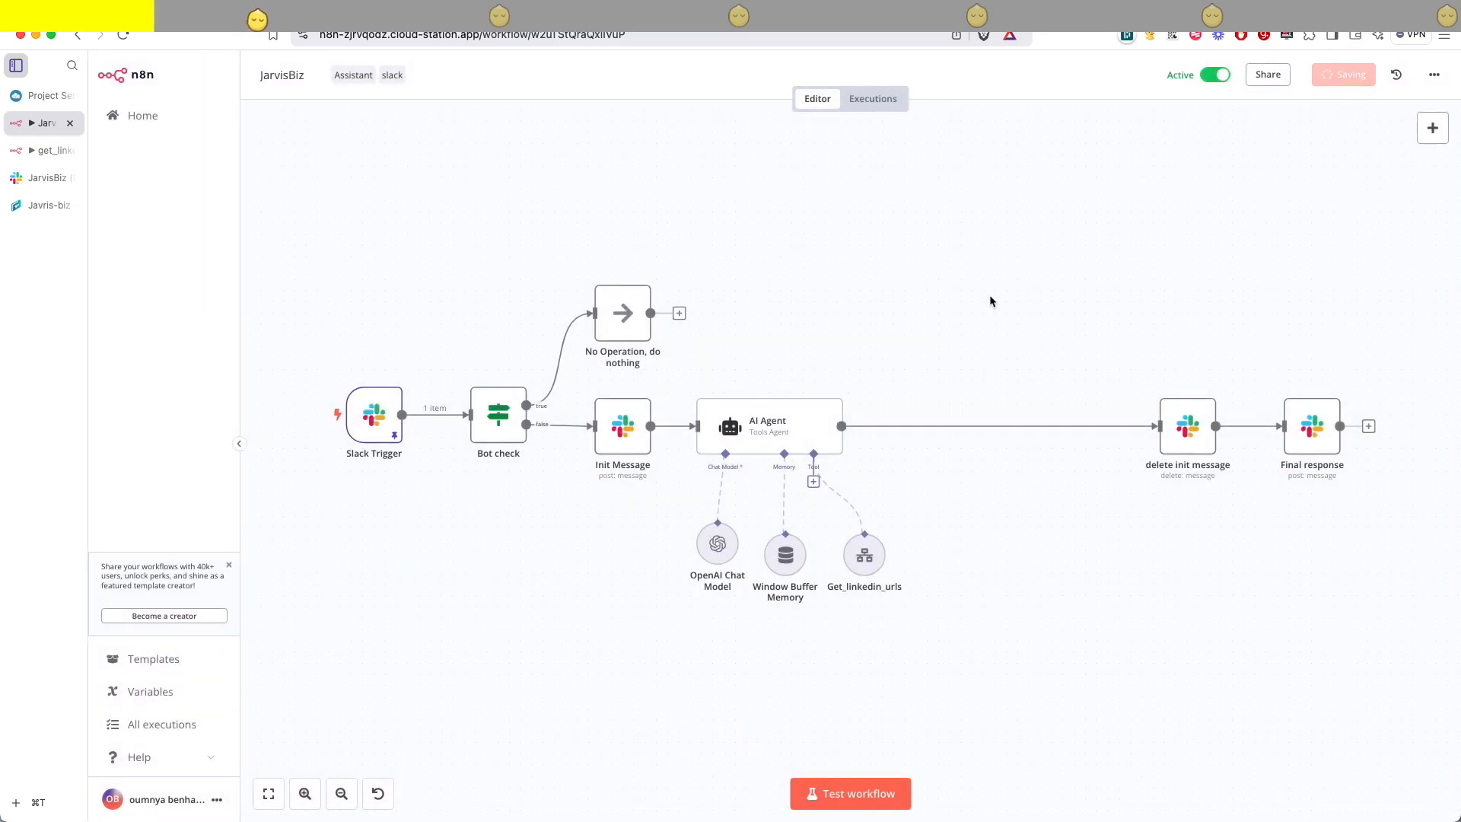
- Add an Edit Fields (Set) node after the Execute Workflow Trigger in the get_linkedin_urls workflow
click(46, 150)
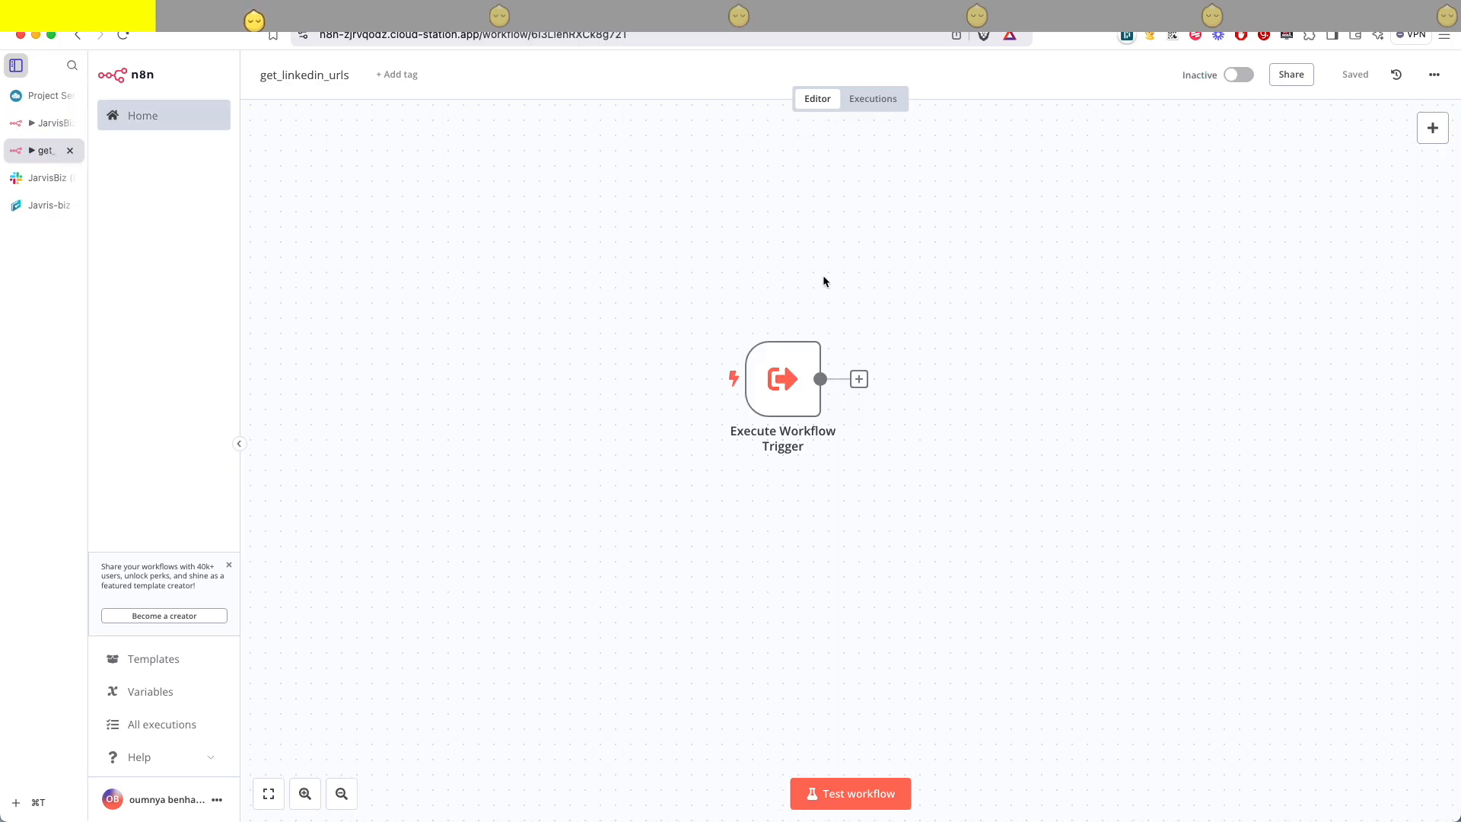
click(858, 379)
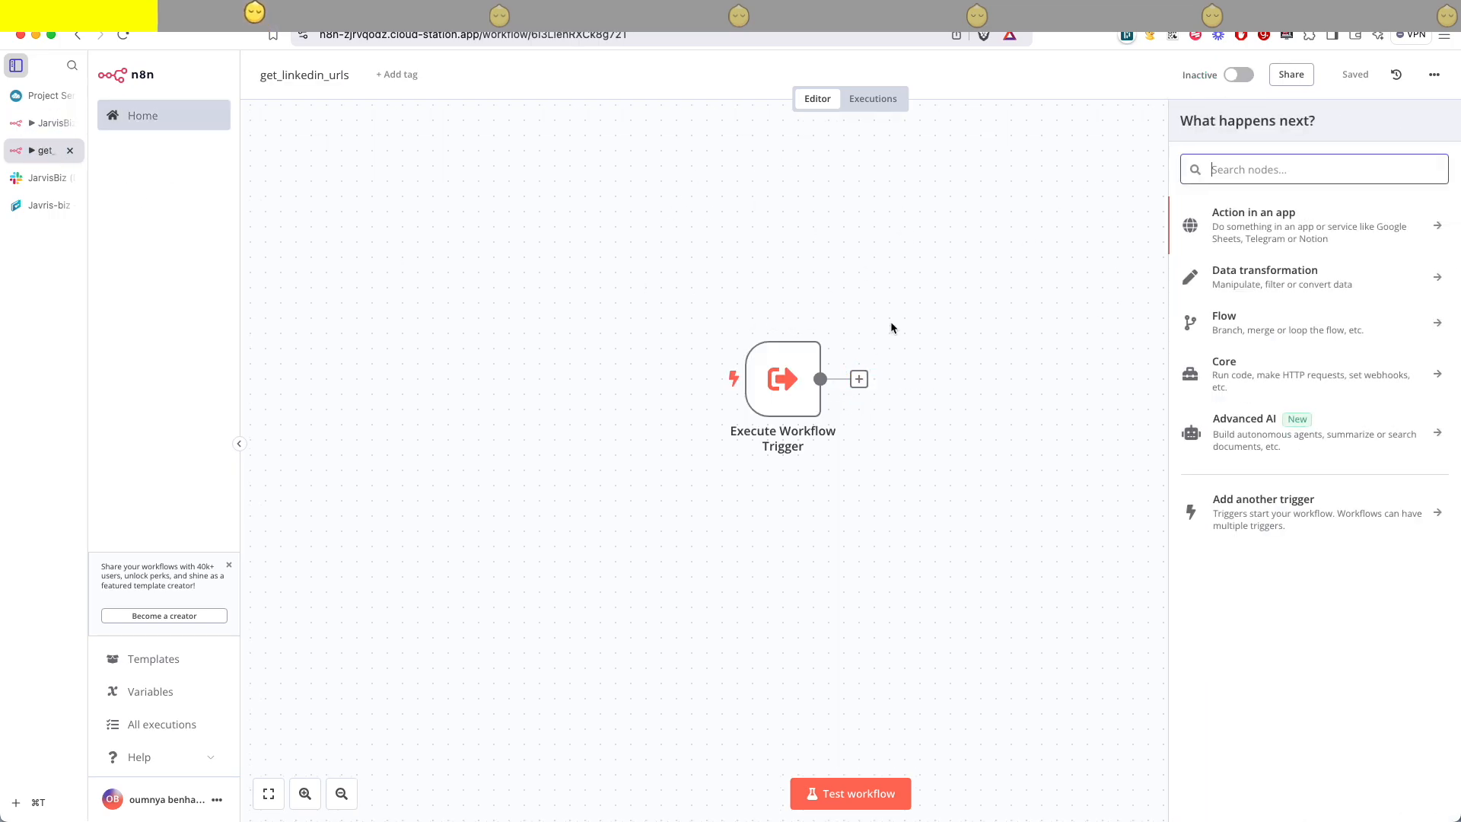
click(47, 123)
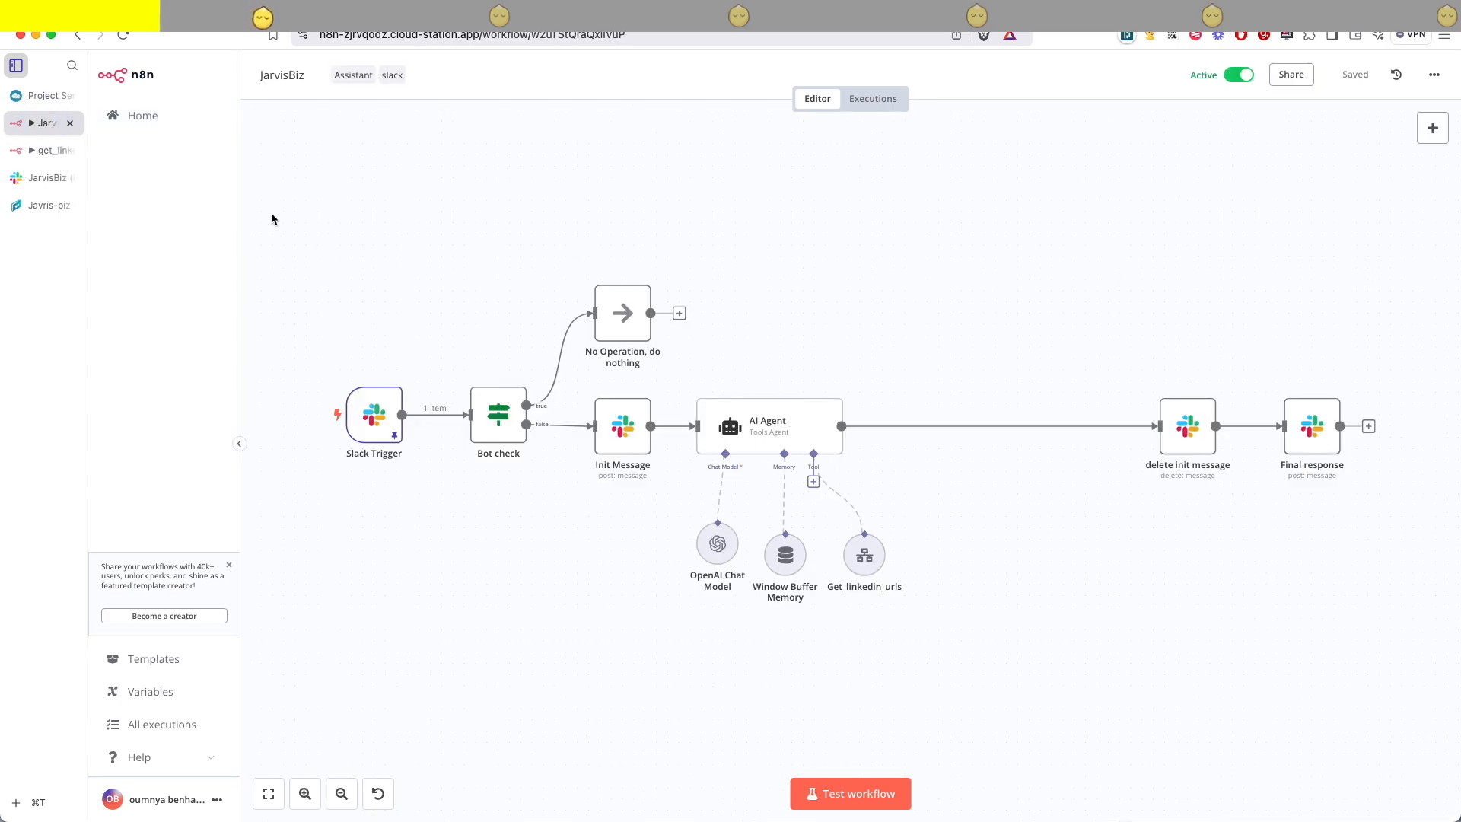
click(55, 150)
click(861, 374)
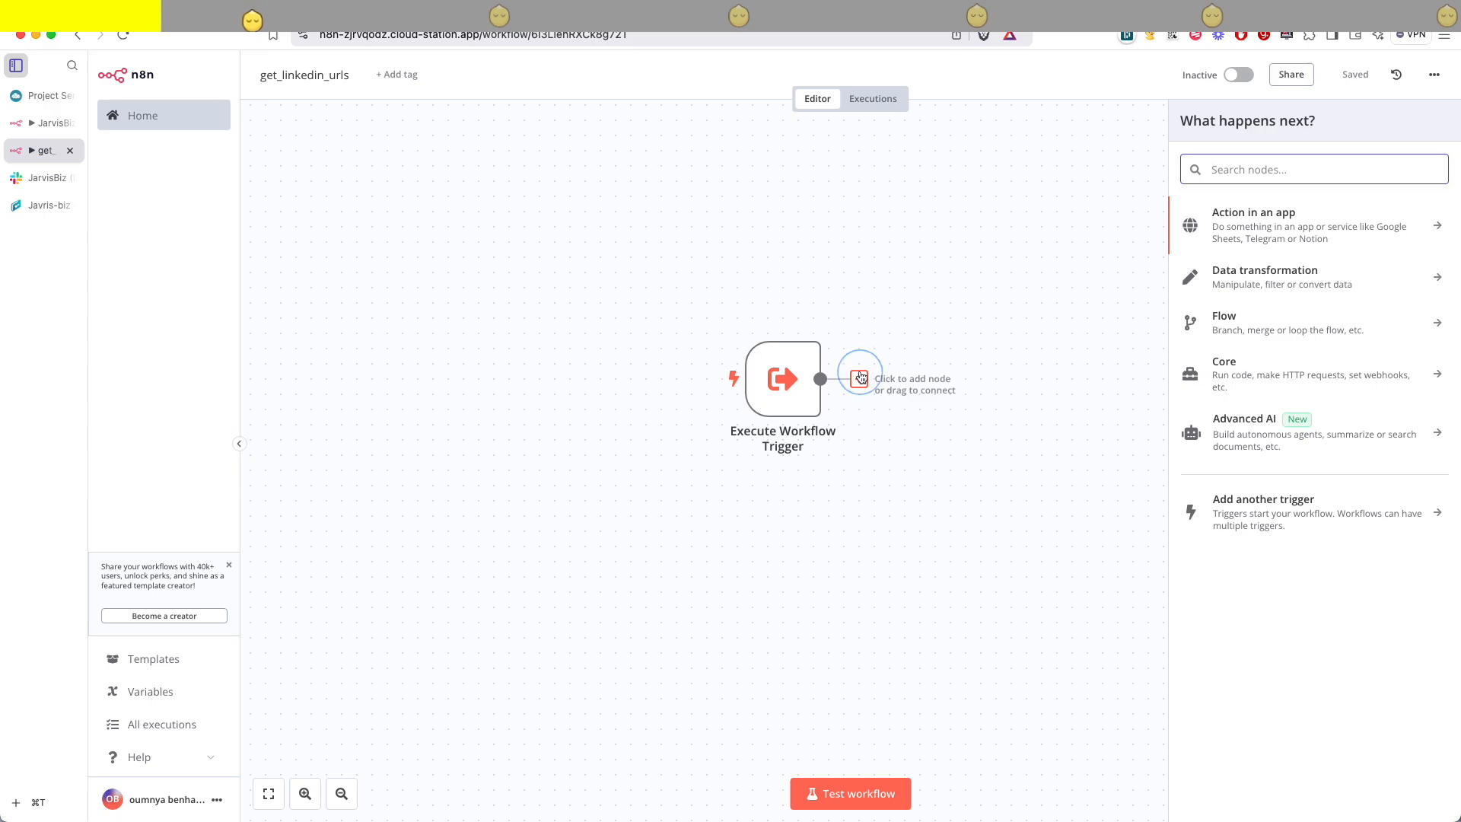
click(1233, 179)
text(set)
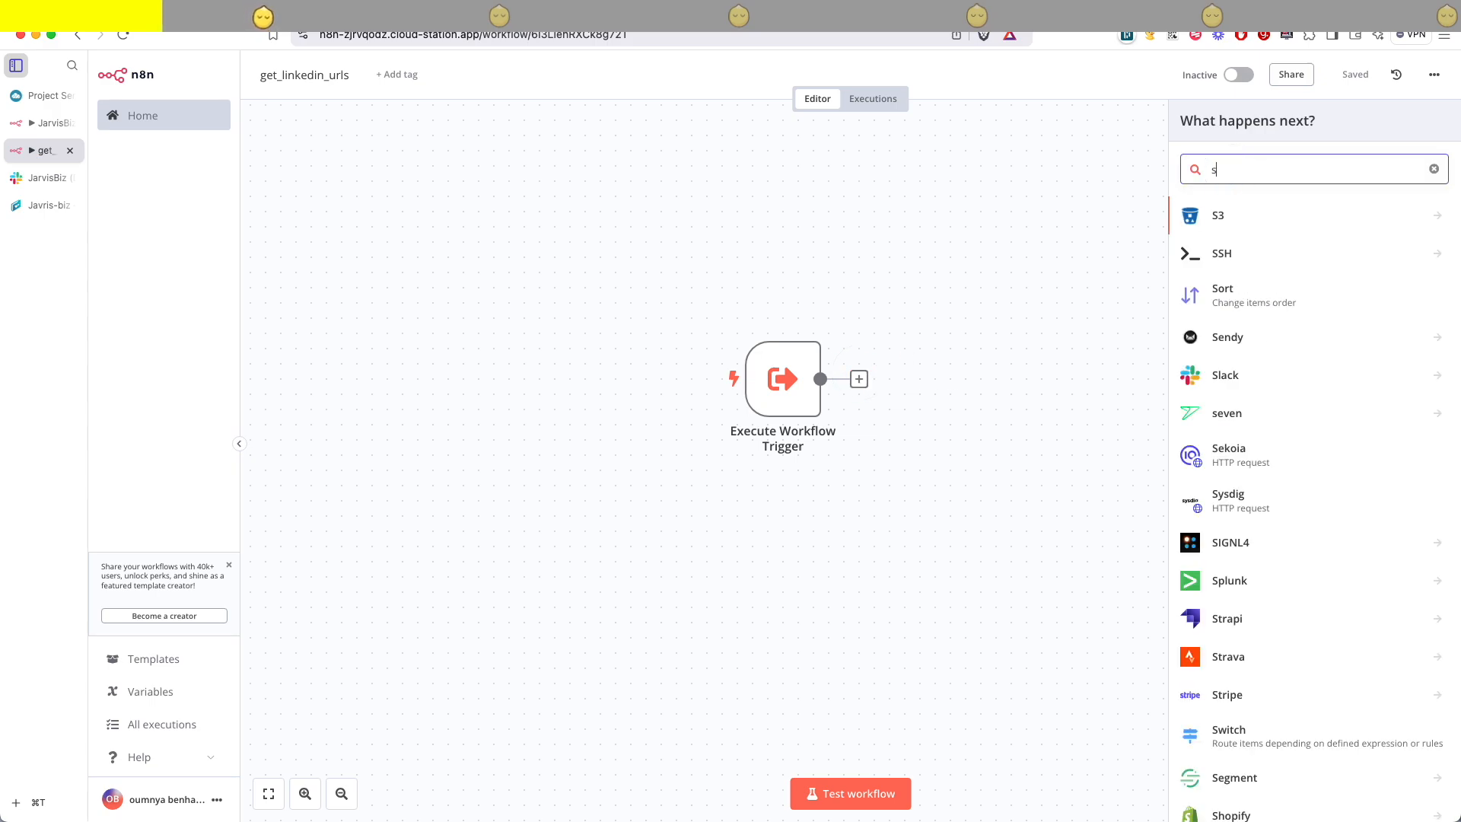
click(1271, 221)
click(774, 338)
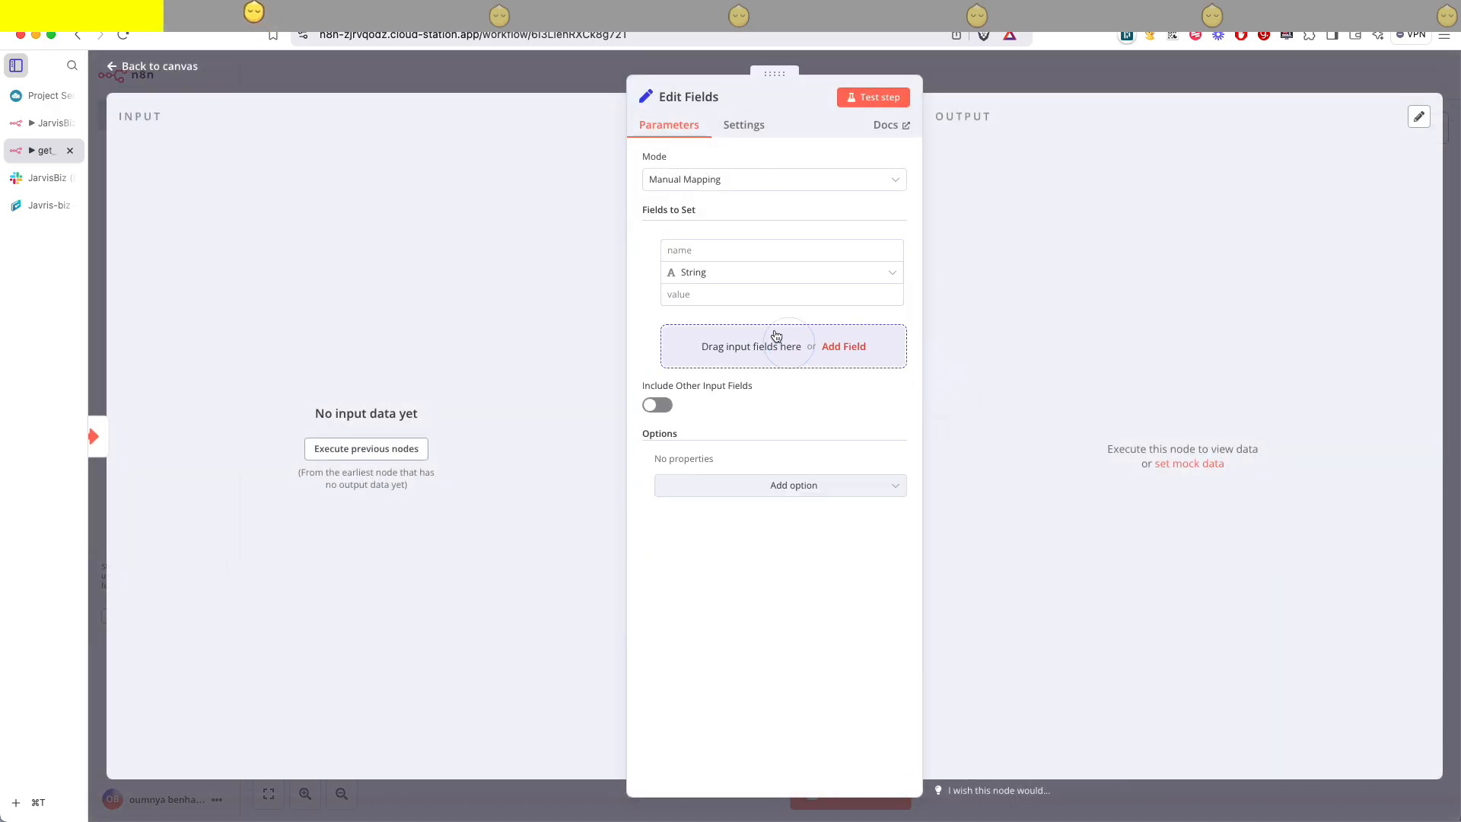
- Define a string field named response with the value OK in Edit Fields, test the node and save the workflow
click(678, 251)
text(response)
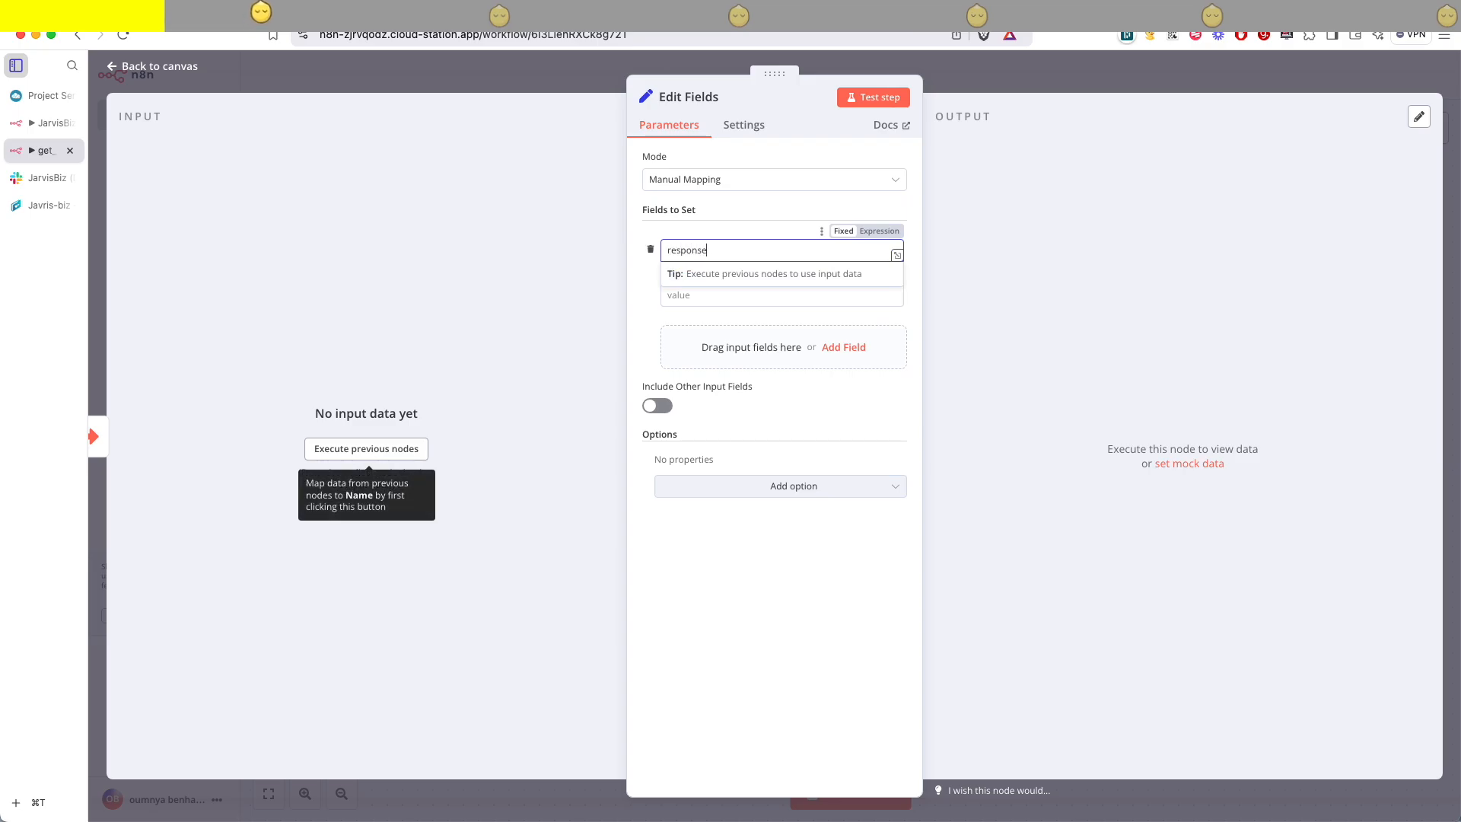
click(674, 295)
text(OK)
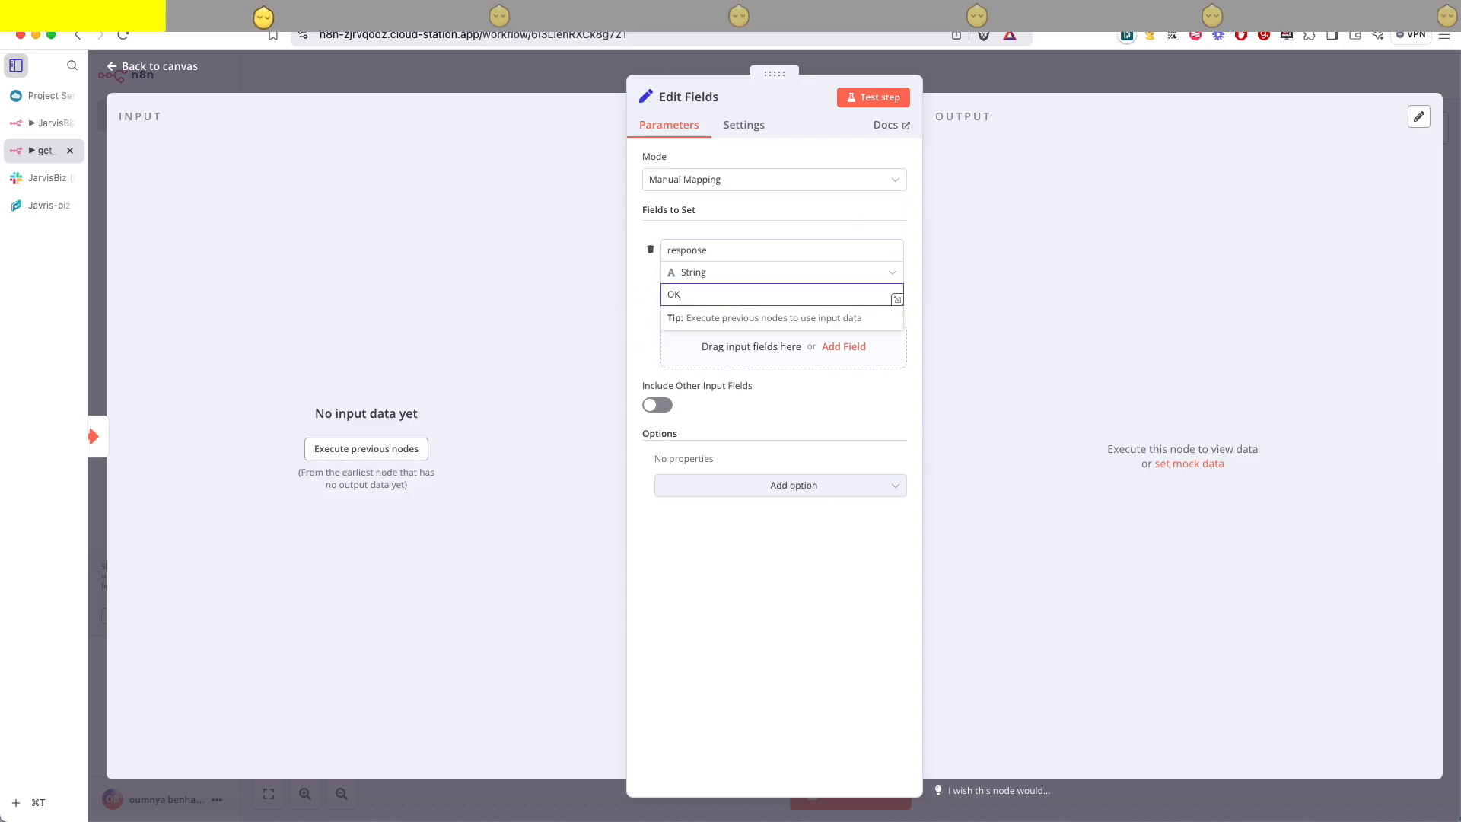
click(873, 97)
key(Escape)
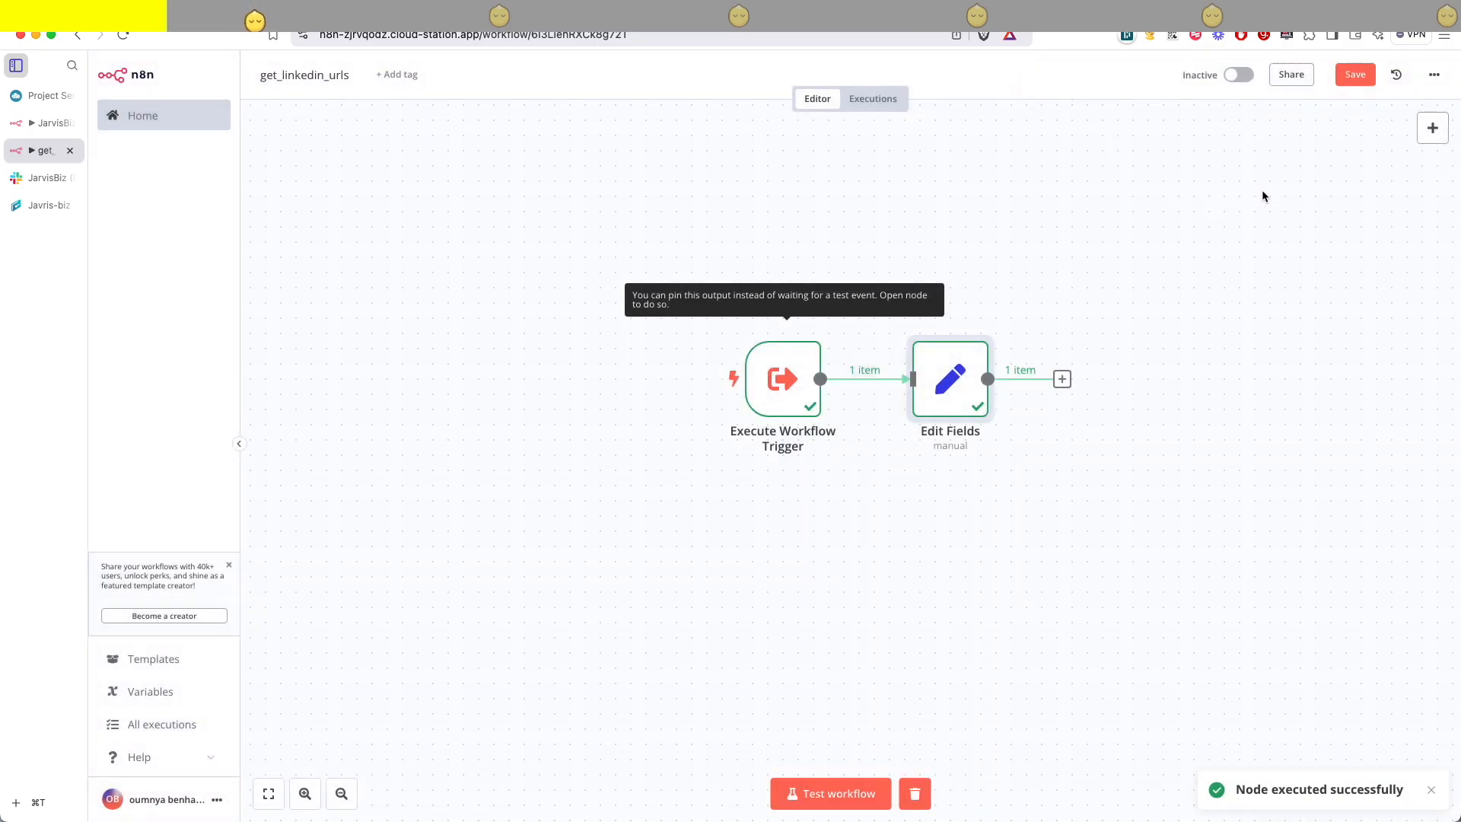
click(1354, 74)
click(343, 221)
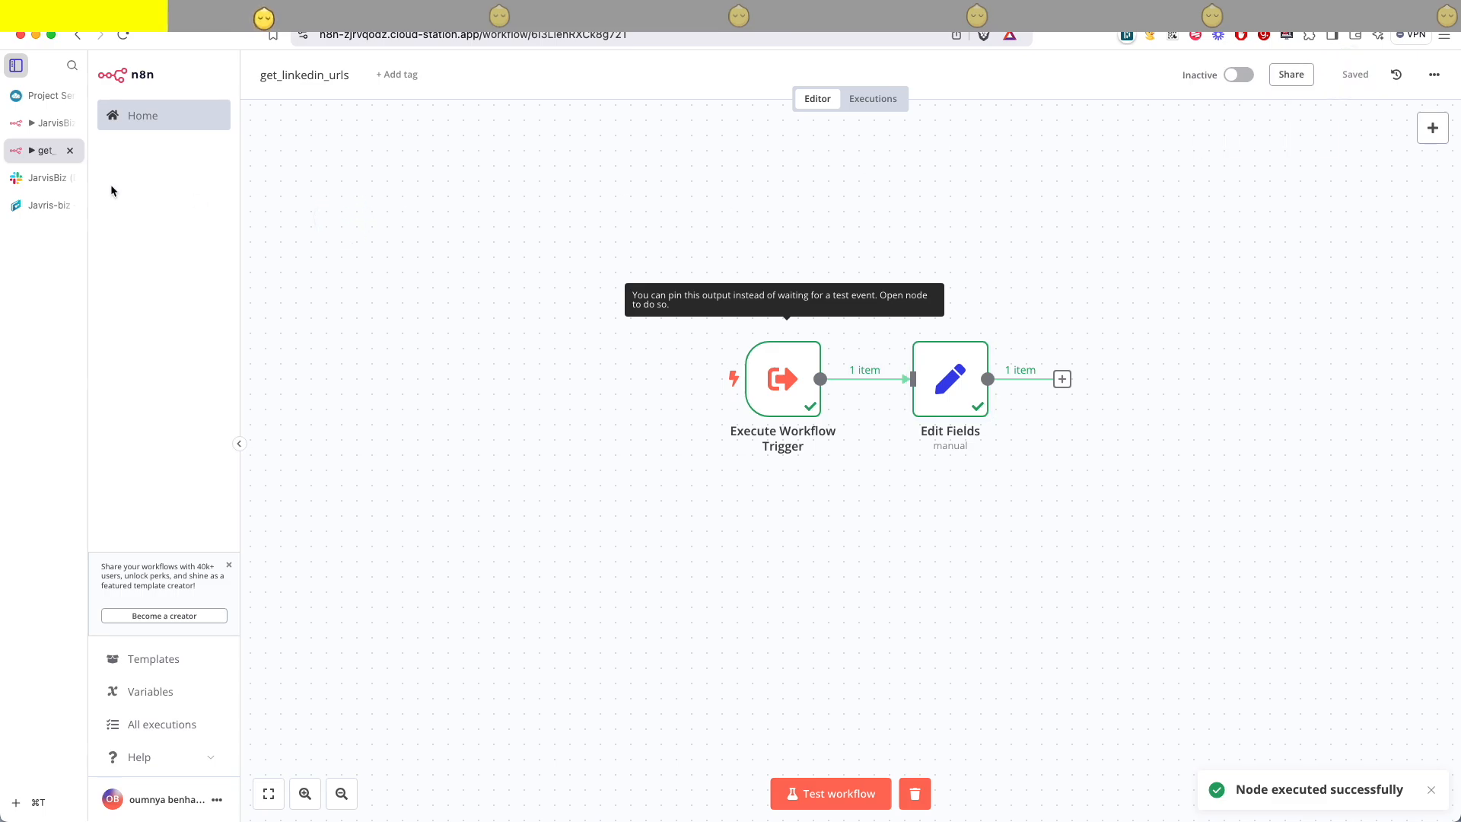
- Switch to the JarvisBiz chat in Slack, close the prompt document, and send the message "Get me 3 CEOs in the US"
click(53, 183)
click(71, 205)
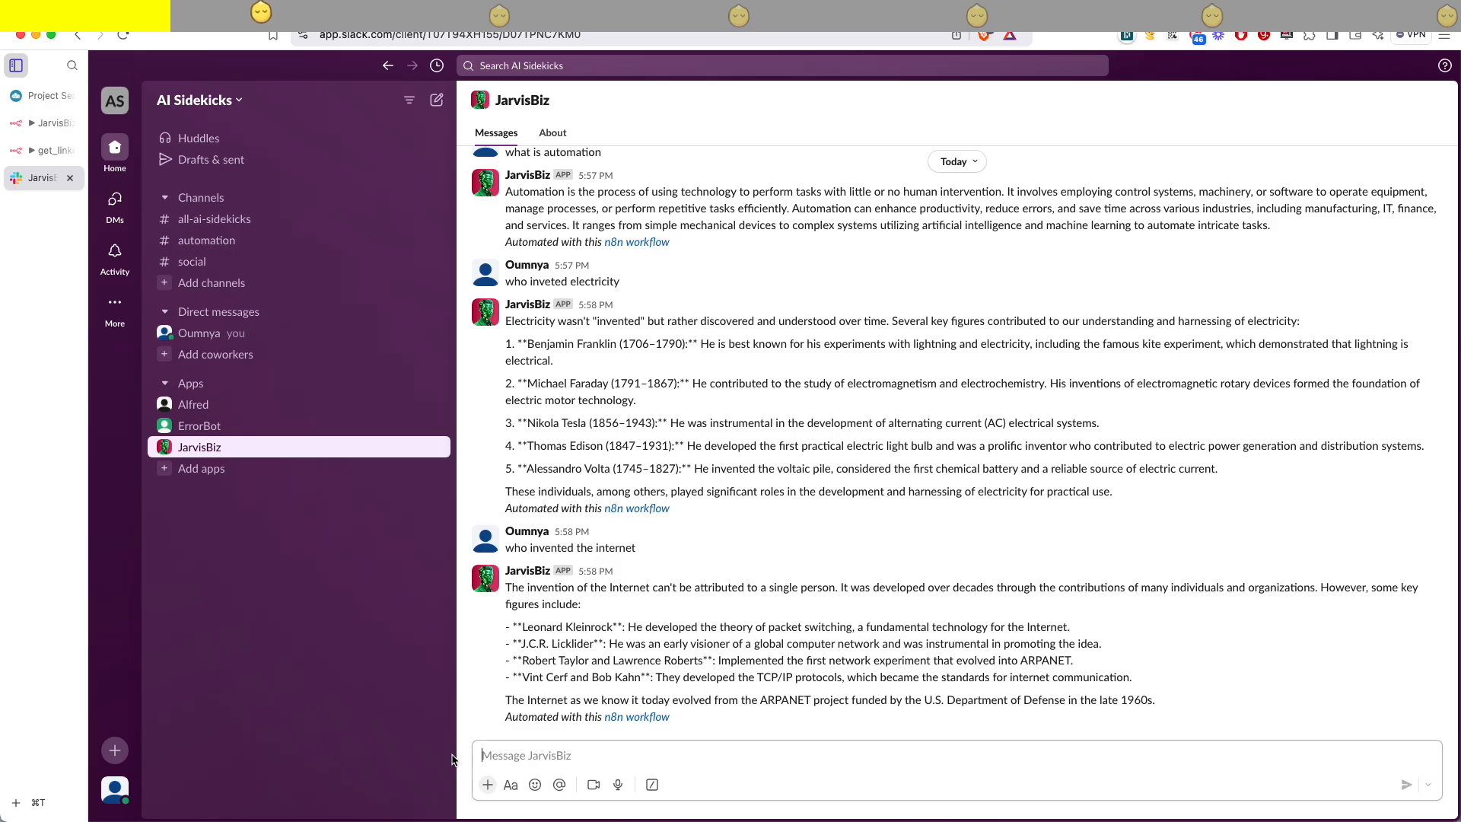
text(Get me 3 CEOs)
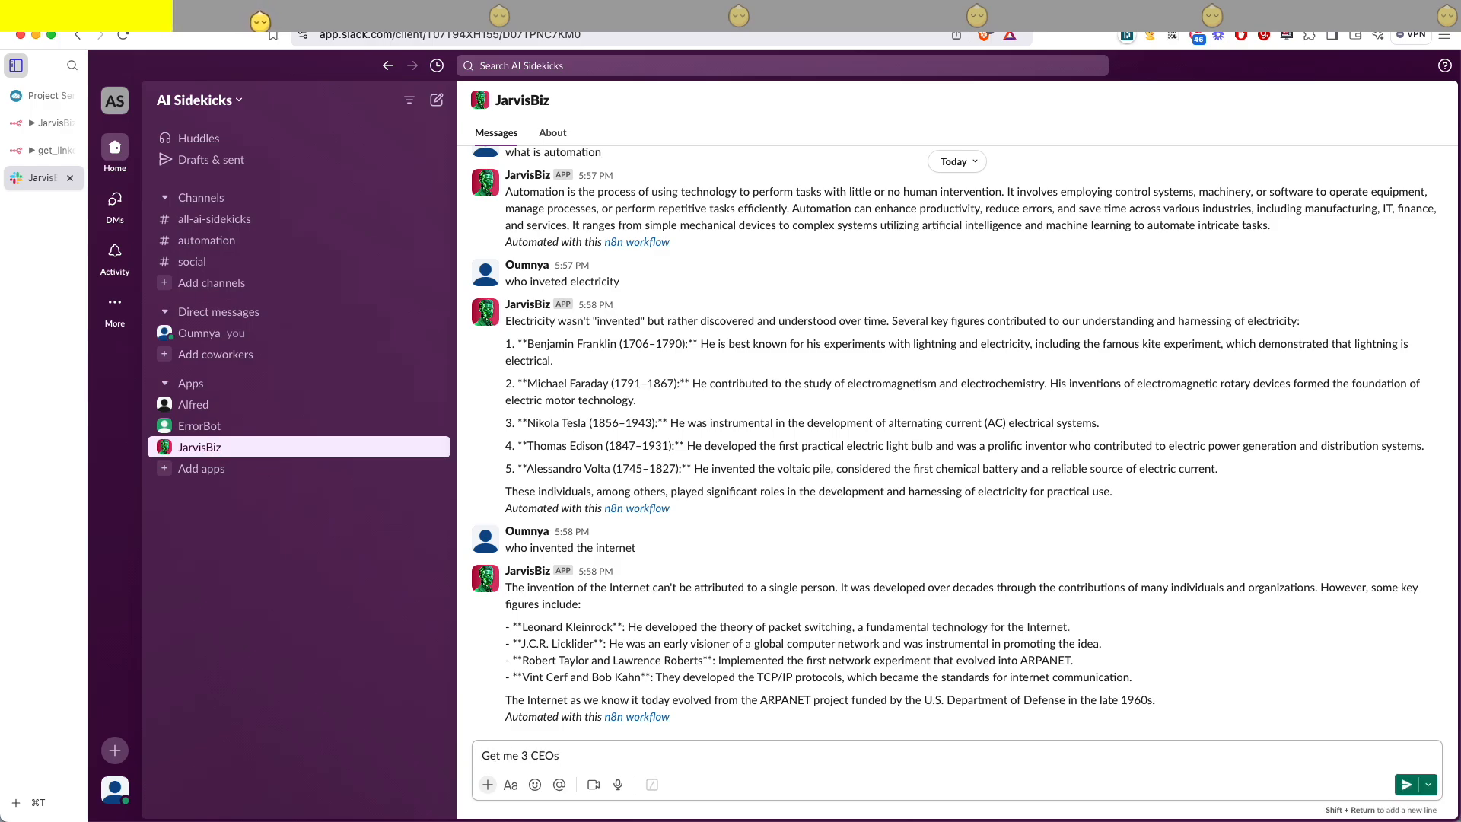
text( in the US)
key(Return)
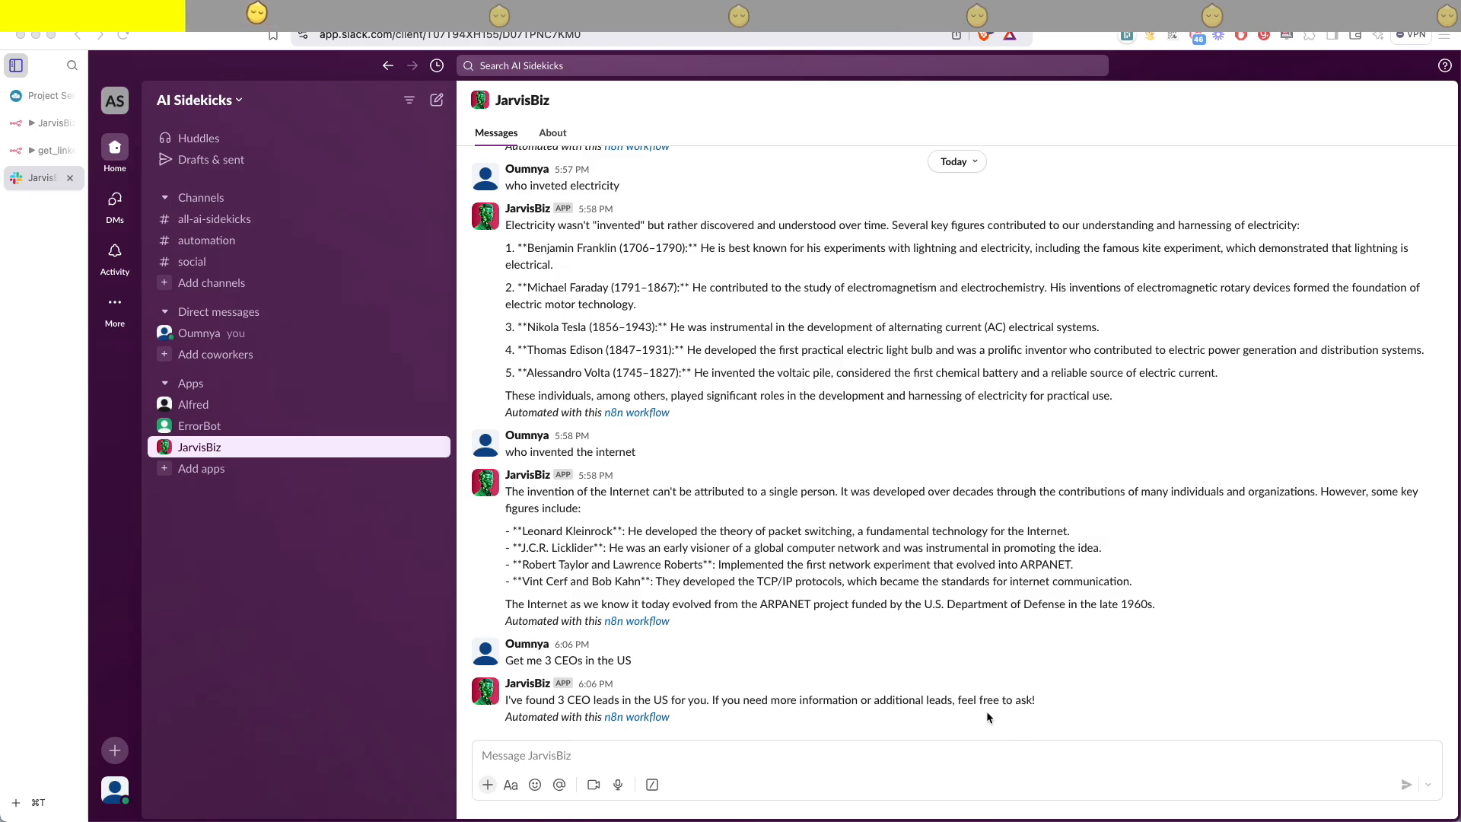
- Add the Include Link to Workflow option to the JarvisBiz workflow's Init Message node and turn it off
click(36, 124)
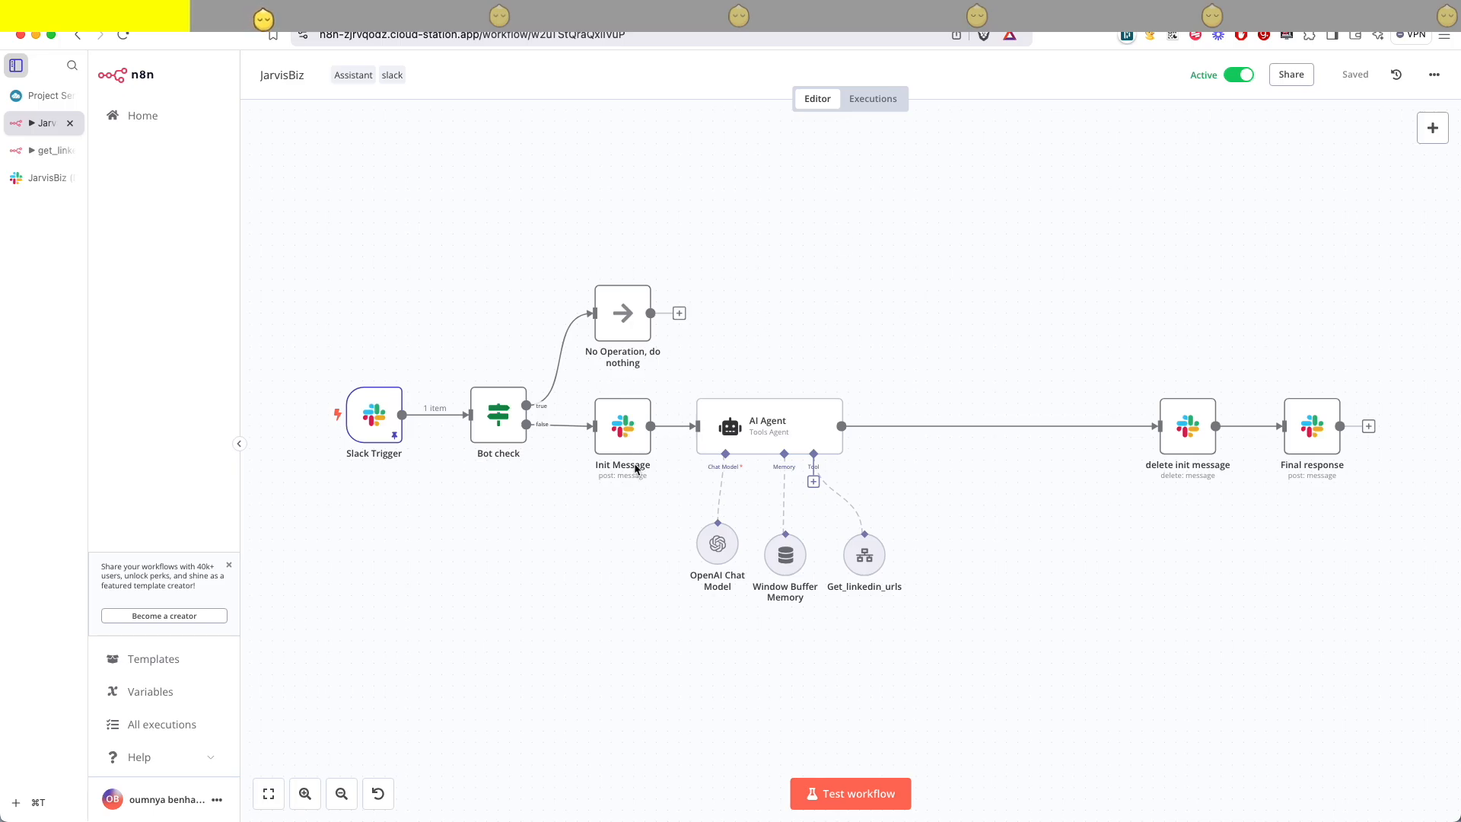
double_click(622, 425)
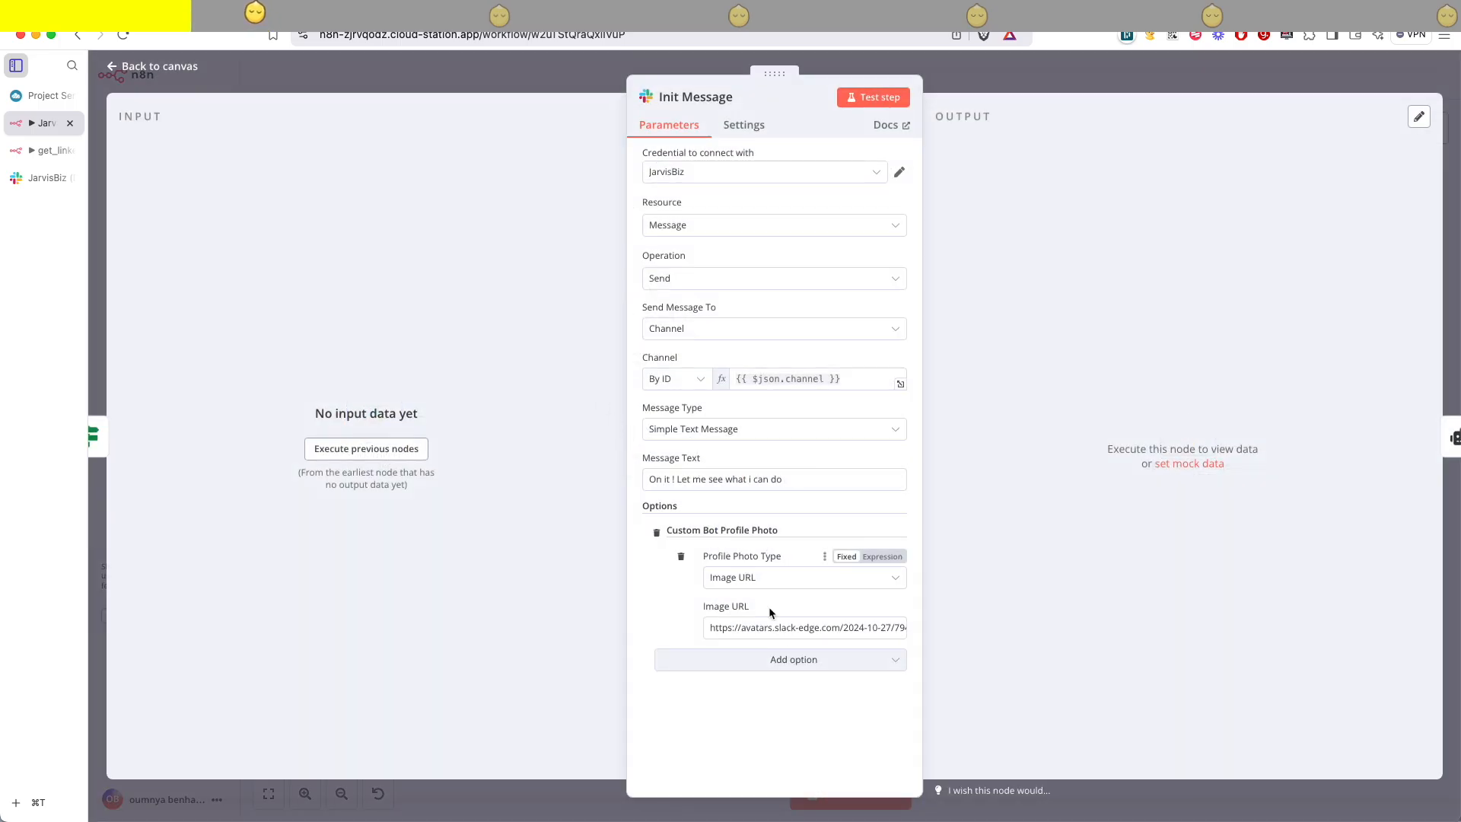
click(784, 659)
click(724, 449)
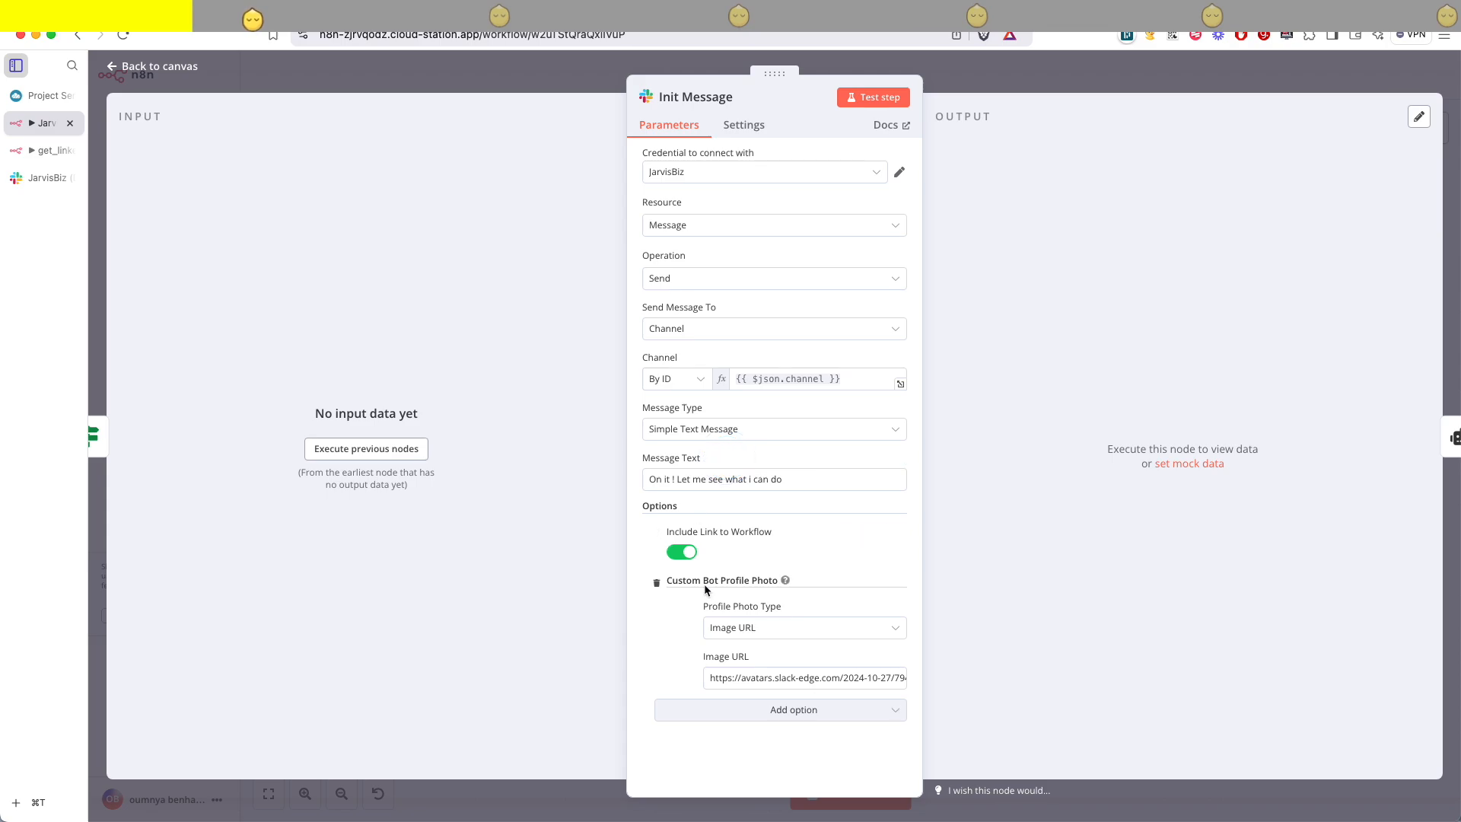
click(685, 552)
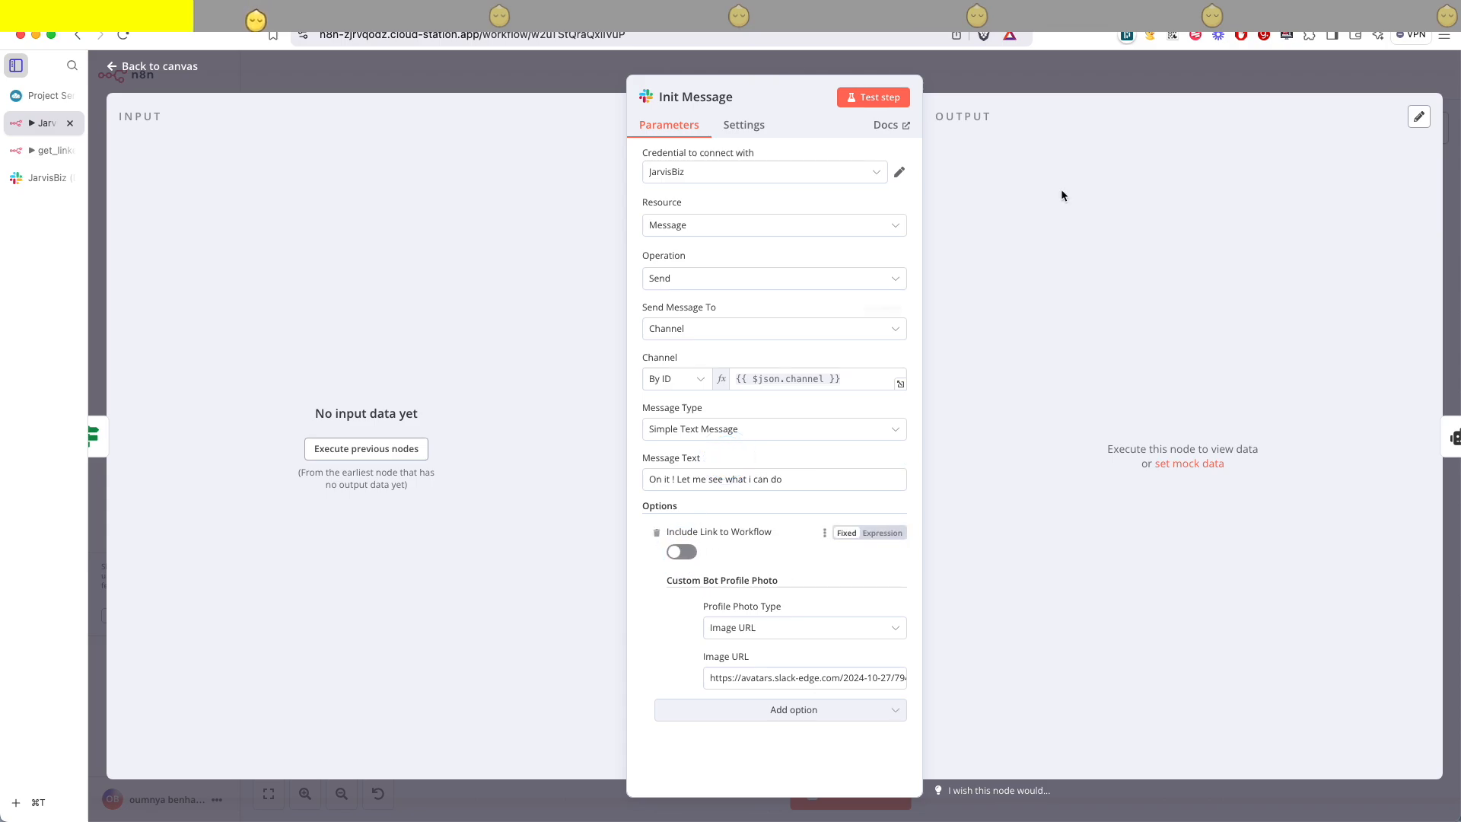
key(Escape)
- Add the Include Link to Workflow option to the Final response node, turn it off, and save the JarvisBiz workflow
double_click(1300, 428)
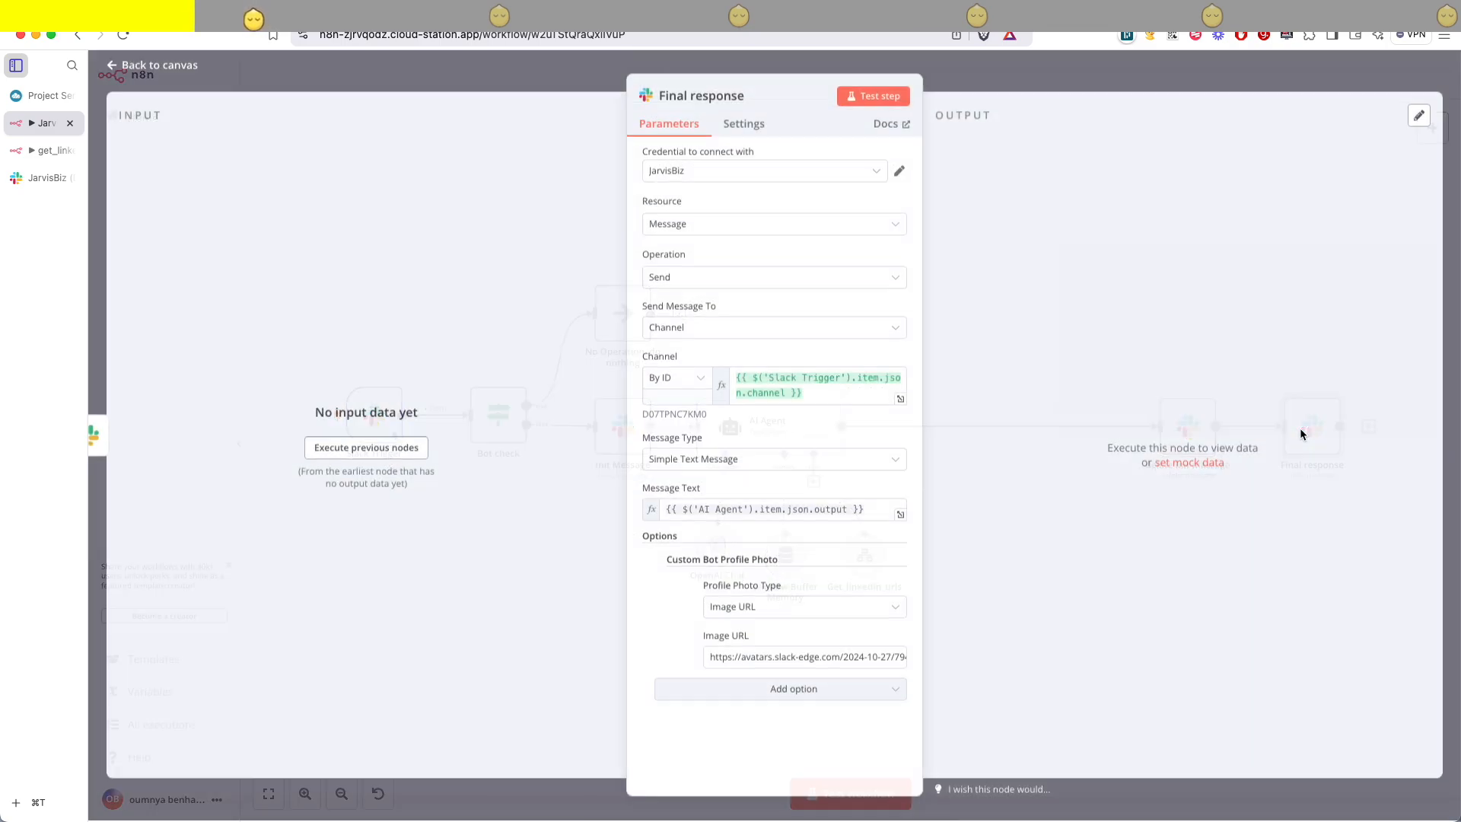
click(749, 689)
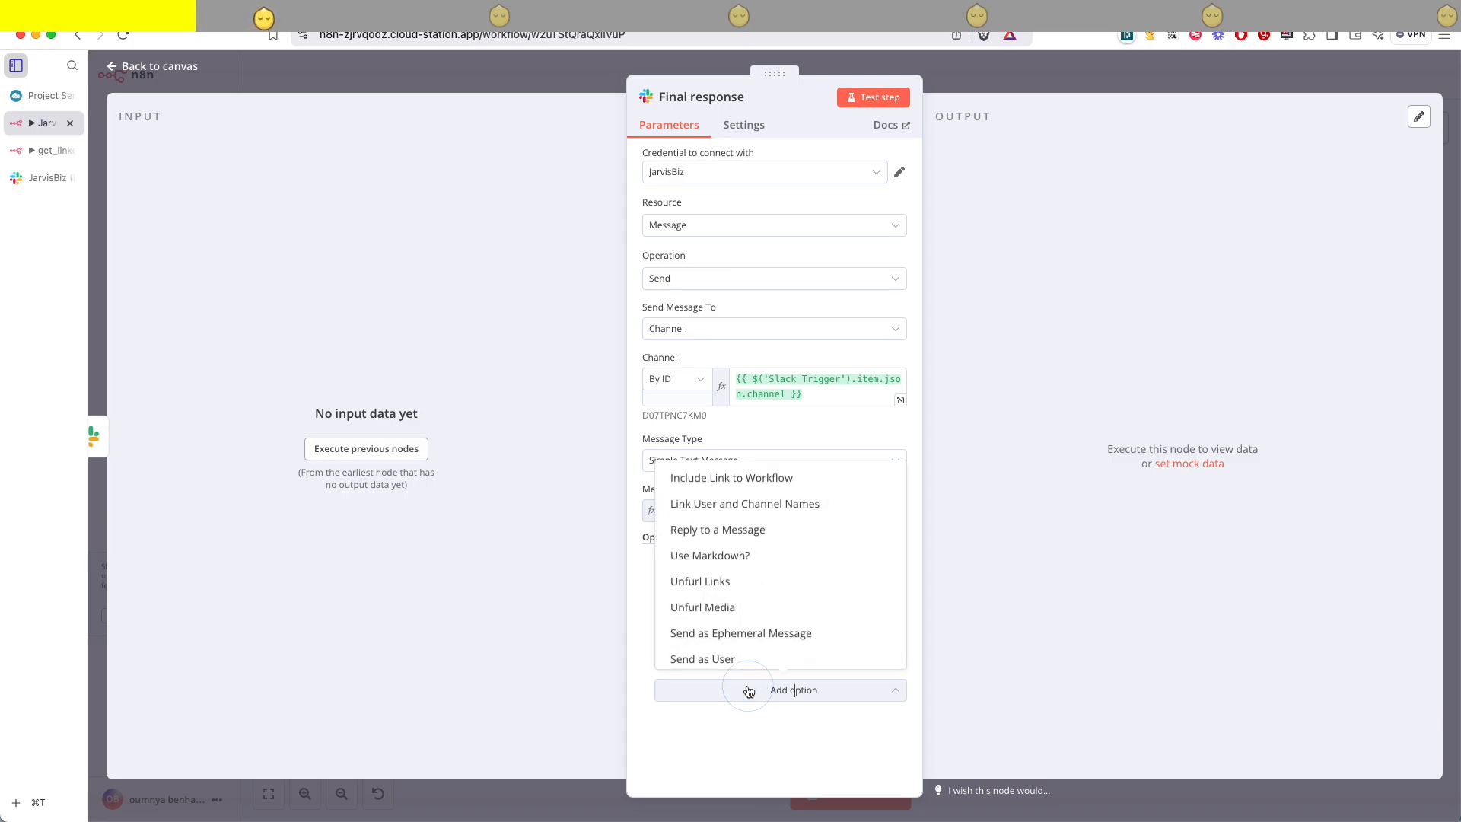
click(714, 478)
click(681, 582)
click(1048, 60)
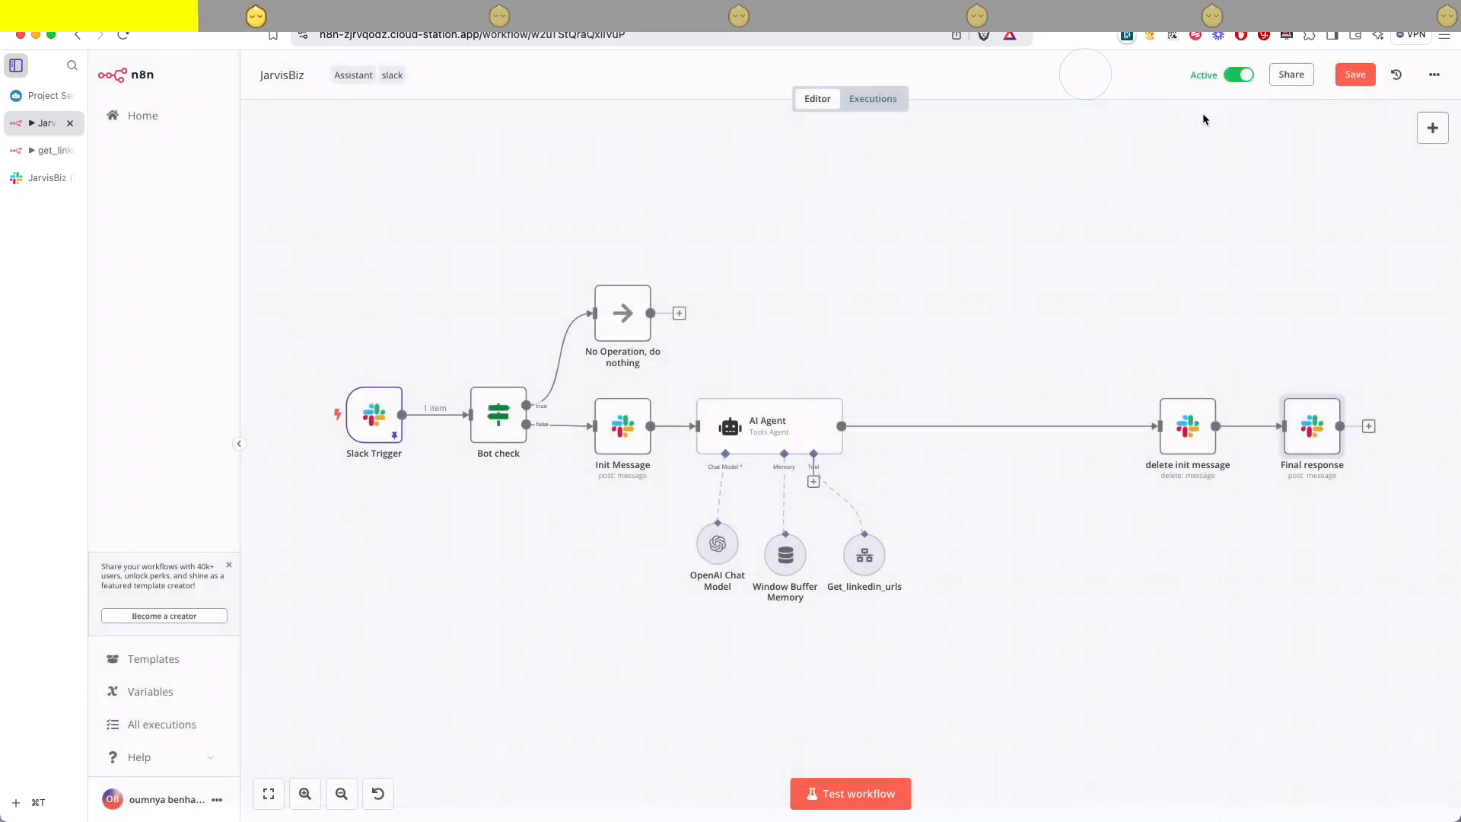
key(super+s)
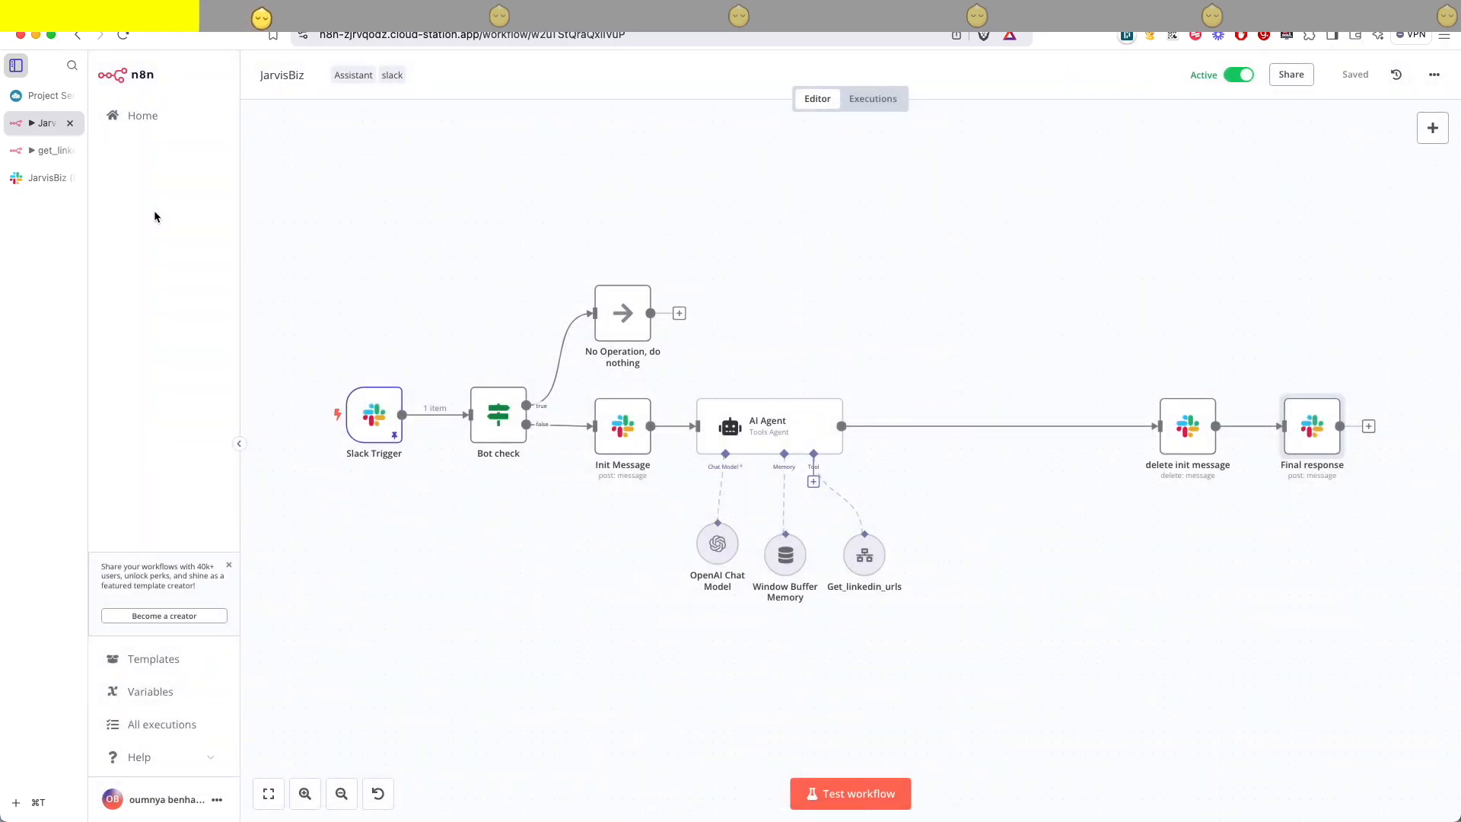
- Review the recent JarvisBiz executions back to the 18:06:36 run to check whether the agent called its tool
click(873, 98)
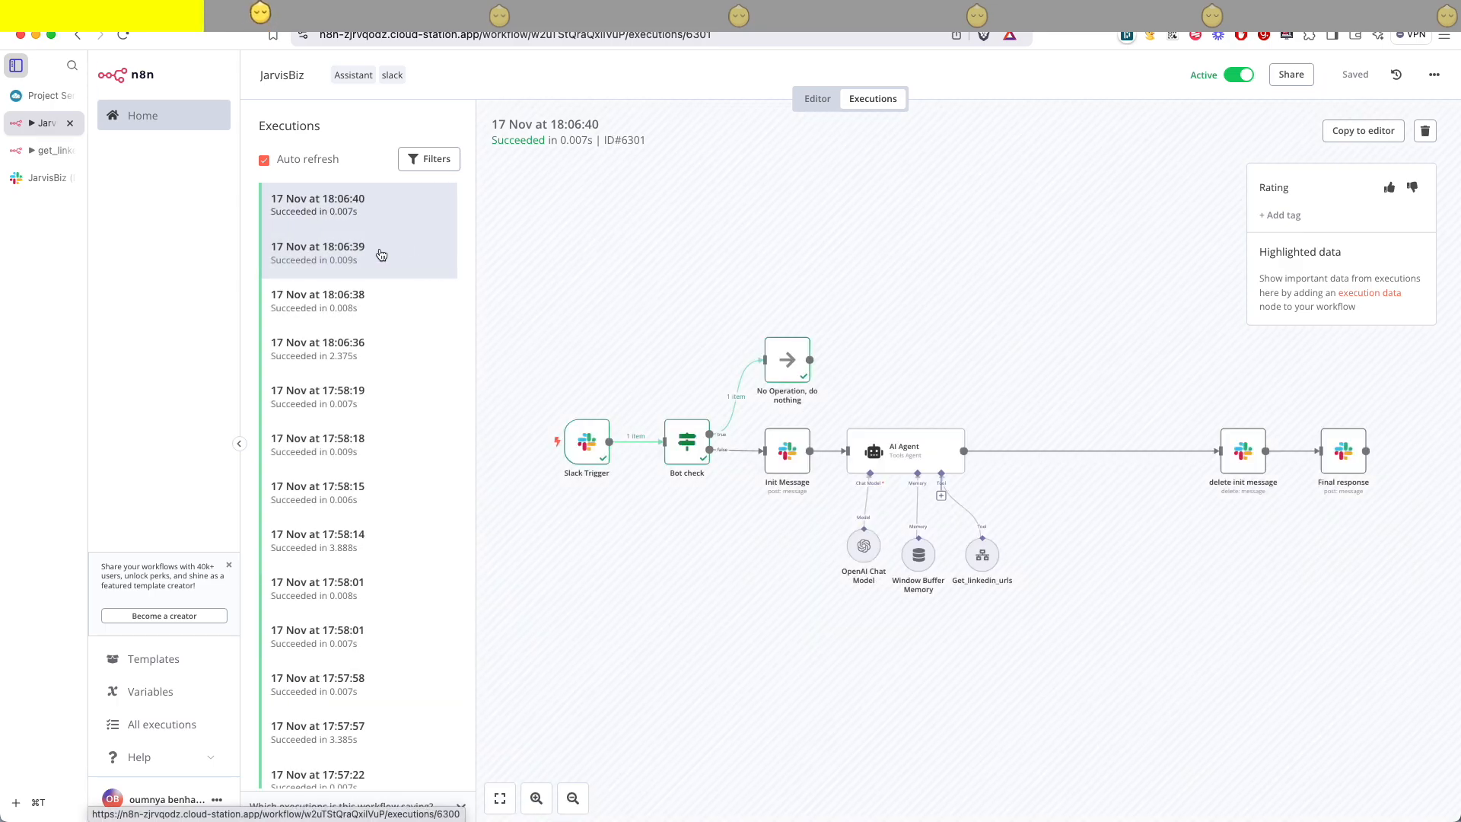
click(384, 270)
click(385, 308)
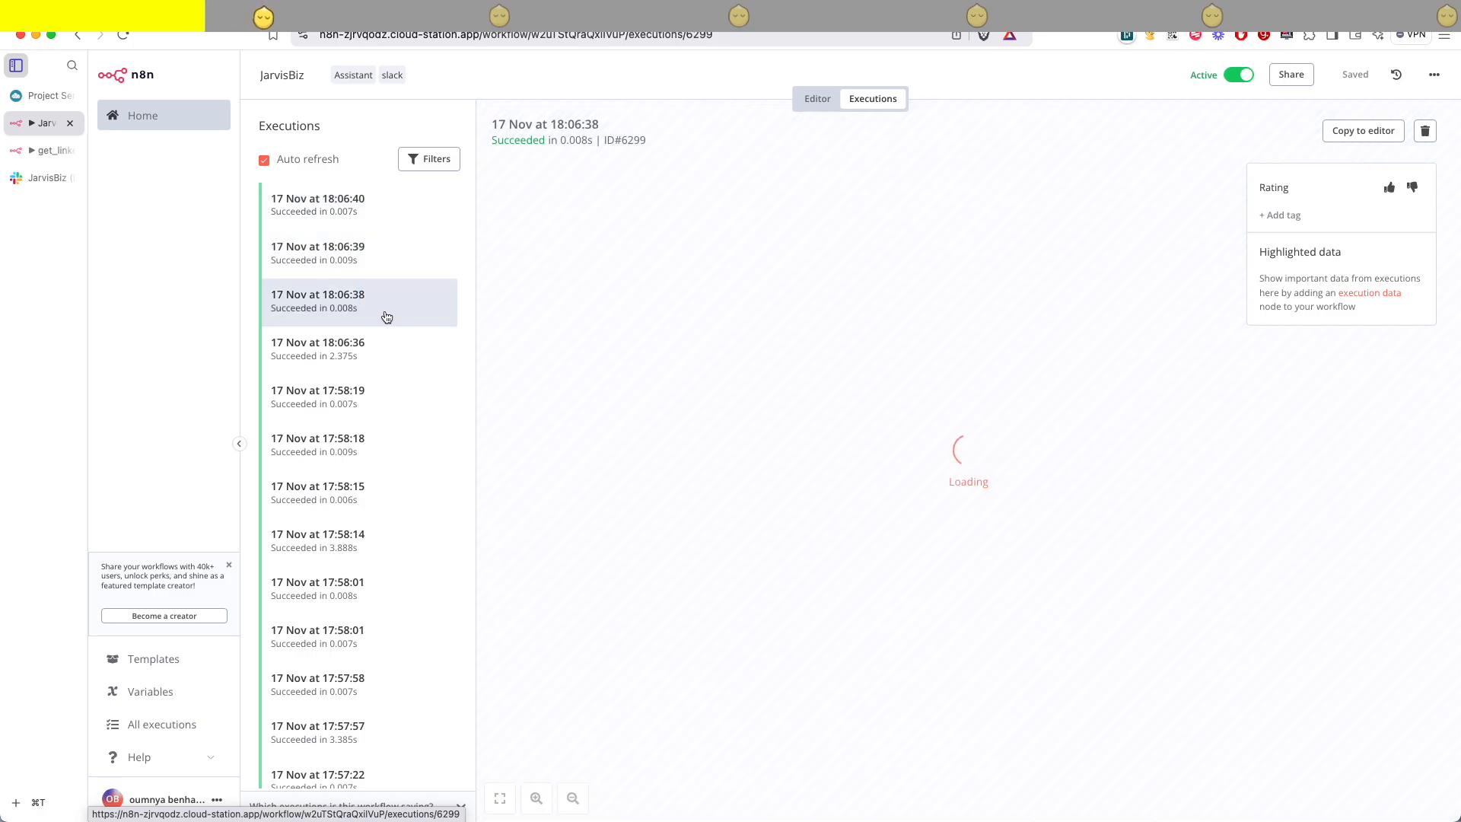
click(382, 335)
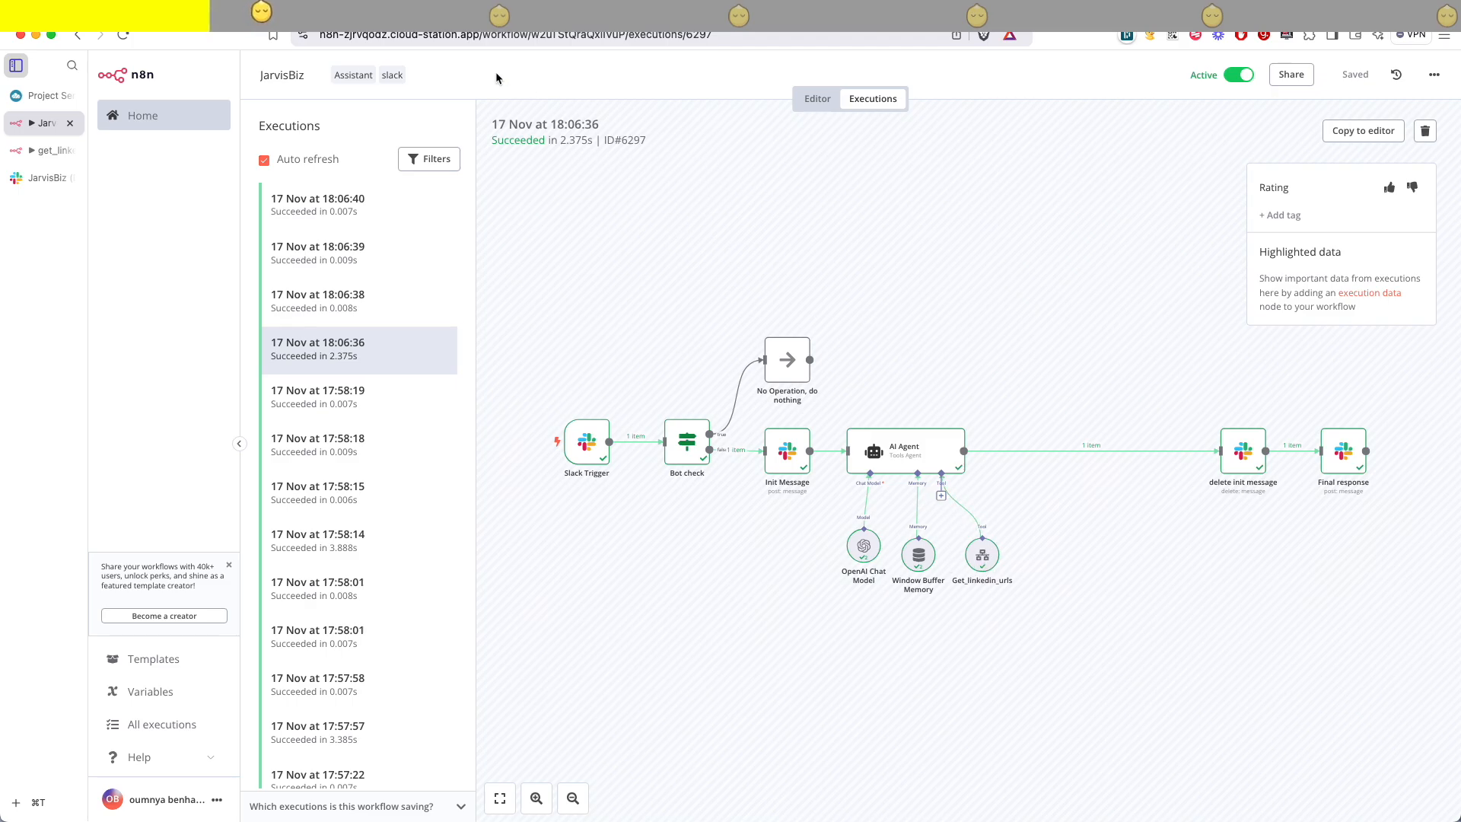
- Copy the 18:06:38 execution of the get_linkedin_urls workflow into its editor
click(57, 152)
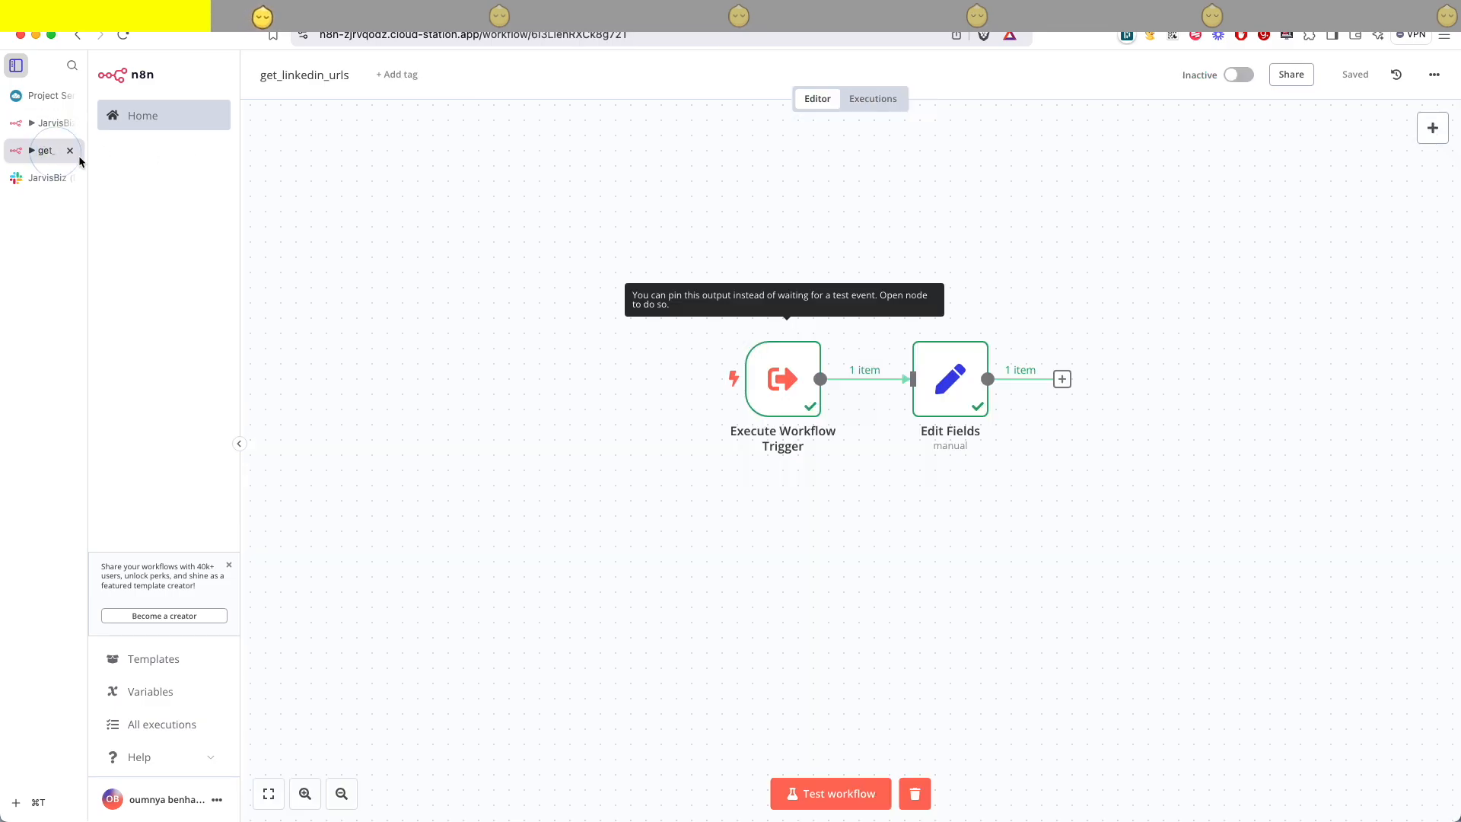
click(876, 100)
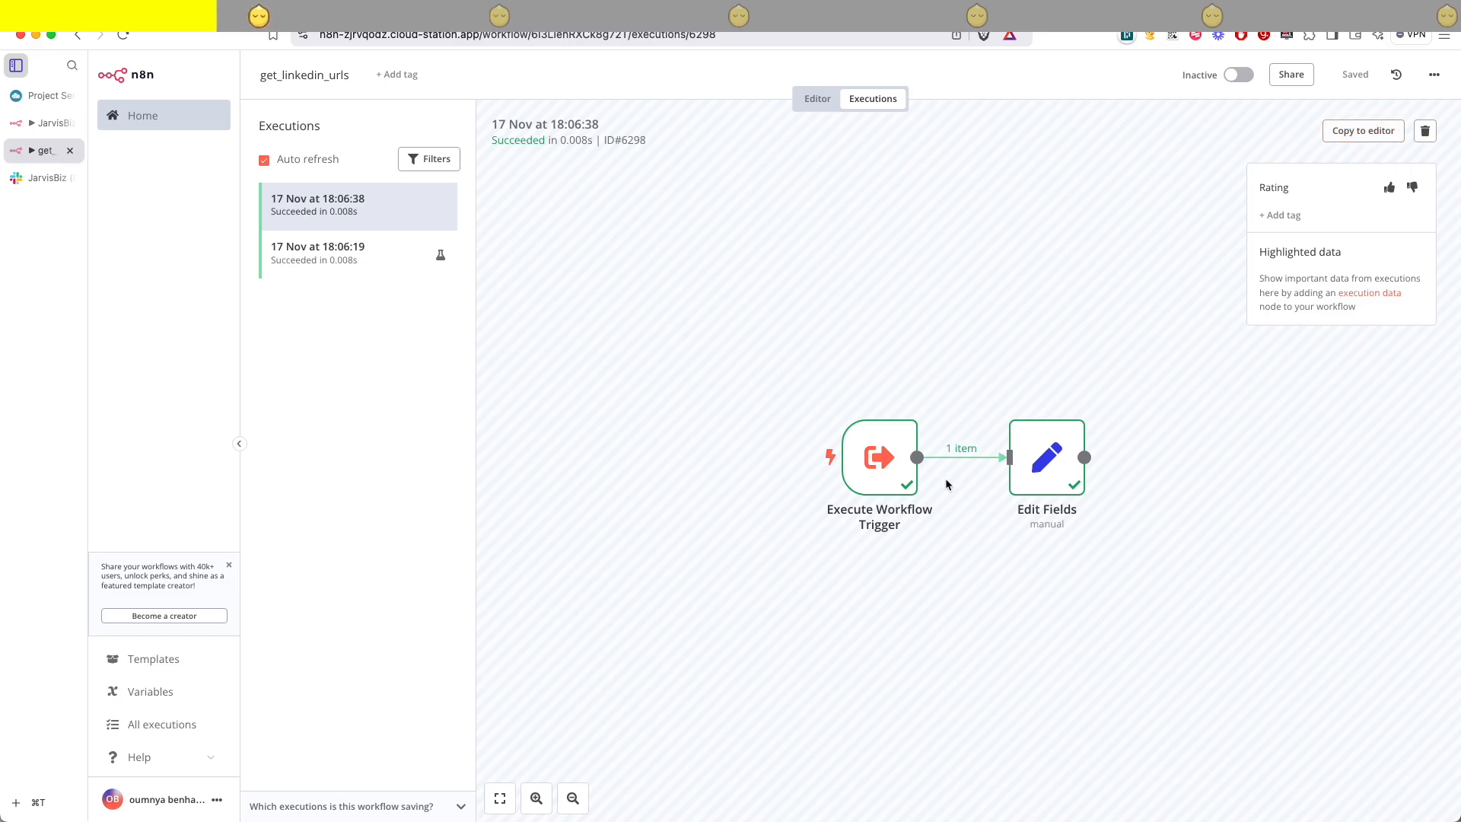
click(1332, 133)
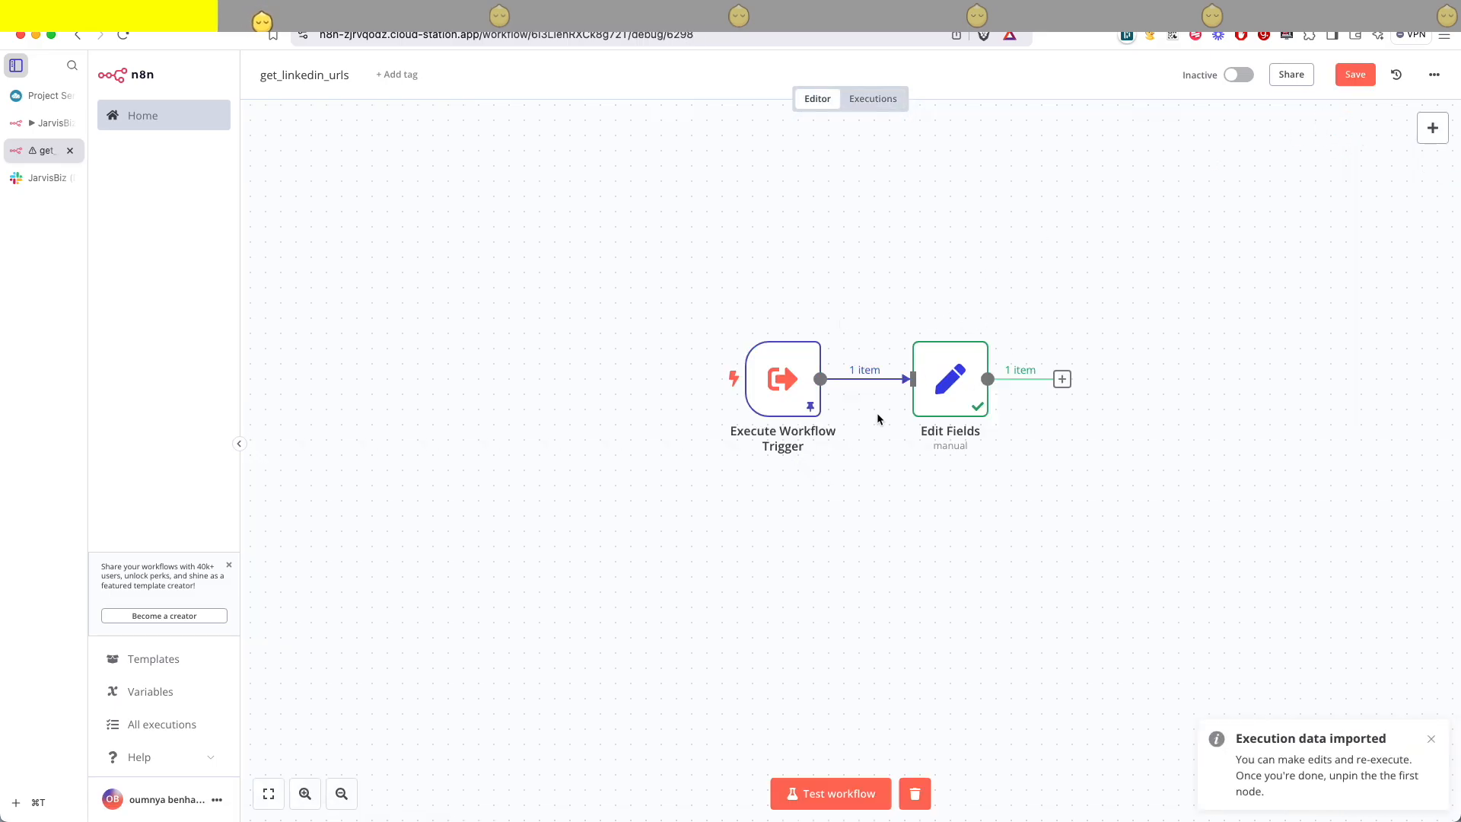
- Inspect the query that the Execute Workflow Trigger node received from the agent, and return to the canvas
double_click(794, 376)
click(419, 235)
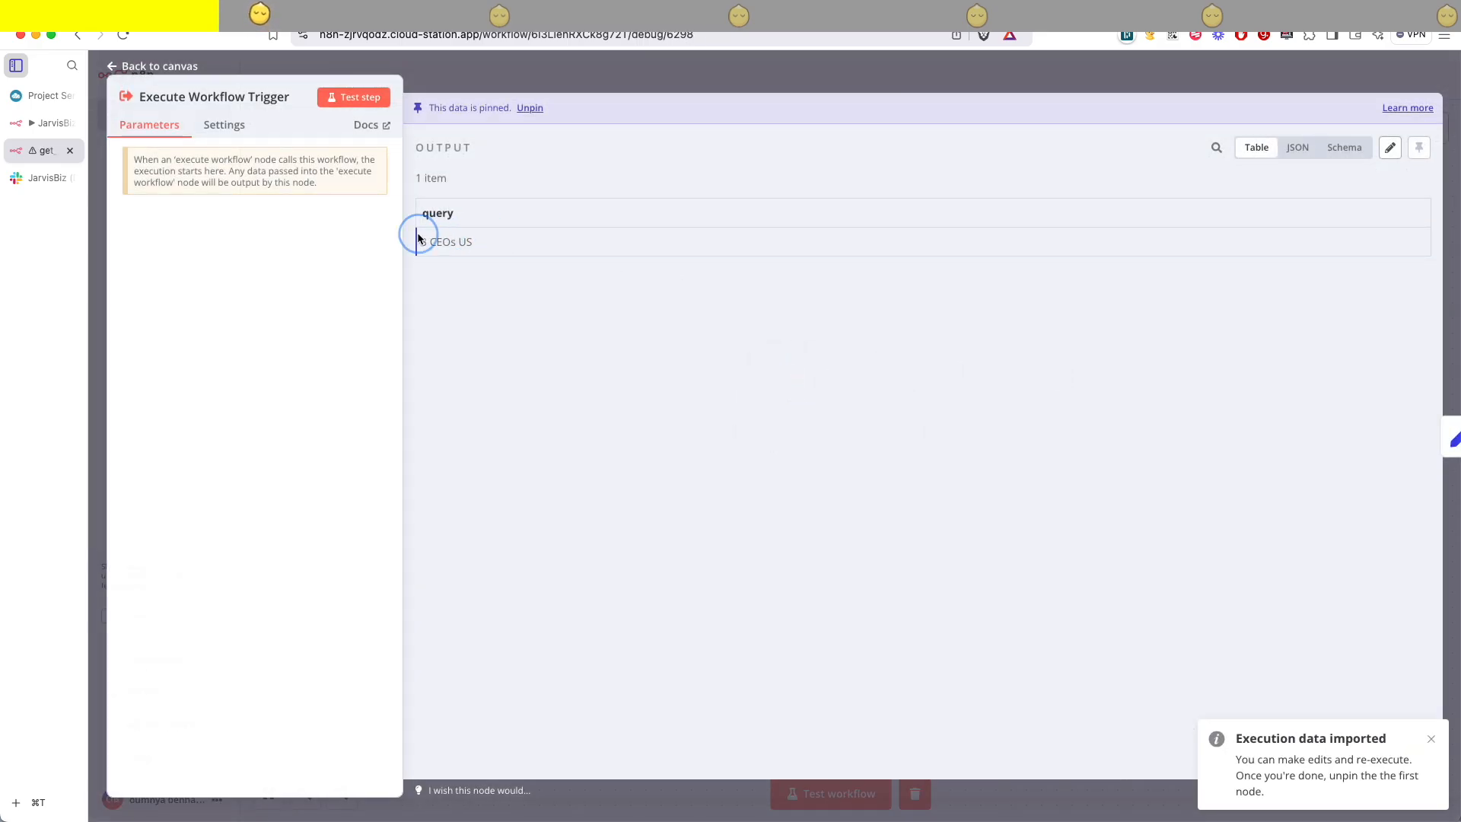
drag(490, 246, 417, 247)
click(670, 84)
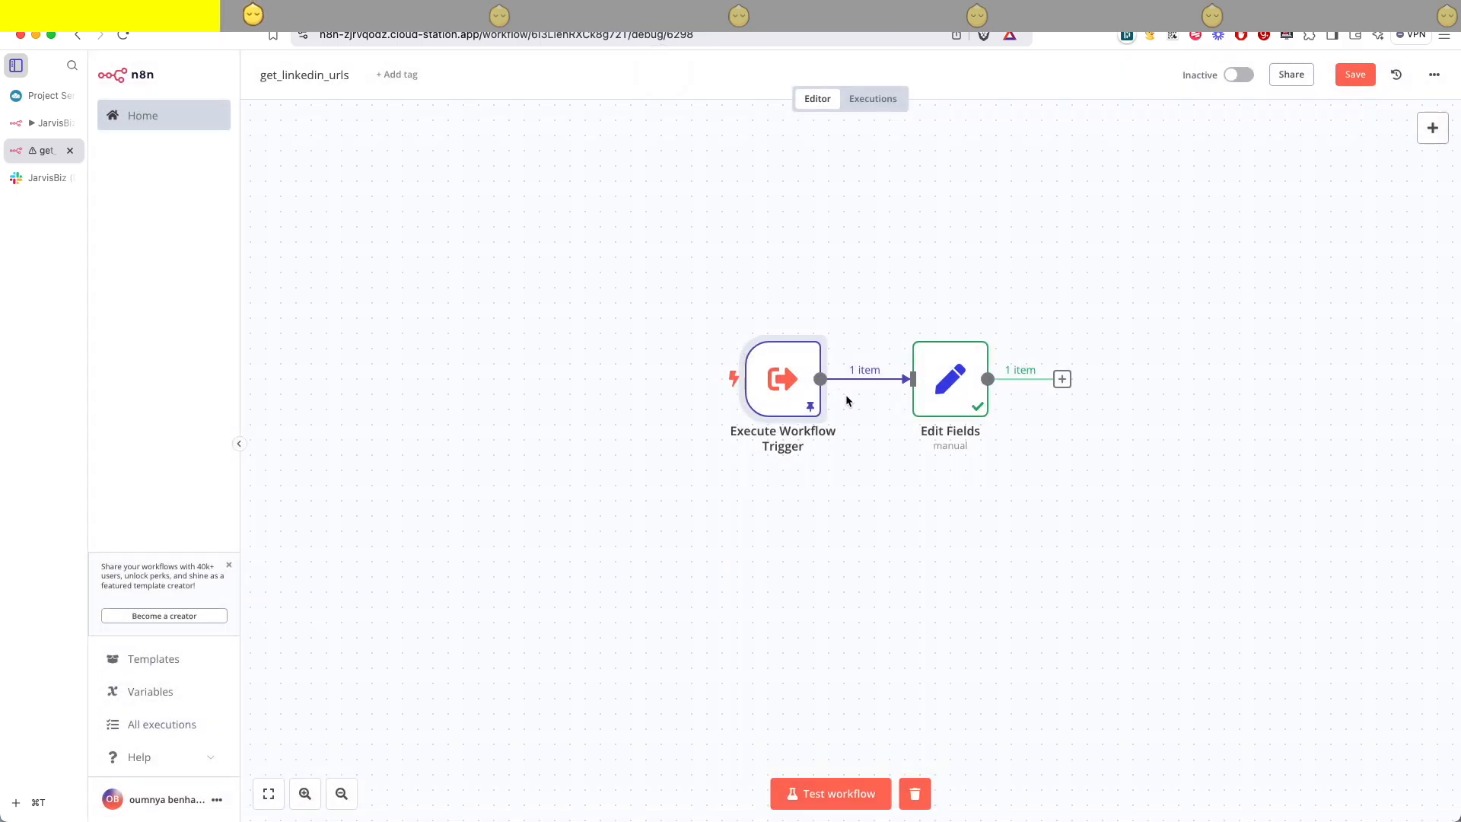
- Space the Execute Workflow Trigger and Edit Fields nodes further apart, and check the query in the trigger's output
drag(786, 403, 601, 389)
drag(949, 406, 933, 391)
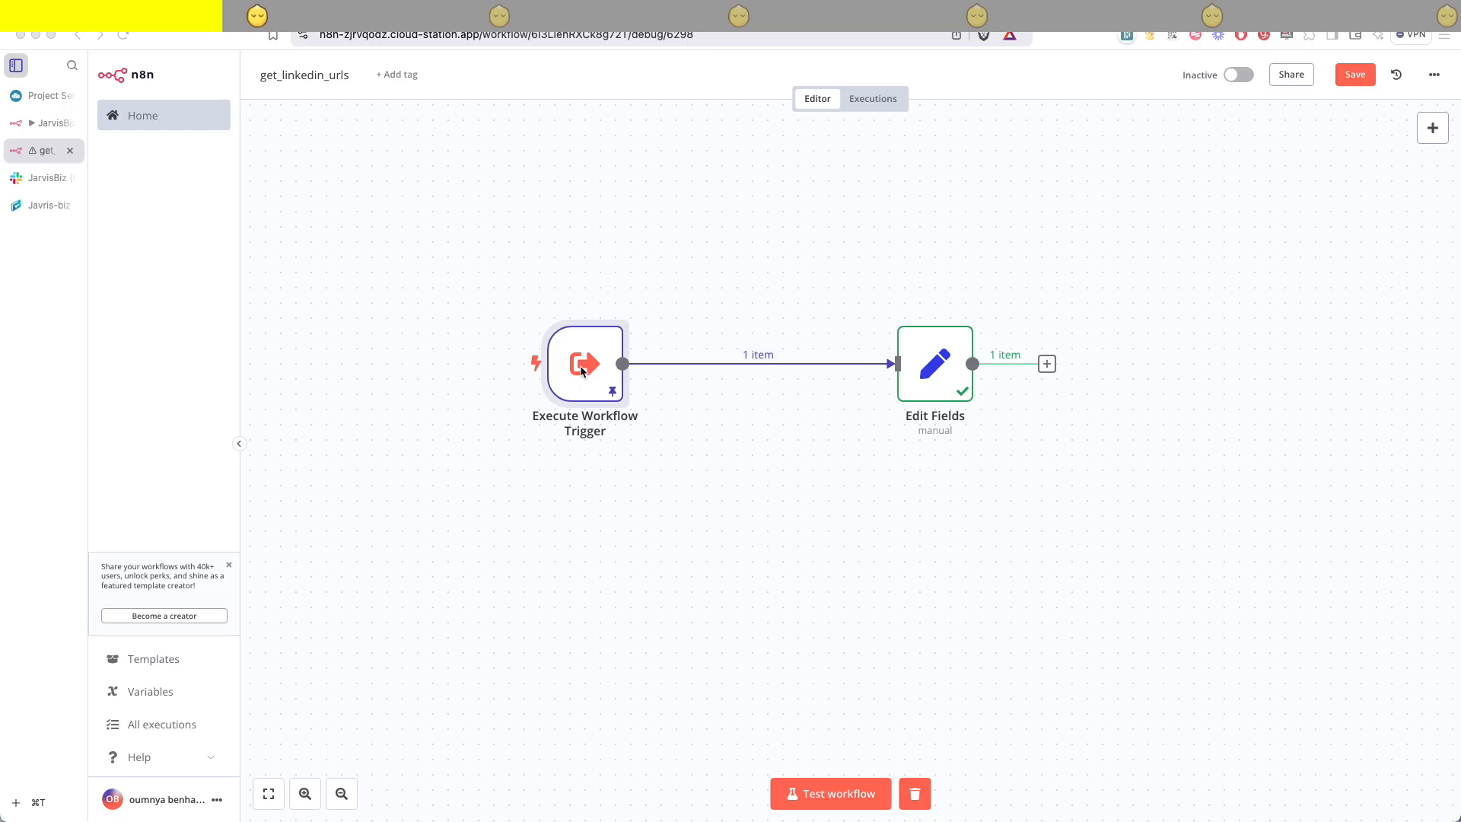
double_click(584, 373)
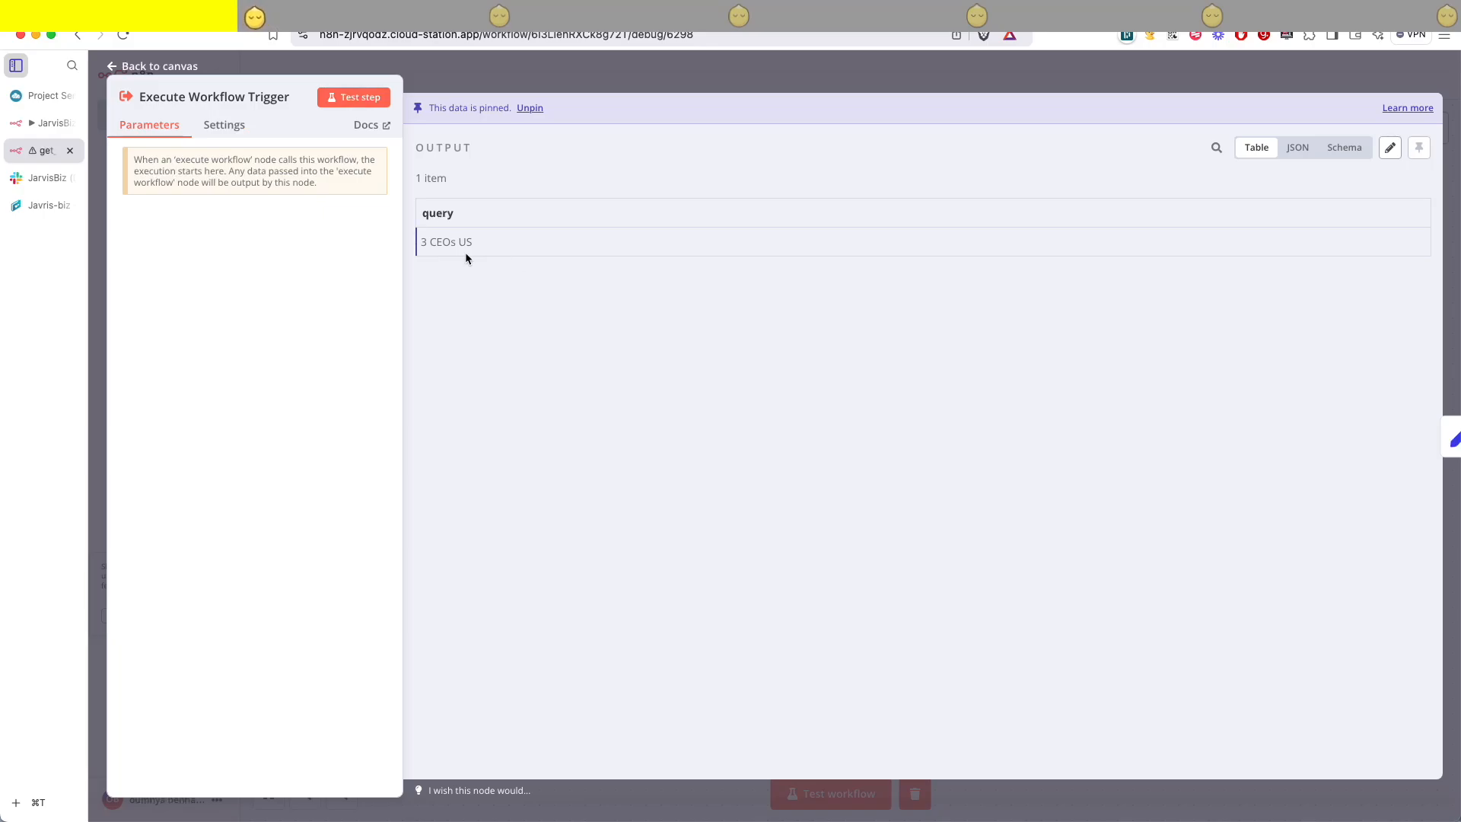
click(649, 75)
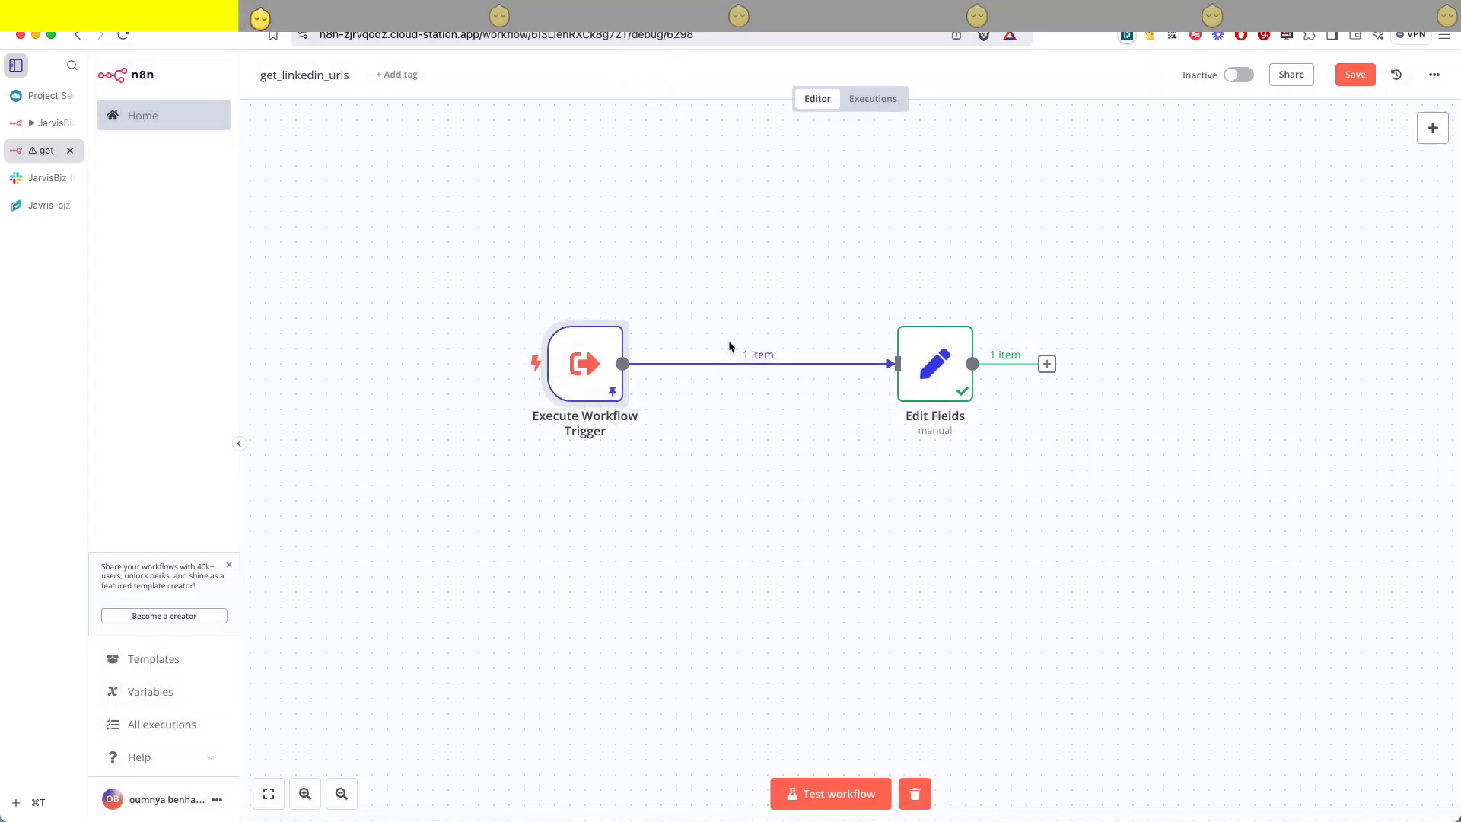
- Detach Edit Fields from the trigger, move it up out of the way, and add an Information Extractor node after the trigger
click(772, 365)
drag(935, 364, 935, 197)
click(698, 362)
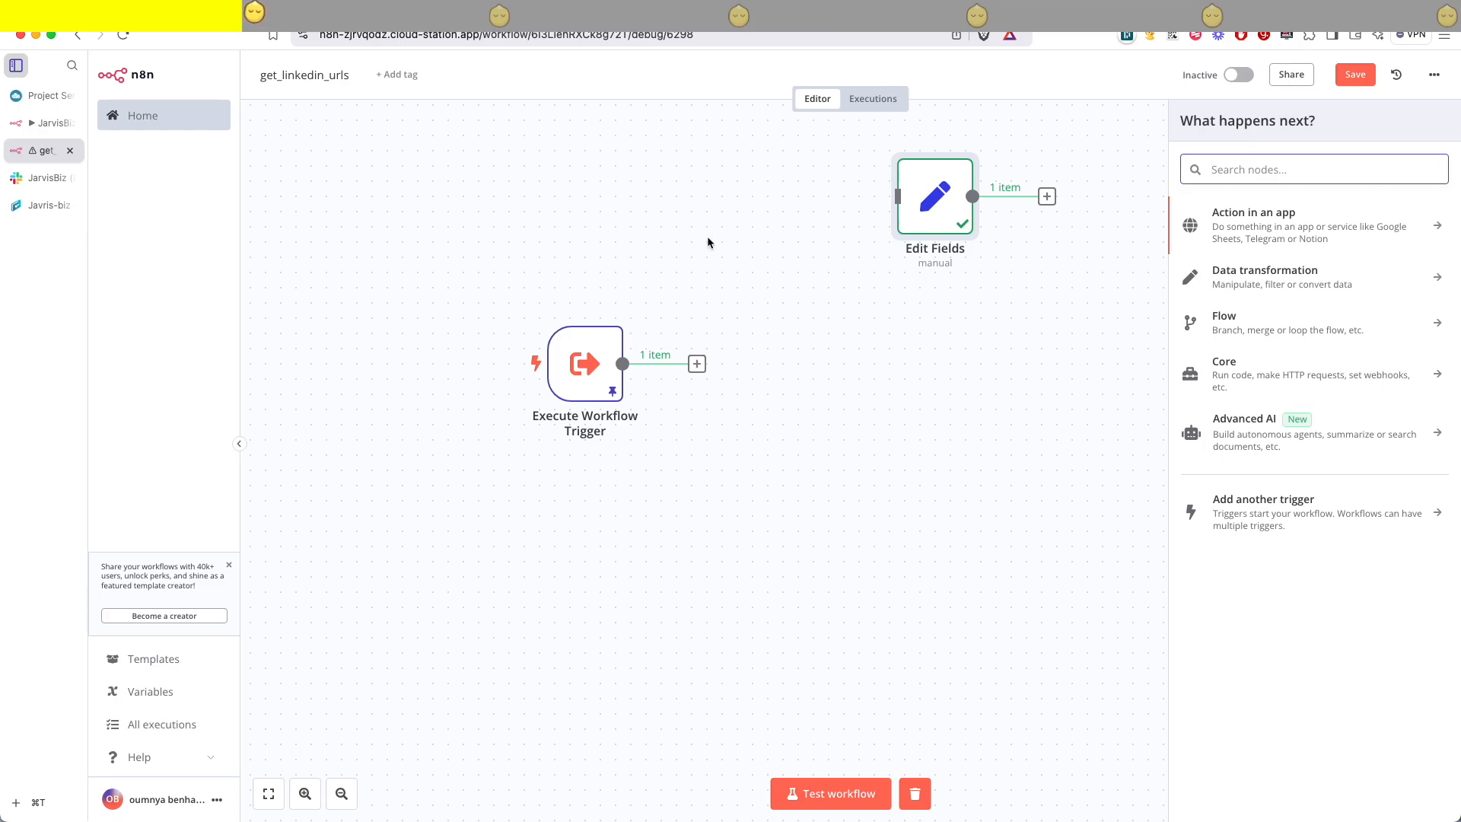
text(inf)
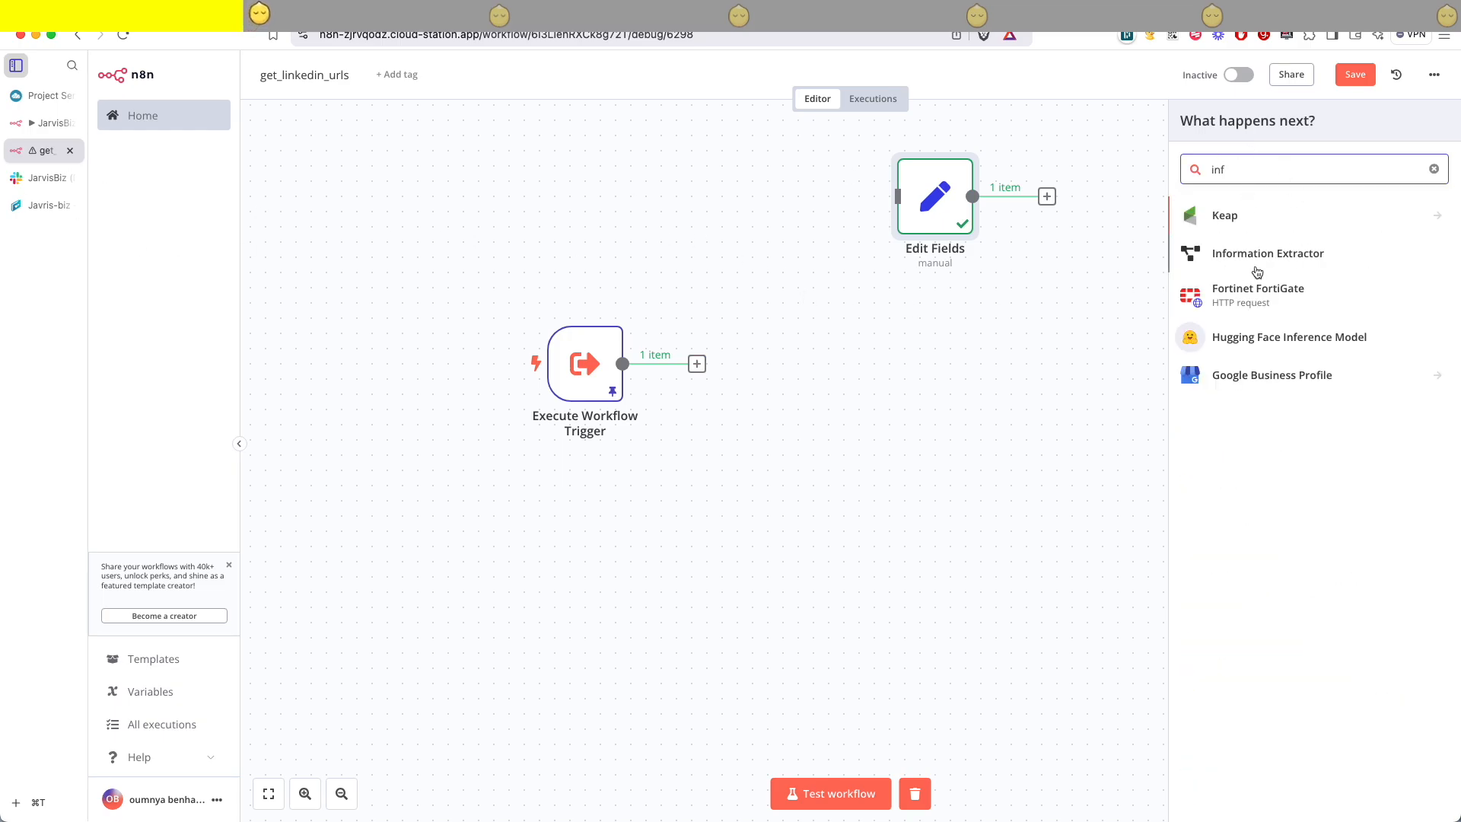
click(1241, 265)
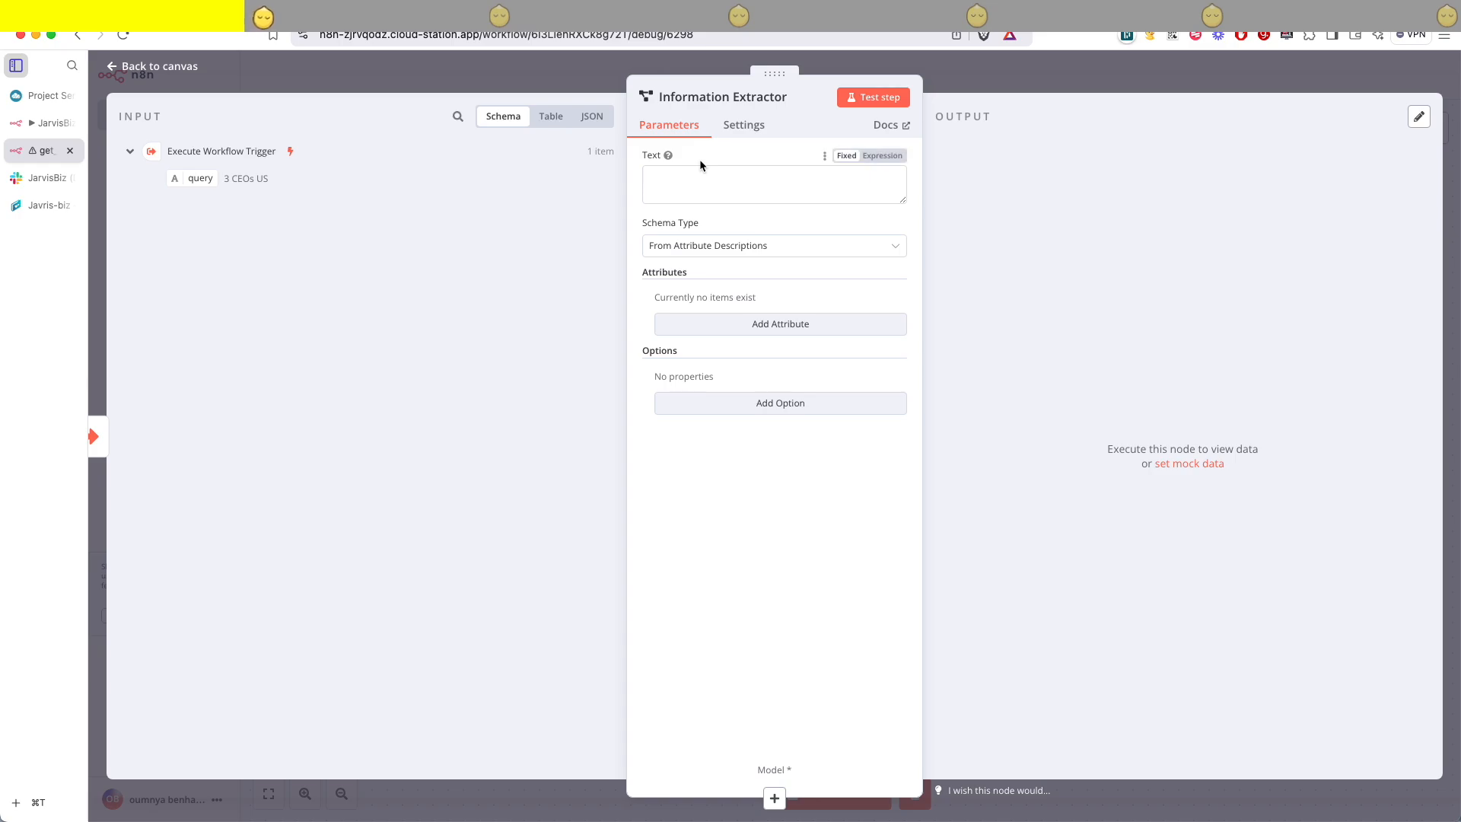
- Map the trigger's query into the Information Extractor's Text as {{ $json.query }}, using the From Attribute Descriptions schema type
click(886, 165)
drag(192, 178, 693, 177)
click(705, 476)
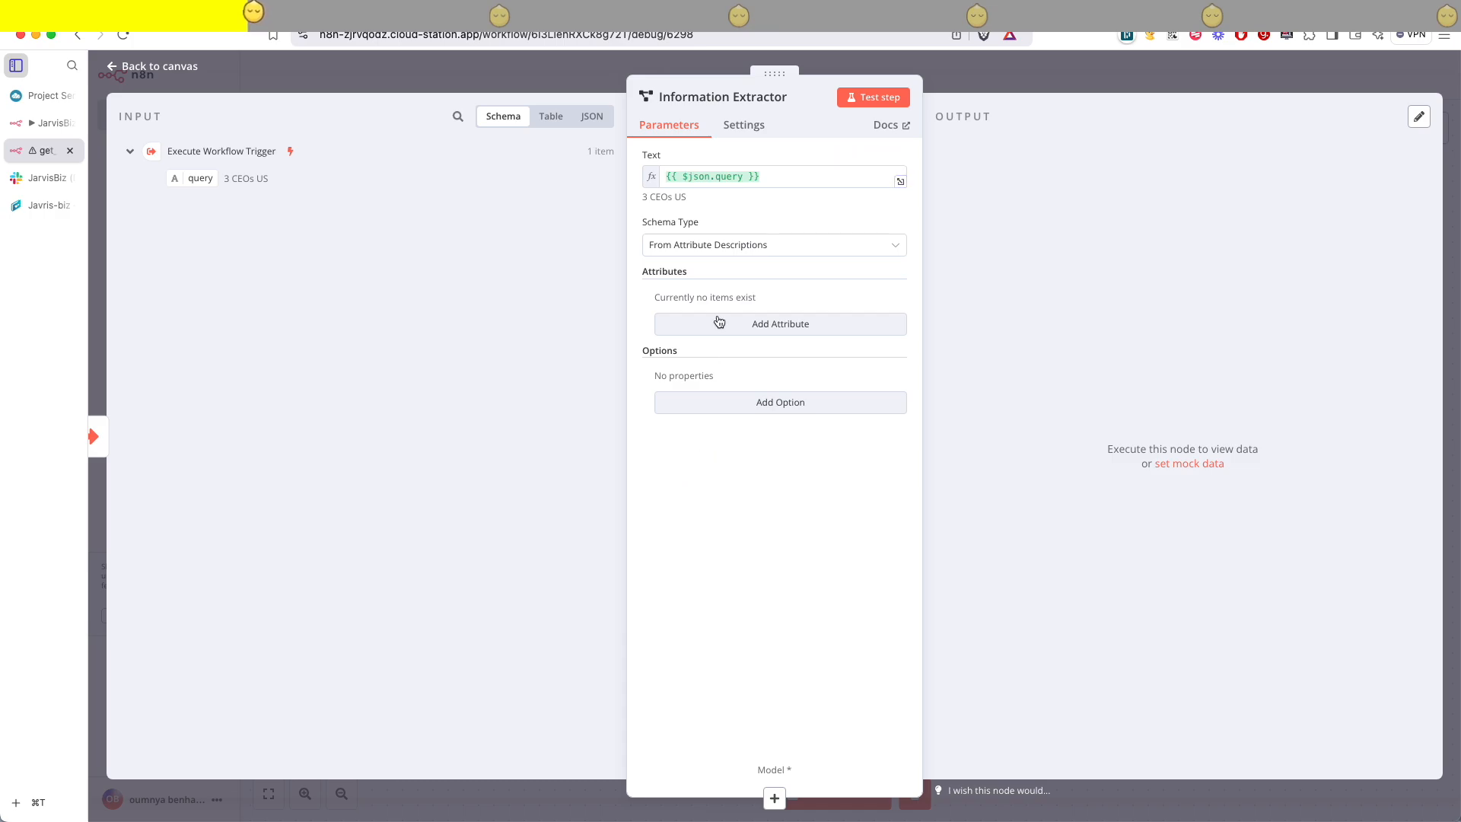
click(740, 249)
click(742, 314)
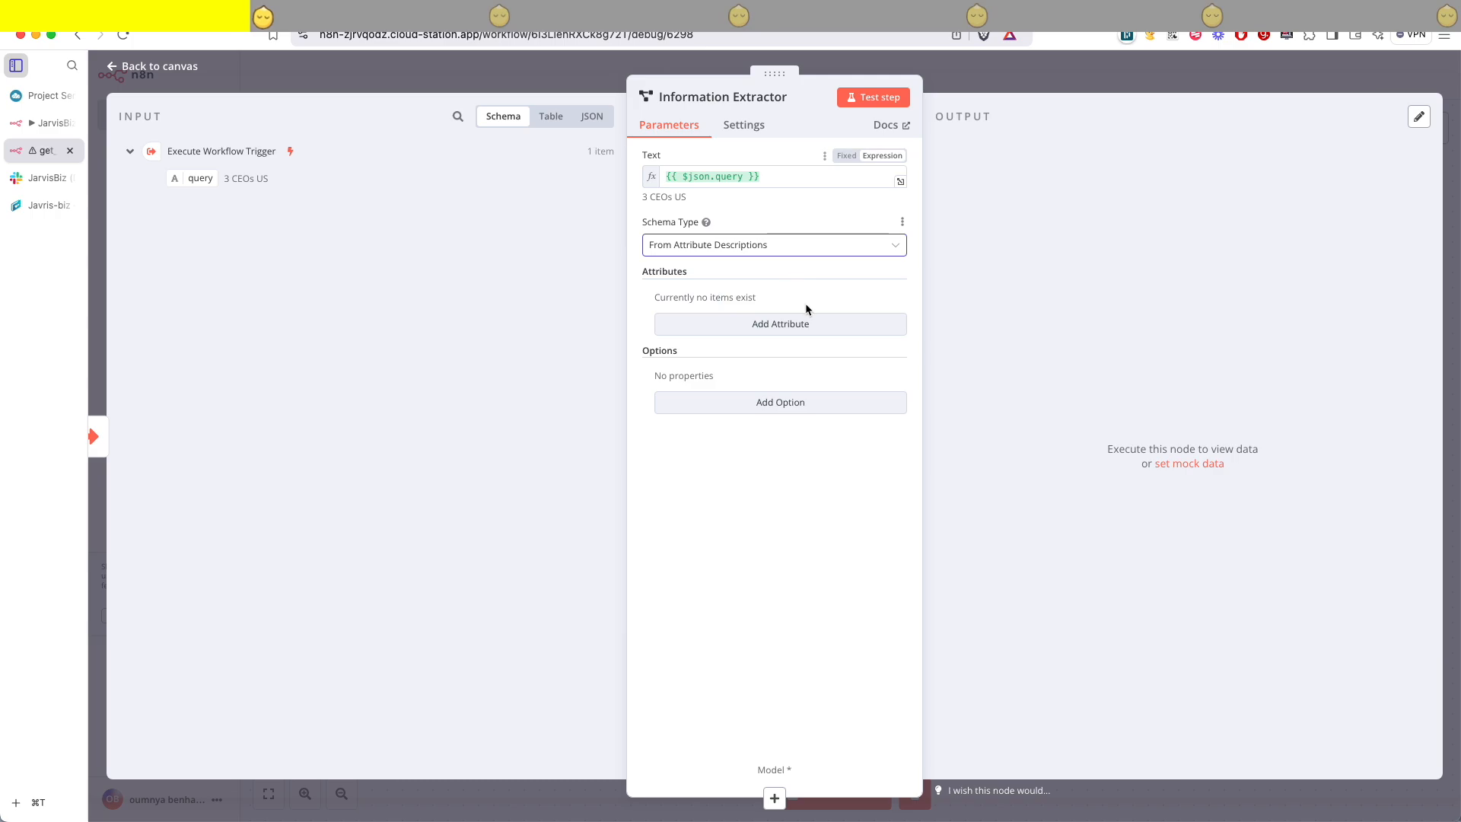
- Add a string attribute job_title with the description "The job title to search for (e.g Chief Technical officer, CTO)"
click(769, 328)
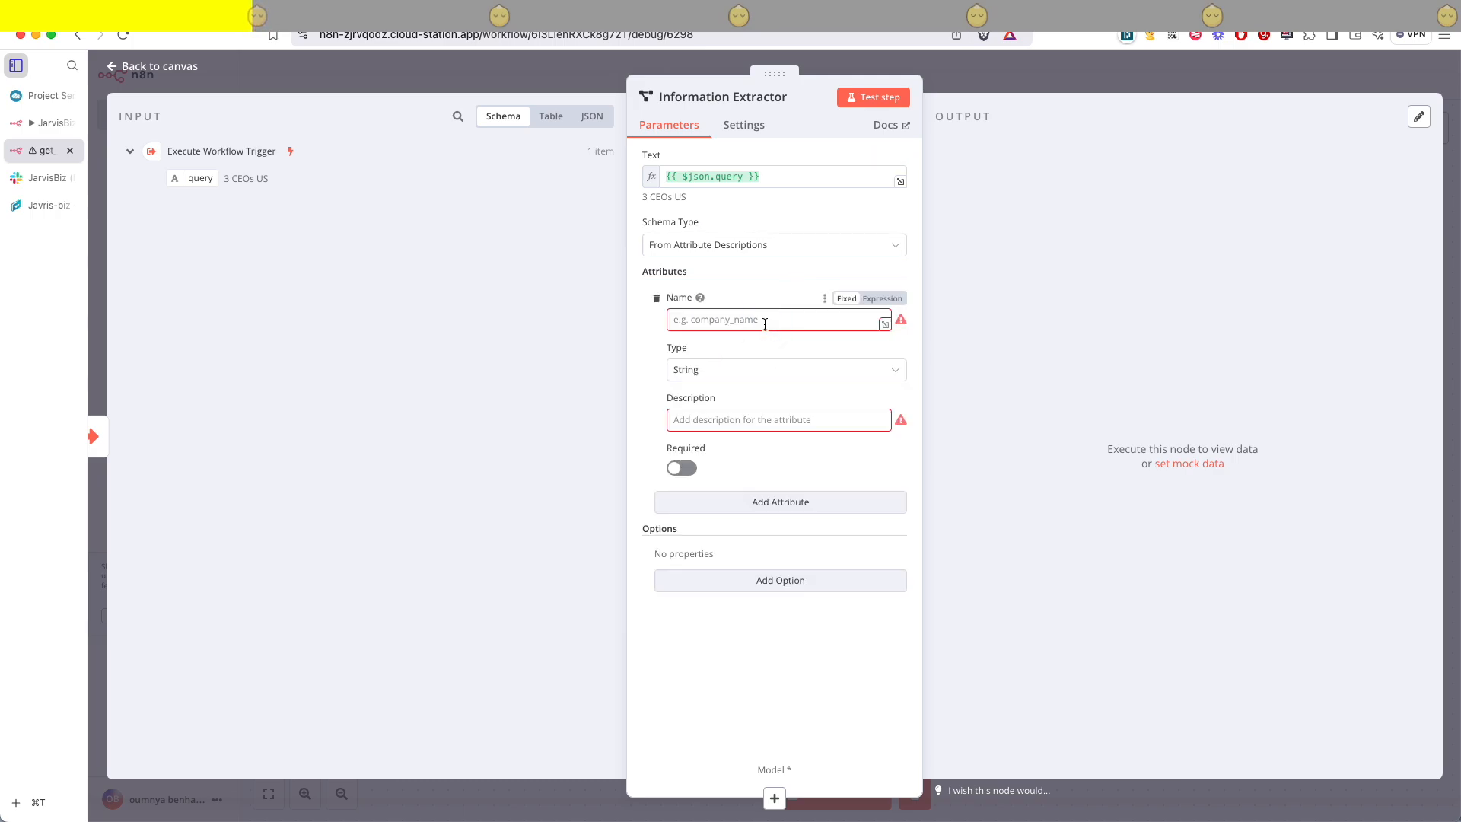
click(716, 320)
text(job_tit)
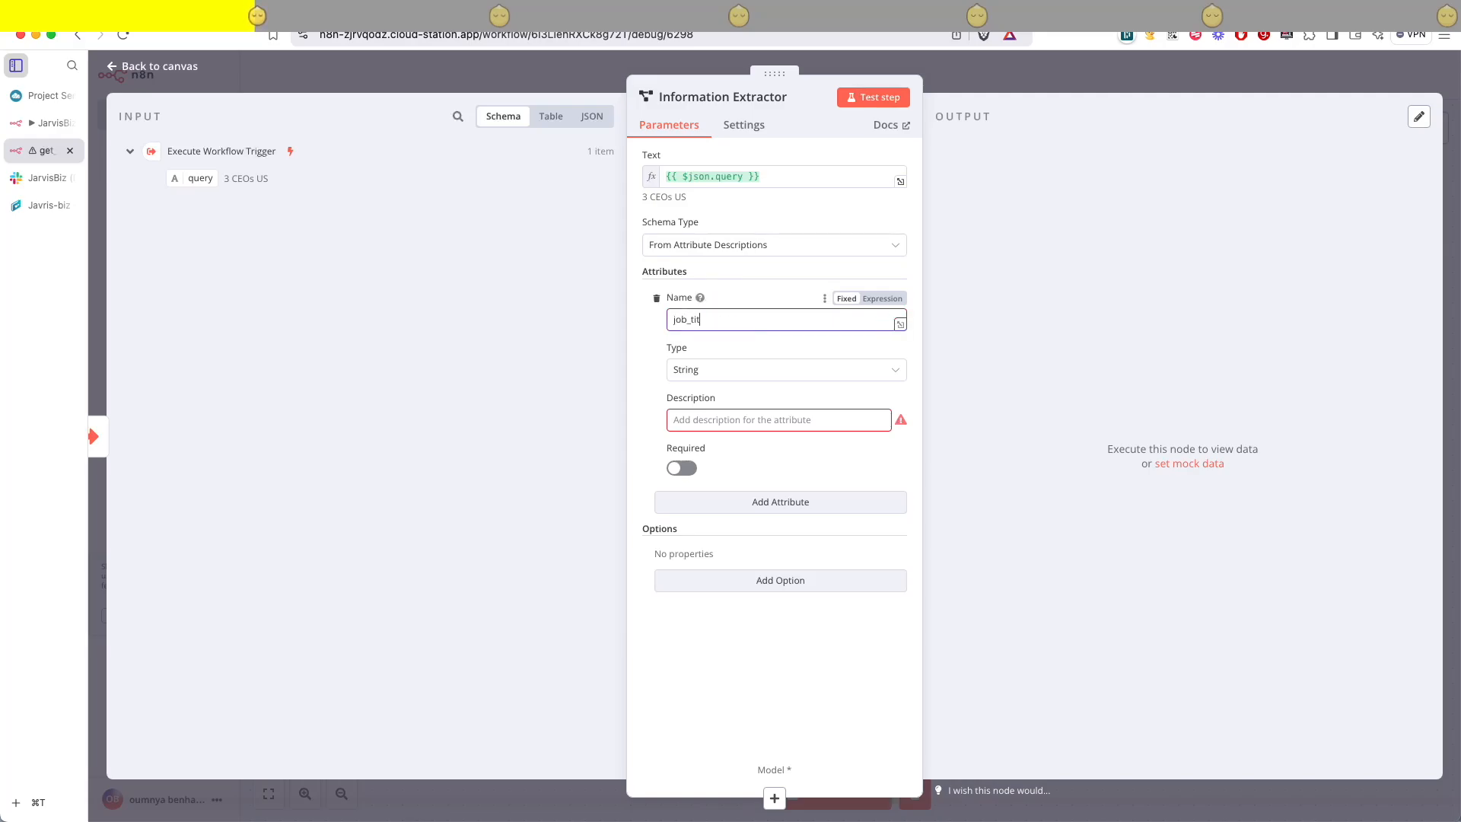
text(le)
click(677, 421)
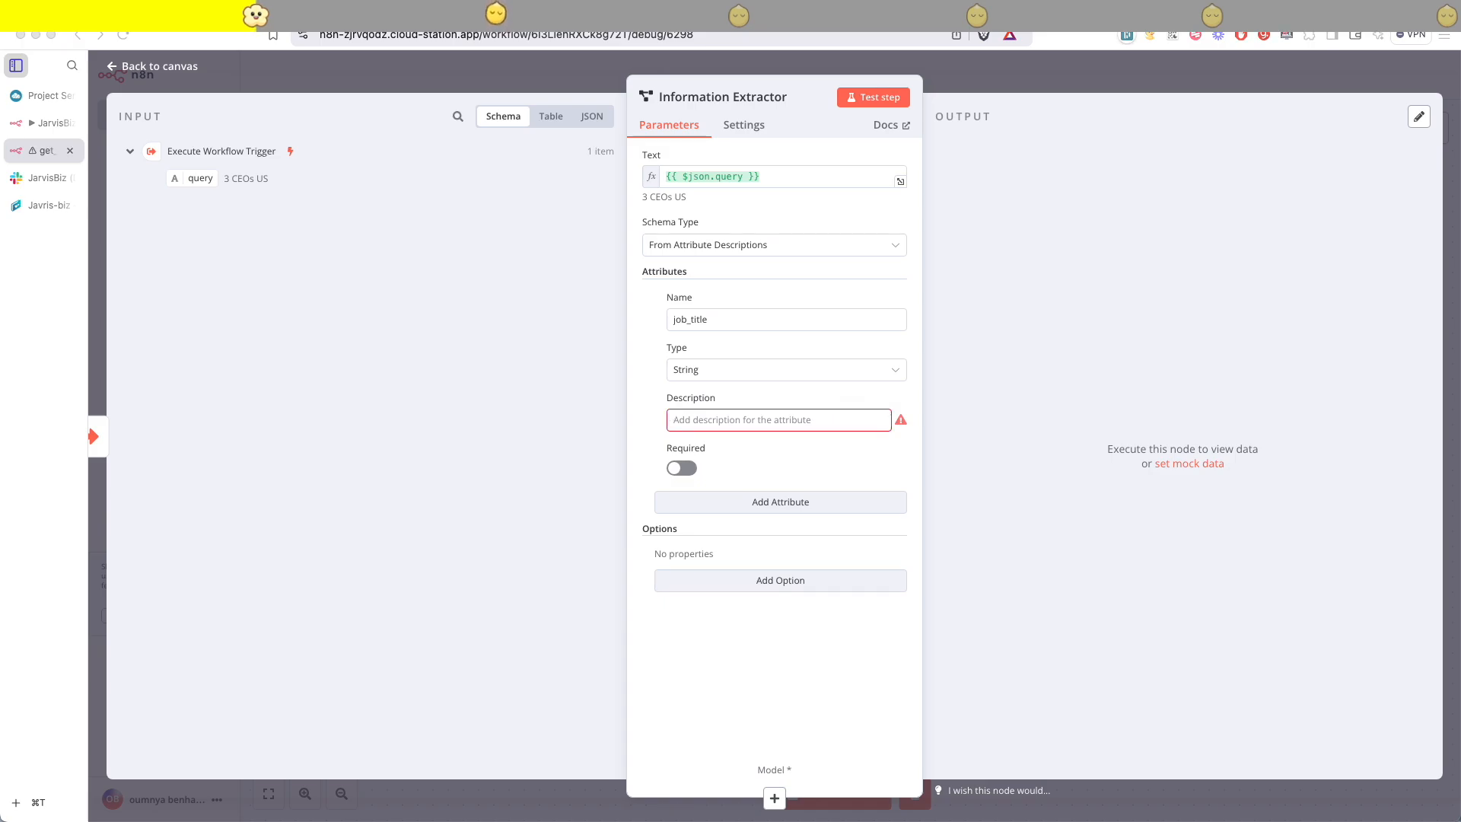
click(783, 427)
text(The job title to search for (e.g Chief Technical officer, CTO))
click(901, 426)
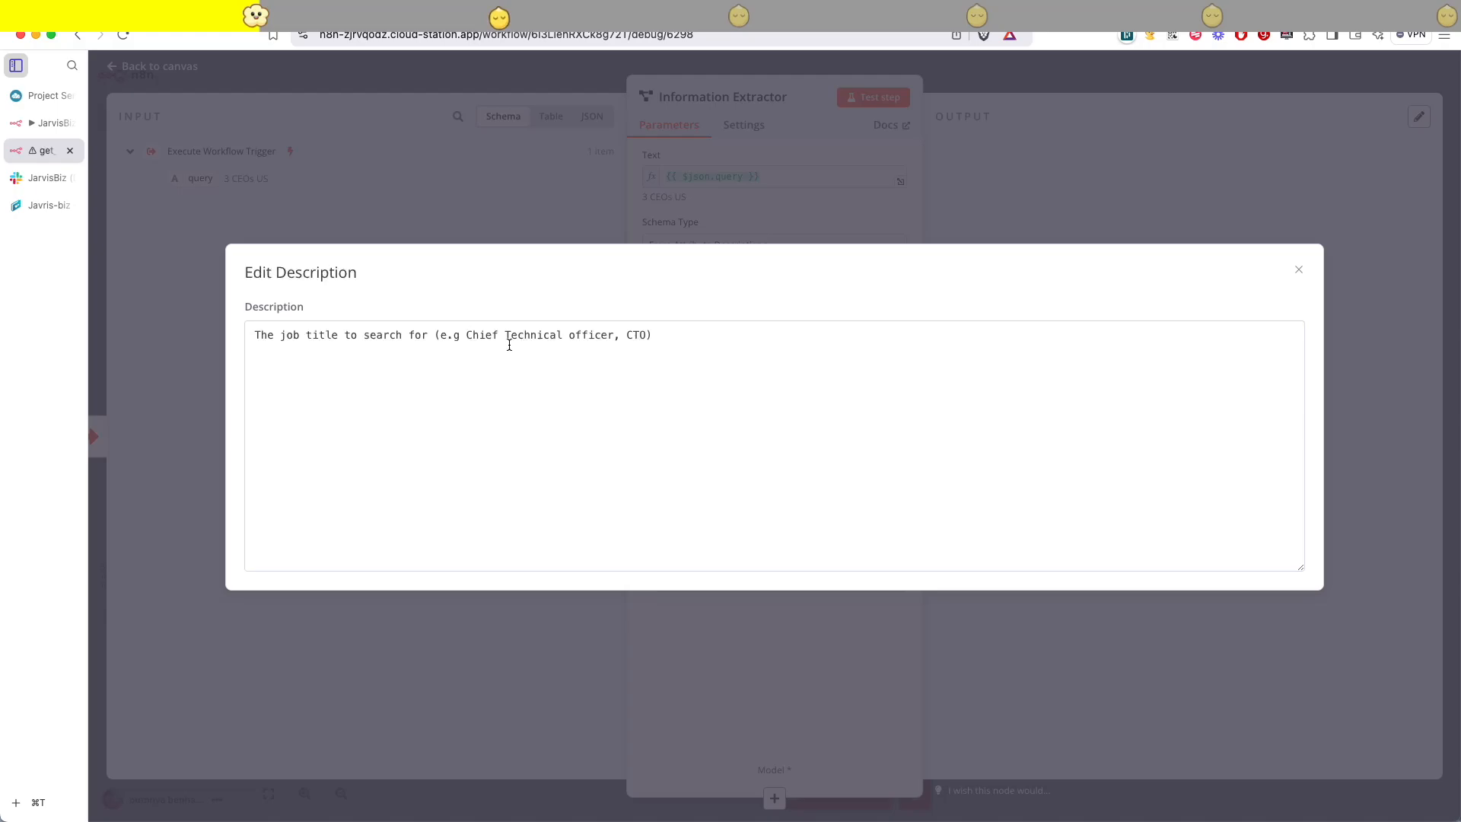
click(763, 235)
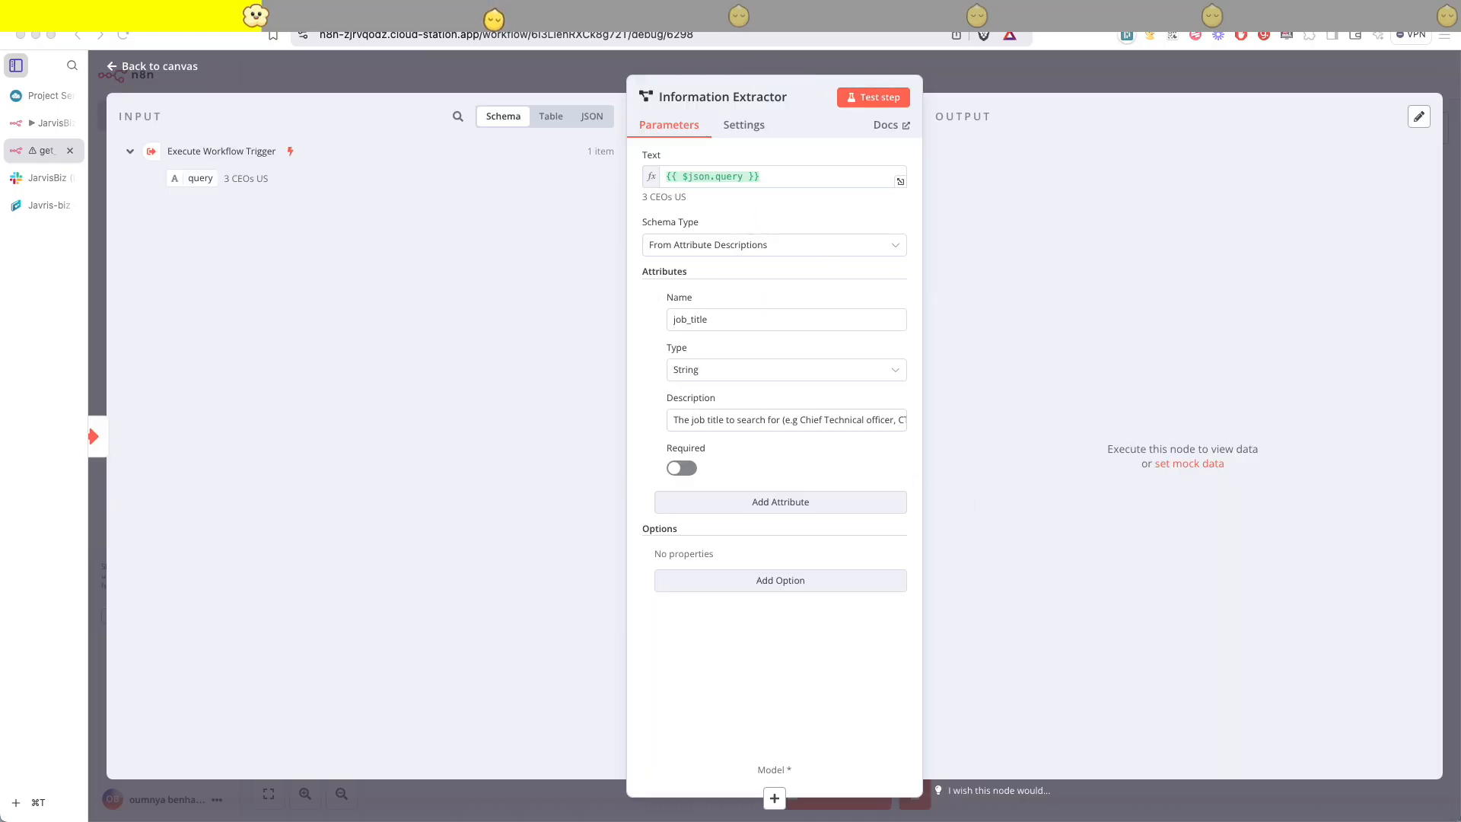
- Add a string attribute company_type with the description "The type of company (e.g Startup, early stage)"
click(792, 506)
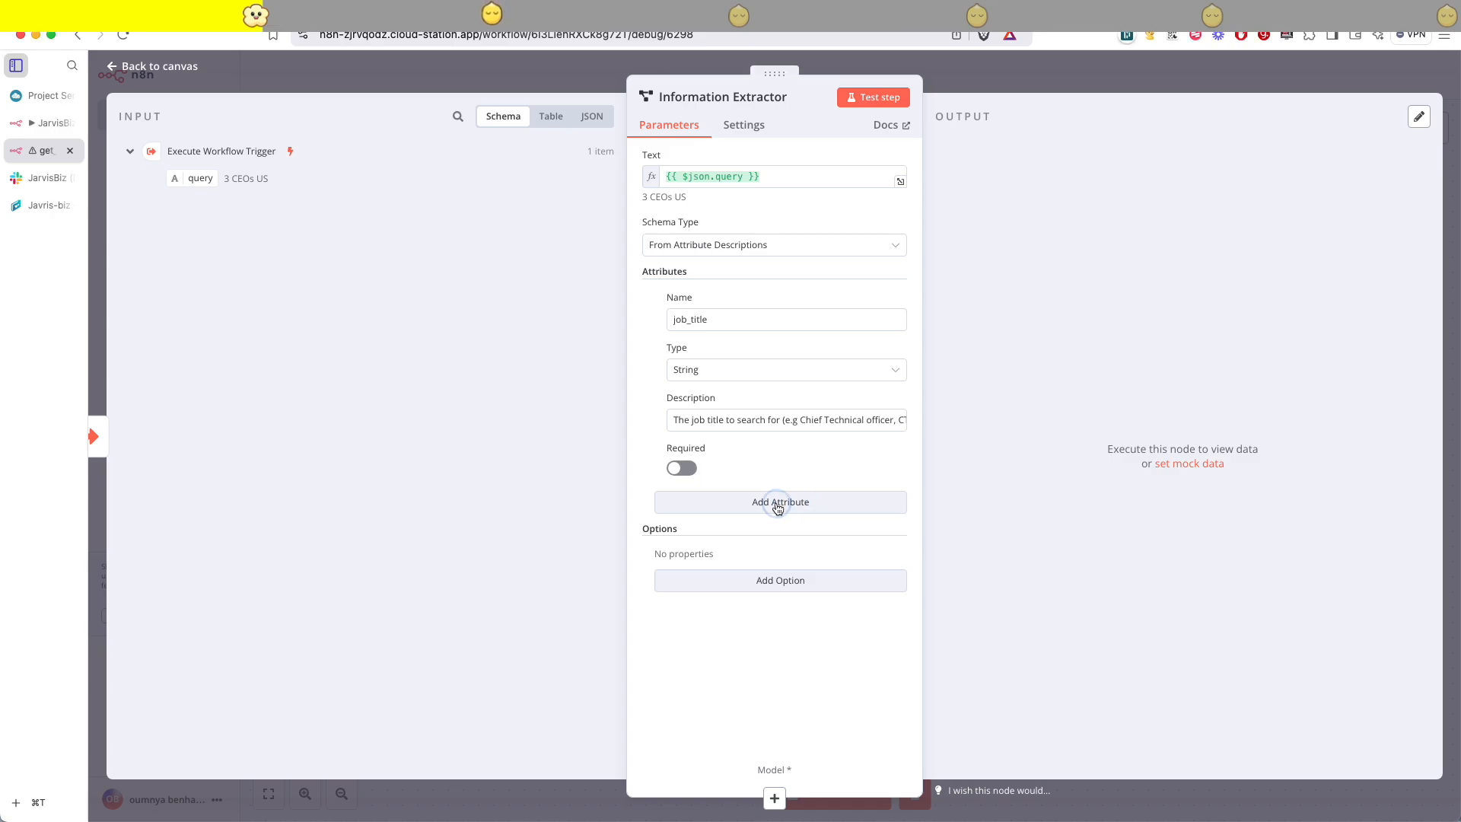
scroll(761, 426, down, 2)
click(731, 460)
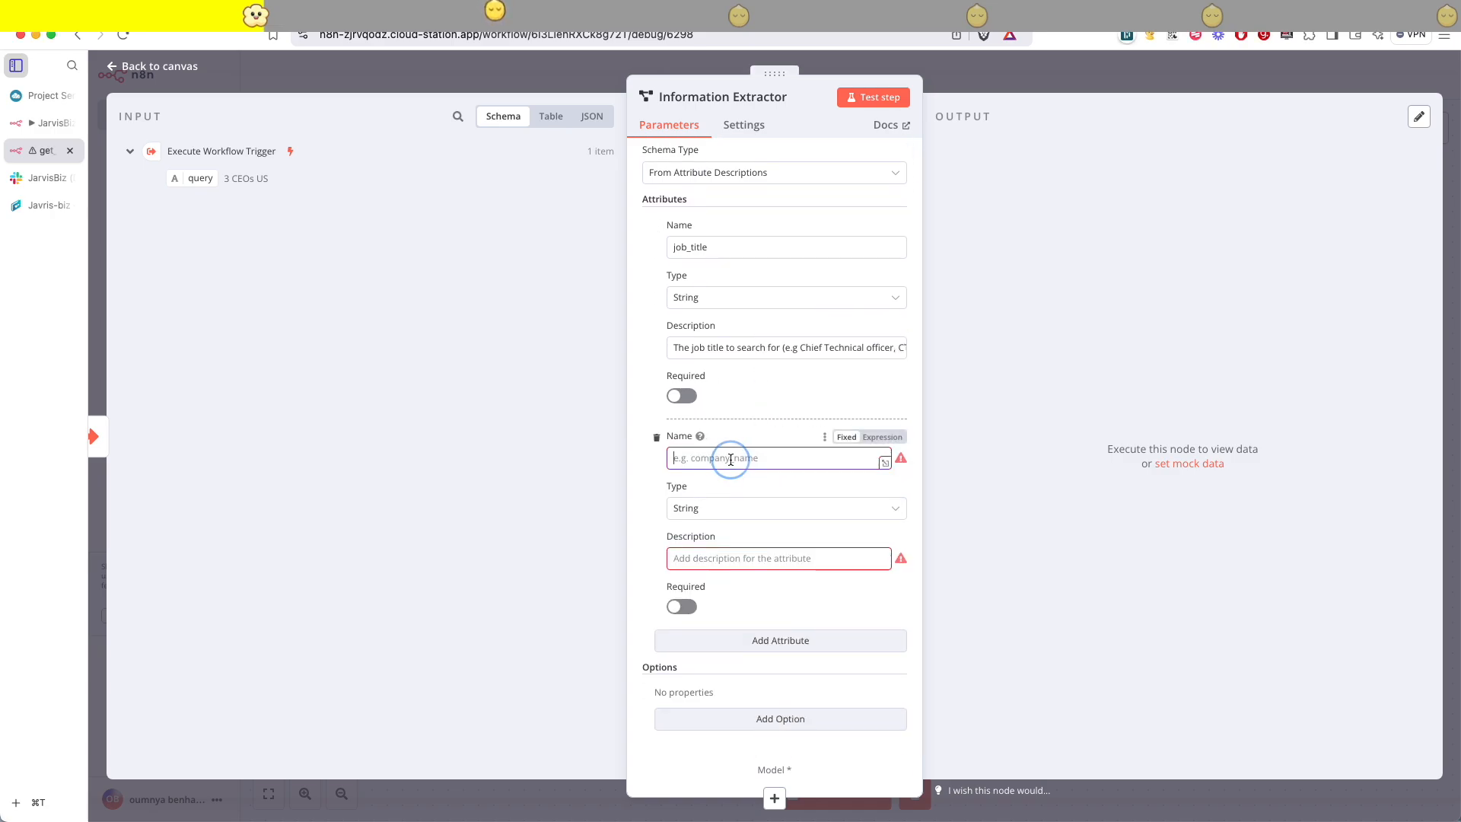
text(company_type)
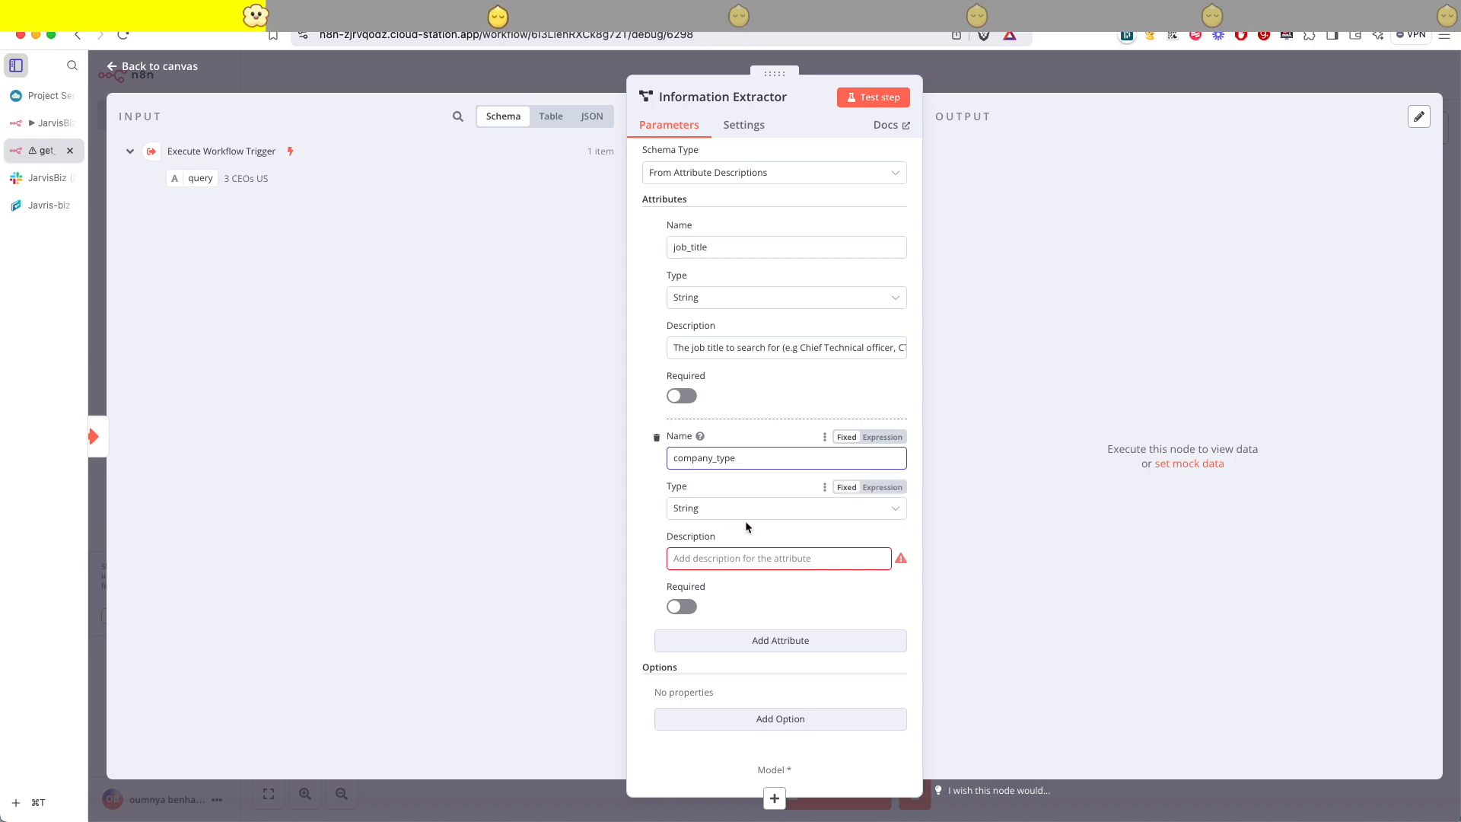
click(718, 561)
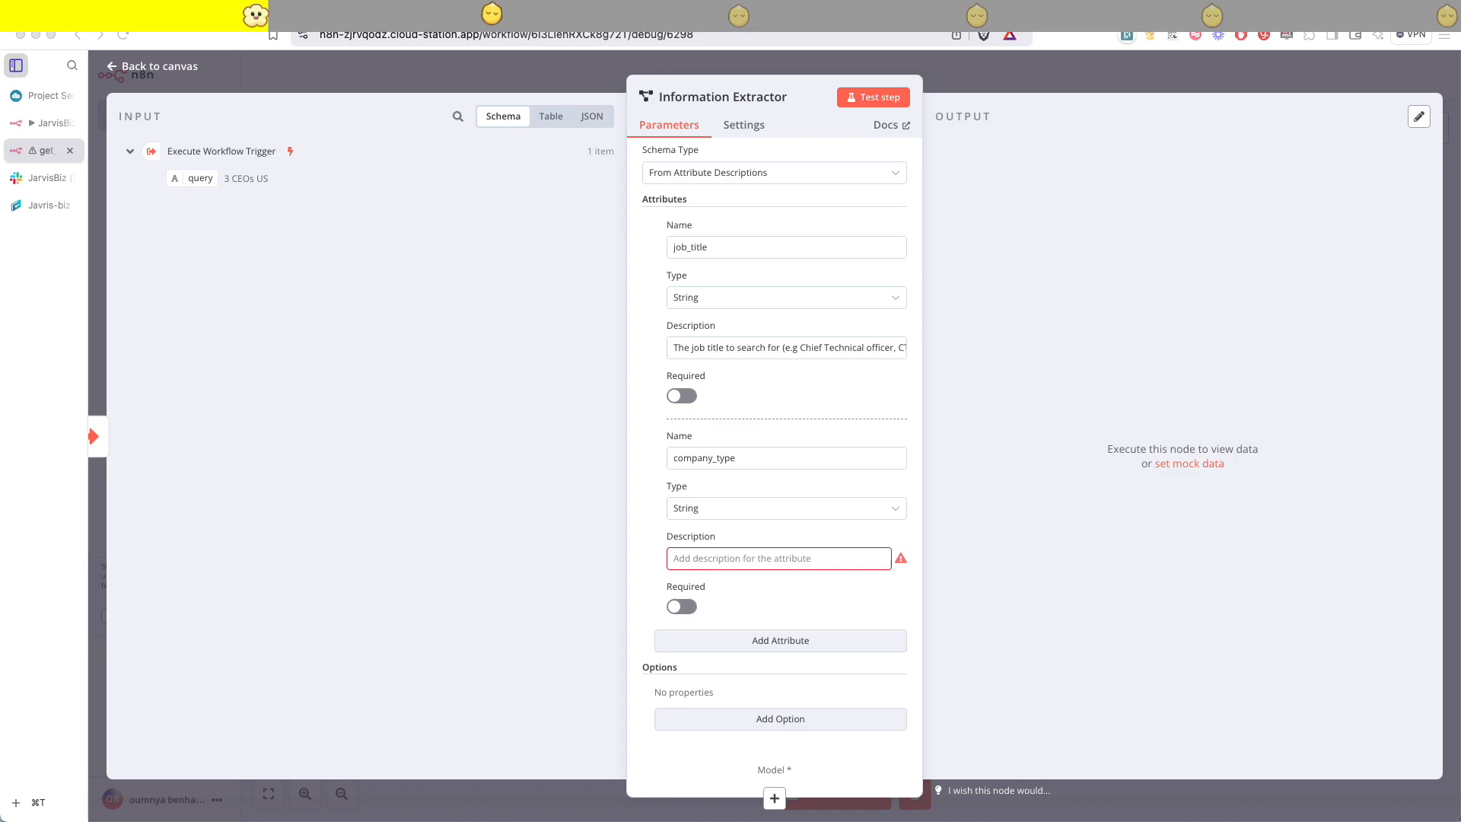
click(723, 560)
text(The type of company (e.g Startup, early stage))
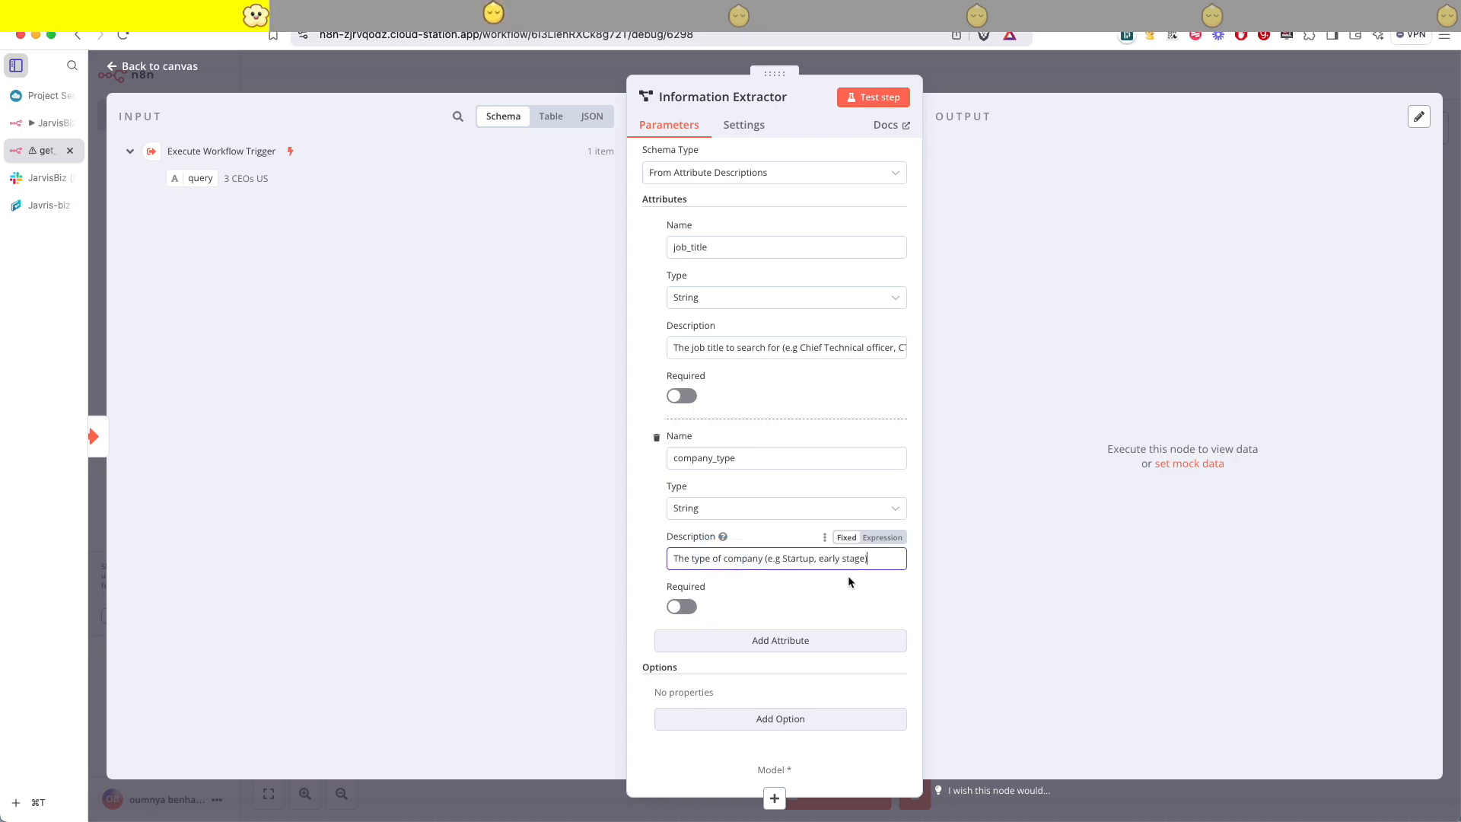
- Add a string attribute location with the description "The location to search in (e.g France)"
click(778, 641)
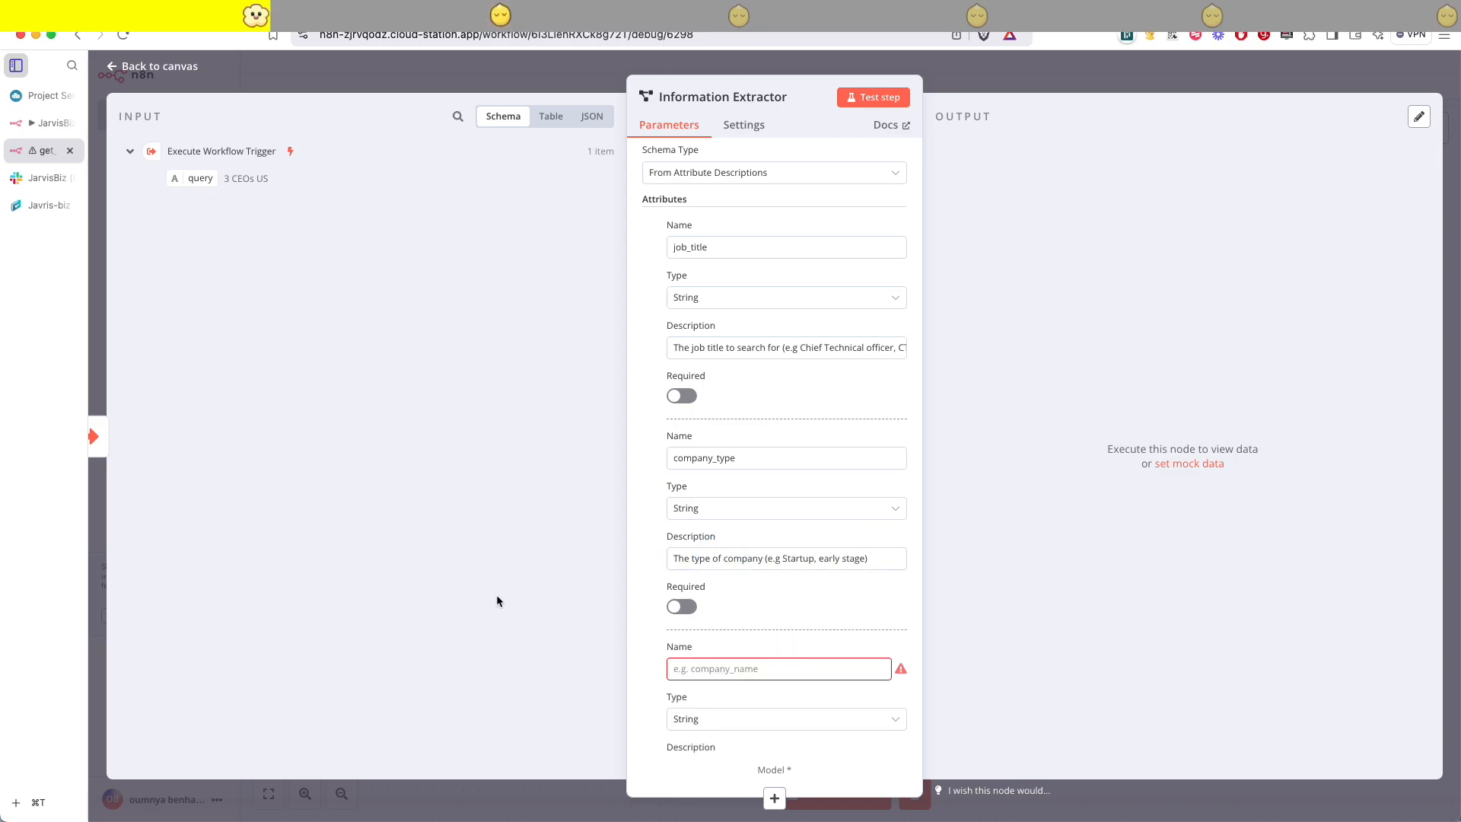
click(761, 668)
text(location)
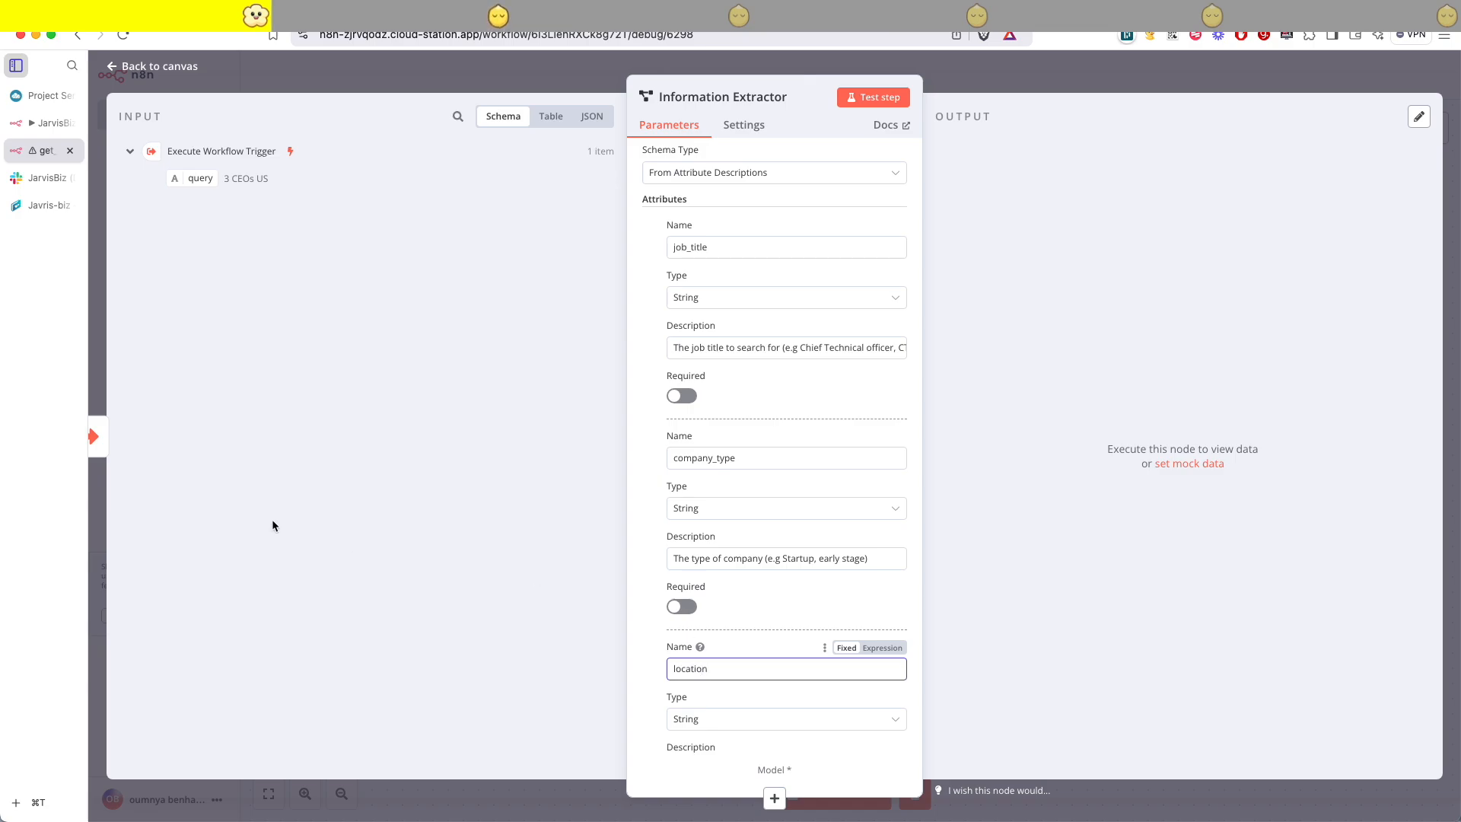
scroll(916, 594, down, 3)
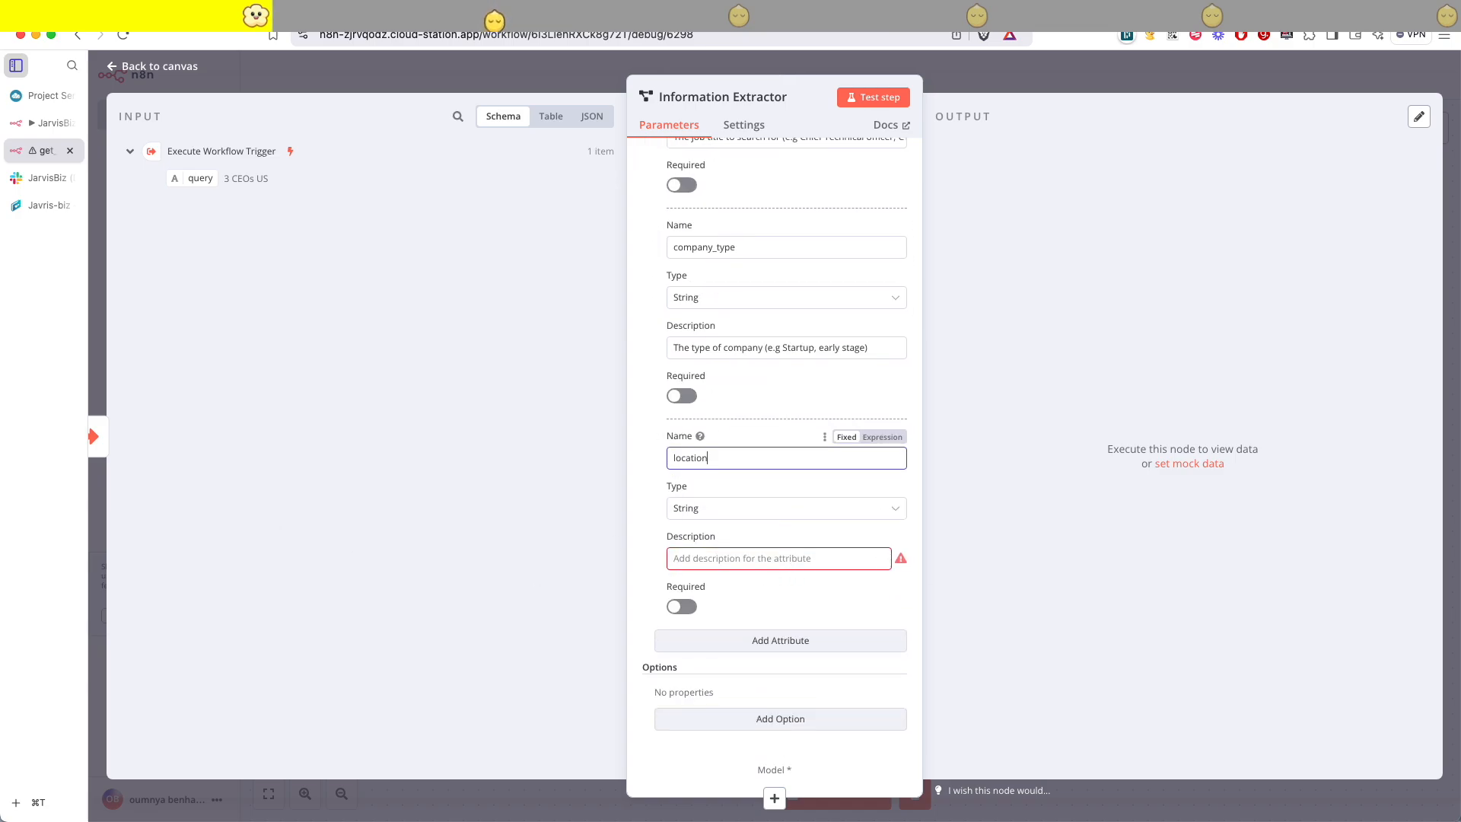
key(super+Tab)
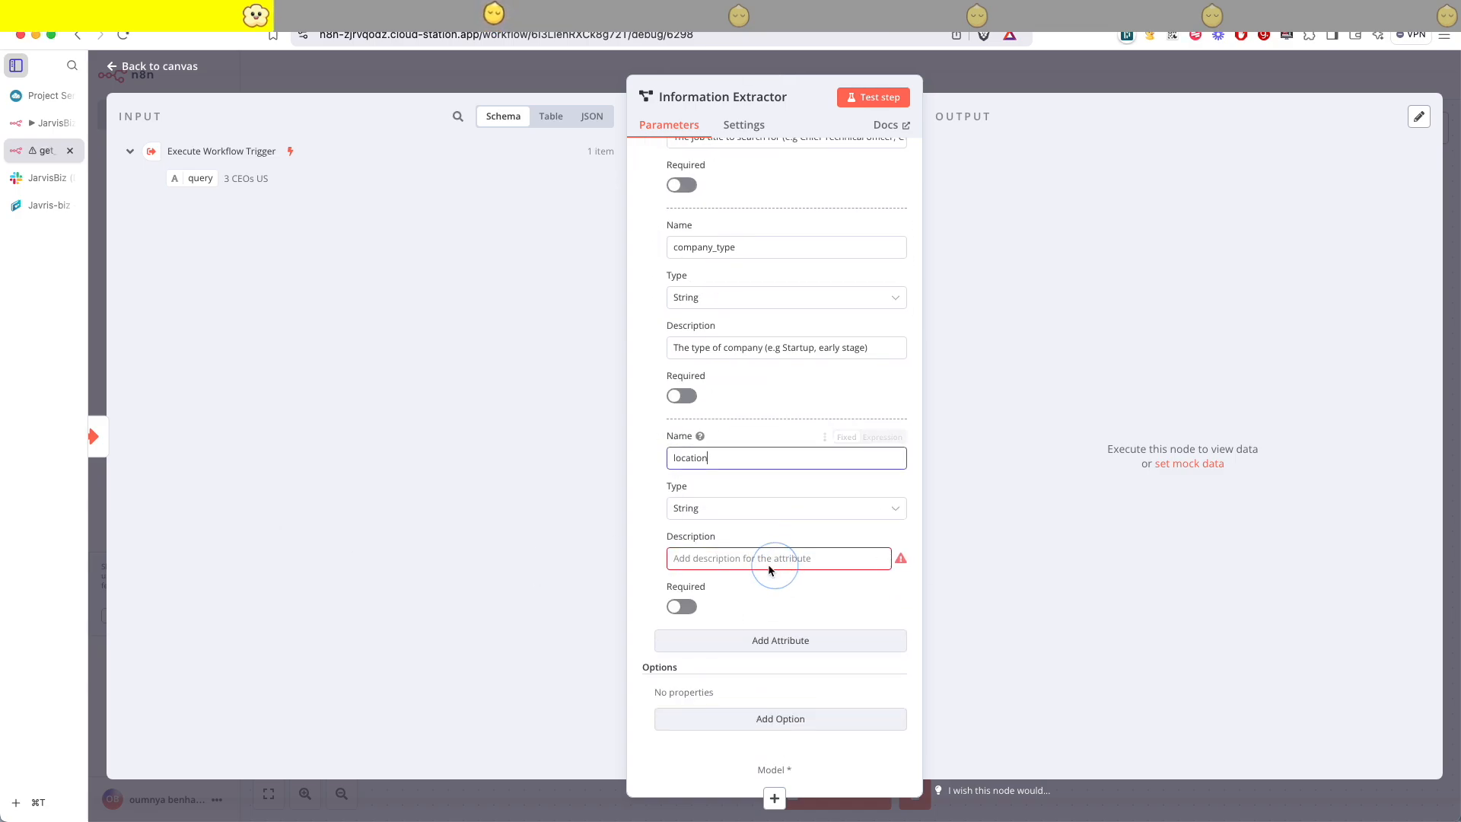
click(744, 560)
text(The location to search in (e.g France))
- Add a string attribute company_size with the description "The size of the company (e.g, small , large)"
click(749, 641)
scroll(745, 560, down, 3)
click(746, 458)
text(company_size)
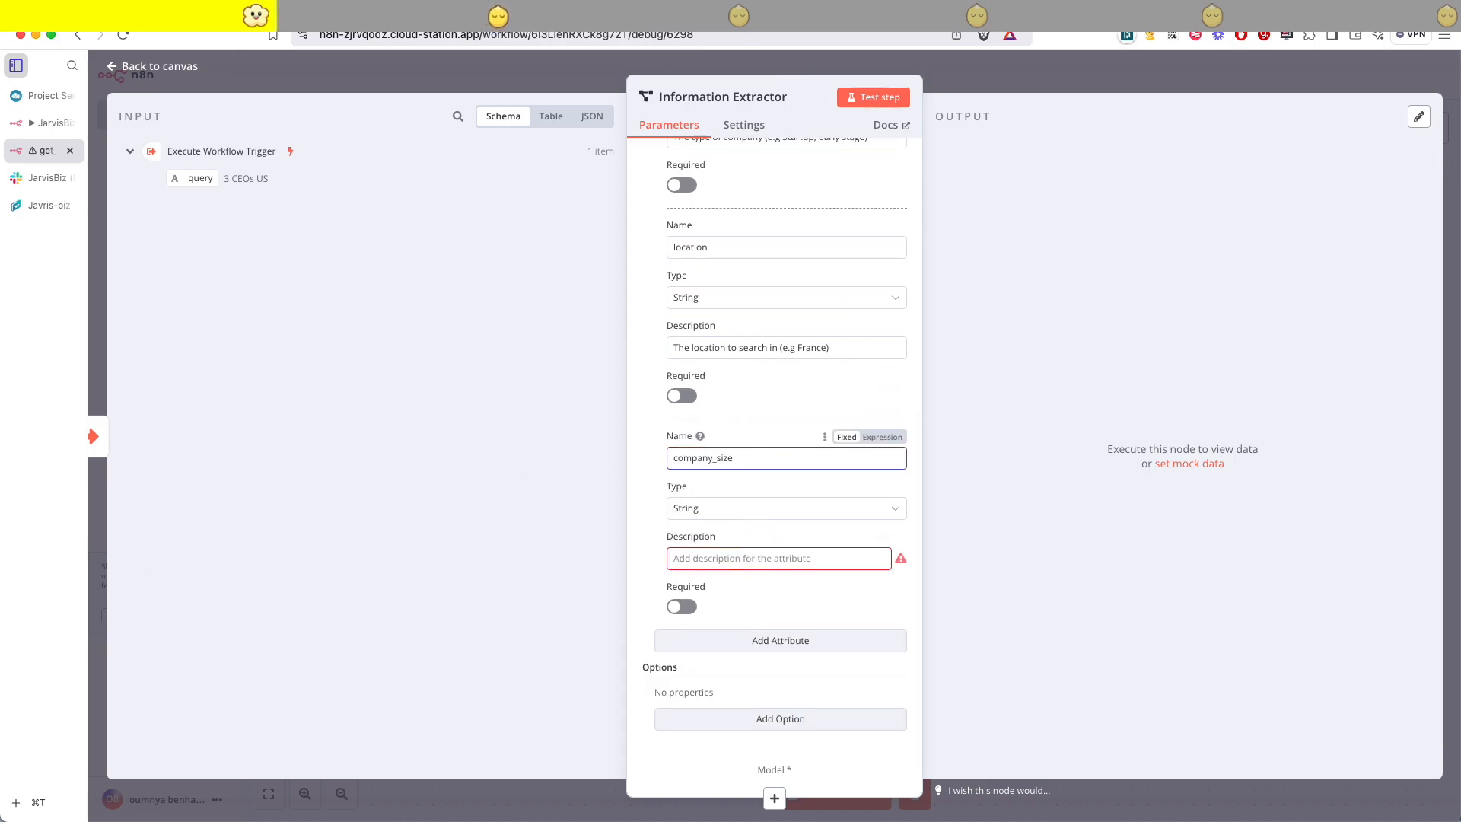
key(super+Tab)
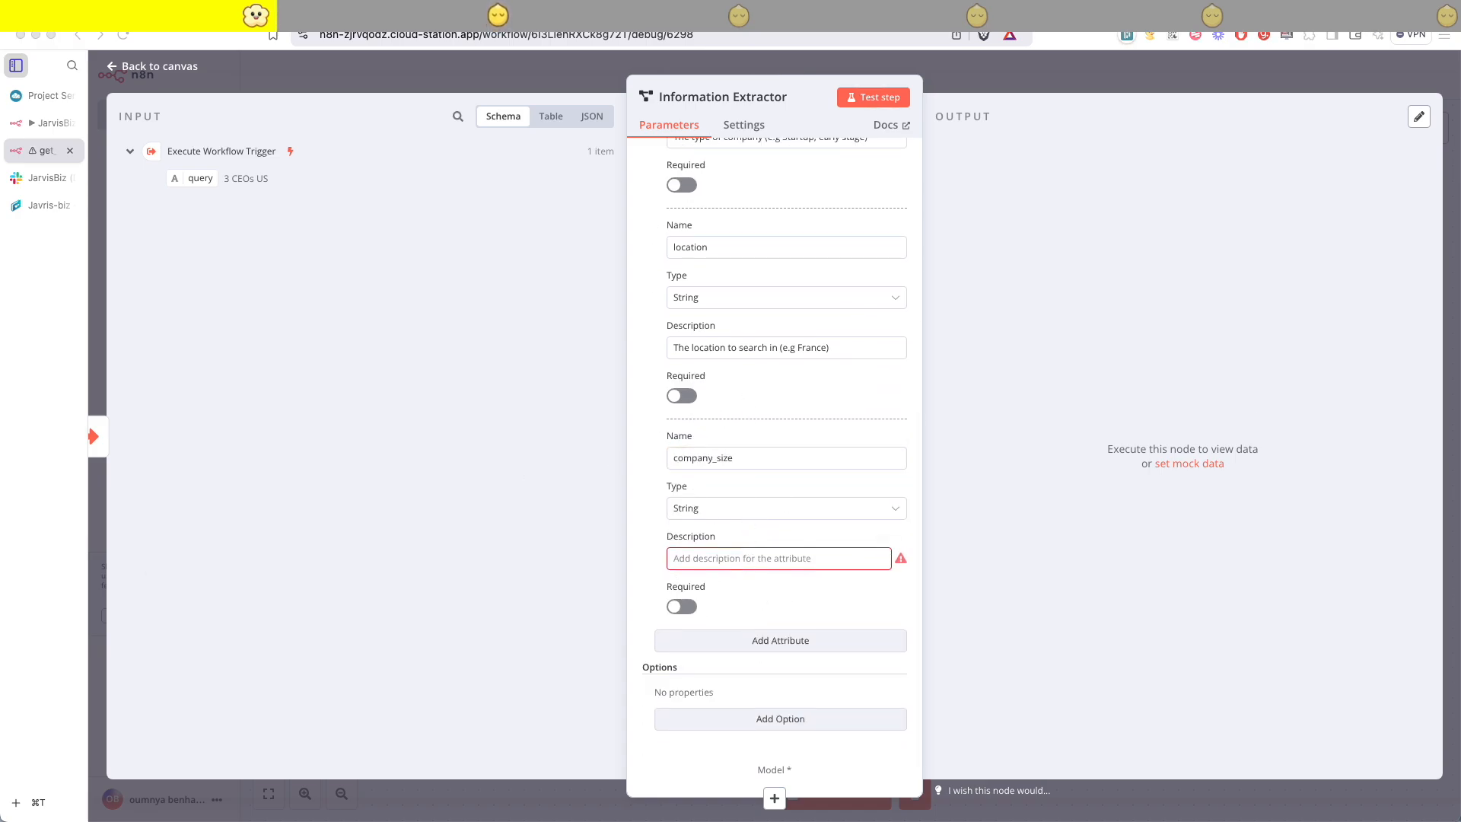
click(783, 558)
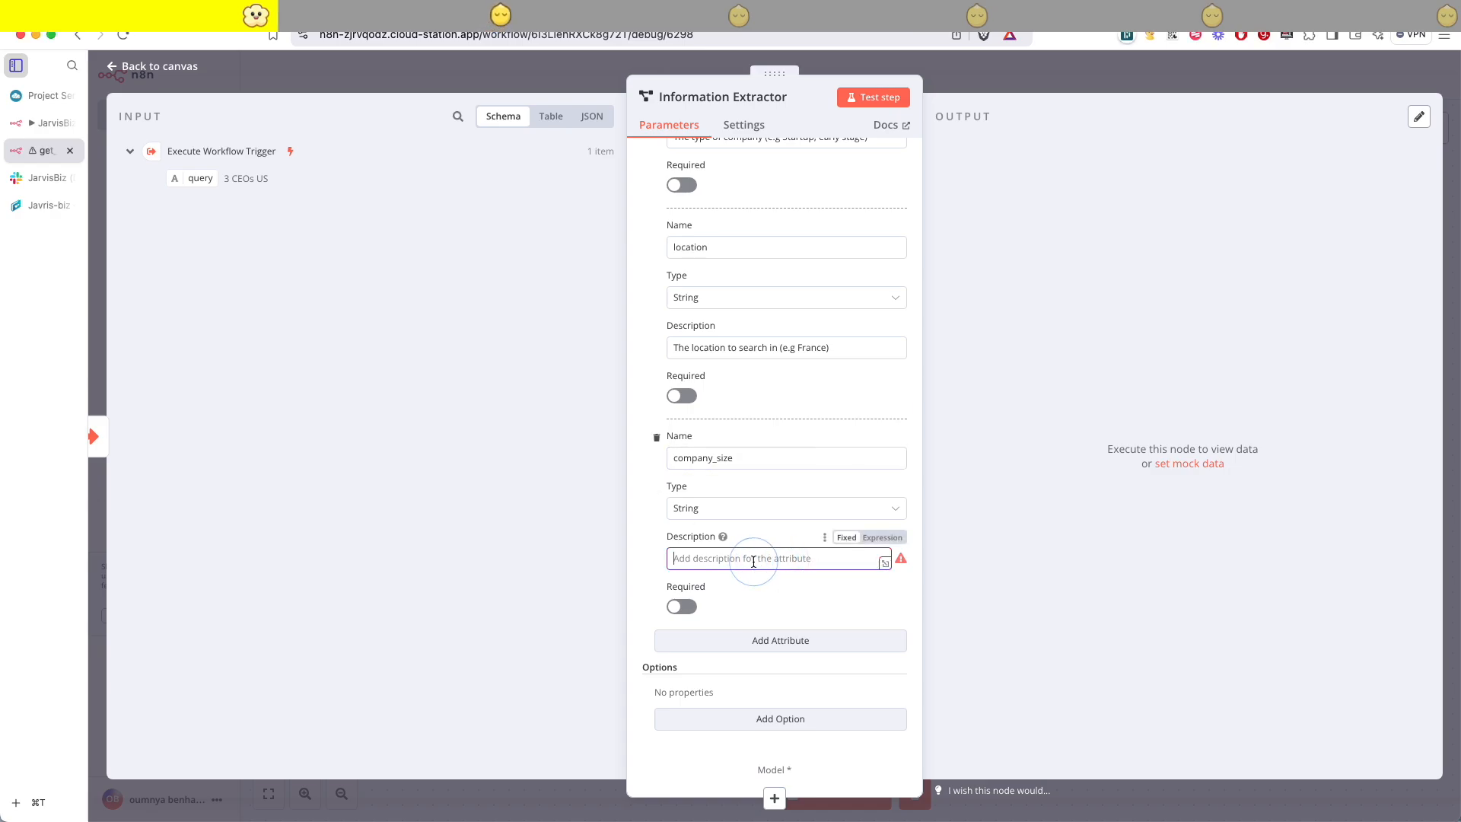
text(The size of the company (e.g, small , large))
- Add a string attribute industry with the description "The industry of the company (e.g, healthcare)"
click(773, 638)
scroll(761, 578, down, 2)
scroll(754, 547, down, 1)
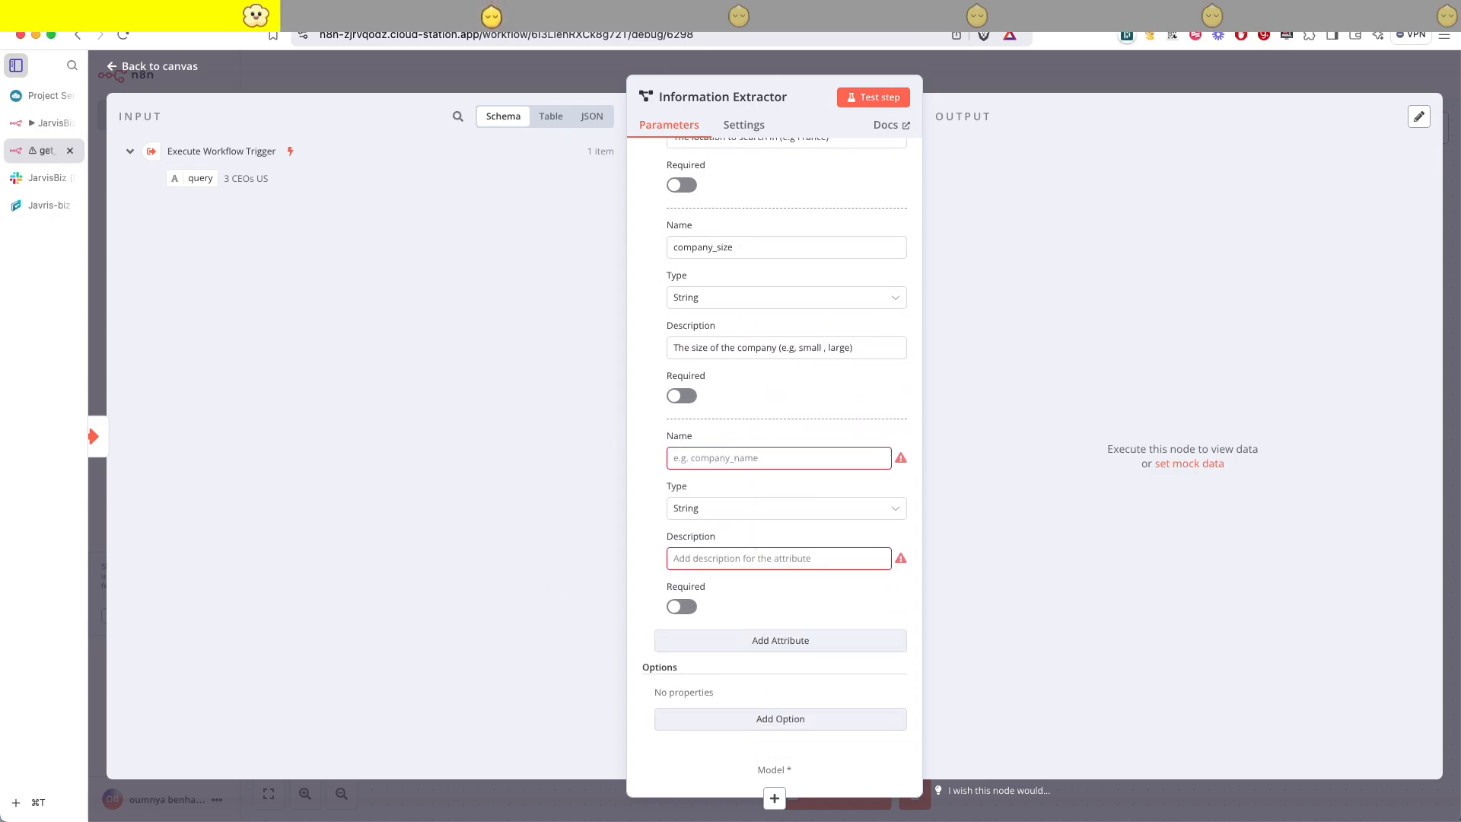
click(692, 461)
text(i)
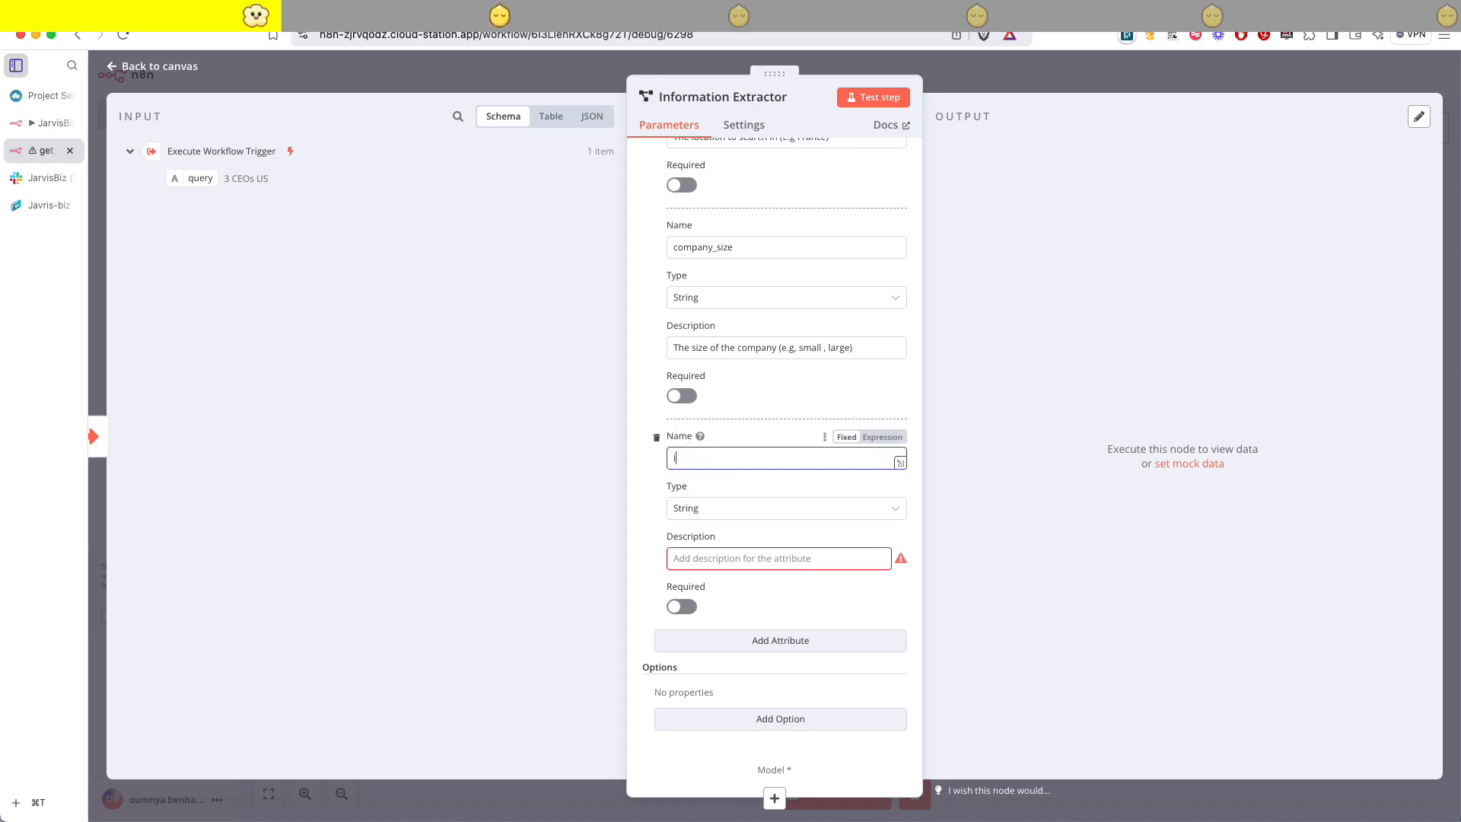
text(ndustry)
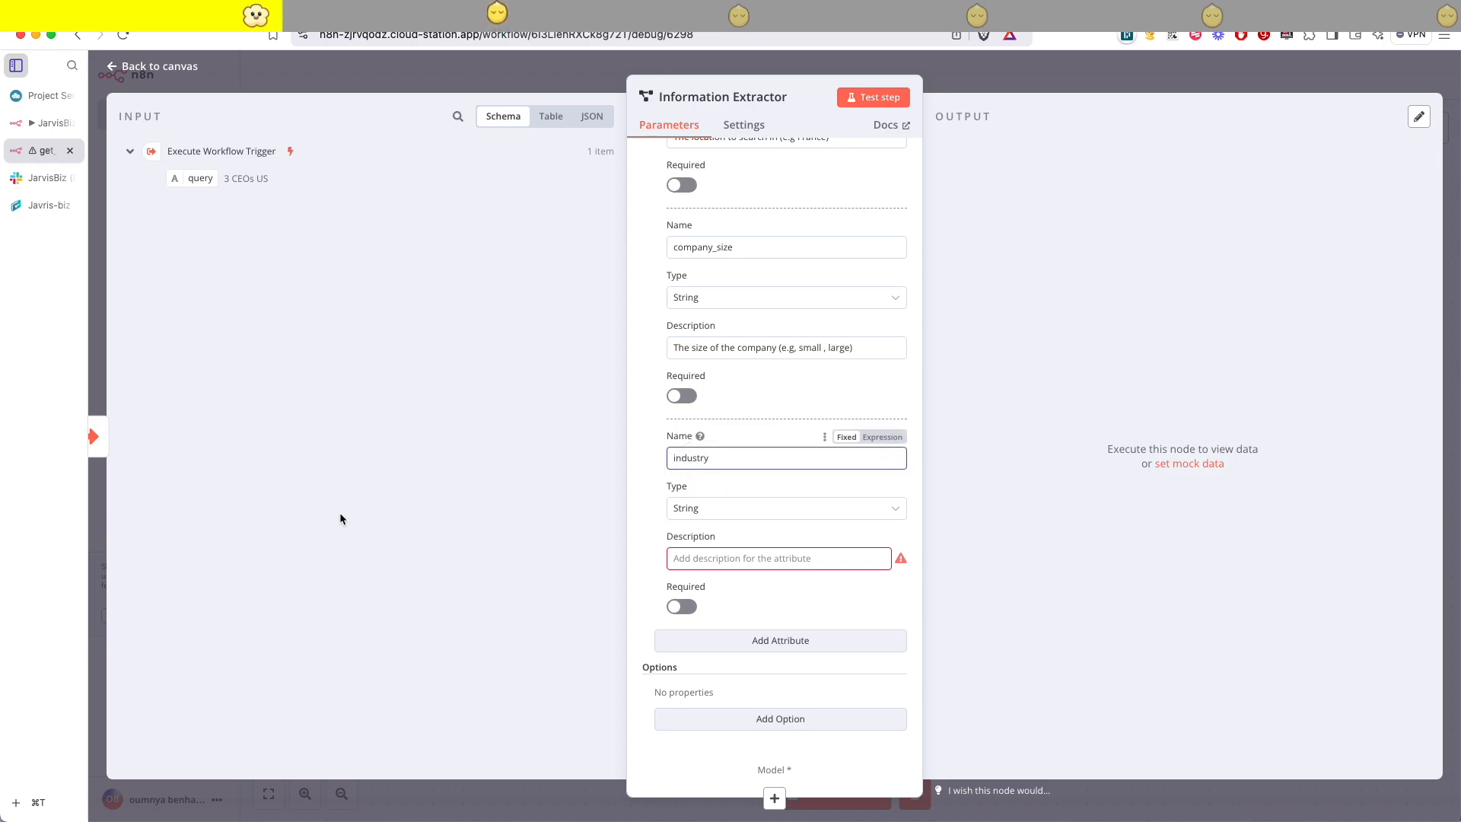
click(717, 558)
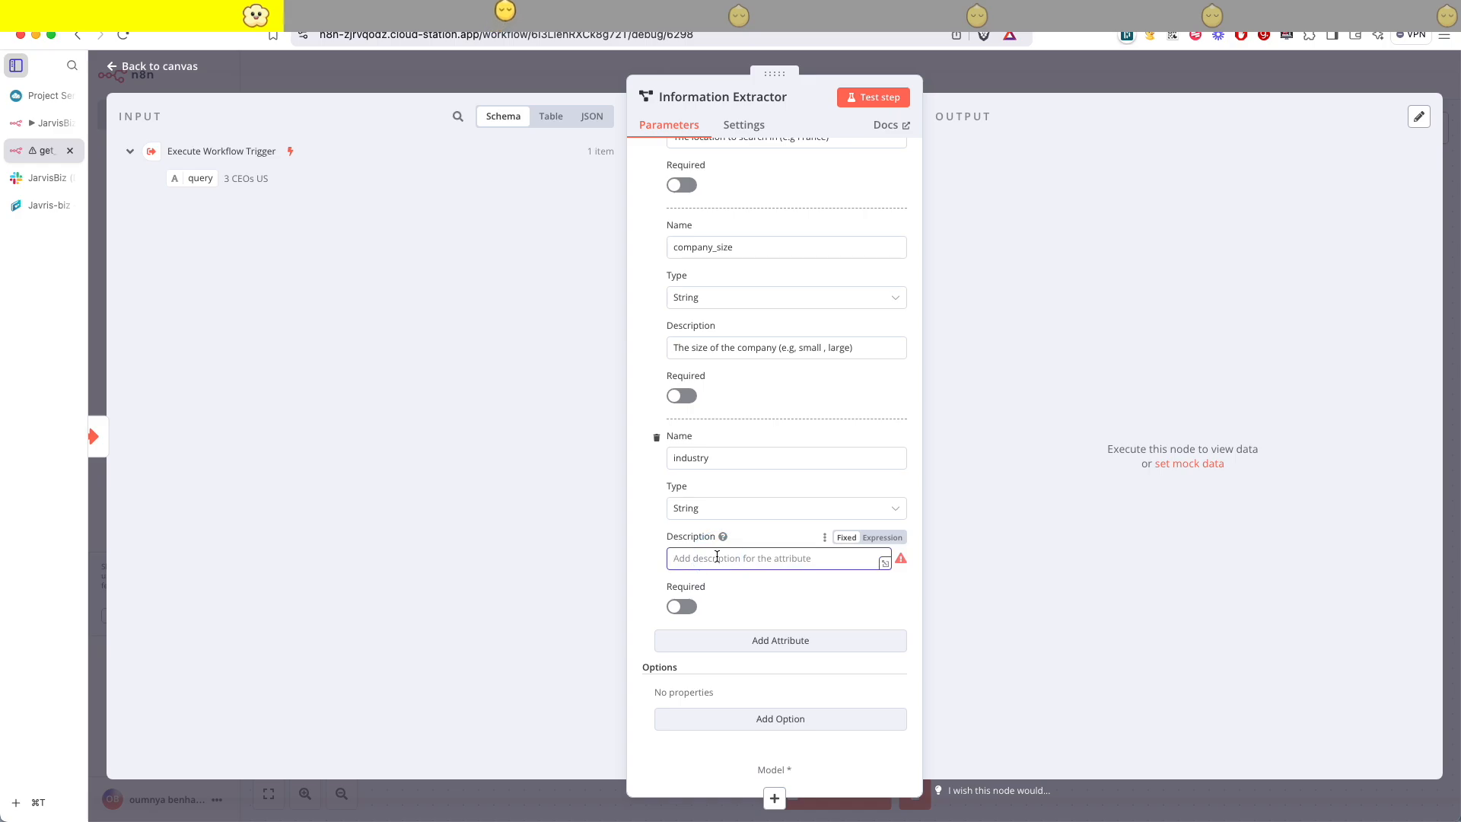
key(super+Tab)
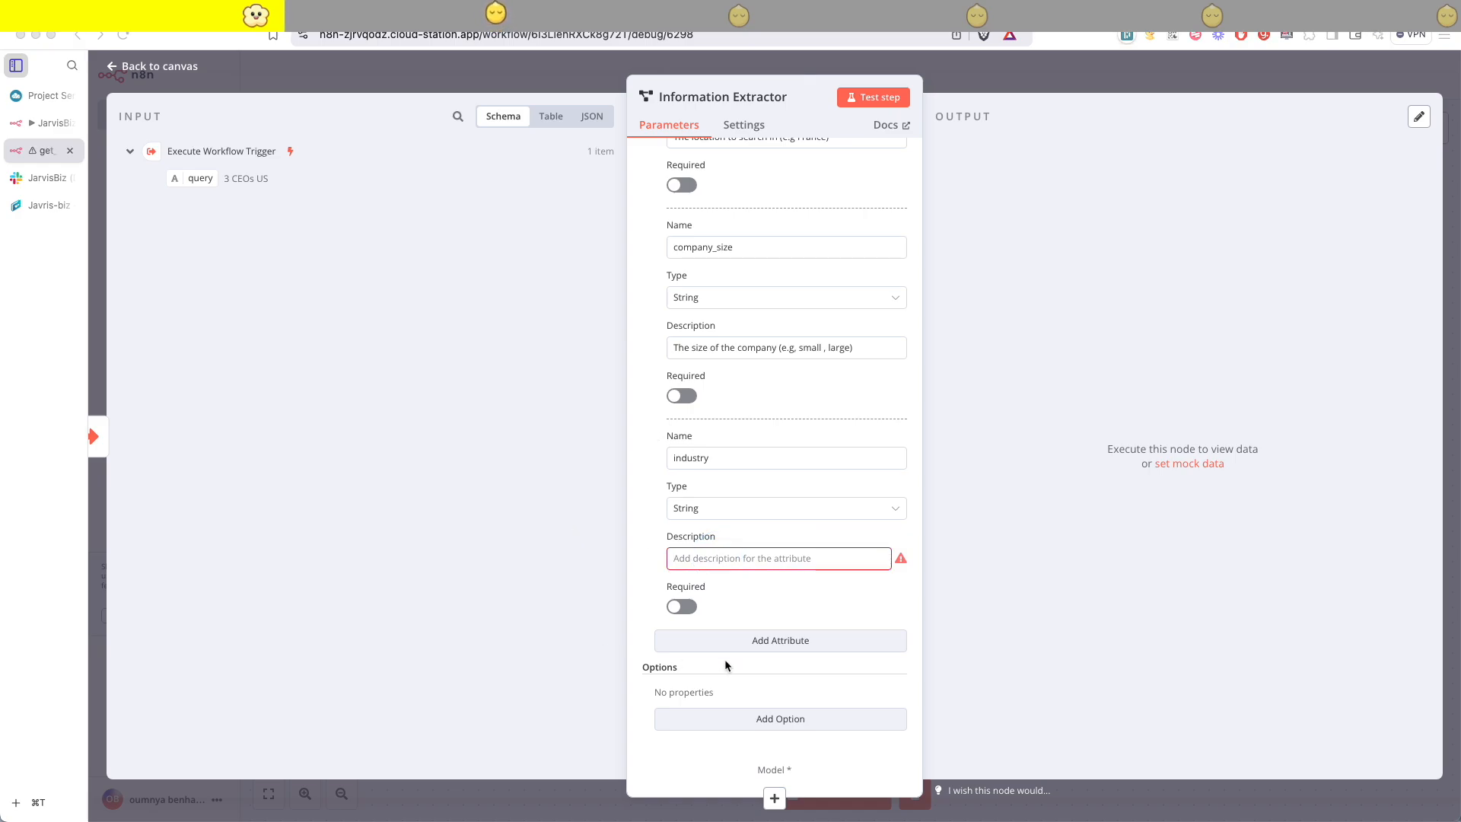
click(783, 558)
text(The industry of the company (e.g, healthcare))
- Add a string attribute lead_number with the description "number of leads to get"
key(super+Tab)
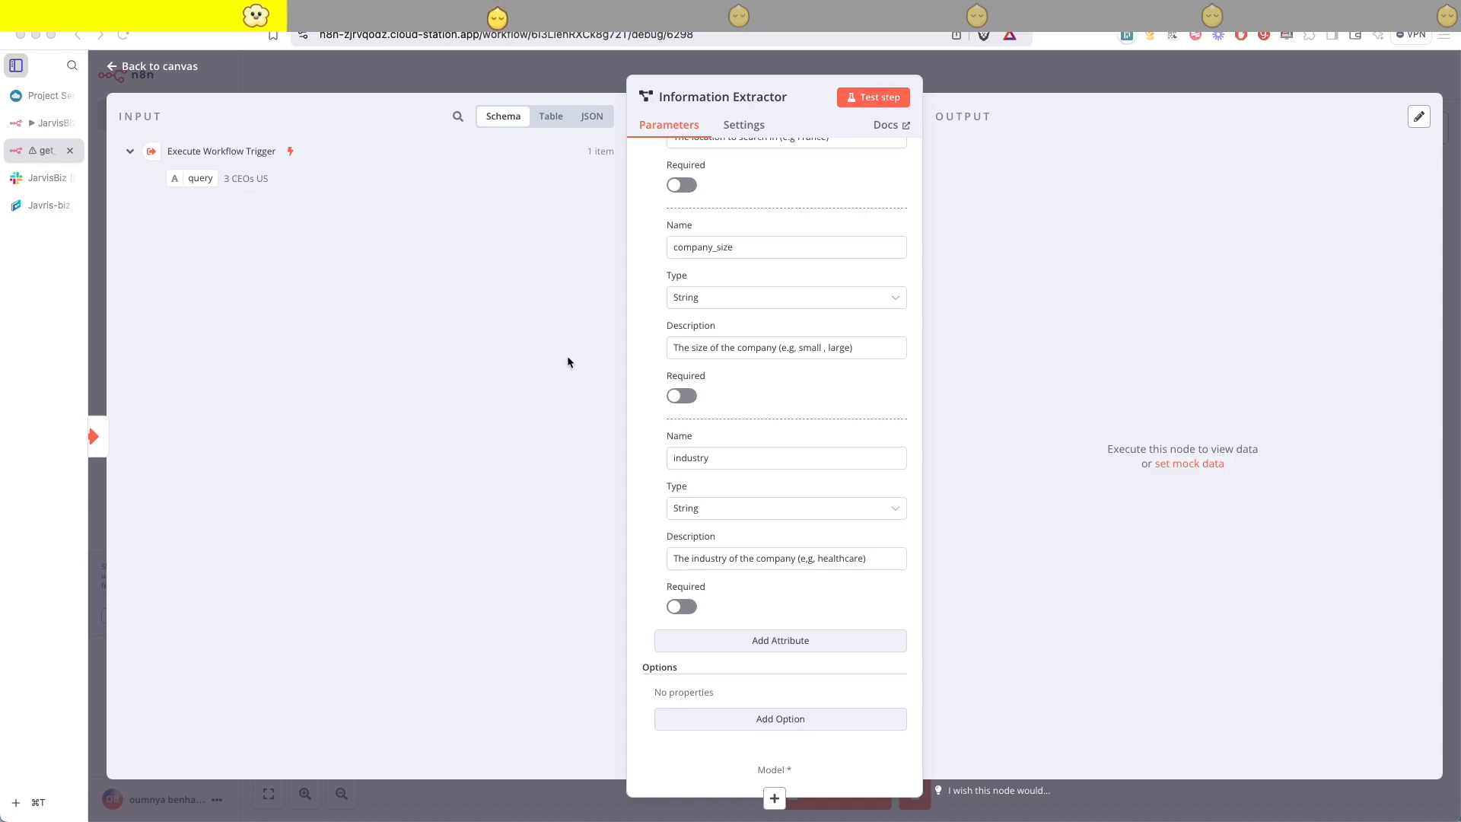
scroll(775, 603, down, 3)
click(698, 500)
text(lead_number)
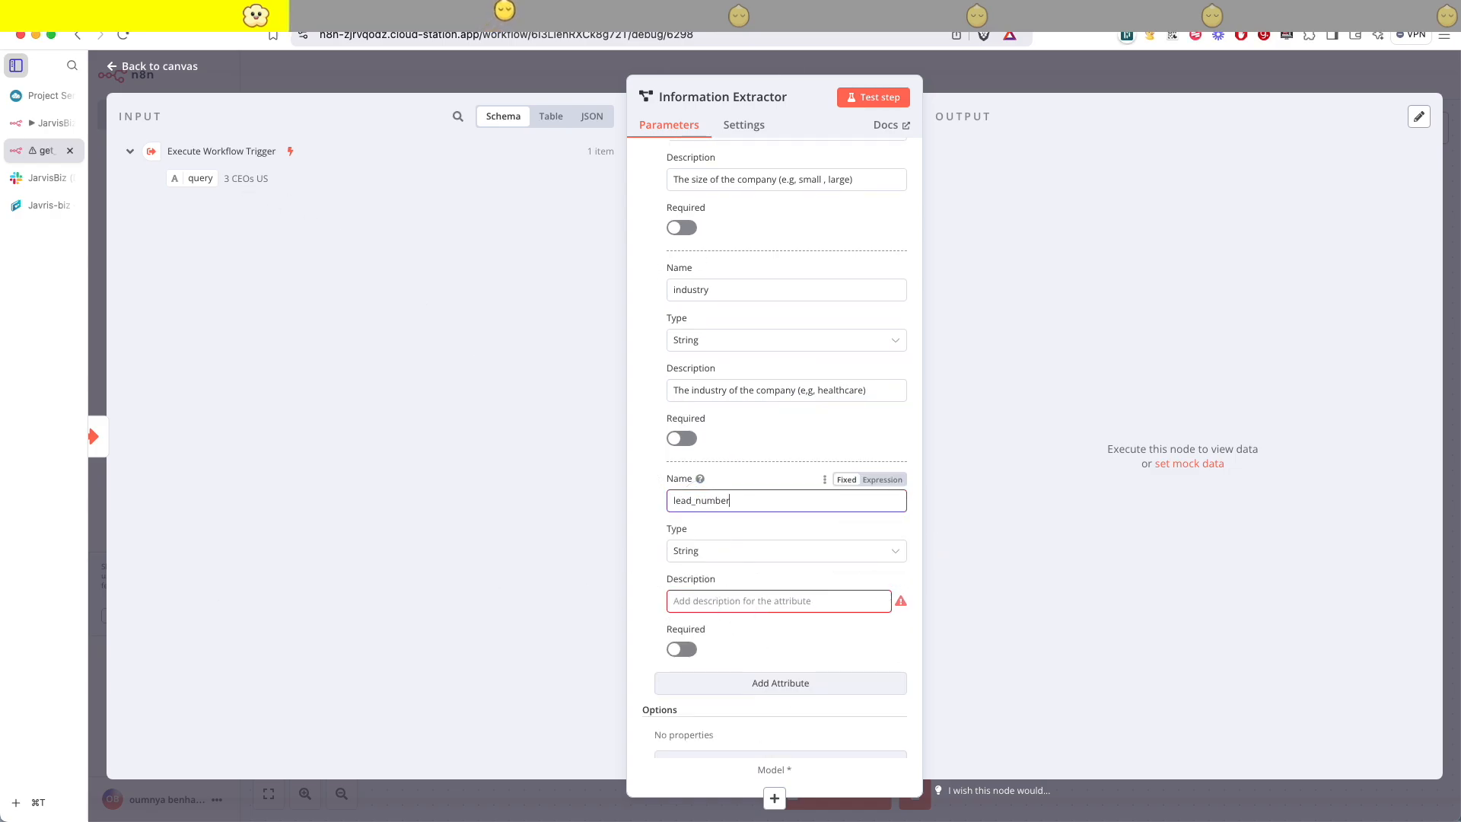
key(super+Tab)
key(super+Tab)
click(757, 601)
text(number of leads to get)
scroll(761, 609, down, 1)
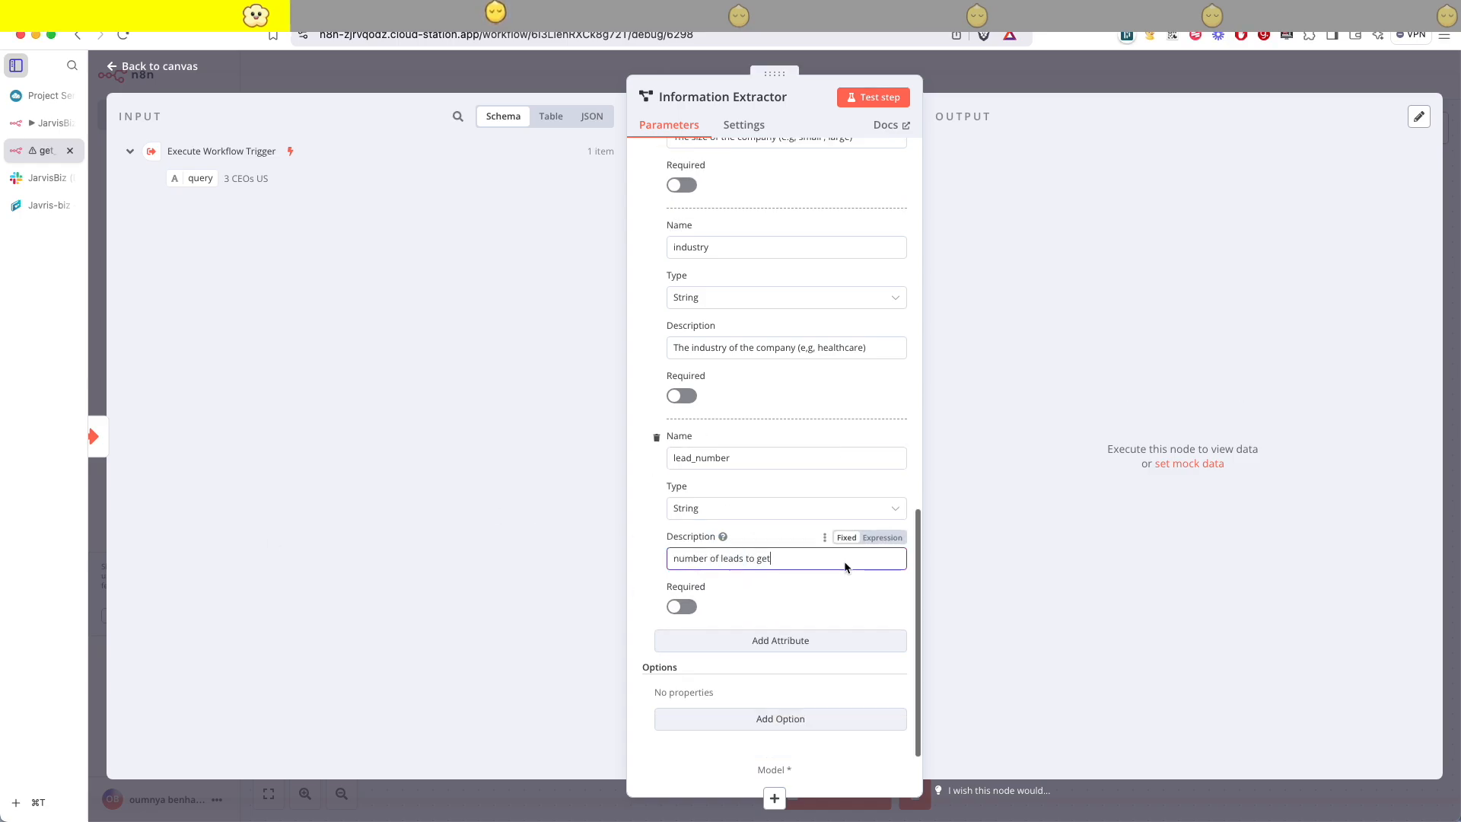
- Add the System Prompt Template option to the Information Extractor and clear its default text
click(875, 721)
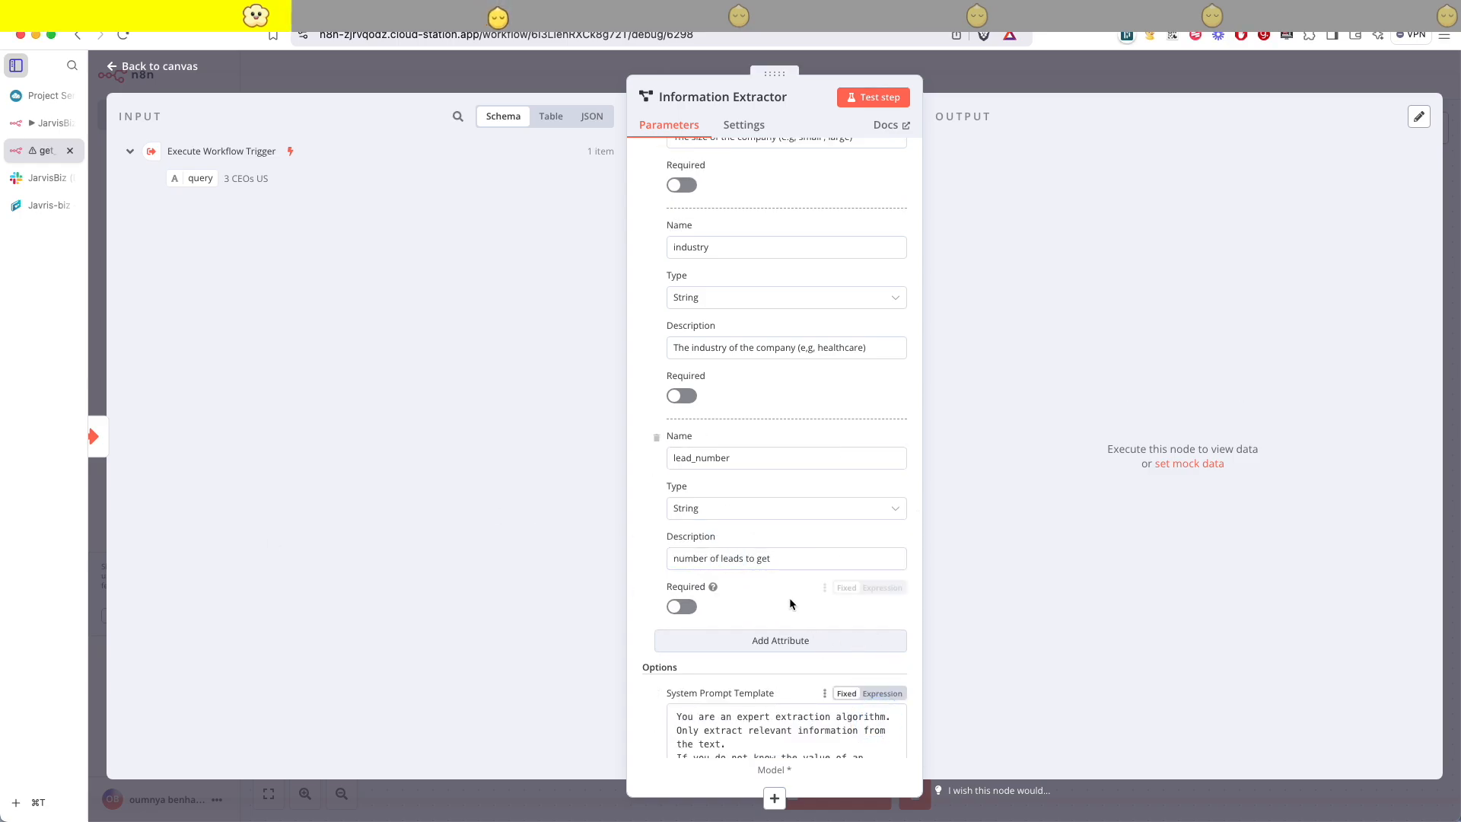
key(super+Tab)
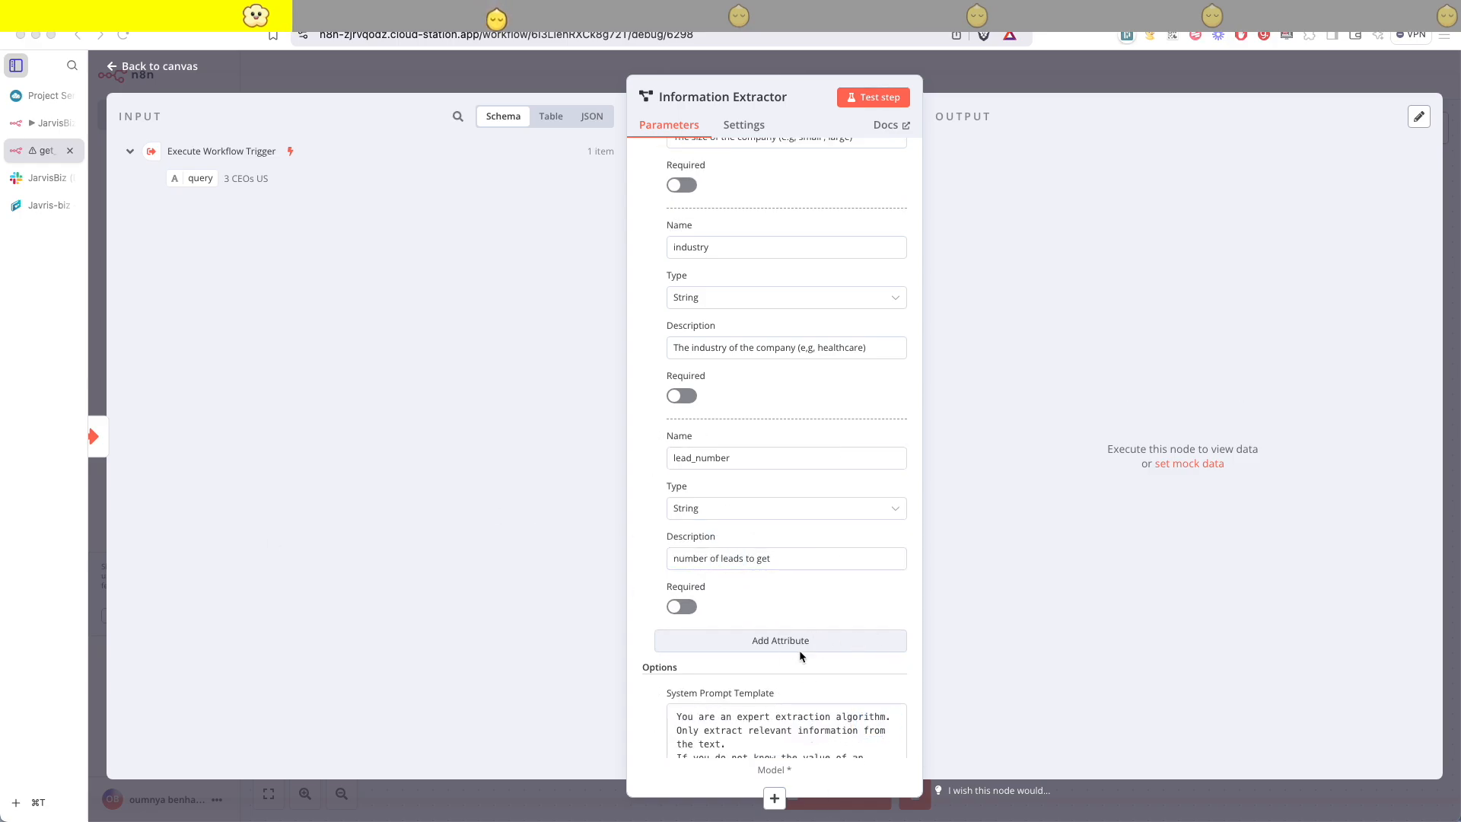
scroll(800, 656, down, 2)
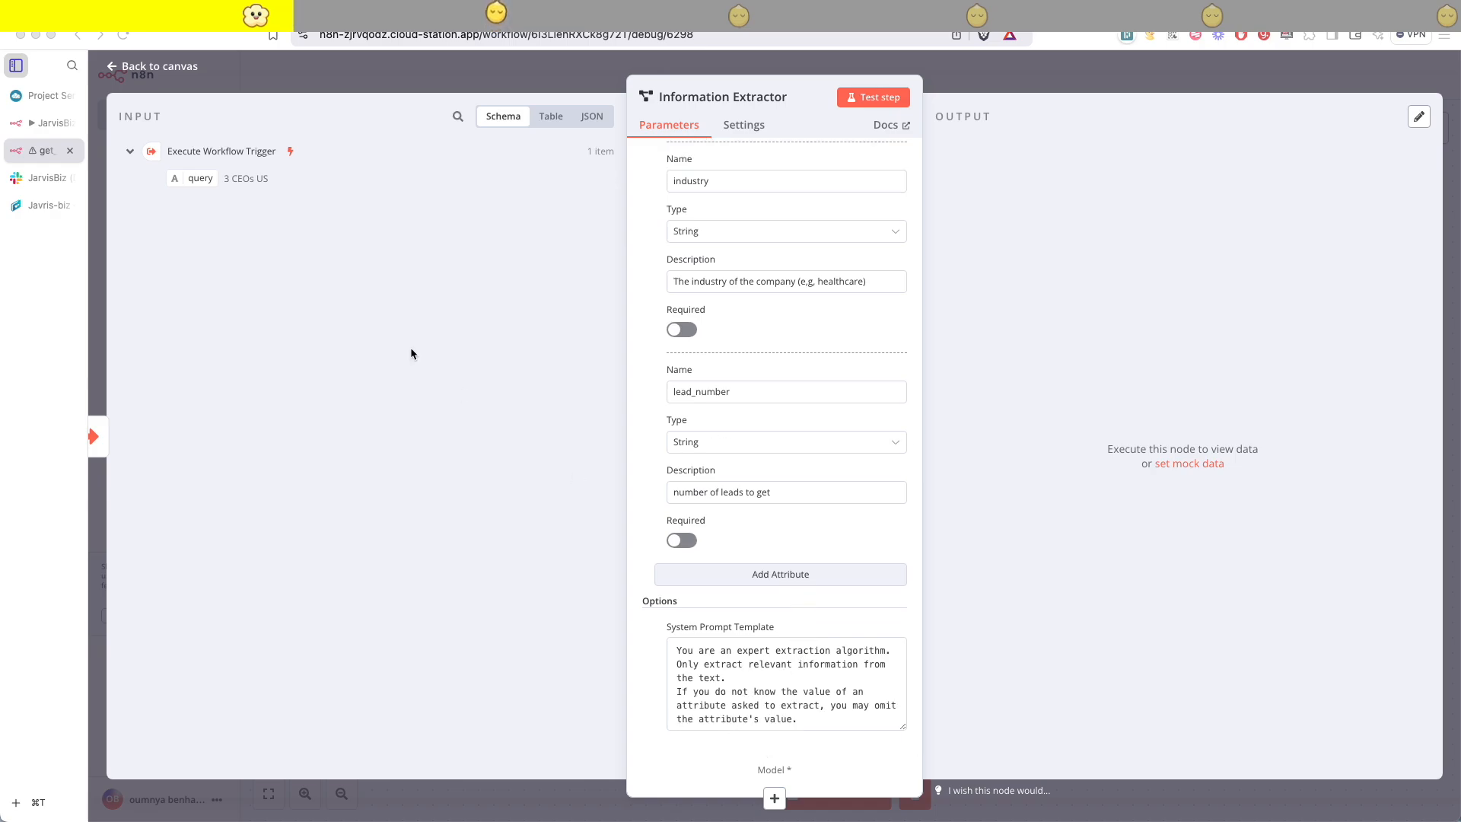
click(842, 669)
key(super+a)
key(BackSpace)
- Copy the advanced extraction algorithm prompt from the Javris-biz document into the Information Extractor's System Prompt Template
click(49, 205)
scroll(686, 473, down, 10)
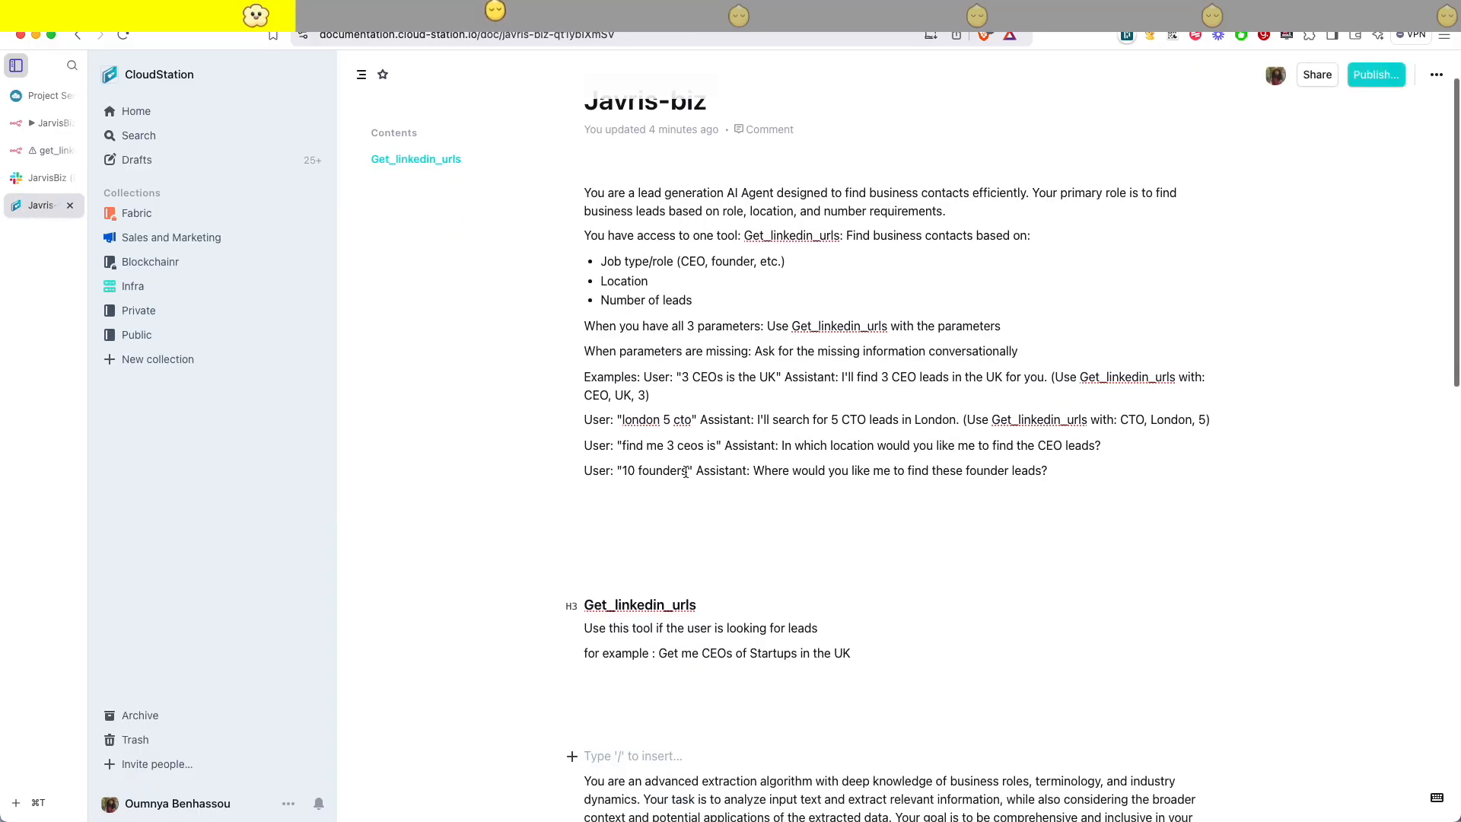
scroll(685, 473, up, 2)
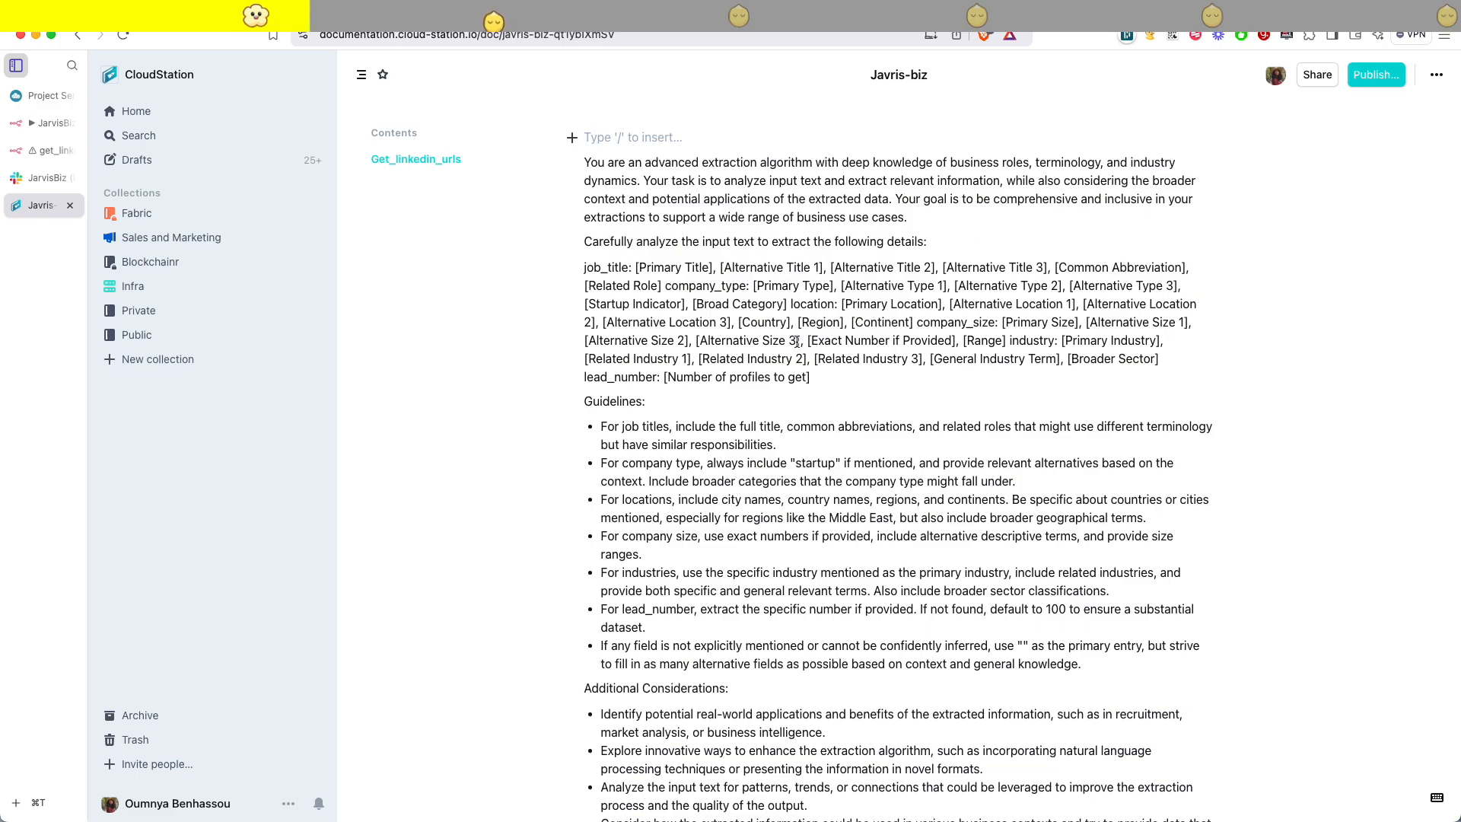
scroll(667, 386, down, 2)
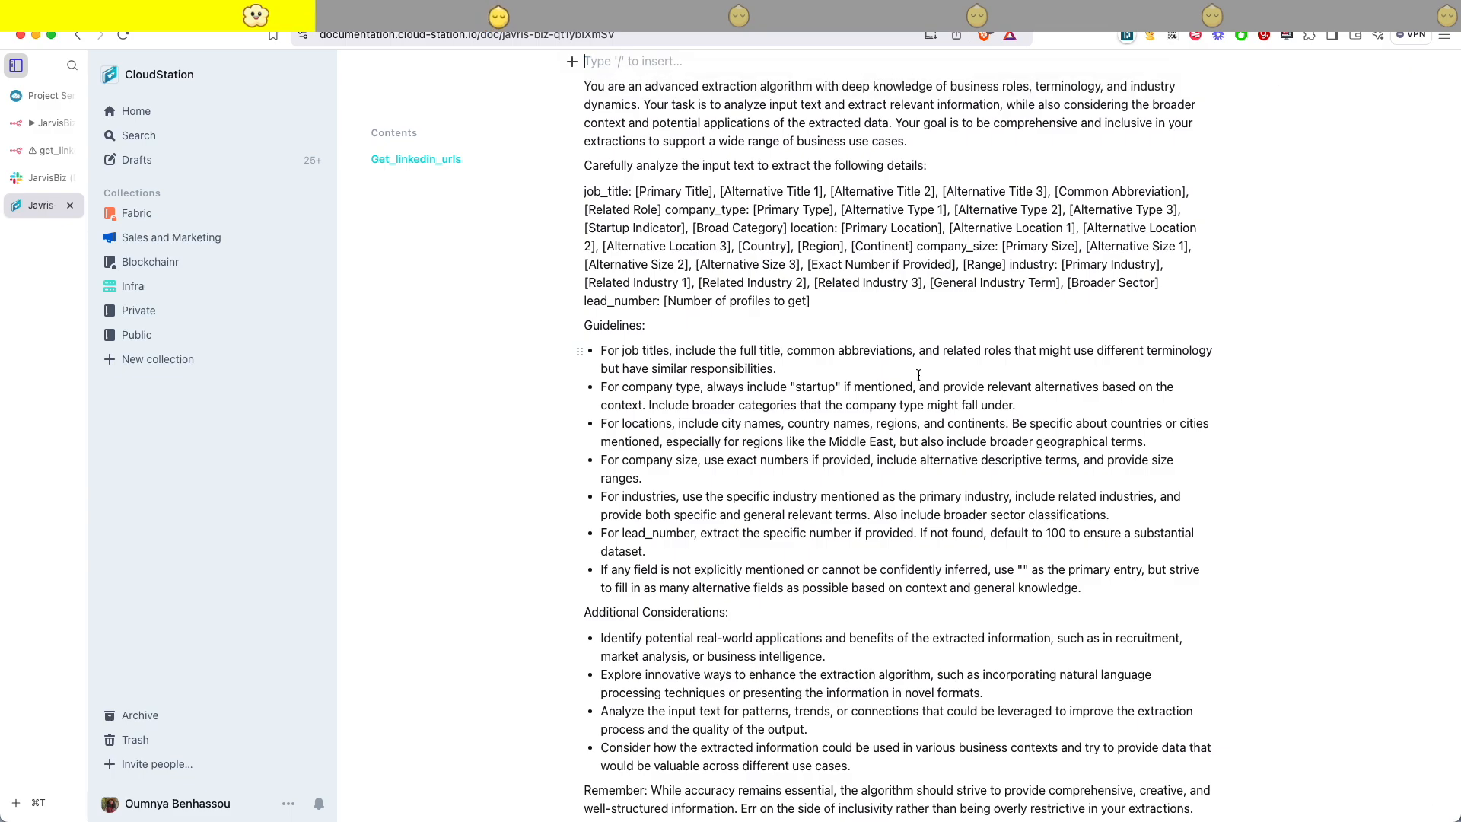
scroll(866, 442, down, 3)
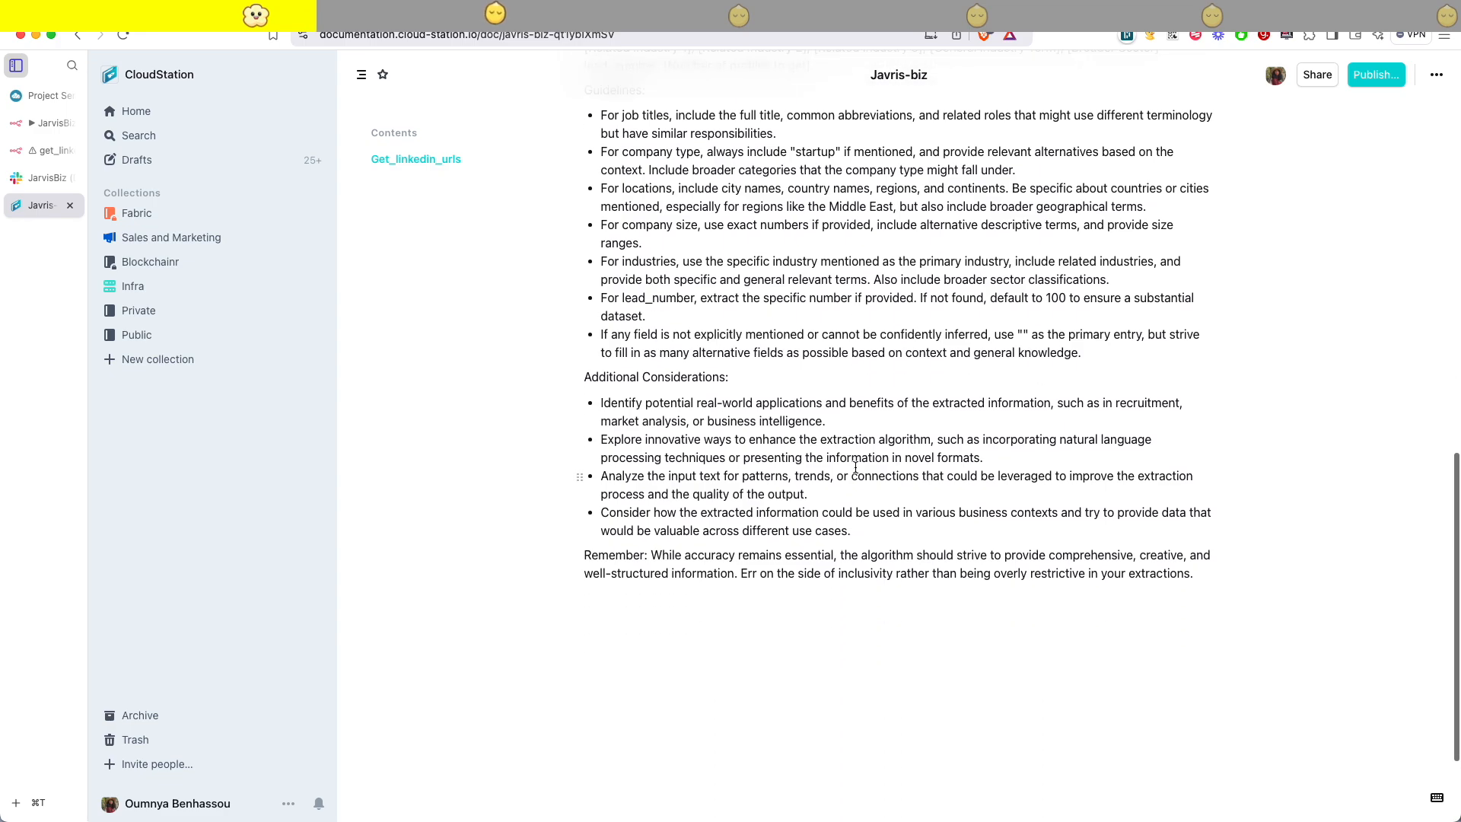
drag(852, 625, 583, 237)
key(super+c)
click(45, 150)
click(705, 645)
key(super+v)
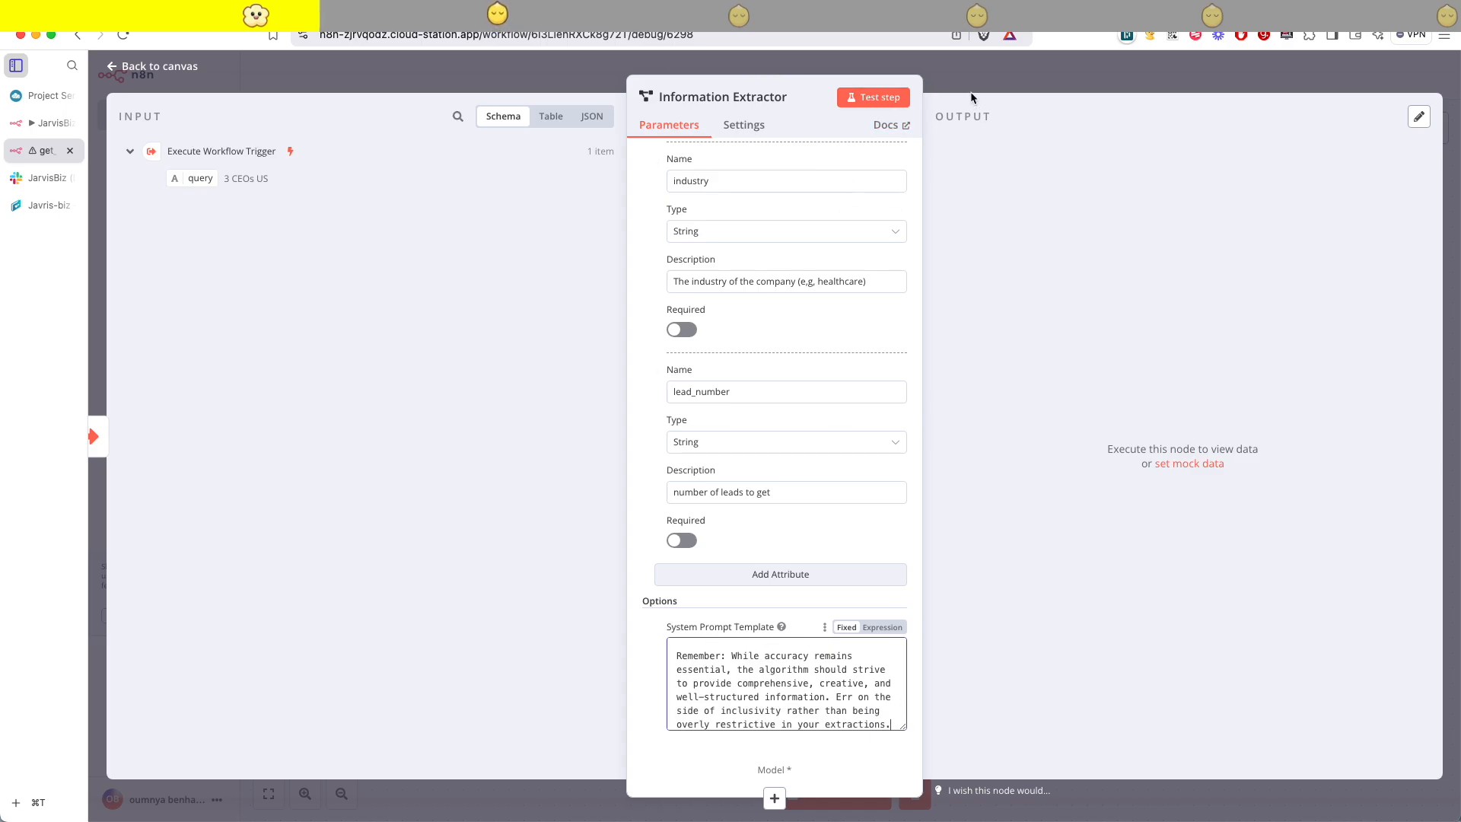
click(1070, 91)
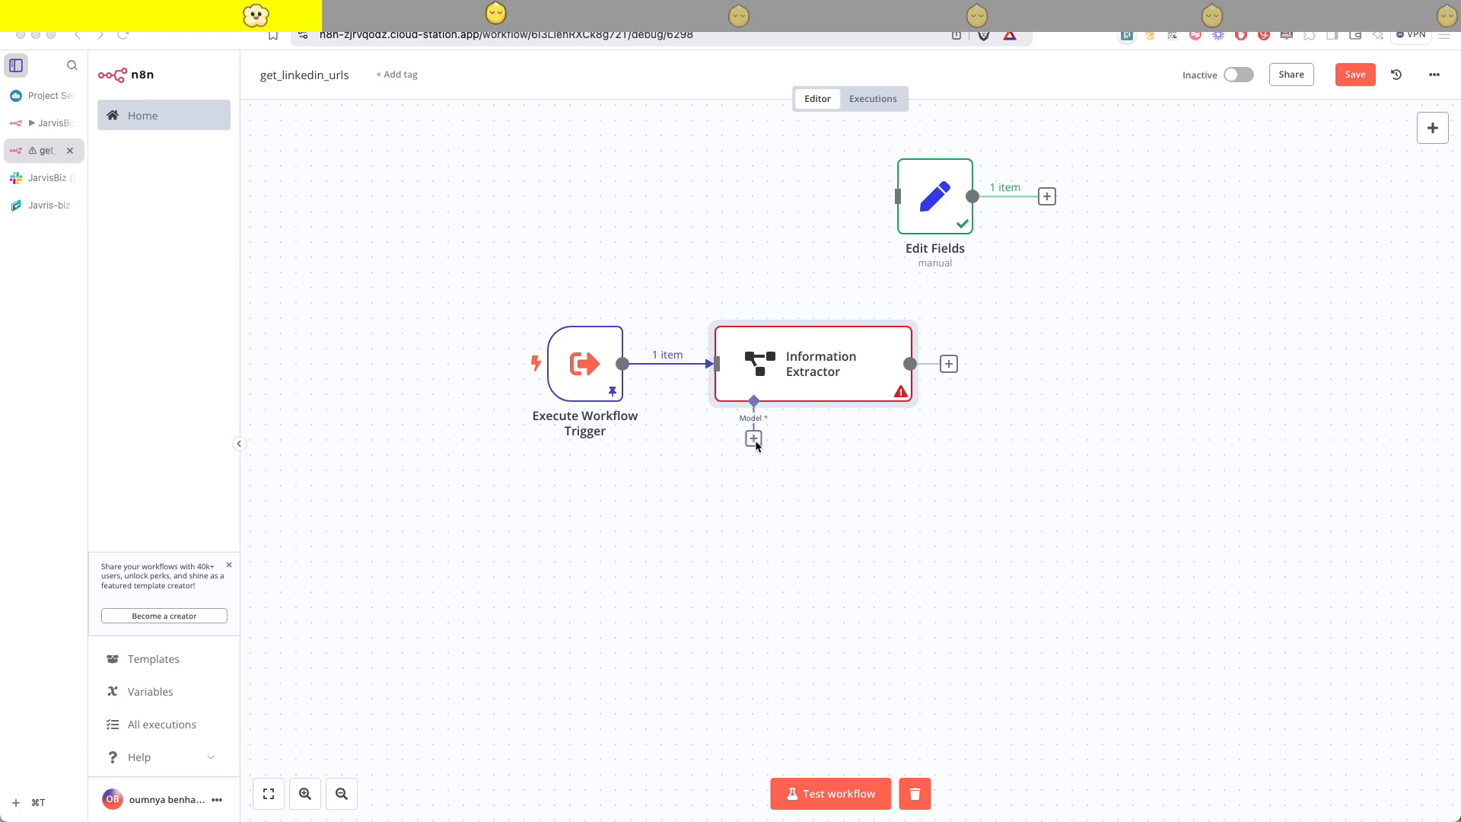
- Attach an OpenAI Chat Model to the Information Extractor as its language model
click(753, 438)
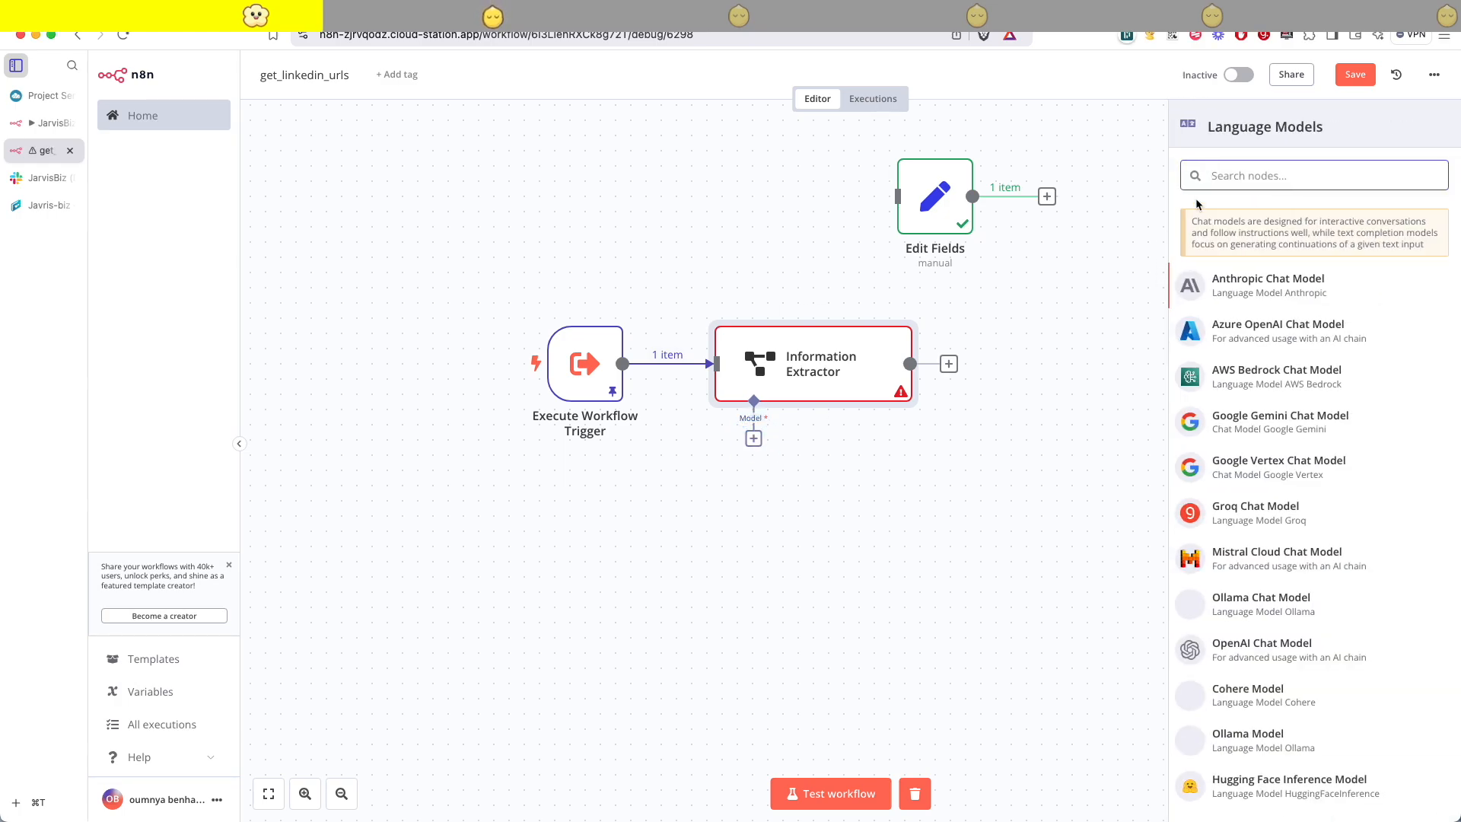
scroll(1233, 472, down, 1)
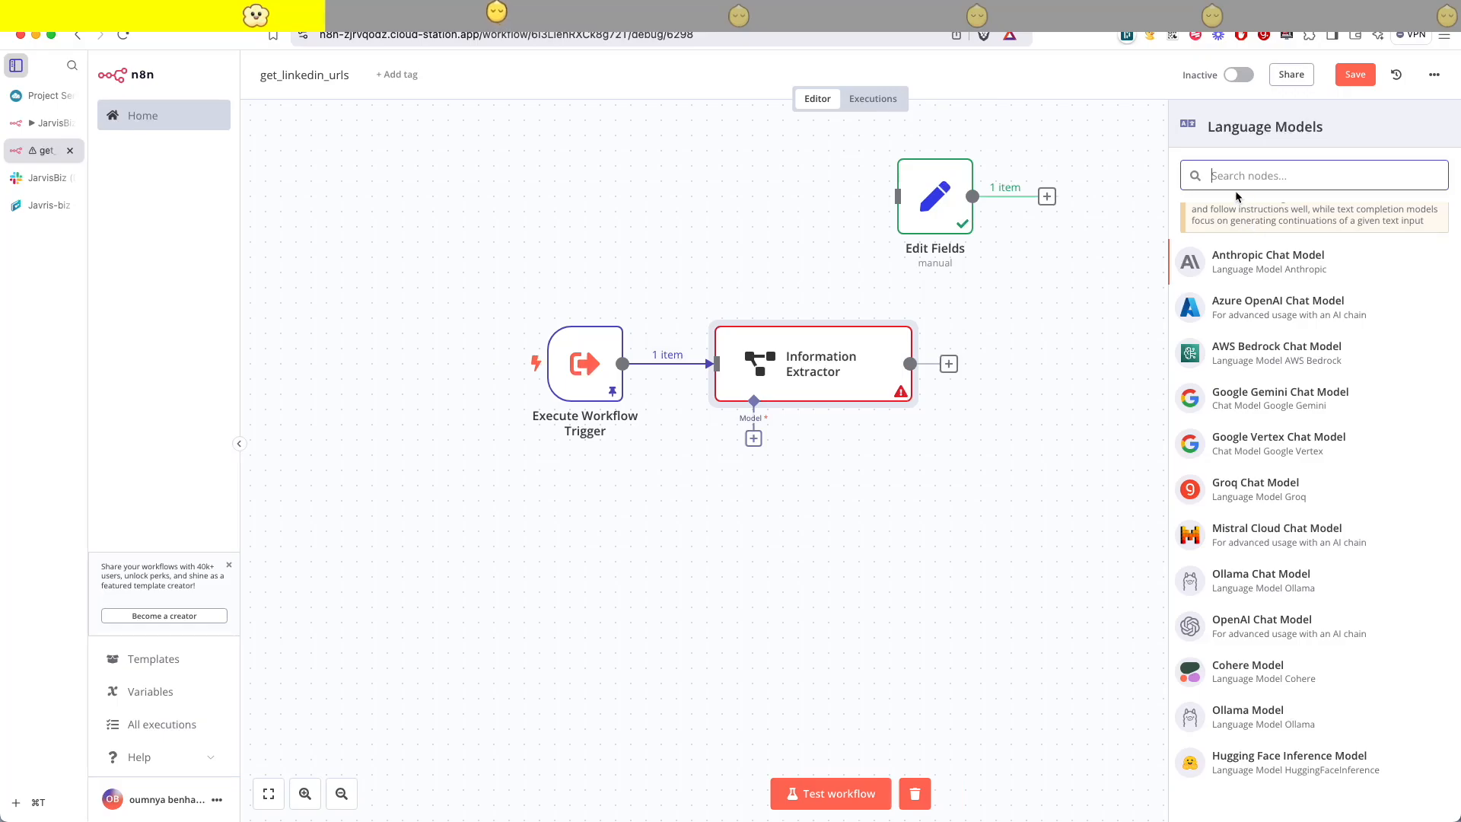
text(open)
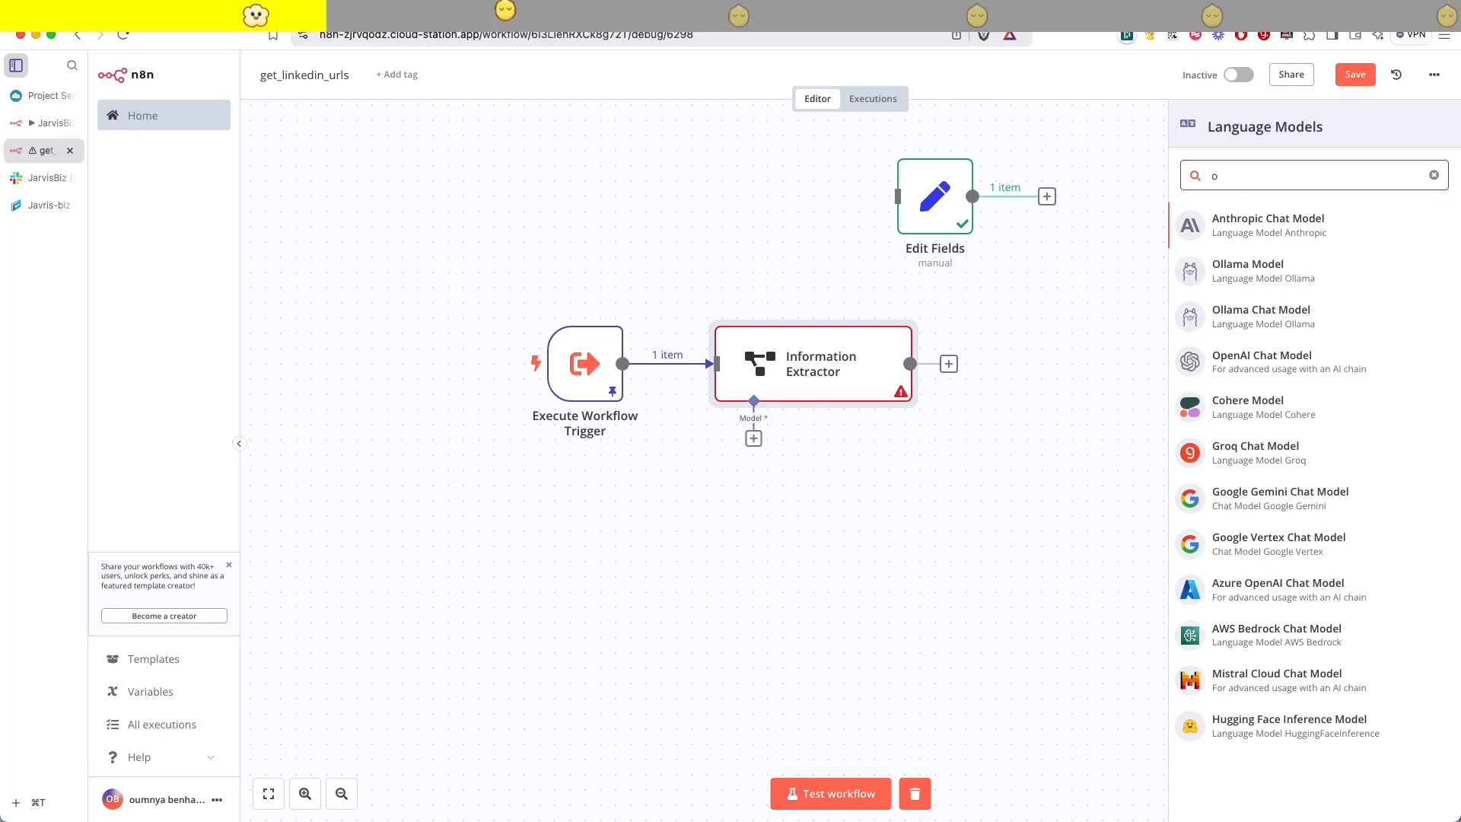
key(Return)
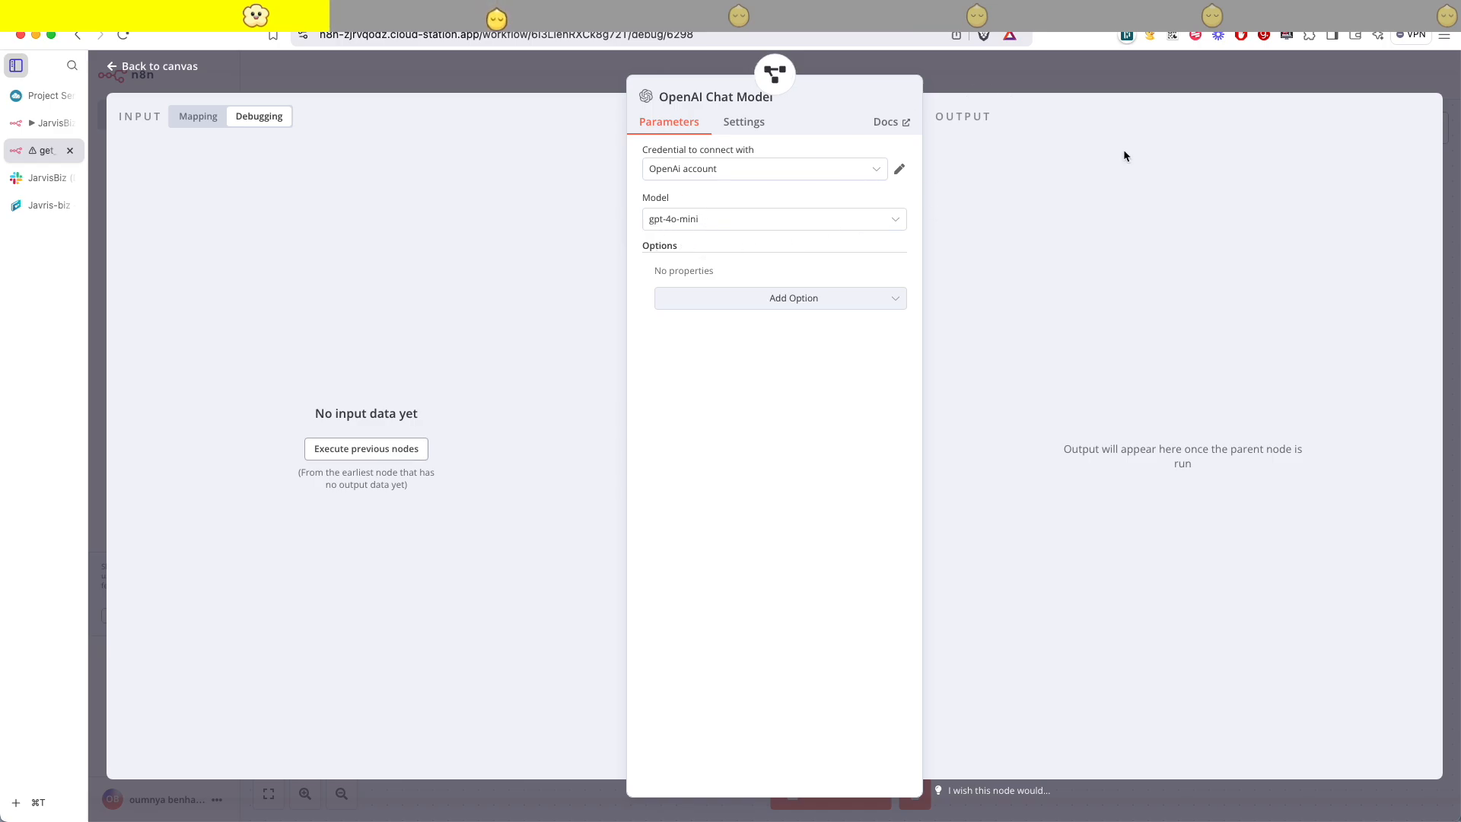
click(1090, 86)
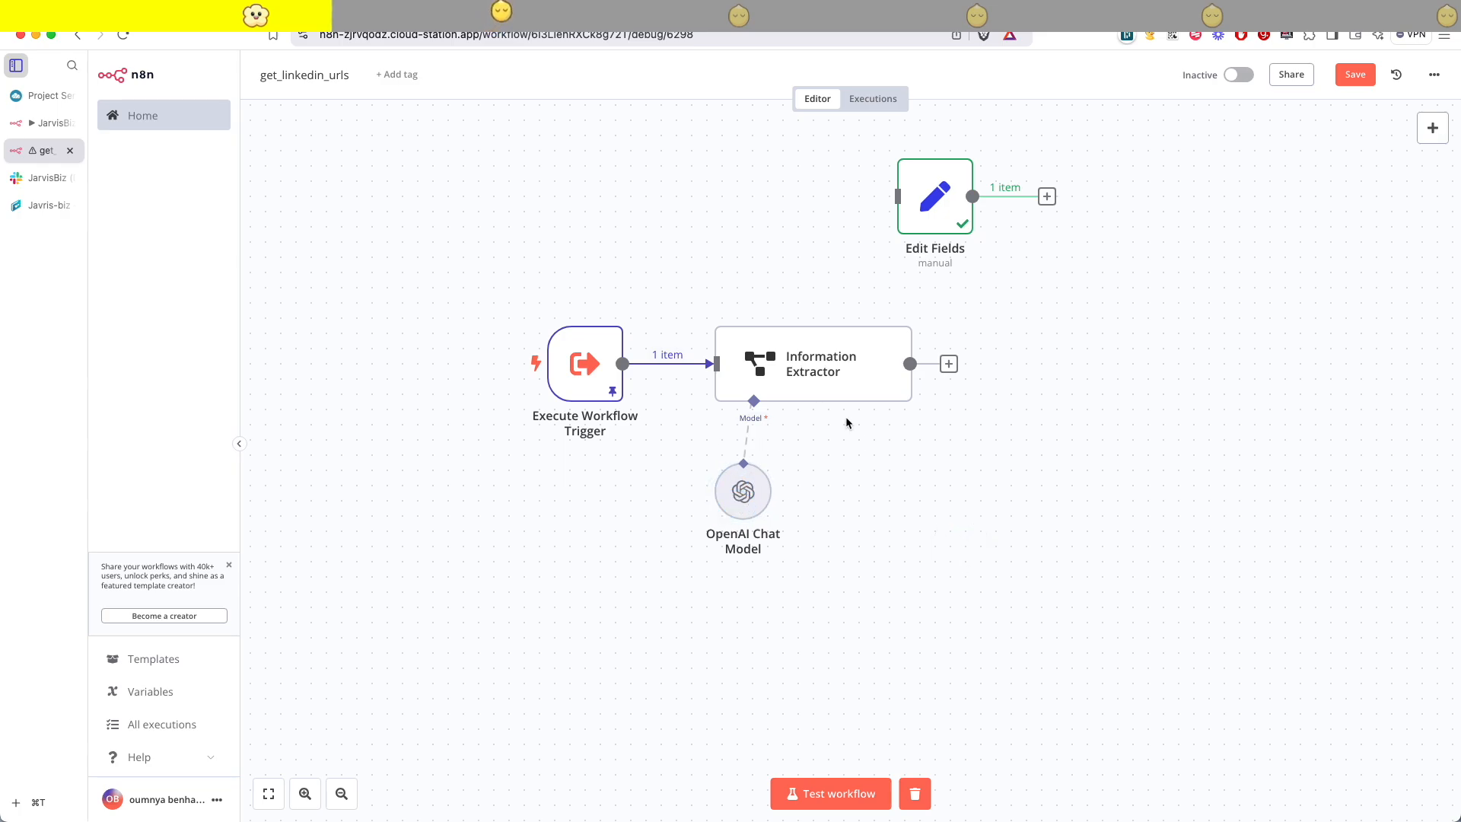
- Deactivate the unconnected Edit Fields node and run a test of the workflow
right_click(951, 192)
click(982, 274)
click(864, 792)
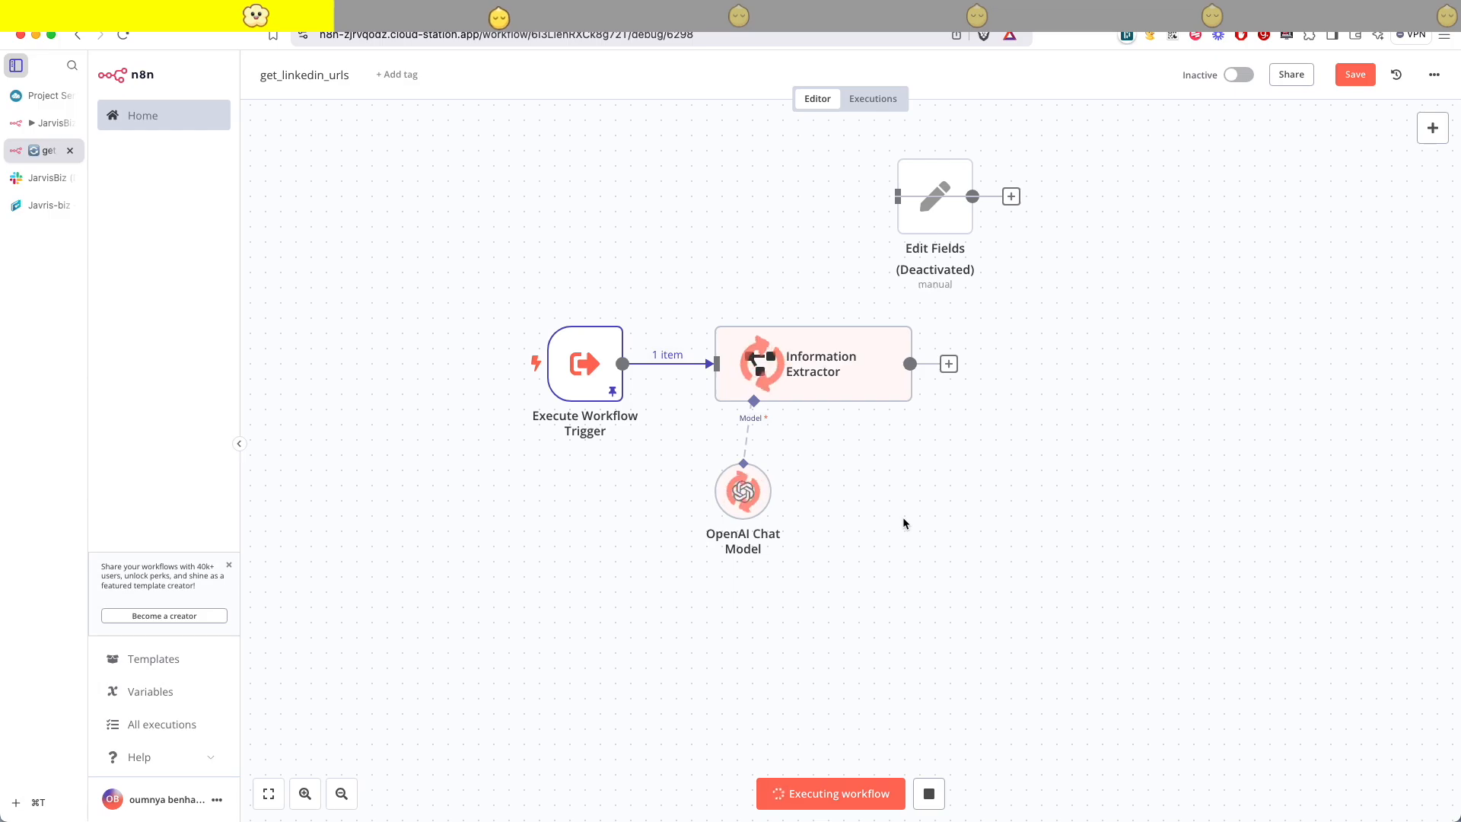
- Pin the Information Extractor's output data and review the extracted fields
double_click(821, 386)
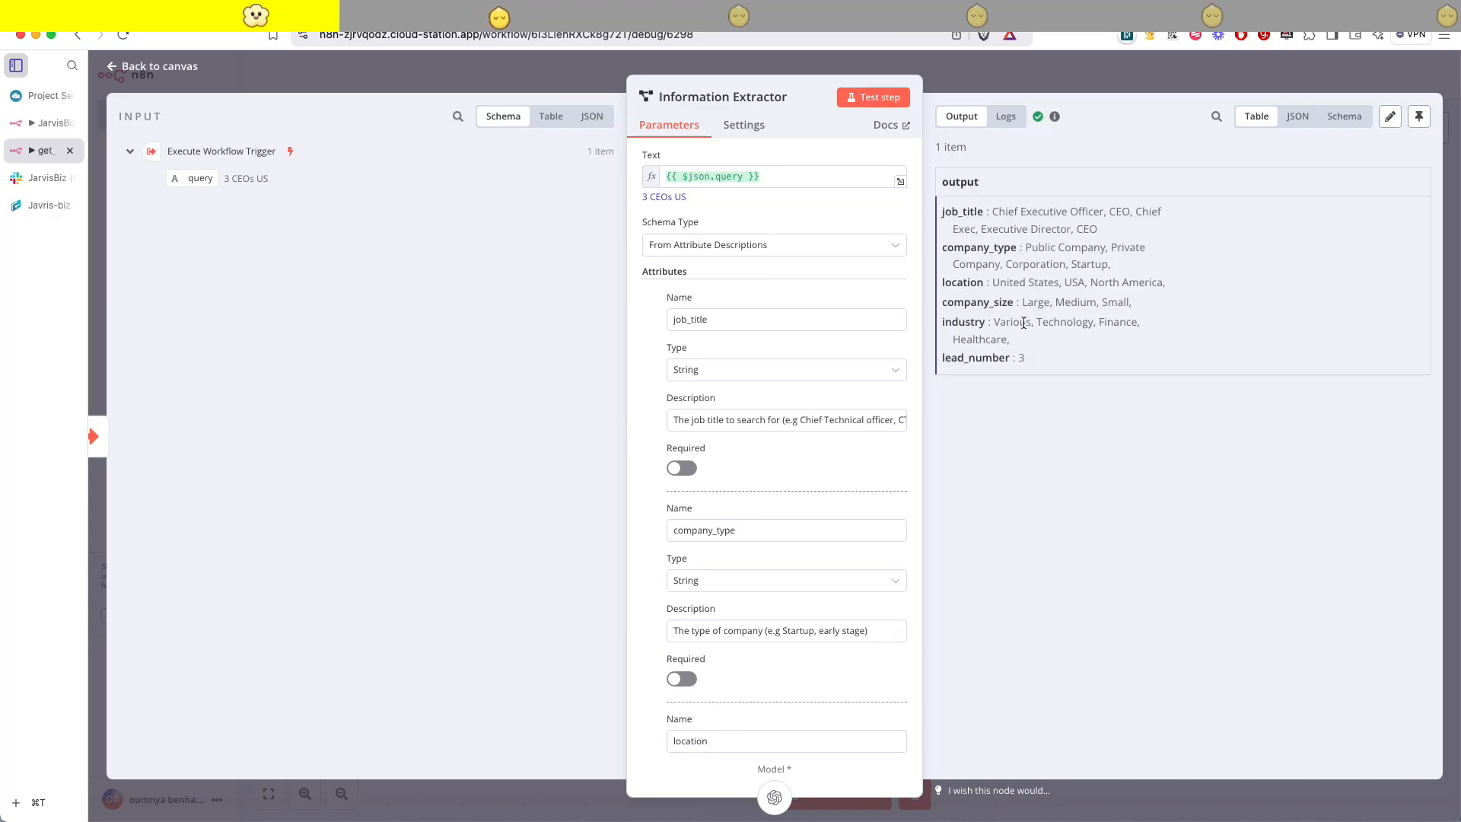
click(1419, 115)
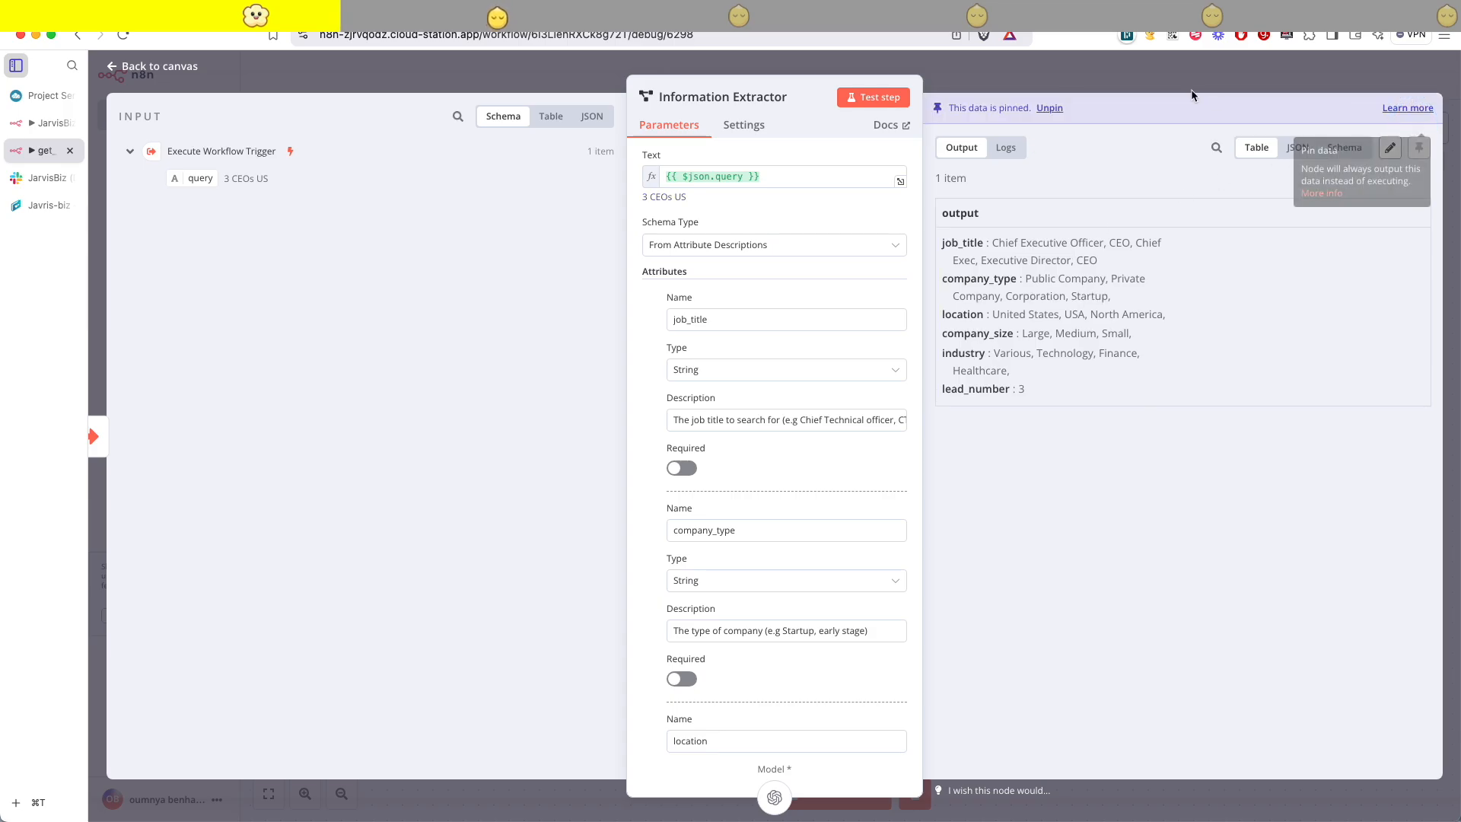
click(1185, 85)
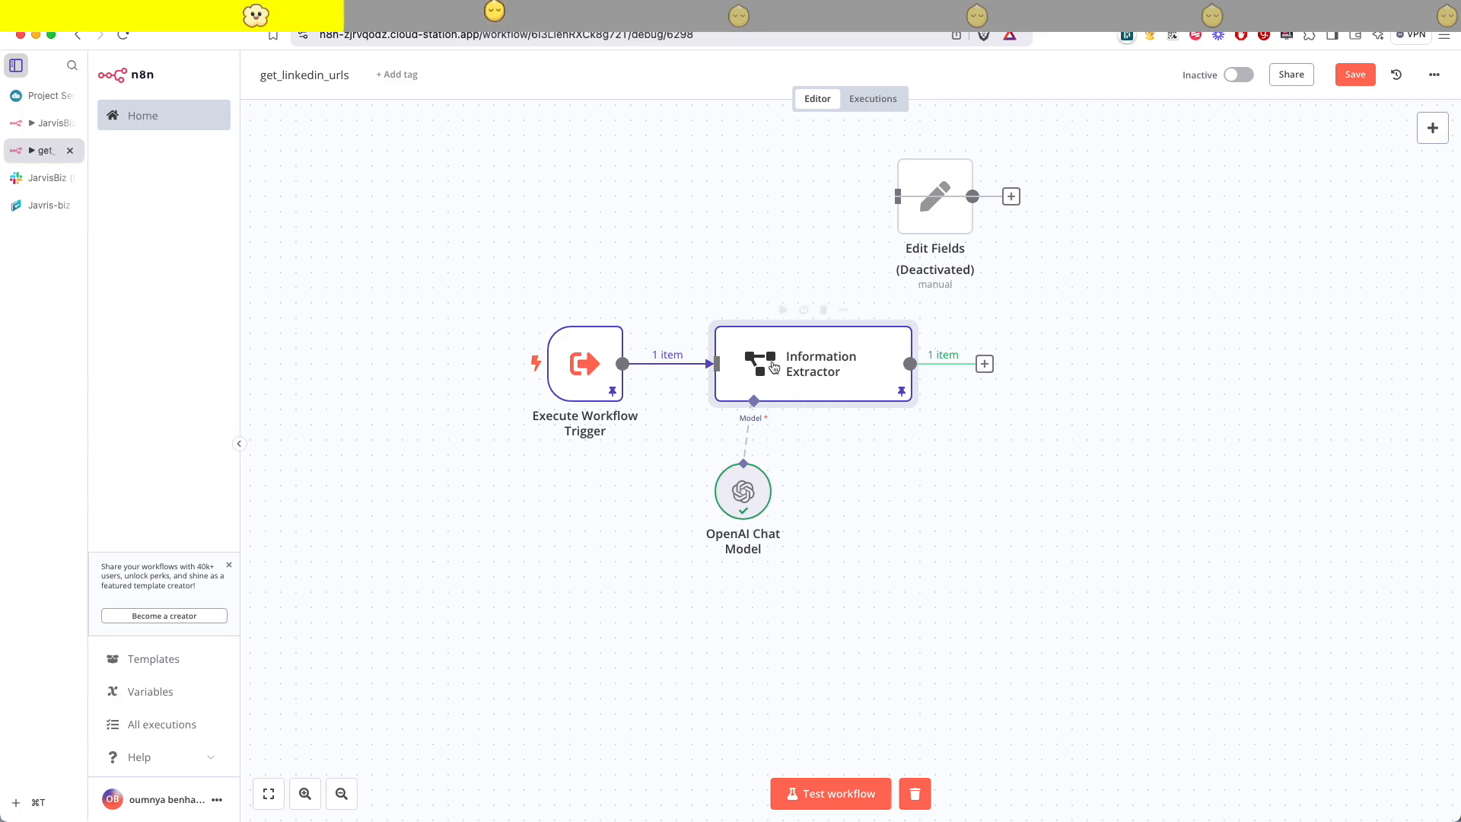
double_click(816, 376)
drag(1059, 389, 947, 260)
click(937, 239)
click(1107, 76)
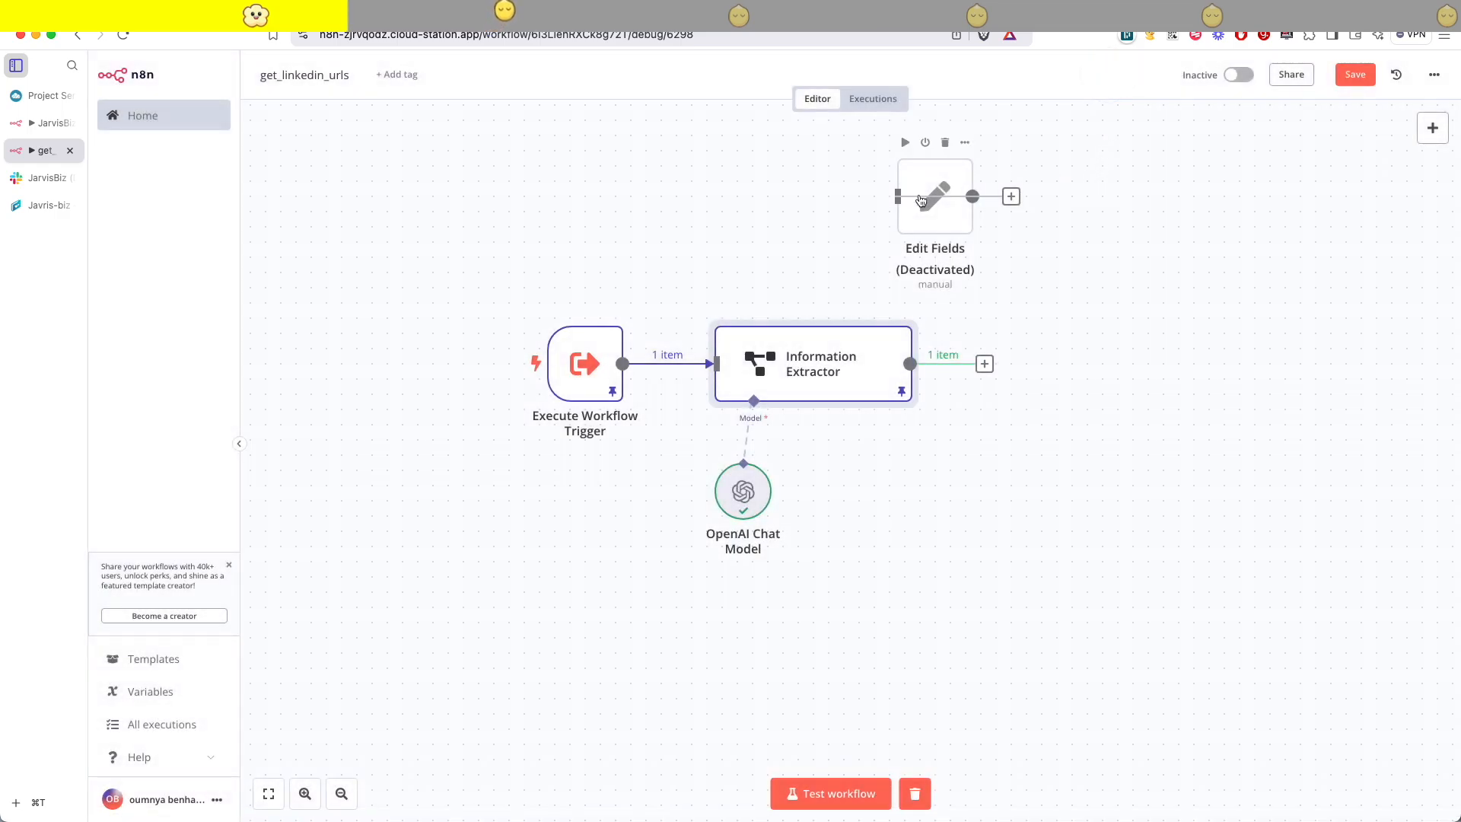
- Add an Edit Fields (Set) node after the Information Extractor and rename it "set campaign"
click(985, 363)
text(set)
click(1239, 215)
click(736, 96)
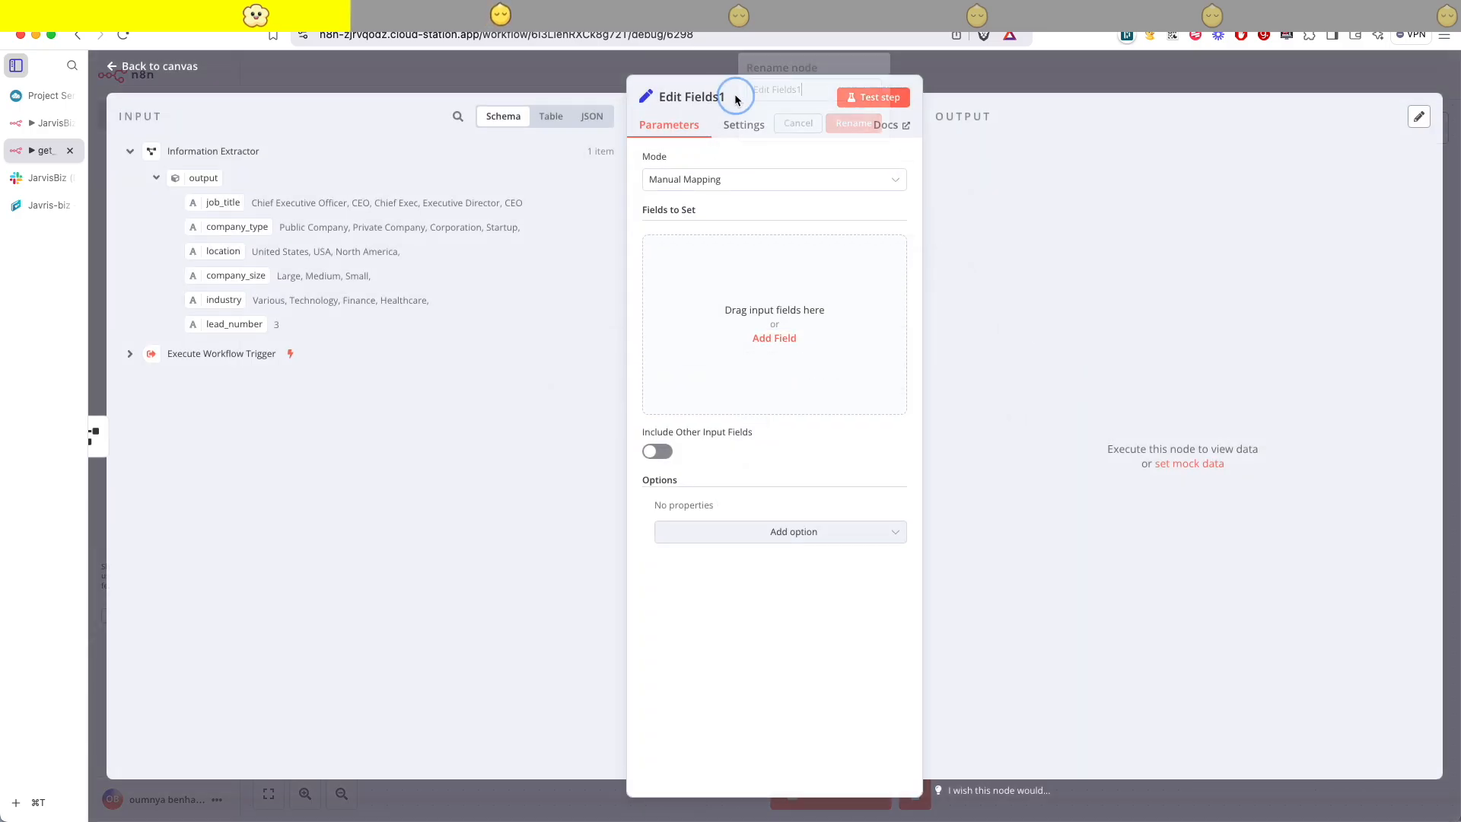
click(799, 89)
key(super+a)
text(set campaign)
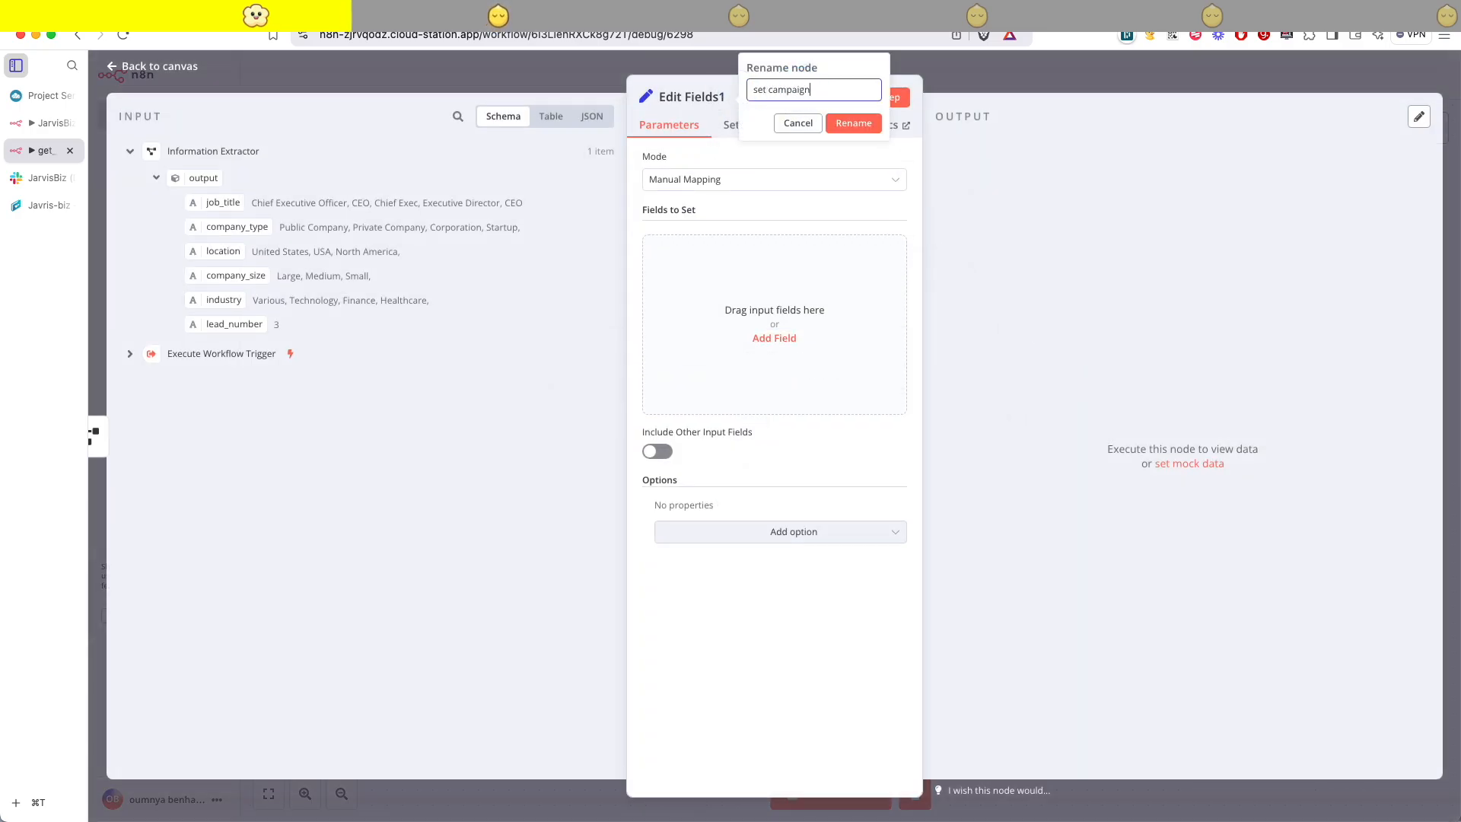
key(Return)
- Add a string field named campaign and map the extracted job_title as its value
click(774, 337)
text(campaign)
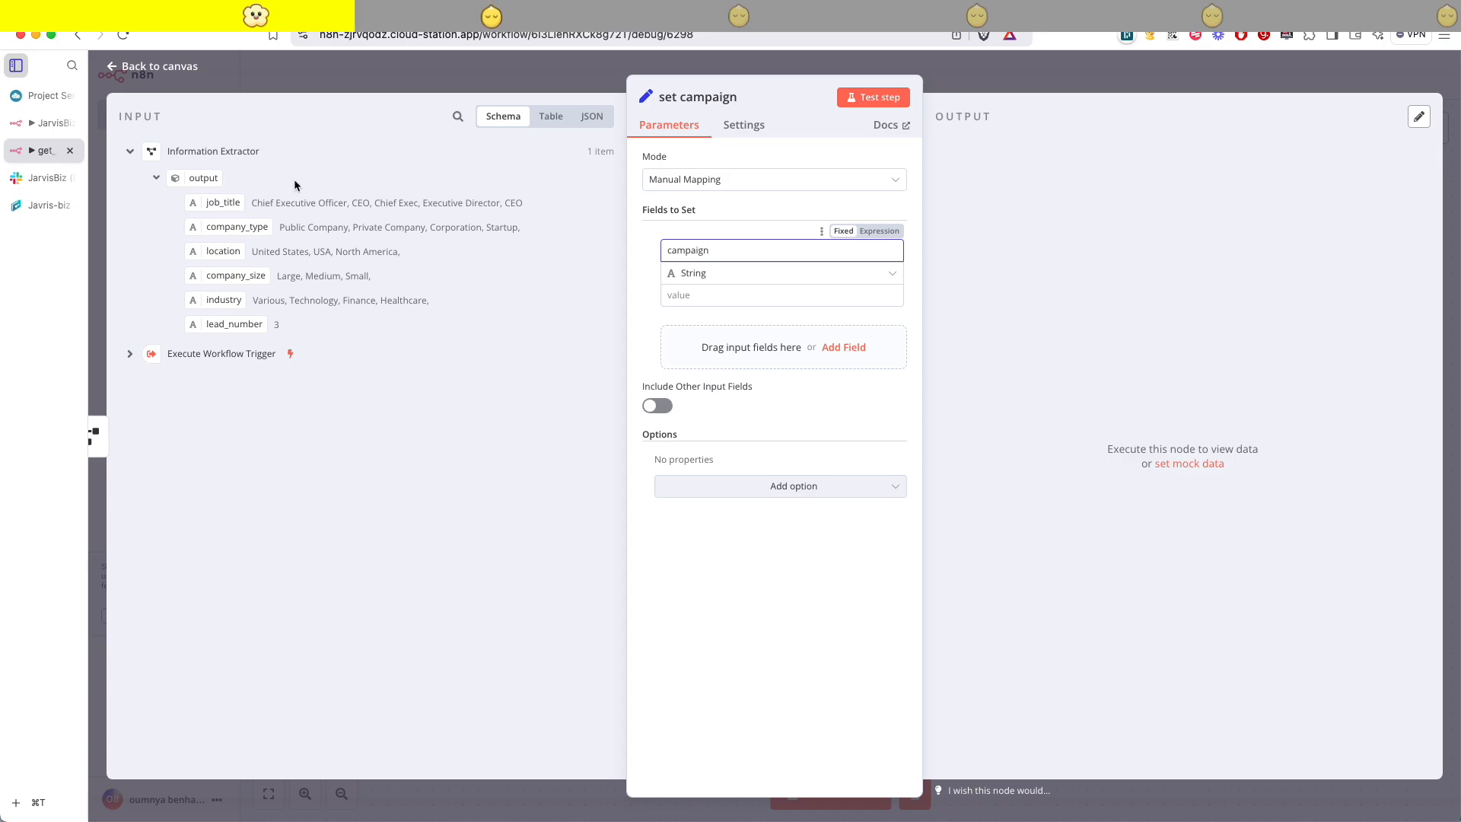
click(876, 231)
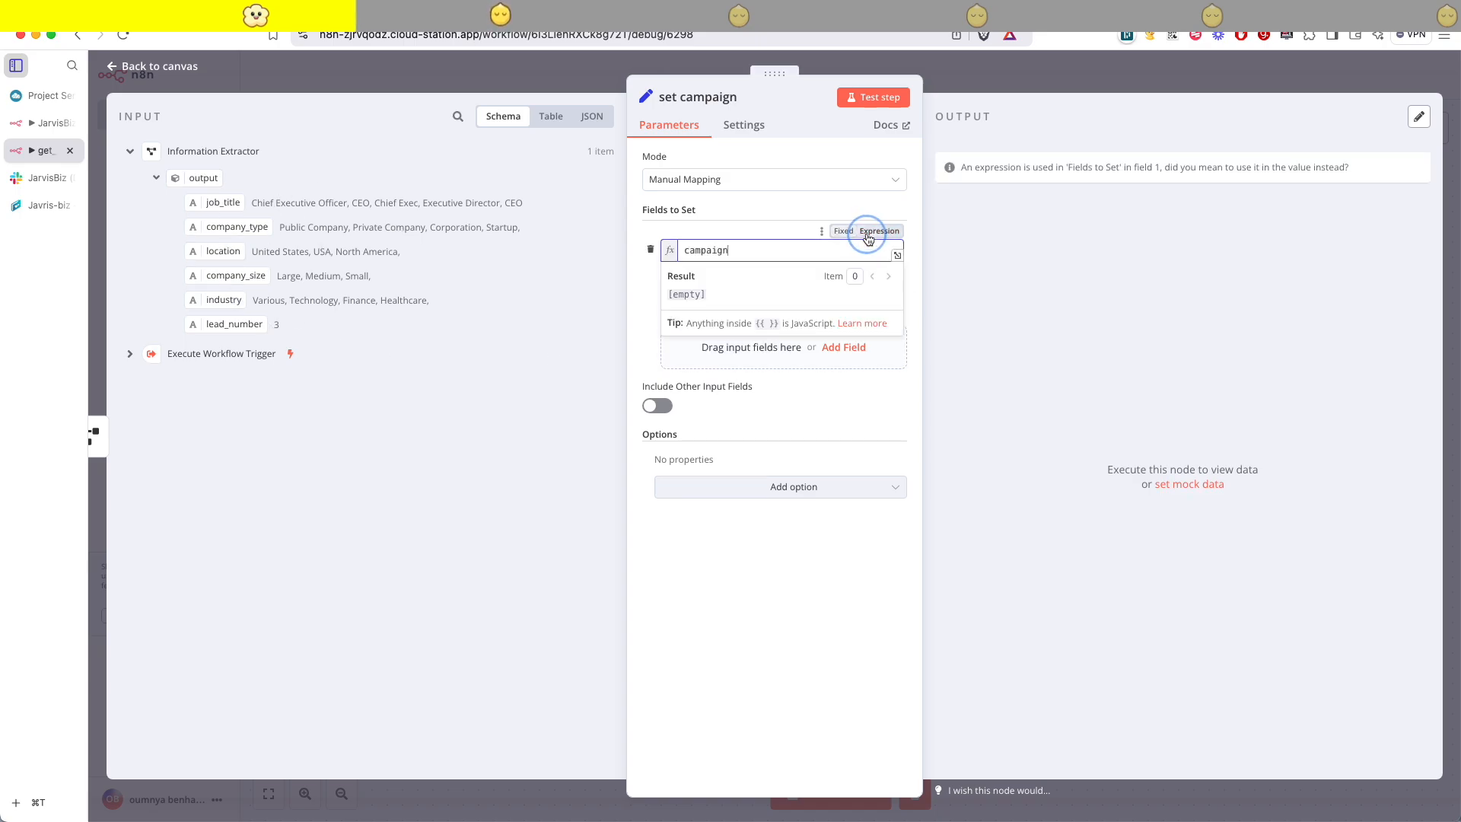
click(819, 392)
click(895, 296)
click(896, 300)
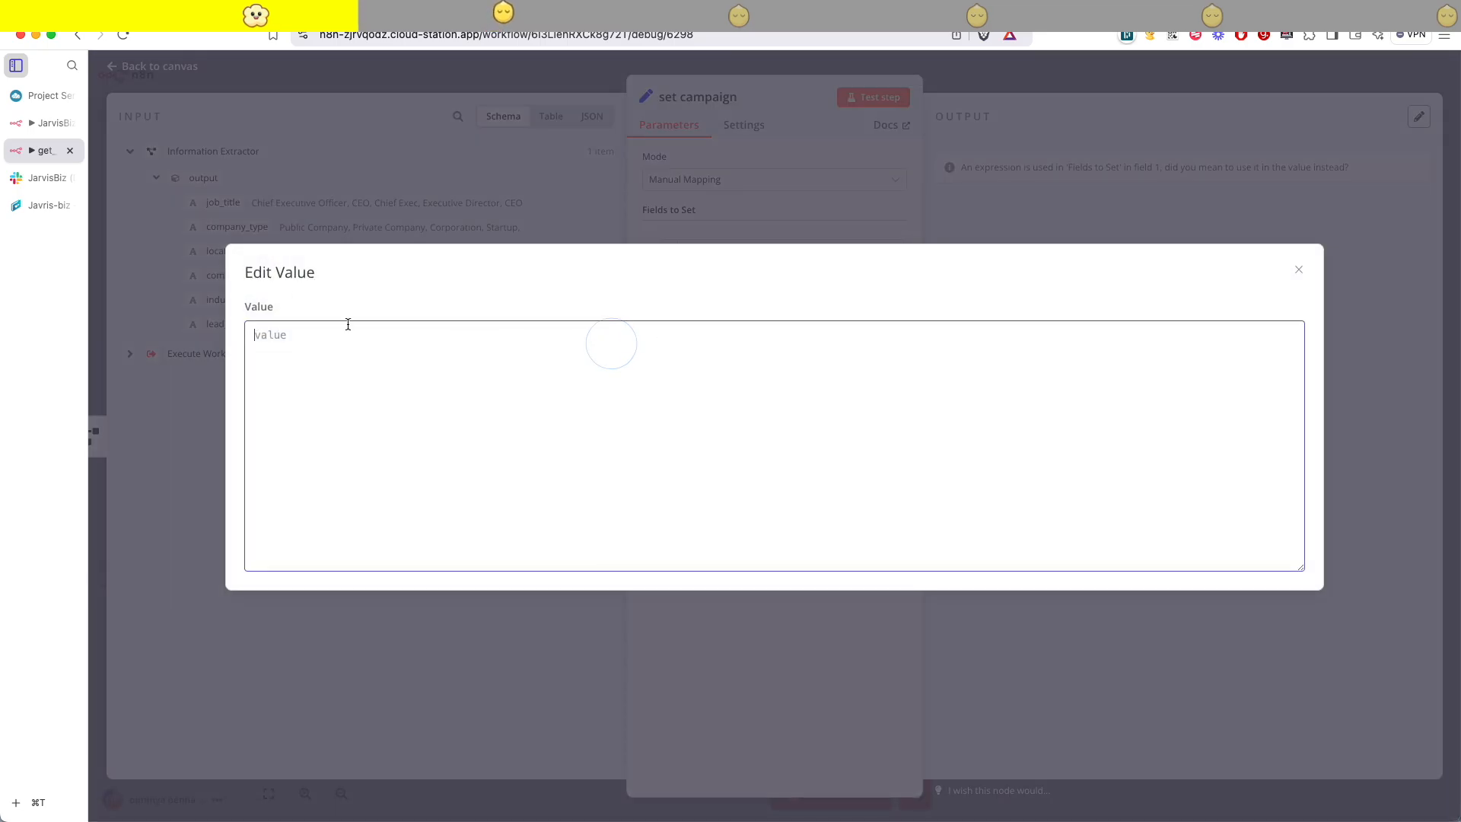
click(202, 204)
drag(223, 203, 518, 290)
drag(223, 203, 762, 295)
click(851, 293)
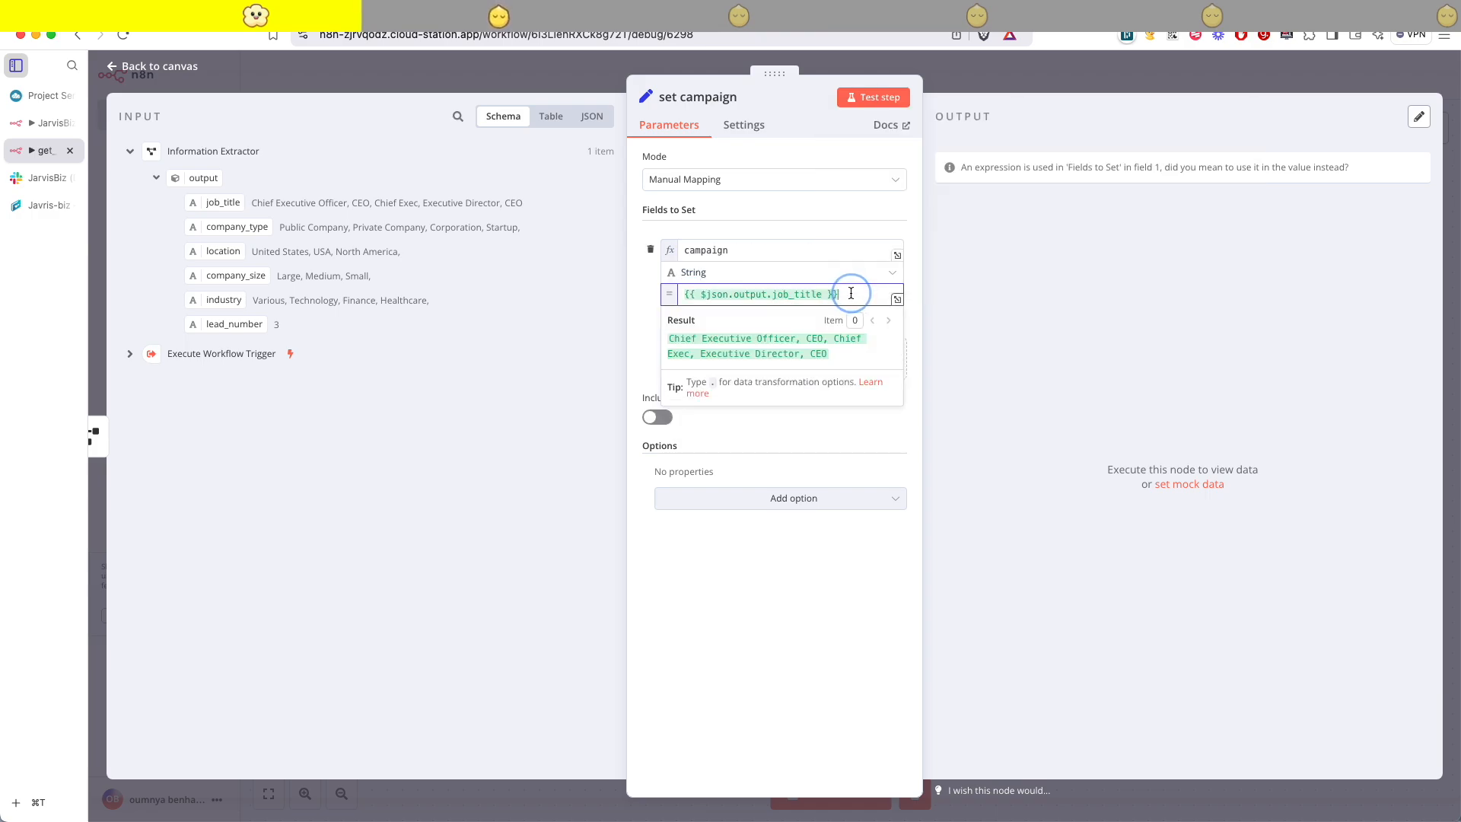
- Append company_type, location, company_size and industry to the campaign expression, separating the fields with underscores
drag(240, 227, 875, 305)
click(806, 314)
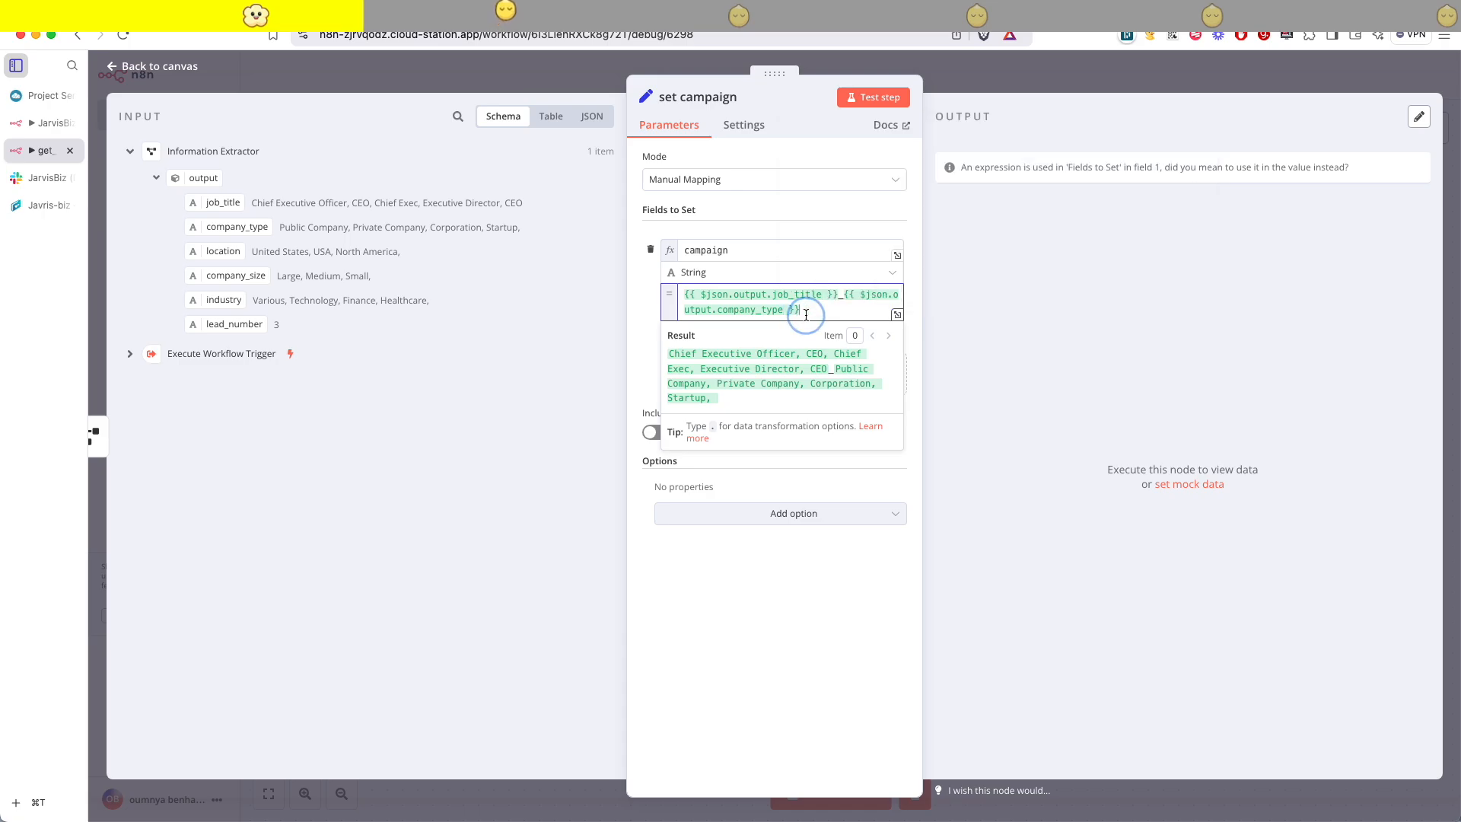
text(_)
drag(228, 251, 848, 320)
click(795, 328)
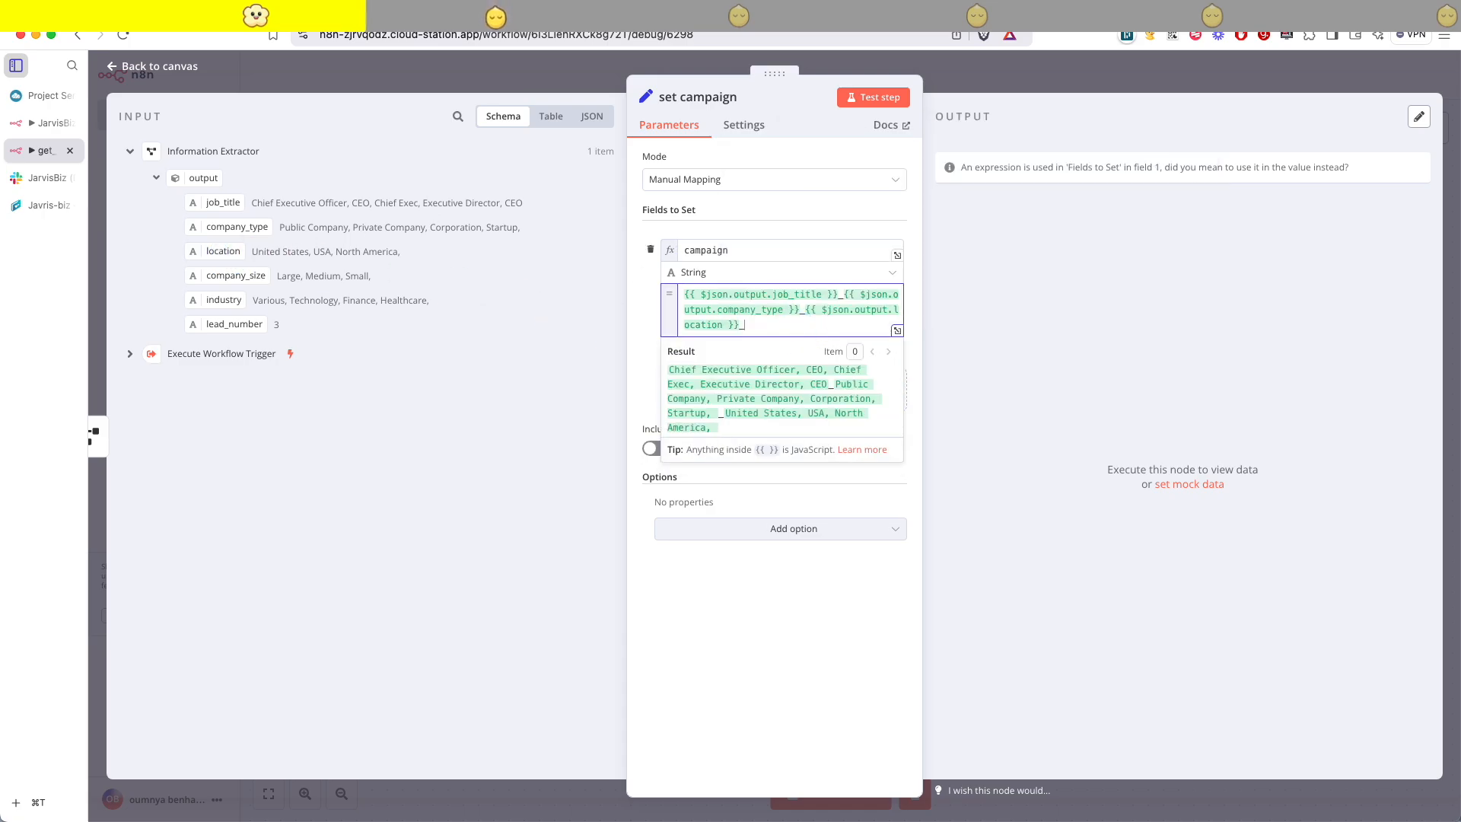
drag(228, 276, 720, 343)
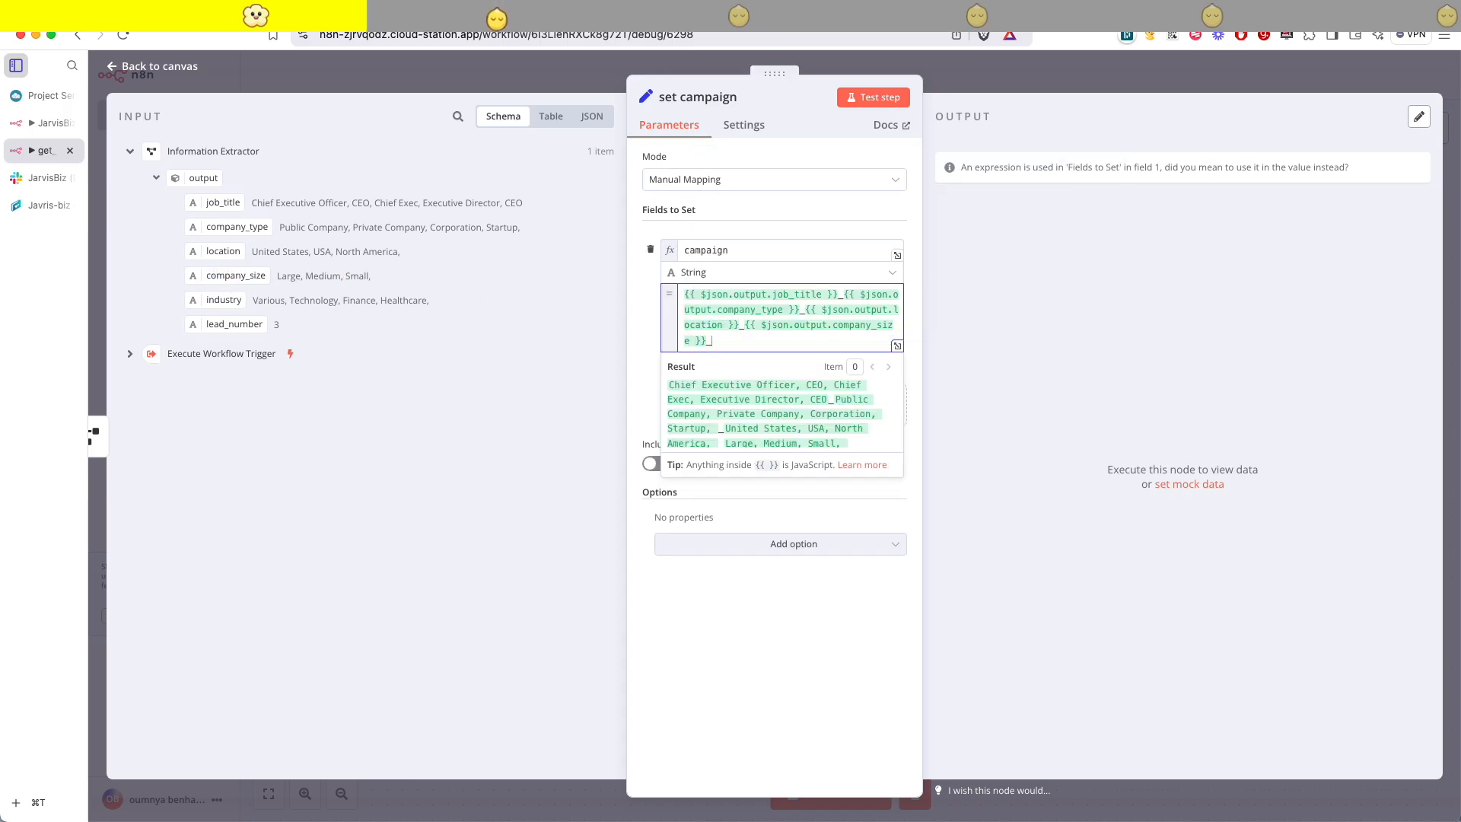
drag(224, 300, 846, 338)
click(875, 340)
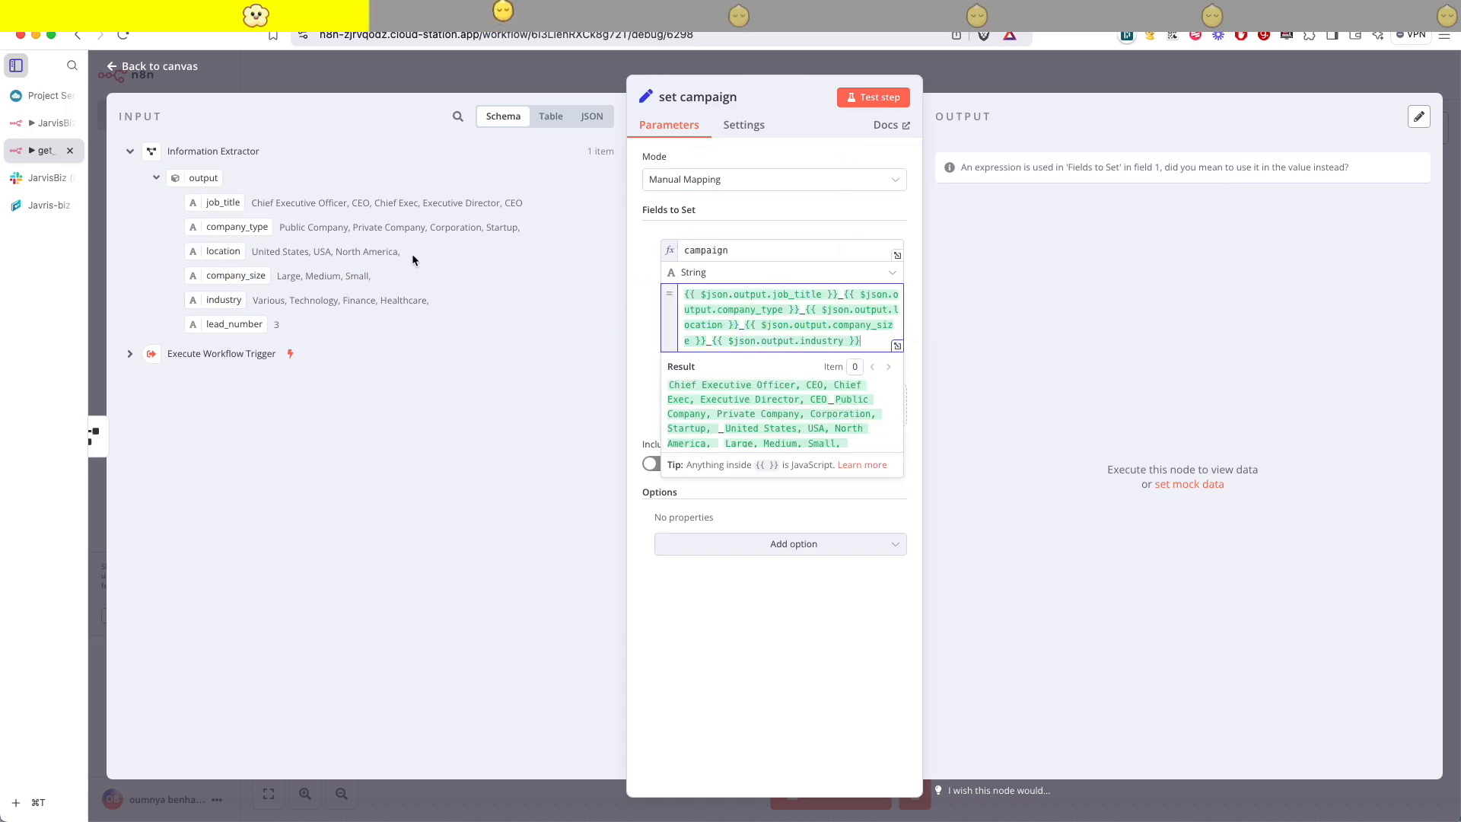
- Test the set campaign node, review its campaign value and pin the output data
click(879, 98)
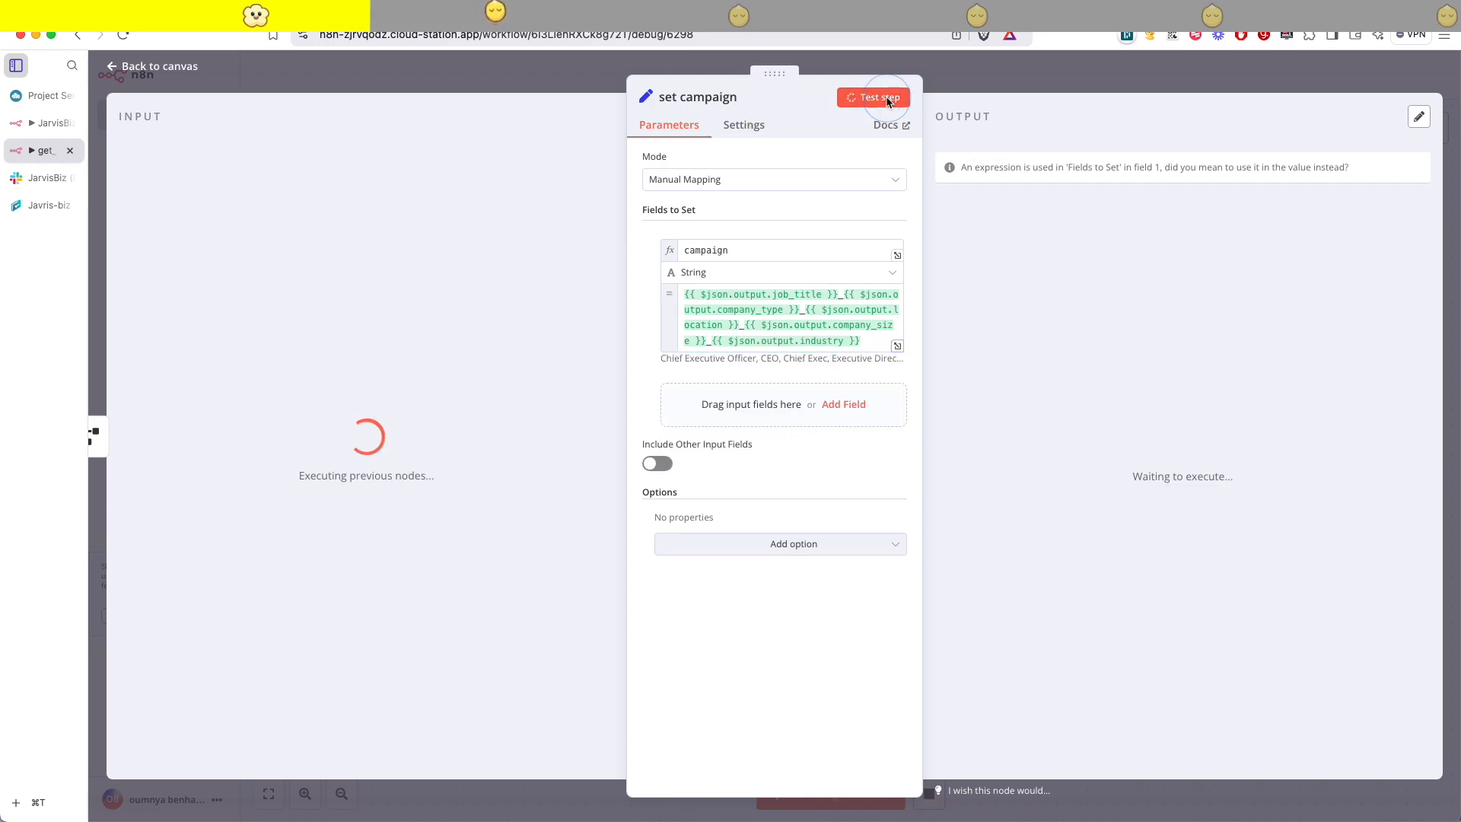
drag(1153, 243, 940, 211)
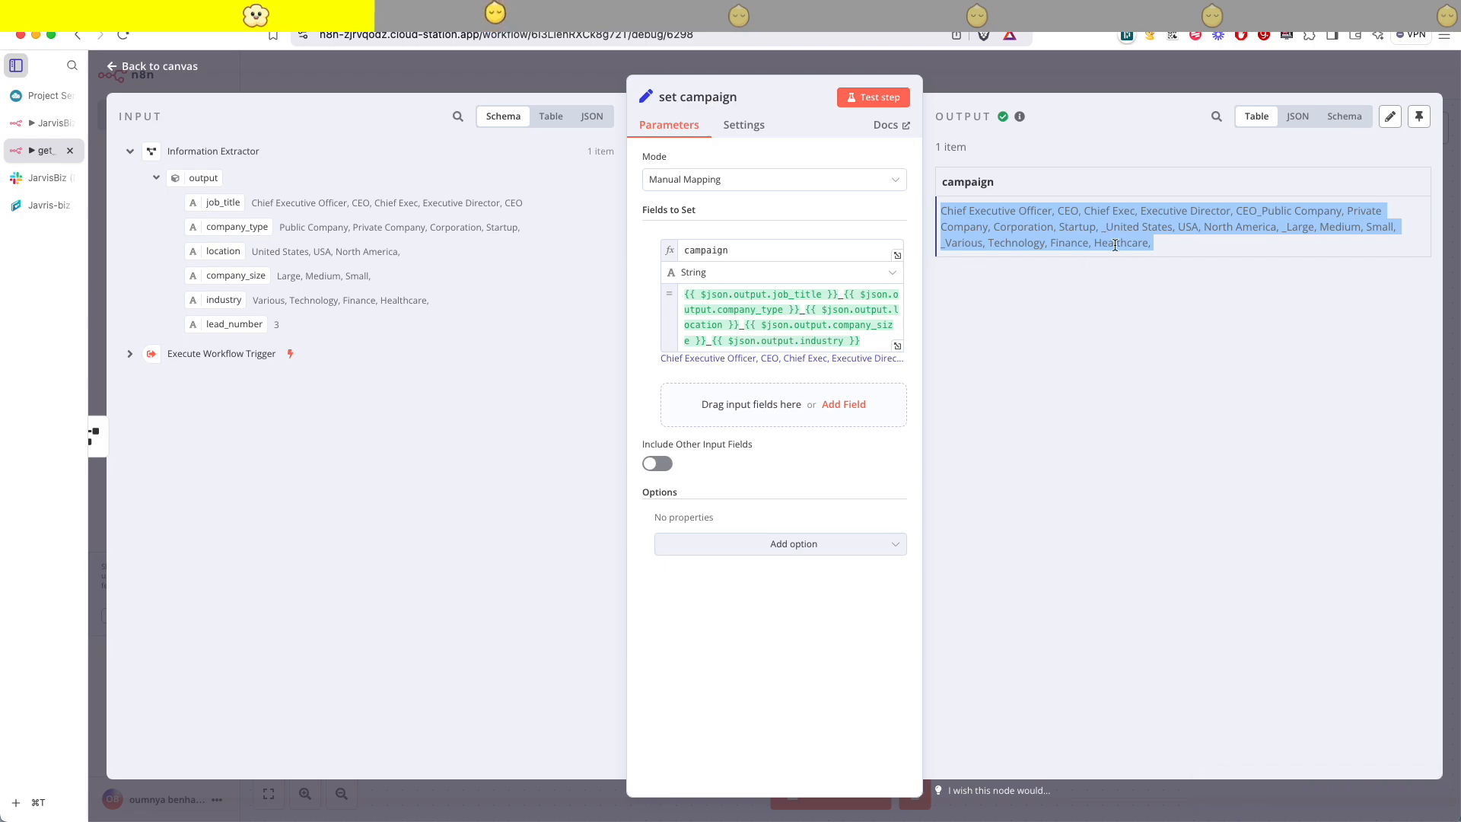
click(1420, 117)
key(Escape)
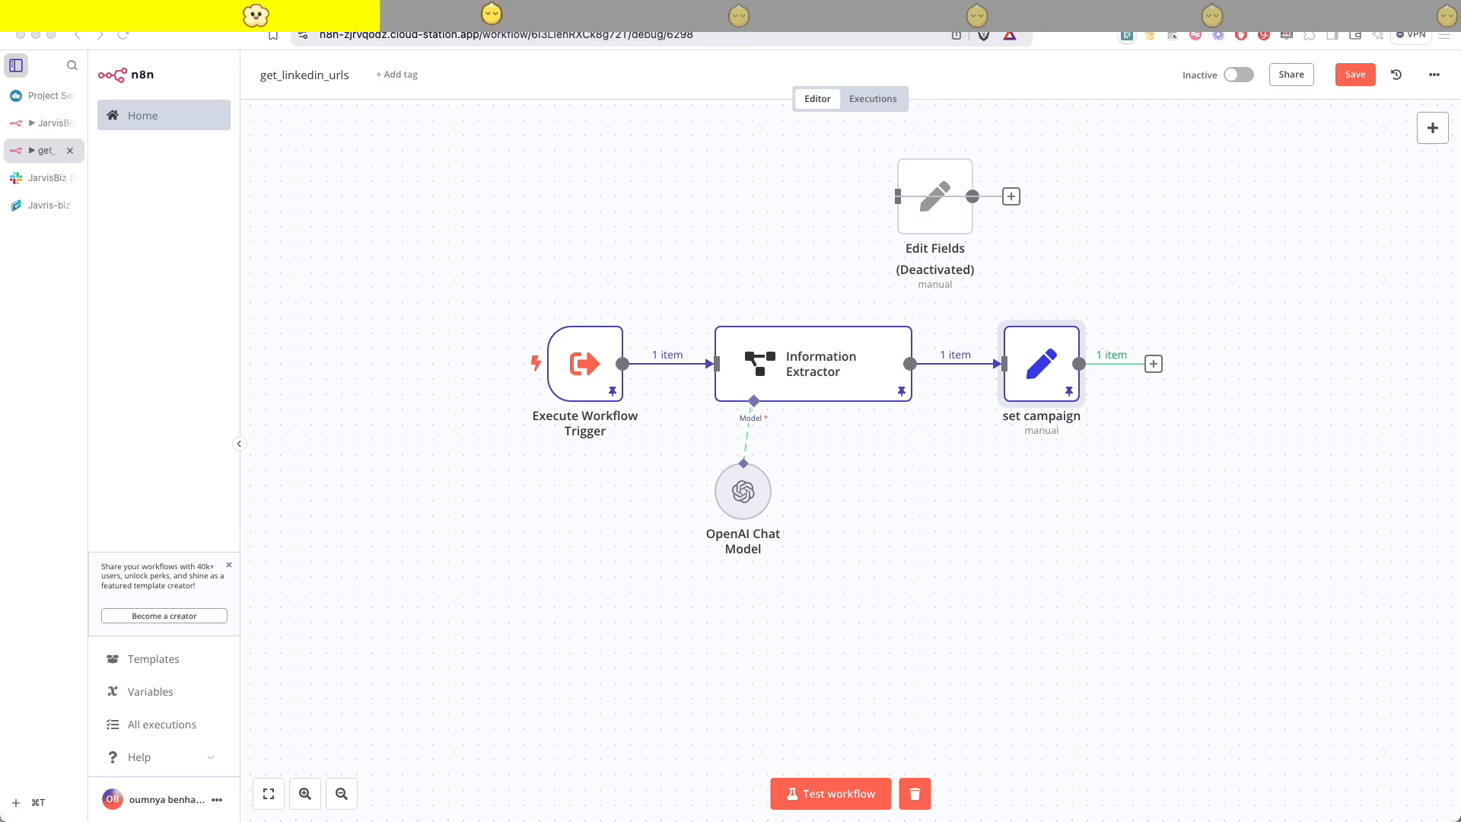
- Search Google in a new browser tab for site:linkedin.com/in/
click(129, 276)
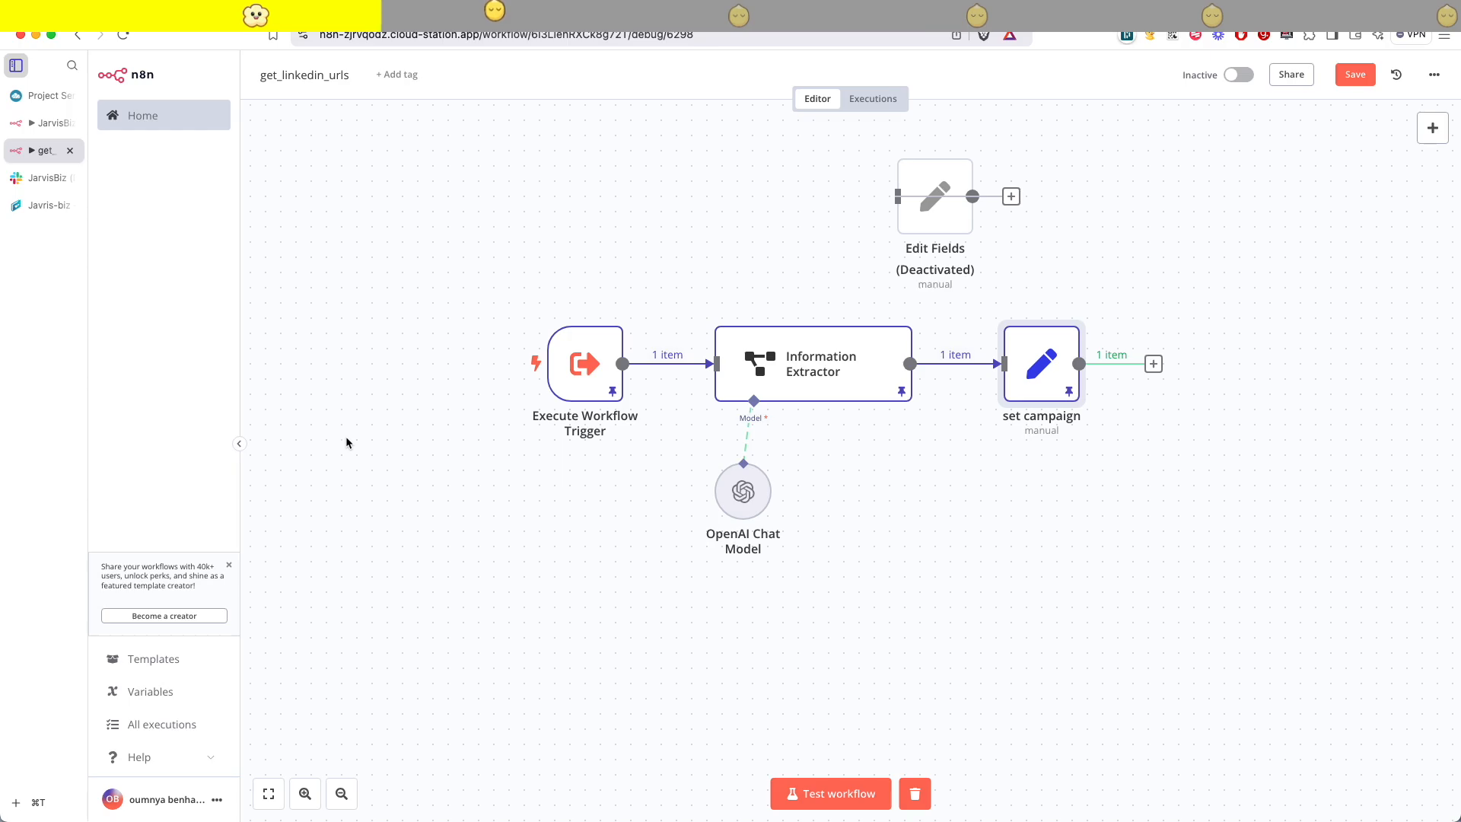
click(17, 803)
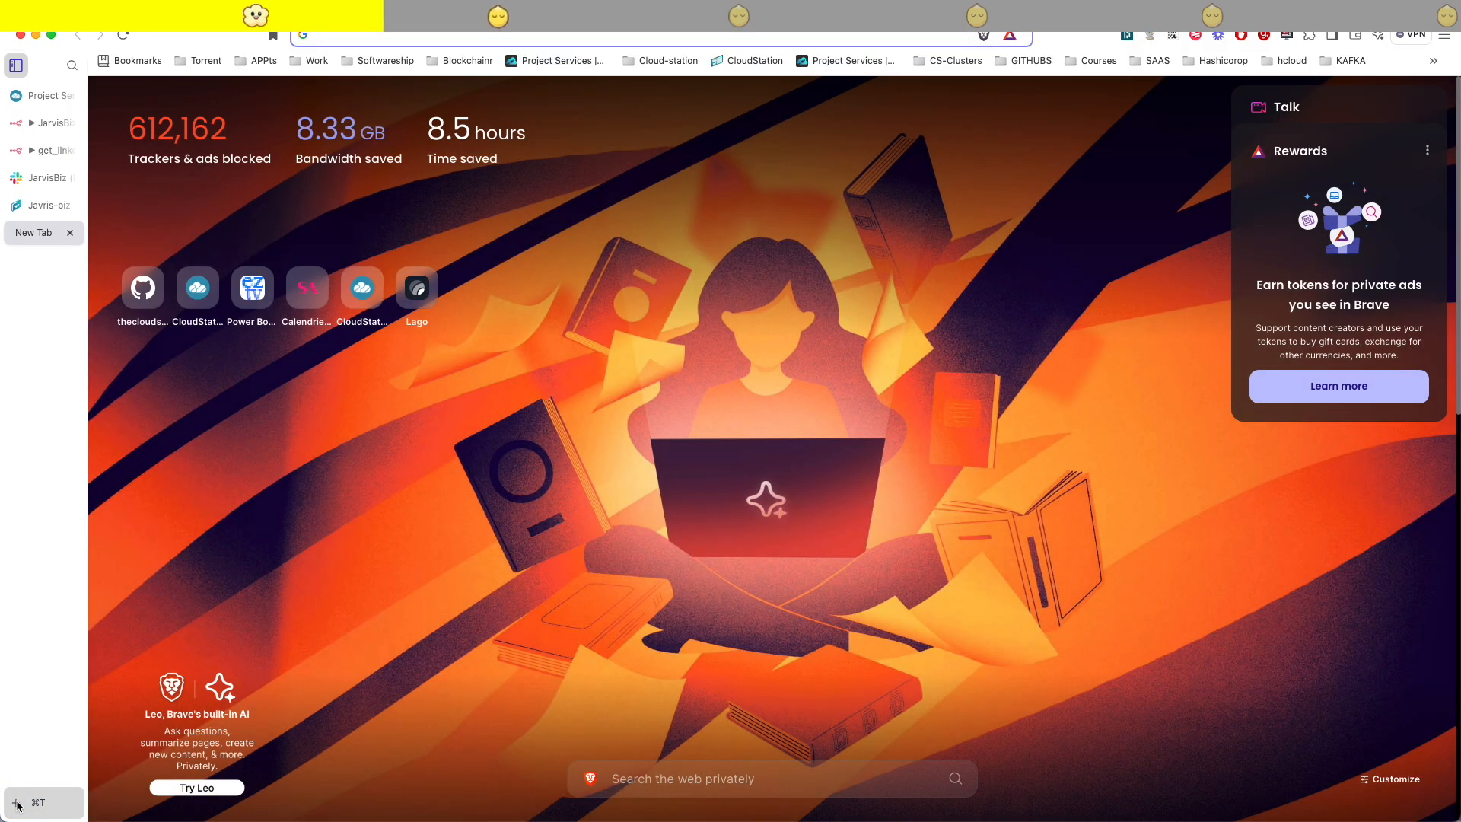
text(site:linkeind)
key(BackSpace)
key(BackSpace)
key(BackSpace)
text(din.com/in)
text(/)
key(Return)
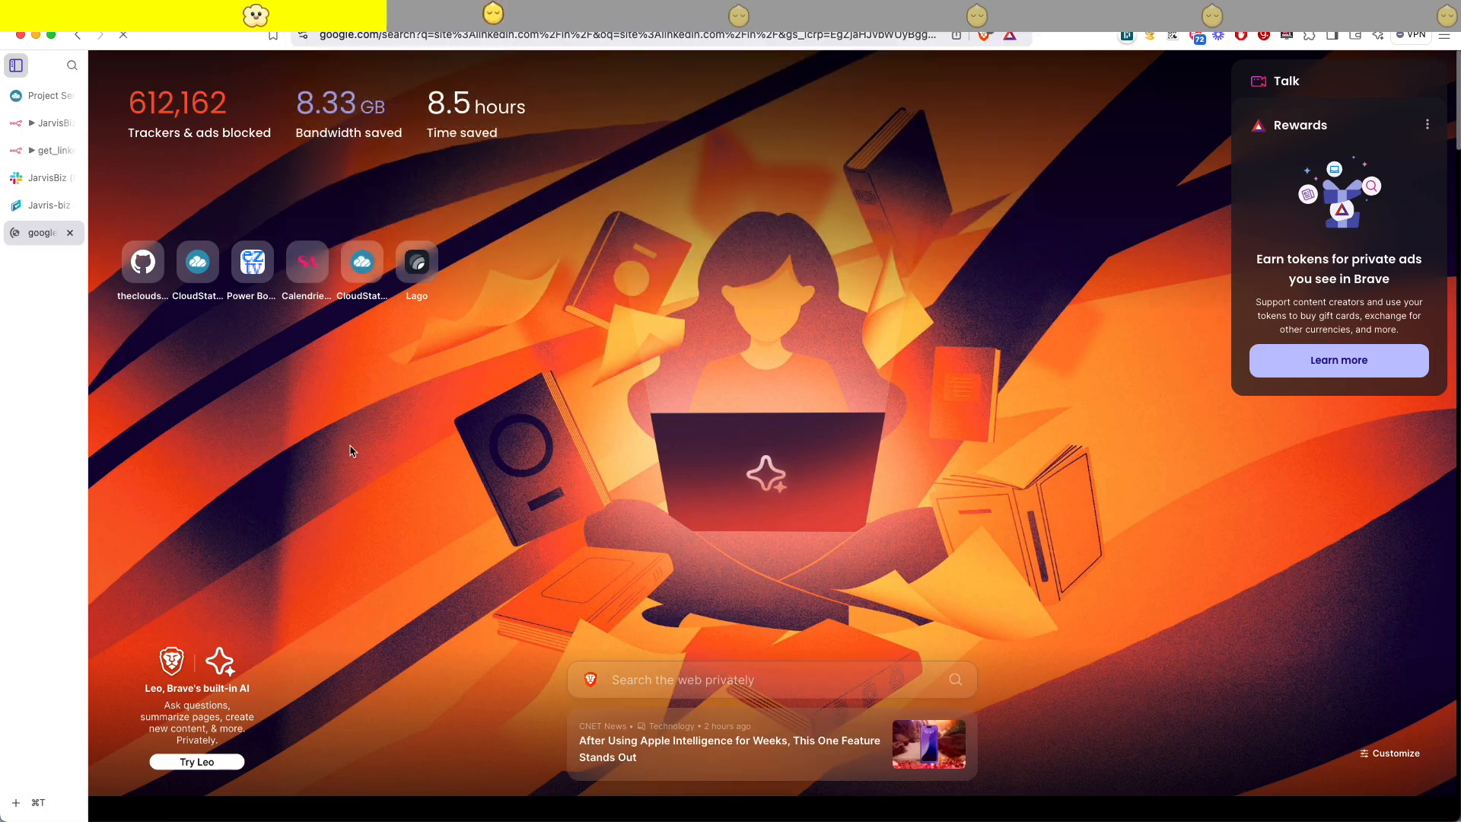
- Refine the Google search to site:linkedin.com/in/CTO and look through the returned LinkedIn profiles
scroll(364, 532, down, 15)
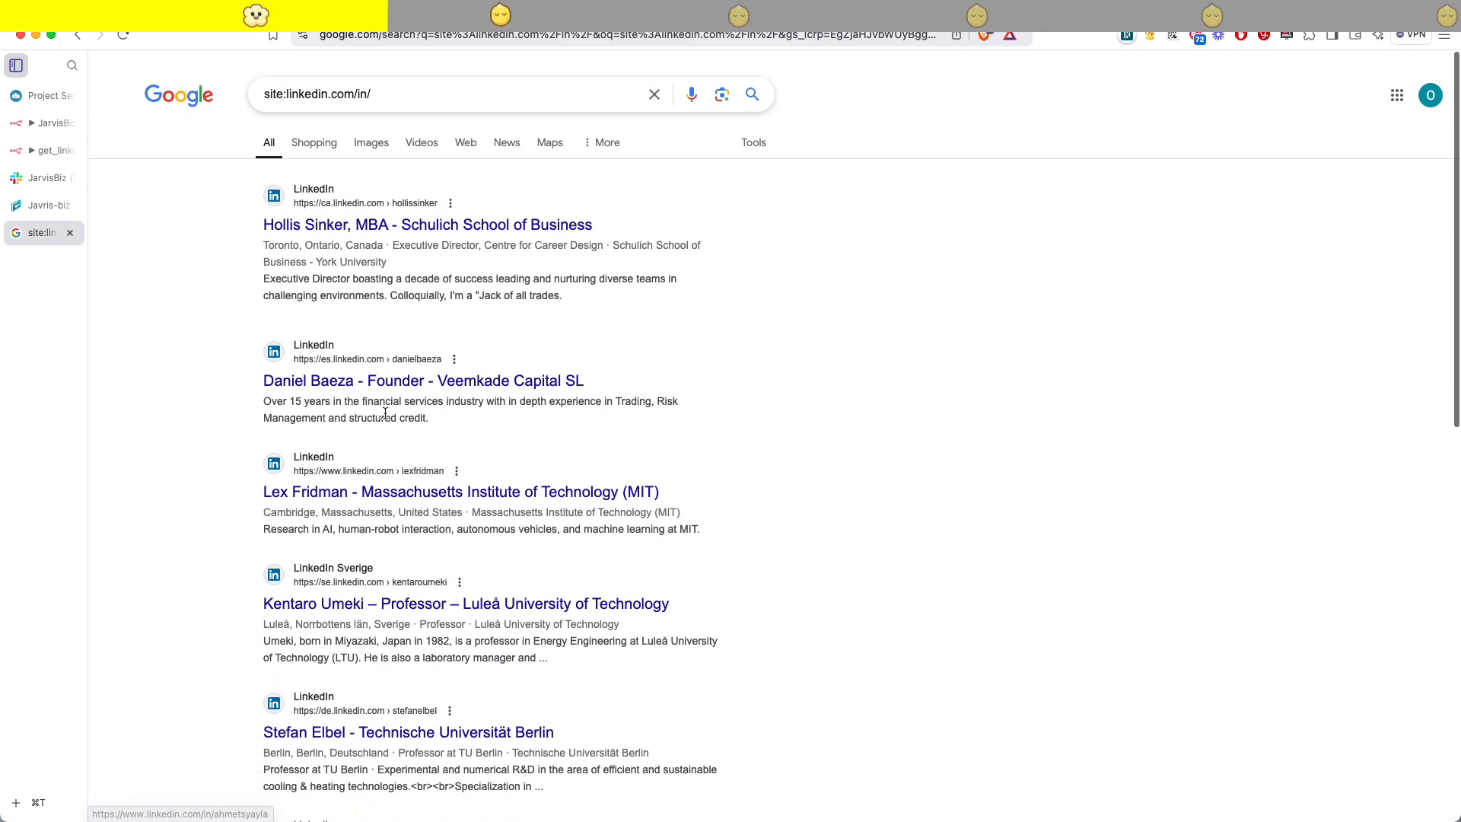
click(411, 84)
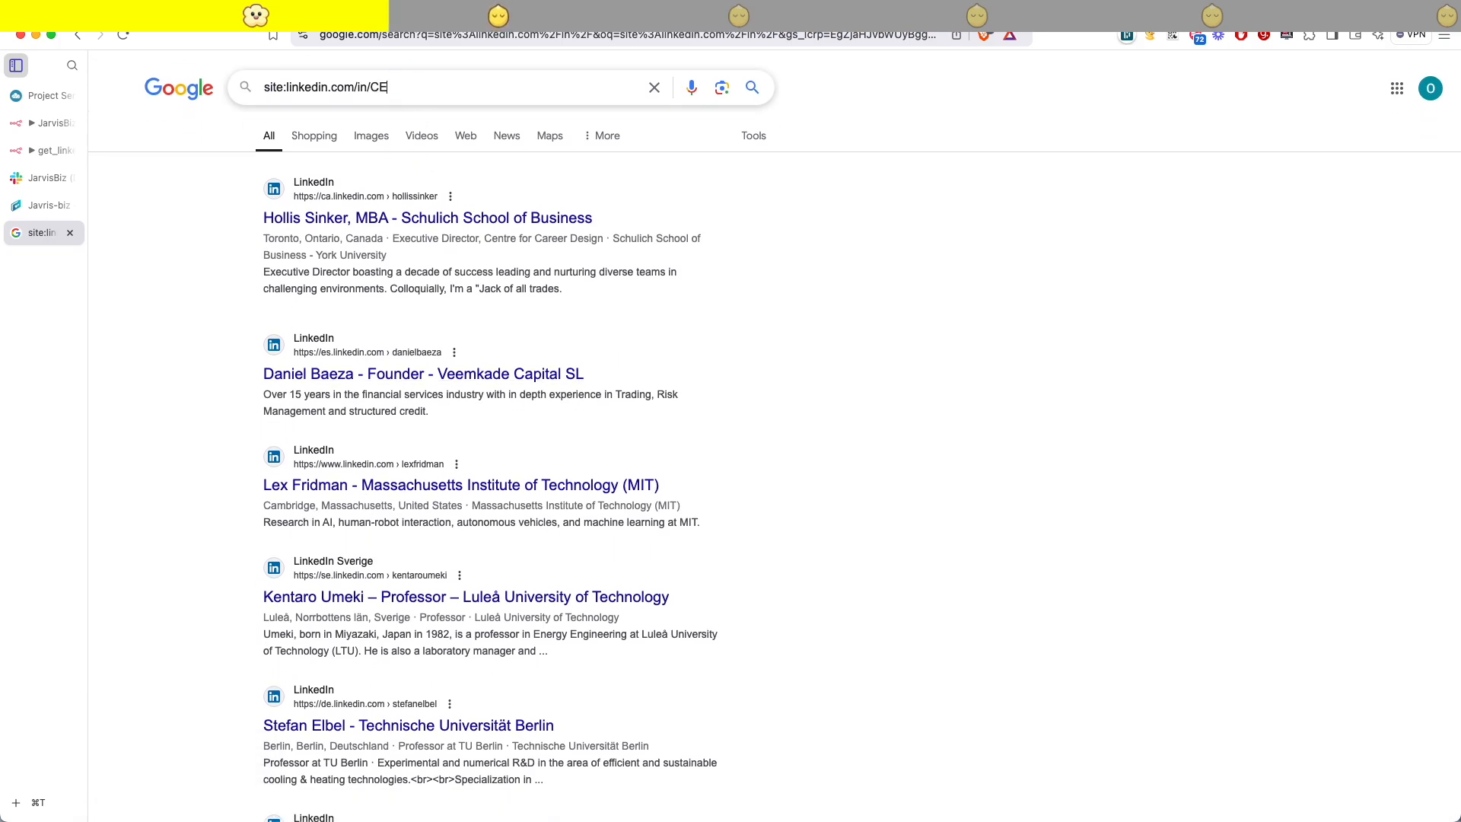
text(CTO)
key(Return)
scroll(440, 594, down, 15)
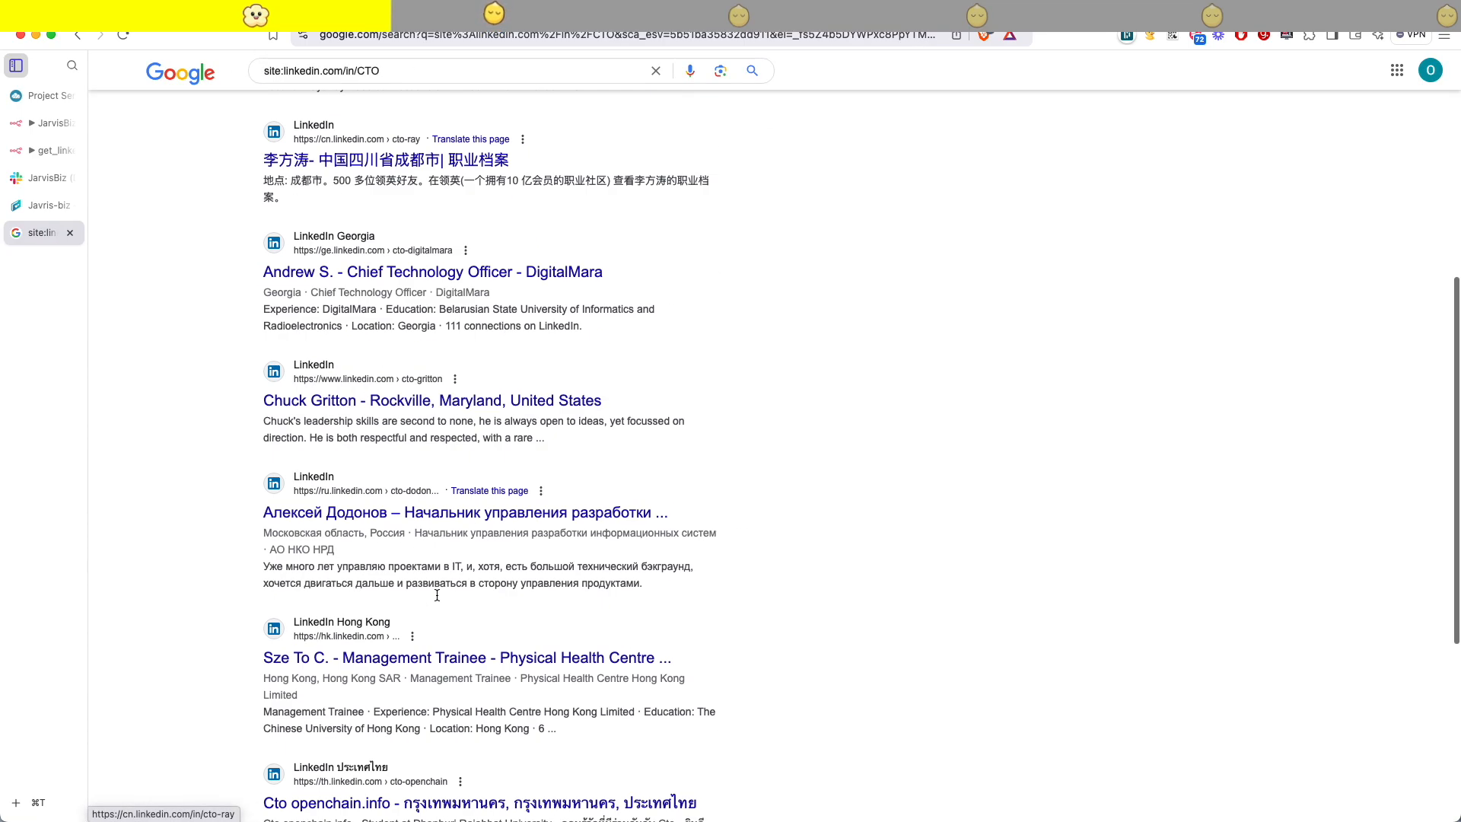
scroll(440, 593, up, 15)
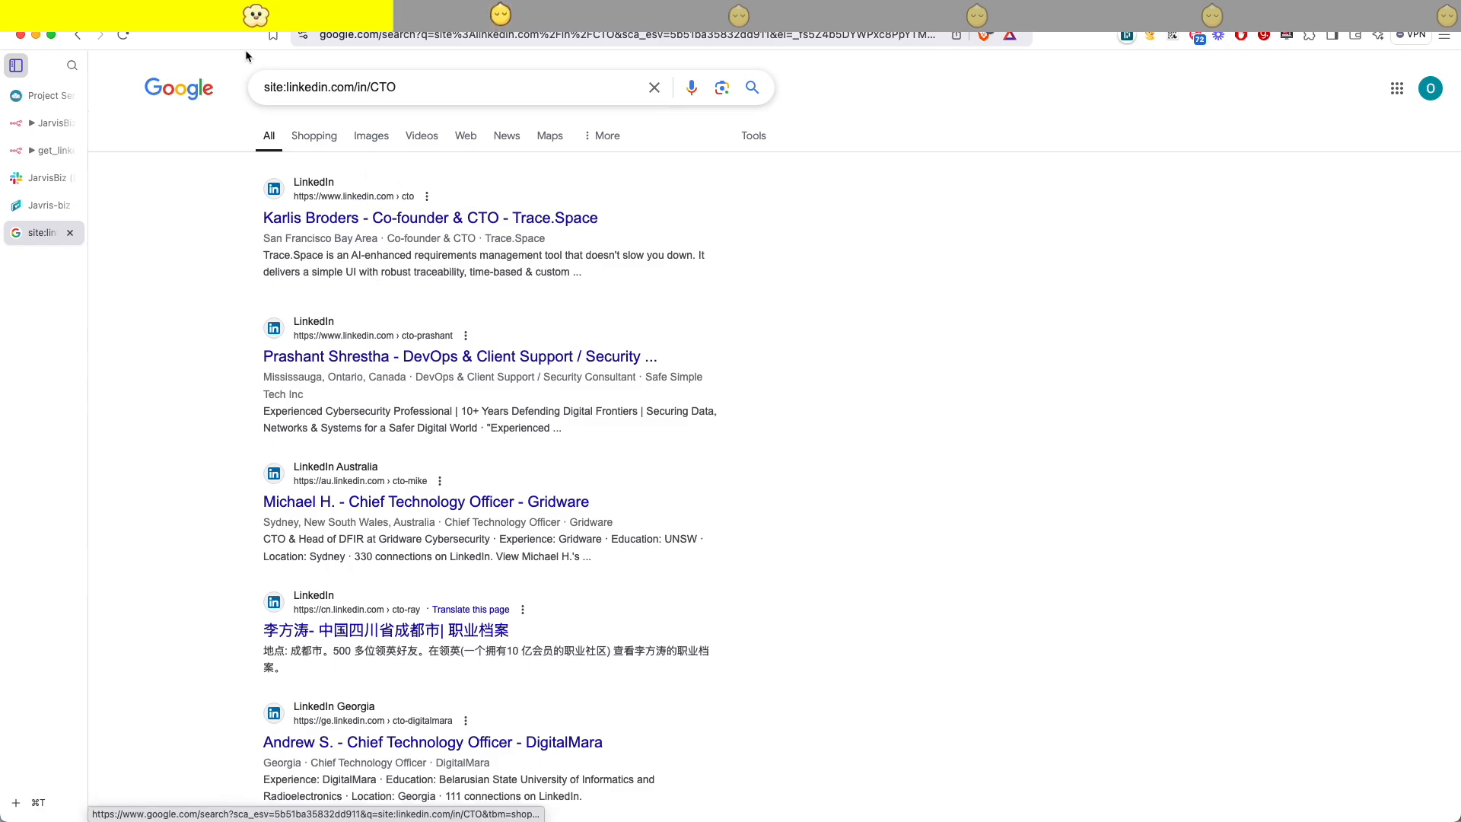
drag(437, 88, 248, 88)
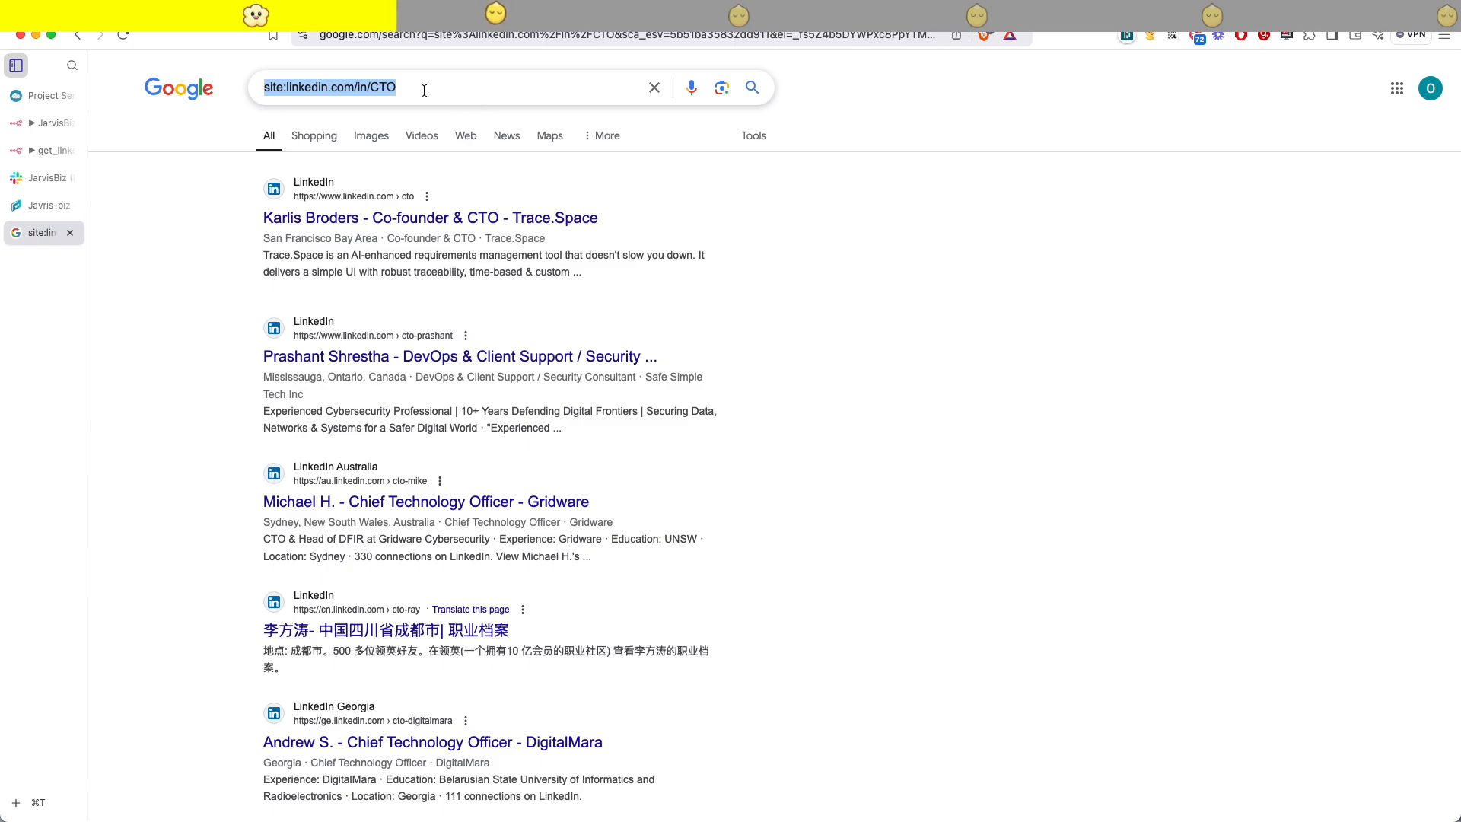
- Check the Information Extractor's output fields in the n8n workflow, then return to the Google query for comparison
click(46, 149)
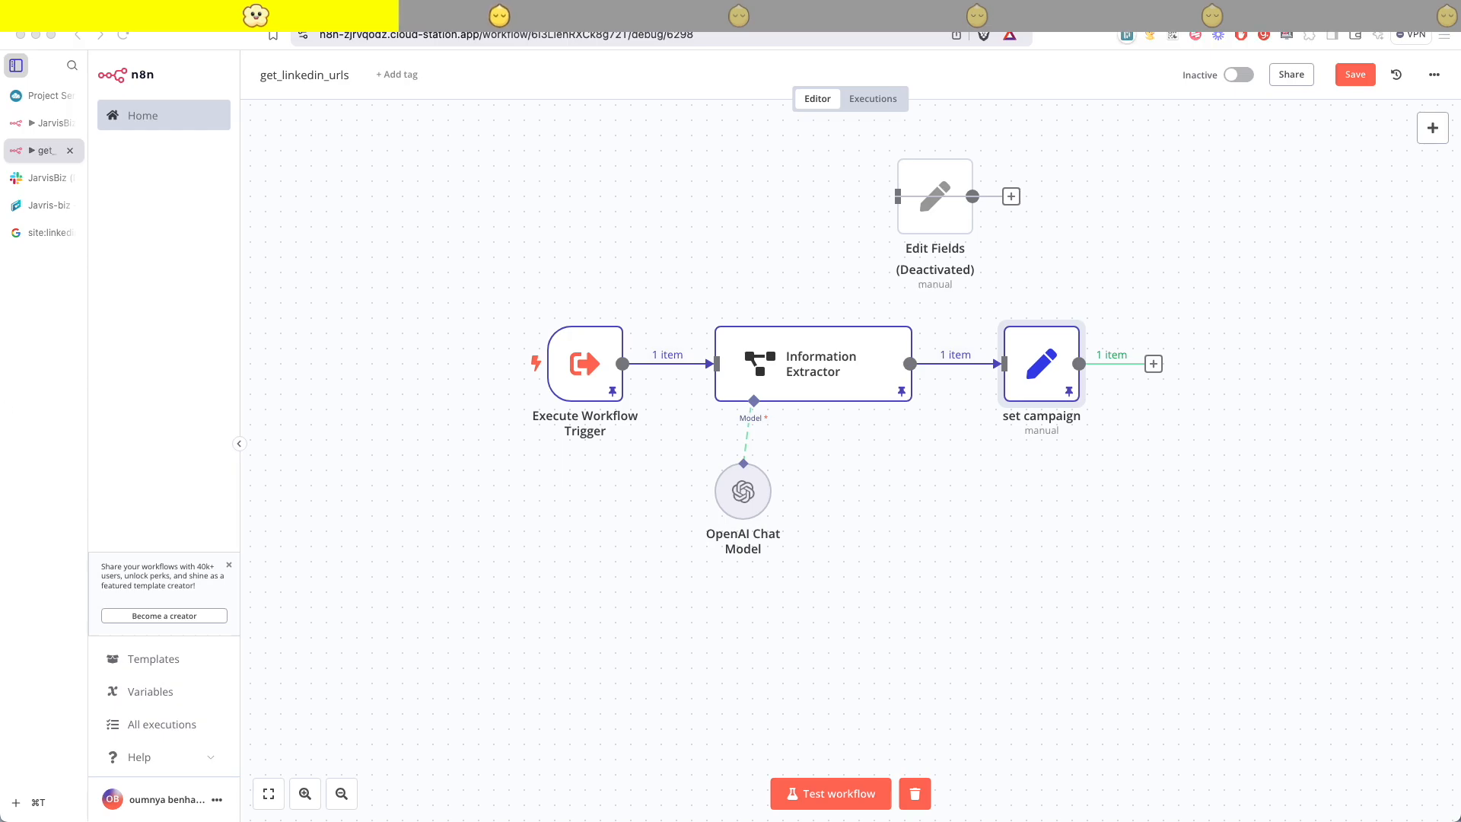
double_click(661, 354)
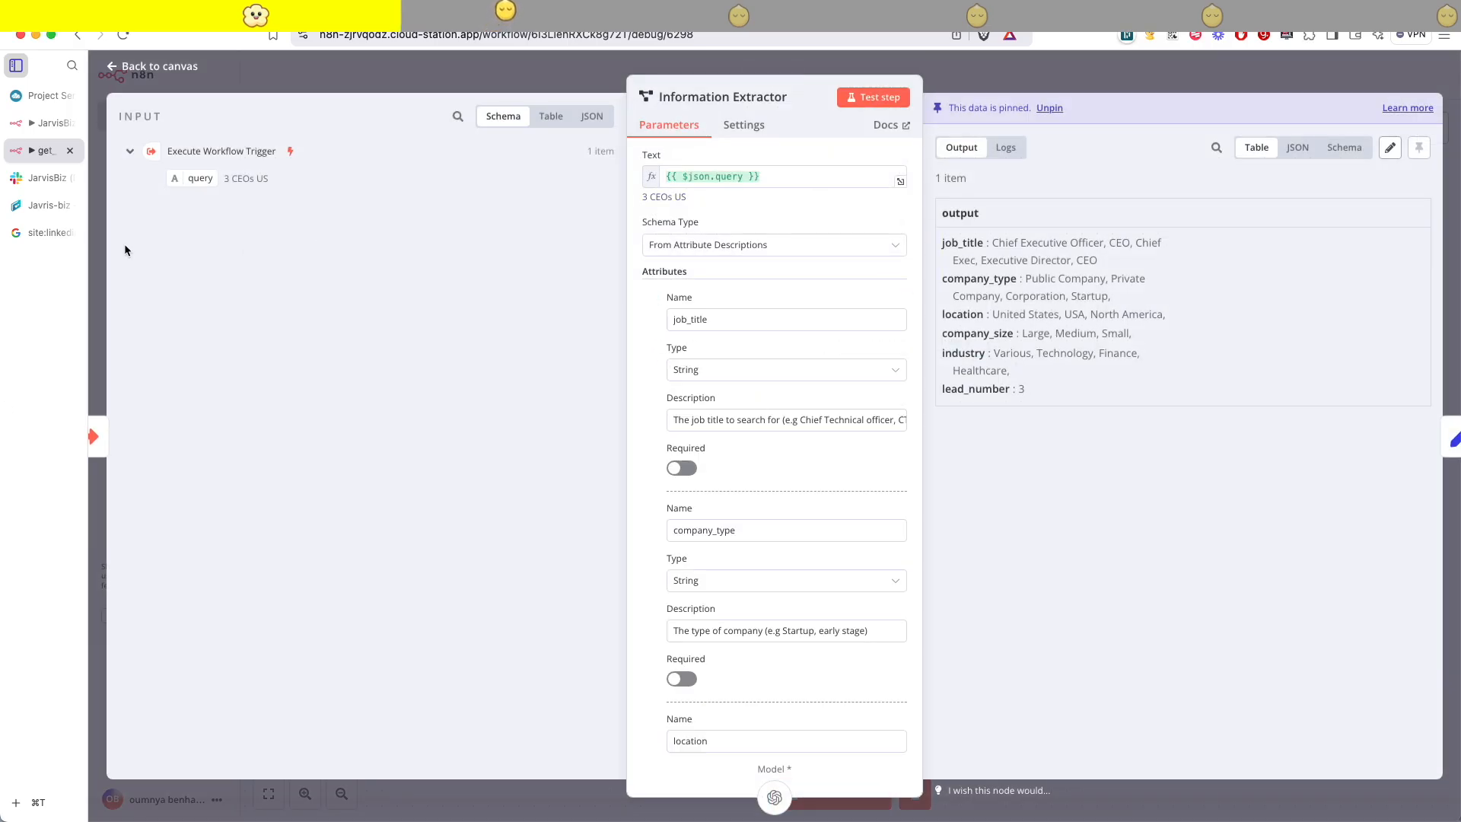
click(46, 232)
click(331, 87)
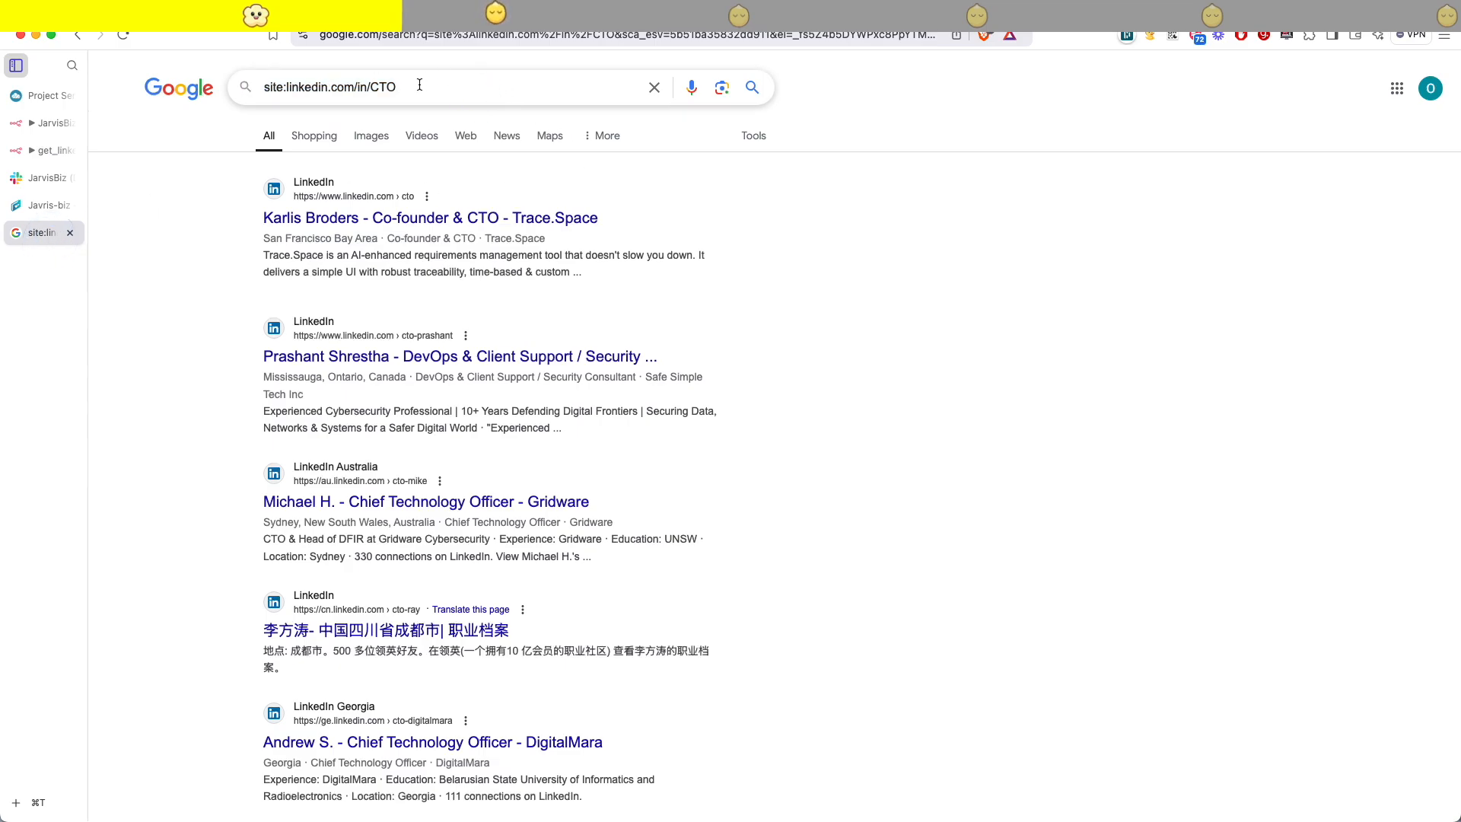
- Return to the get_linkedin_urls workflow in n8n and add a Code node after set campaign
click(46, 157)
click(1024, 84)
click(997, 350)
text(code)
click(1246, 207)
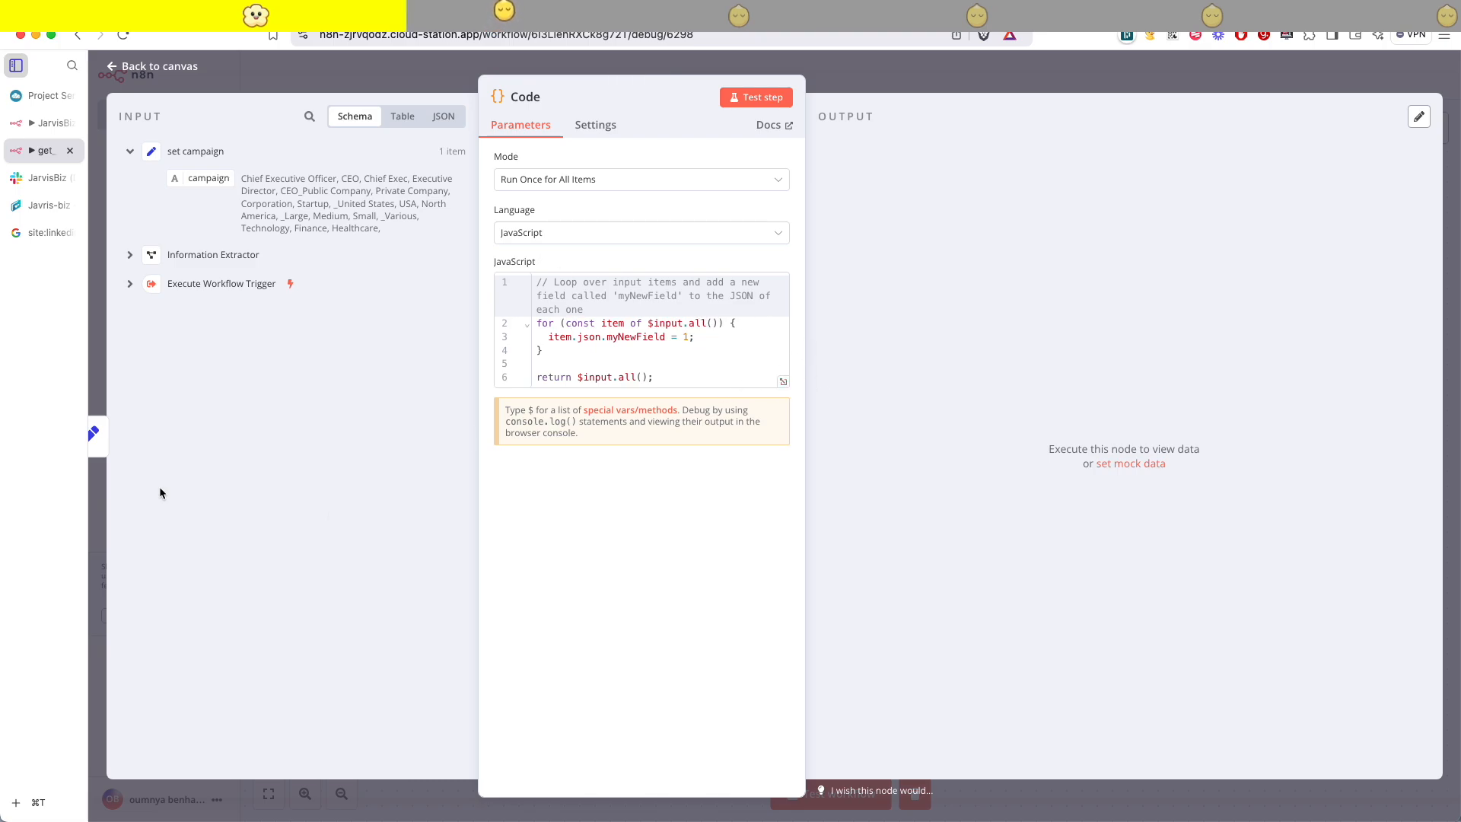
- Replace the Code node's default JavaScript with the copied script that builds LinkedIn search requests from the Information Extractor values
click(783, 382)
click(609, 224)
key(super+a)
key(BackSpace)
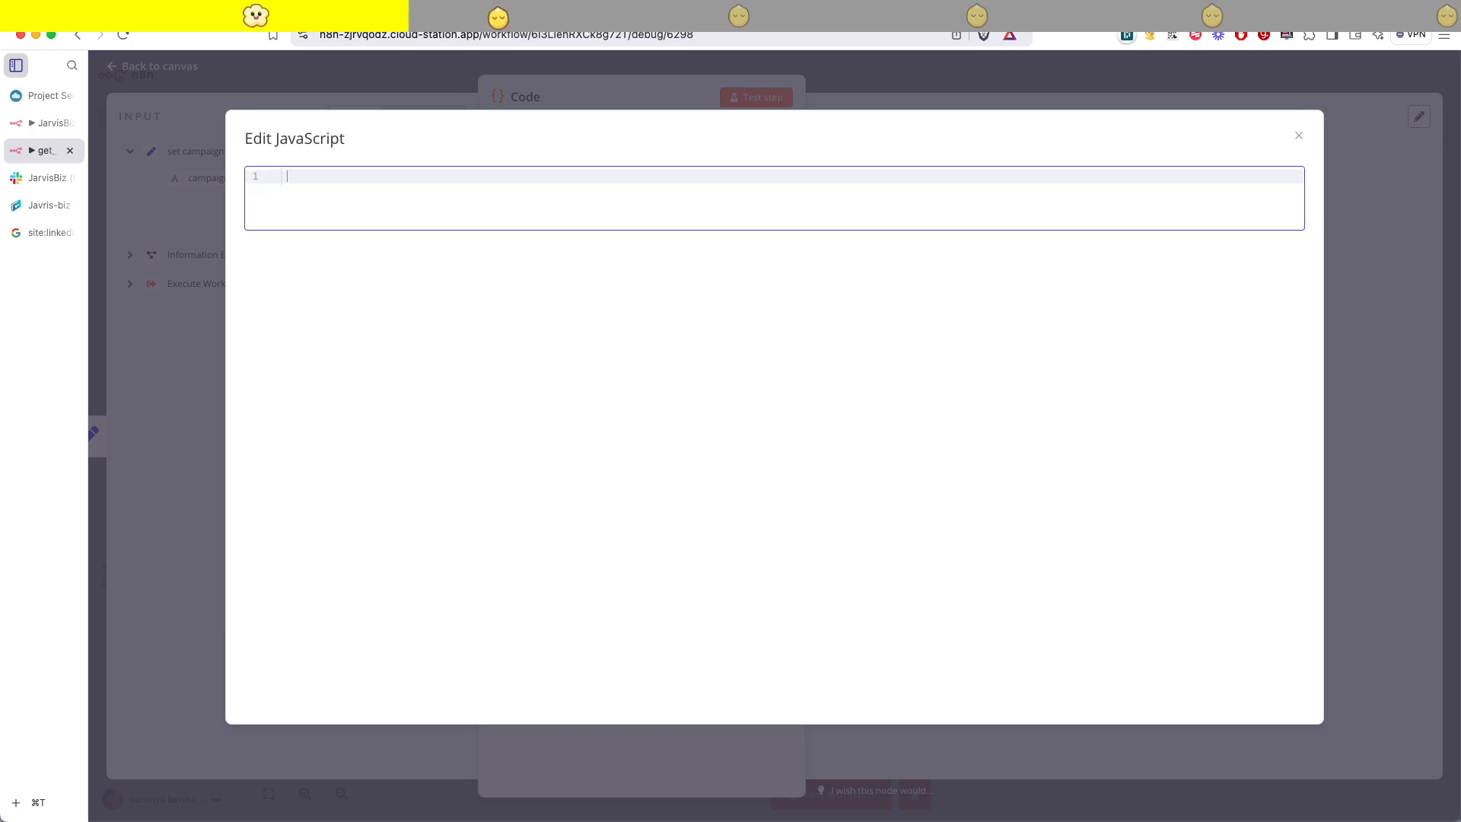
key(super+v)
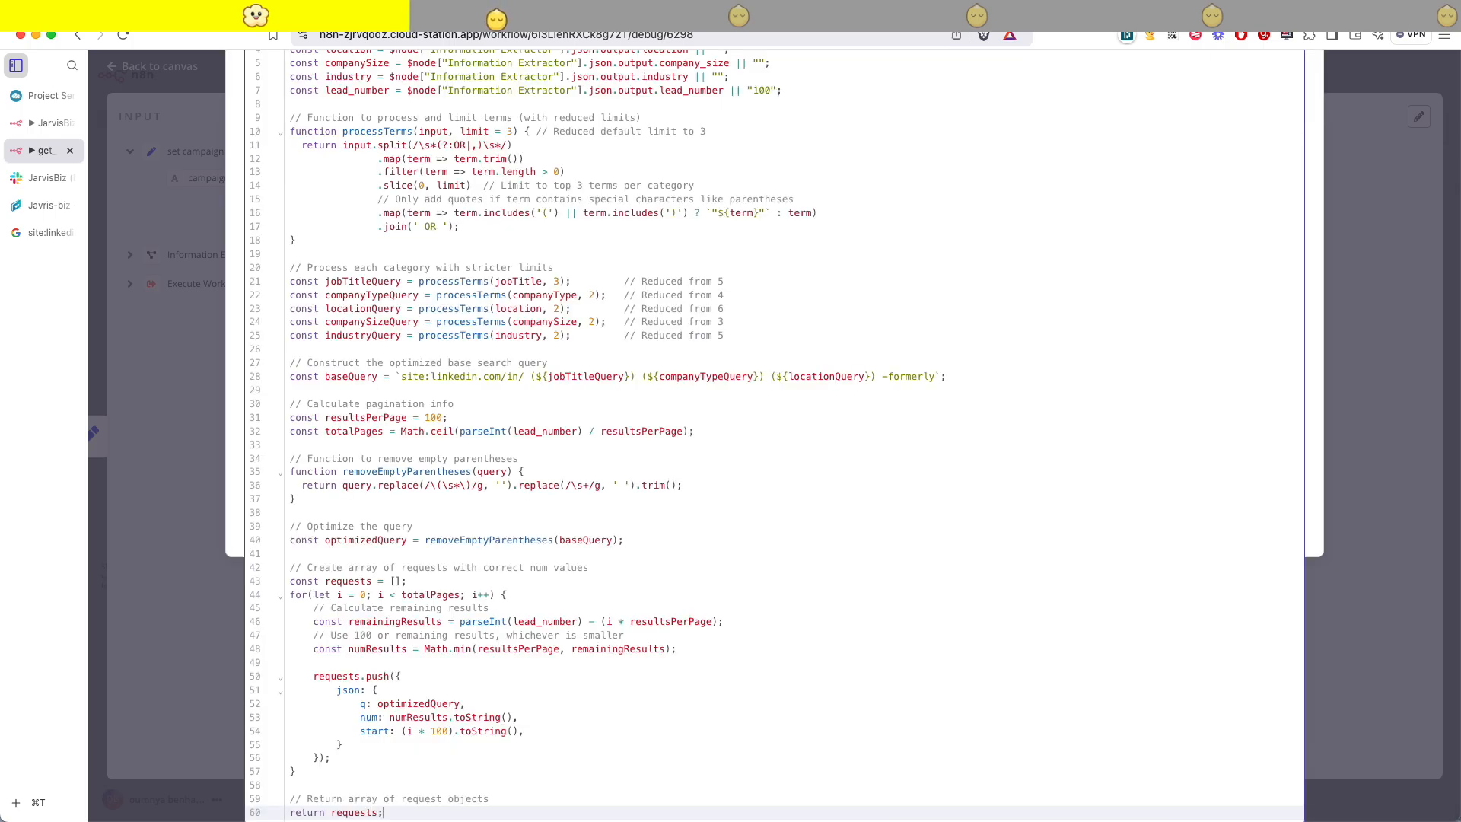
- Examine the script's value extraction, term limits, base query construction, pagination and removal of empty parentheses
scroll(655, 308, up, 3)
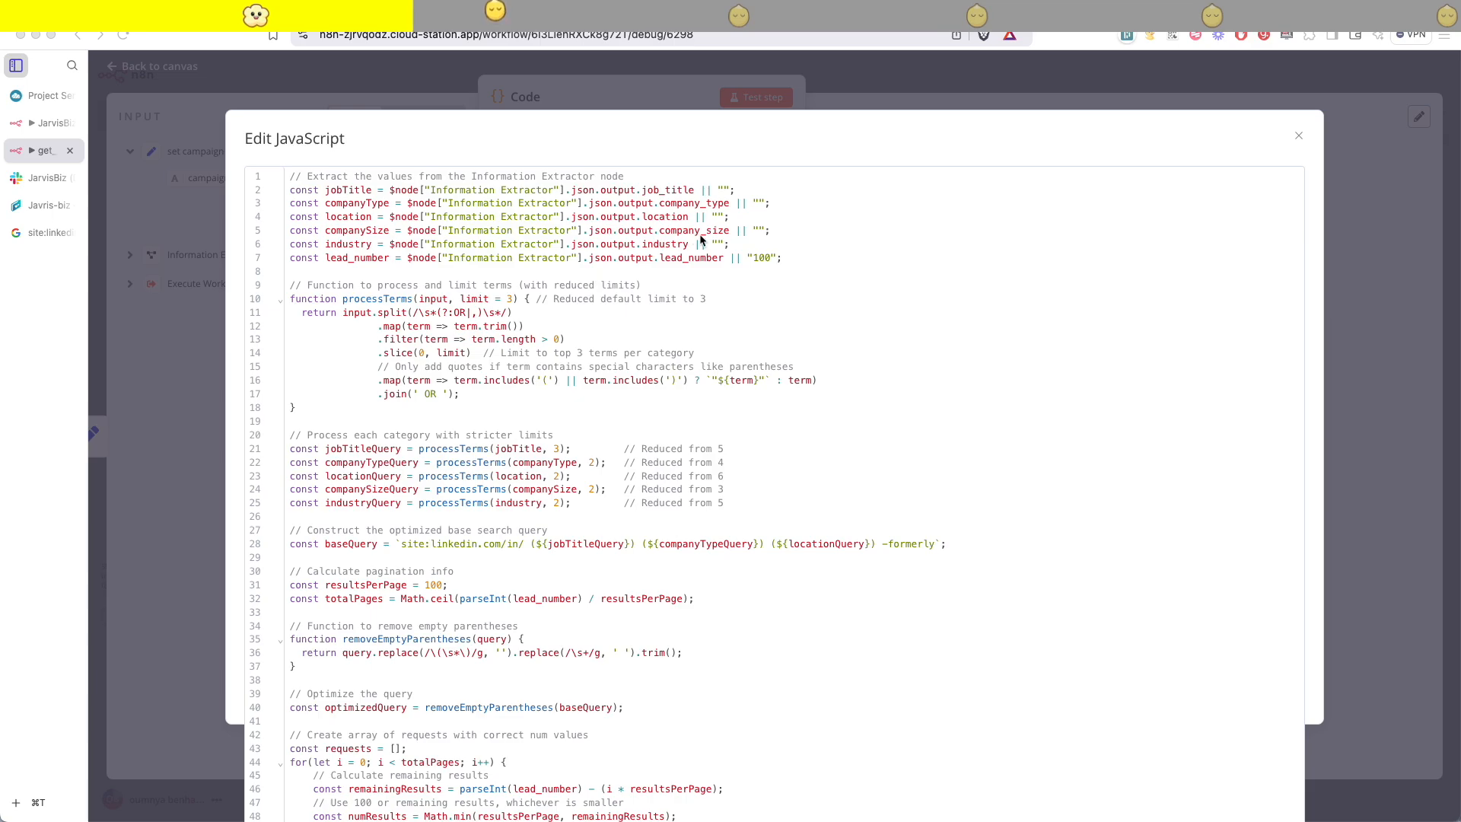
click(495, 189)
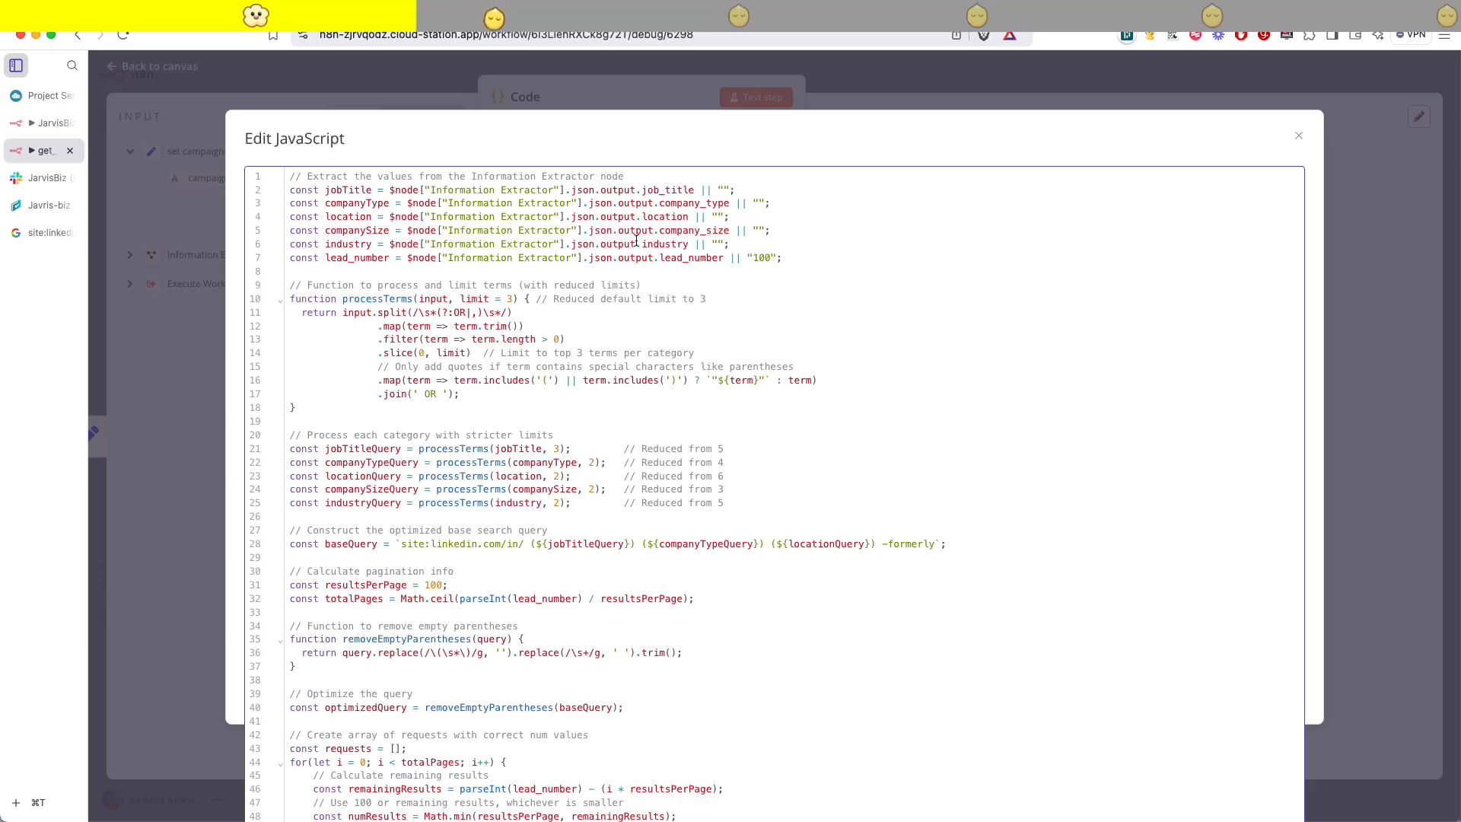
click(707, 189)
double_click(707, 189)
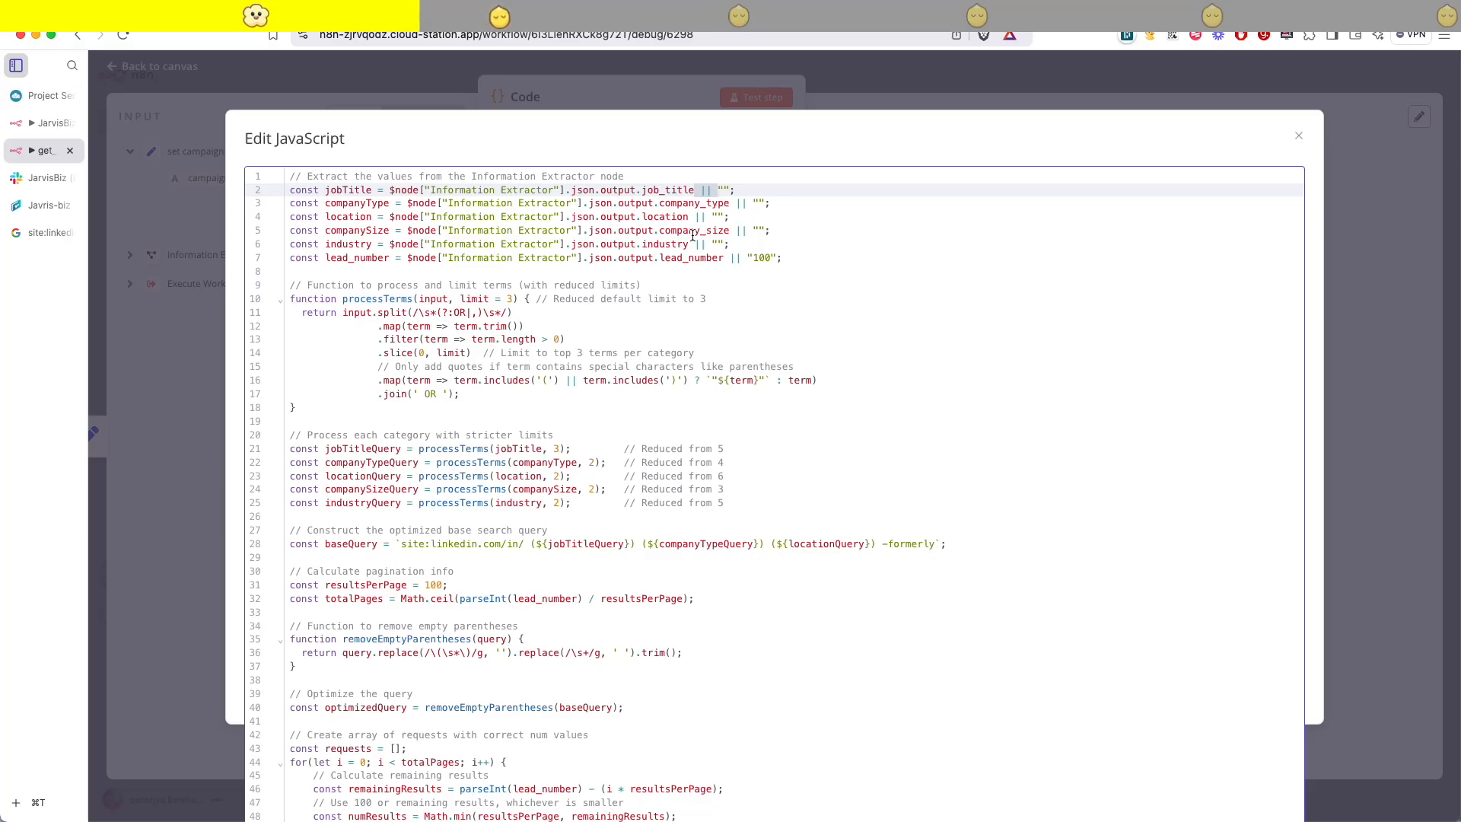
click(767, 203)
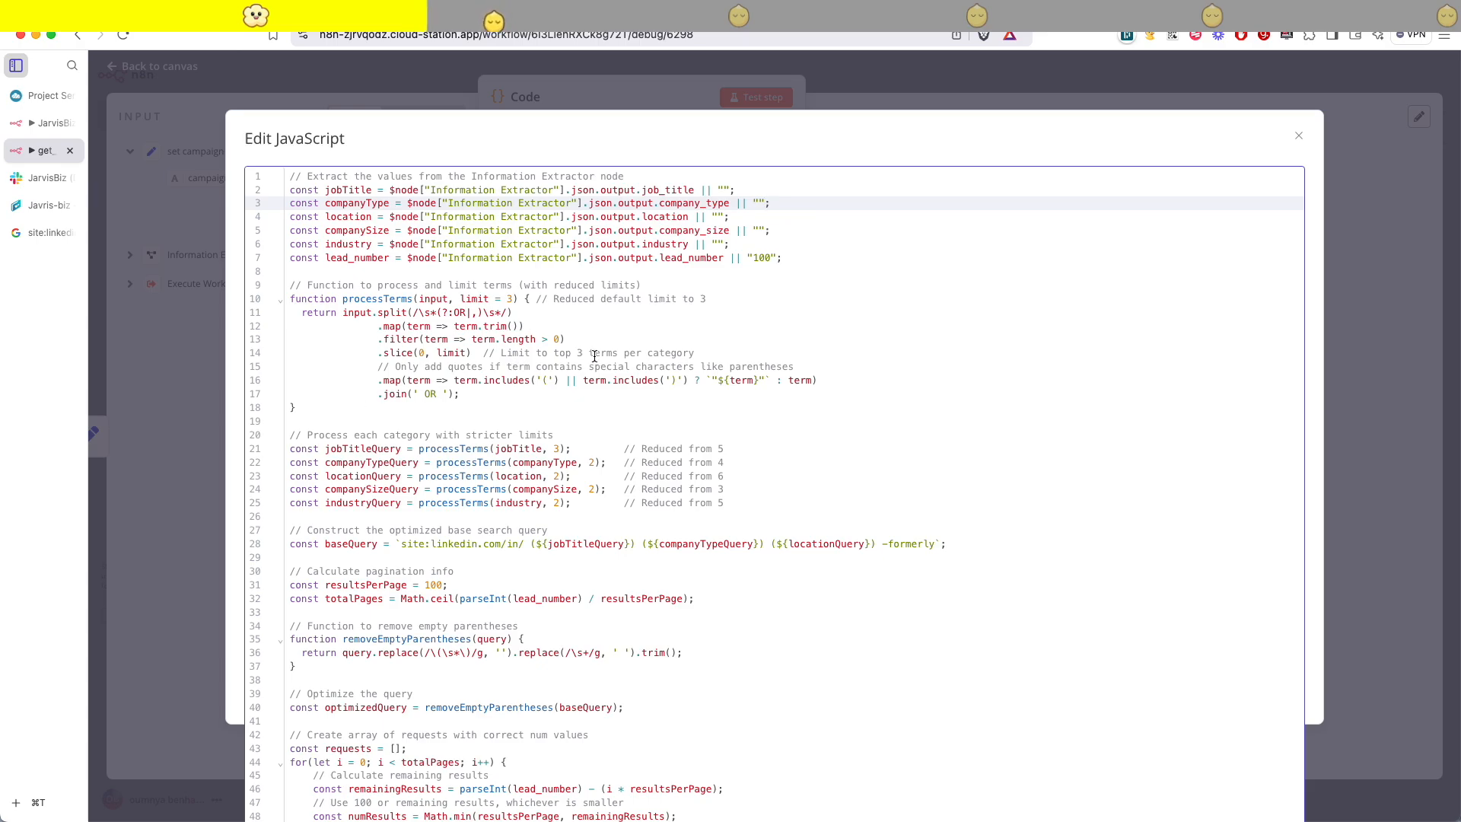
click(522, 326)
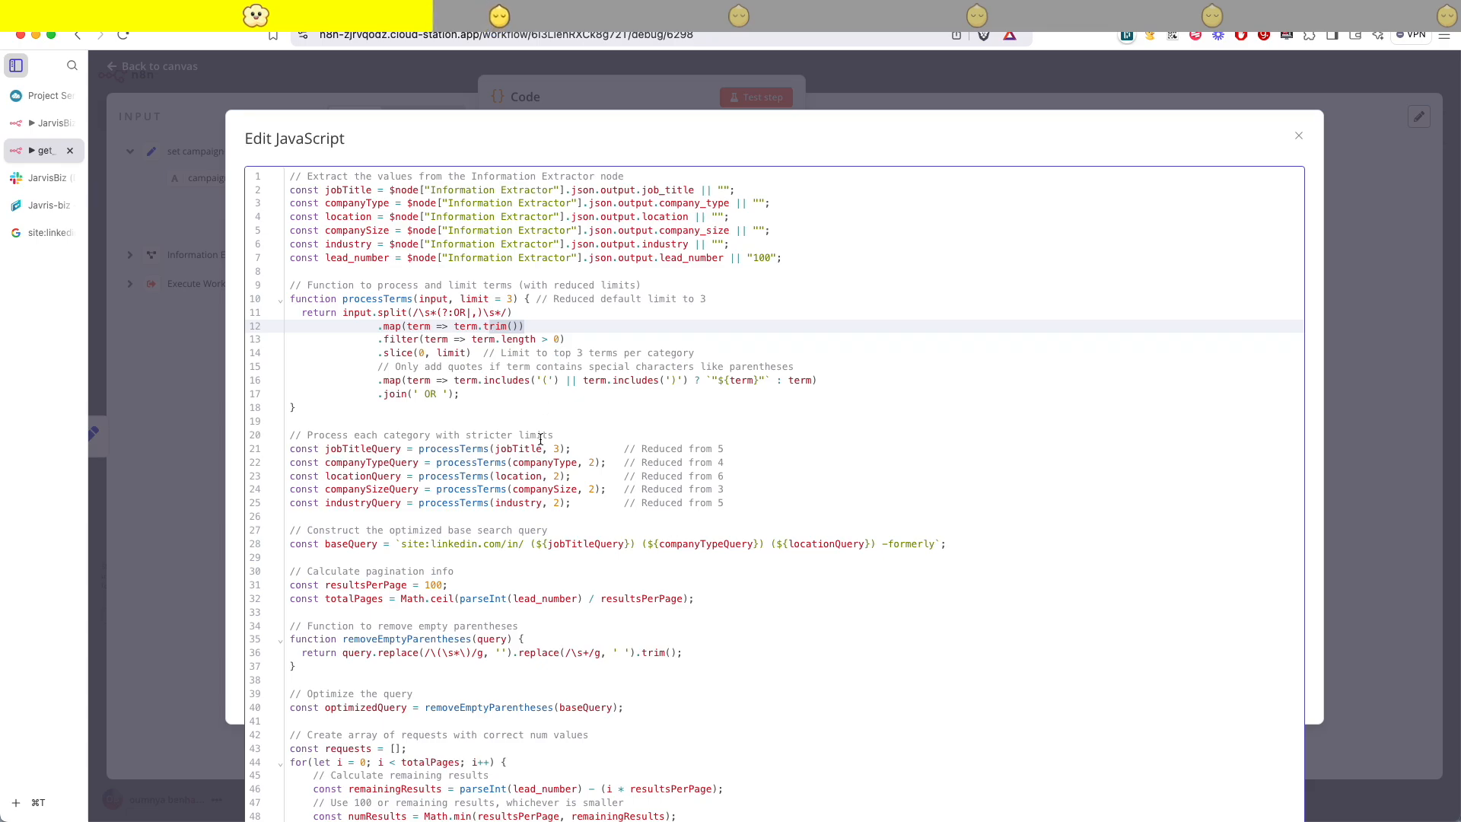
drag(482, 405, 382, 367)
click(461, 394)
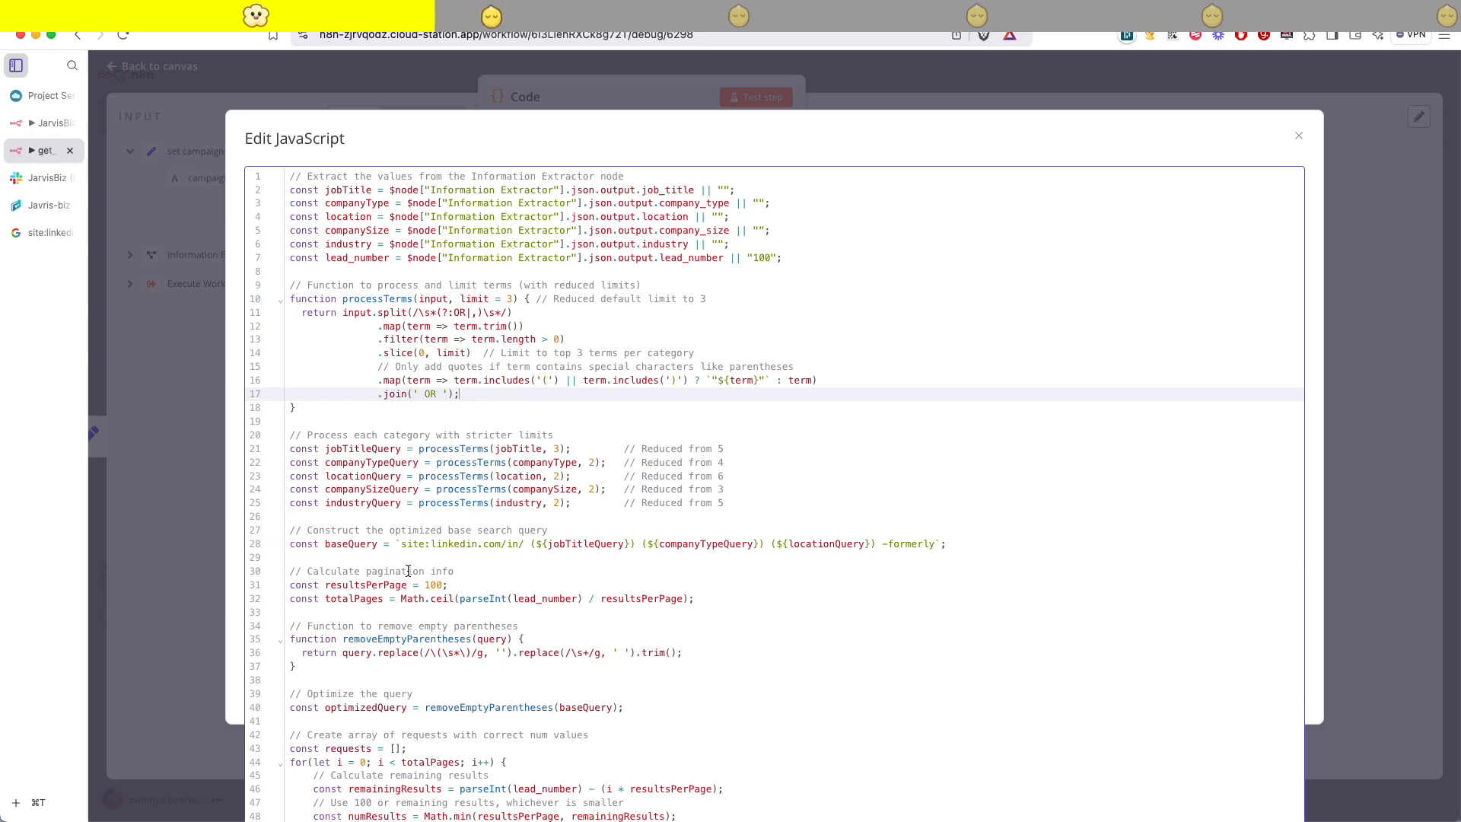
scroll(547, 525, down, 2)
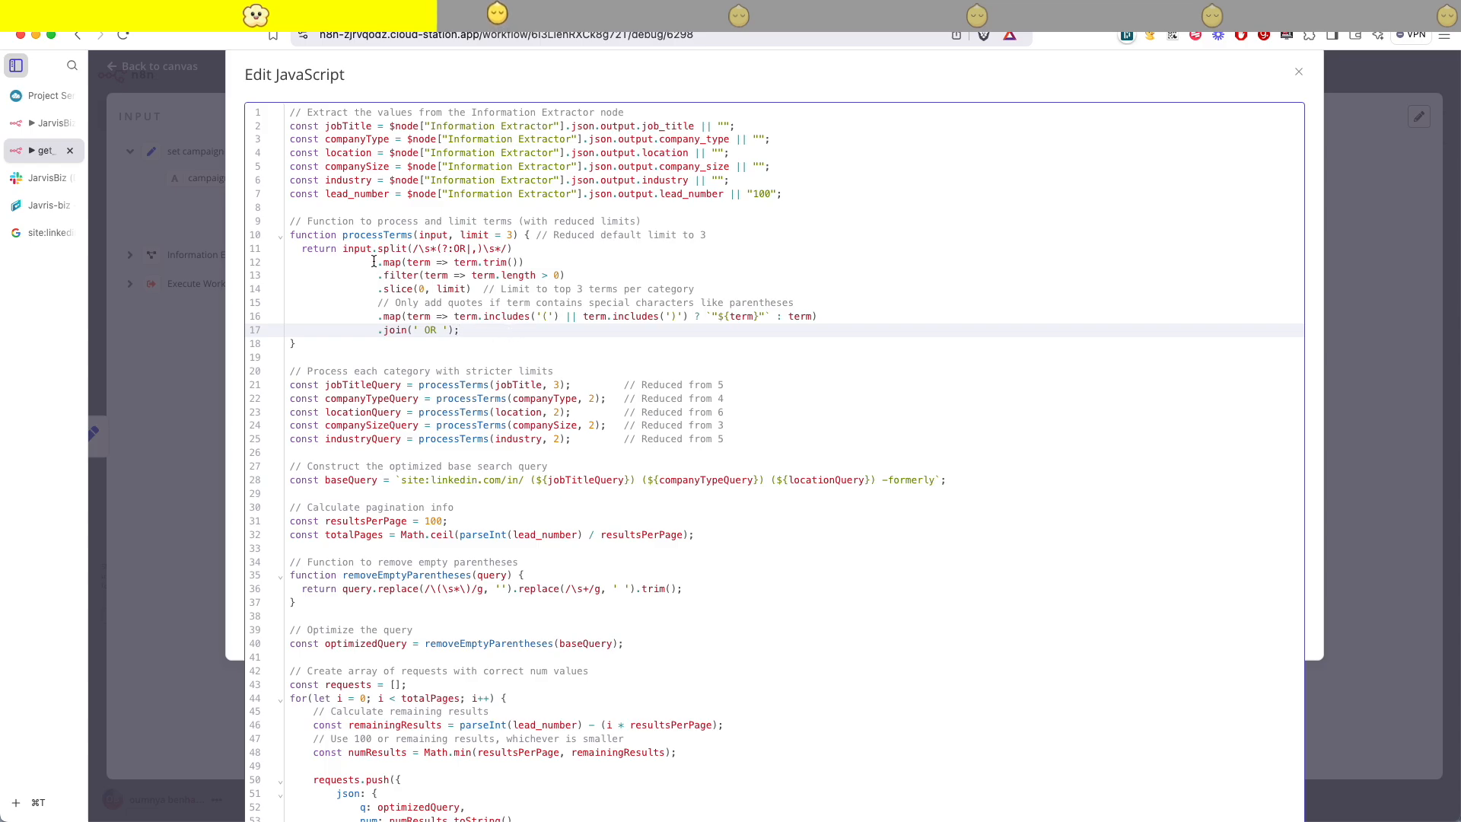
scroll(423, 454, down, 2)
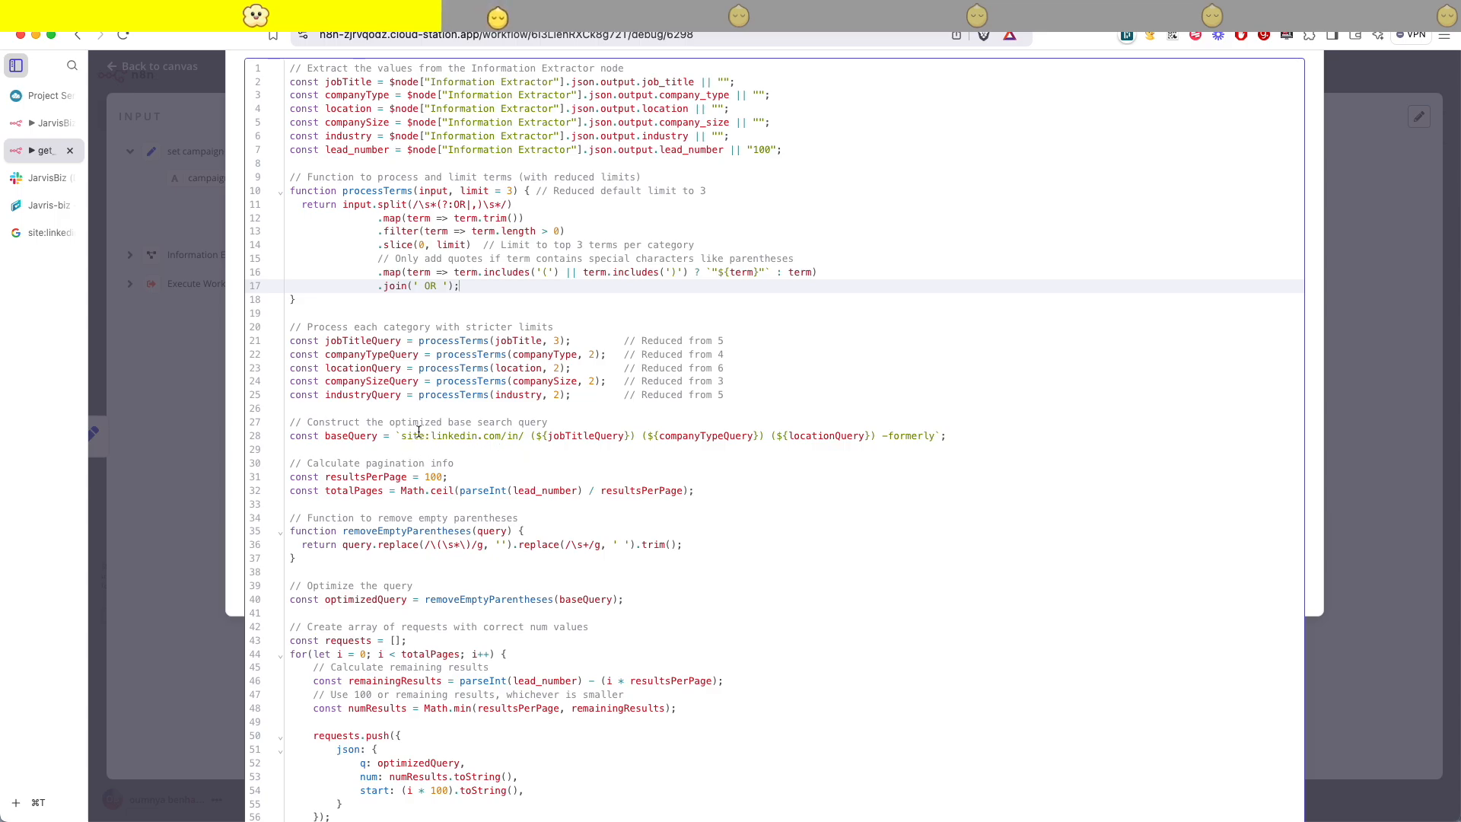
click(589, 440)
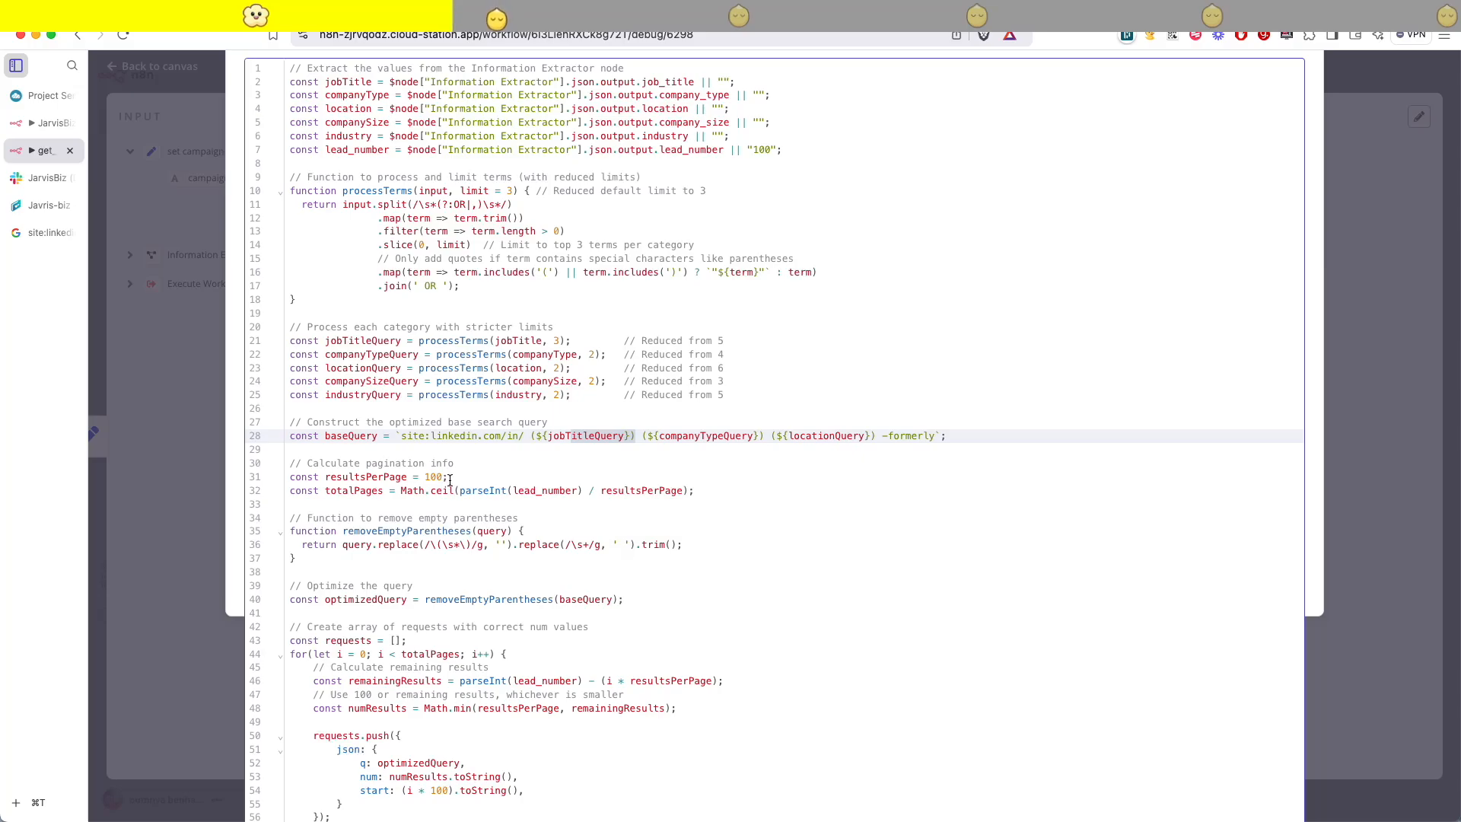
click(377, 548)
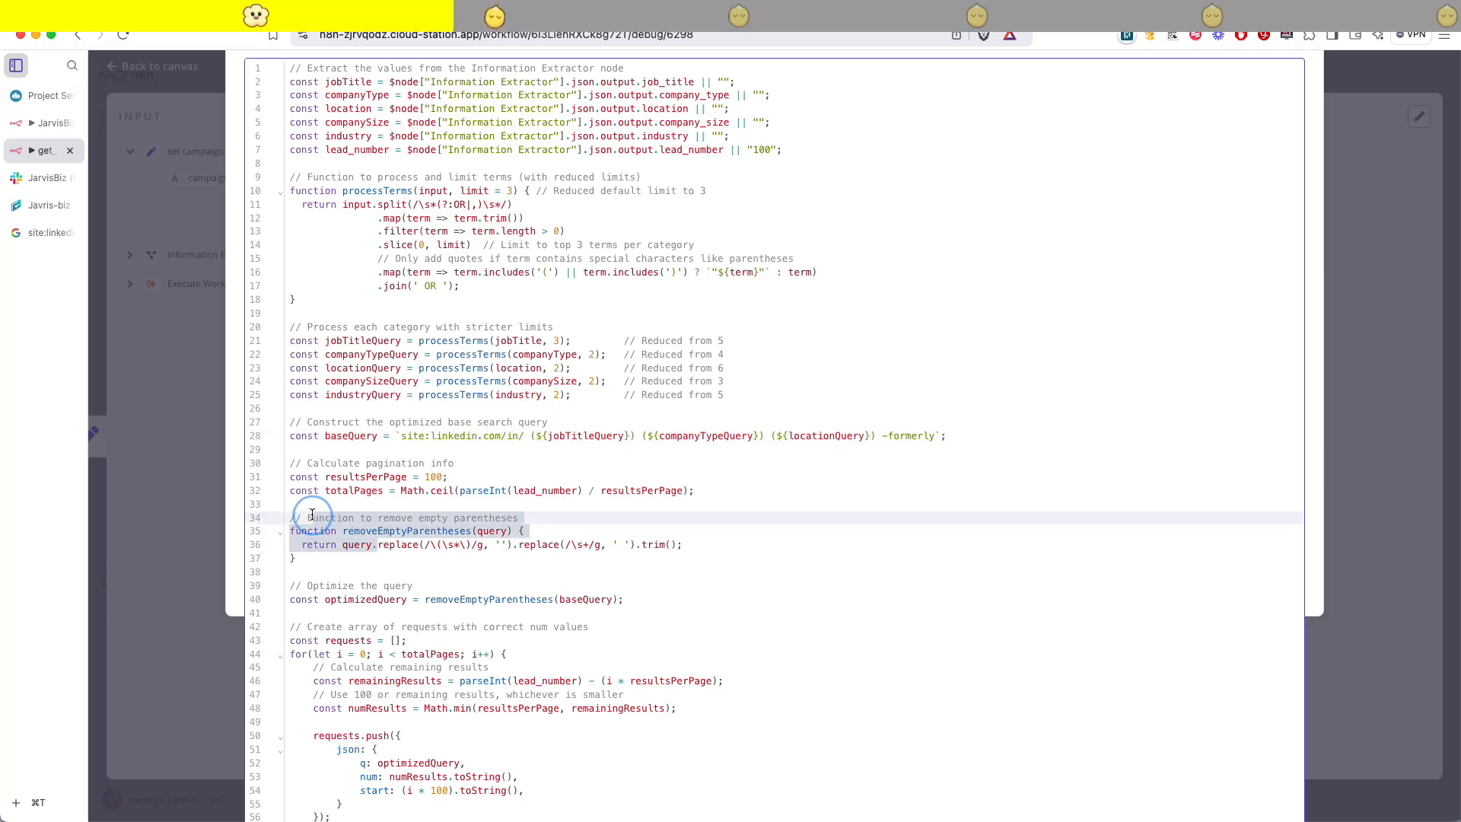
scroll(326, 520, down, 2)
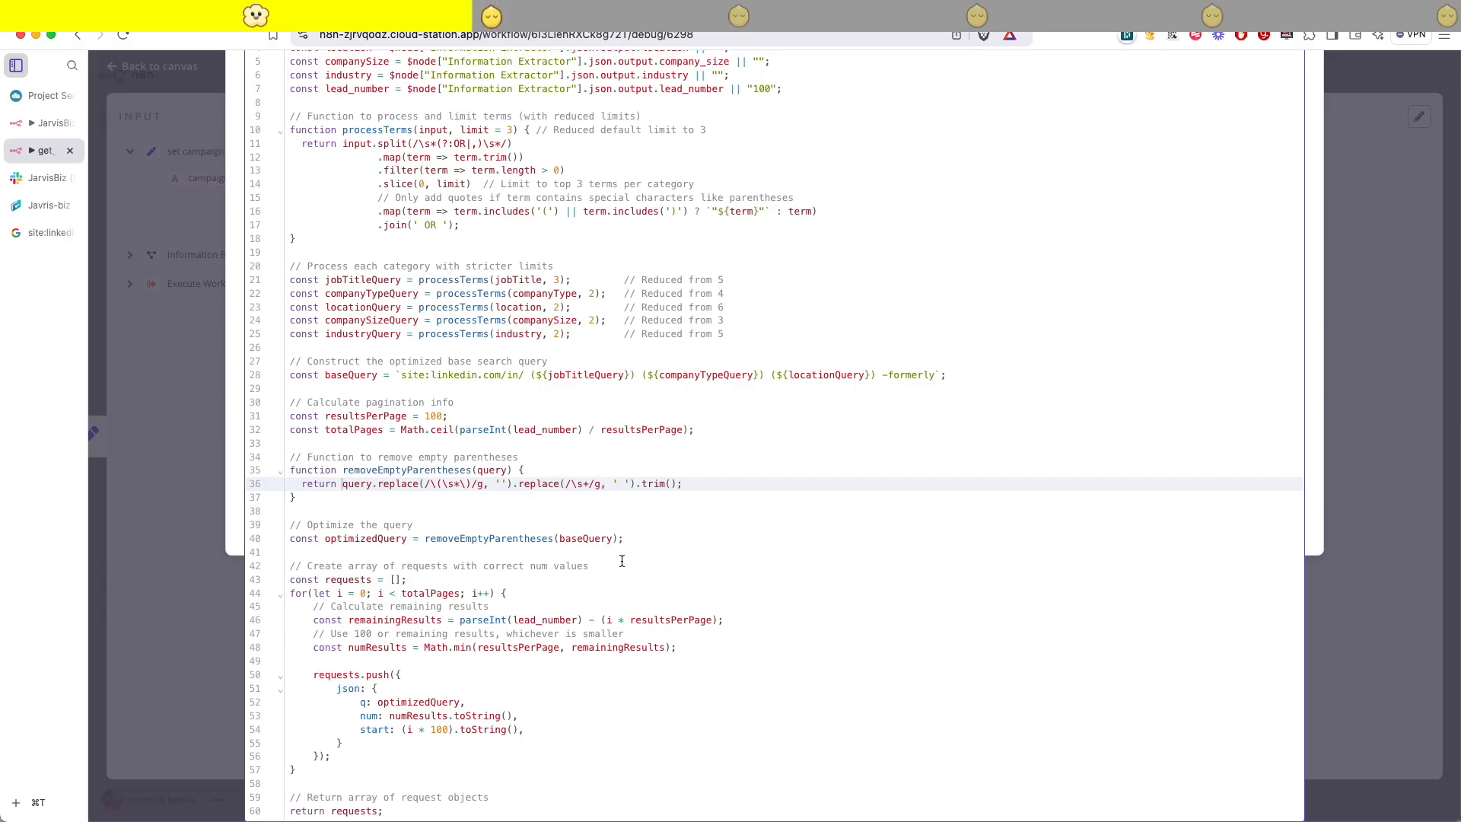
scroll(622, 560, up, 3)
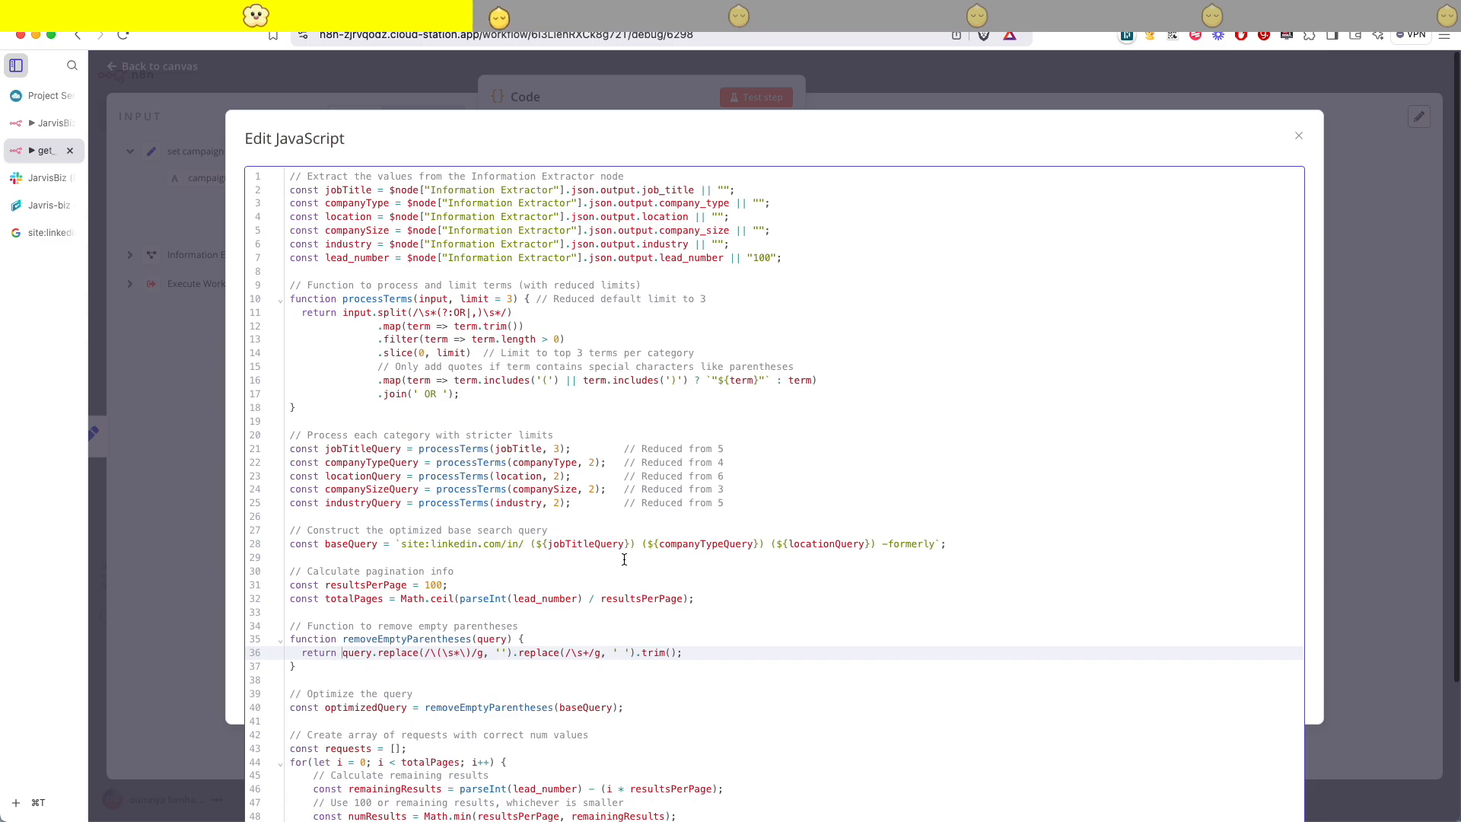
- Test the Code node, review its q, num and start output, and pin the data
click(1299, 139)
click(756, 97)
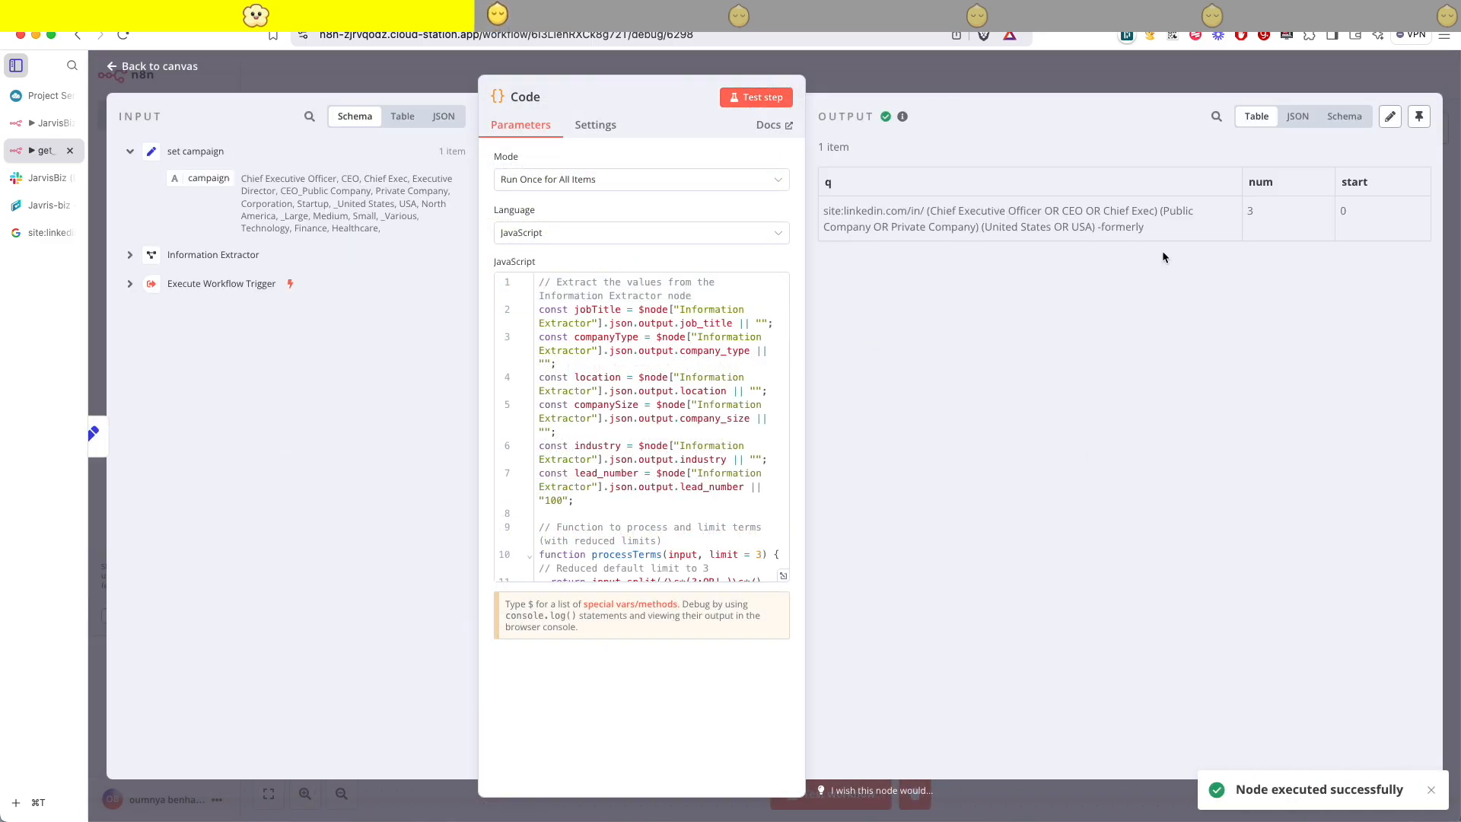
drag(1160, 224, 1071, 227)
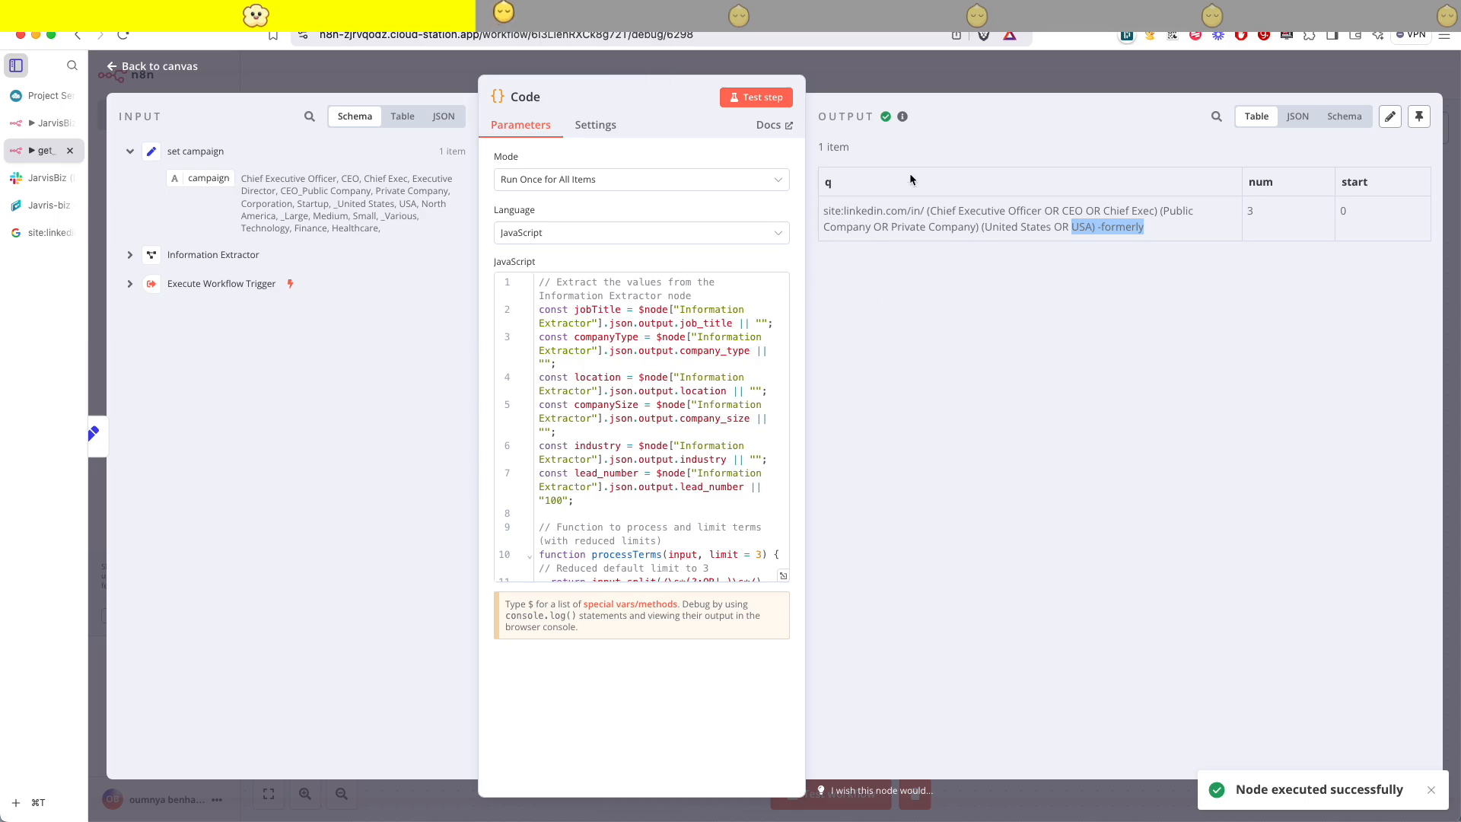
drag(1273, 200, 1232, 205)
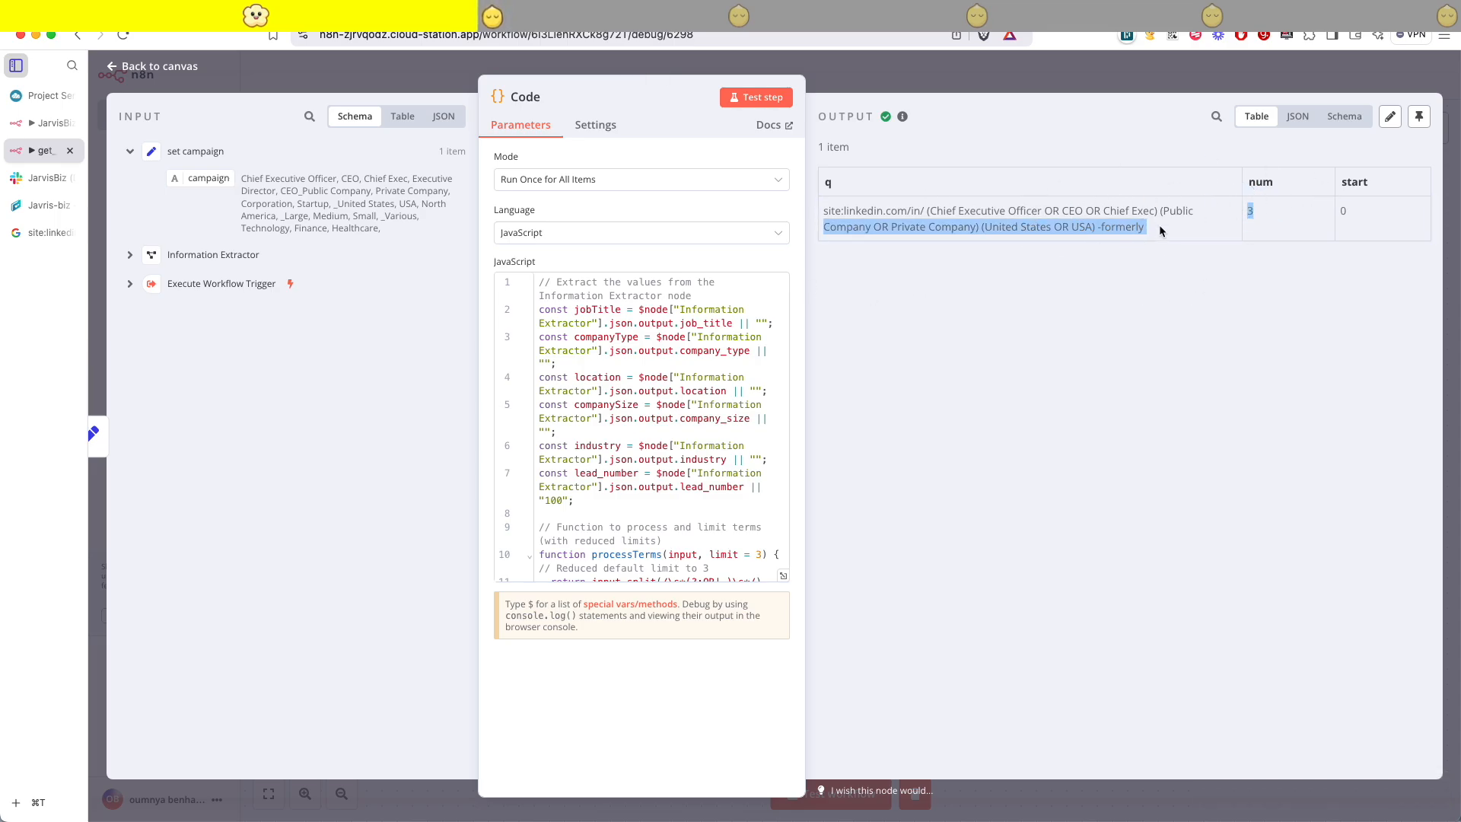
click(1299, 213)
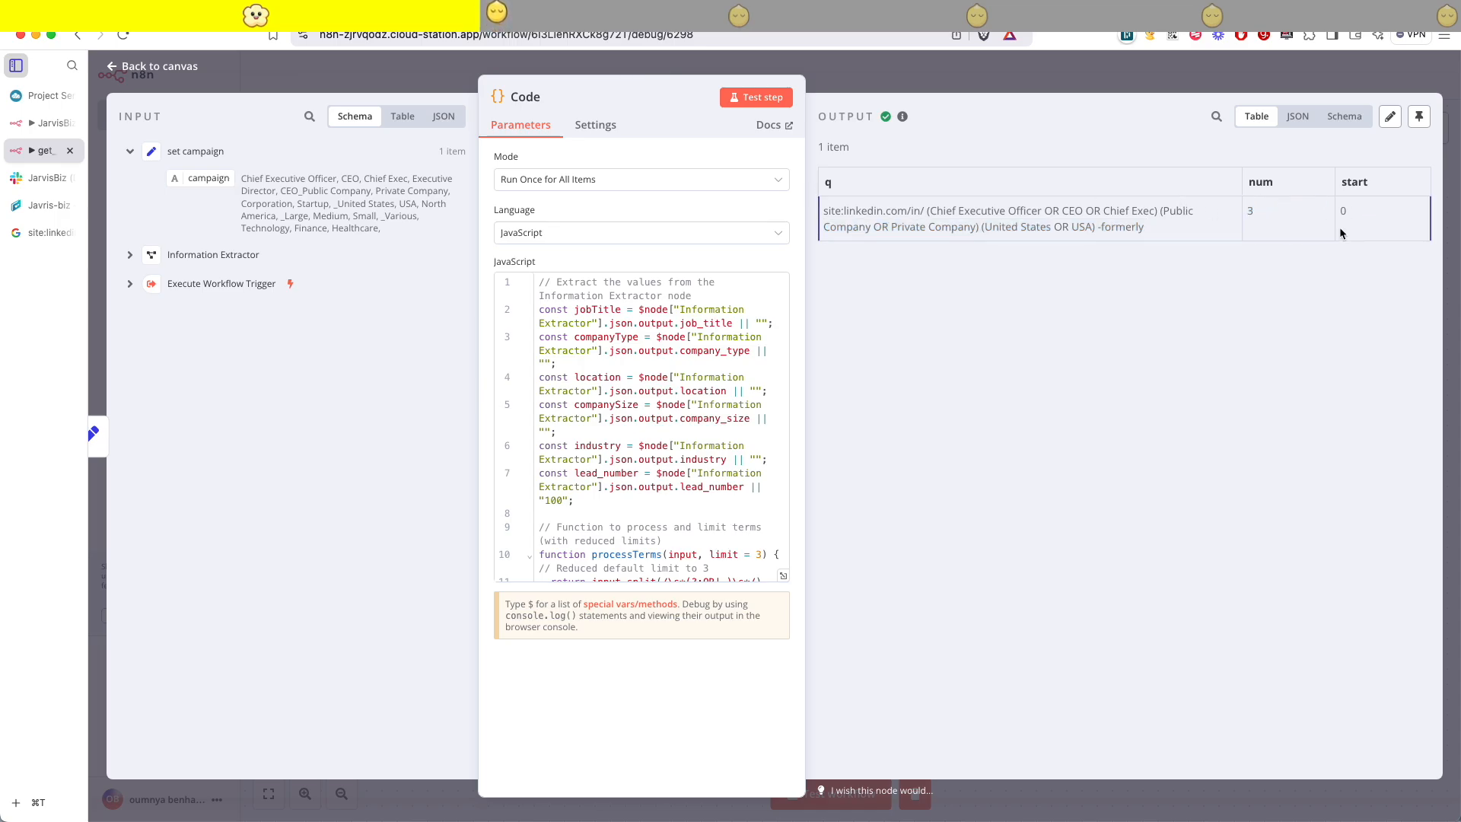
click(1420, 117)
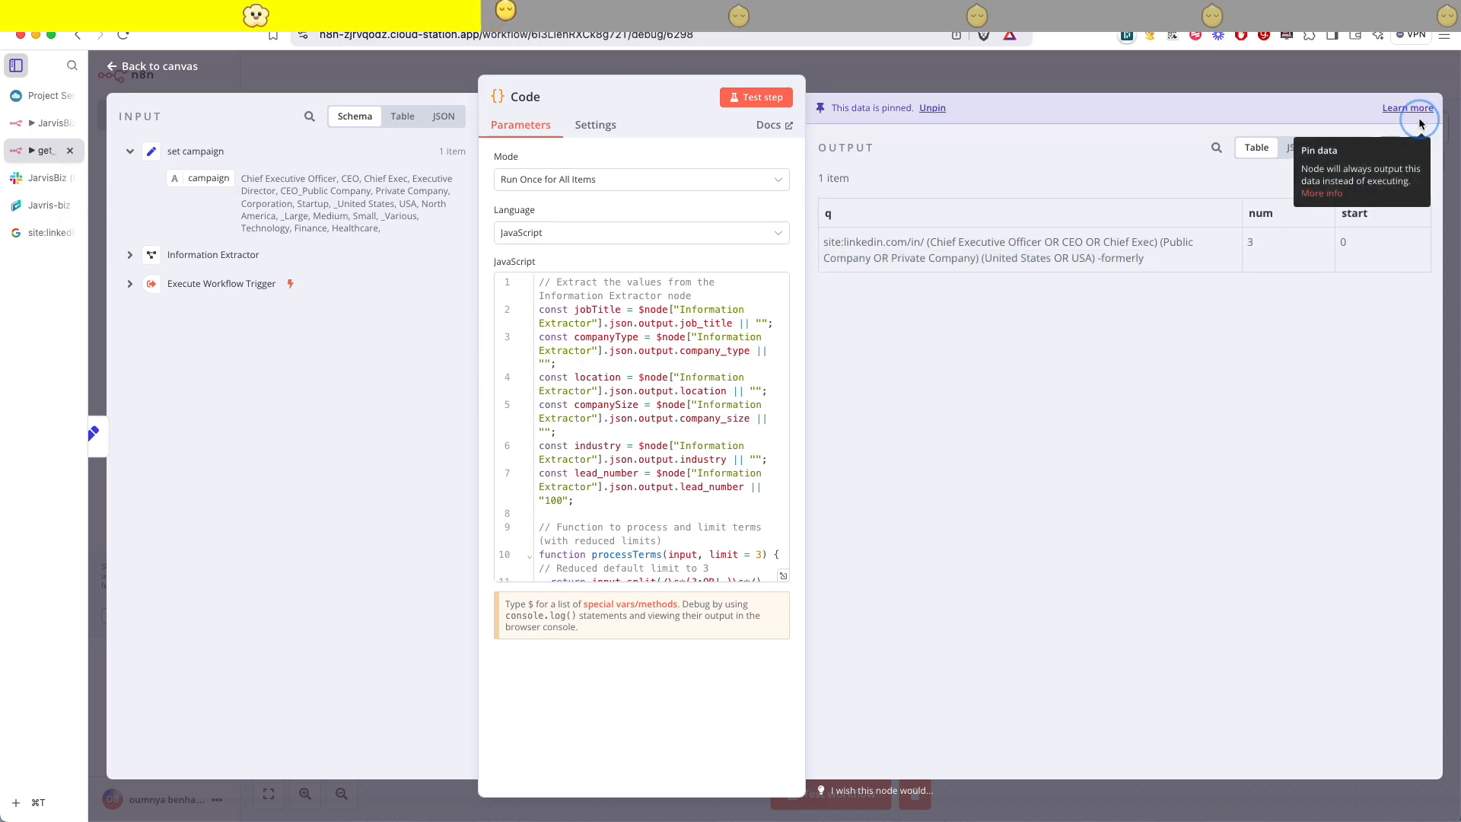
- Rename the Code node as Generate google Url and move it closer to set campaign on the canvas
click(525, 96)
text(Generate google Url)
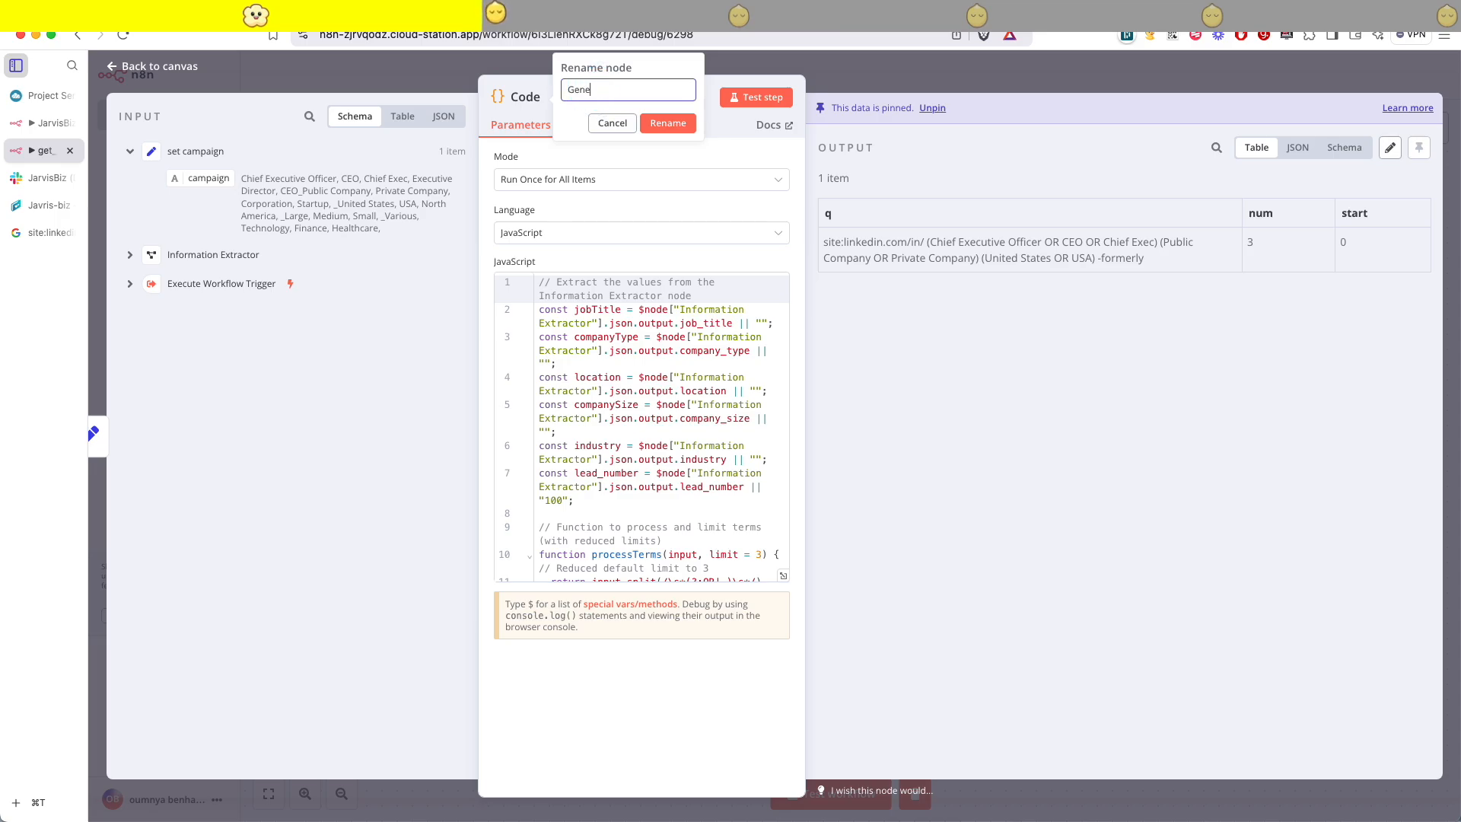
key(Return)
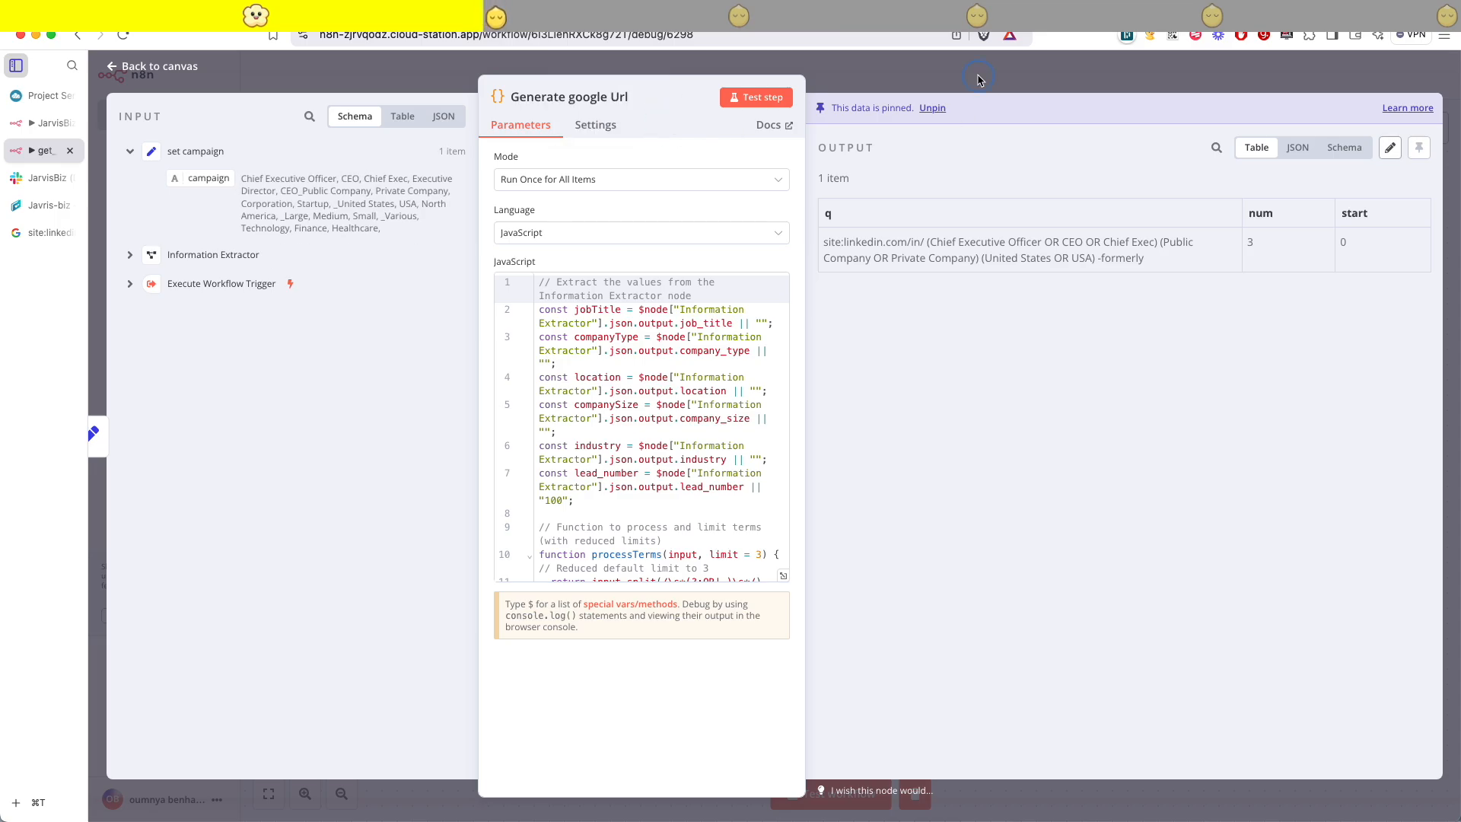
key(Escape)
scroll(1146, 443, right, 5)
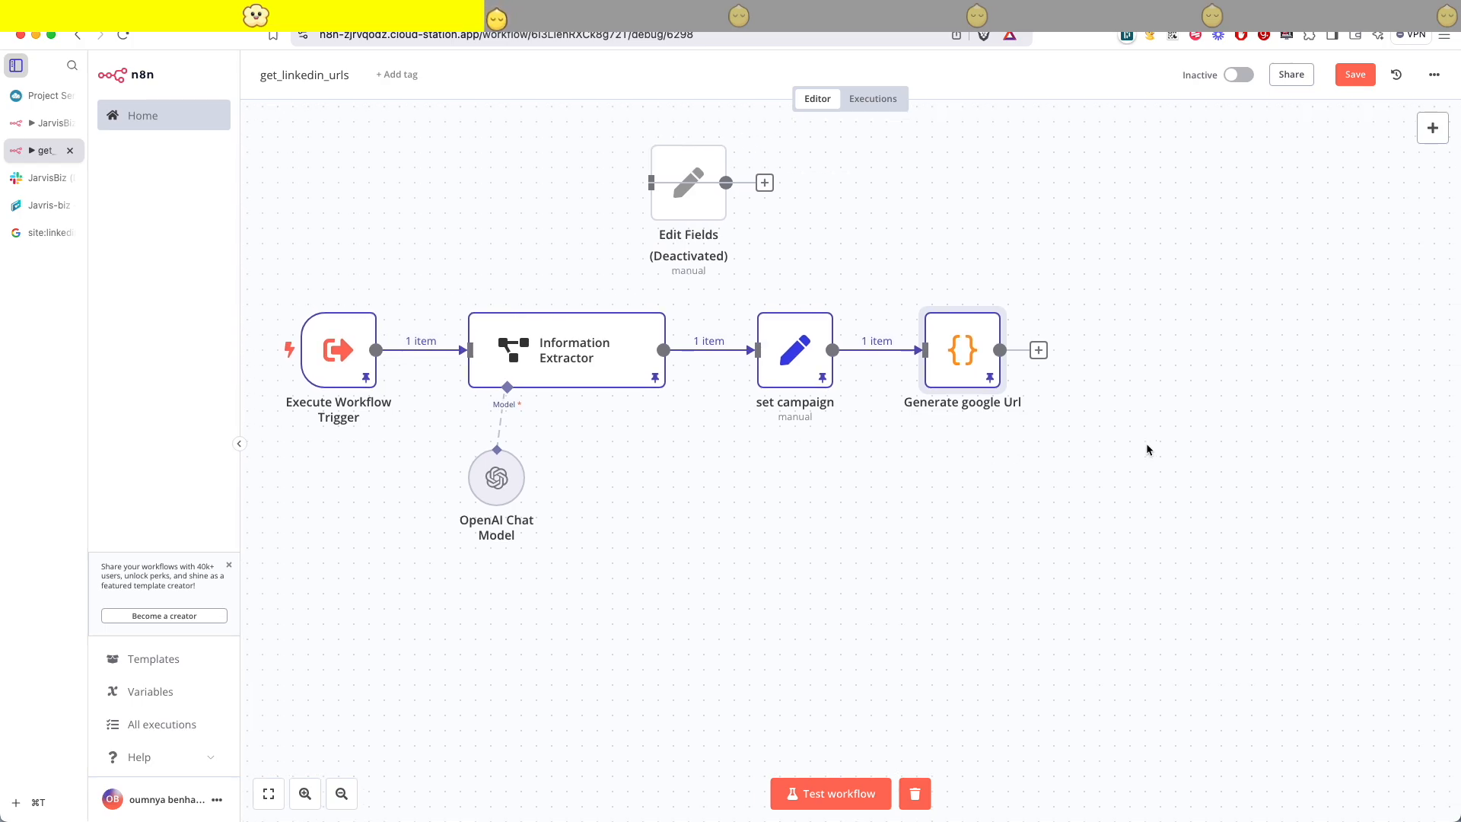
click(837, 349)
drag(836, 350, 822, 364)
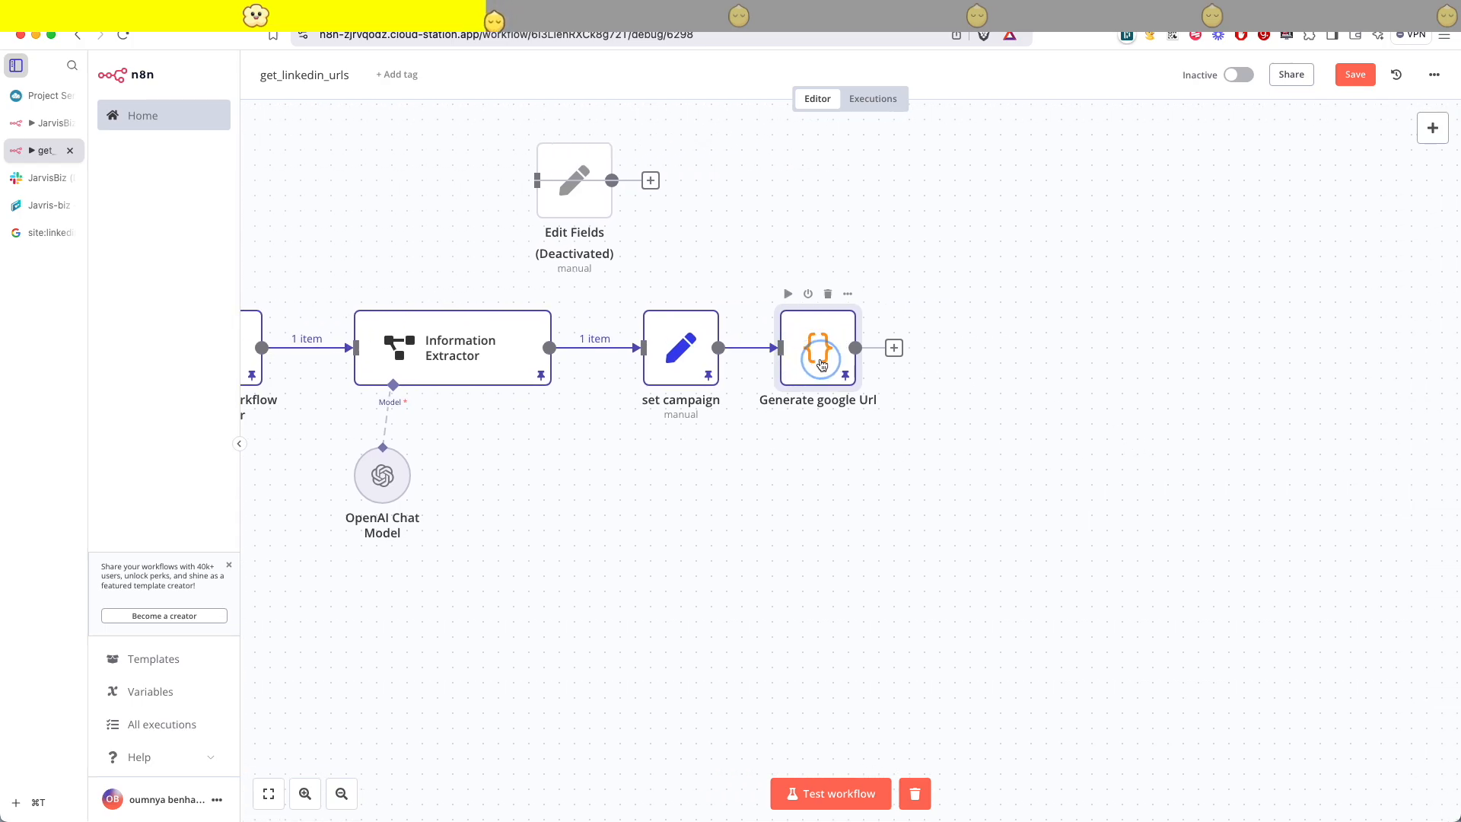
- Add a Loop Over Items node after Generate google Url and return to the canvas
click(895, 347)
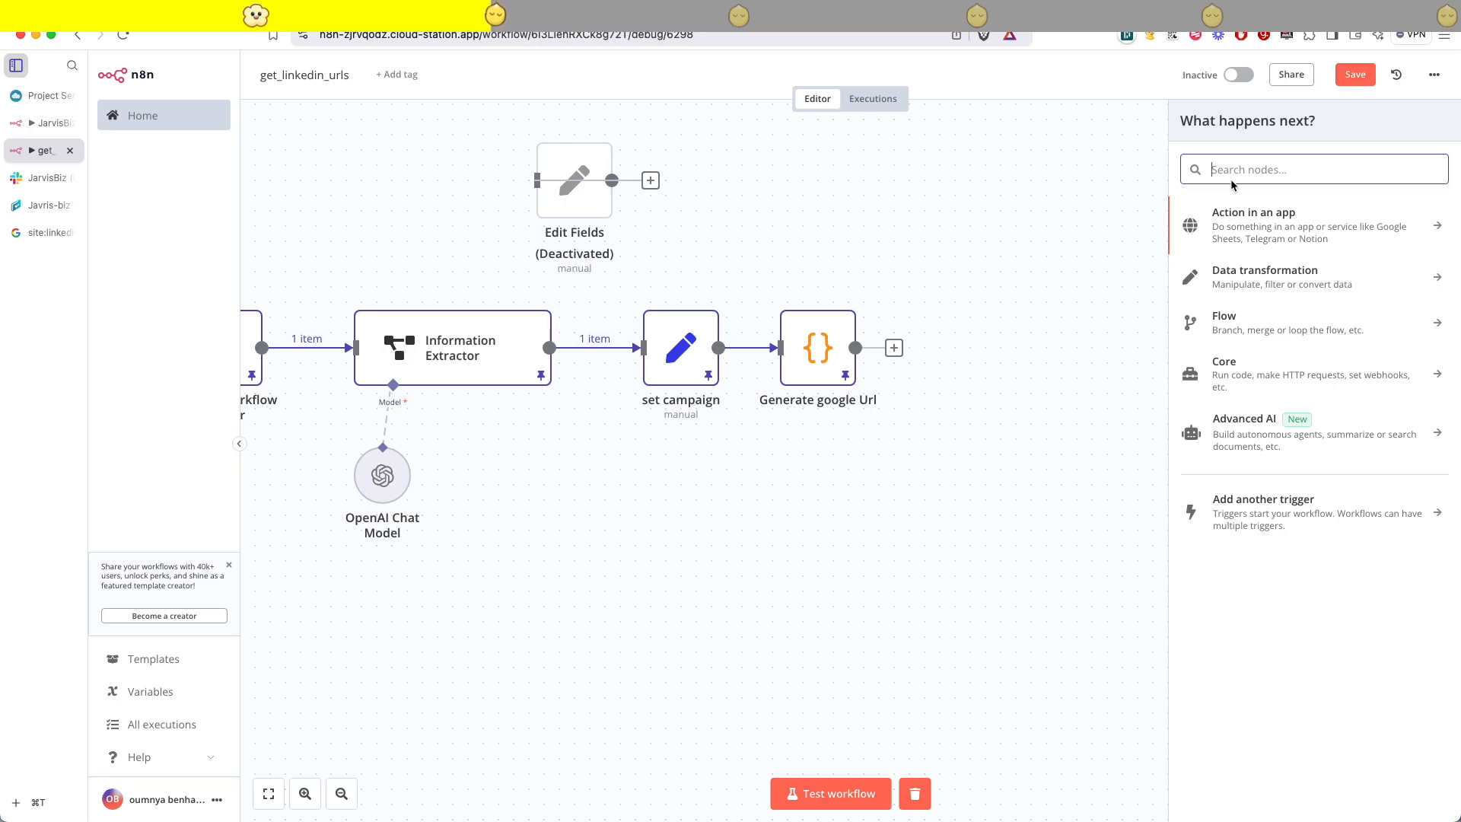
text(loop)
click(1243, 220)
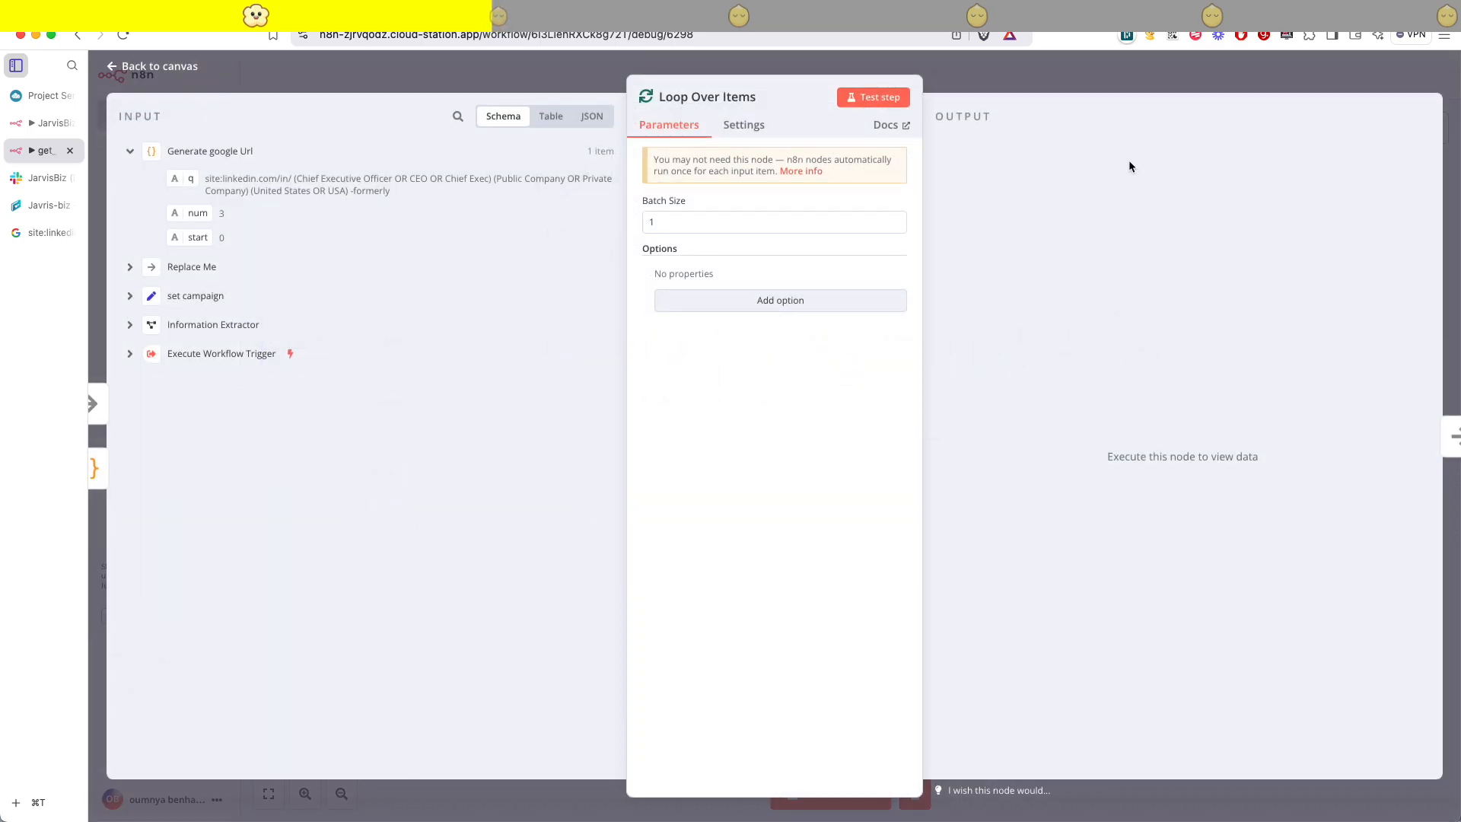
click(1035, 79)
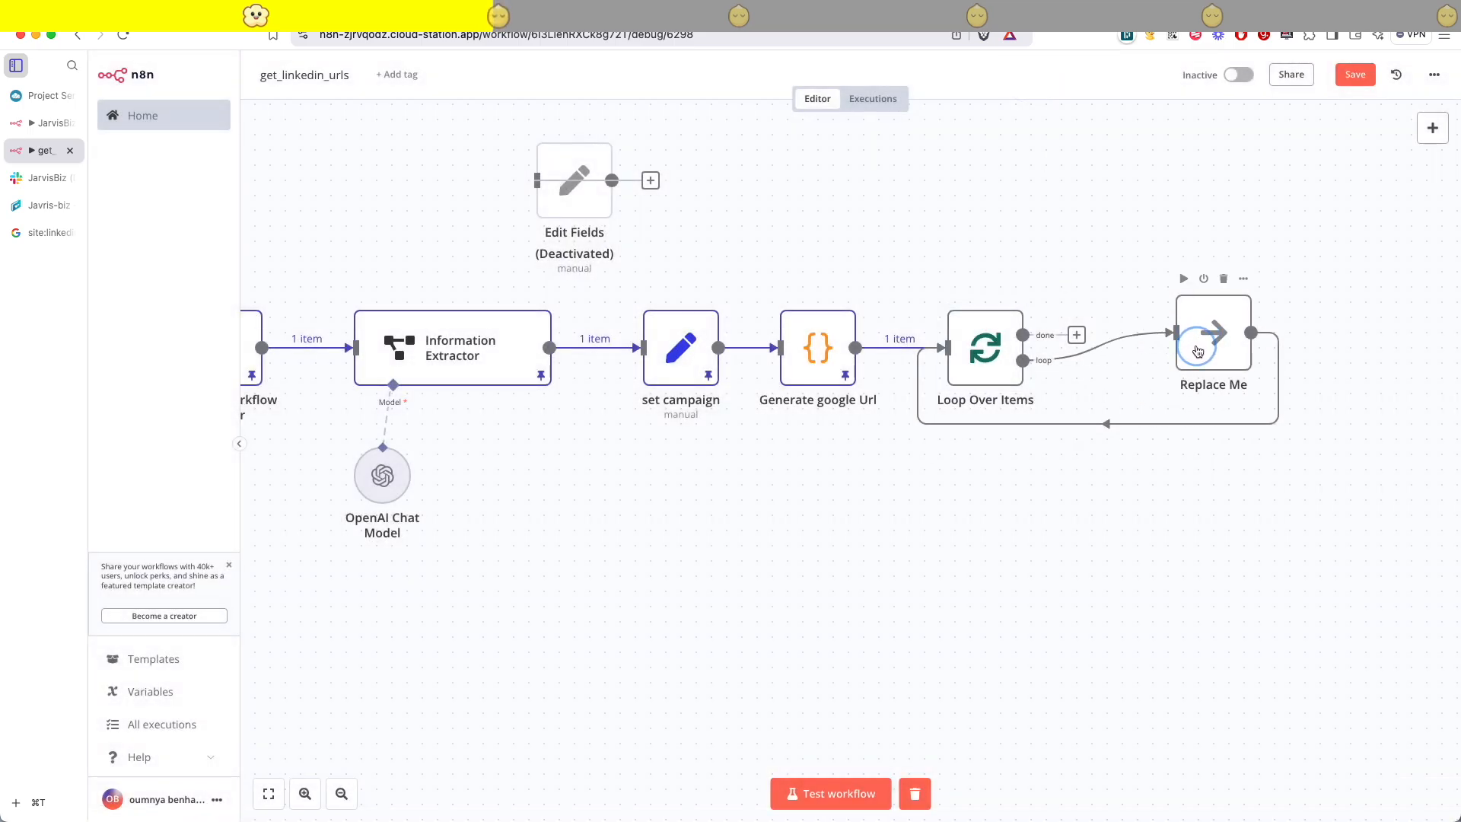
- Move the Replace Me placeholder level with Loop Over Items and delete it from the loop
drag(1198, 350, 1212, 364)
scroll(1189, 455, right, 2)
drag(1059, 391, 1063, 404)
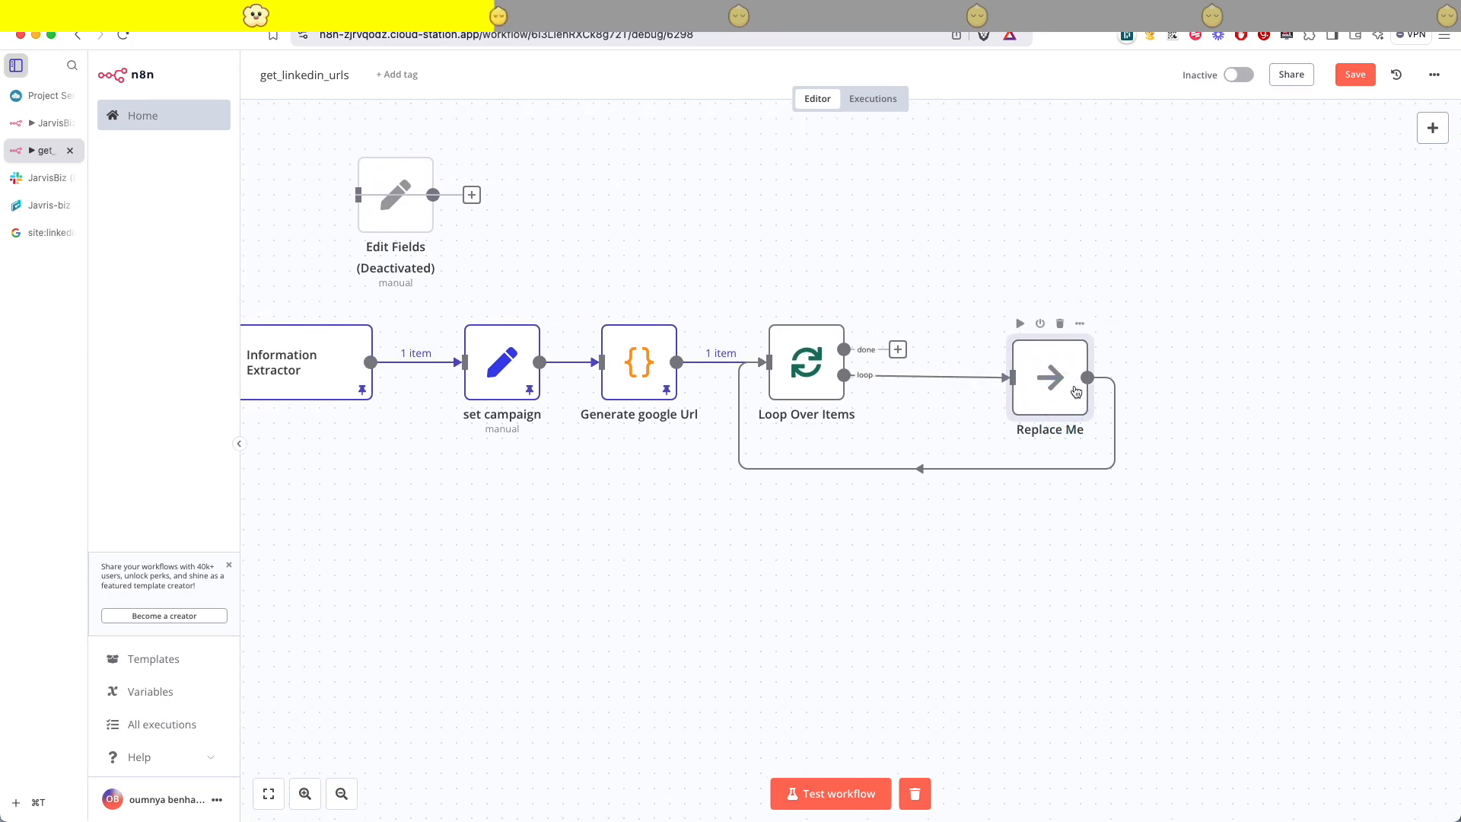
mouse_move(929, 378)
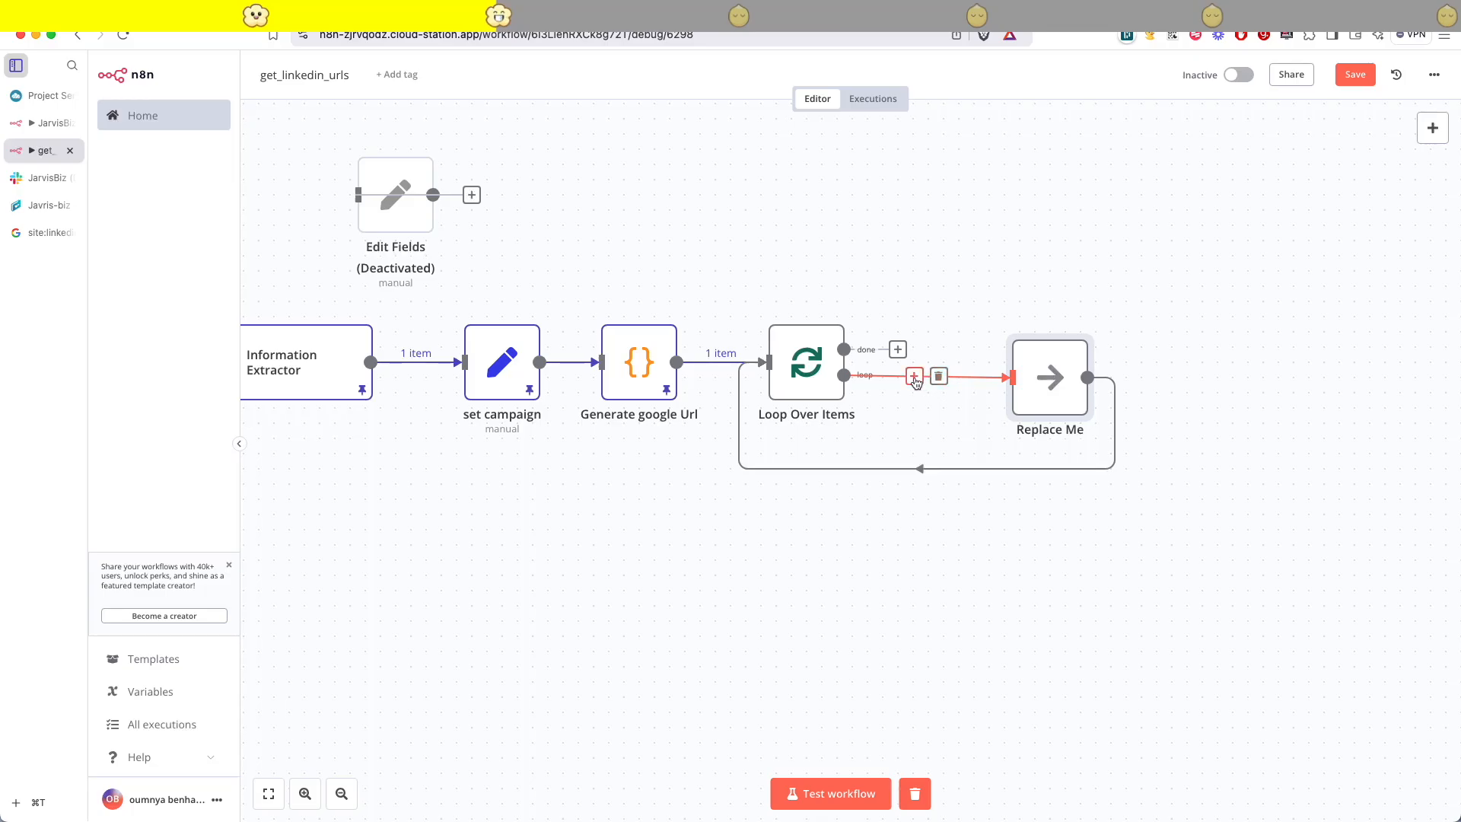
click(1066, 323)
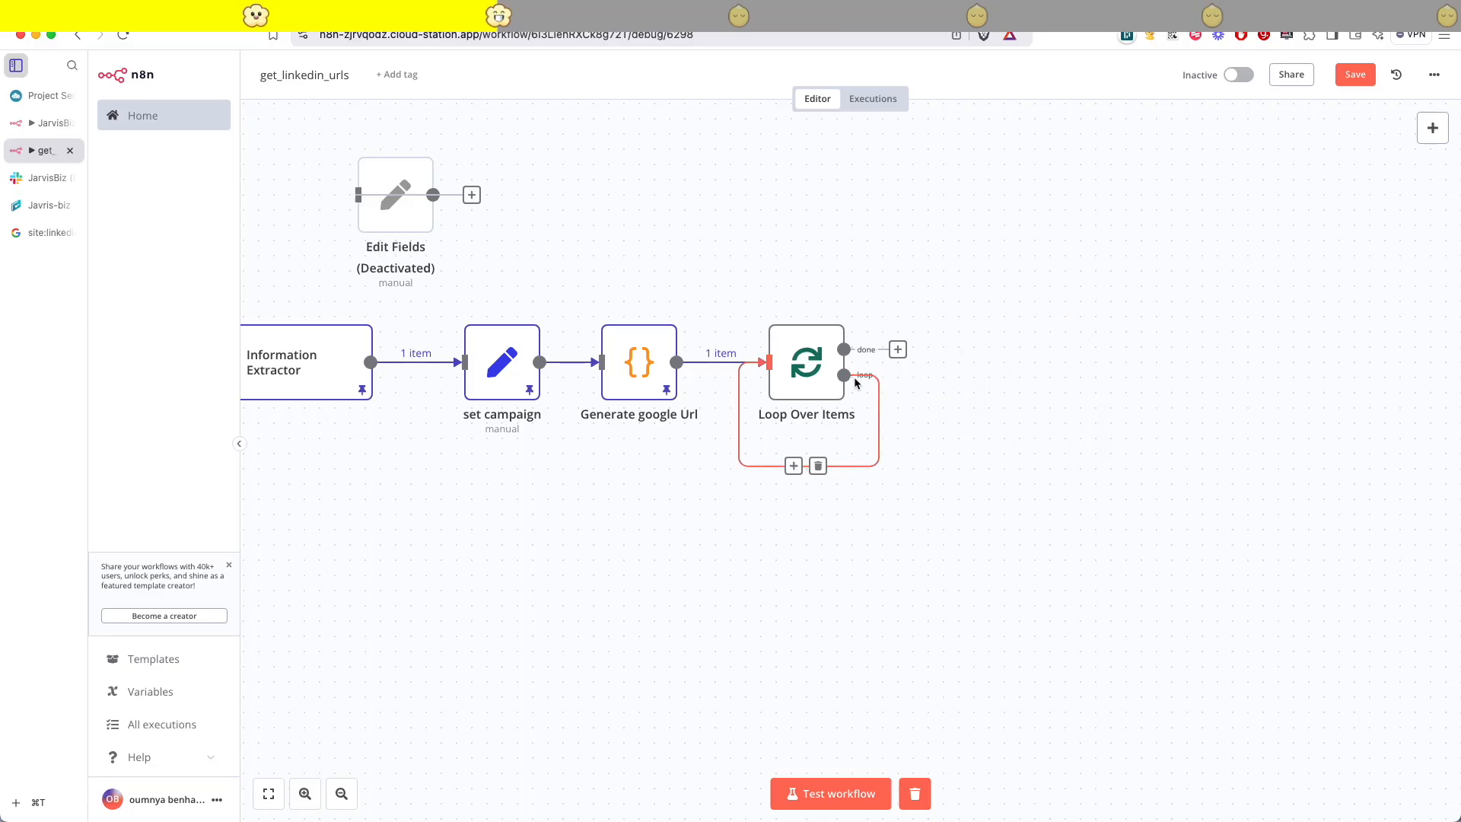
- Insert an HTTP Request node into the loop connection, place it level with Loop Over Items, and open it
click(794, 466)
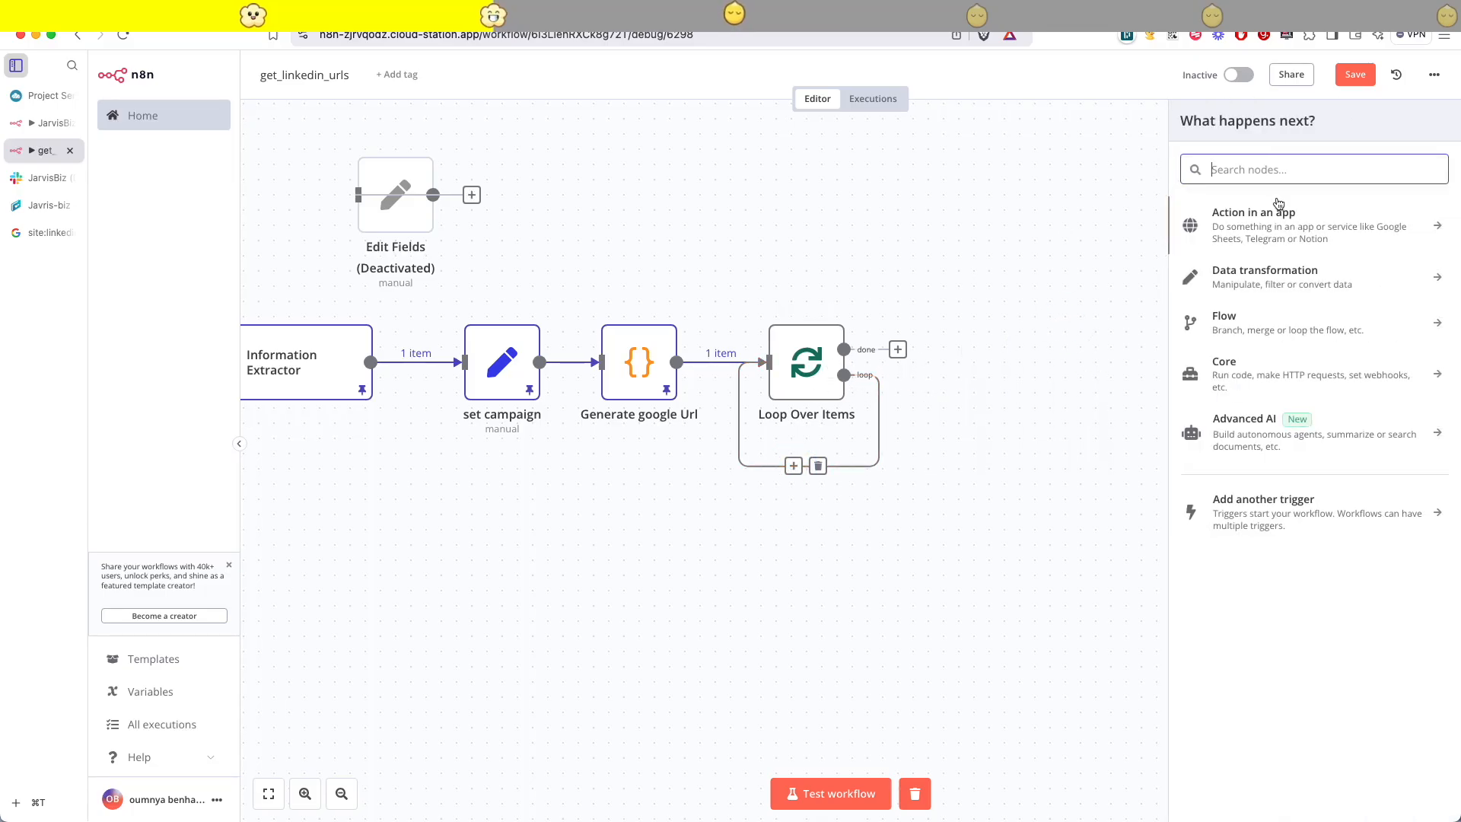
text(http)
click(1246, 211)
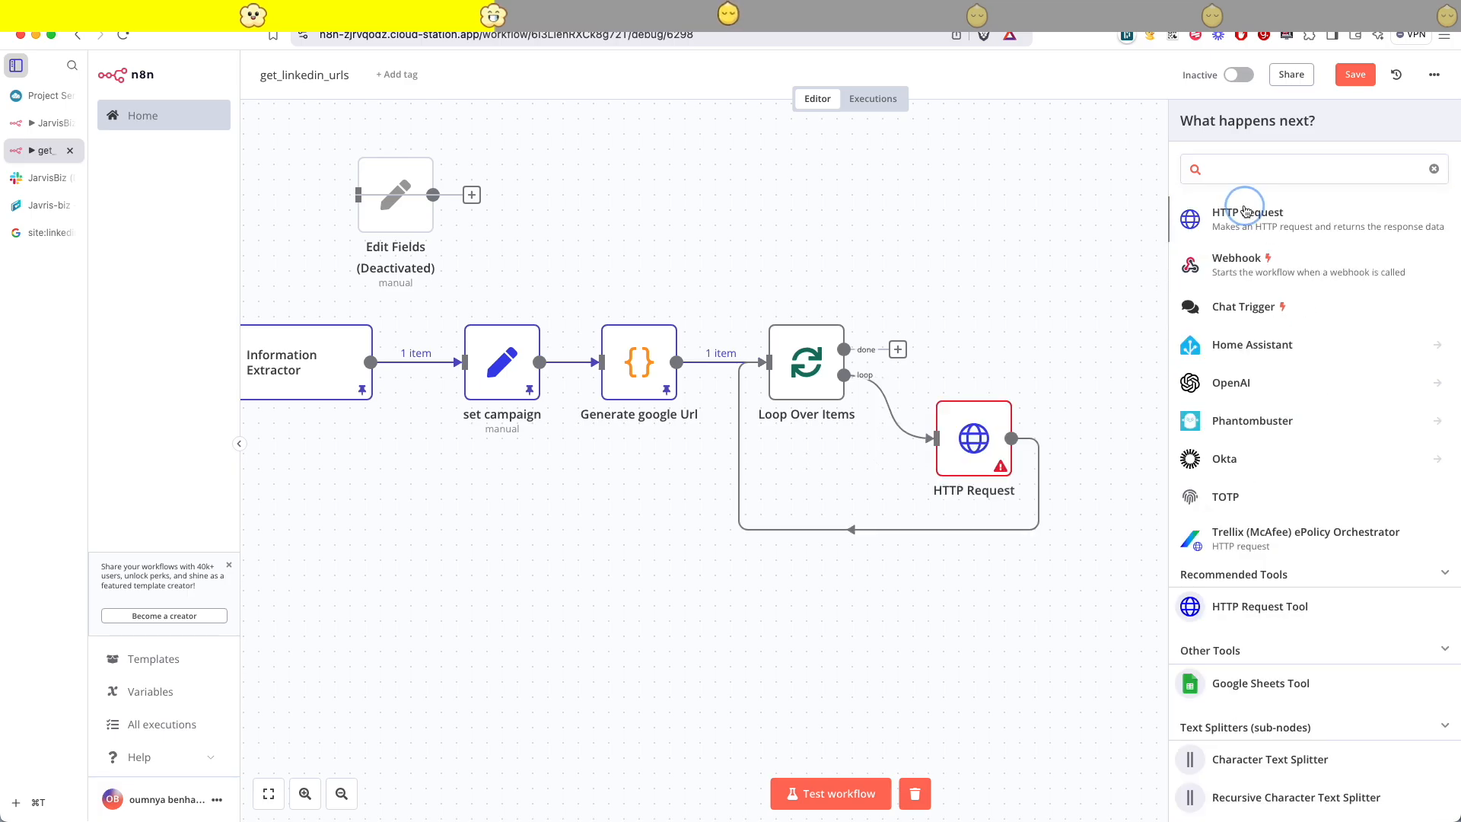
click(1008, 75)
drag(962, 463, 1053, 403)
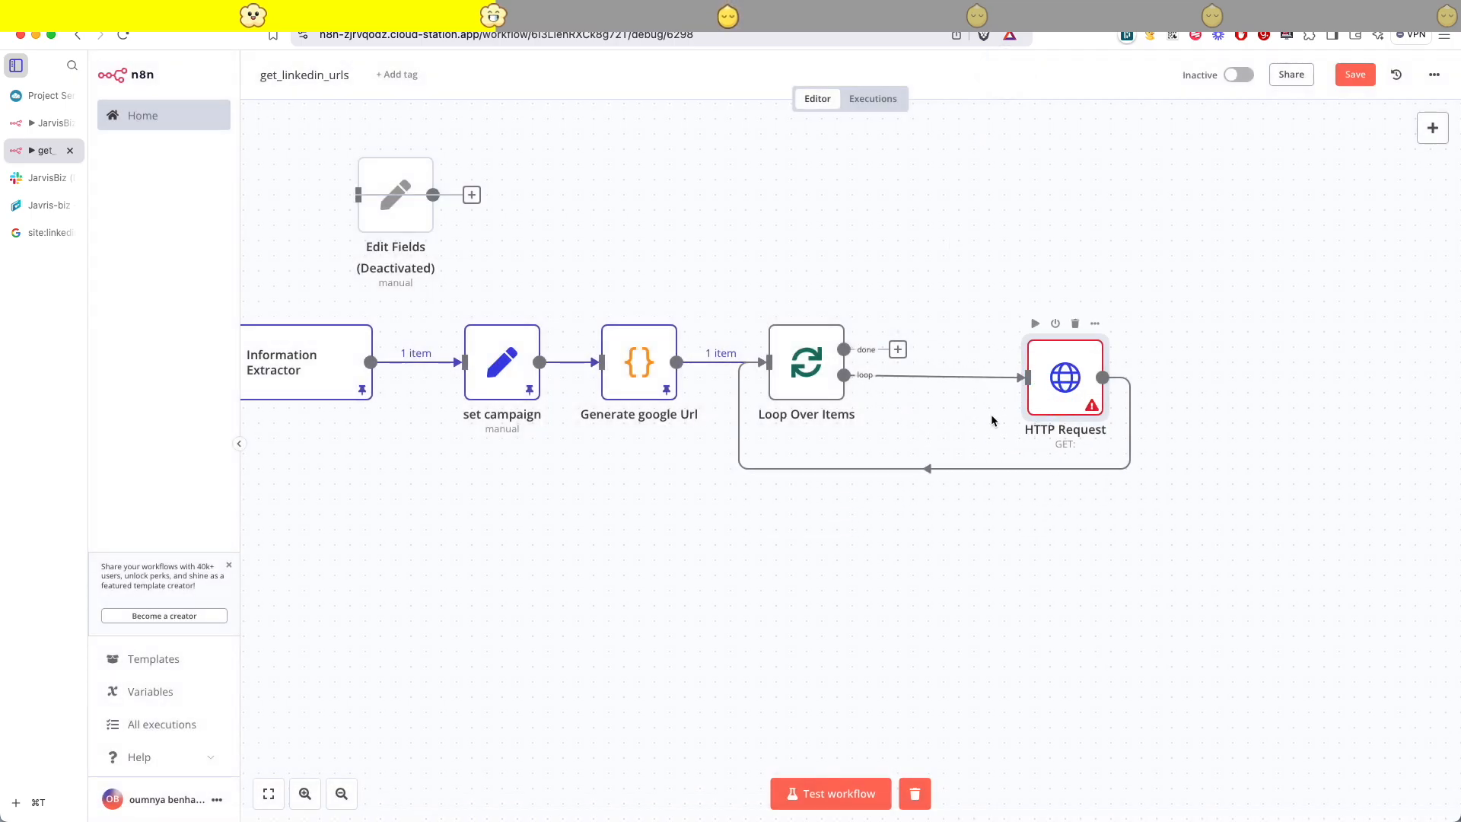
double_click(1052, 408)
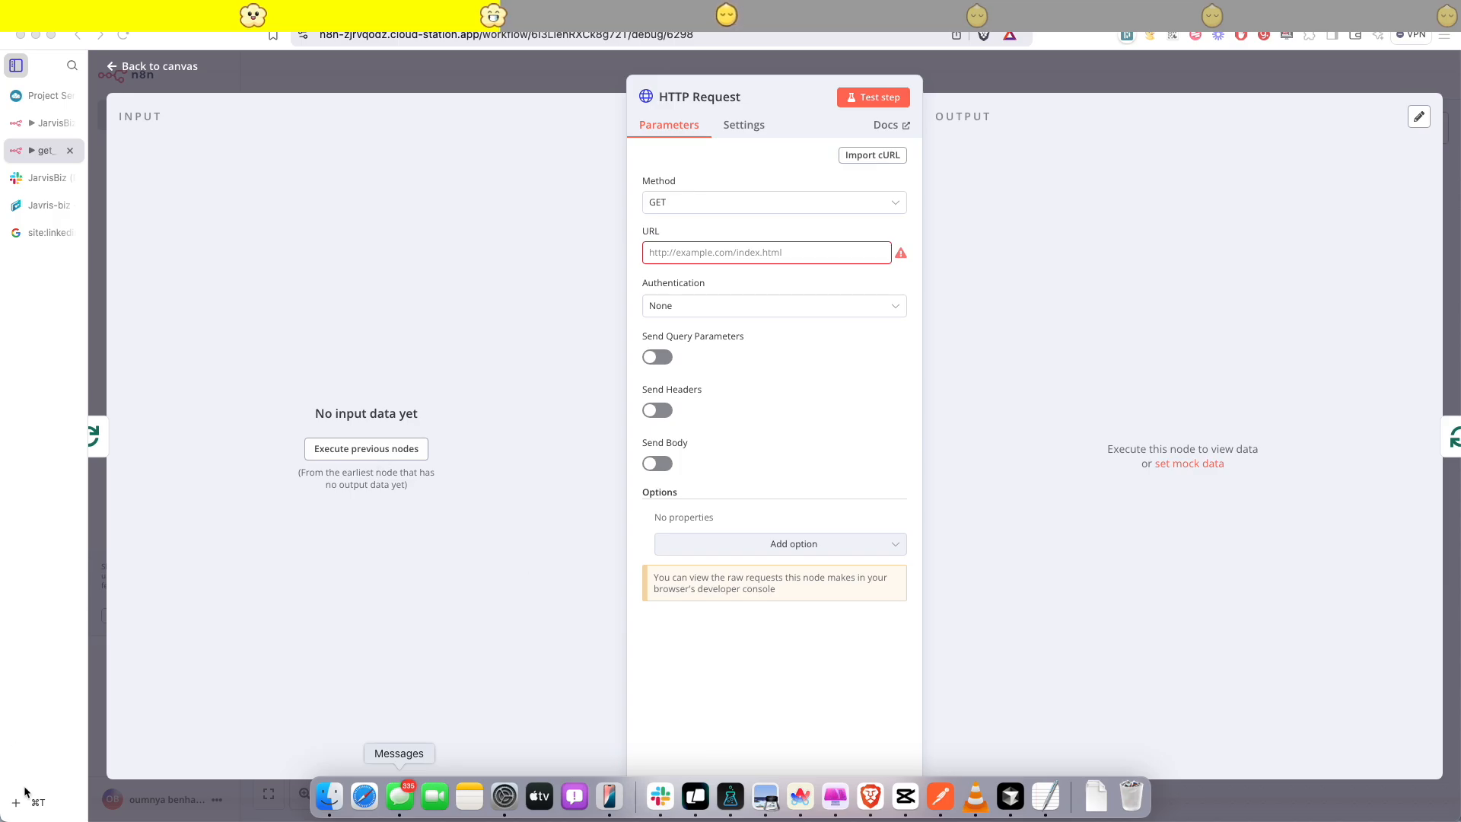
- Open serpapi.com in a new browser tab and review its pricing plans down to the free one
click(21, 810)
text(ser)
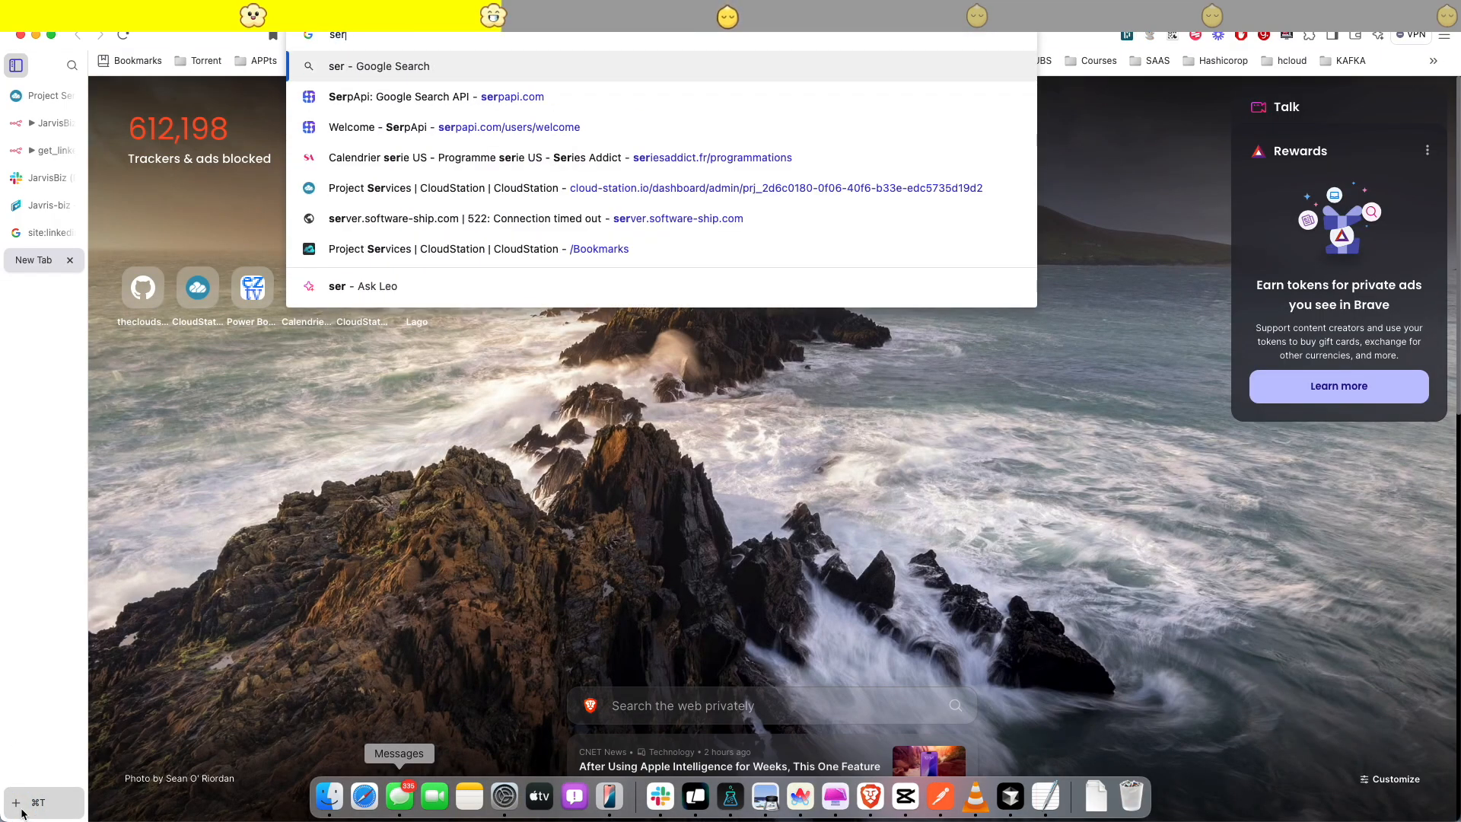
key(Down)
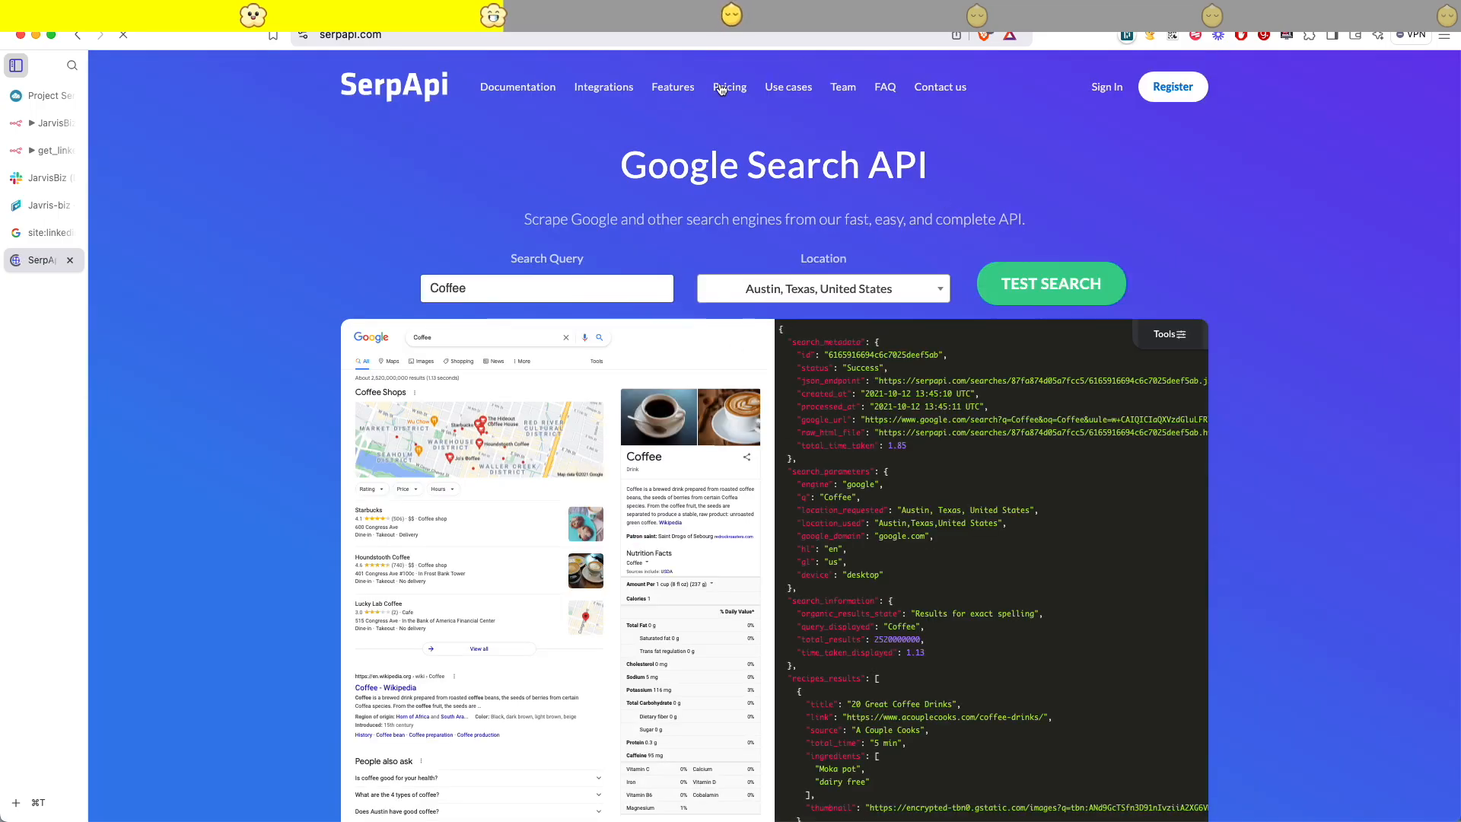
click(705, 130)
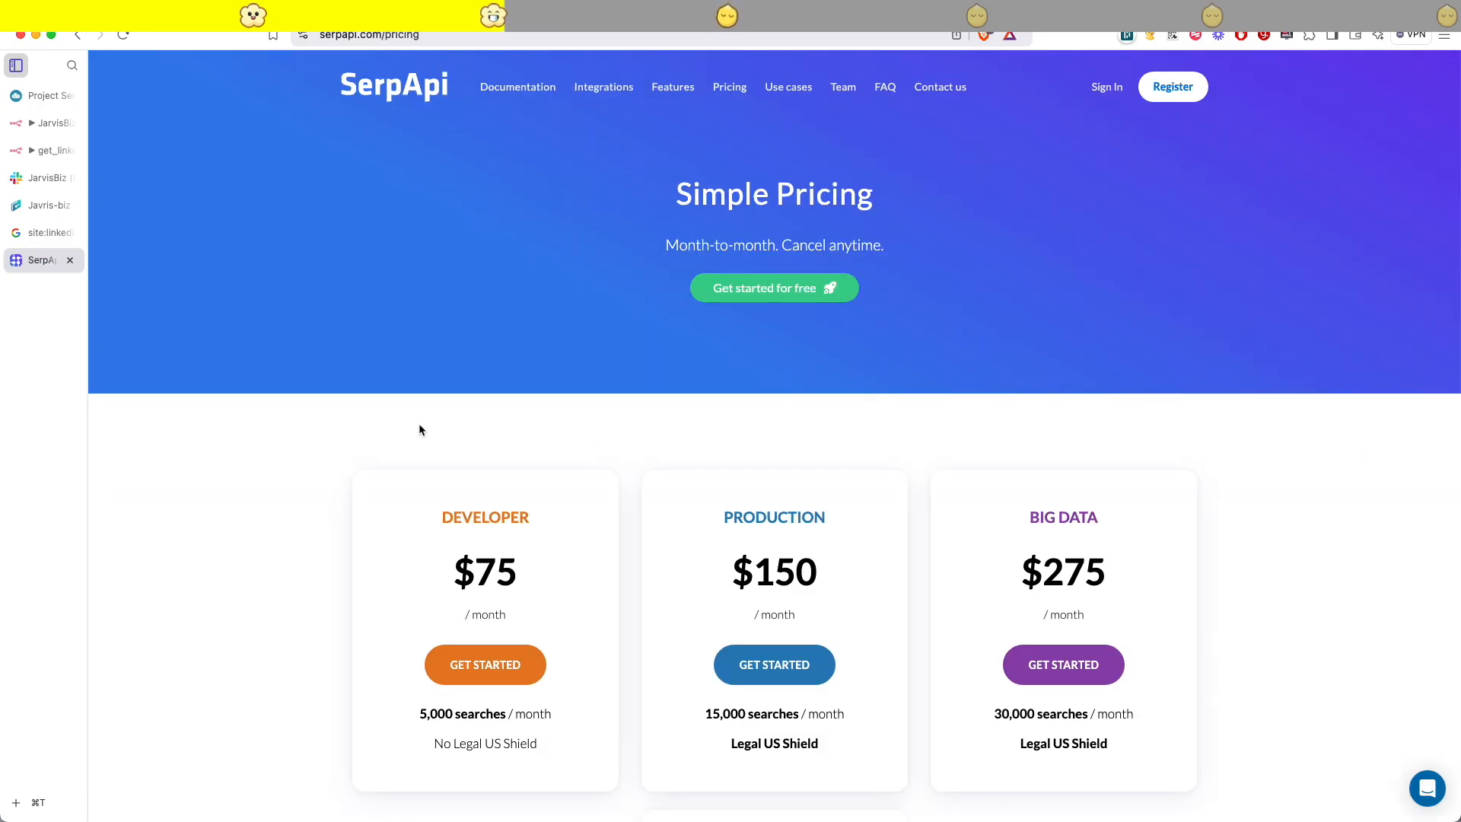
scroll(701, 355, down, 10)
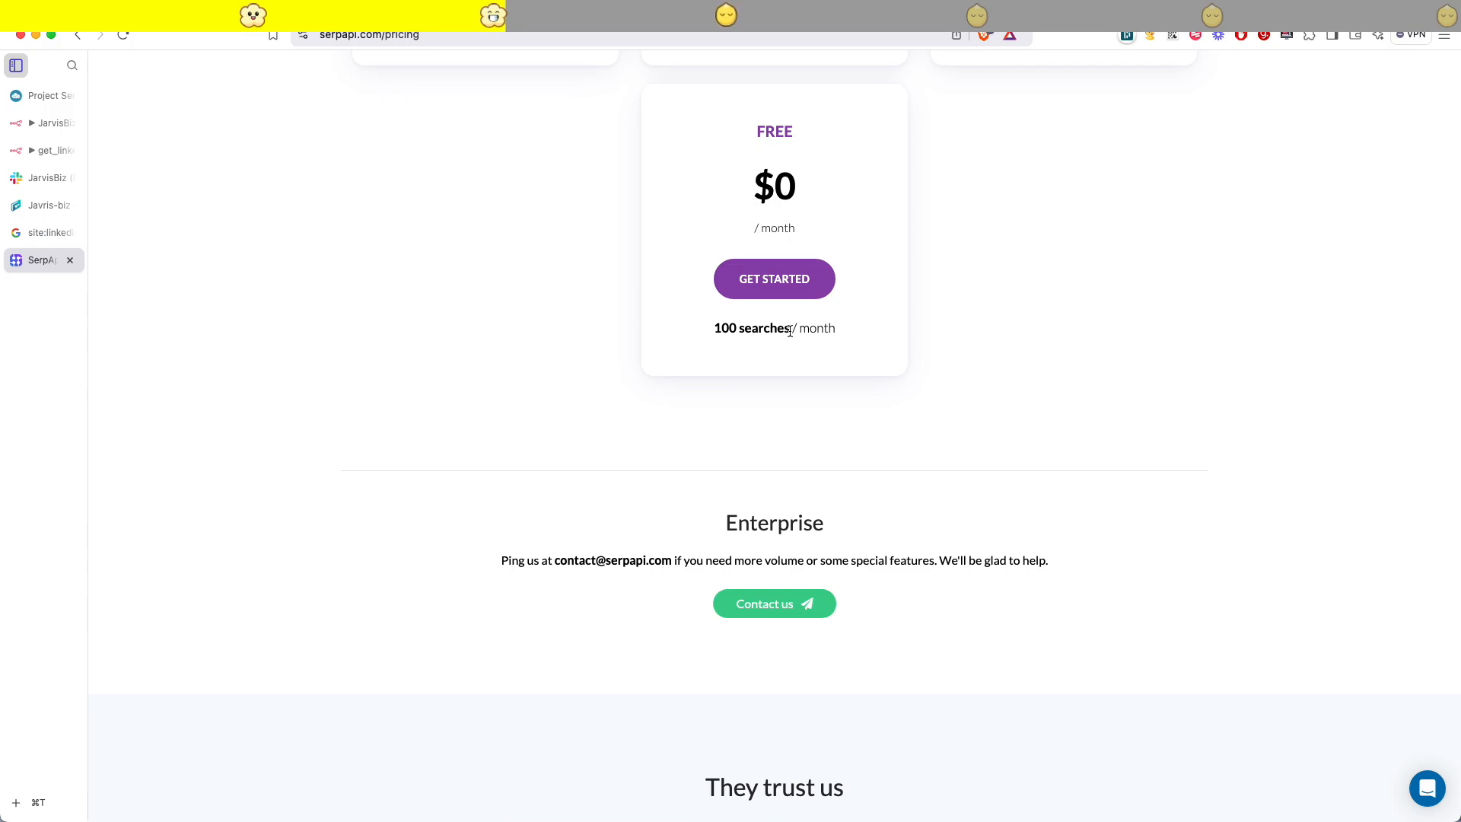
- Choose SerpApi's free plan, sign in with Google, and copy the private API key from the account dashboard
click(758, 294)
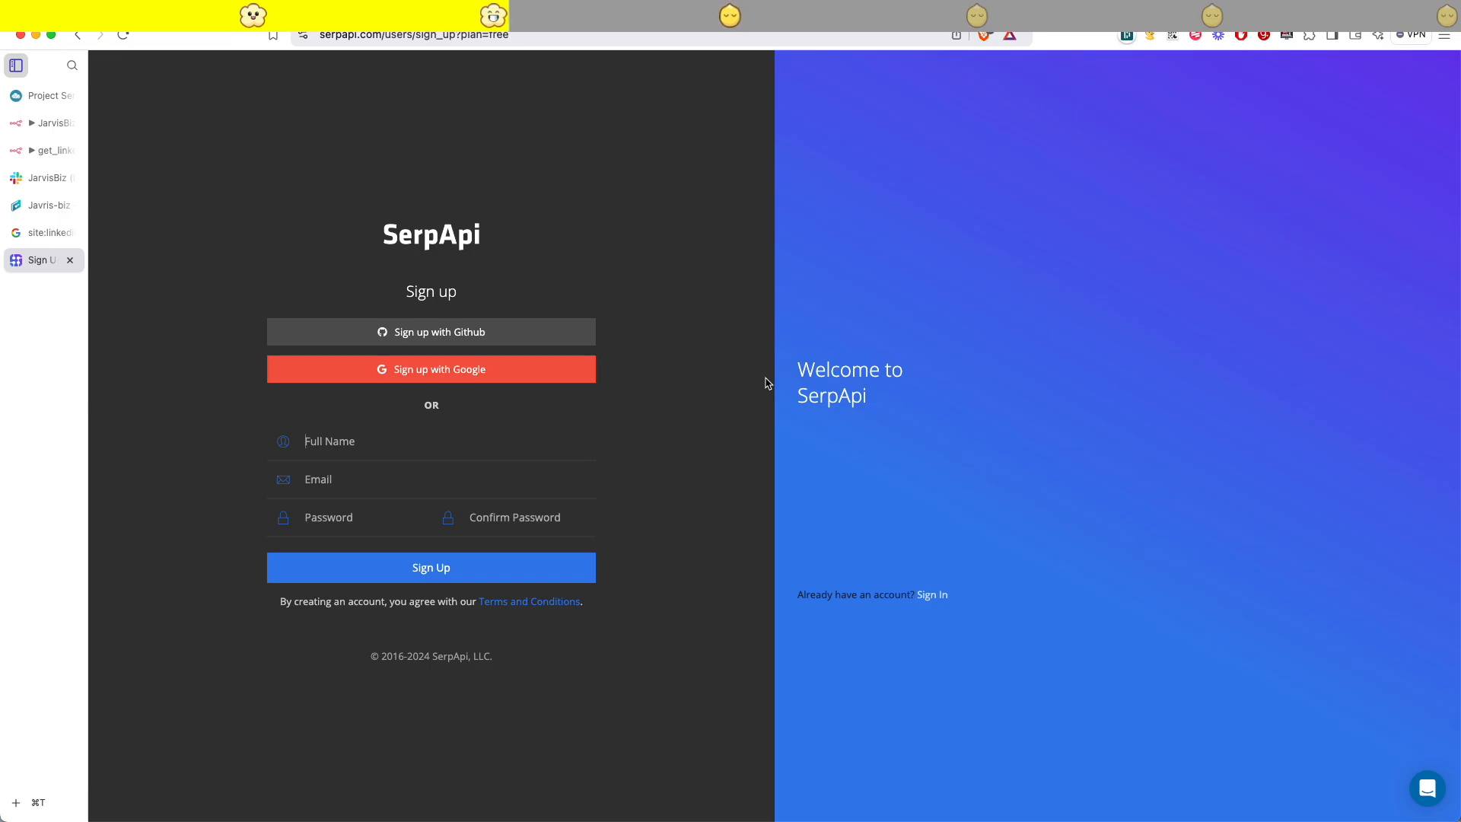
click(482, 369)
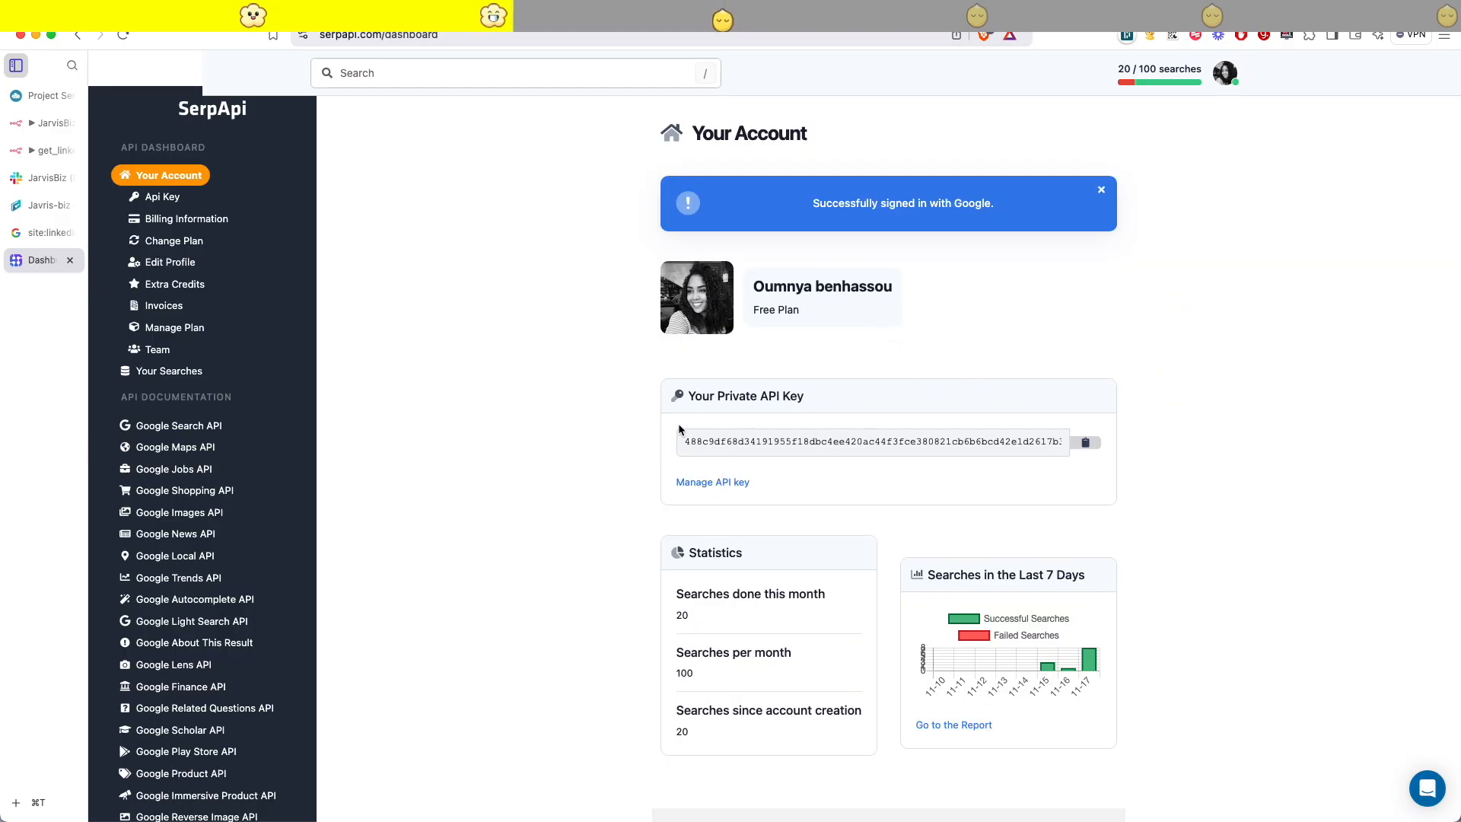
click(1094, 442)
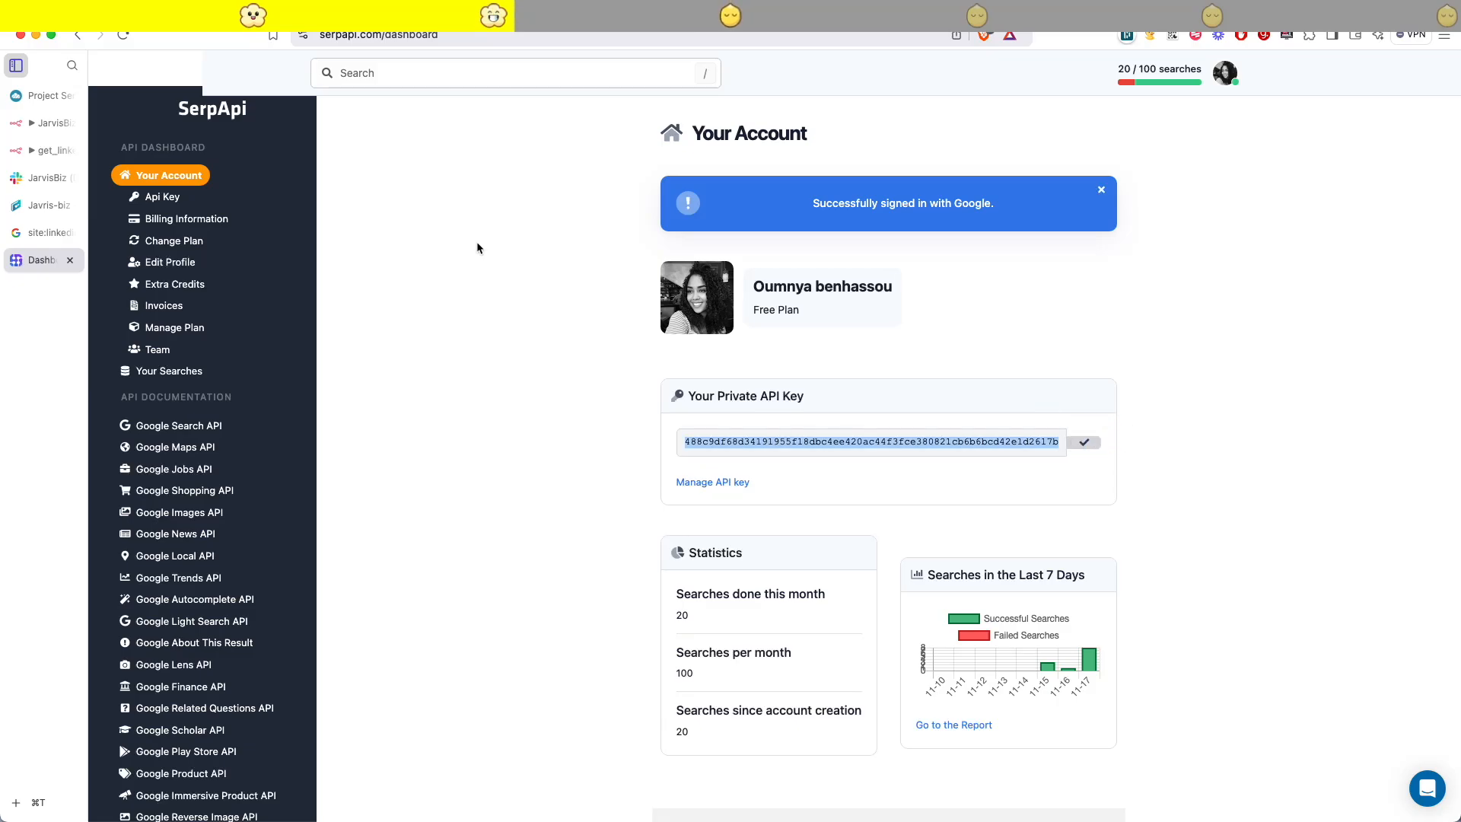
click(190, 431)
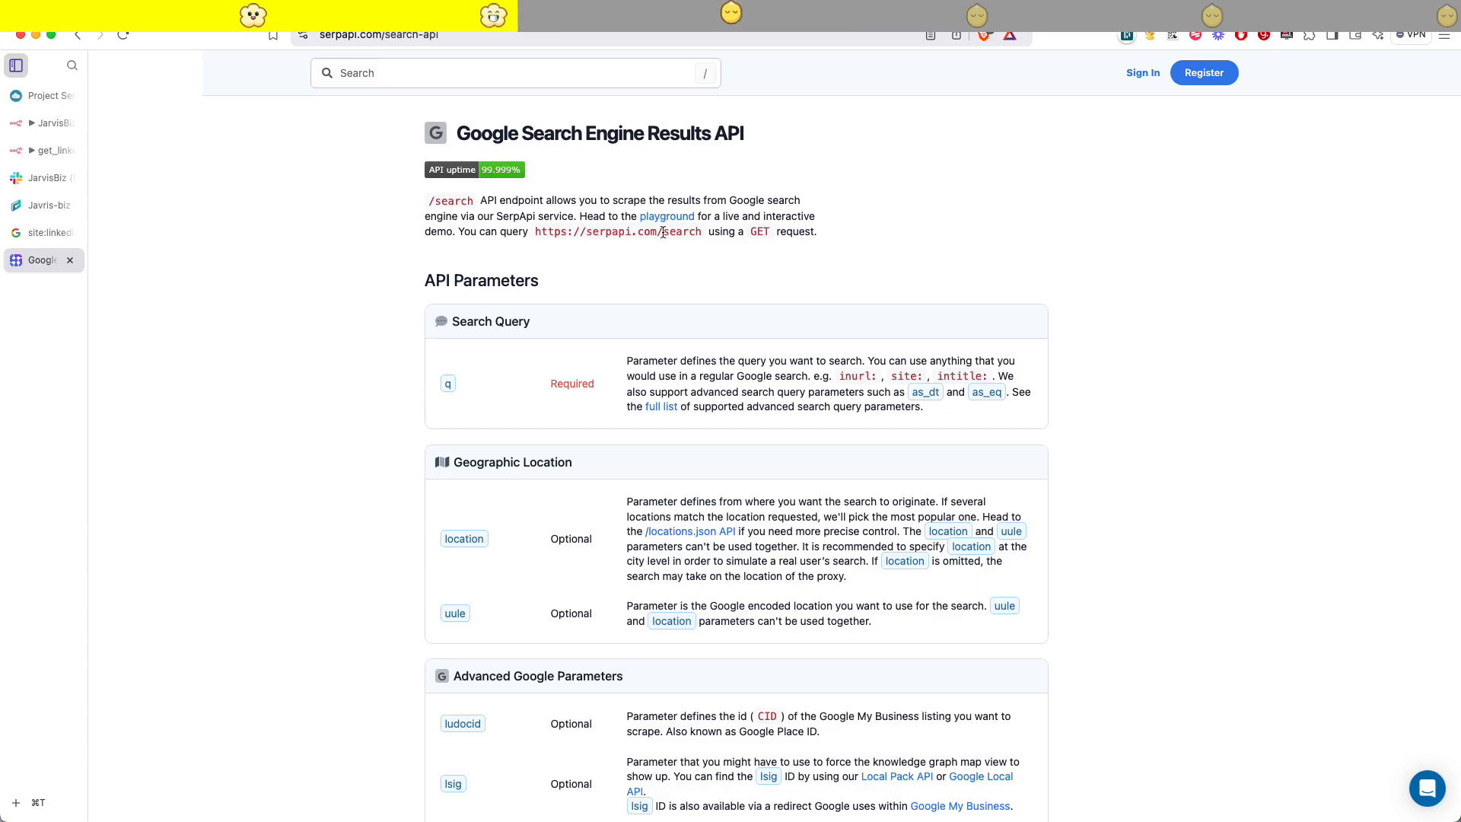
drag(702, 234, 537, 228)
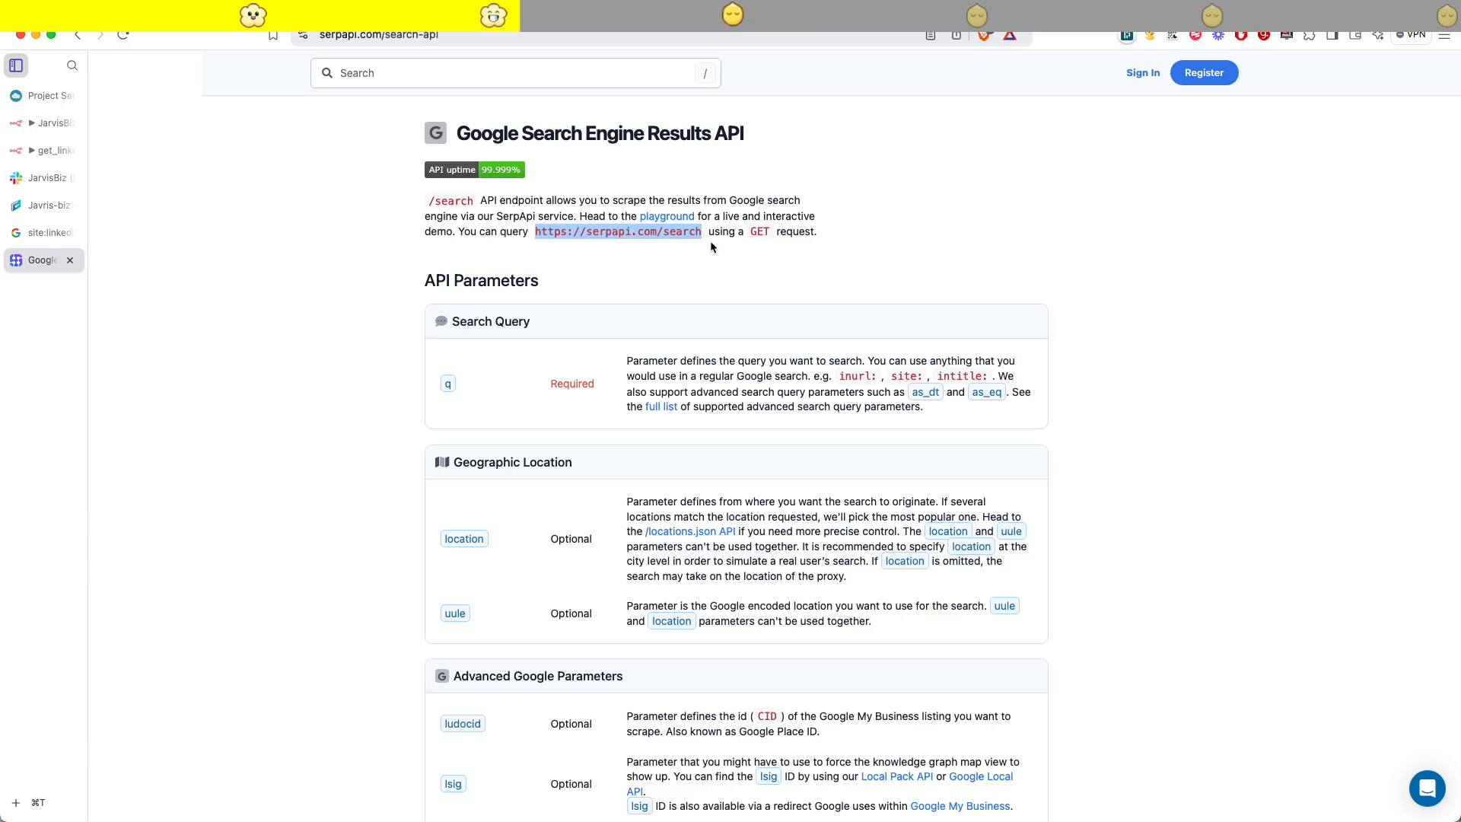
click(43, 150)
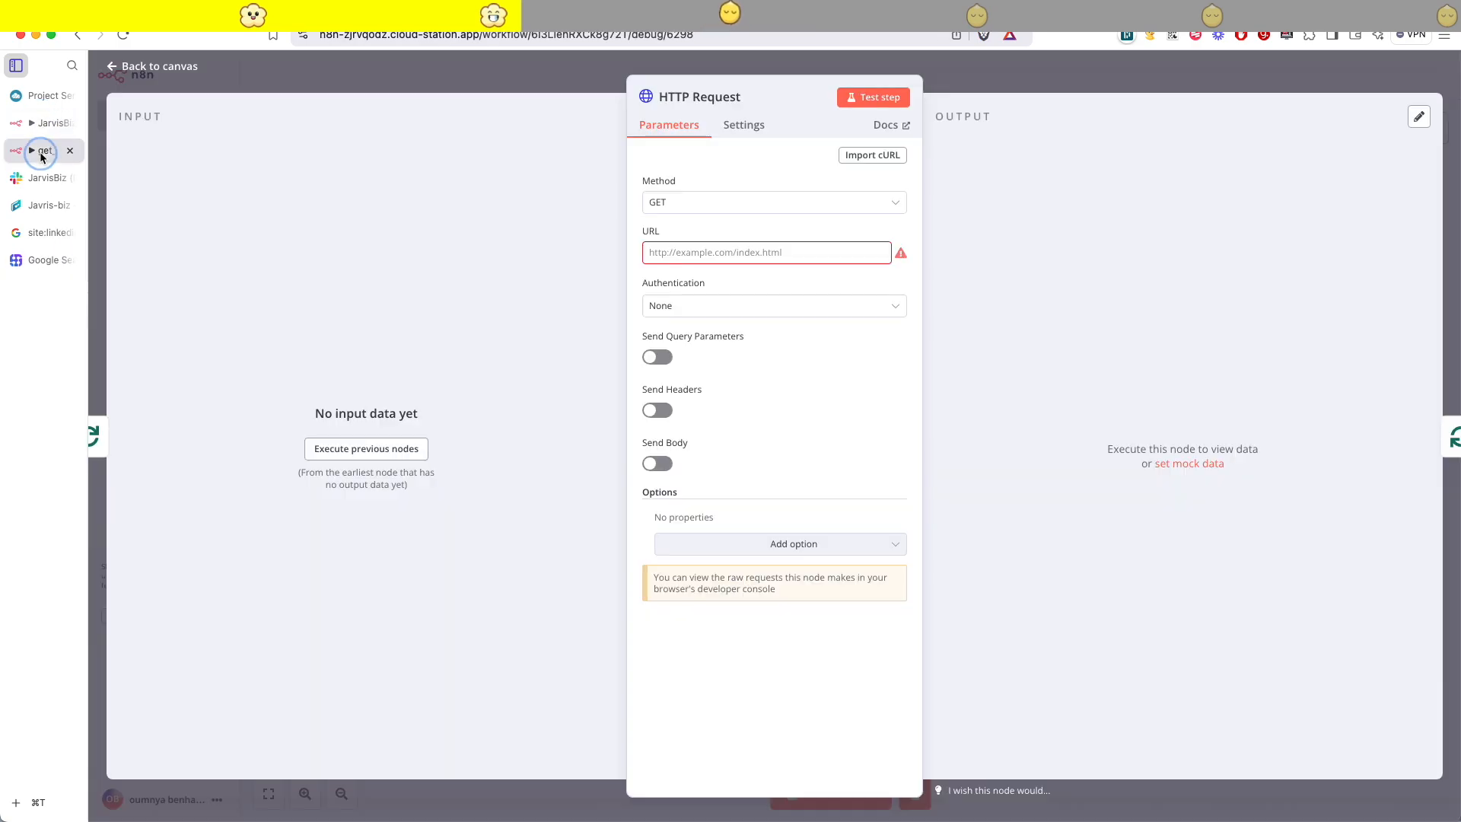
click(716, 97)
drag(834, 90, 765, 89)
text(serp req)
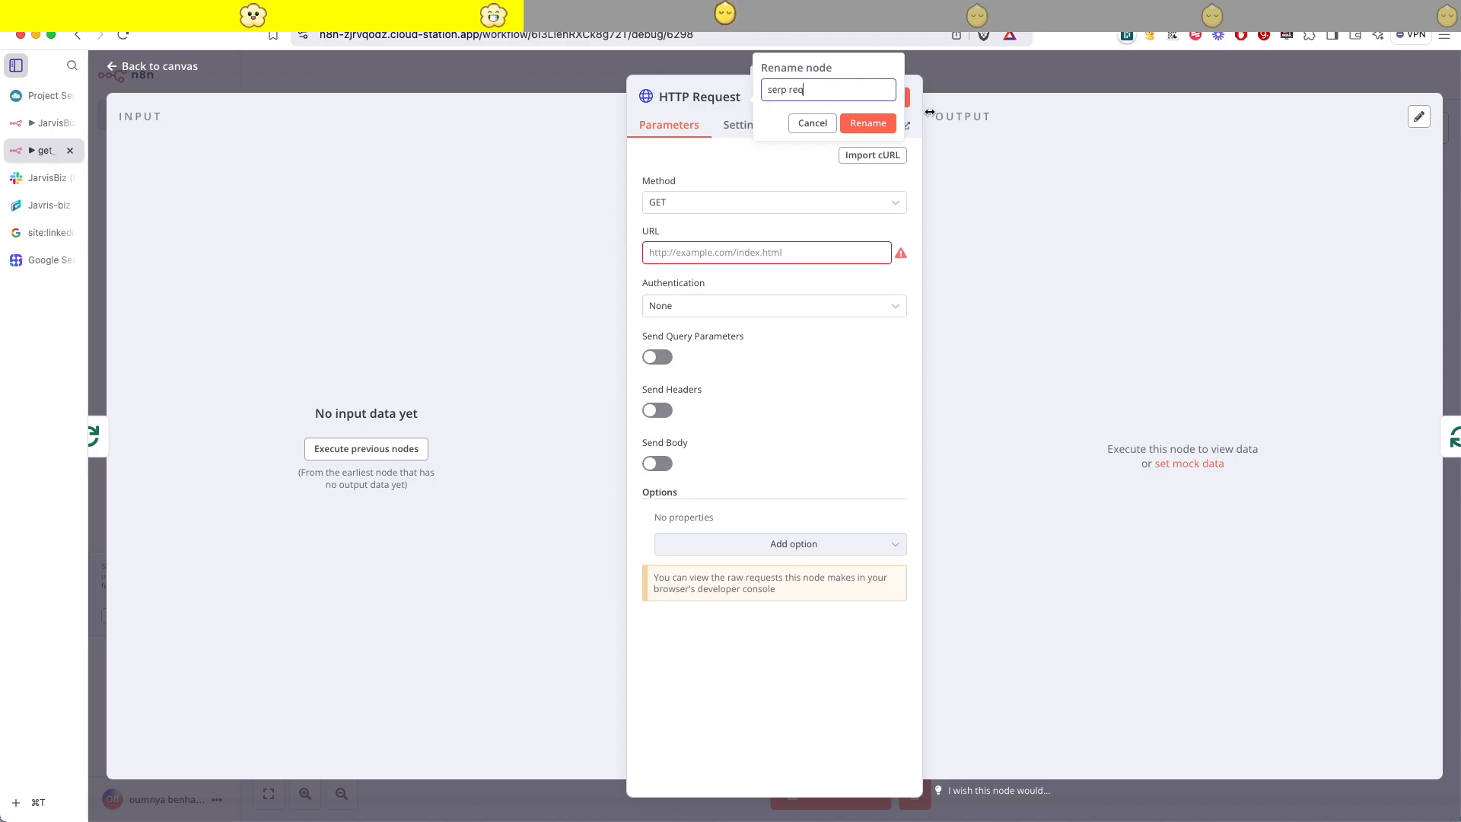
click(868, 122)
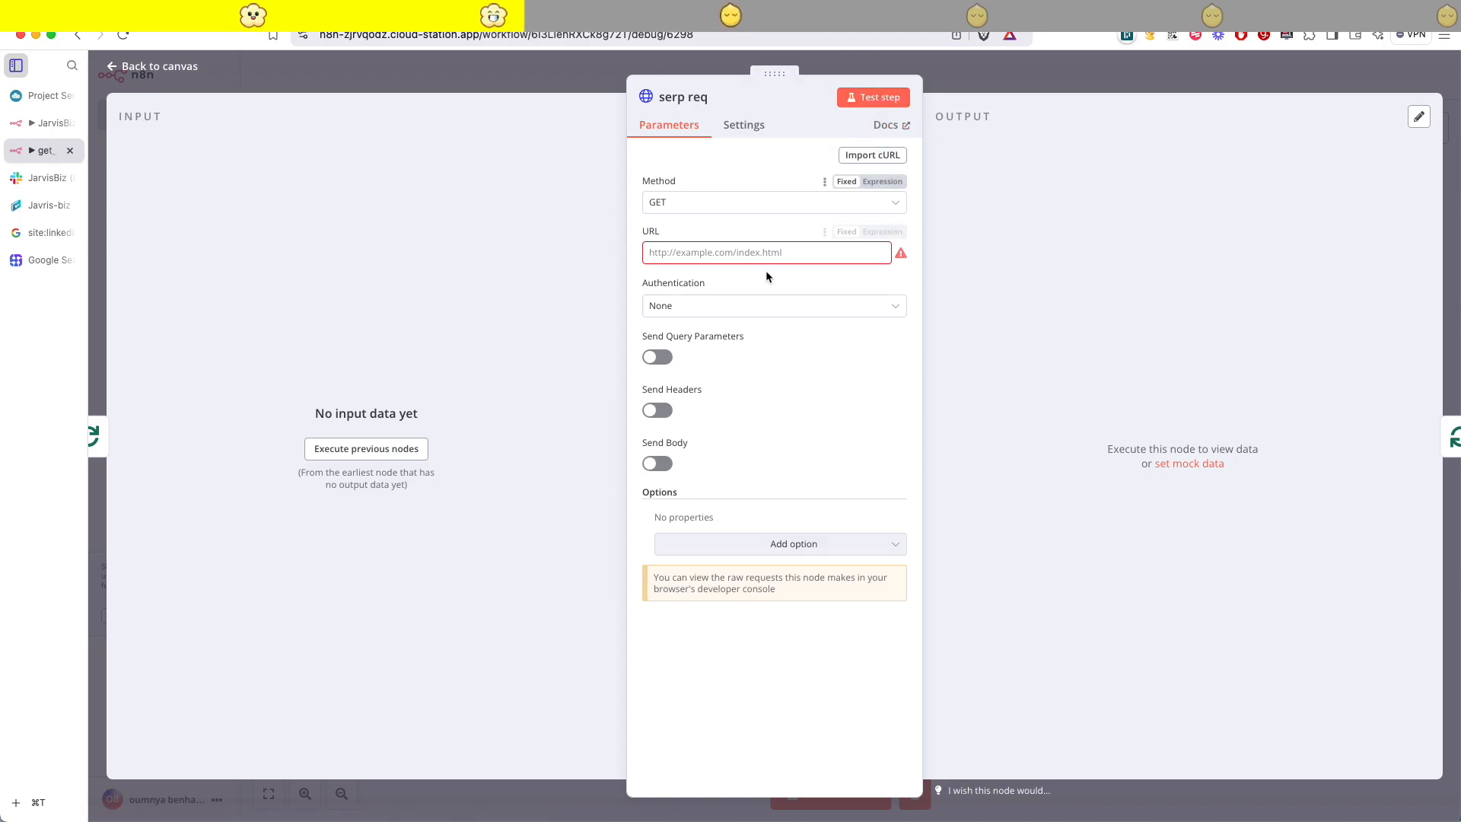
click(700, 258)
key(super+v)
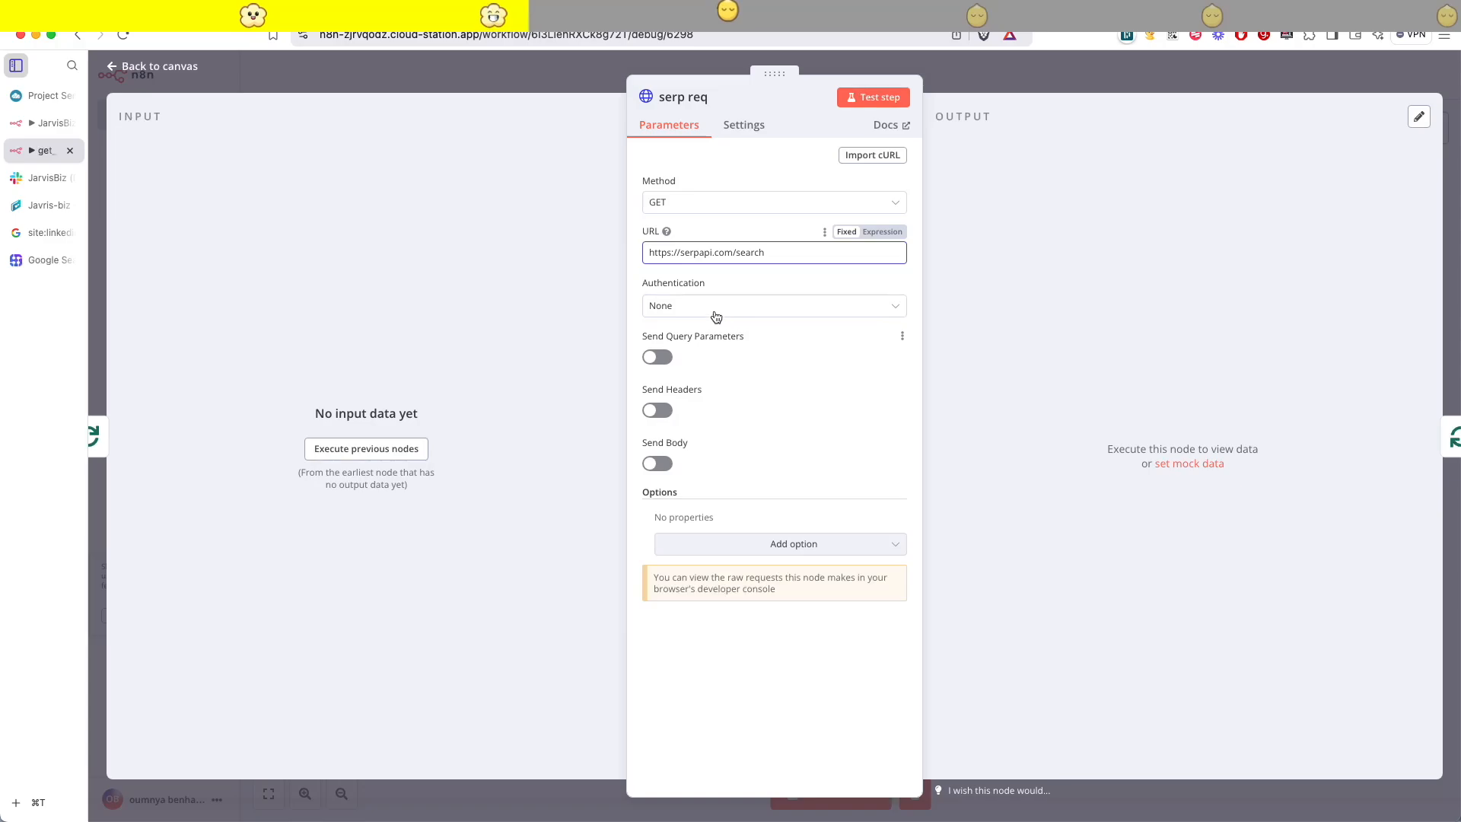
- Enable sending query parameters and add four parameters named api_key, num, q and start
click(660, 358)
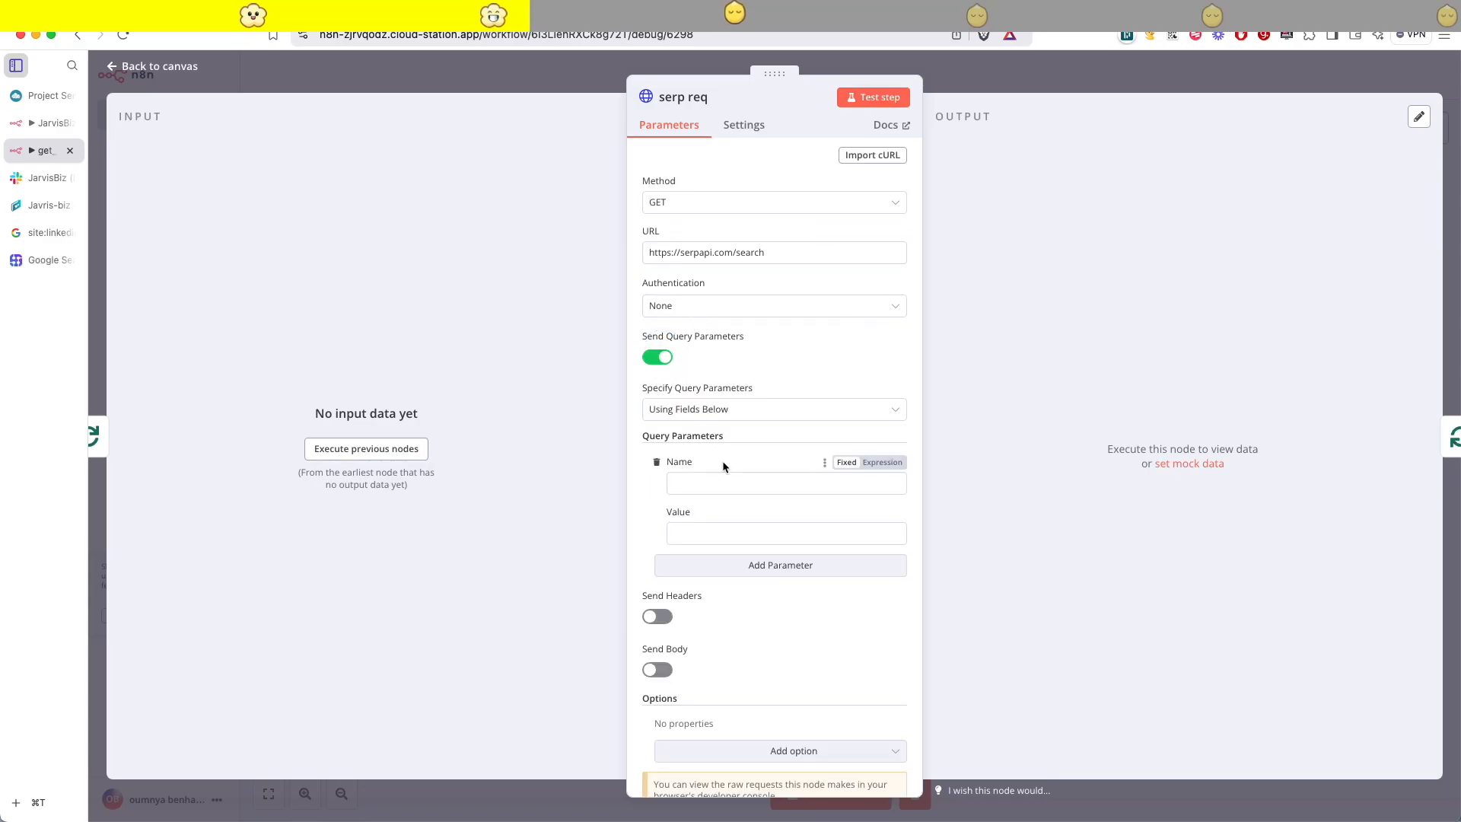
scroll(724, 459, down, 1)
click(703, 446)
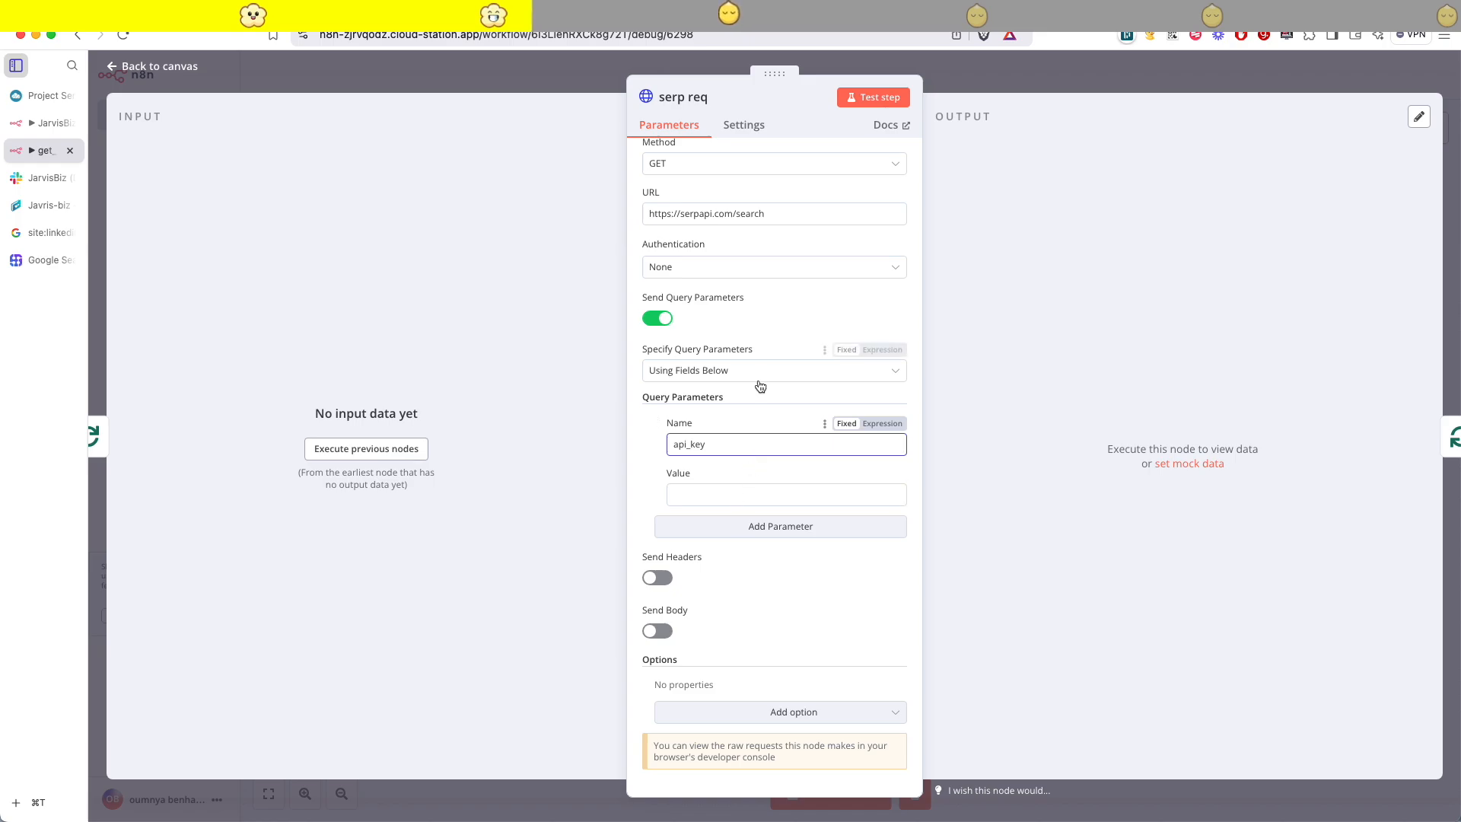
click(768, 526)
scroll(766, 530, down, 3)
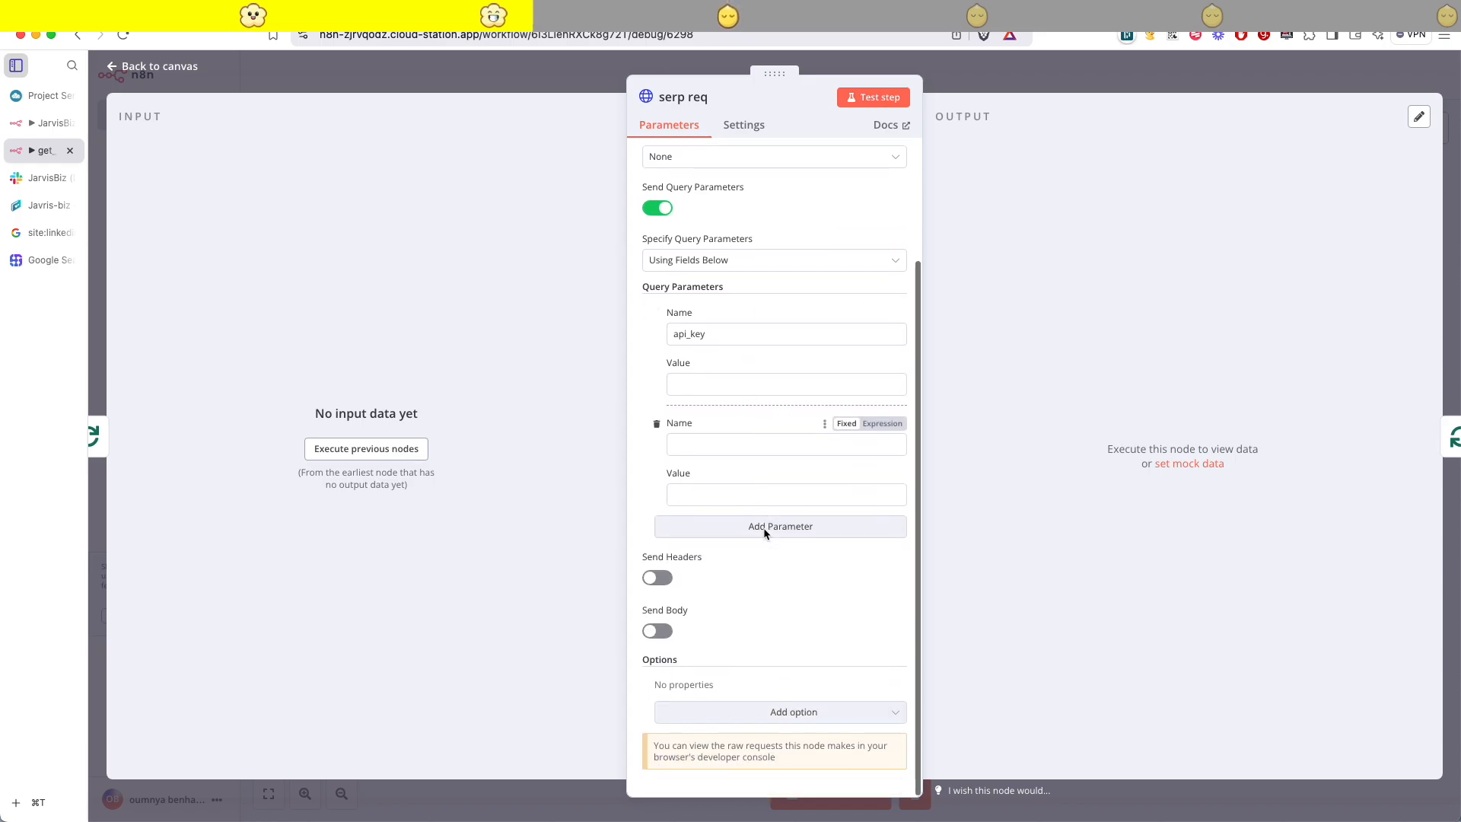
click(691, 442)
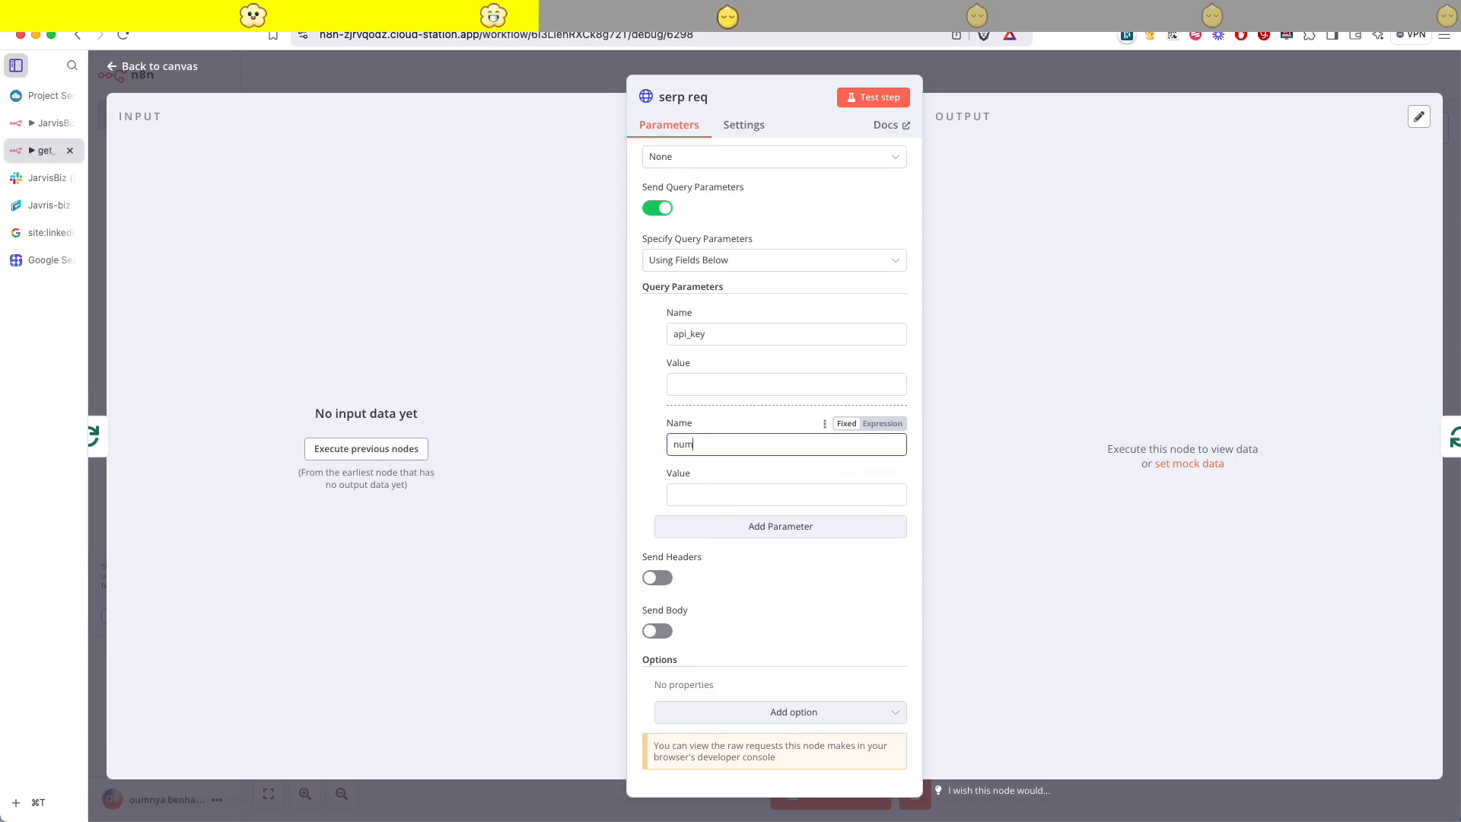
click(781, 525)
click(685, 546)
scroll(774, 457, down, 3)
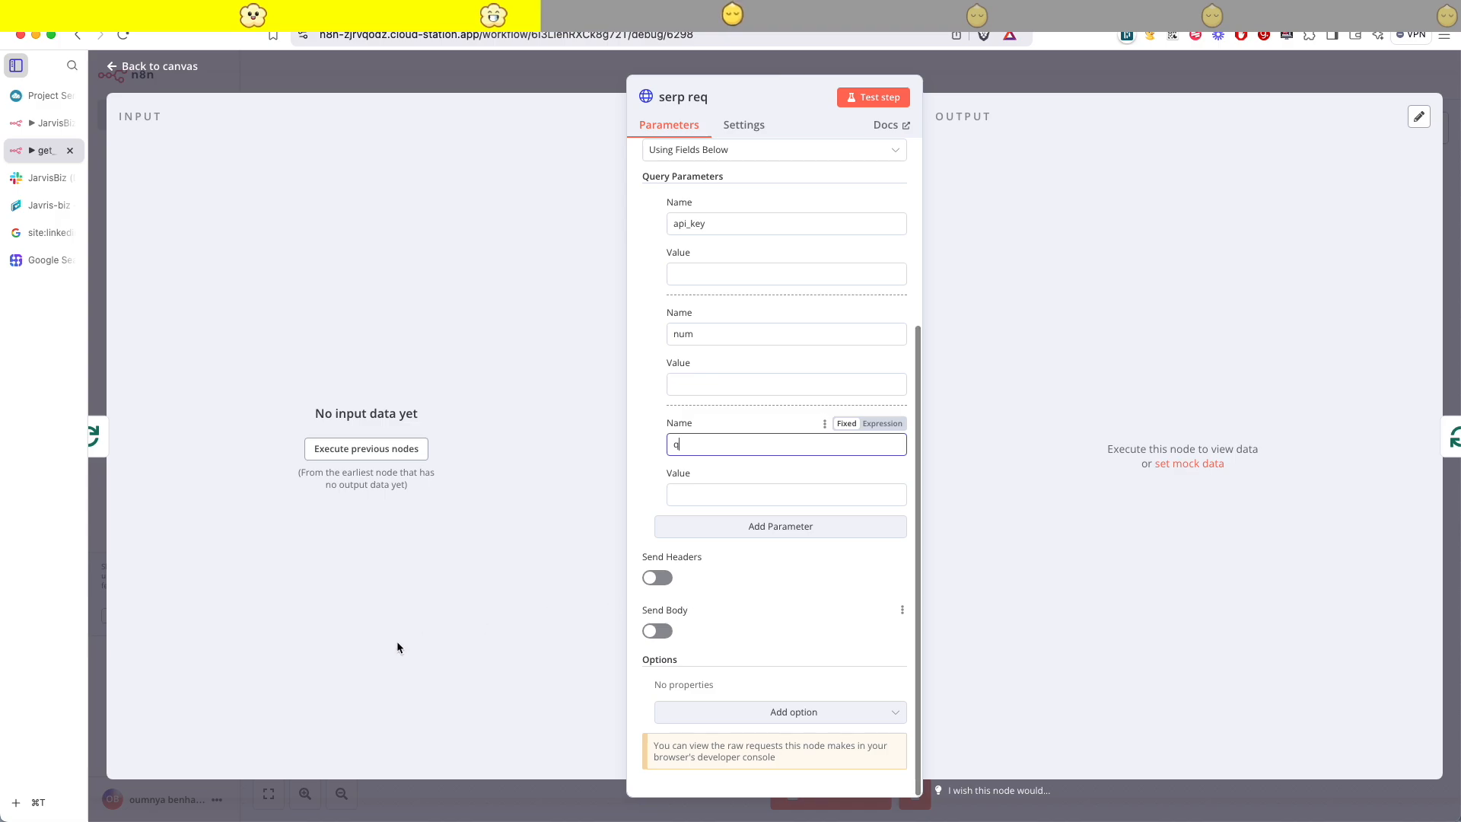
click(802, 542)
click(700, 558)
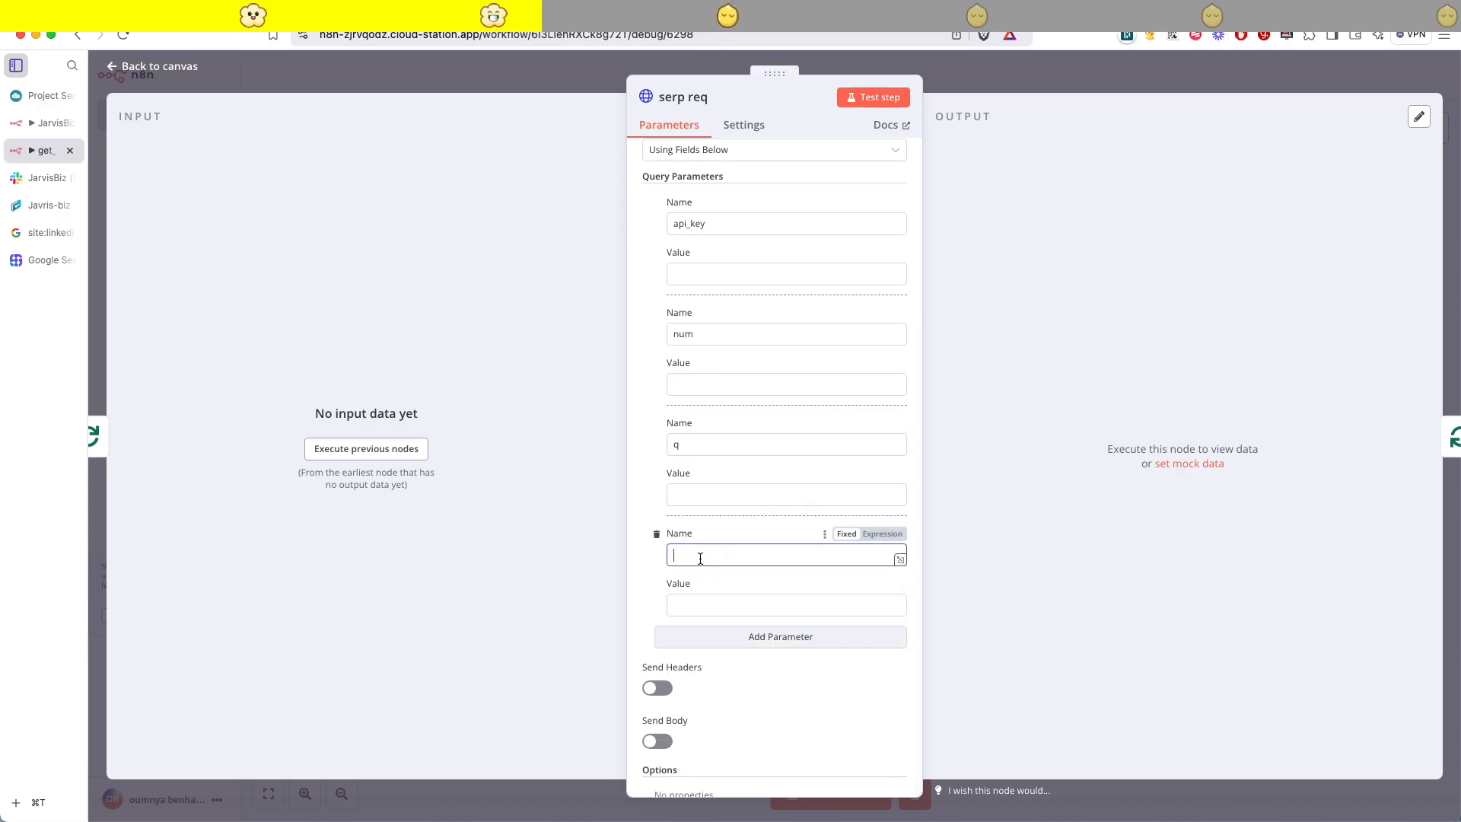
scroll(774, 456, down, 2)
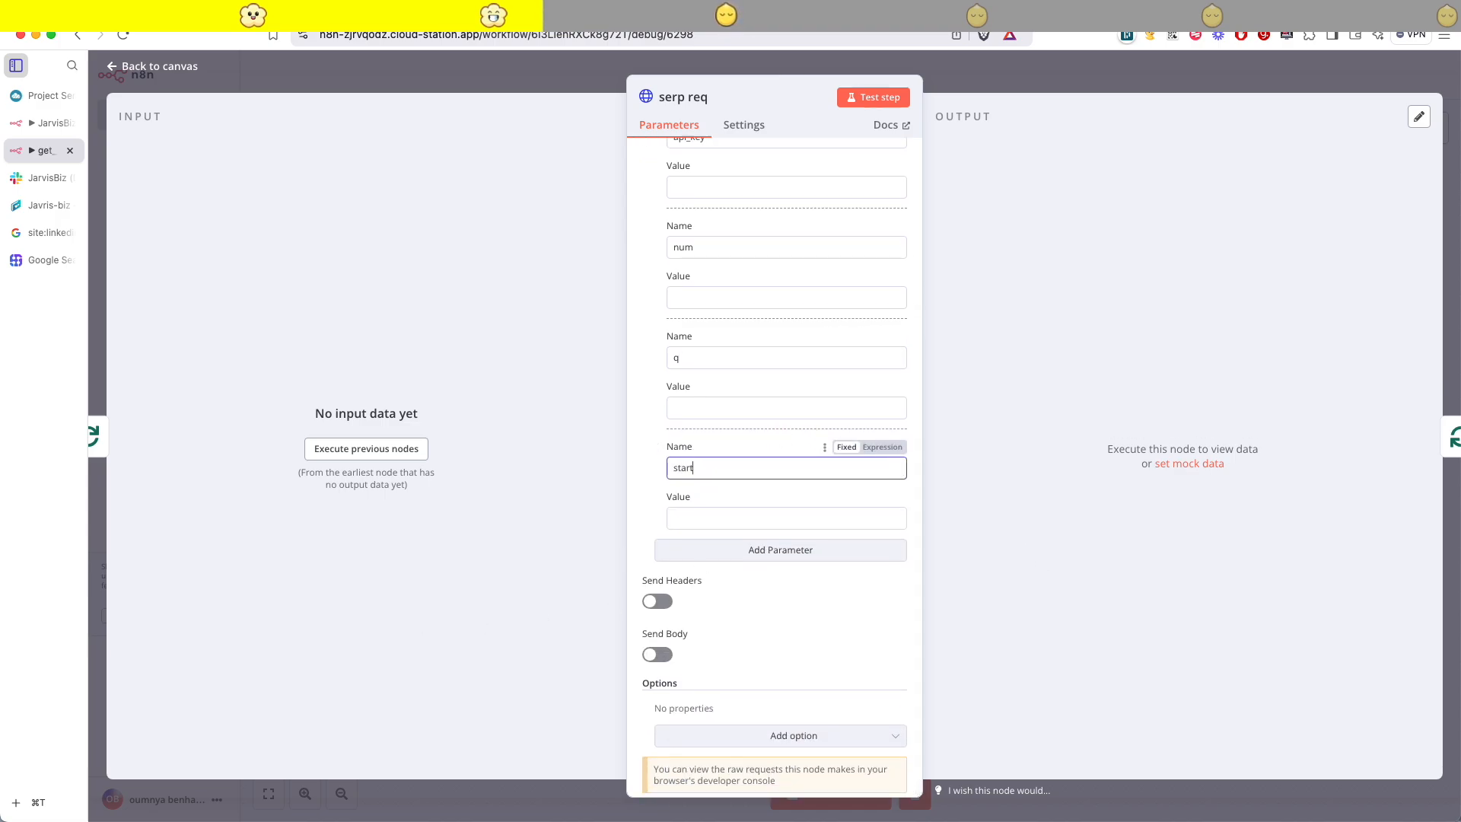
- Paste the SerpApi API key as the value of the api_key parameter and return to the canvas
scroll(830, 328, up, 5)
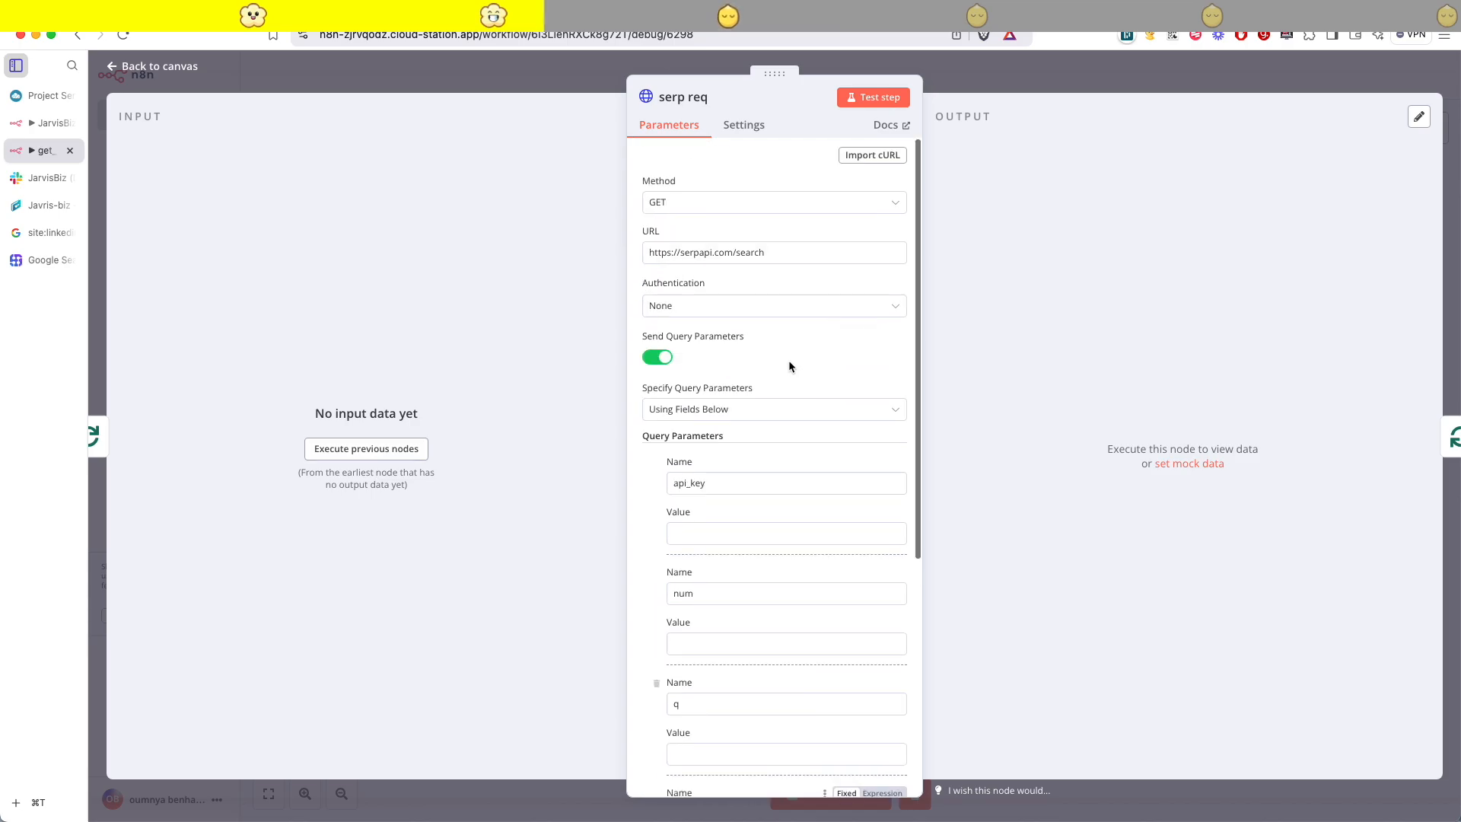
click(729, 533)
key(super+v)
key(Escape)
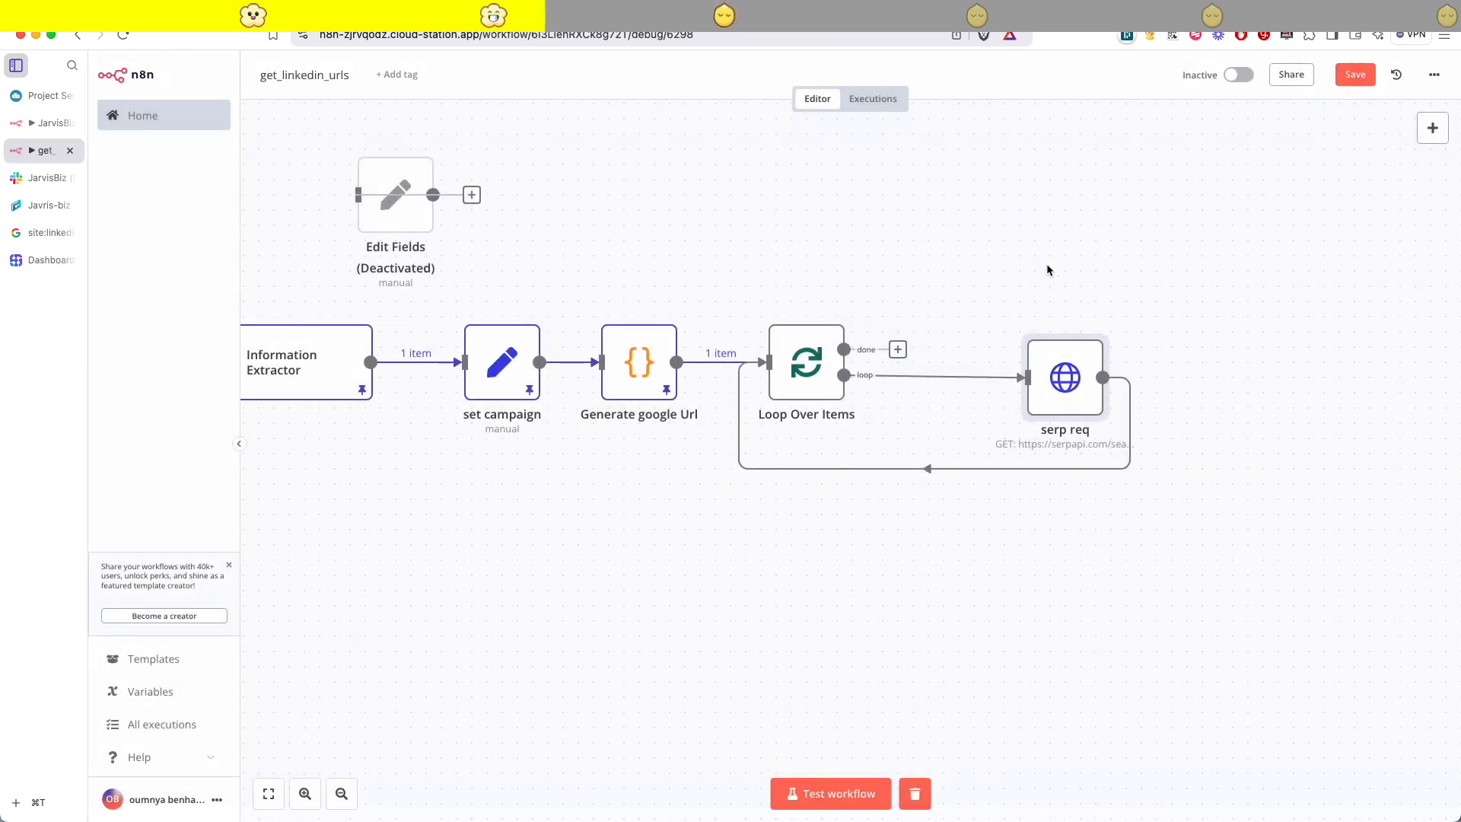
- Test the whole workflow to bring input data to serp req, and reopen that node
scroll(1145, 528, down, 3)
click(857, 803)
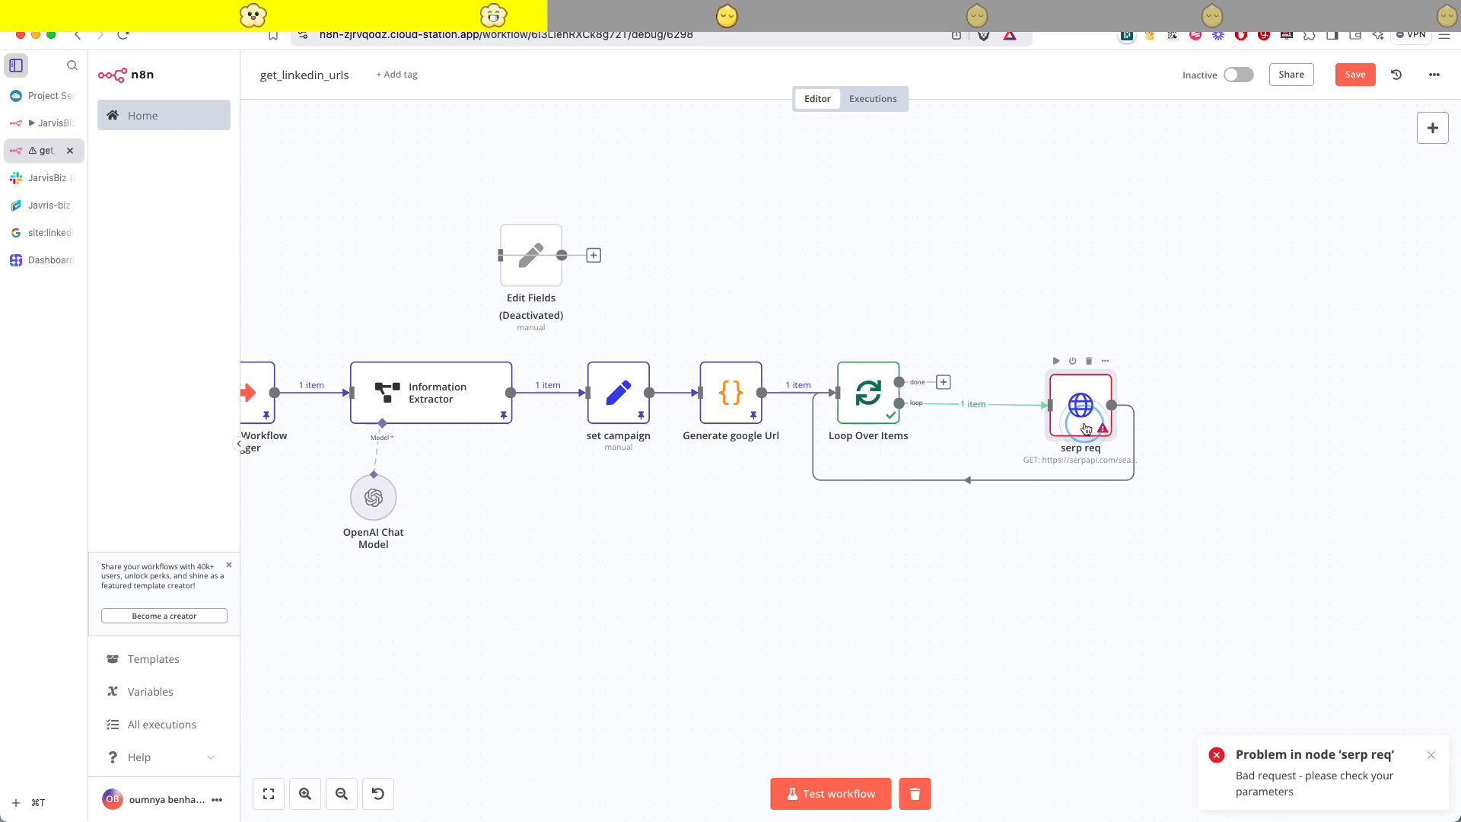
double_click(1081, 407)
- Map the num and q fields from Loop Over Items to the matching parameter values as {{ $json.num }} and {{ $json.q }}
scroll(881, 380, down, 5)
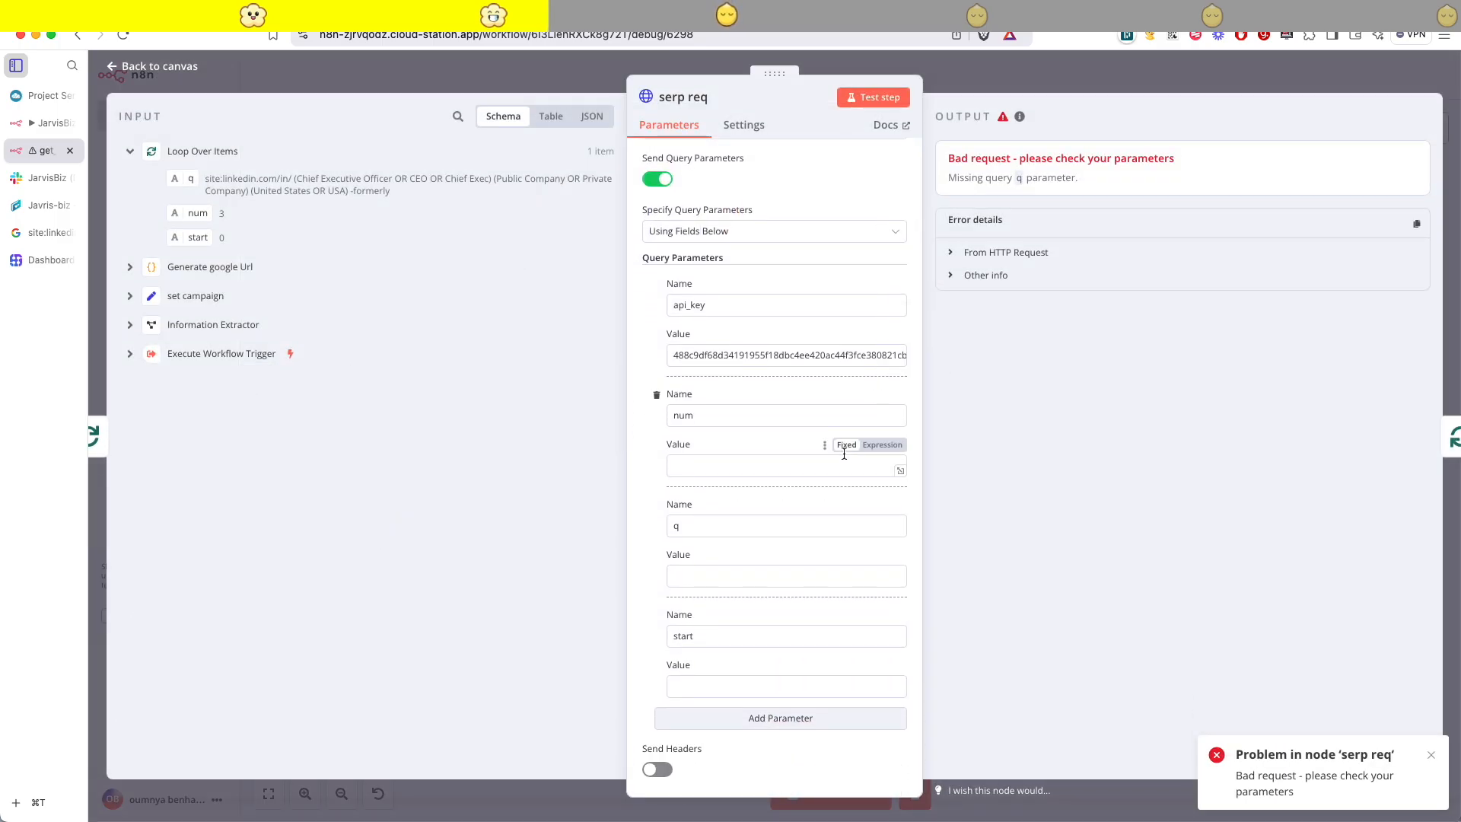
scroll(830, 465, up, 3)
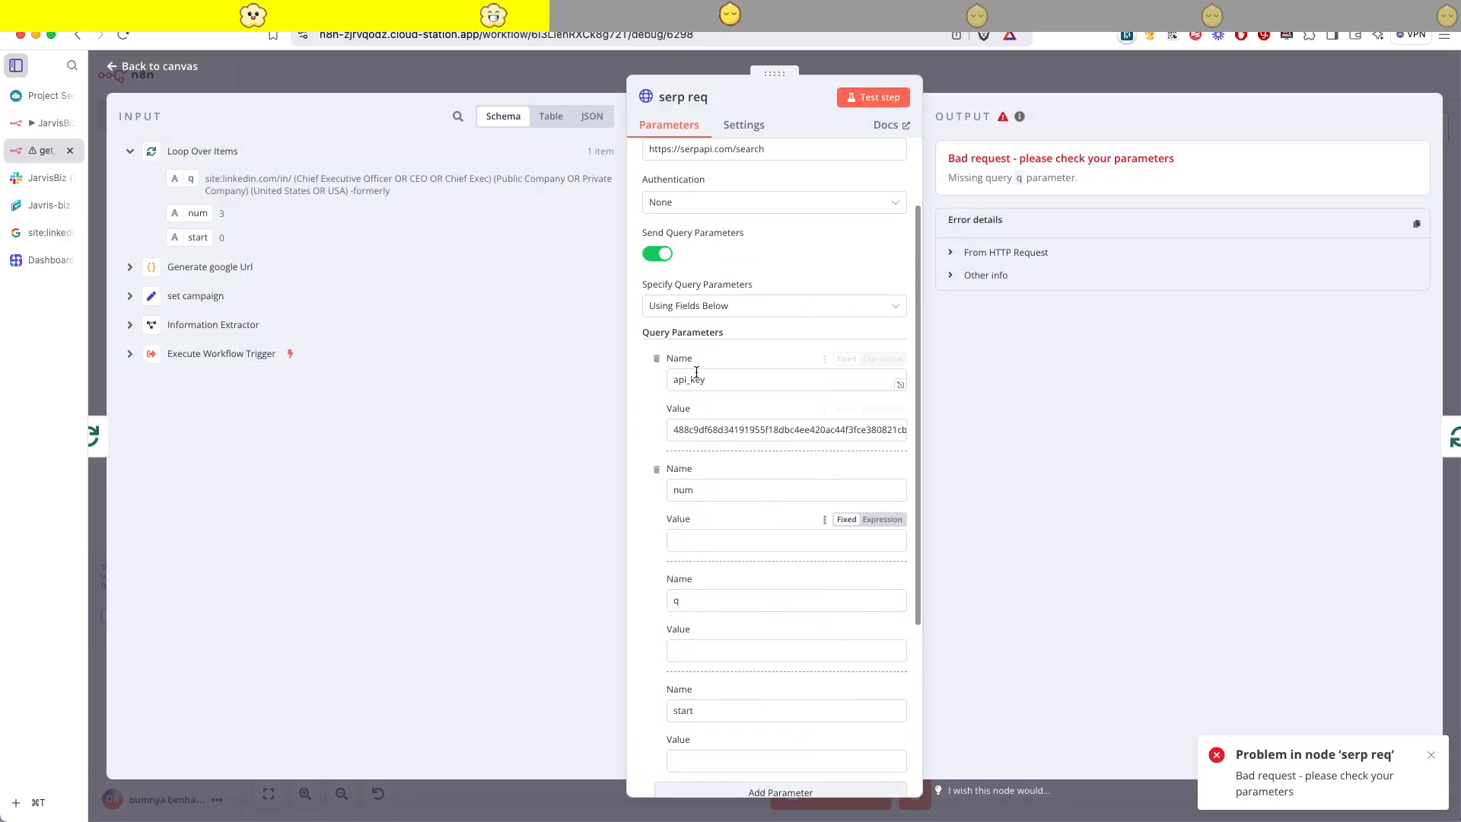
scroll(779, 486, down, 3)
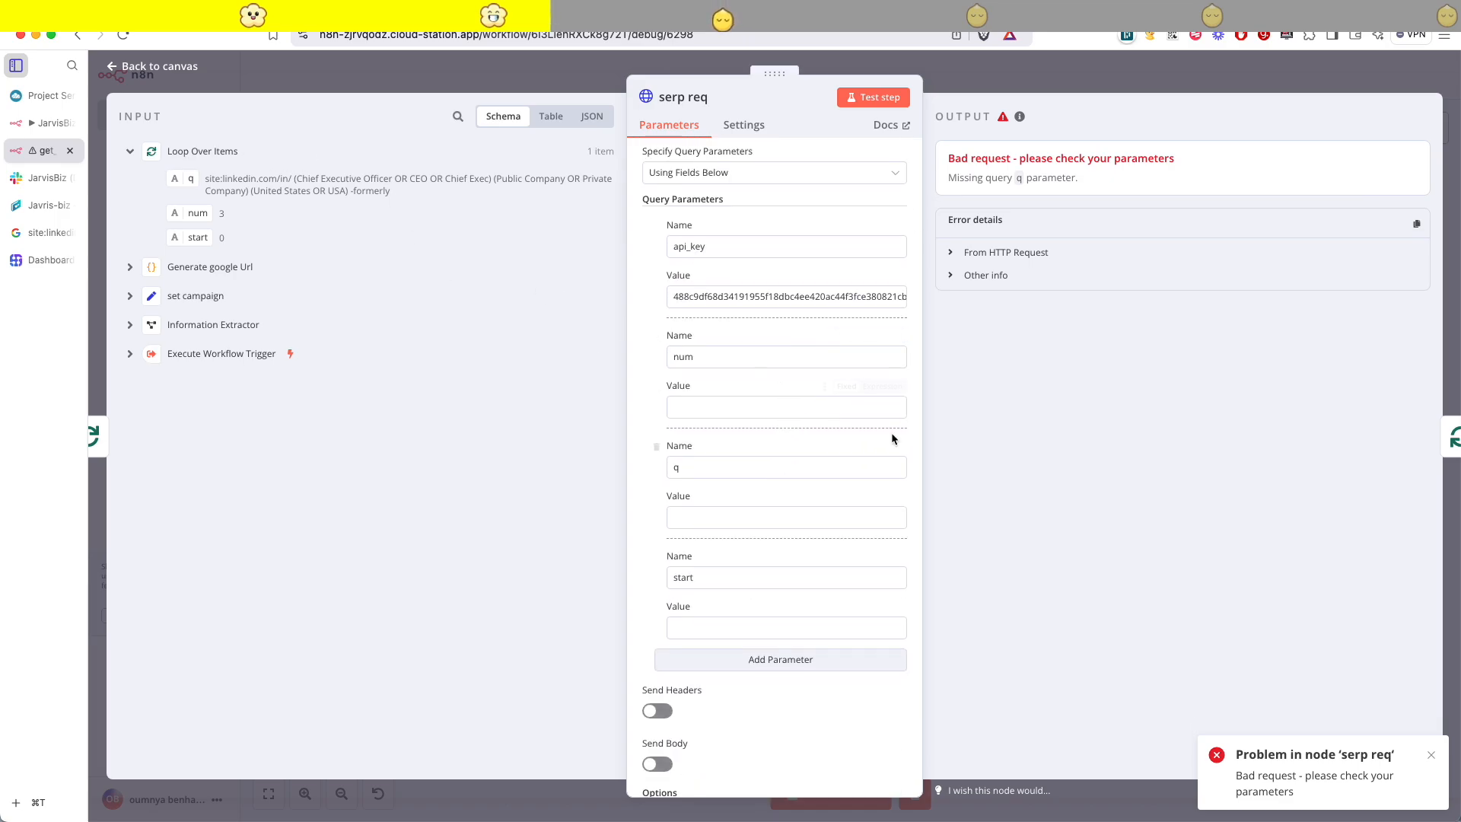
drag(198, 213, 685, 408)
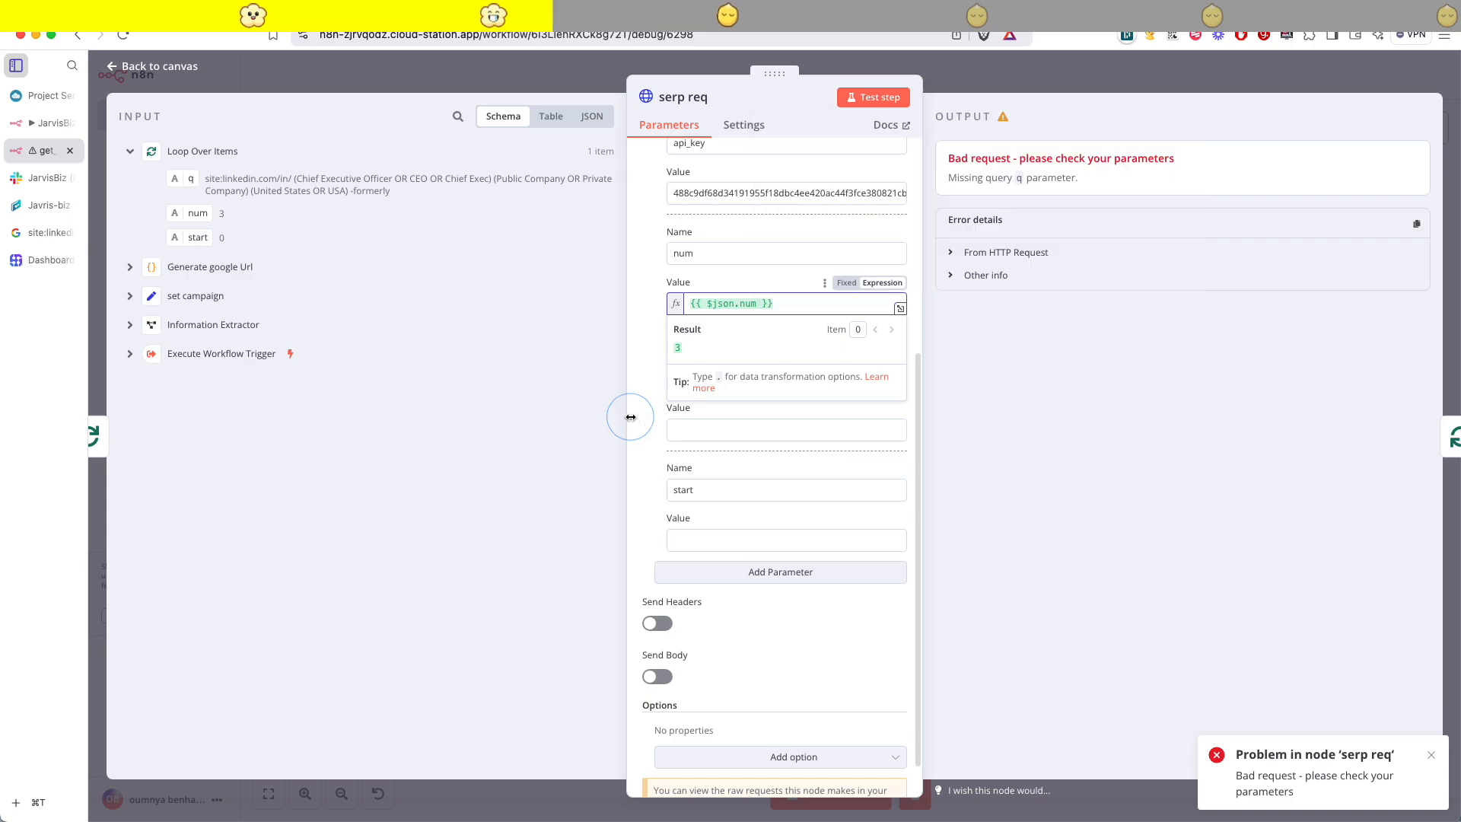
click(656, 396)
drag(186, 180, 717, 429)
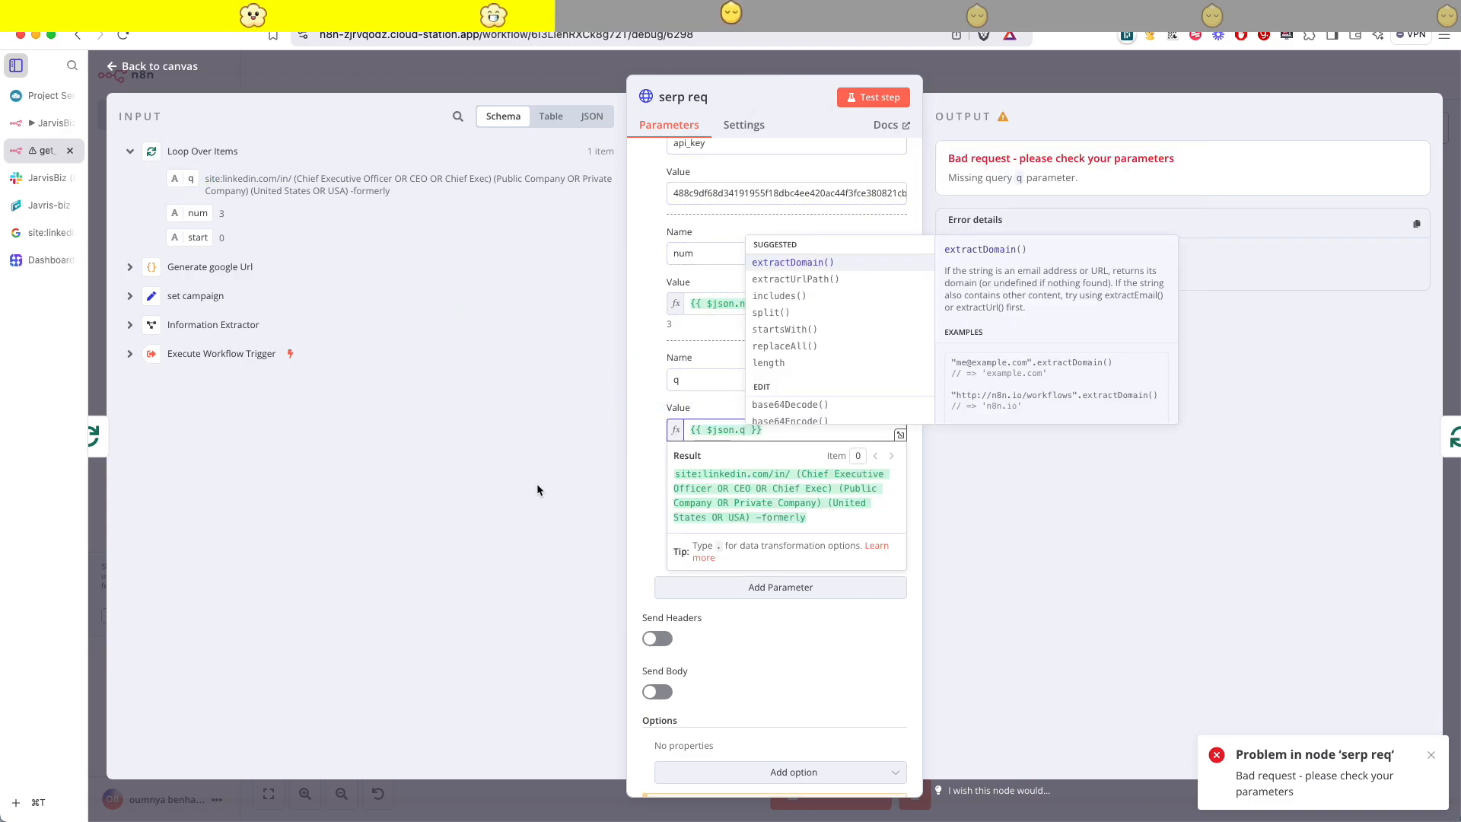
- Map the start field from Loop Over Items to the value of the start query parameter
click(657, 426)
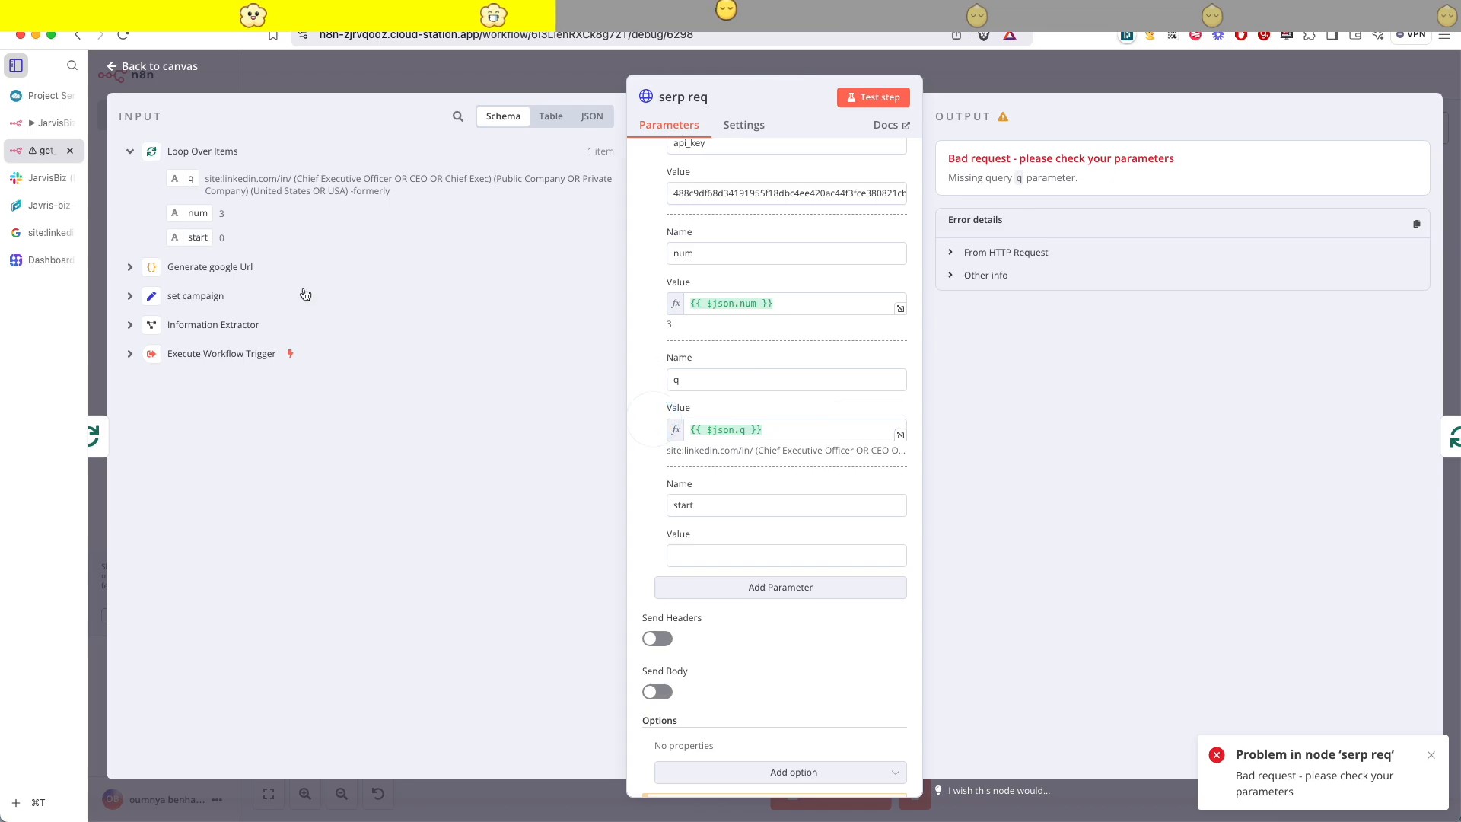
scroll(751, 529, down, 1)
drag(181, 230, 748, 516)
click(755, 533)
scroll(755, 531, up, 5)
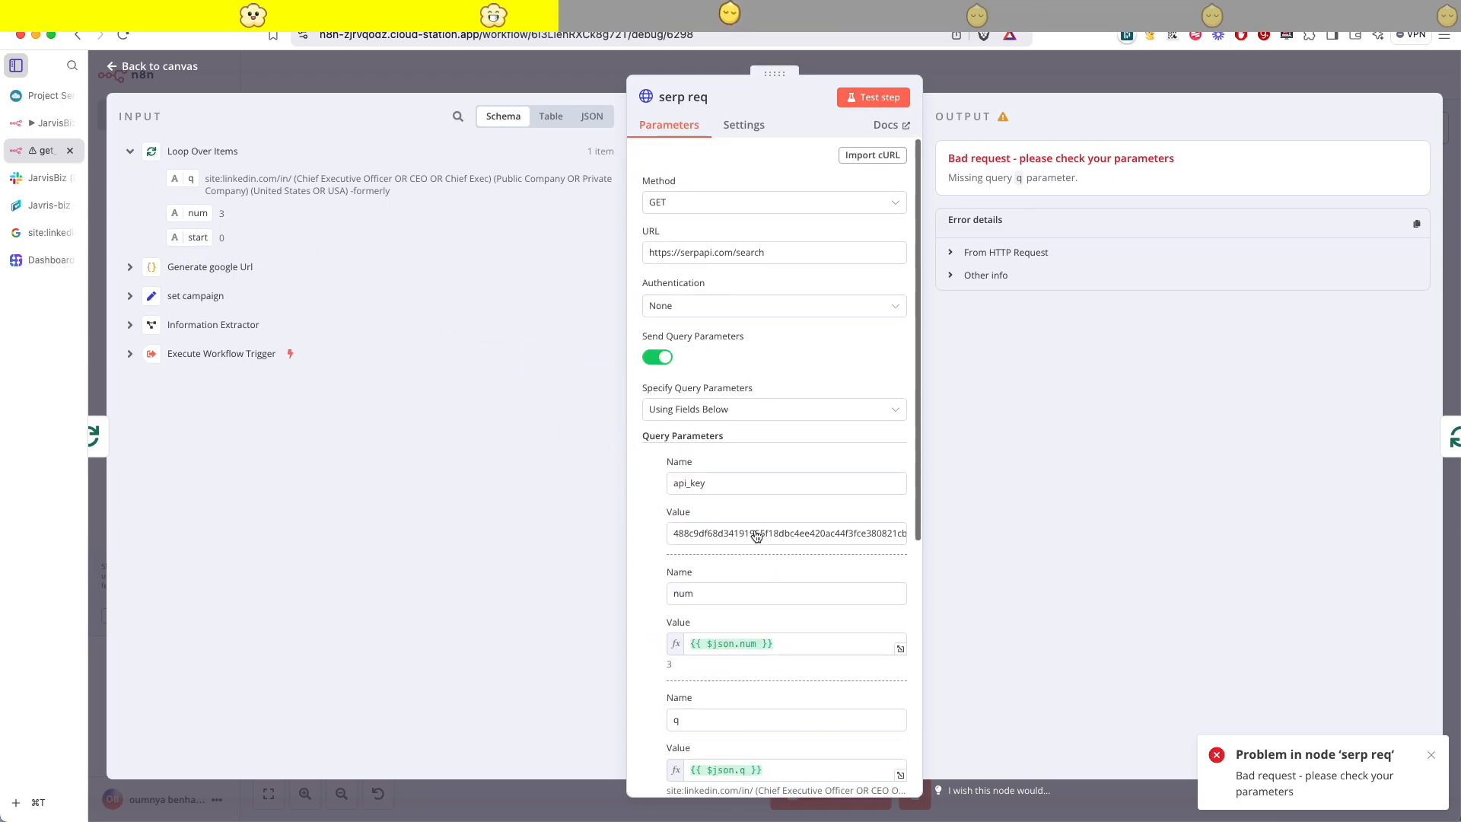
- Test the serp req step, return to the canvas and run a test of the whole workflow
click(885, 97)
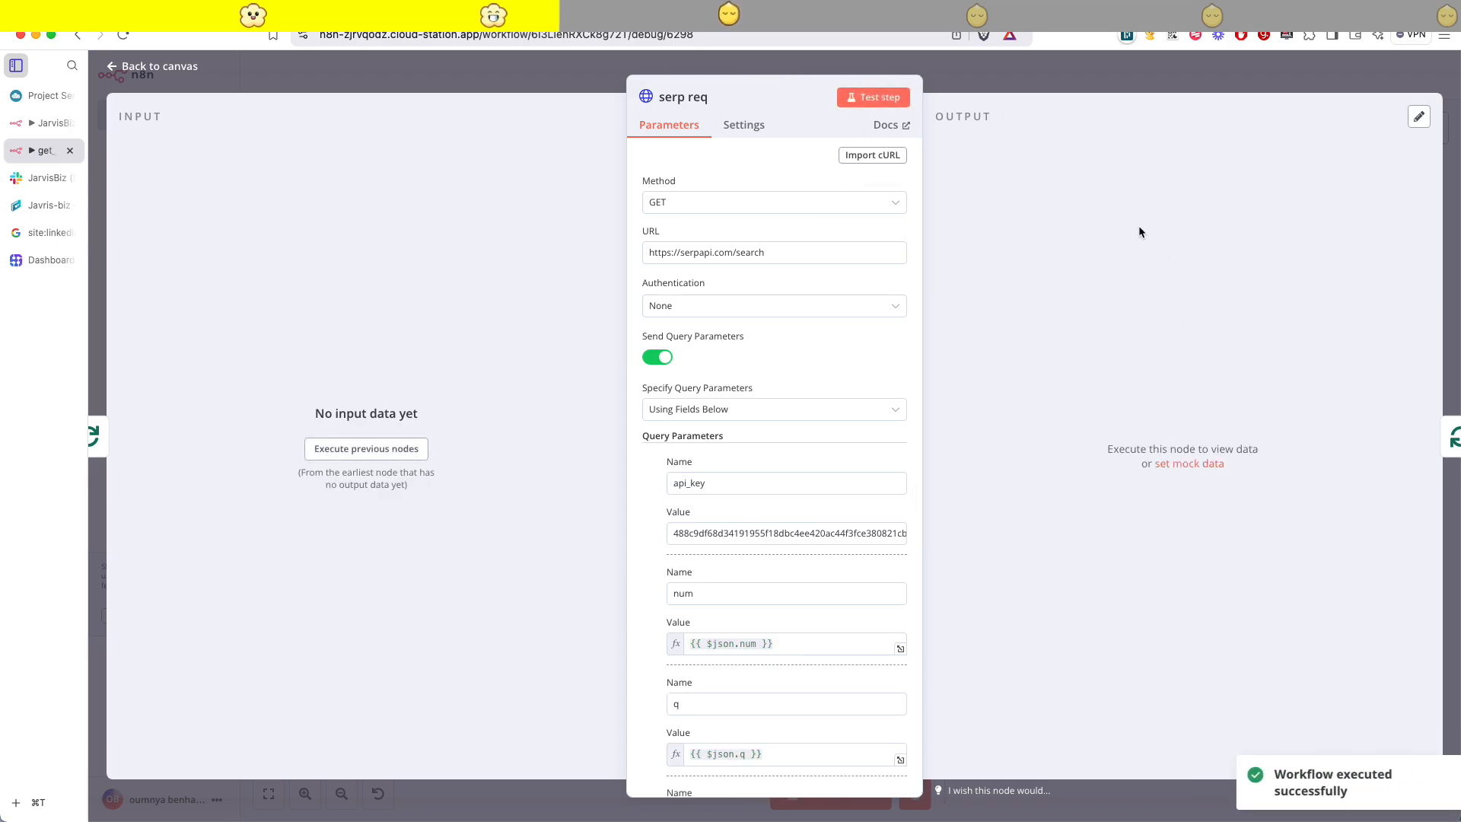
key(Escape)
double_click(1080, 411)
click(1041, 72)
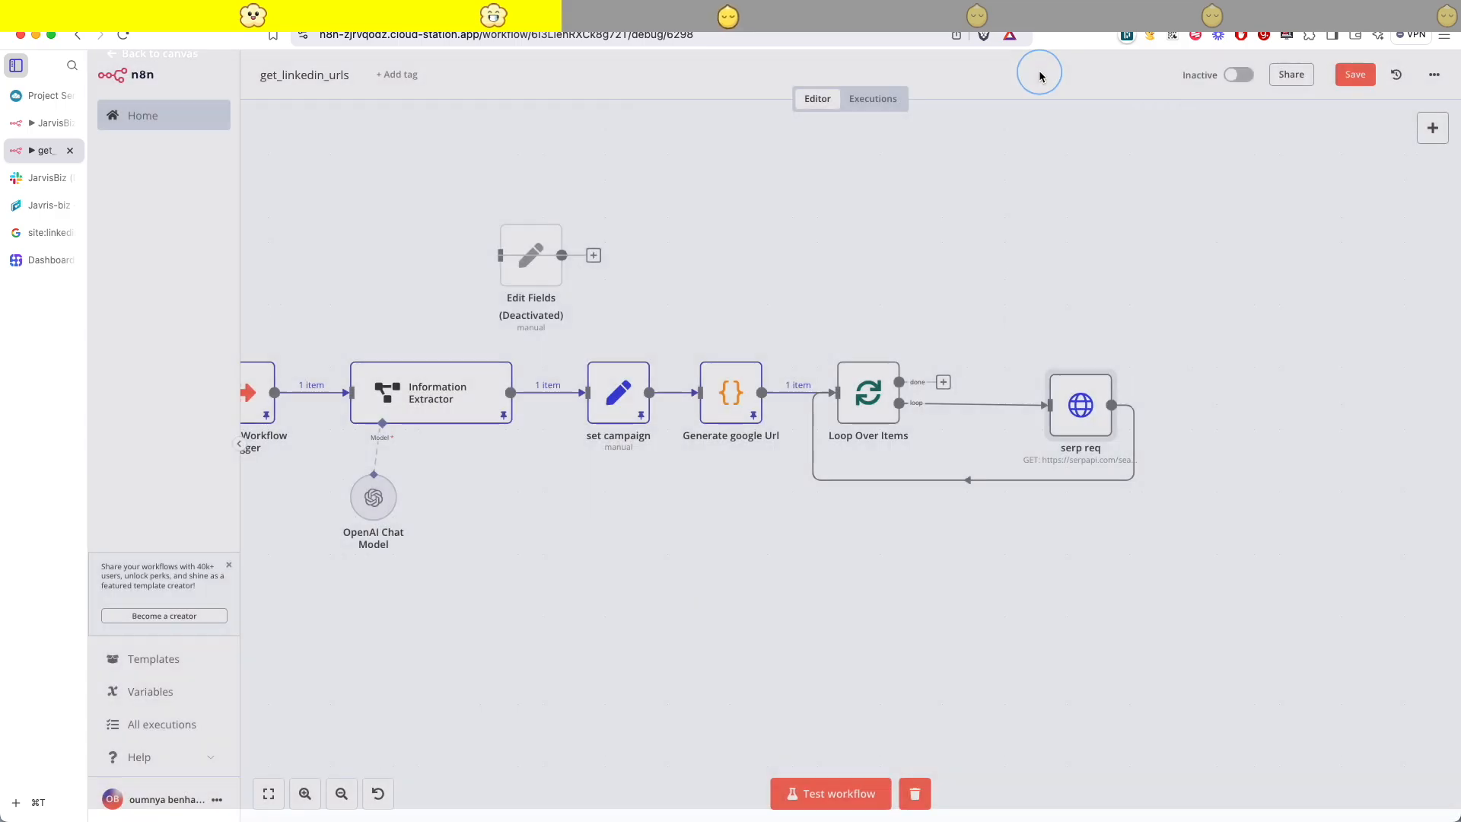
click(860, 795)
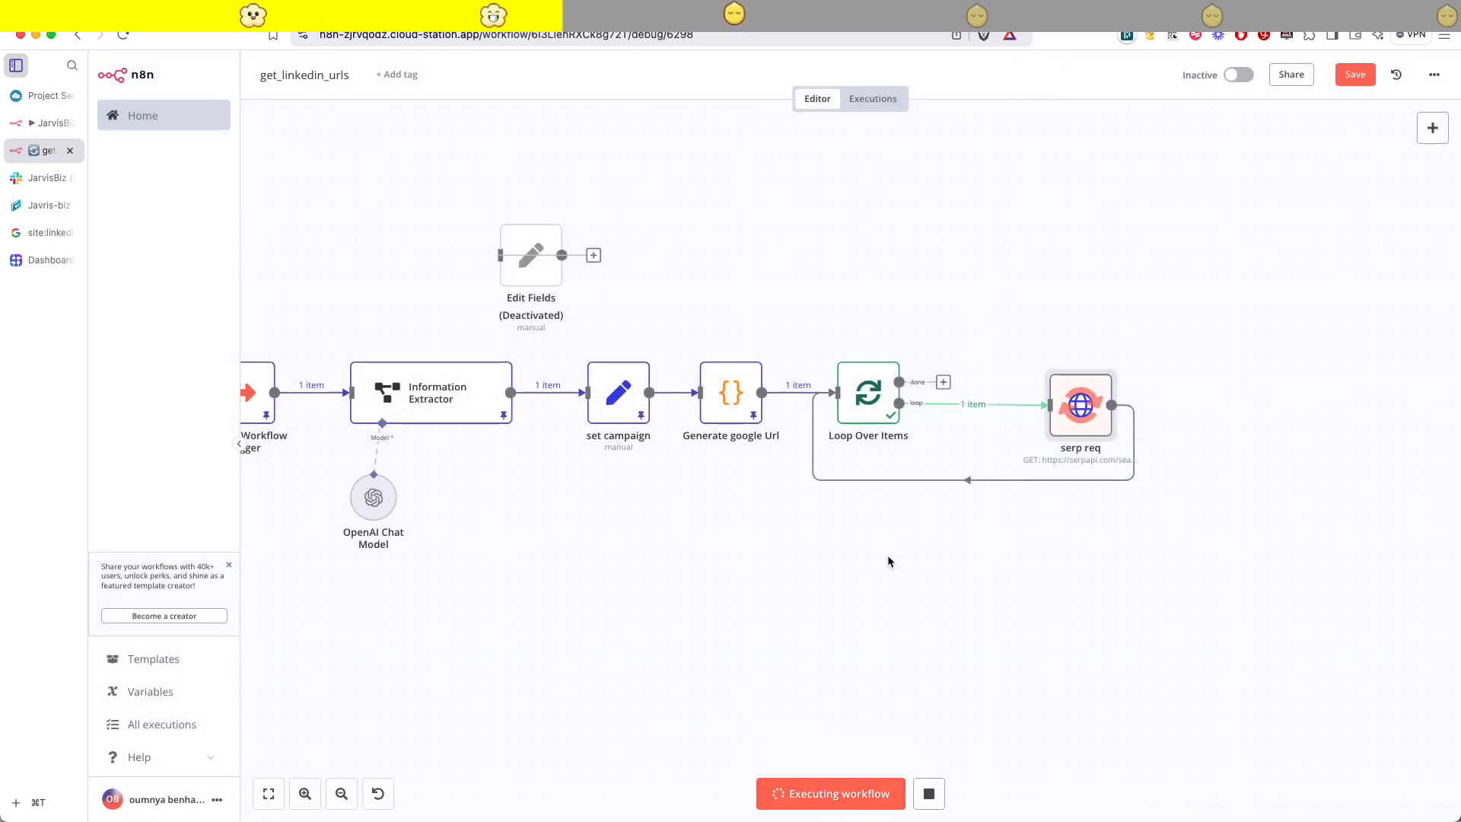
- Open serp req with a widened output area and examine the returned search parameters and organic_results
double_click(1080, 405)
scroll(1186, 294, right, 5)
drag(775, 73, 516, 73)
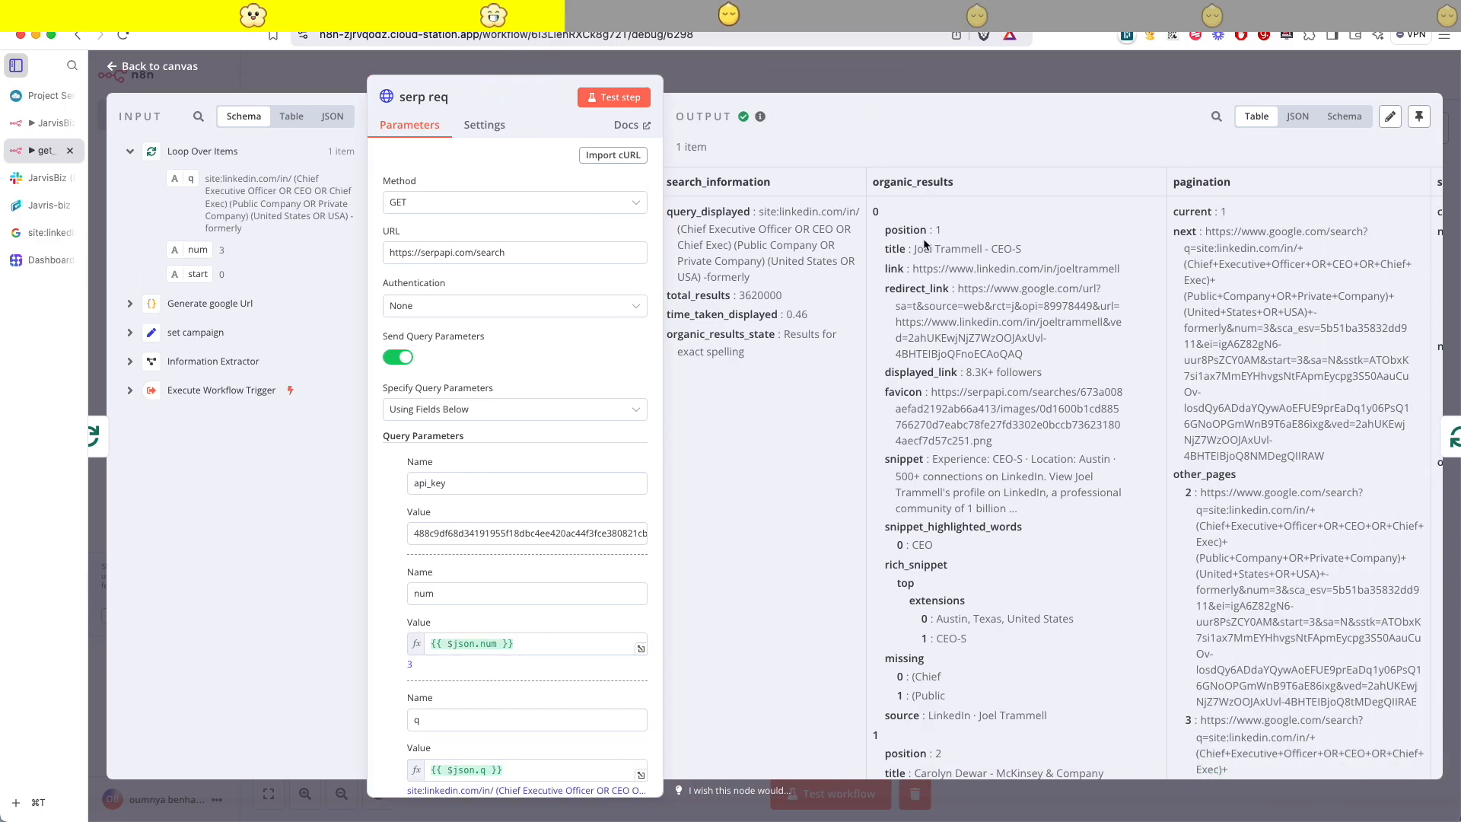
scroll(965, 426, down, 5)
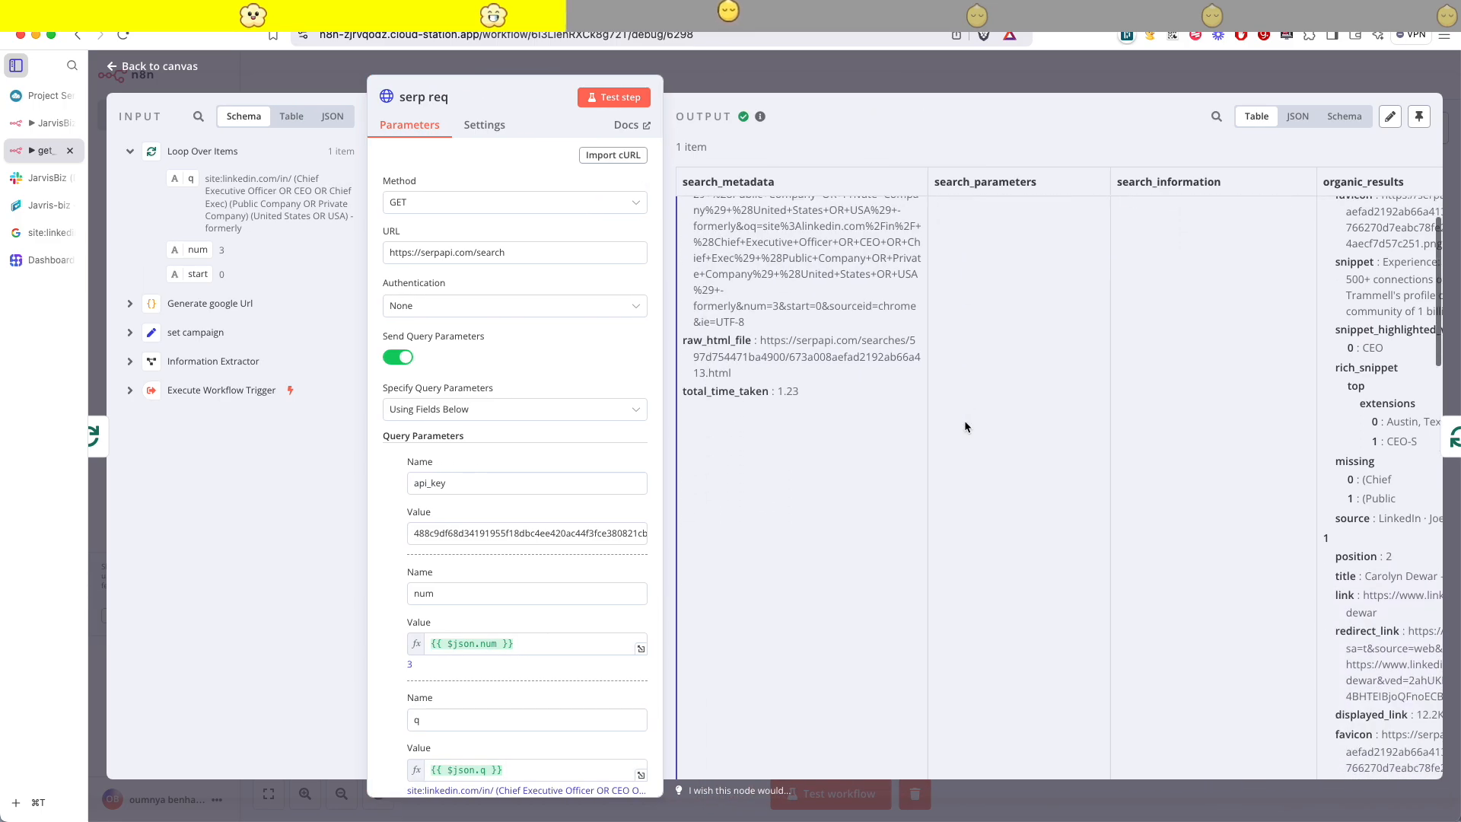
scroll(965, 426, up, 5)
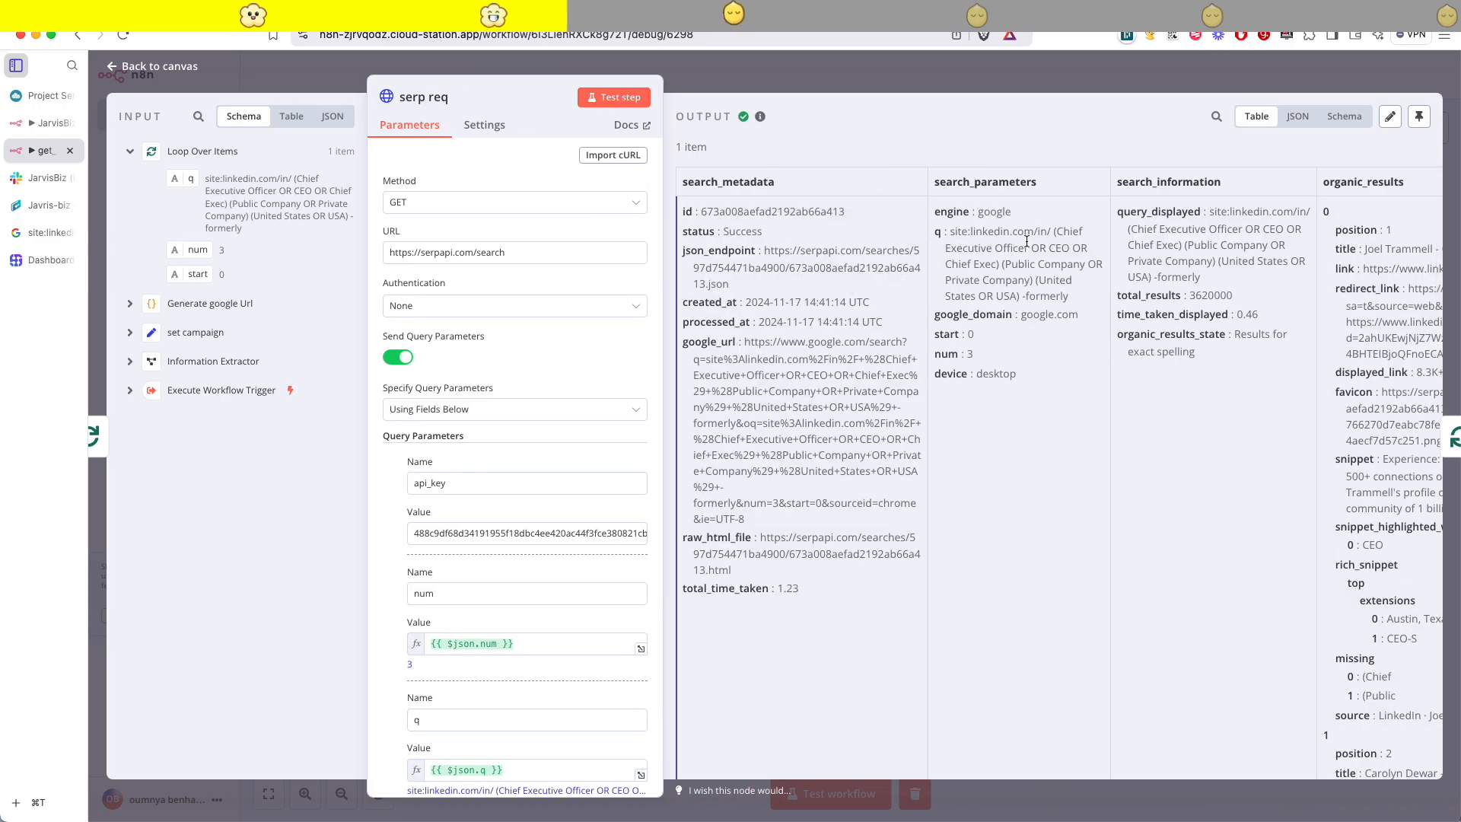
scroll(1027, 241, right, 6)
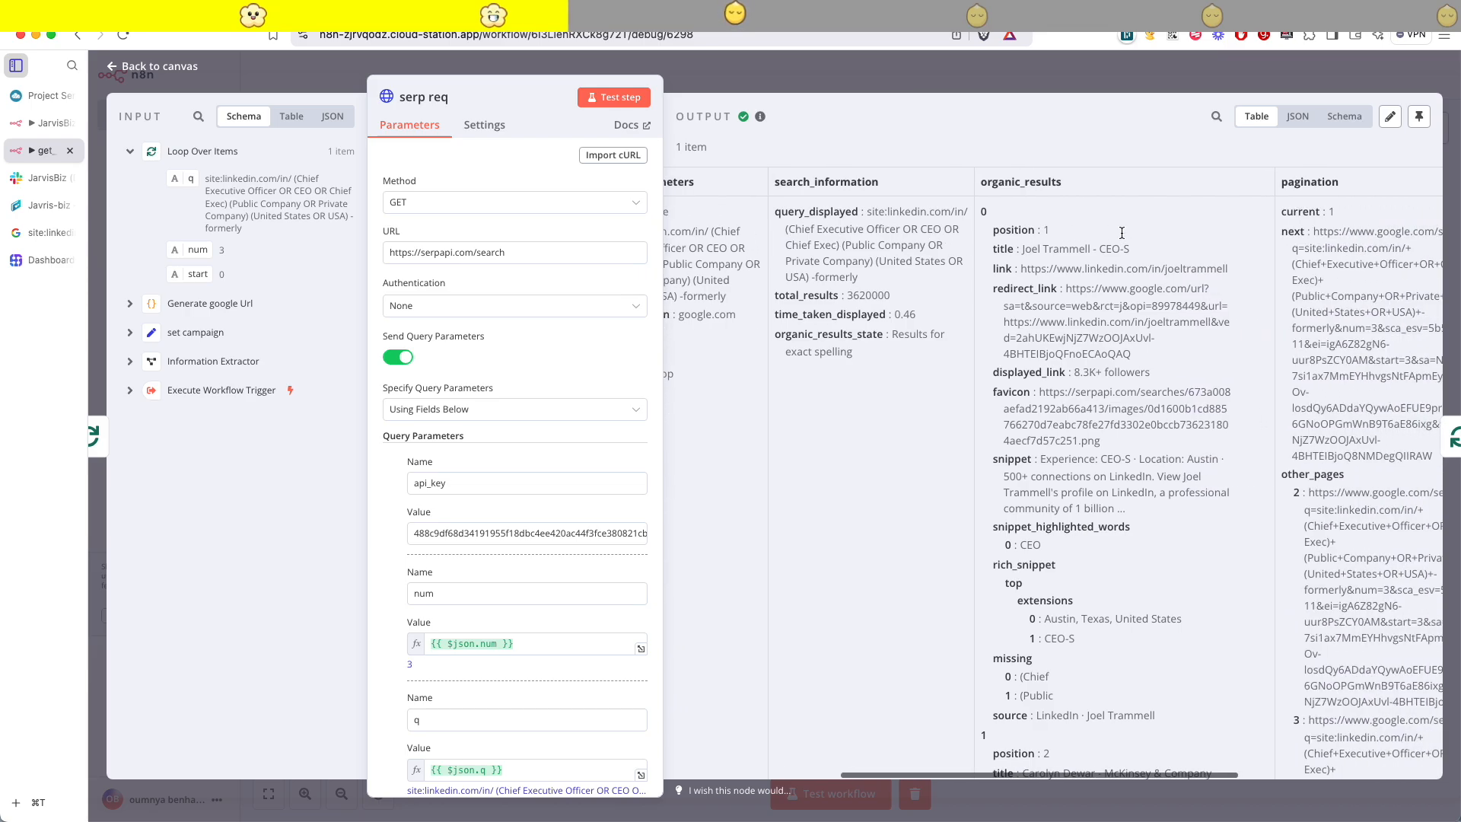
scroll(1122, 233, right, 1)
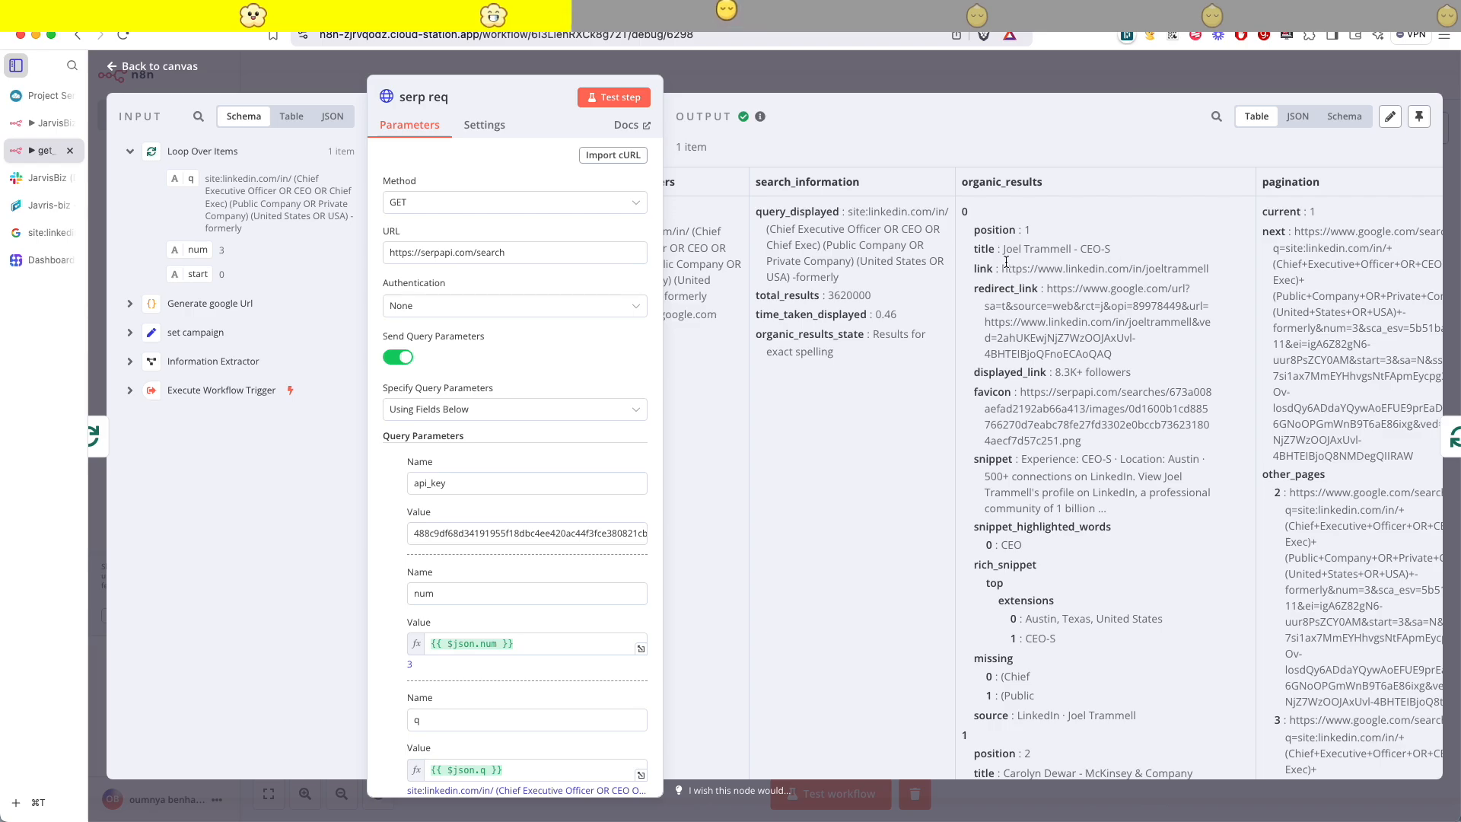
- Open the LinkedIn link of the first organic result to check the profile, and close the LinkedIn tabs
drag(1003, 266, 1209, 268)
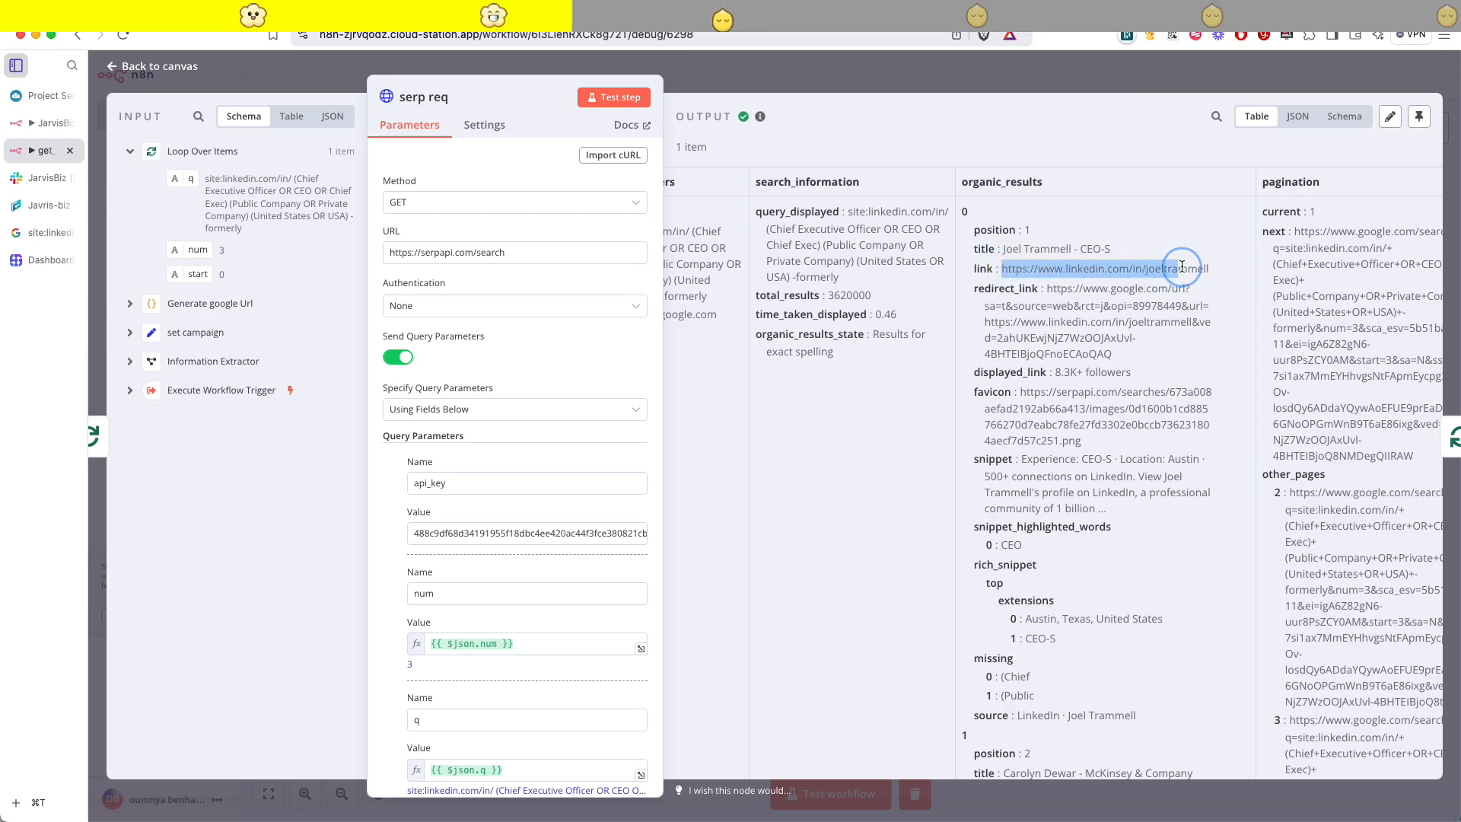
right_click(1013, 276)
click(1080, 338)
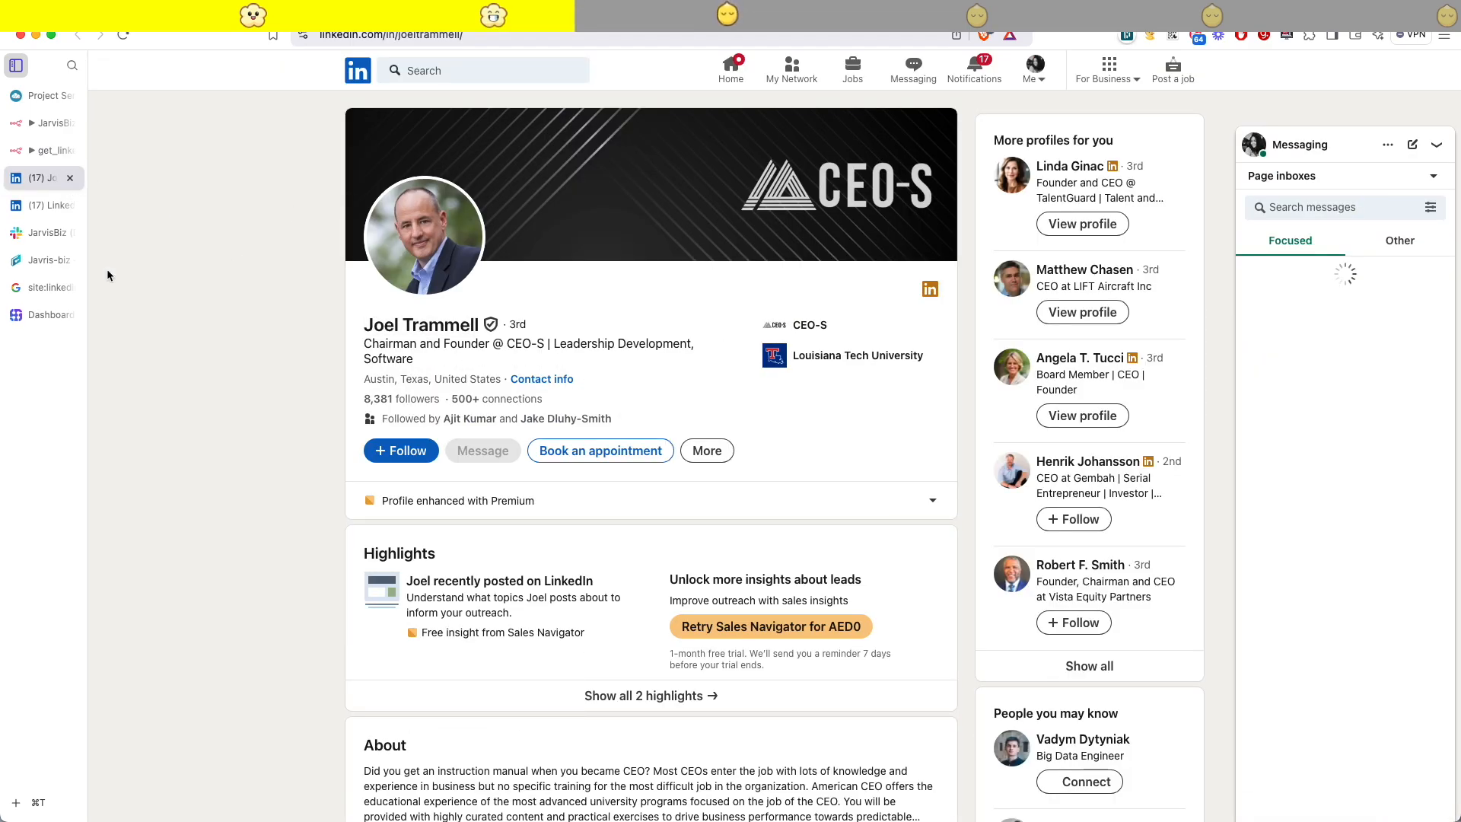
click(69, 205)
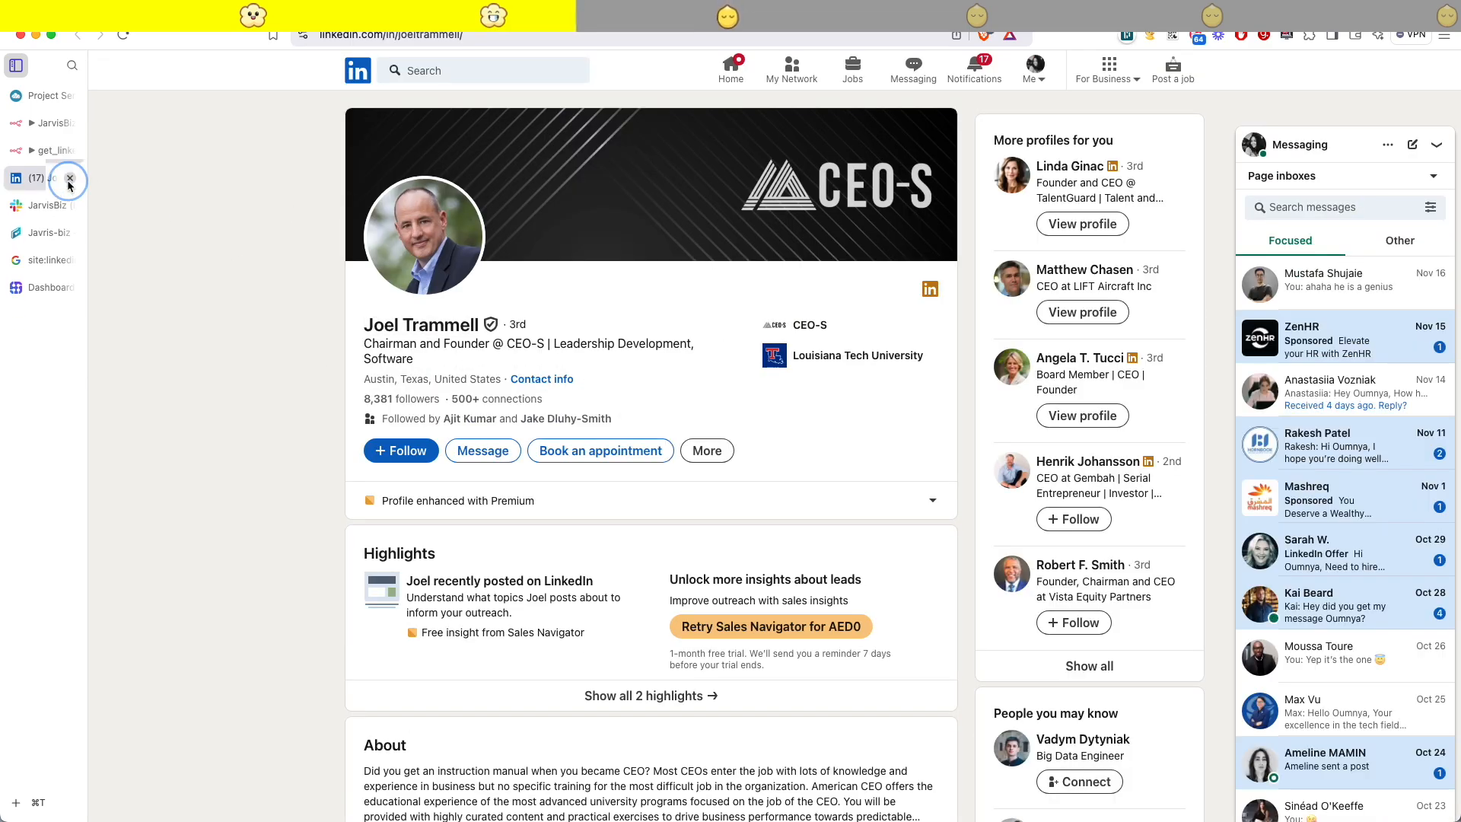
click(69, 180)
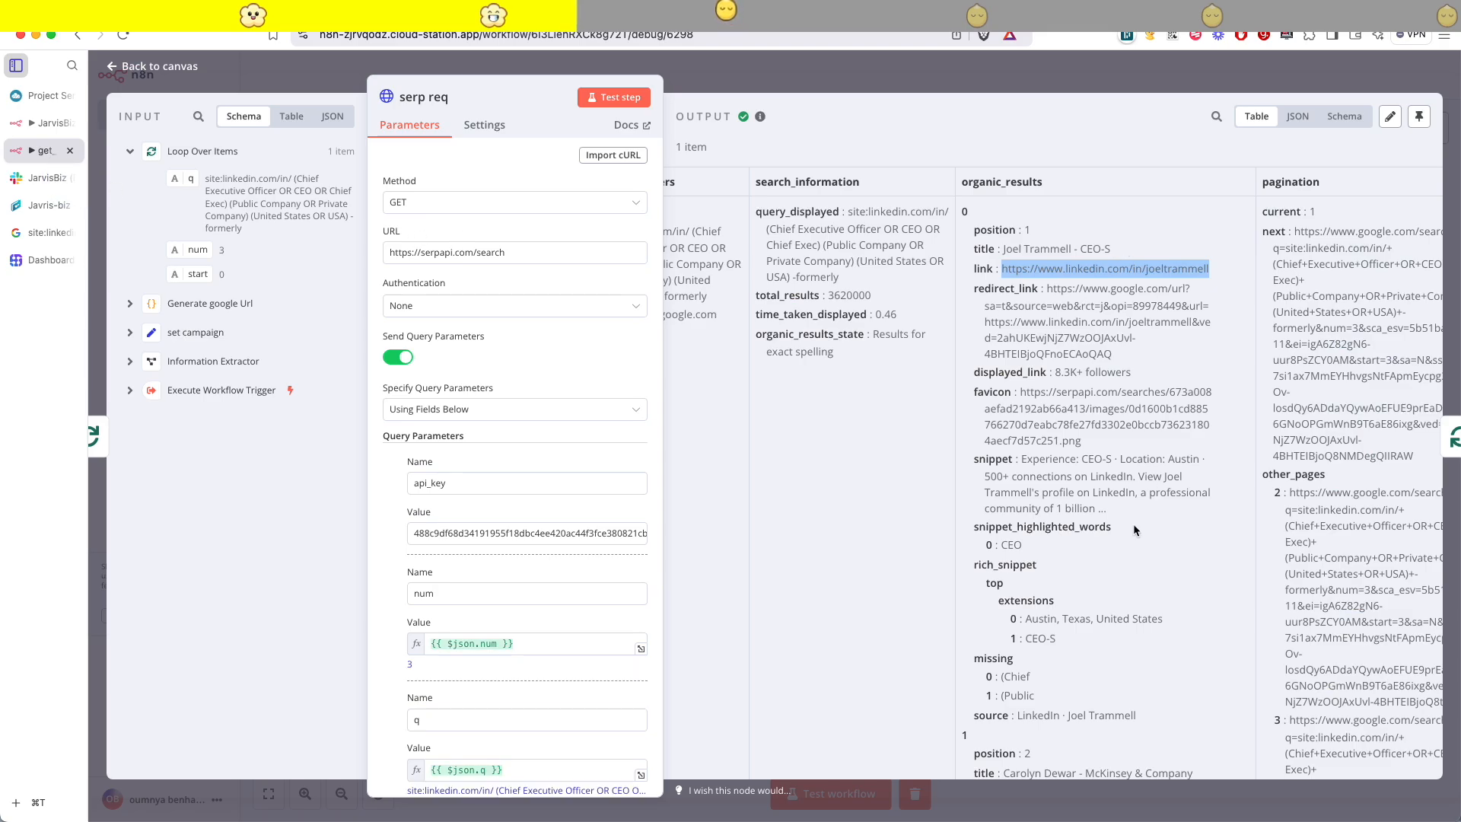
- Look through the remaining organic results, pin the serp req output and return to the canvas
scroll(1134, 523, down, 10)
scroll(1086, 510, up, 10)
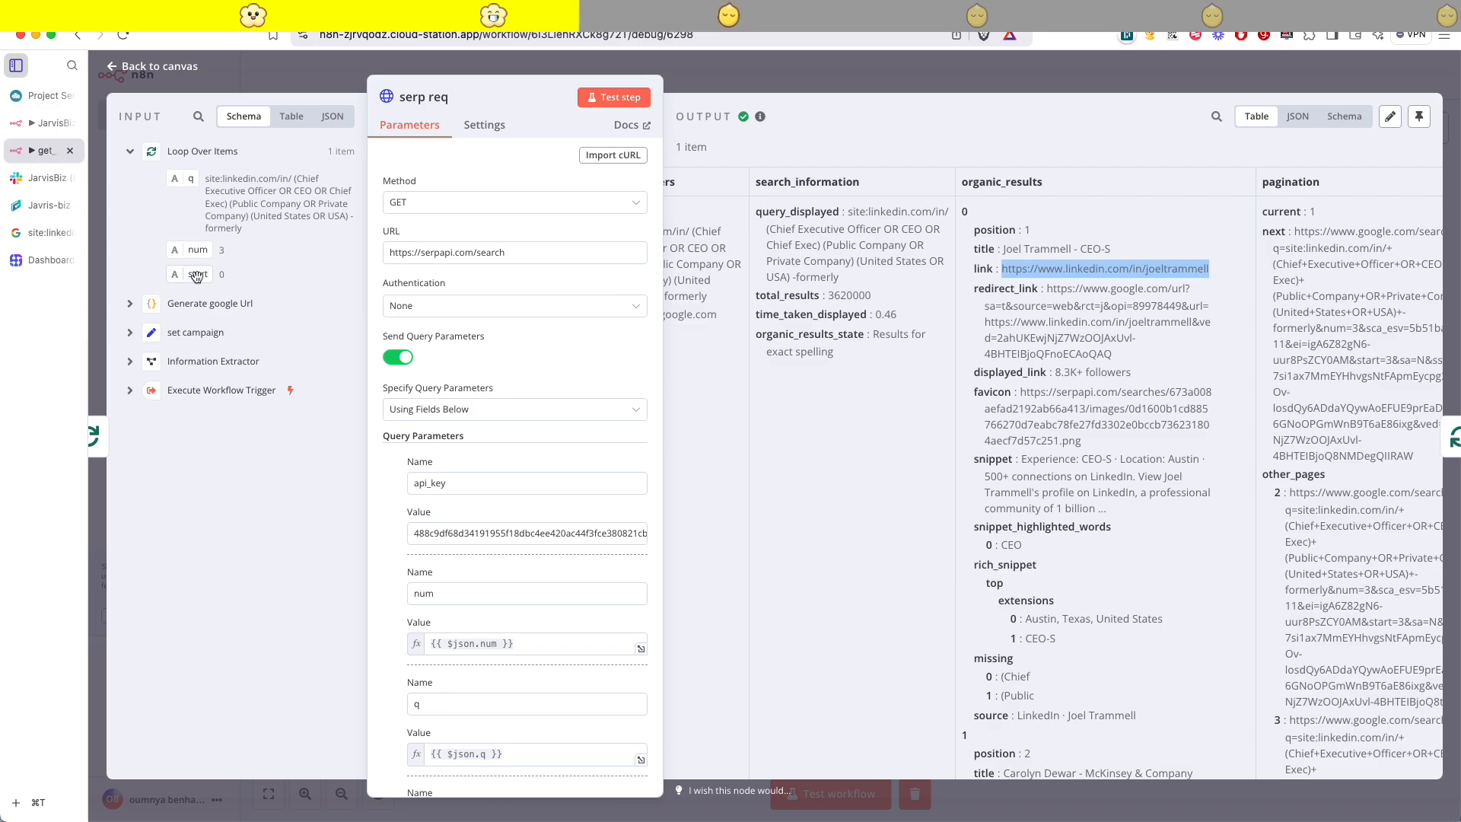
scroll(1020, 388, down, 8)
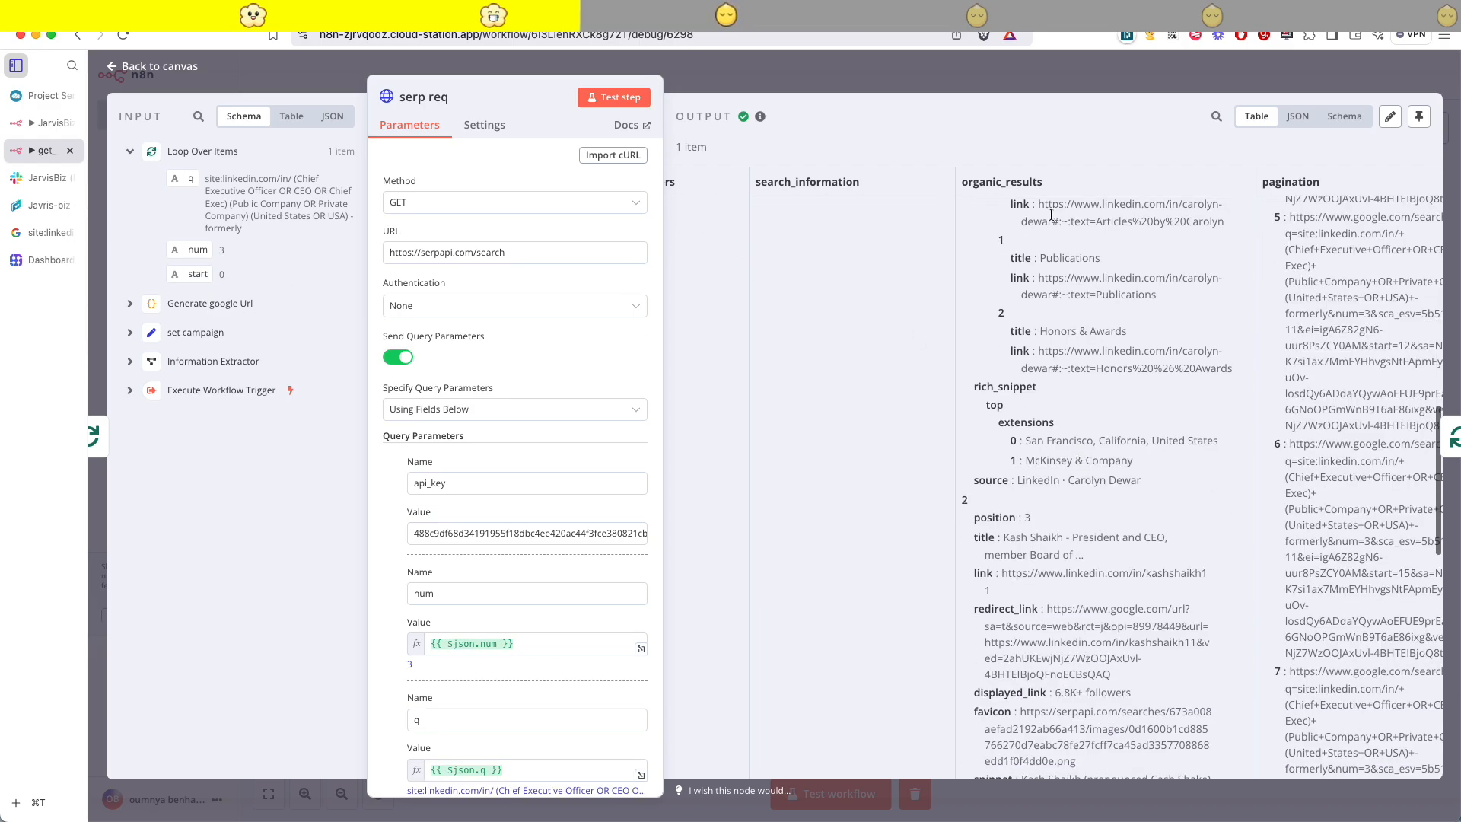
click(1420, 116)
click(1073, 72)
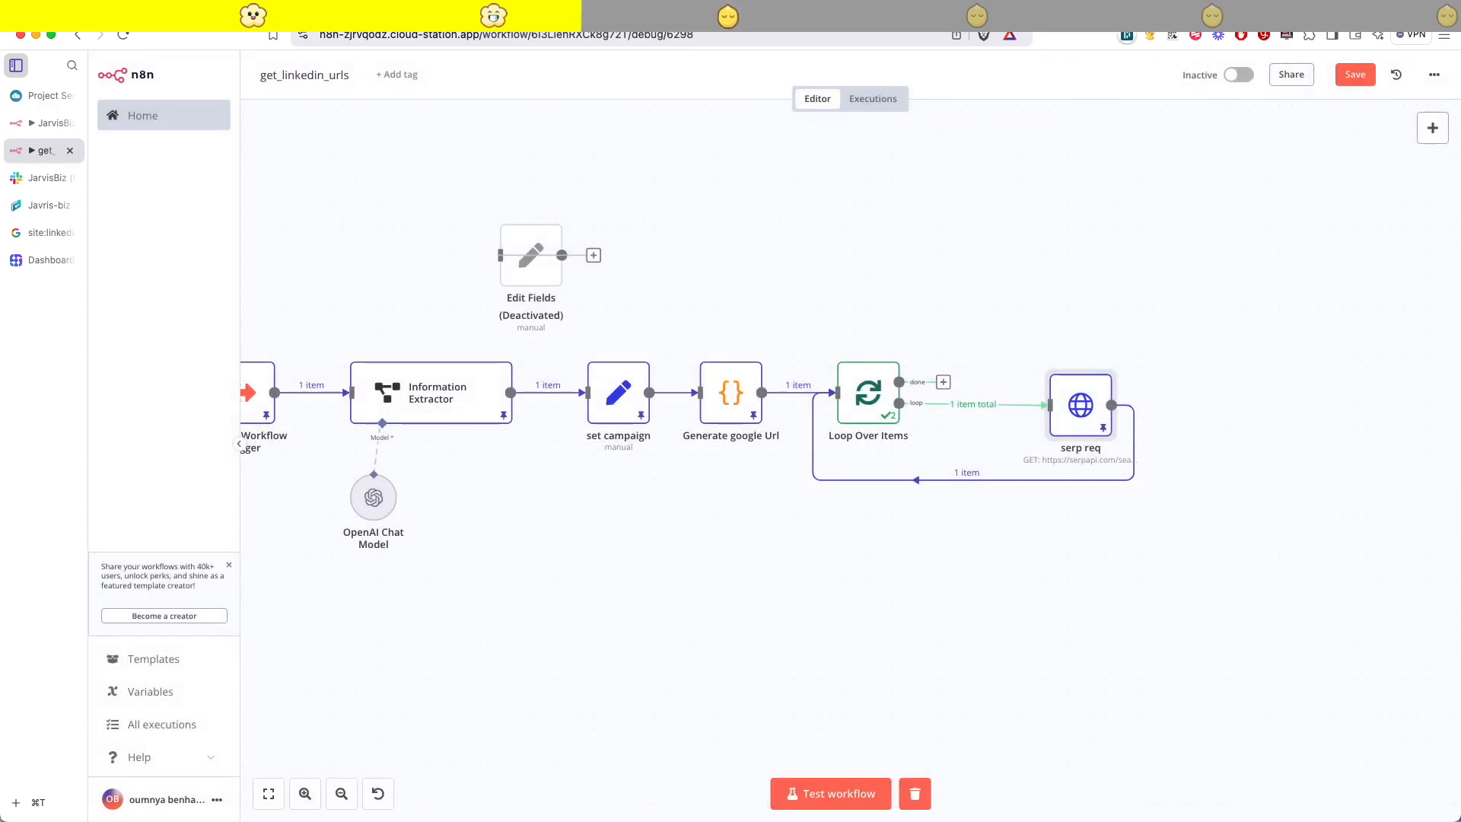
- Change the query in the Execute Workflow Trigger's pinned output to "300 CEOs US", save it and return to the canvas
scroll(571, 454, left, 3)
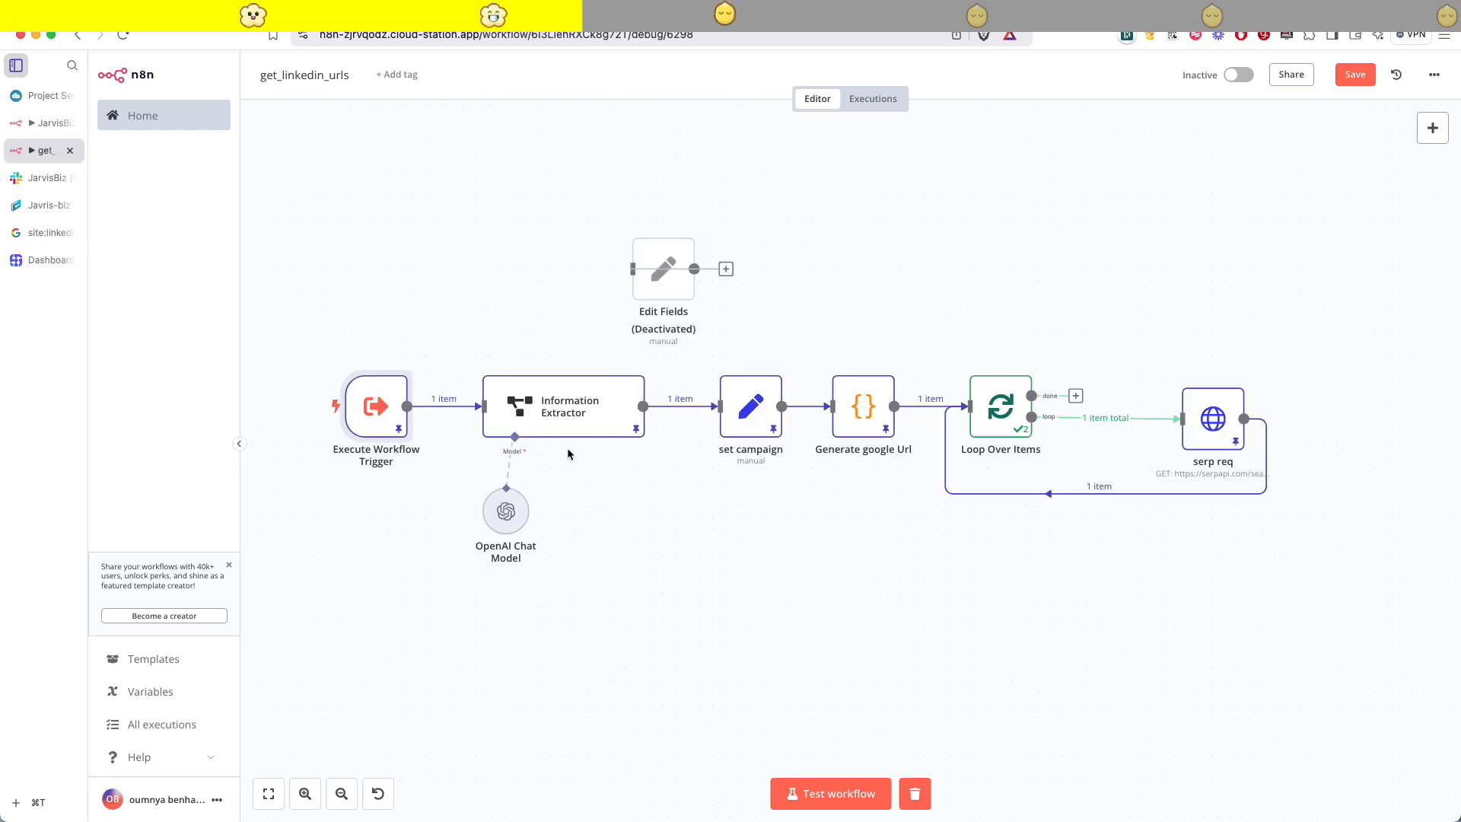
double_click(375, 404)
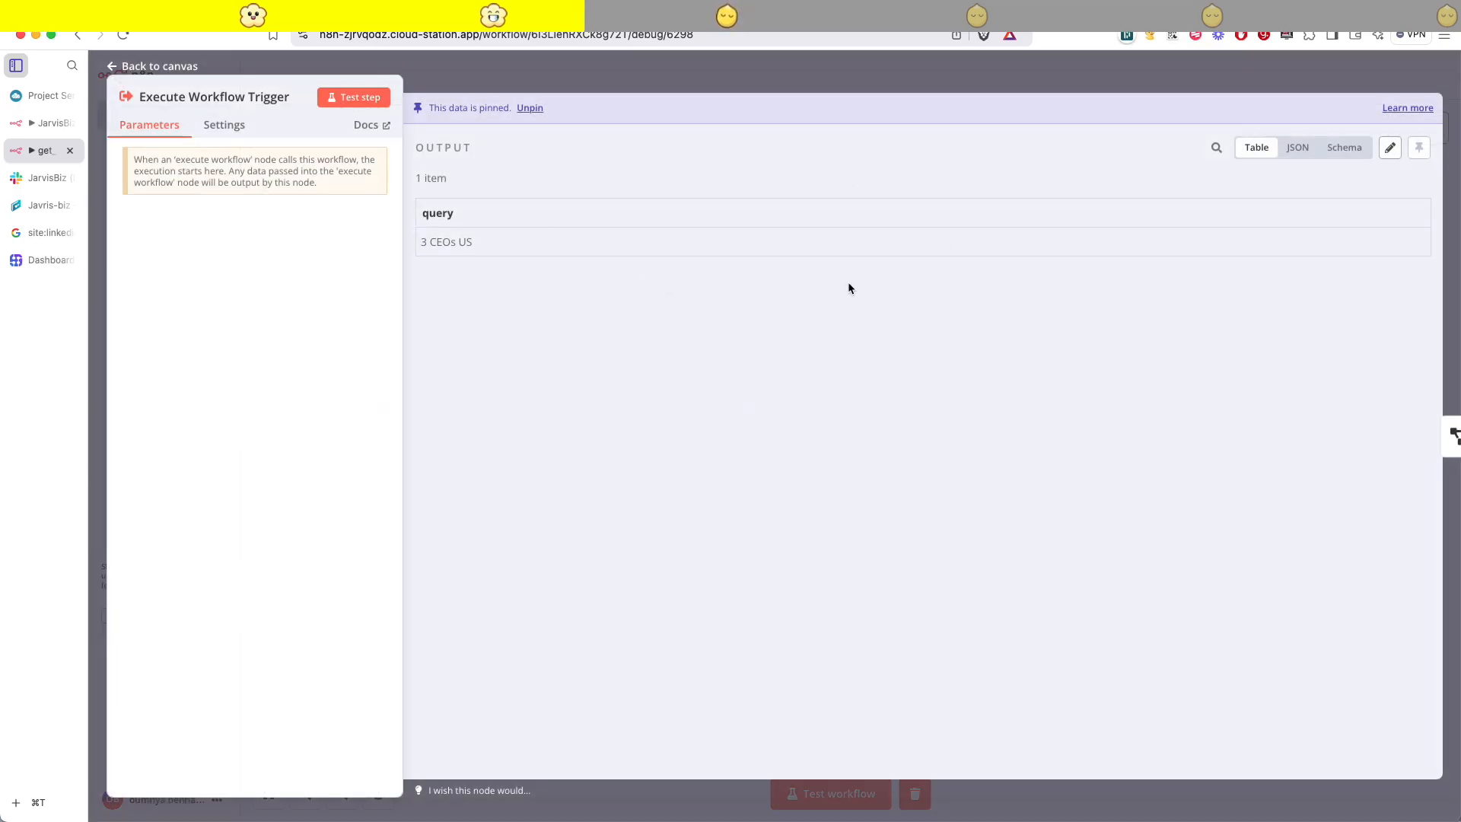
click(1388, 155)
click(544, 176)
key(BackSpace)
text(200)
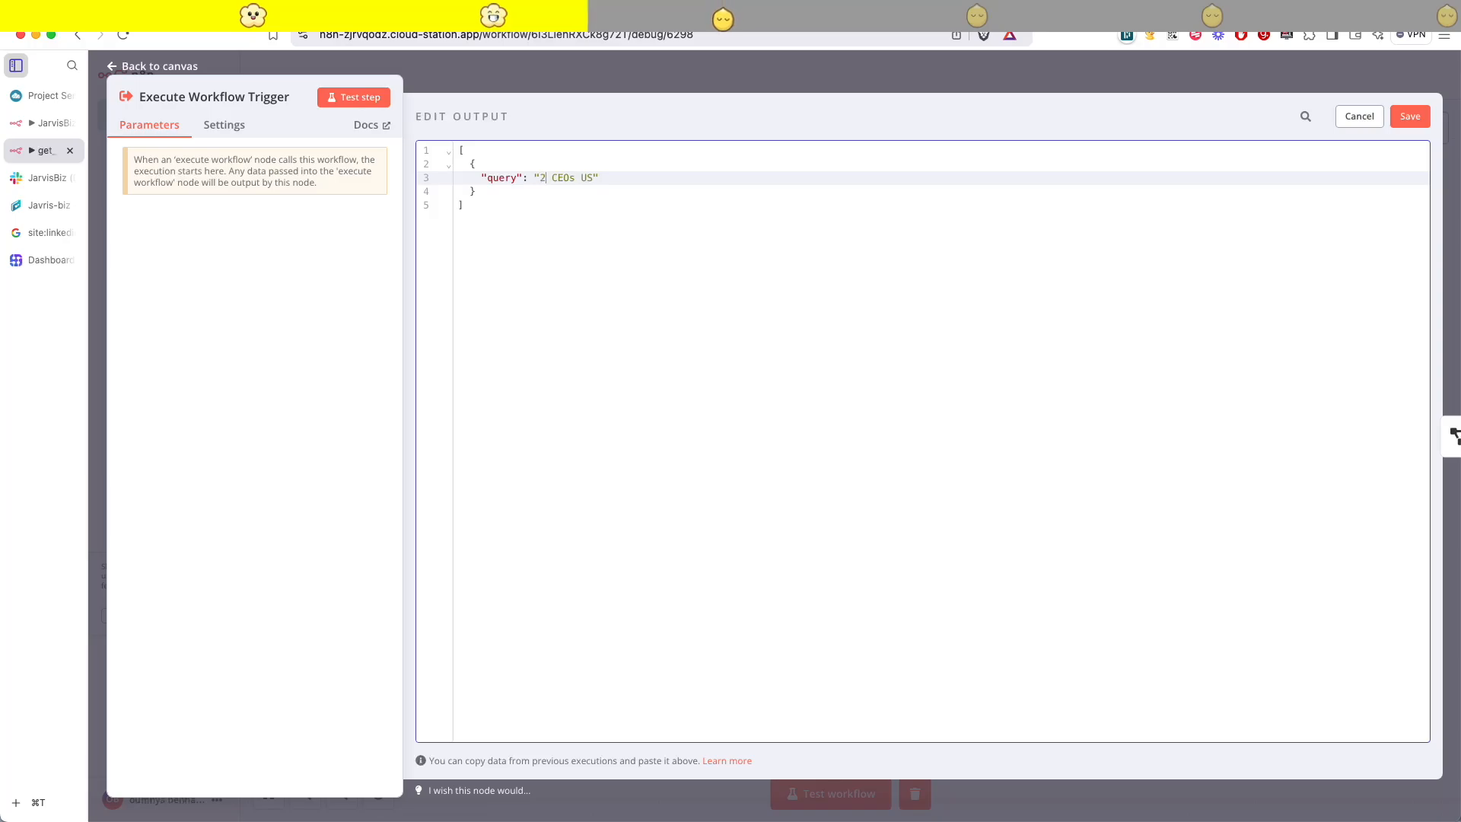
key(BackSpace)
key(BackSpace)
key(BackSpace)
text(300)
click(690, 214)
click(1408, 116)
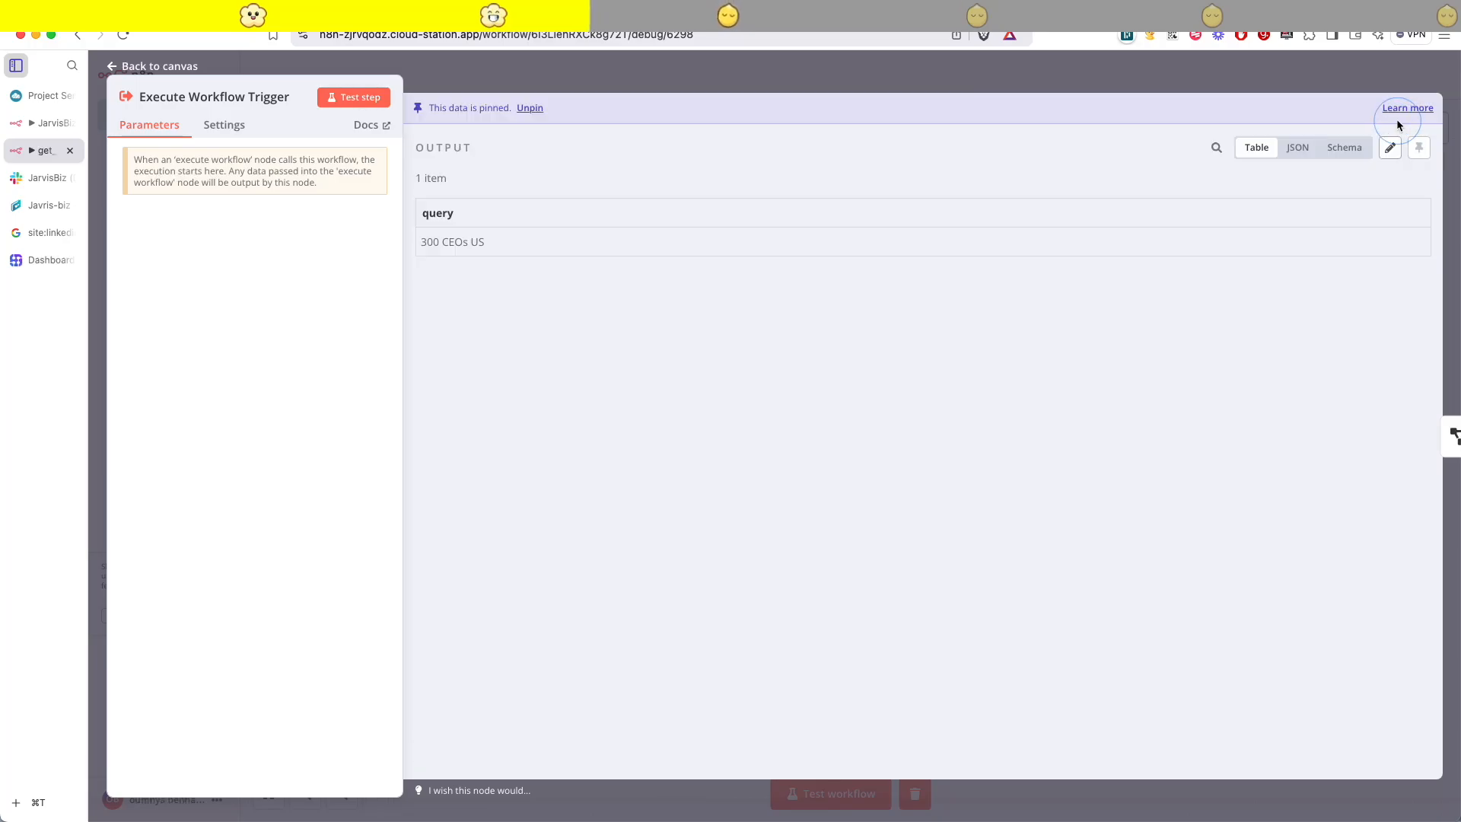
click(1019, 82)
- Unpin the output data of Information Extractor, set campaign, Generate google Url and serp req
double_click(592, 442)
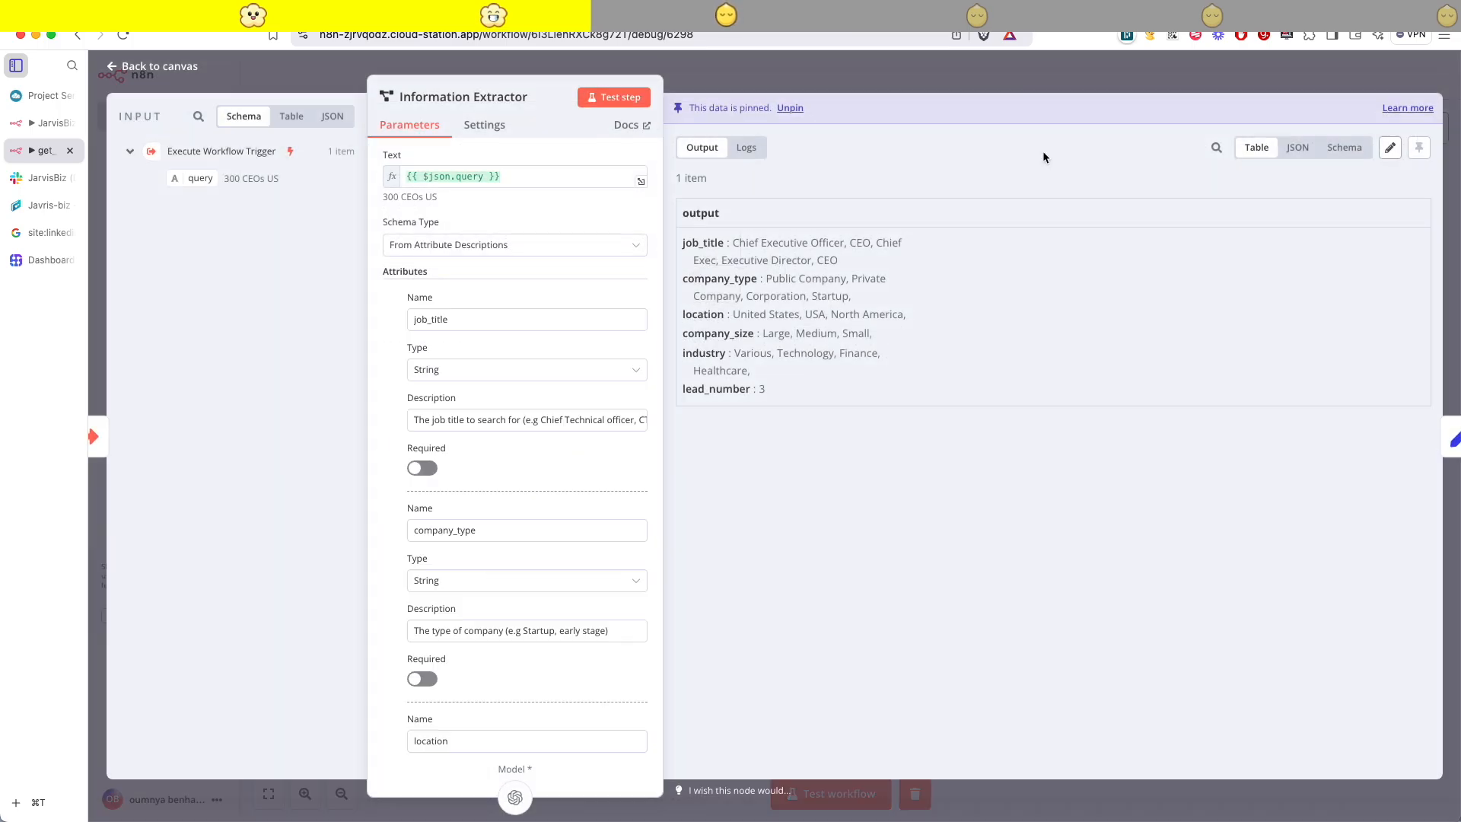
click(796, 112)
click(842, 67)
double_click(809, 436)
click(790, 108)
key(Escape)
double_click(944, 430)
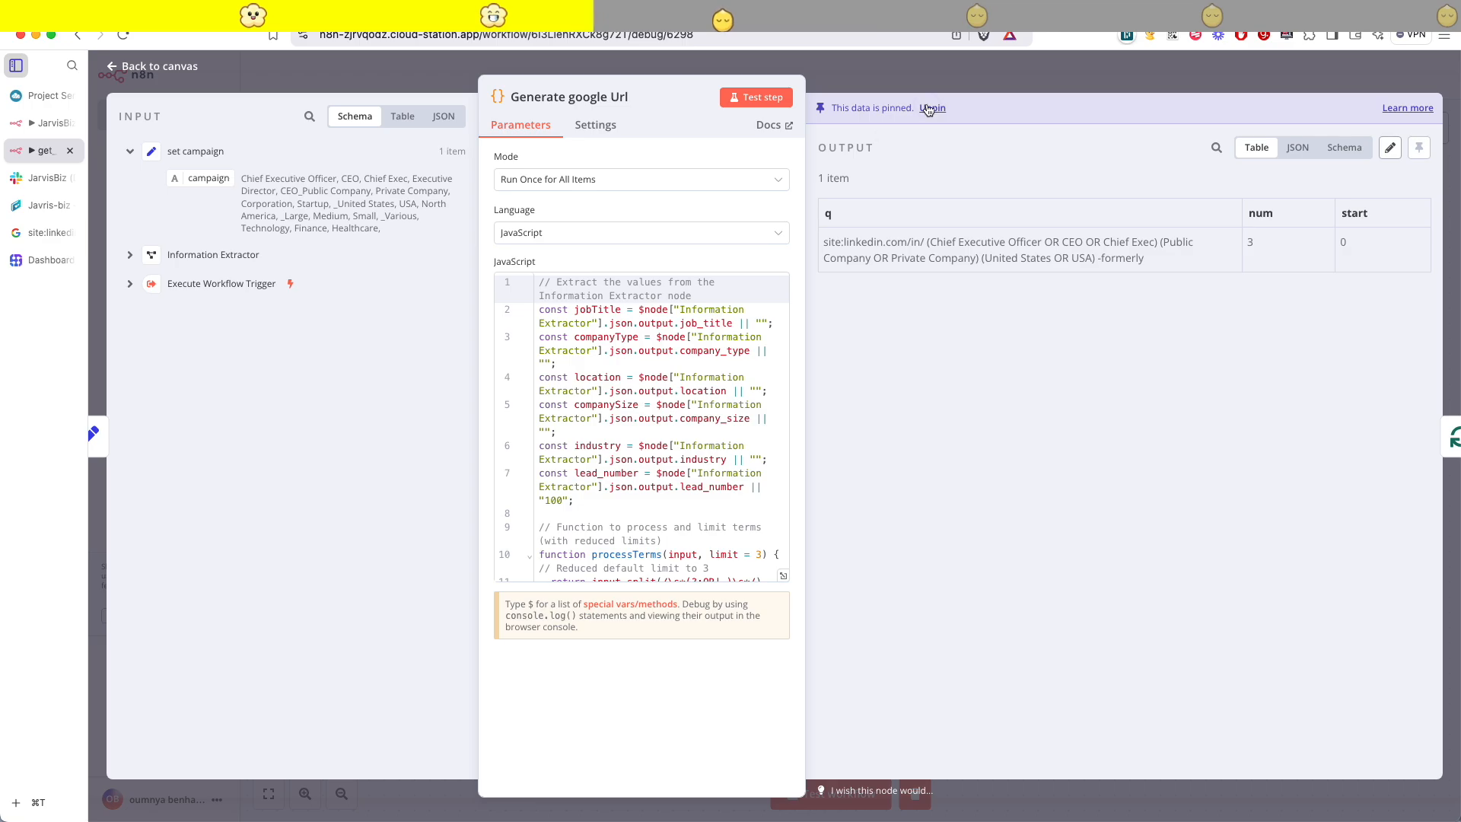
click(930, 109)
key(Escape)
double_click(1344, 485)
click(791, 107)
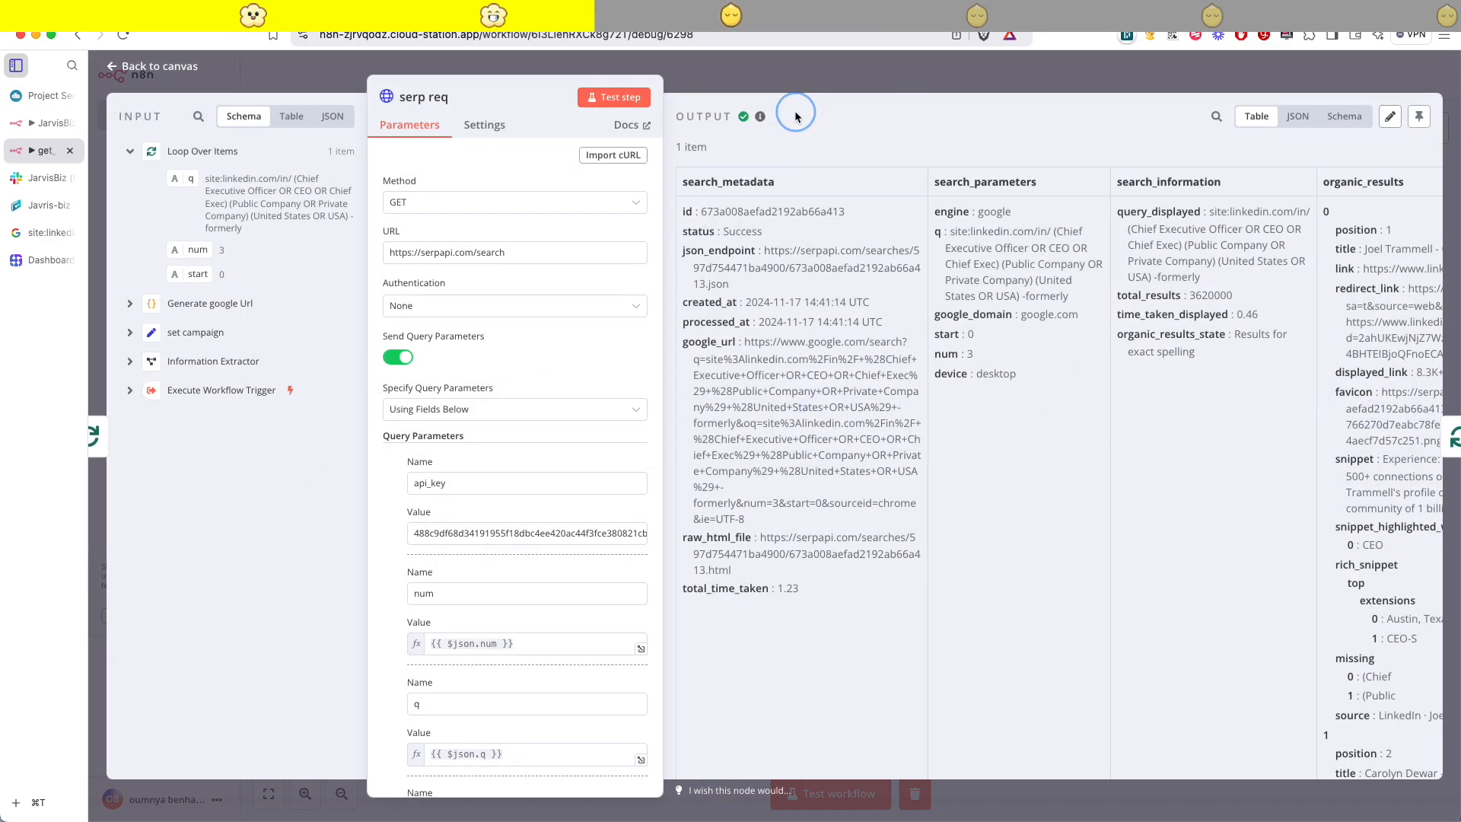
key(Escape)
- Test the whole workflow with the 300-lead query and open the Loop Over Items node
click(845, 792)
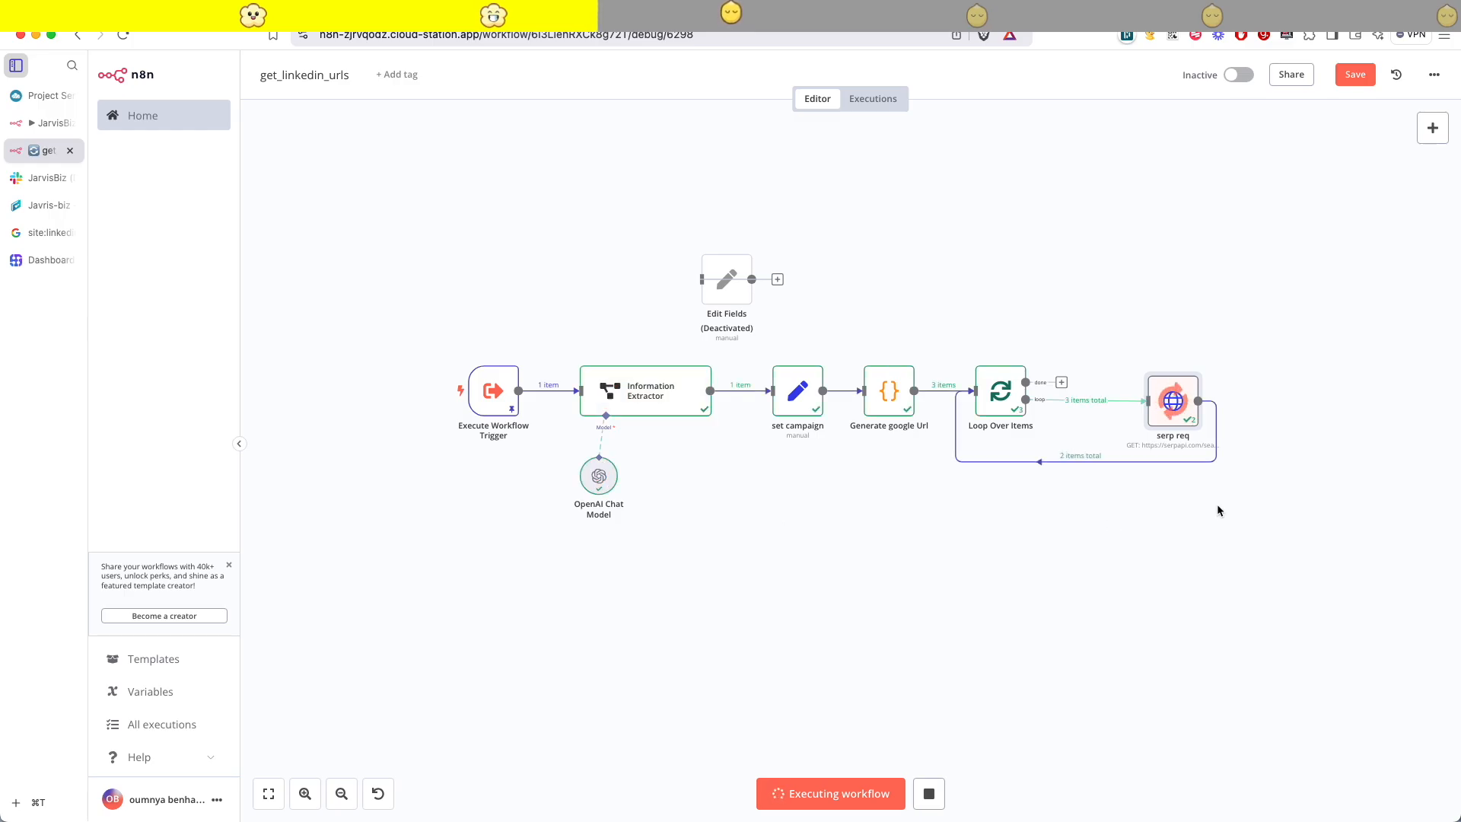
scroll(1002, 445, up, 2)
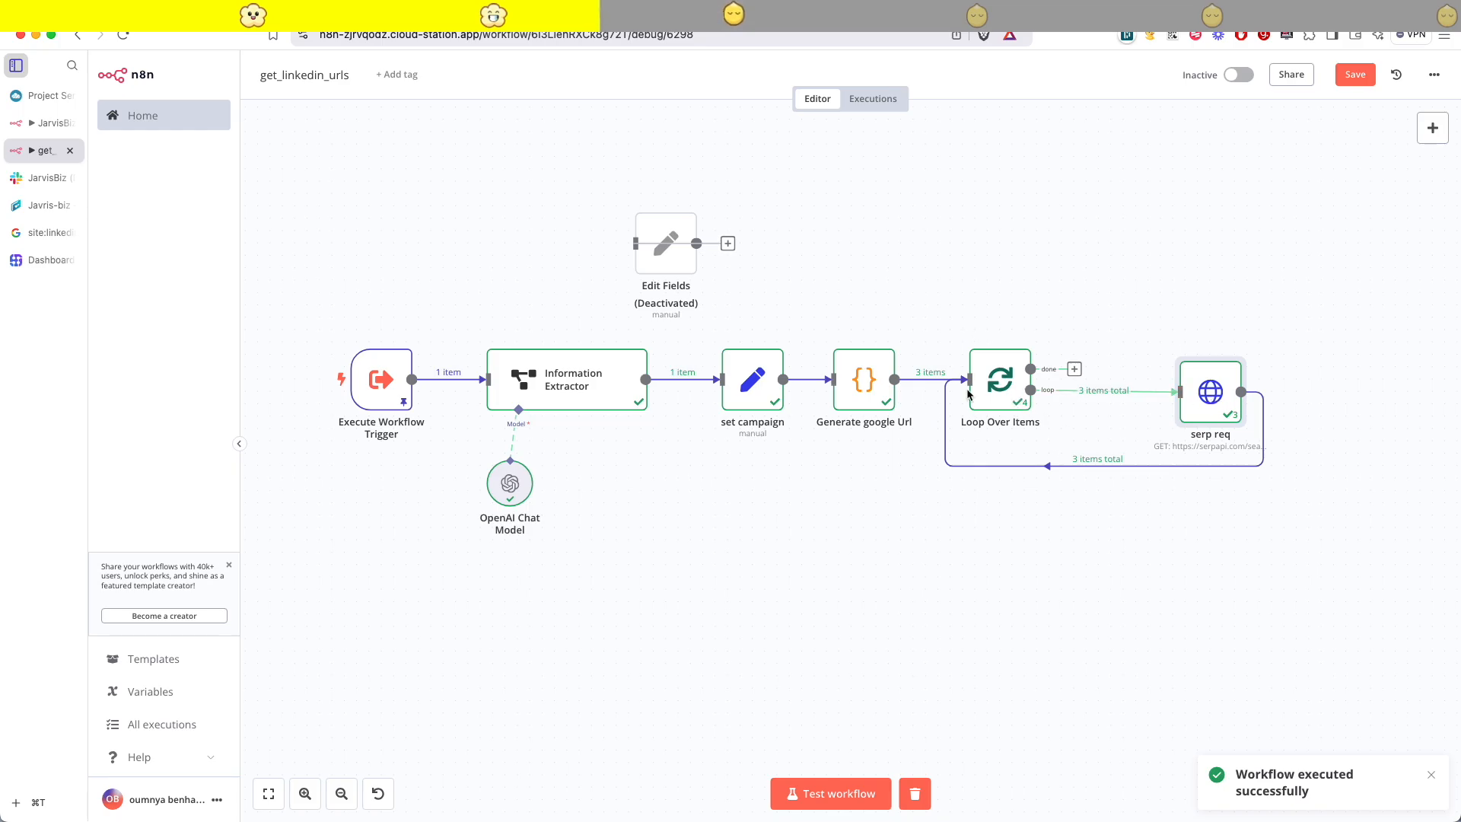
double_click(968, 394)
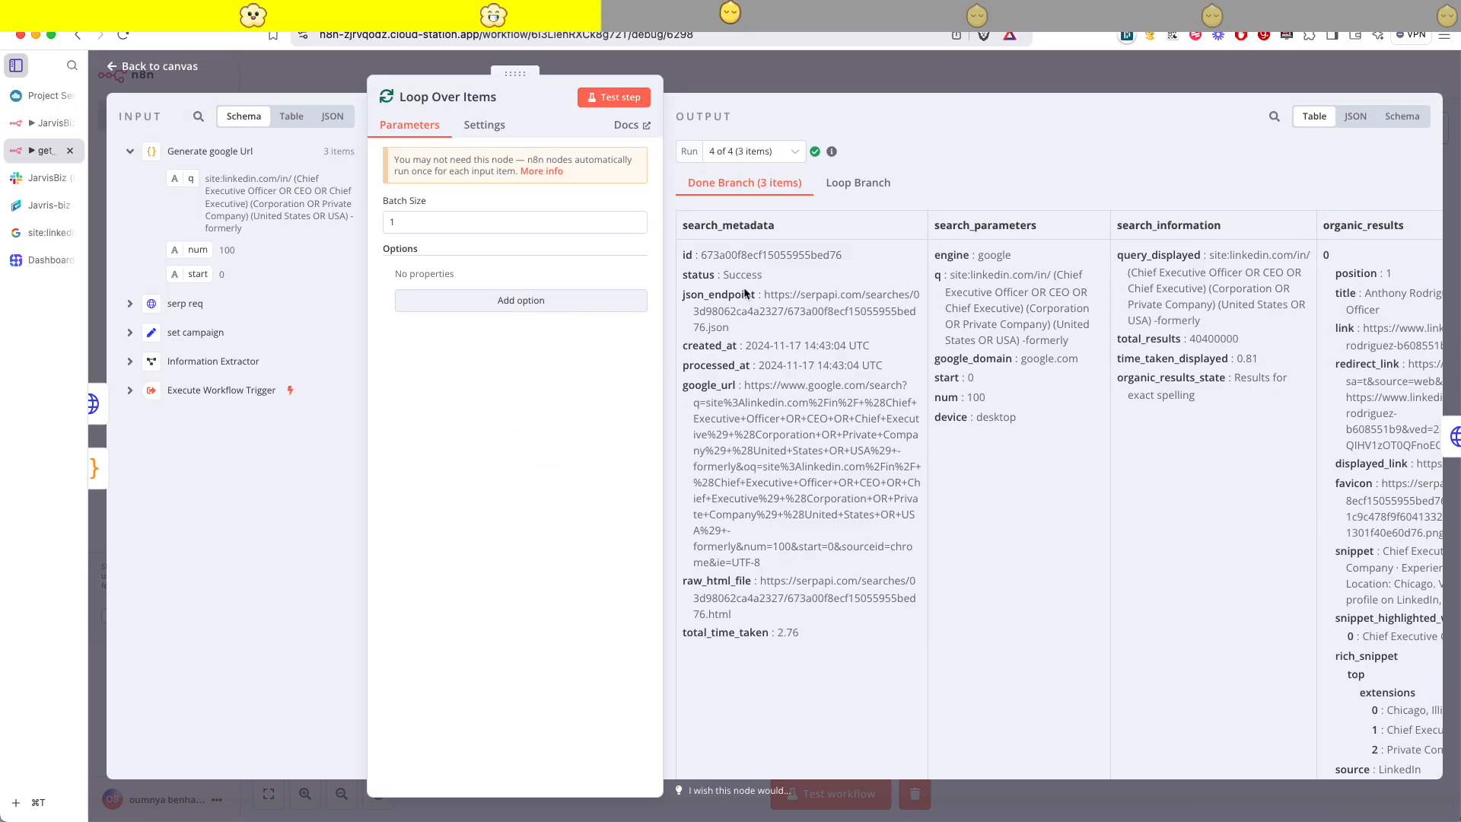
- Compare the num and start values in the Loop Branch output of runs 1, 2 and 3
click(767, 150)
click(778, 197)
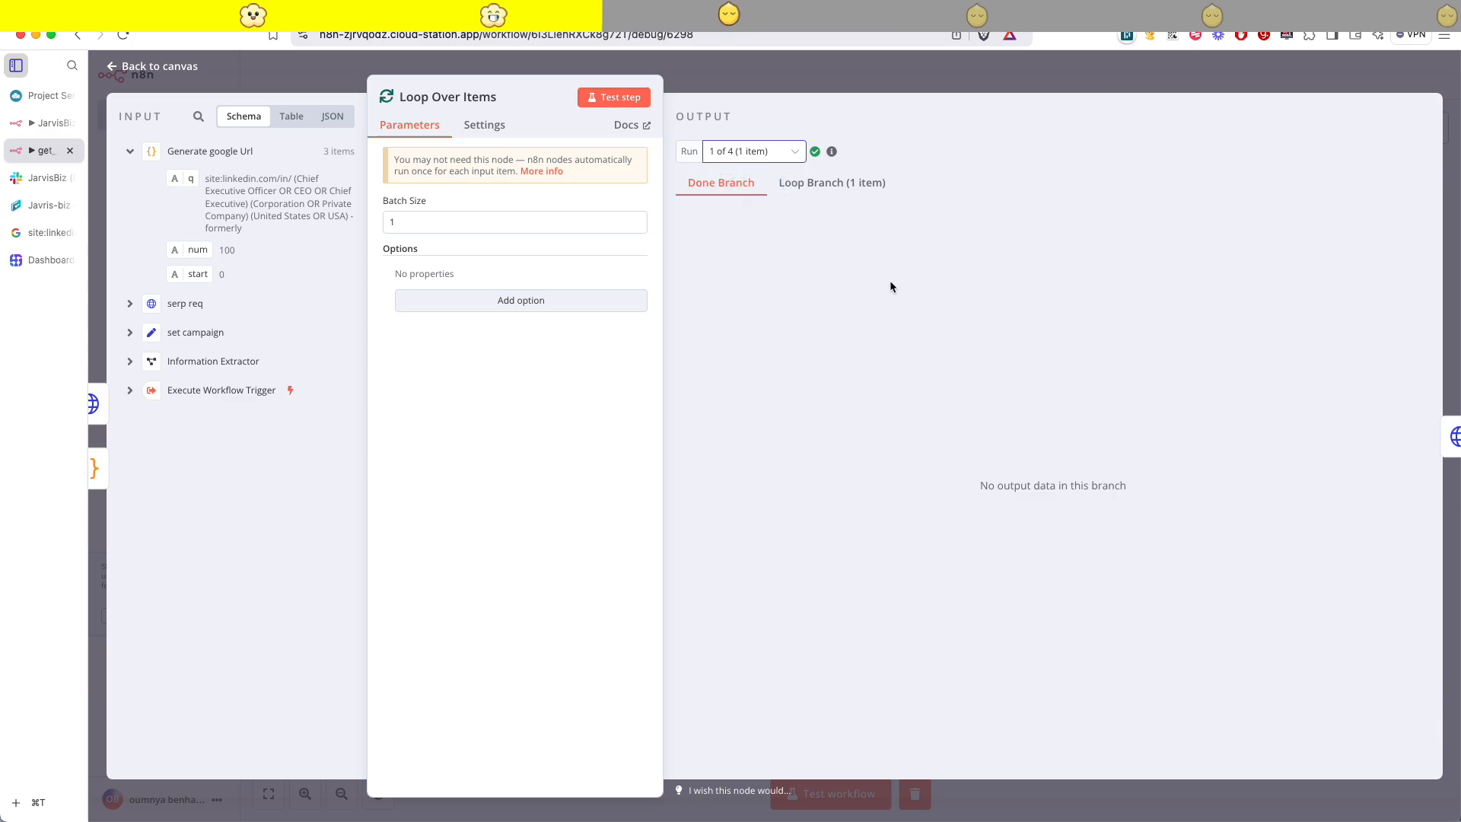
click(816, 195)
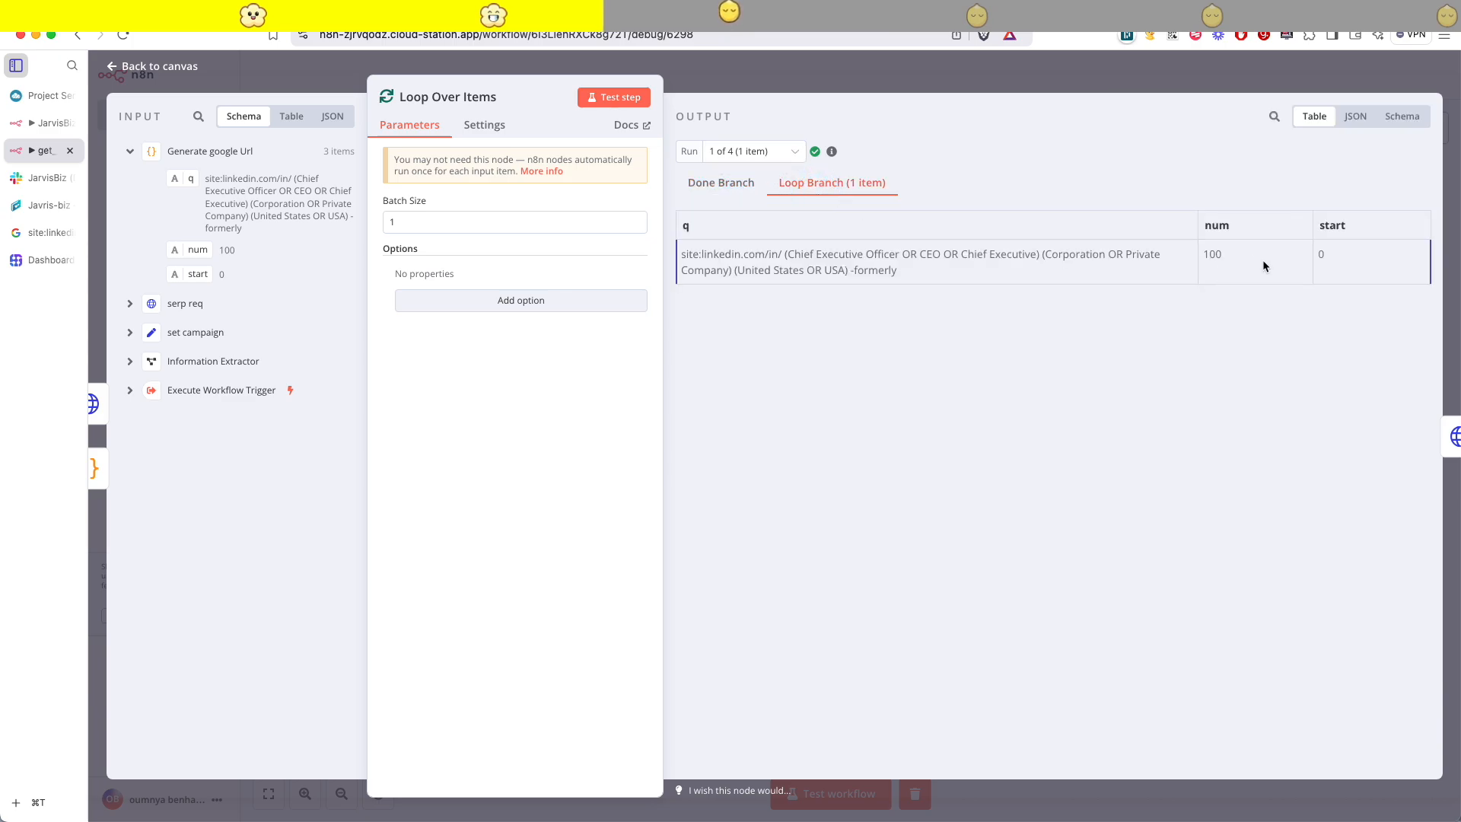
drag(1239, 259, 1181, 258)
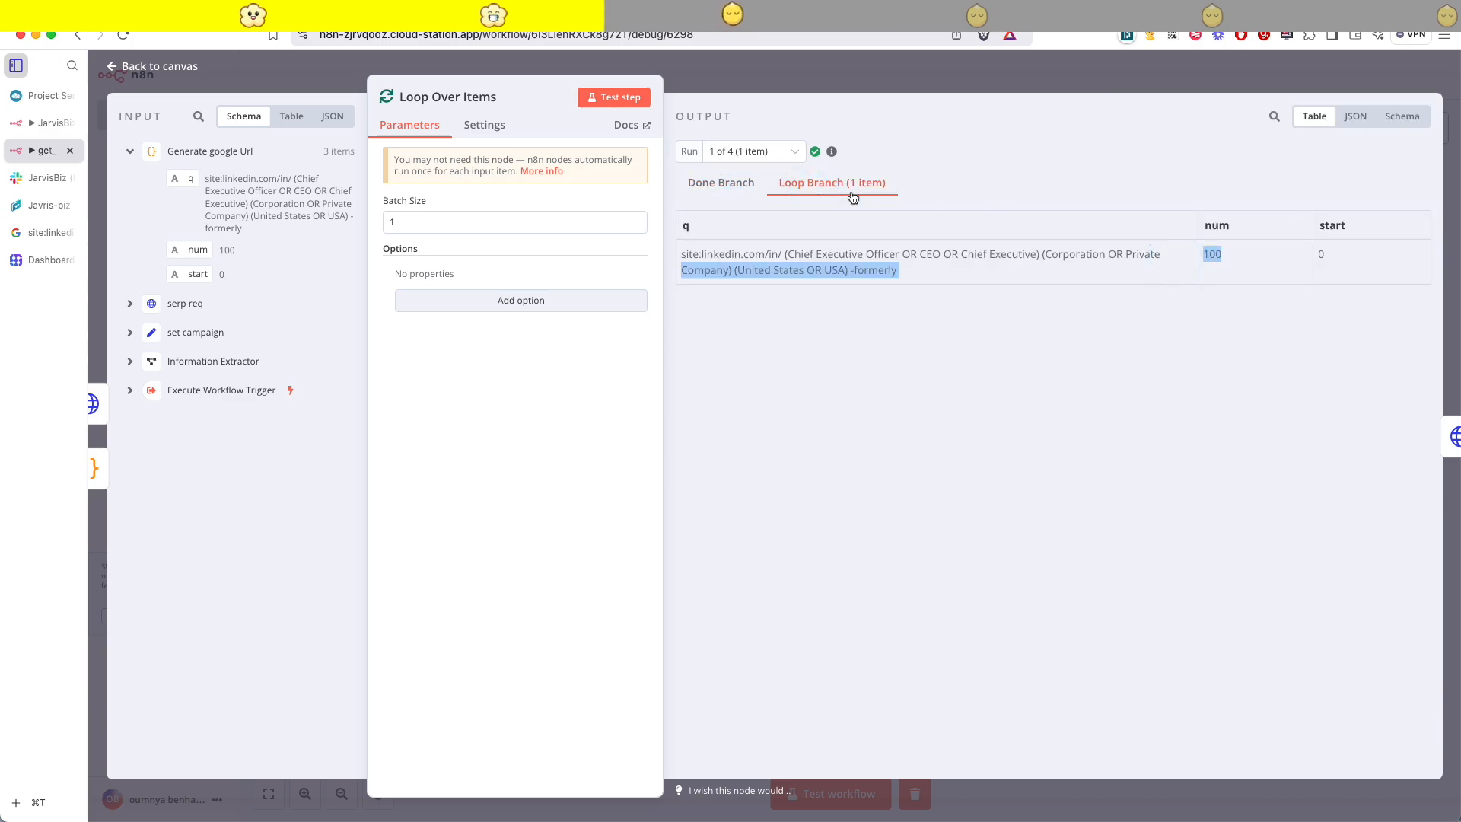
click(784, 152)
click(759, 219)
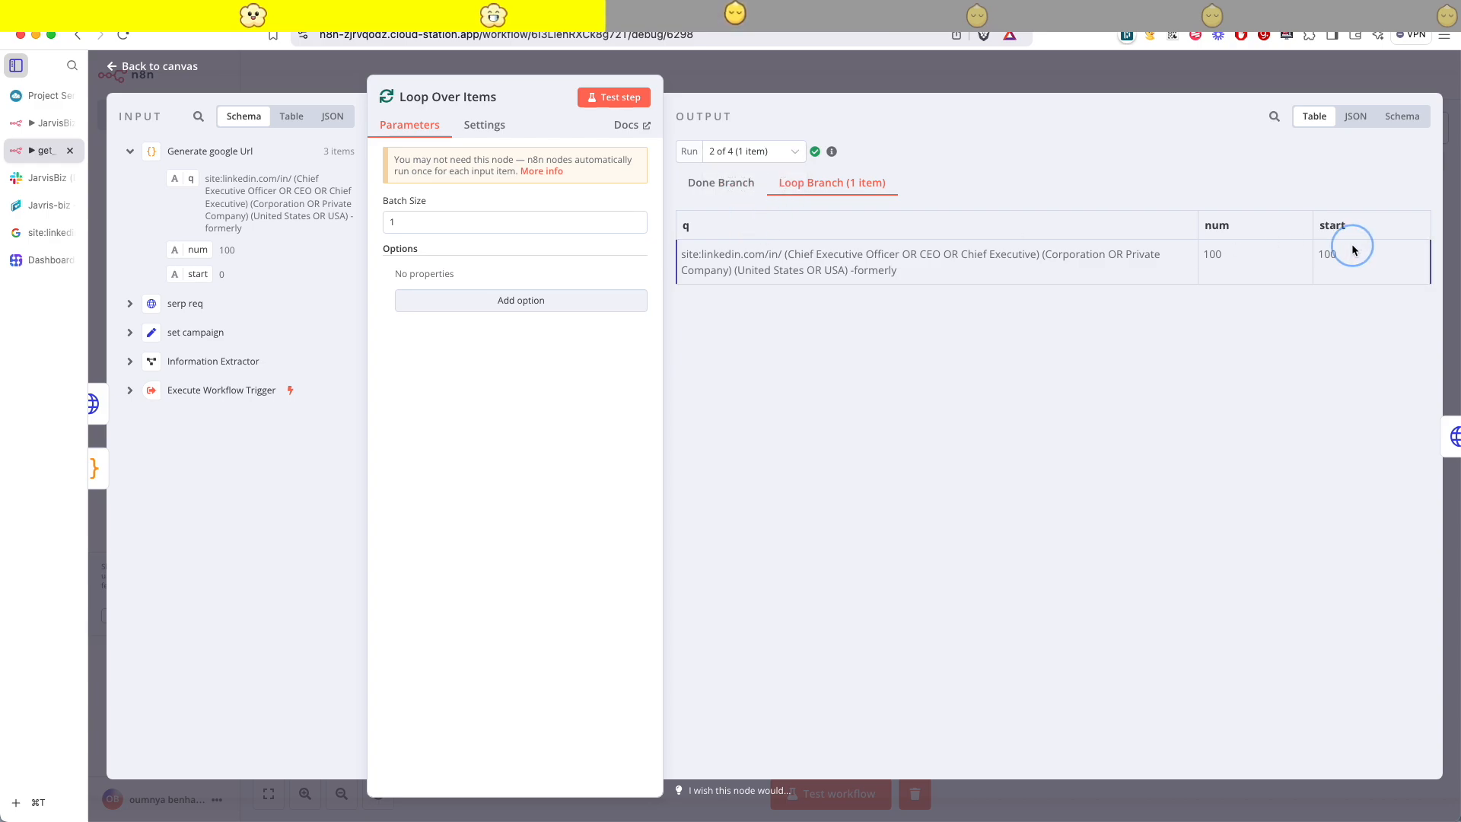
click(770, 150)
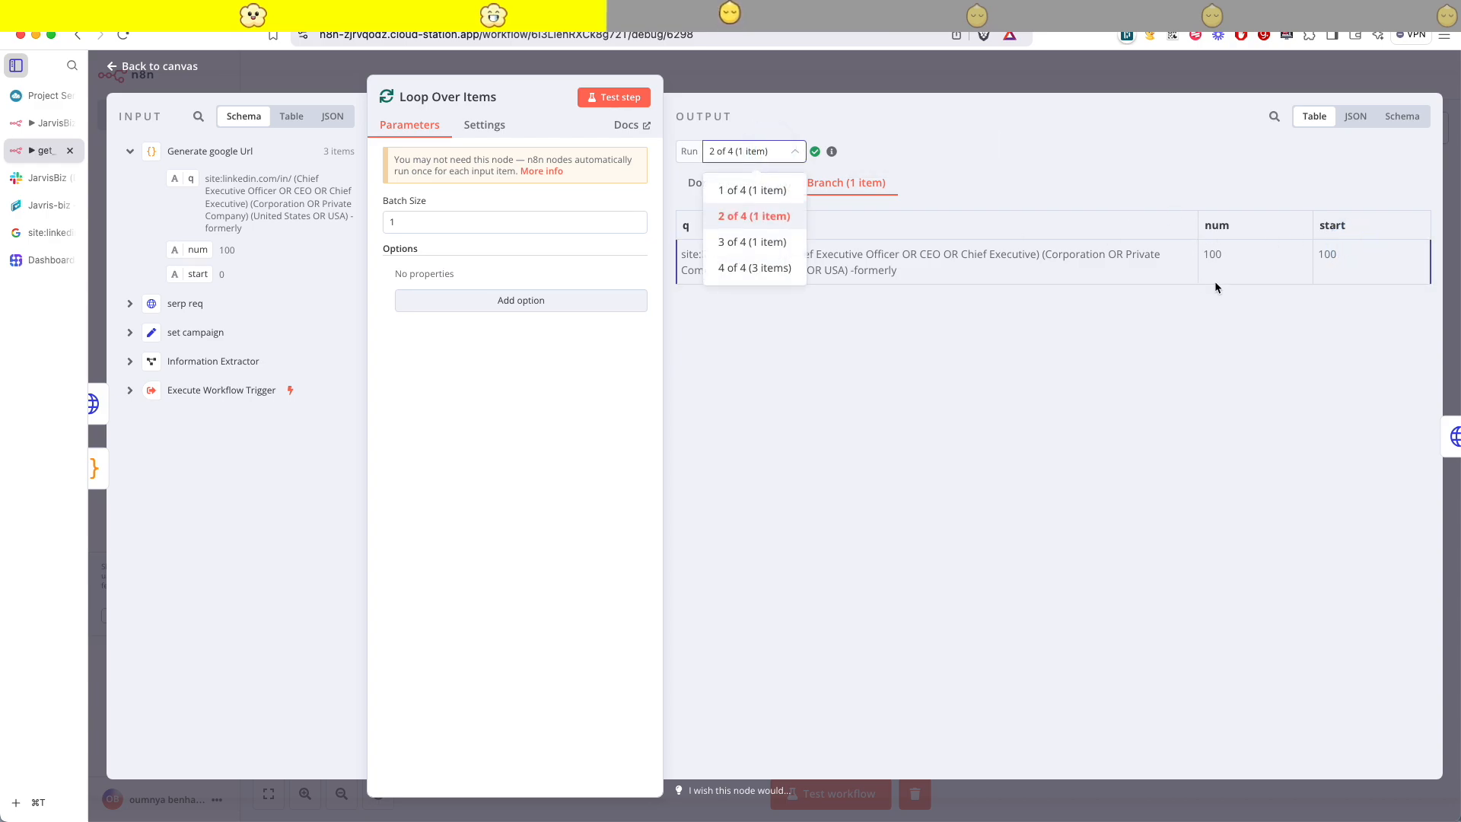
click(752, 242)
drag(1338, 256, 1320, 258)
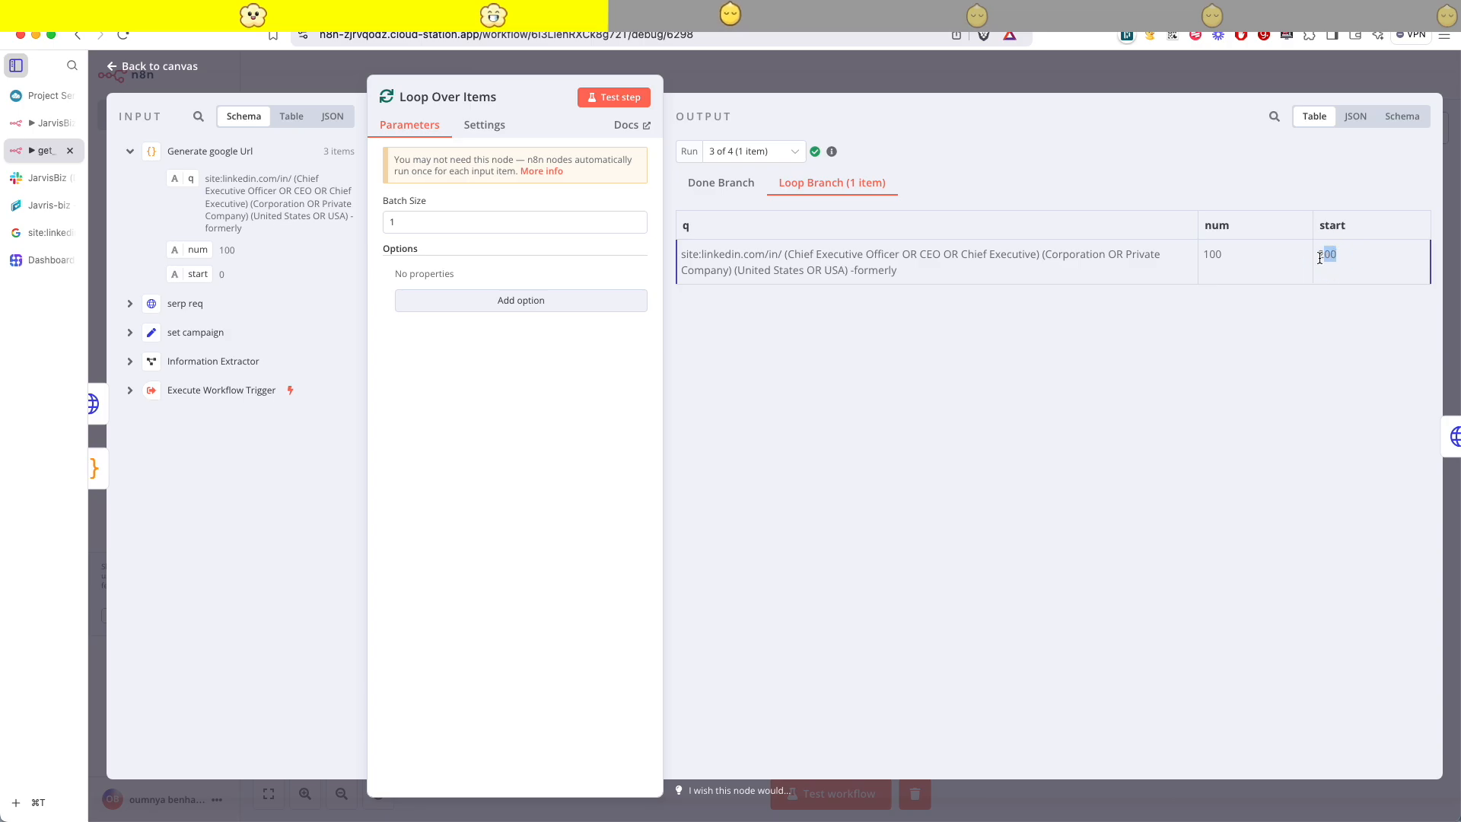
click(753, 152)
key(Escape)
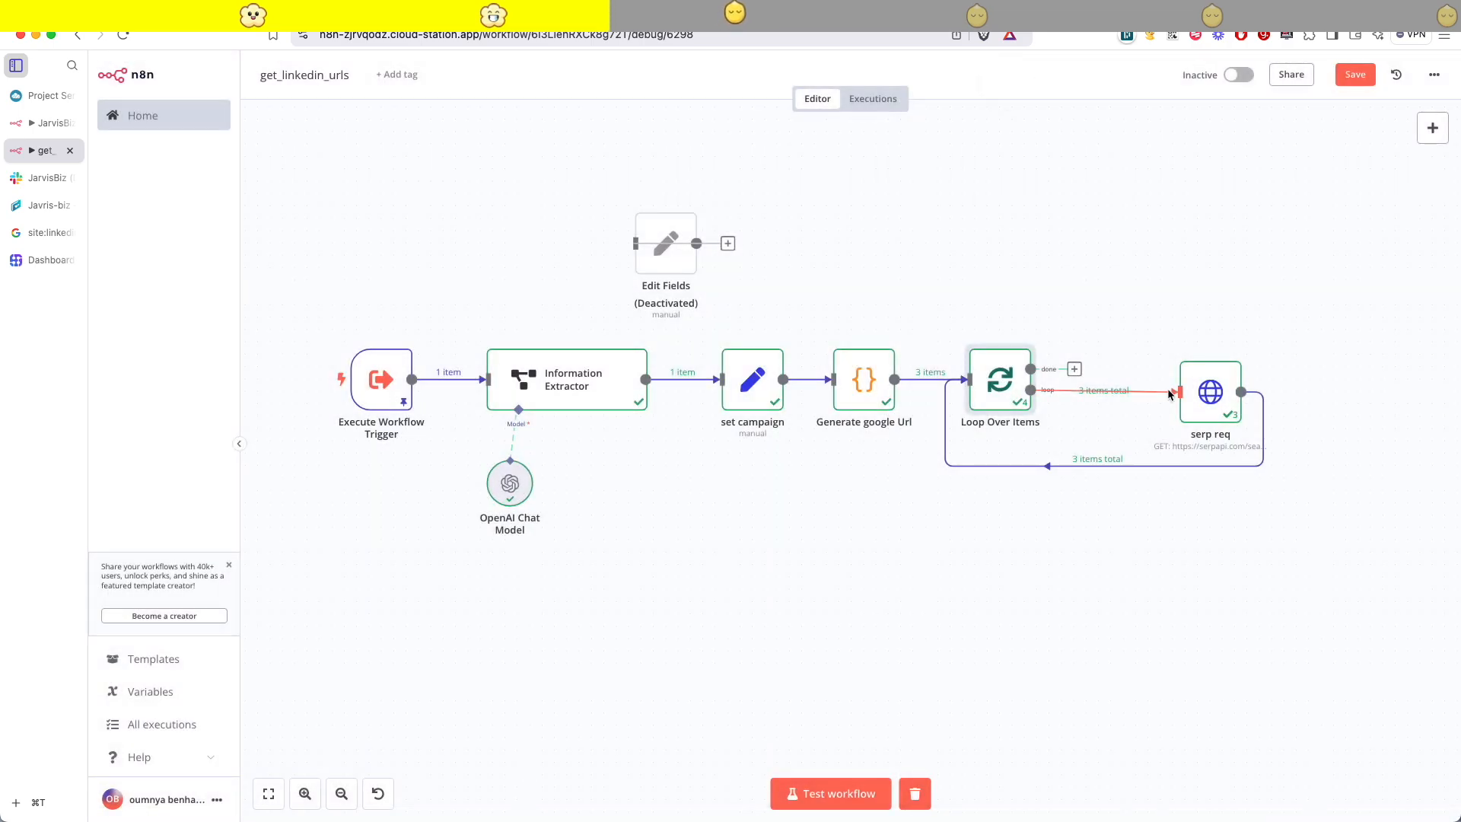
- Compare the pagination data in serp req's output for runs 3 and 1, then return to the canvas
double_click(1210, 391)
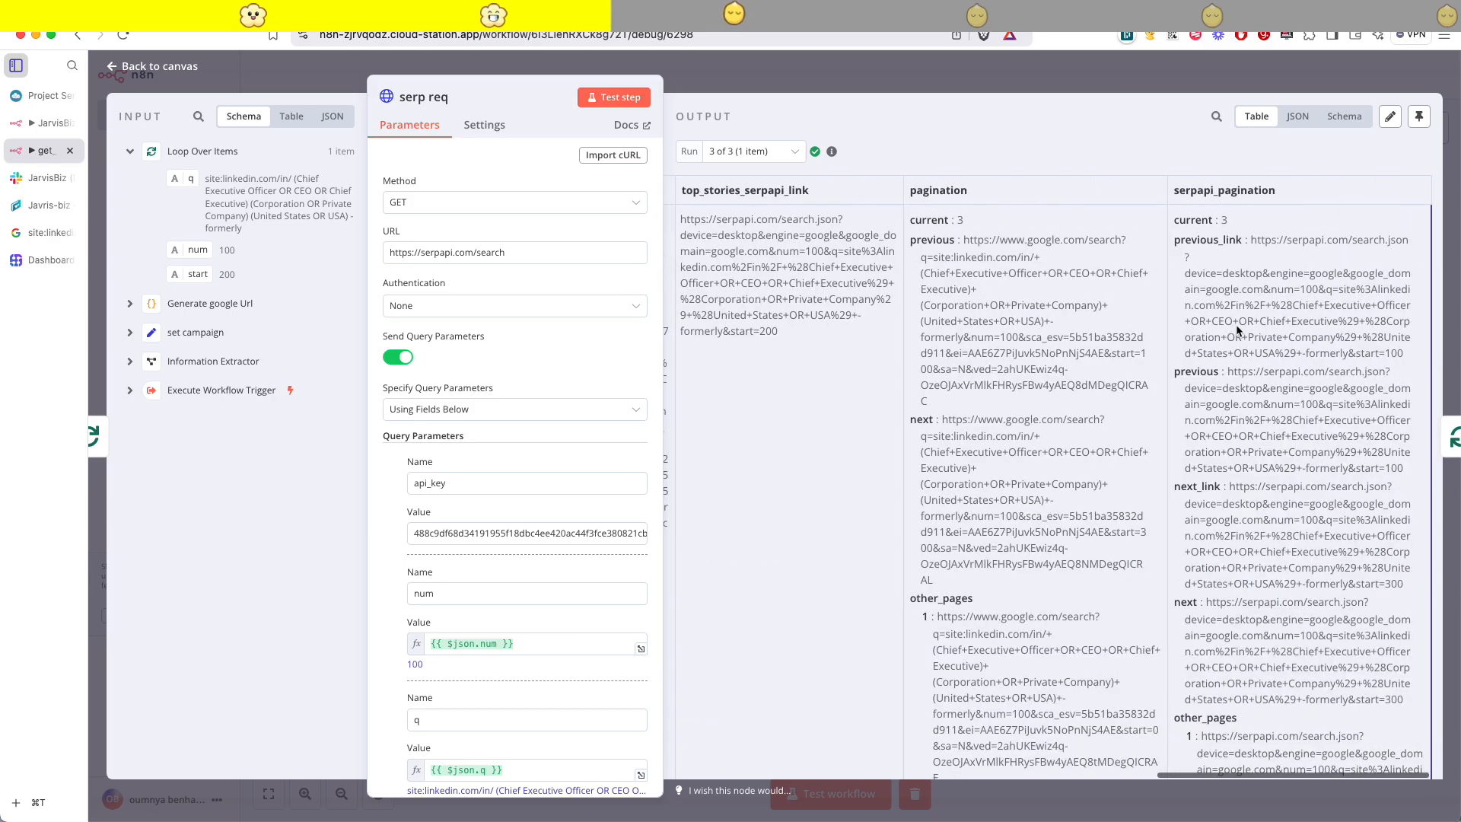
scroll(792, 413, down, 5)
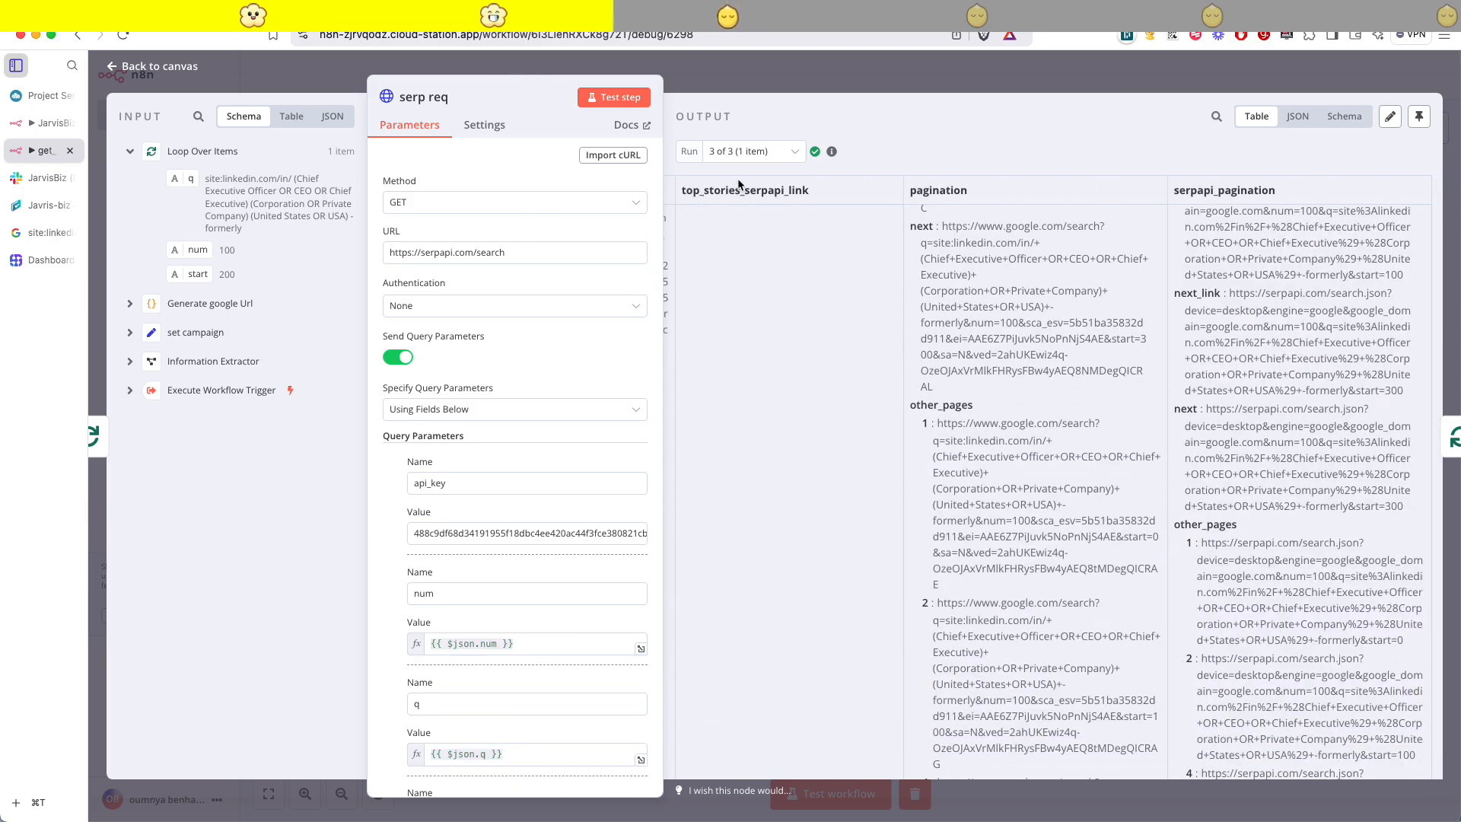
click(757, 151)
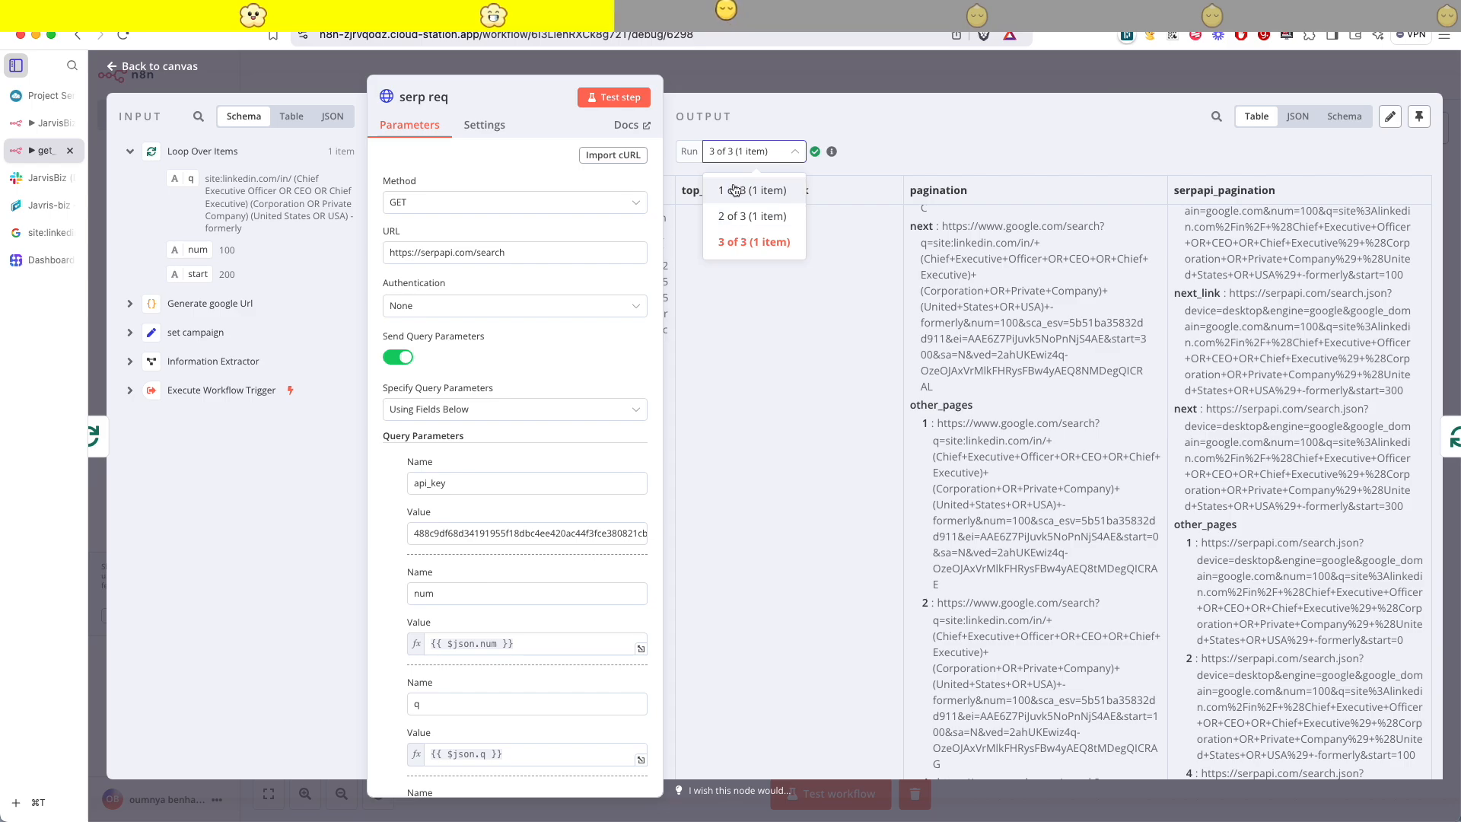
click(735, 191)
scroll(802, 253, up, 10)
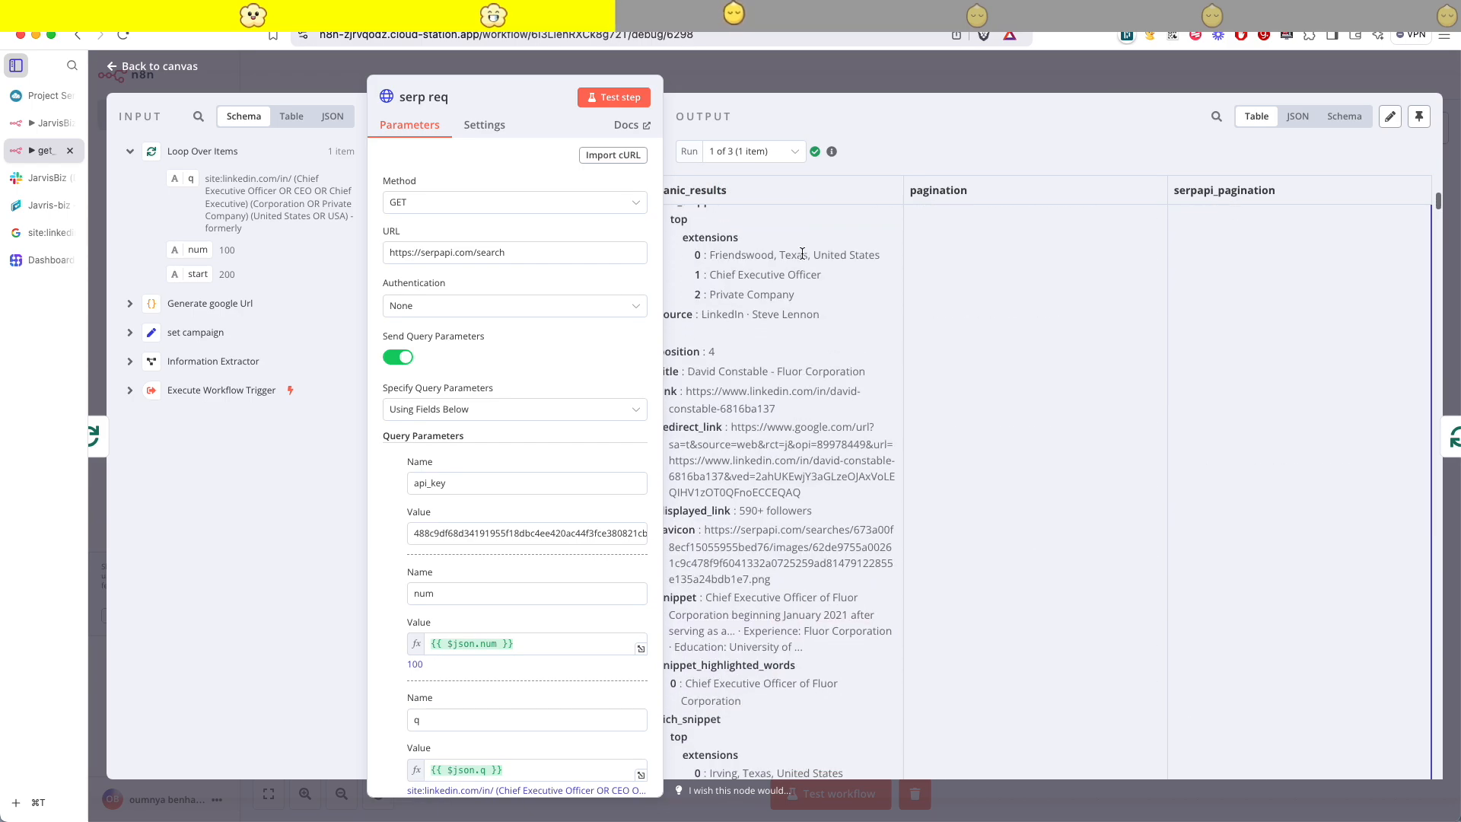
scroll(803, 253, up, 15)
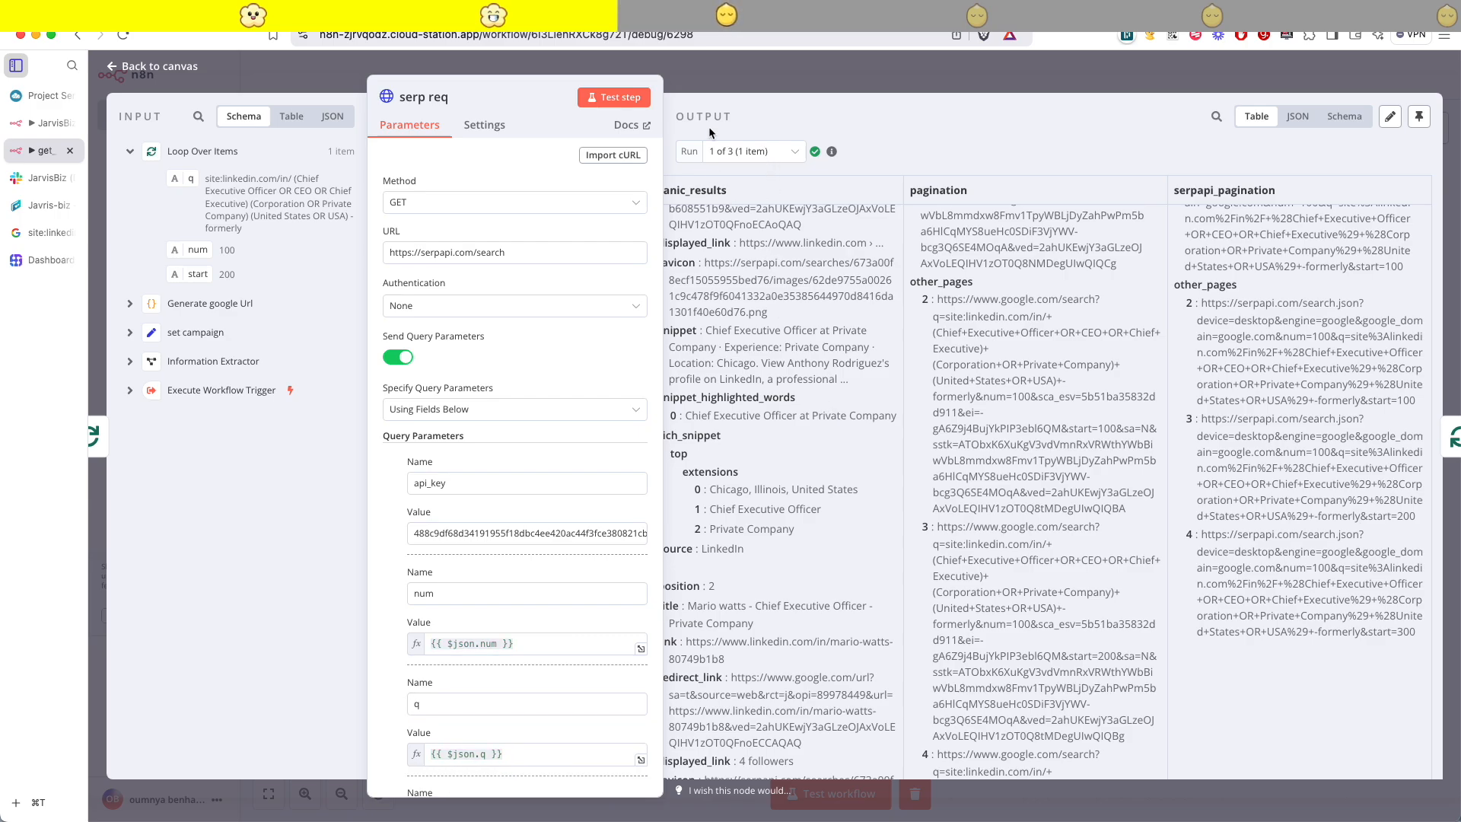
click(755, 152)
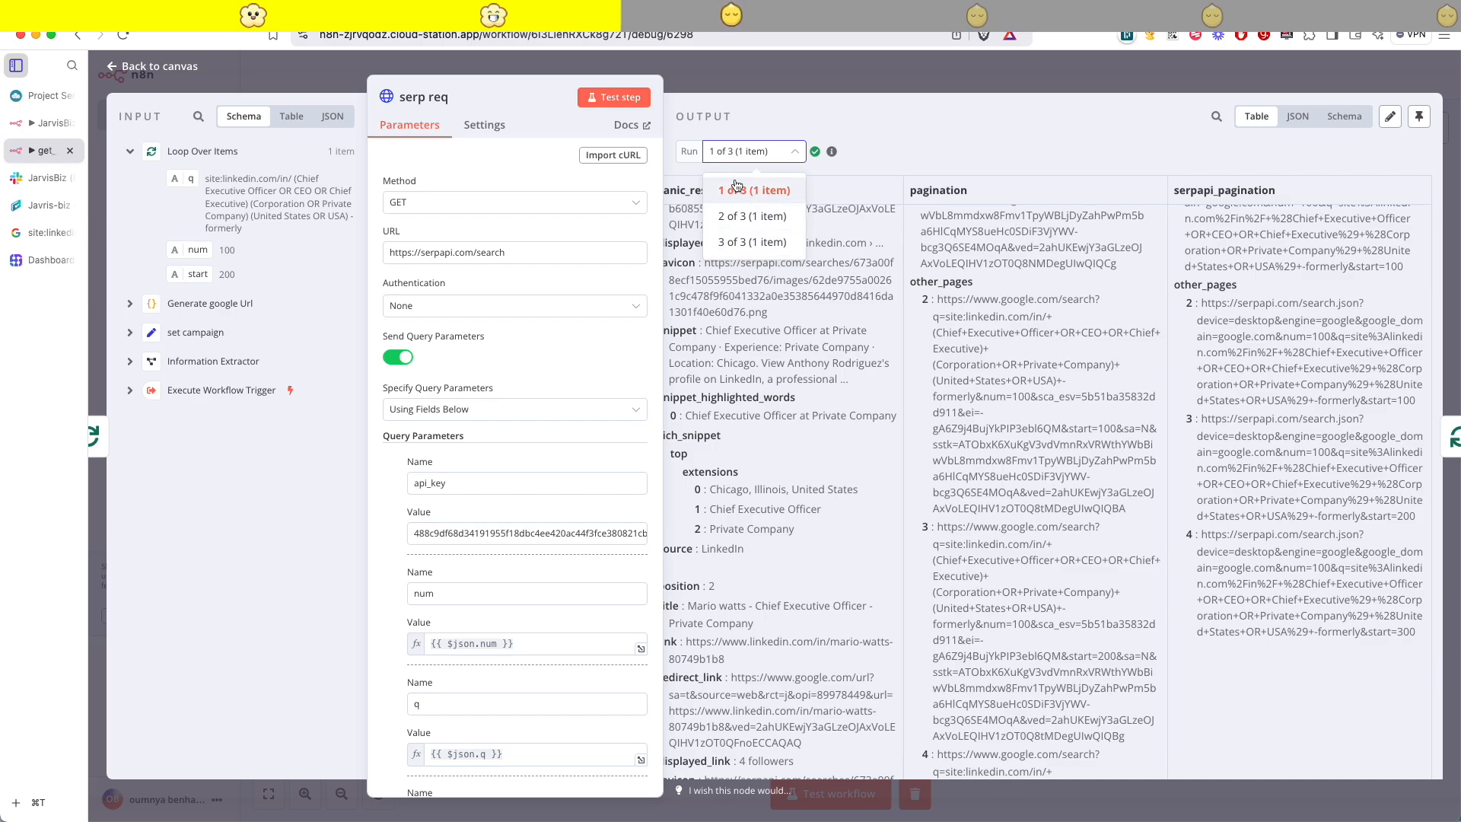
click(946, 219)
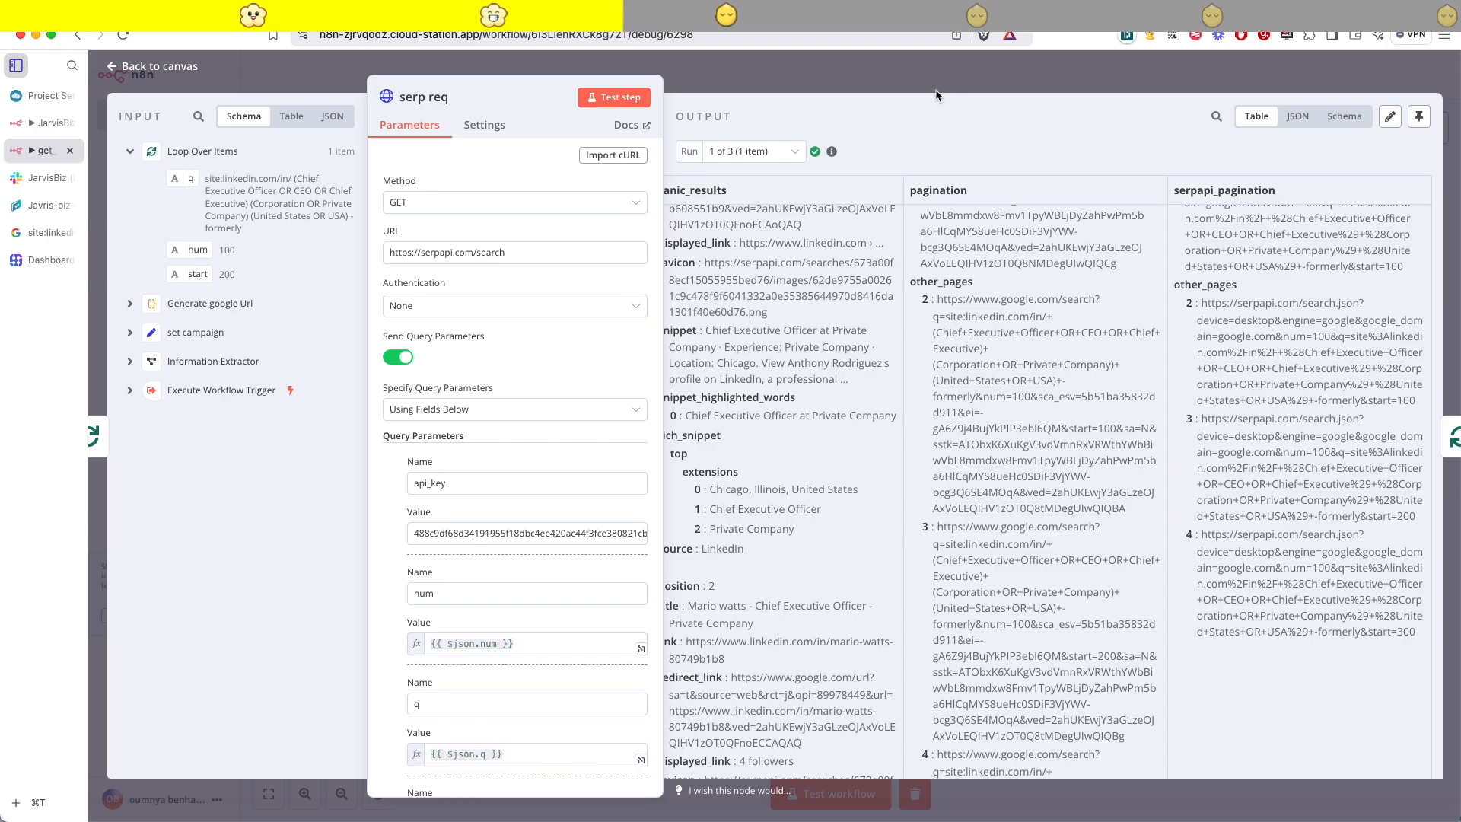
click(916, 82)
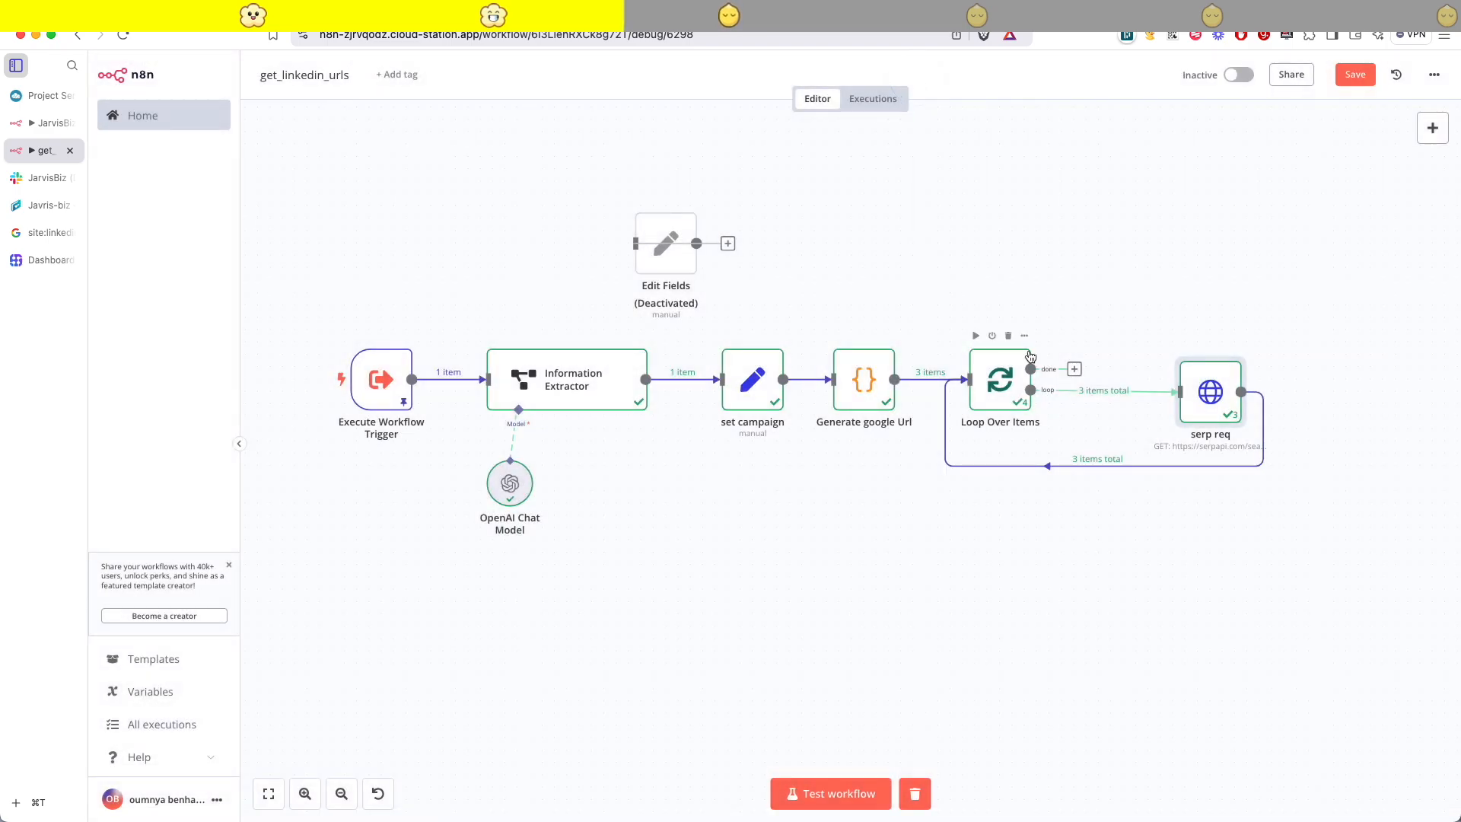
- Pin the output data of serp req, Generate google Url and Information Extractor
scroll(1029, 349, right, 5)
double_click(952, 386)
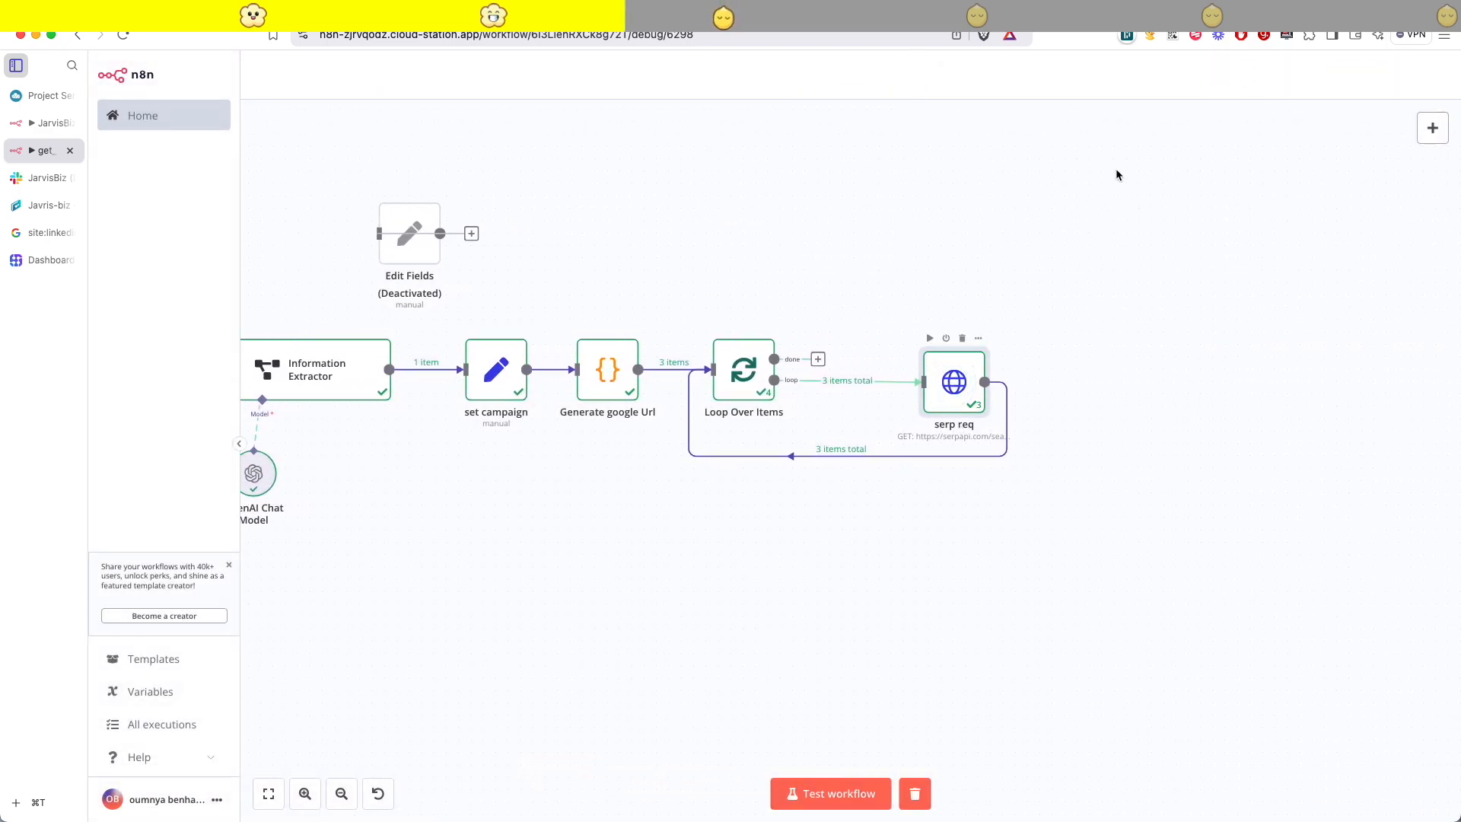
click(1419, 116)
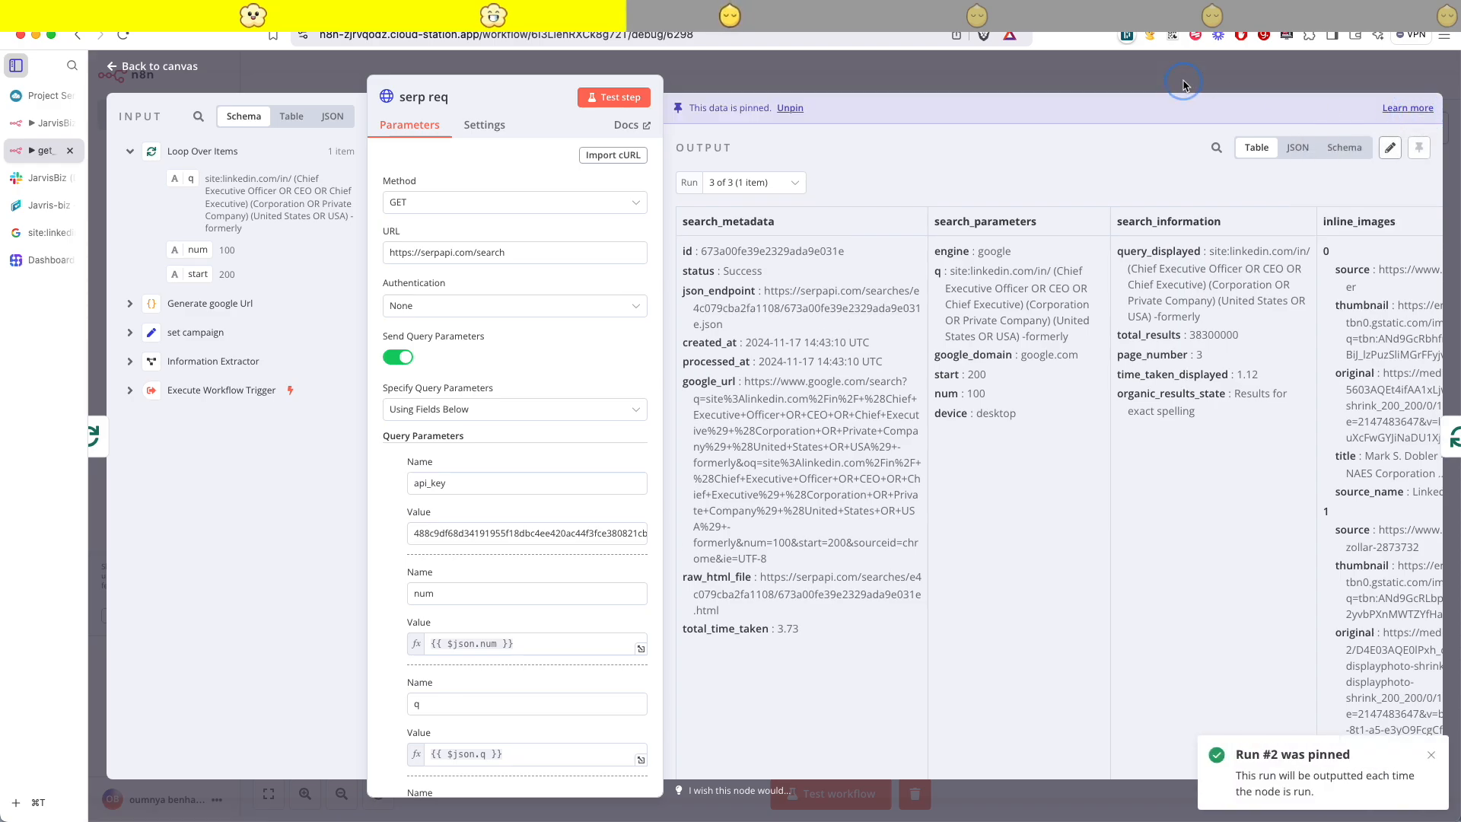
key(Escape)
double_click(821, 369)
click(1422, 116)
key(Escape)
scroll(818, 458, left, 5)
double_click(755, 369)
click(1420, 116)
key(Escape)
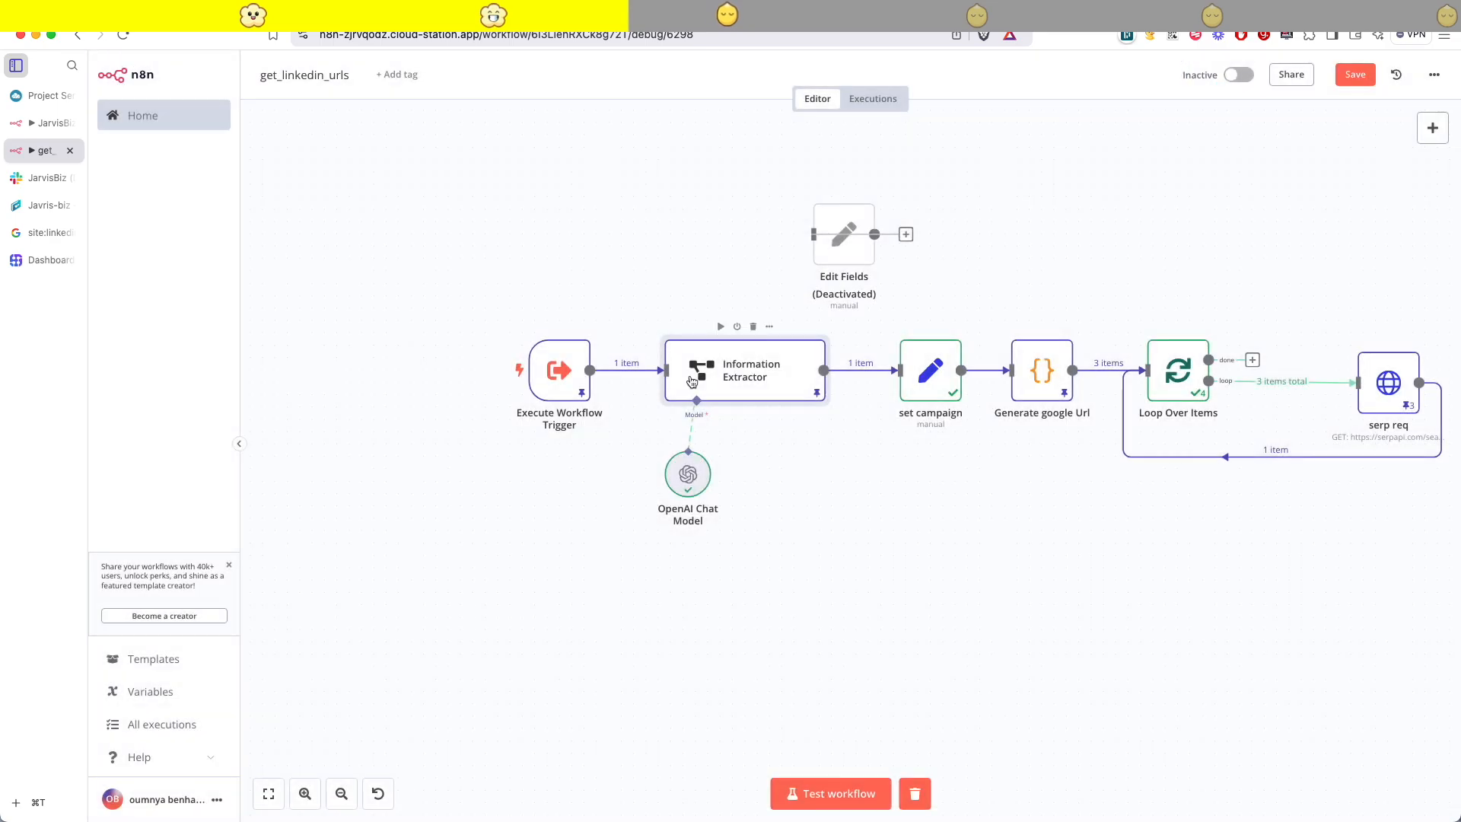
- Rename the Loop Over Items node to "serp pagination" and return to the canvas
scroll(837, 396, right, 5)
click(1029, 386)
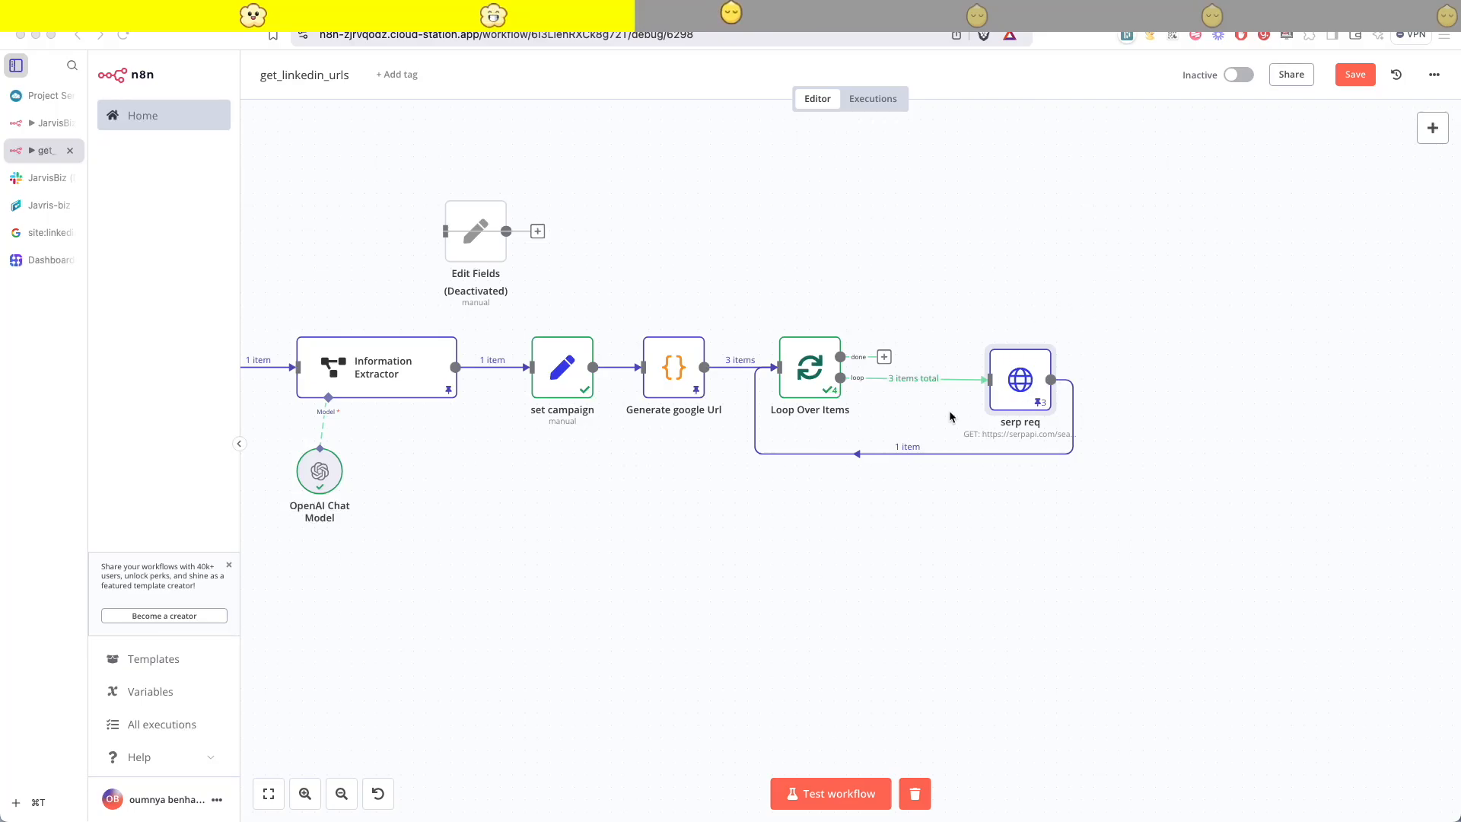
double_click(811, 377)
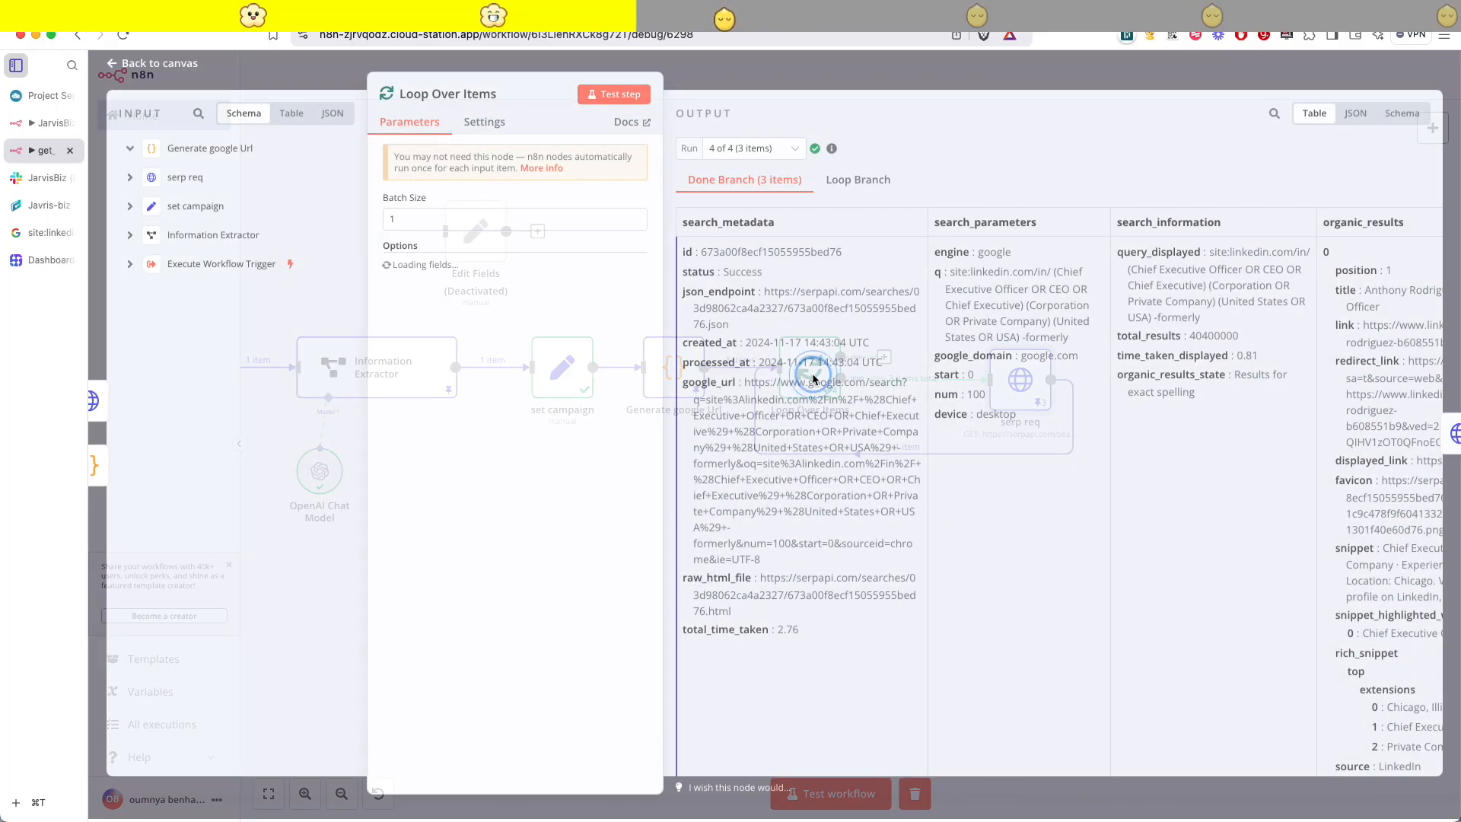
click(449, 94)
text(serp paginan)
click(637, 126)
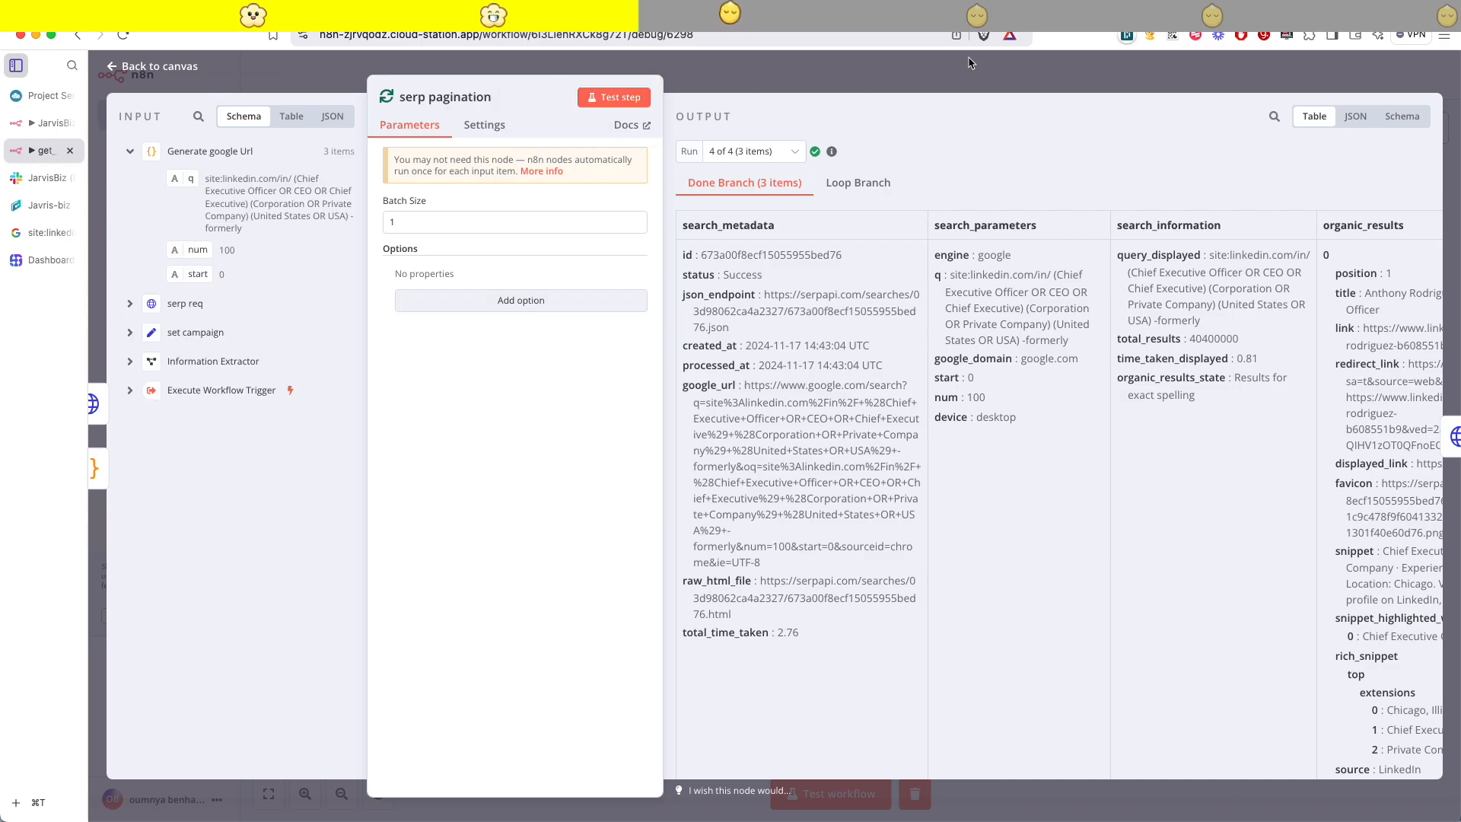
key(Escape)
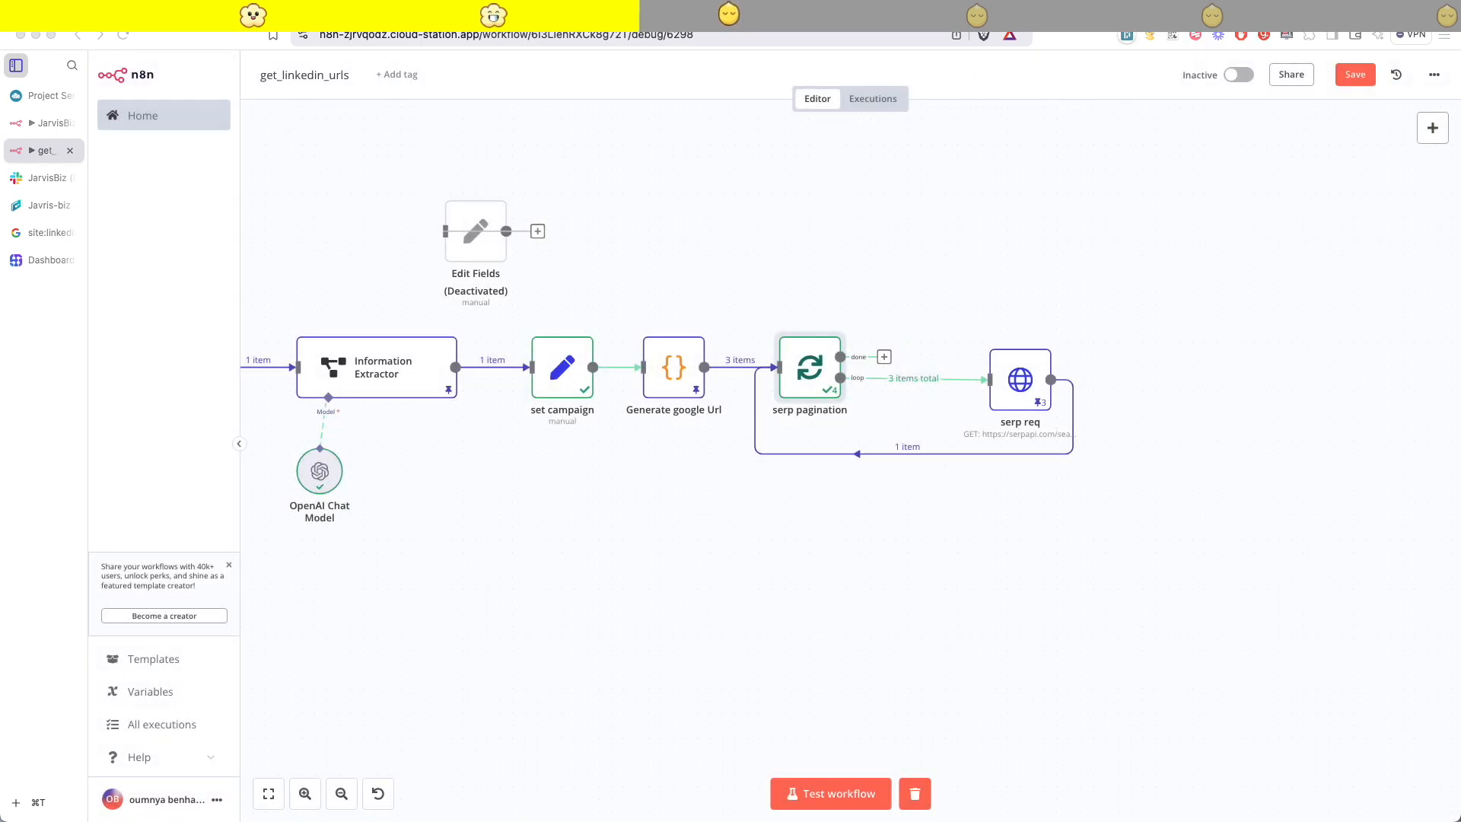
- Insert an If node on the connection from serp req back to serp pagination
click(919, 463)
click(898, 454)
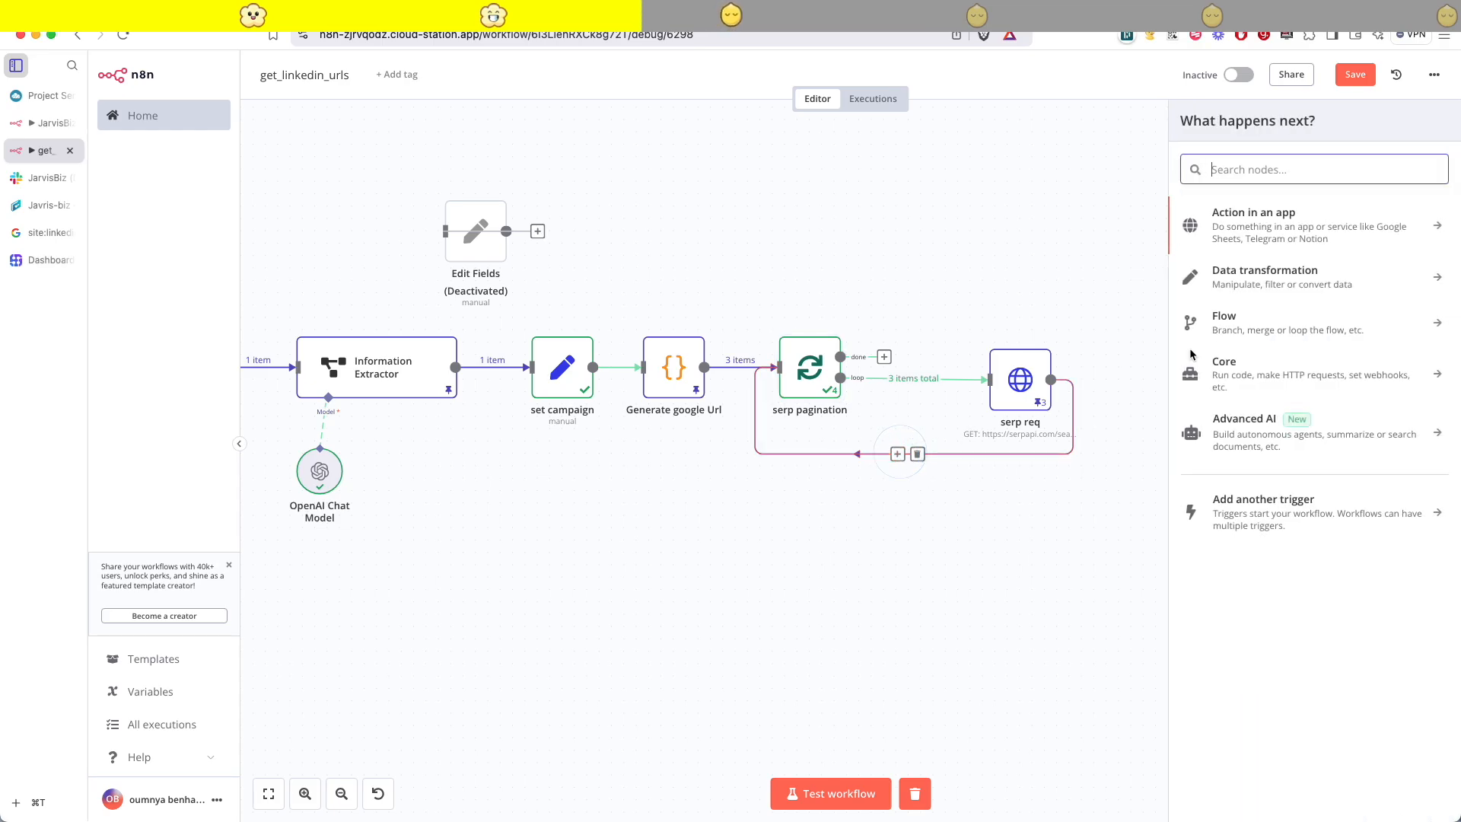
text(if)
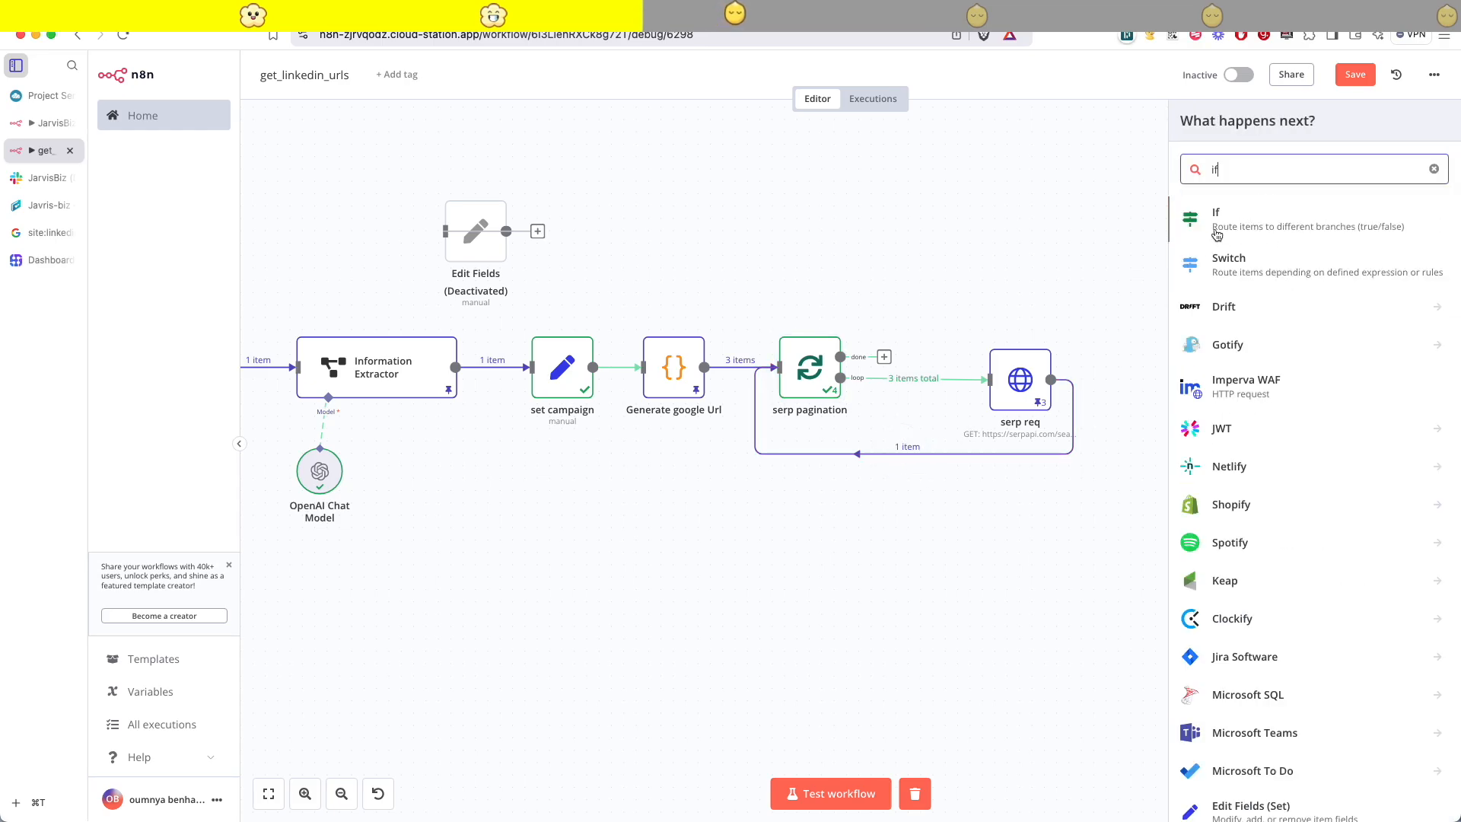
click(1229, 225)
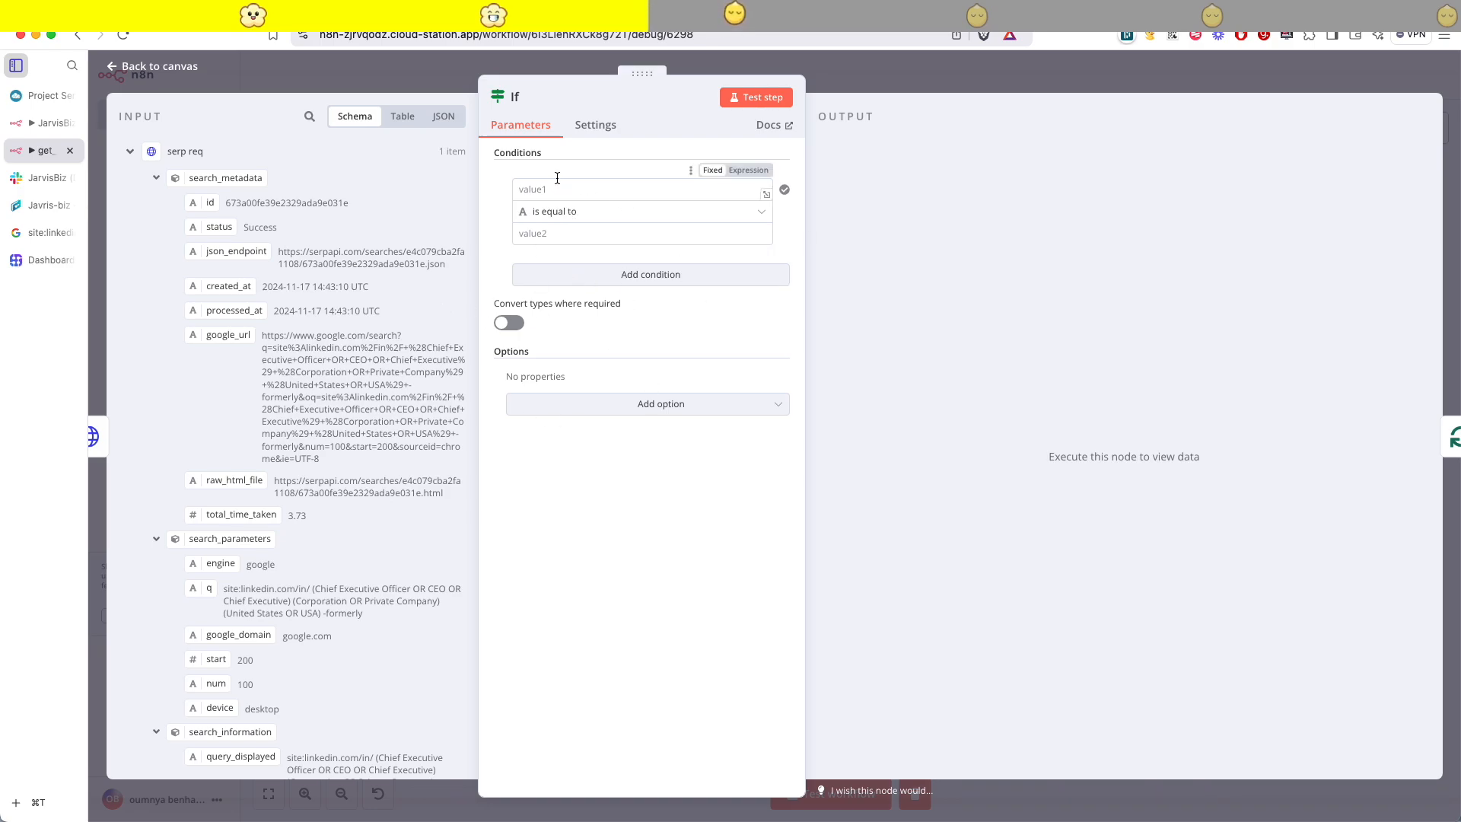
- Make the If condition's first value an expression that references the loop node: {{ $('serp pagination') }}
click(748, 170)
click(575, 191)
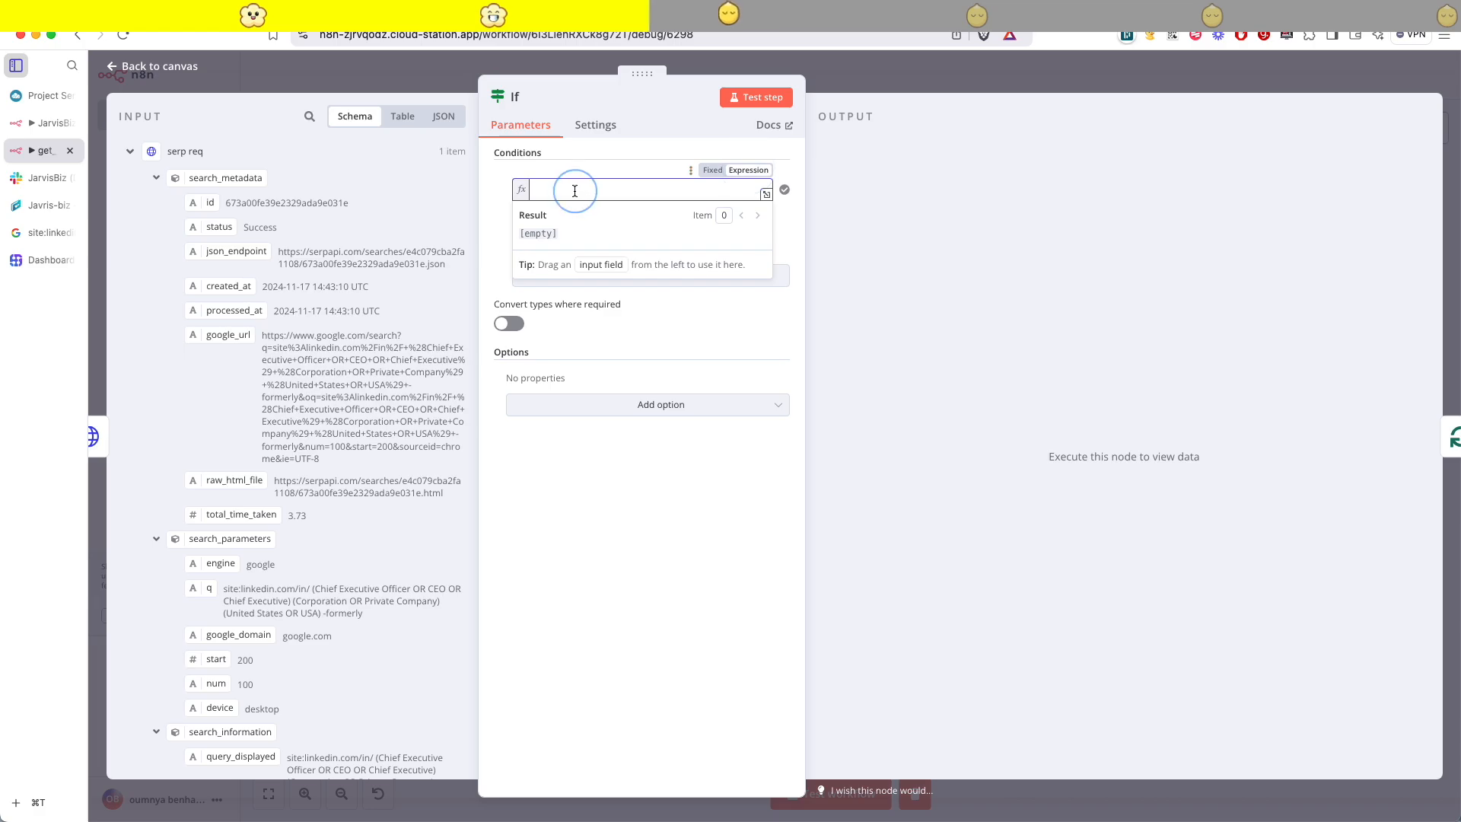
click(766, 194)
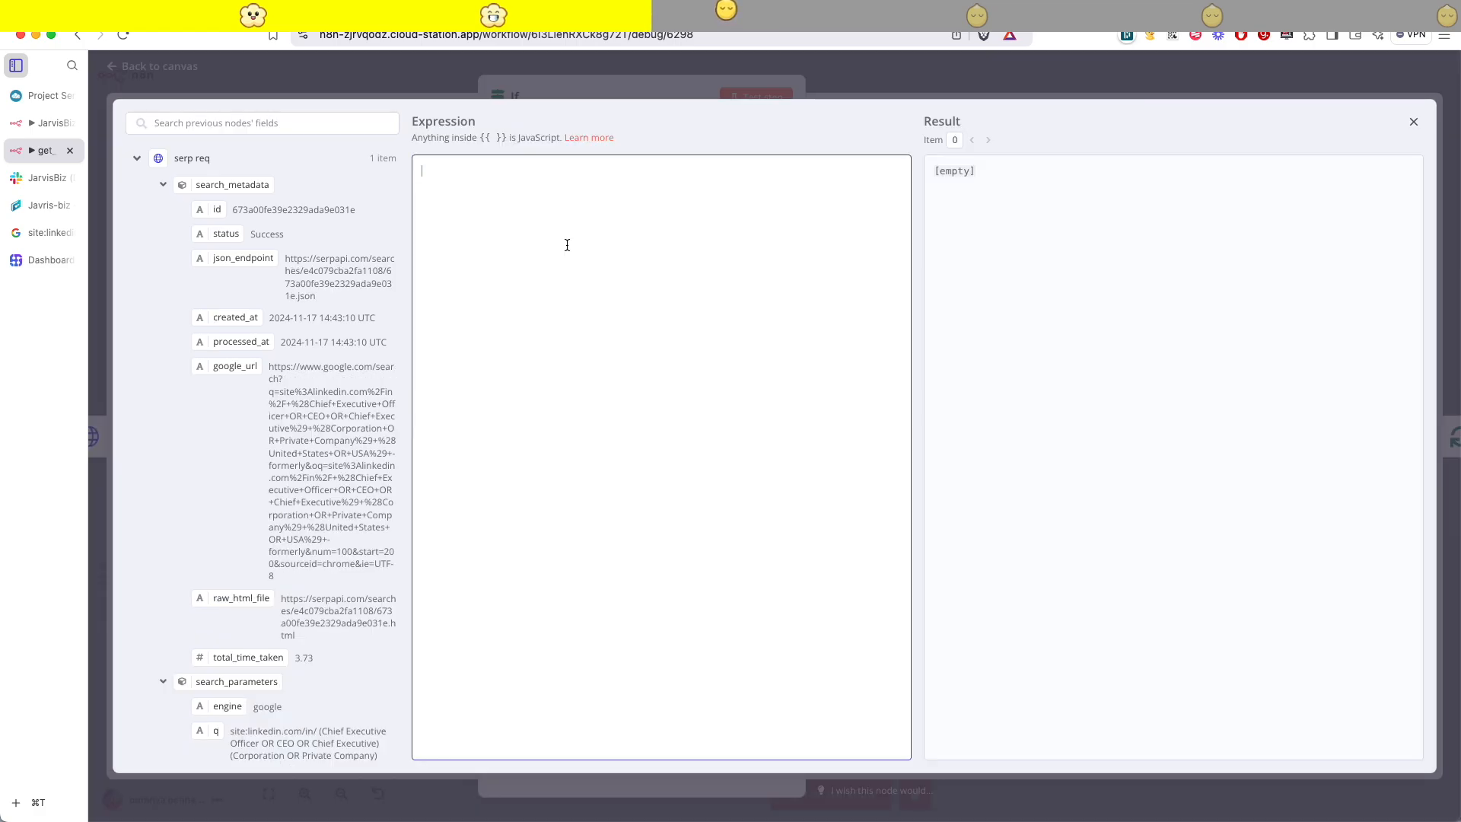
click(567, 244)
text({{)
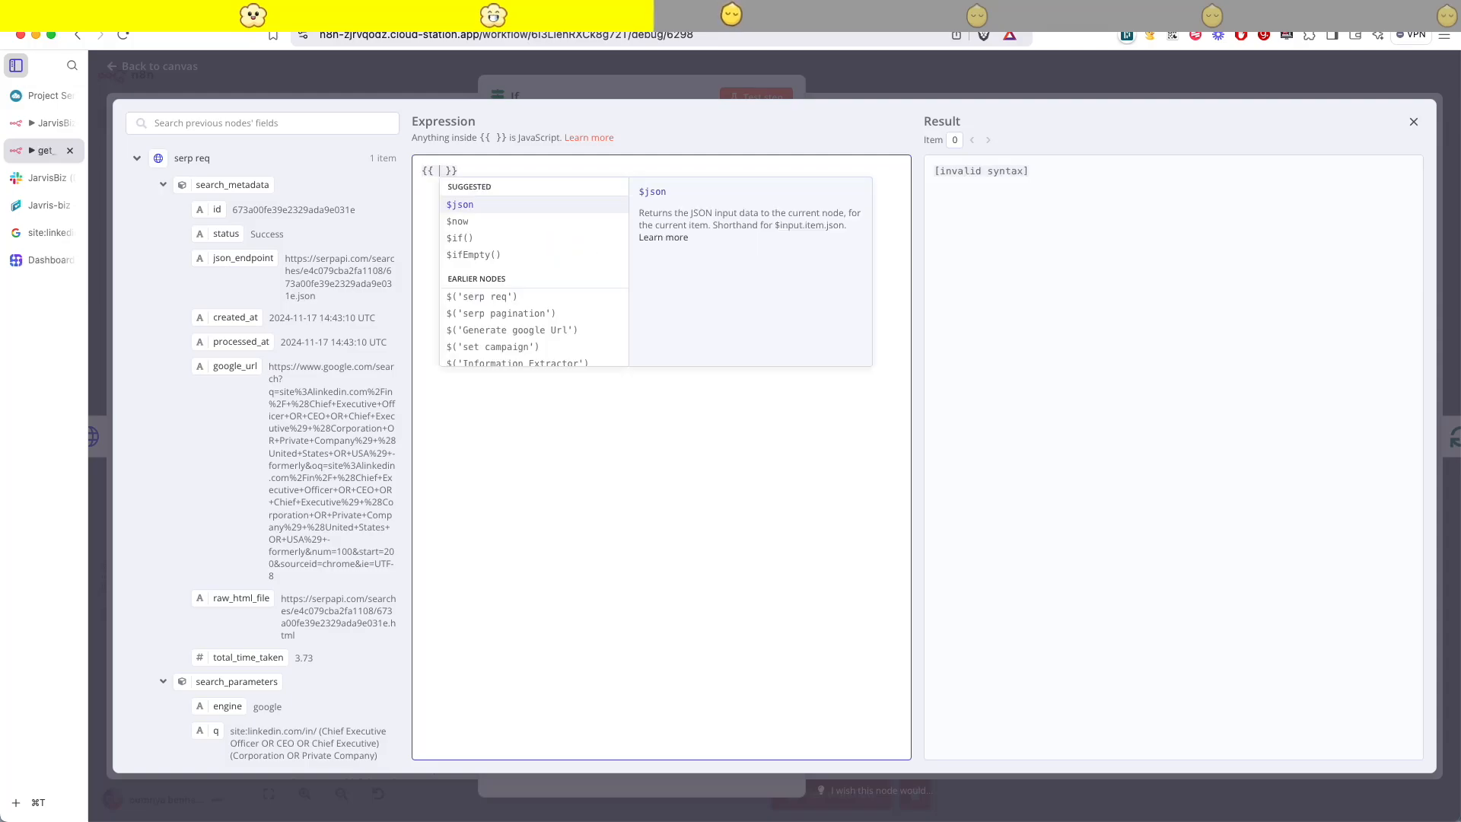
click(439, 170)
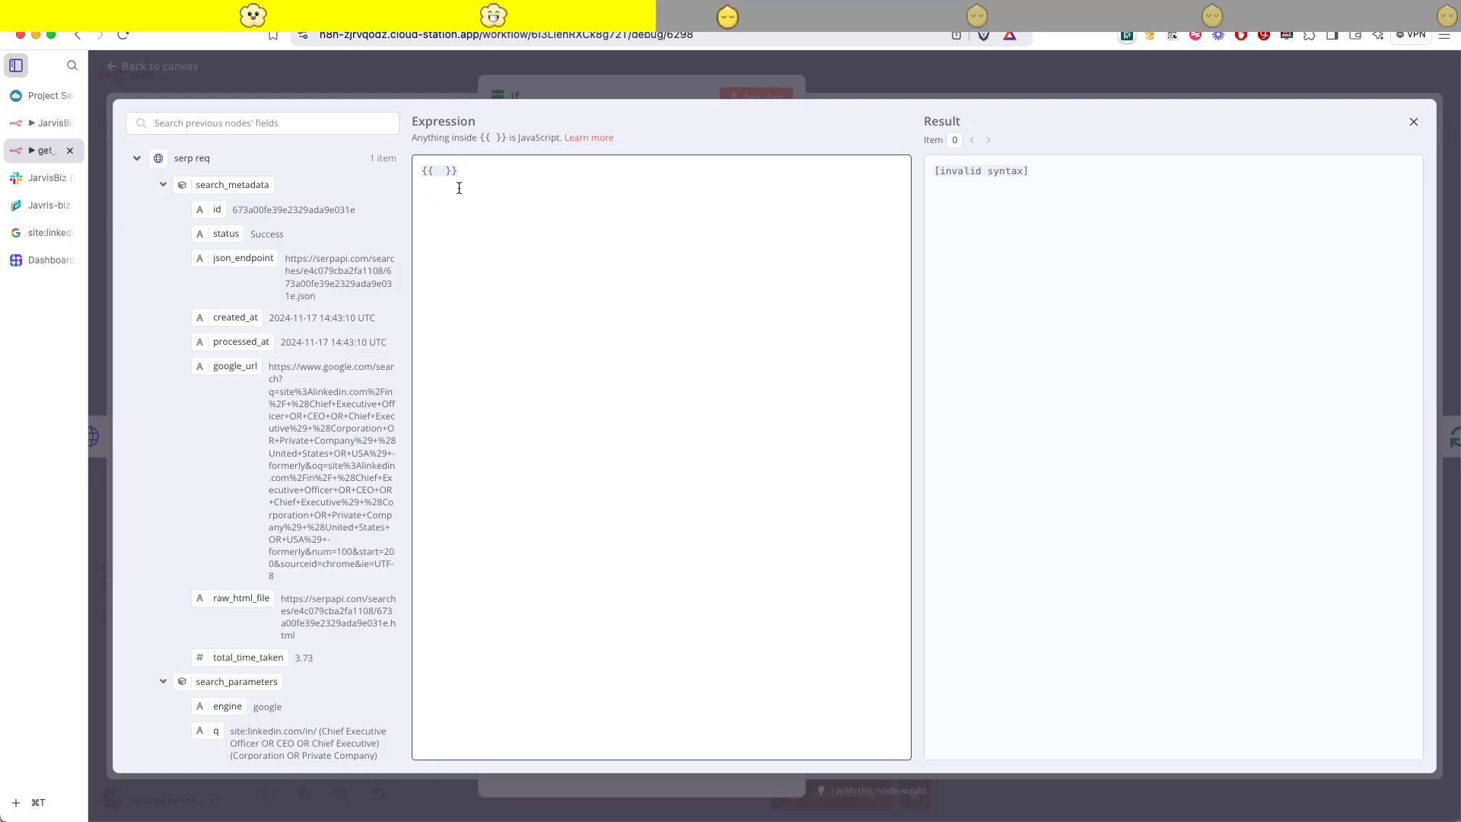
text($)
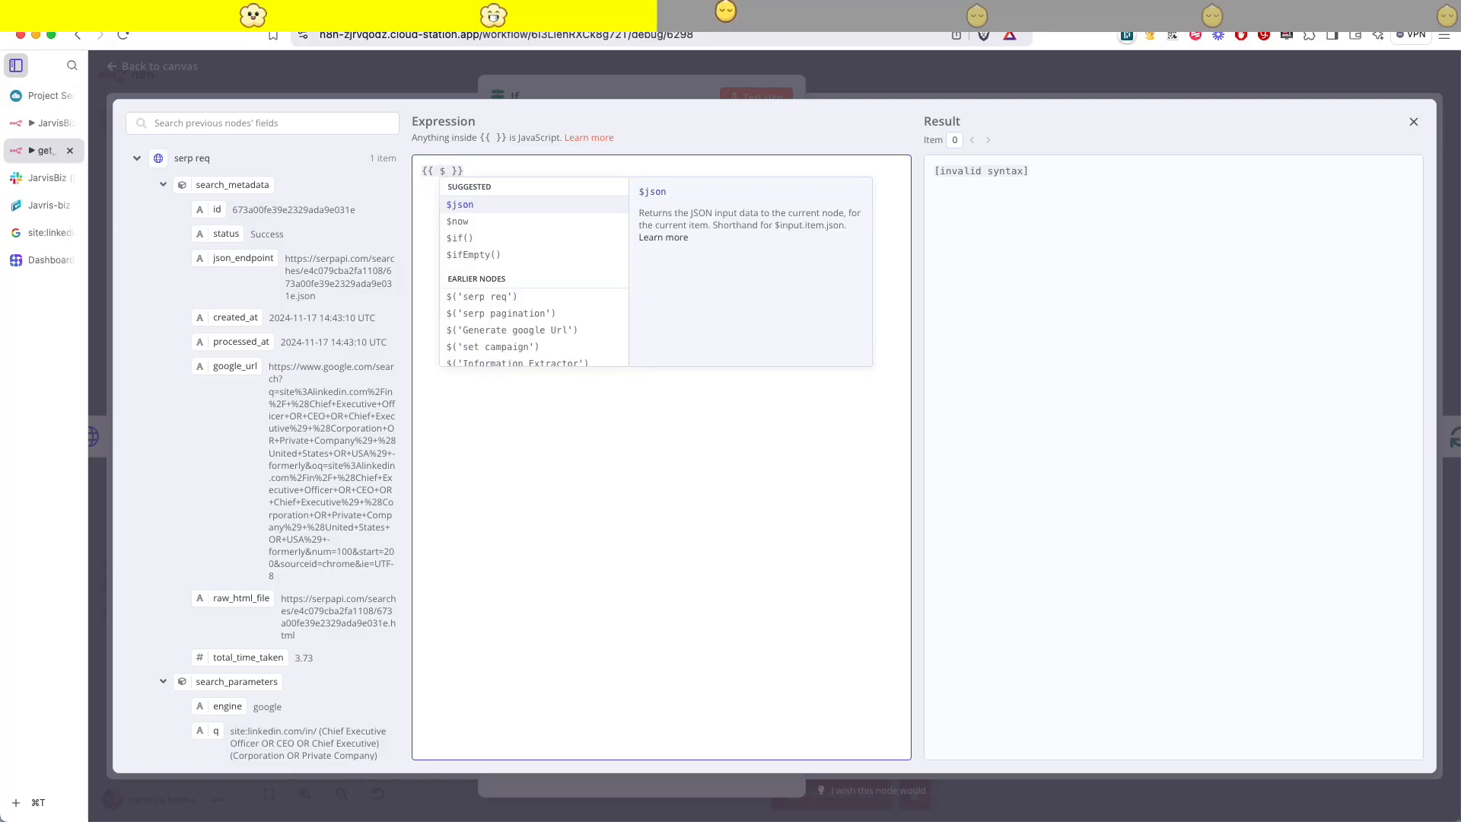
text(()
key(Escape)
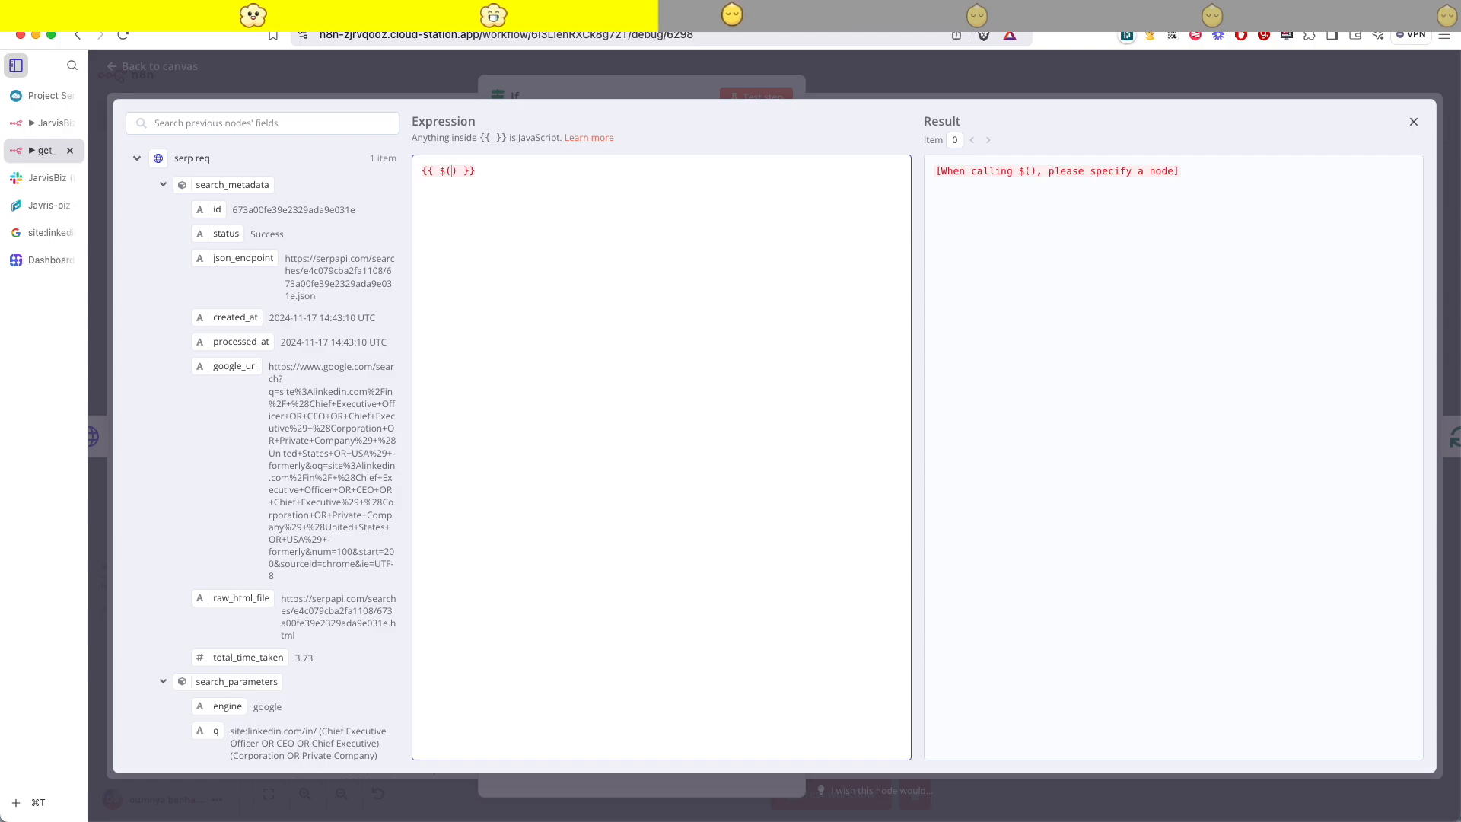
text(')
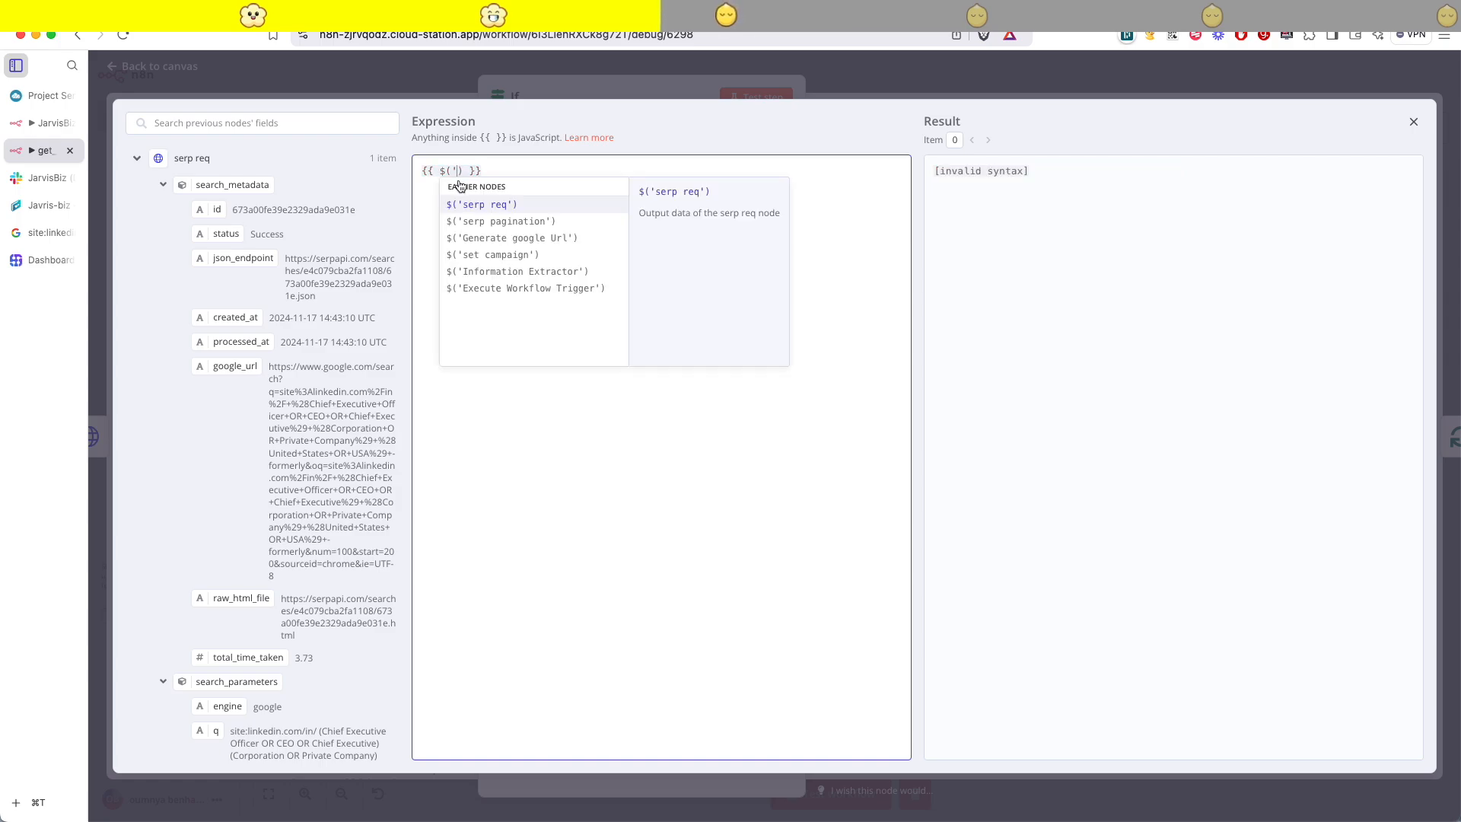
click(499, 227)
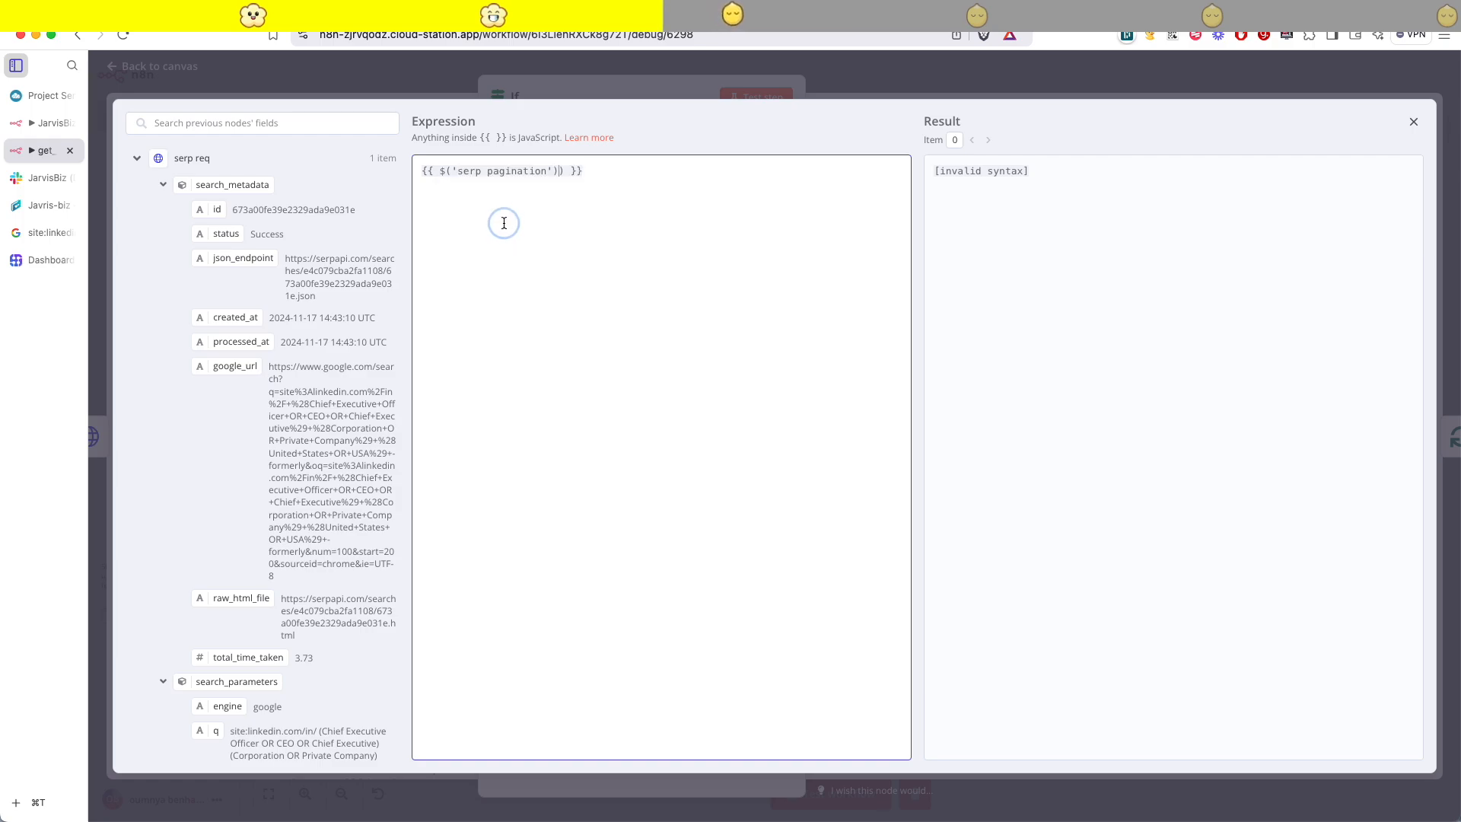
click(567, 175)
key(BackSpace)
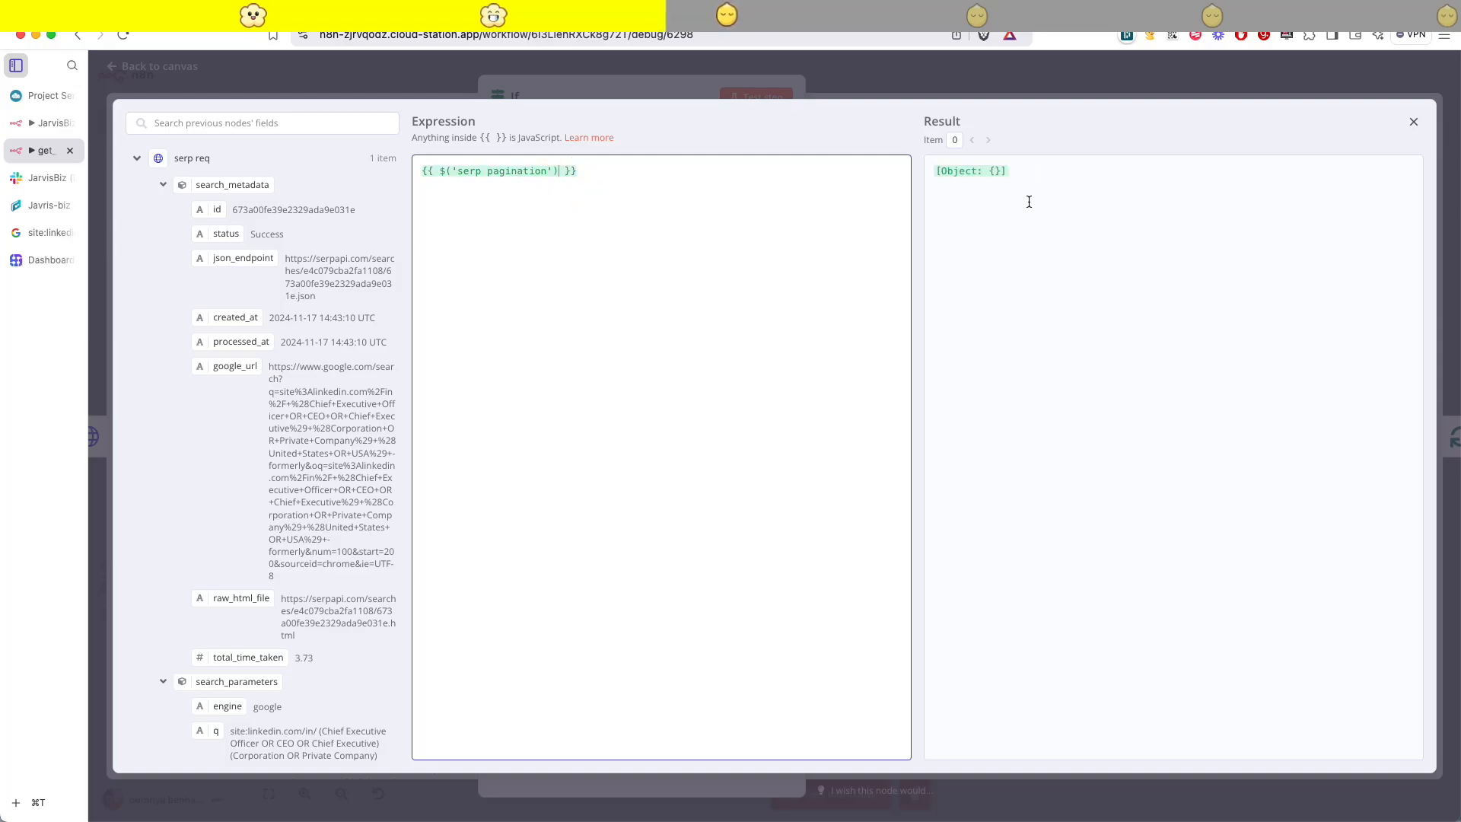
- Append .context["noItemsLeft"] to the $('serp pagination') reference and close the expression editor
text(.context)
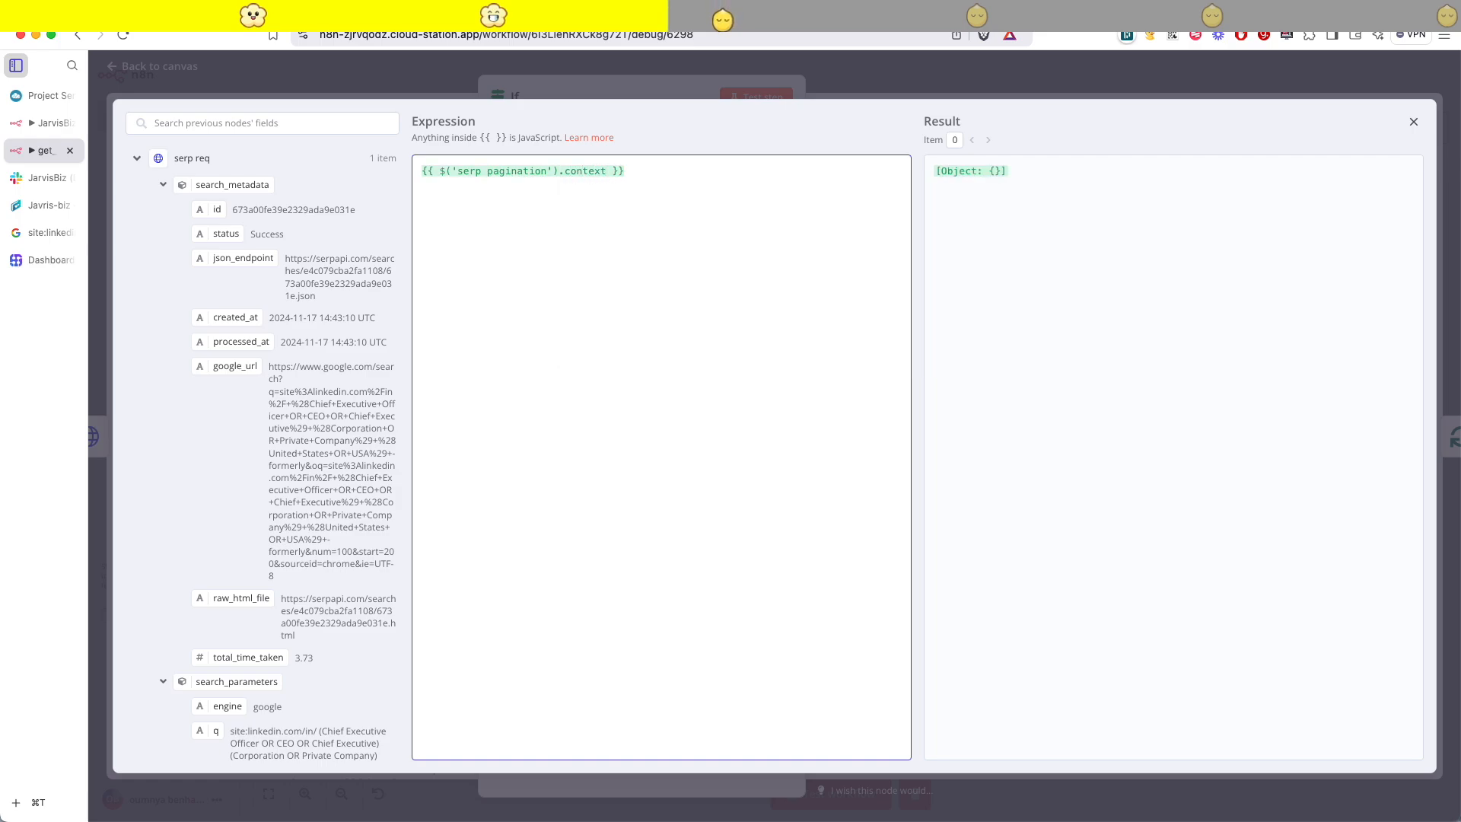
text([])
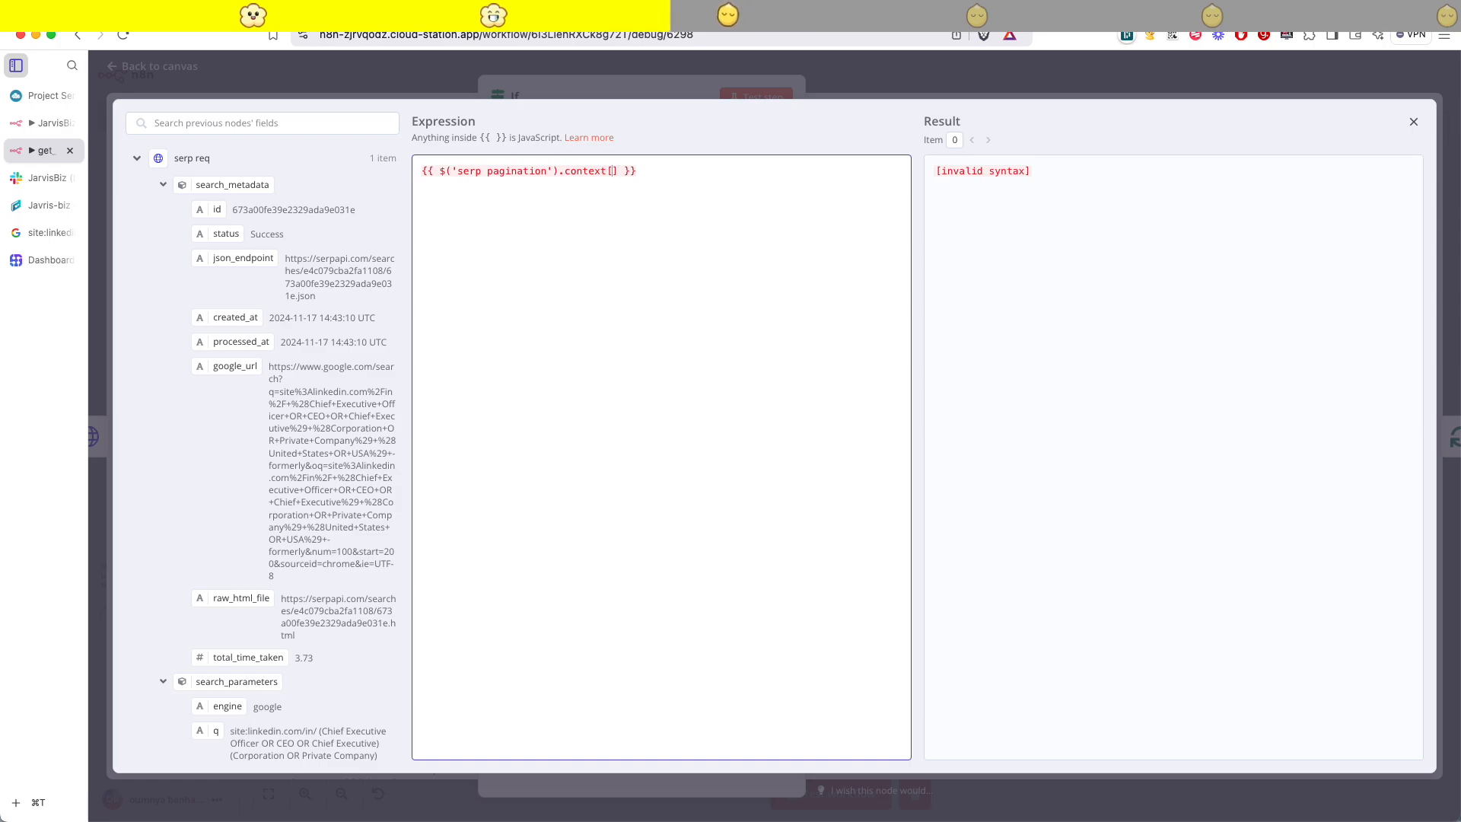
text(")
text(no)
text(ItemLEft)
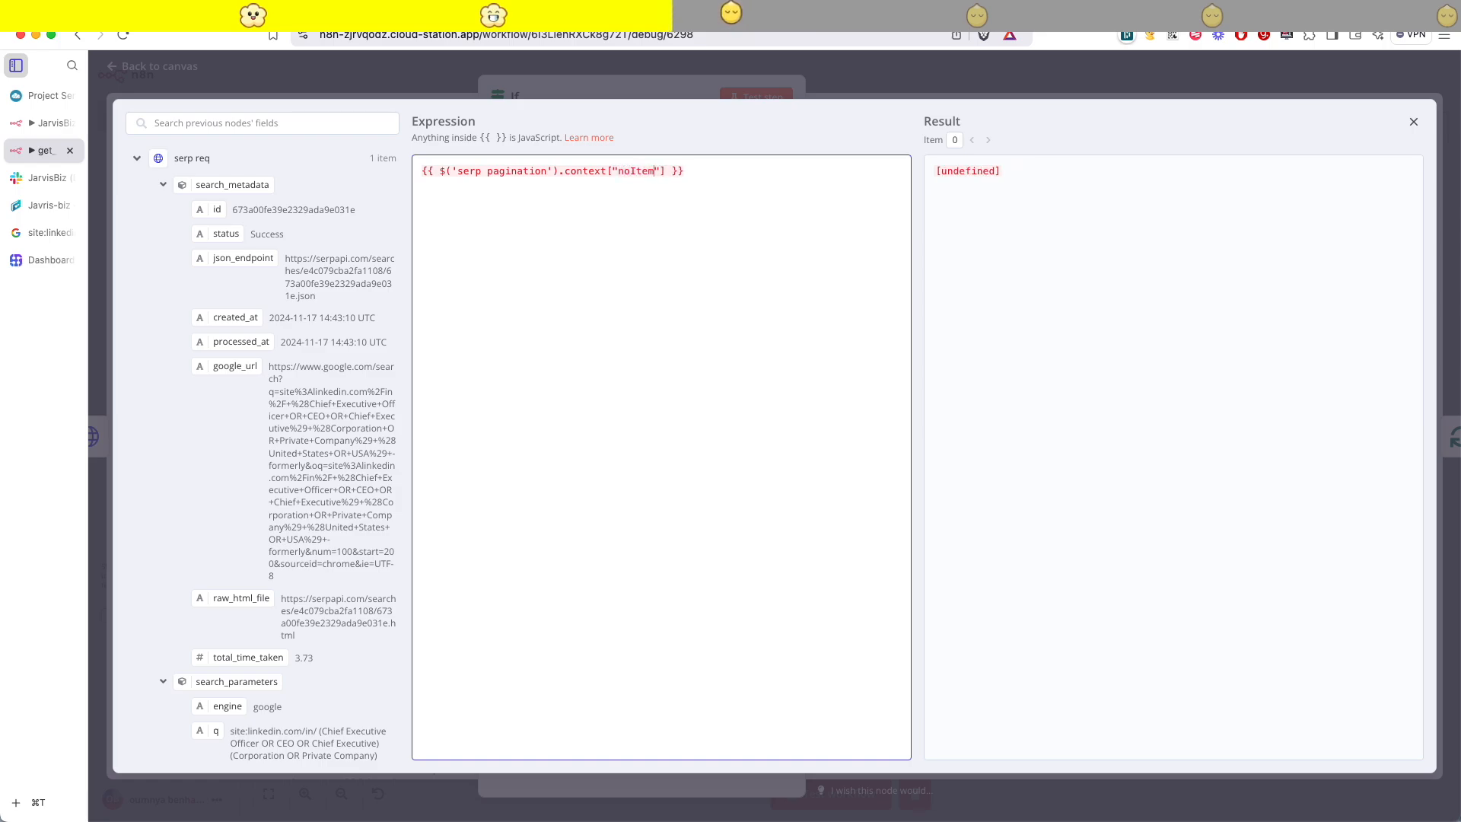
key(BackSpace)
key(BackSpace)
key(BackSpace)
text(sLeft)
click(675, 170)
key(BackSpace)
click(601, 93)
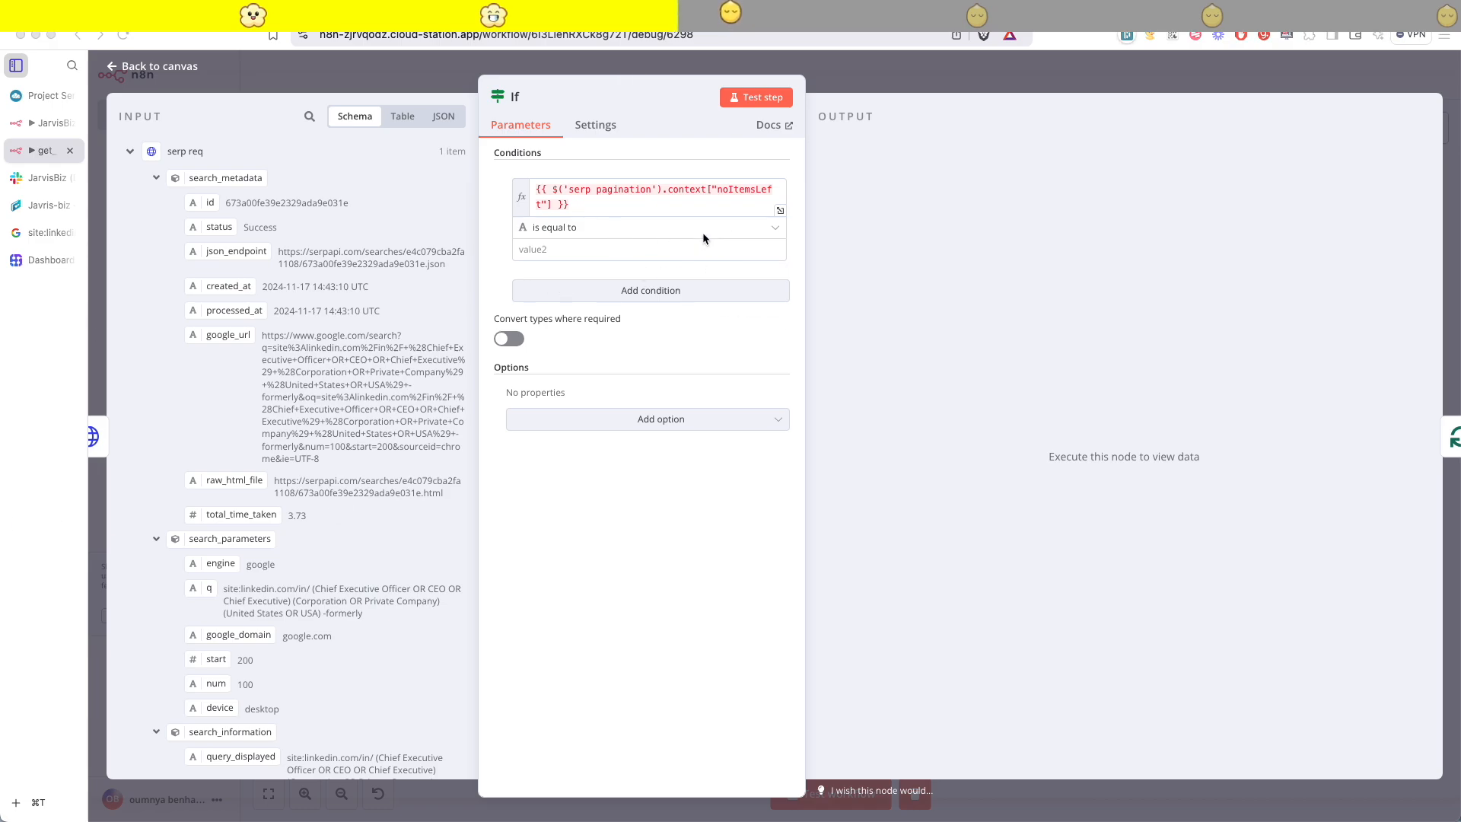
- Set the If condition's comparison to Boolean "is true" and test the node
click(778, 229)
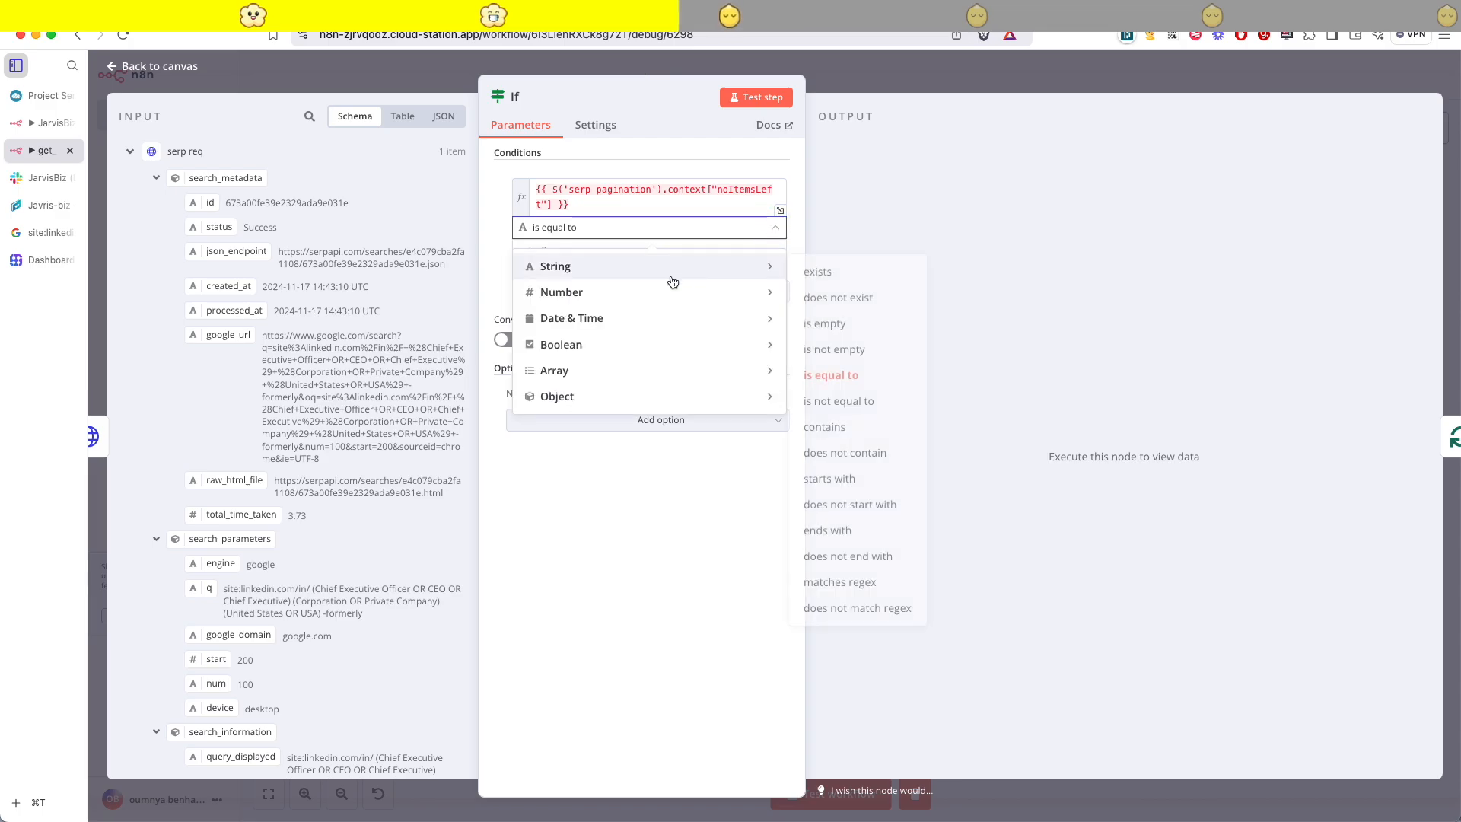
mouse_move(731, 345)
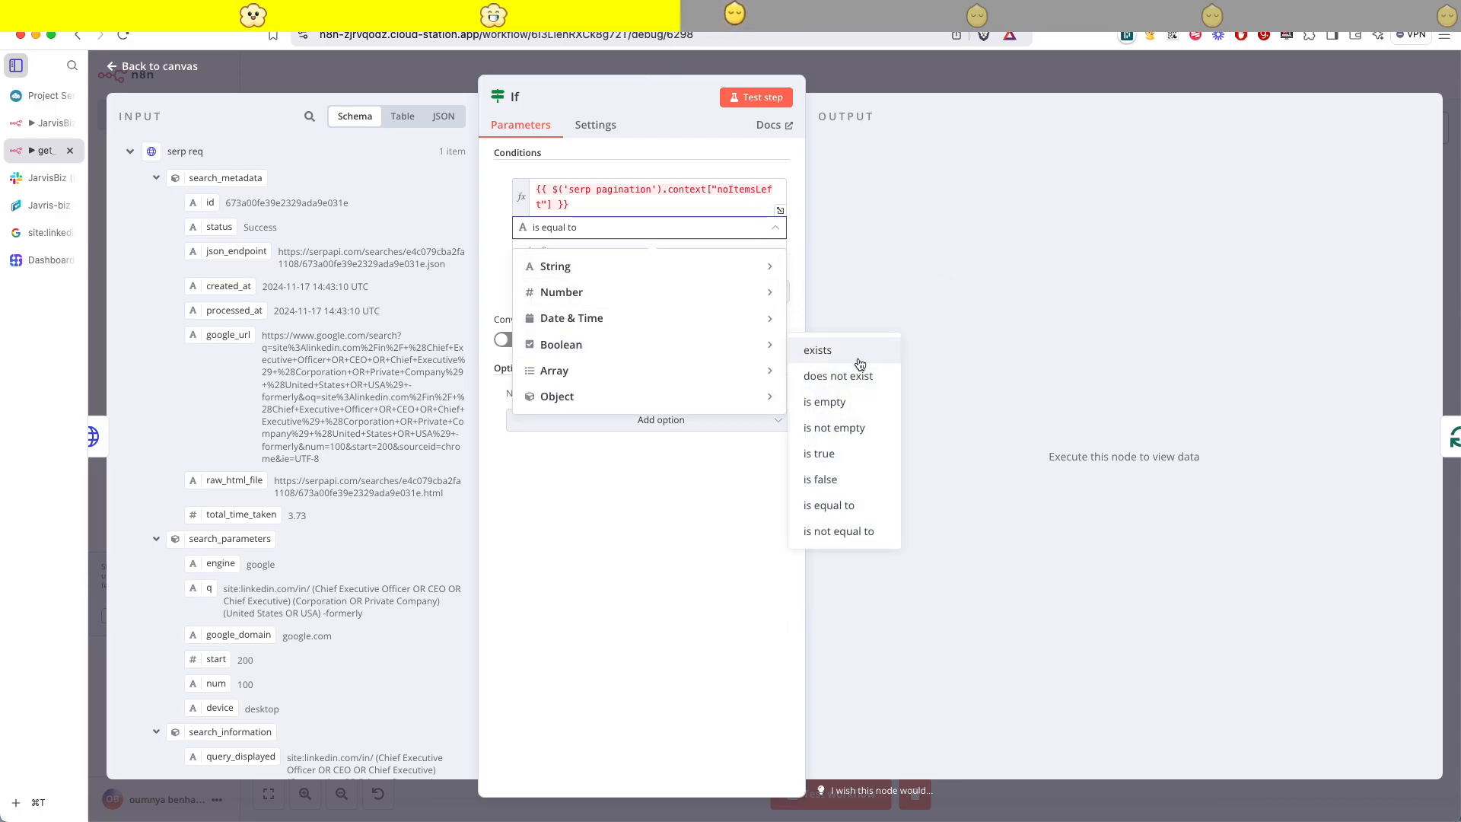
click(828, 453)
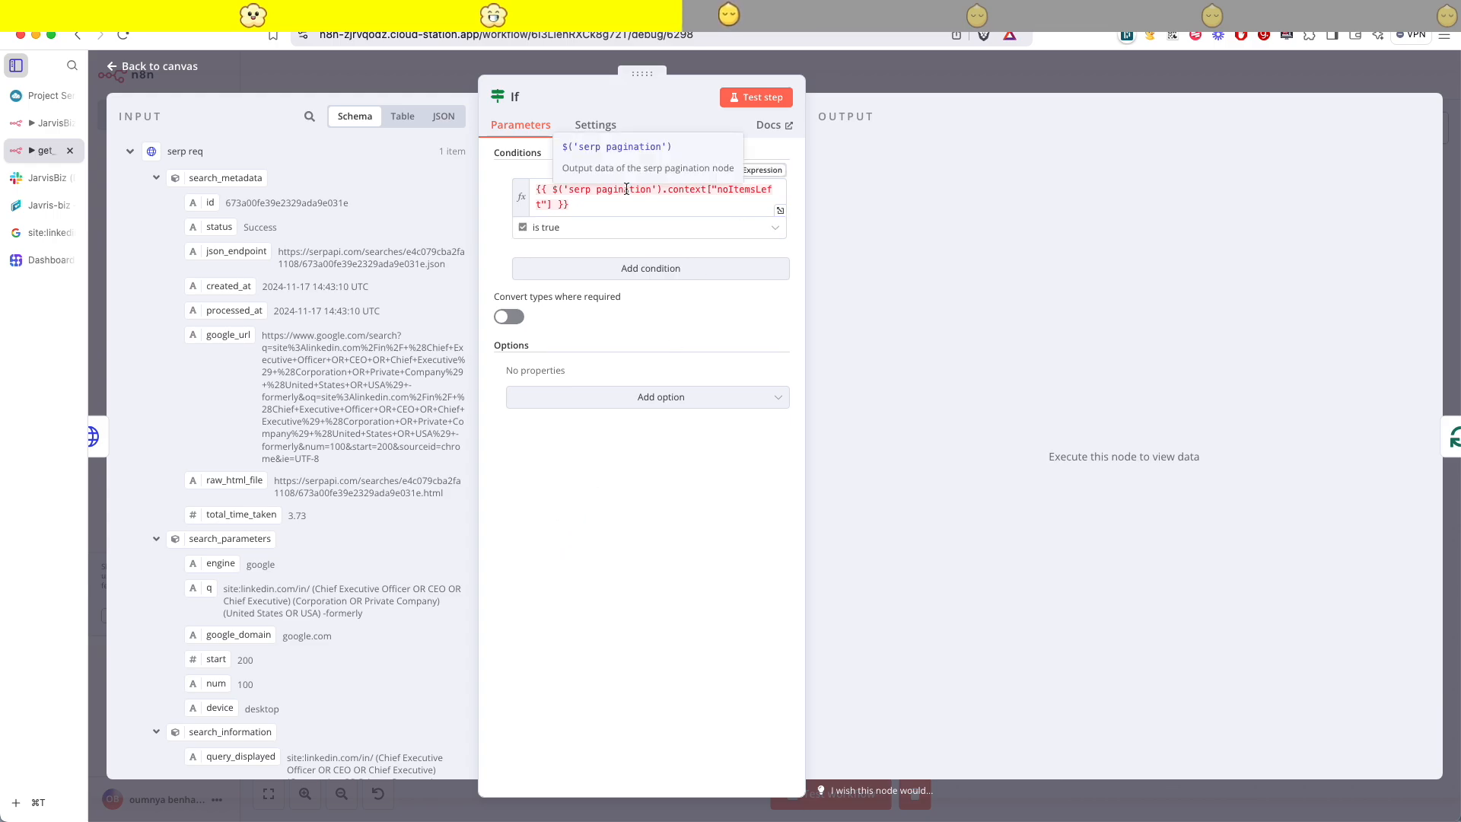
click(753, 100)
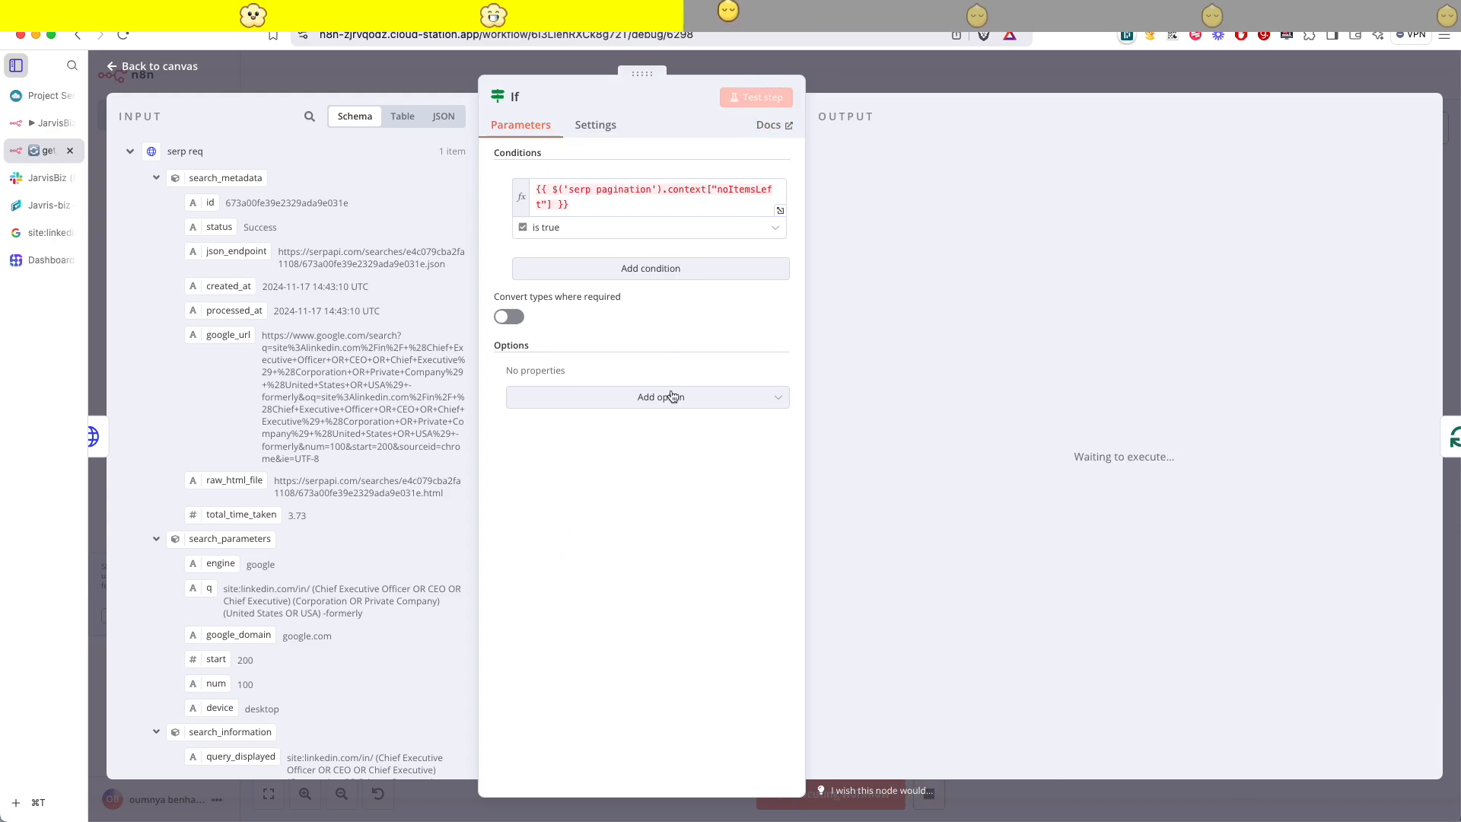
- Review the If node's False Branch output and examine the search_information fields in the serp req node's output
click(982, 147)
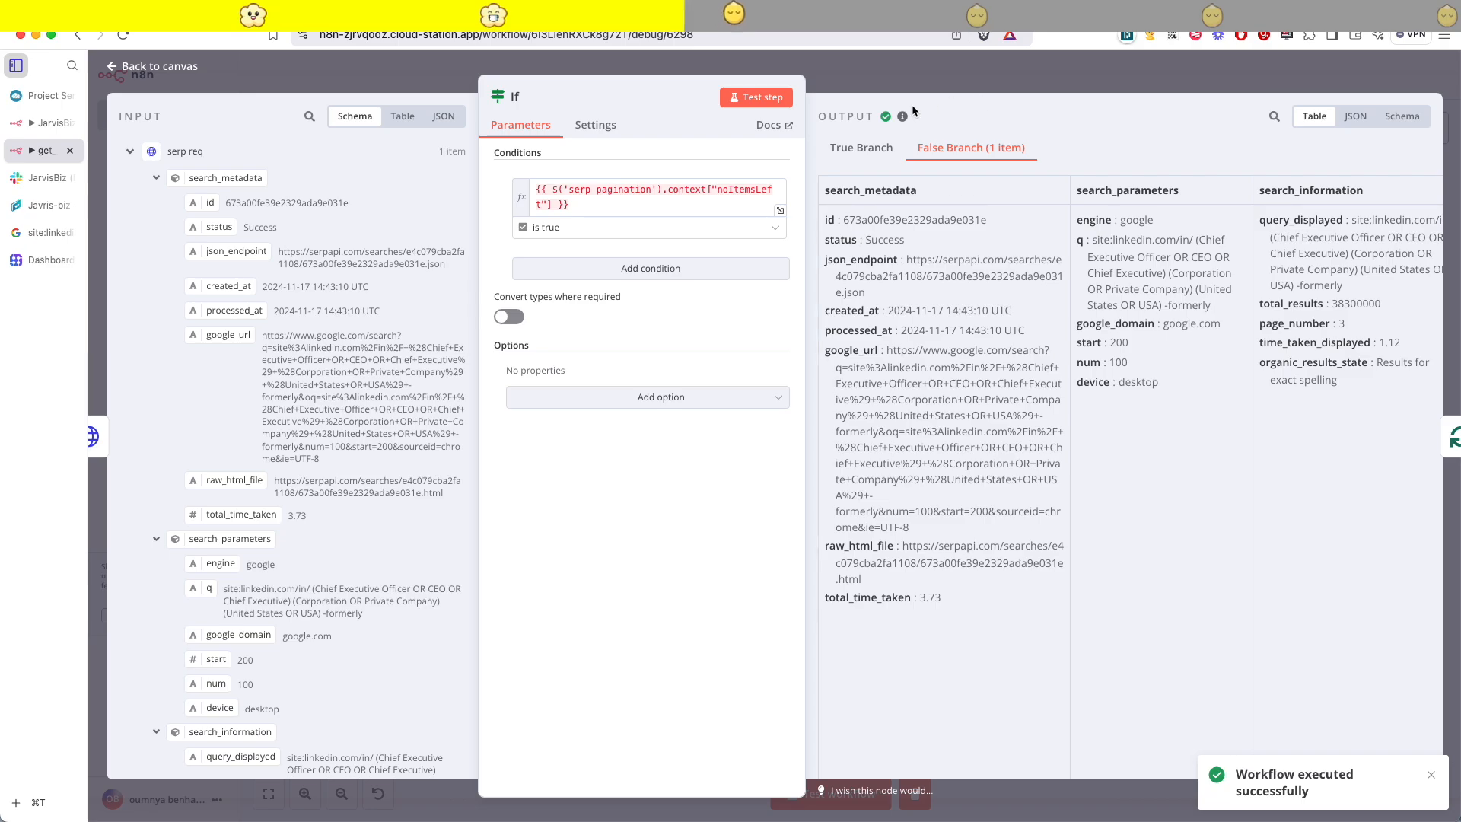
key(Escape)
double_click(1021, 379)
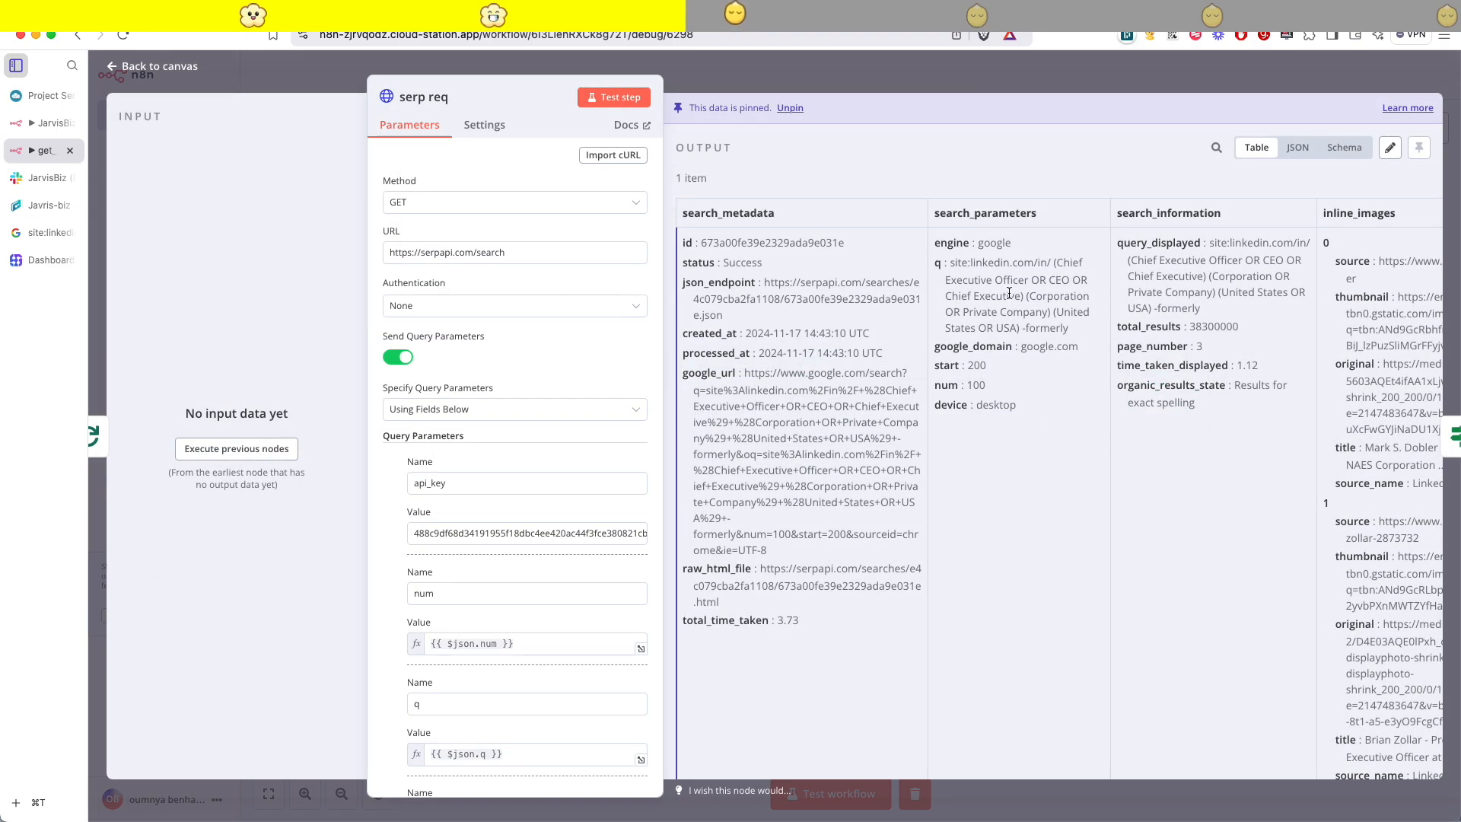
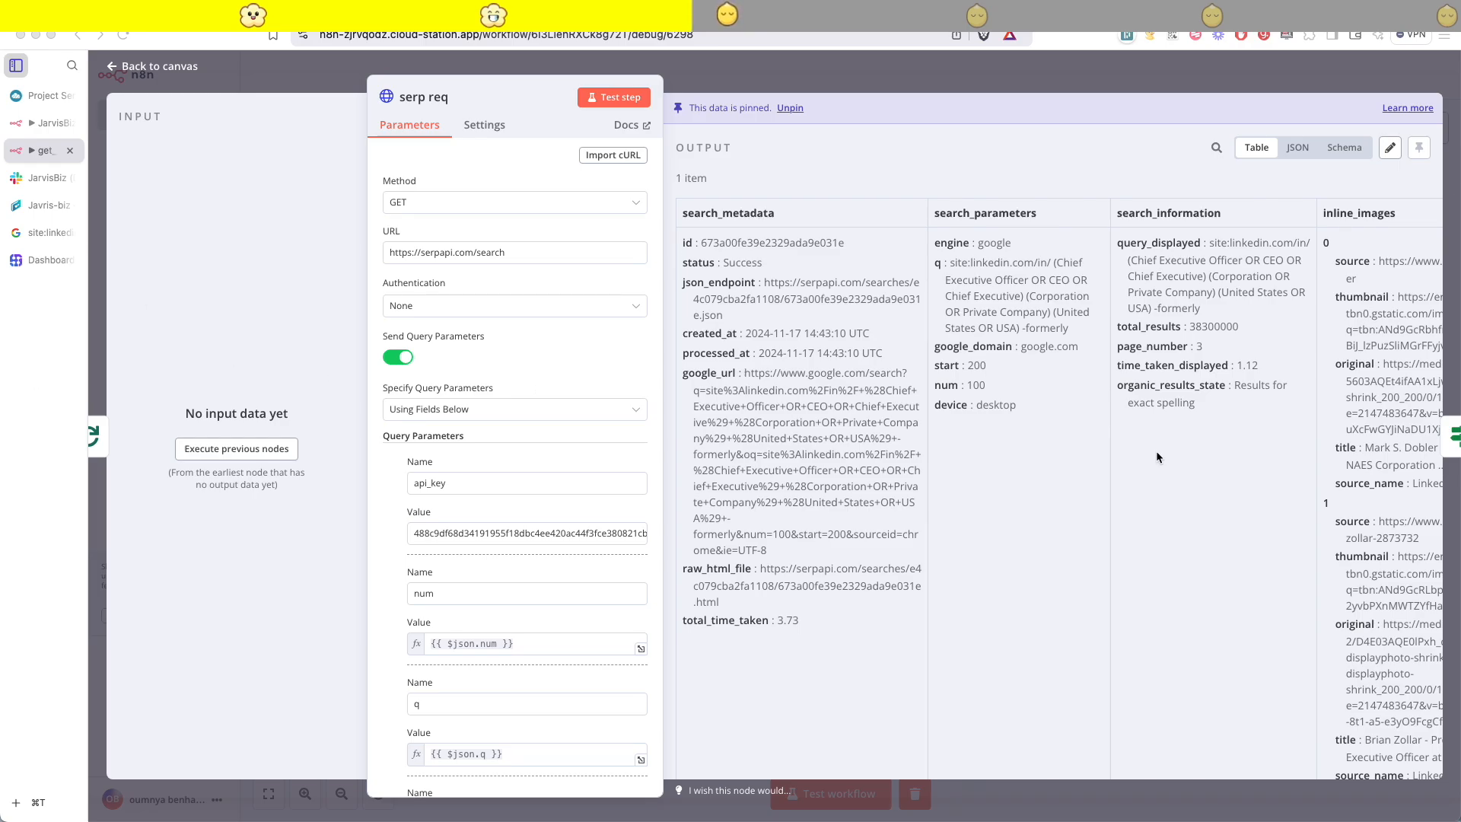
scroll(1161, 454, right, 2)
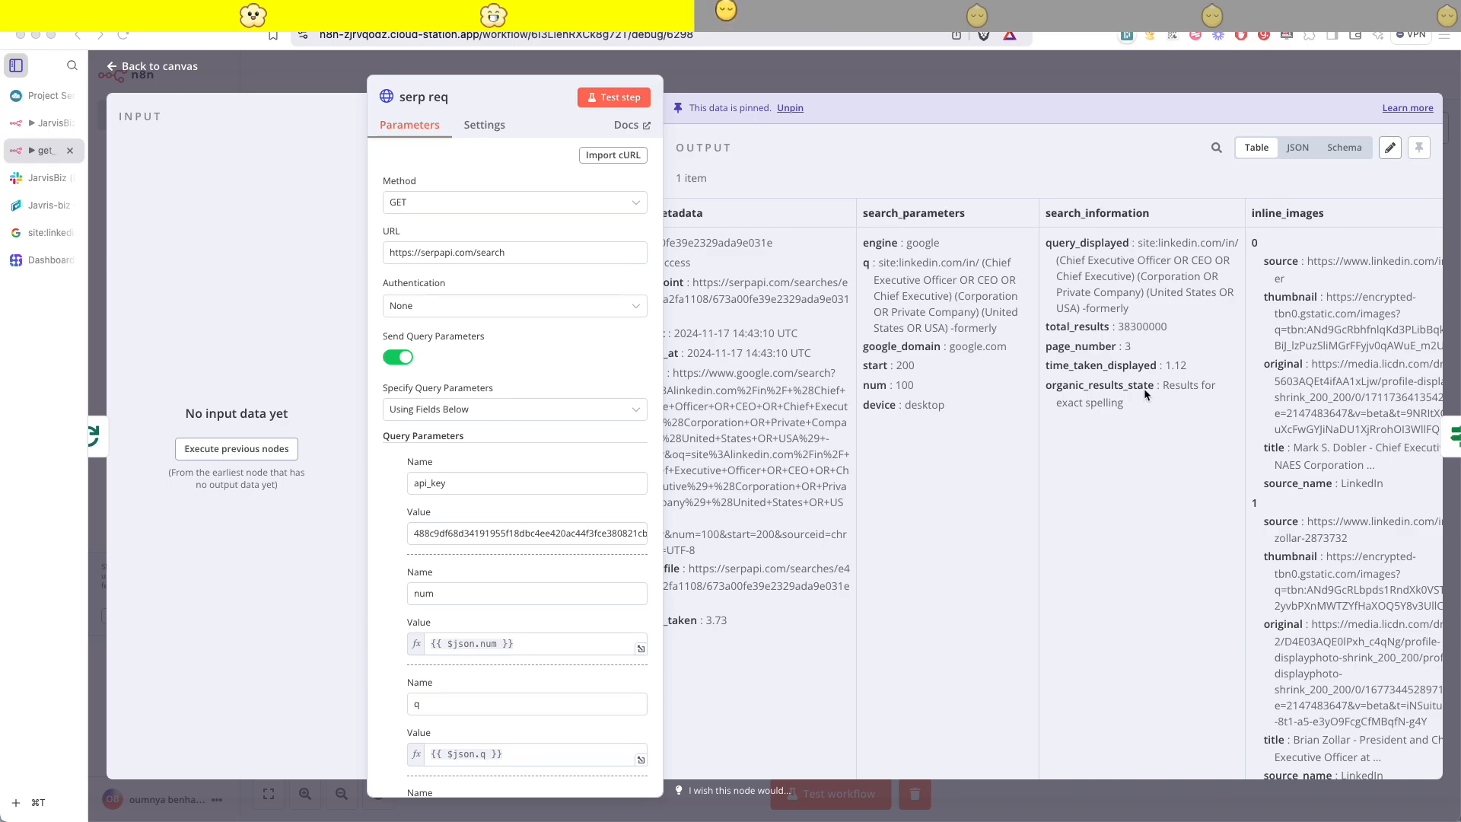
click(1161, 411)
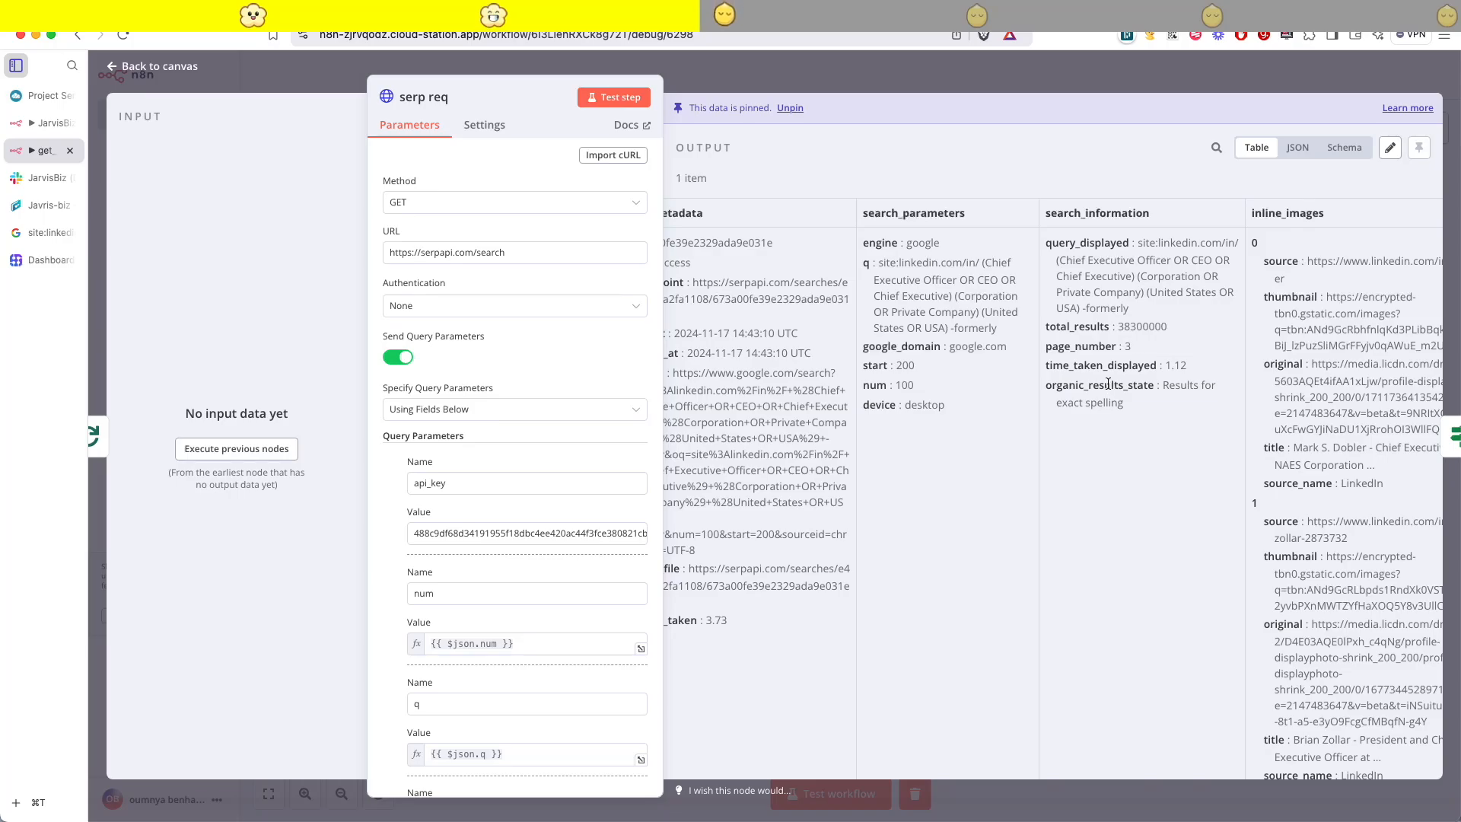
click(1127, 74)
- Add a second condition to the If node and combine the two conditions with OR
double_click(1174, 392)
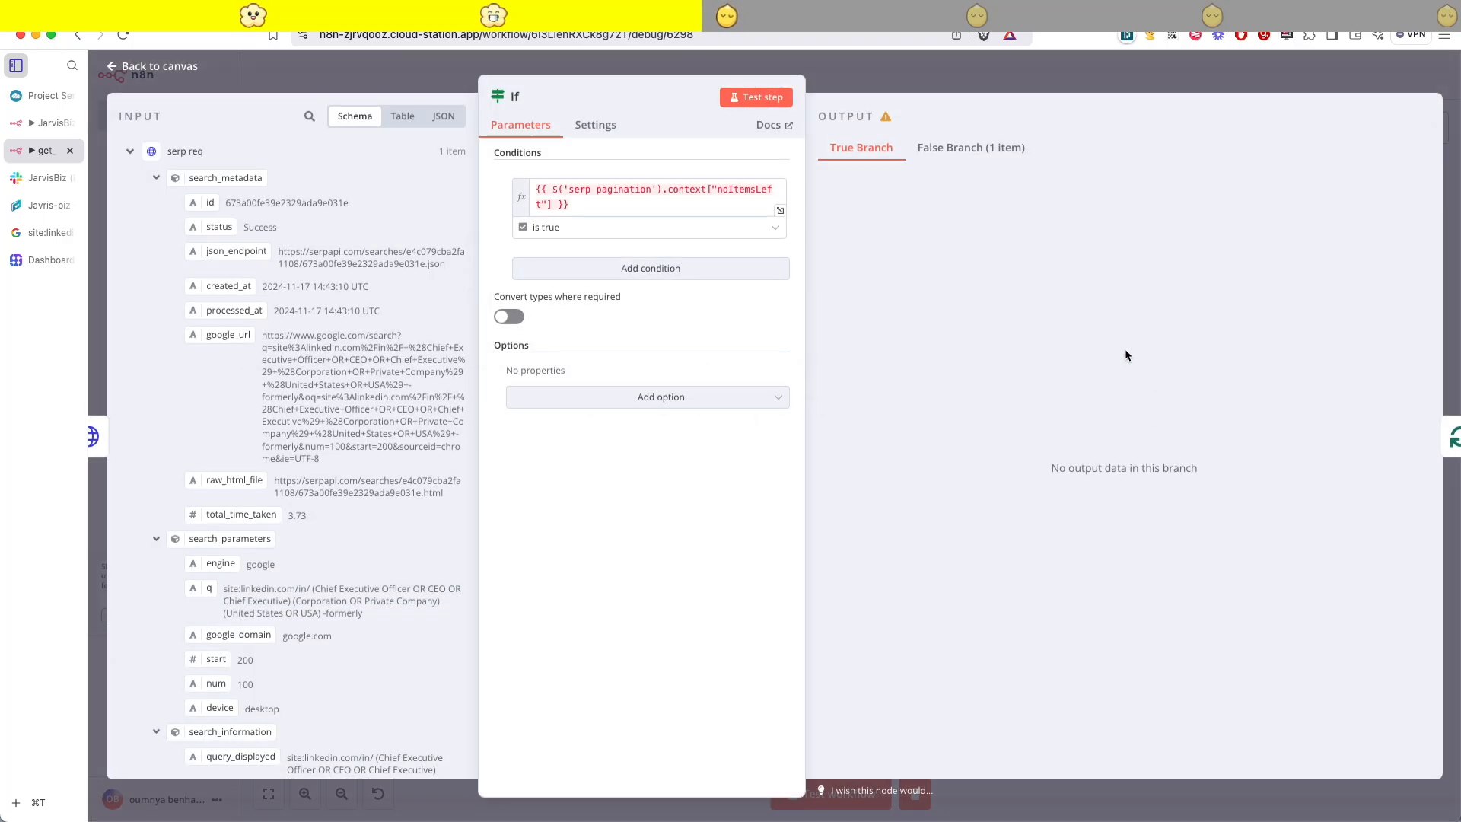
click(659, 270)
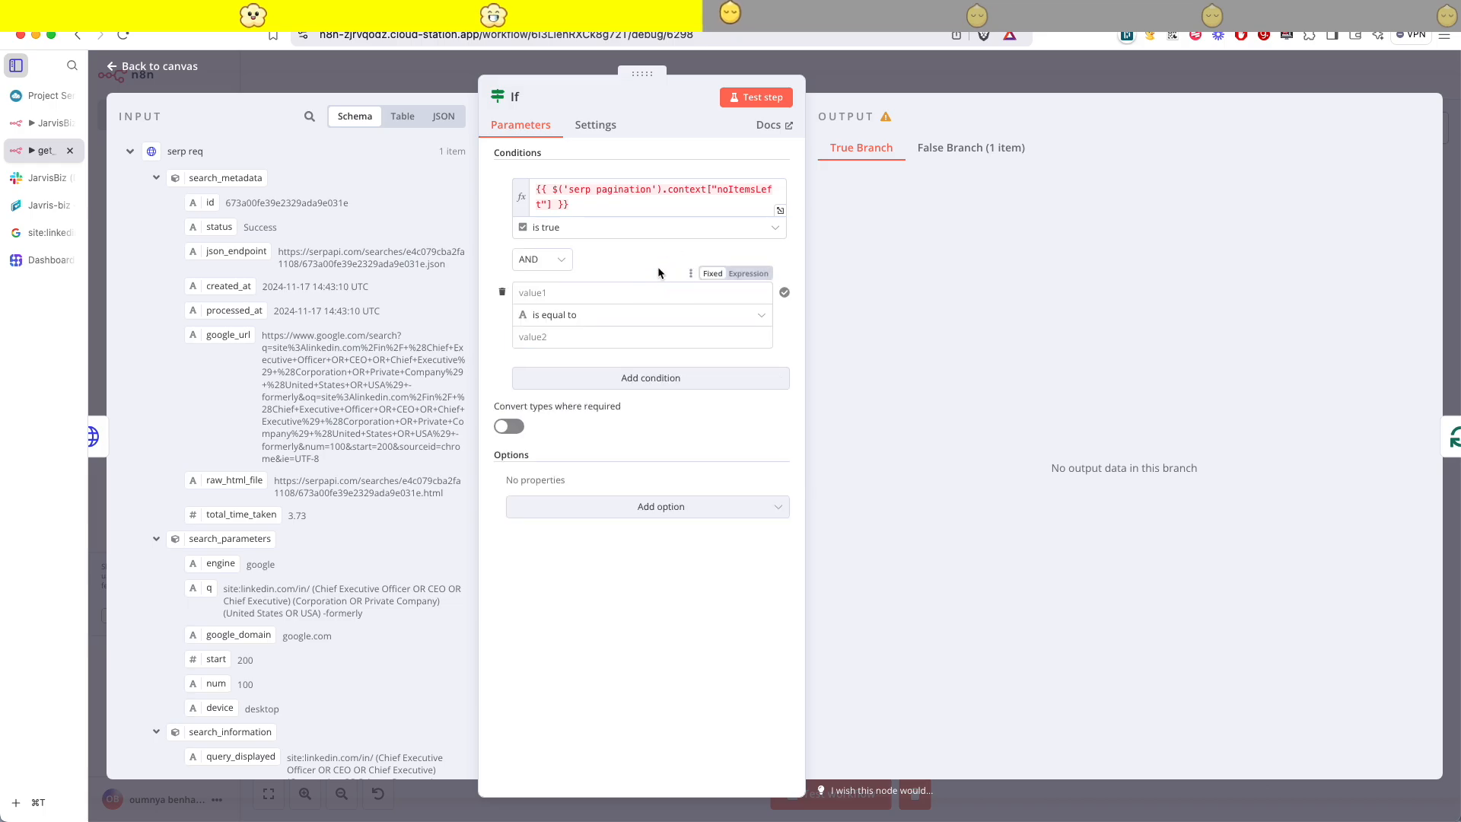
click(542, 260)
click(538, 325)
- Set the second condition's first value to the expression {{ $json.search_information.organic_results_state }} from the serp req input
click(564, 293)
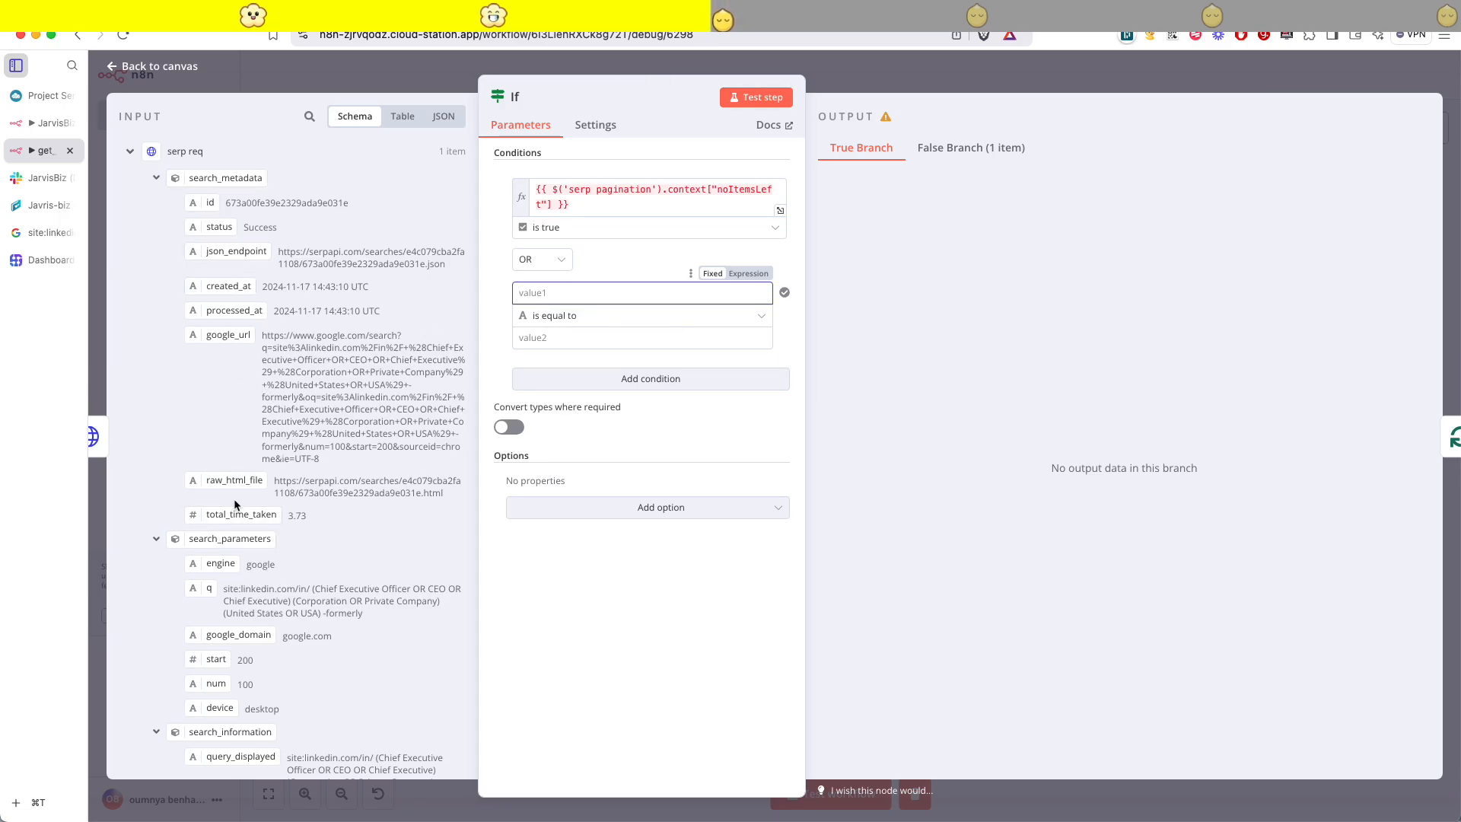
scroll(235, 518, down, 5)
drag(229, 480, 564, 298)
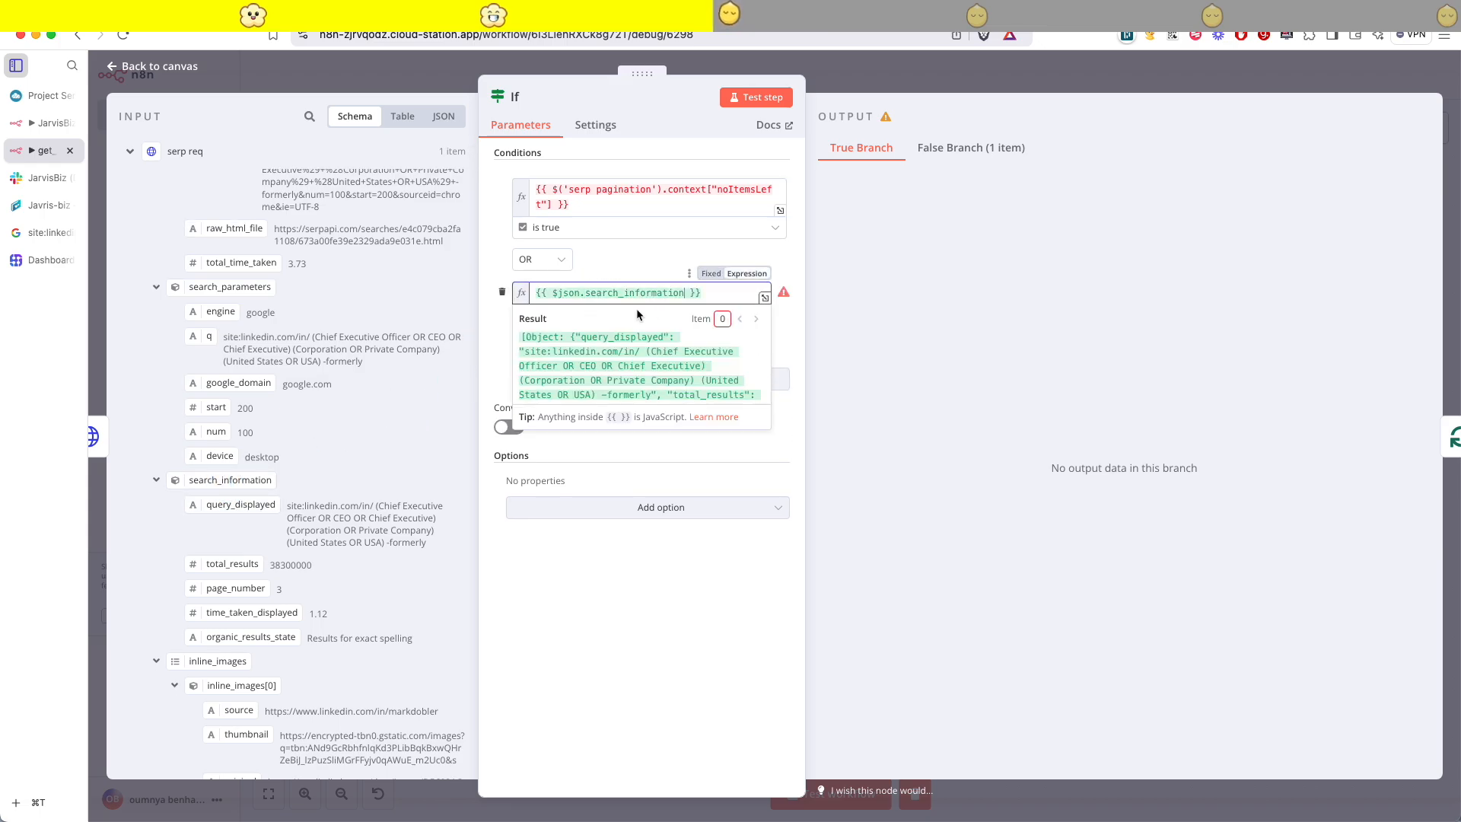
click(712, 296)
click(680, 291)
key(Right)
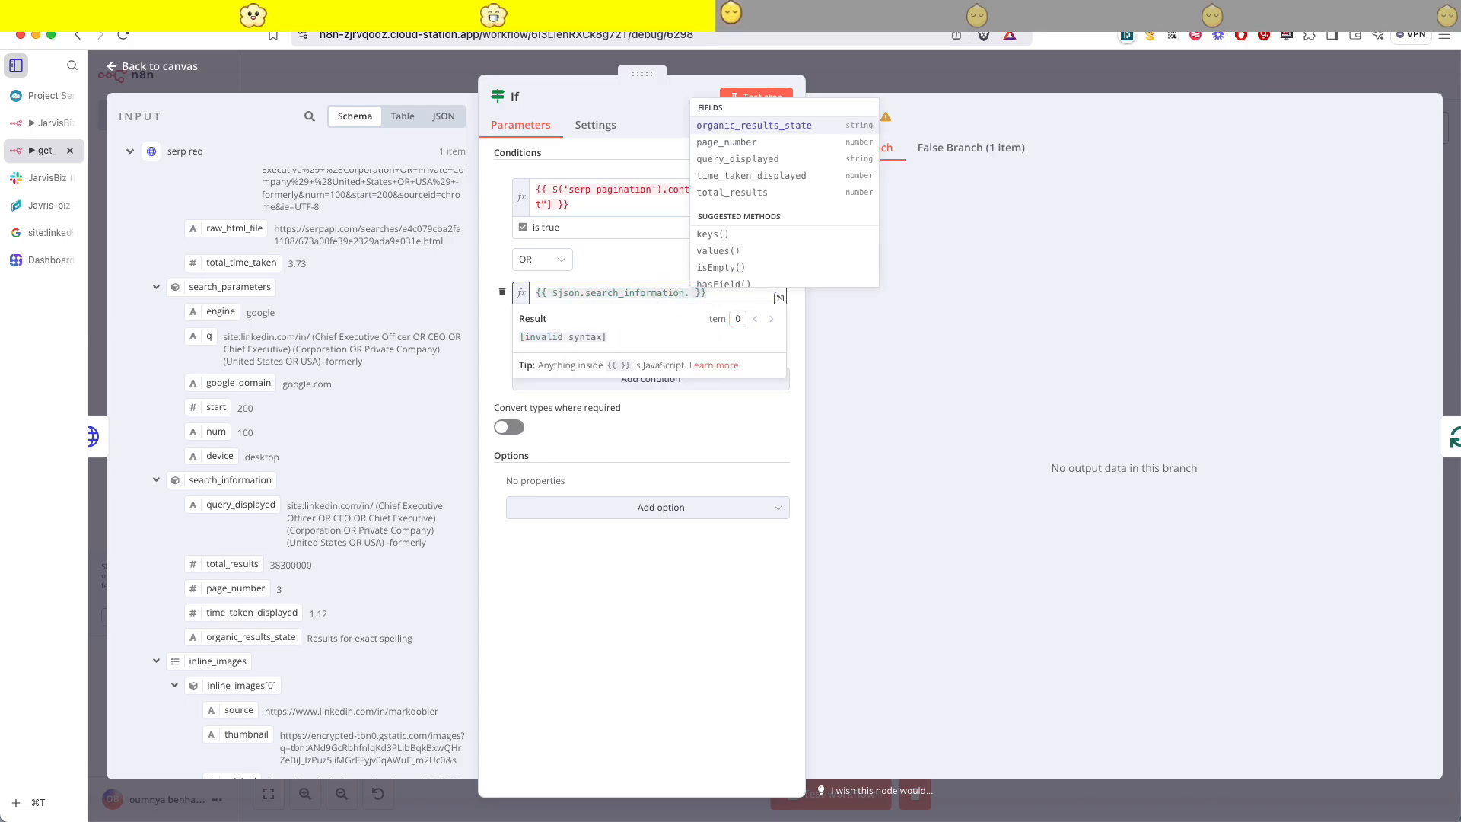
key(Return)
click(629, 463)
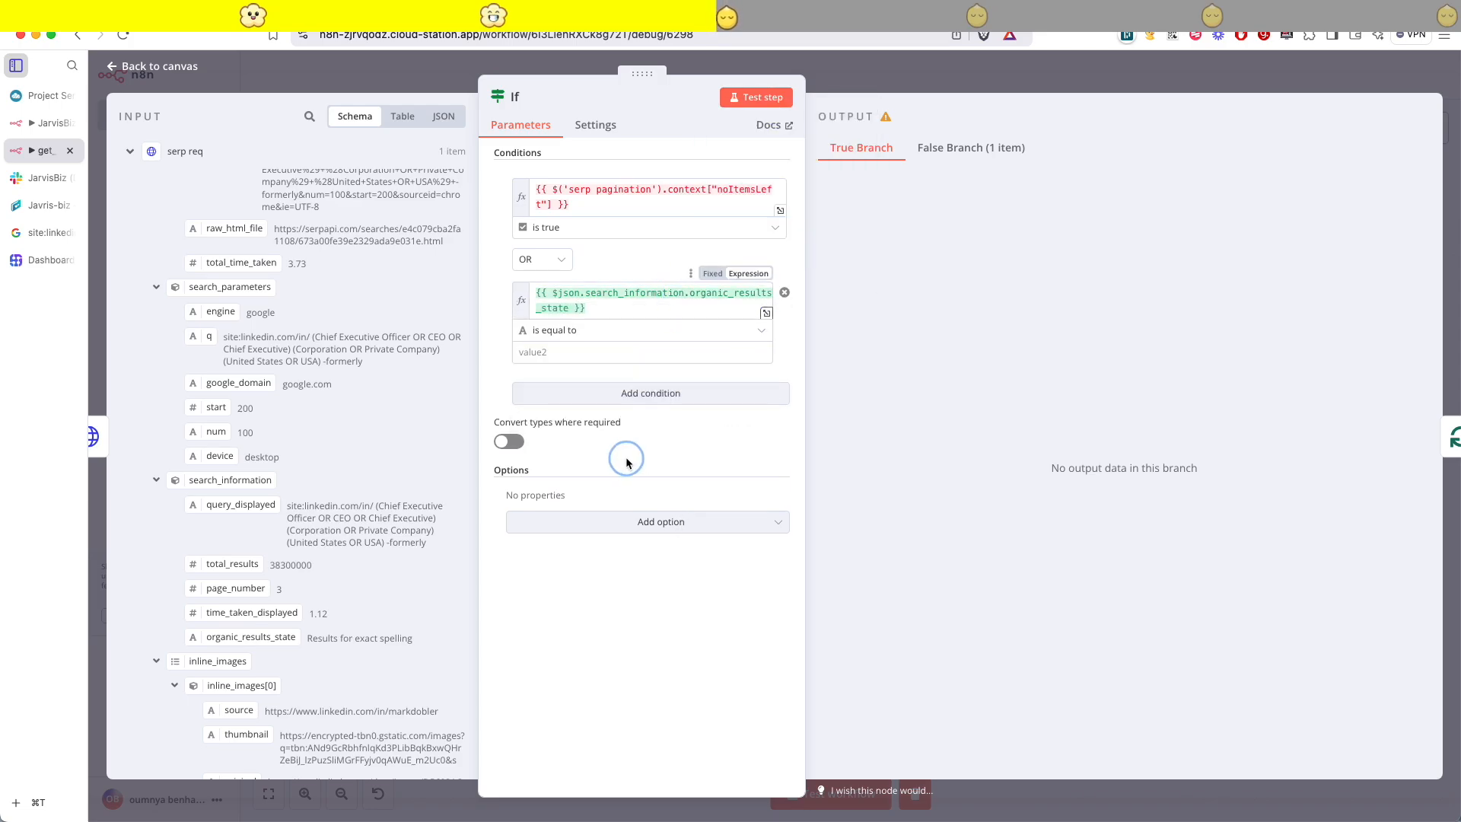
- Set the second condition's comparison to String "contains" with the value "Fully empty" and return to the canvas
click(566, 332)
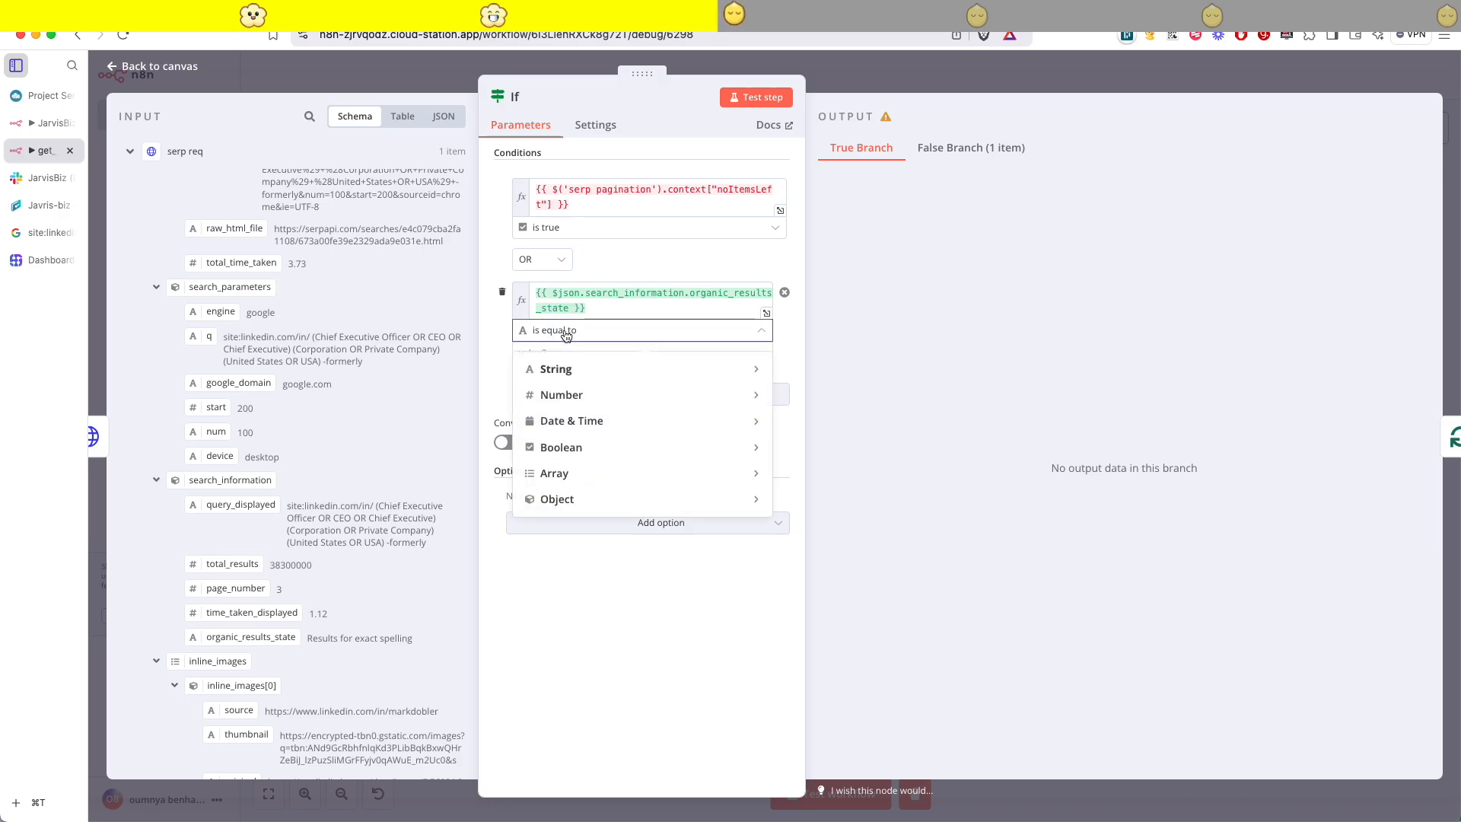
mouse_move(620, 369)
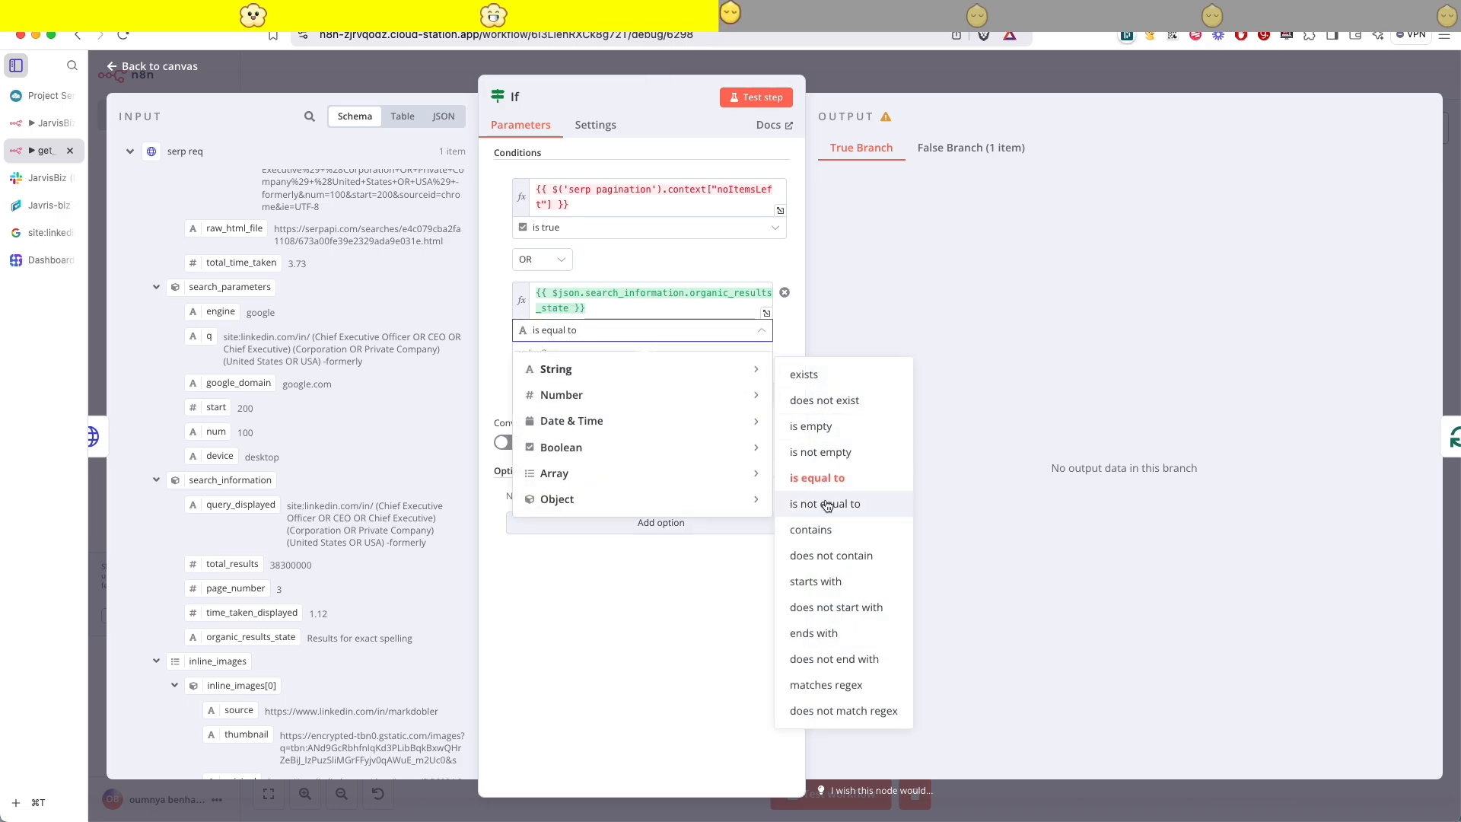
click(816, 531)
click(609, 352)
text(Fully empty)
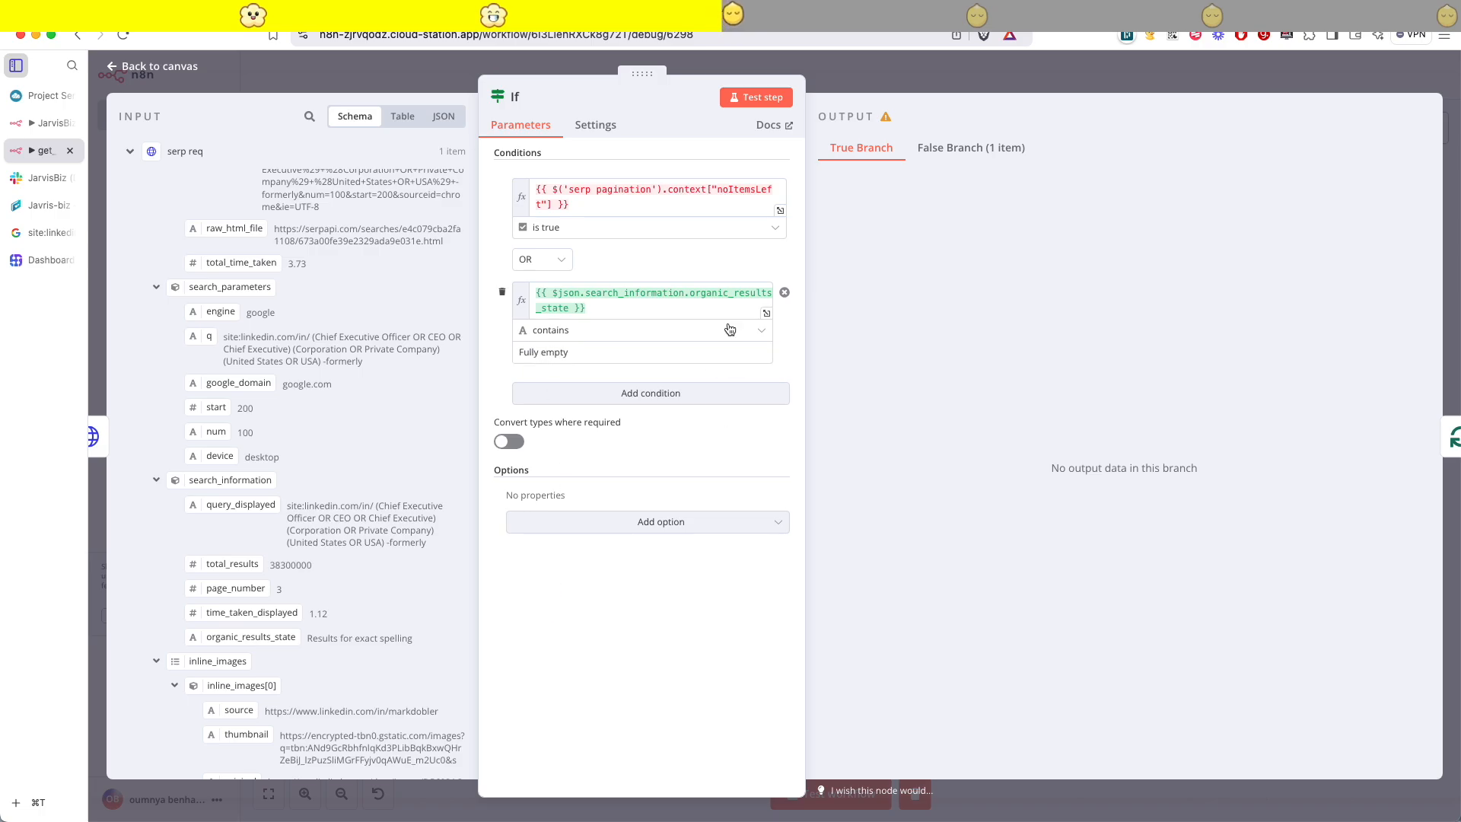
click(864, 76)
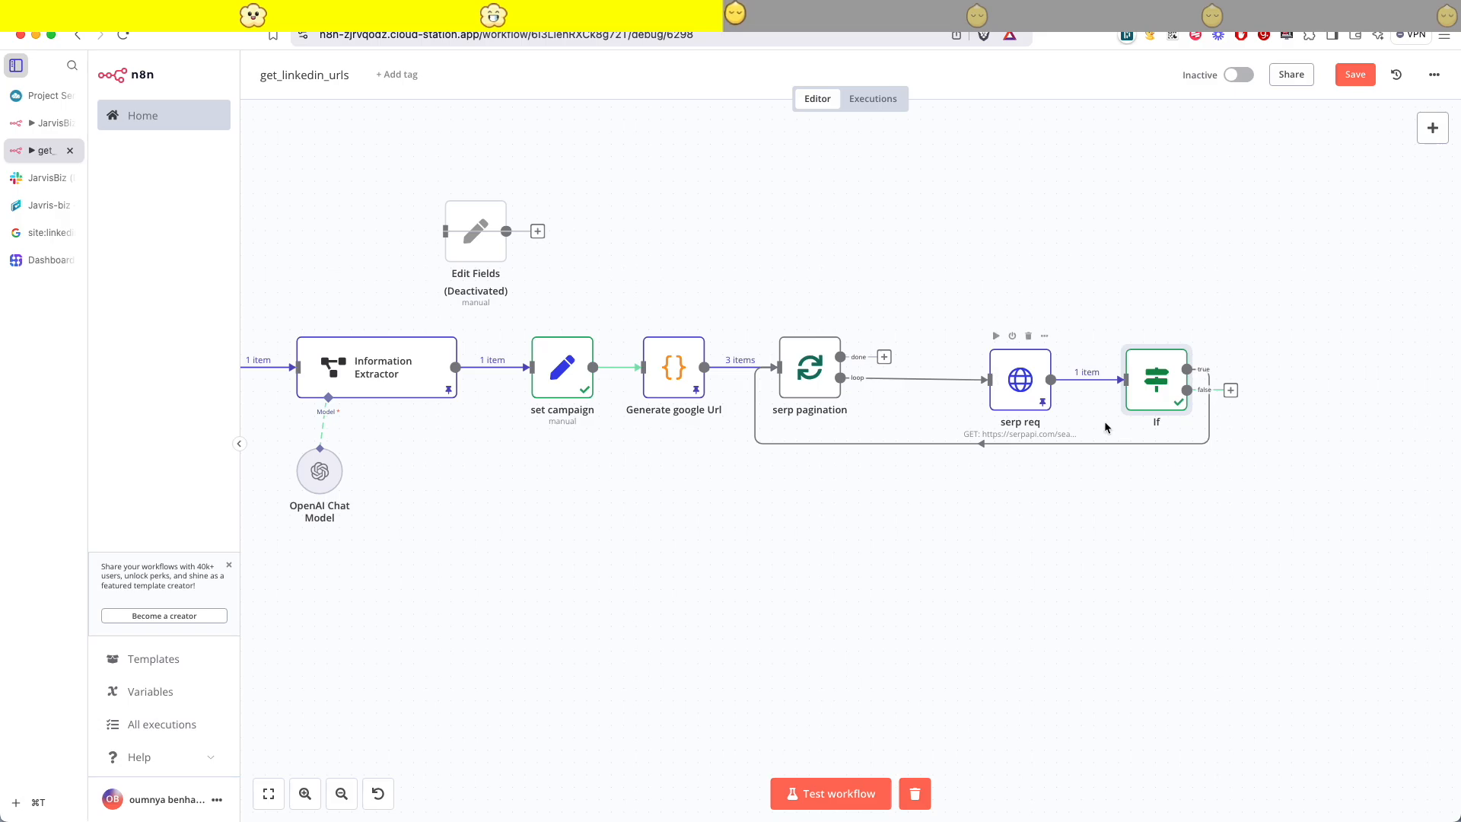
- Remove the If node's true-branch connection to serp pagination and connect its false branch back to serp pagination
click(990, 442)
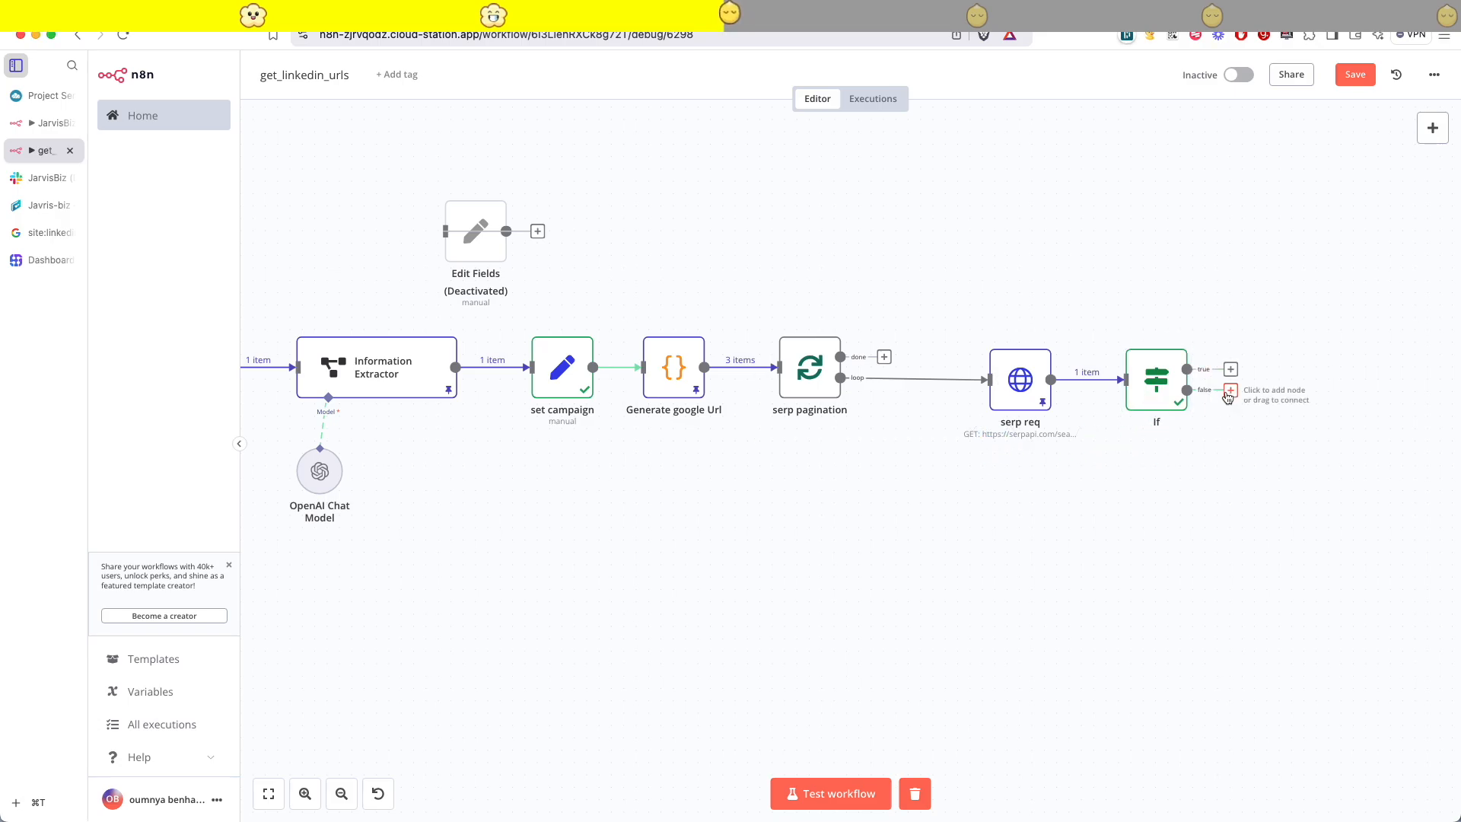
click(1176, 389)
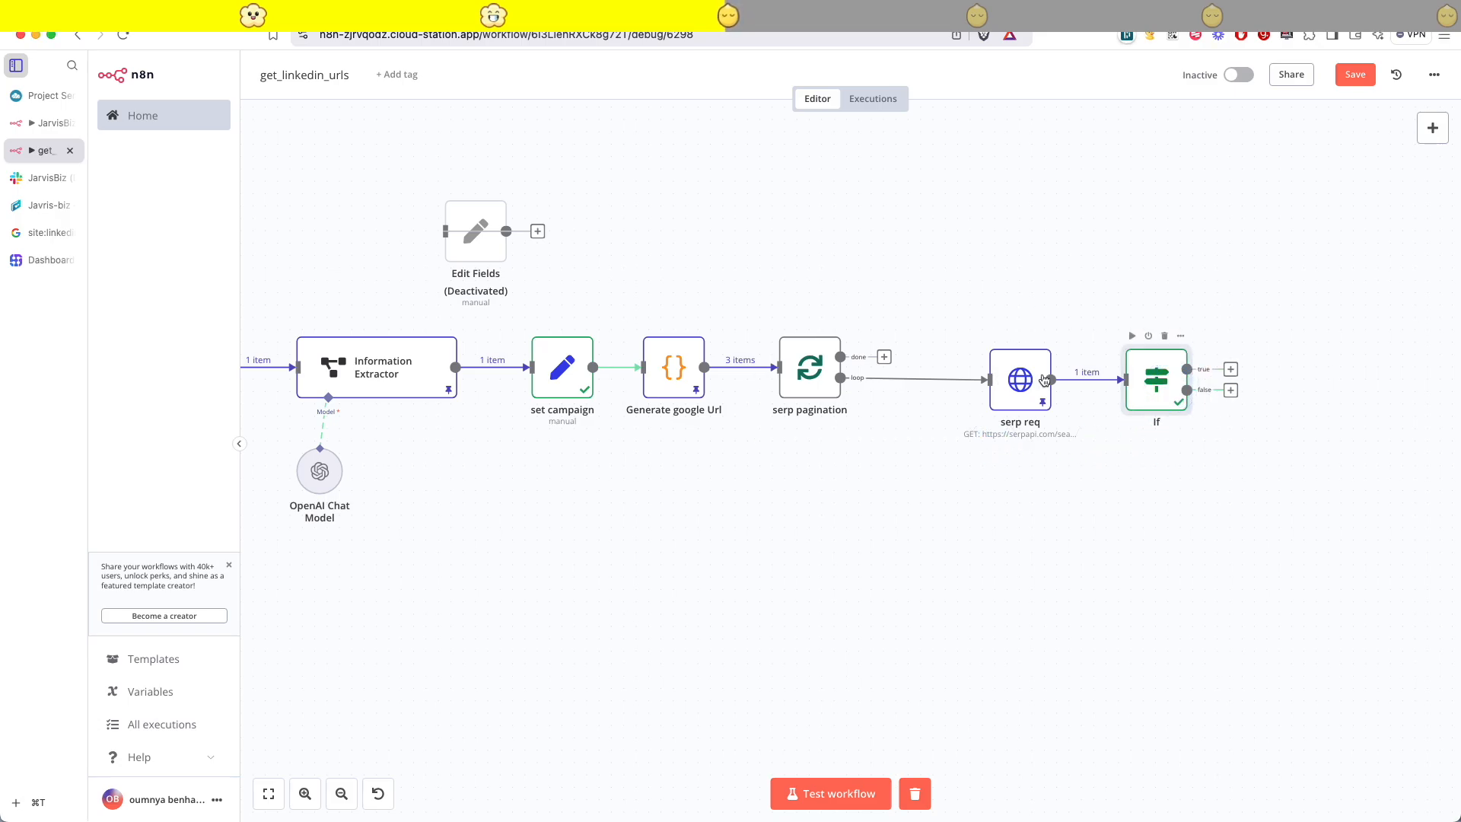
key(Return)
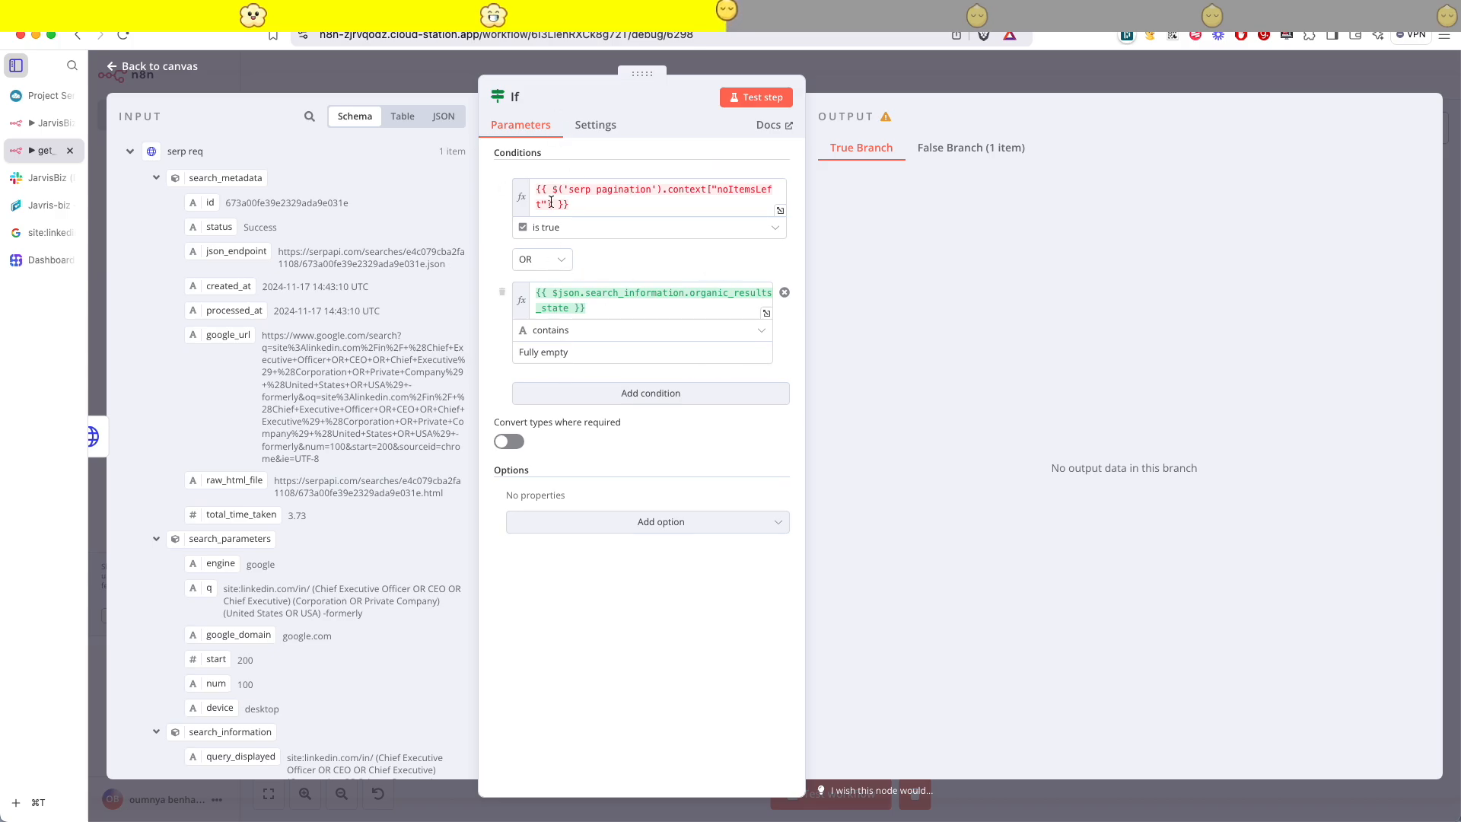
click(1006, 82)
drag(1187, 390, 778, 371)
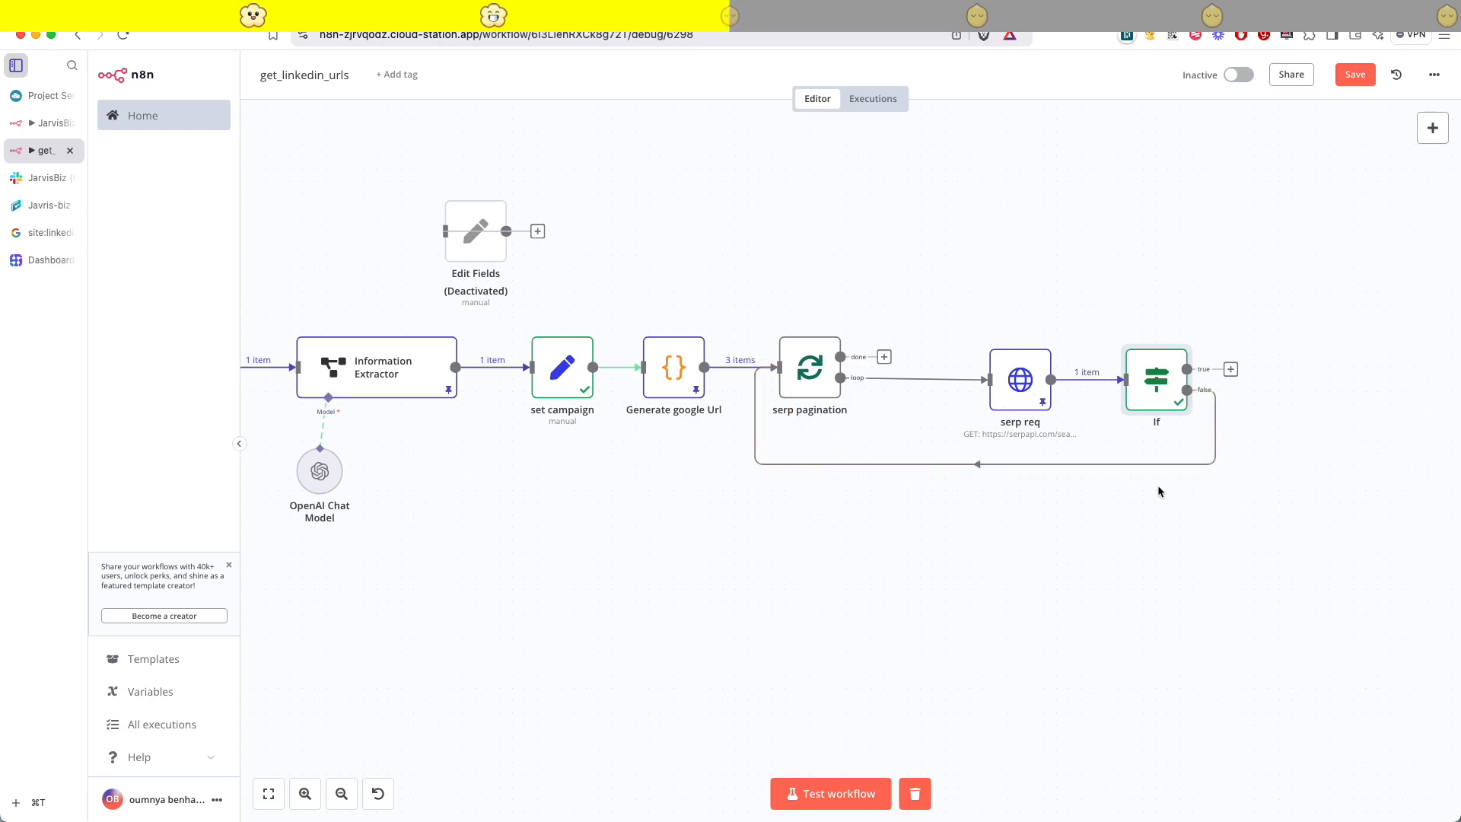
- Check the If node's conditions and move the serp req and If nodes closer to serp pagination
scroll(1160, 472, right, 5)
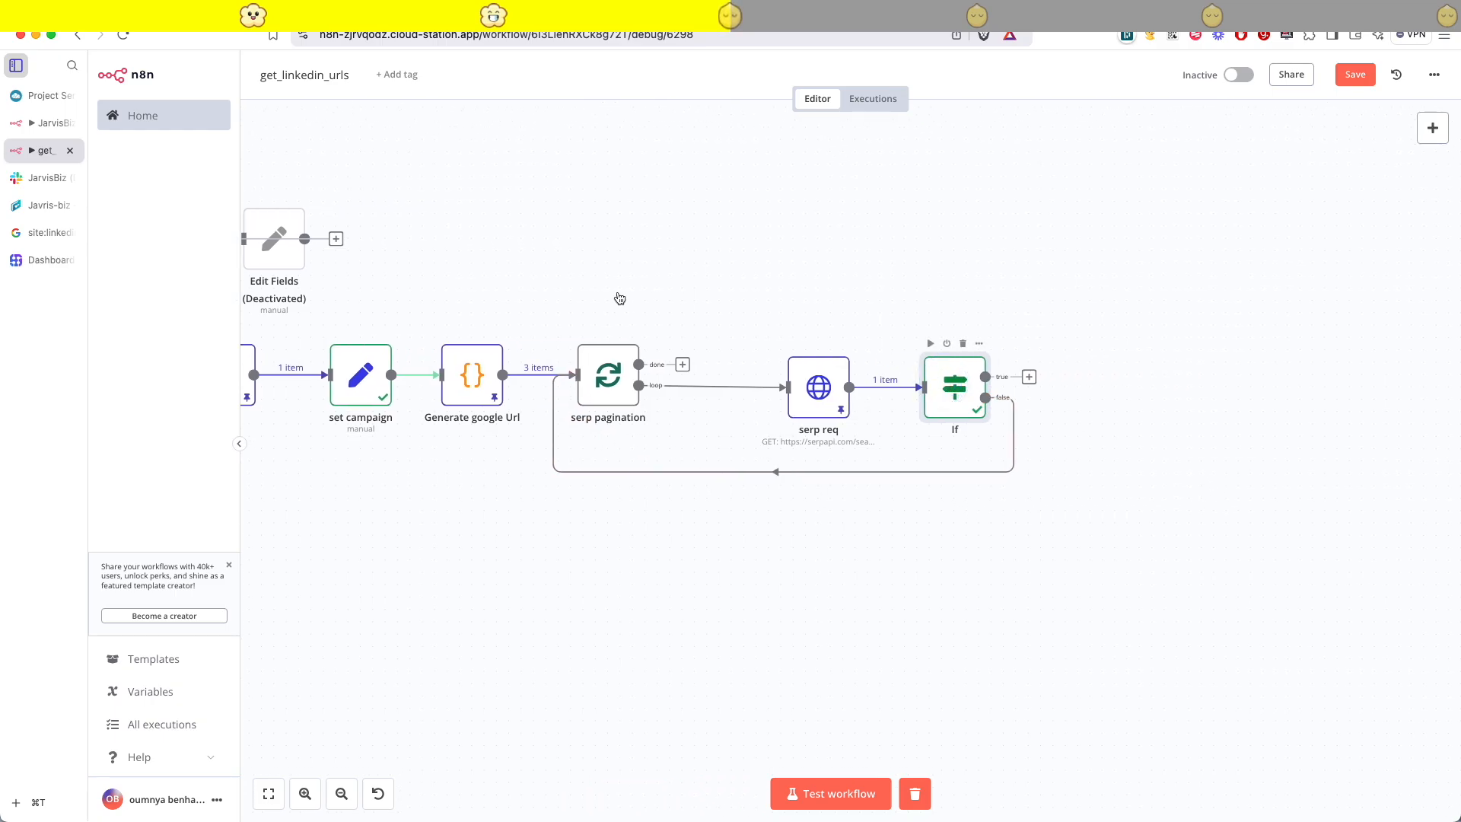
double_click(974, 400)
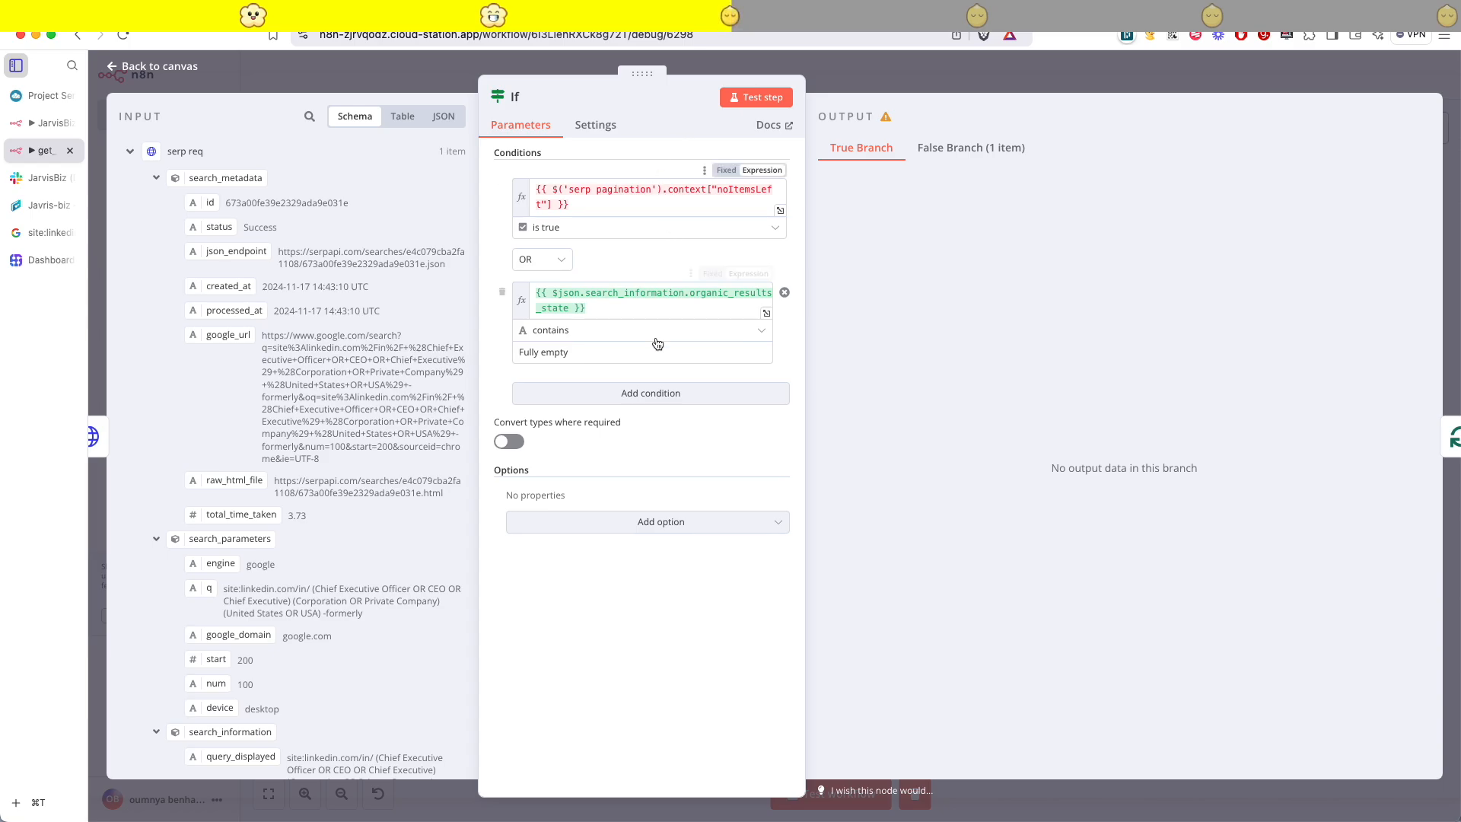
click(1078, 98)
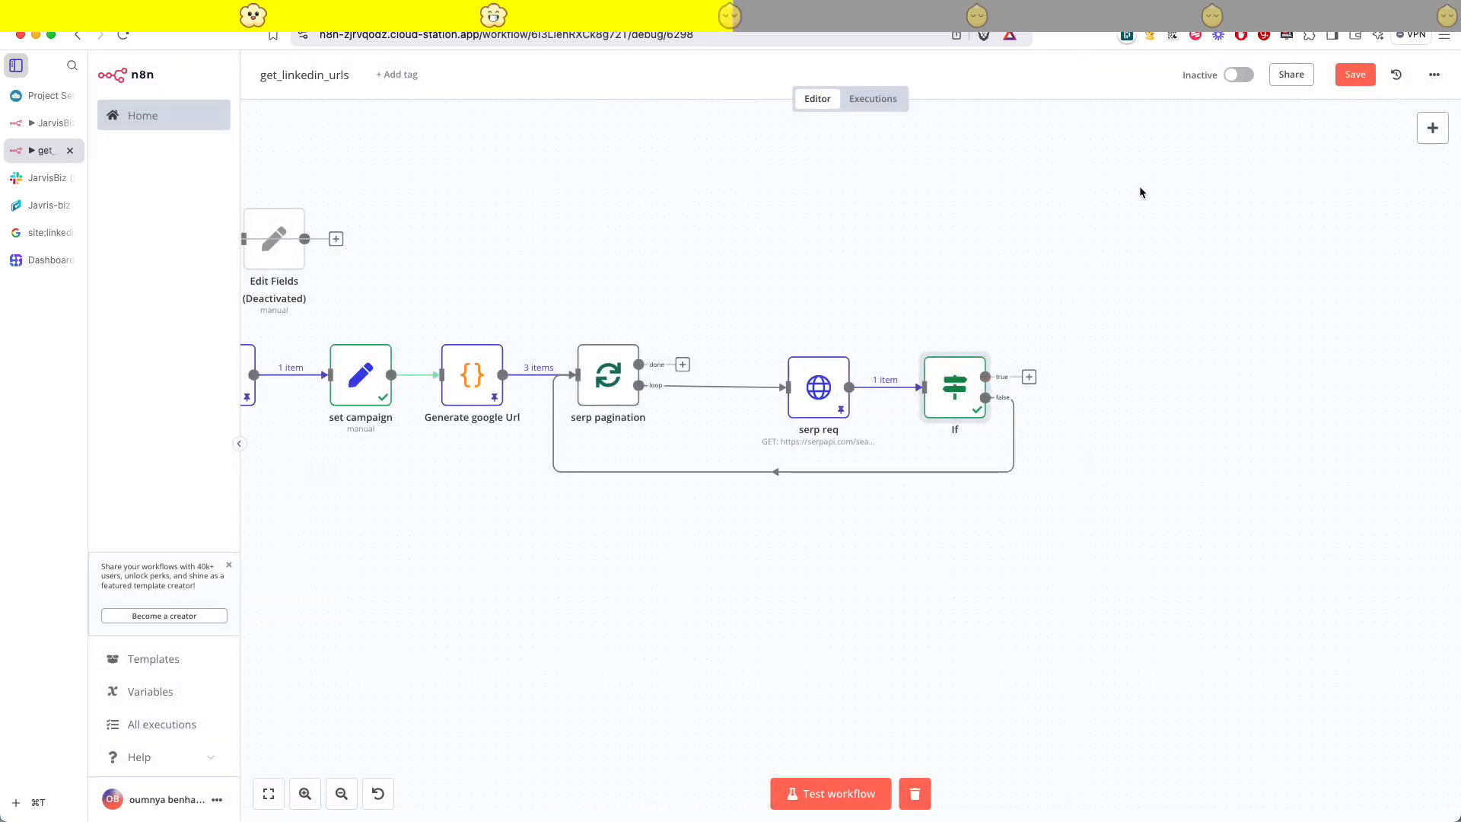
drag(954, 393, 904, 393)
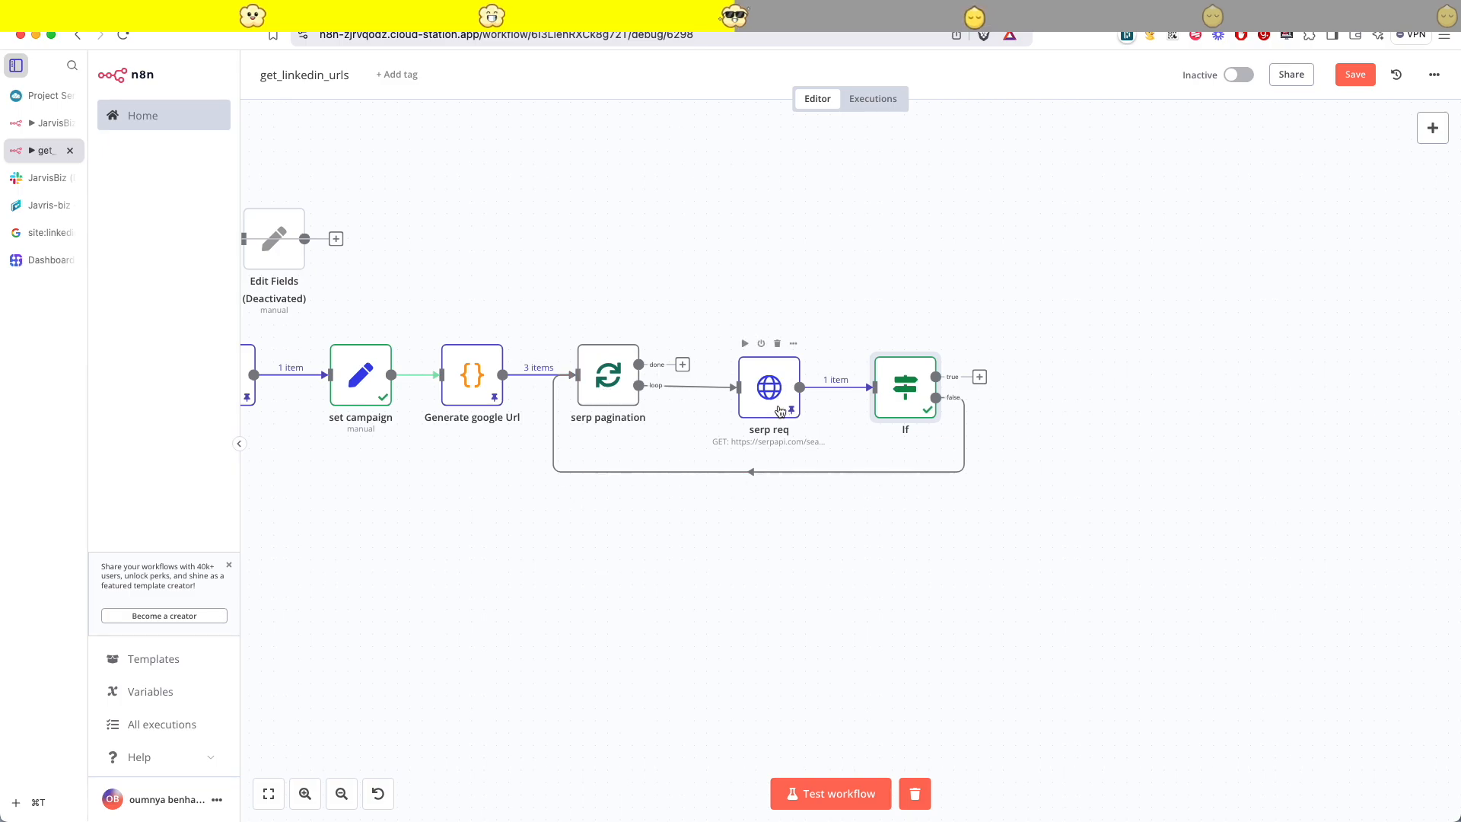
- Add a Code node to the If node's true branch and replace its JavaScript with the copied script that merges and deduplicates serp req profiles
mouse_move(815, 474)
click(980, 378)
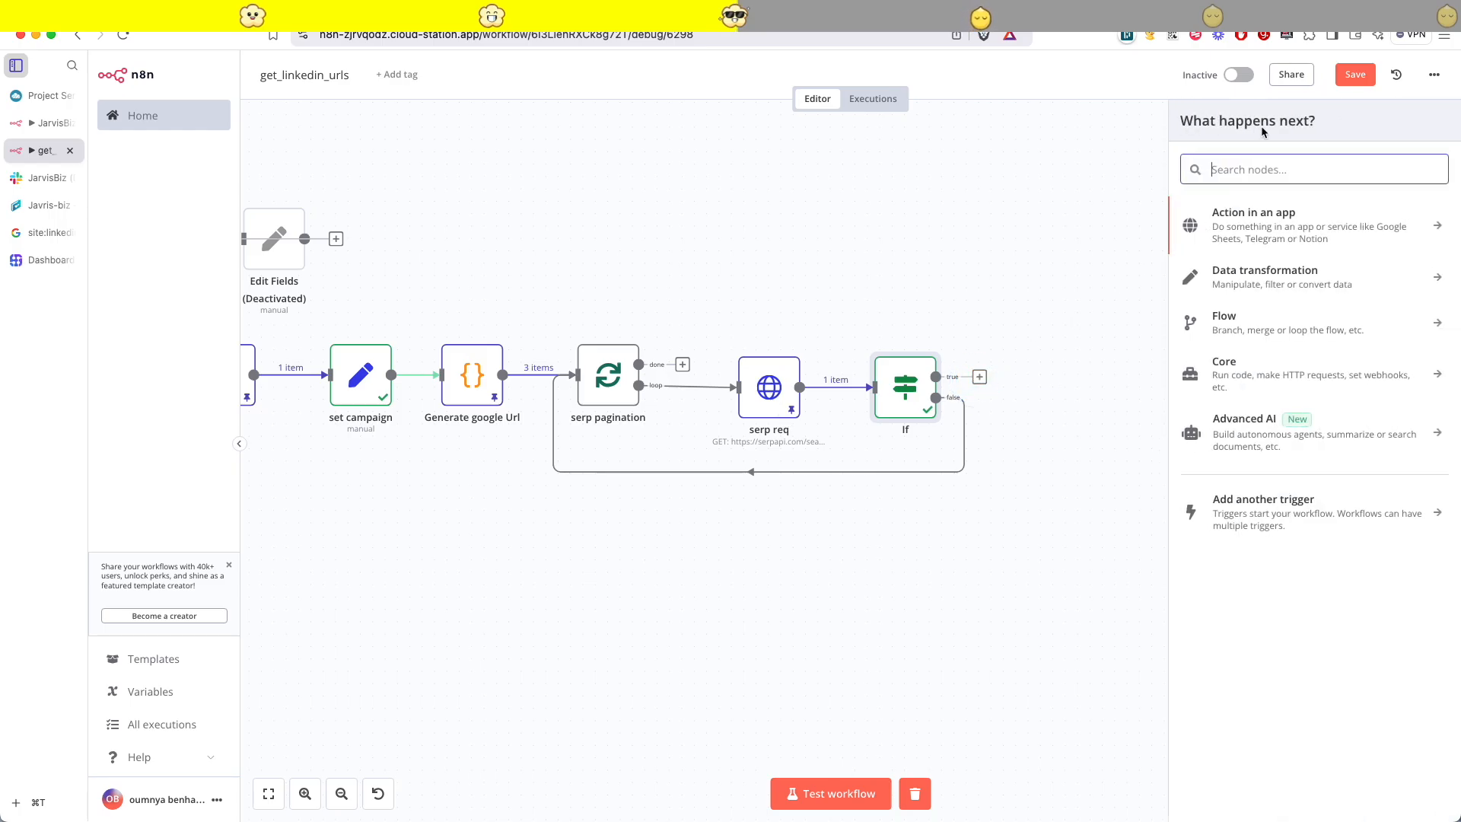
text(code)
click(1233, 227)
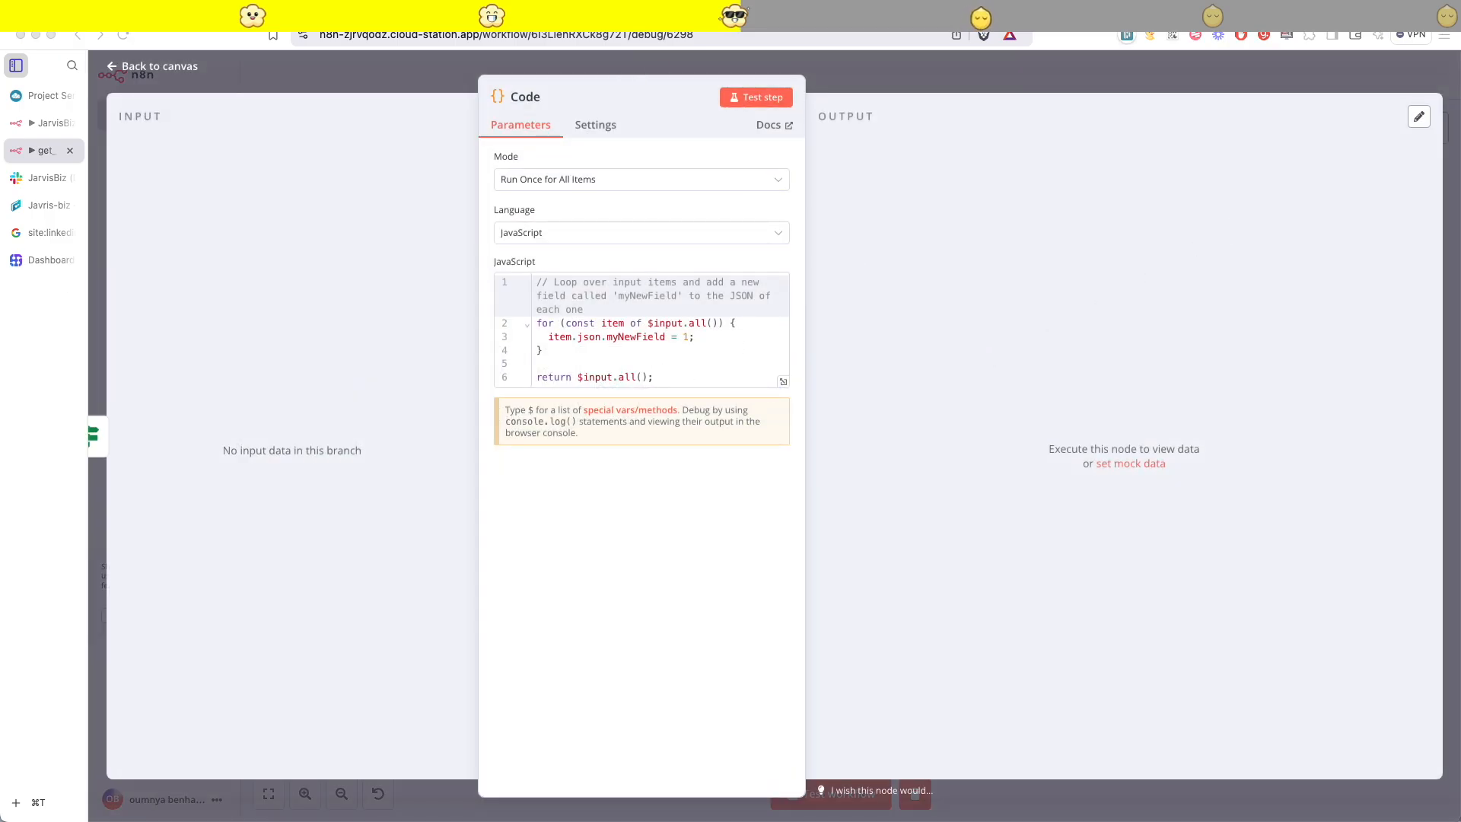
click(718, 336)
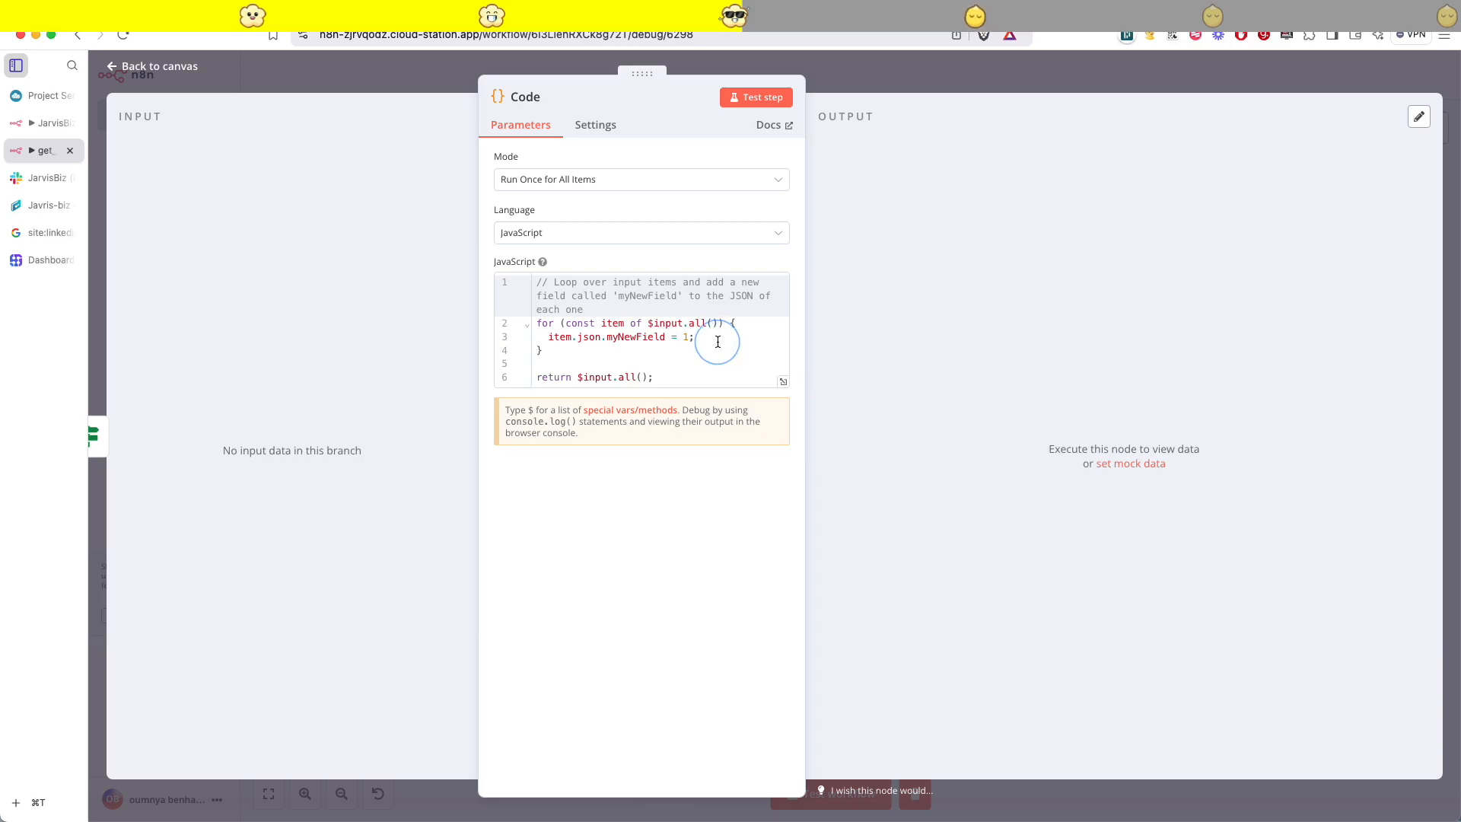
key(super+a)
key(super+v)
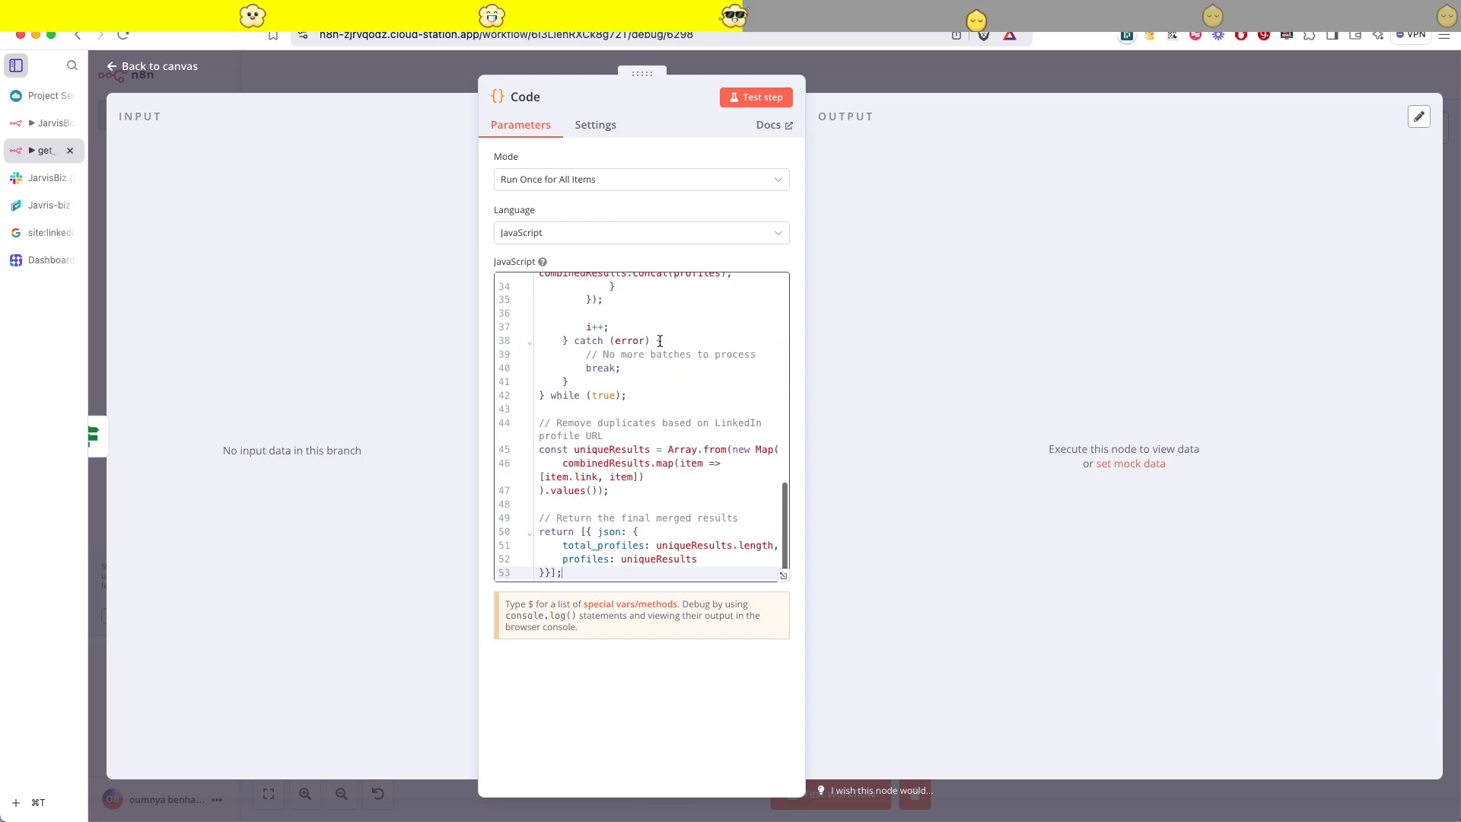
- Examine the Code node's script in the expanded editor, covering profile extraction, batch processing, duplicate removal and returned results, and close the editor
click(783, 577)
click(434, 379)
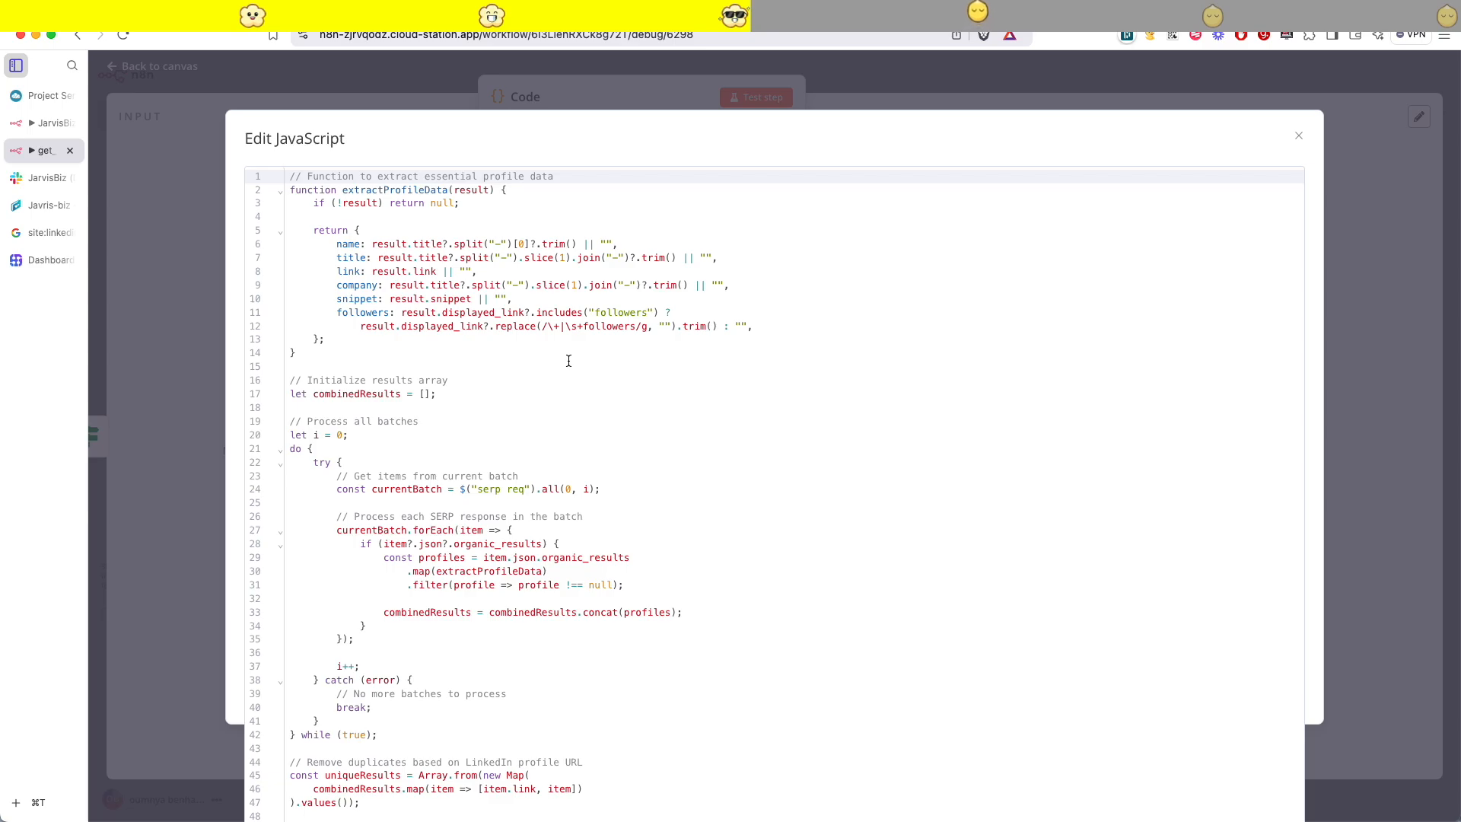
scroll(444, 328, down, 1)
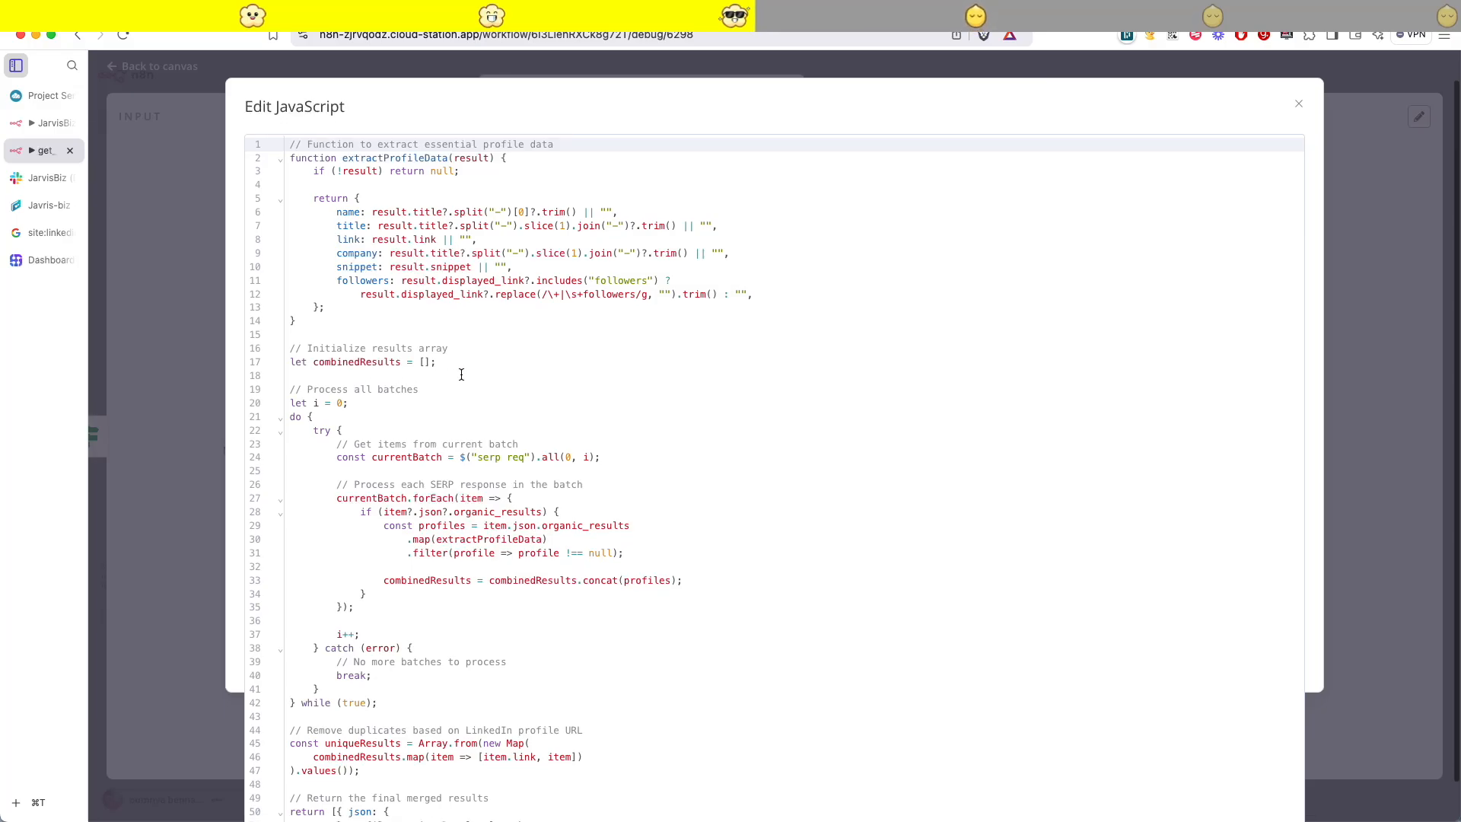
scroll(466, 375, down, 2)
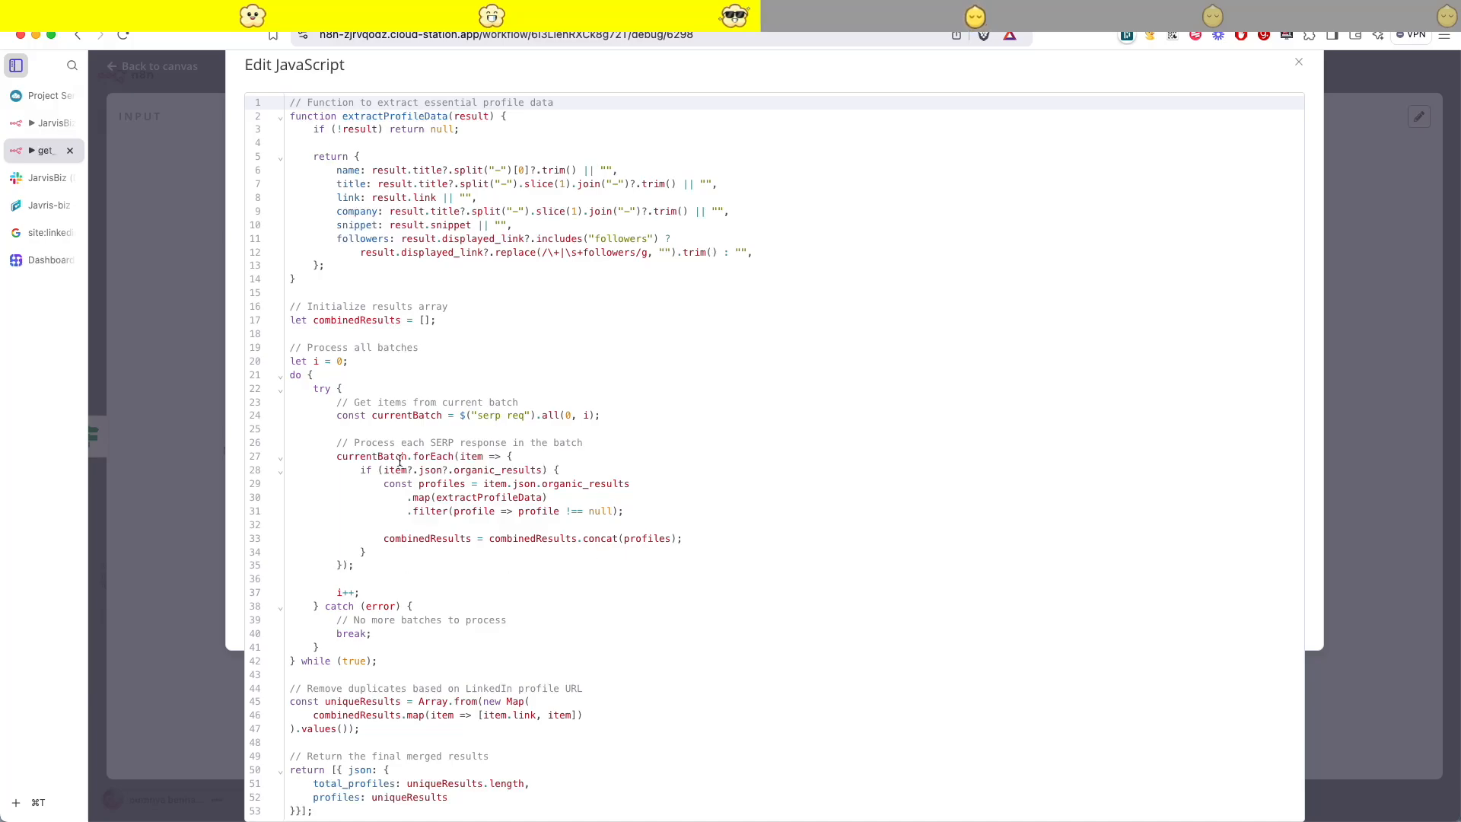
drag(331, 415, 366, 554)
click(362, 554)
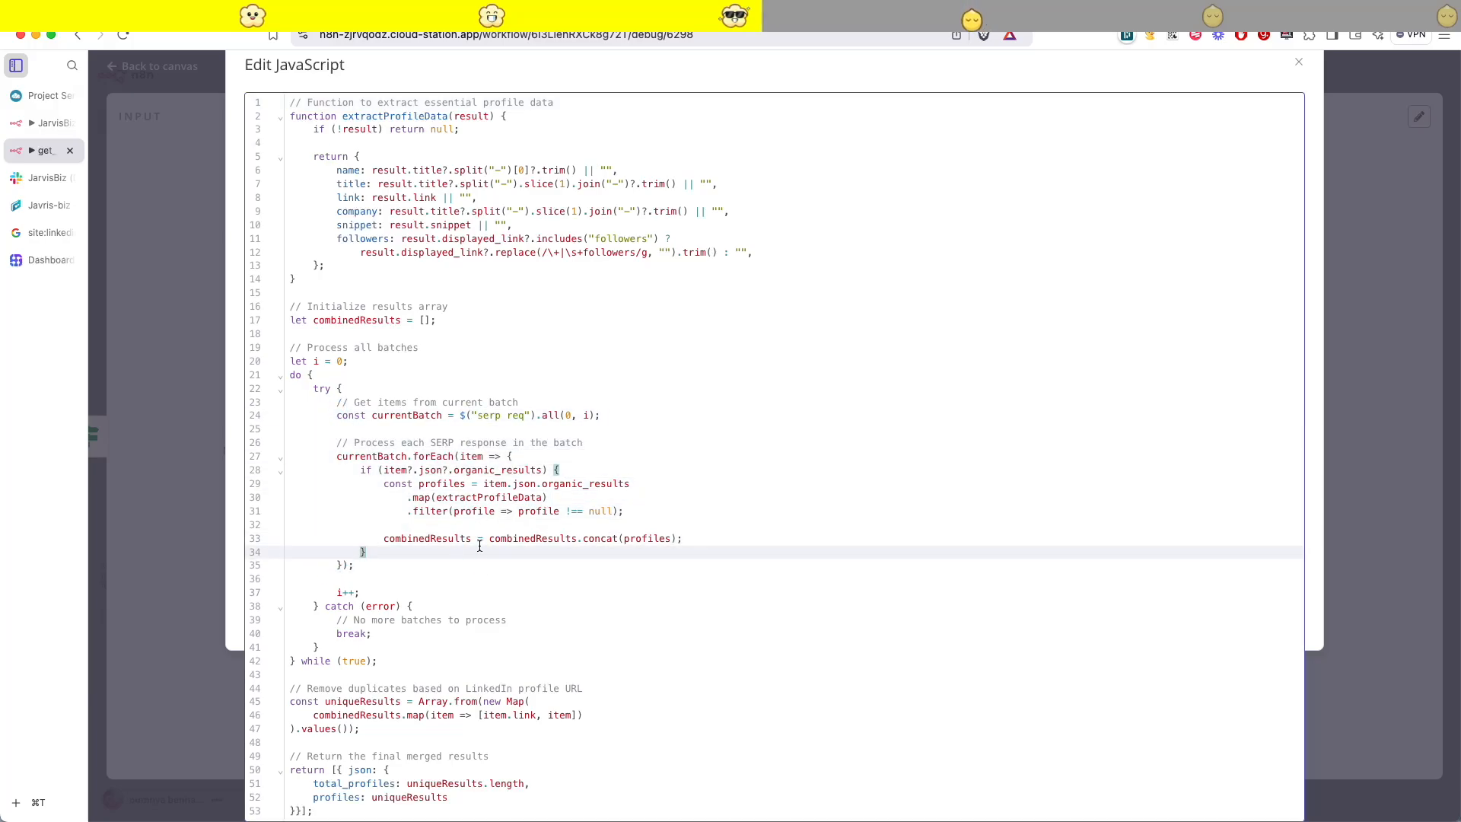
click(676, 484)
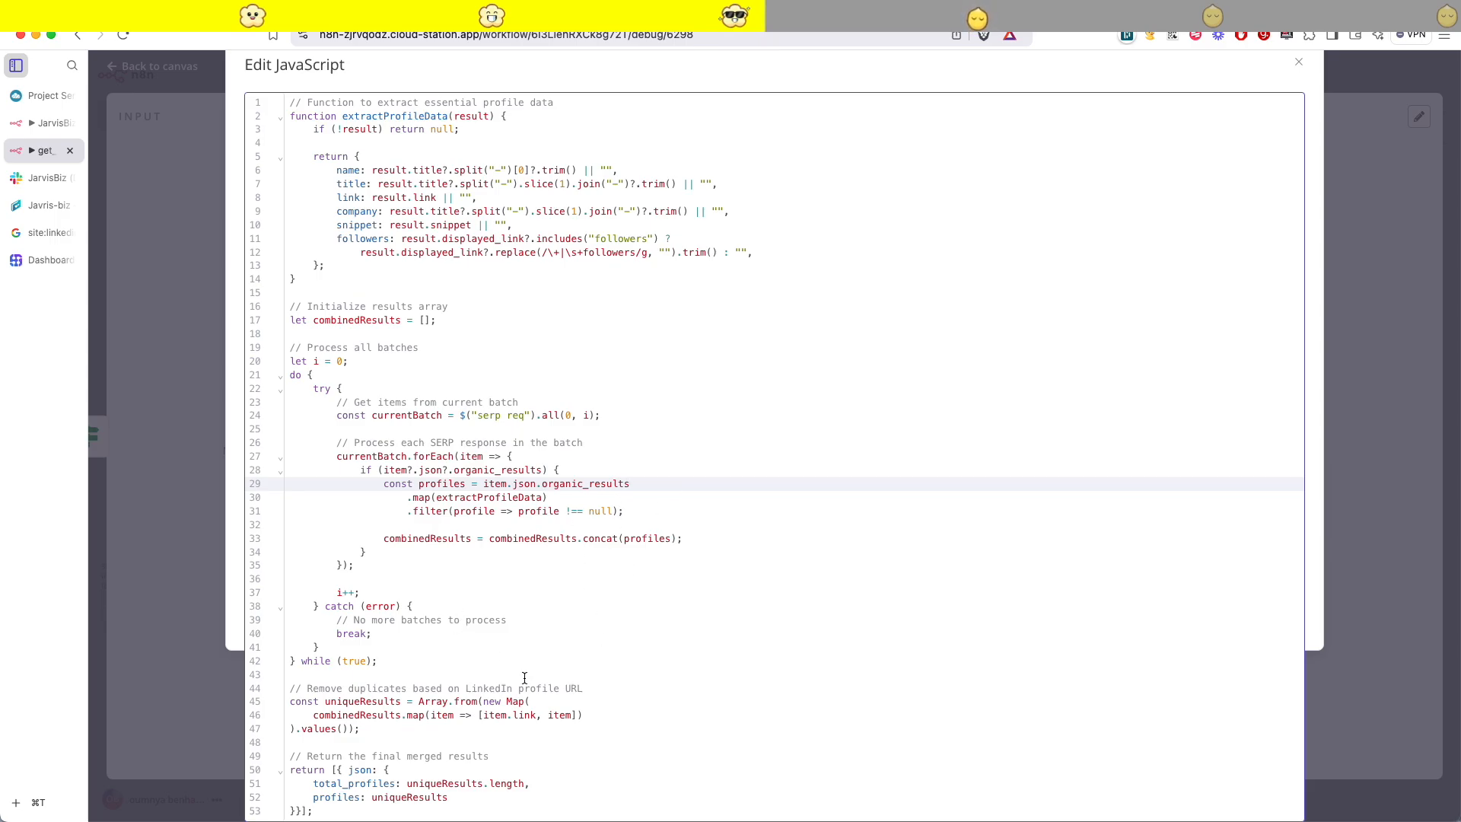
drag(579, 710, 290, 688)
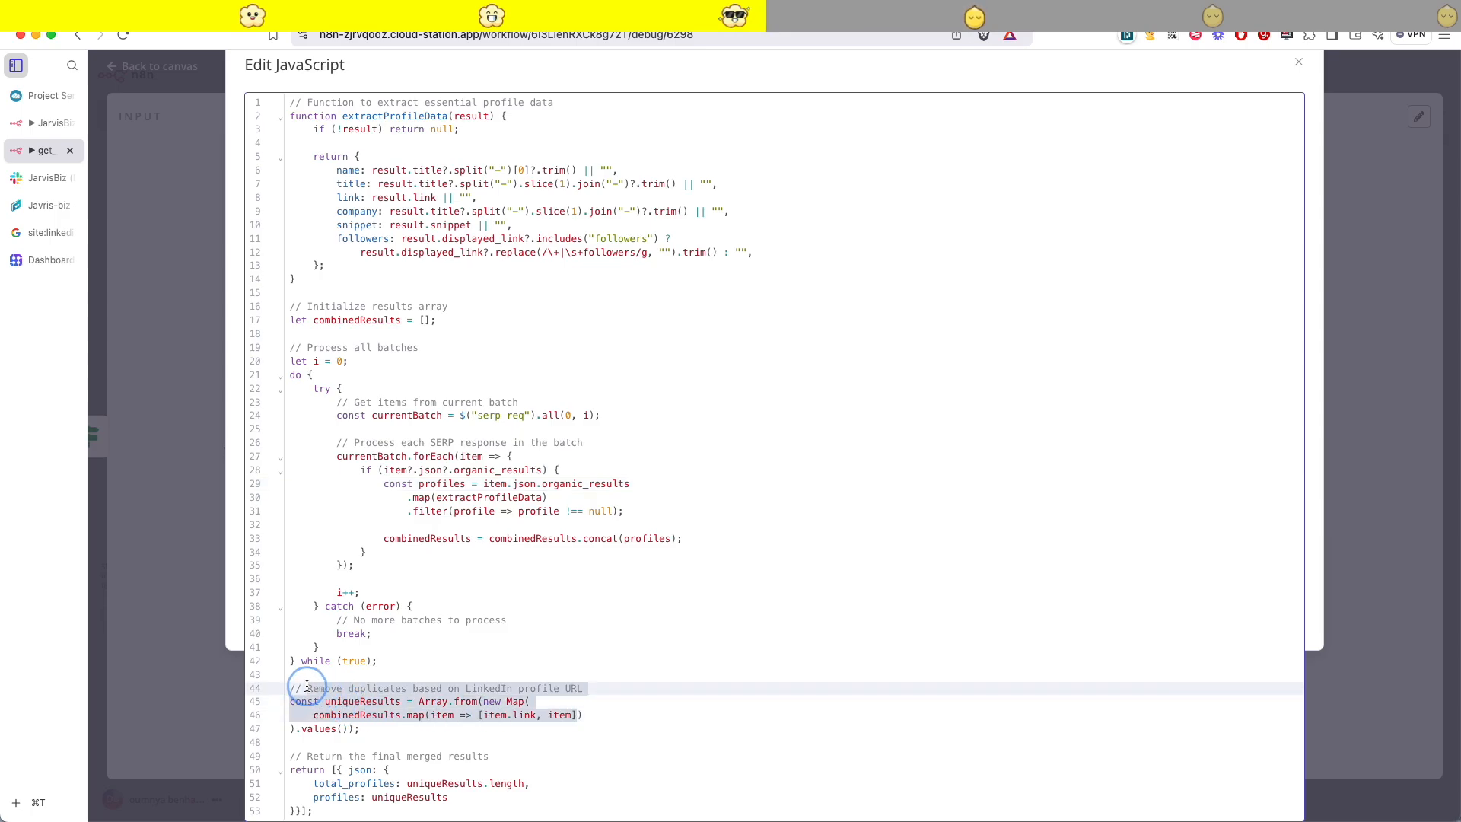
click(548, 634)
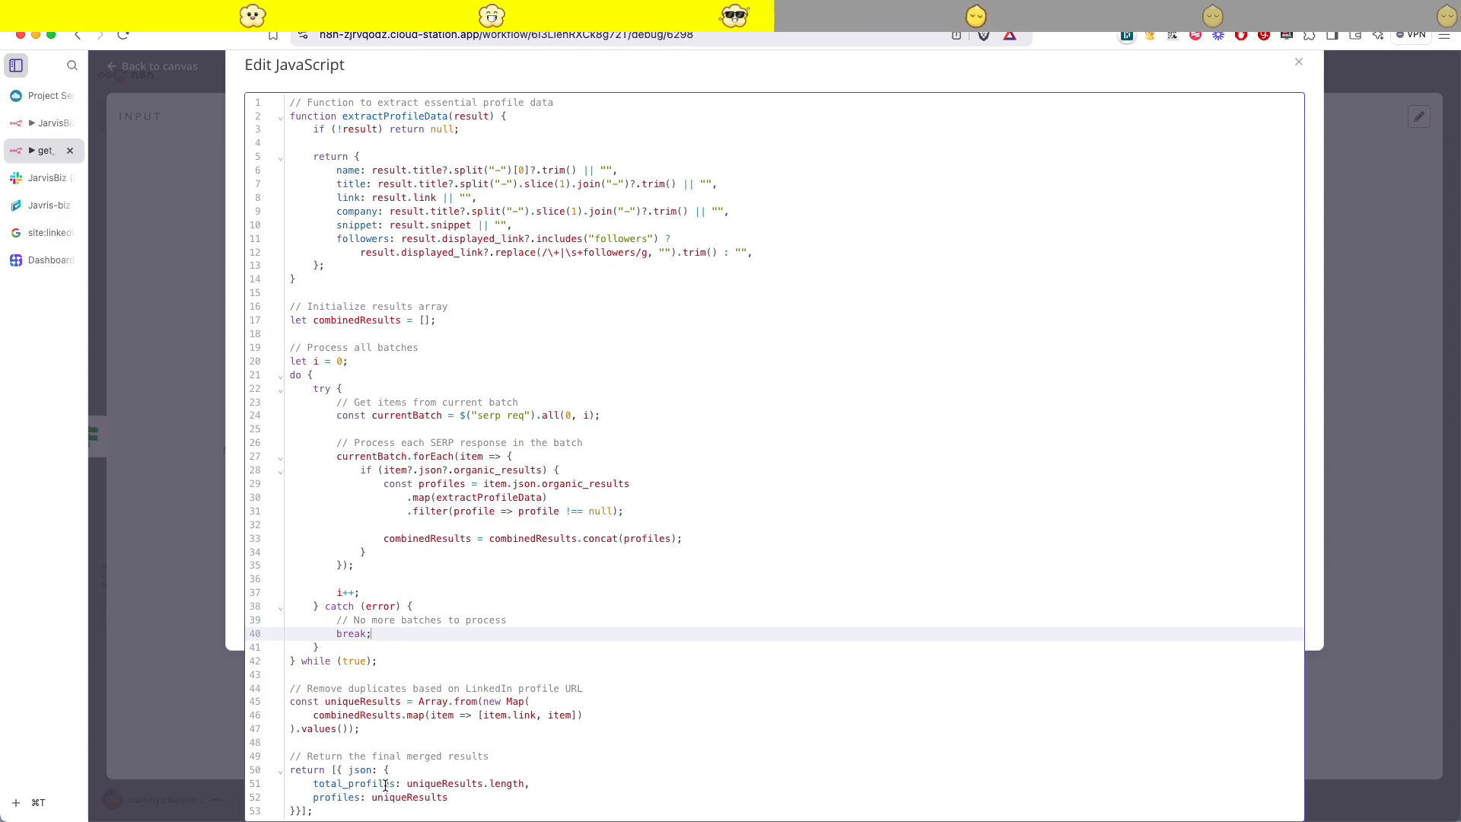
key(Escape)
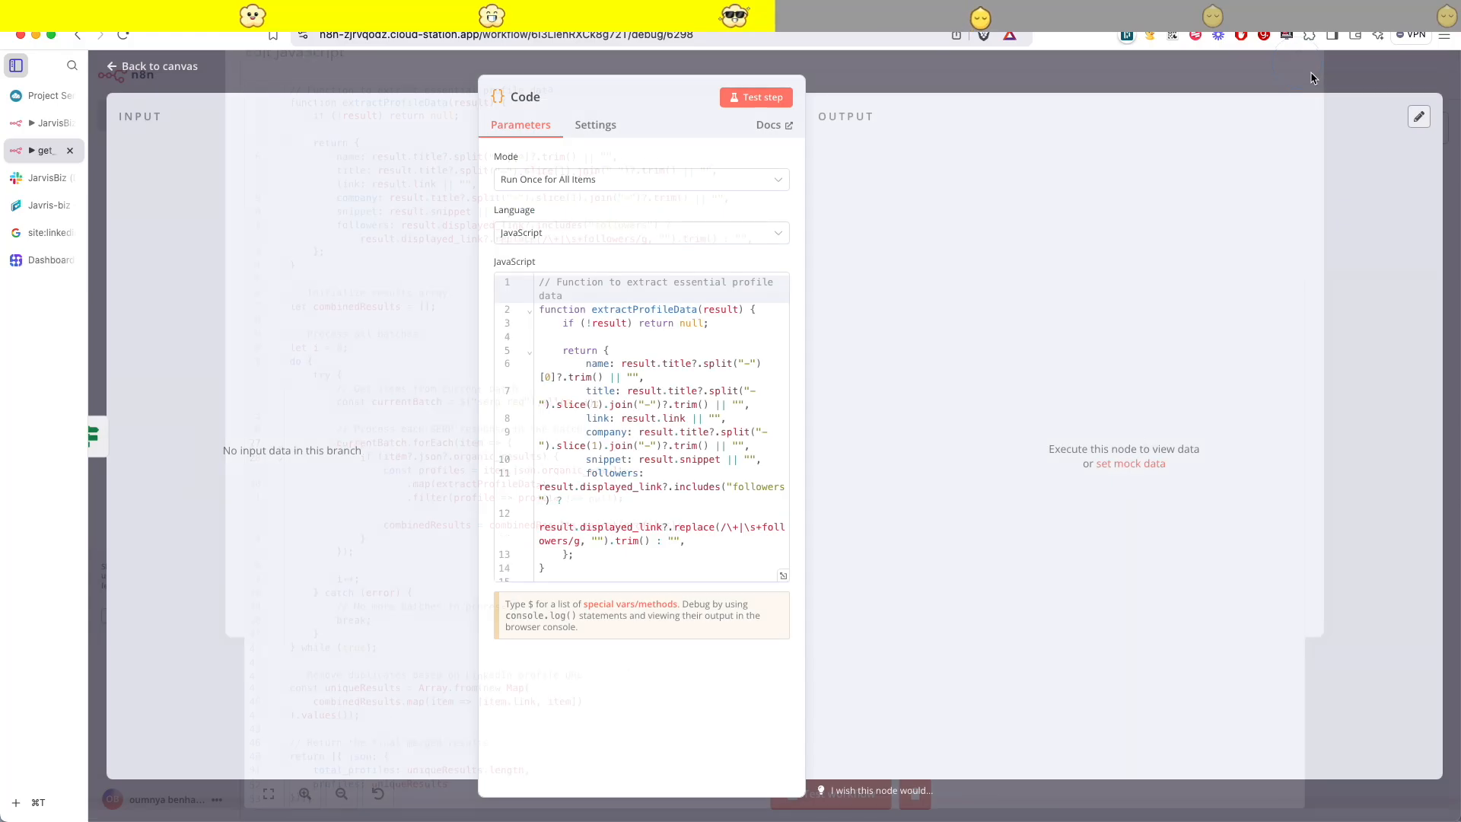
- Rename the Code node as merge serp response
key(Escape)
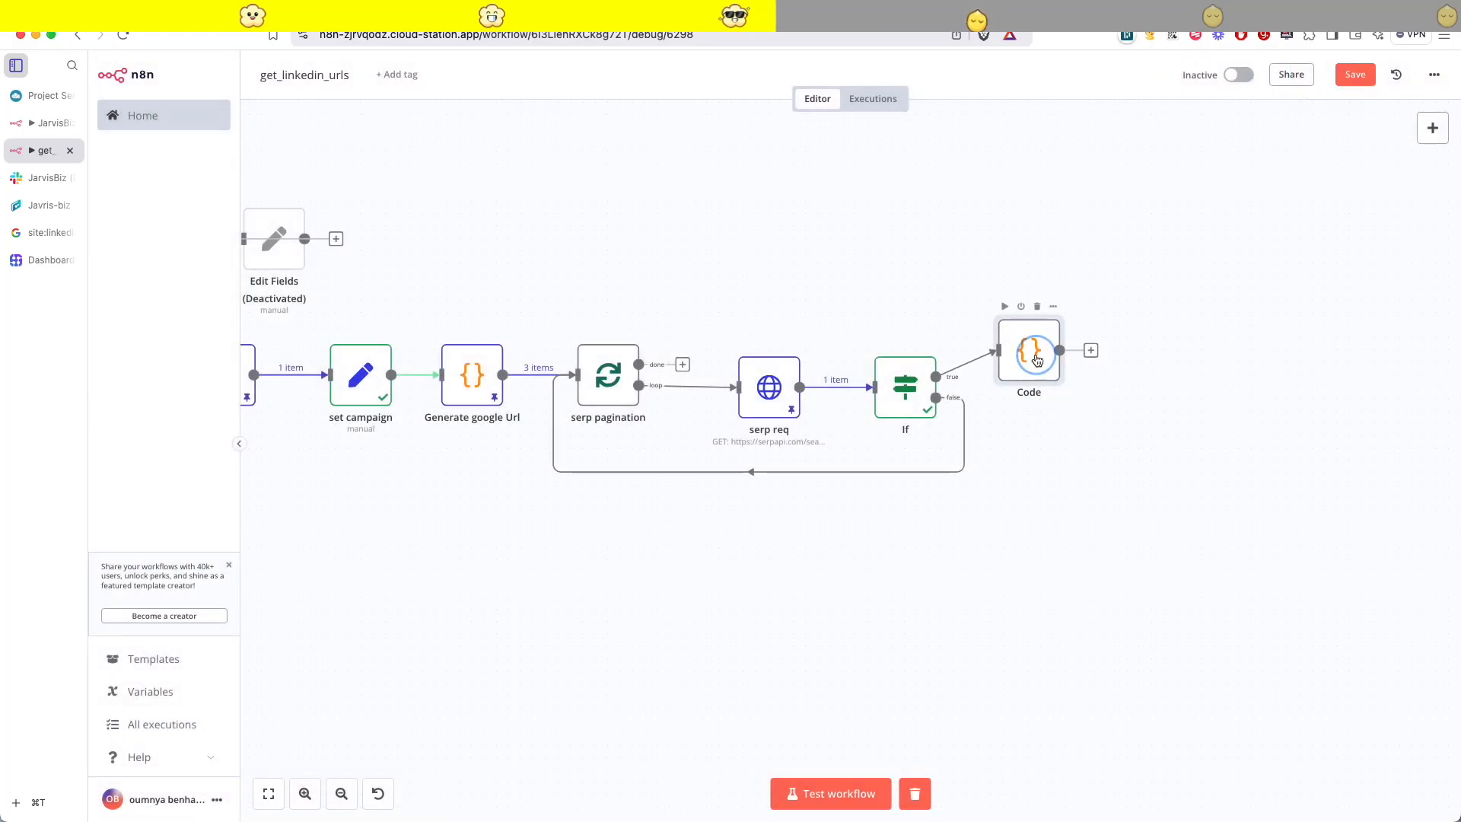
double_click(1029, 386)
click(537, 97)
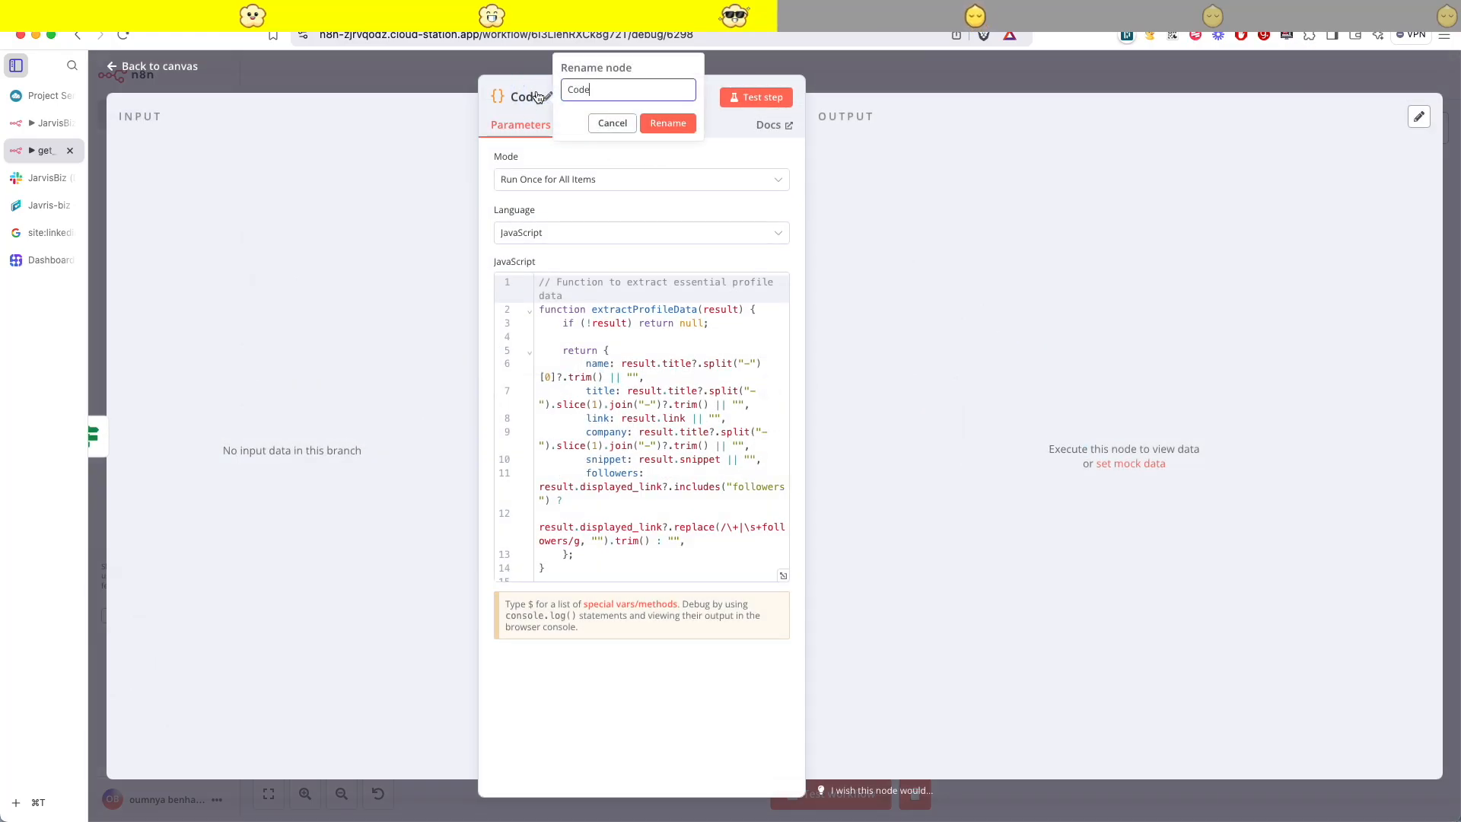
double_click(592, 89)
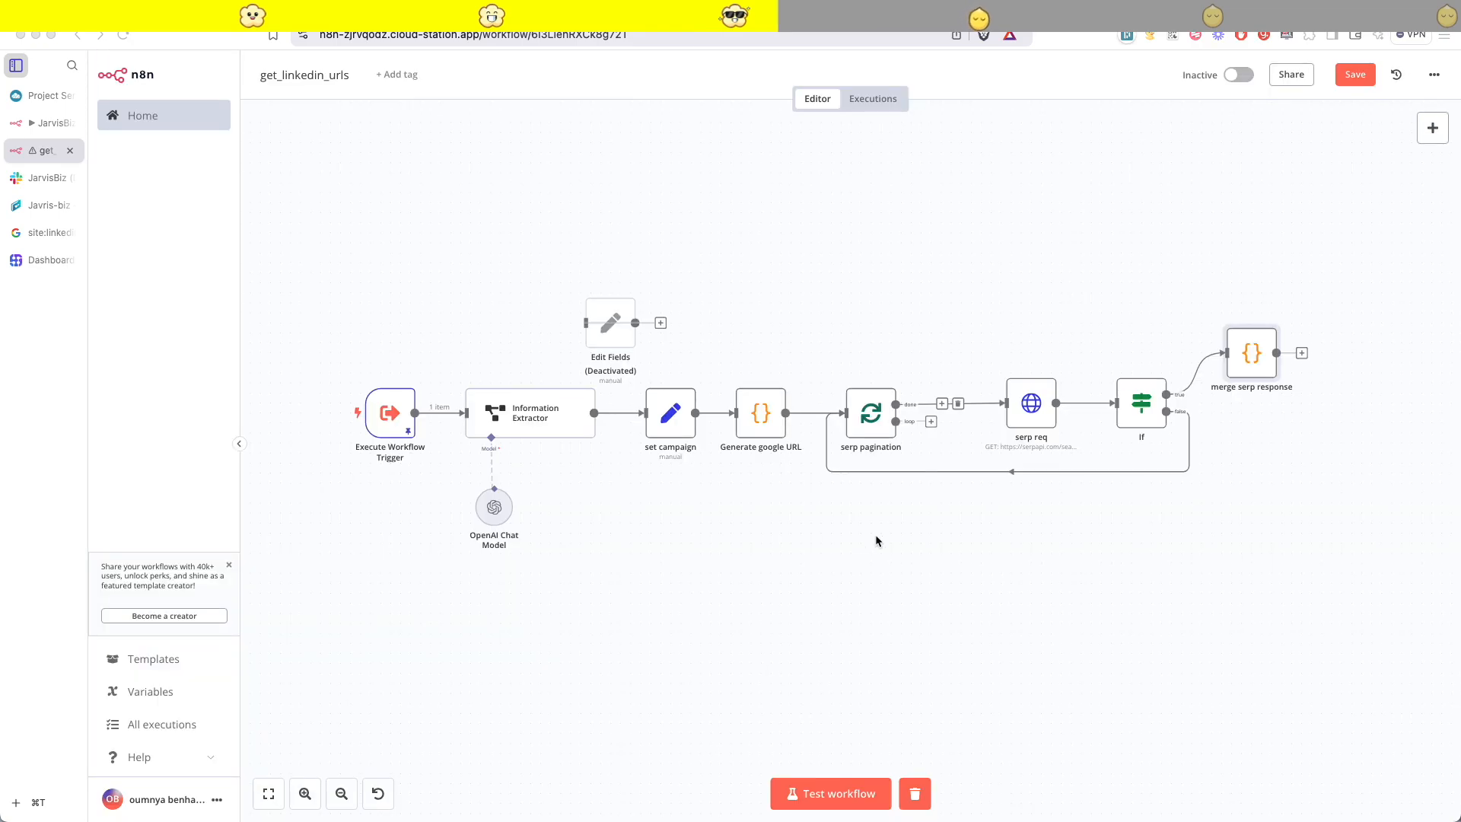
- Test the whole workflow and examine the merged profiles in the merge serp response node's output
click(836, 799)
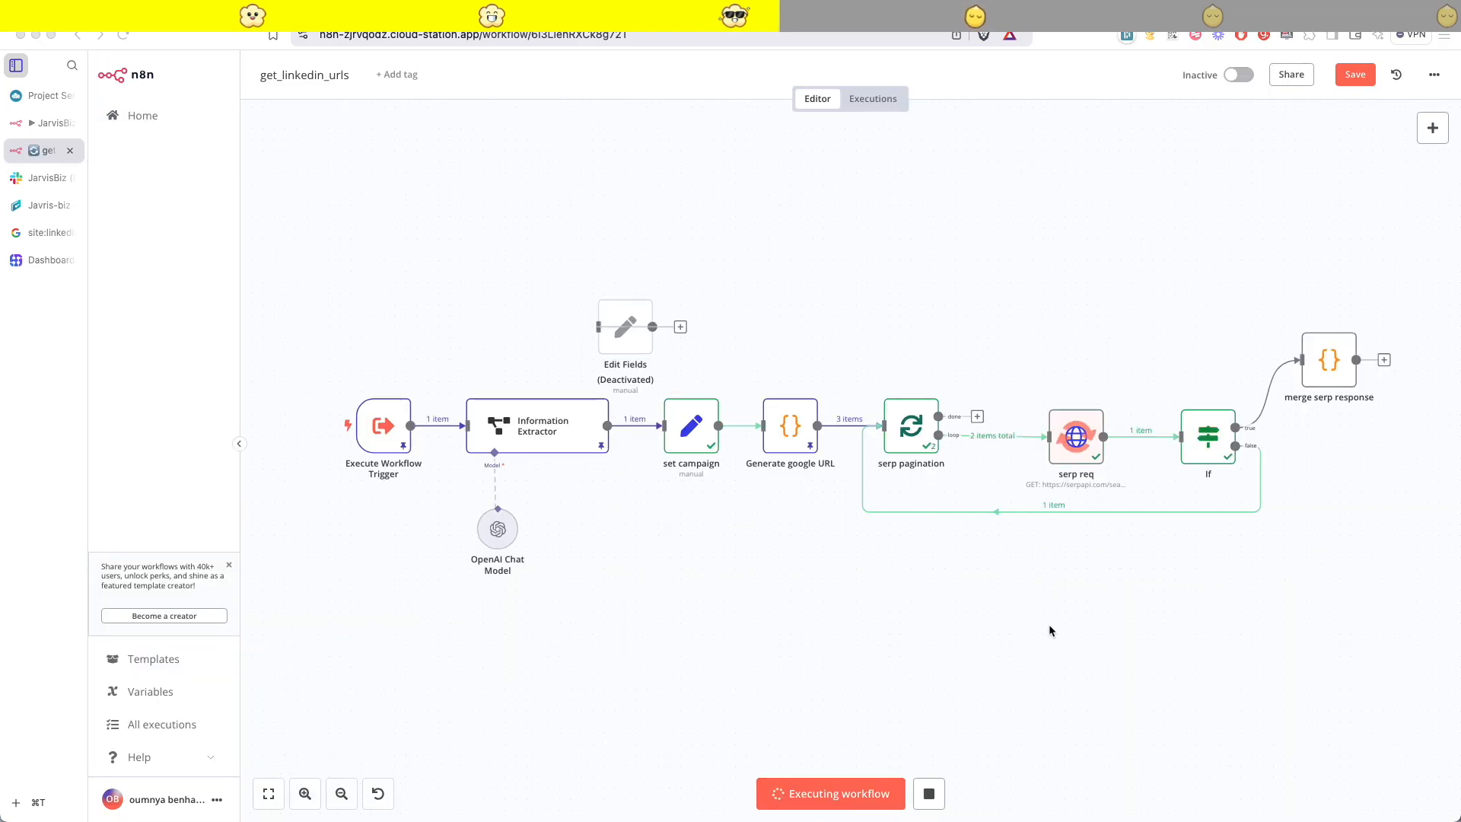
scroll(1318, 428, right, 5)
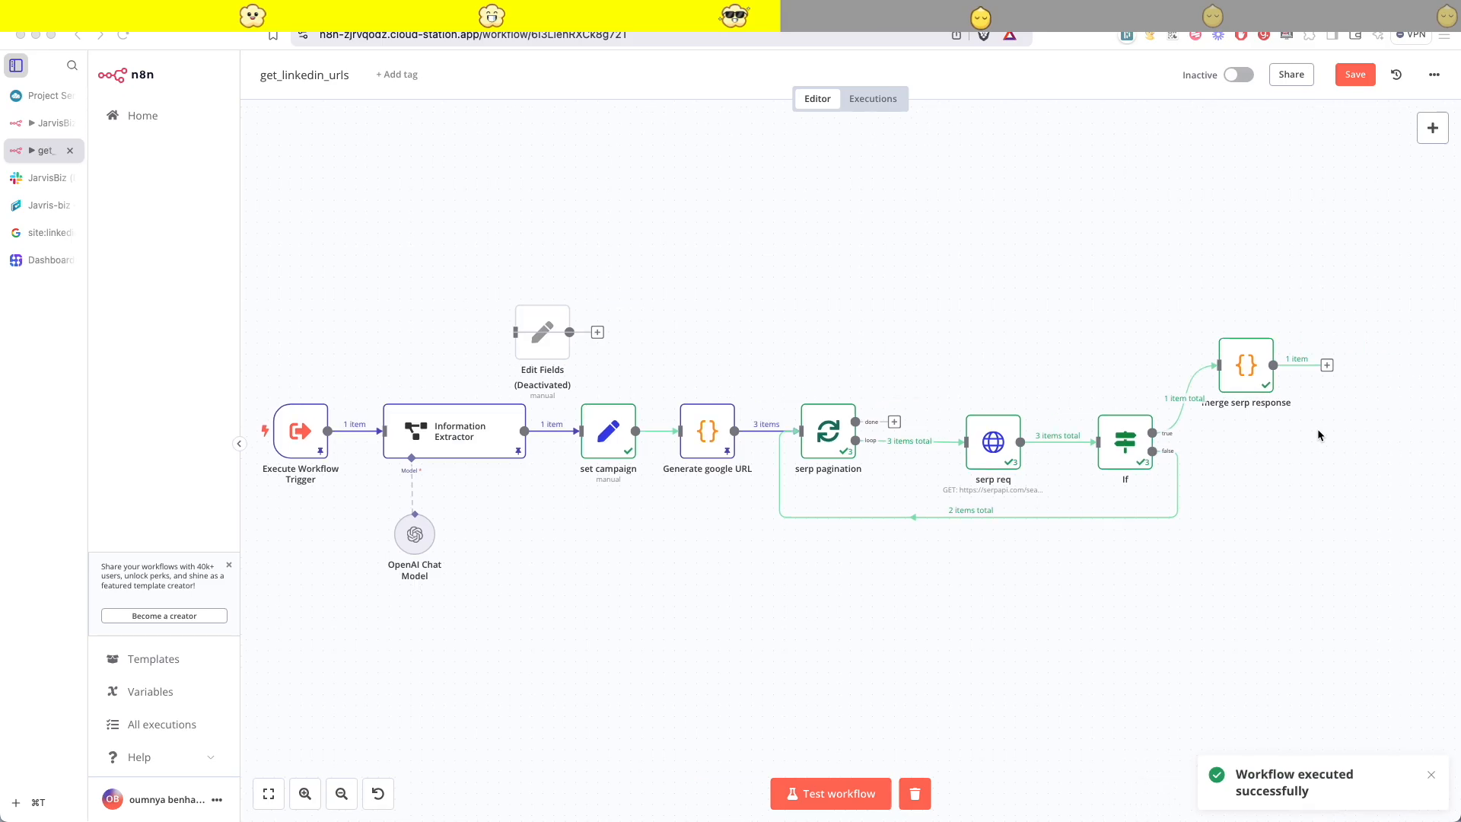
double_click(941, 378)
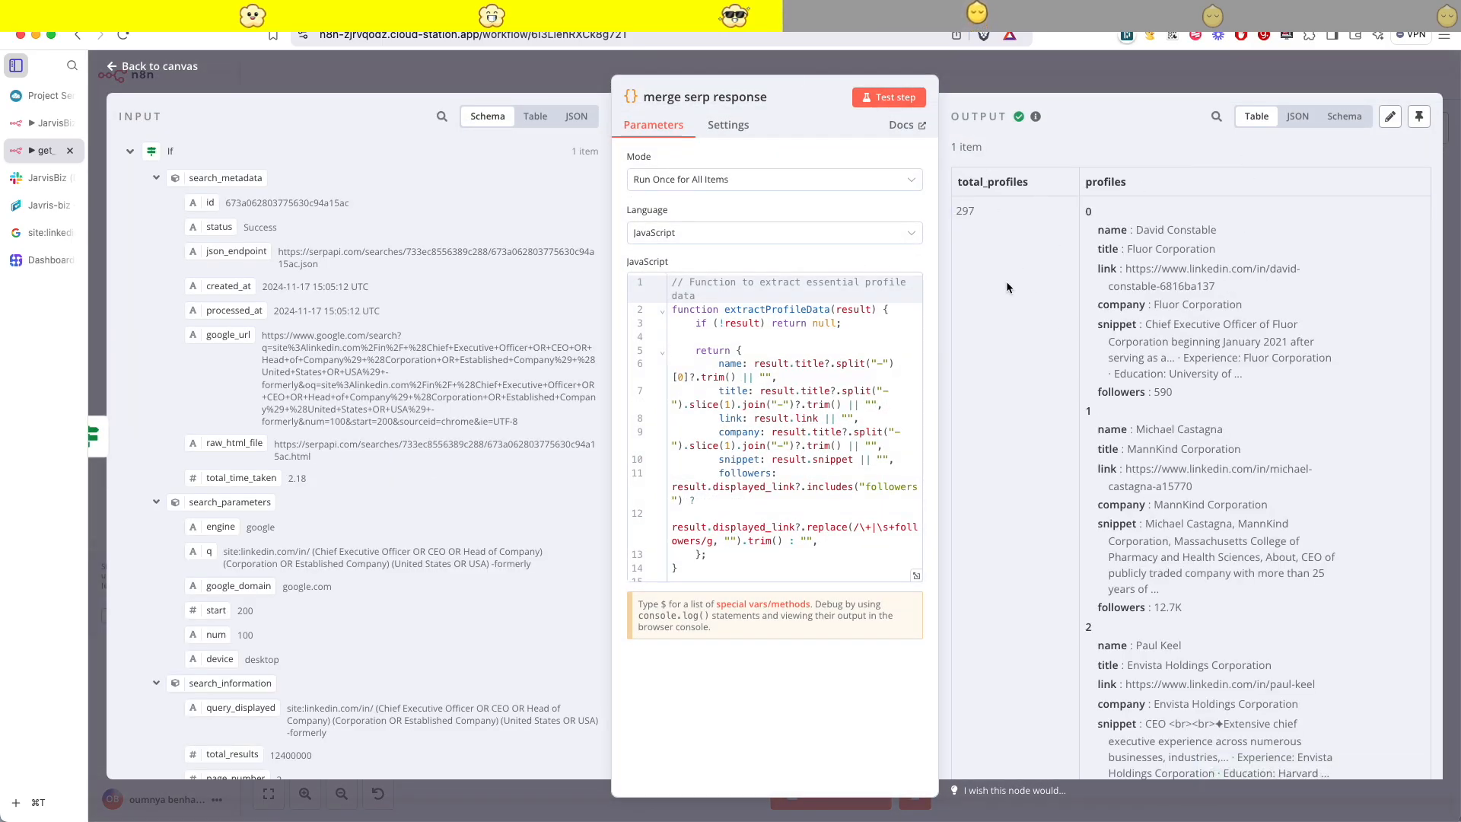
scroll(1161, 496, down, 12)
scroll(1222, 403, up, 14)
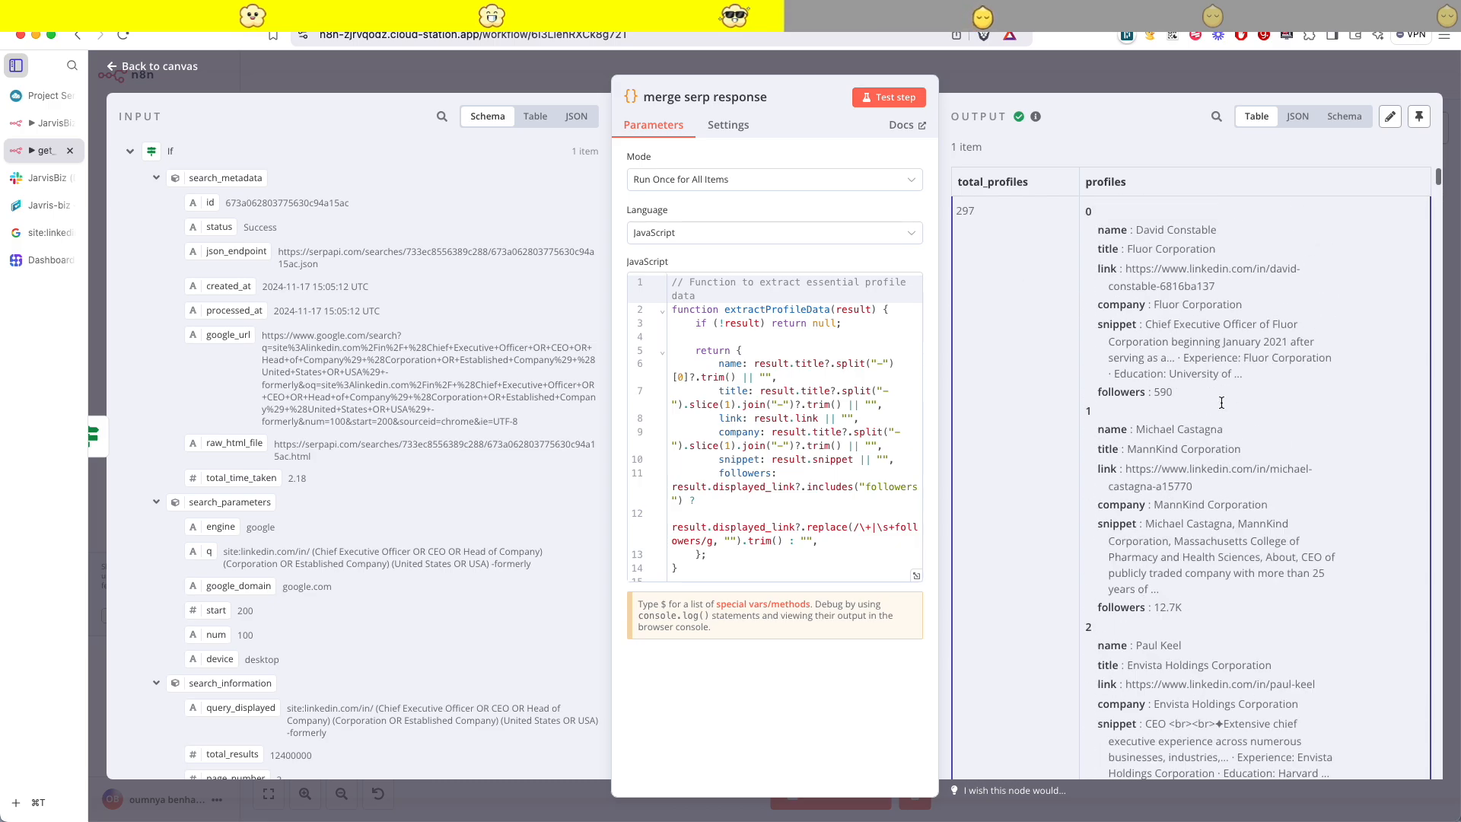
scroll(1142, 241, down, 10)
scroll(1135, 413, up, 10)
scroll(1233, 516, down, 20)
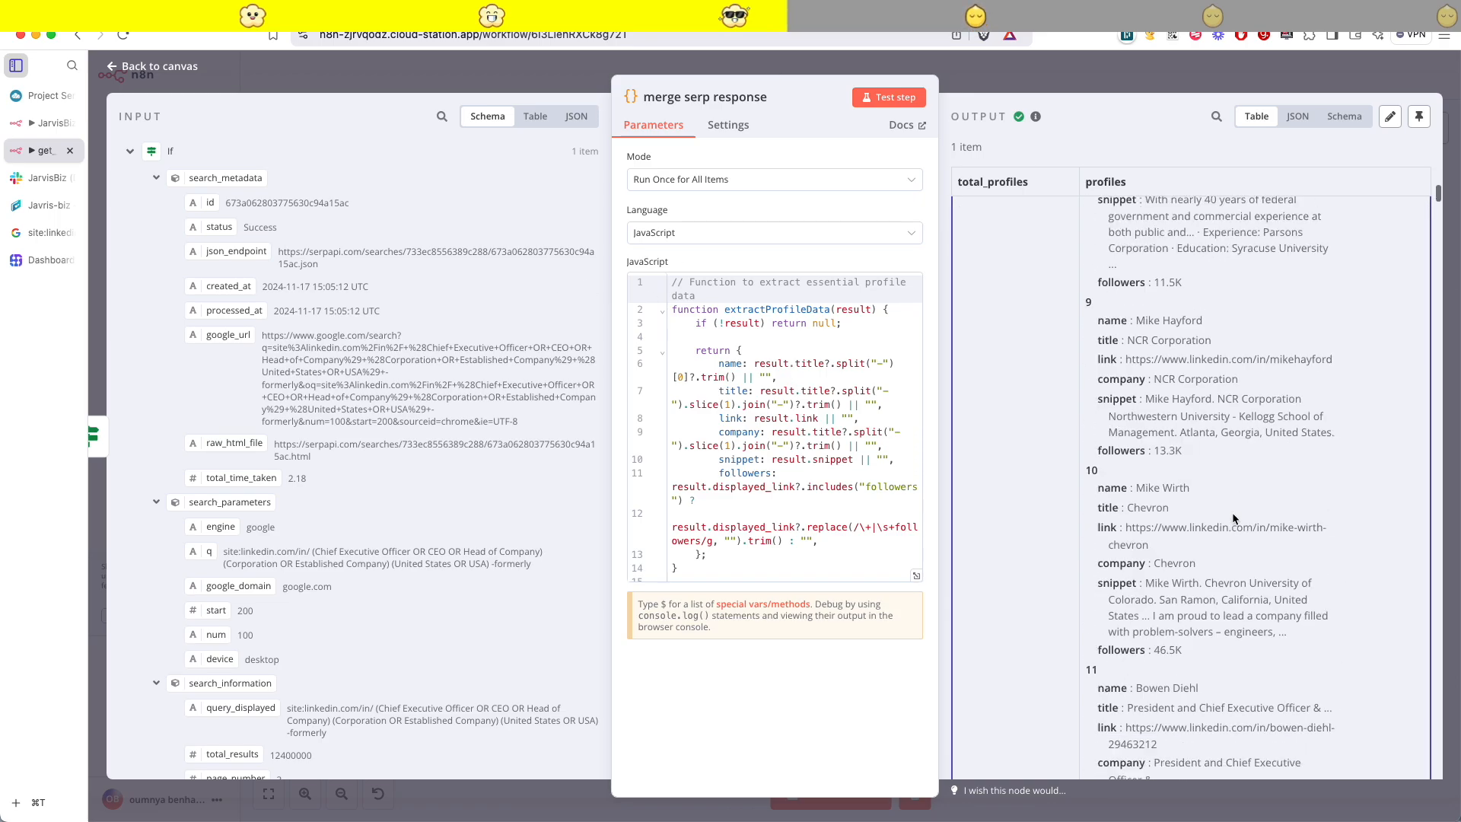
- Pin the merge serp response output data, check the pinned result in the node and return to the canvas
click(1419, 116)
click(1227, 76)
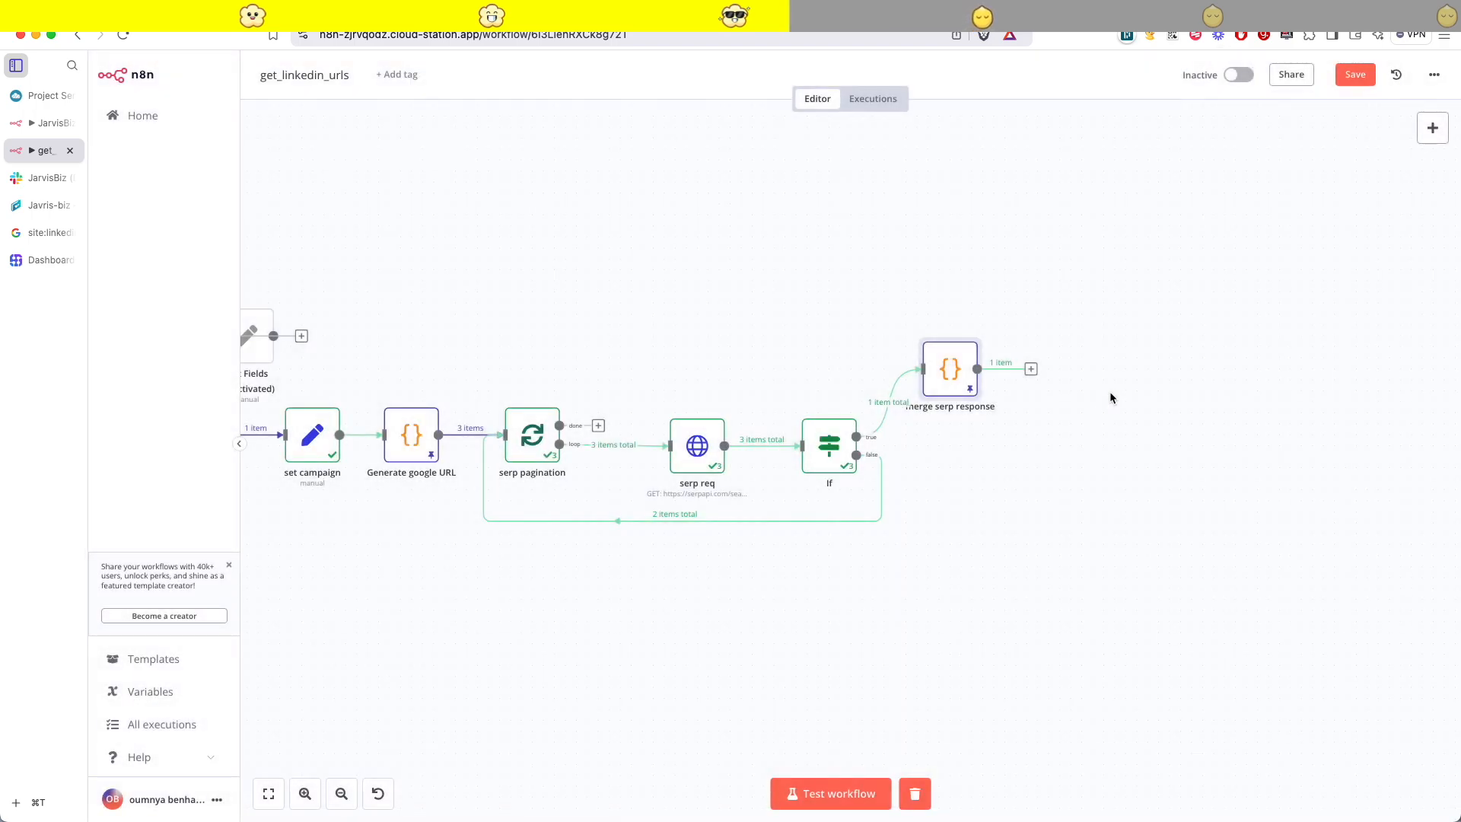
double_click(949, 369)
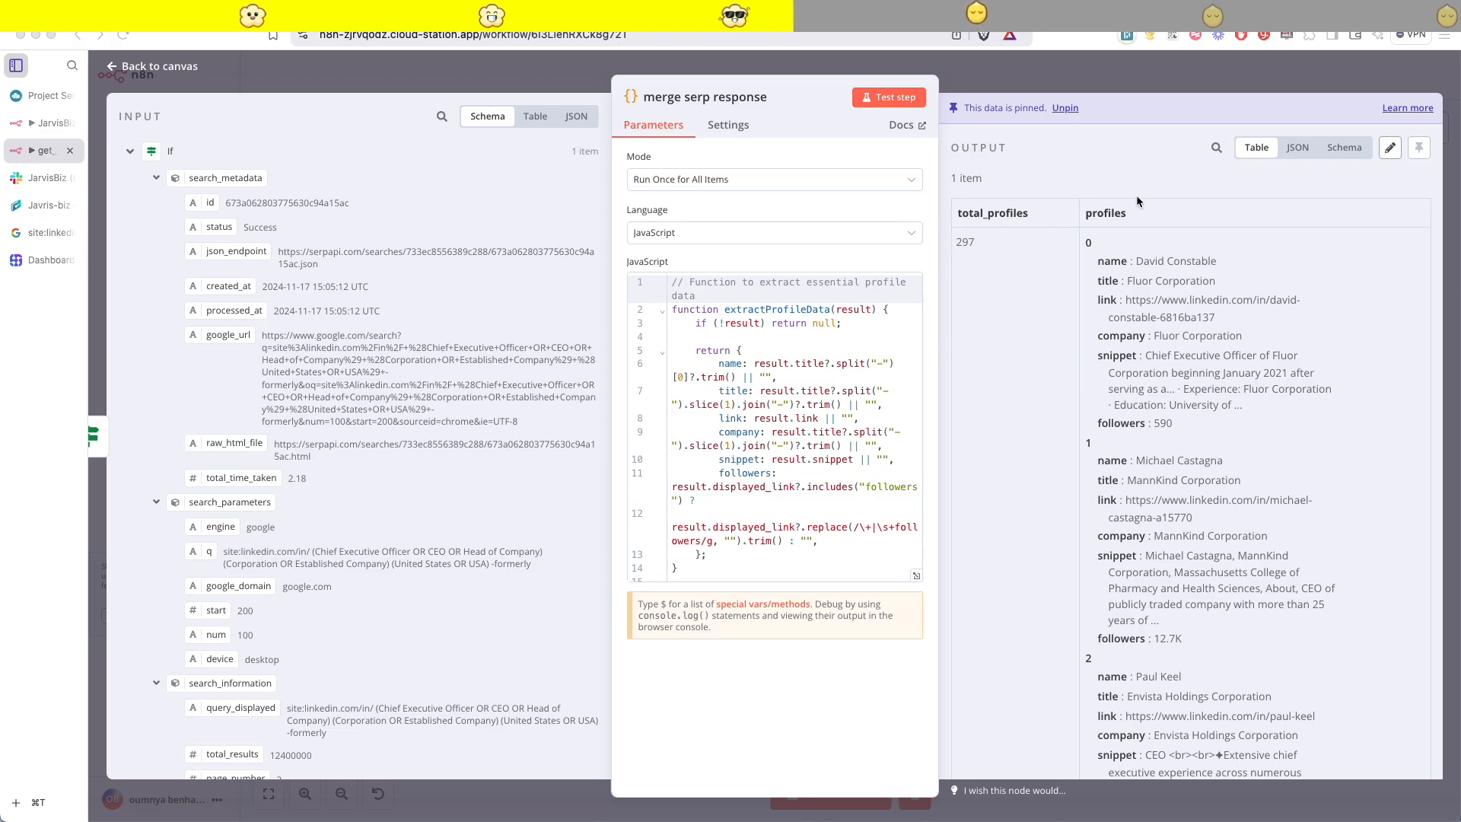
click(1149, 80)
click(1148, 79)
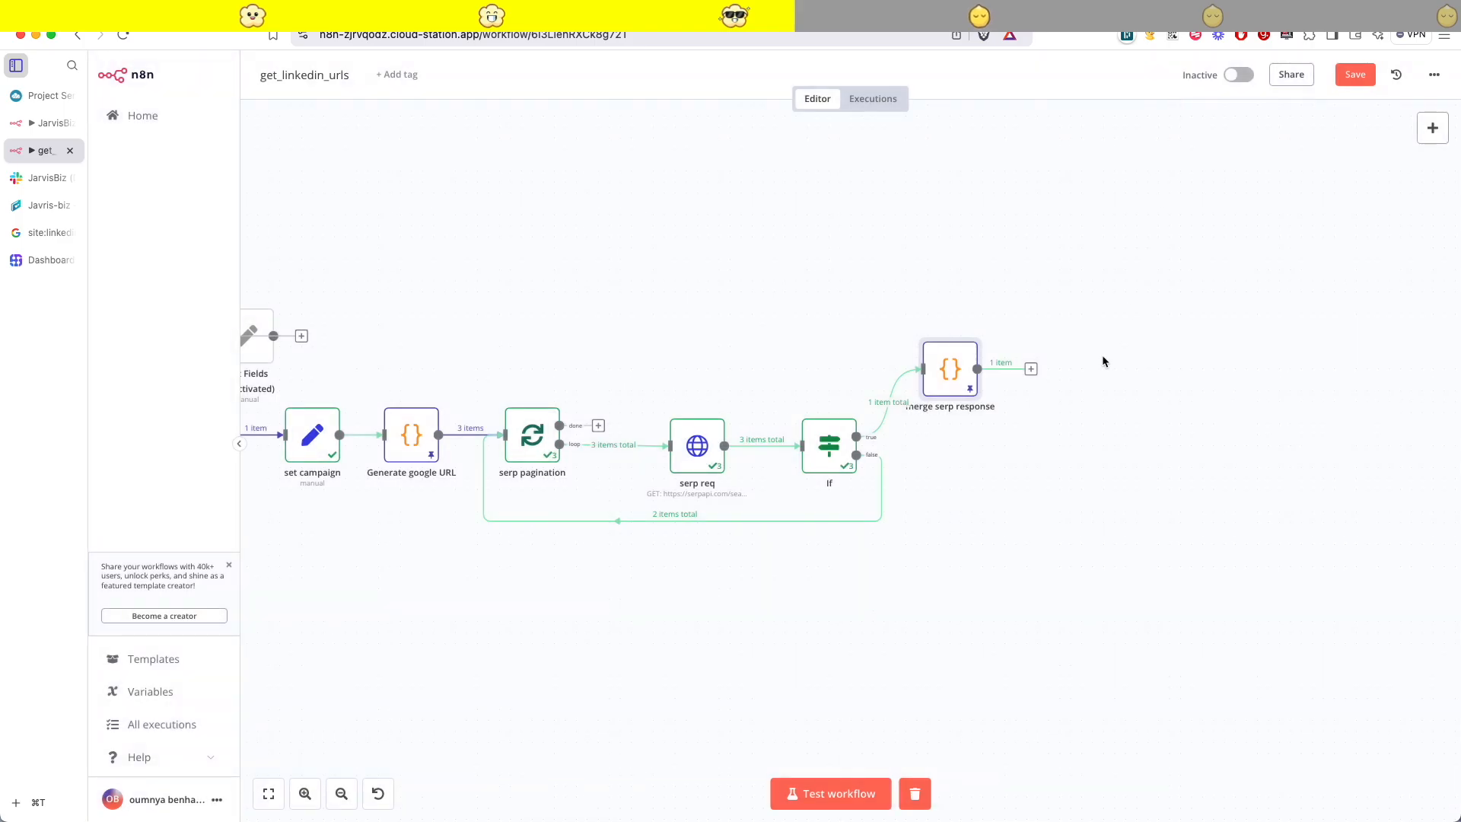
- Add a Split Out node after merge serp response and set its field to split out to profiles
click(1031, 368)
text(spl)
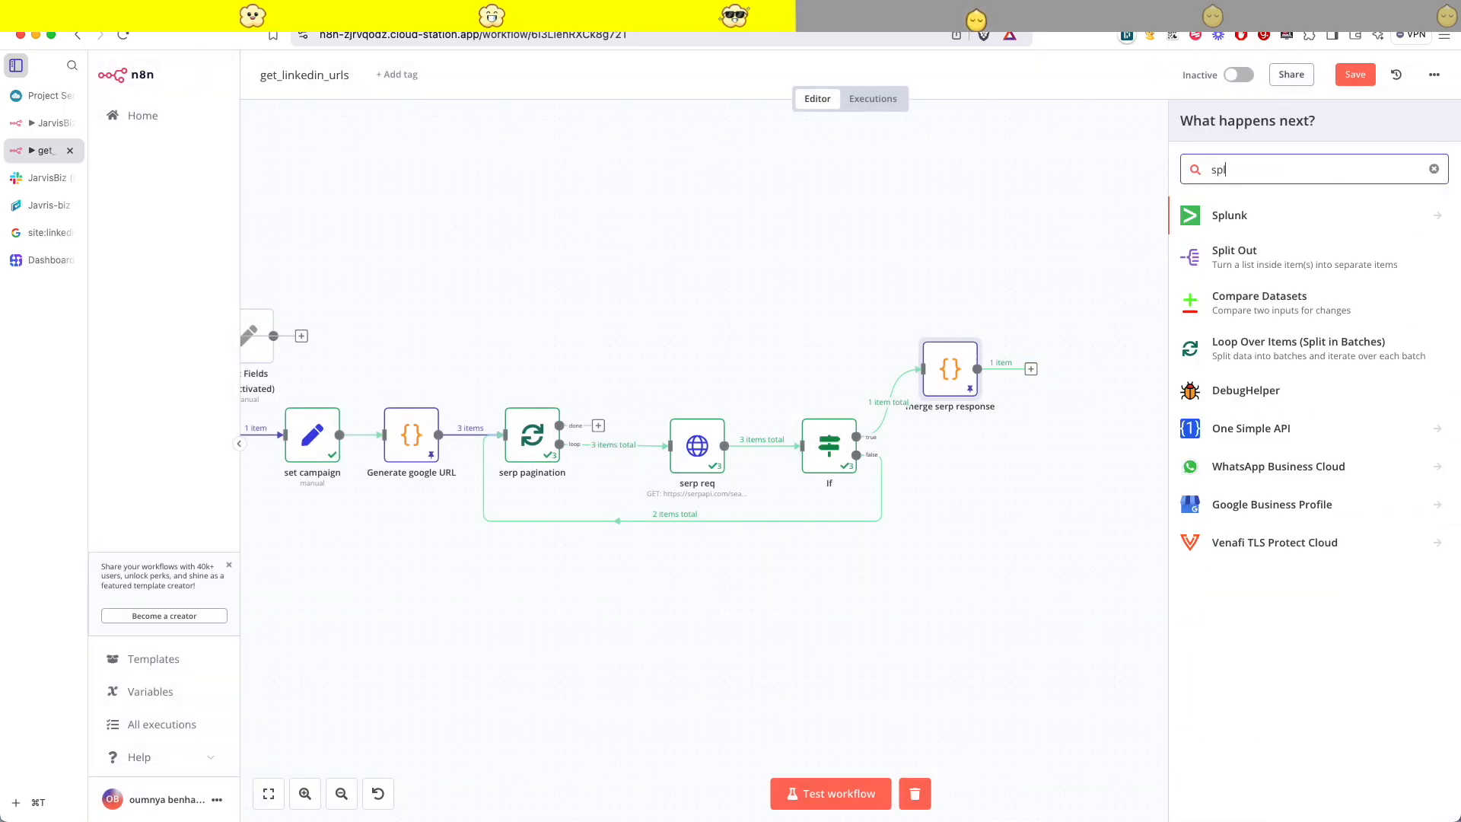
click(1265, 251)
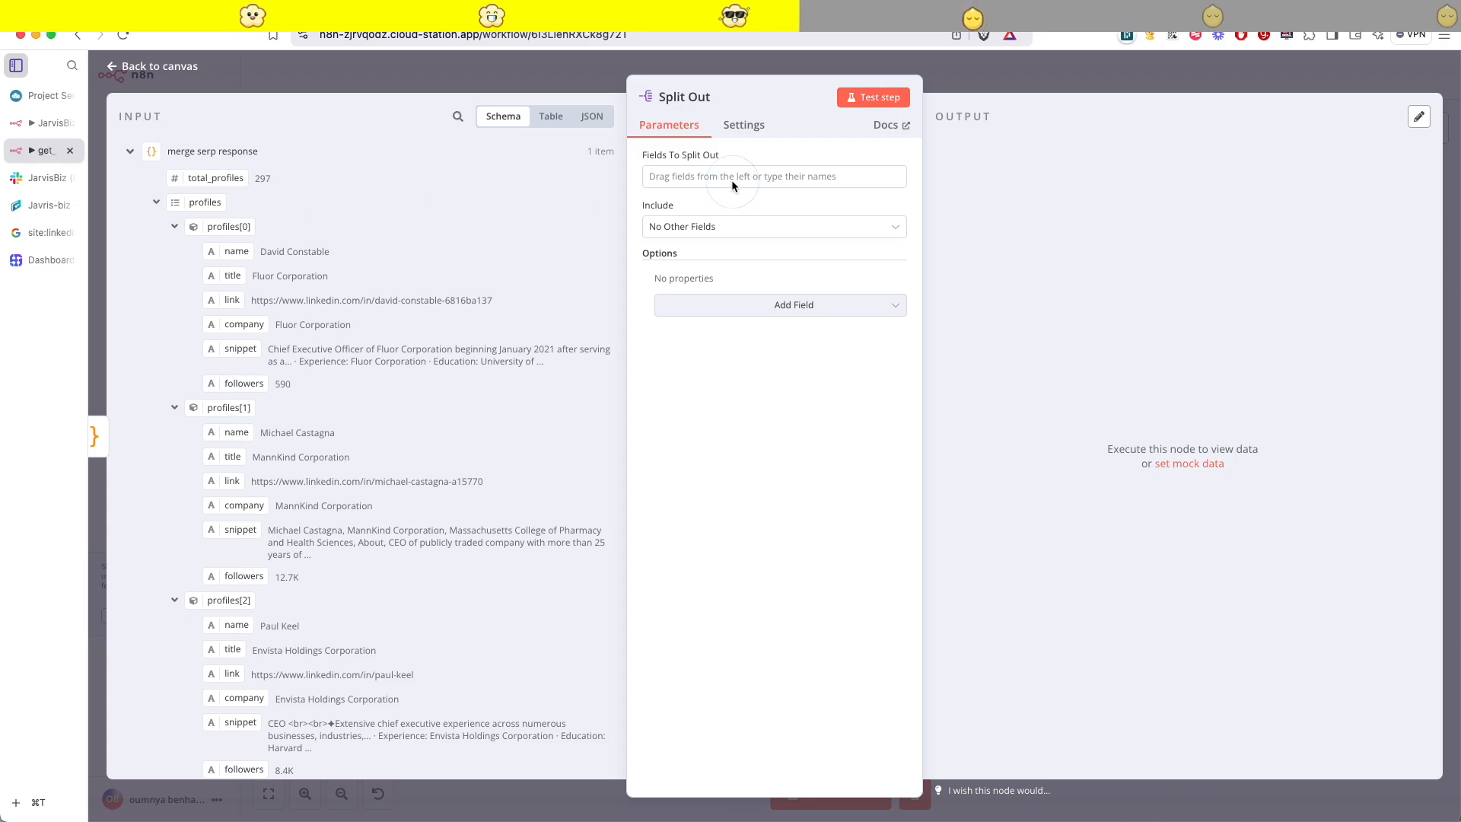
click(711, 176)
drag(206, 201, 711, 175)
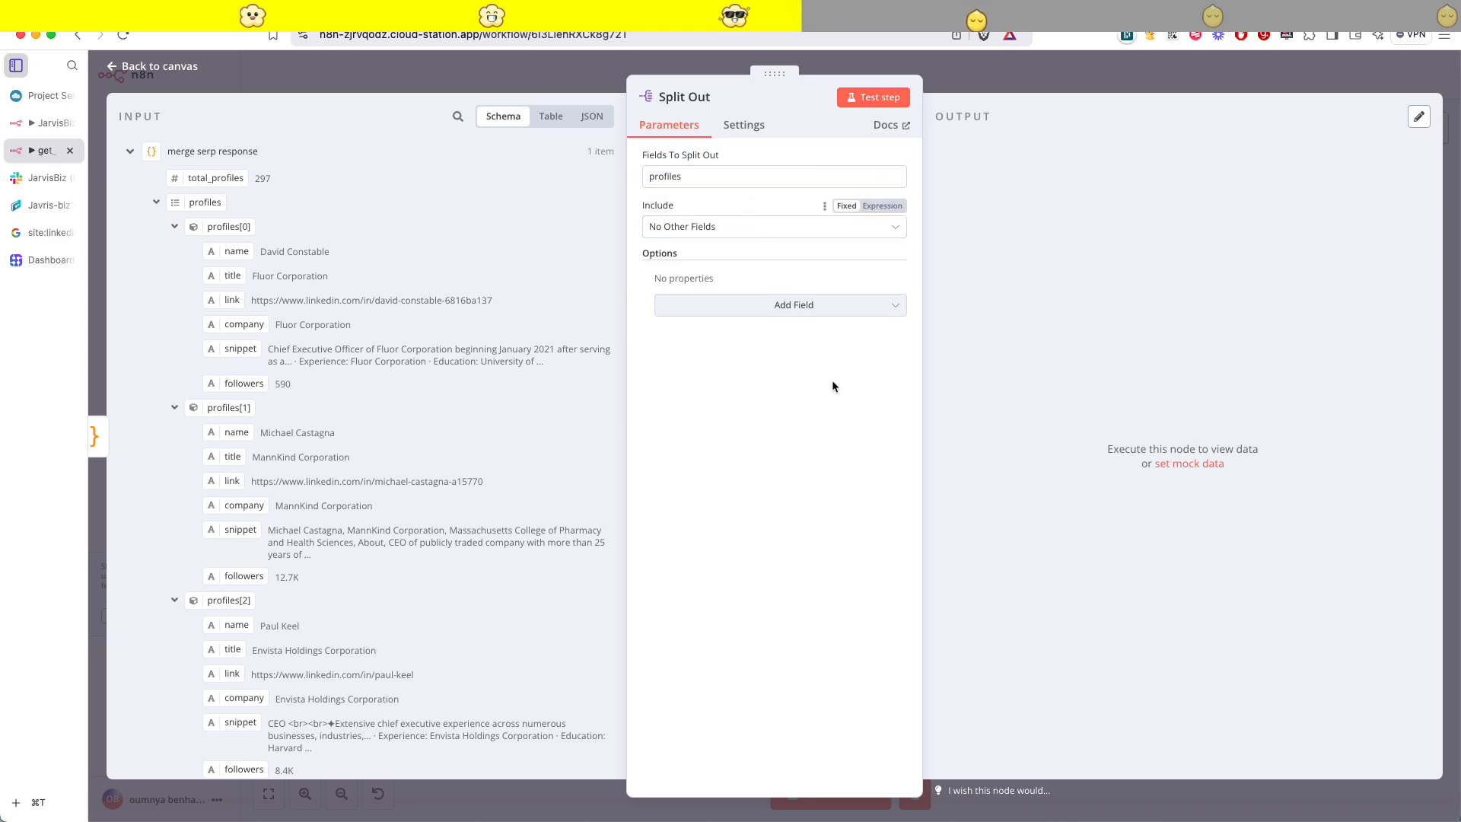
- Test the Split Out node and review the separate profile items and their columns in its output
click(879, 100)
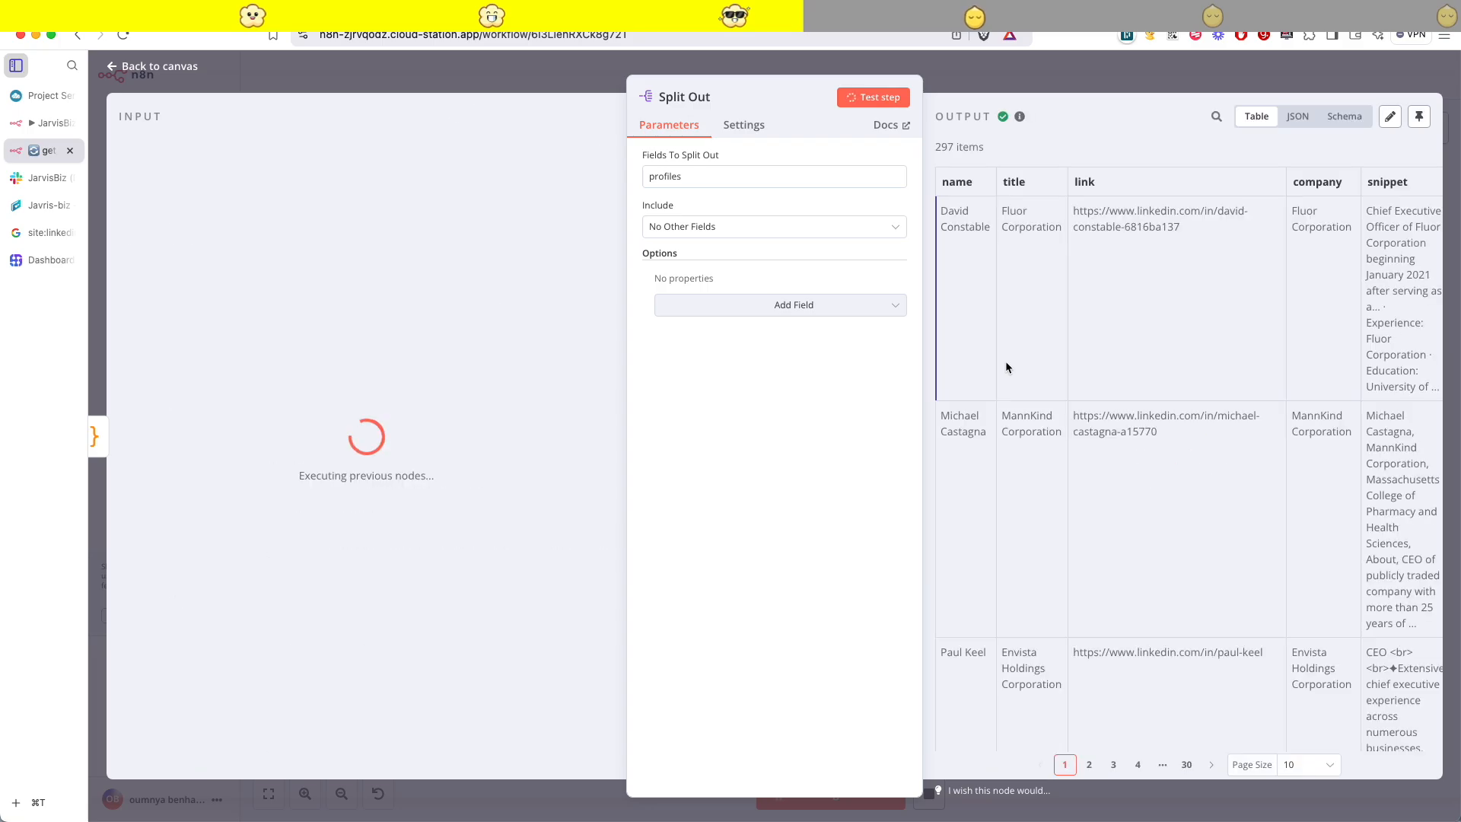
scroll(1222, 363, left, 3)
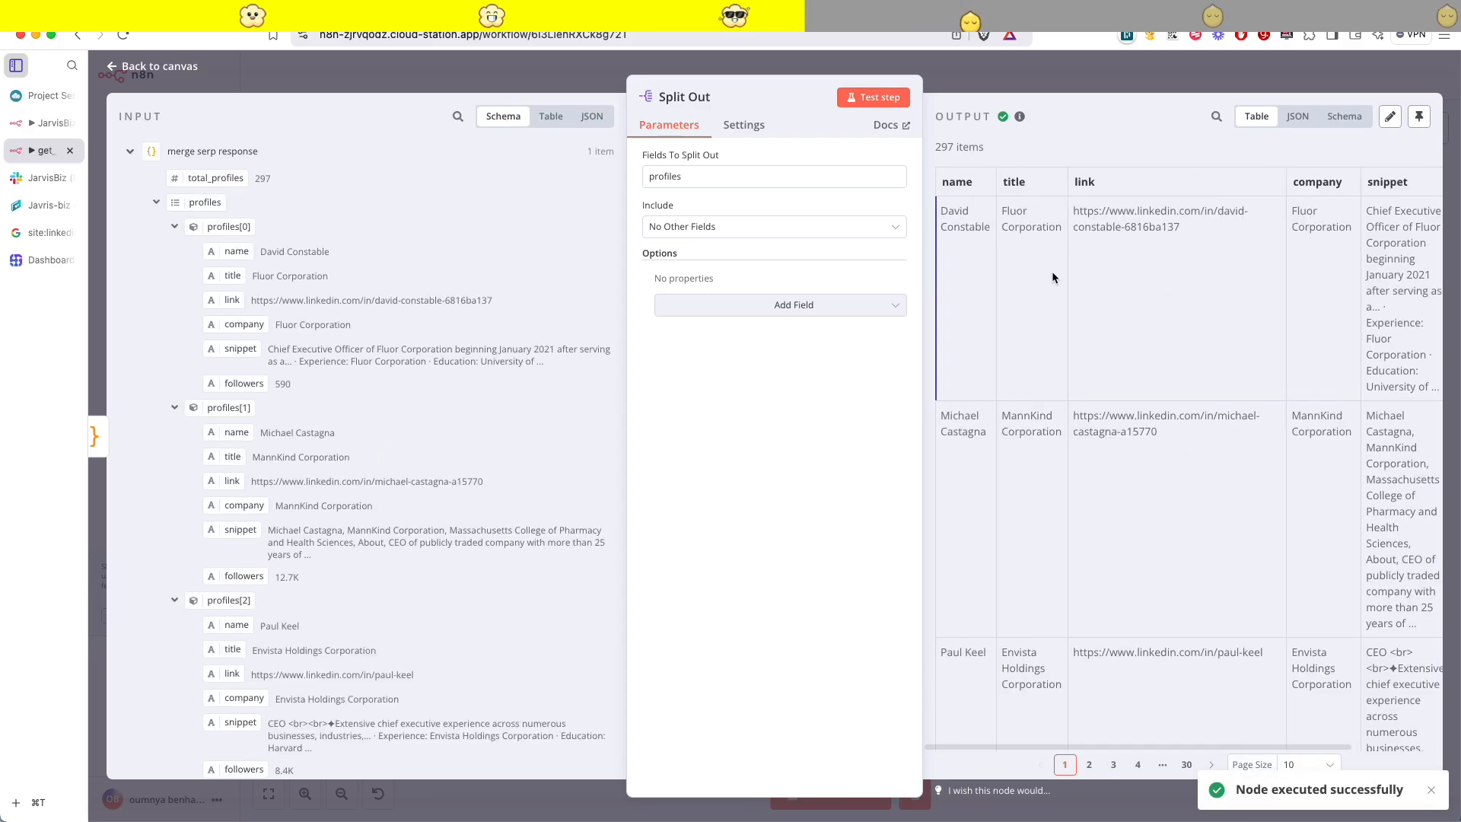
scroll(1002, 376, down, 10)
scroll(1001, 376, up, 10)
scroll(1220, 206, right, 3)
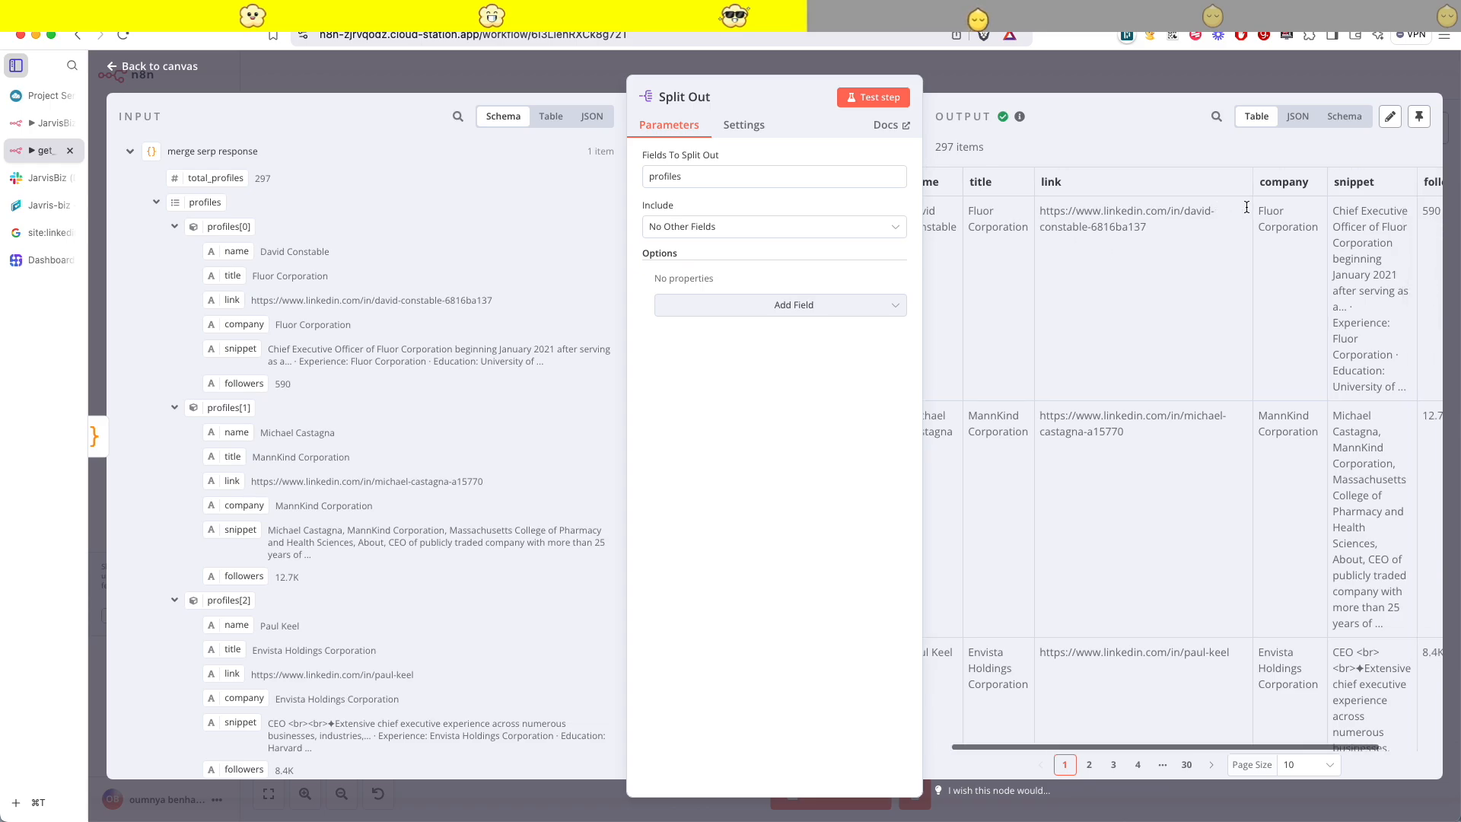
- Pin the Split Out node's output data, check the pinned output, and return to the workflow canvas
click(1417, 116)
key(Escape)
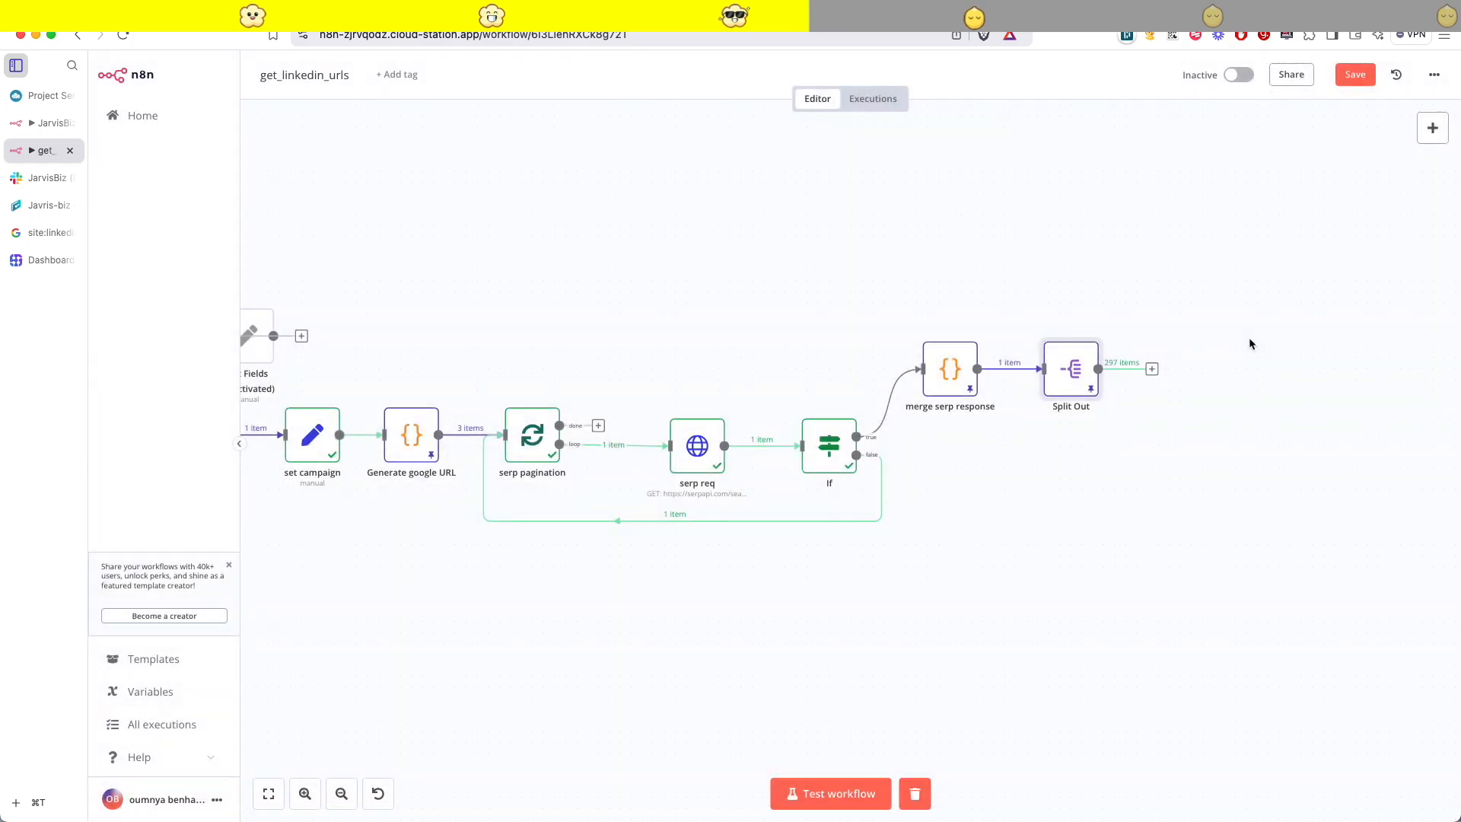
double_click(1071, 370)
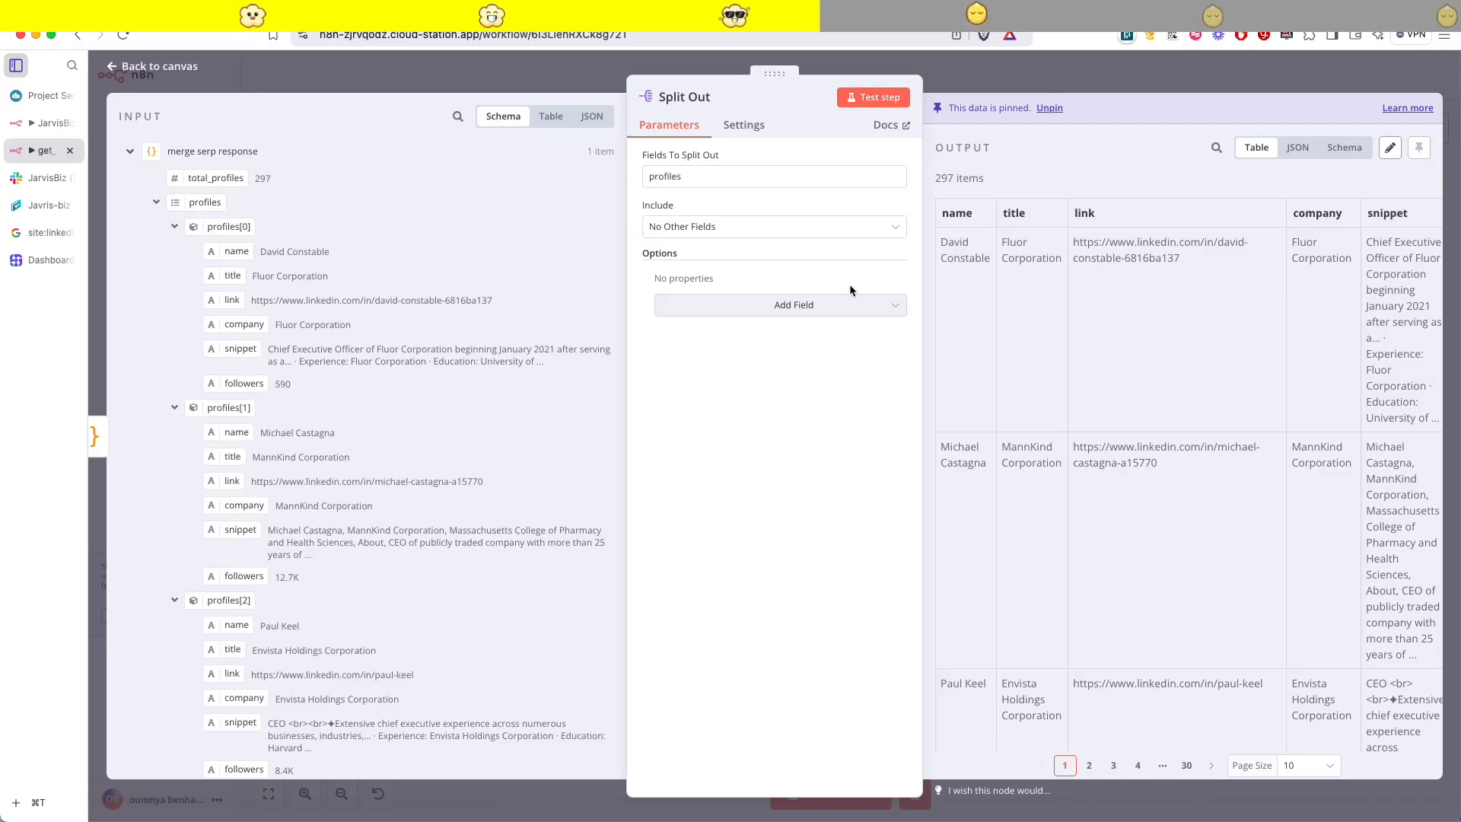
click(968, 86)
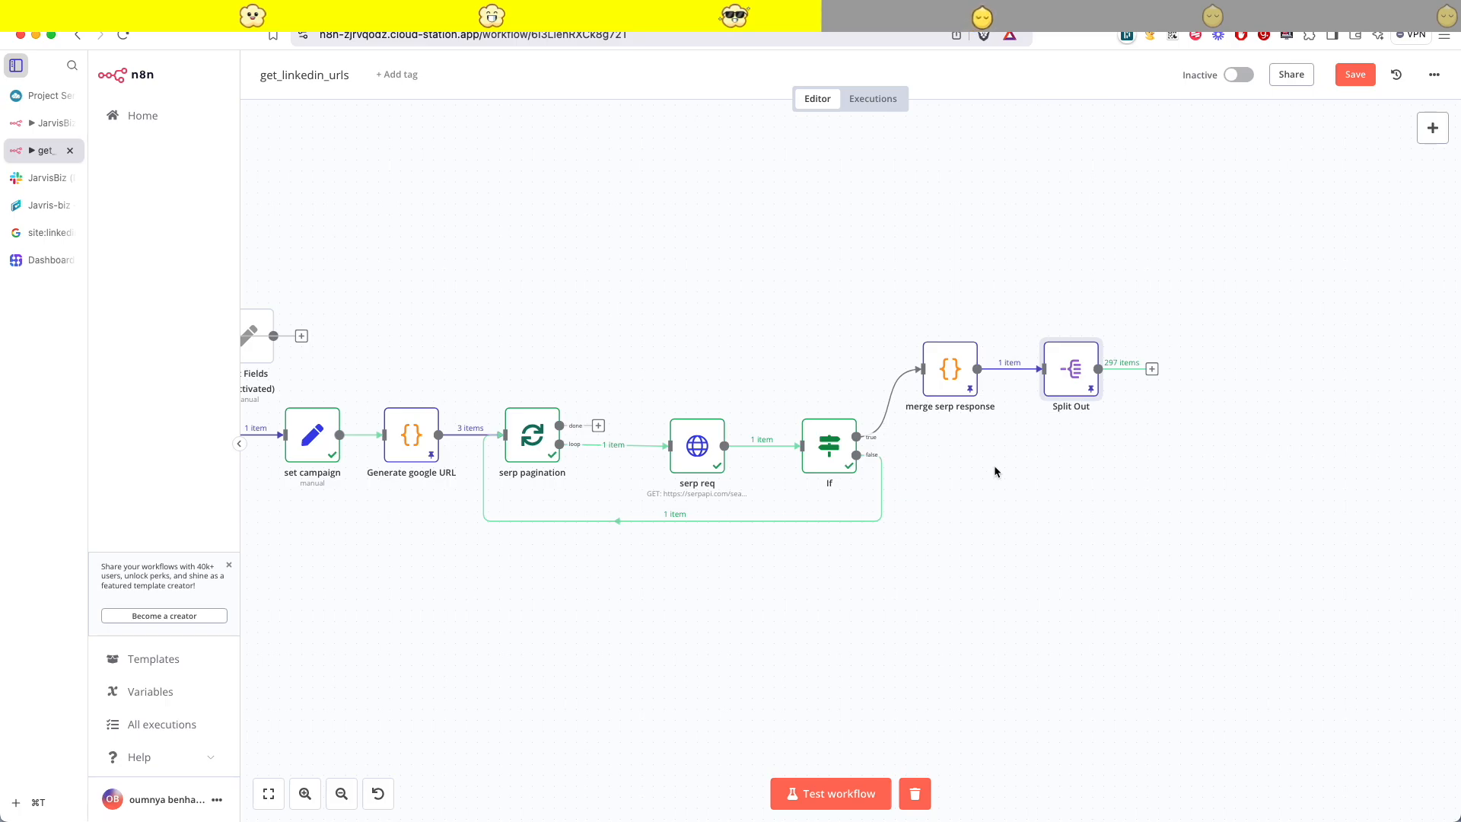
- Switch to the CloudStation project, review the Nocodb-Pro service's environment variables, and open NocoDB through its subdomain
key(super+1)
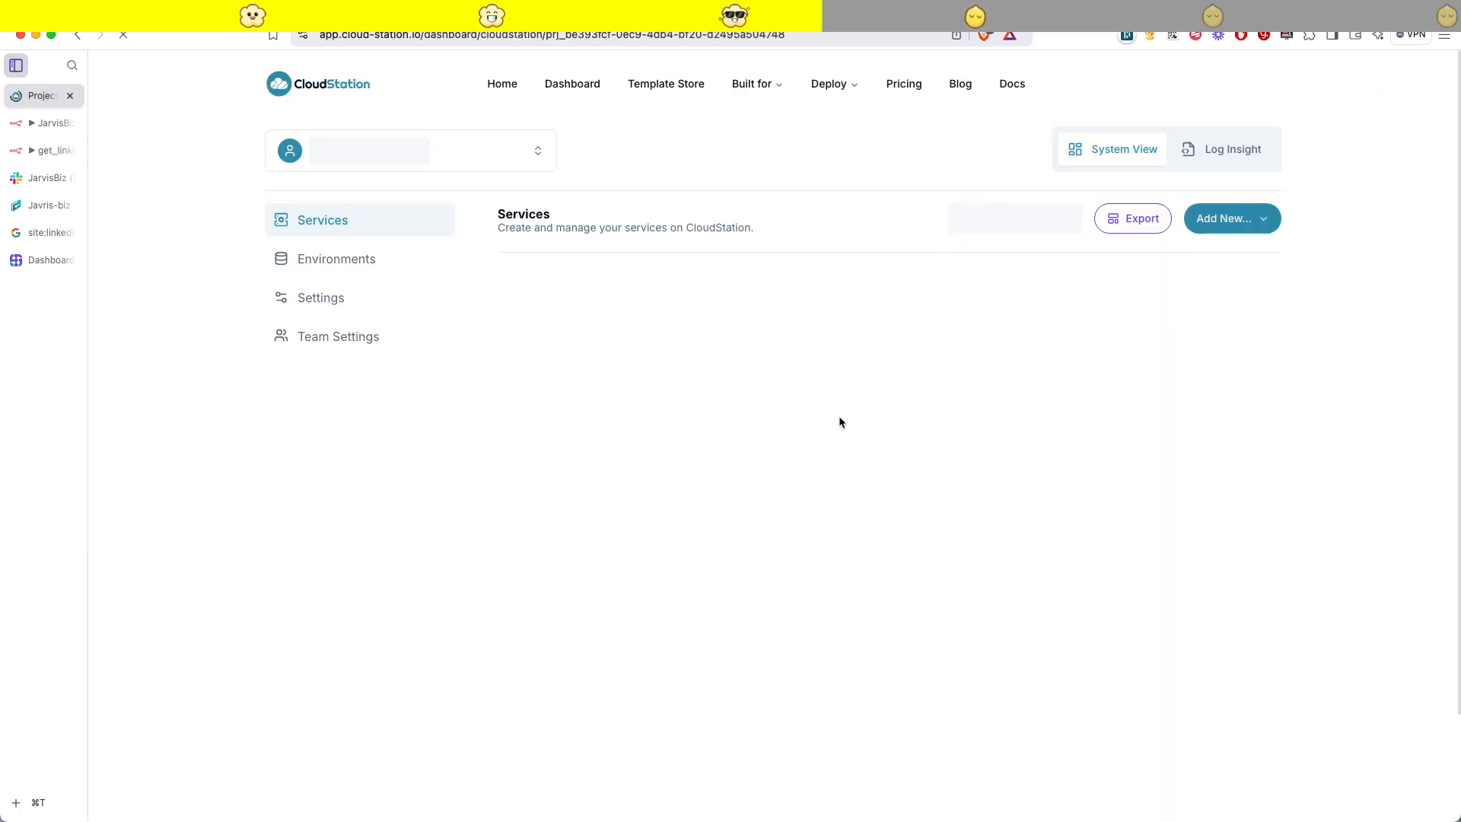
scroll(840, 422, down, 3)
scroll(760, 504, down, 3)
click(583, 487)
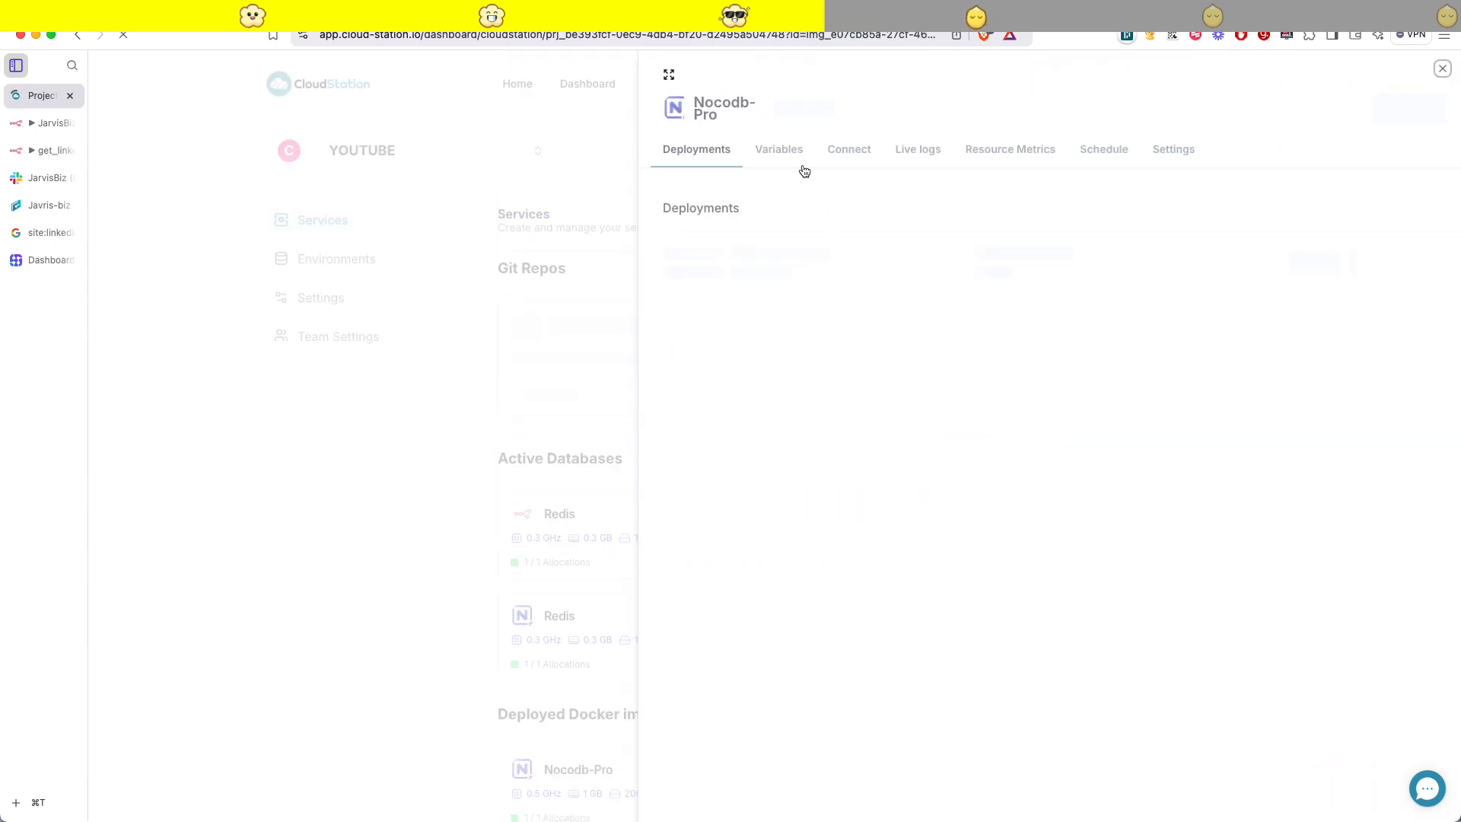
click(801, 151)
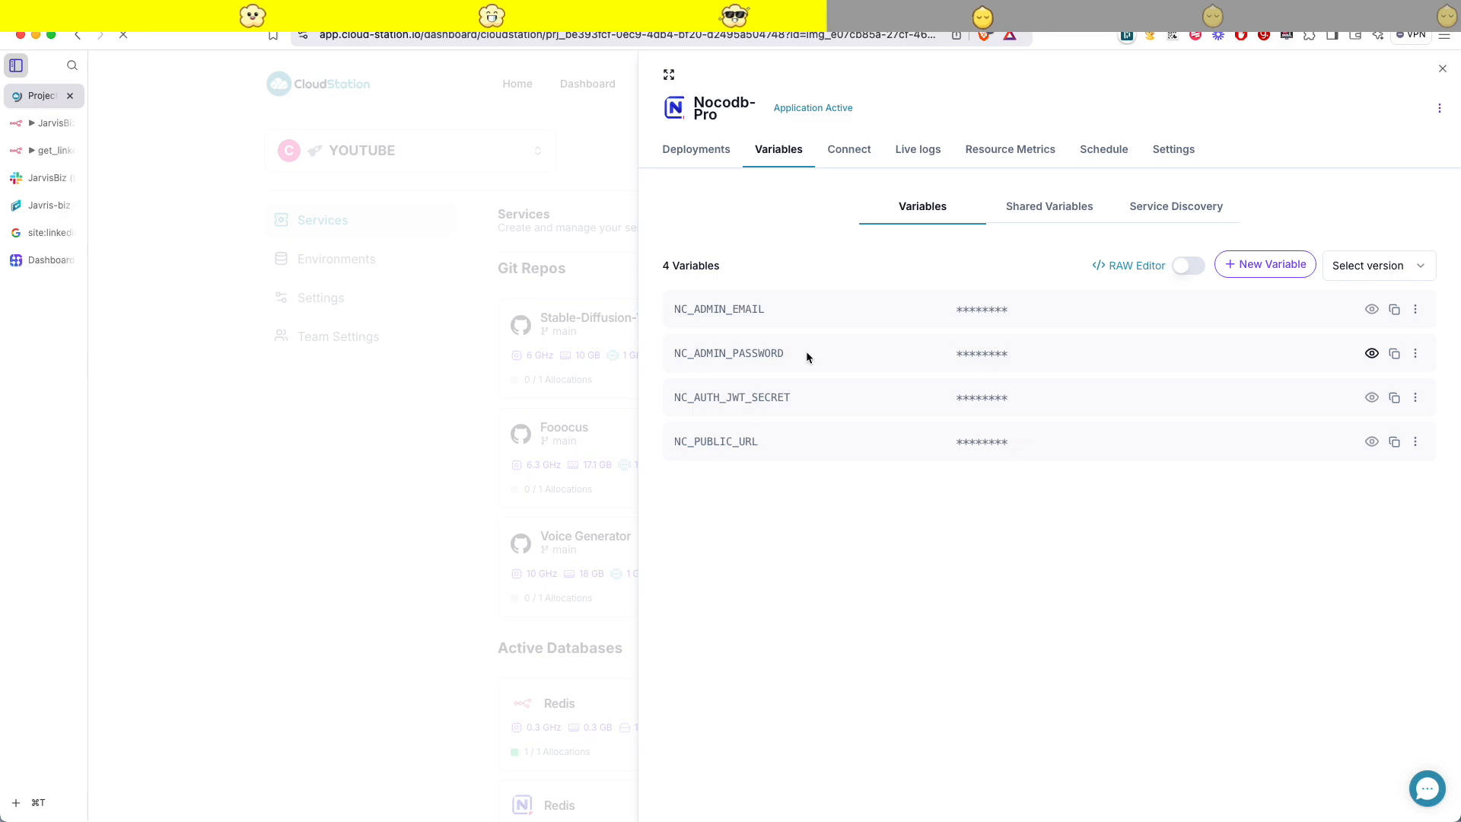
drag(770, 310, 693, 308)
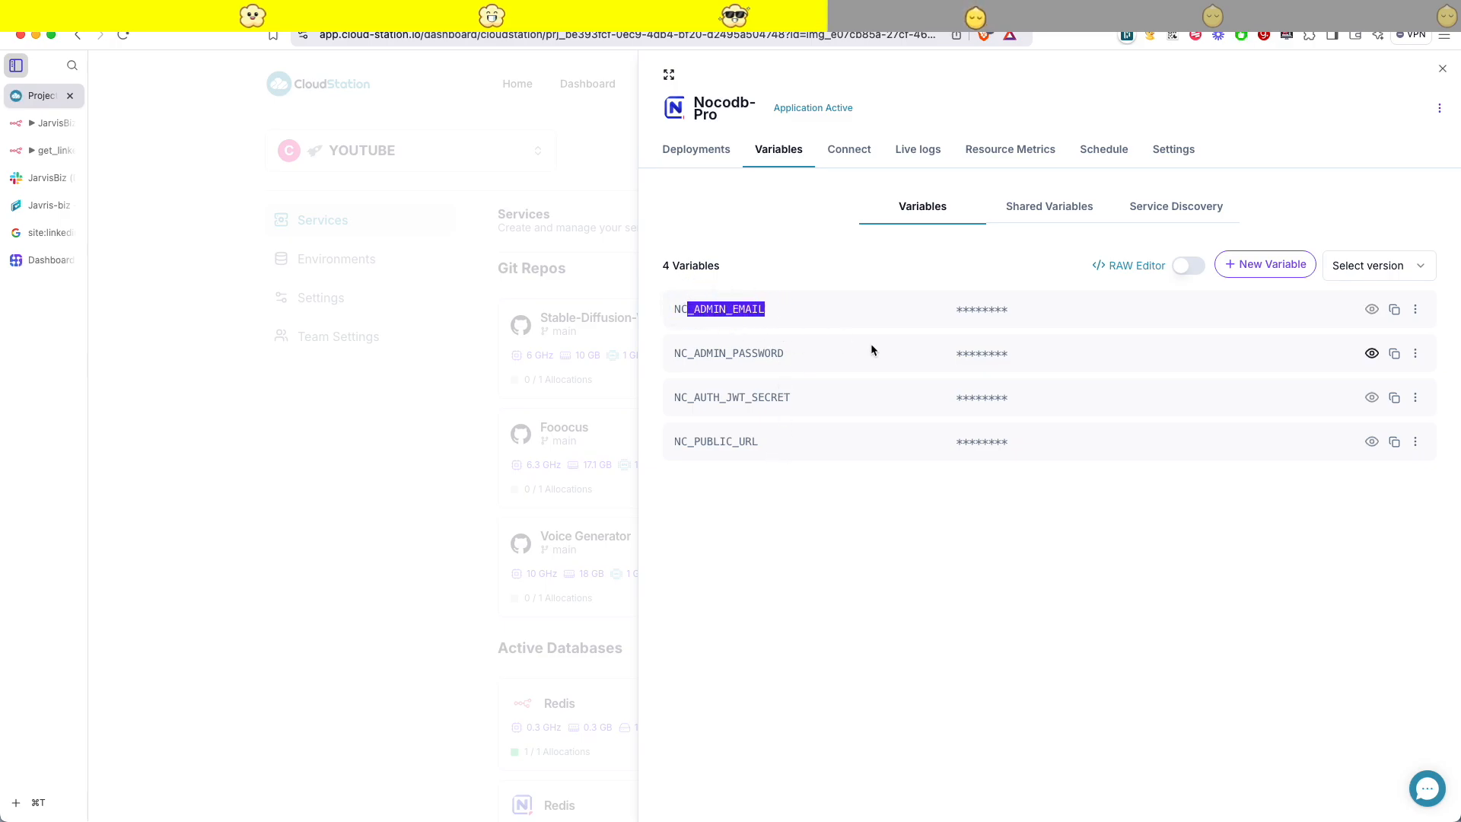
click(851, 157)
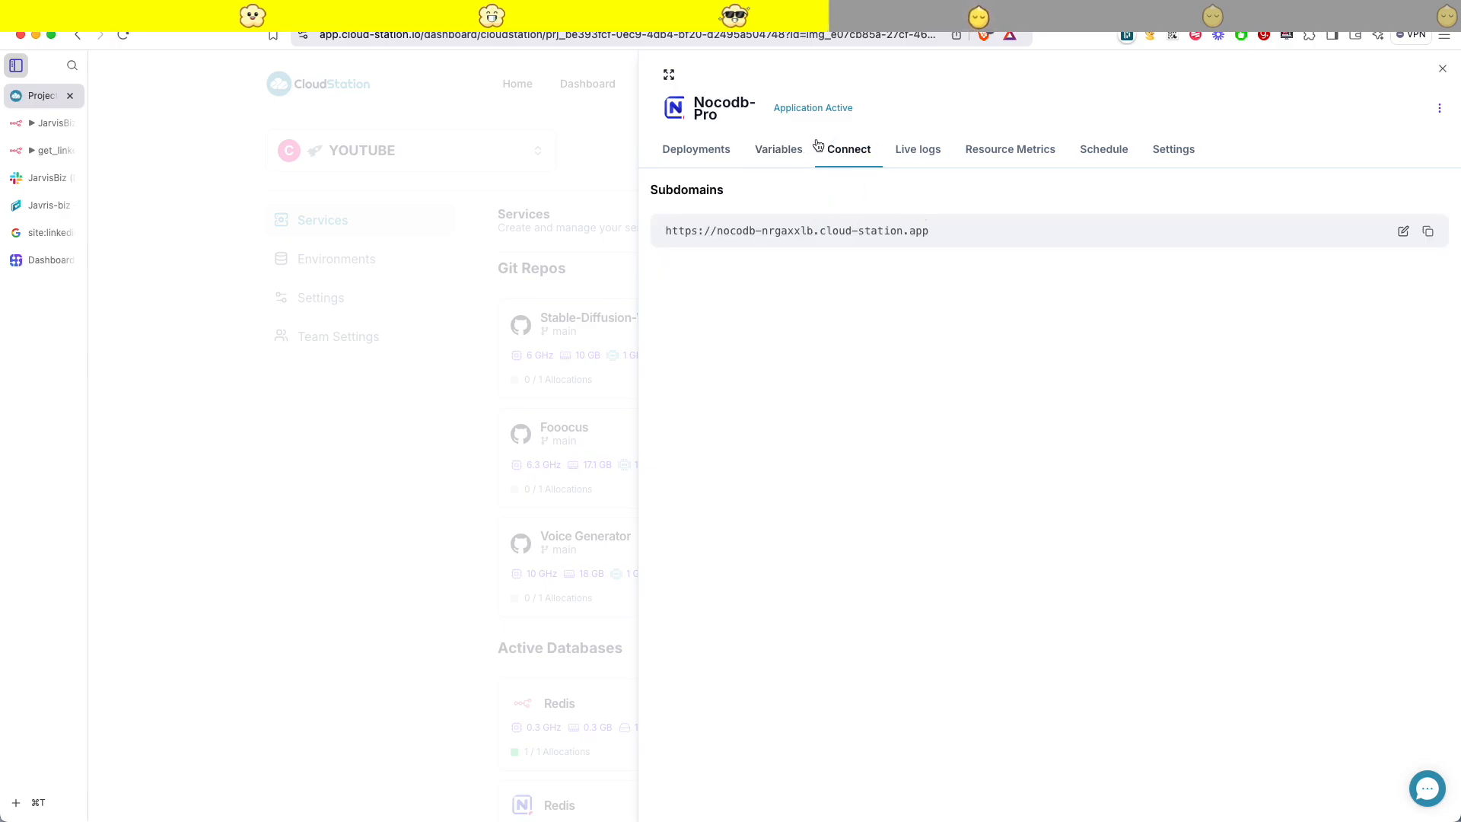
click(836, 232)
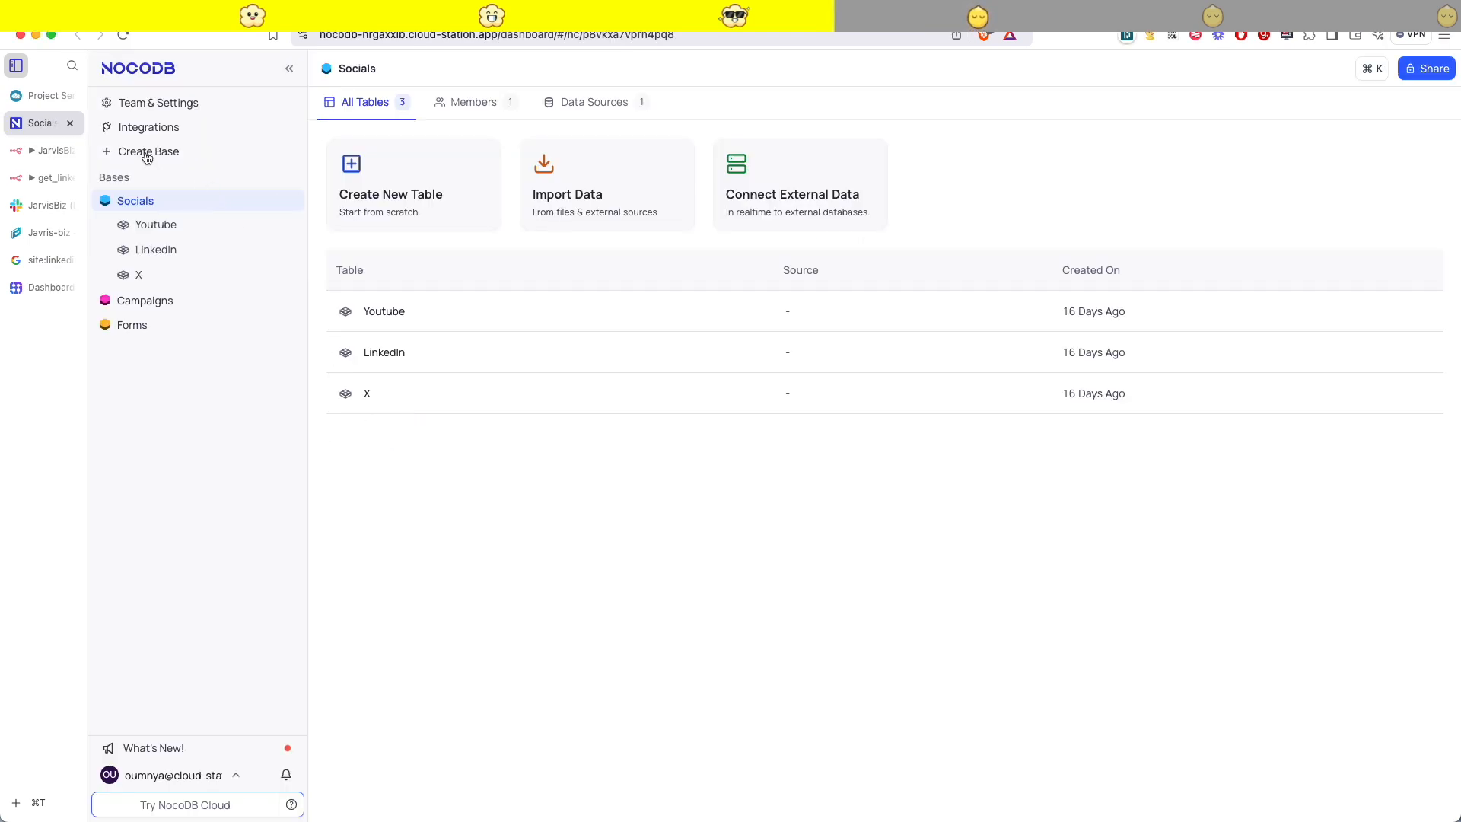
- Create a new base named LinkedInleads in NocoDB
click(148, 151)
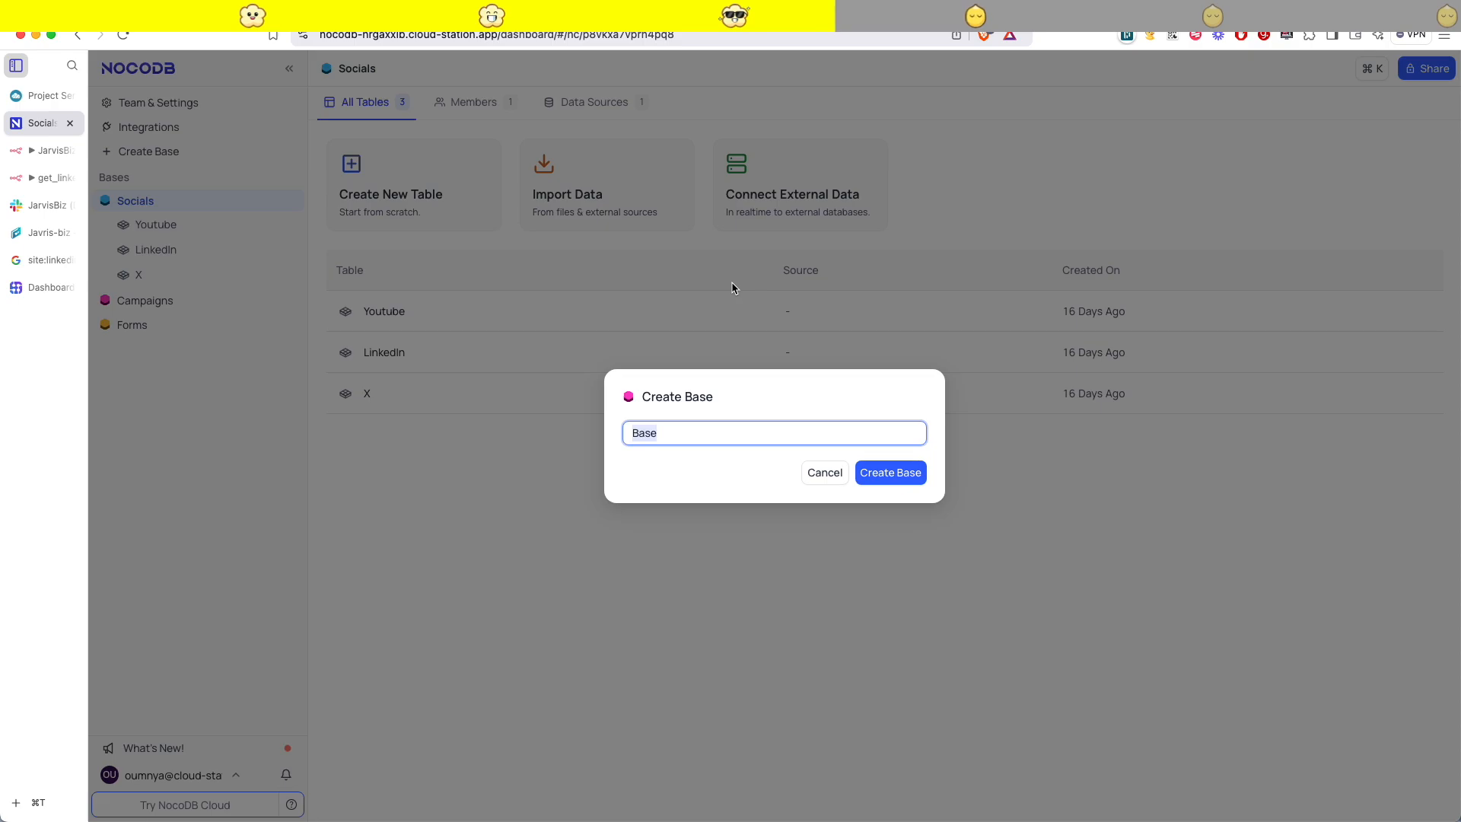
text(LEA)
key(BackSpace)
key(BackSpace)
key(BackSpace)
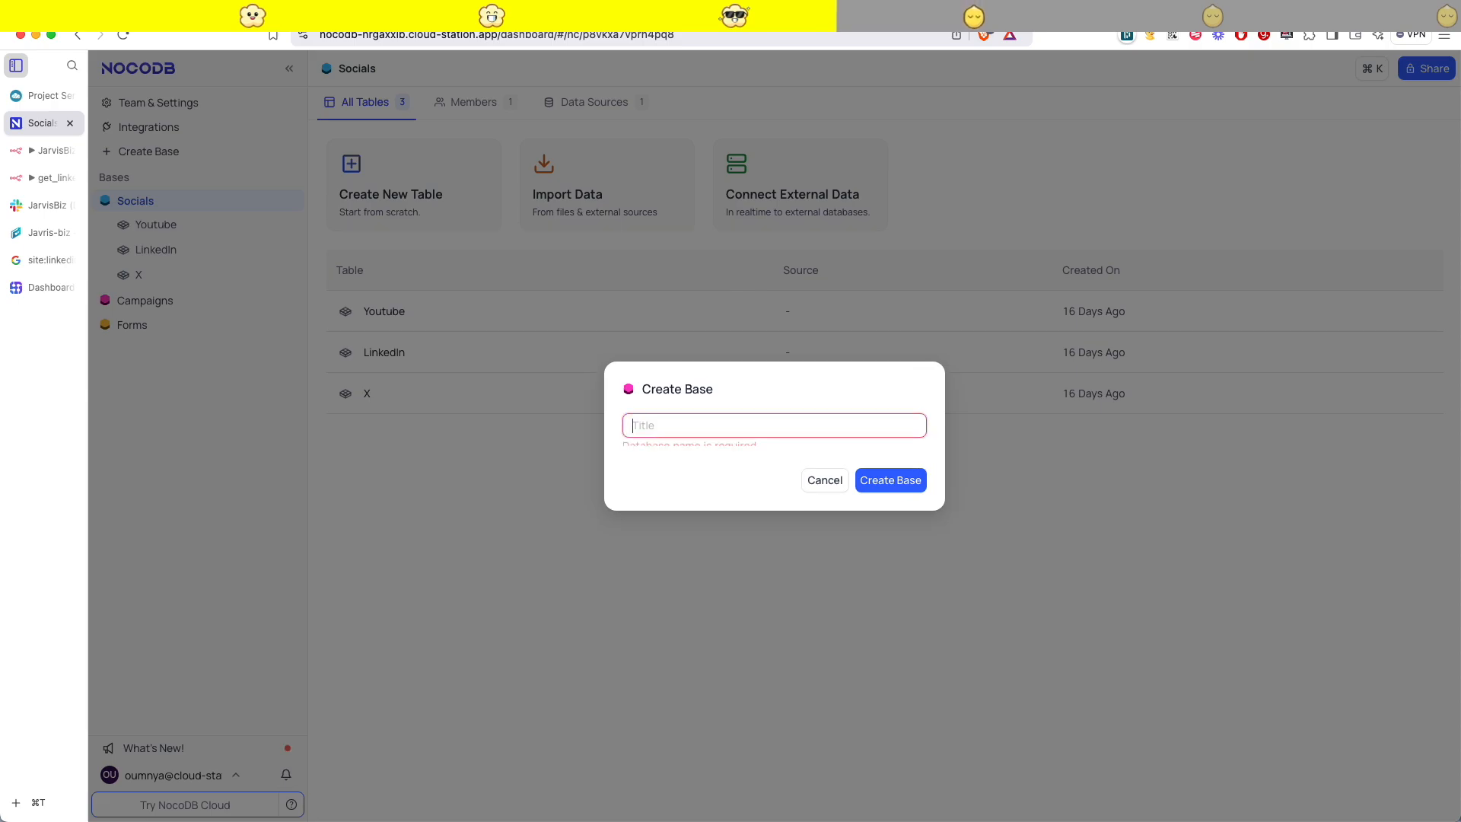
text(Linked)
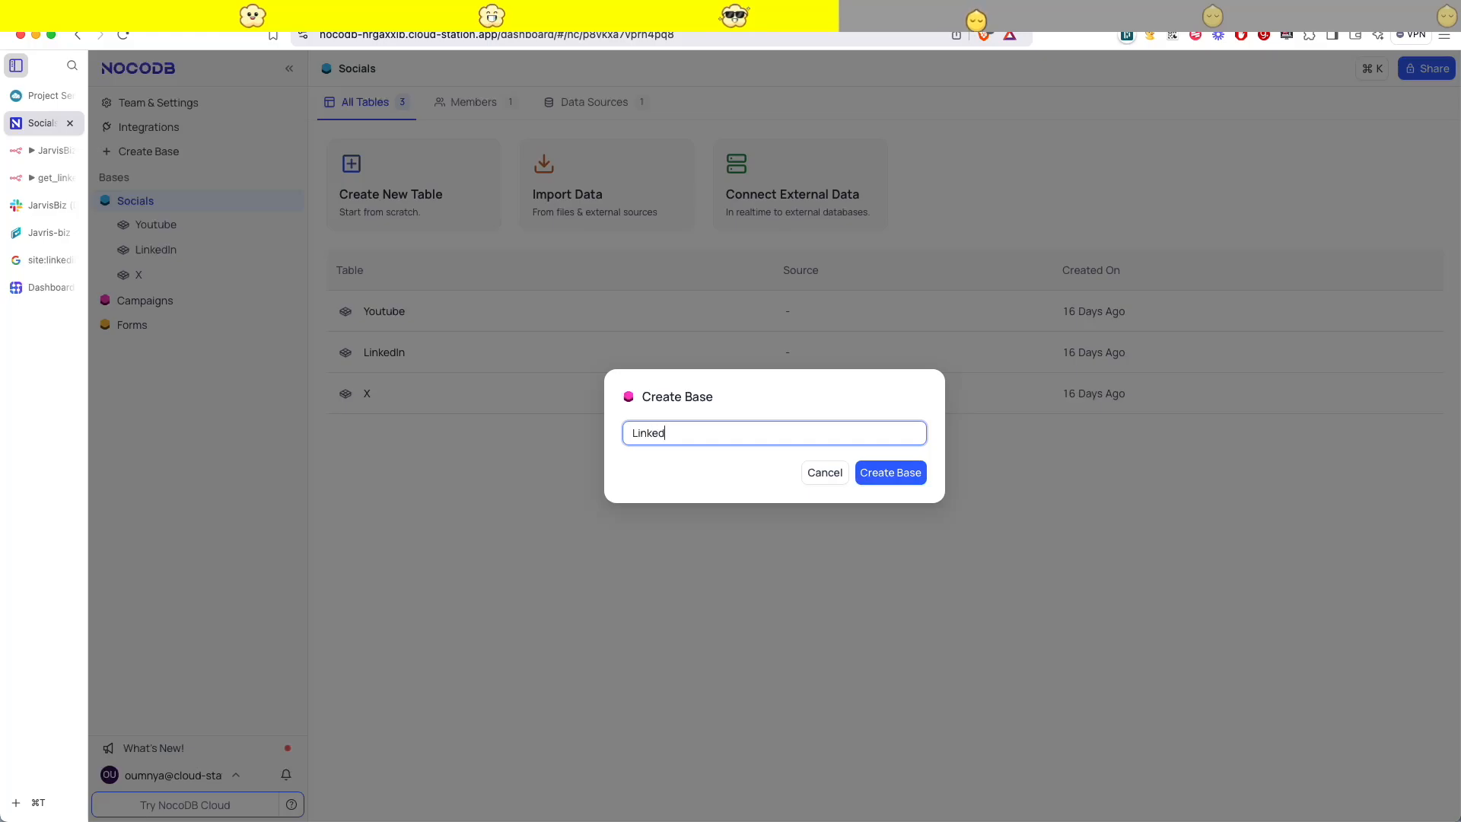
text(Inleads)
click(919, 473)
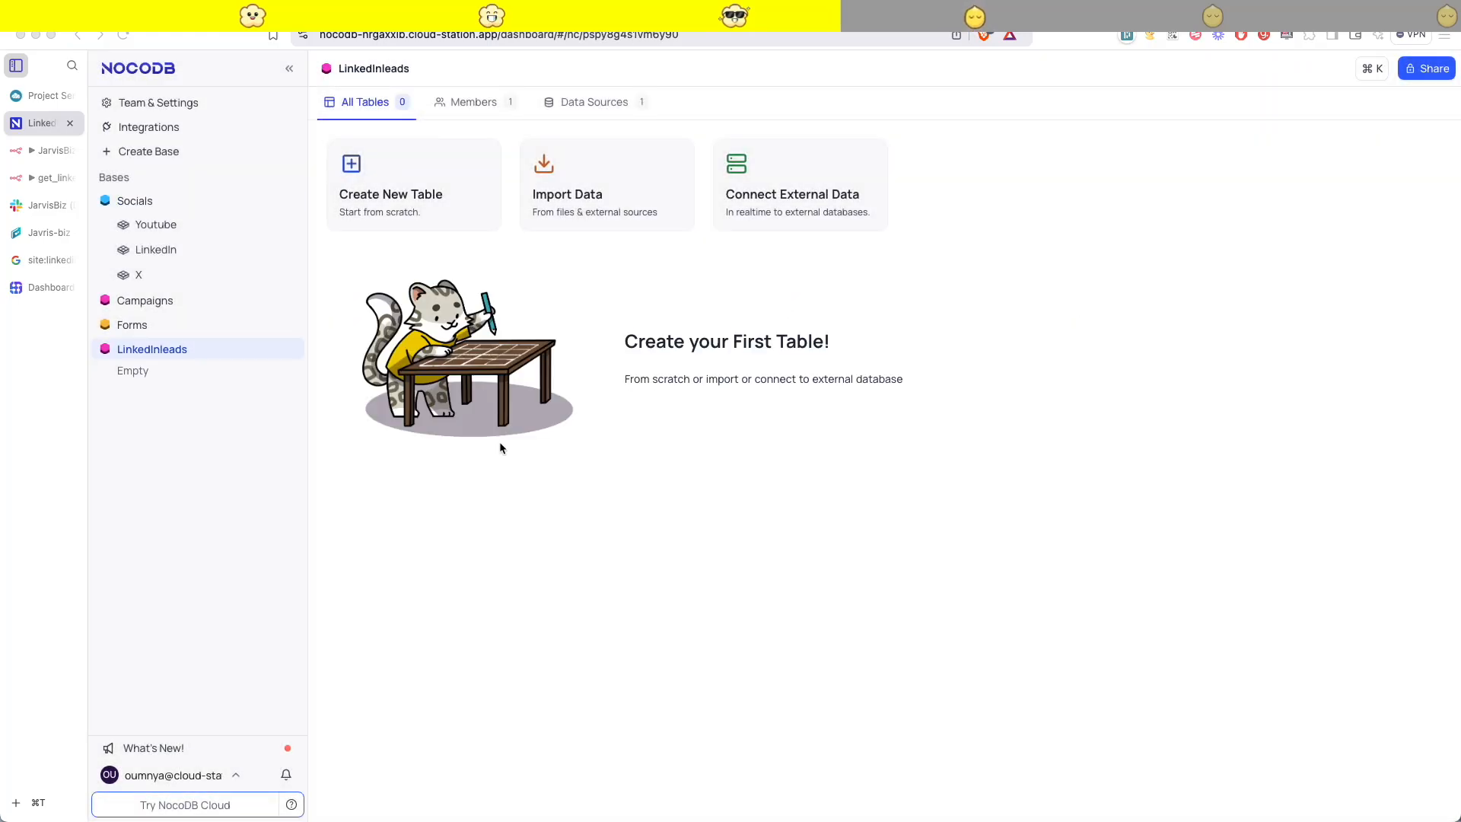
- Create a table named leads in the LinkedInleads base and open it
click(421, 194)
text(leads)
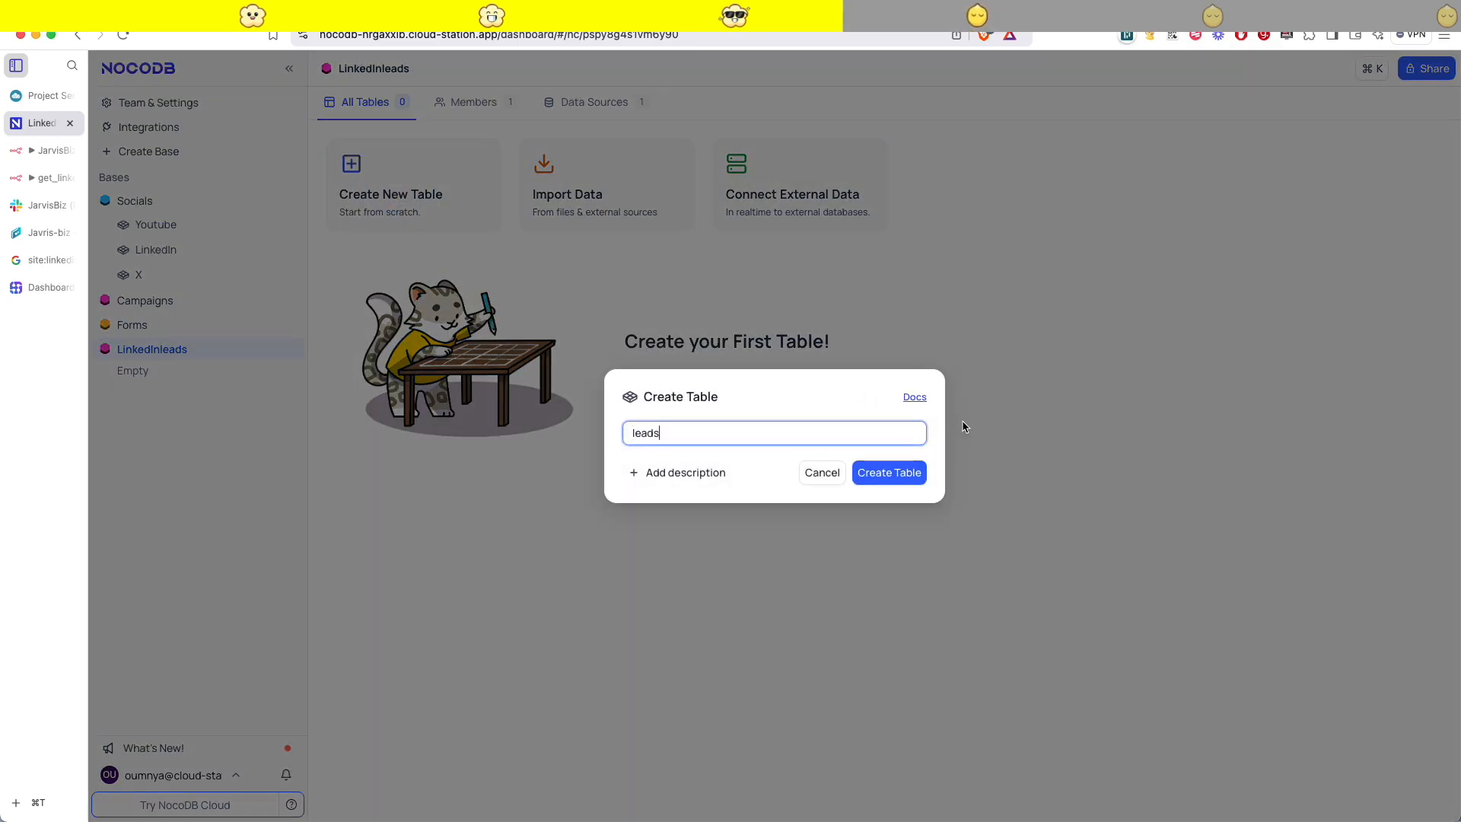
click(876, 473)
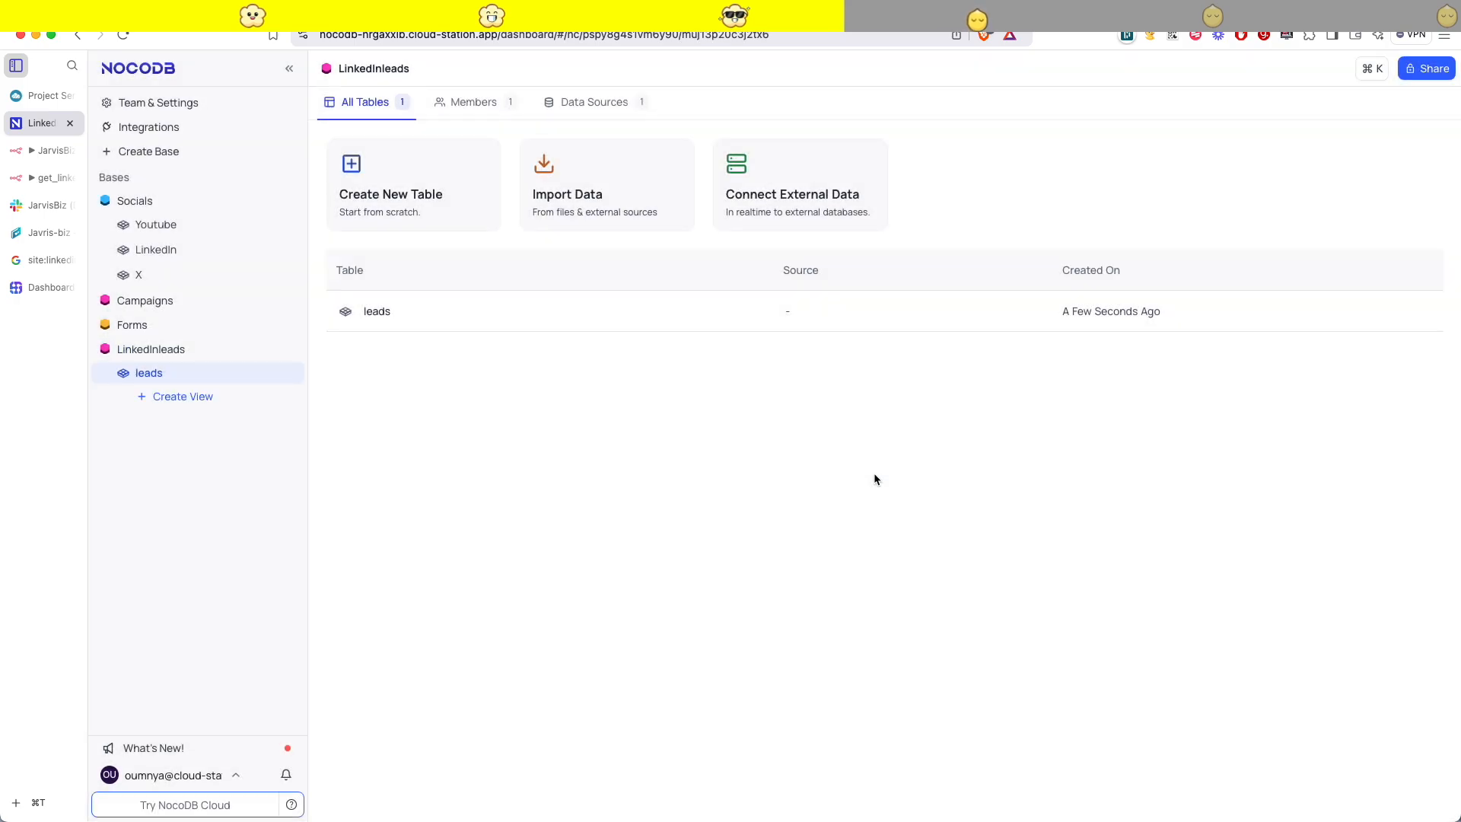
click(383, 317)
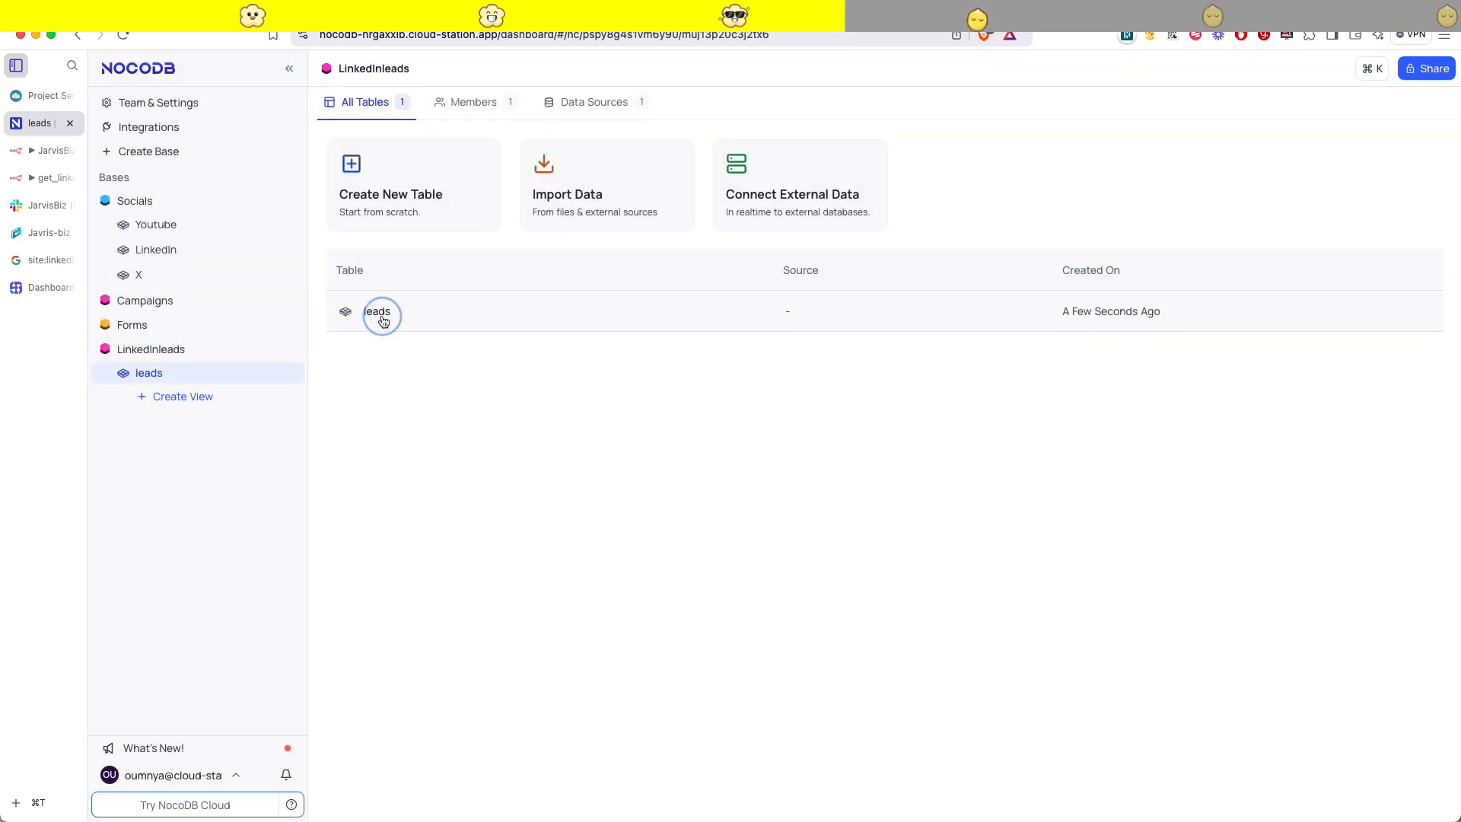
click(382, 317)
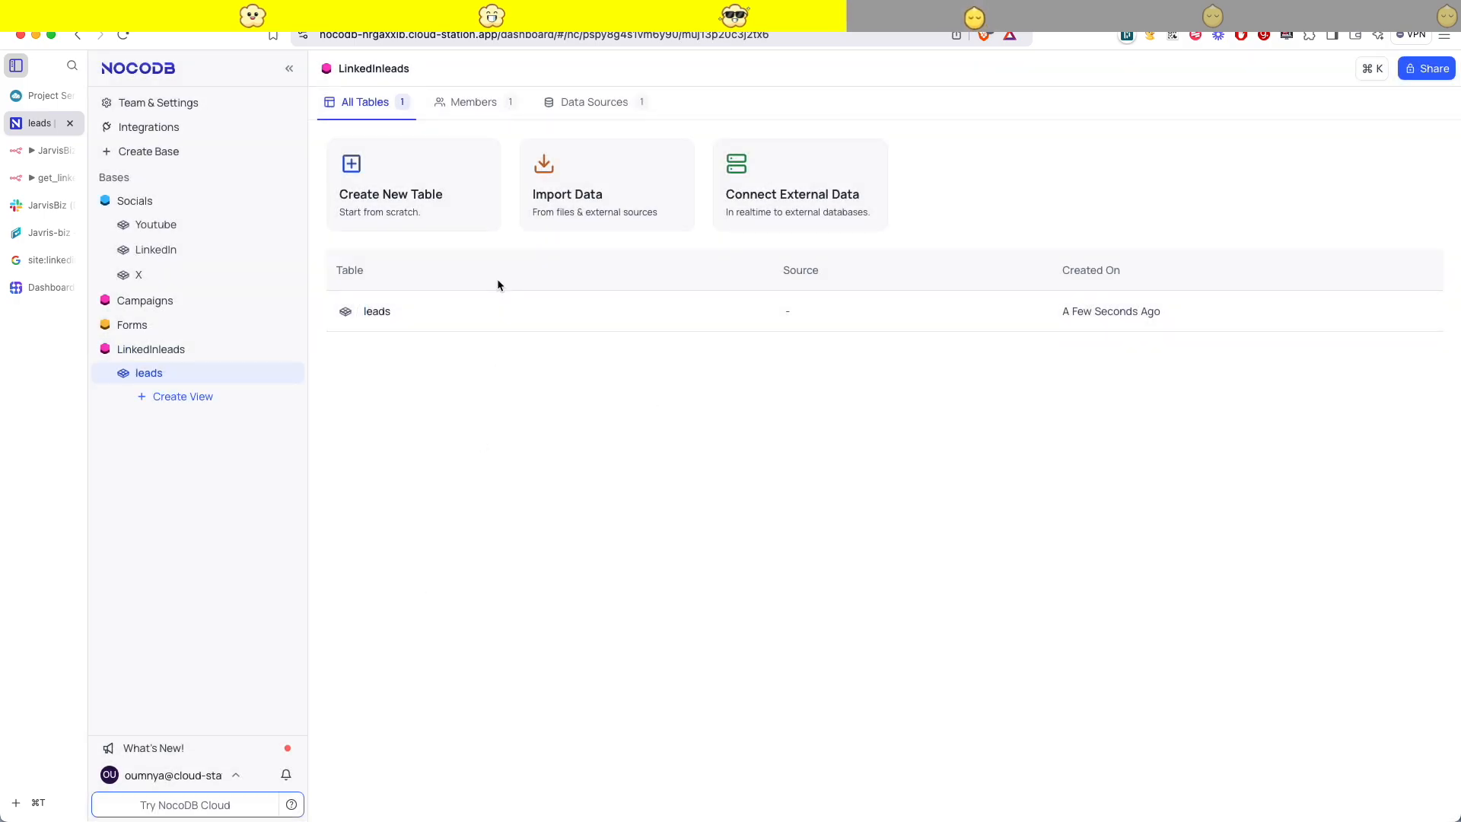
- Switch to the get_linkedin_urls workflow in n8n and examine the columns of the Split Out node's output
click(42, 177)
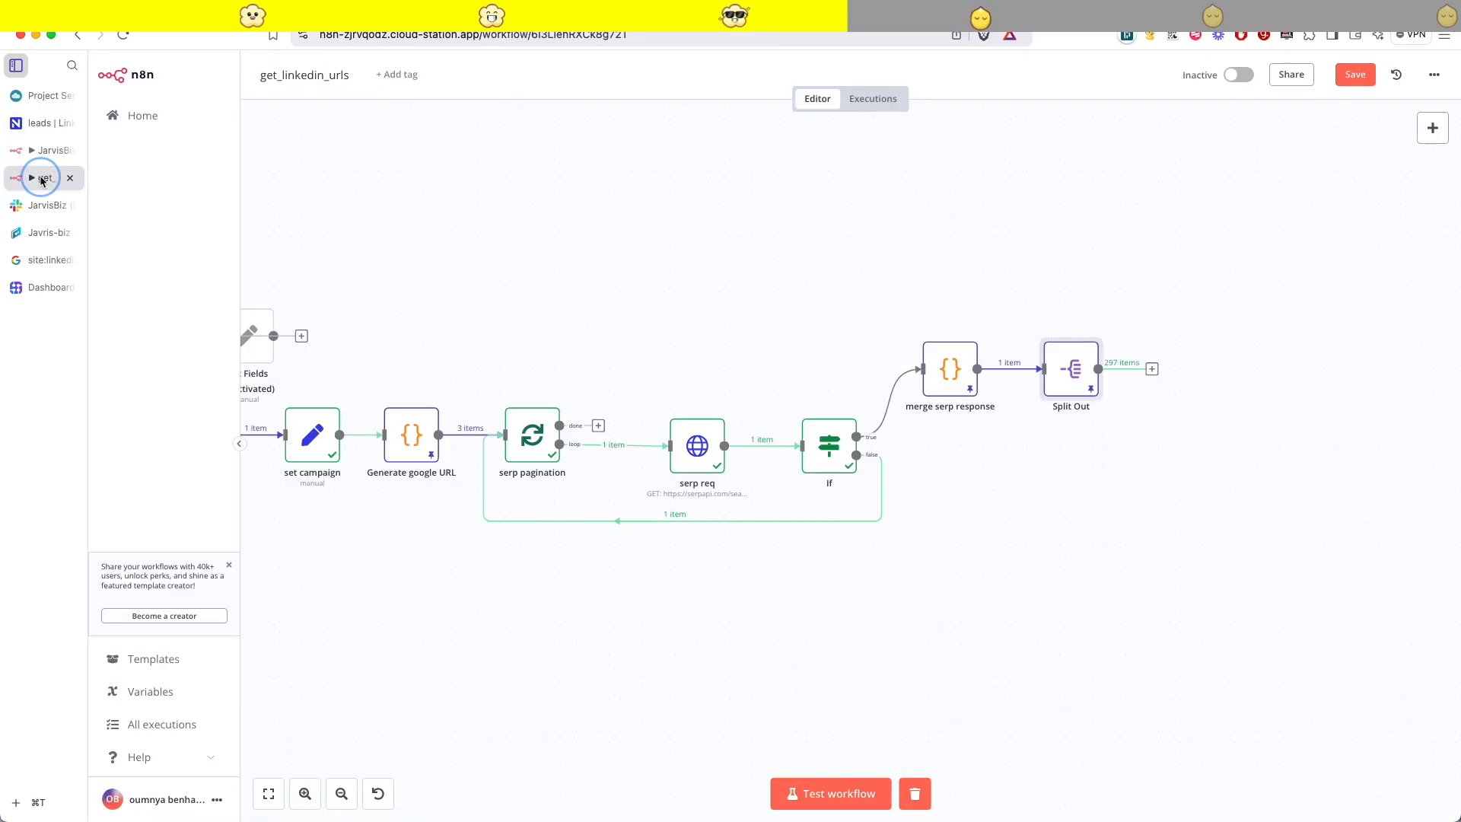
double_click(1066, 372)
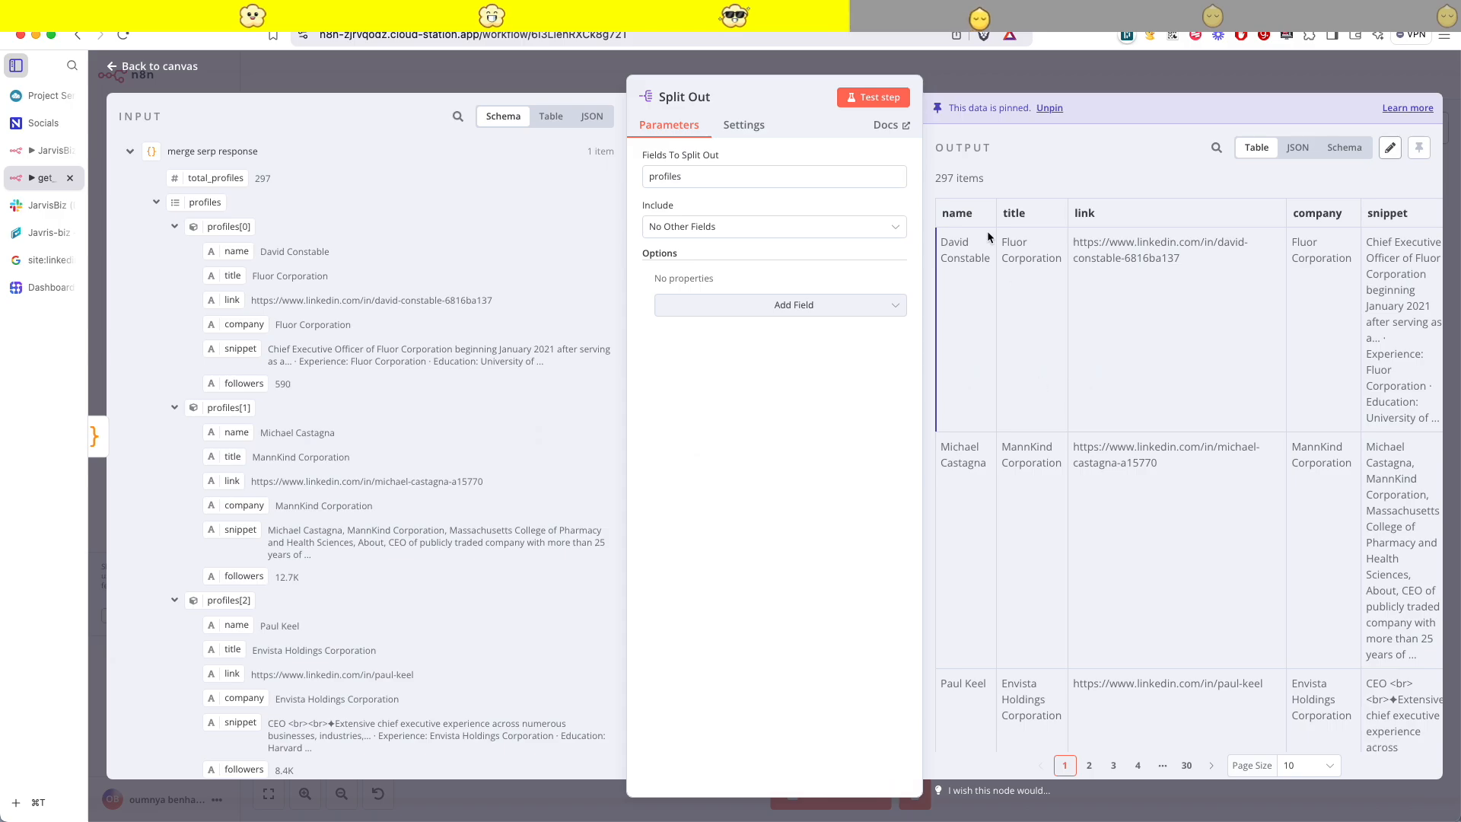
drag(767, 73, 482, 76)
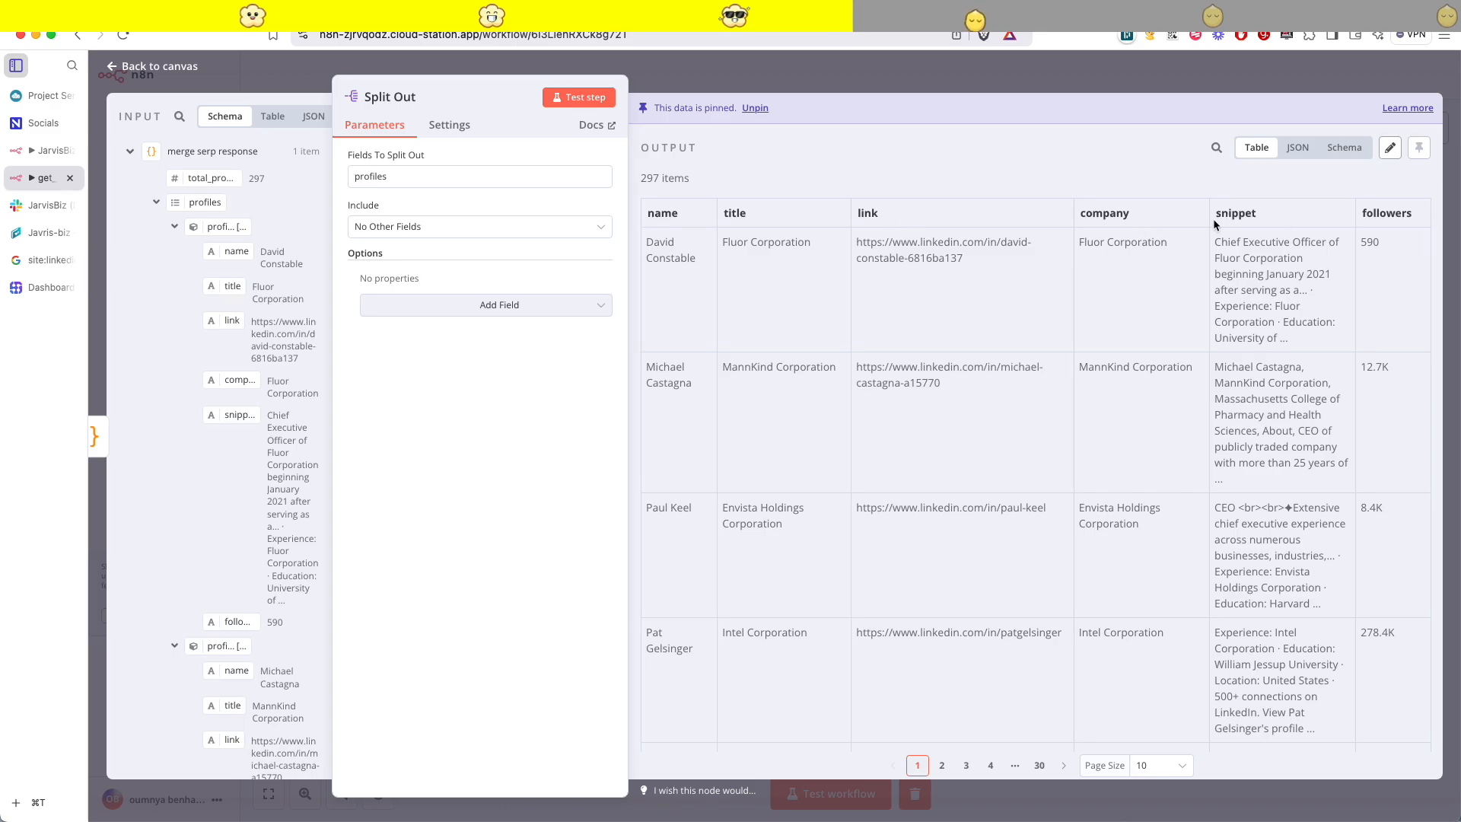
click(1221, 86)
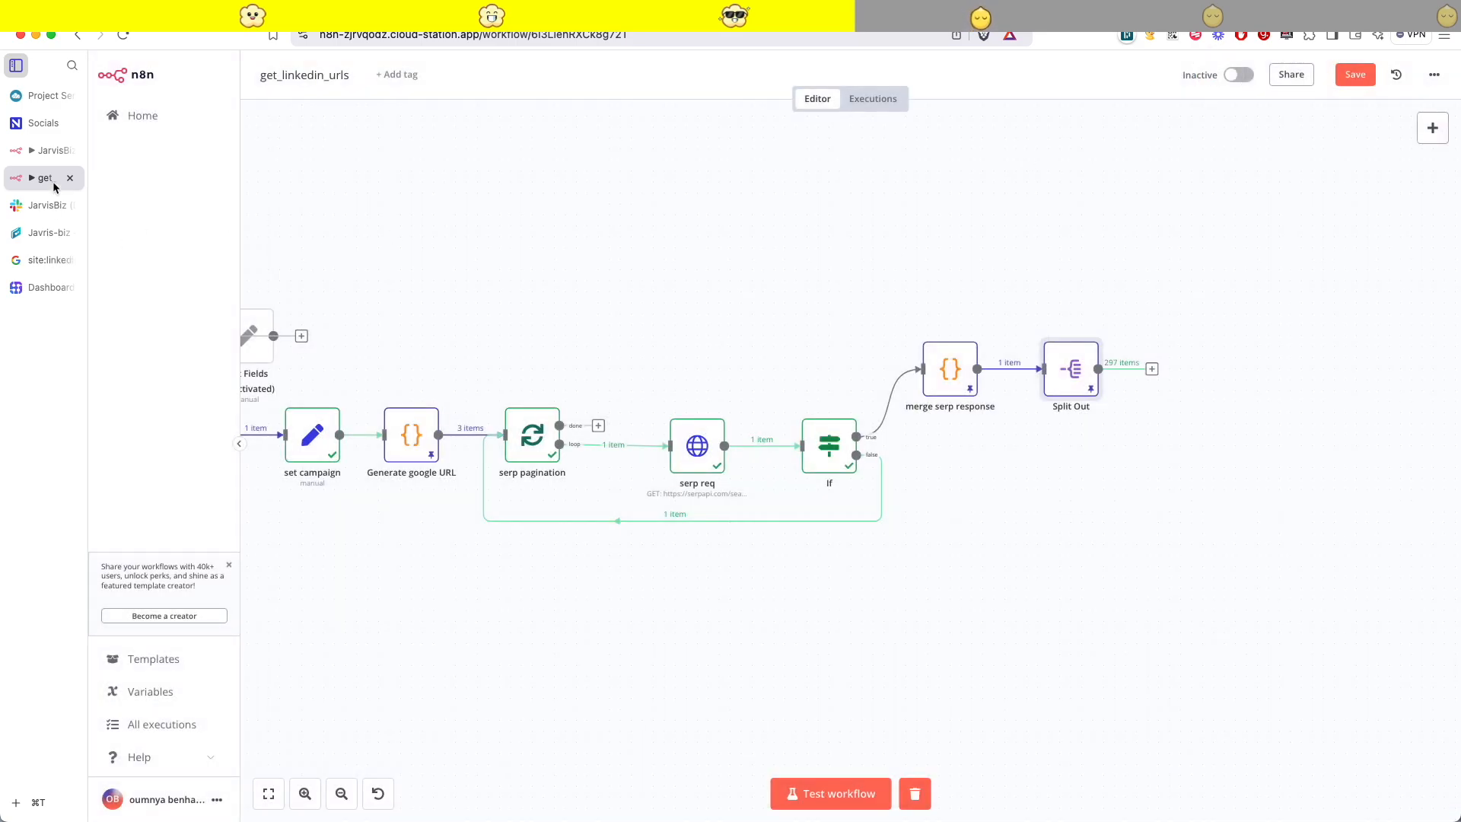
- Switch back to NocoDB and add a single line text field named campaign to the leads table
click(45, 124)
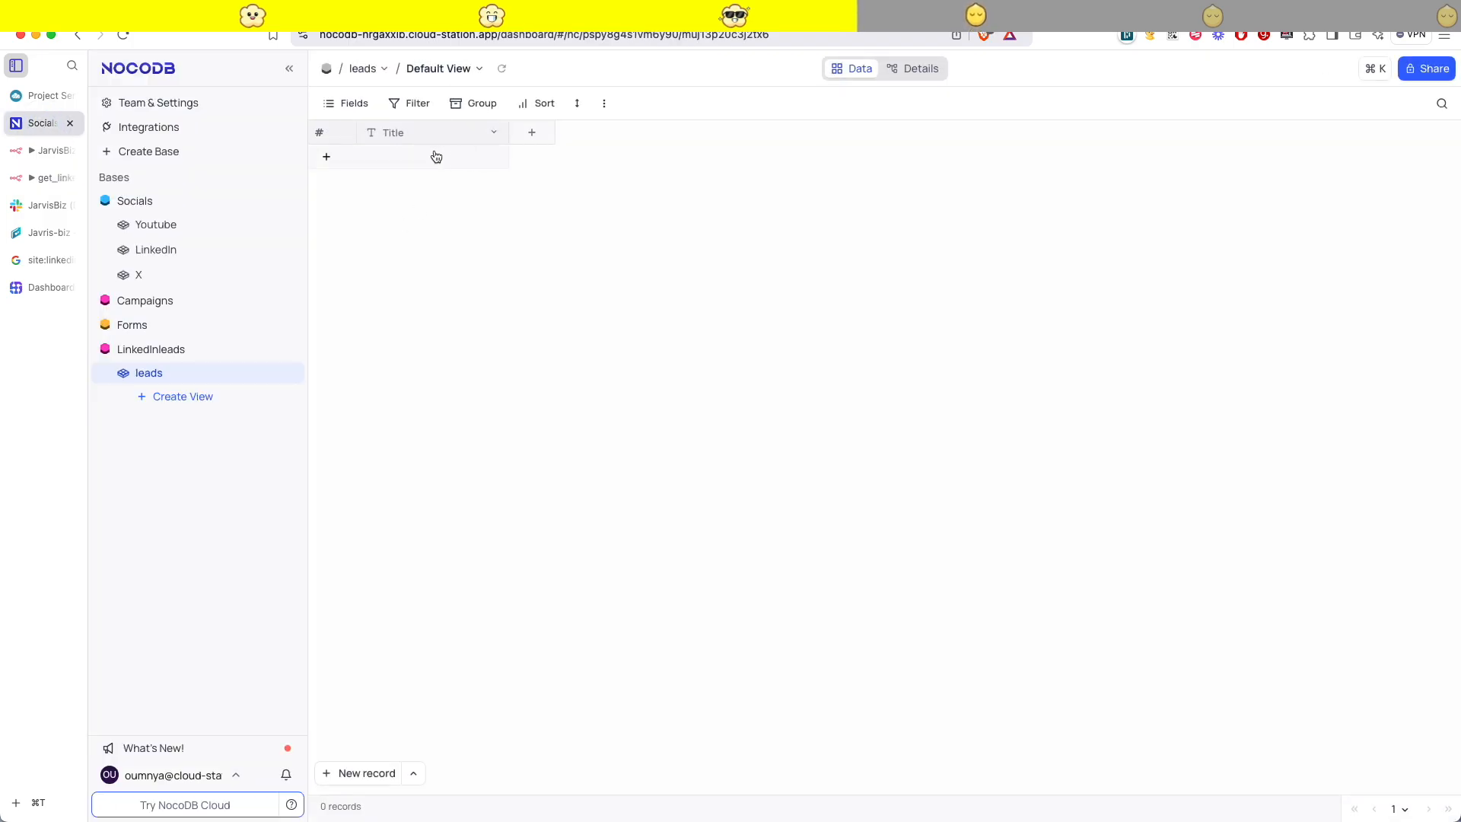
click(533, 133)
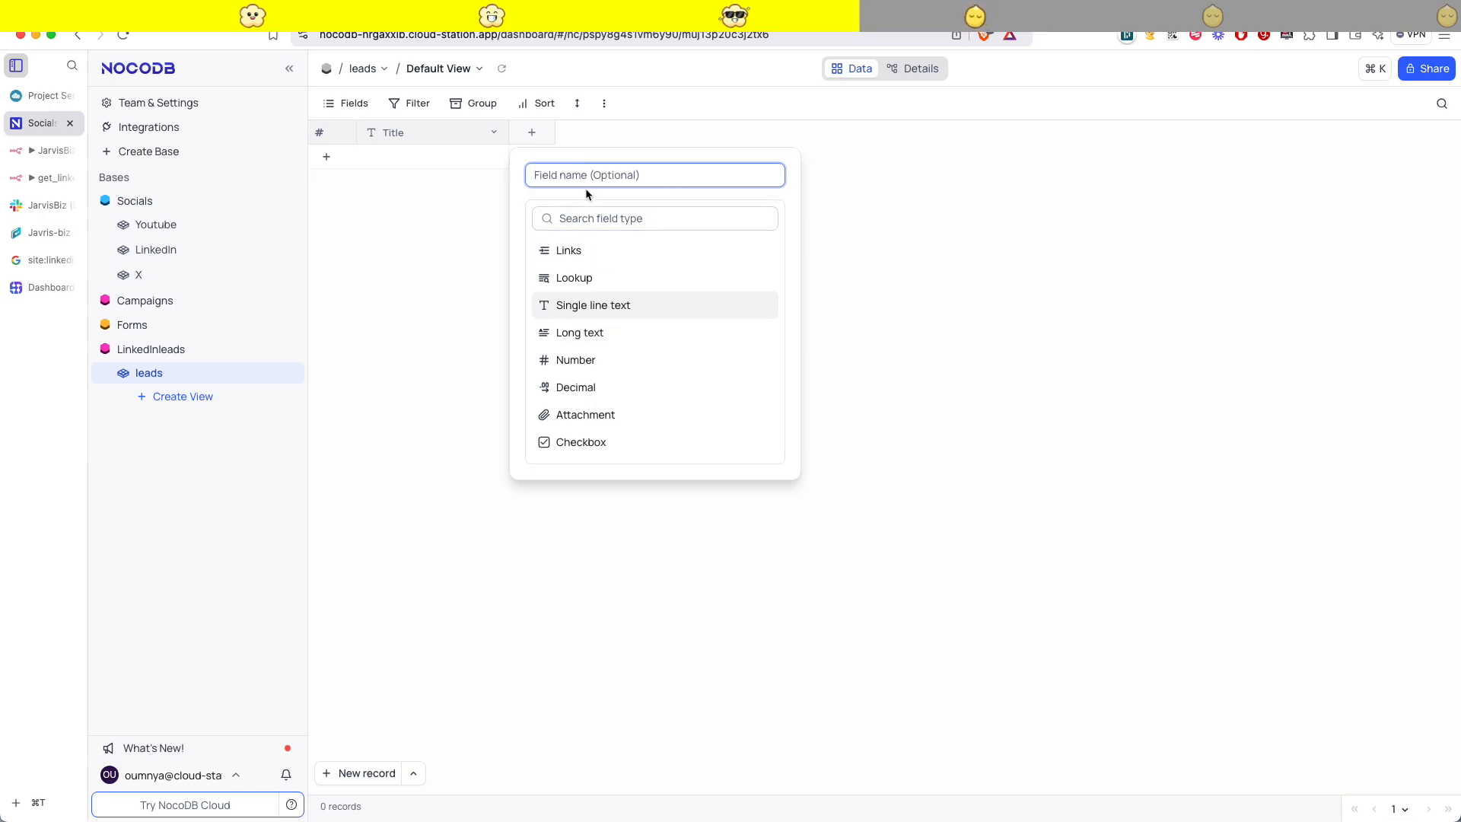
text(campaign)
click(572, 304)
key(Return)
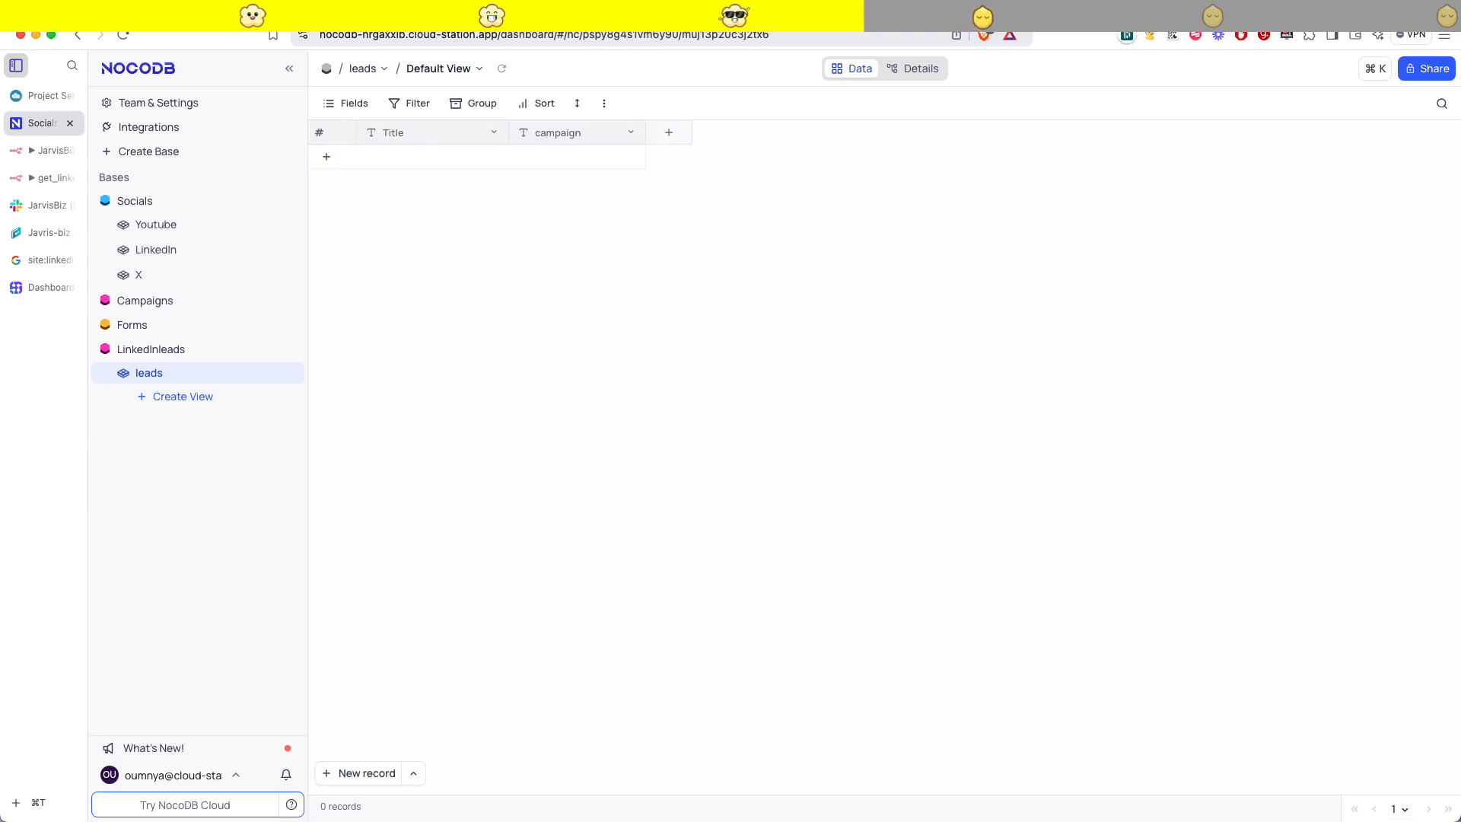
- Add a single line text field named firstName to the leads table
click(669, 134)
click(740, 307)
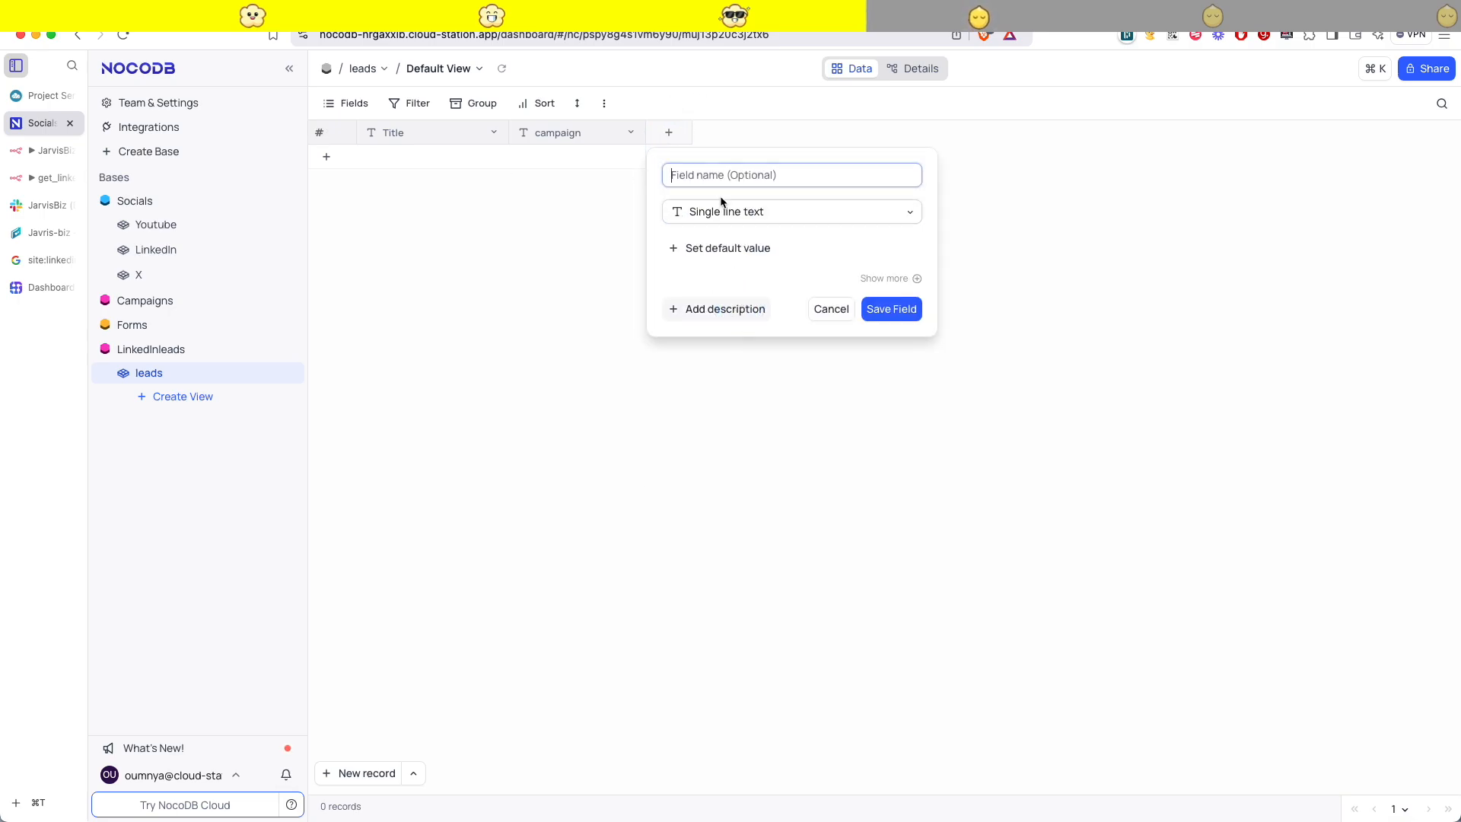
text(first)
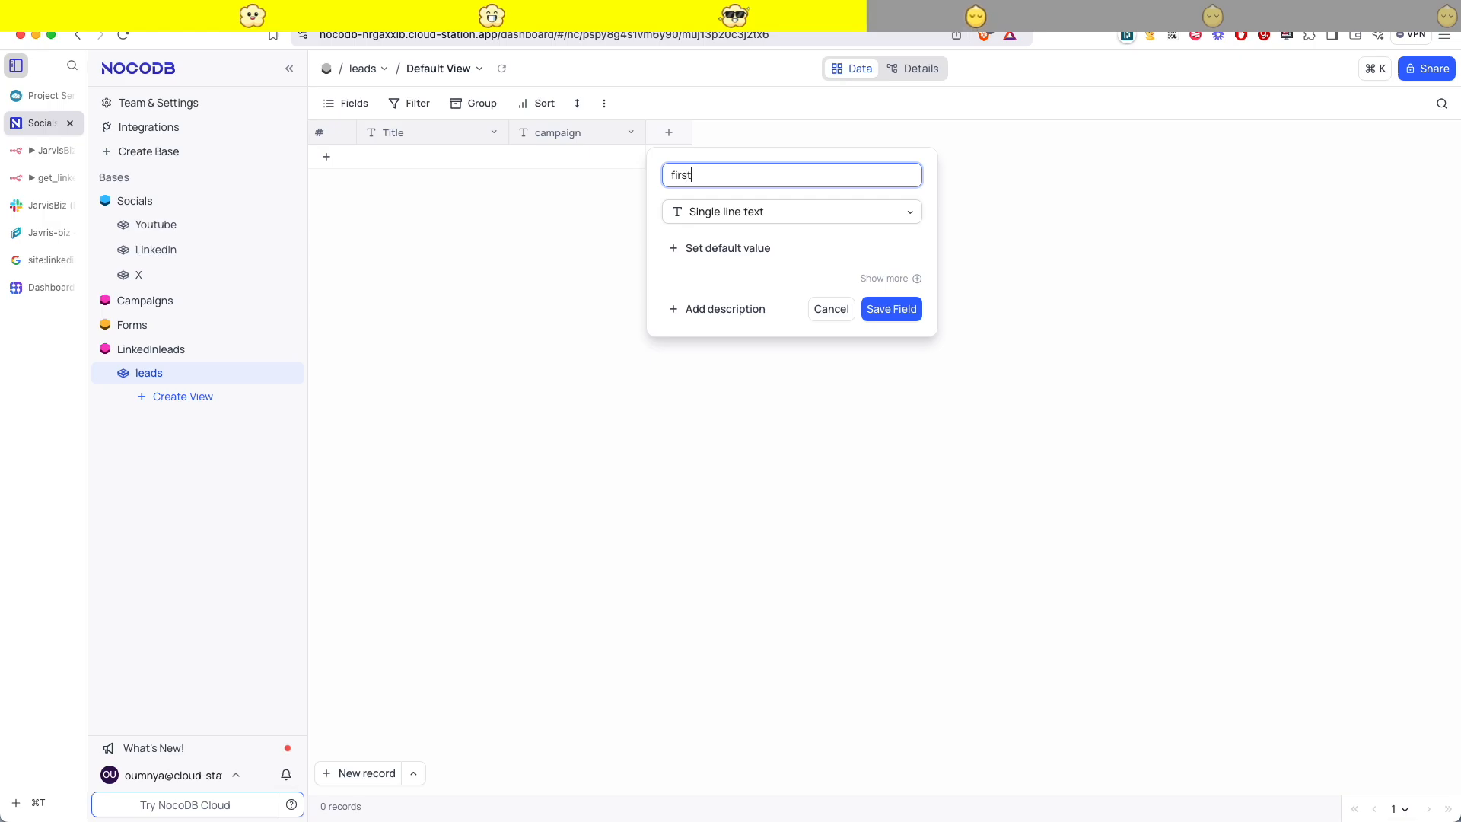
text(Name)
click(890, 311)
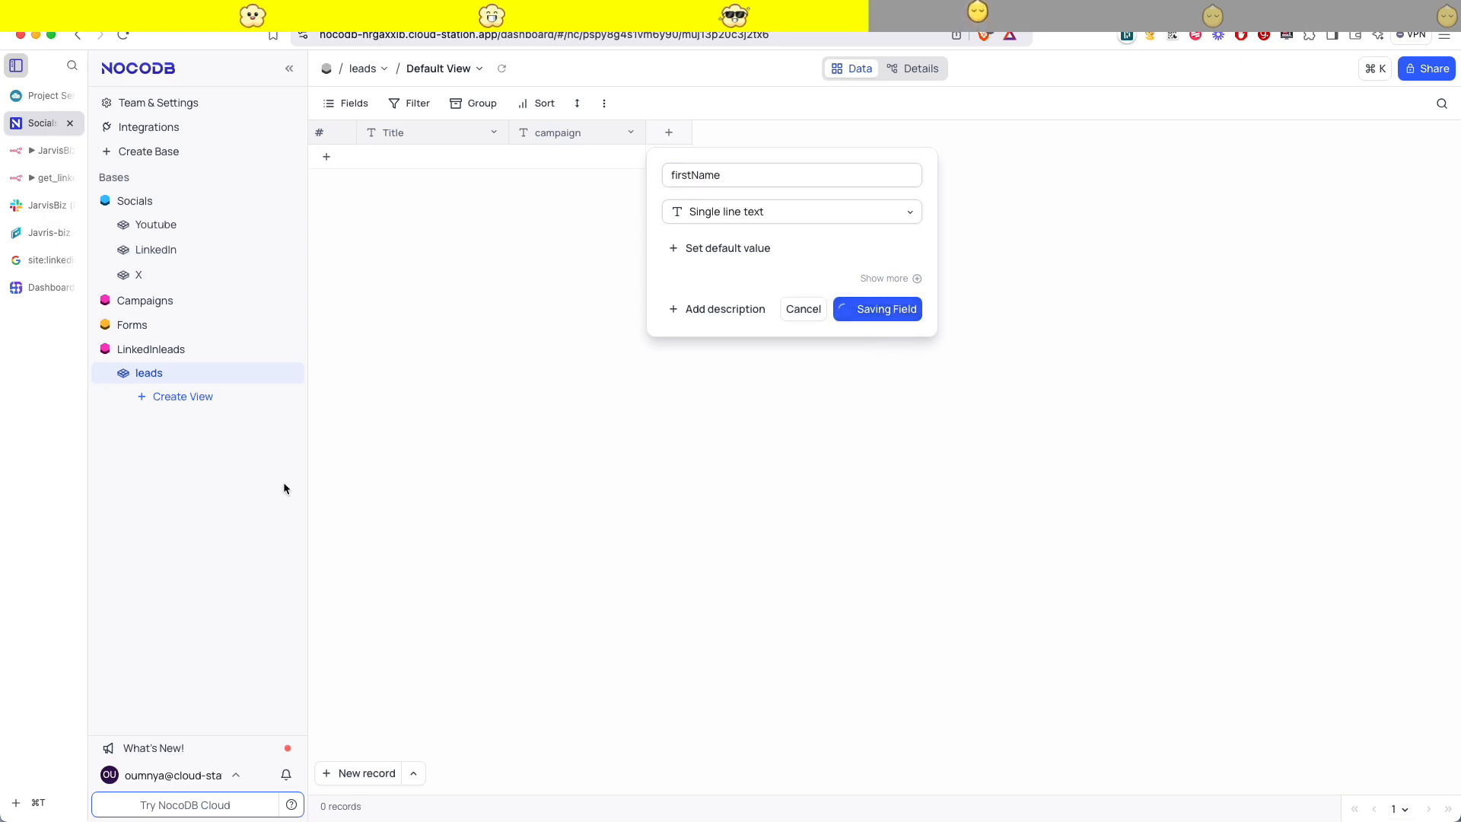
- In the leads table's field details, add an unnamed text field, duplicate firstName as lastName, and save the changes
click(933, 70)
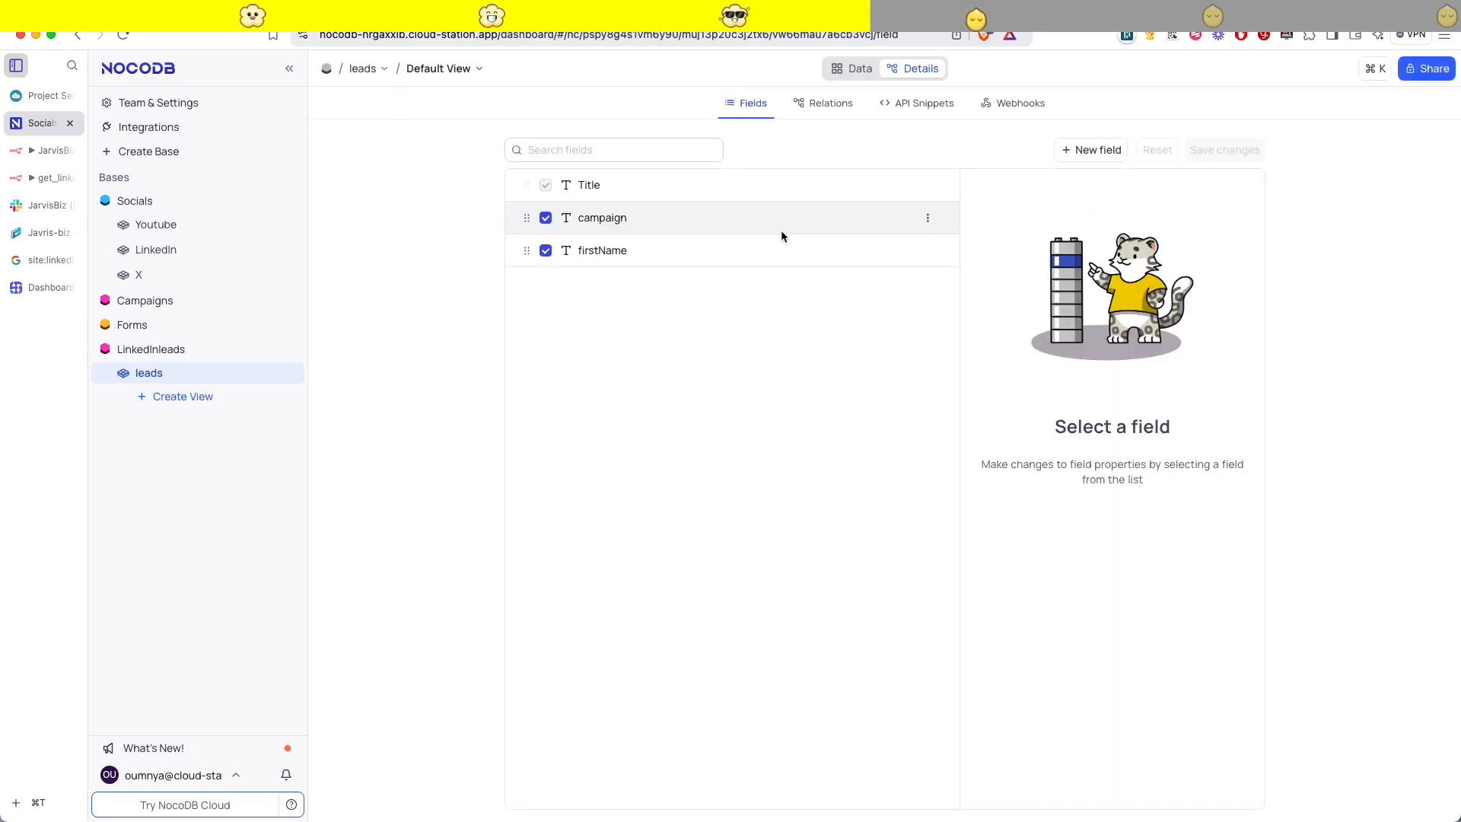
click(1092, 150)
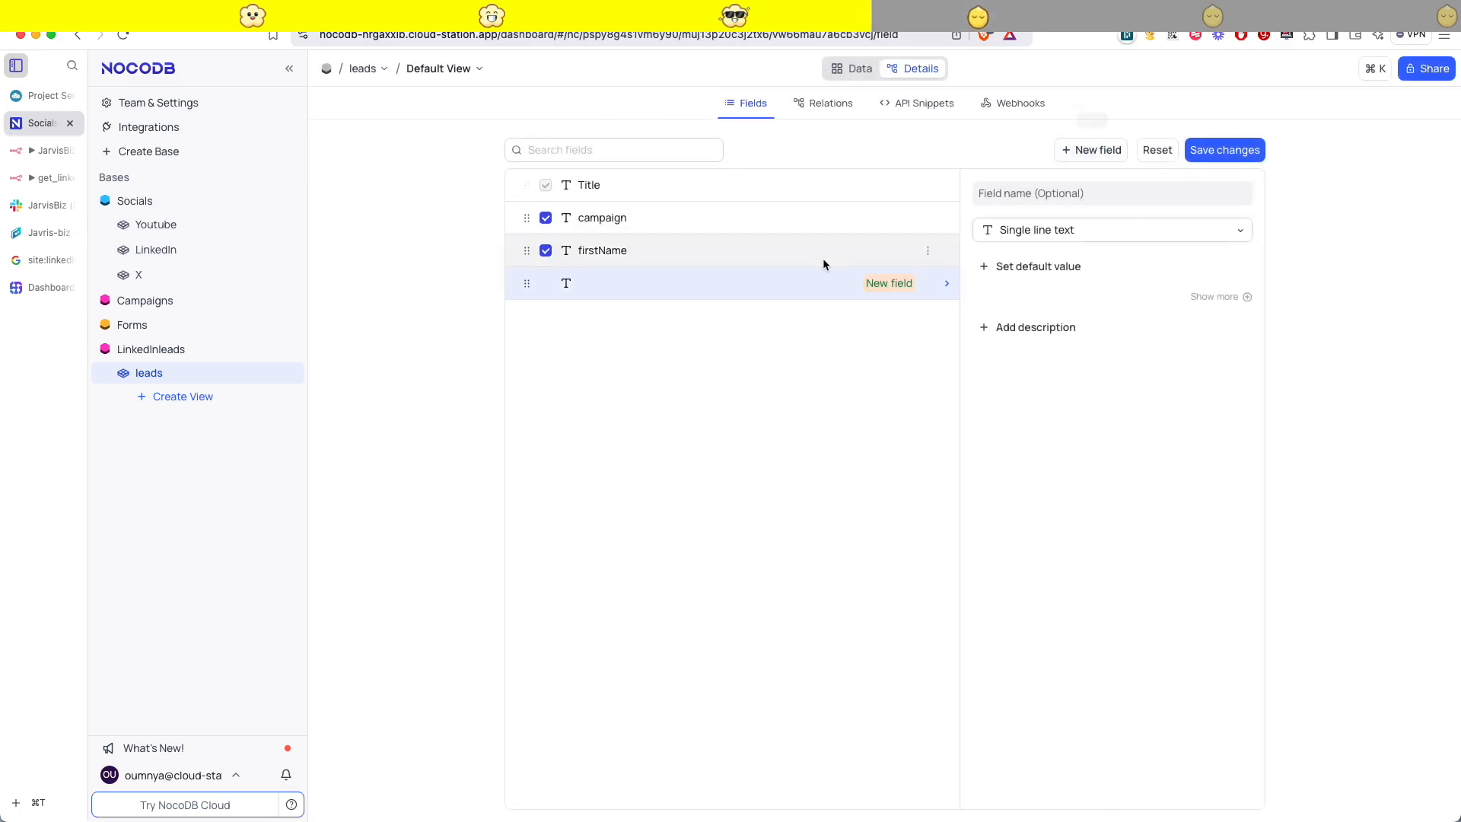
click(927, 253)
click(978, 325)
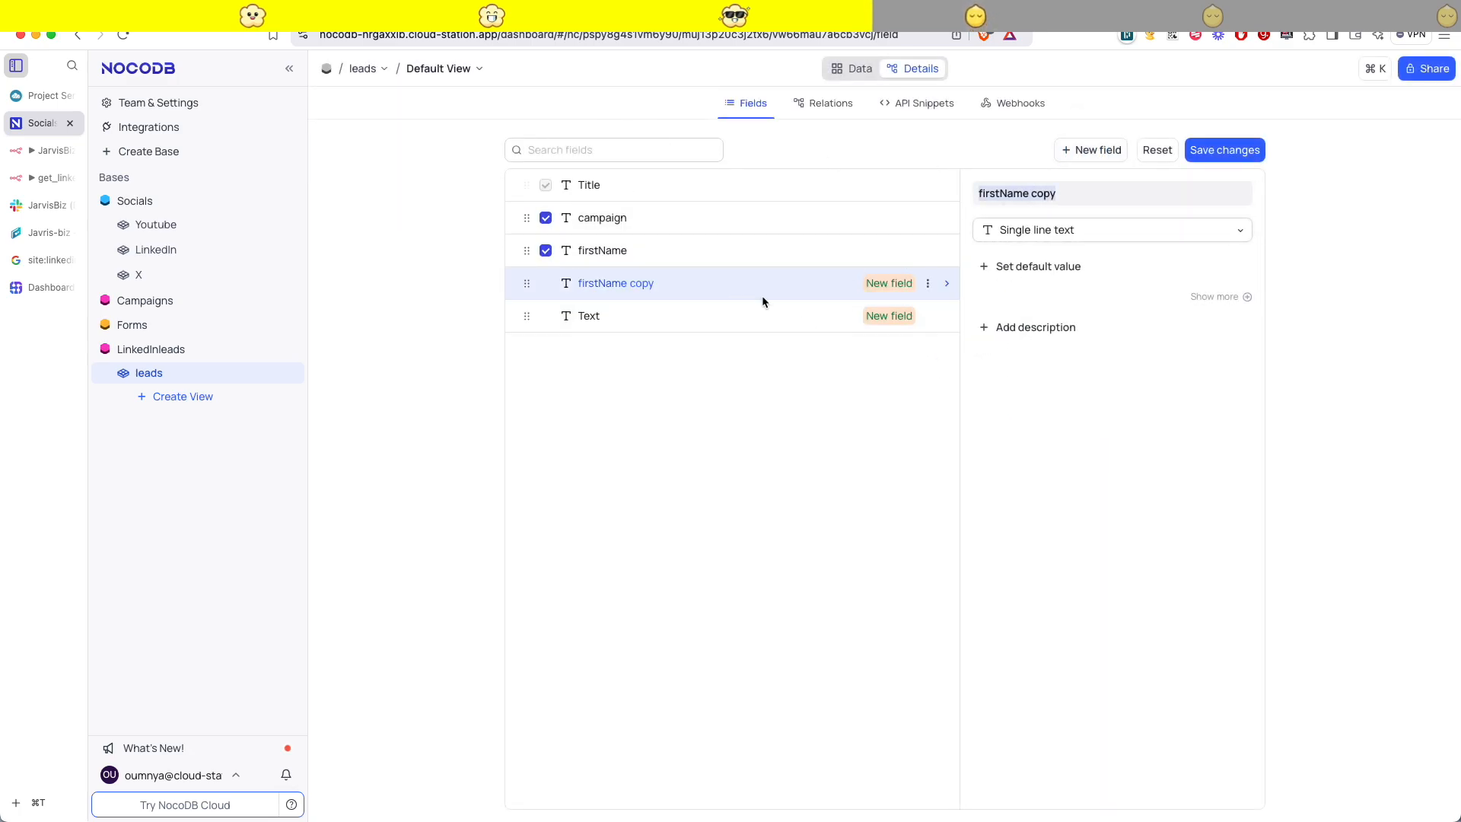
text(lastName)
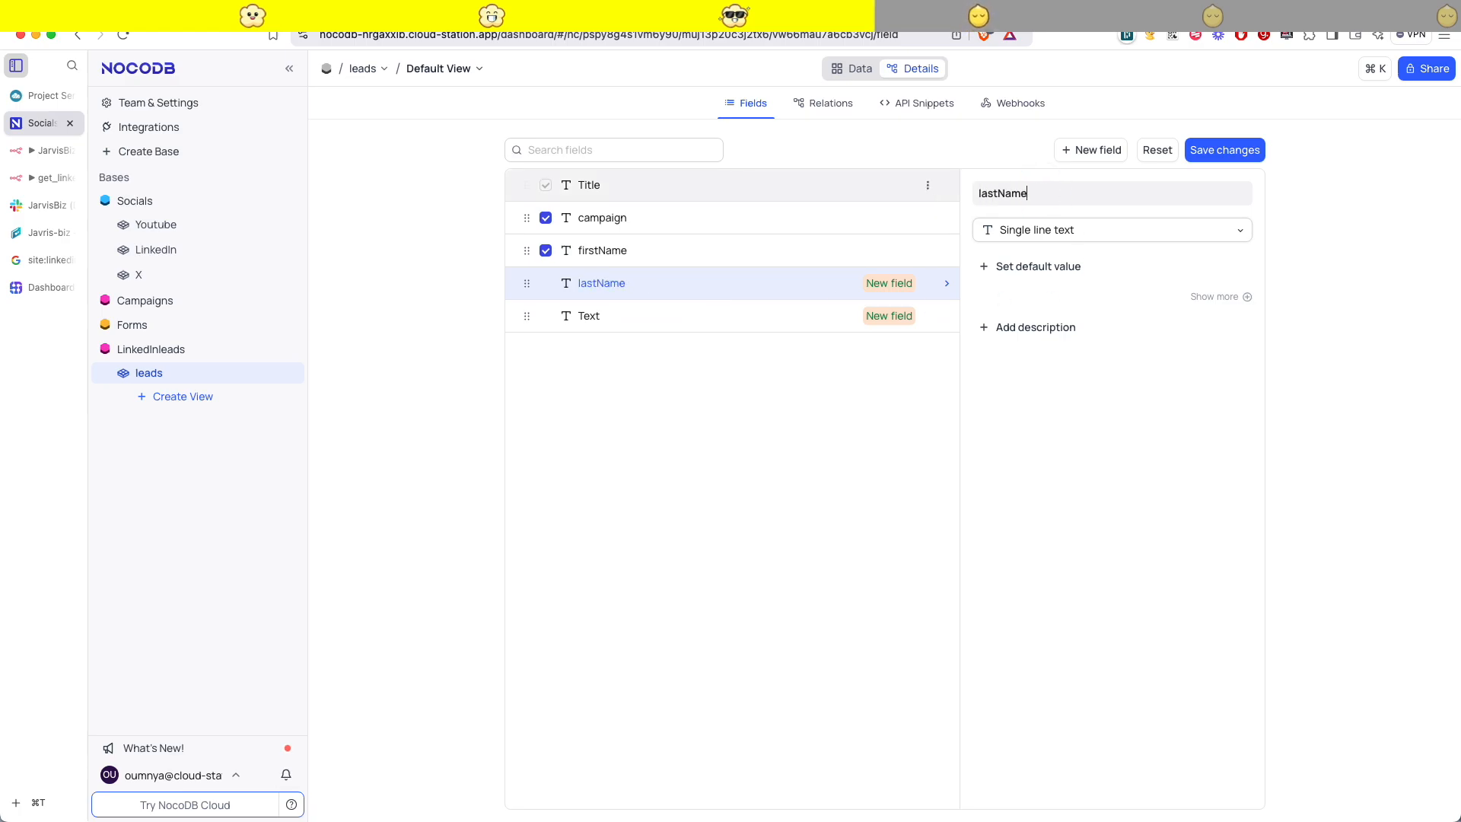
click(1225, 145)
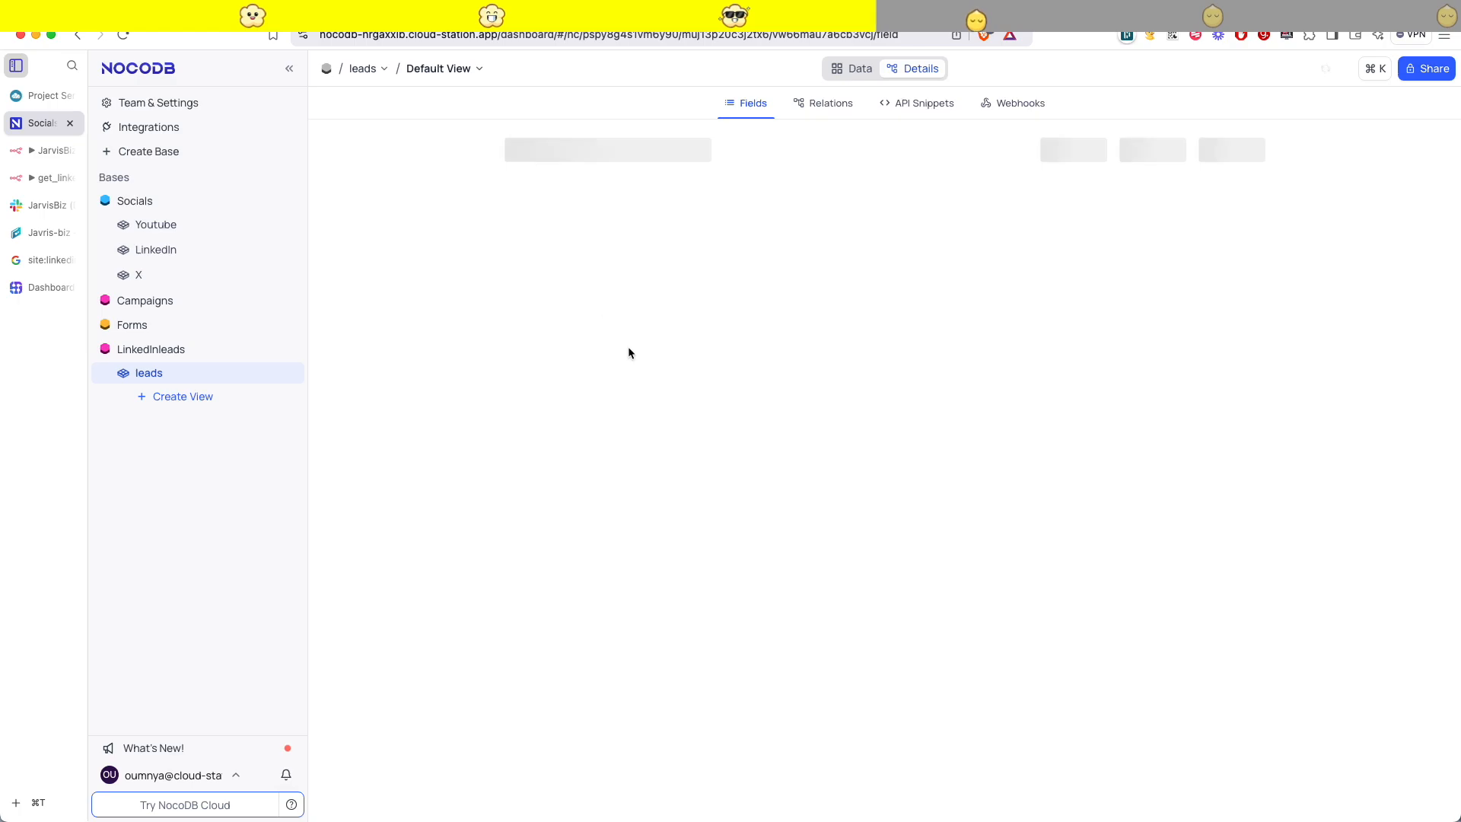
- Rename the Text field to linkedinUrl and change its type to URL
click(630, 317)
click(995, 193)
text(linkedinUrl)
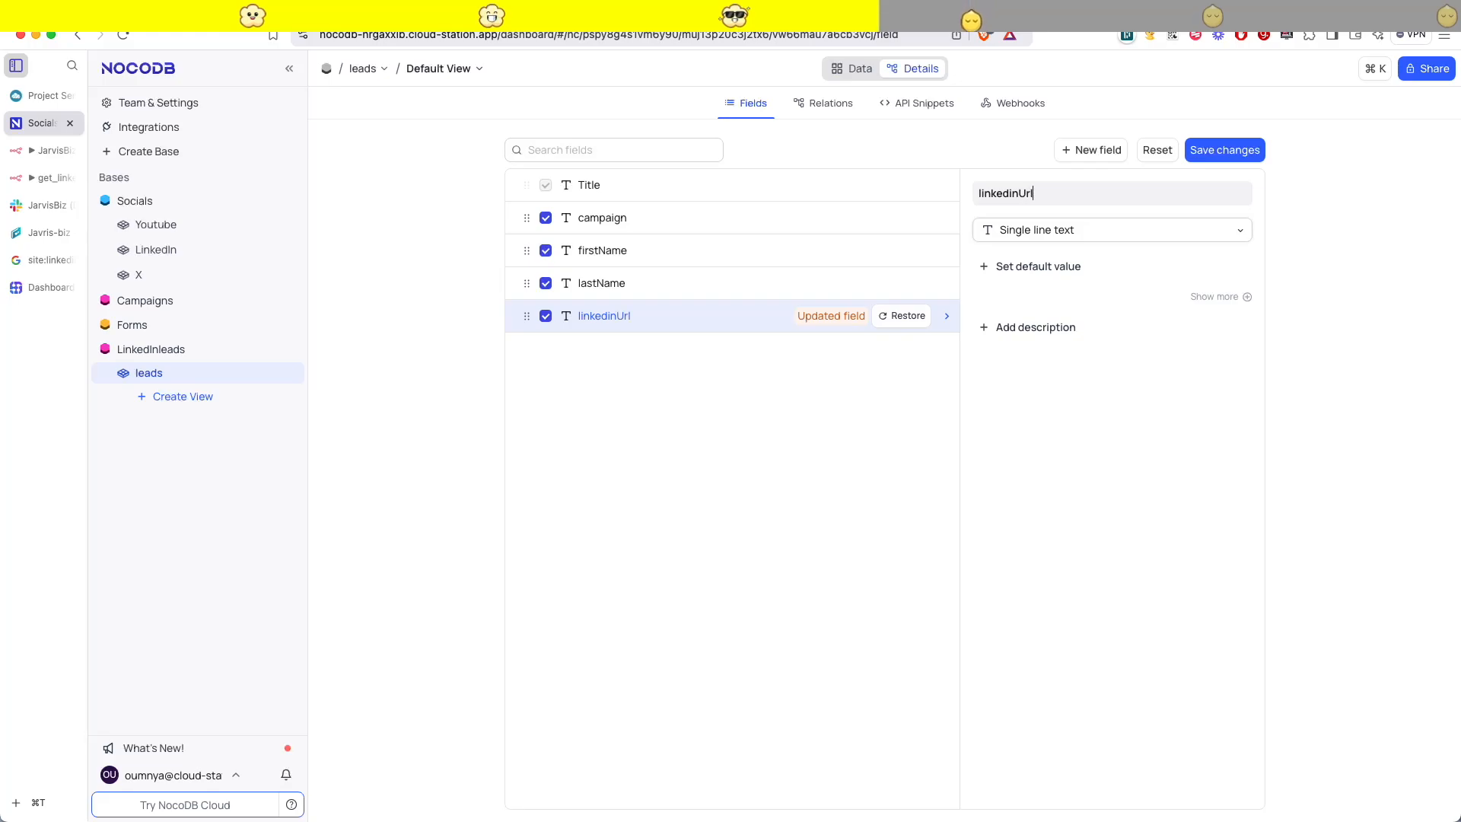
click(1039, 230)
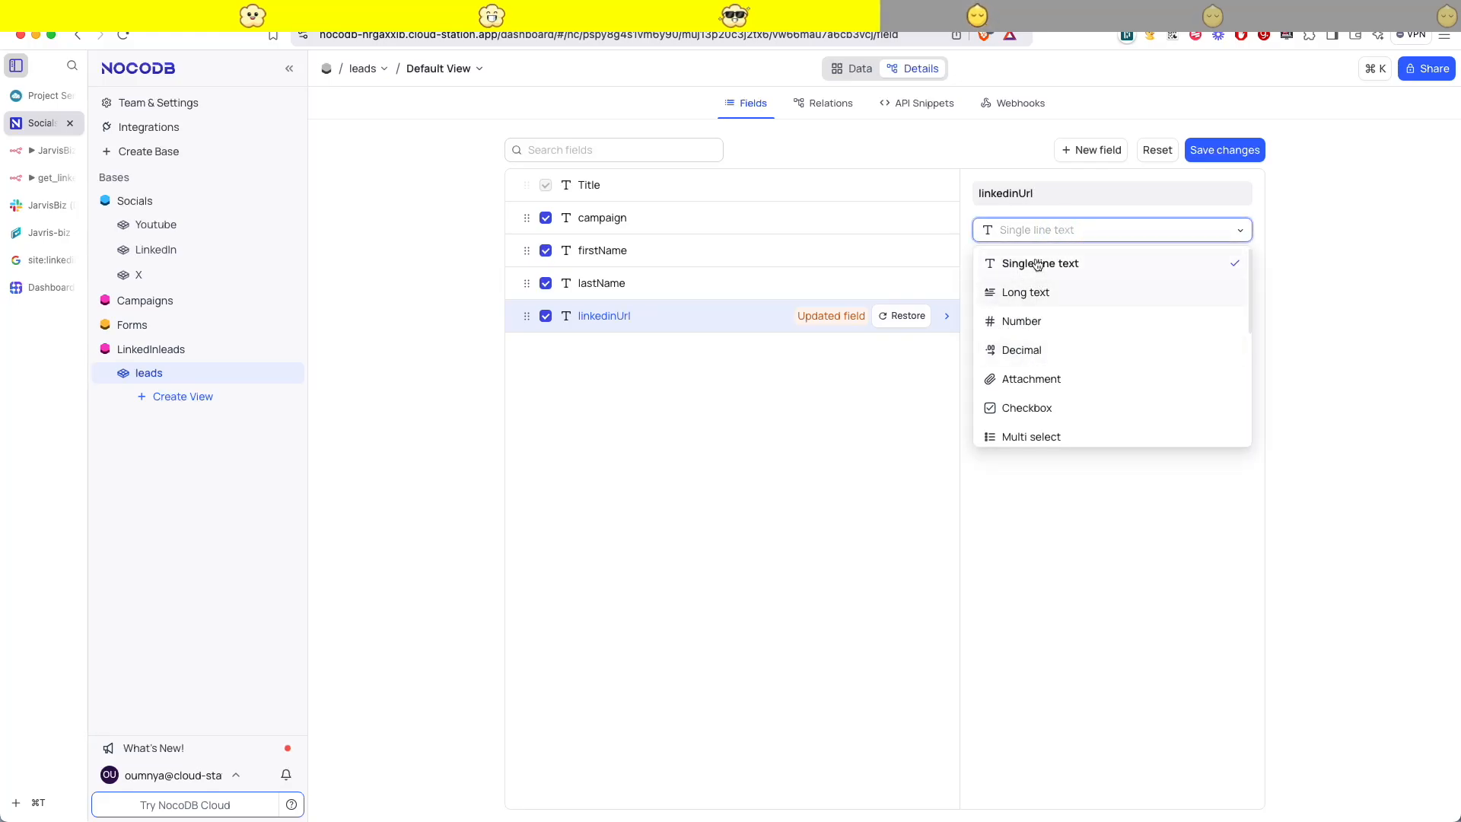
text(url)
click(1004, 263)
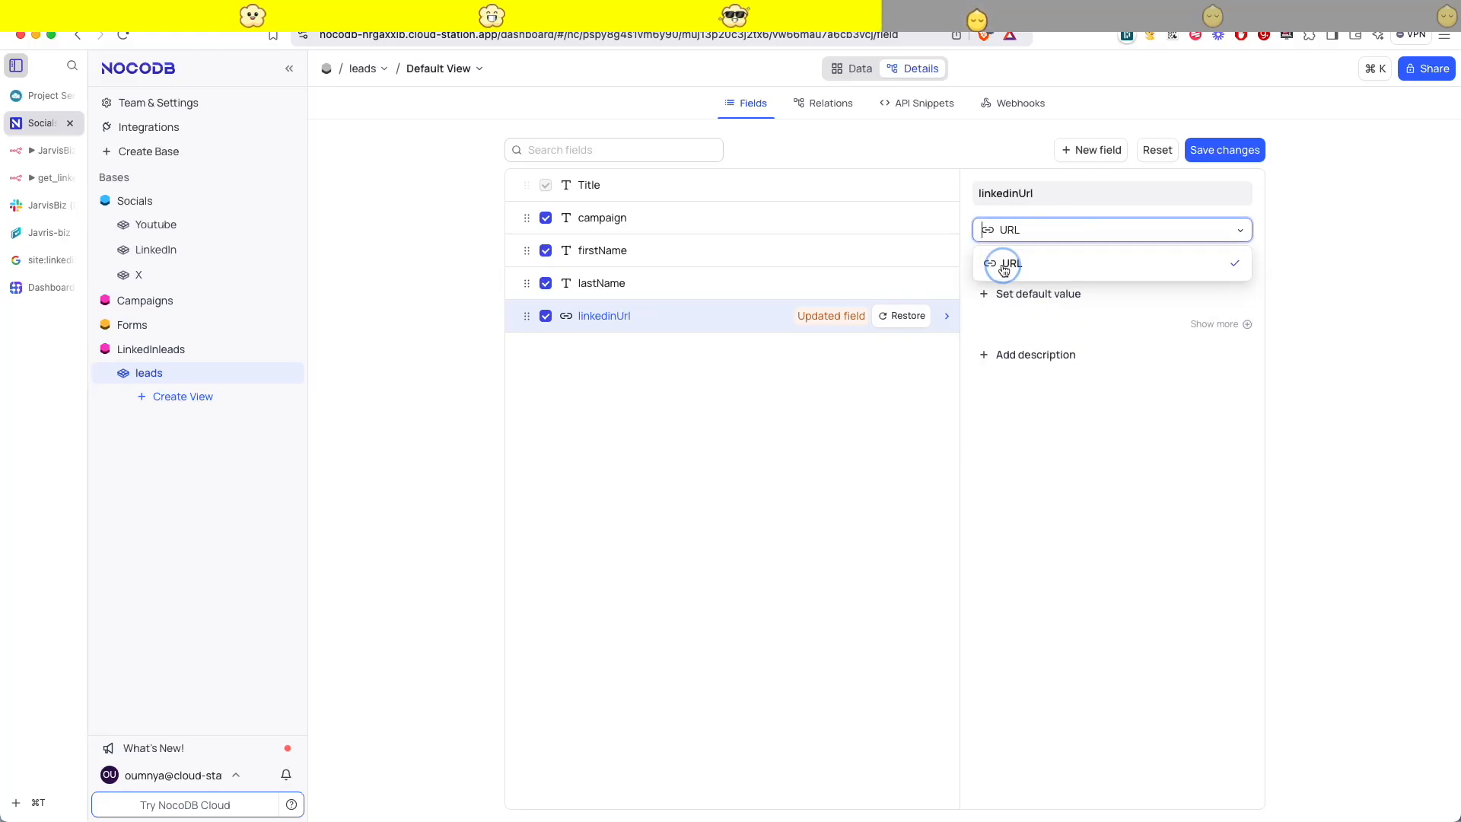
- Keep URL as the linkedinUrl field's type and save the changes to the leads table
click(983, 261)
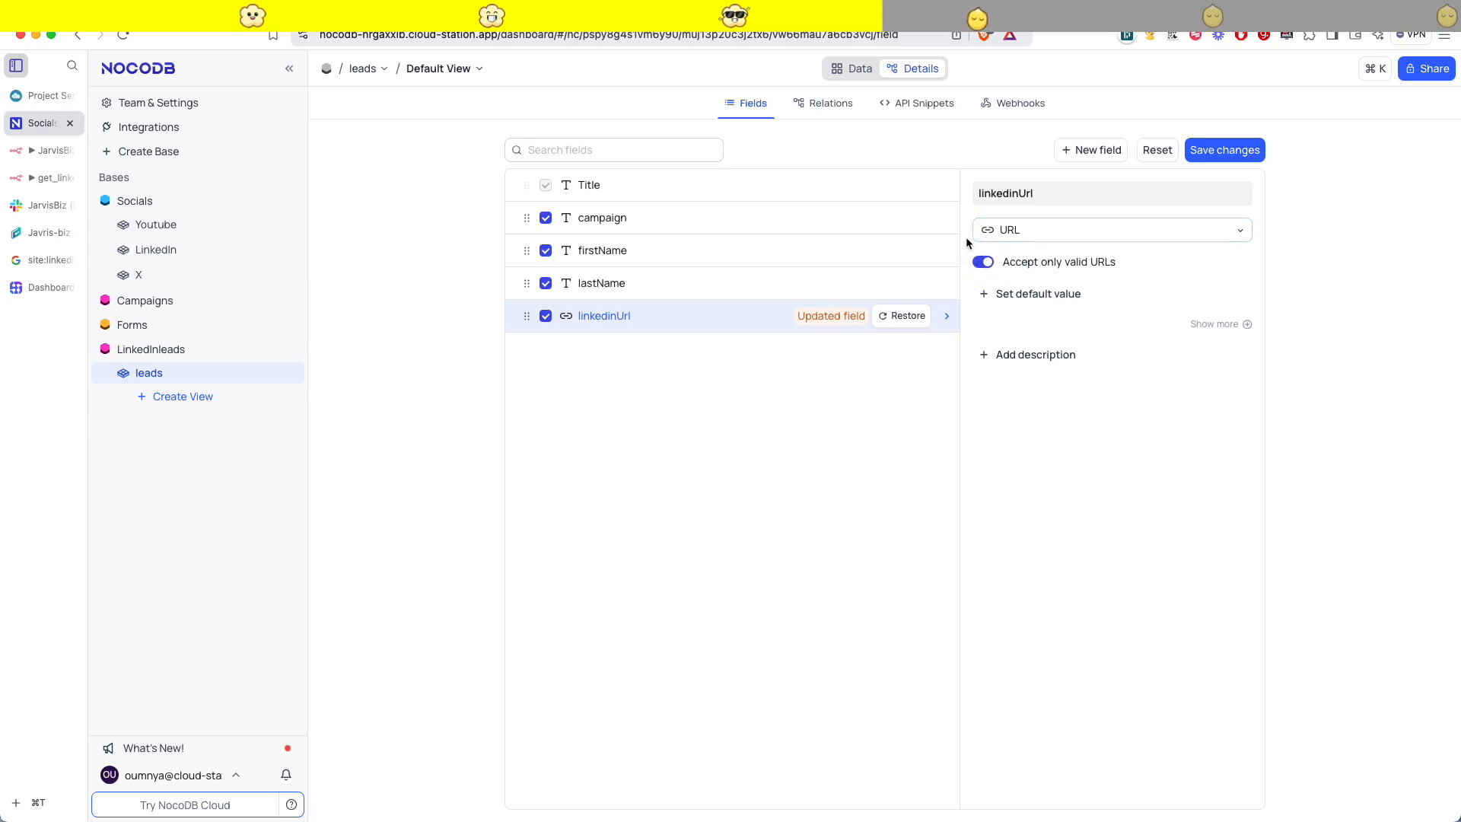
click(1217, 153)
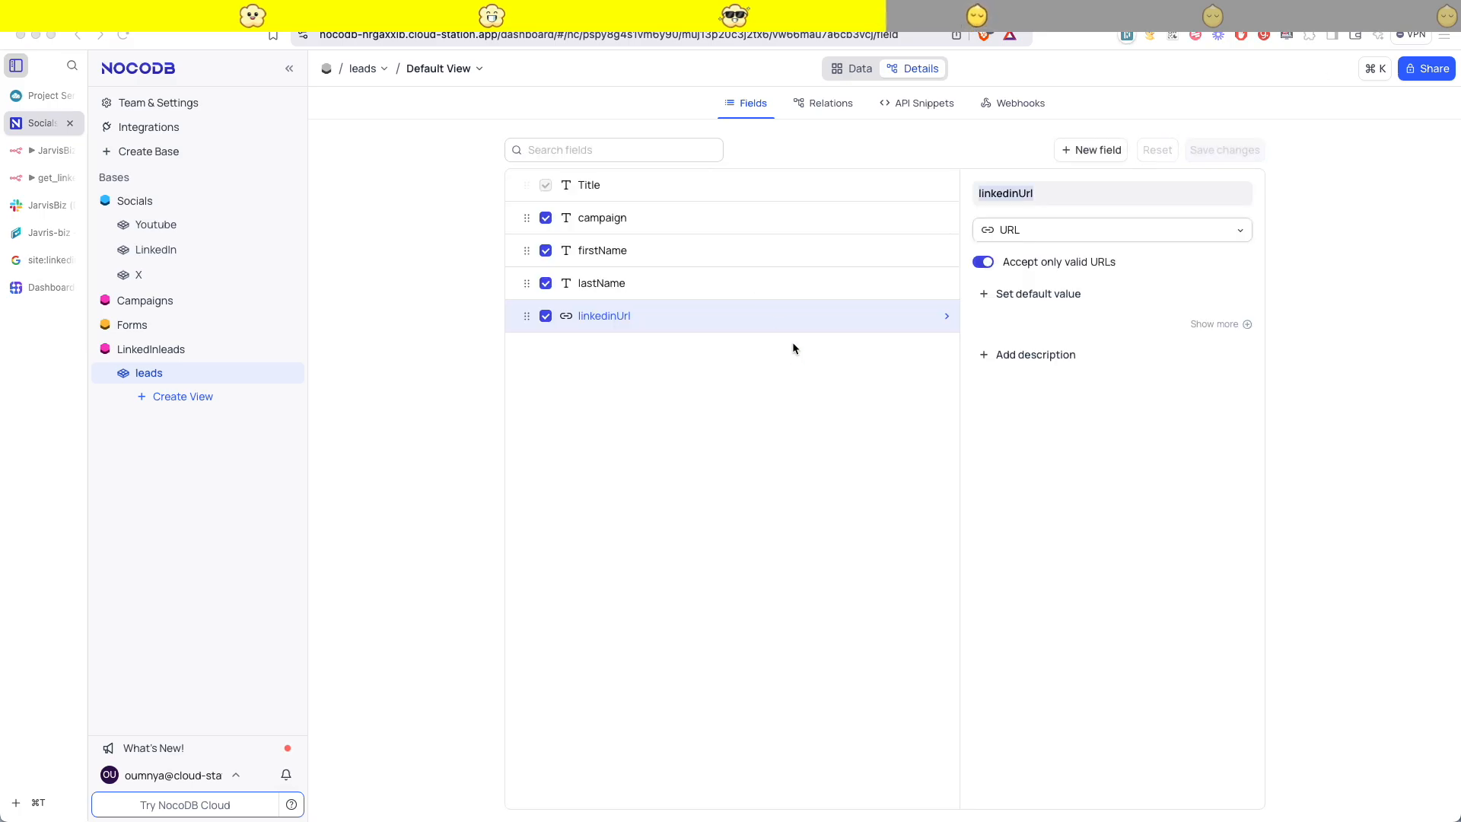
- Duplicate the lastName field as a single line text field named company and save the changes
click(928, 283)
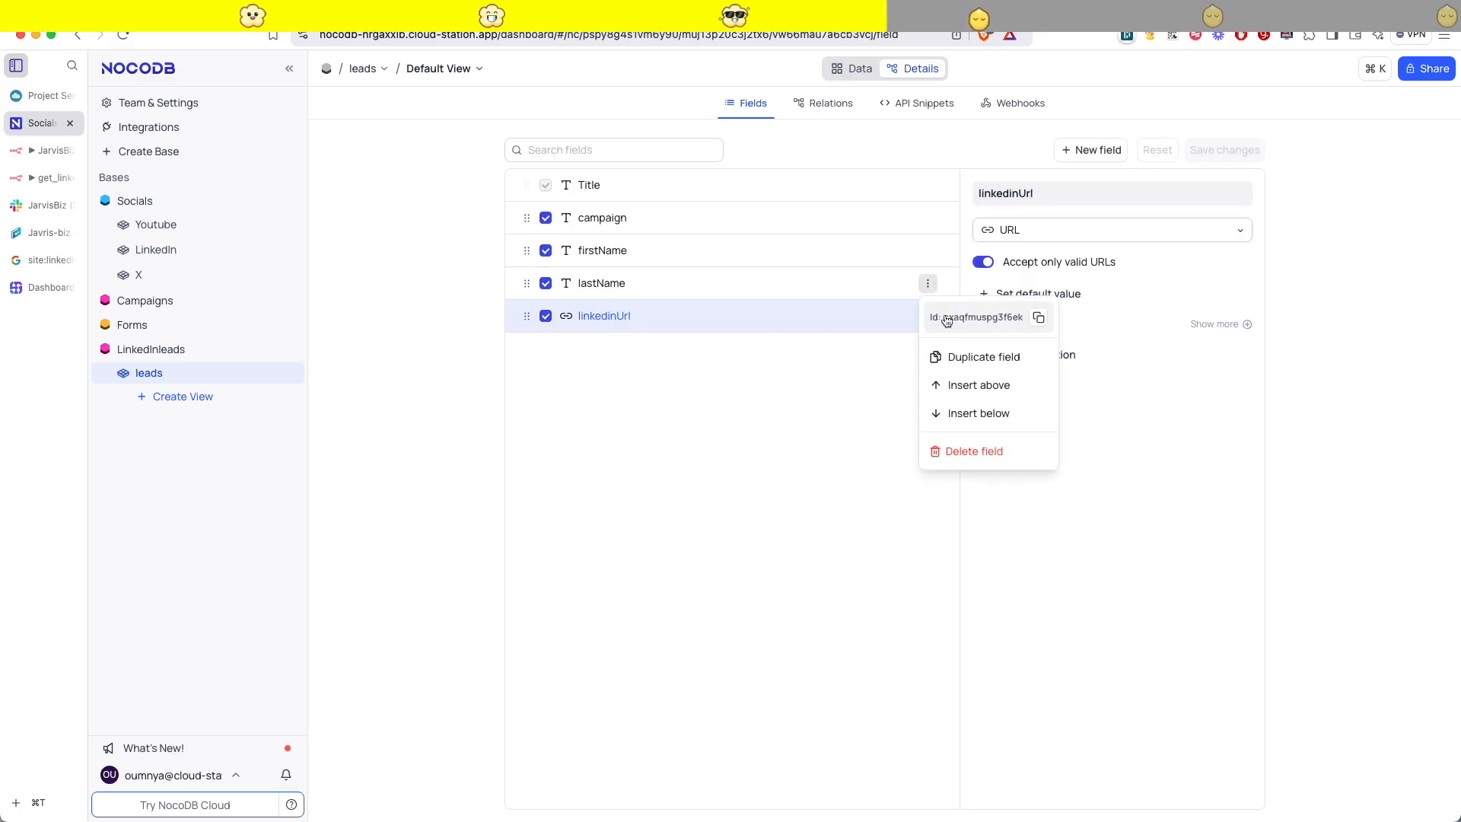
click(978, 357)
click(1057, 196)
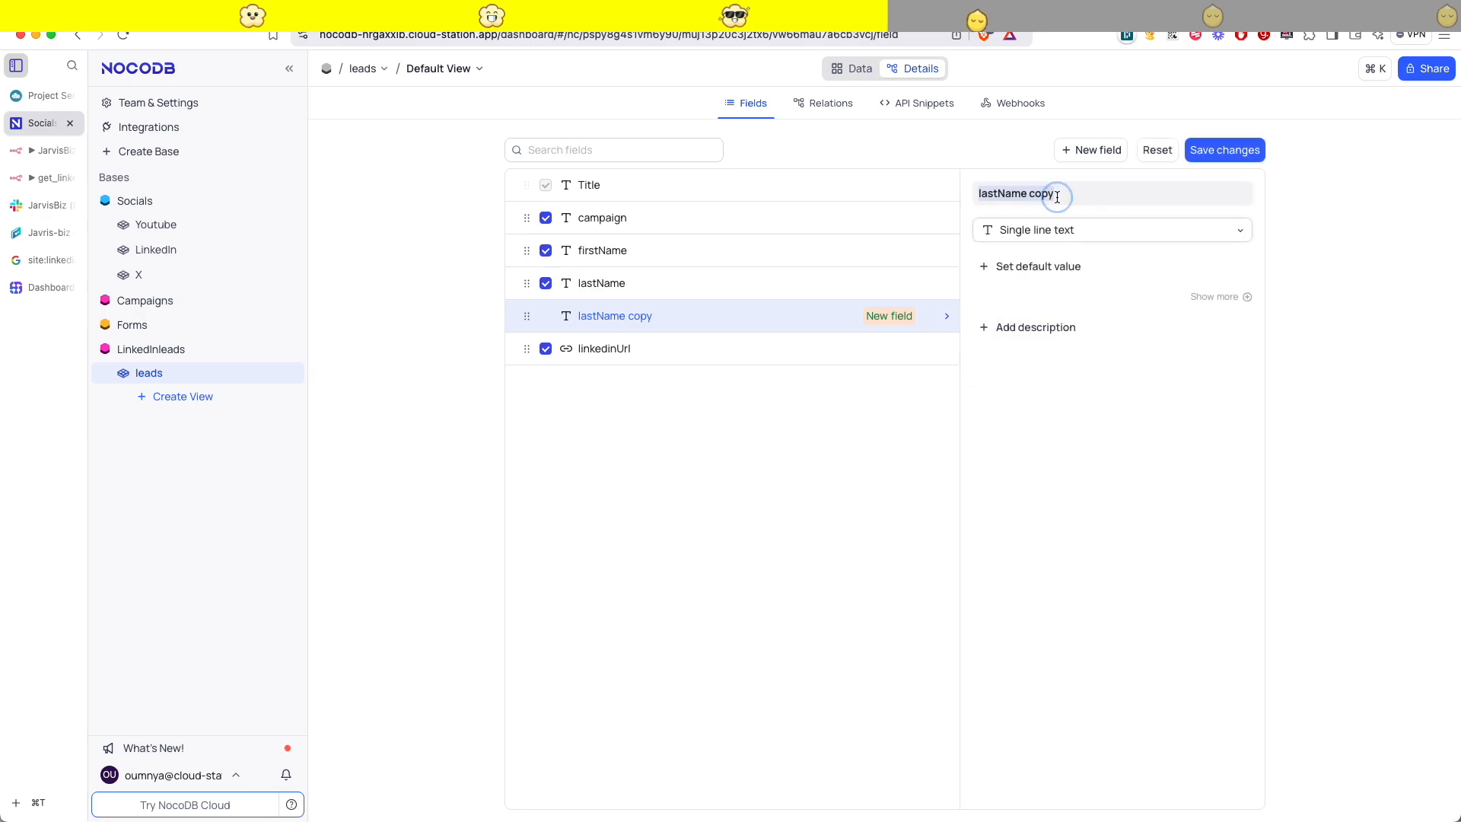
text(company)
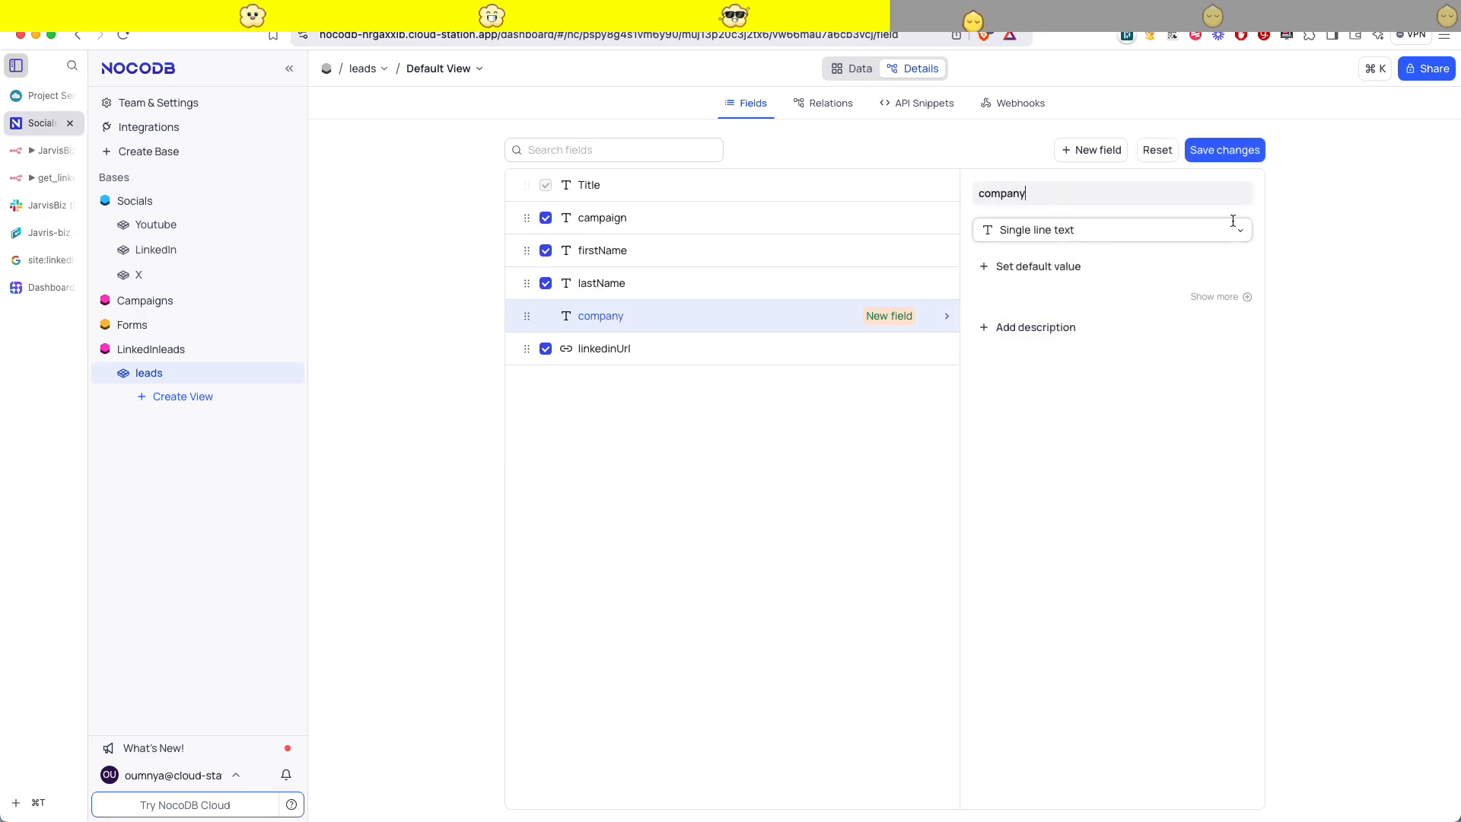
click(1225, 150)
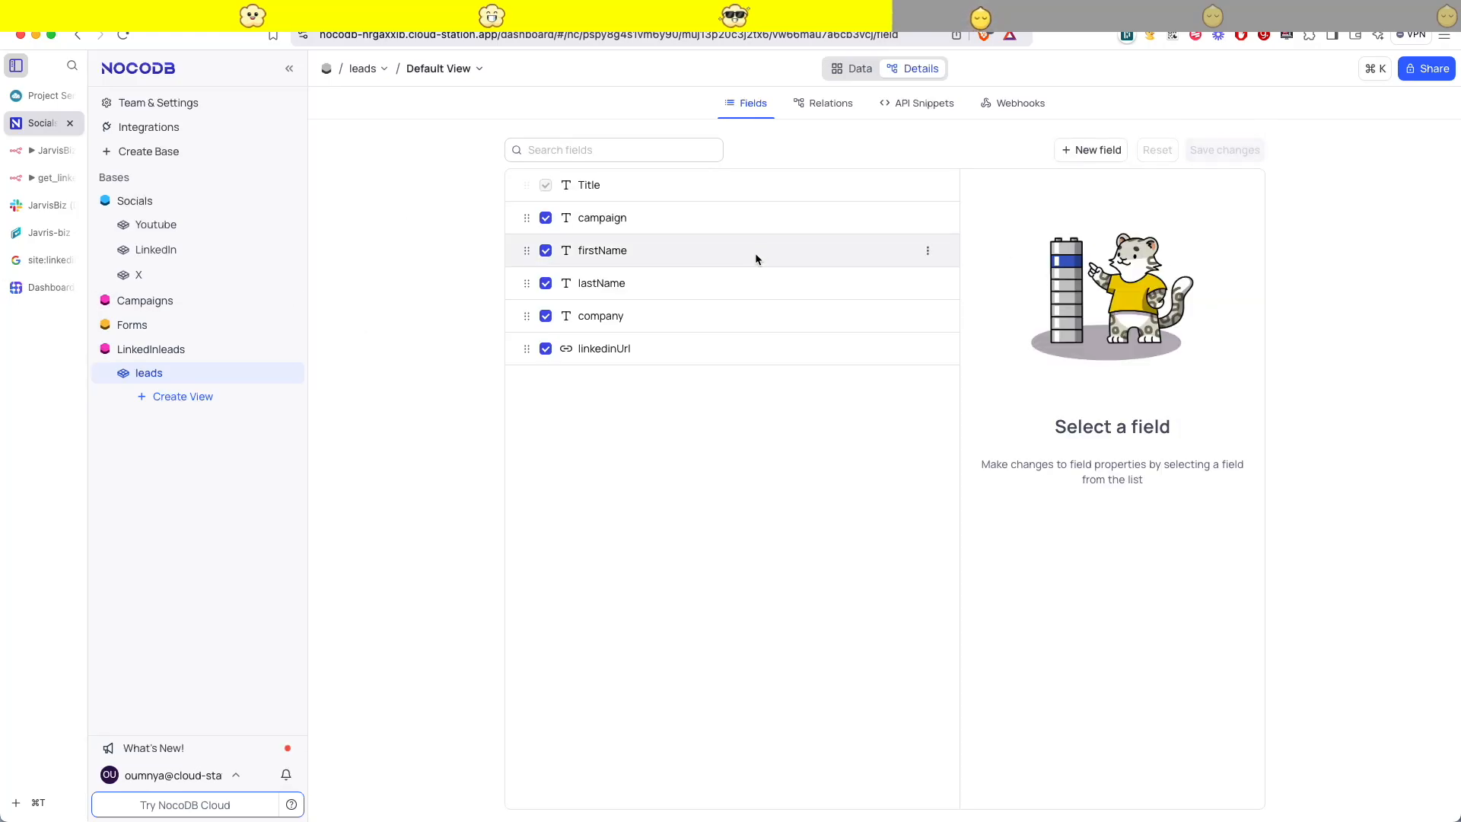
- Add a single line text field named followers to the leads table and save the changes
click(1096, 150)
click(1001, 191)
text(followers)
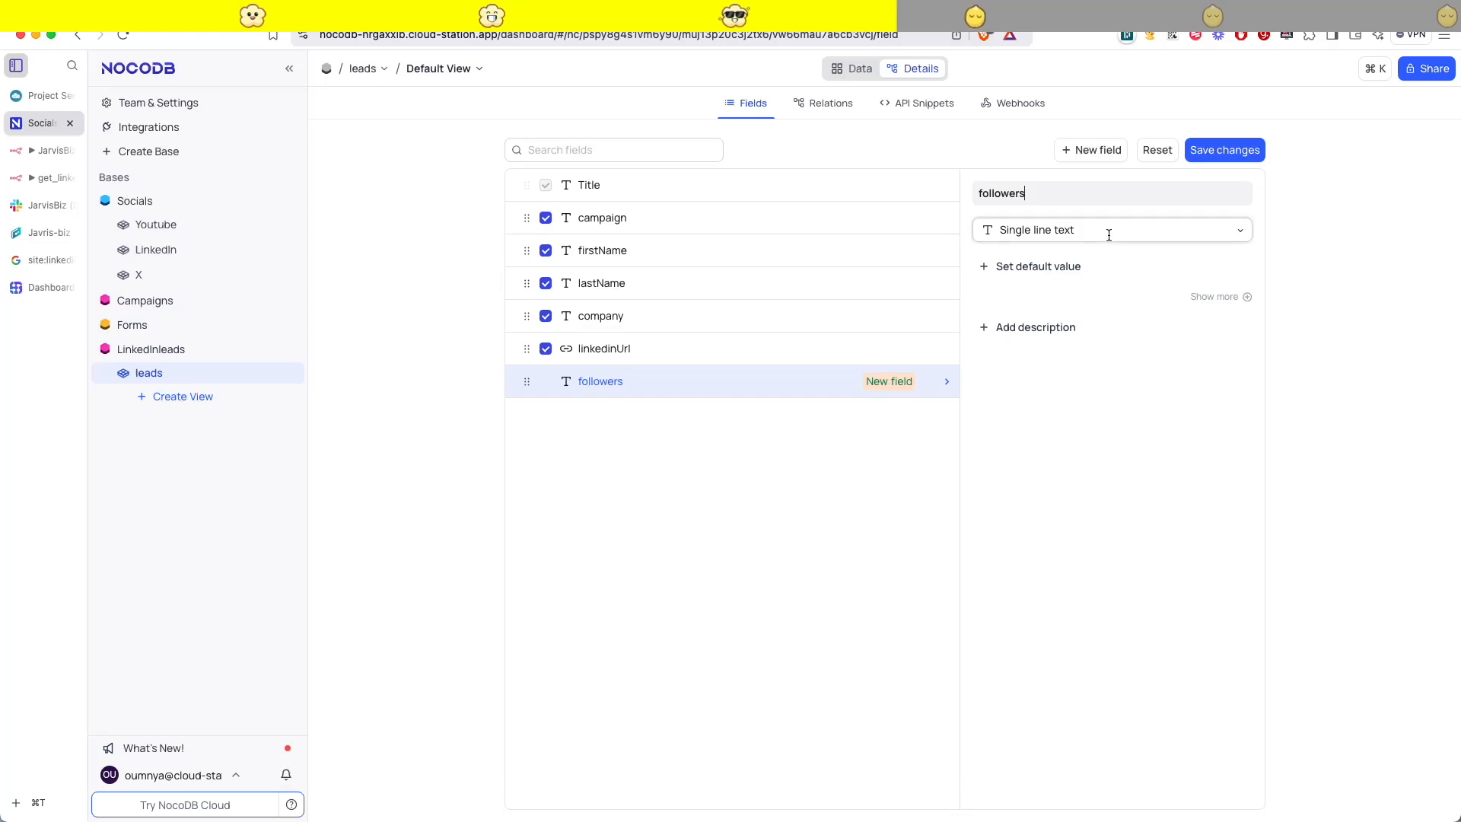
click(1225, 150)
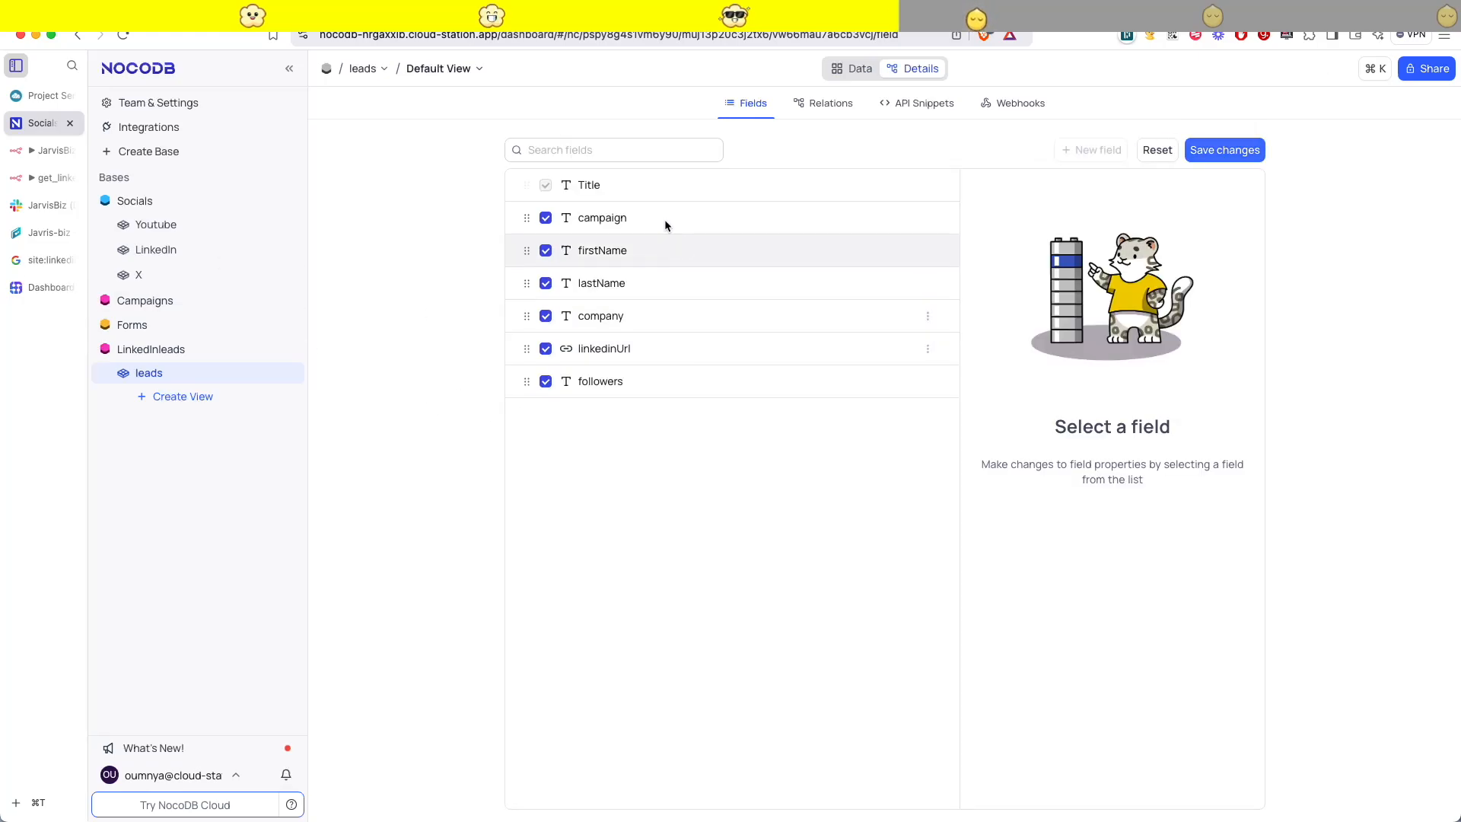
- Rename the Title field to title, save the changes, and return to the table's data view
click(594, 219)
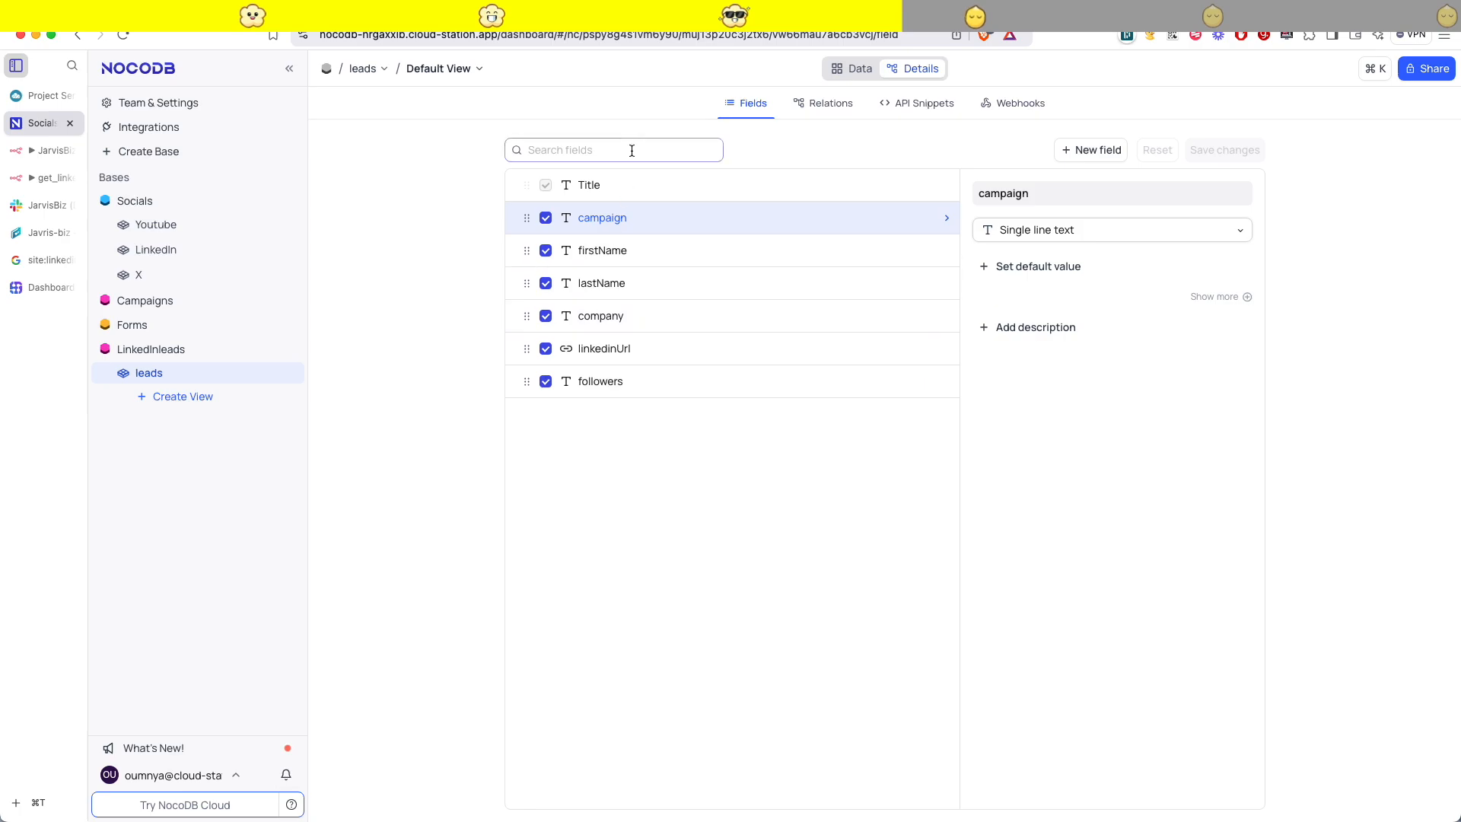
click(761, 188)
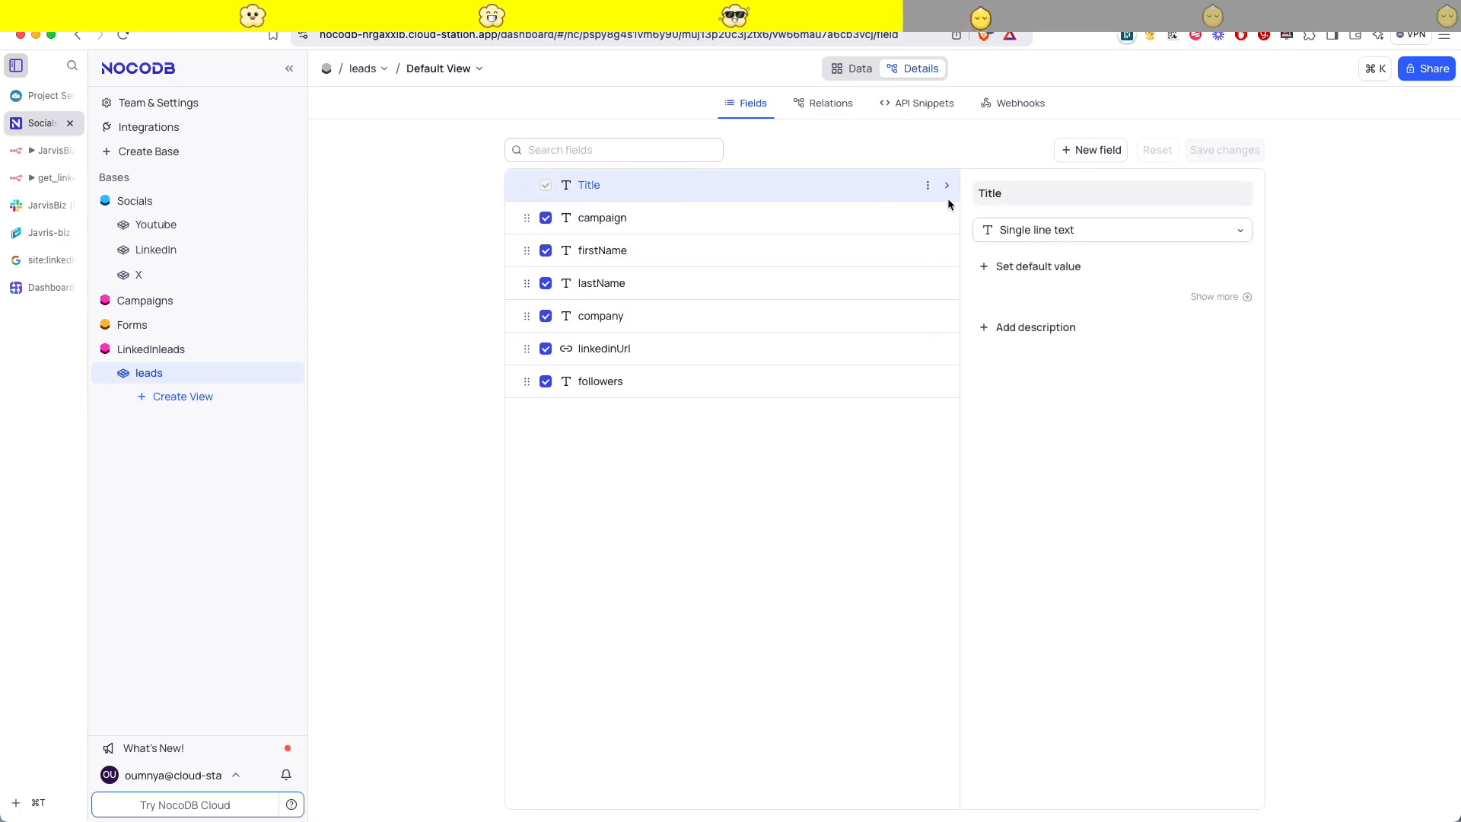
click(987, 190)
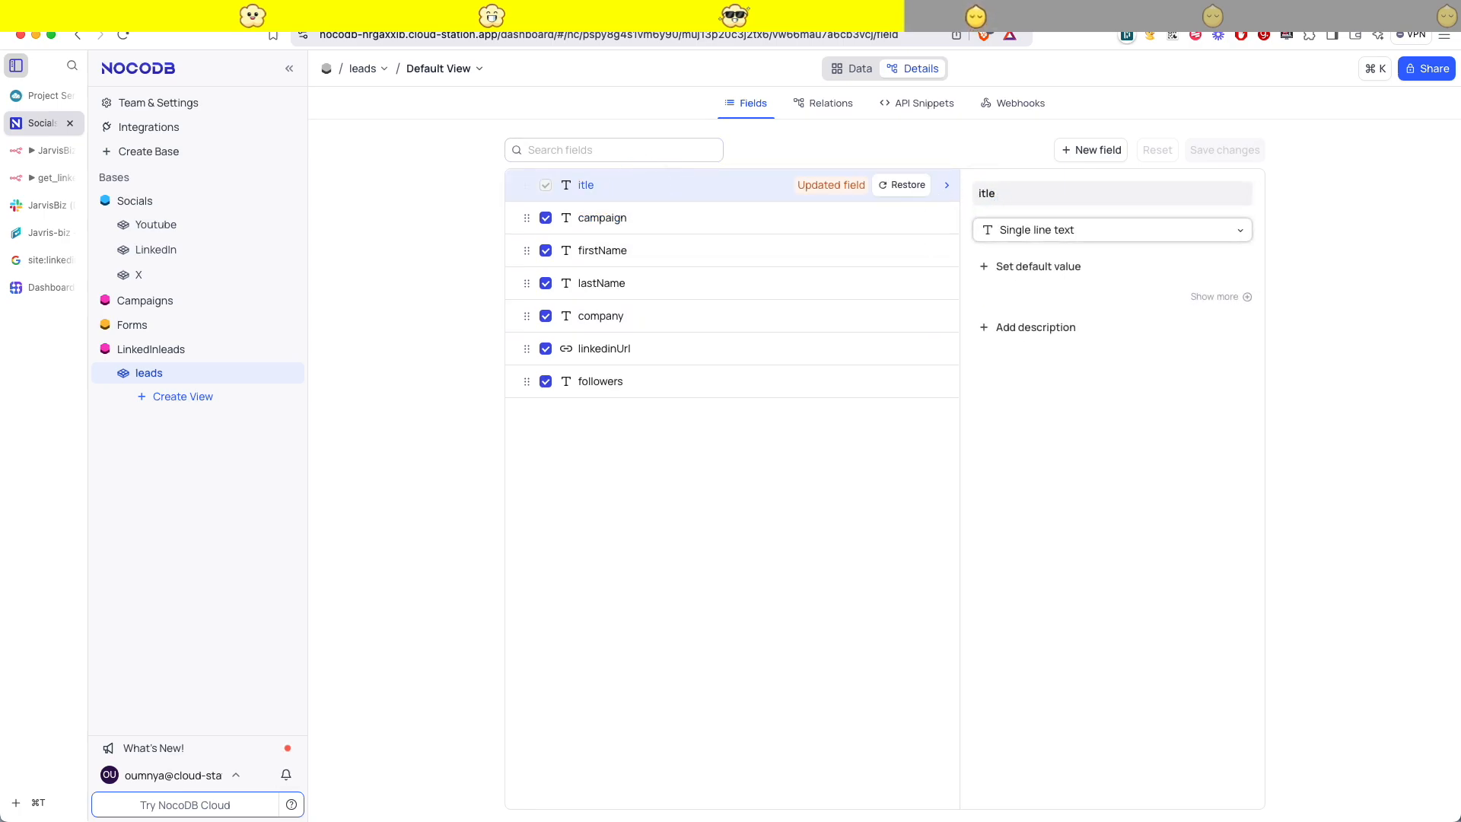
key(BackSpace)
text(t)
click(1225, 151)
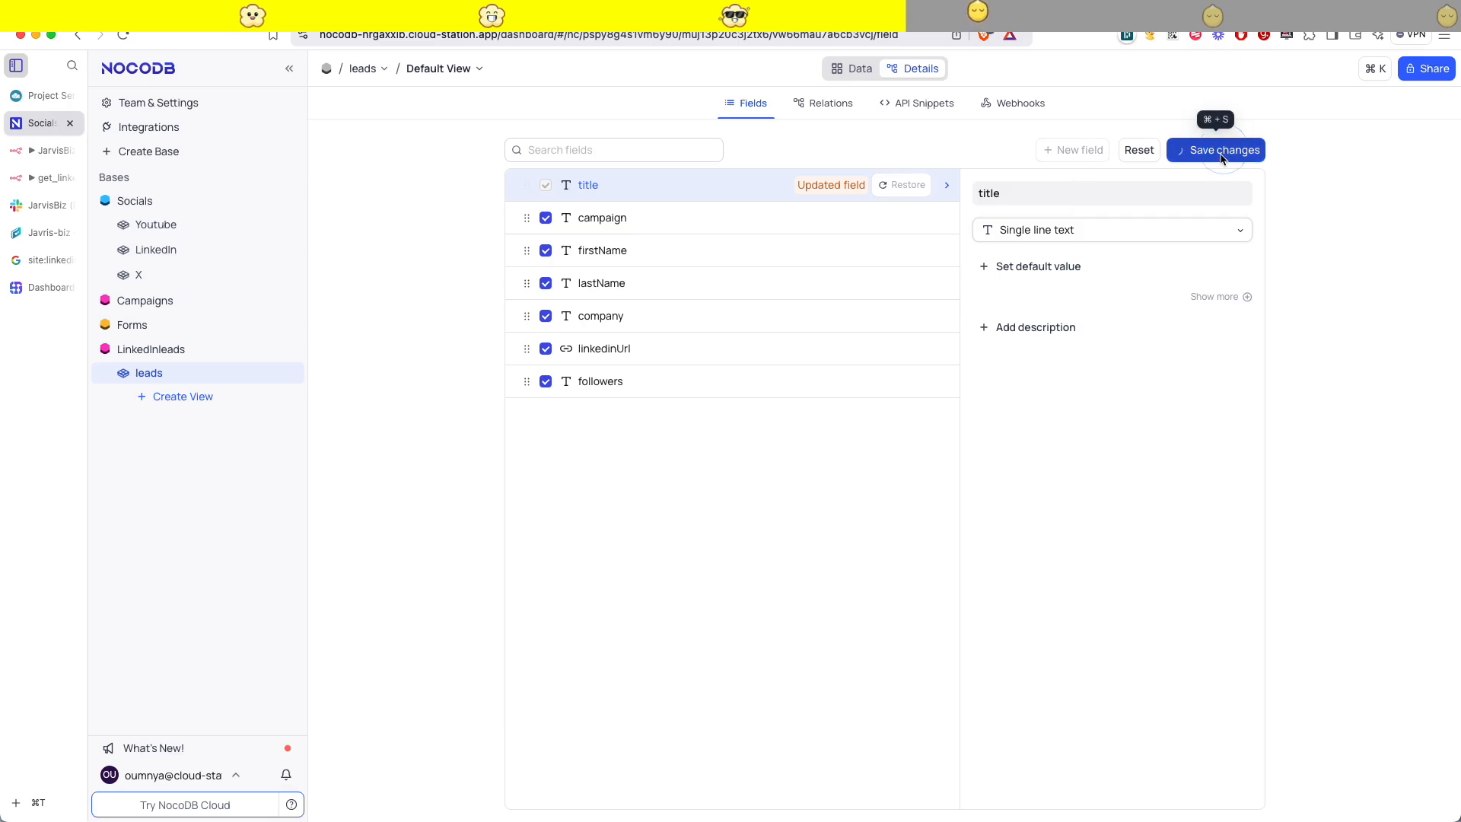
click(854, 69)
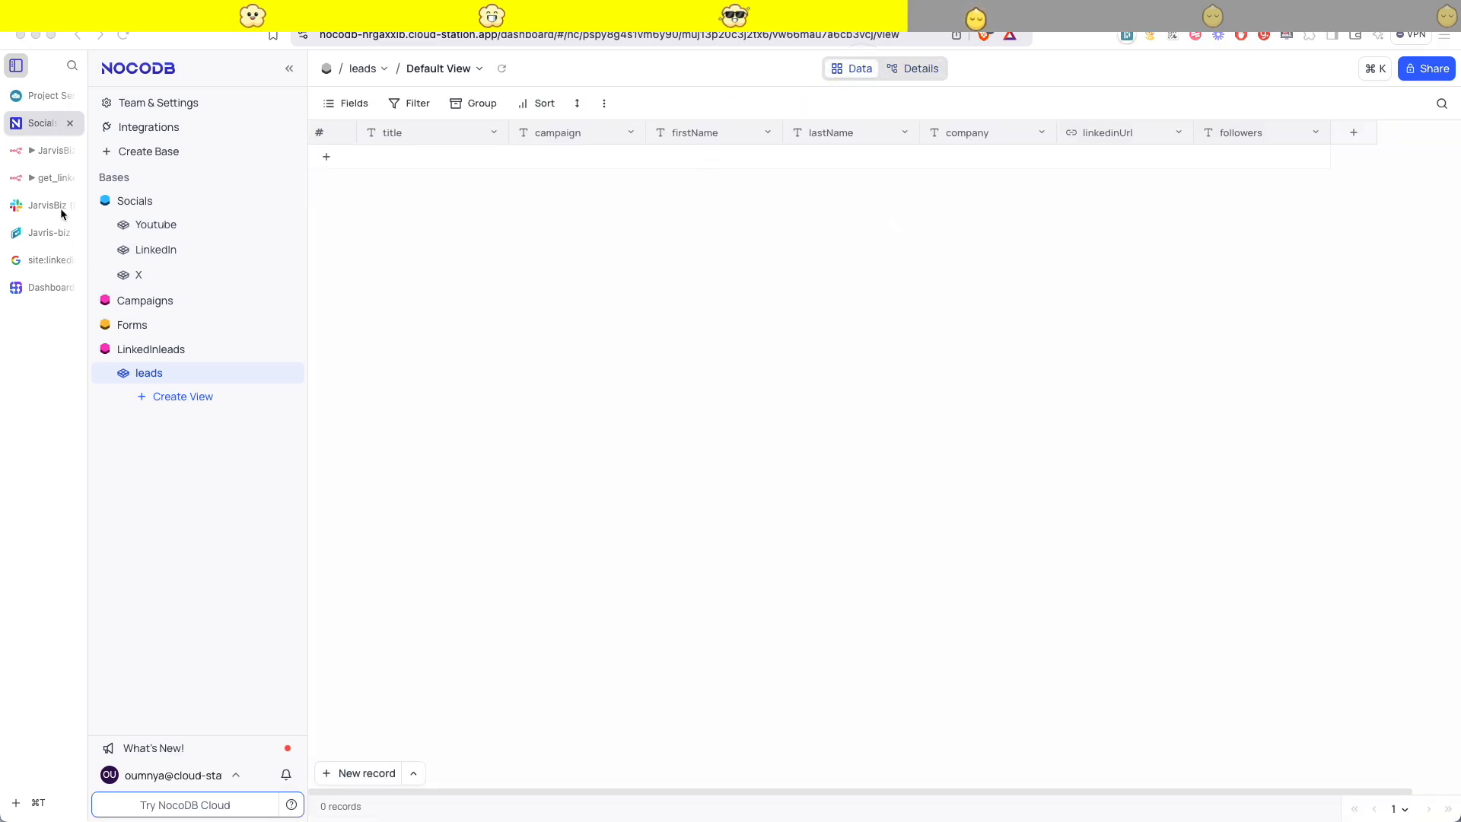
- Switch to the get_linkedin_urls workflow in n8n, add a Loop Over Items node after Split Out, and move its Replace Me node farther away
click(48, 179)
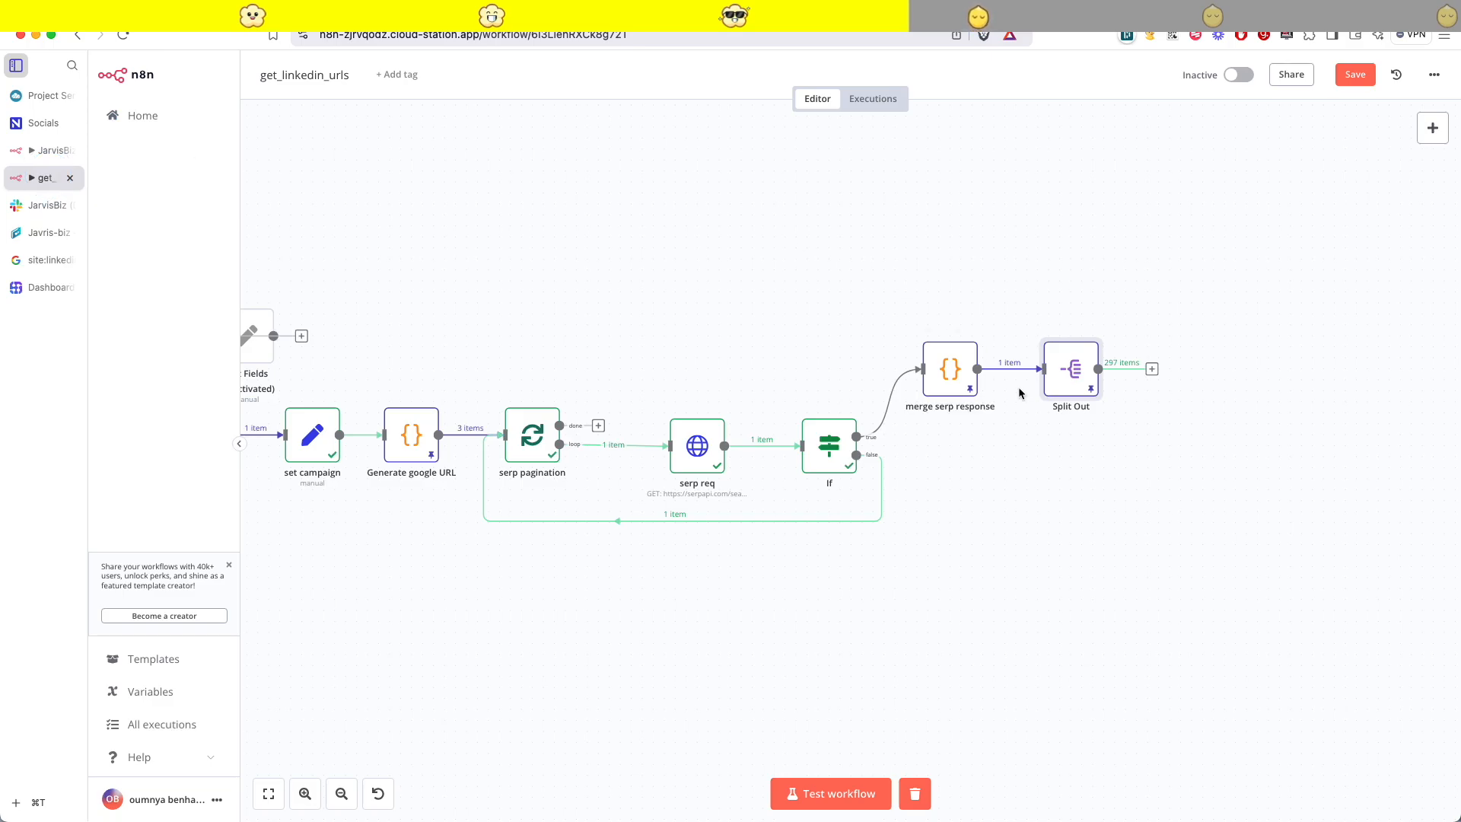
mouse_move(1078, 376)
mouse_down()
mouse_move(1079, 328)
mouse_move(1078, 348)
mouse_up()
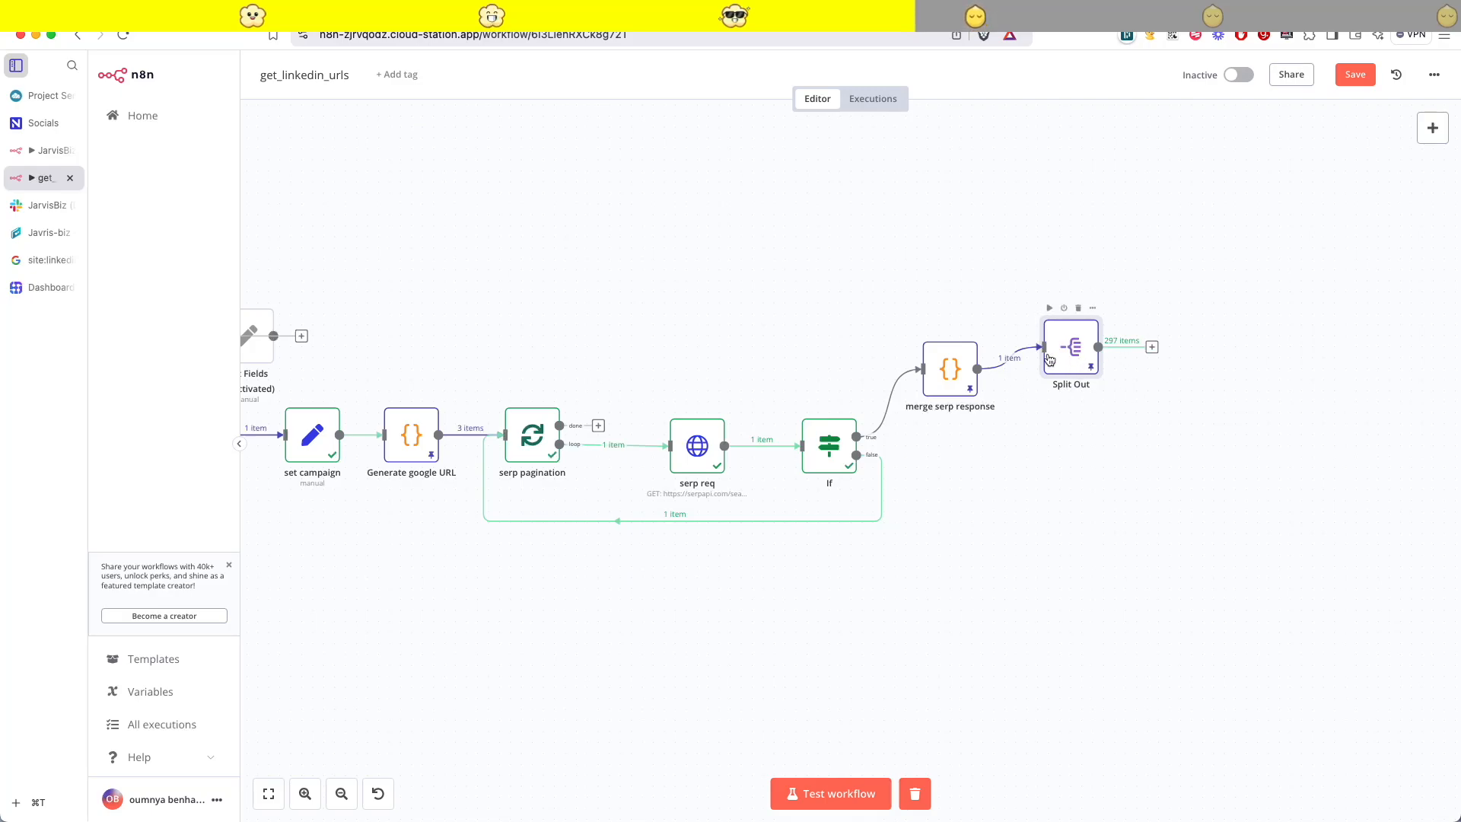
drag(1075, 355, 1076, 376)
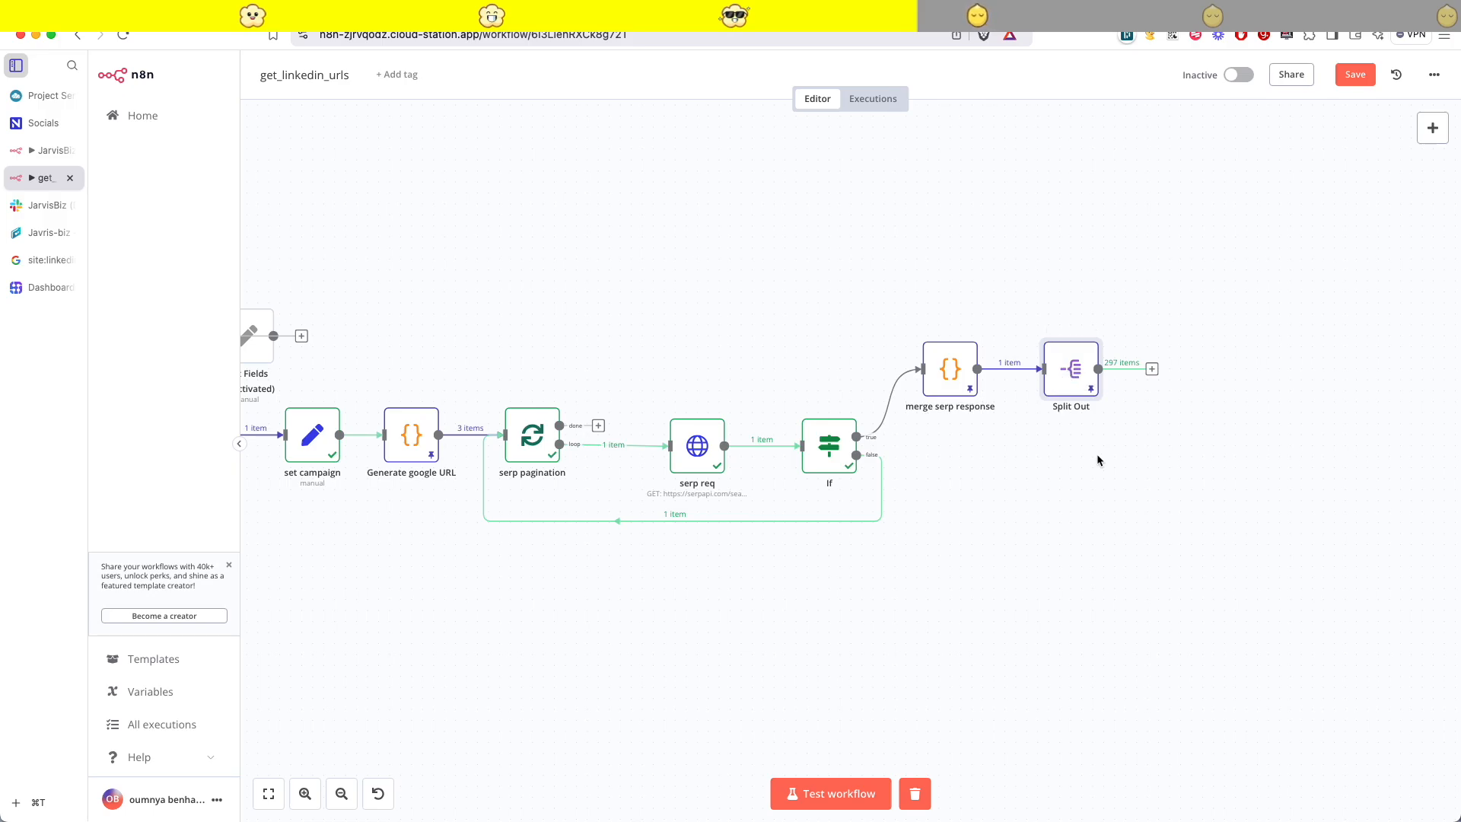
scroll(1101, 462, right, 5)
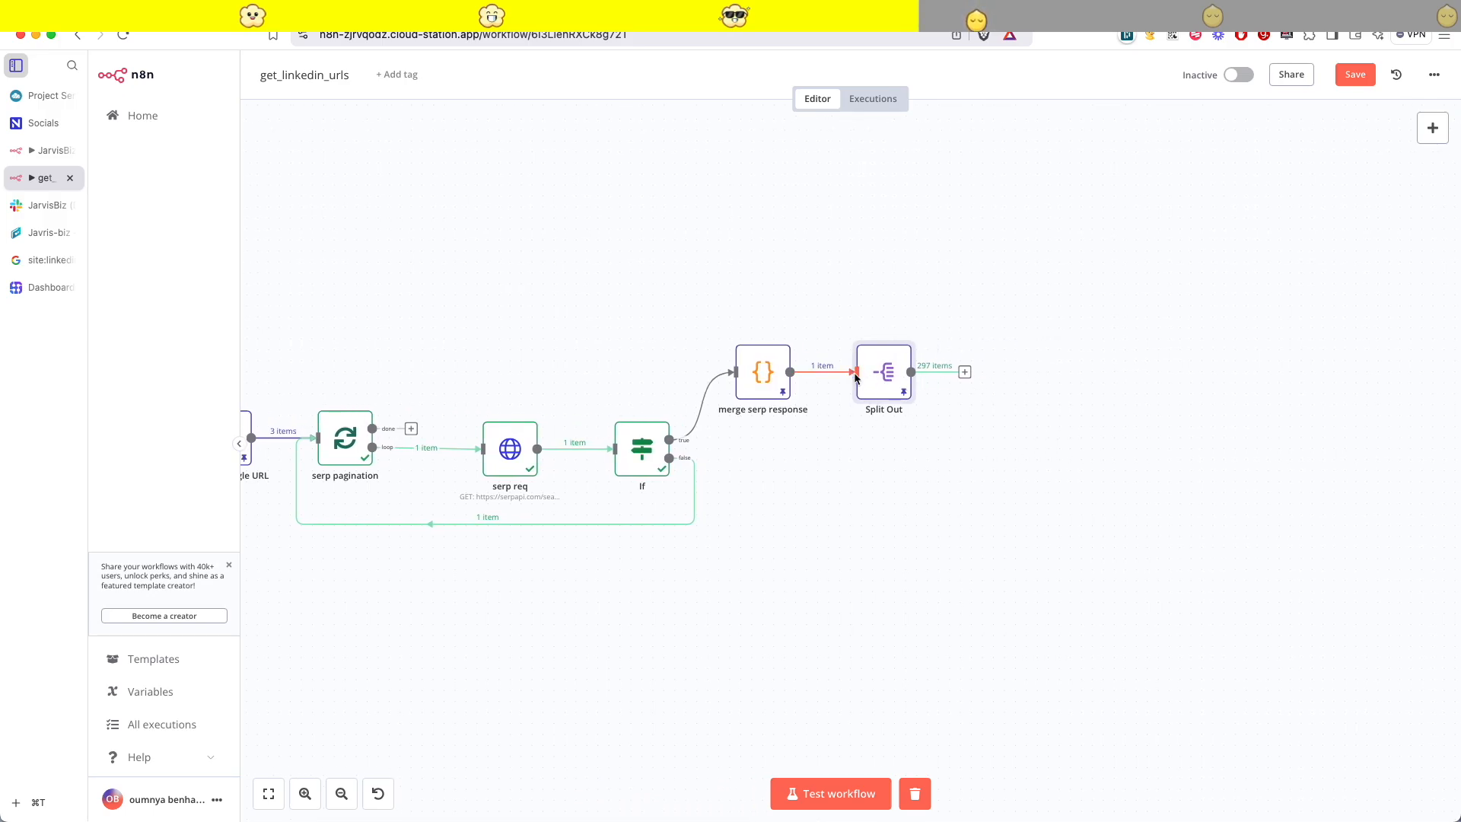
click(963, 372)
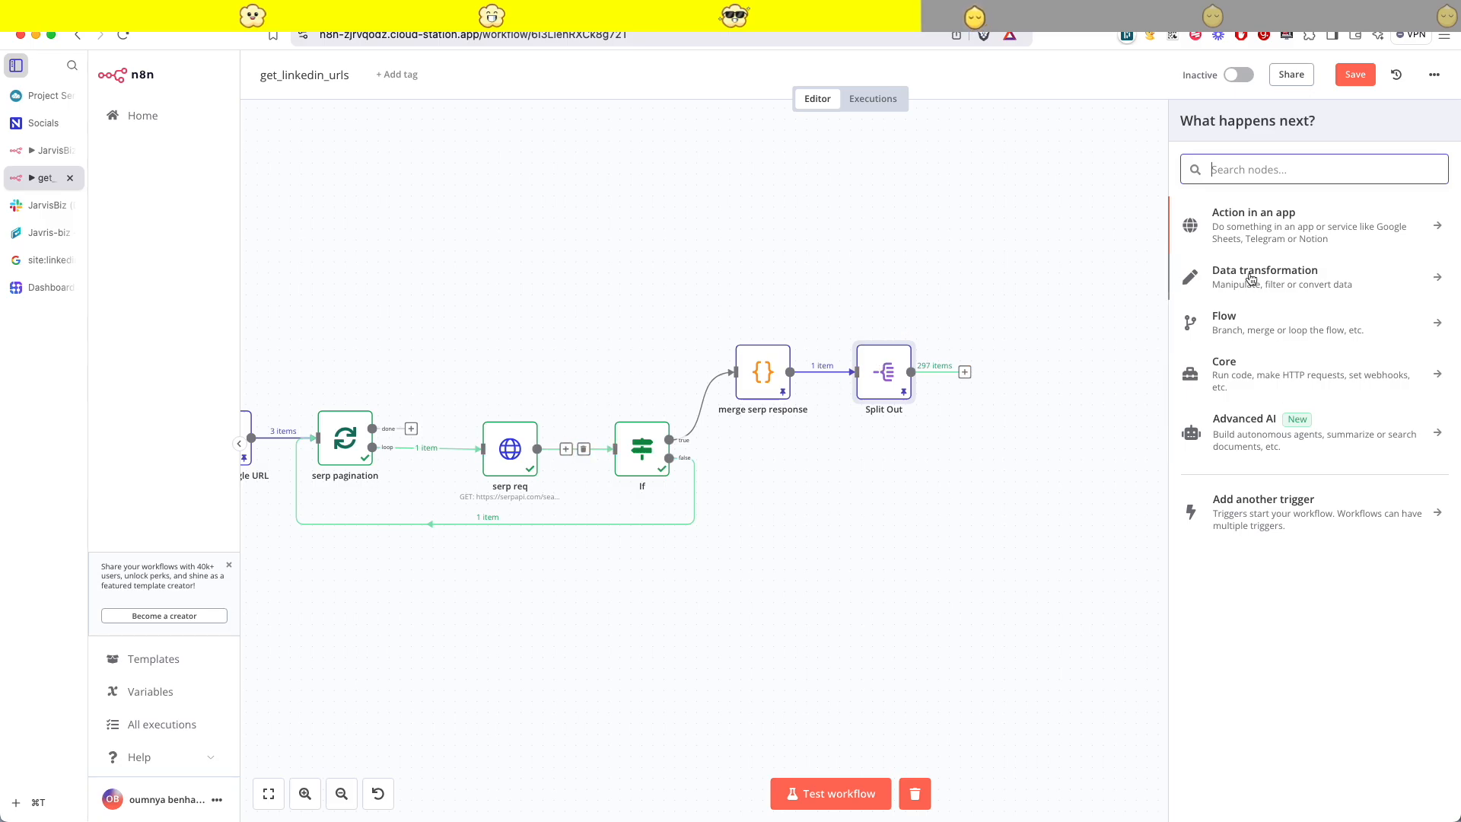
text(loo)
click(1291, 229)
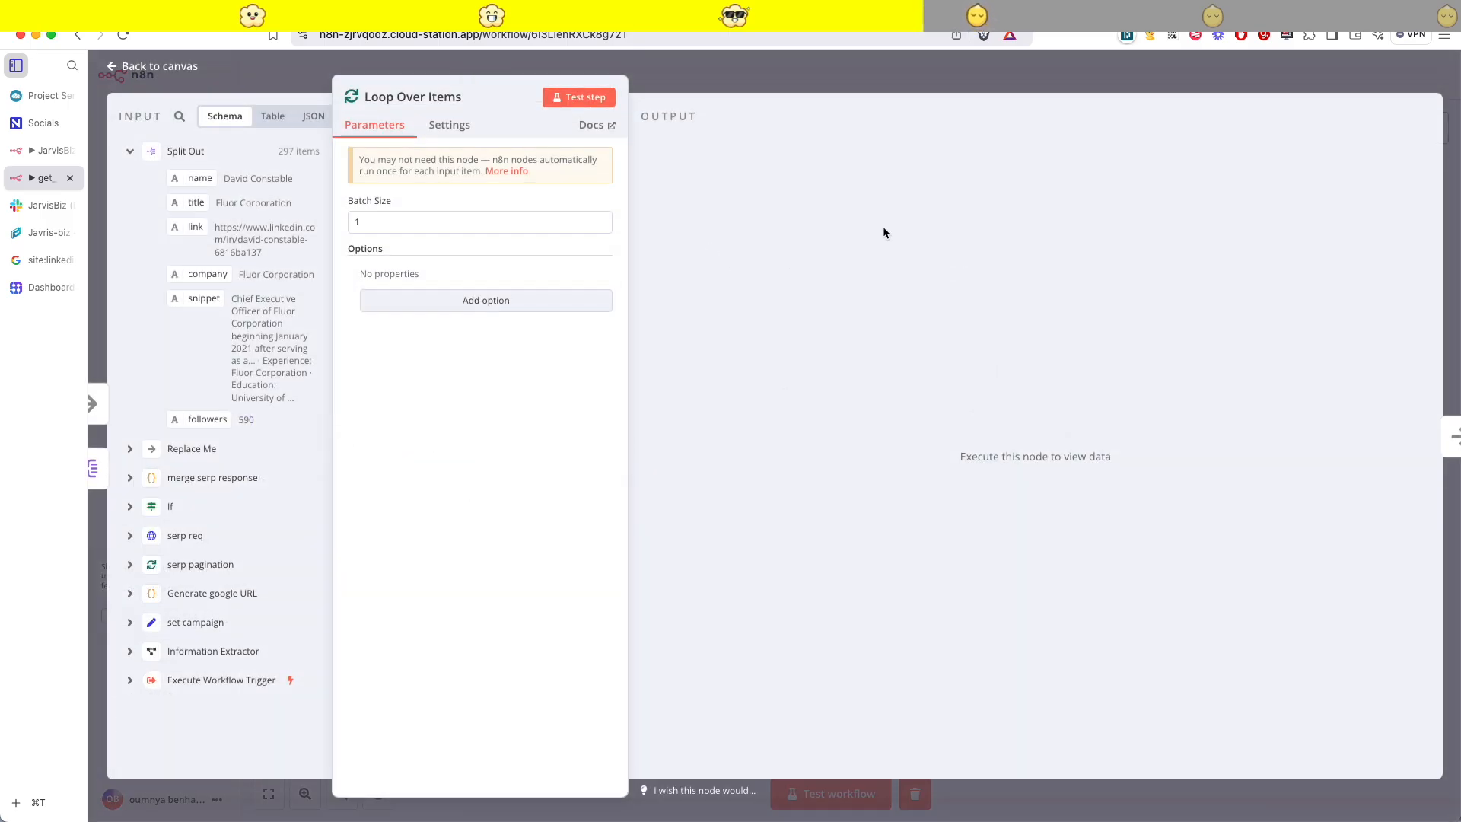
click(644, 84)
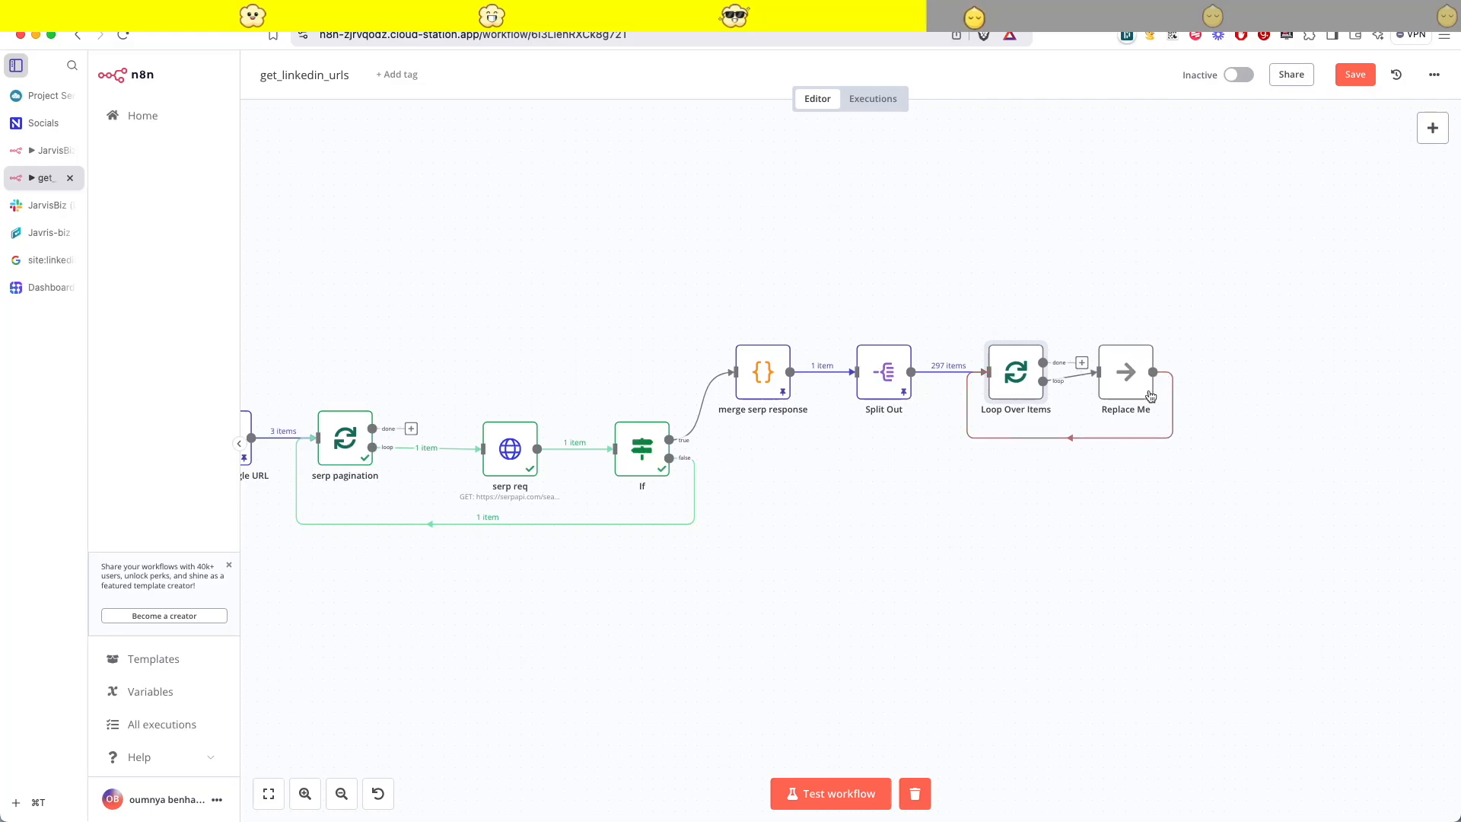
drag(1145, 402, 1239, 387)
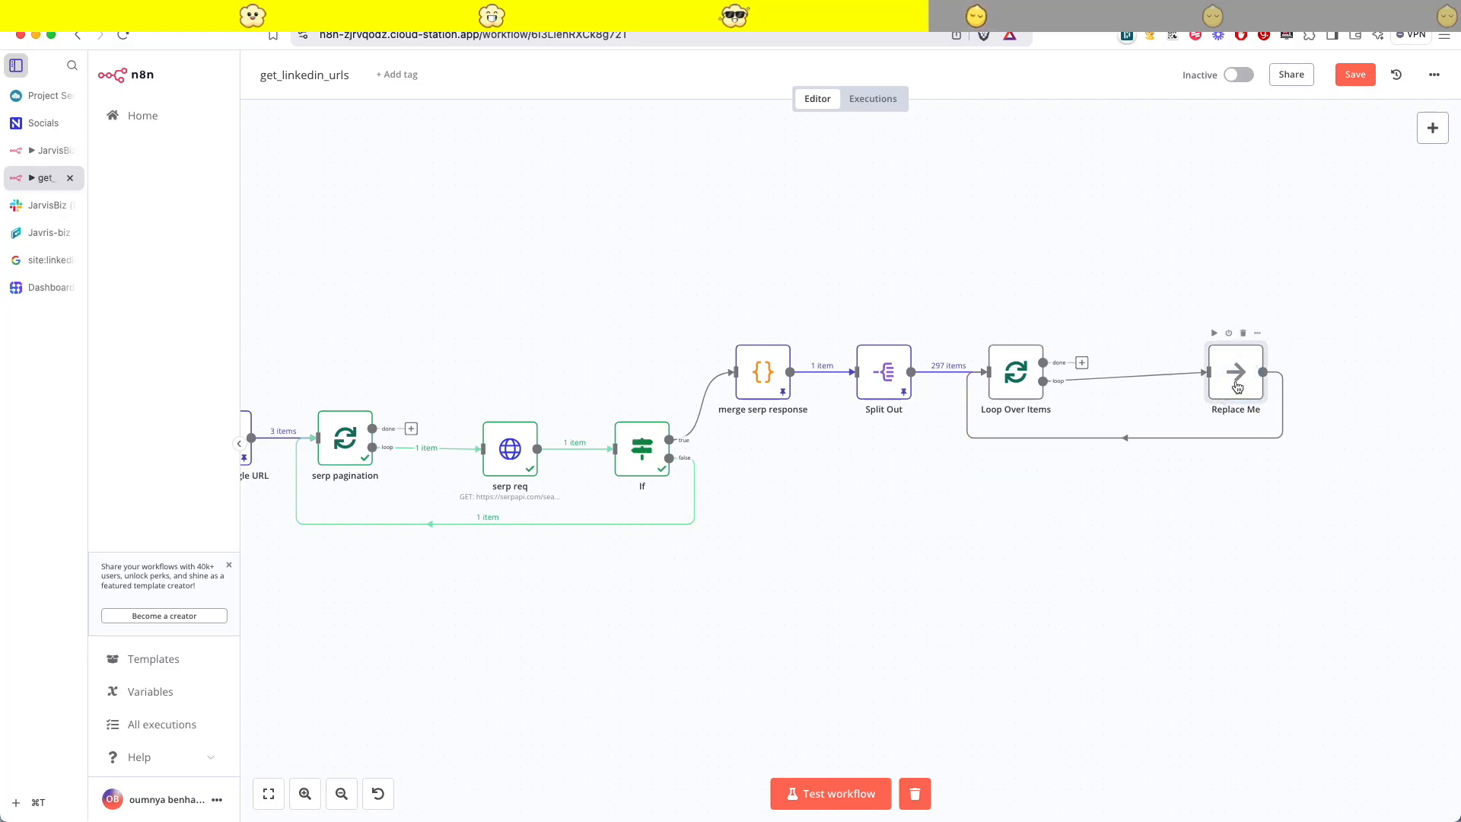
drag(1240, 384, 1239, 406)
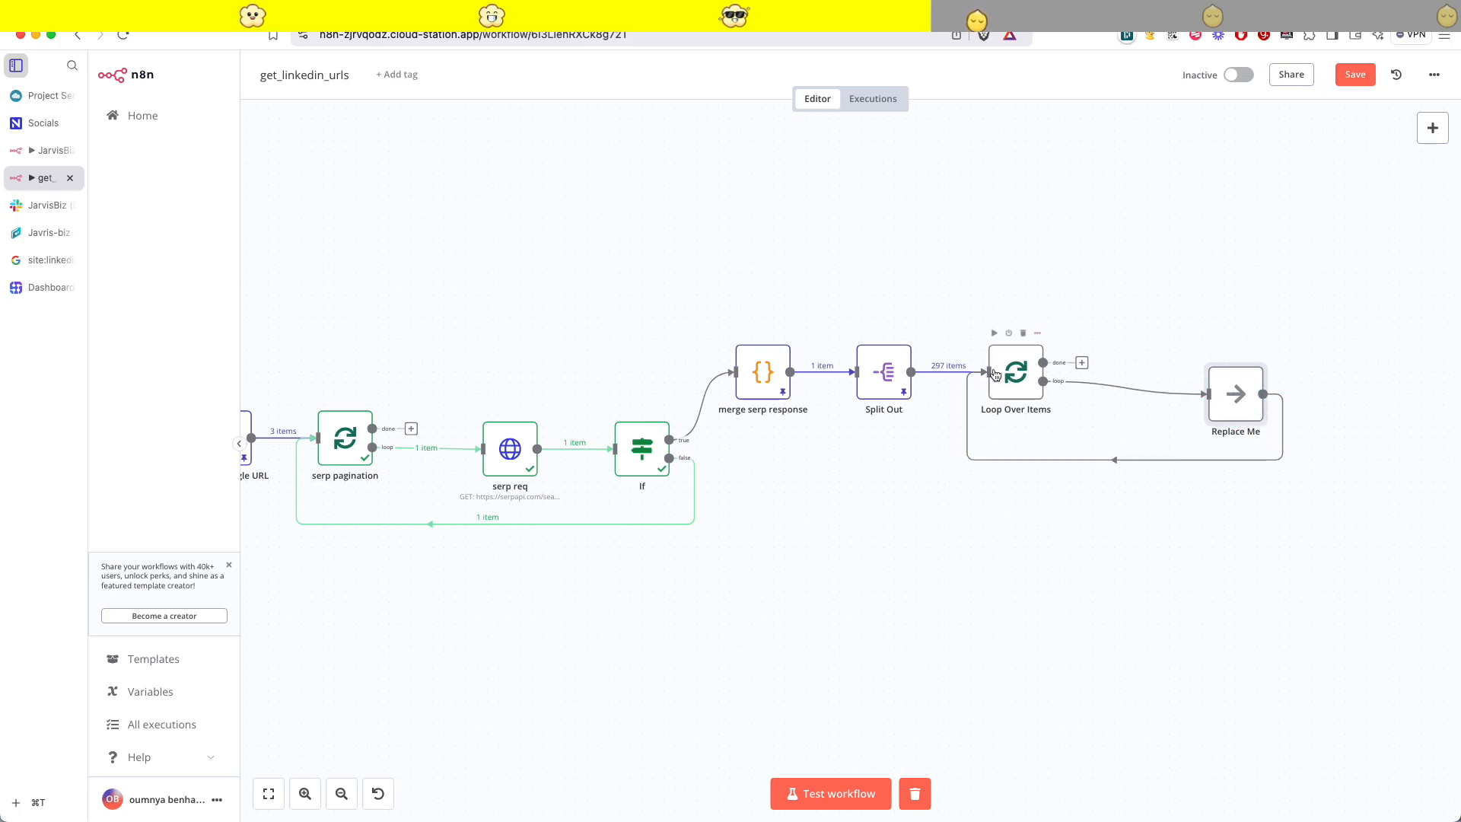
- Check the total_profiles output of merge serp response, and insert an If node between Split Out and Loop Over Items
double_click(761, 373)
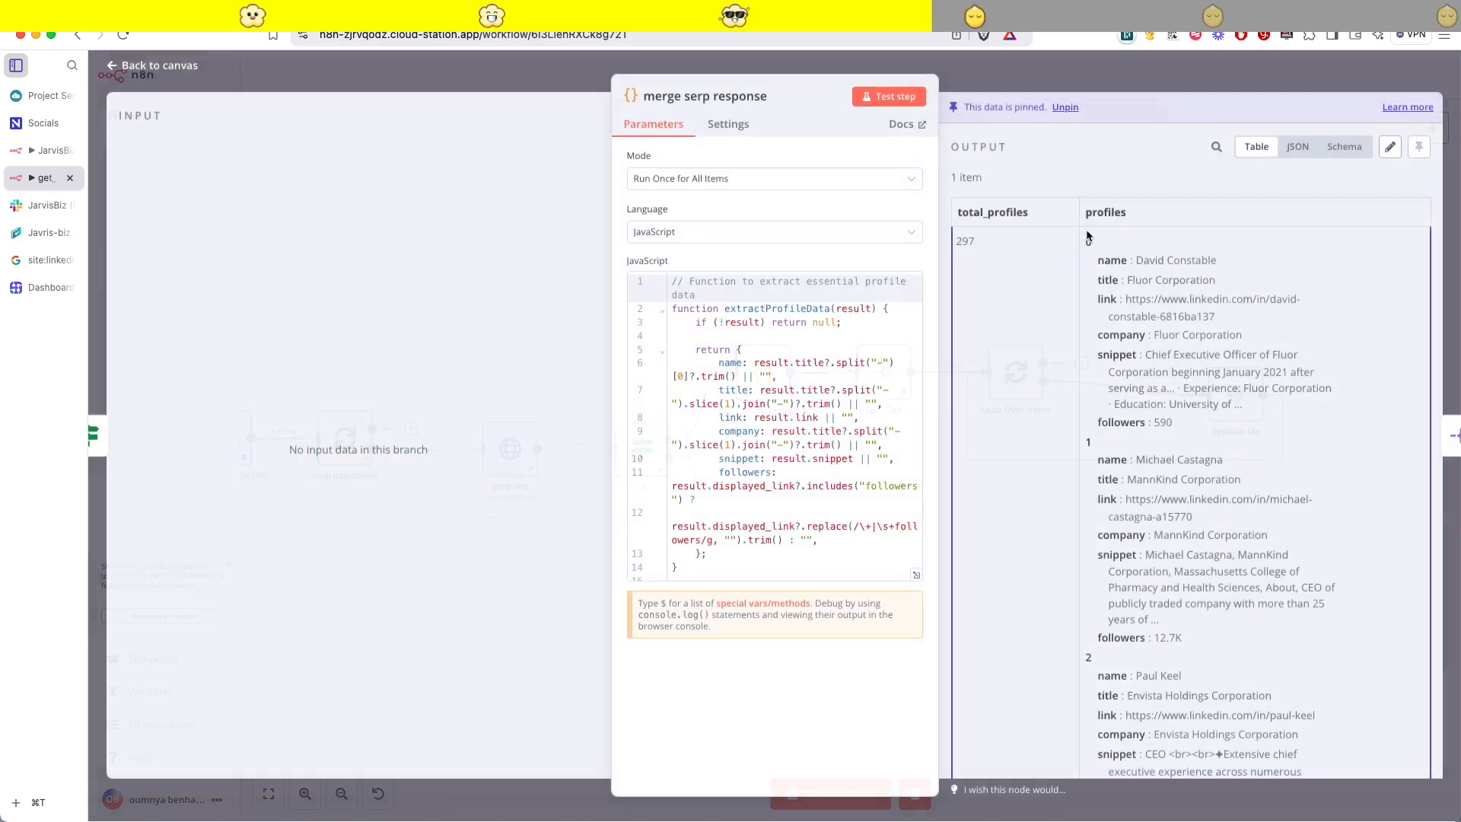
drag(1030, 212, 965, 206)
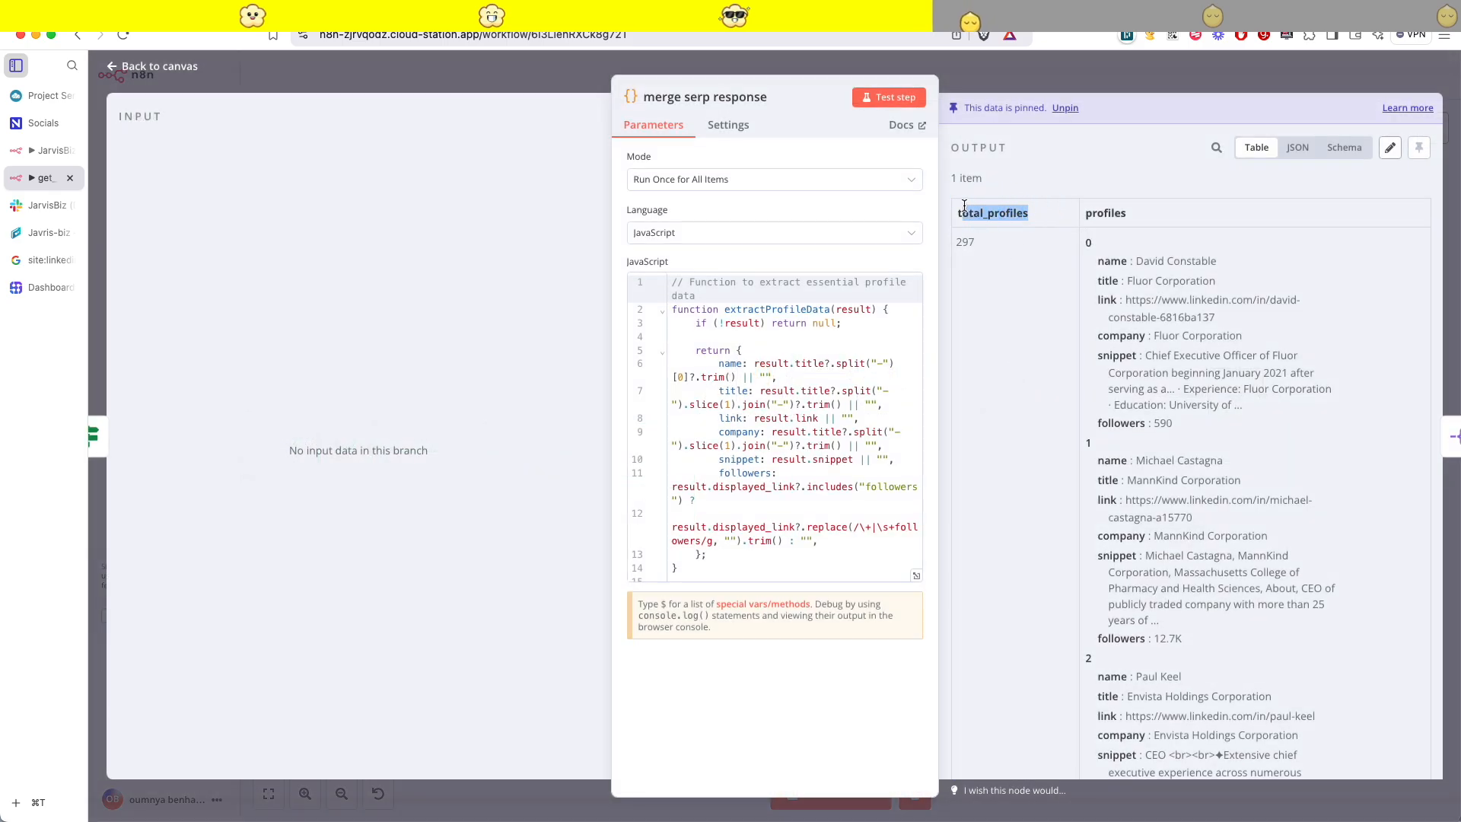
click(1037, 211)
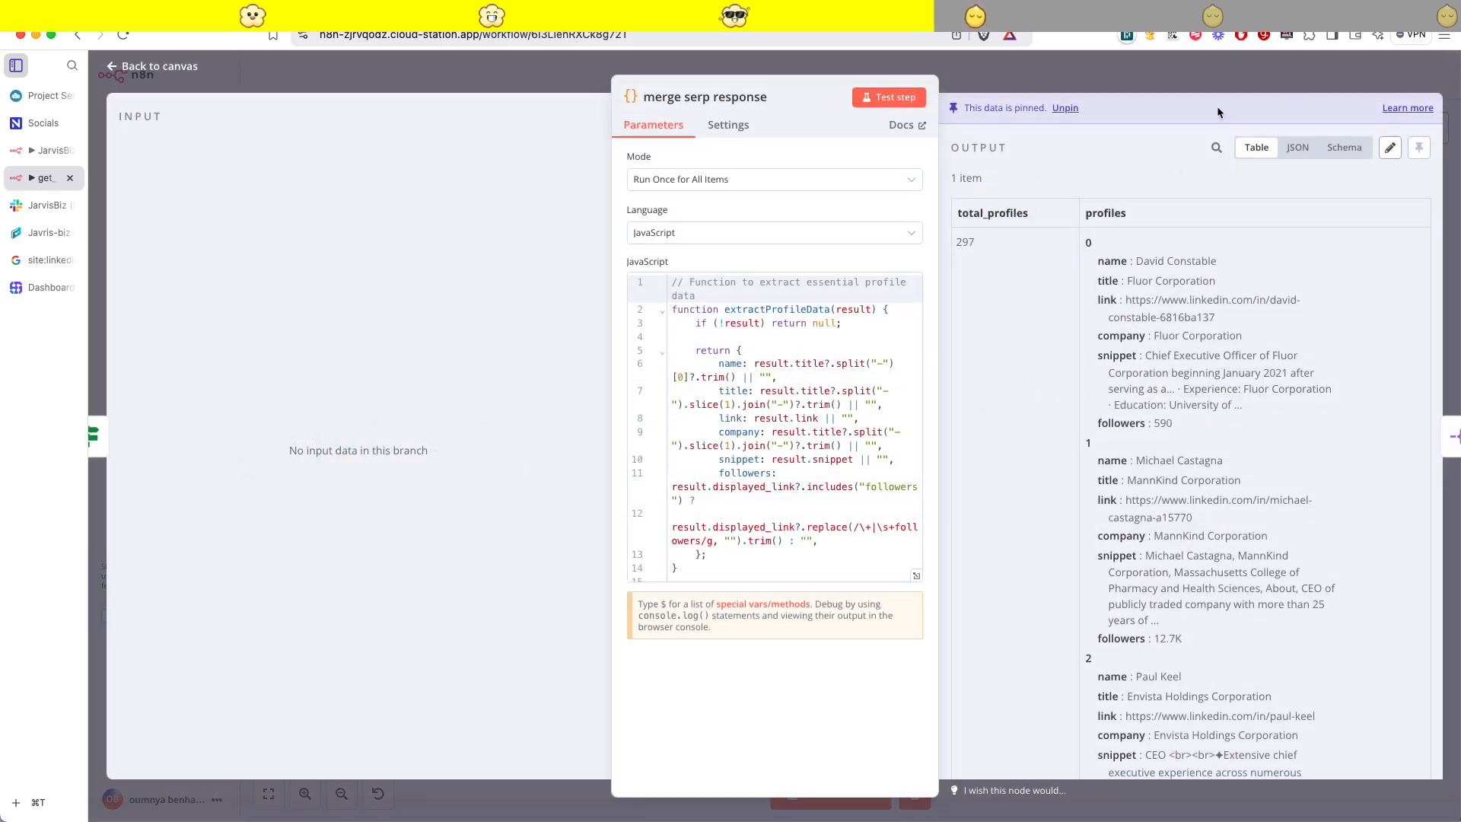
key(Escape)
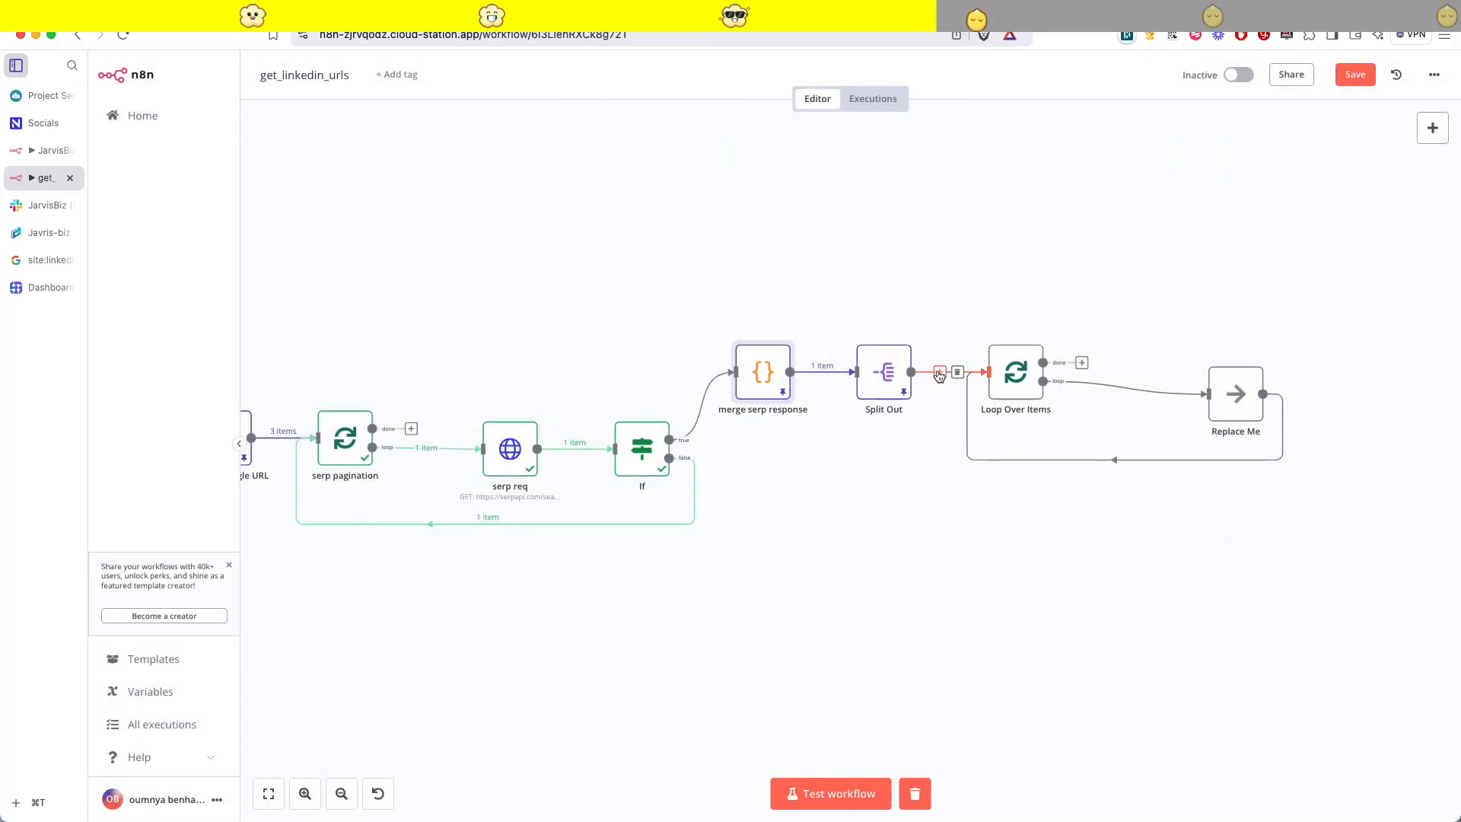
click(940, 373)
text(if)
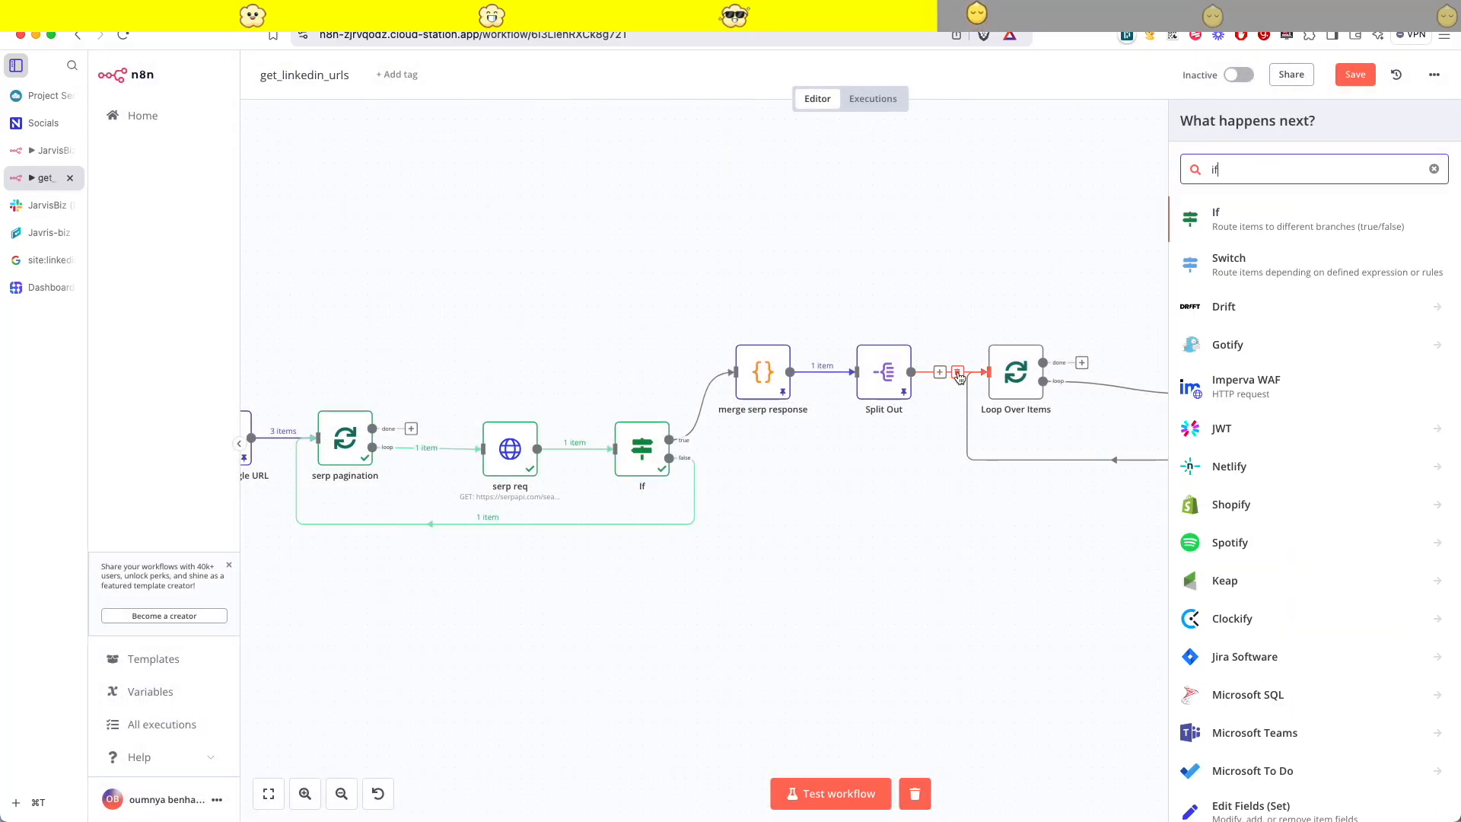
click(1239, 216)
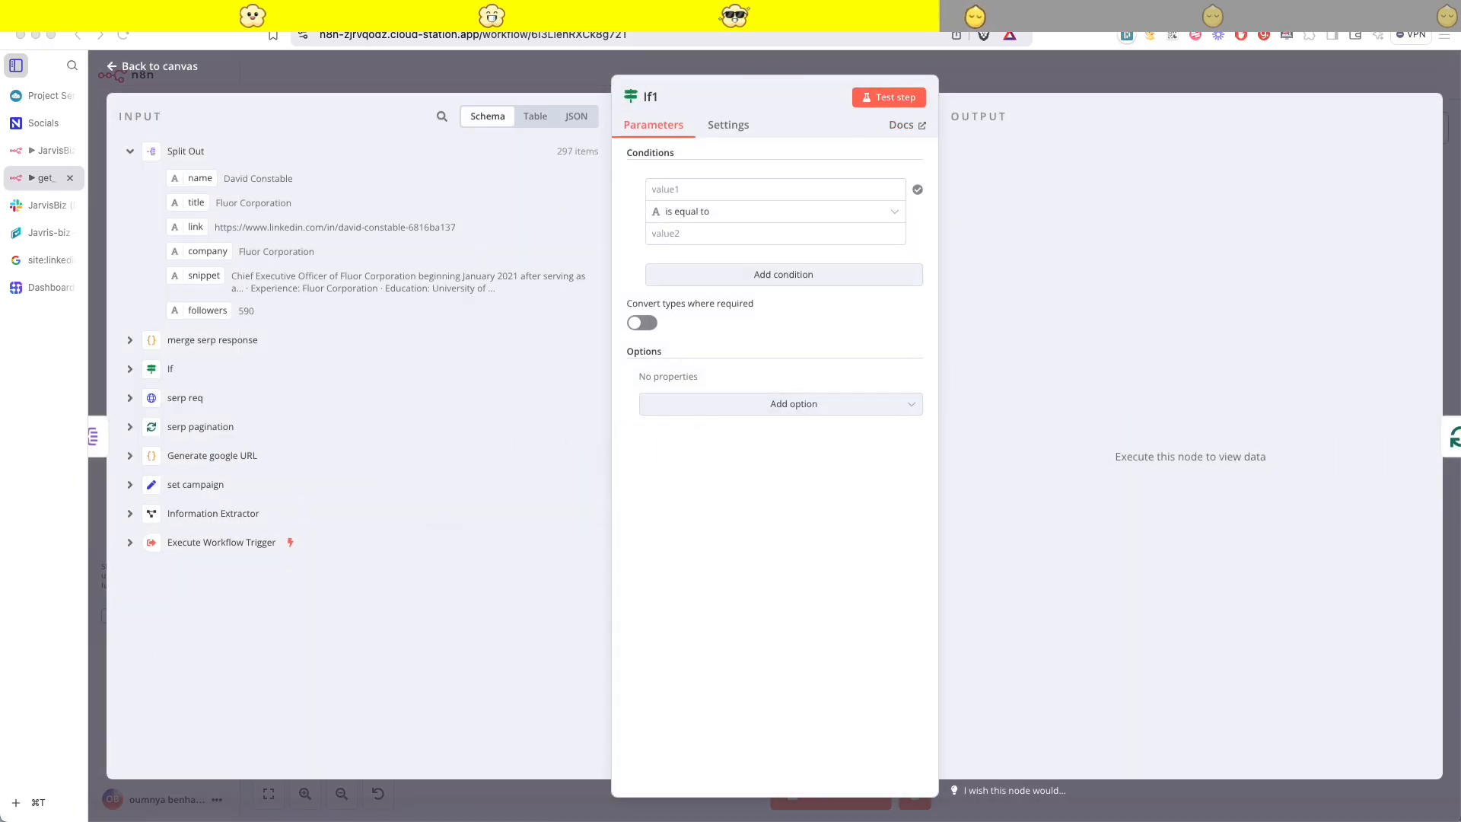
- Set the If1 condition to check that the number total_profiles from merge serp response is greater than 0
click(813, 188)
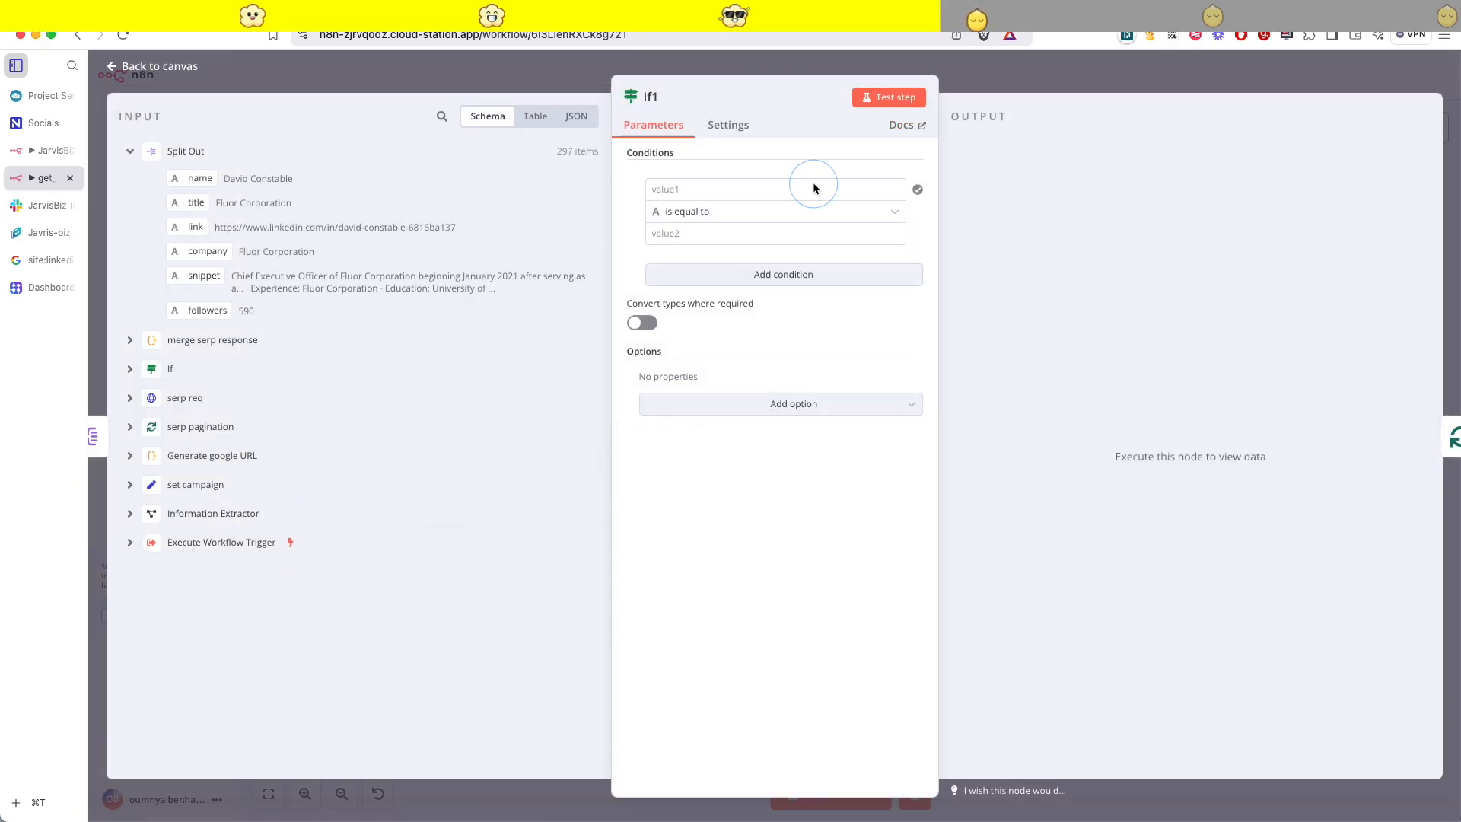
click(130, 343)
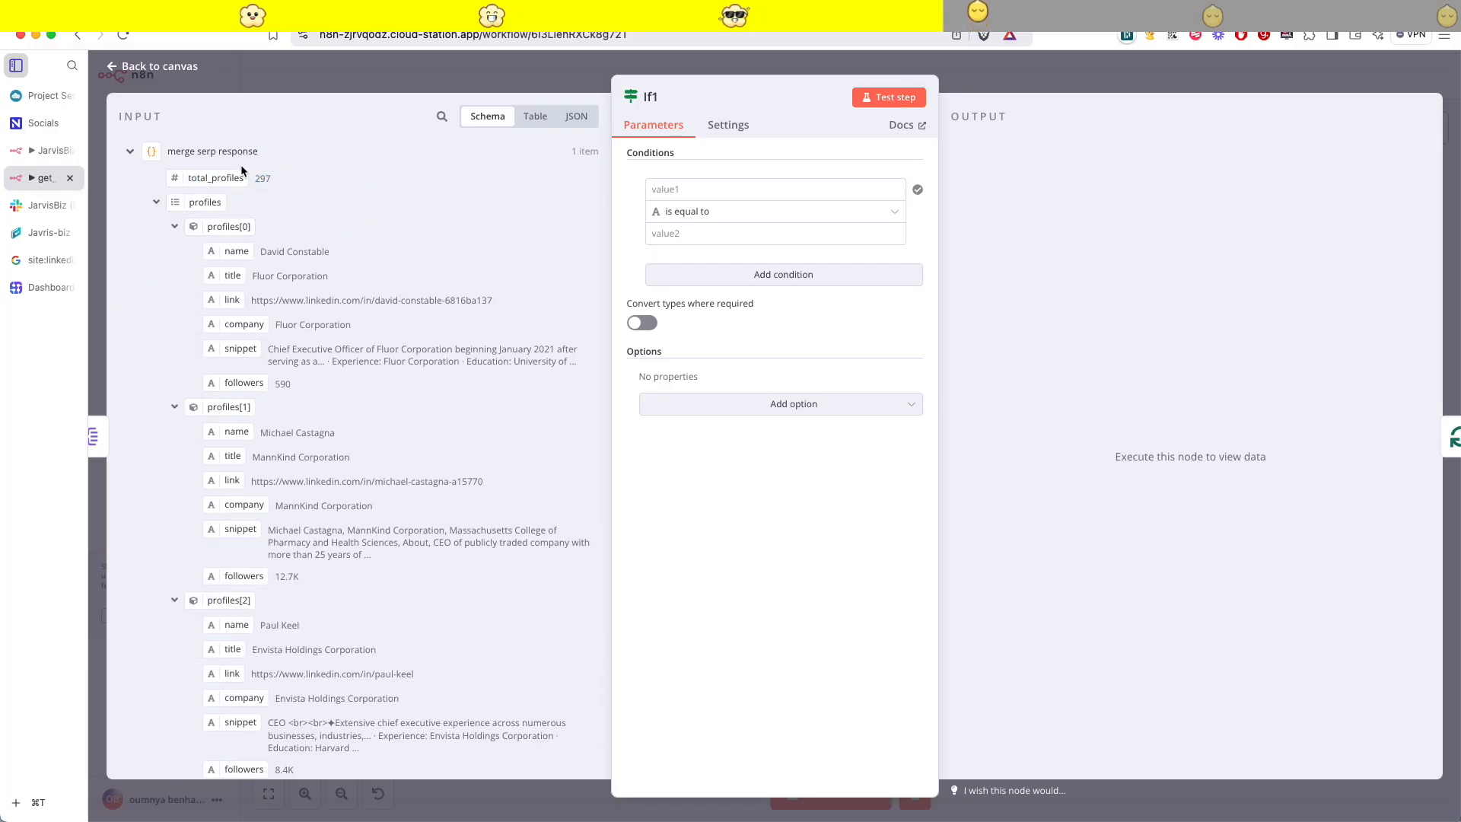
drag(226, 175, 685, 204)
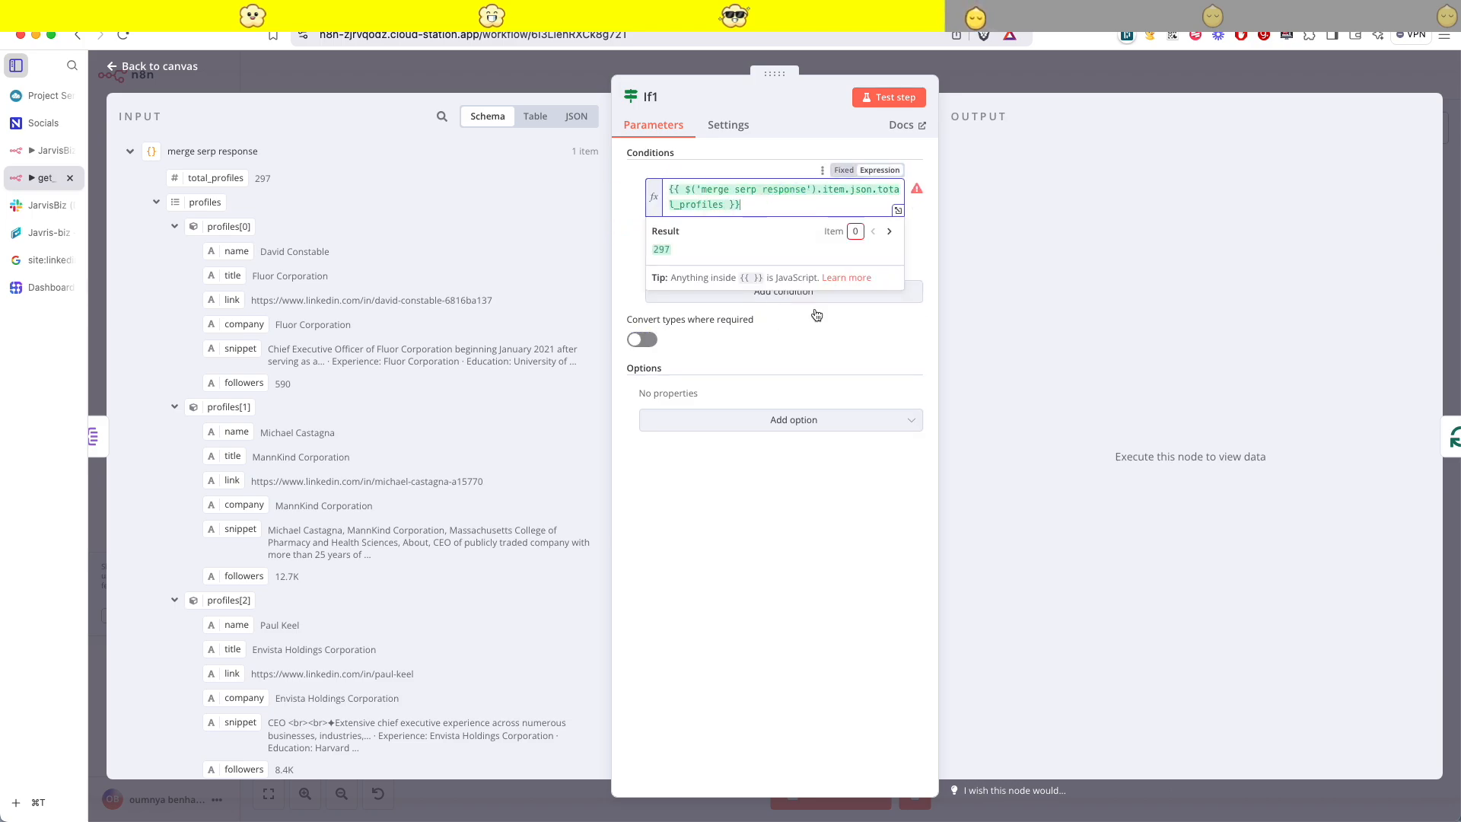
click(685, 152)
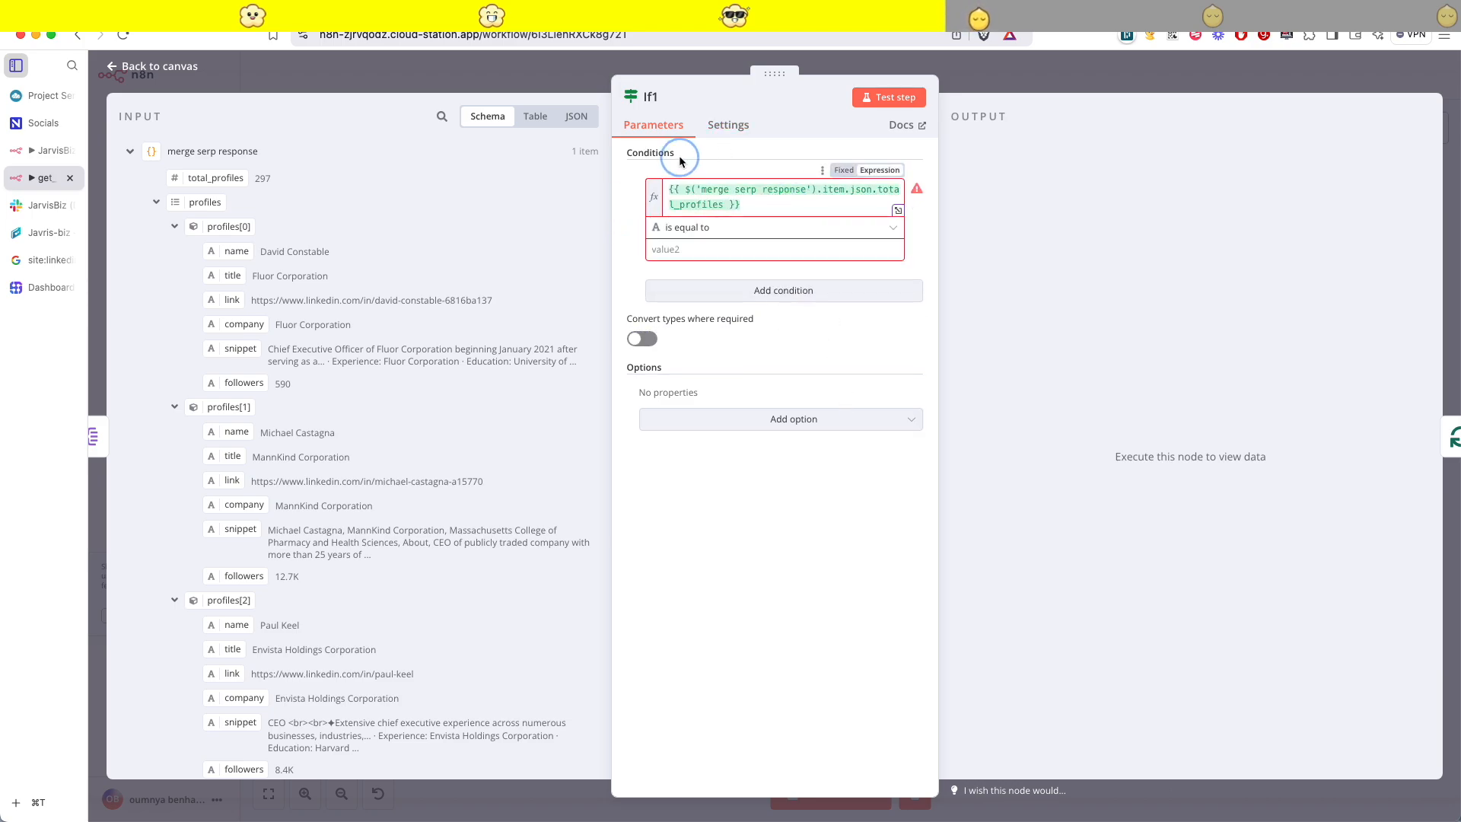
click(748, 232)
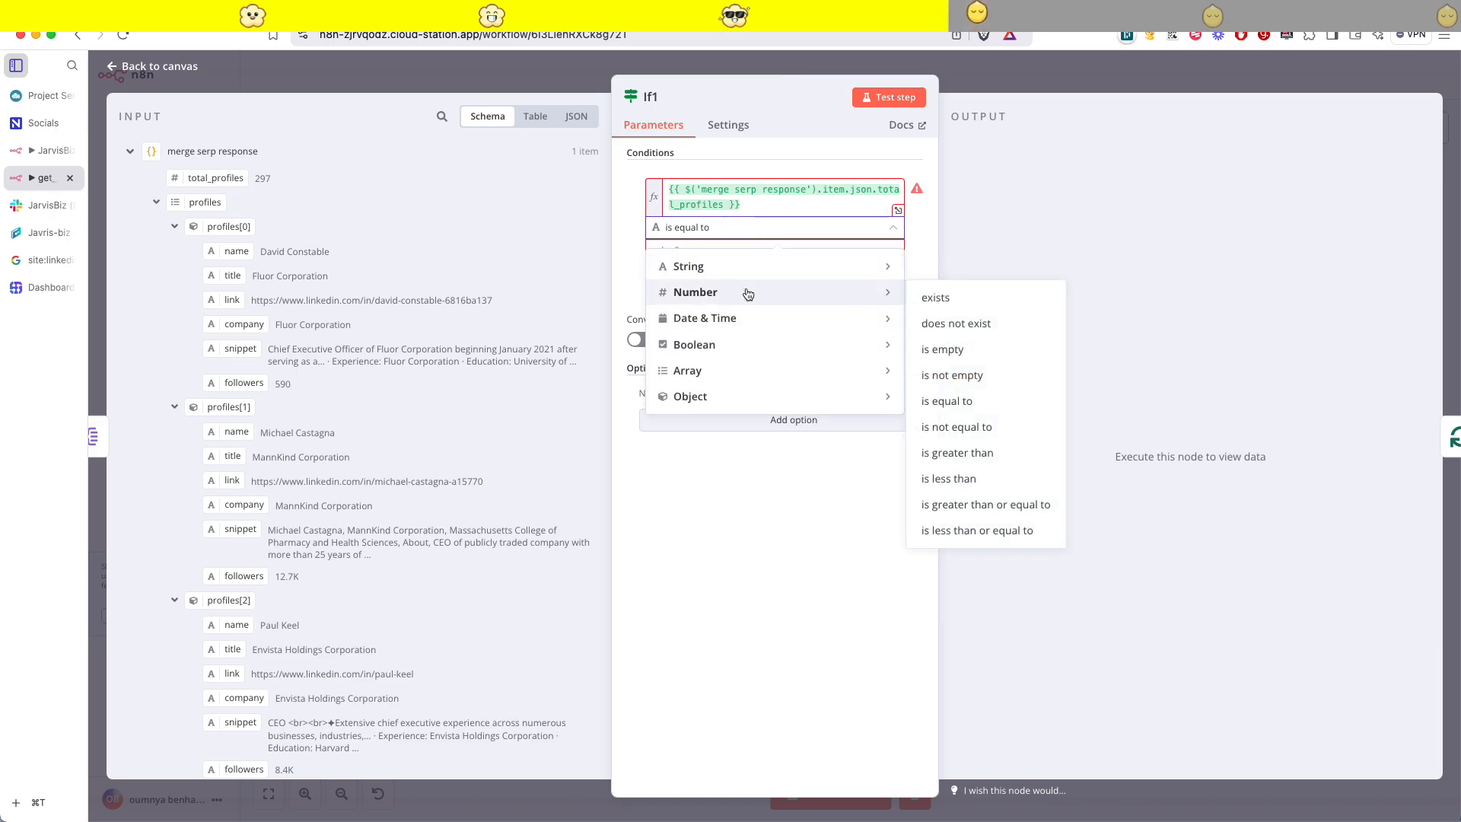
mouse_move(882, 298)
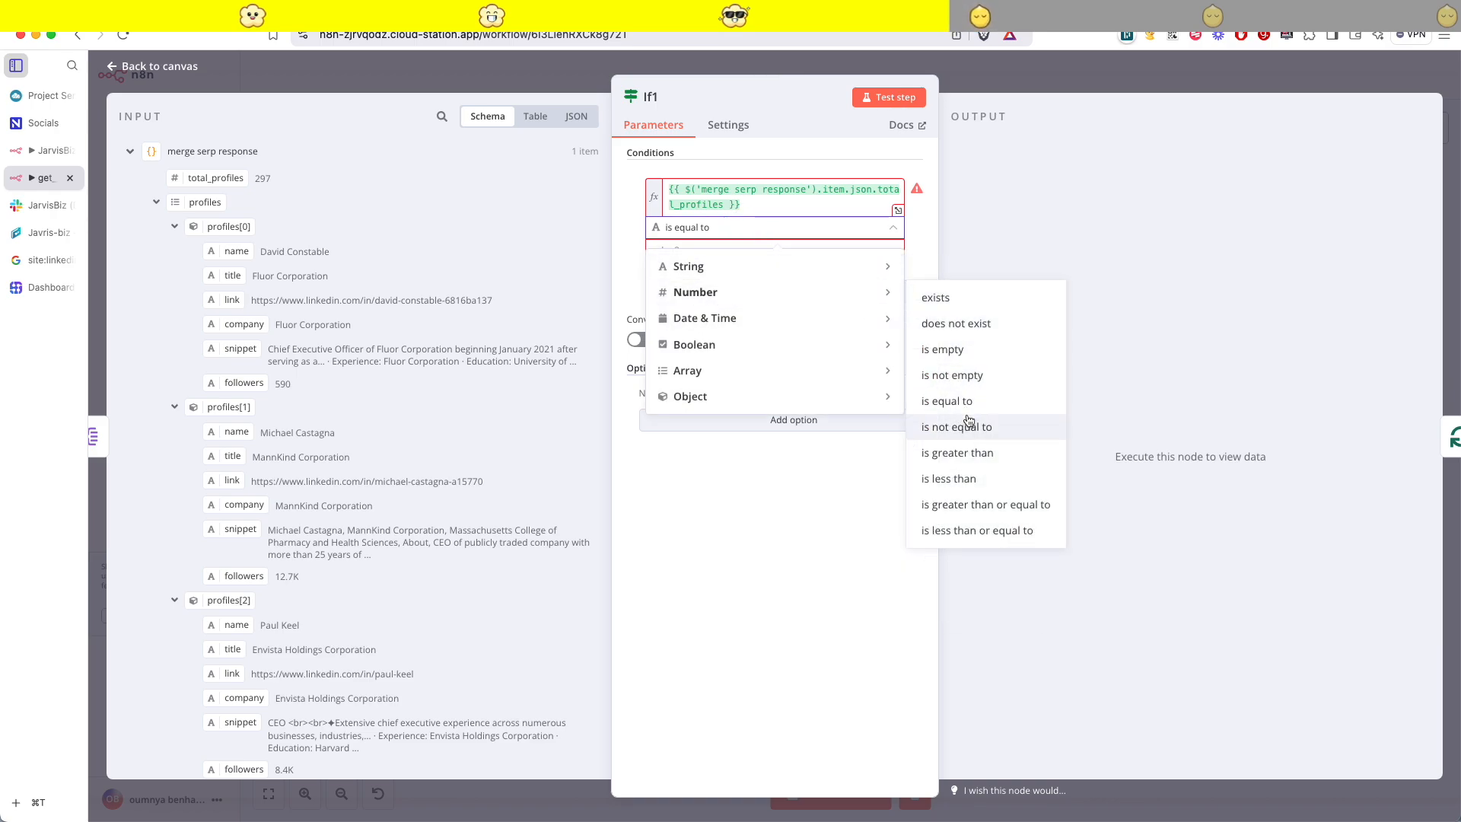
click(948, 453)
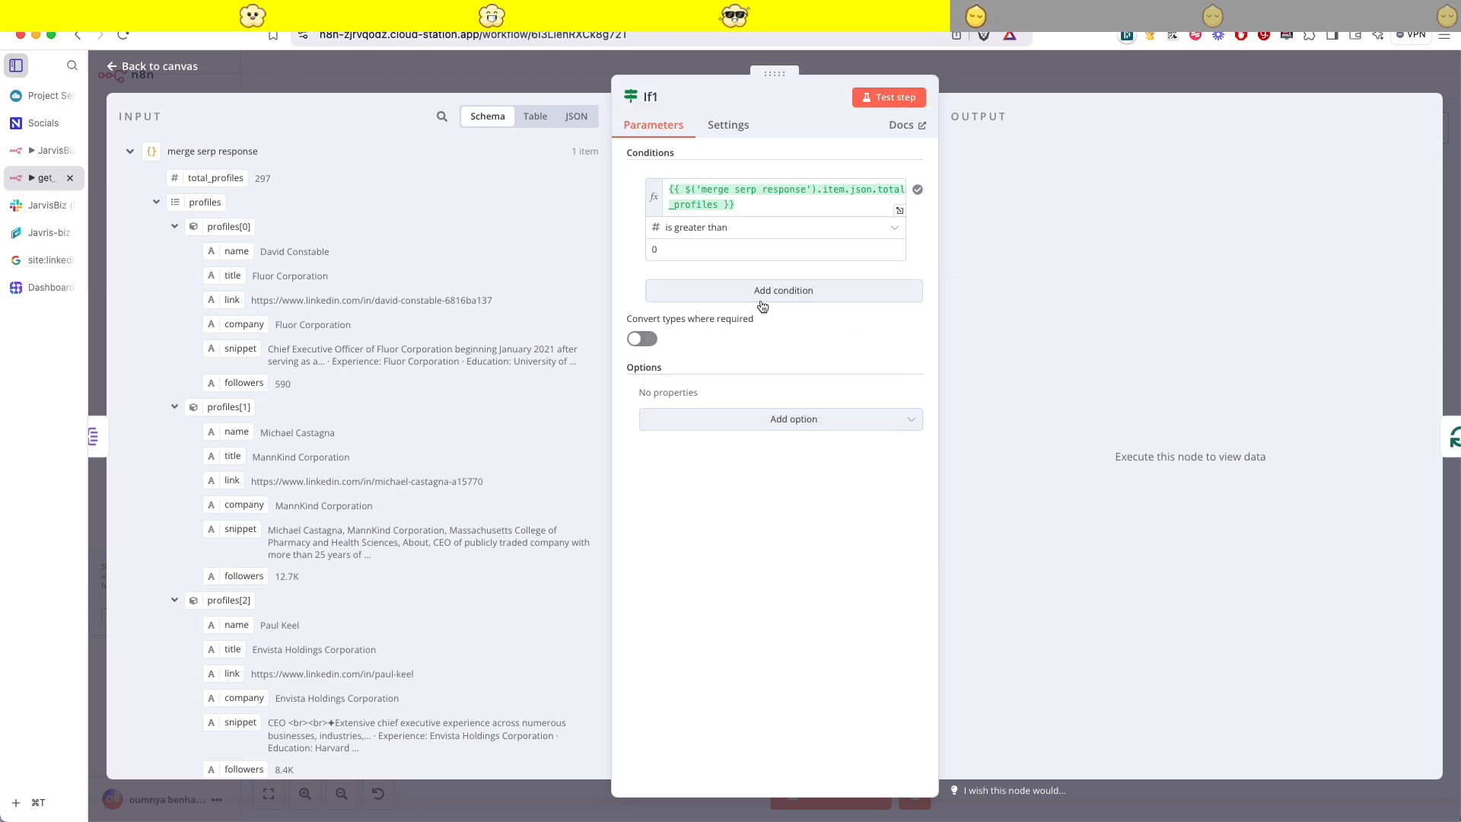
- Test the If1 node, and move the Loop Over Items and Replace Me nodes above its row on the canvas
click(889, 97)
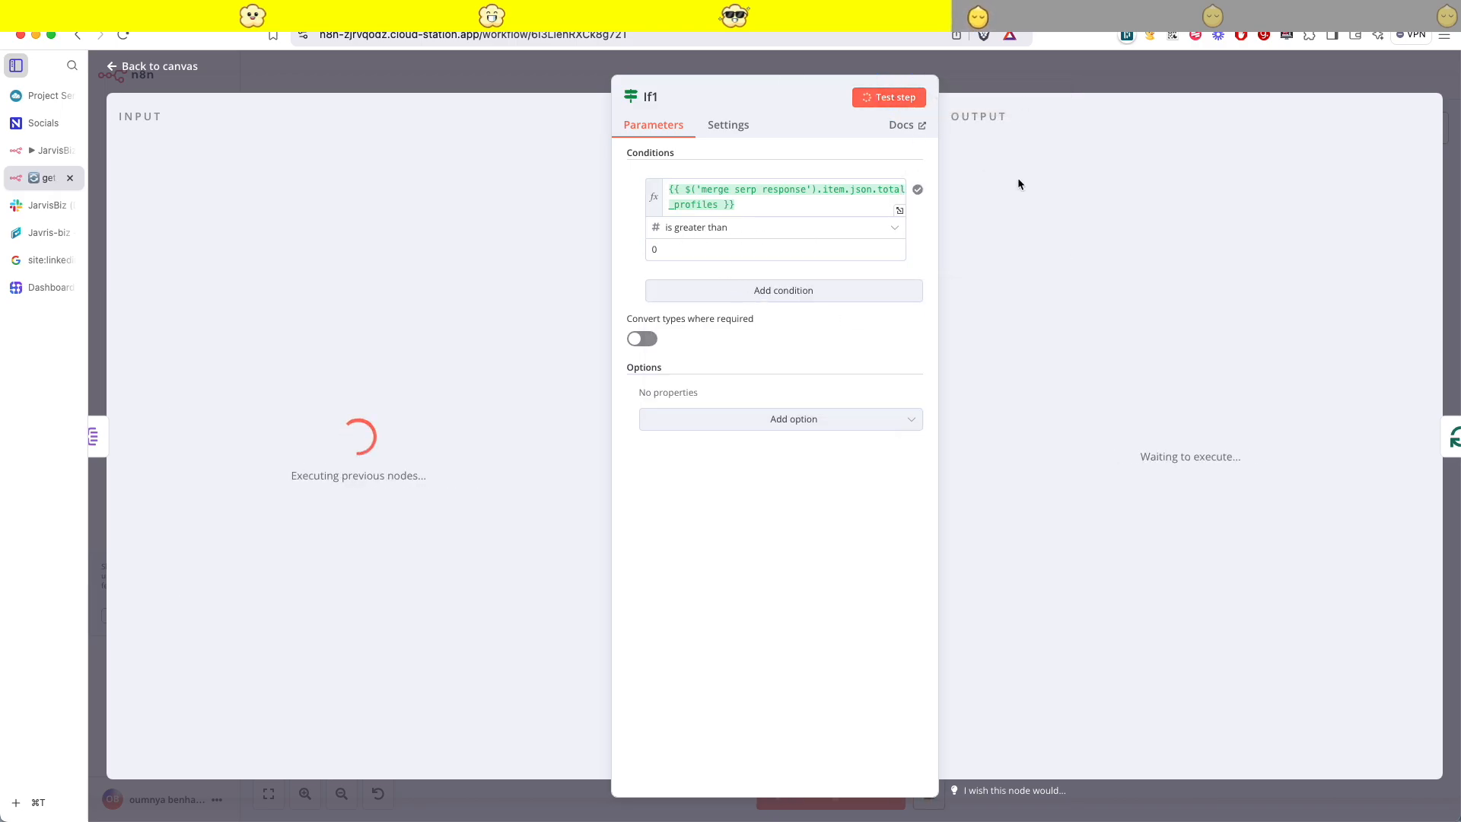
key(Escape)
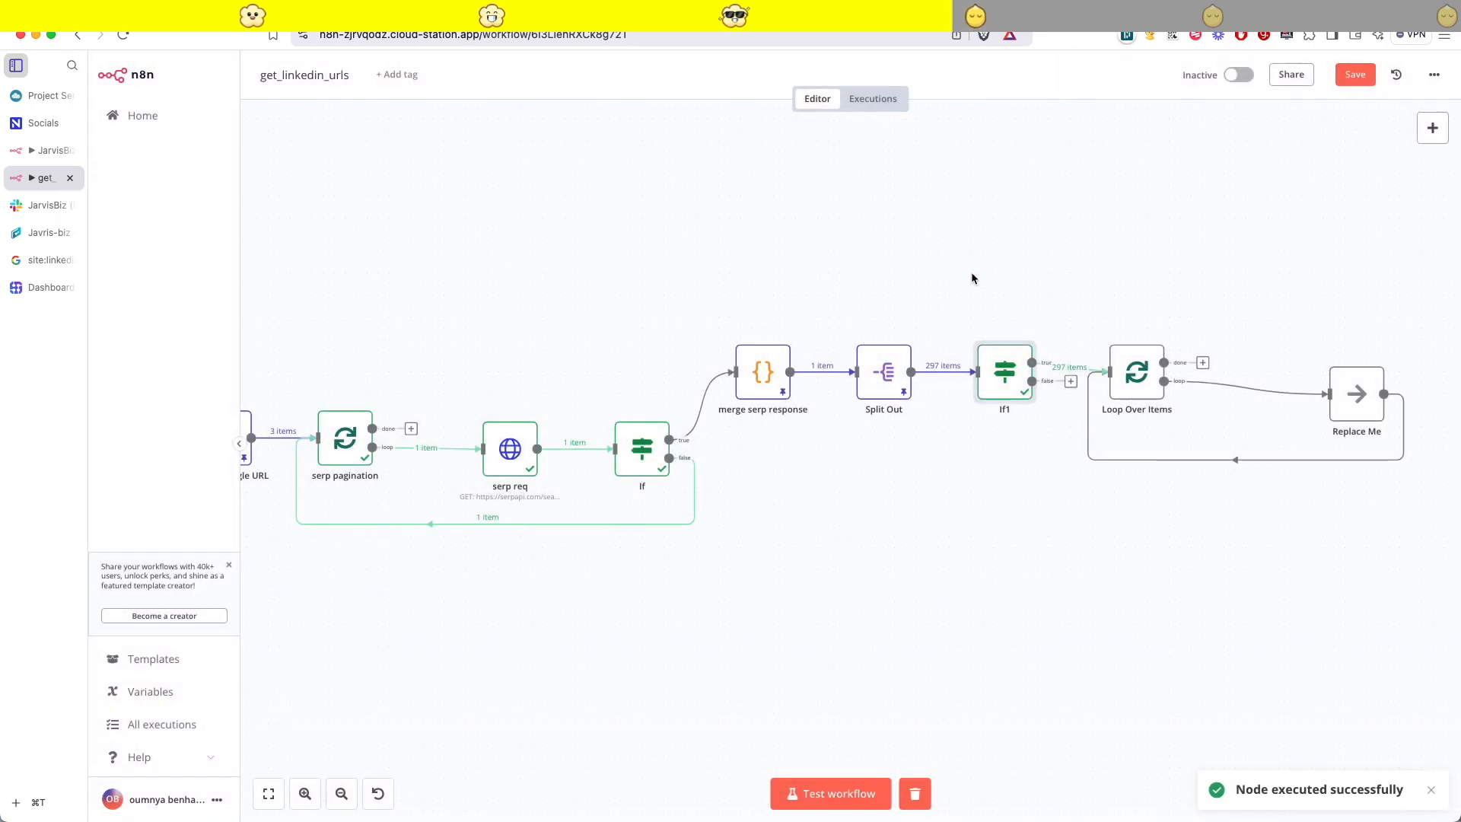
drag(1119, 390, 1131, 308)
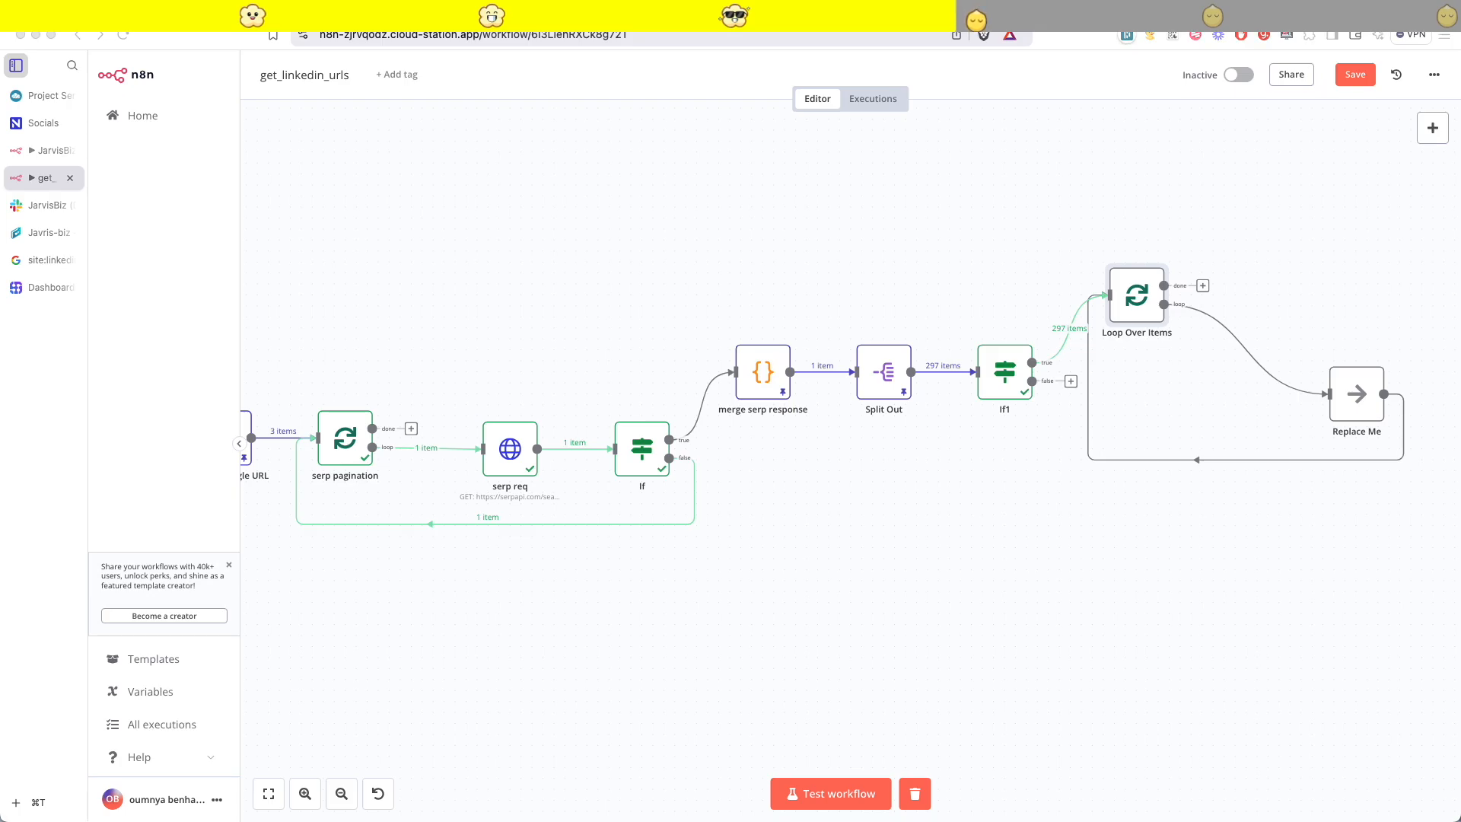
click(1352, 238)
drag(1357, 385, 1335, 275)
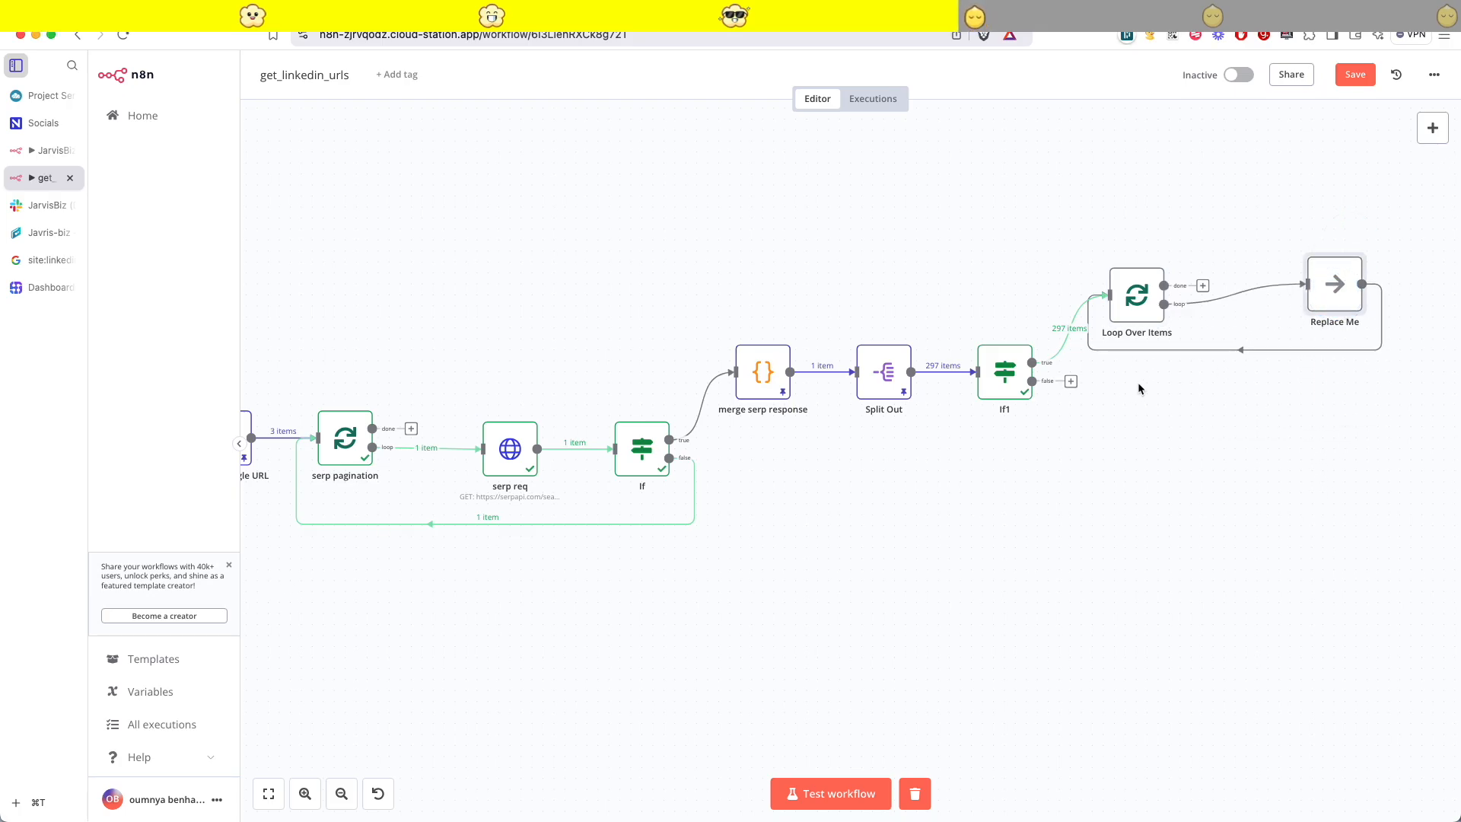
- Add a No Operation, do nothing node to the false output of If1 and place it below the main row
click(1071, 382)
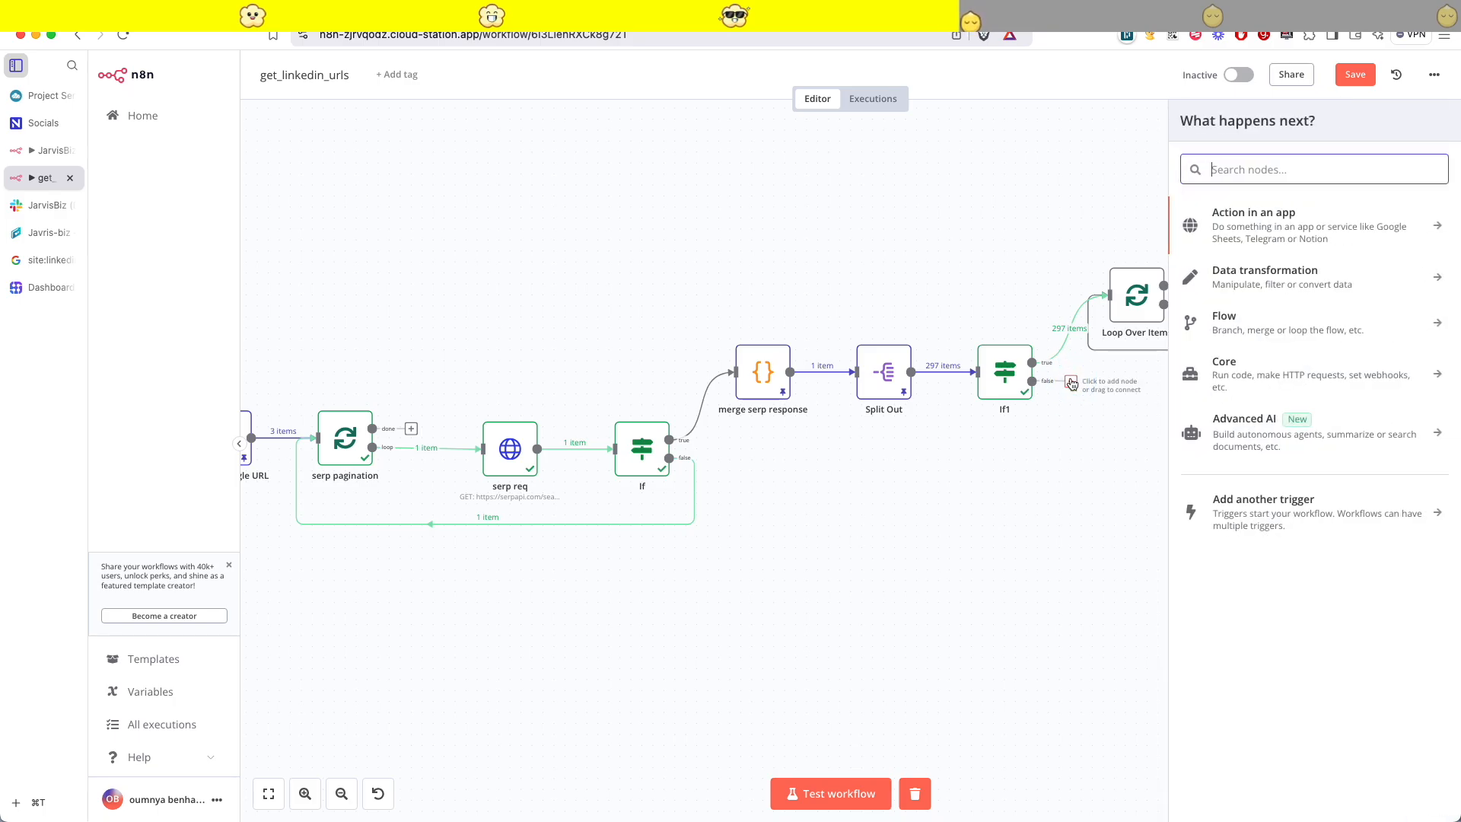
text(nothi)
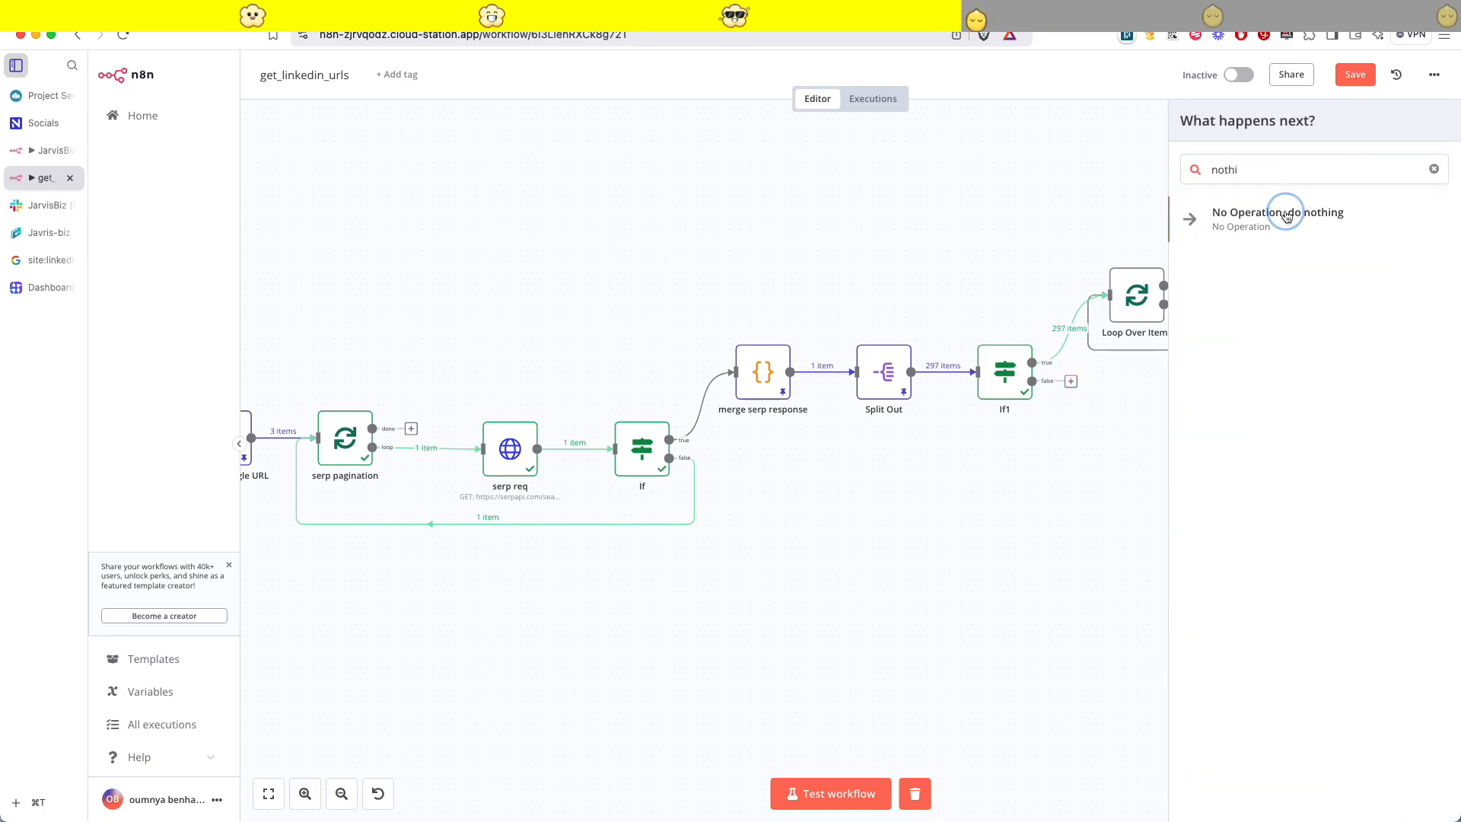
click(1289, 212)
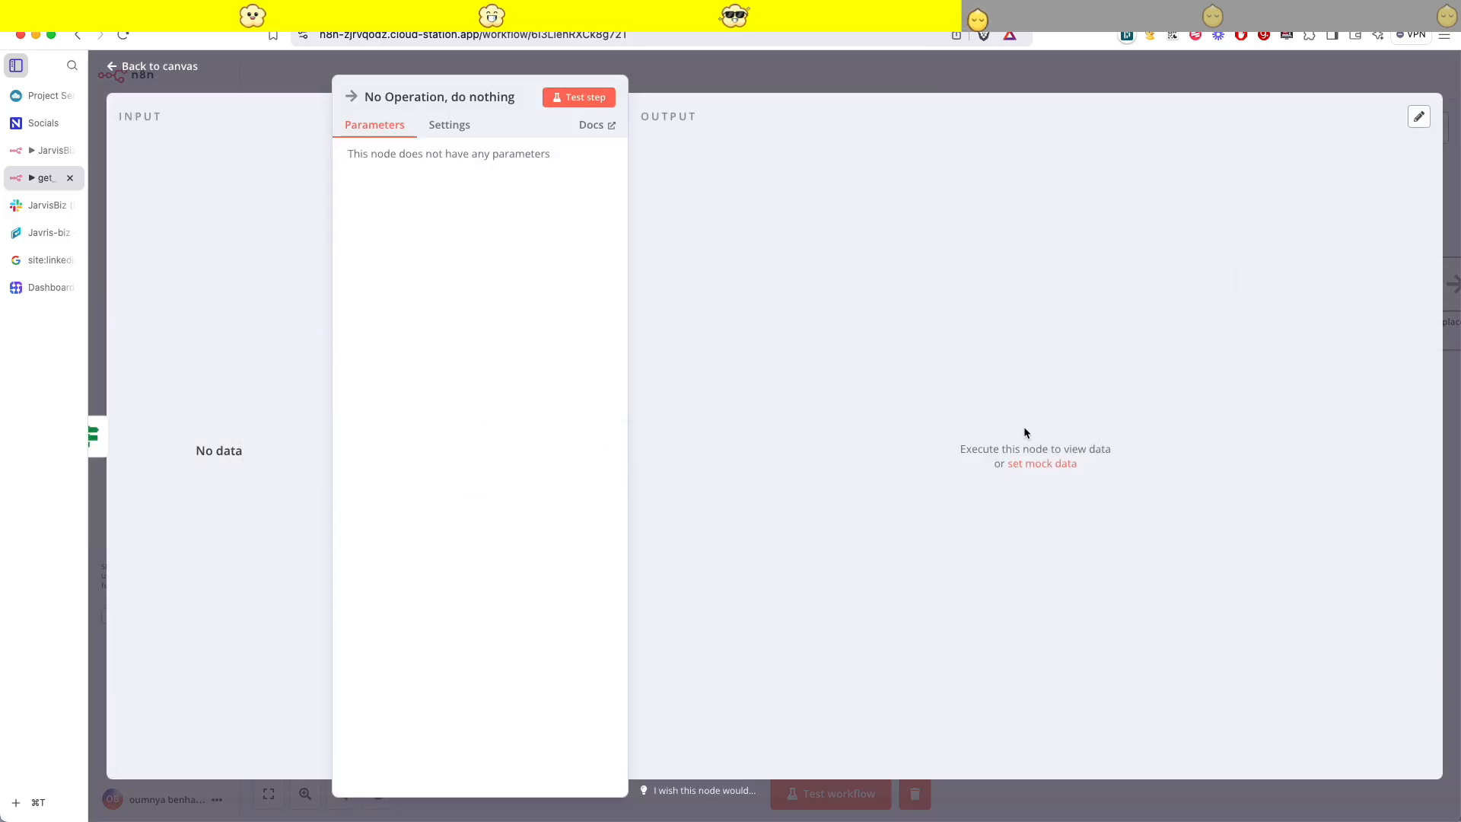
click(1158, 73)
drag(1121, 394, 1136, 500)
- Put a NocoDB Get many rows node into the Loop Over Items loop in place of Replace Me
scroll(1249, 501, right, 10)
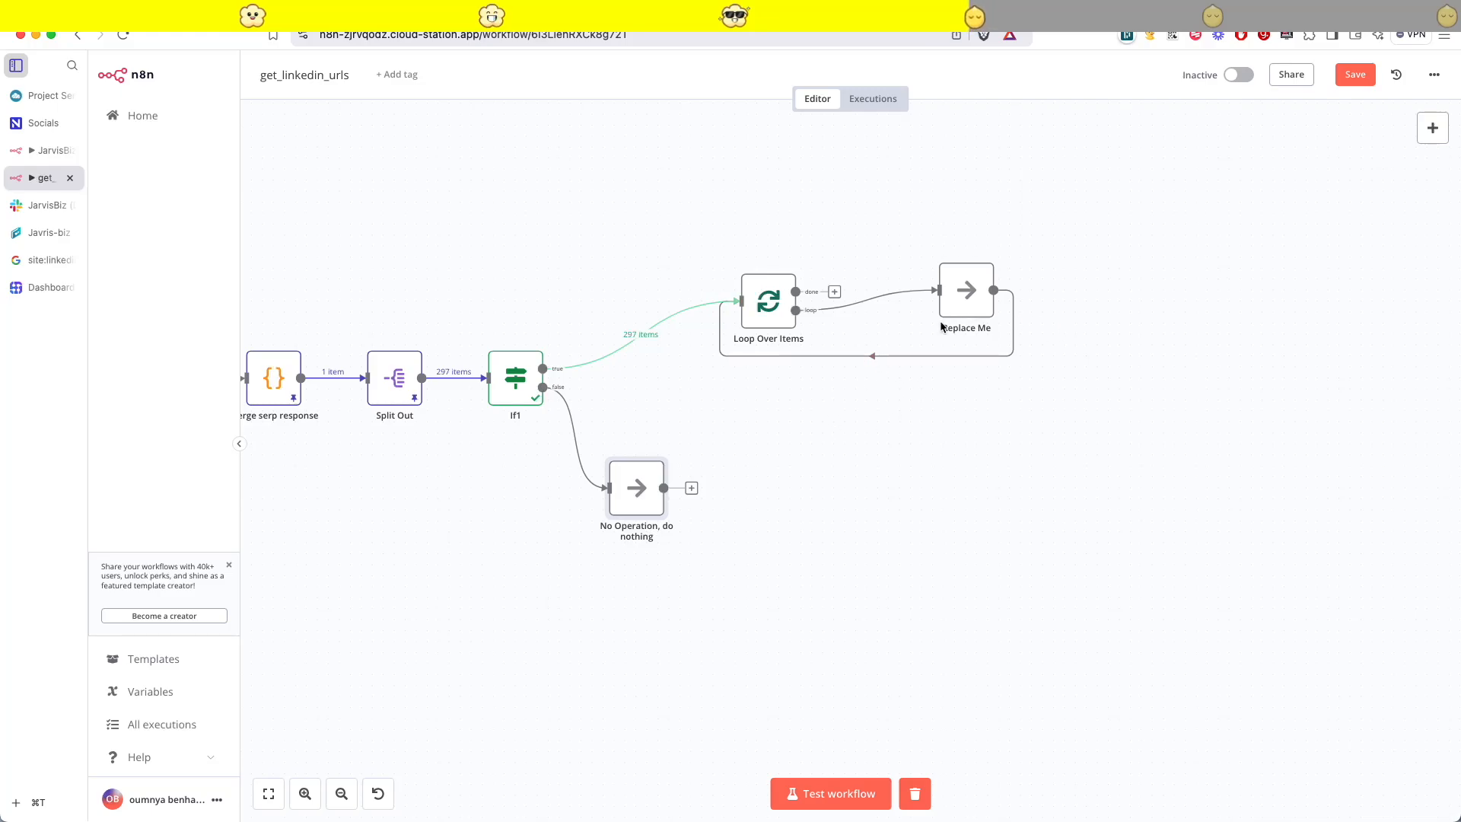
click(864, 357)
text(noc)
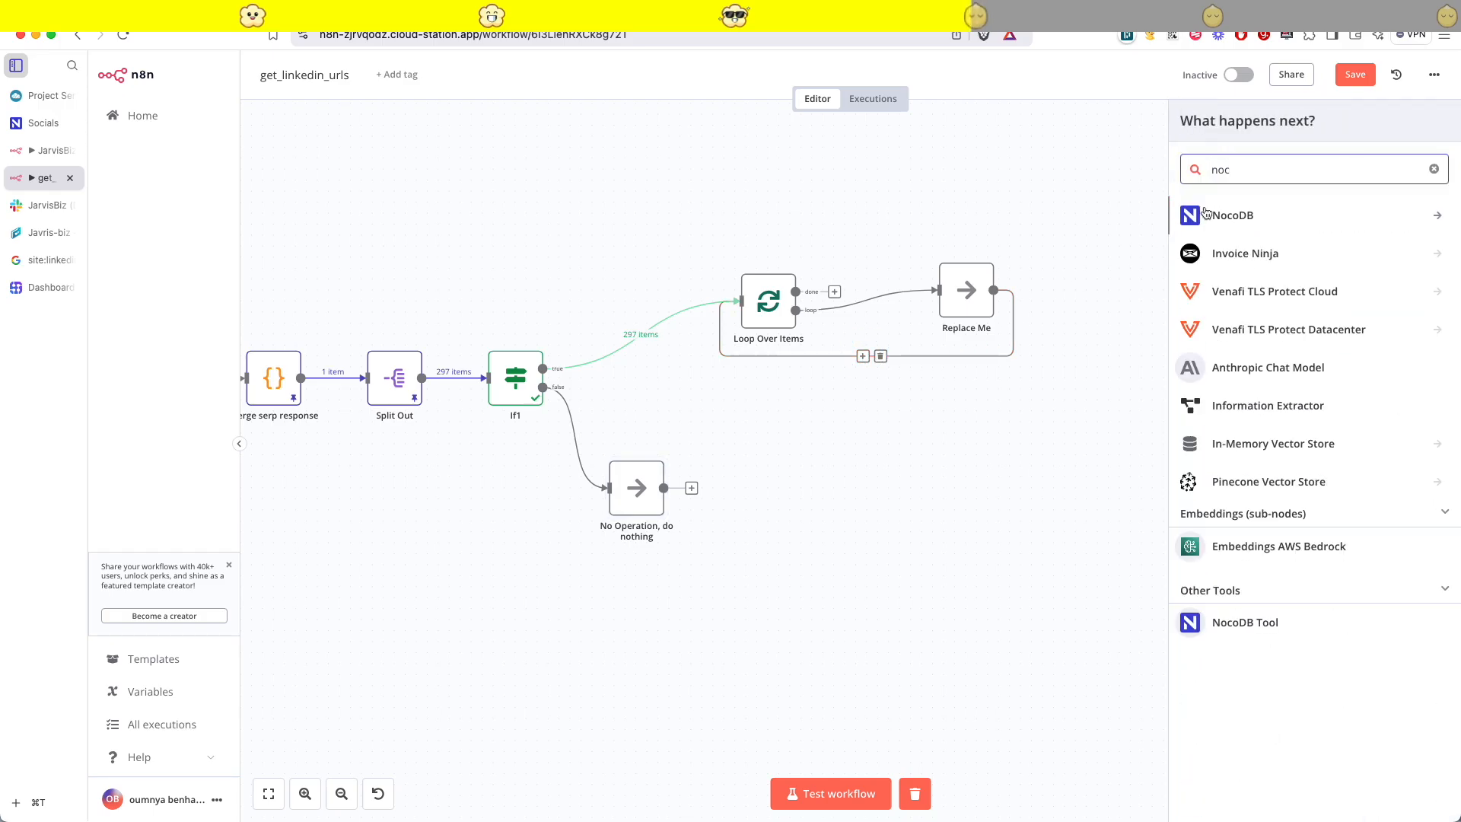
click(1193, 217)
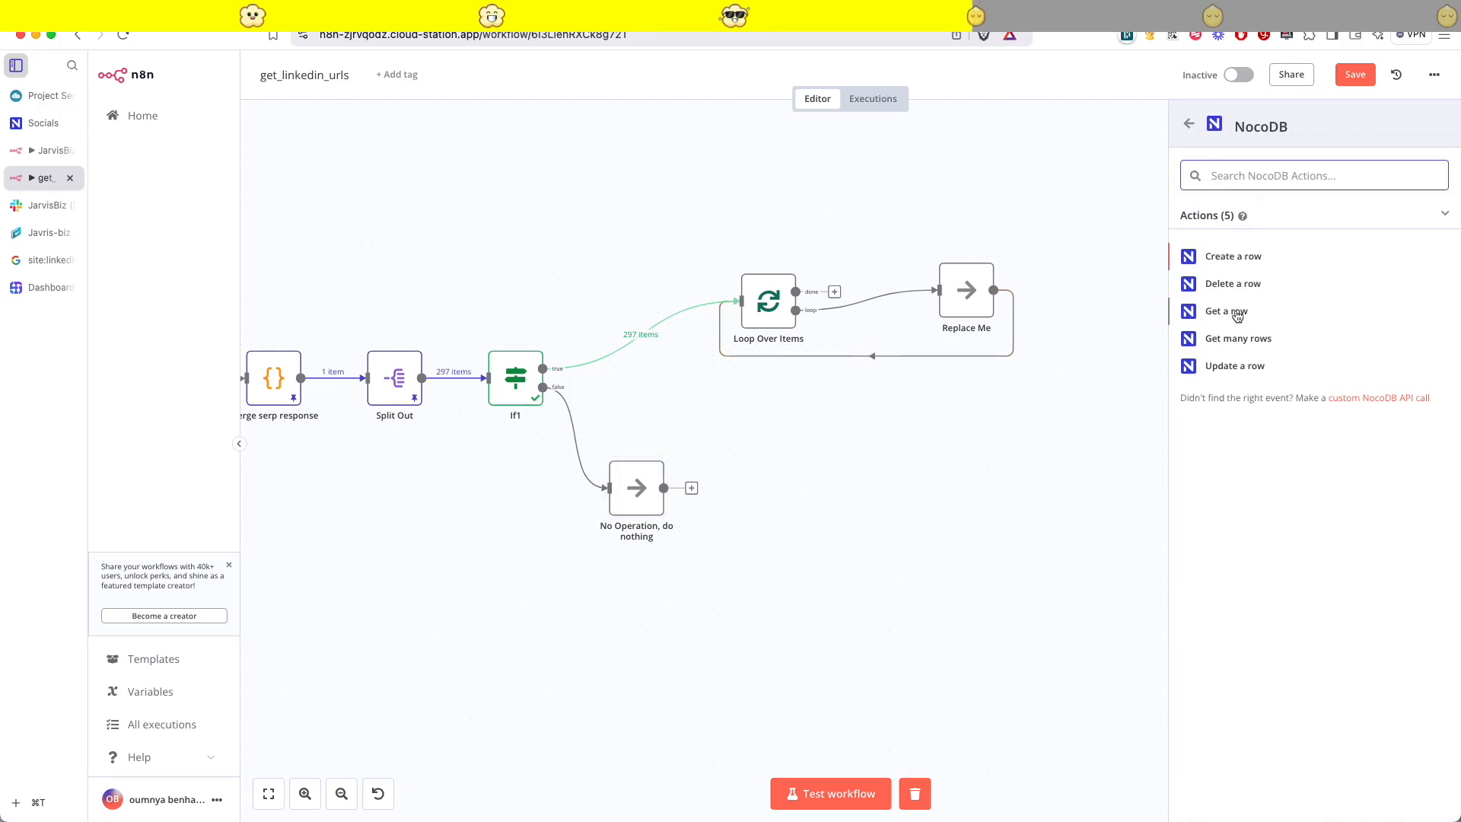
click(1227, 344)
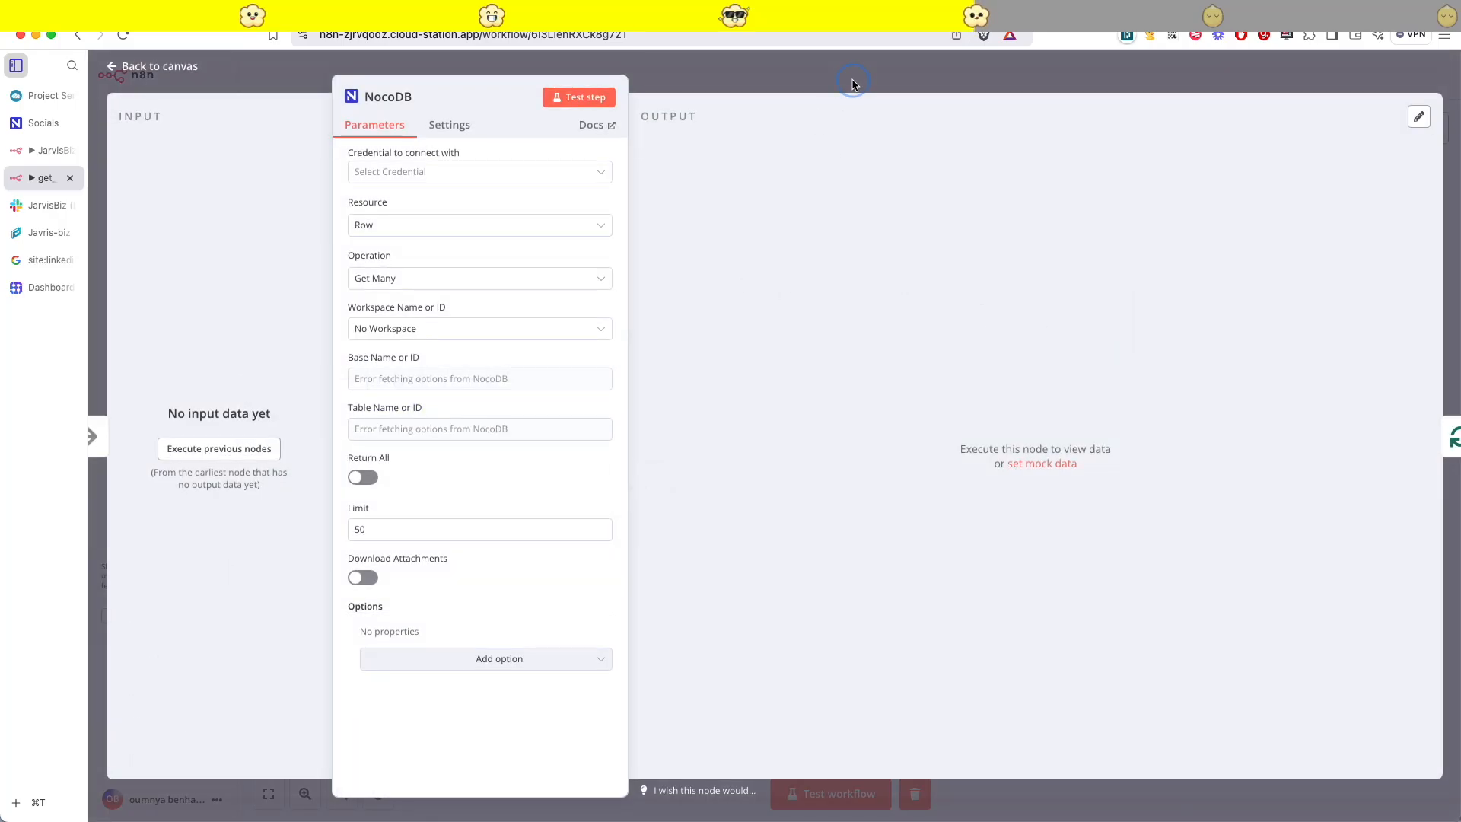
click(852, 83)
drag(1082, 306, 962, 331)
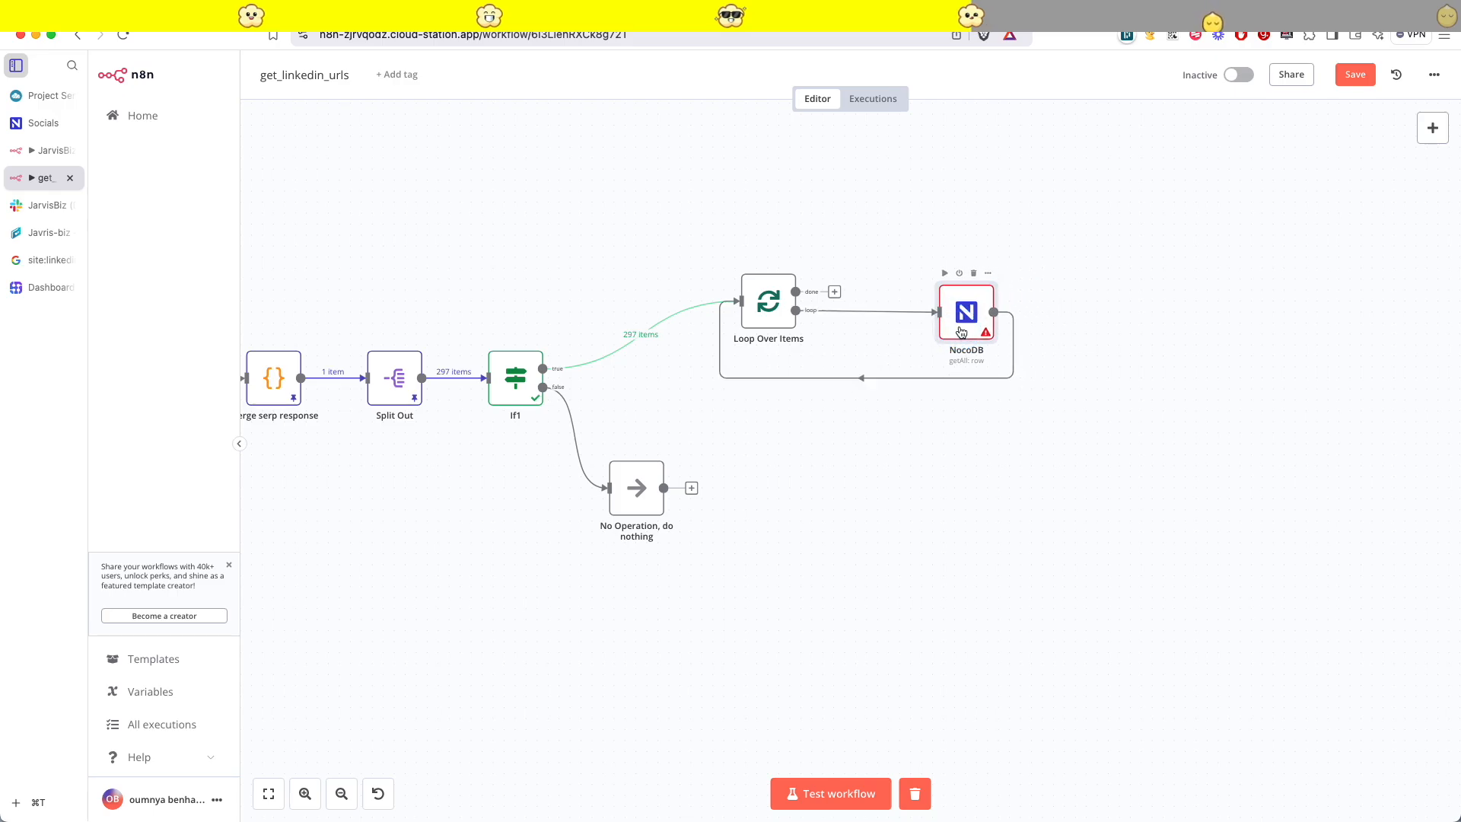
- Open the NocoDB node's settings and start creating a new NocoDB API Token credential
double_click(970, 323)
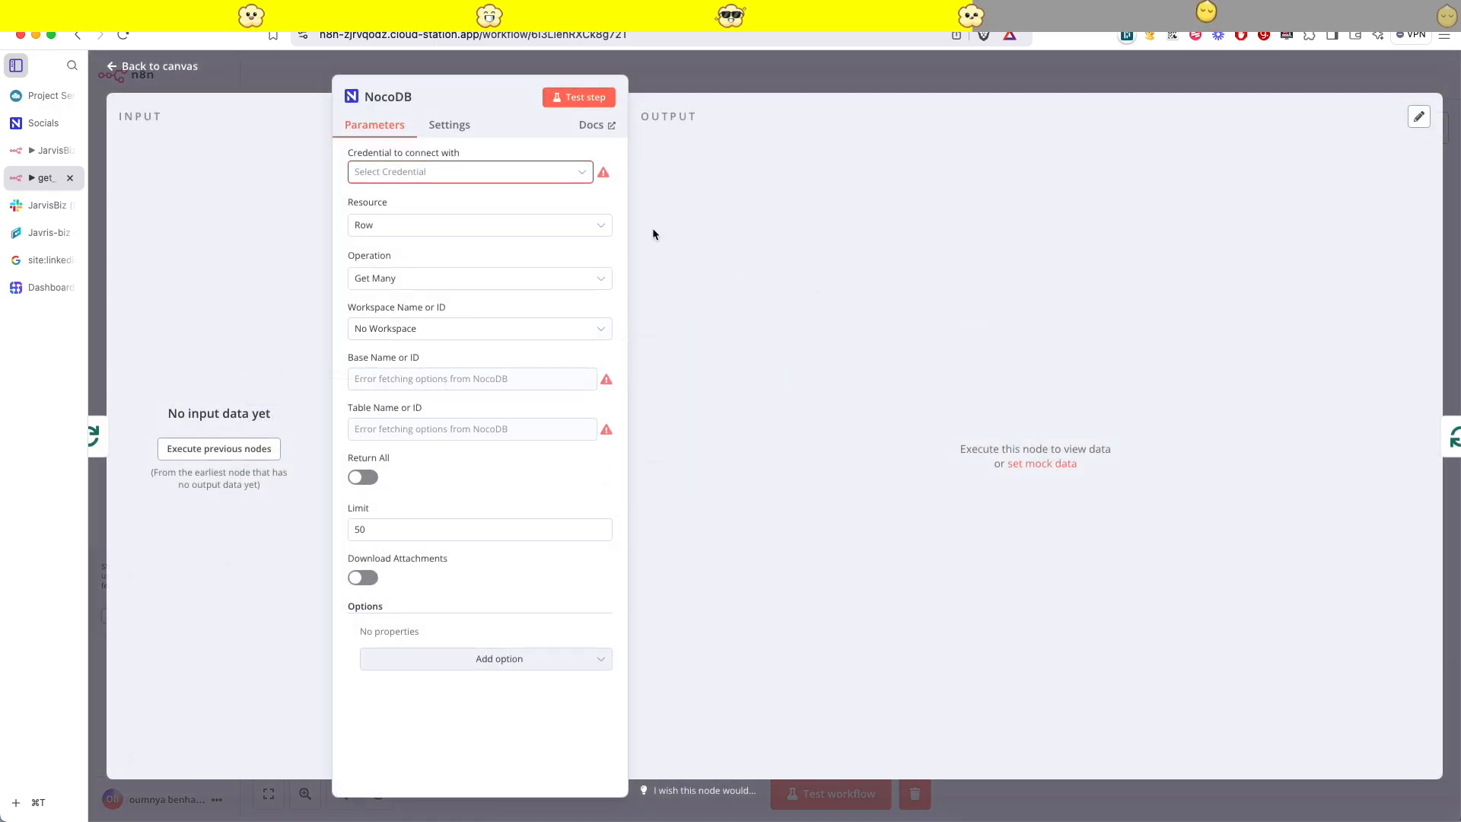
click(580, 173)
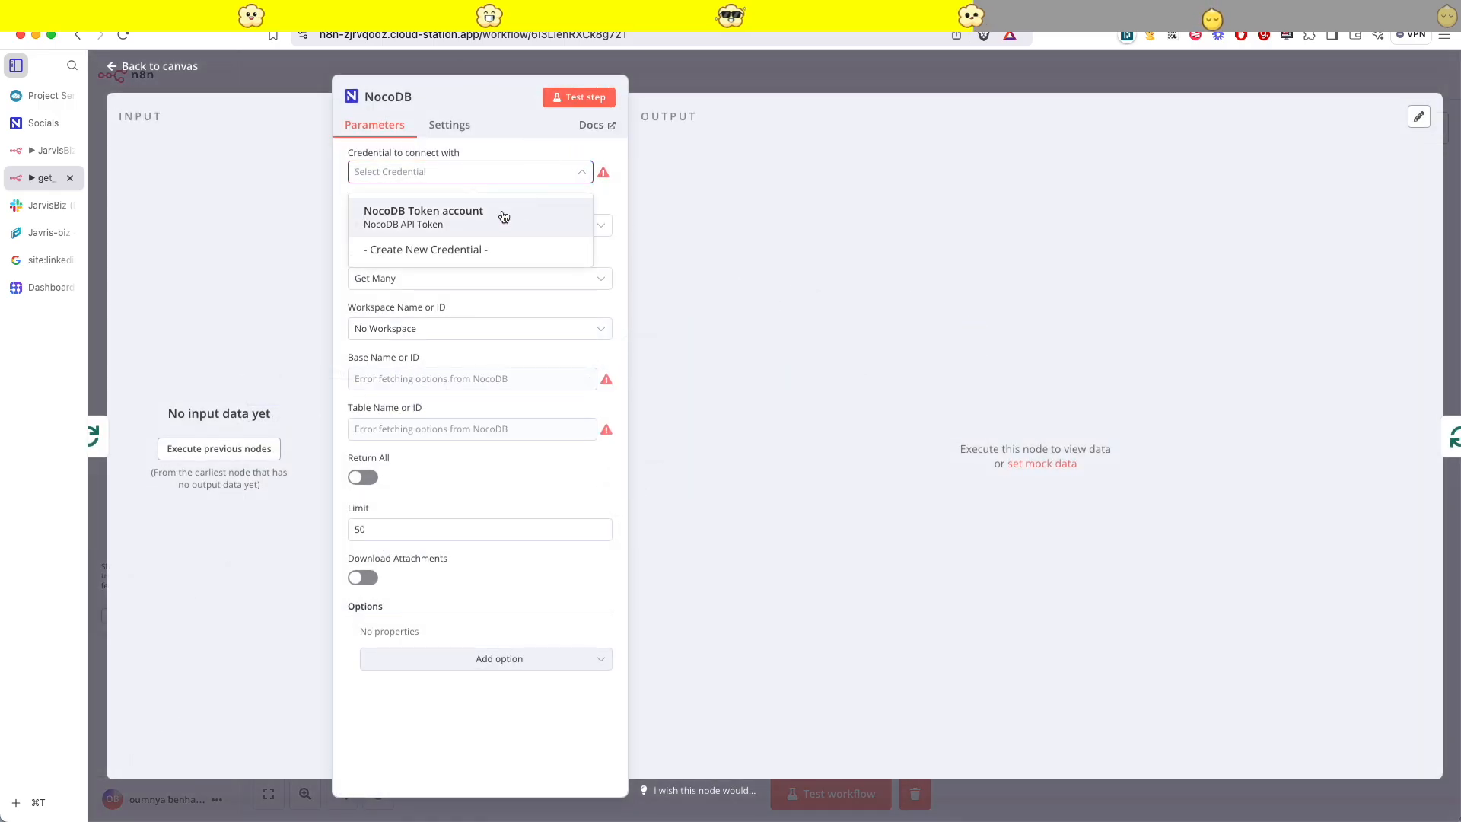
click(455, 249)
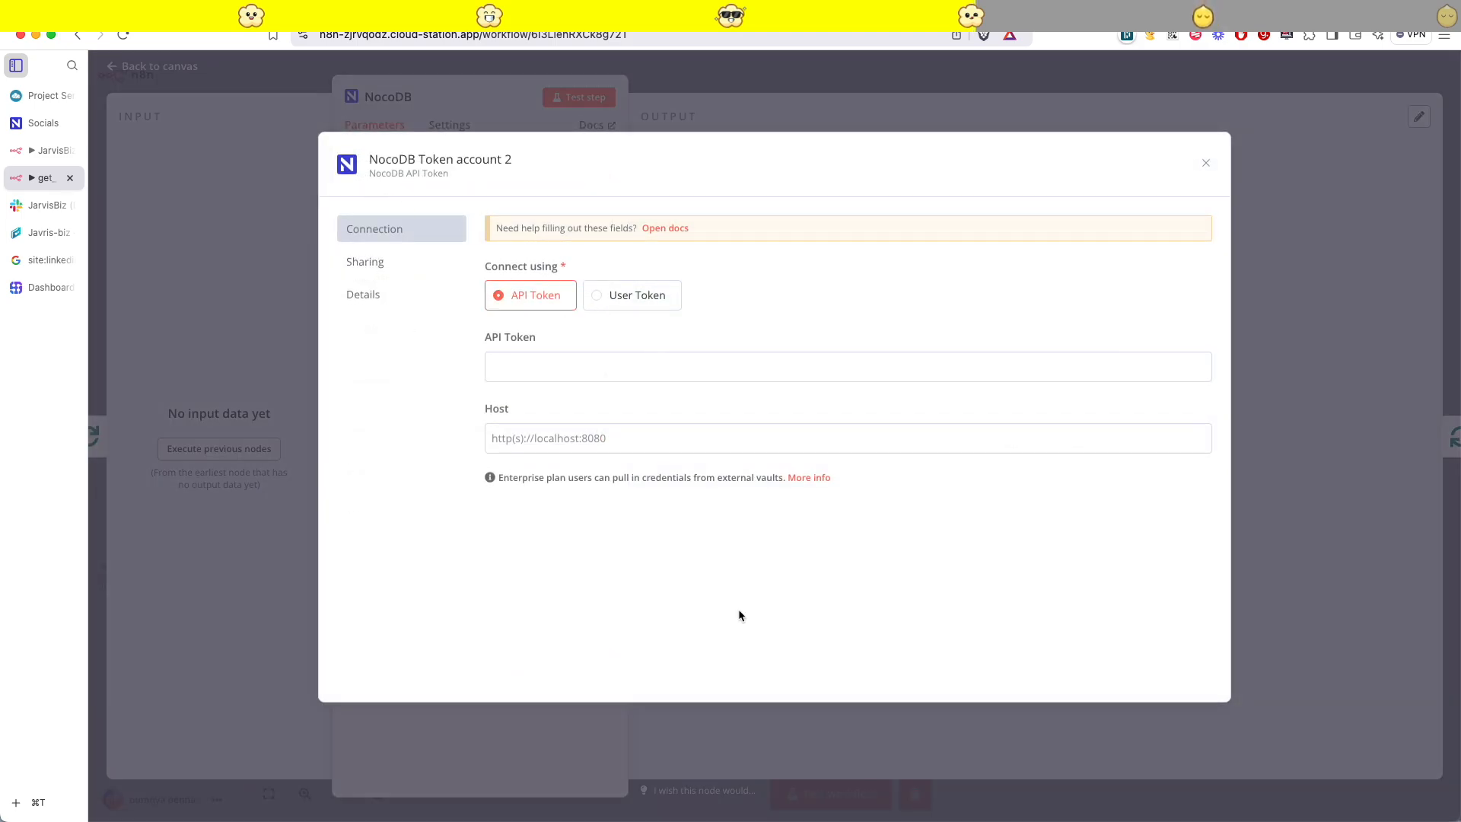
click(558, 438)
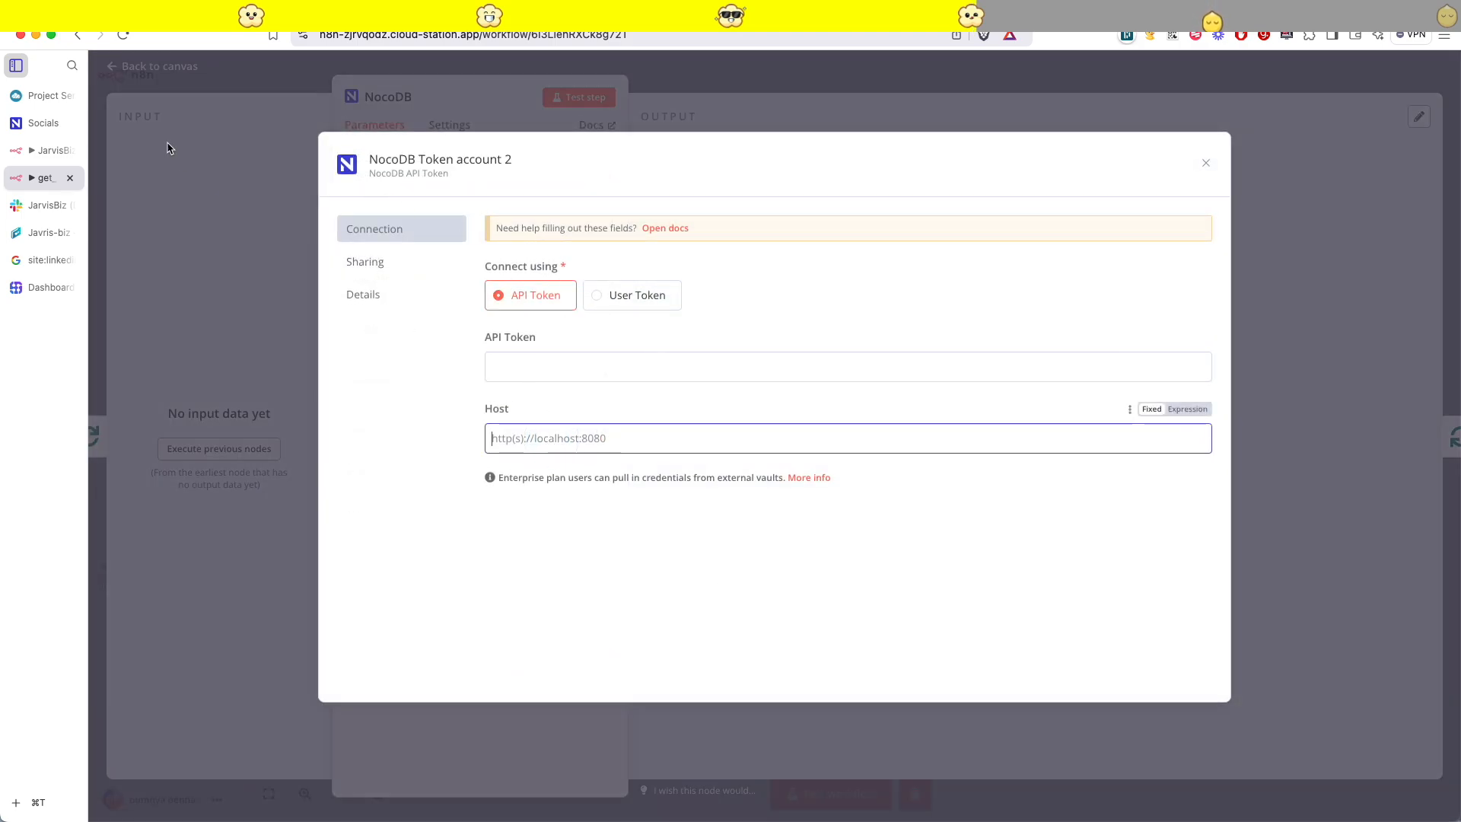
click(37, 94)
click(1426, 231)
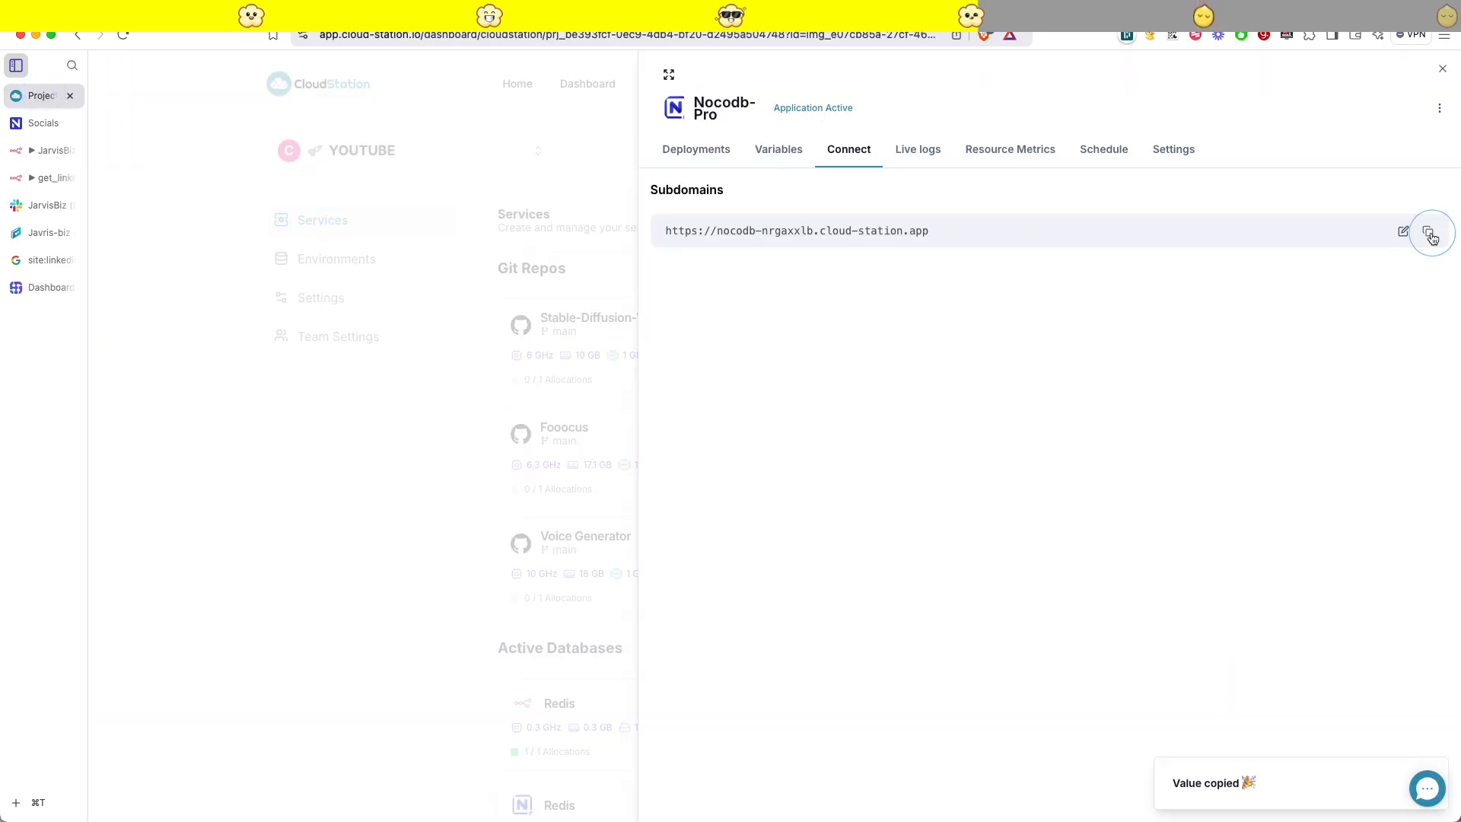
click(42, 177)
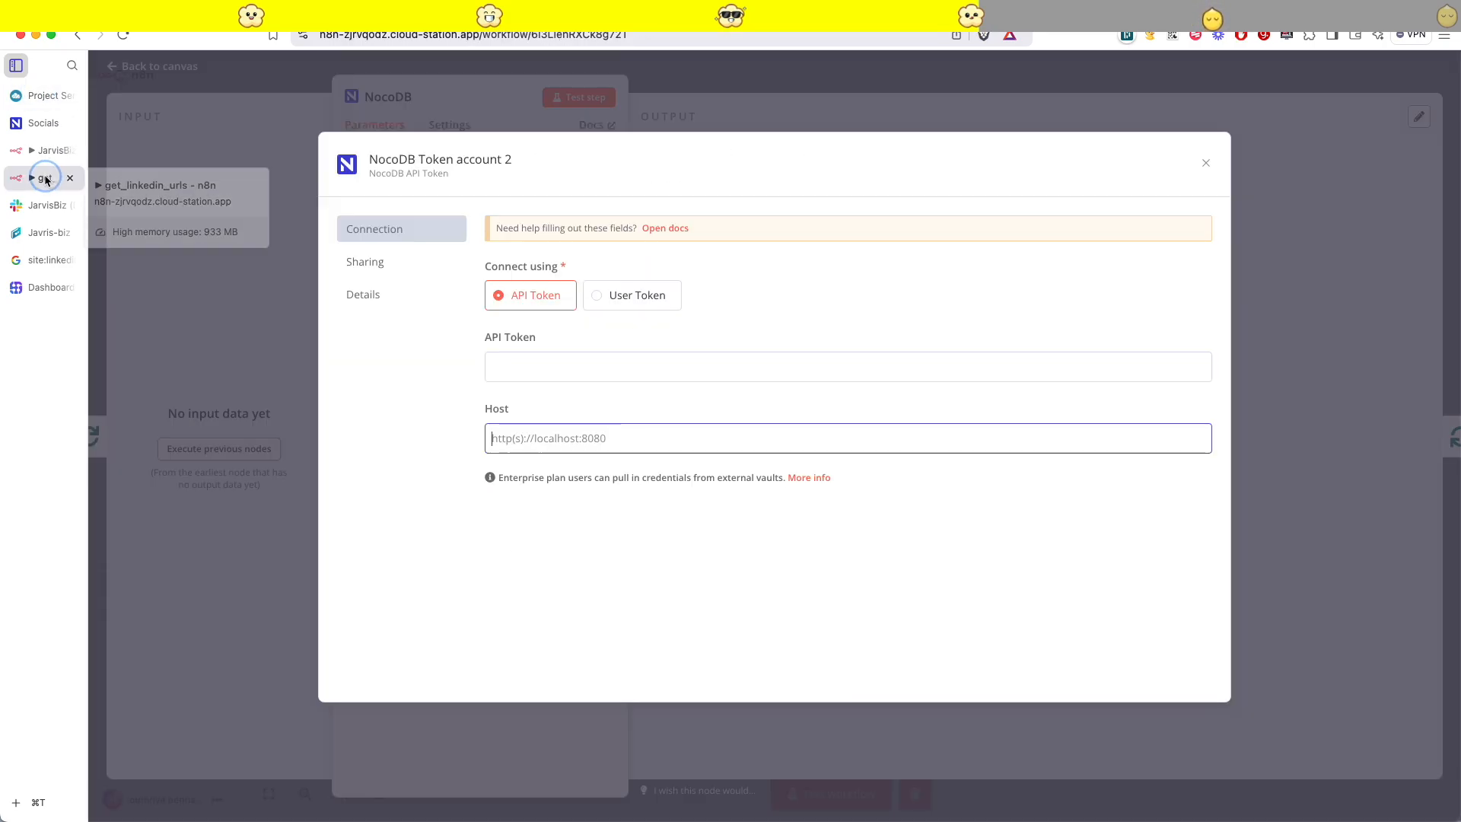
click(536, 363)
click(572, 438)
key(super+v)
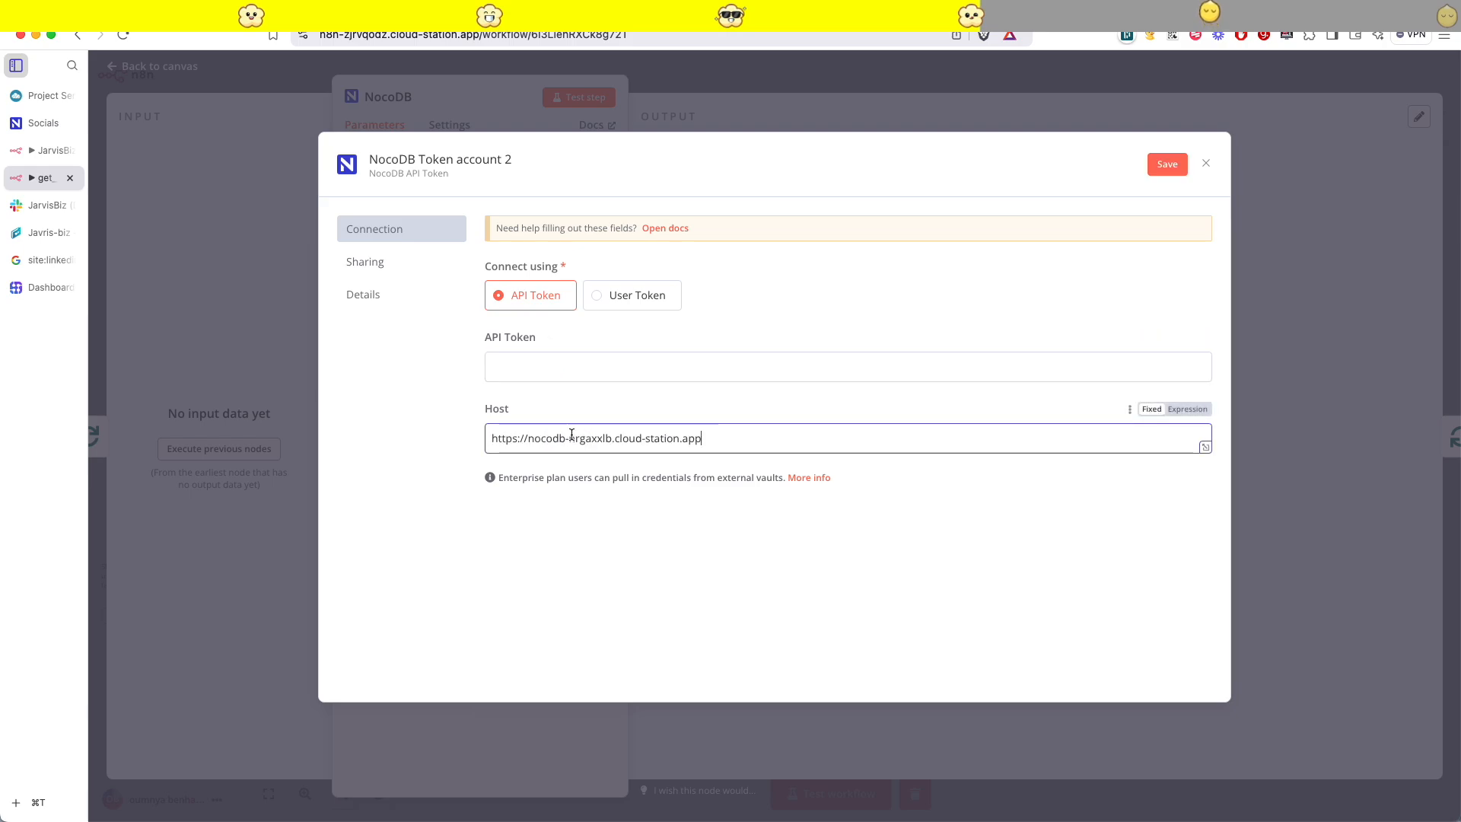
- Switch to NocoDB and create a new API token named Lead-gen in the account settings
click(47, 125)
click(171, 775)
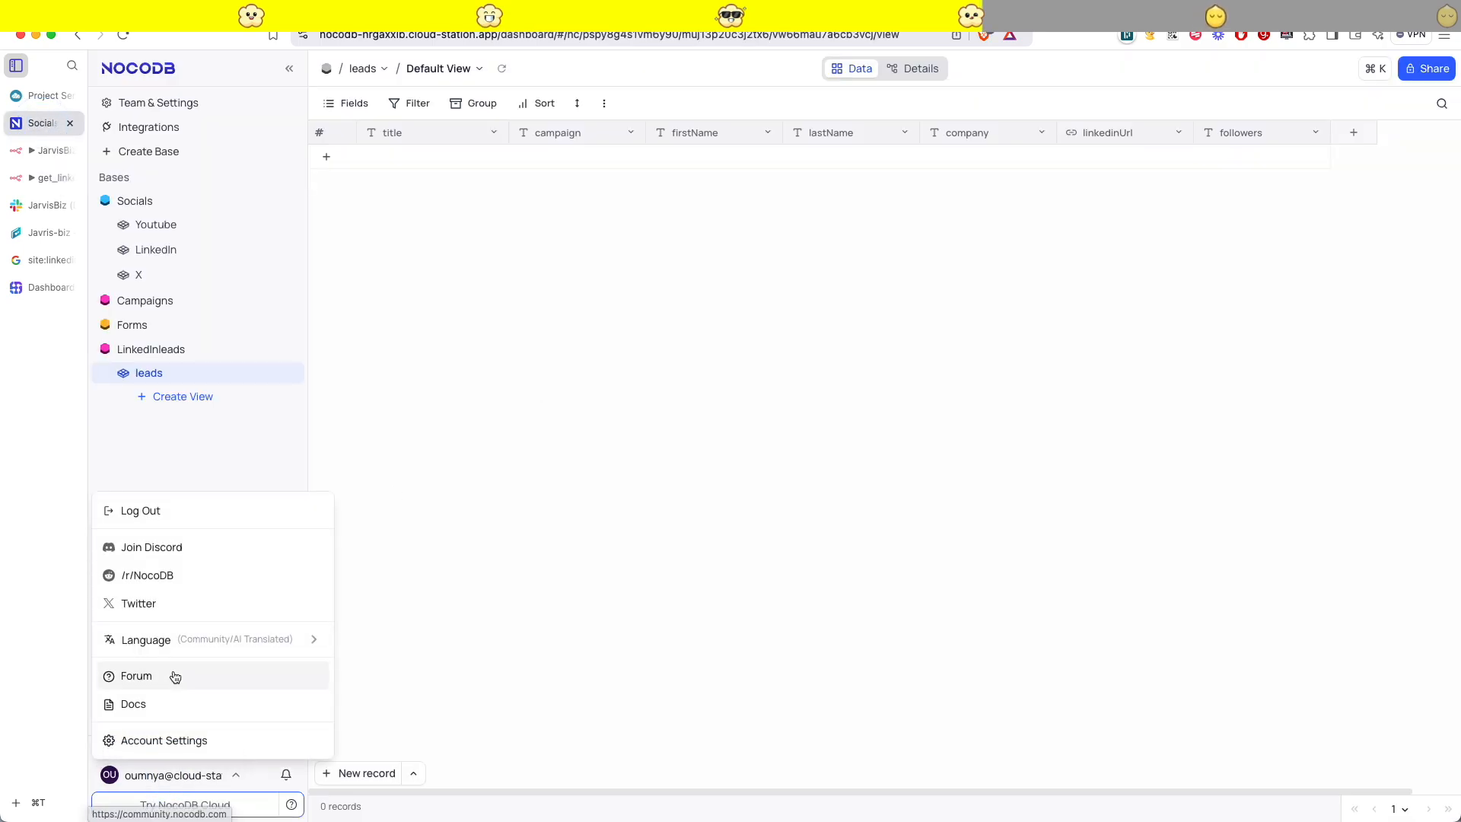
click(155, 739)
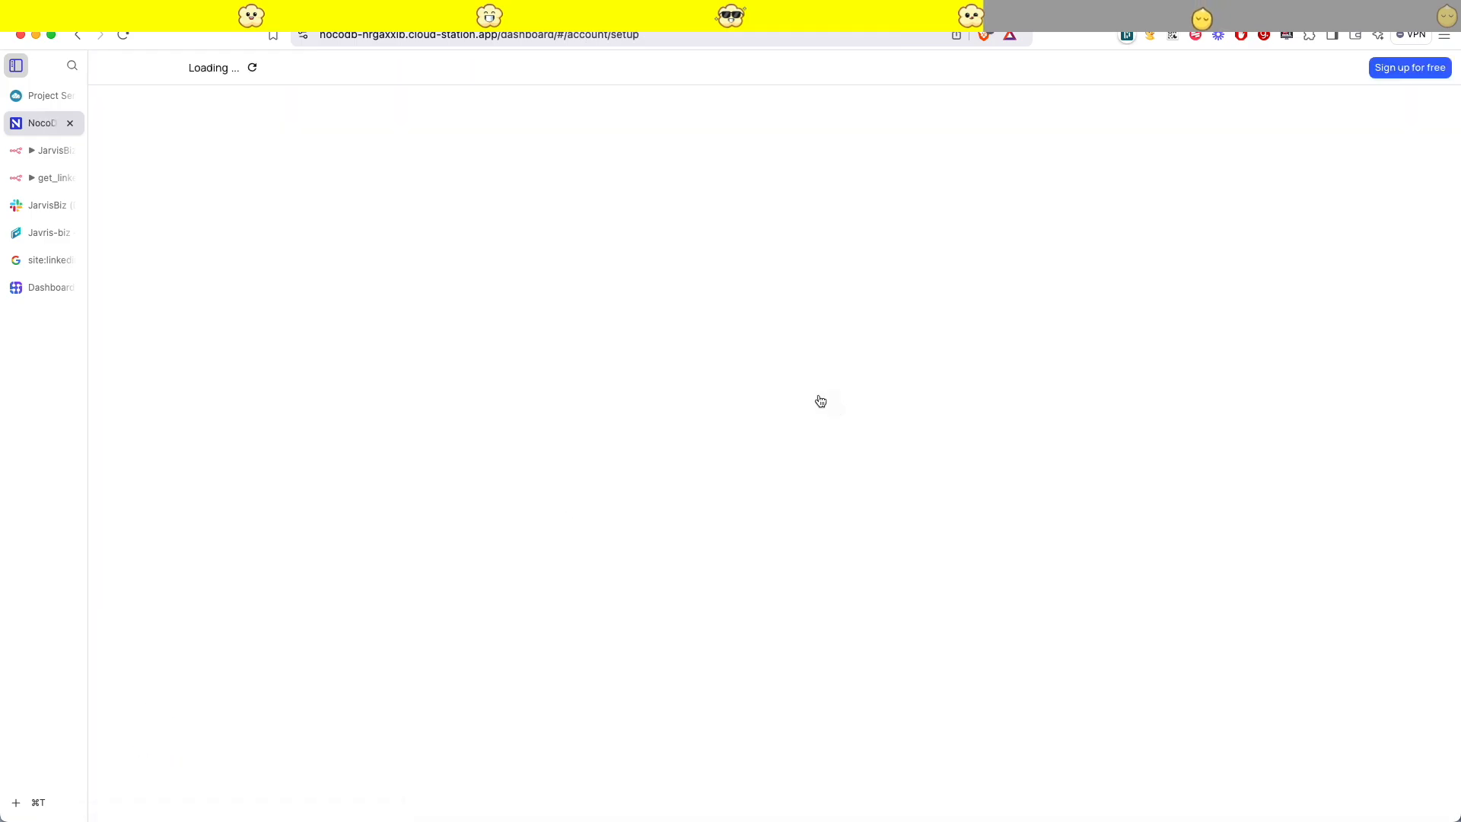
click(169, 196)
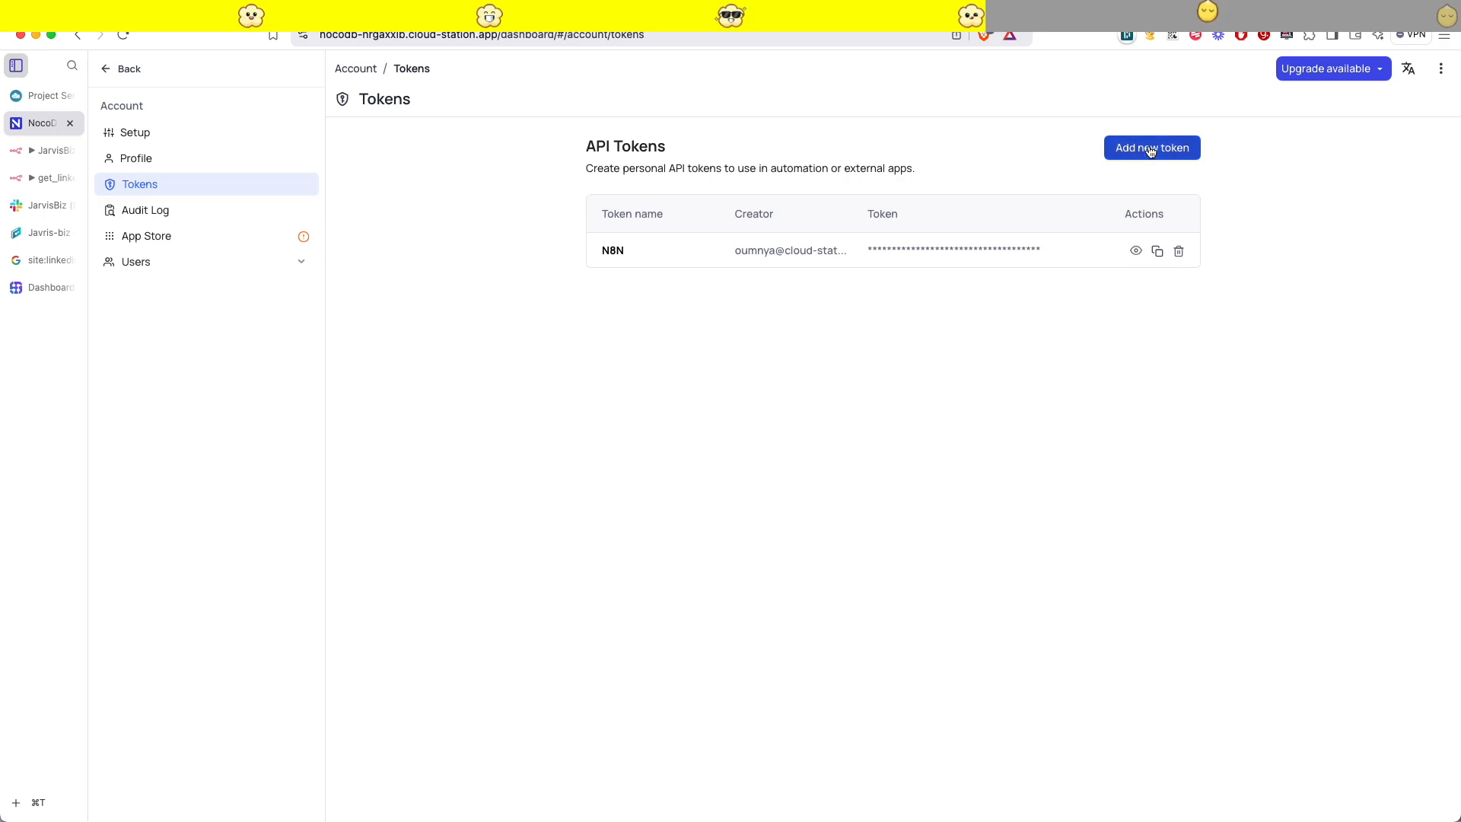
click(1155, 151)
click(786, 245)
key(BackSpace)
key(BackSpace)
key(BackSpace)
key(BackSpace)
key(BackSpace)
key(BackSpace)
key(BackSpace)
text(Lead-gen)
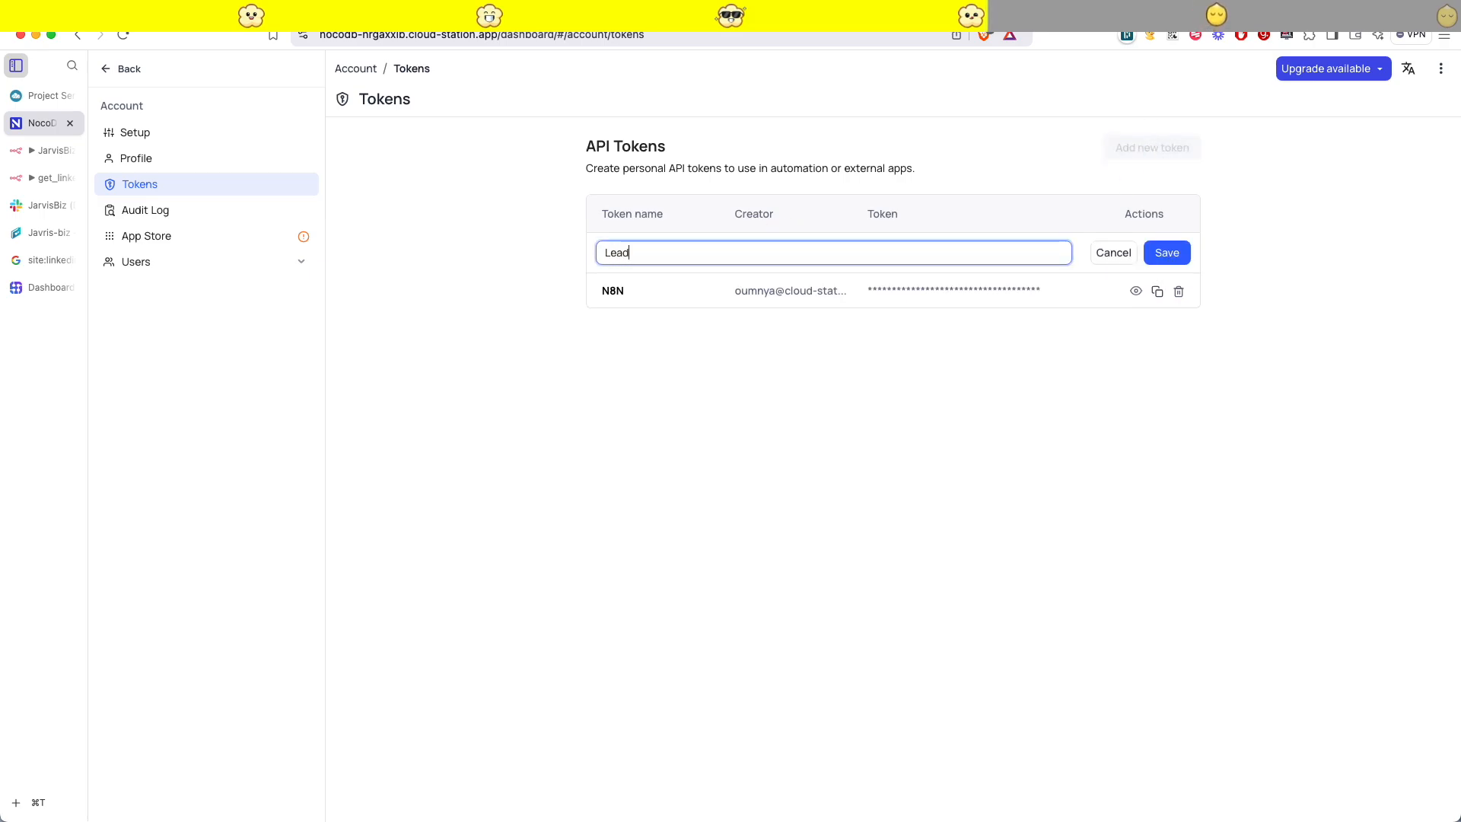
key(Return)
- Copy the N8N API token in NocoDB and paste it into the API Token field of the n8n credential
click(1157, 251)
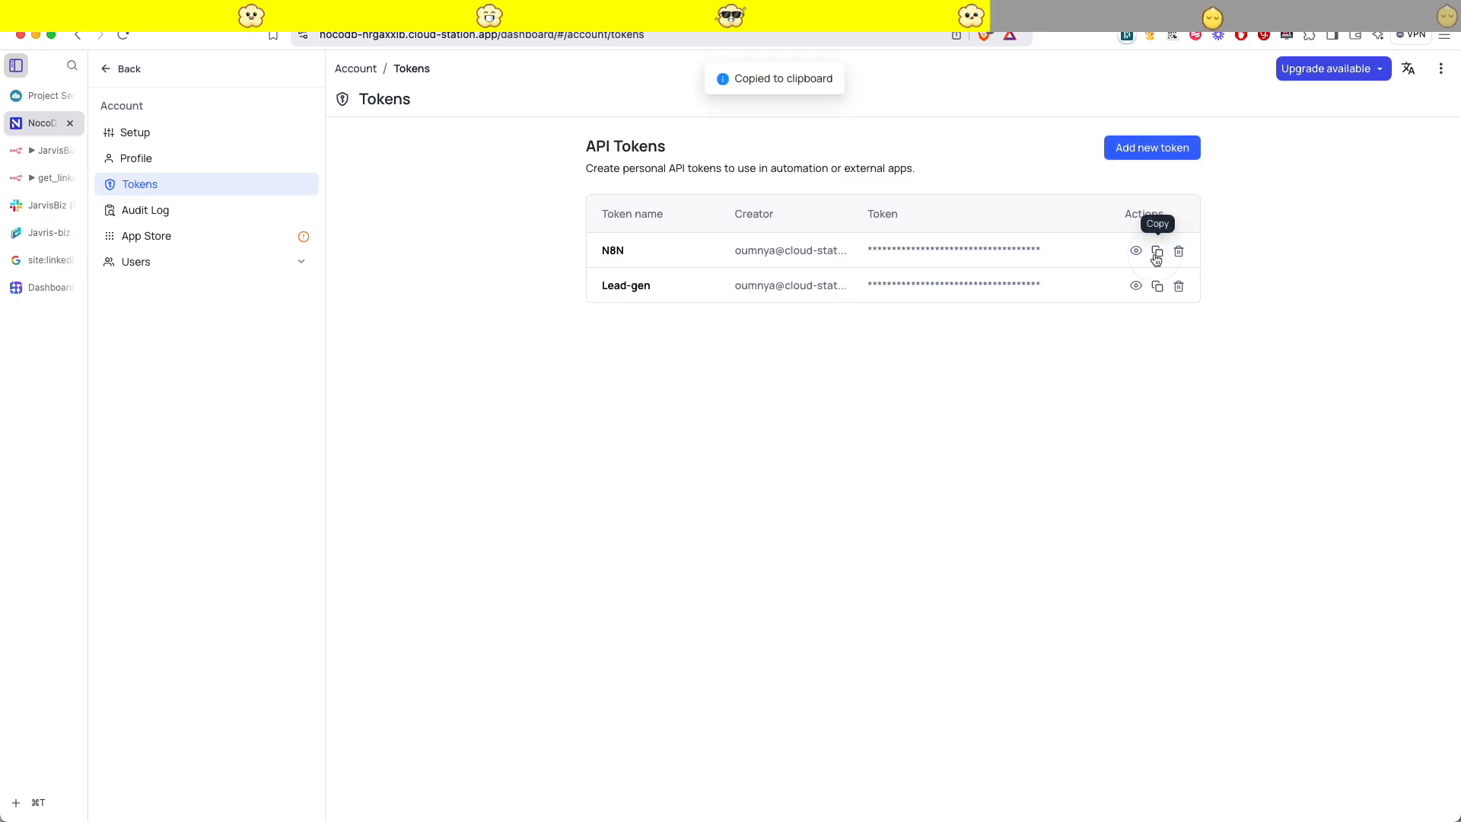
click(44, 96)
click(41, 184)
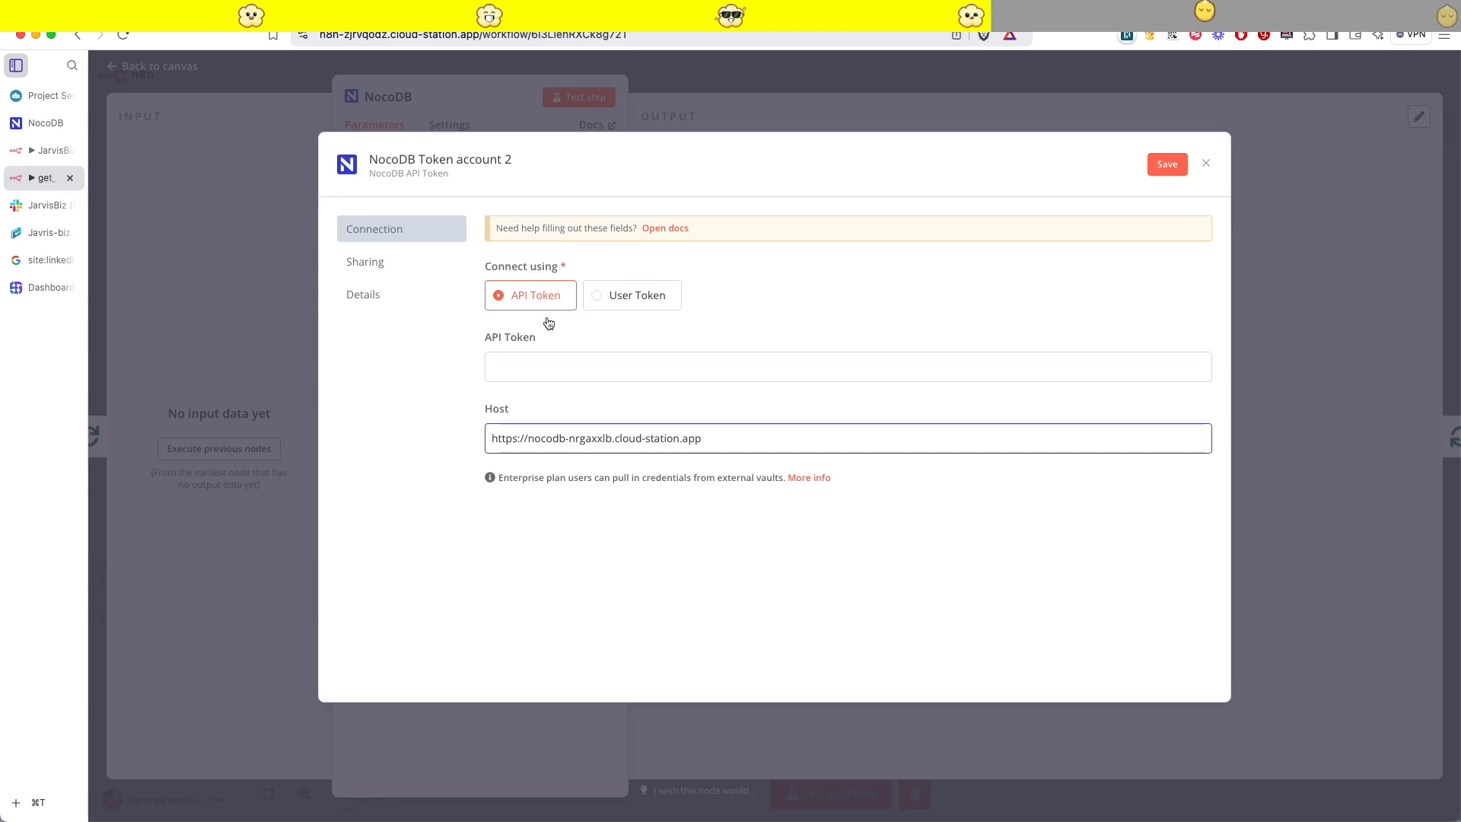
click(531, 365)
key(super+v)
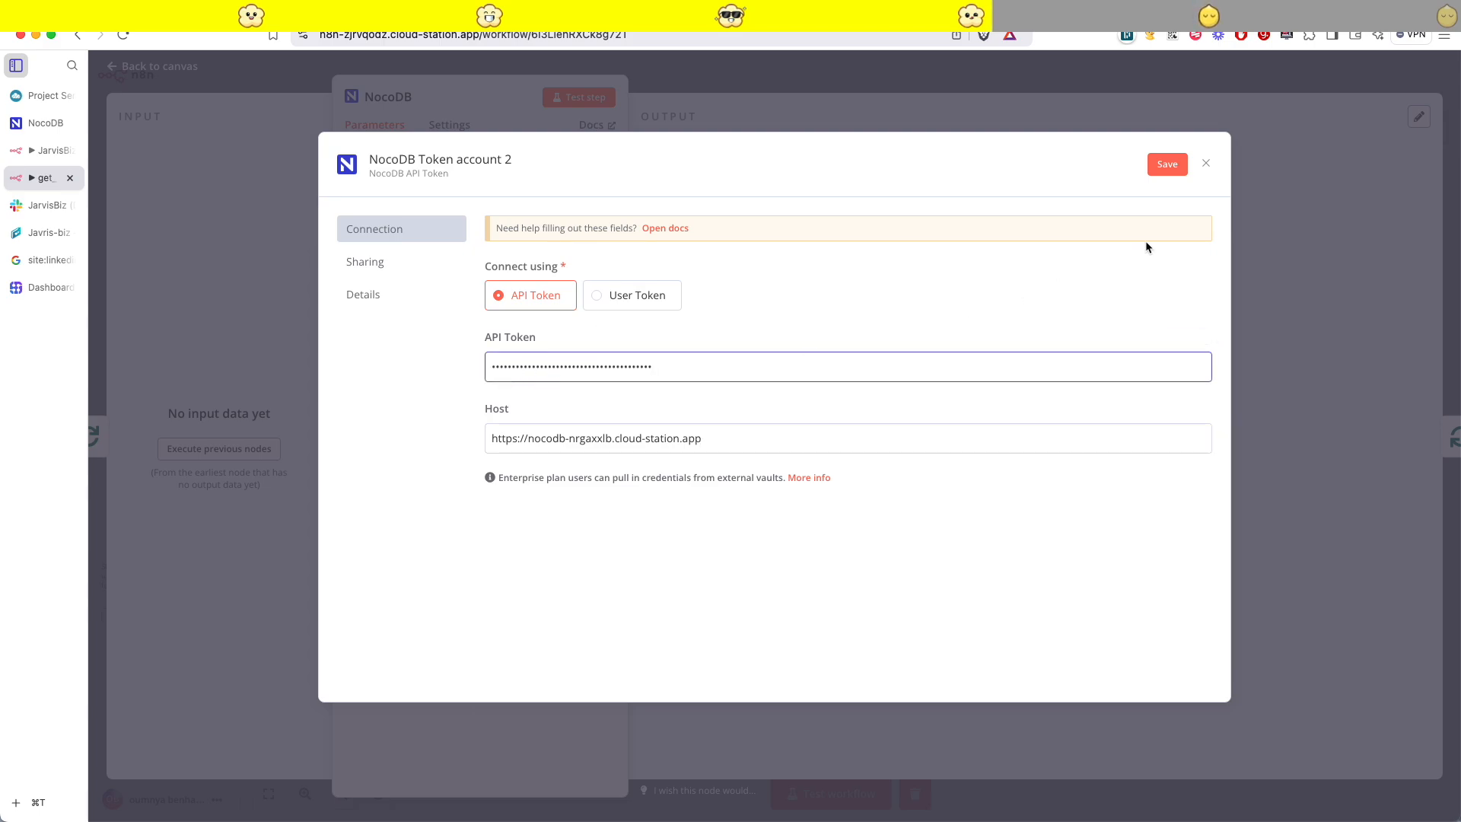
- Rename the credential to lead_gen_token, save it, and return to the NocoDB node's parameters
click(501, 157)
key(super+a)
text(lead_gen_tokebn)
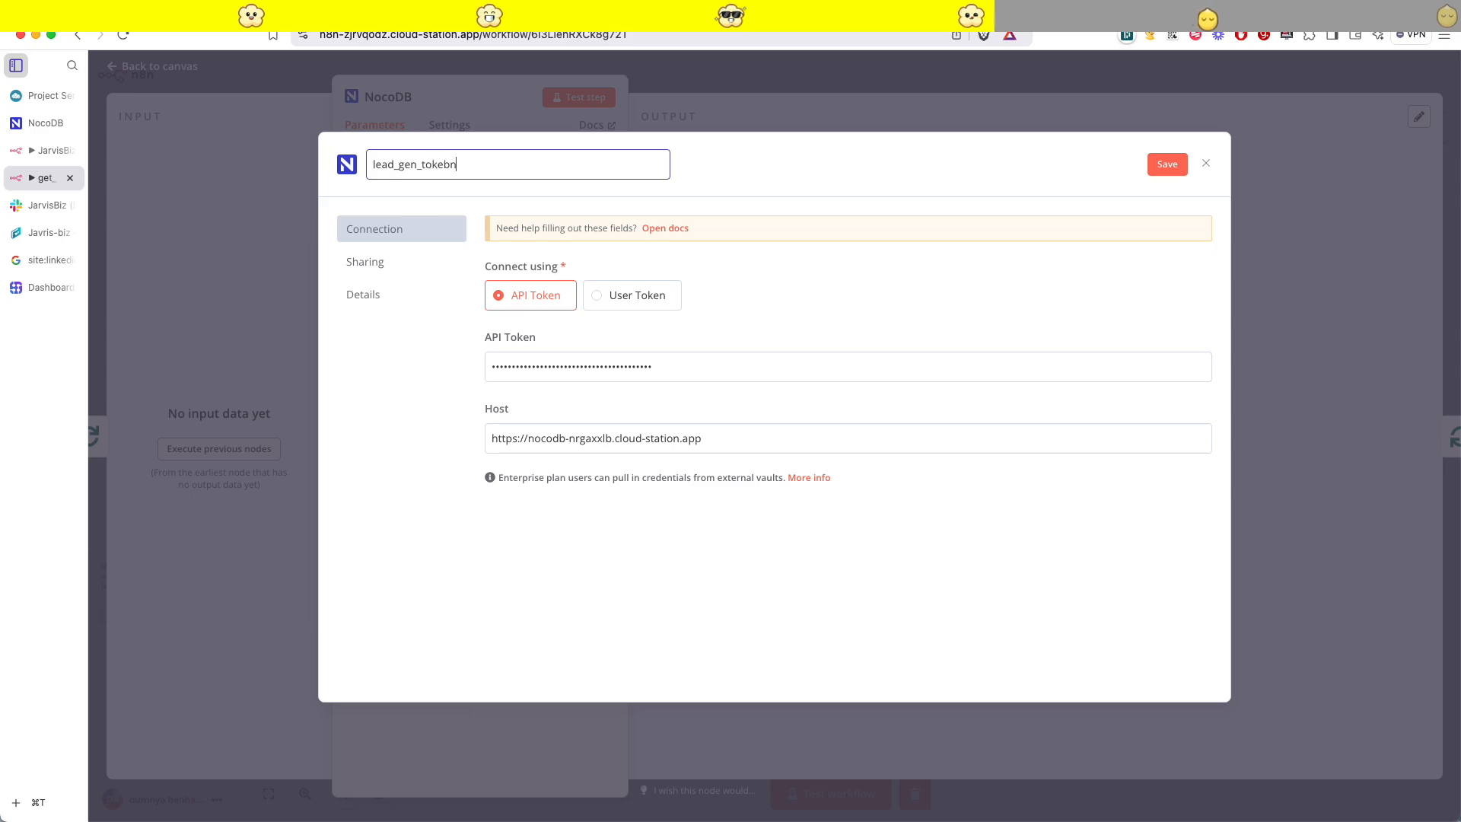
click(1172, 166)
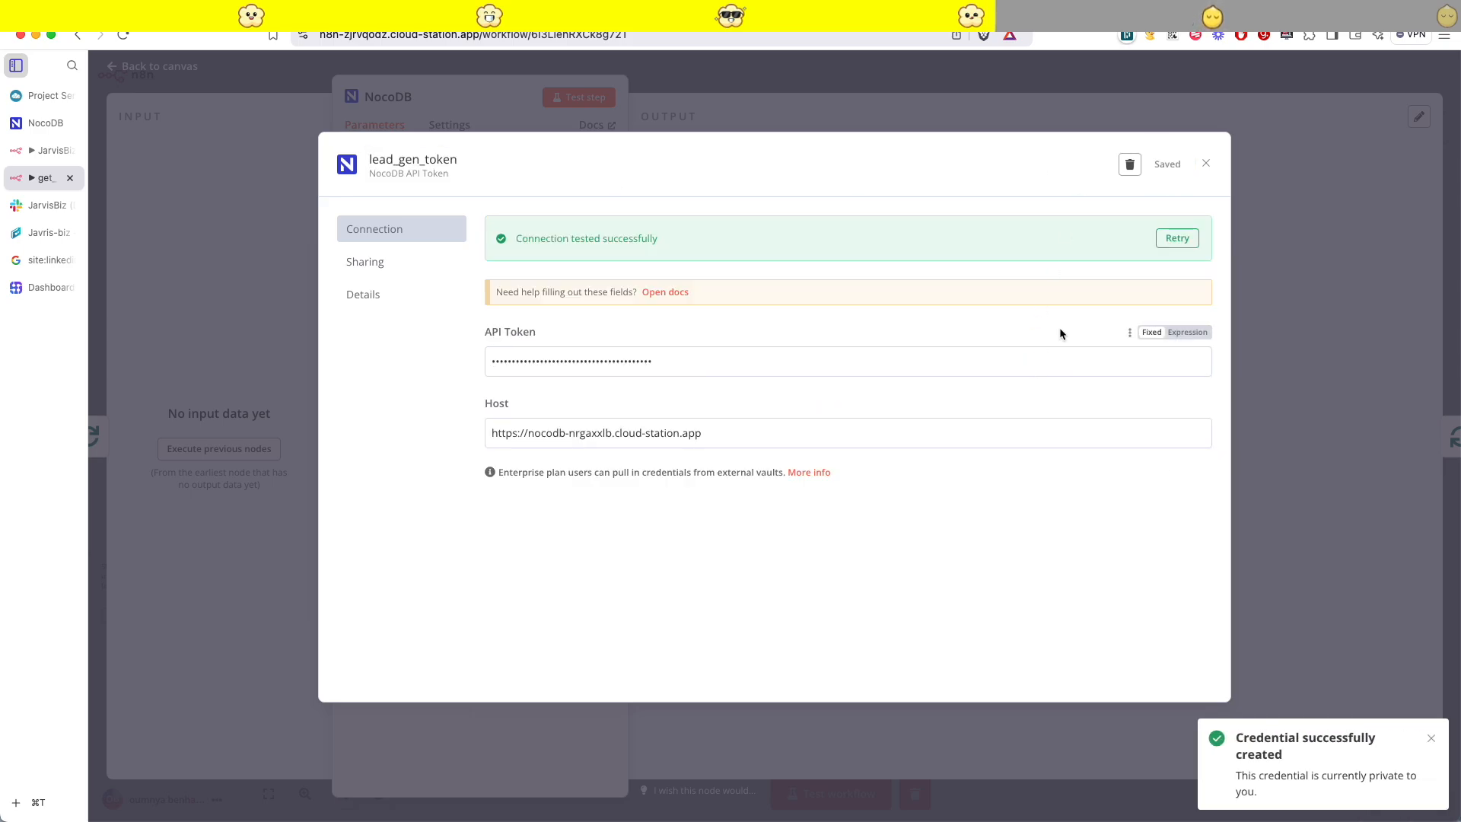
click(1205, 164)
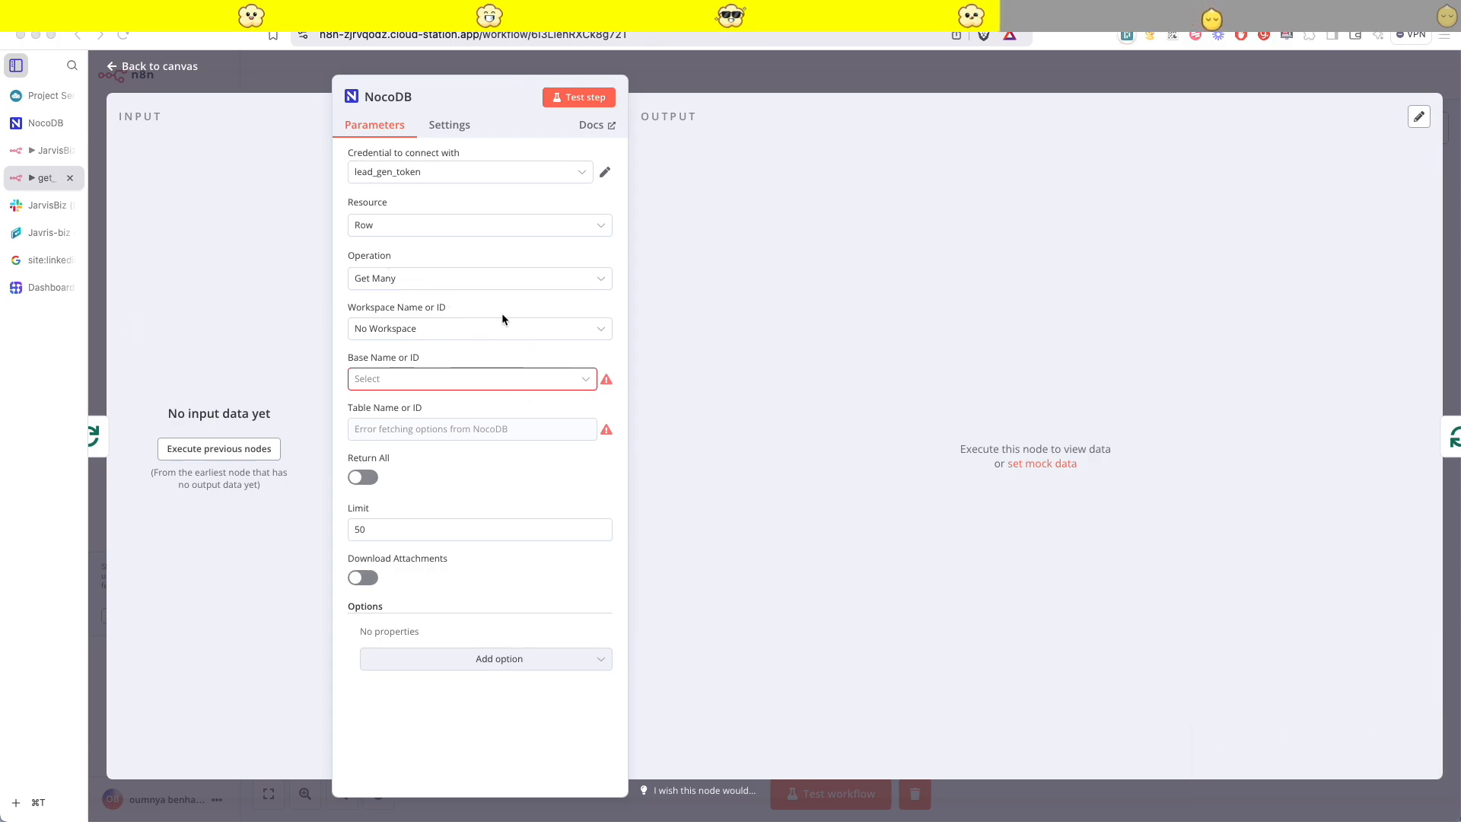
- Set the NocoDB node to read from the leads table in the LinkedInleads base
click(484, 378)
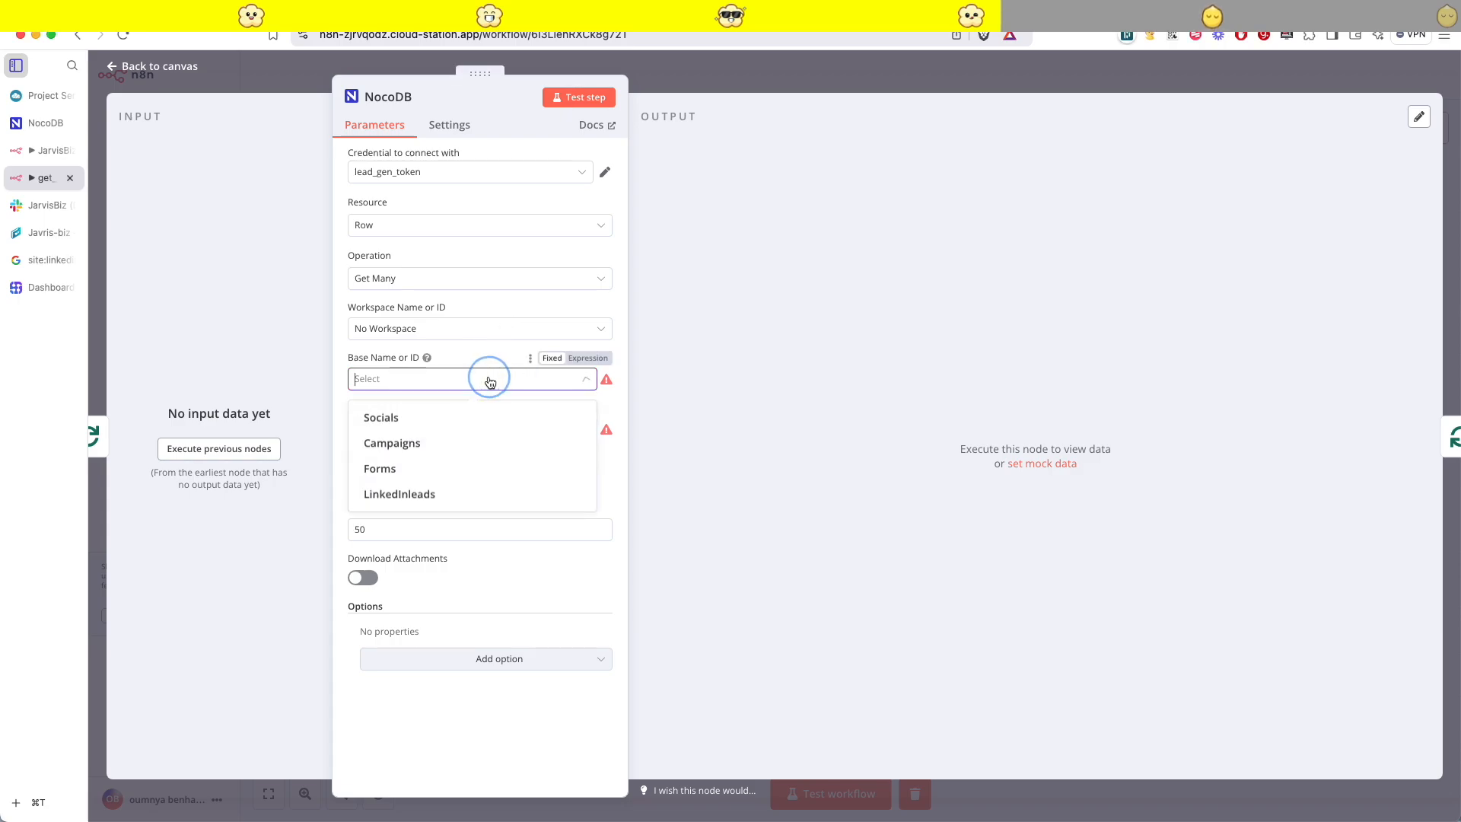
click(404, 501)
click(522, 431)
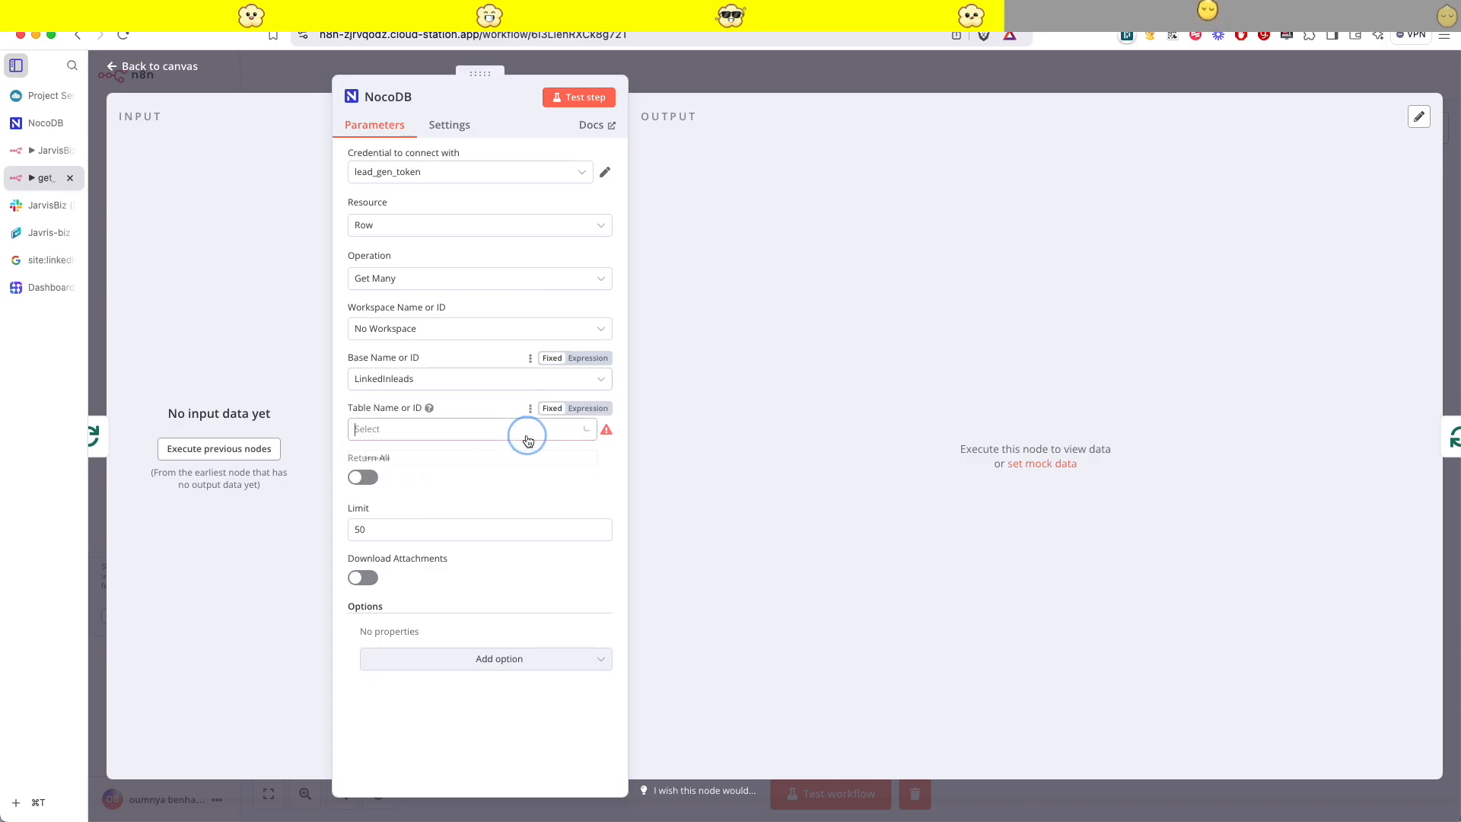
click(377, 463)
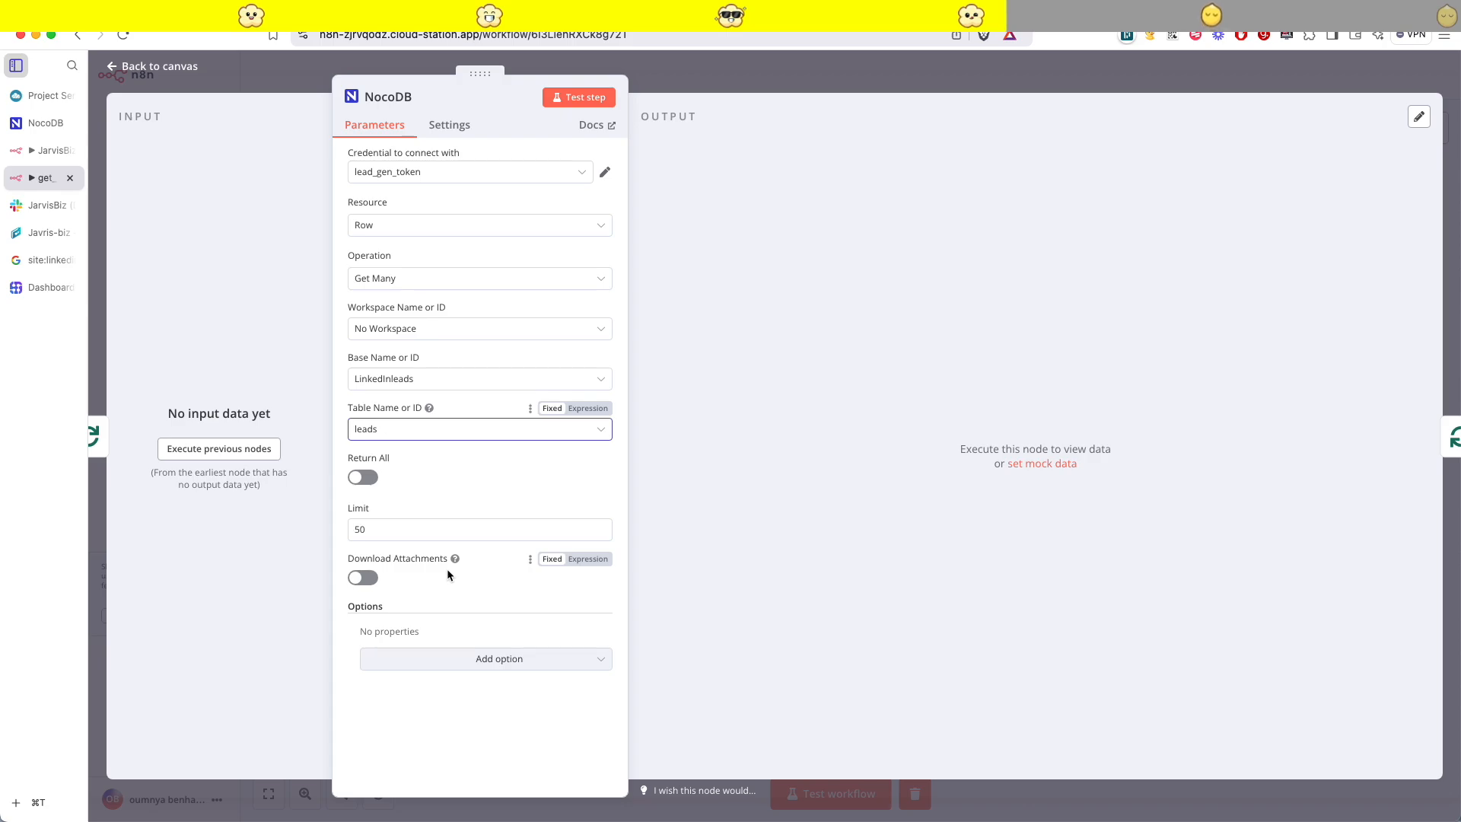
- Add a Filter By Formula option to the NocoDB node and start its value as an expression with empty parentheses ()
click(467, 662)
click(408, 774)
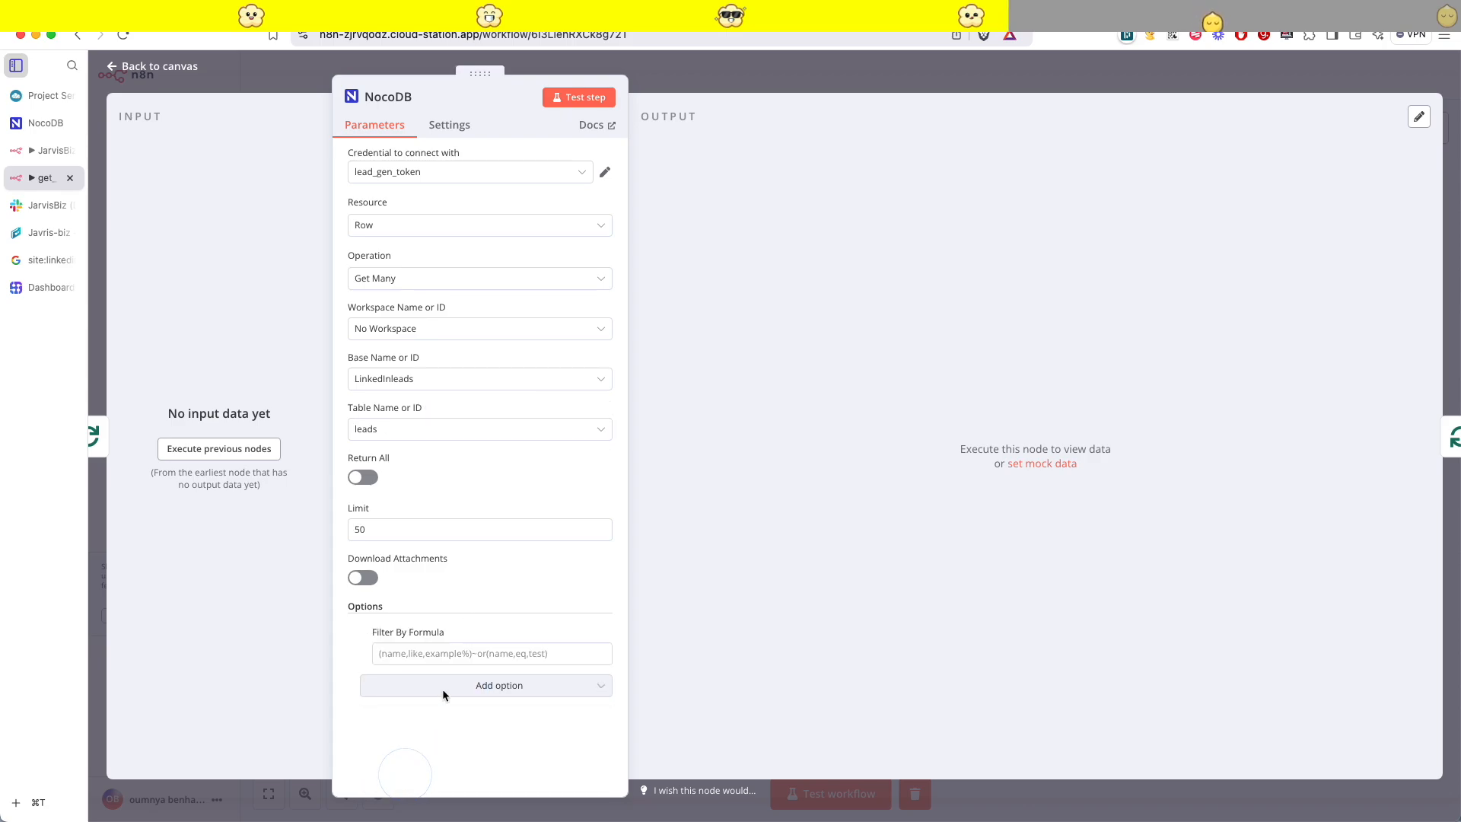
click(494, 653)
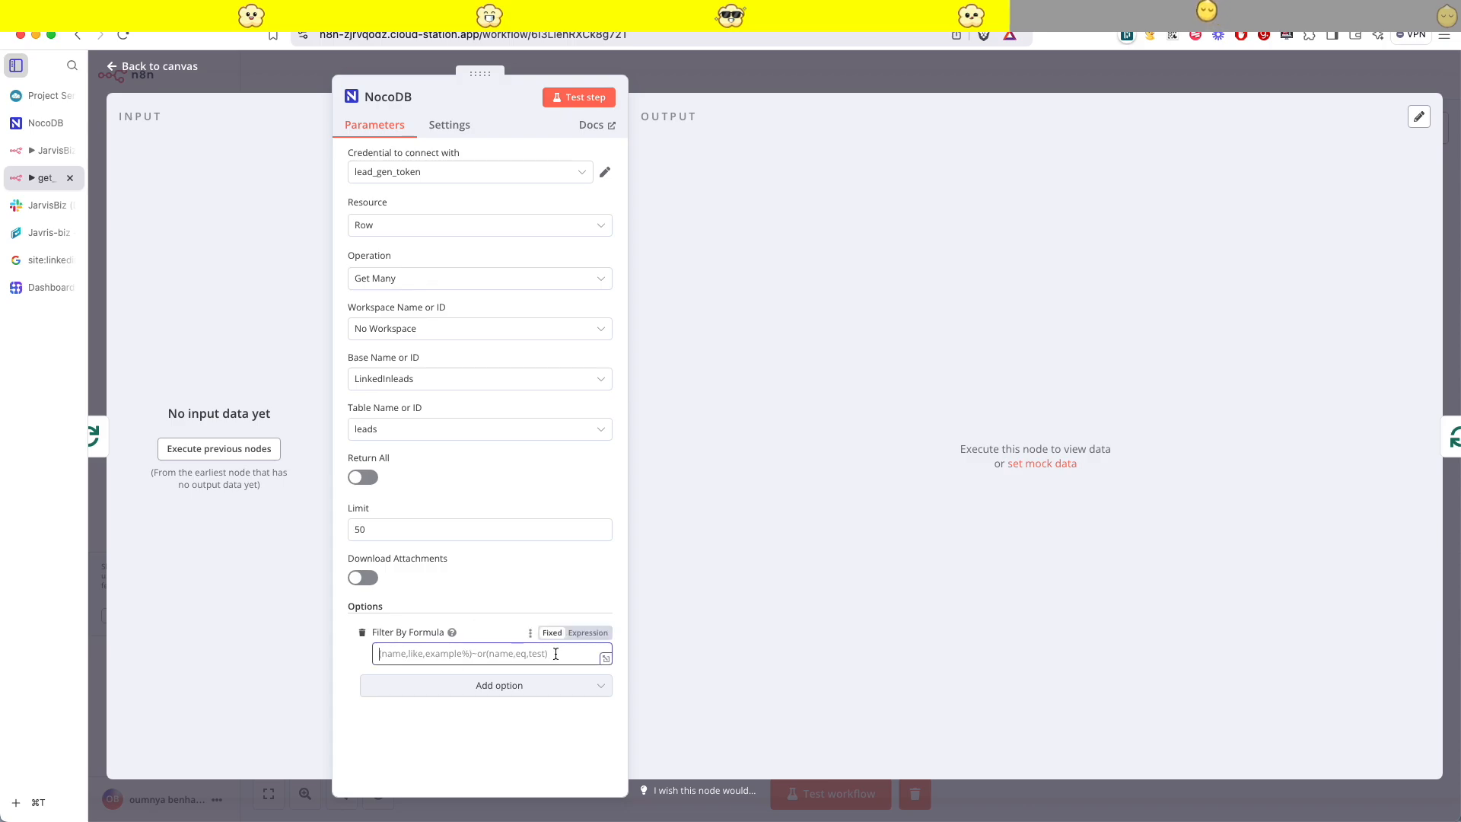
click(593, 635)
text(90)
key(BackSpace)
key(BackSpace)
text(())
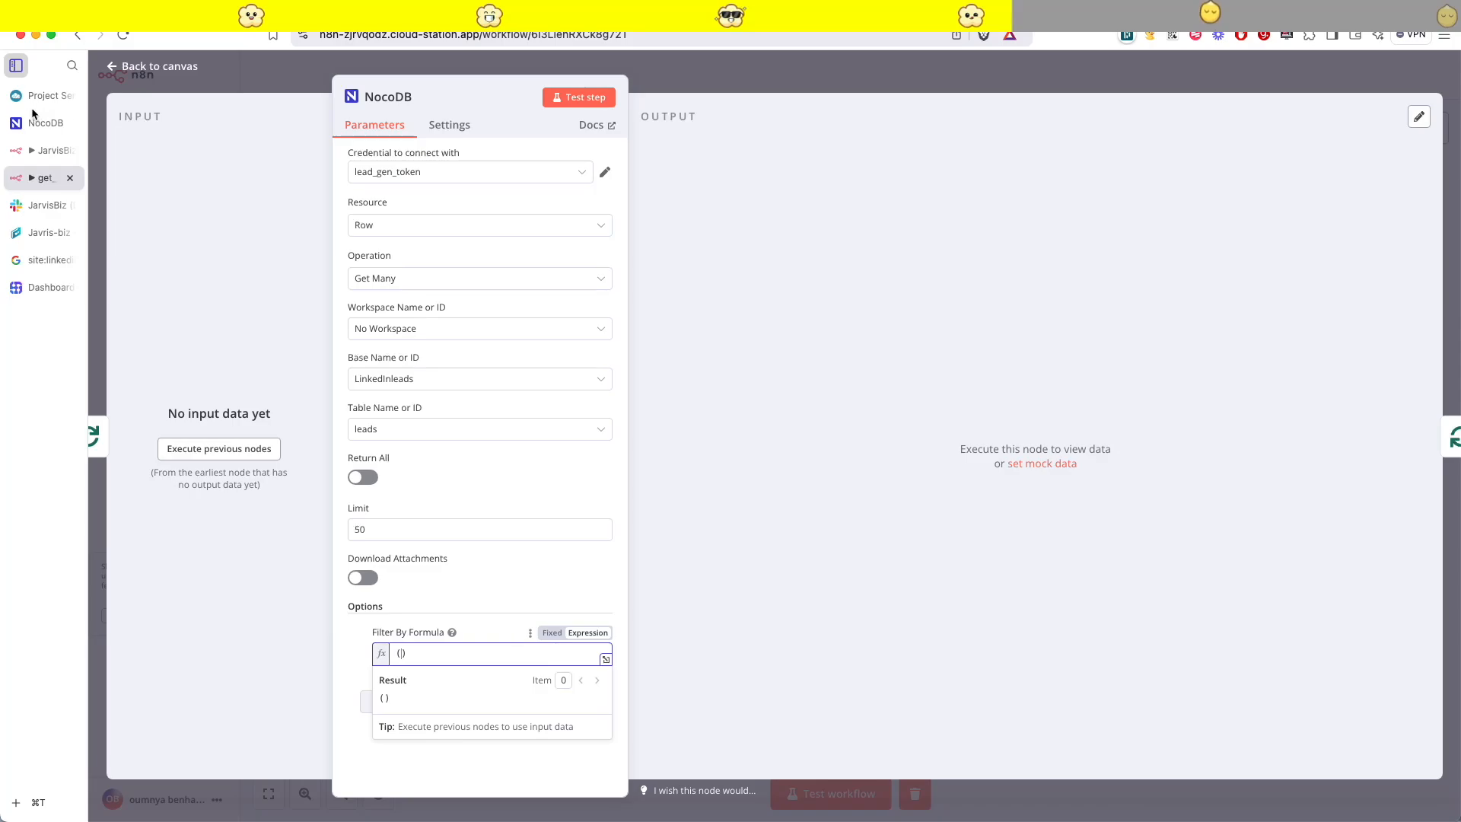
- Switch to NocoDB, leave the account token settings, and open the leads table in the LinkedInleads base
click(36, 120)
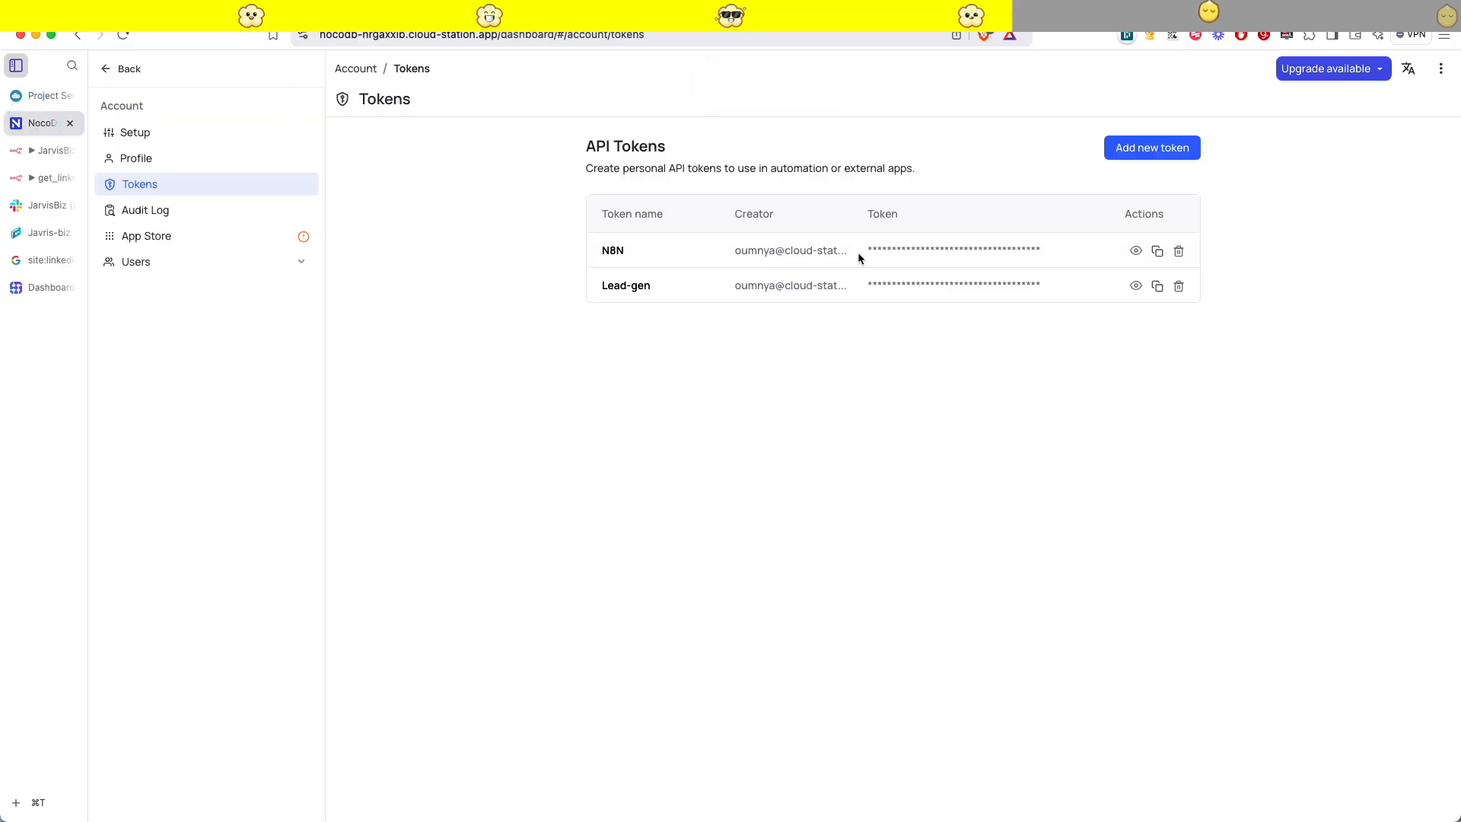
click(118, 69)
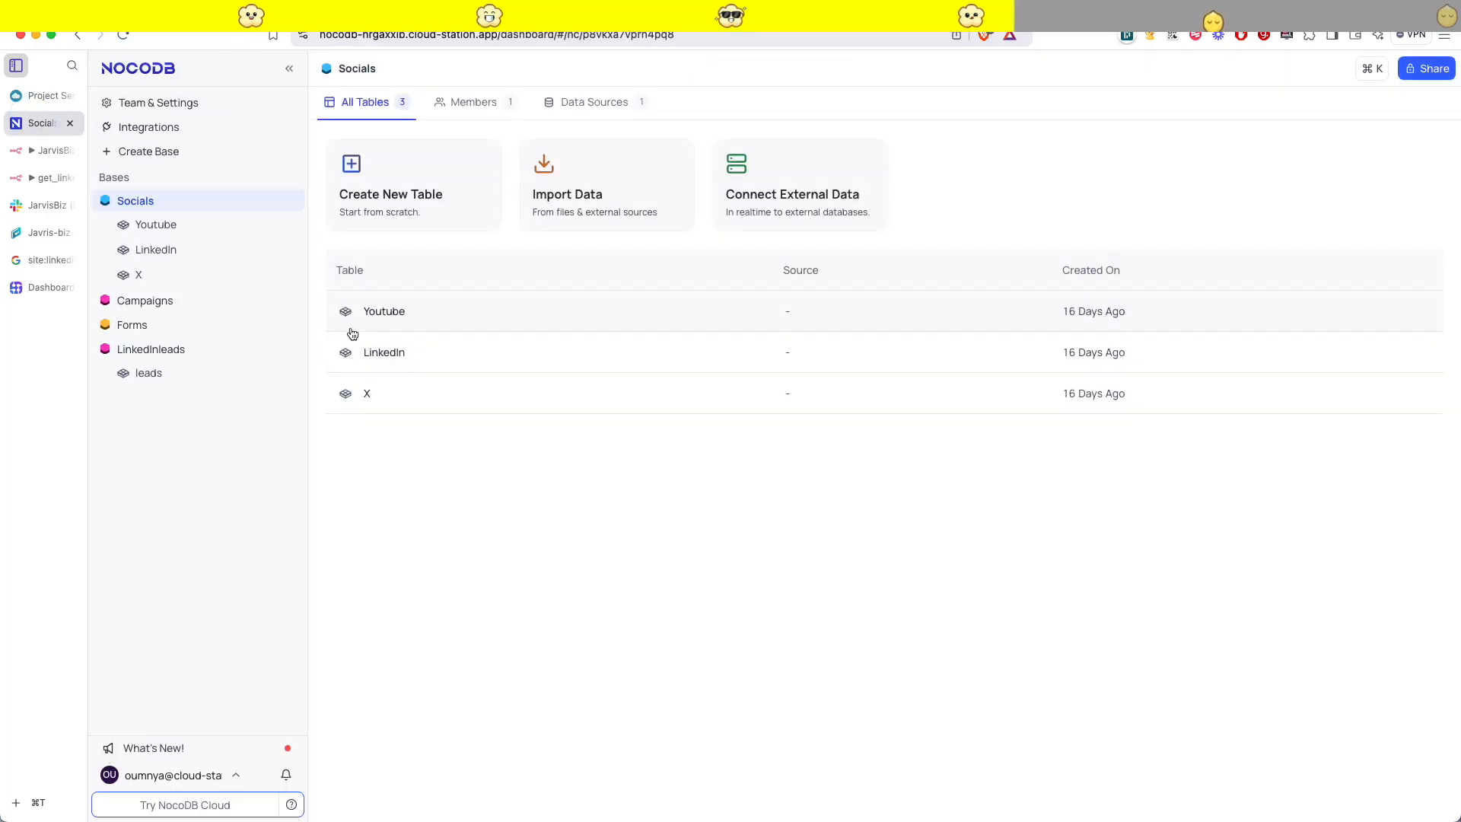
click(149, 373)
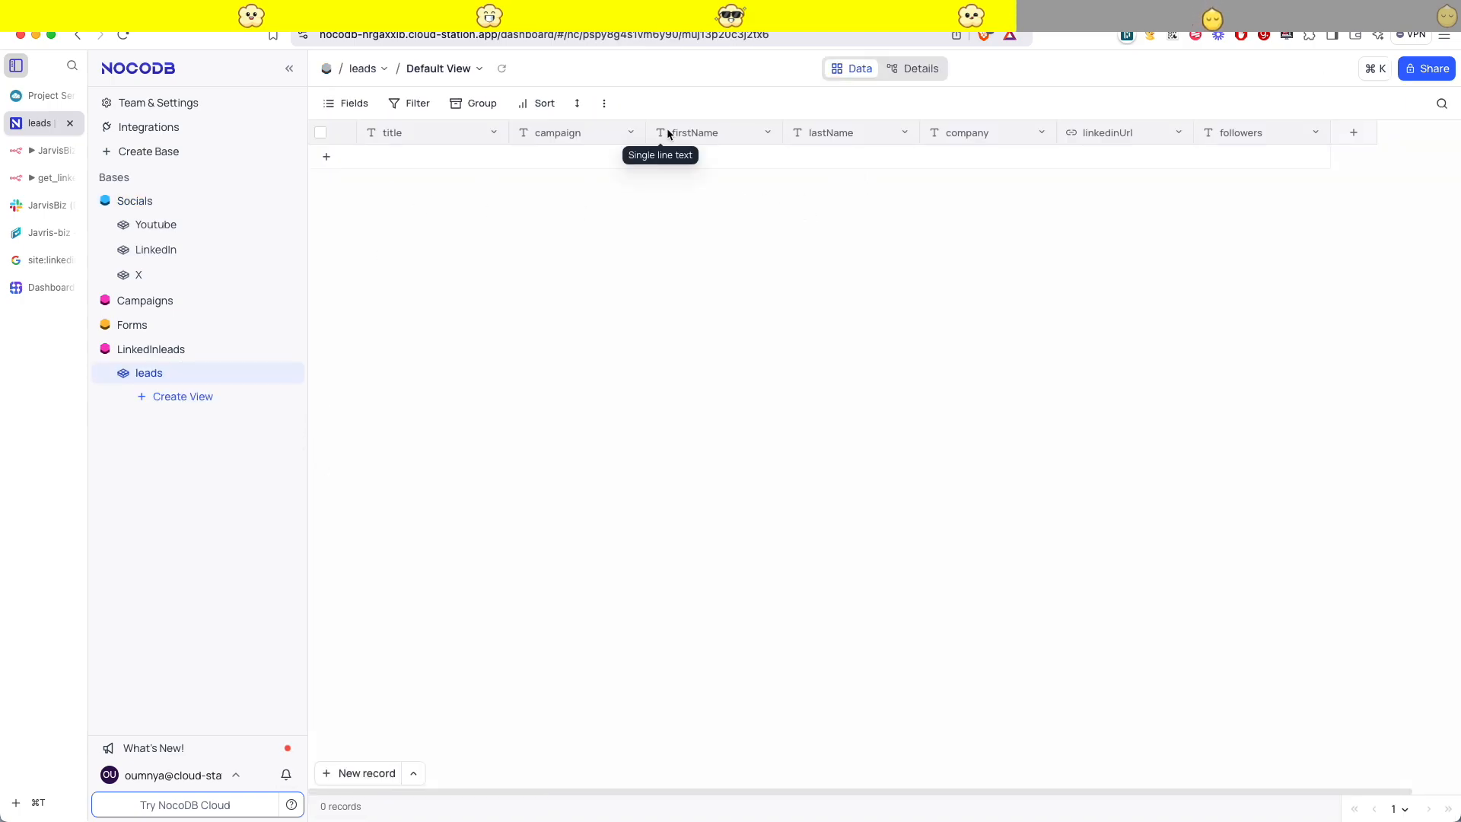
scroll(897, 130, left, 5)
scroll(591, 317, right, 5)
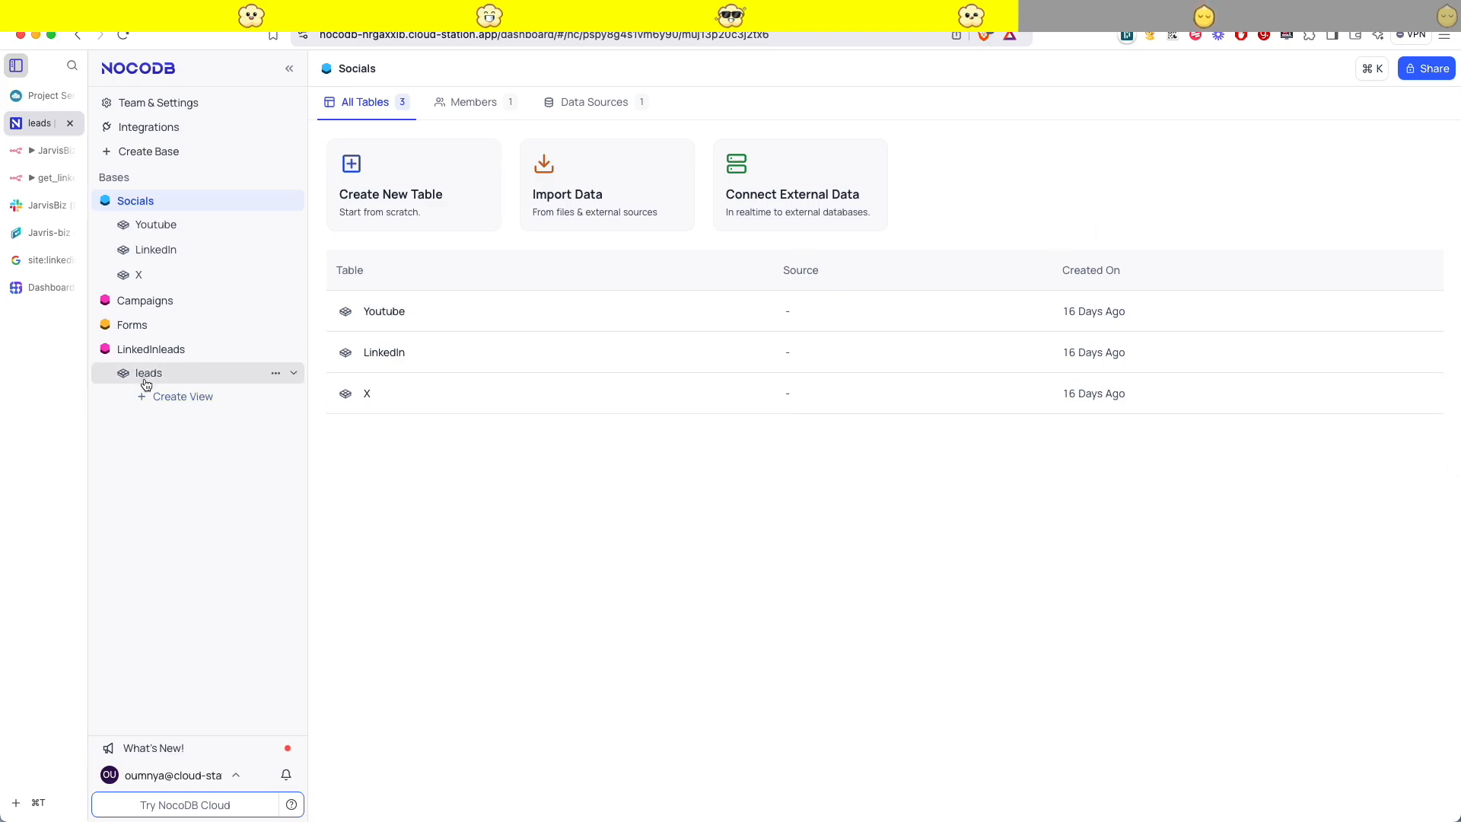
click(261, 379)
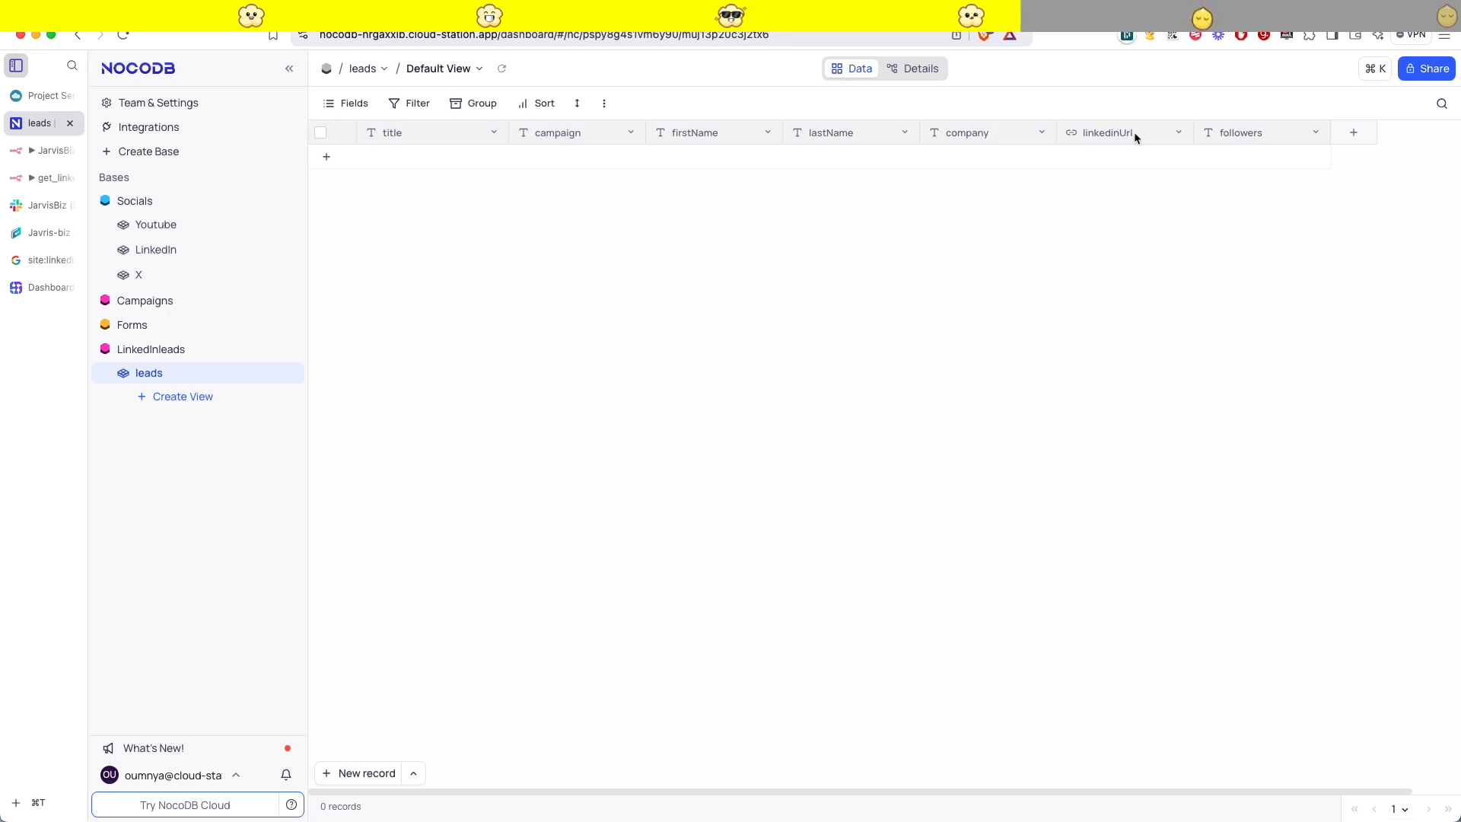
- Copy the name of the linkedinUrl field from the leads table's field details
click(1182, 134)
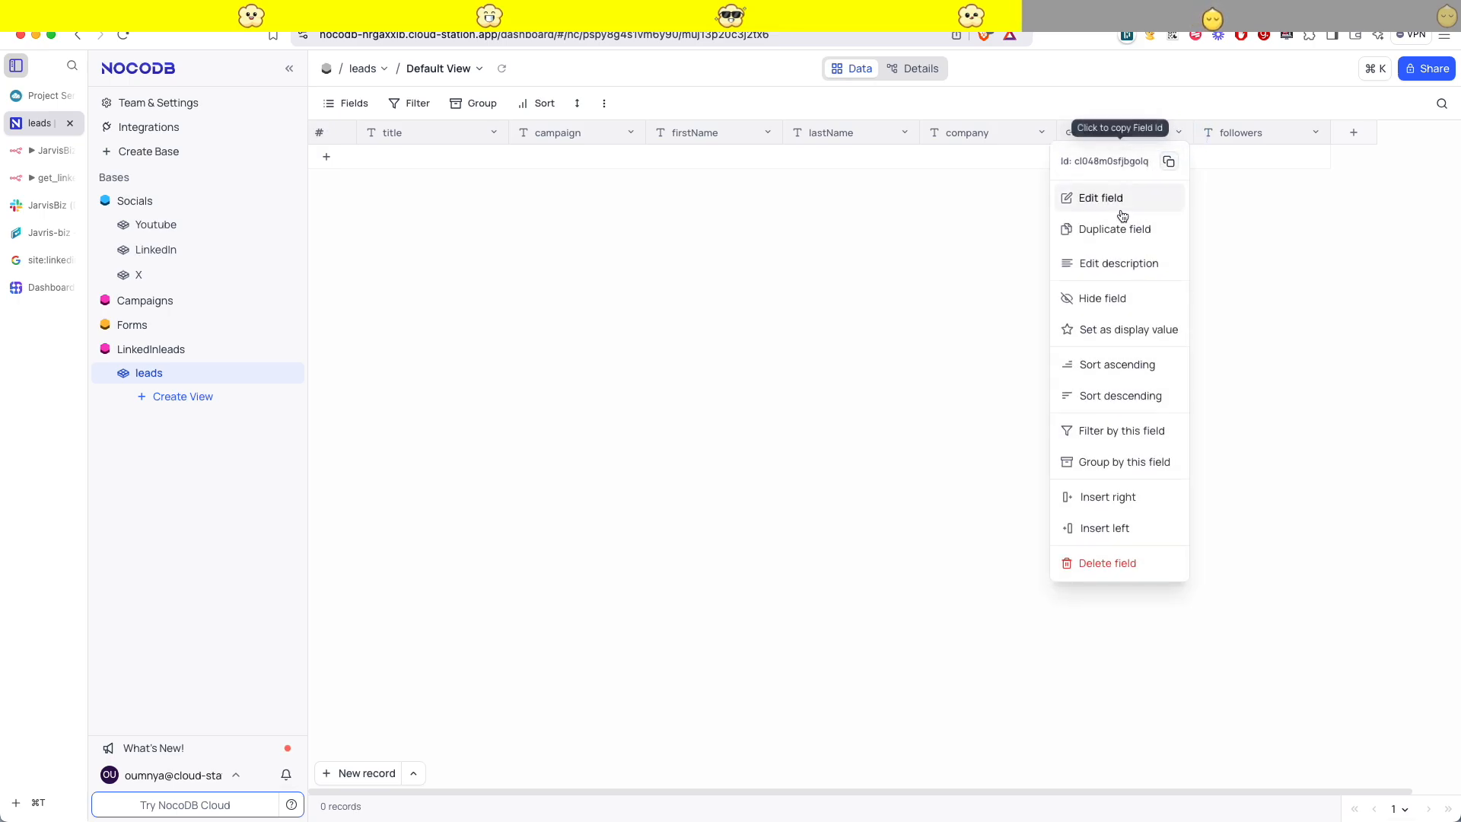
click(1175, 122)
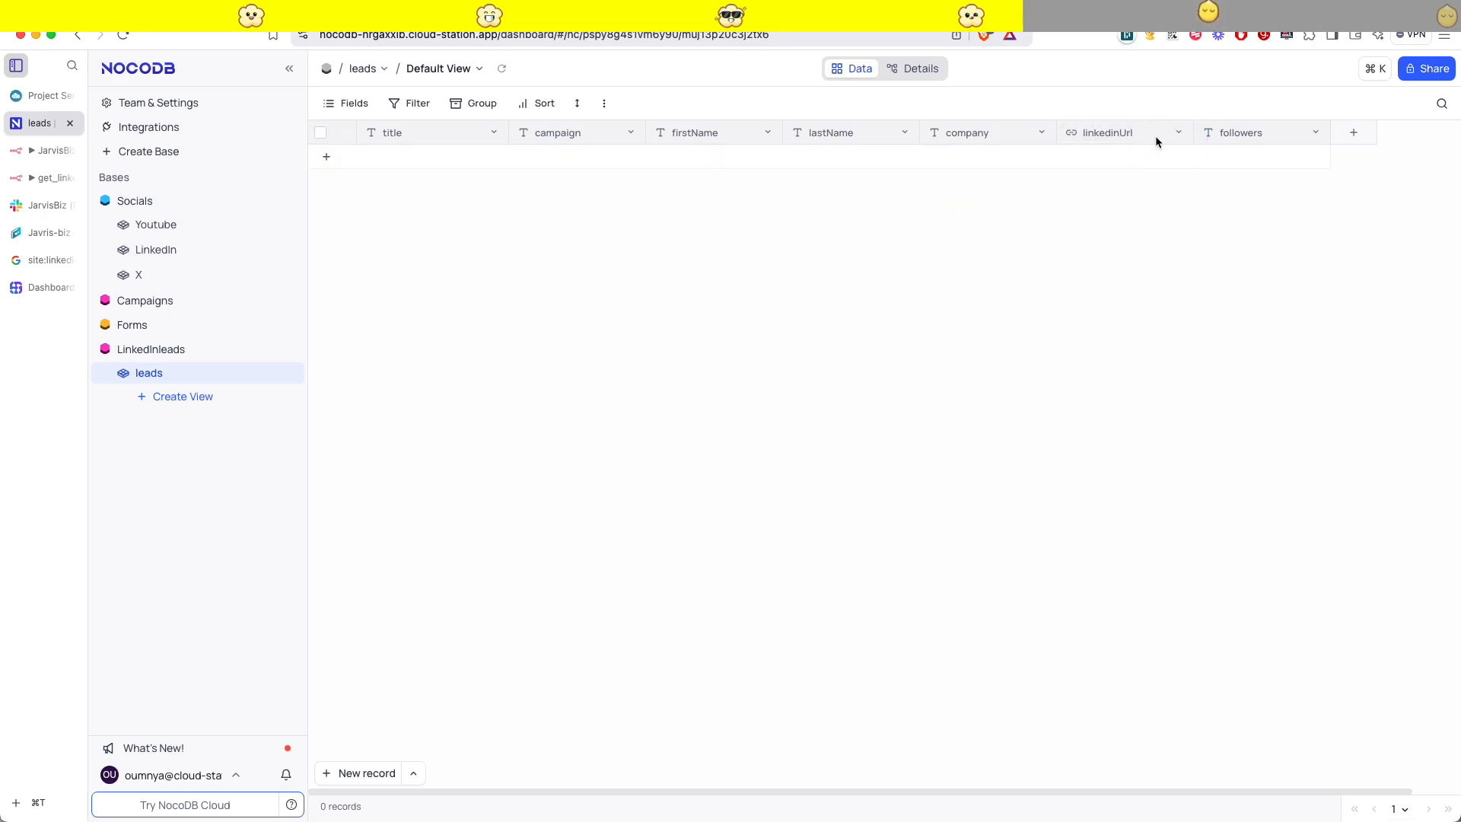
click(940, 70)
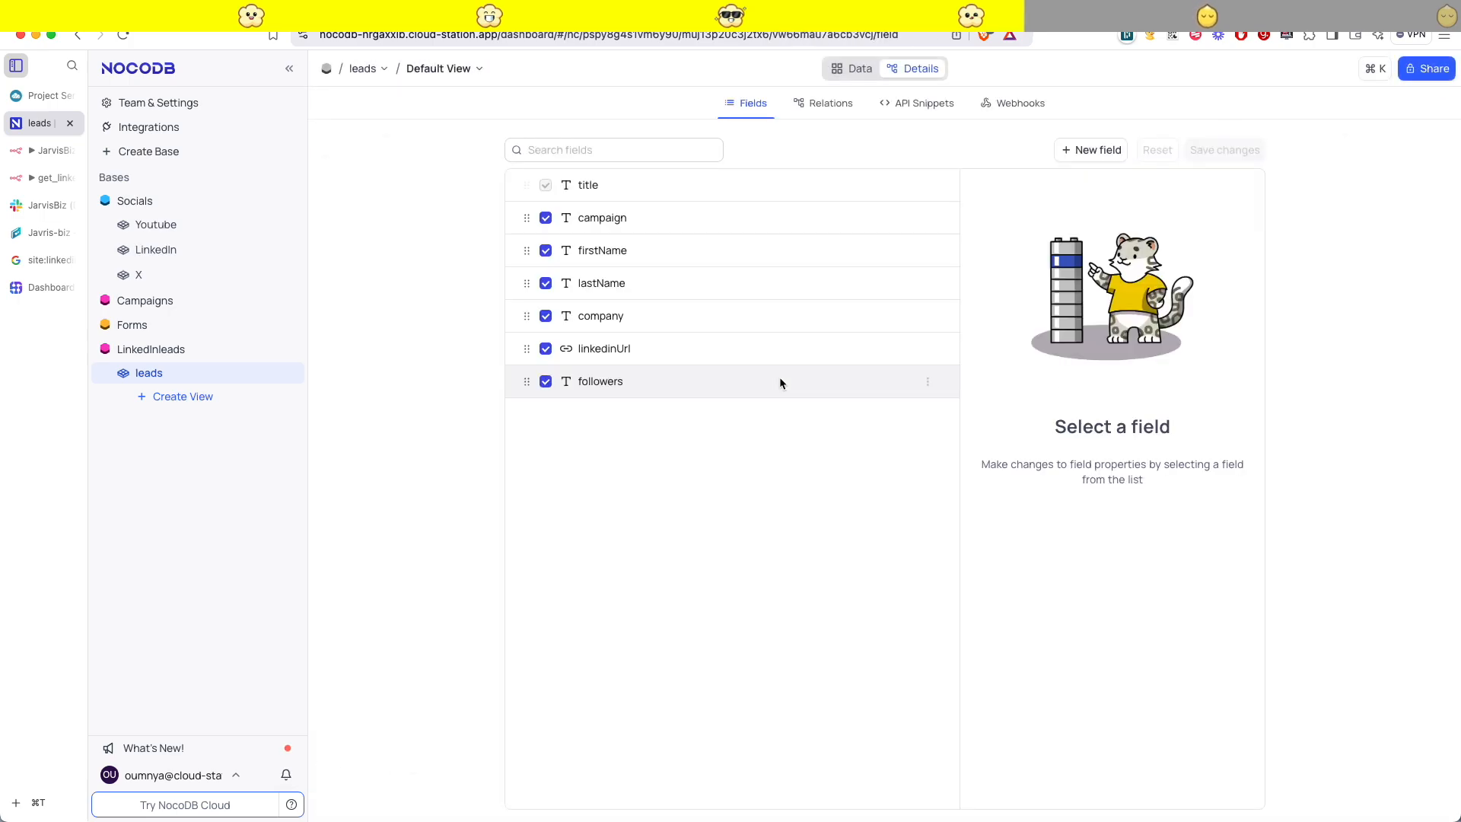
click(620, 344)
click(614, 345)
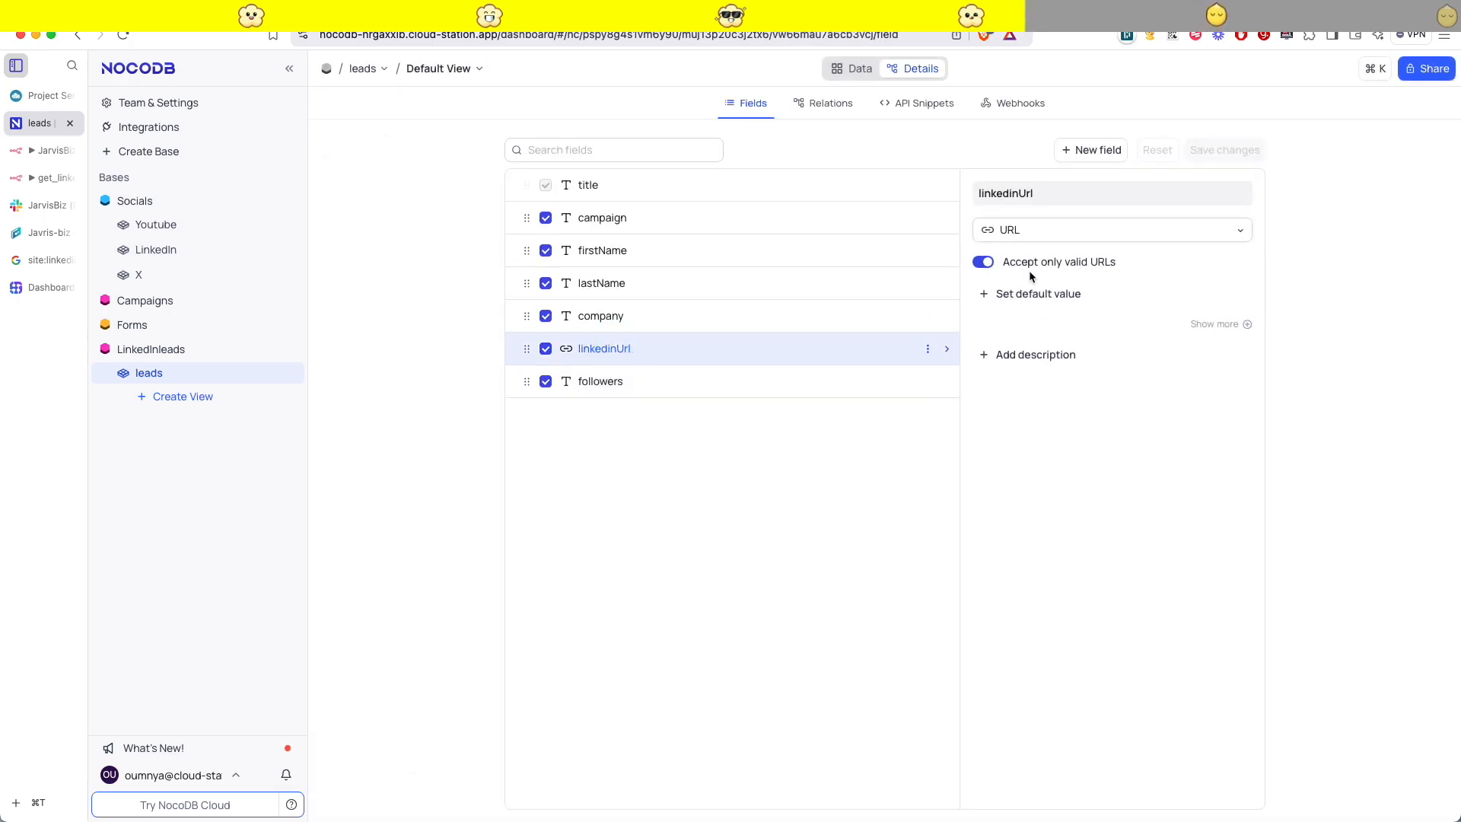
double_click(1015, 192)
key(super+c)
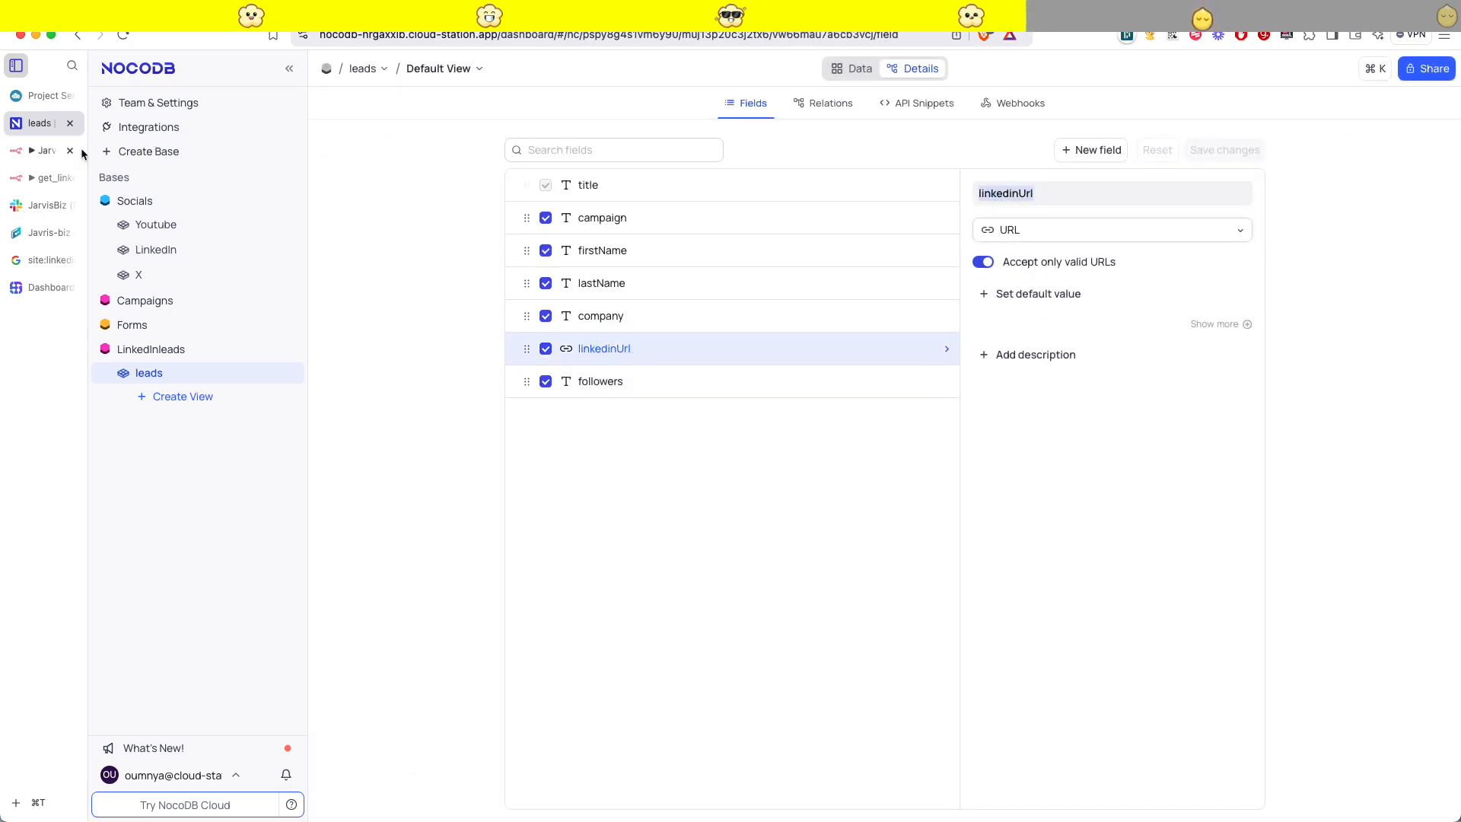
- Switch back to the n8n workflow and complete the NocoDB filter formula as (linkedinUrl,eq,{{ $json.link }})
click(47, 177)
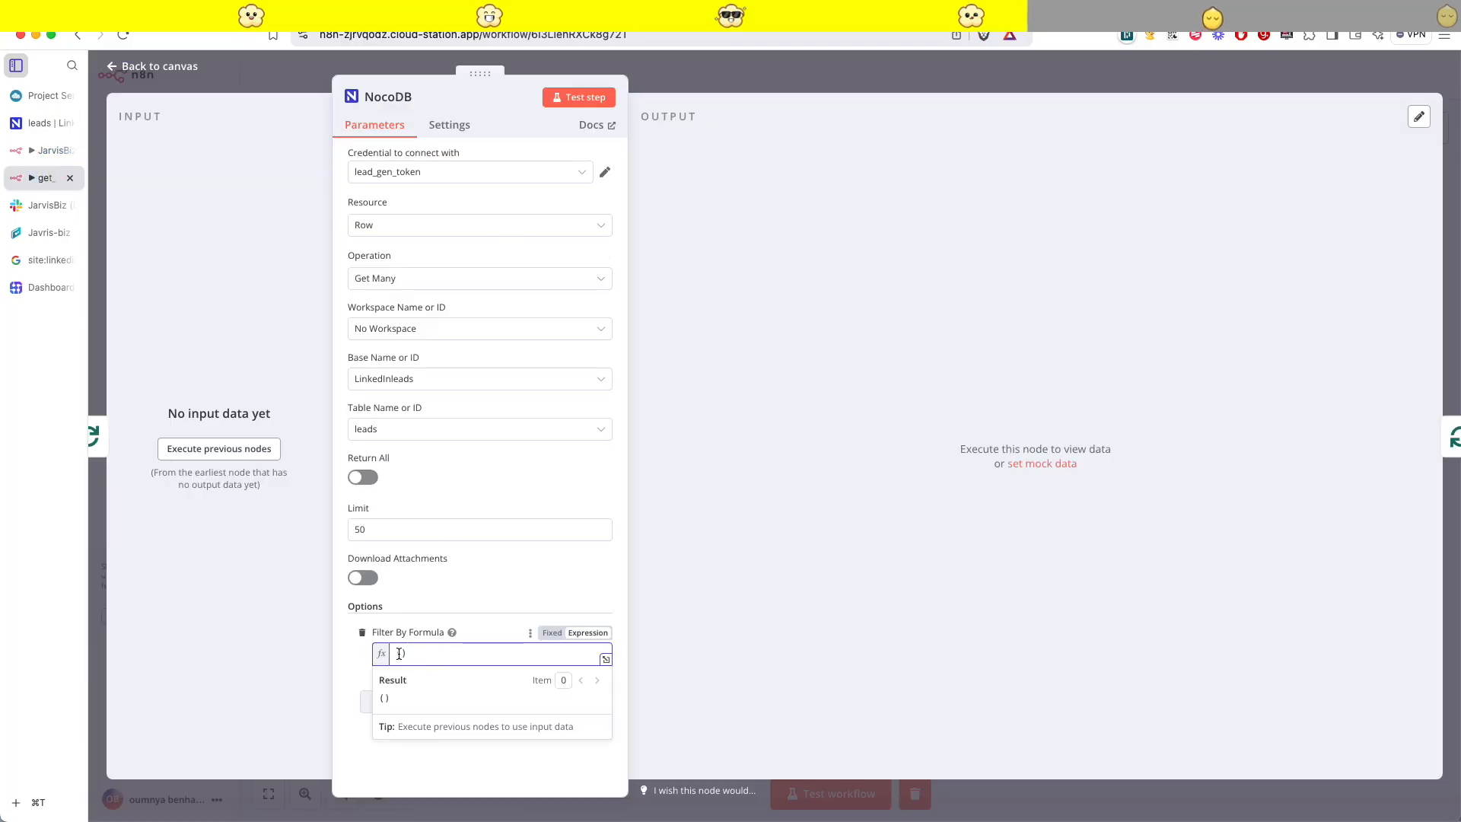
key(super+v)
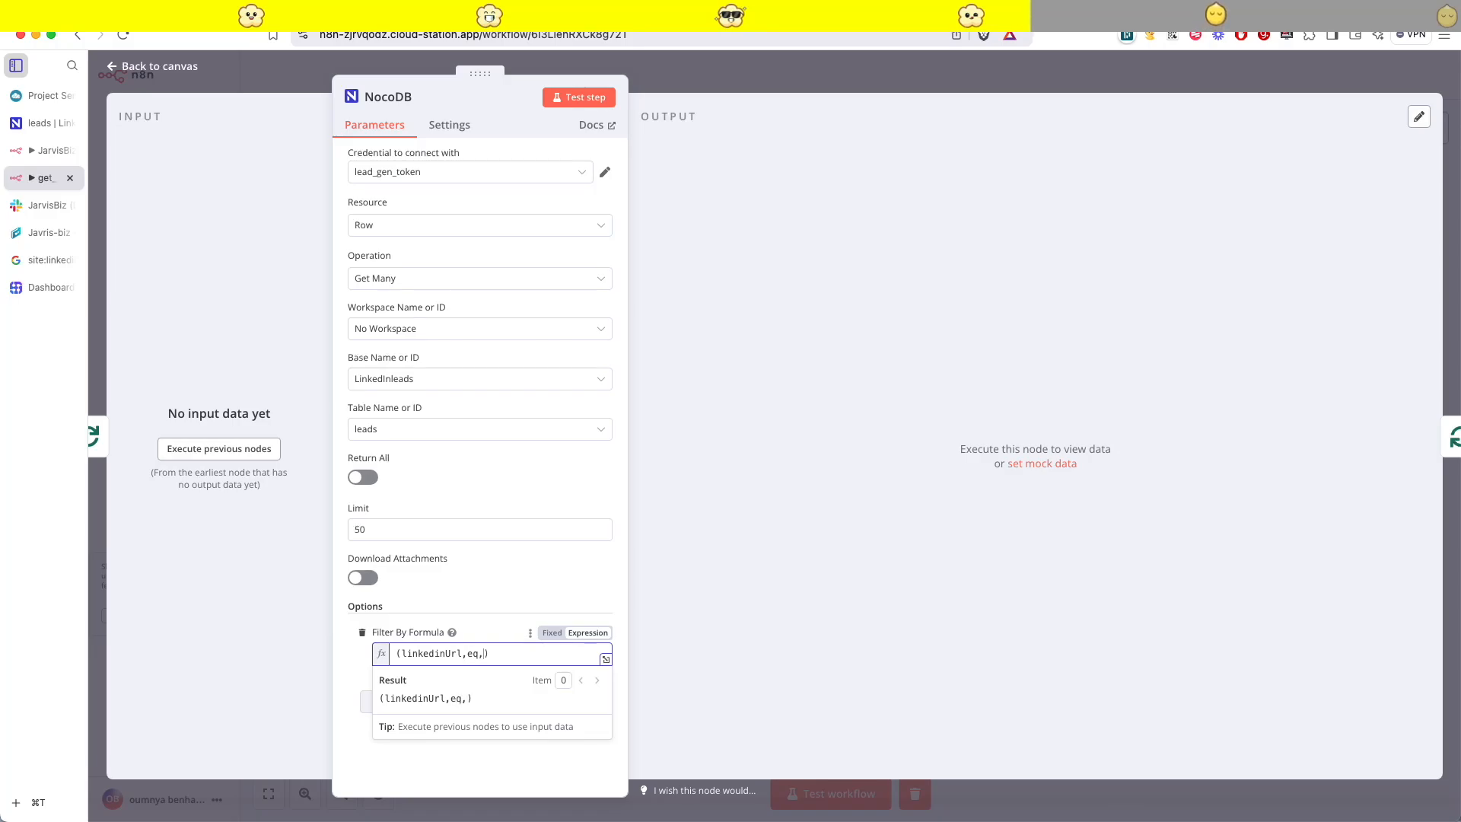
text({{)
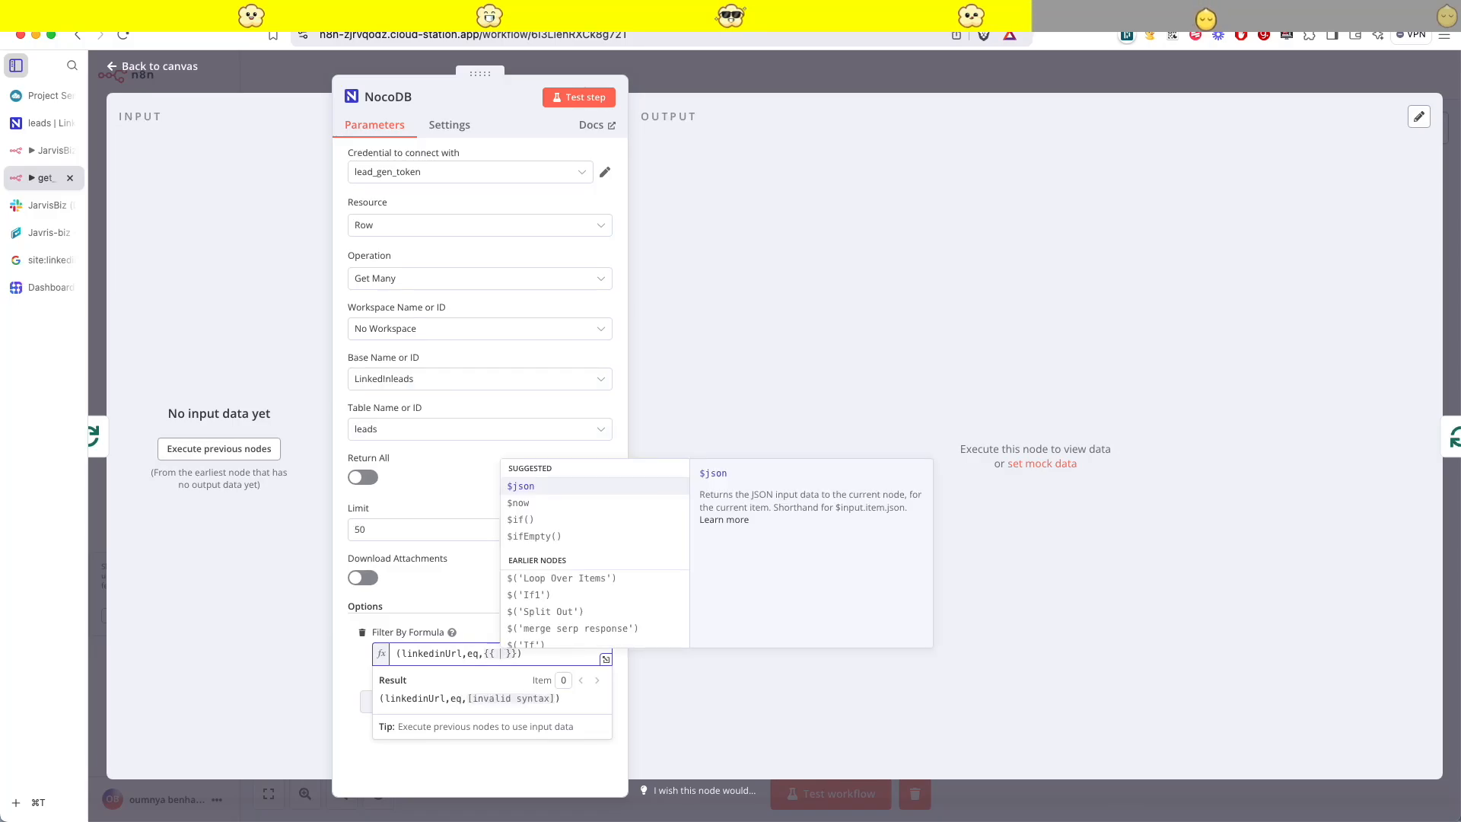
key(Return)
text(.link)
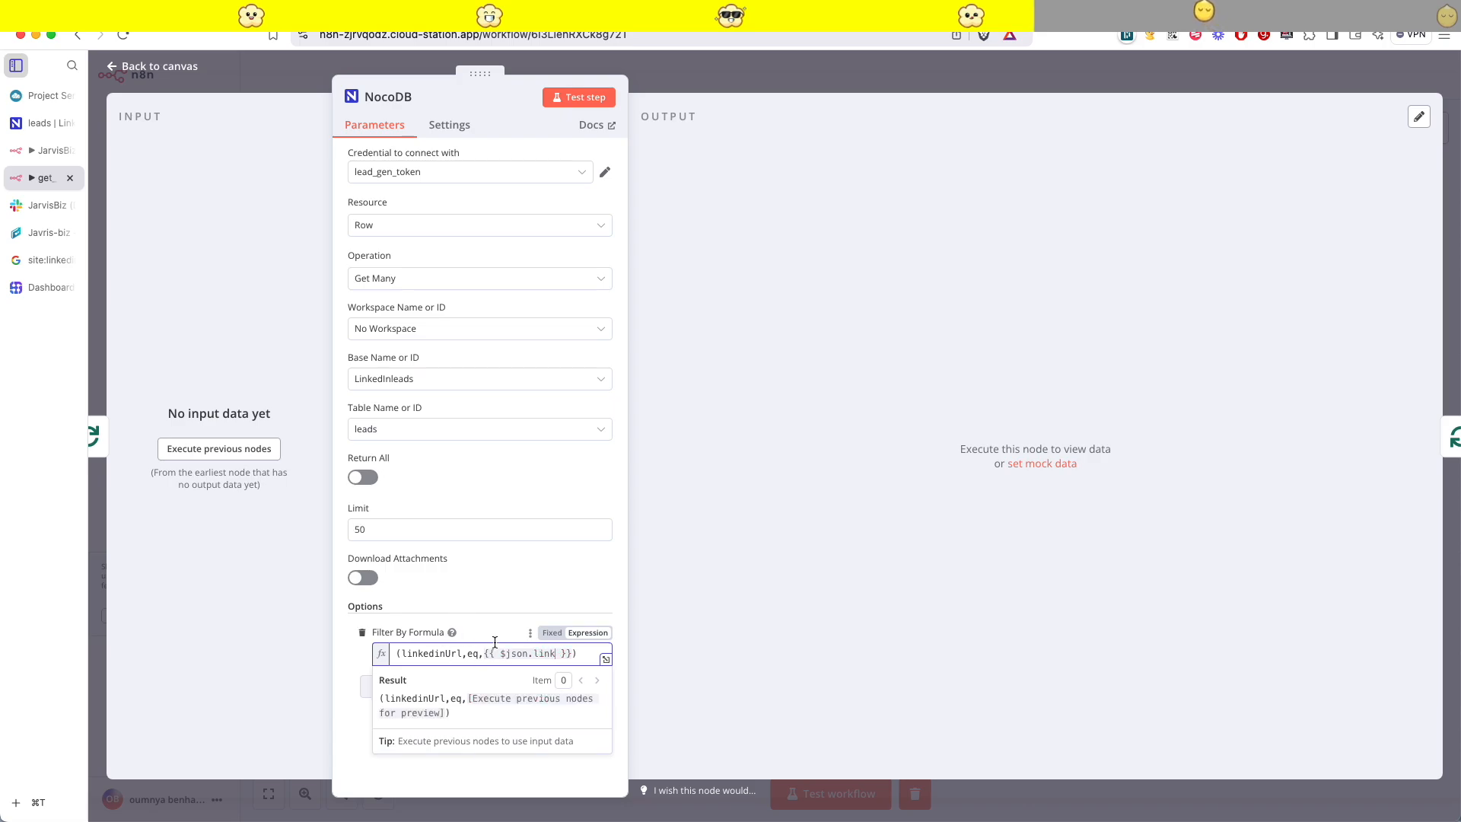
click(491, 577)
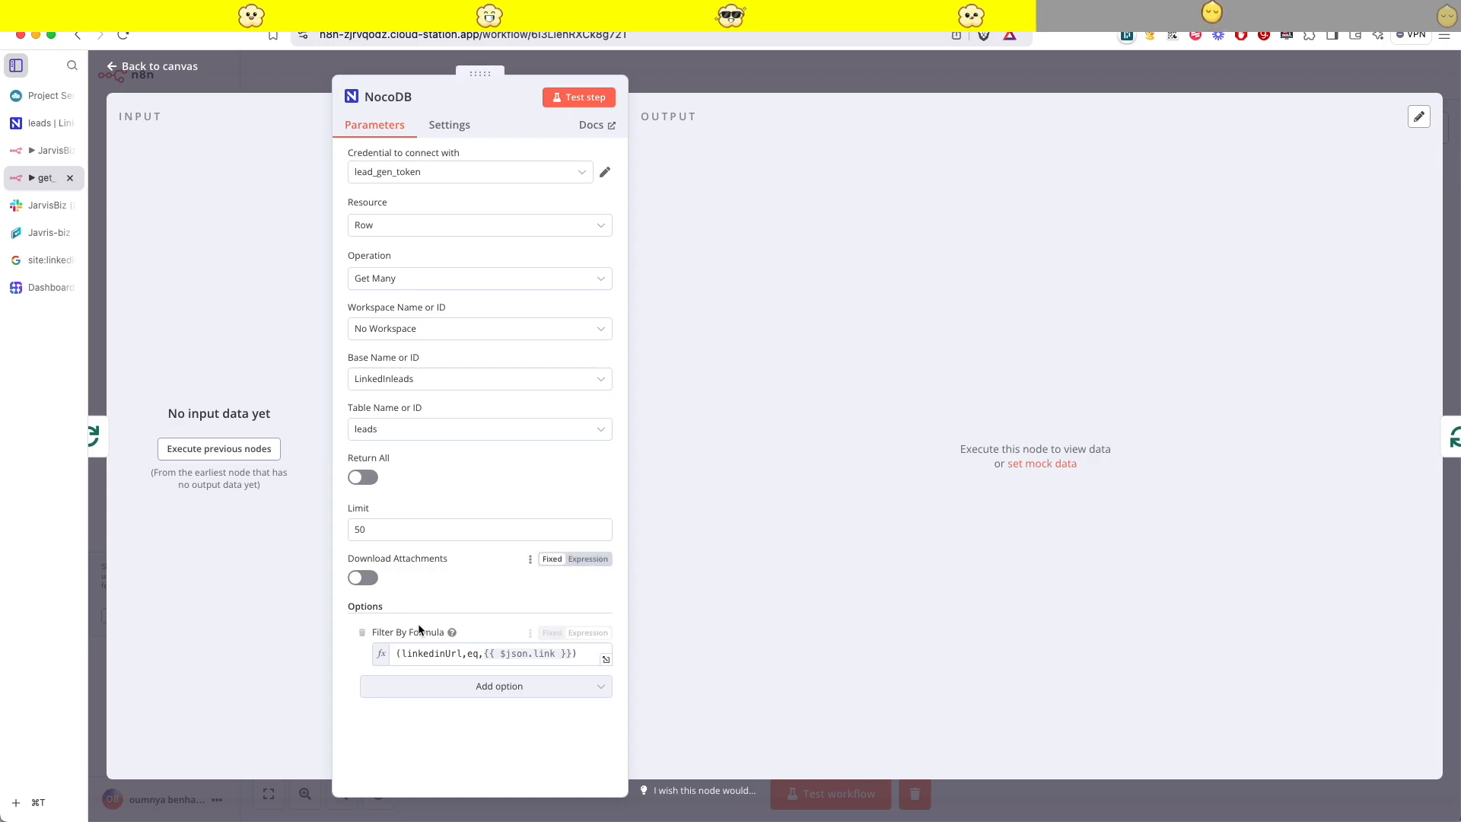
- Return to the workflow canvas and run a test of the whole get_linkedin_urls workflow
click(661, 73)
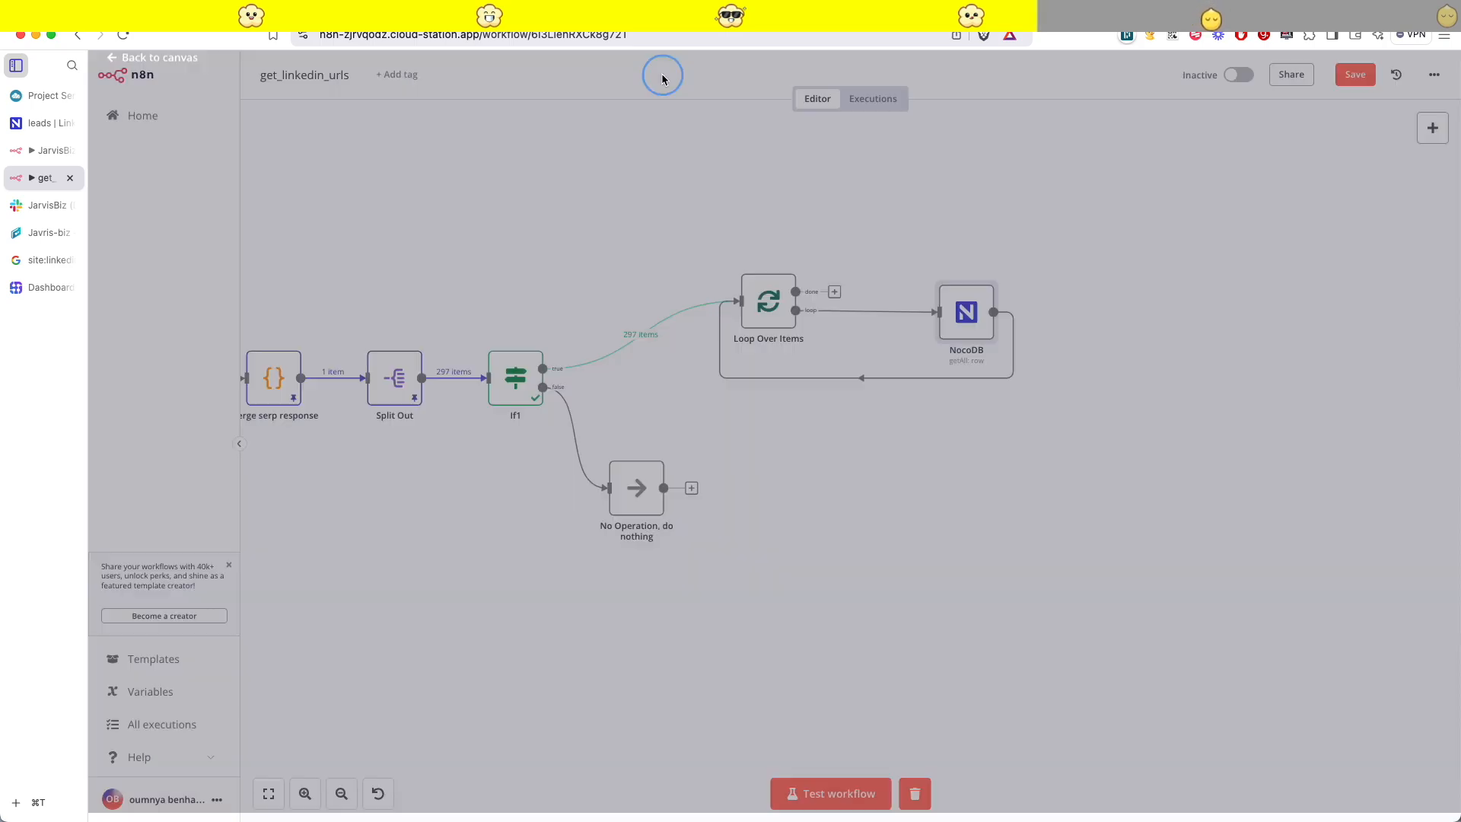
double_click(968, 314)
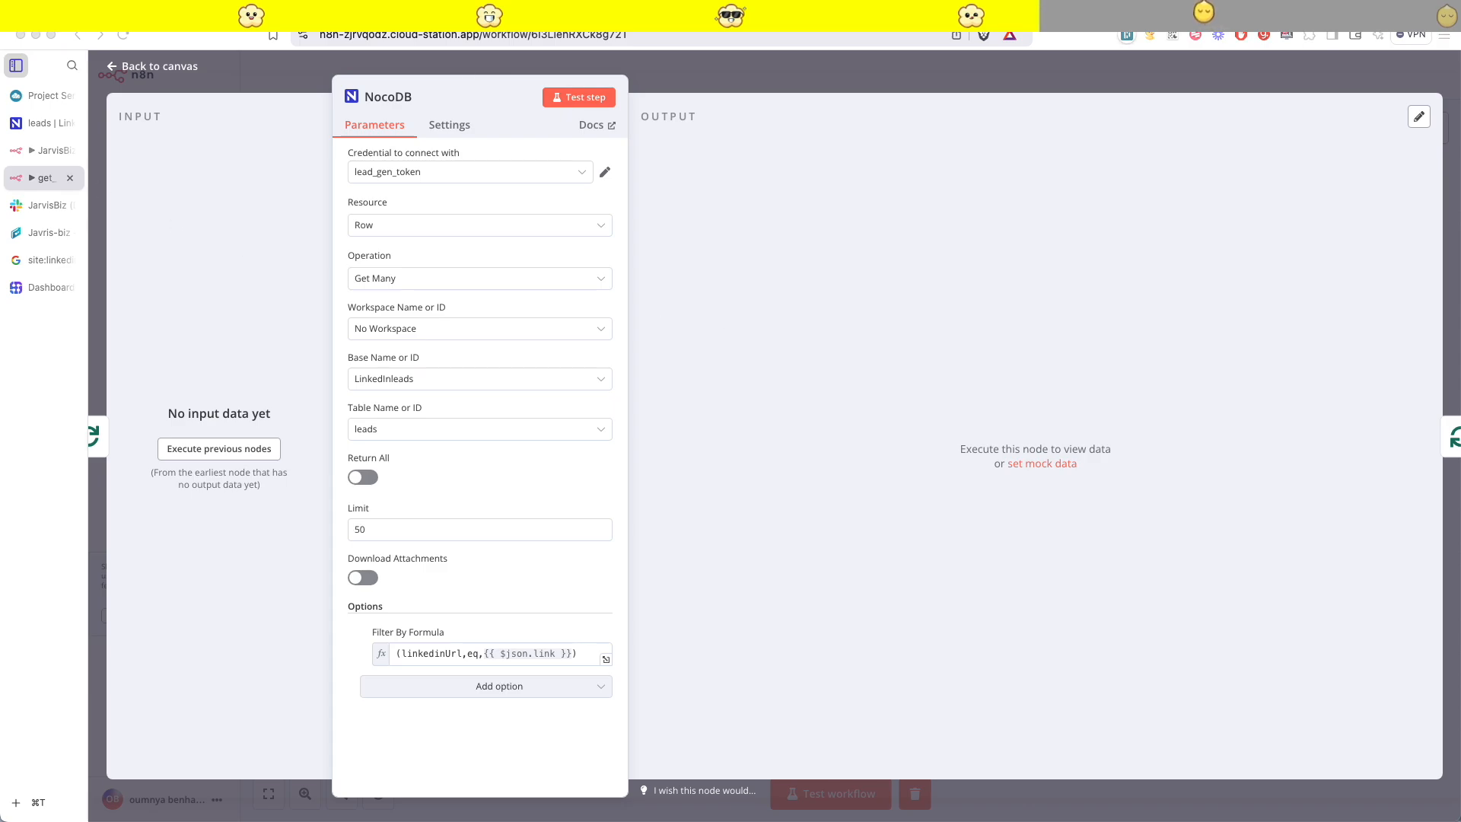
click(873, 74)
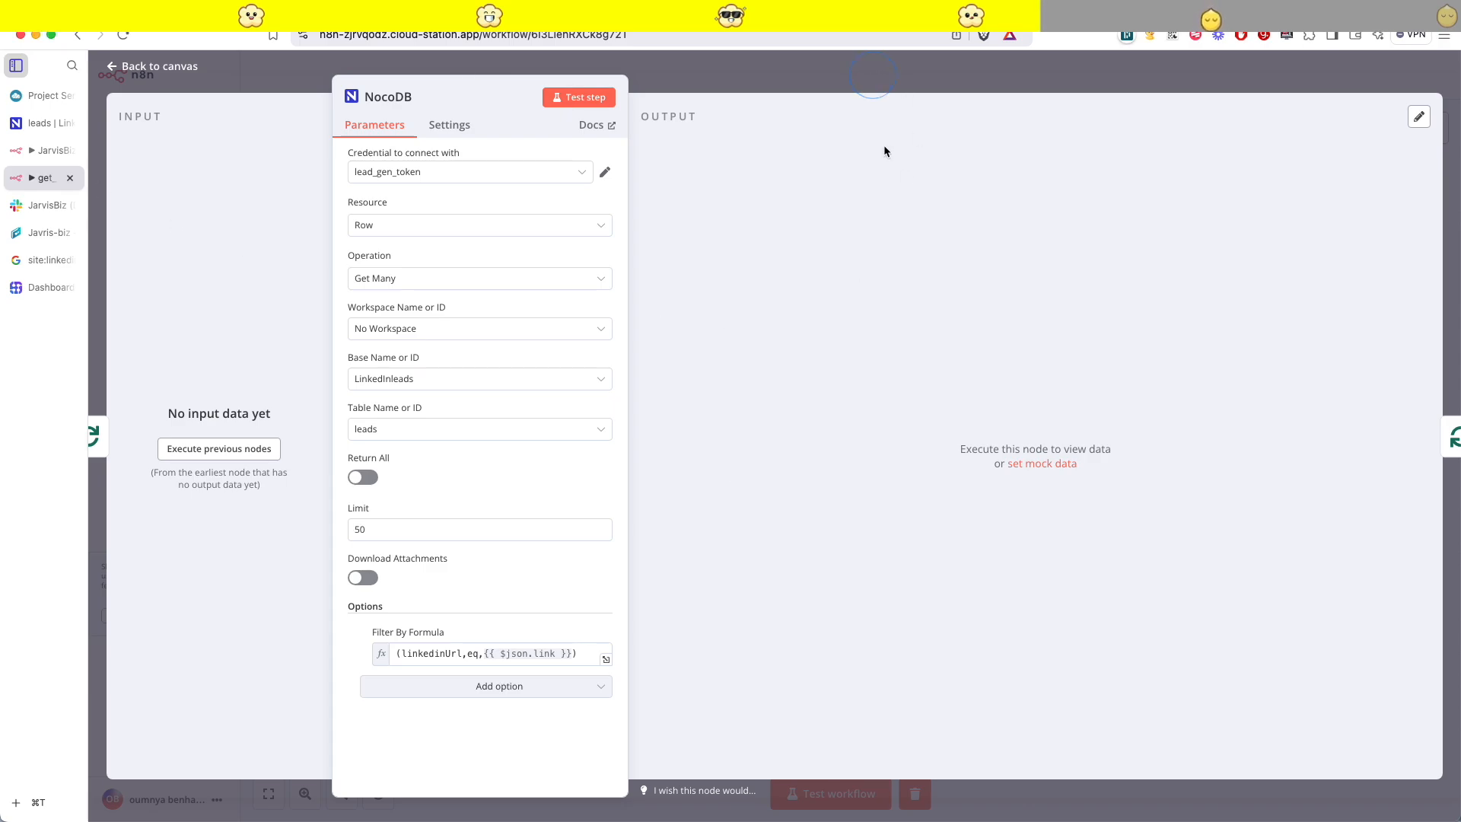
click(857, 81)
click(868, 797)
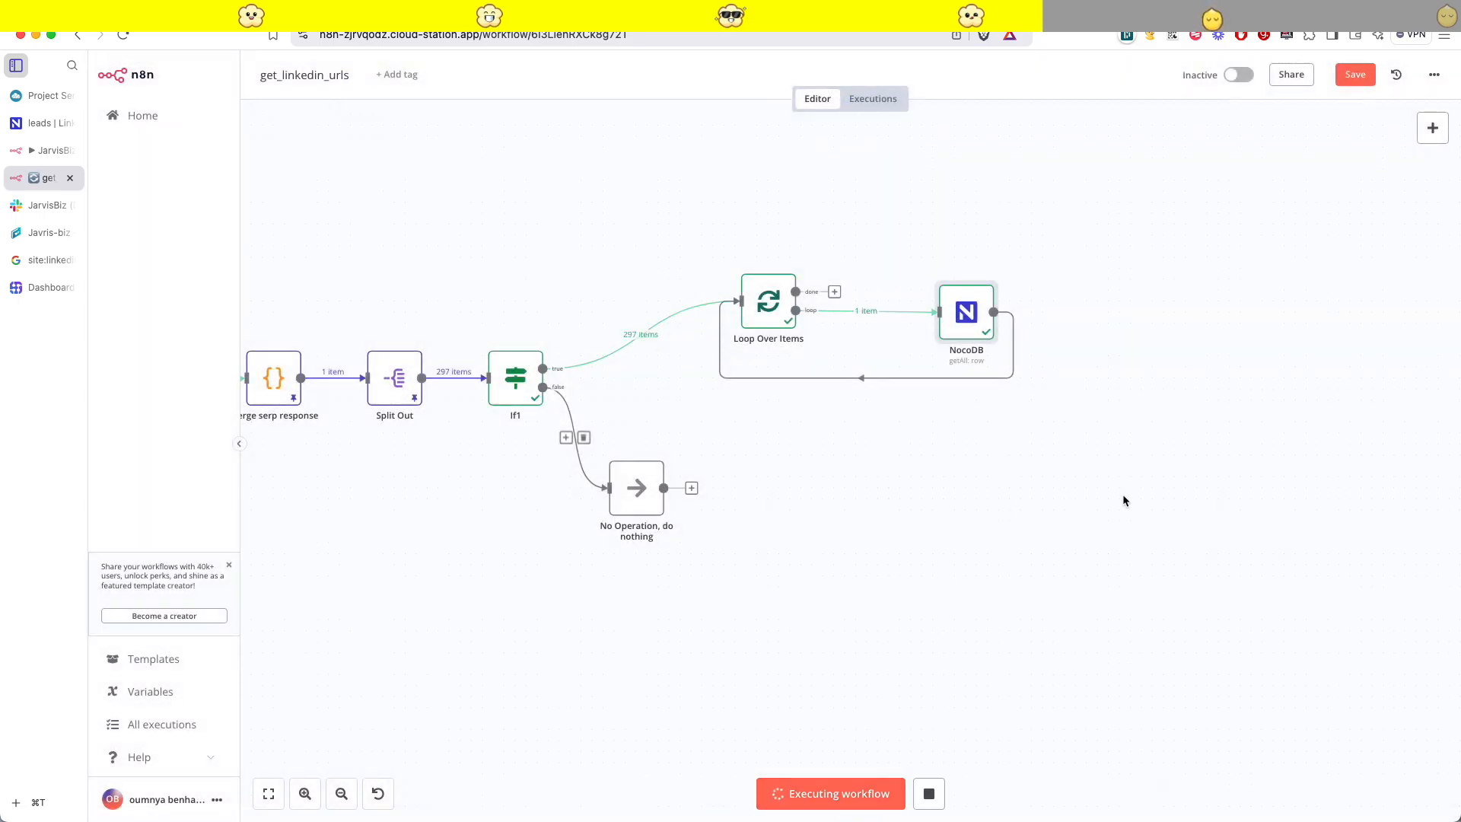
- Open the NocoDB node, test it on its own, and view the output of run 1 of 2
double_click(968, 323)
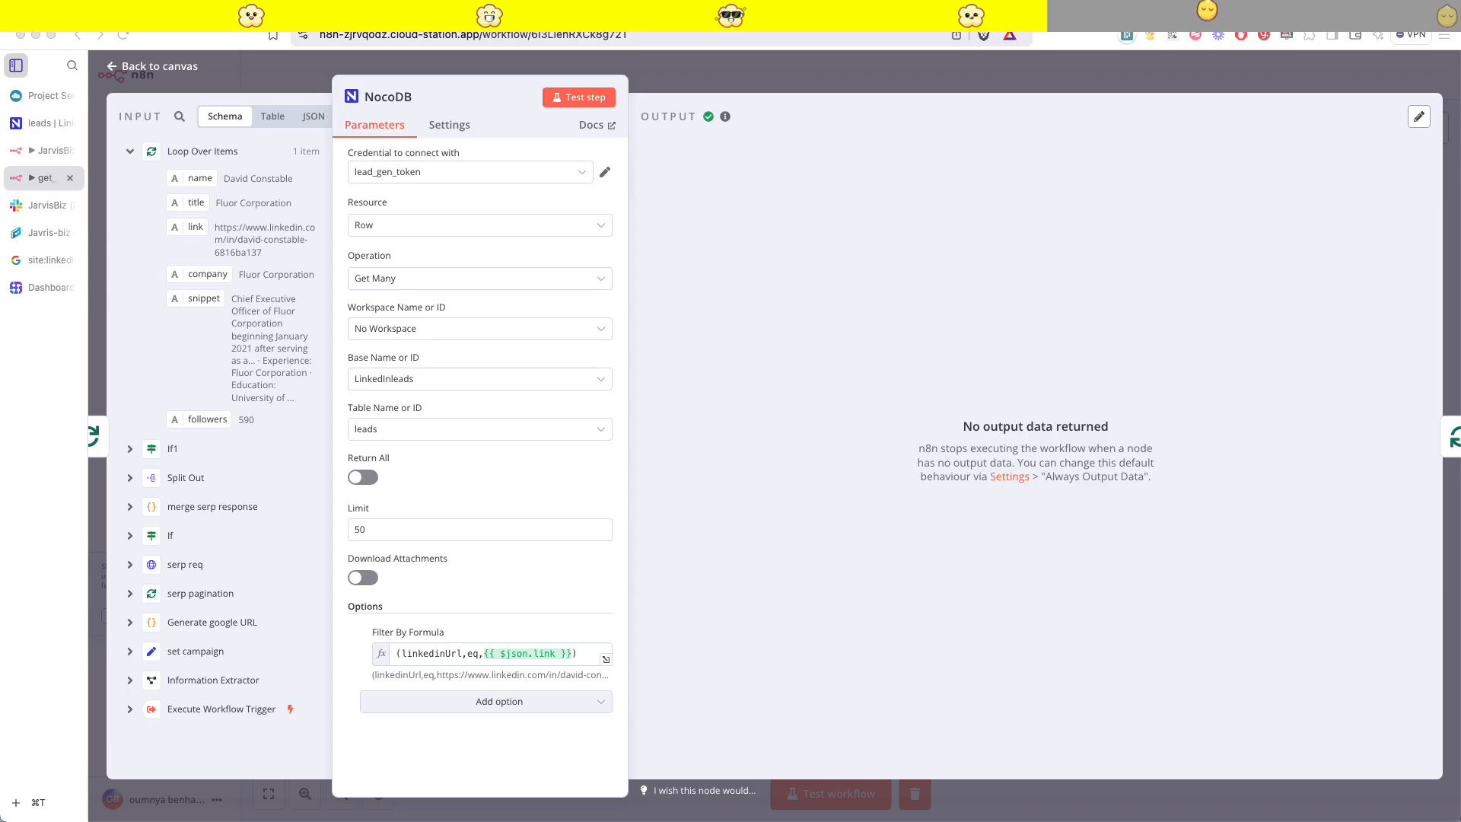
click(579, 97)
click(738, 153)
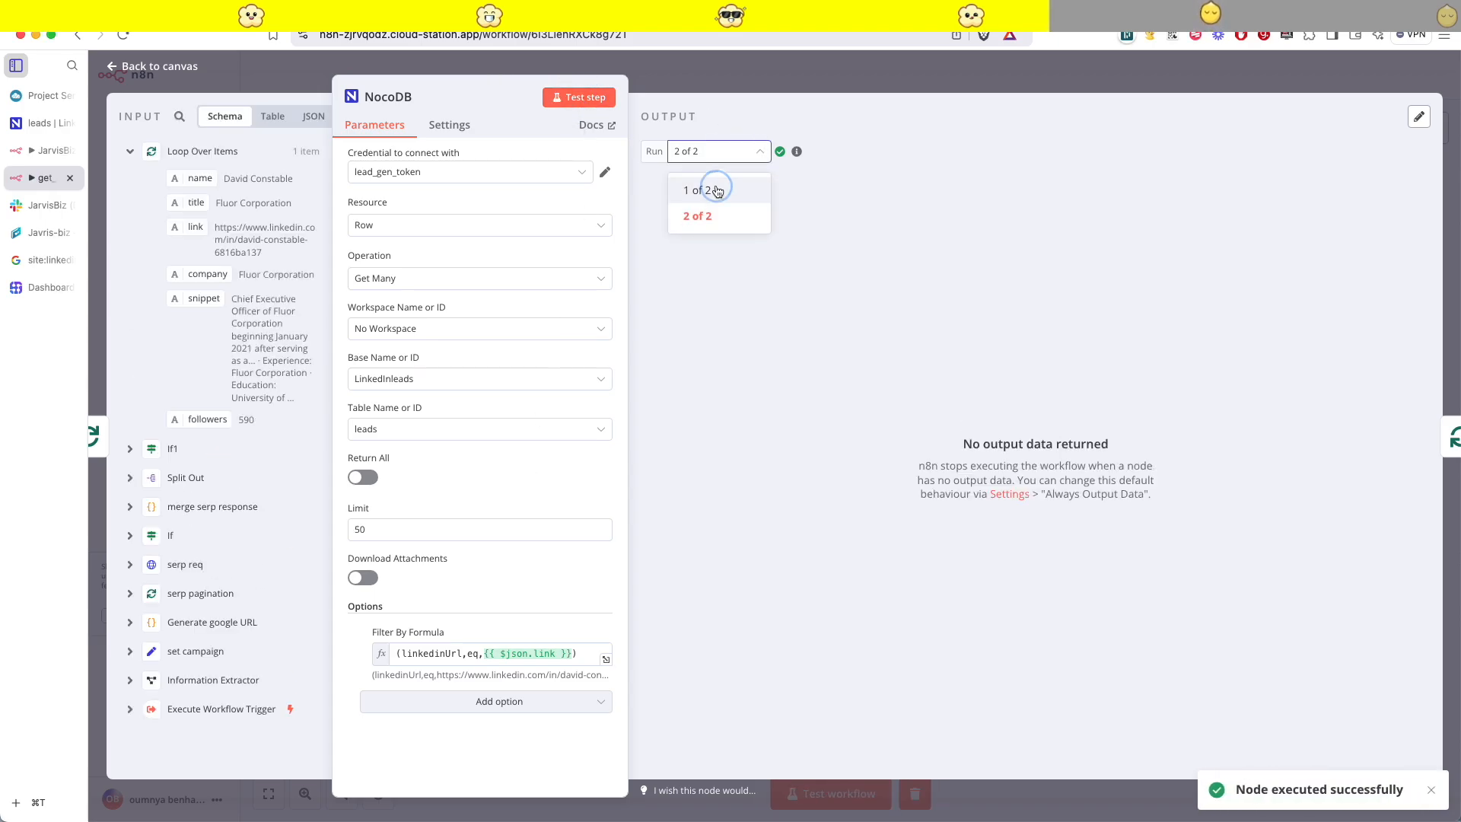
click(716, 187)
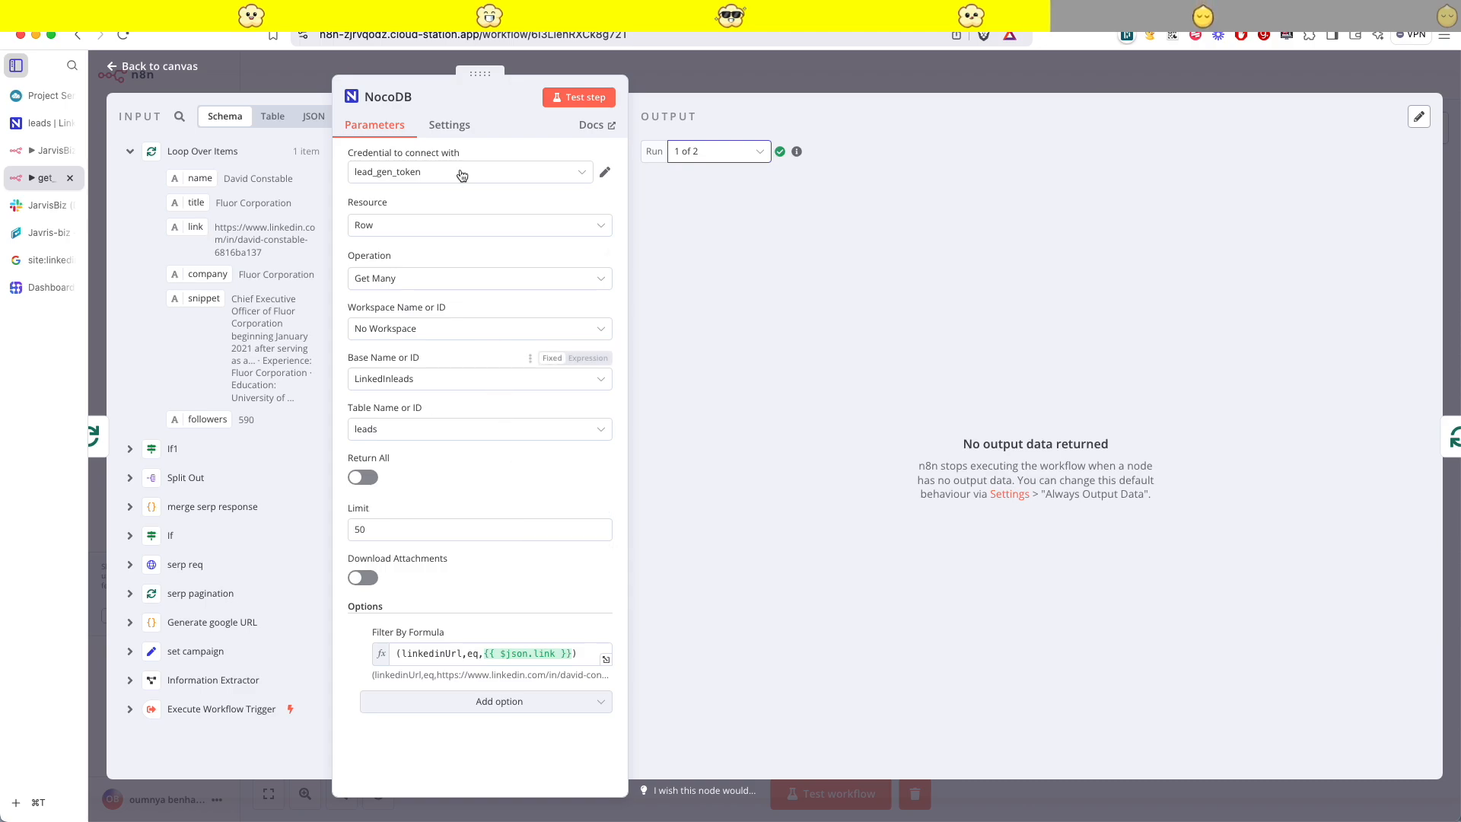
- Enable Always Output Data for the NocoDB node and test the node again to check its output
click(450, 126)
click(365, 229)
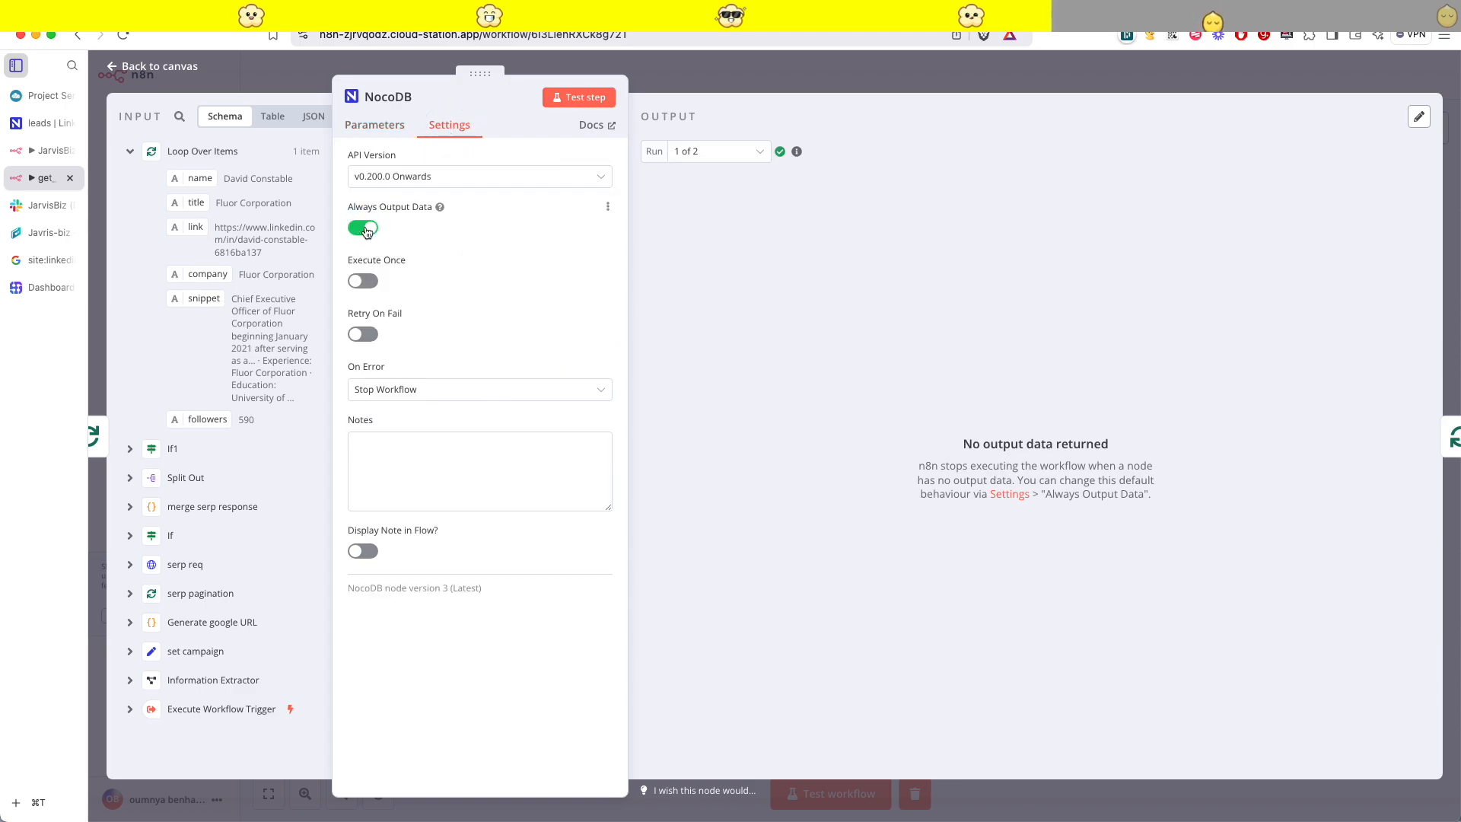
click(578, 96)
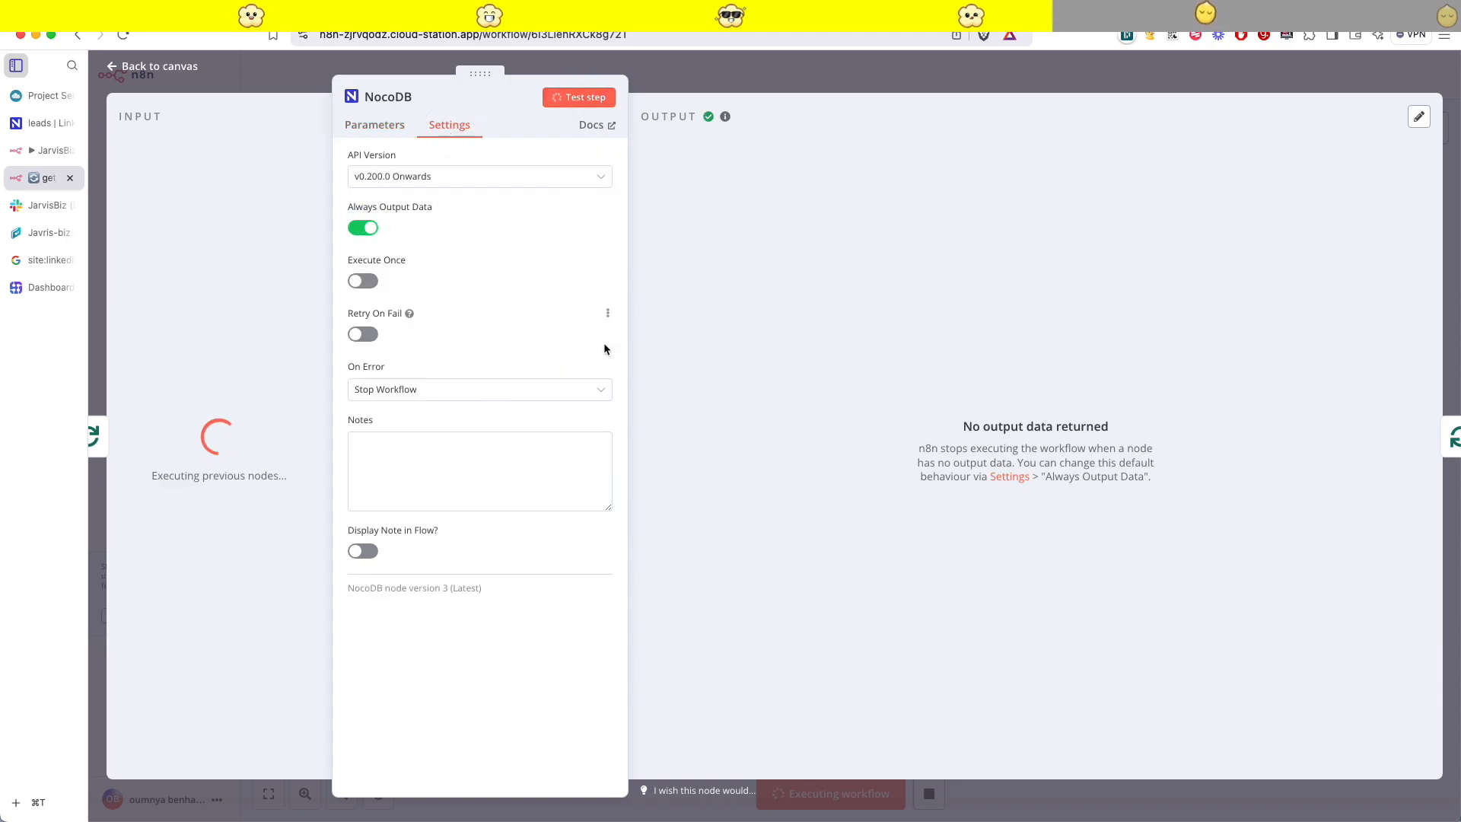
drag(792, 212, 683, 214)
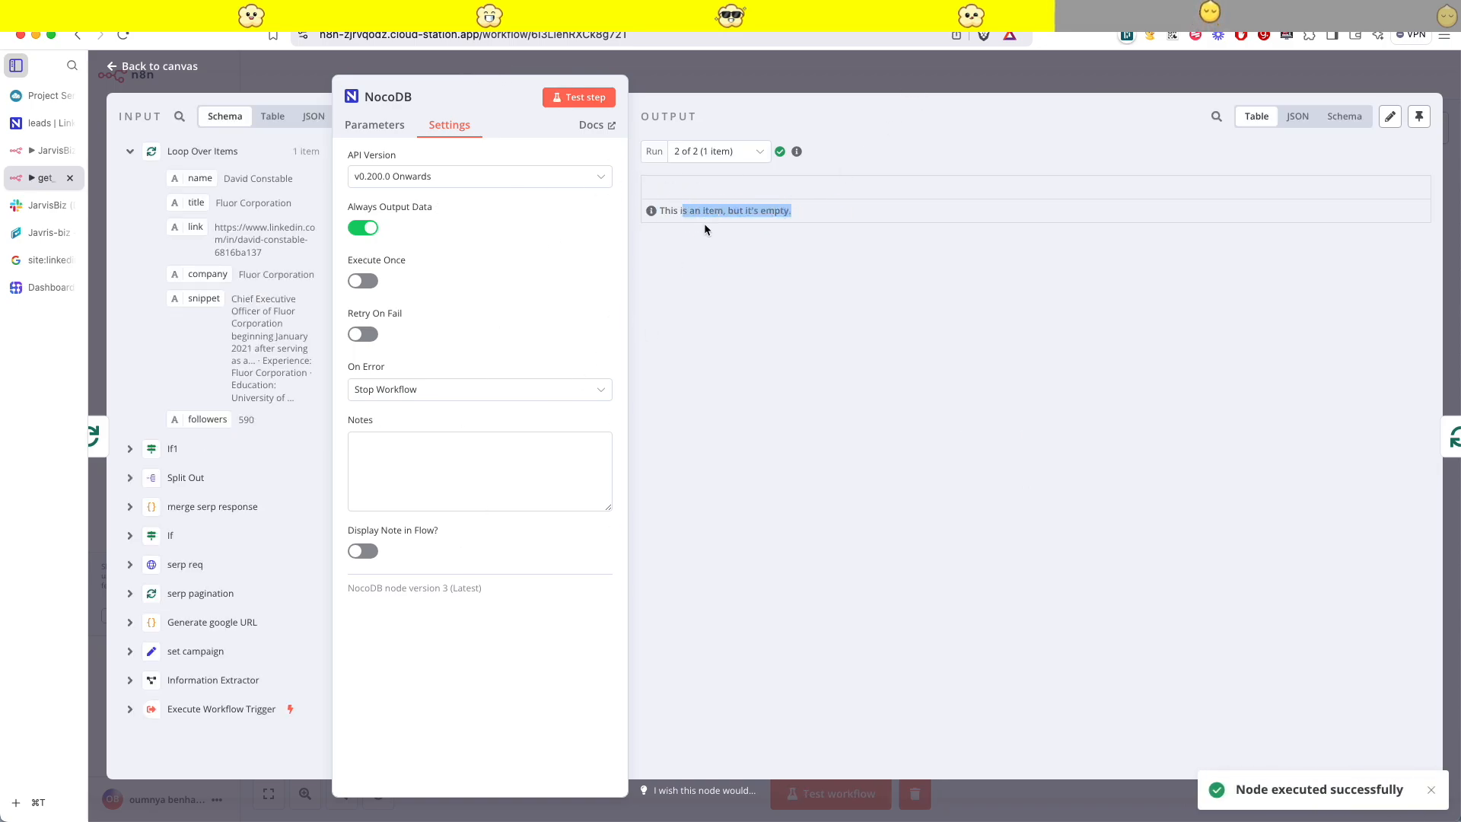
- Insert an If node on the connection from NocoDB back to Loop Over Items and rename it lead exists
click(803, 79)
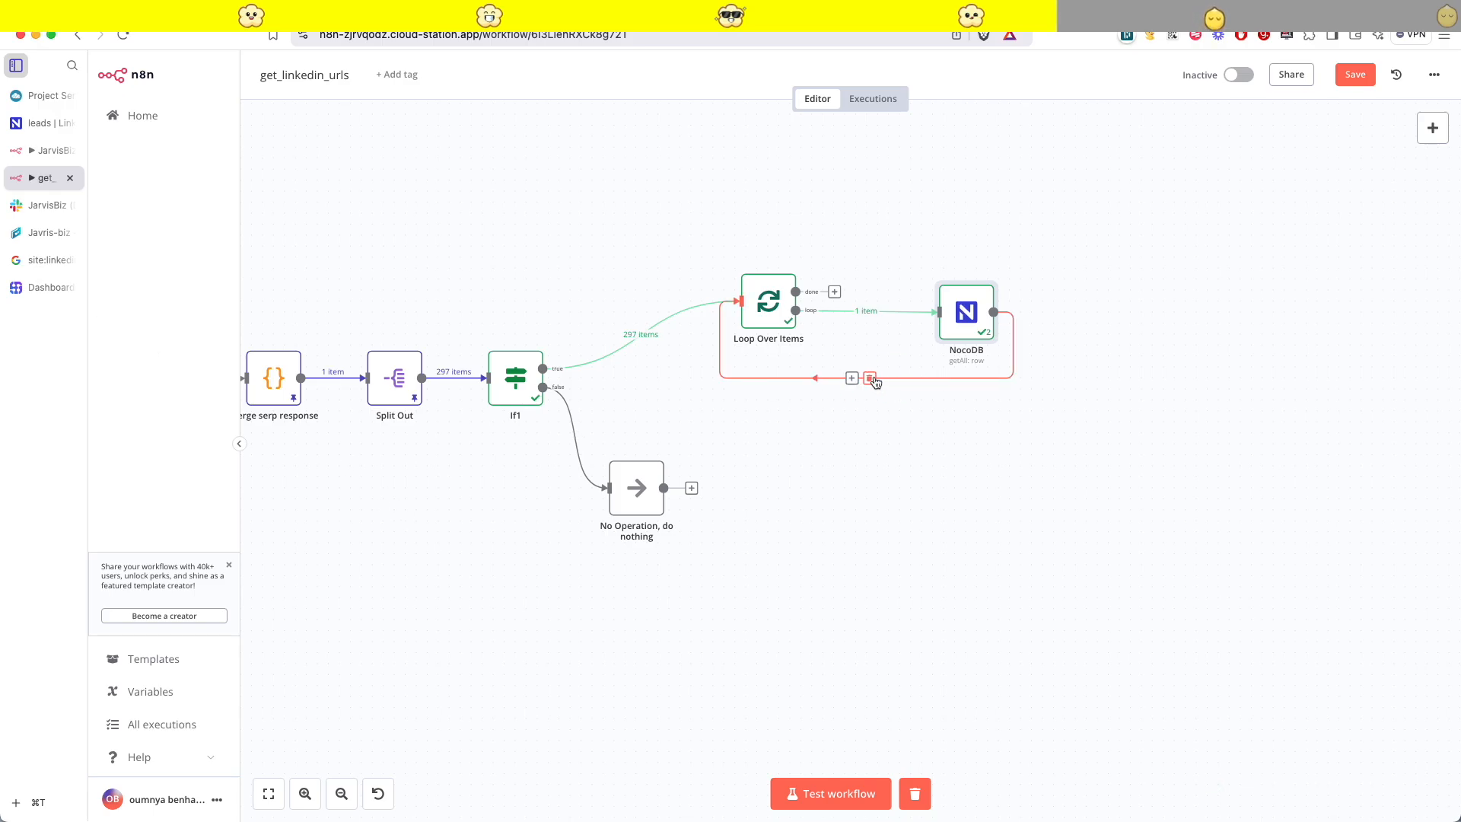
click(852, 378)
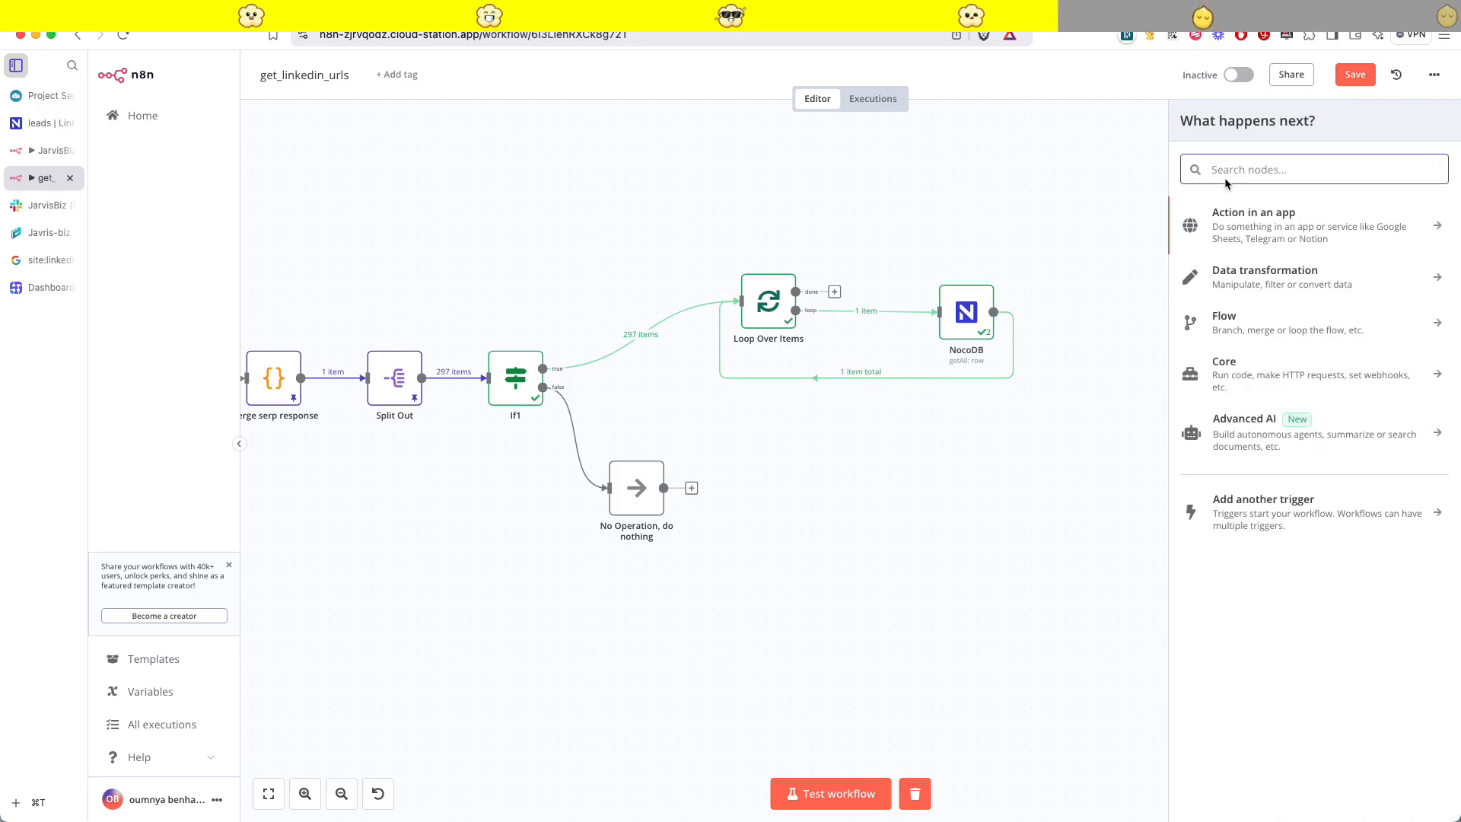
text(if)
click(1268, 221)
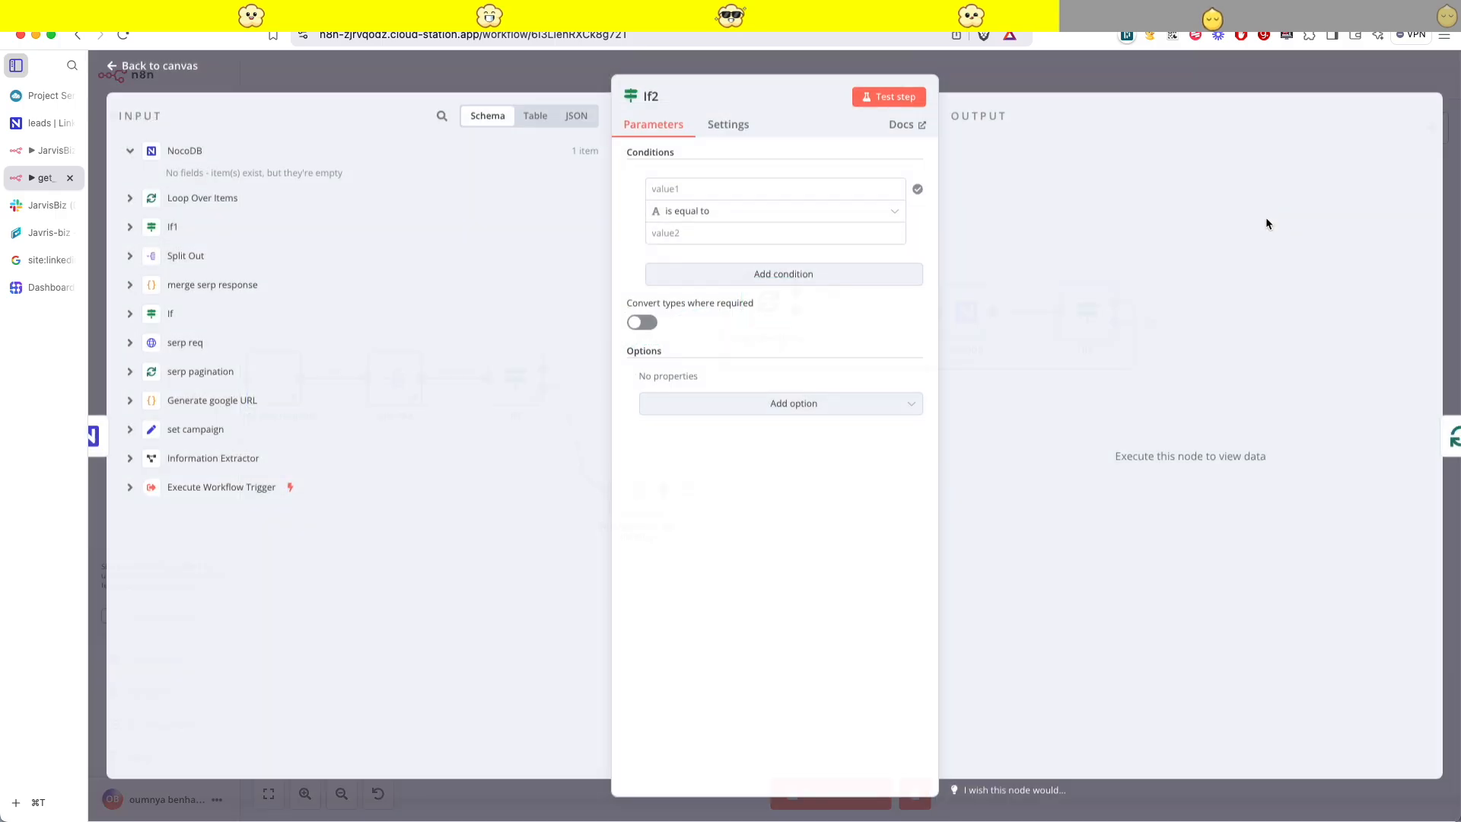
click(651, 97)
text(lead exists)
key(Return)
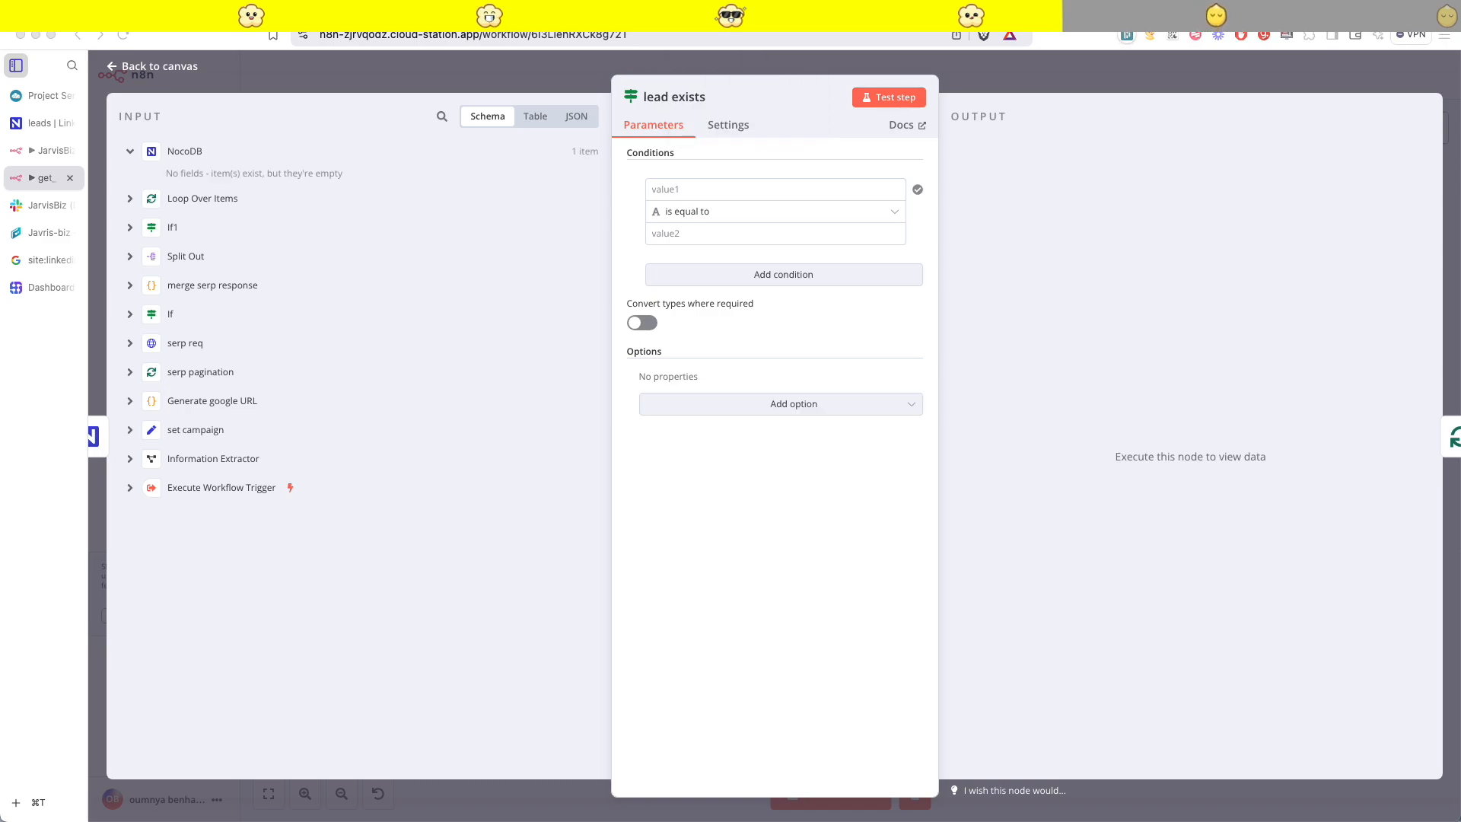
- Set the first value of the lead exists condition to the expression {{ $json }}
click(810, 235)
click(737, 183)
click(880, 170)
click(677, 178)
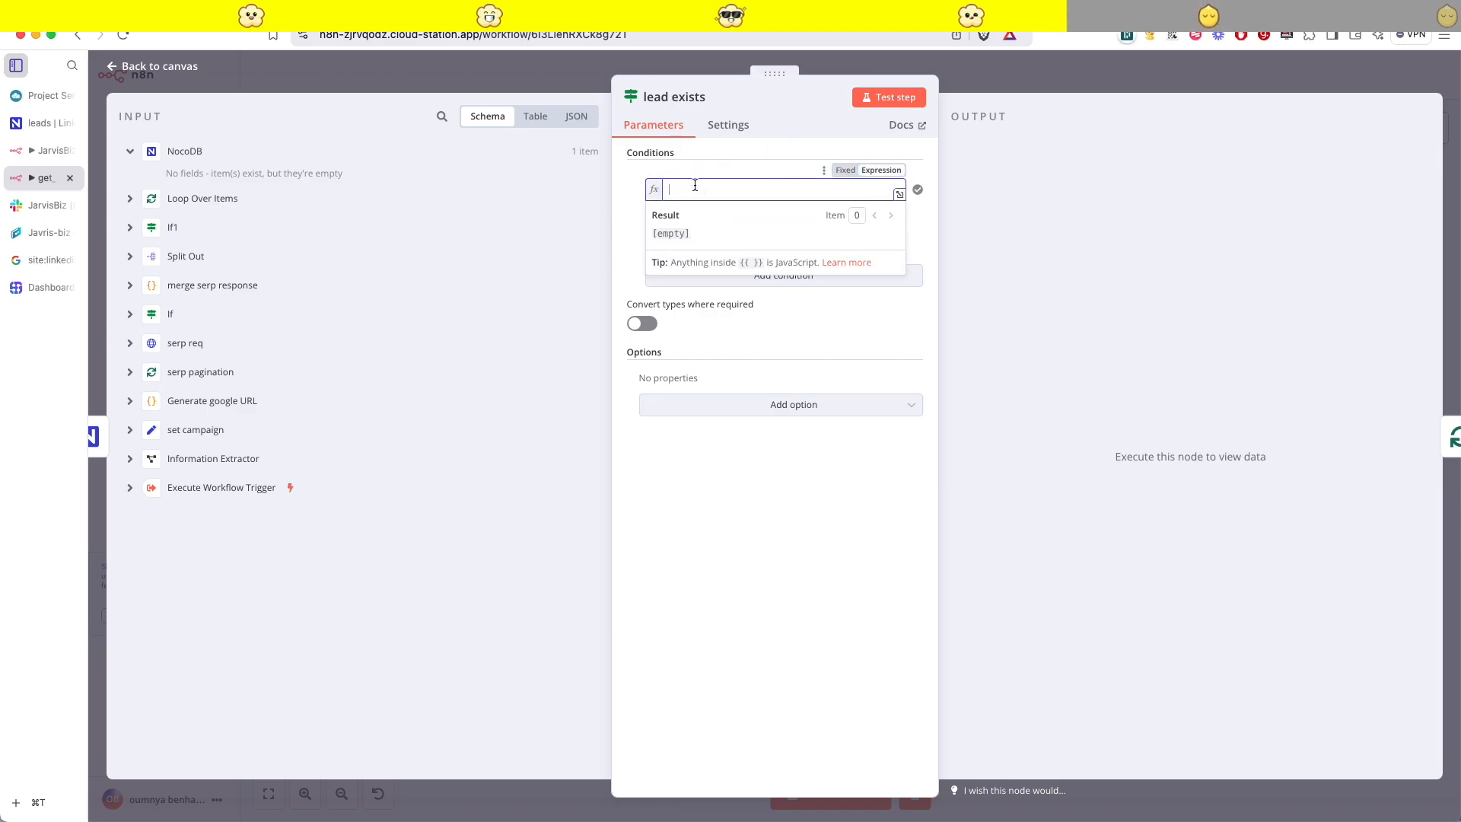
text({{)
key(Return)
key(BackSpace)
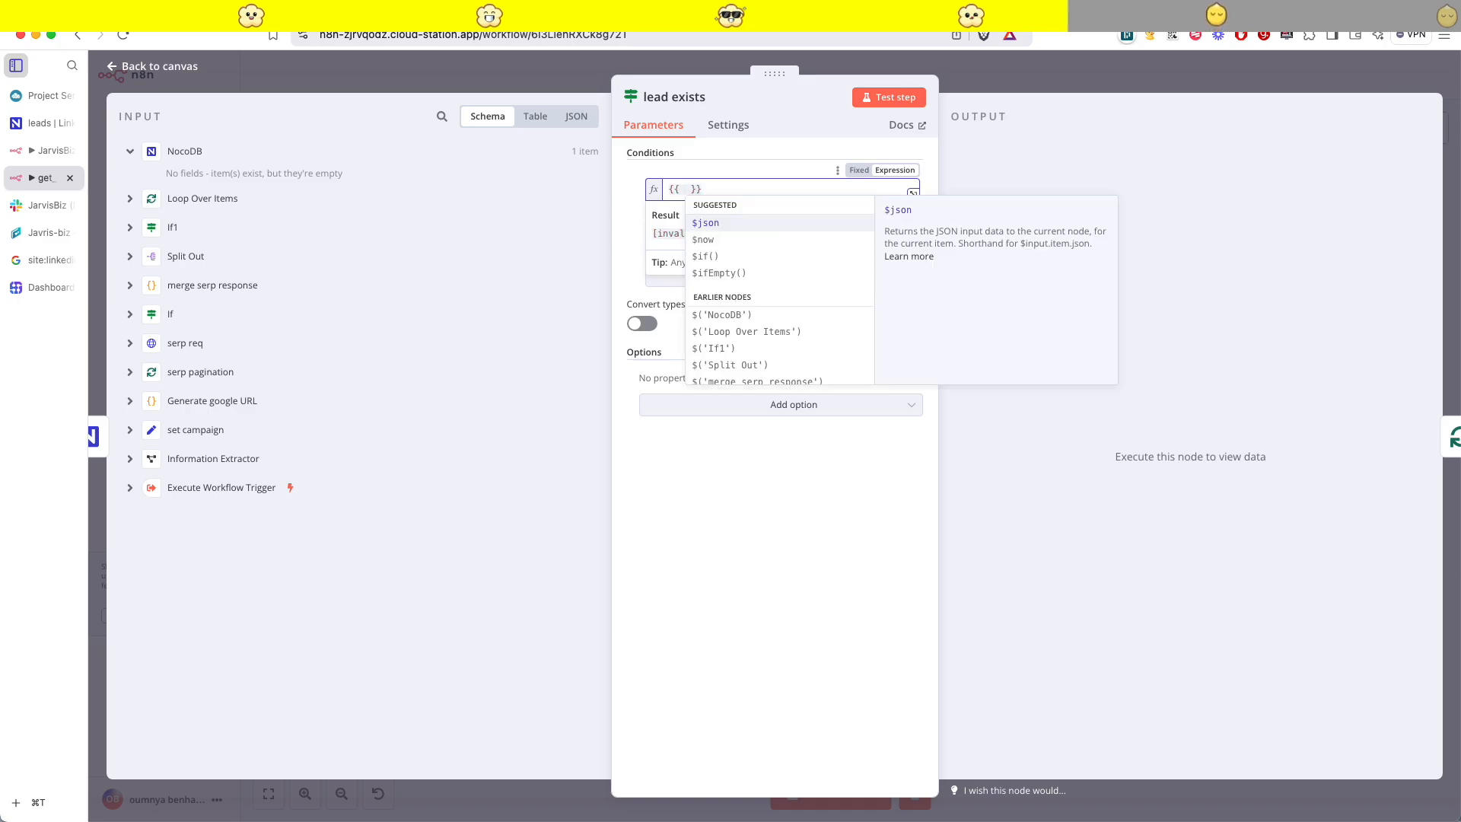
click(720, 223)
click(740, 165)
- Set the lead exists condition's comparison to the object check is not empty and return to the canvas
click(760, 213)
mouse_move(788, 260)
mouse_move(783, 373)
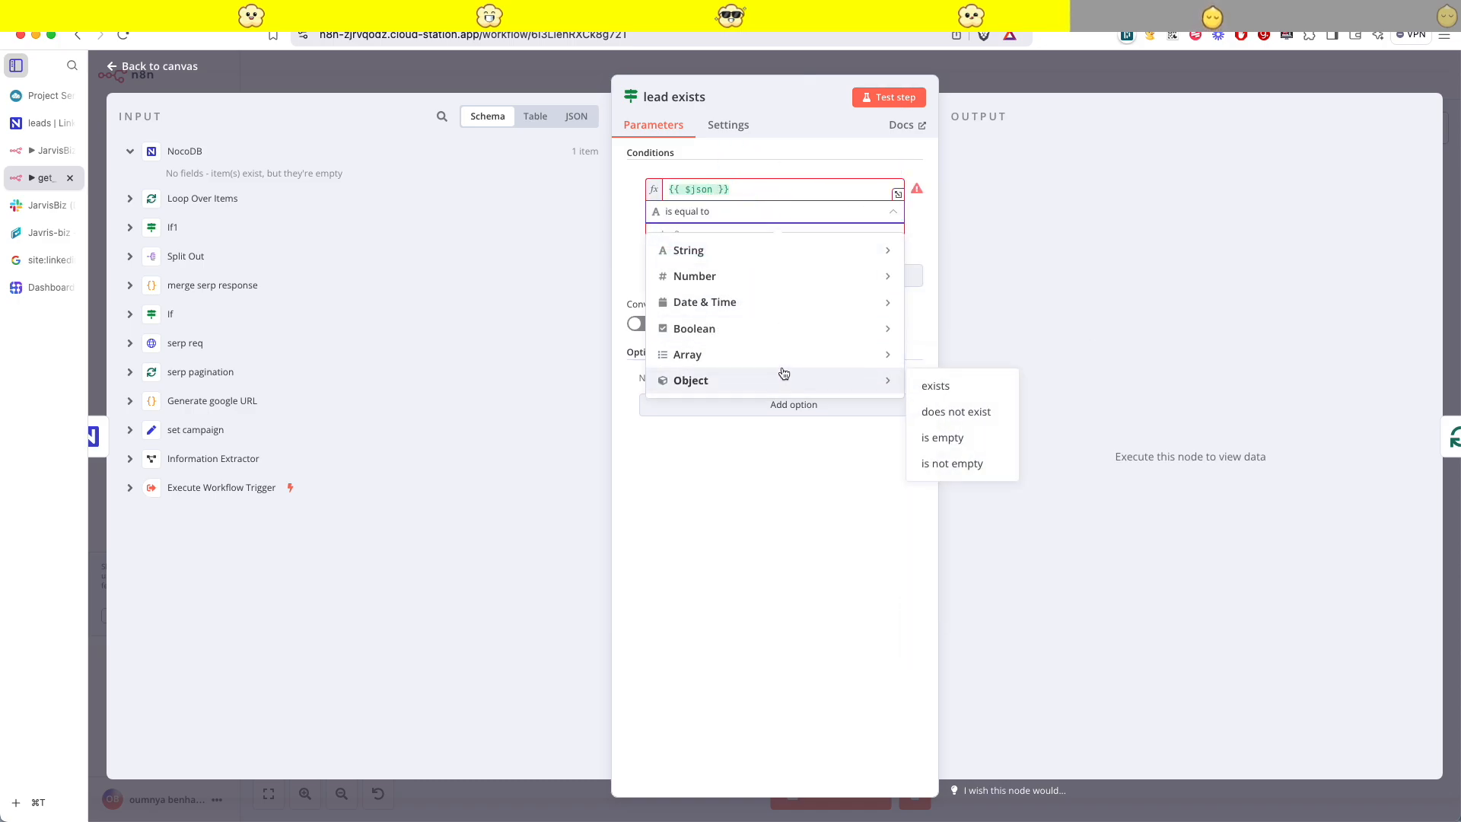
click(947, 462)
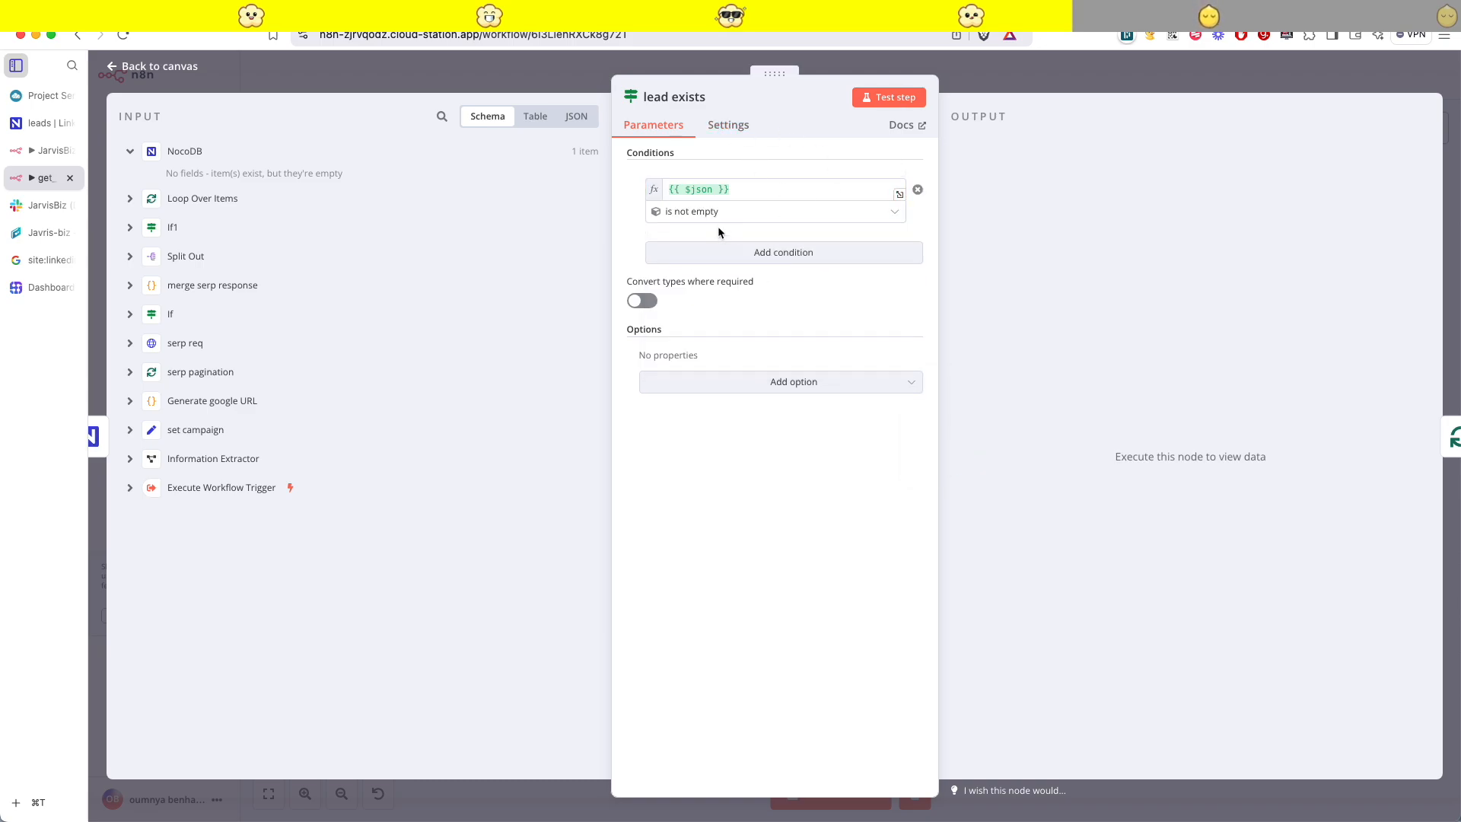
click(965, 86)
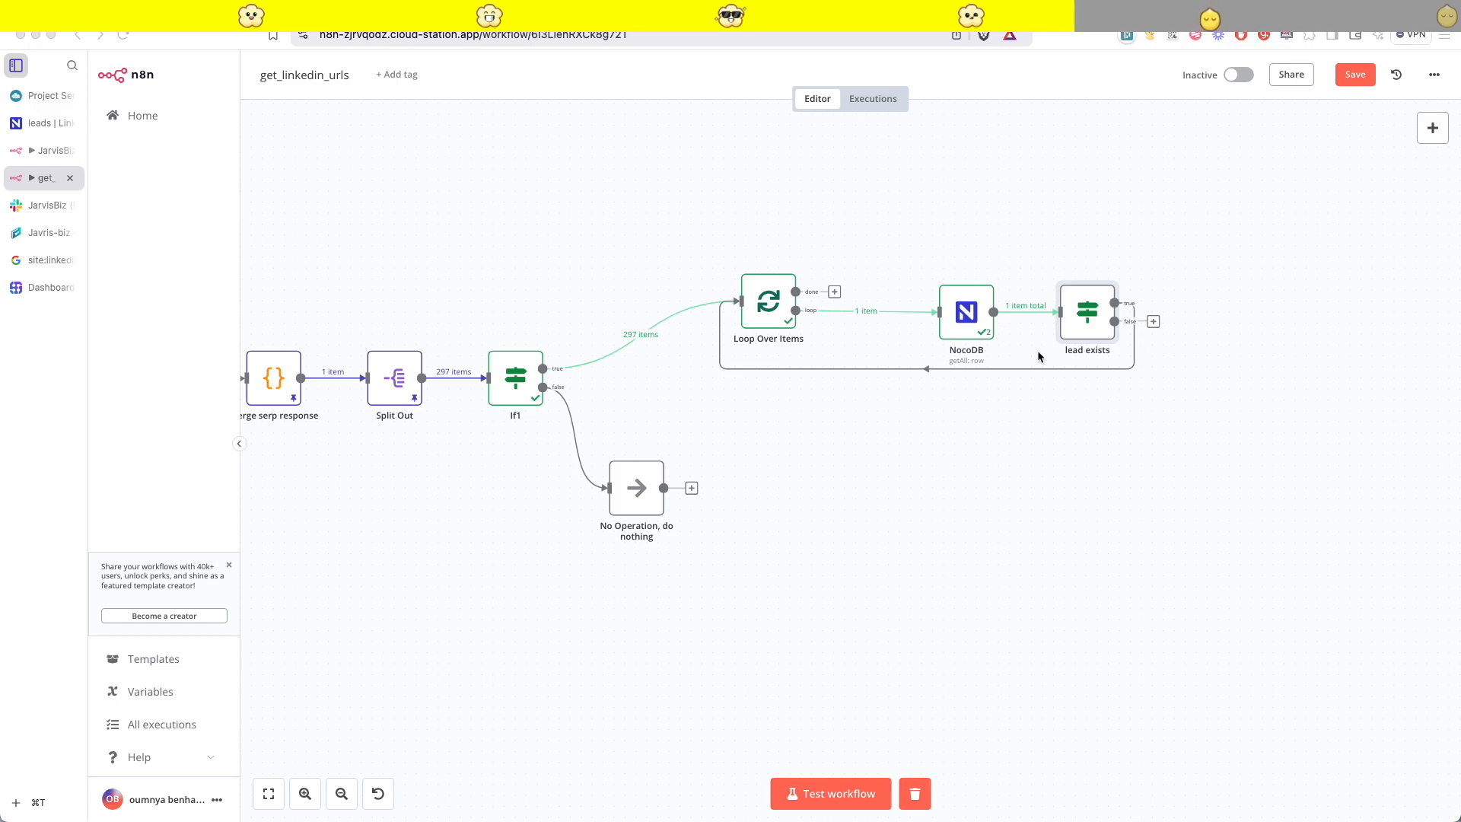
- Add an Edit Fields (Set) node to the false output of lead exists, rename it set lead, and add a blank field
click(937, 370)
drag(1154, 303, 750, 290)
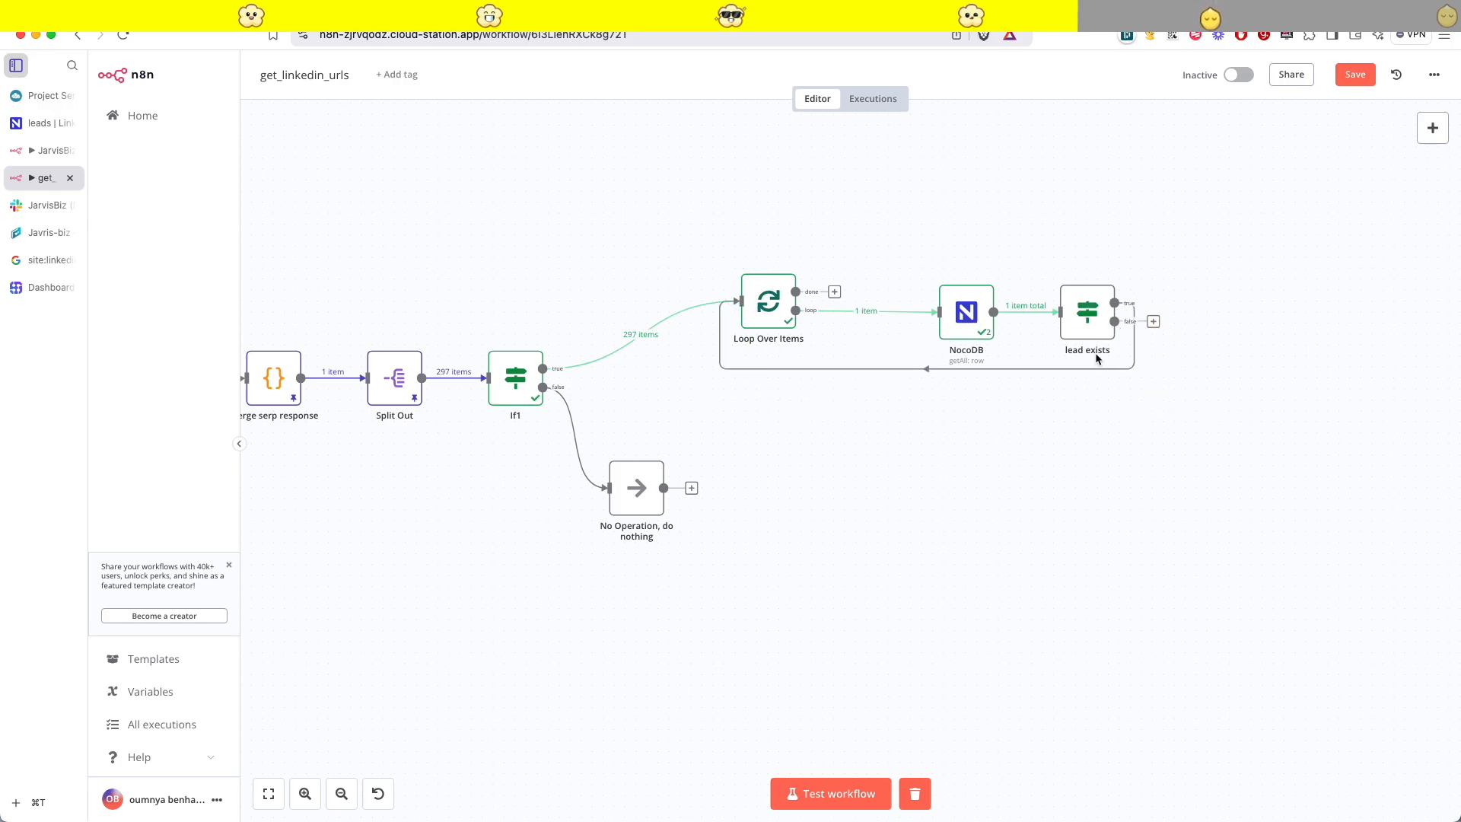
scroll(1184, 427, right, 3)
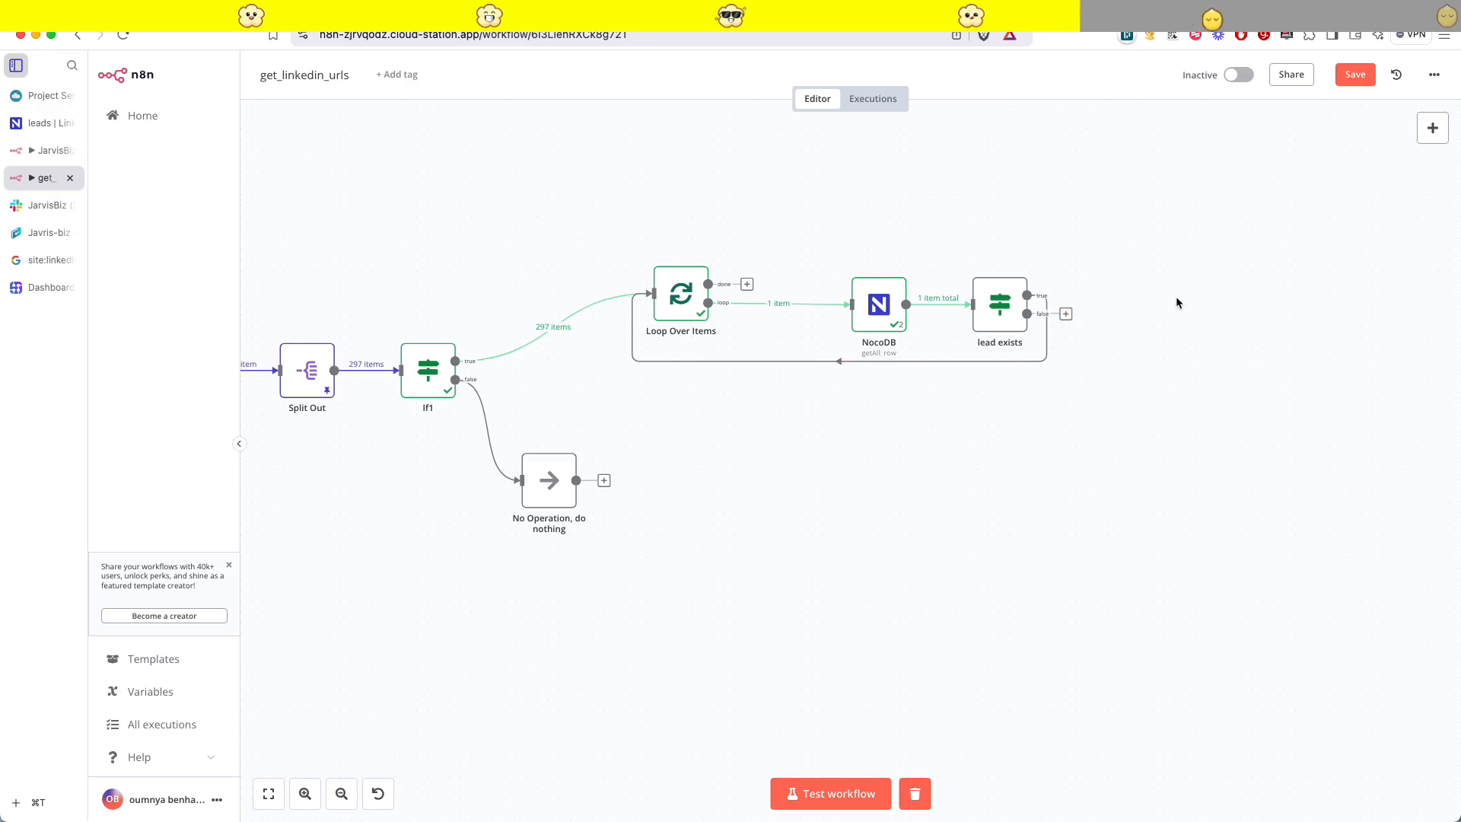
click(1069, 316)
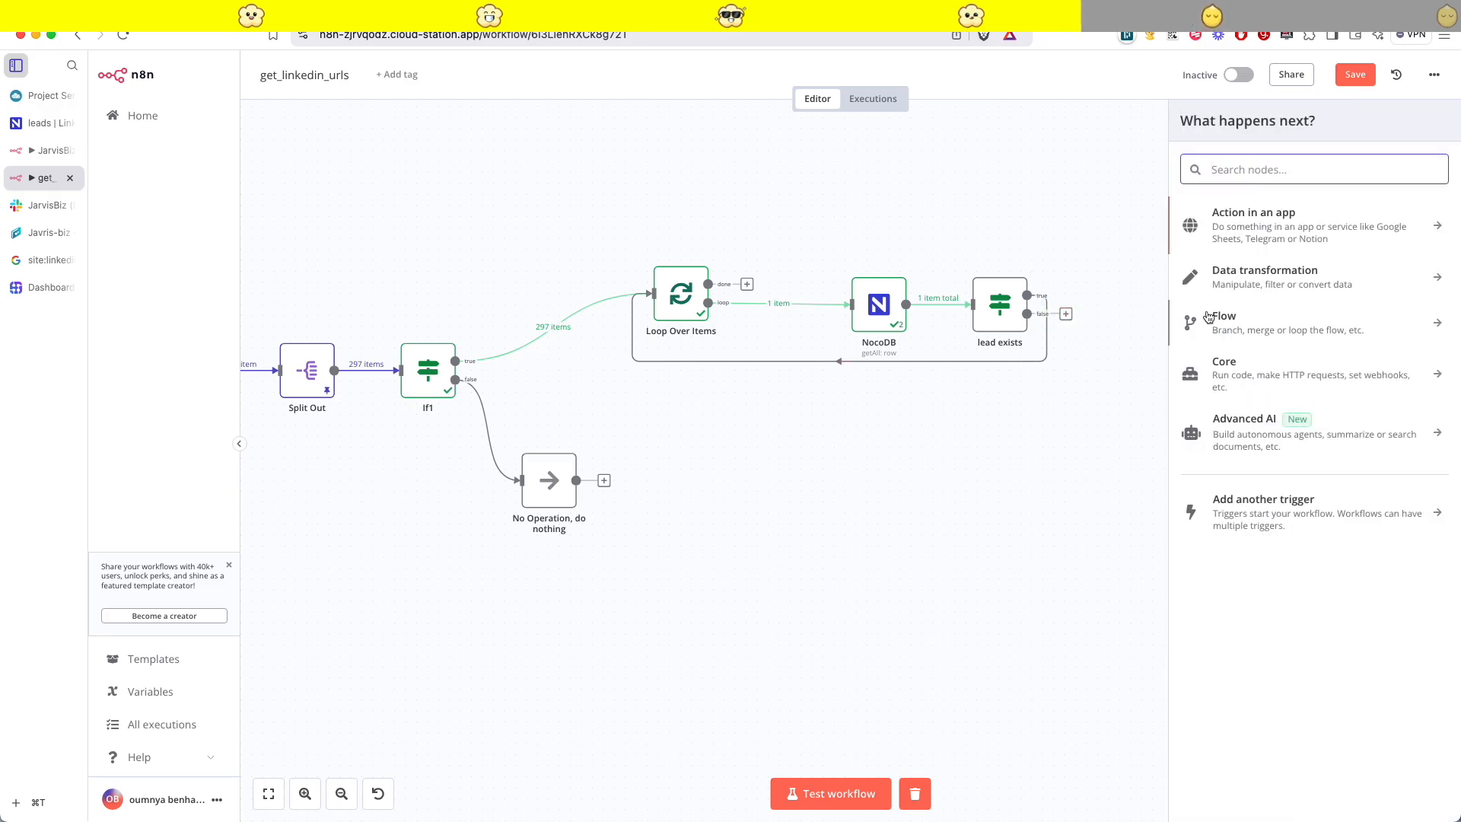
text(set)
click(1298, 221)
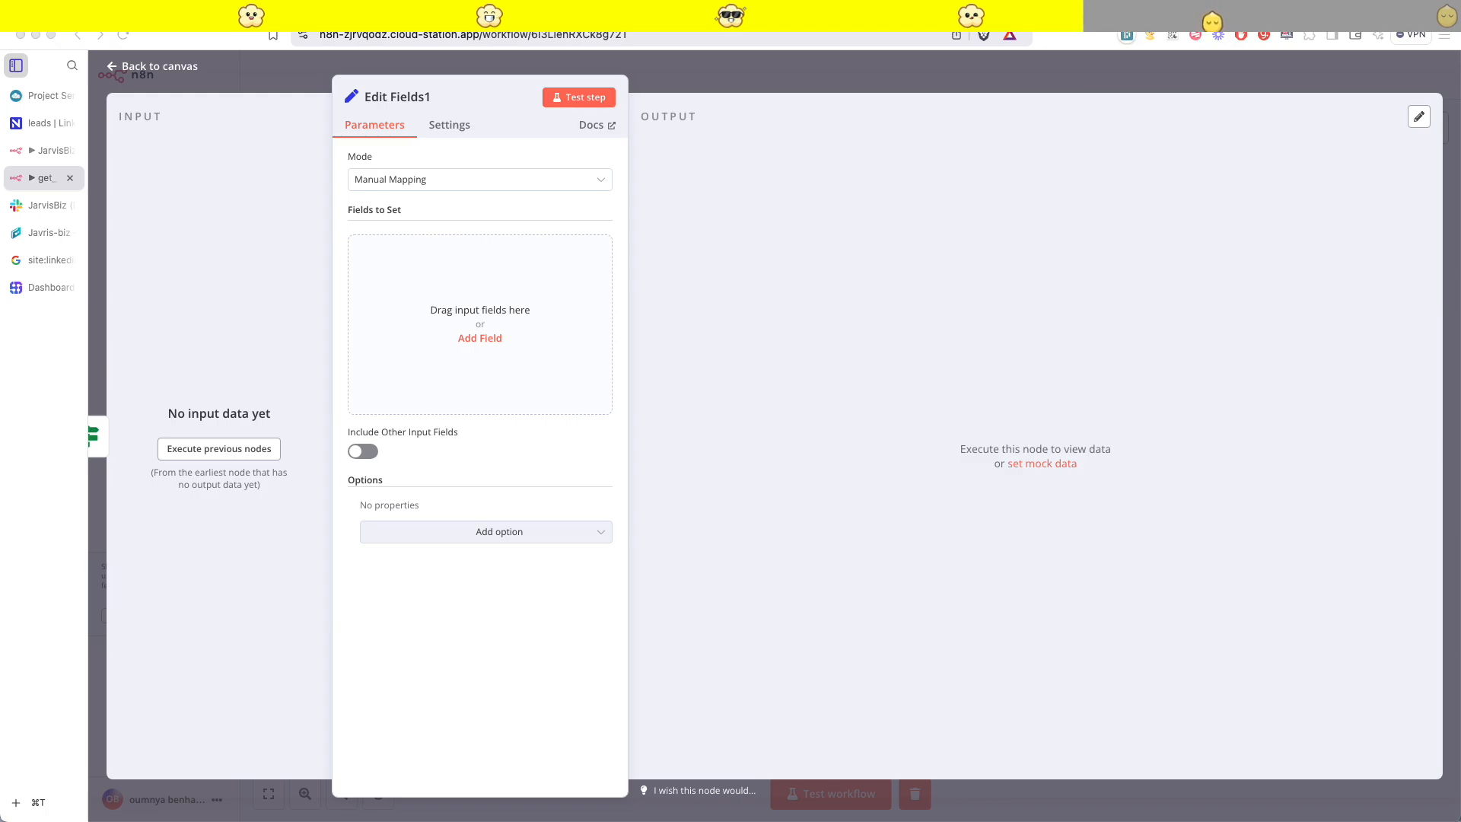
click(396, 96)
text(set lead)
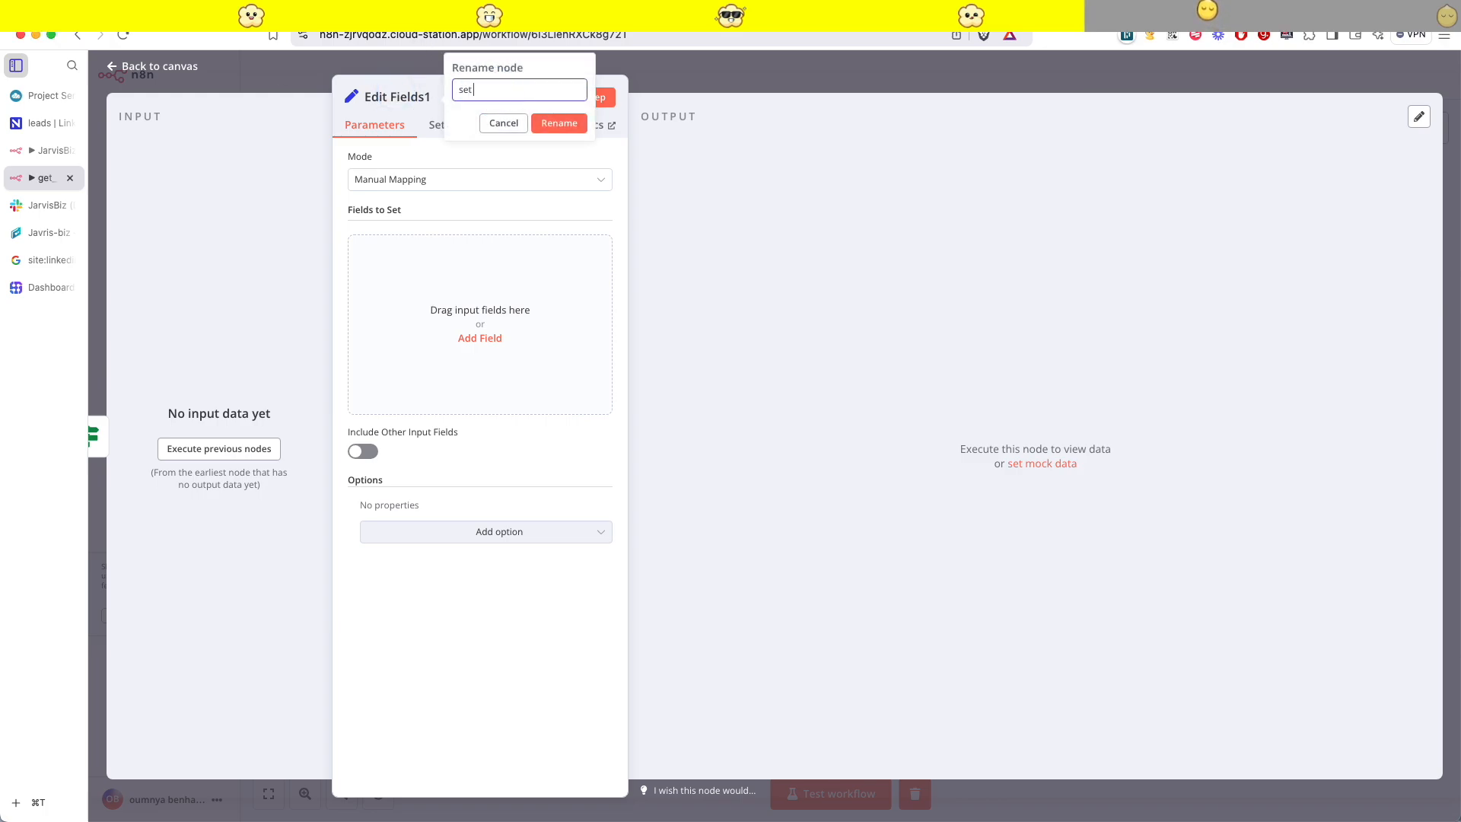
click(560, 124)
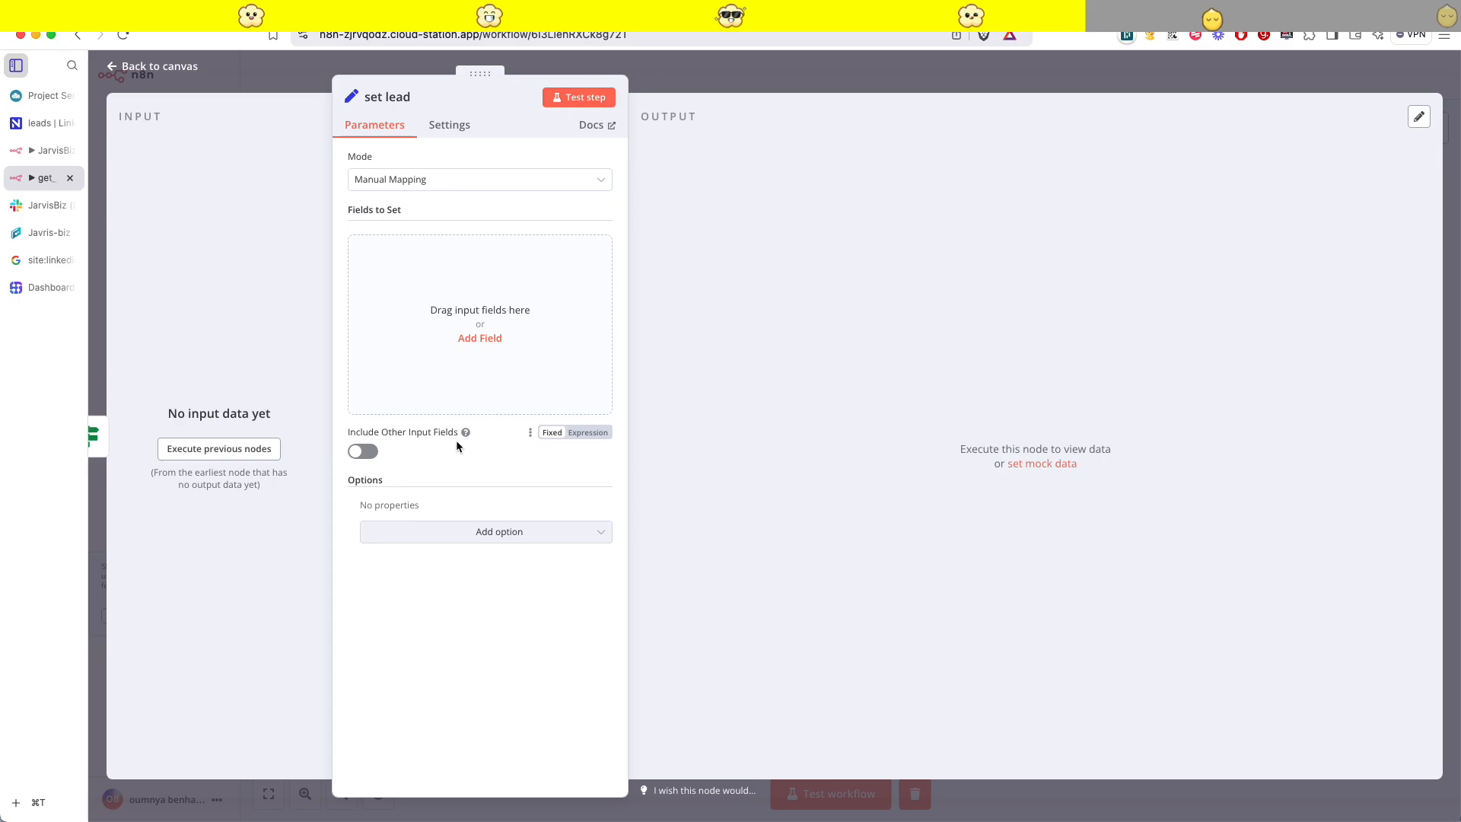
click(478, 338)
click(397, 240)
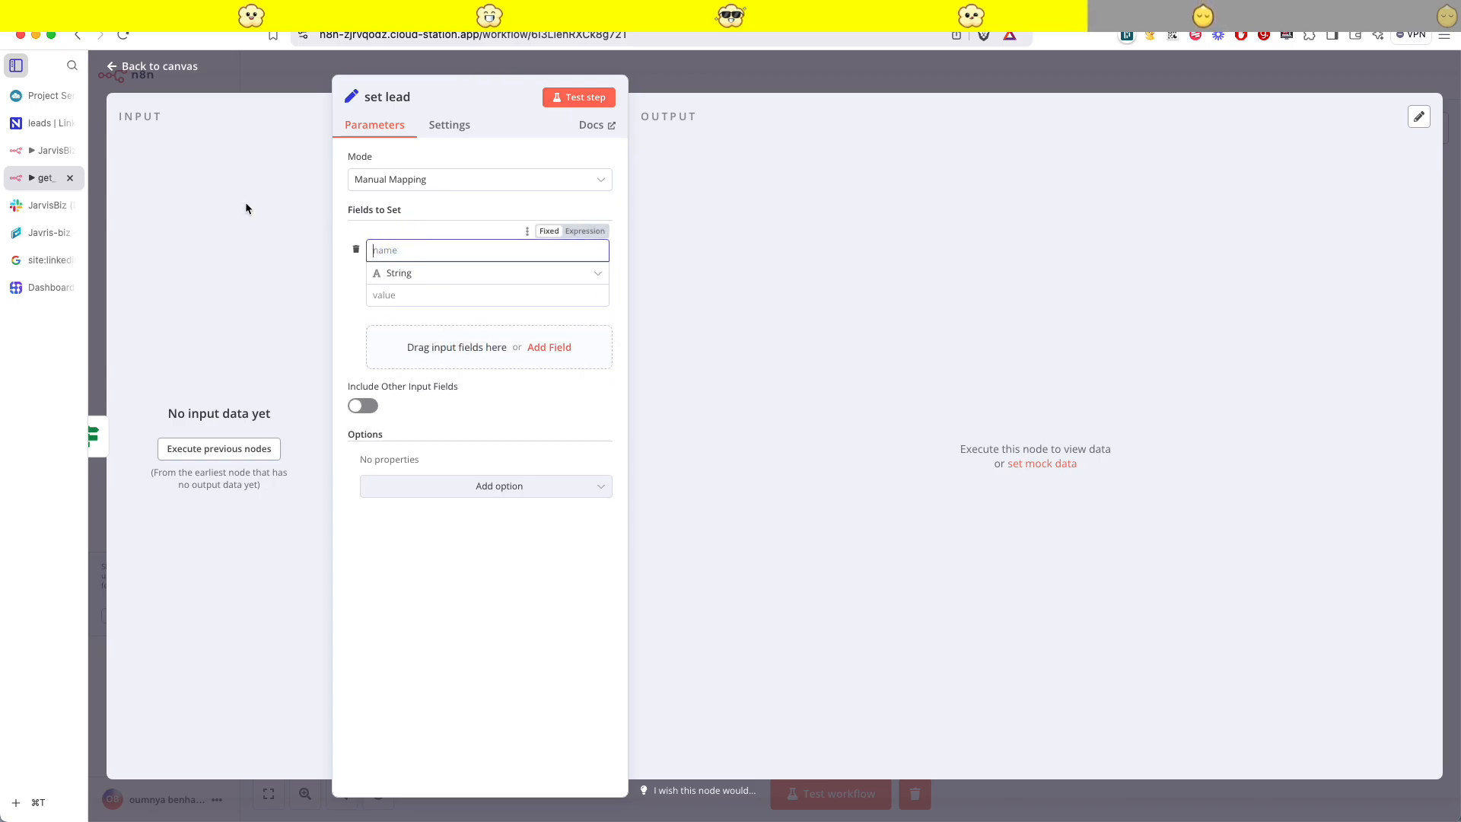
- Compare the field list of the NocoDB leads table with the columns in the Split Out node's output
click(41, 123)
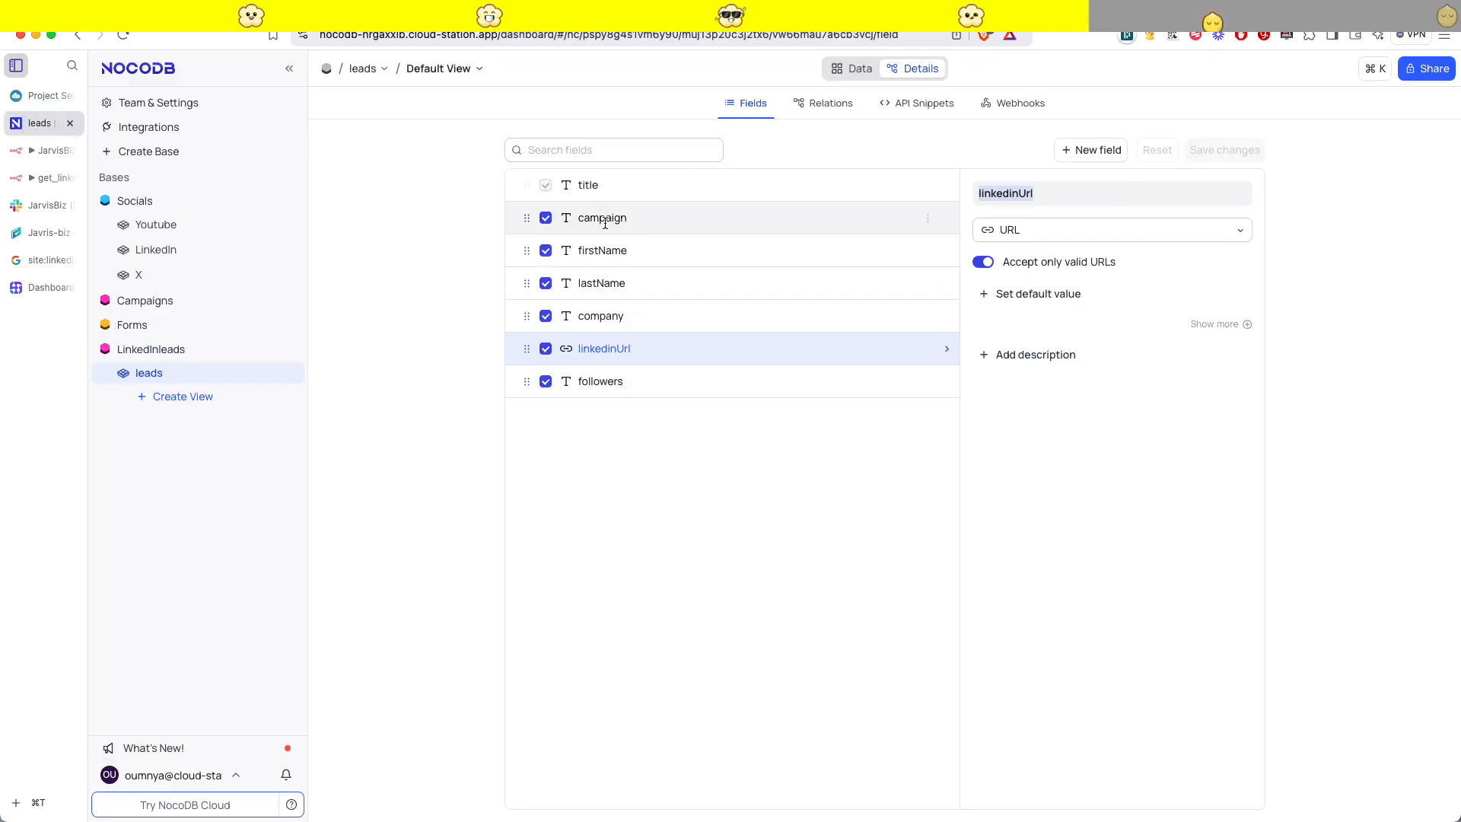
click(39, 151)
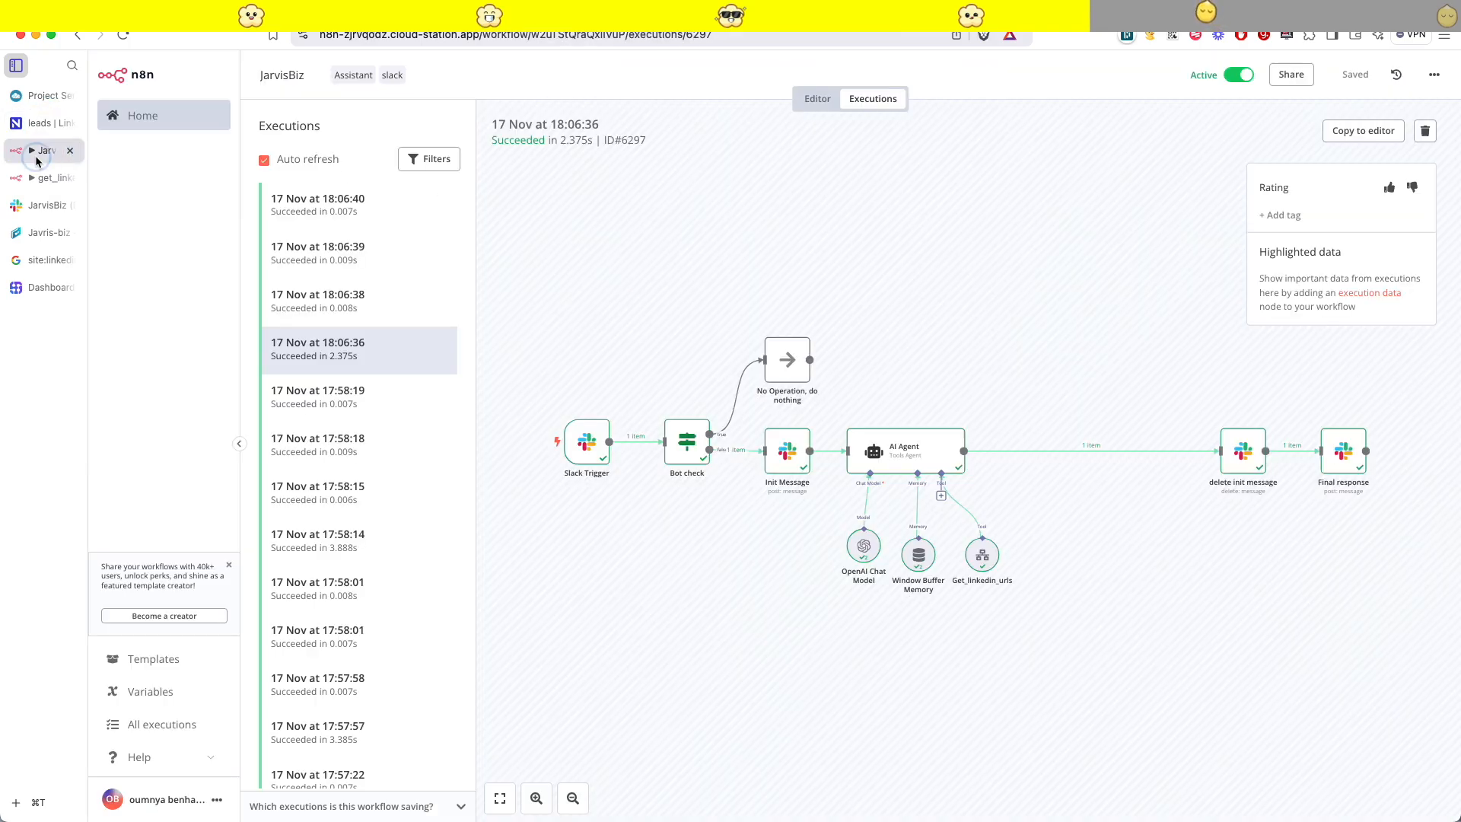
click(23, 178)
click(933, 86)
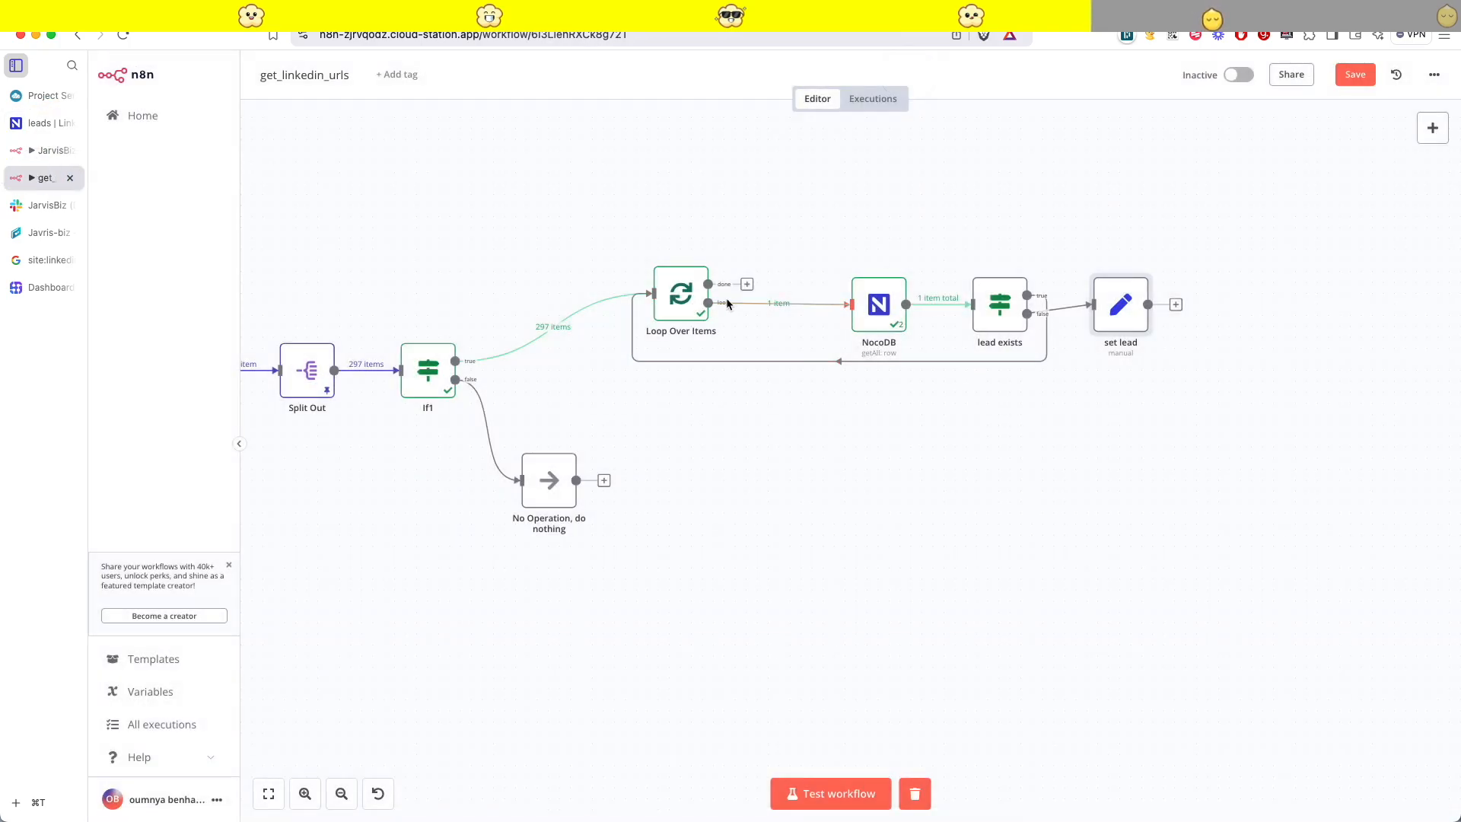
double_click(311, 370)
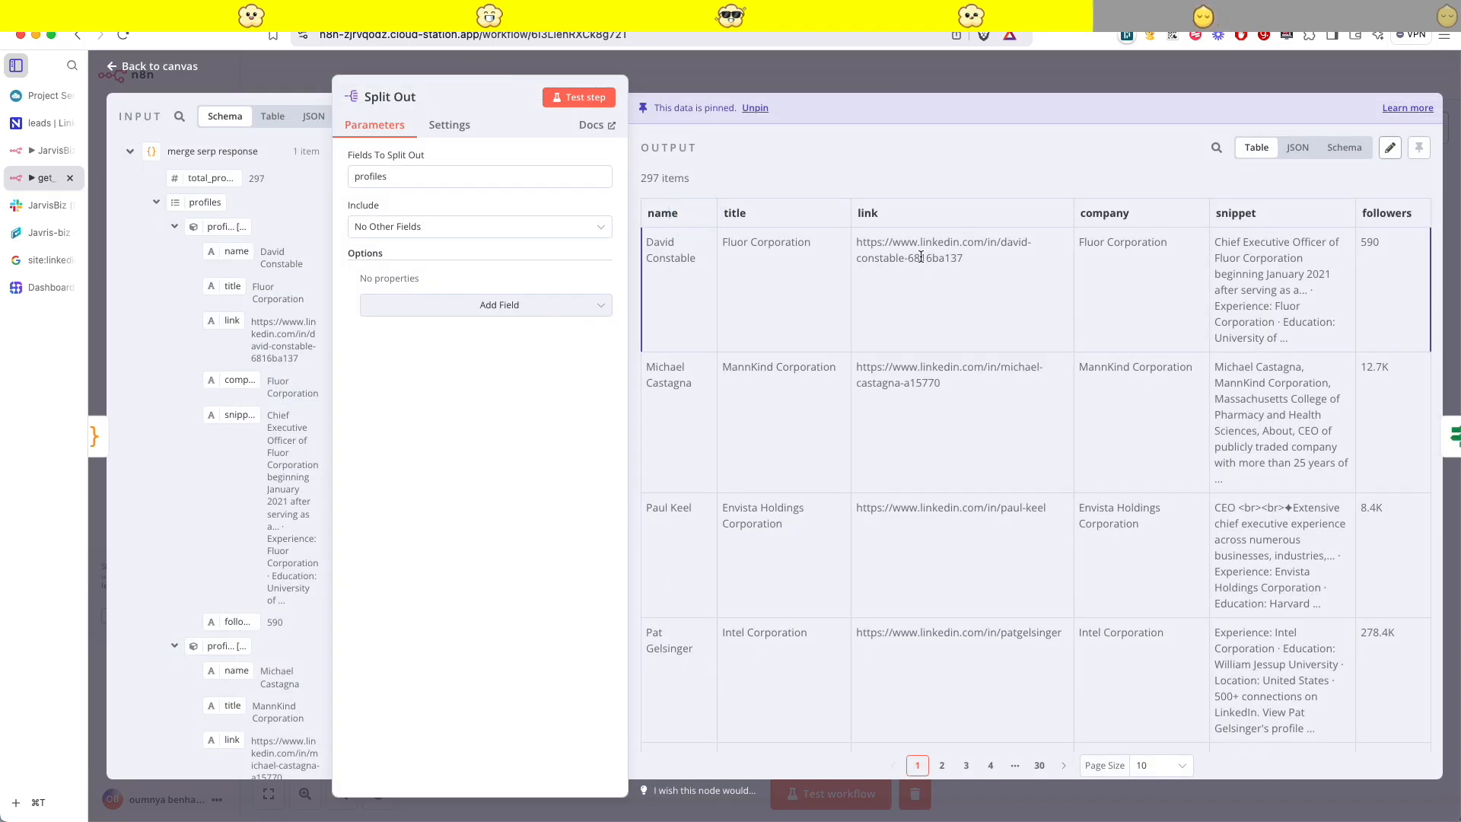
click(837, 78)
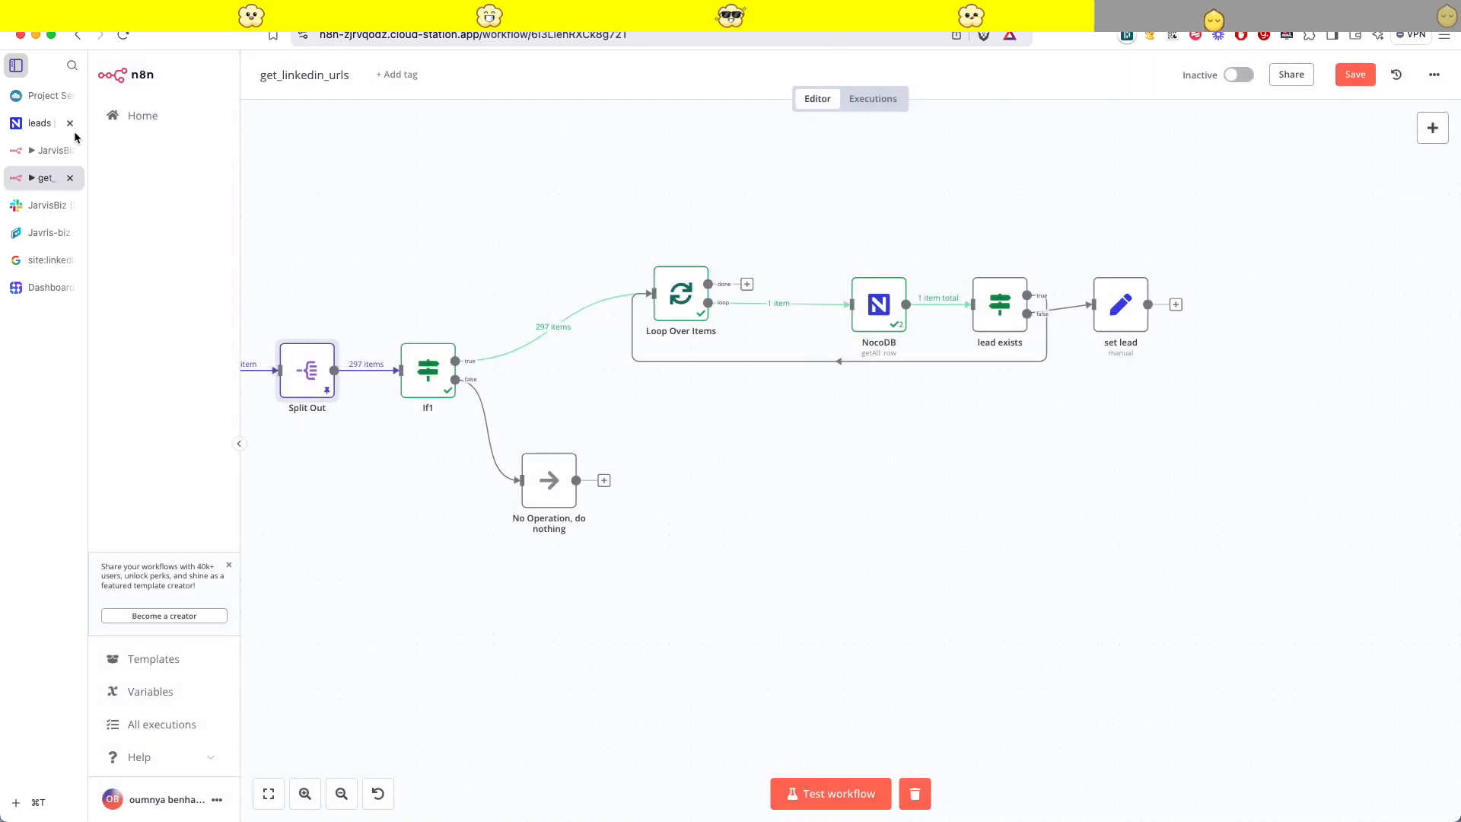
- Add a single line text field called name to the NocoDB leads table and save the changes
click(38, 124)
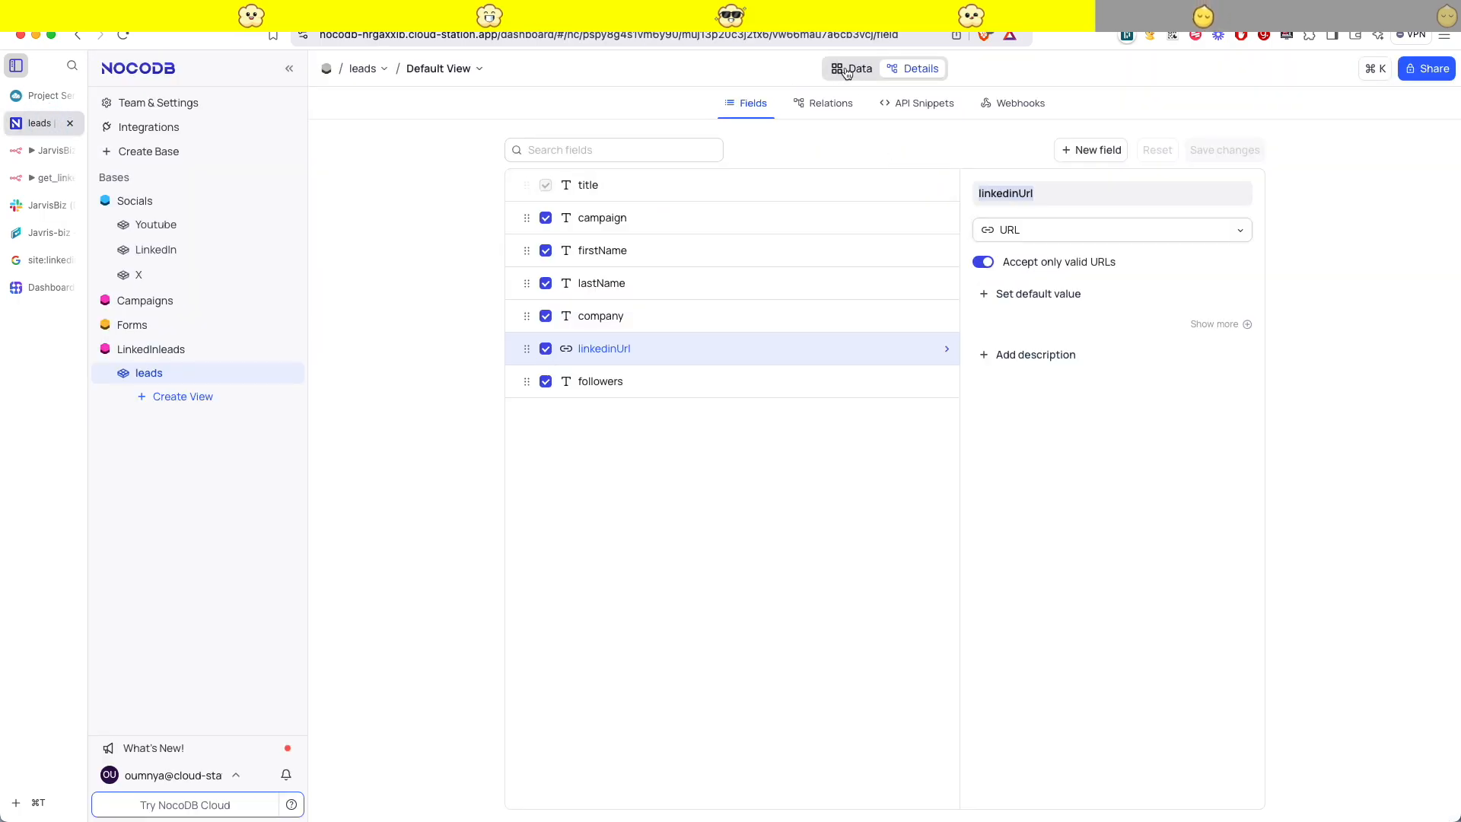
click(1093, 149)
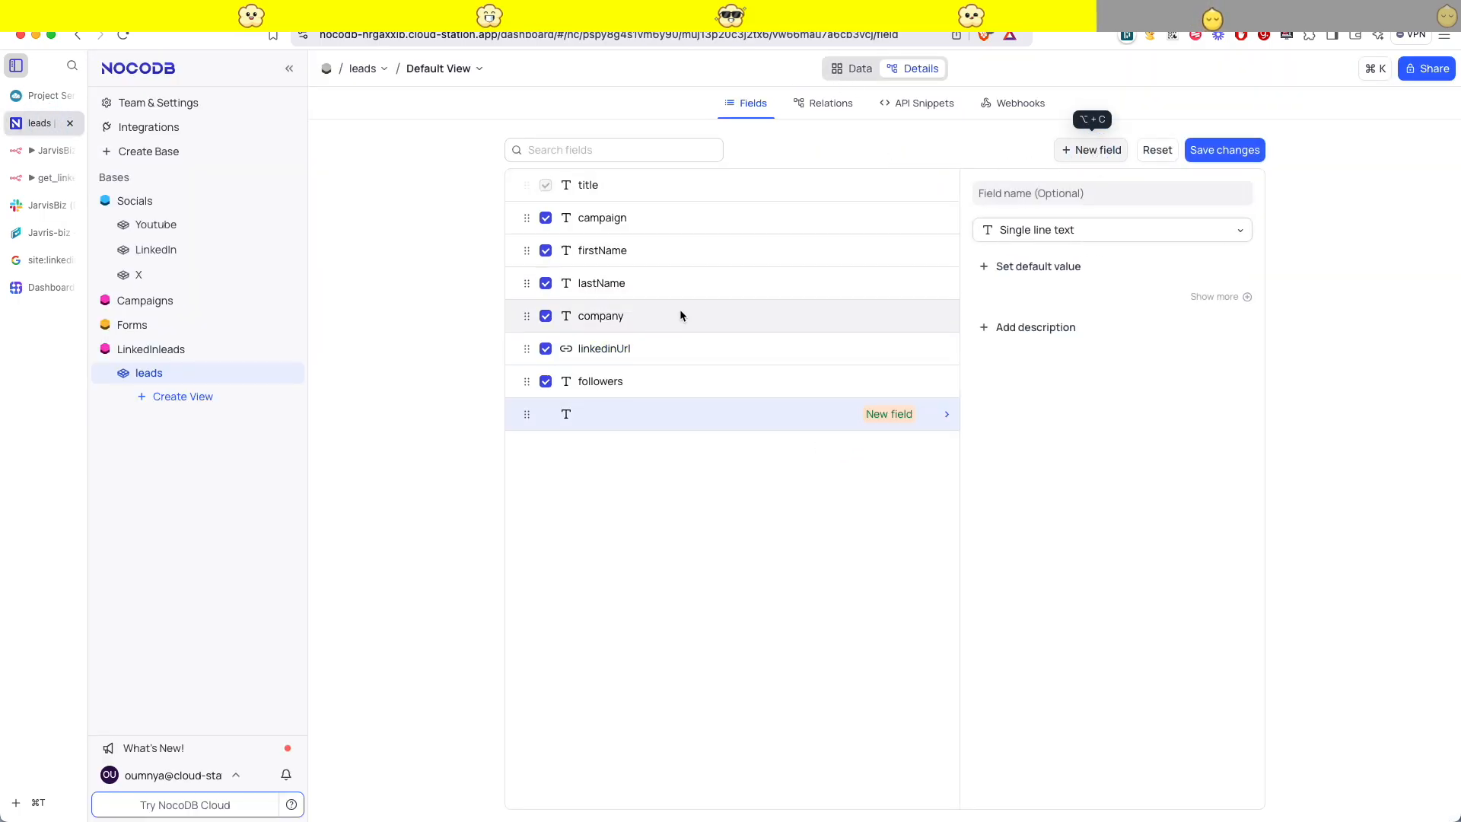
click(1017, 190)
text(name)
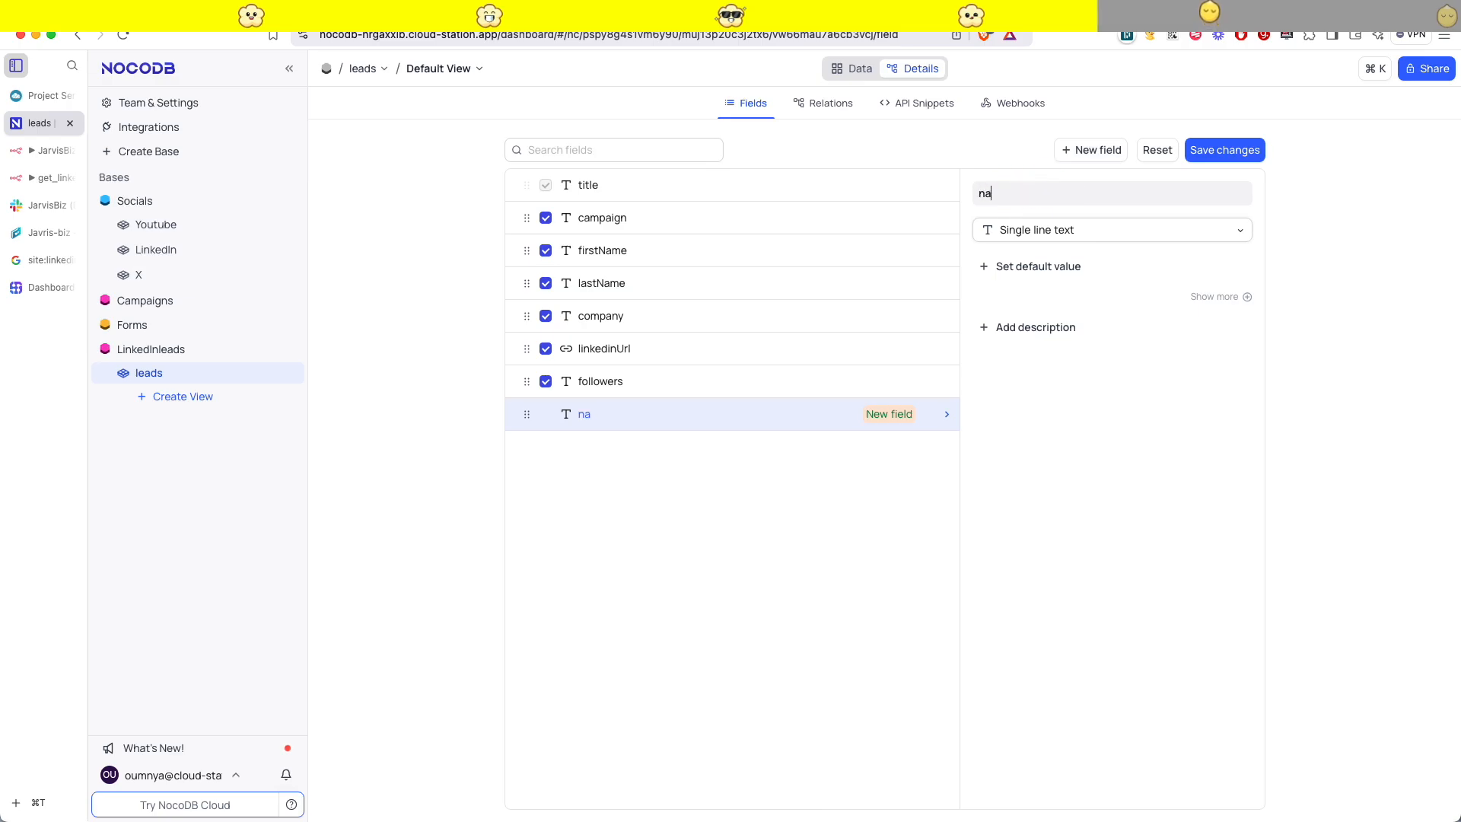
click(1240, 156)
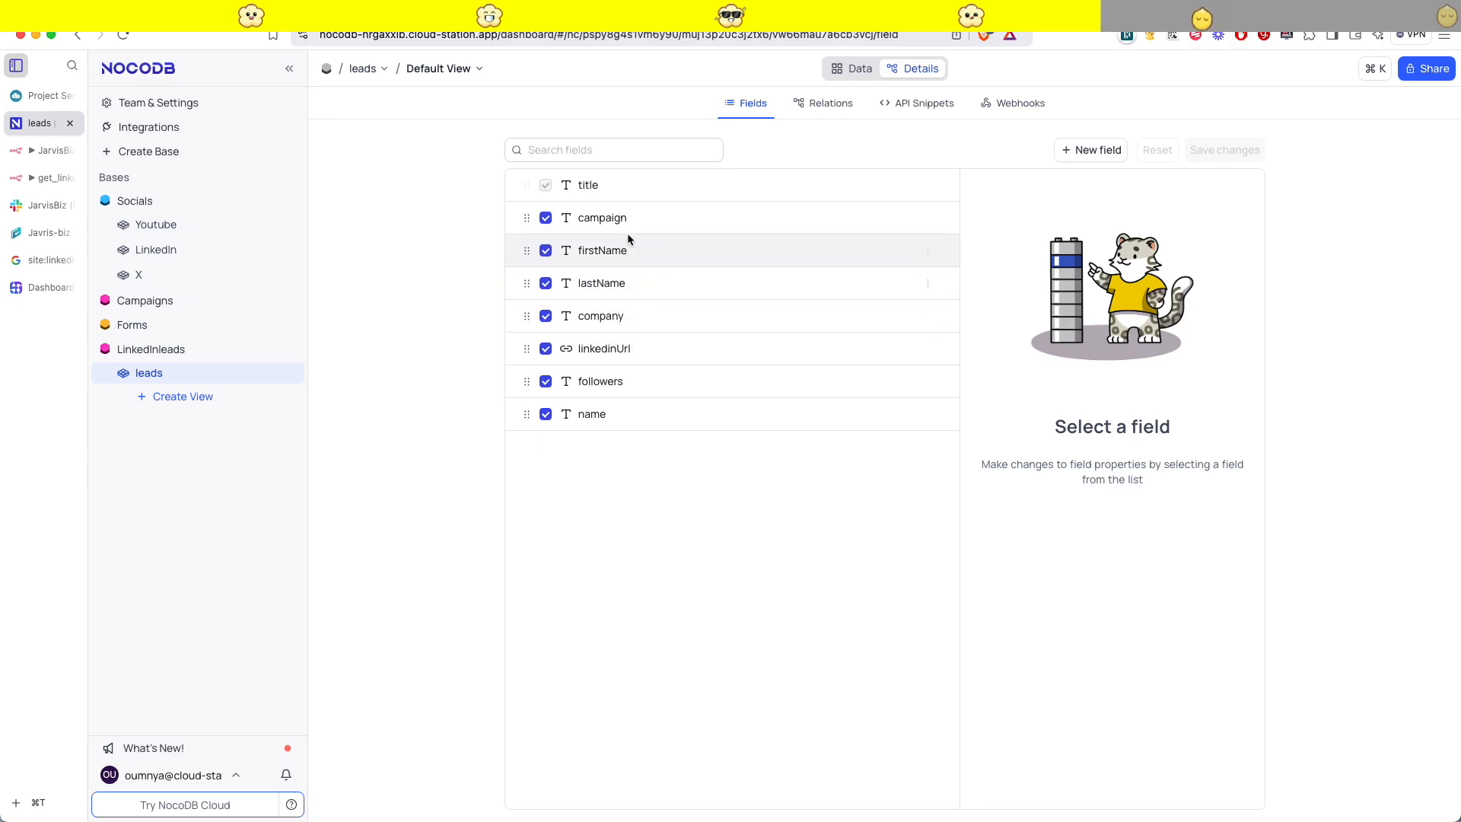
- Reopen set lead in the get_linkedin_urls workflow in n8n and enter name as the first field's name
click(42, 178)
double_click(1120, 305)
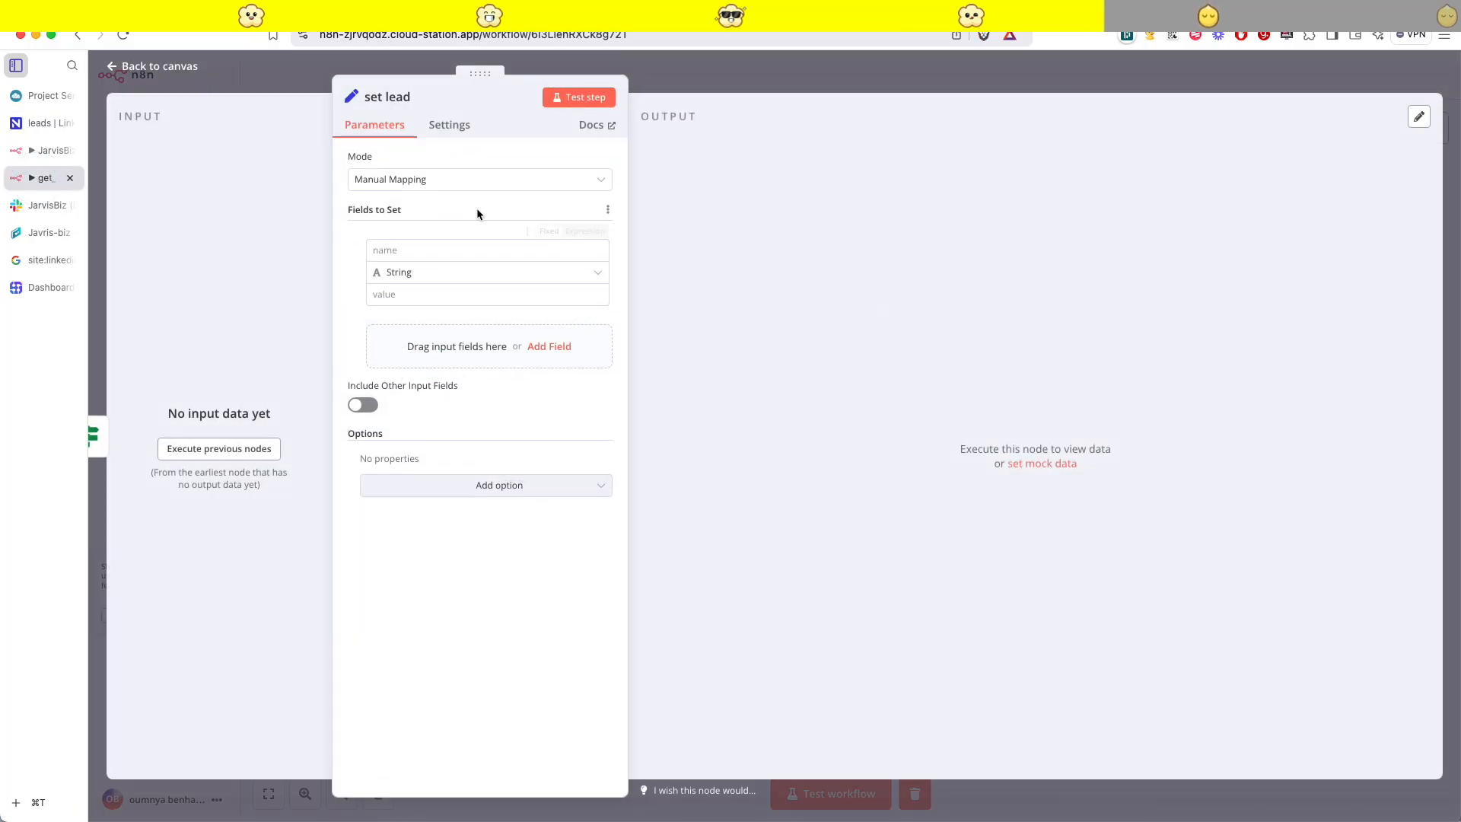
click(432, 249)
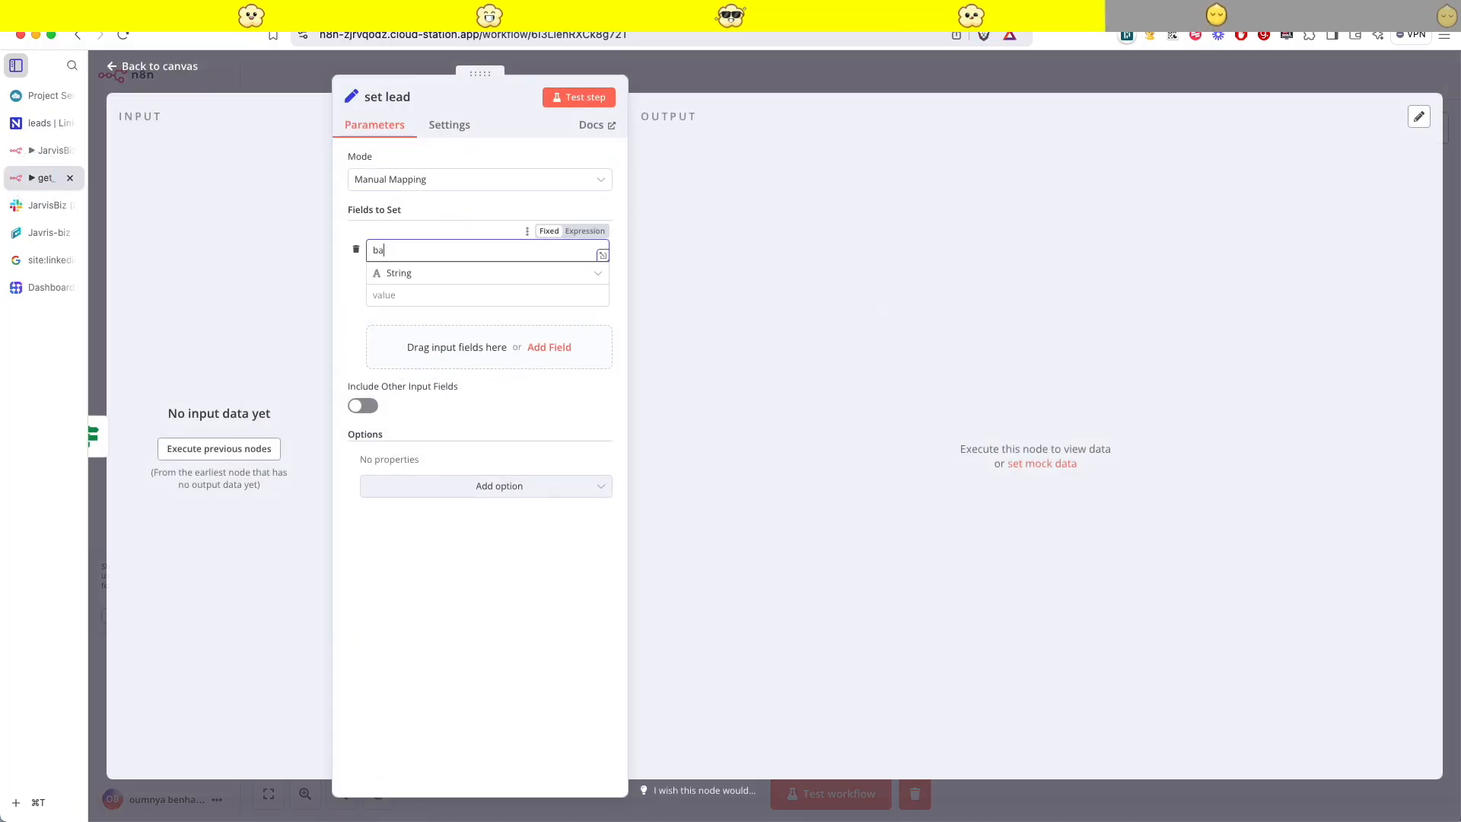
text(name)
click(424, 294)
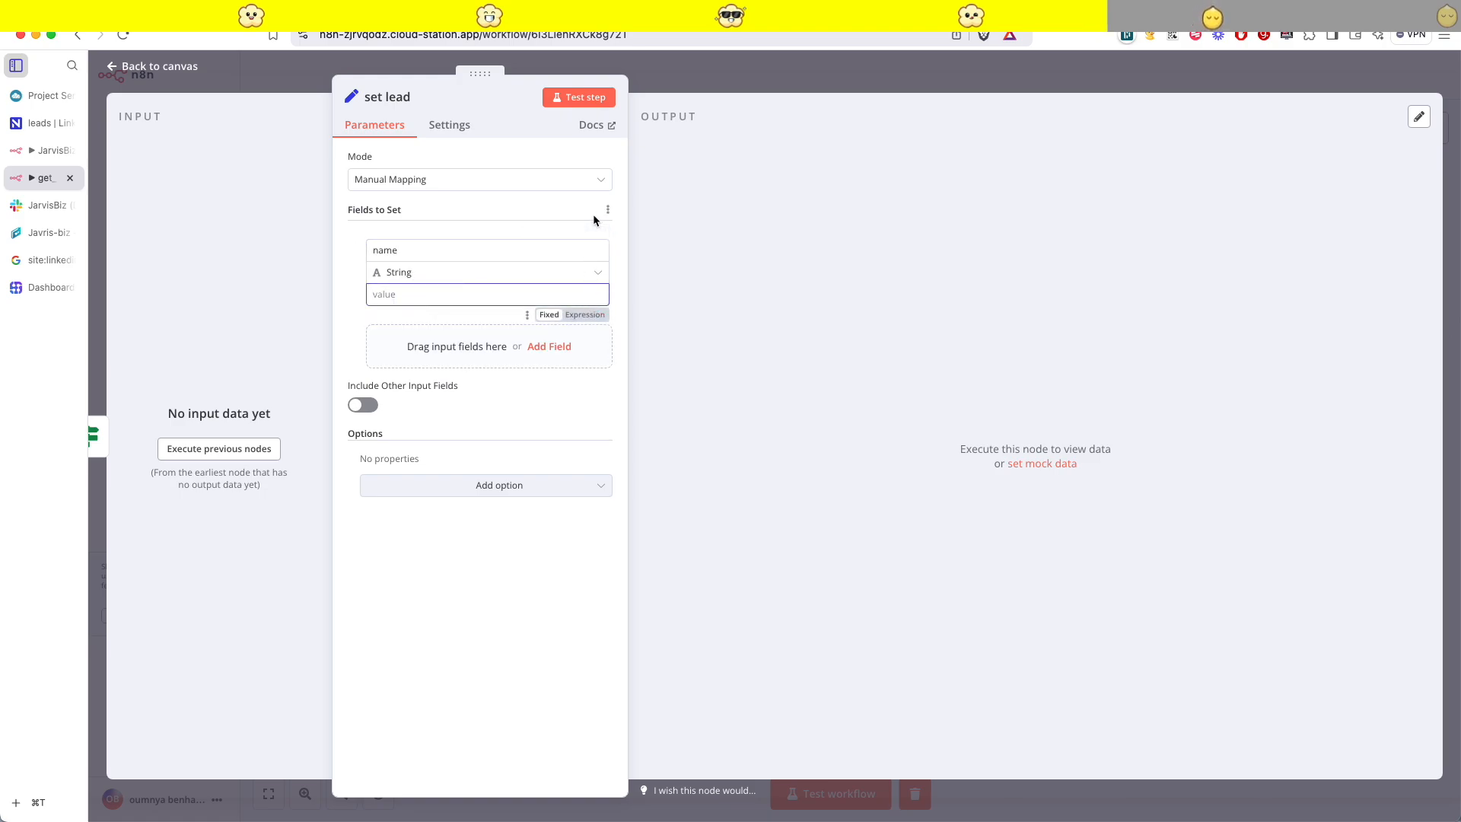
click(585, 231)
click(418, 297)
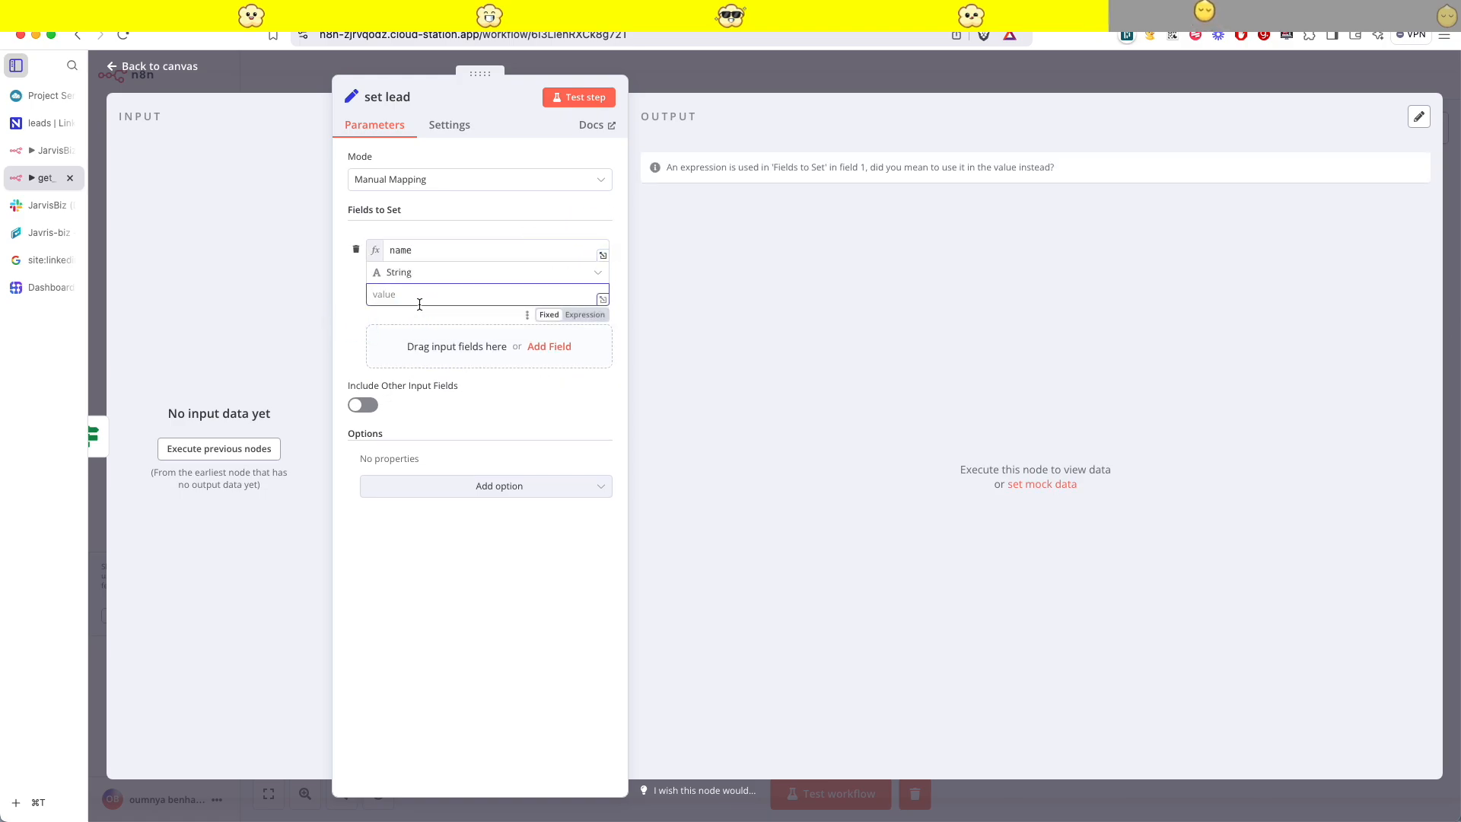
- Set the value of the name field in set lead to the expression {{ $('Loop Over Items').item.json.name }}
drag(472, 79, 828, 78)
click(783, 297)
text({{ $()
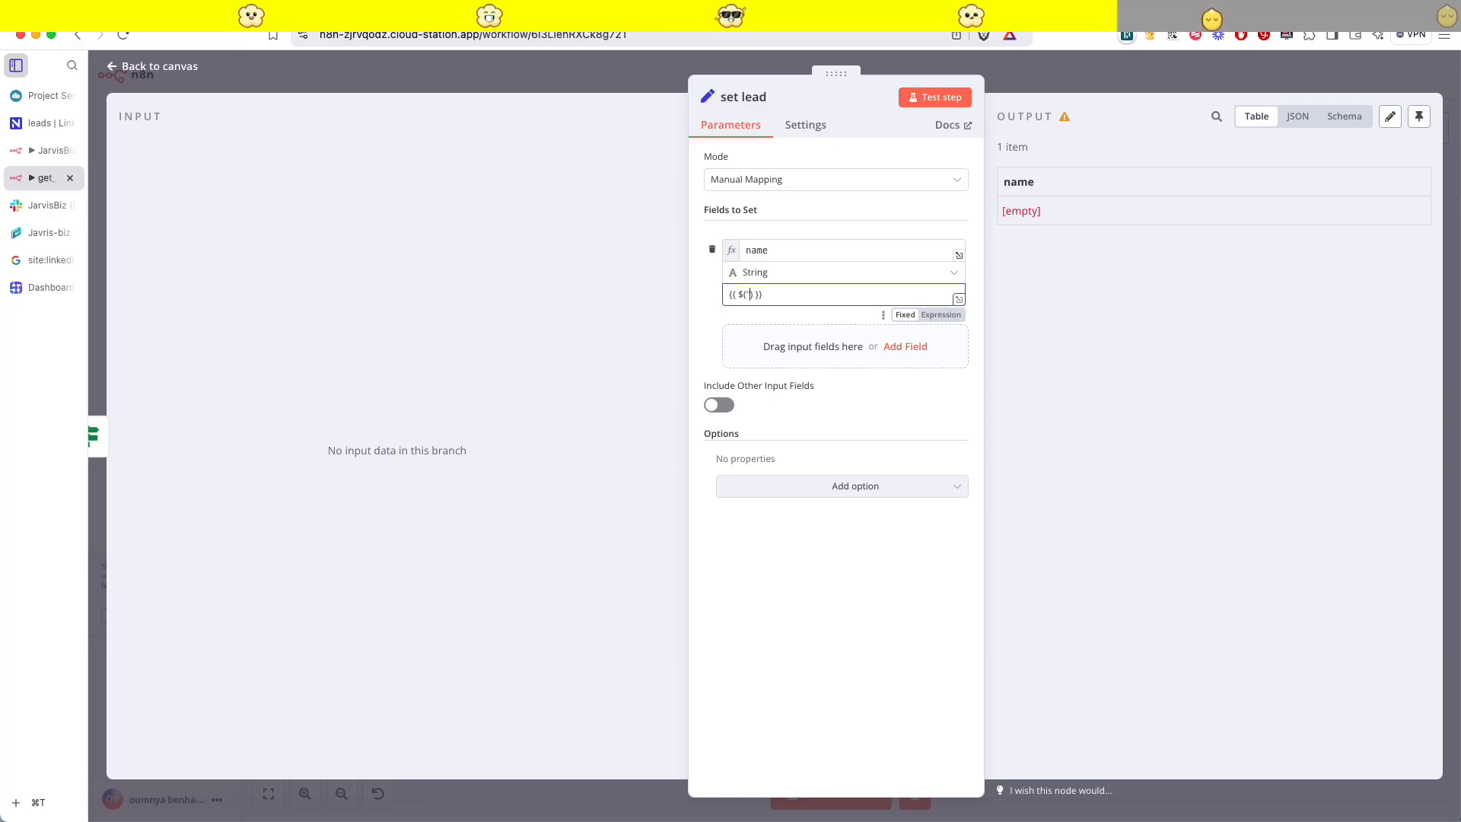
text(oop Over)
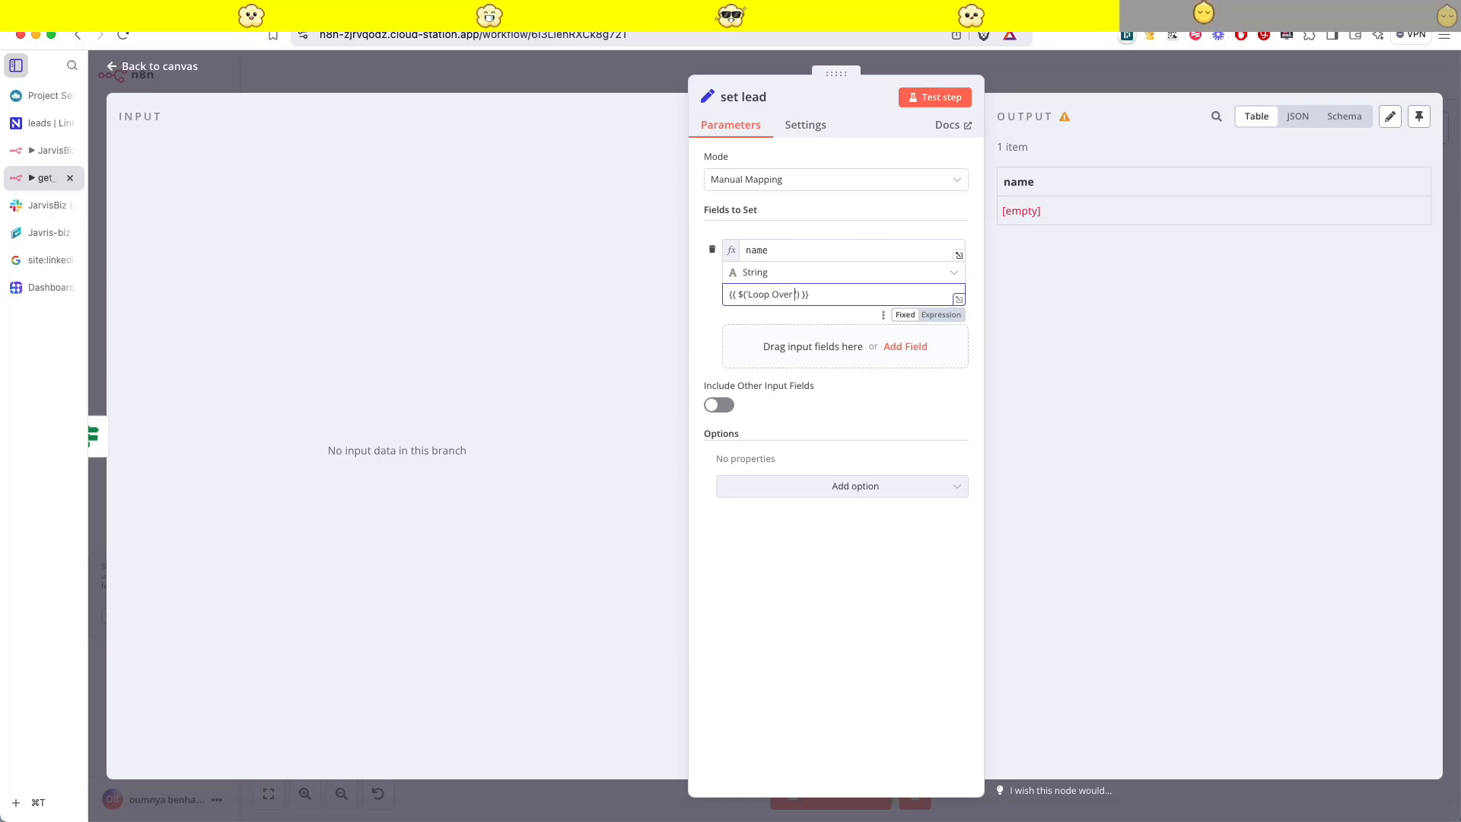
text( Items)
click(823, 295)
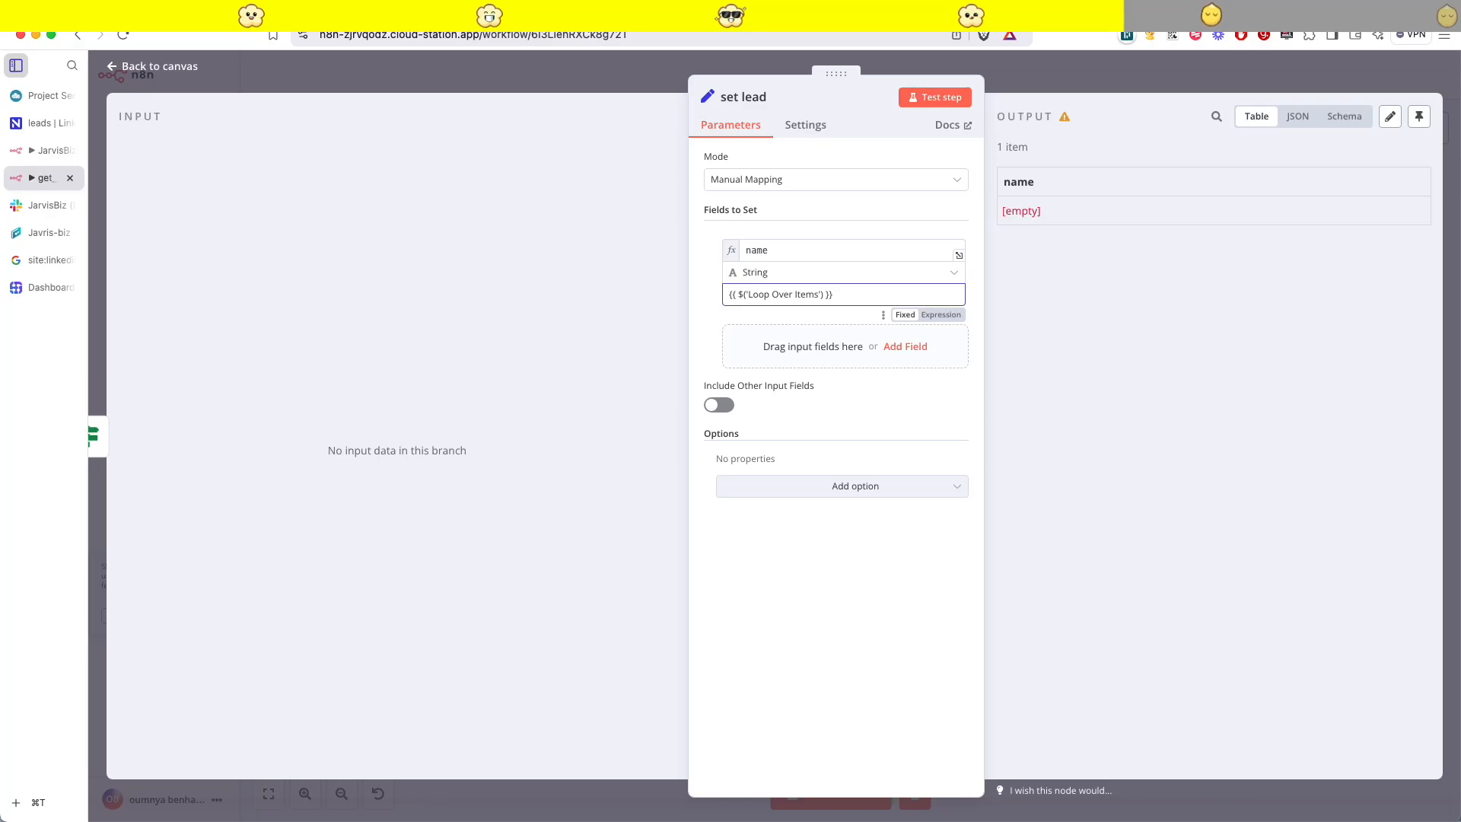
text(.item.jsobn)
key(BackSpace)
key(BackSpace)
text(n.name)
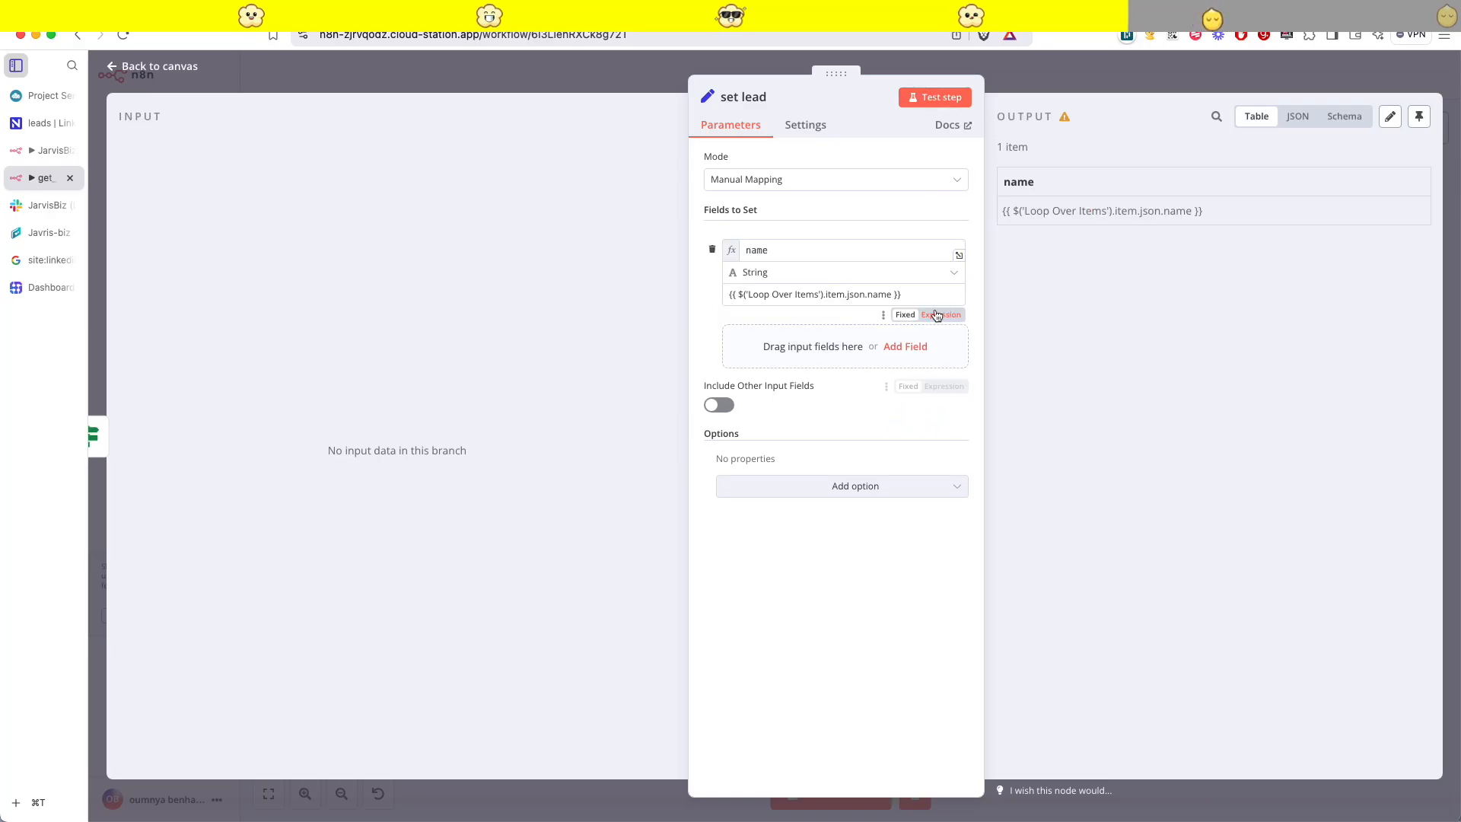
click(941, 314)
- Add a second blank field to set lead, then test the node and check its output
click(908, 379)
click(711, 357)
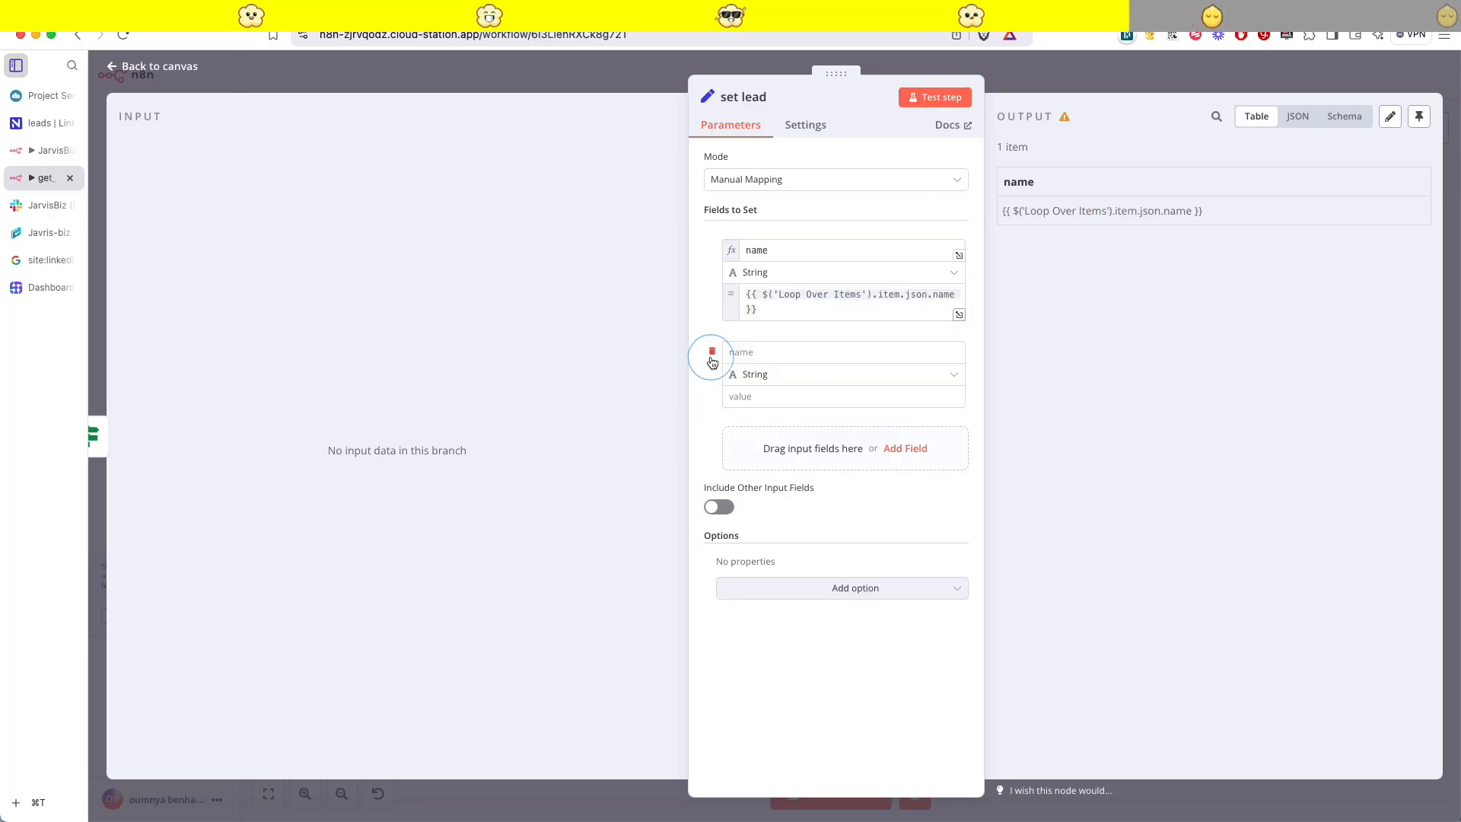
click(951, 97)
click(1014, 222)
drag(1069, 212, 1020, 215)
click(1065, 282)
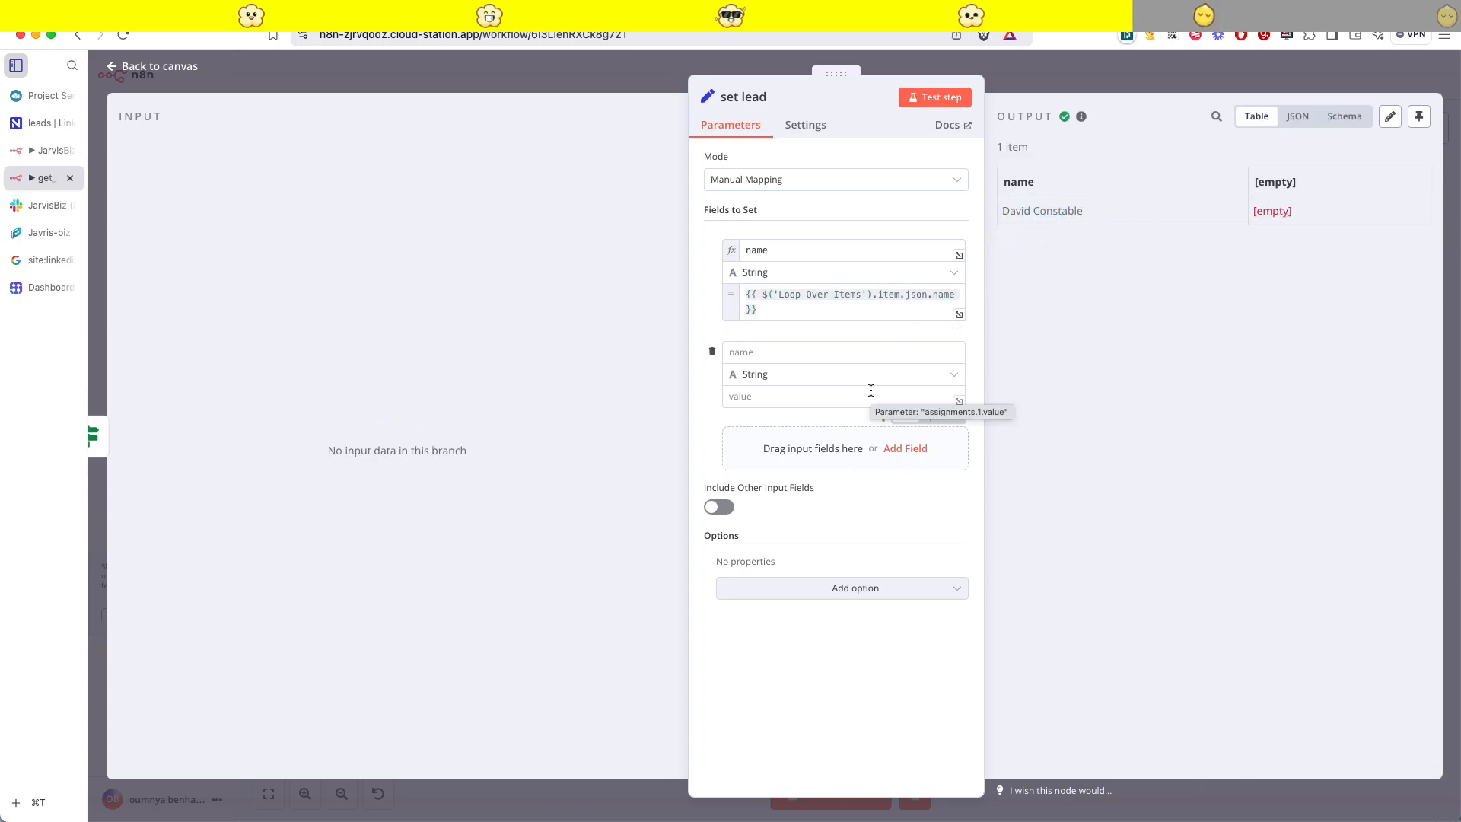
- Name the second field title and set its value to the expression {{ $('Loop Over Items').item.json.title }}
click(760, 351)
text(title)
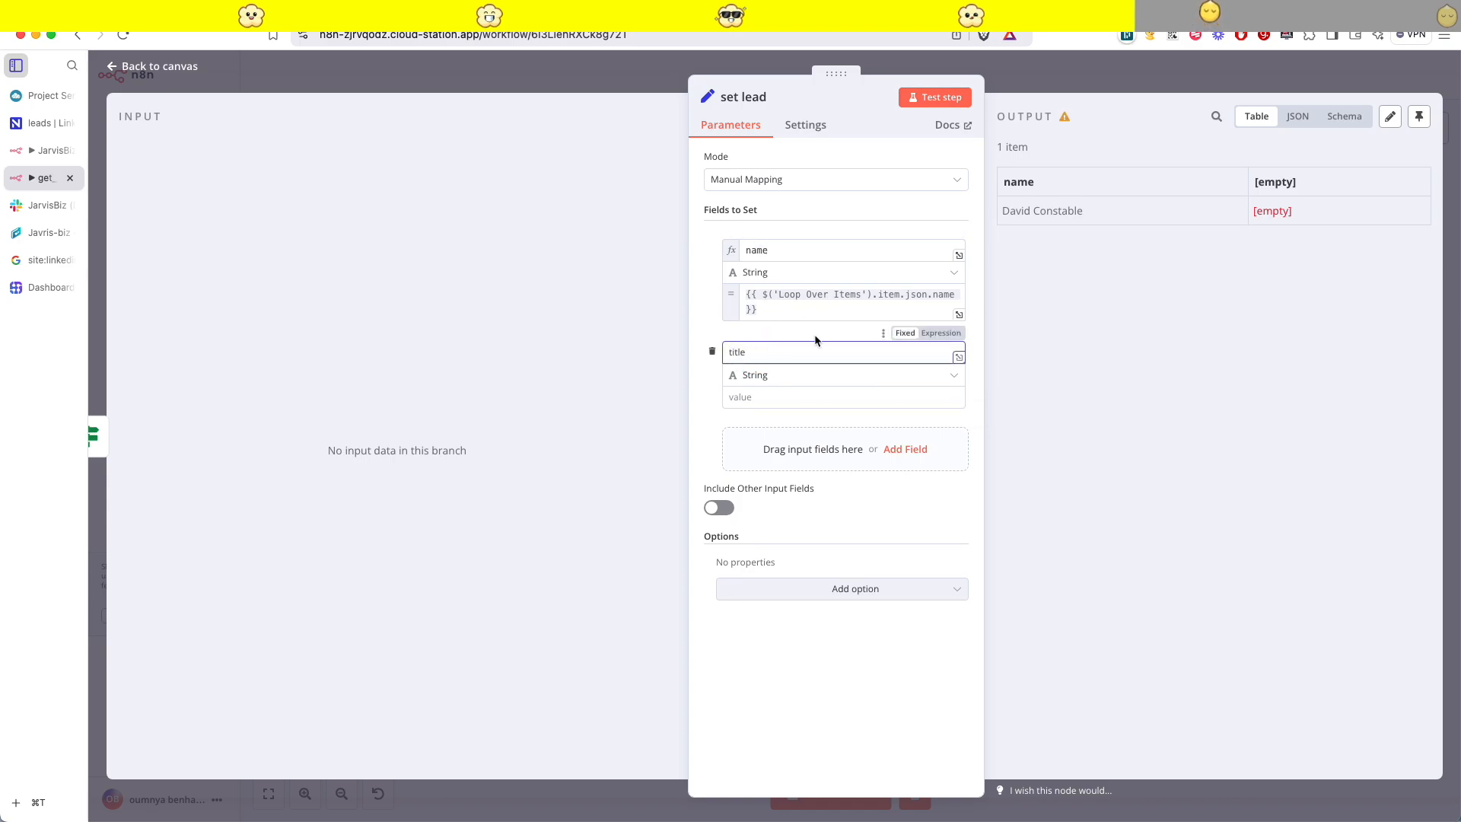
triple_click(750, 295)
key(super+c)
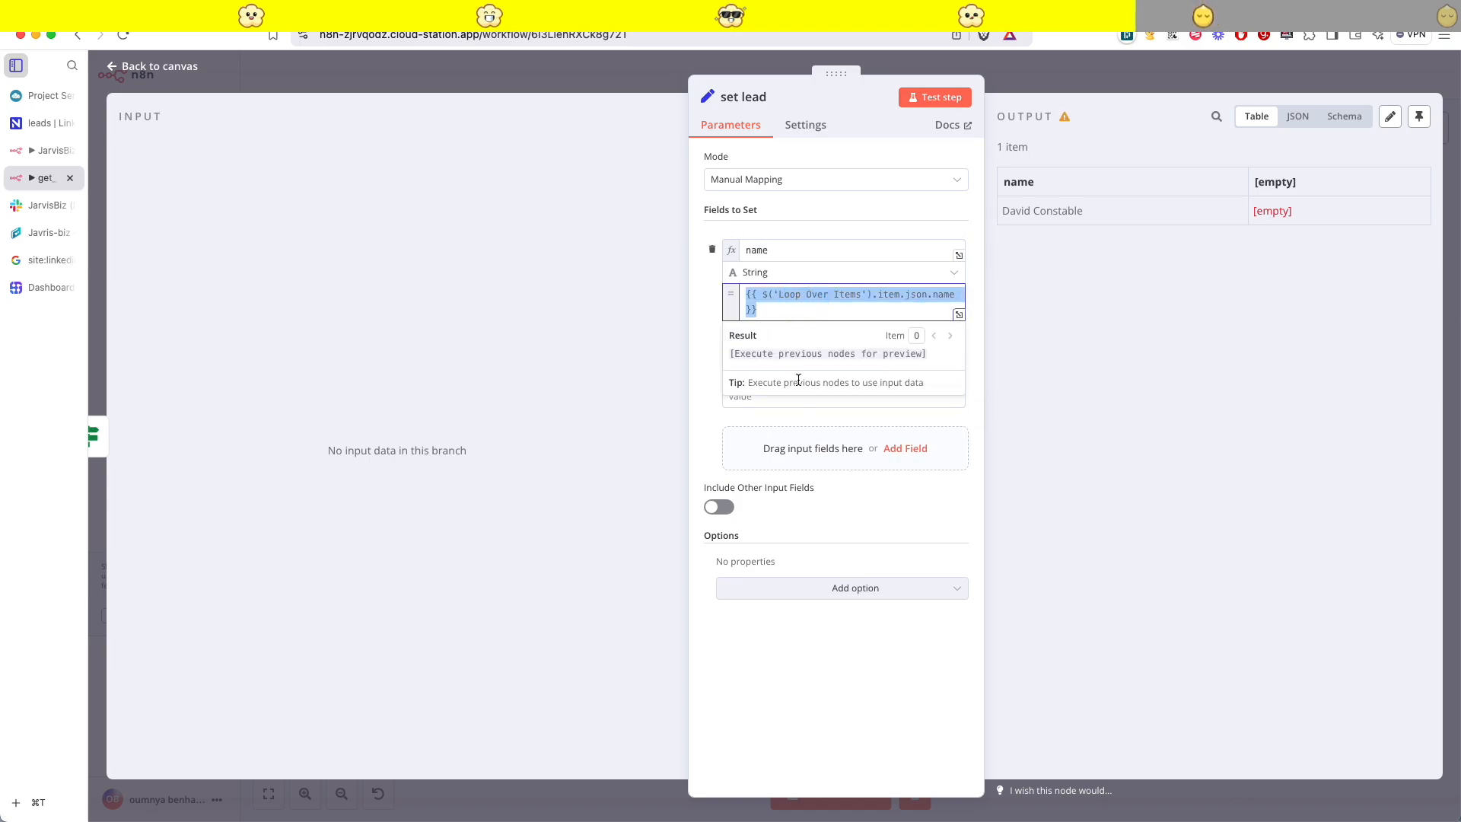
click(715, 375)
click(941, 416)
key(super+v)
double_click(943, 396)
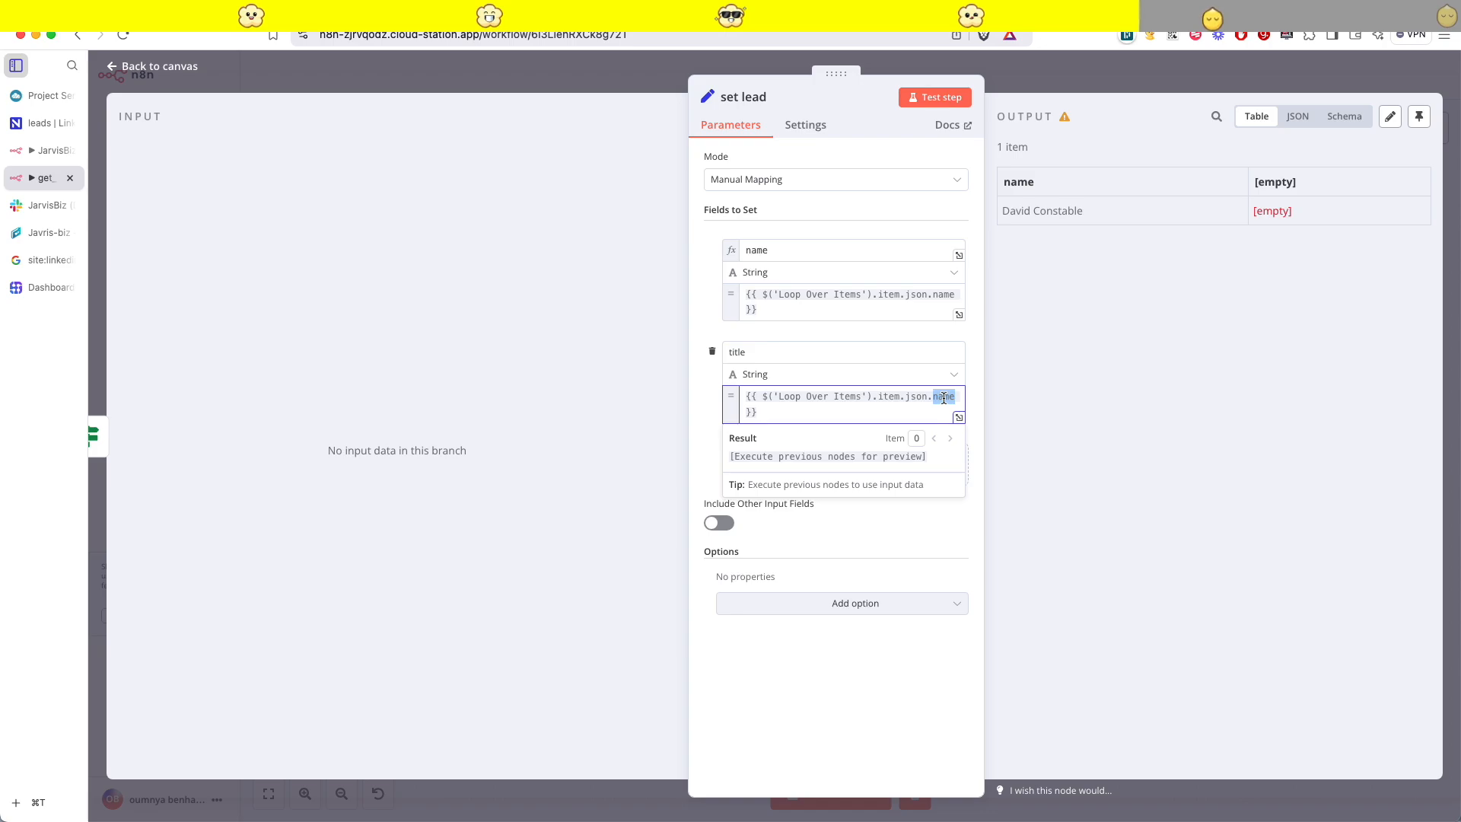
text(title)
- Add a third field named linkedinUrl to set lead with the expression value {{ $('Loop Over Items').item.json.link }}
click(904, 462)
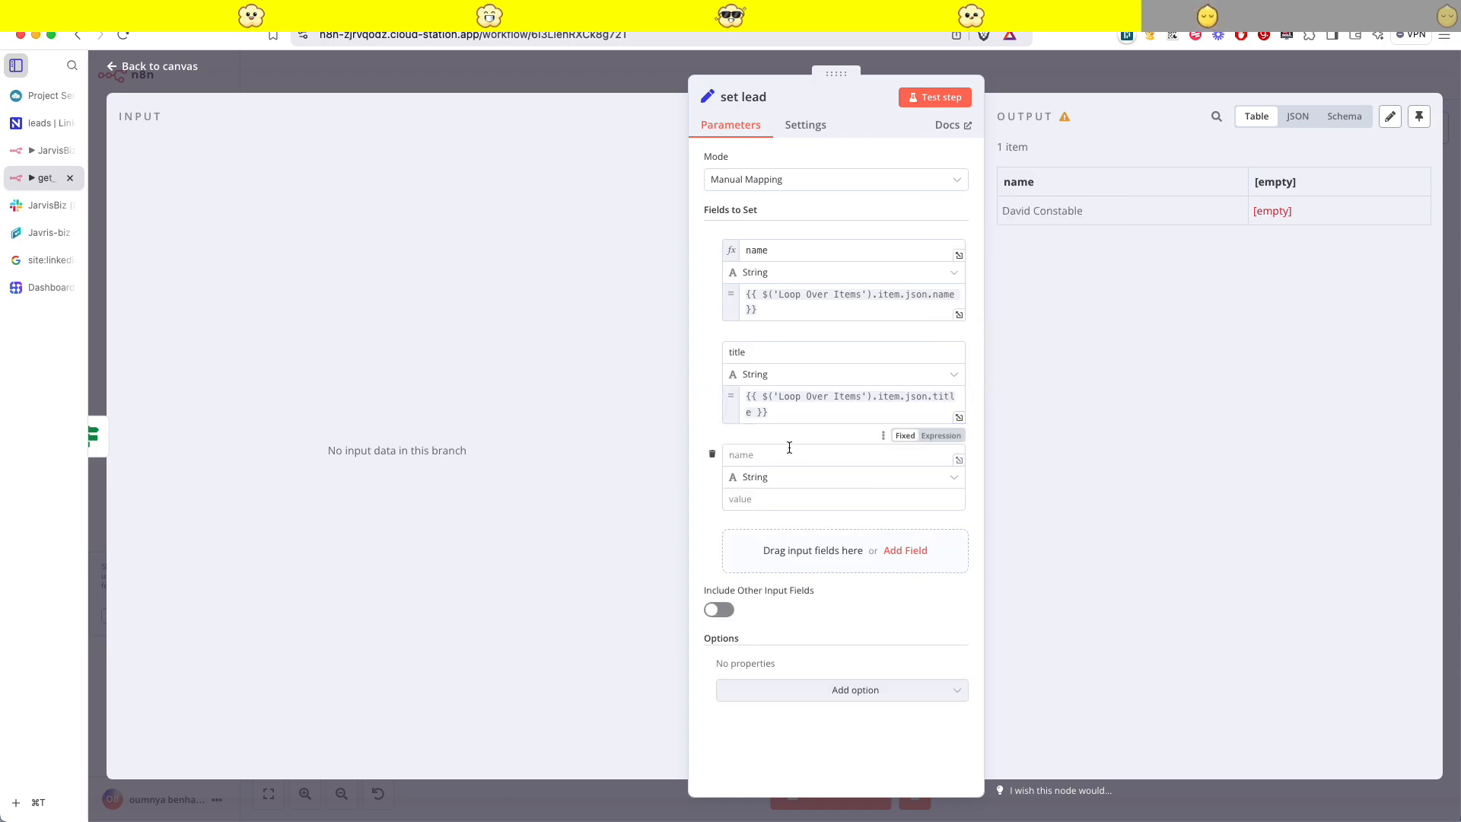
click(786, 463)
text(linkedinUrl)
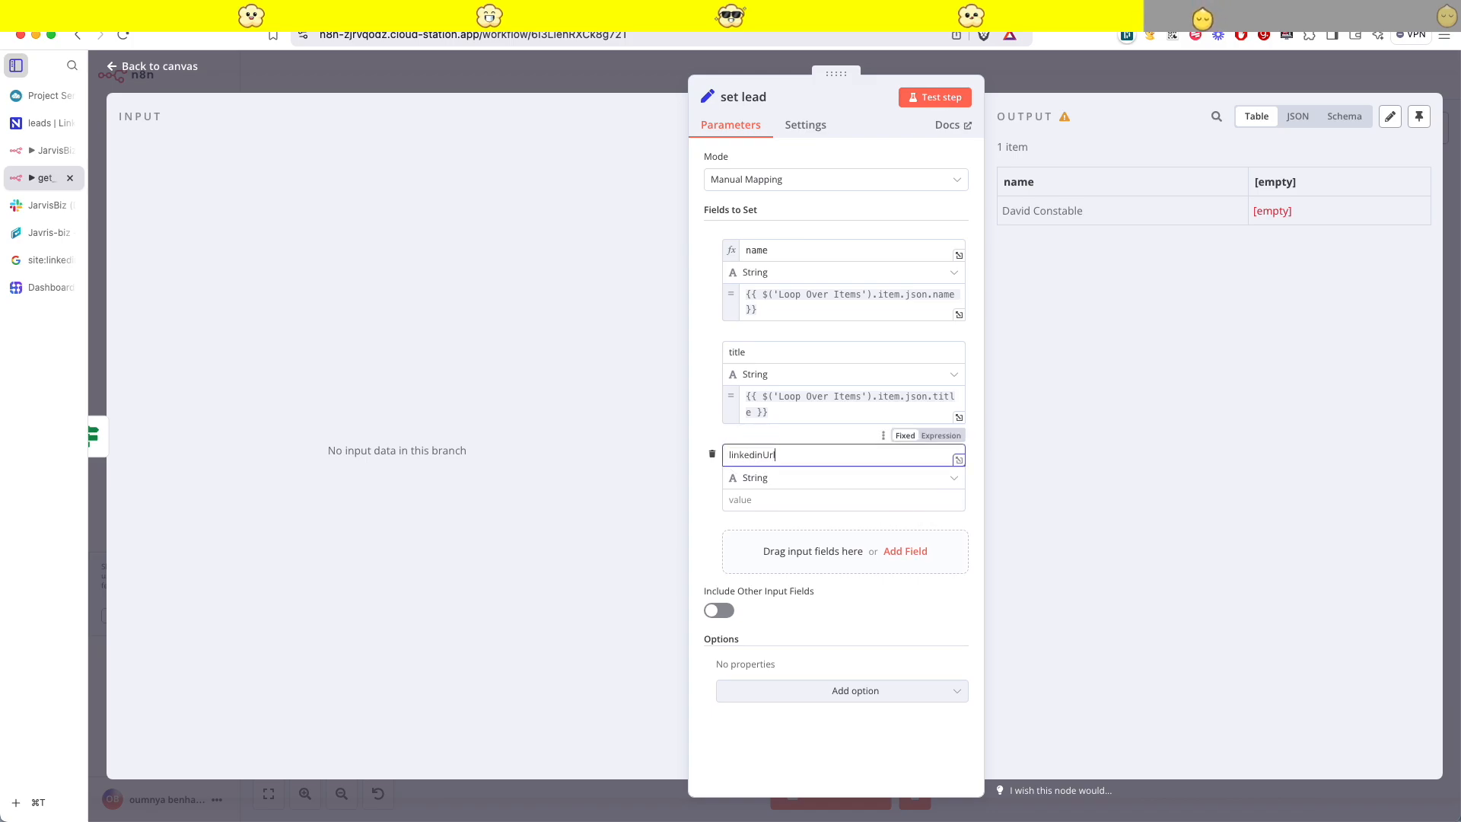
click(781, 499)
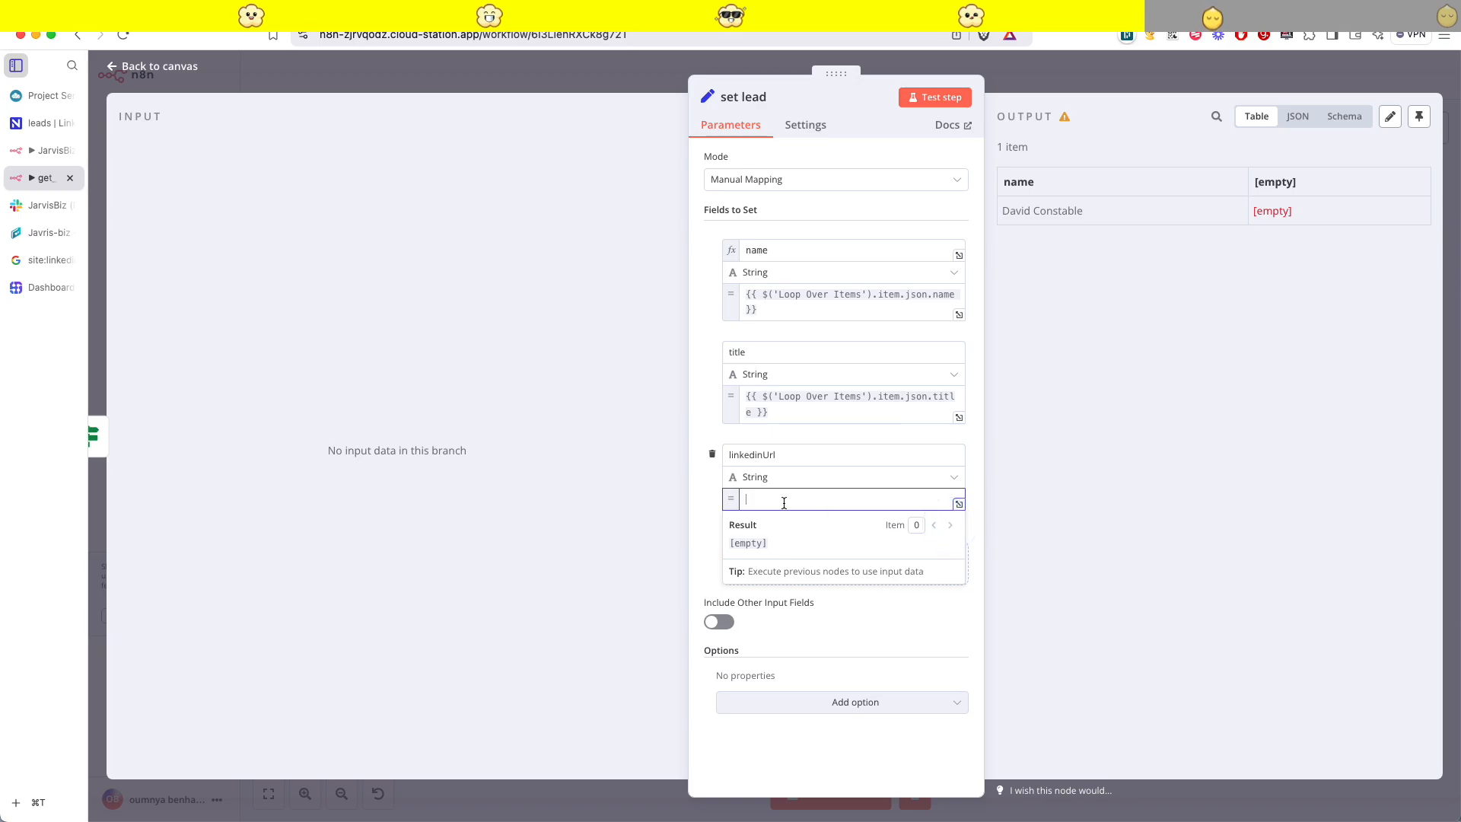
key(super+v)
double_click(946, 501)
text(link)
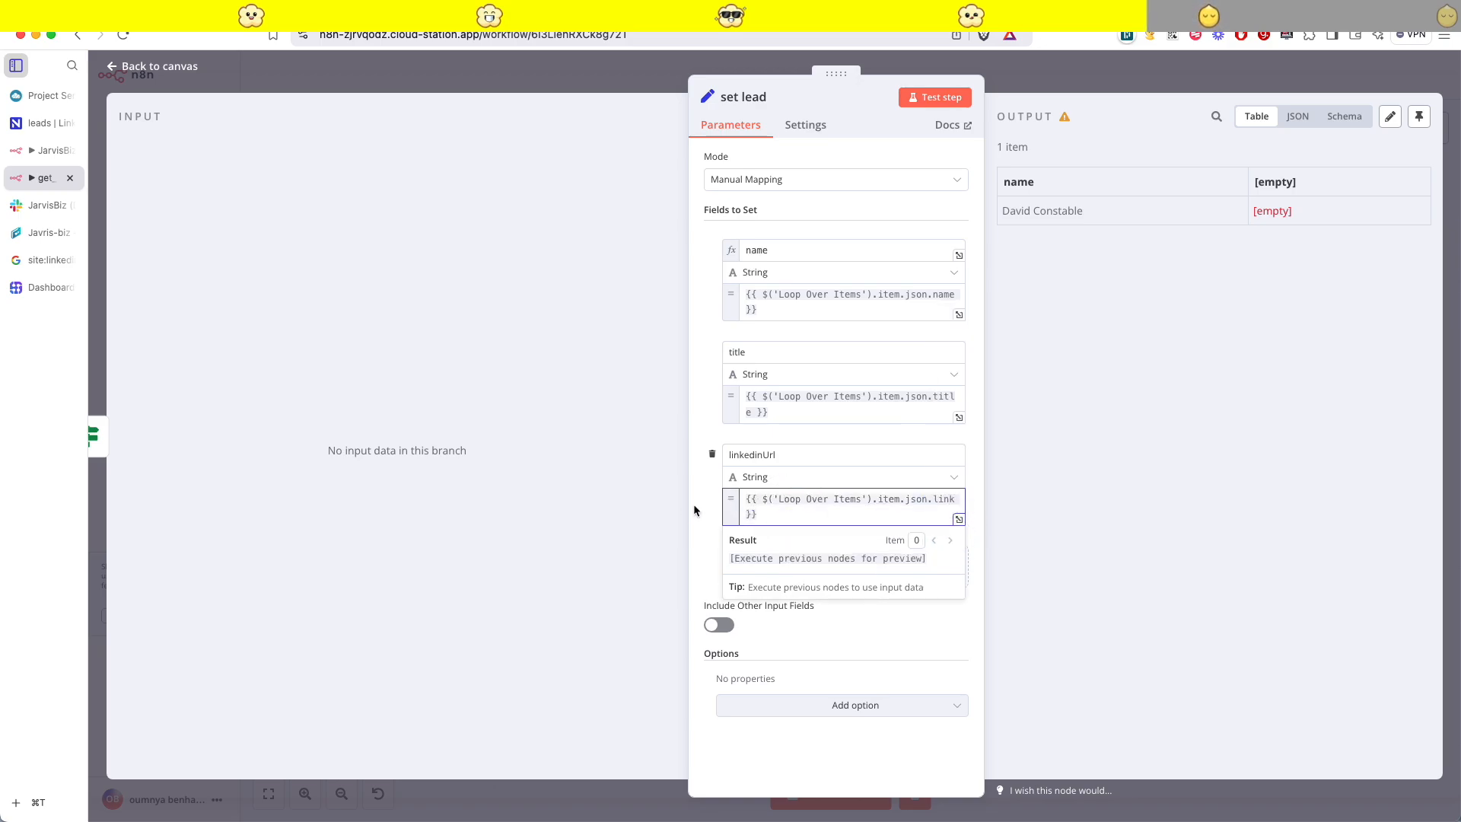
click(699, 496)
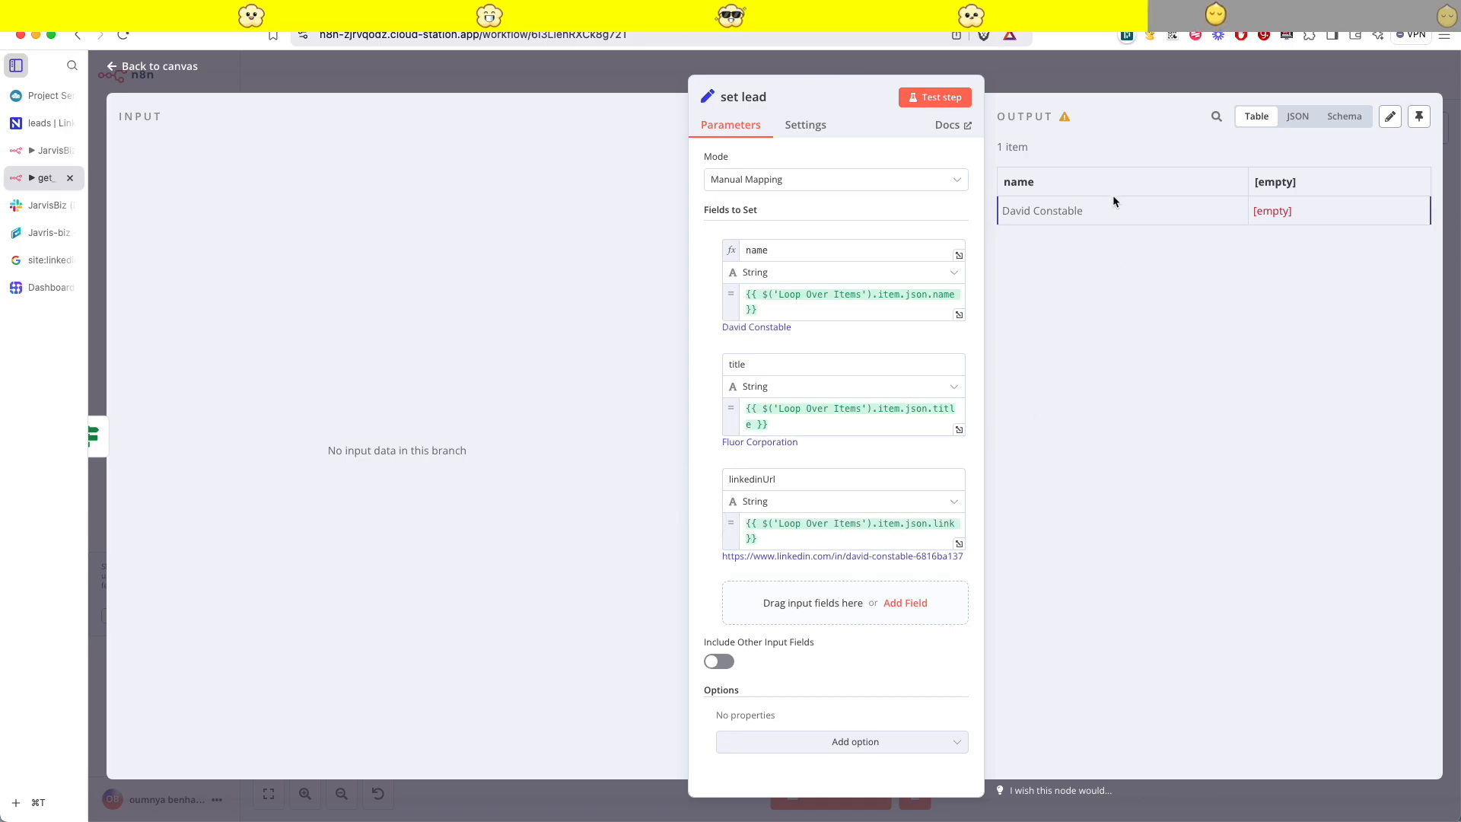
- Copy the company column name from Split Out's output and add a fourth field with that name to set lead
key(Escape)
double_click(318, 381)
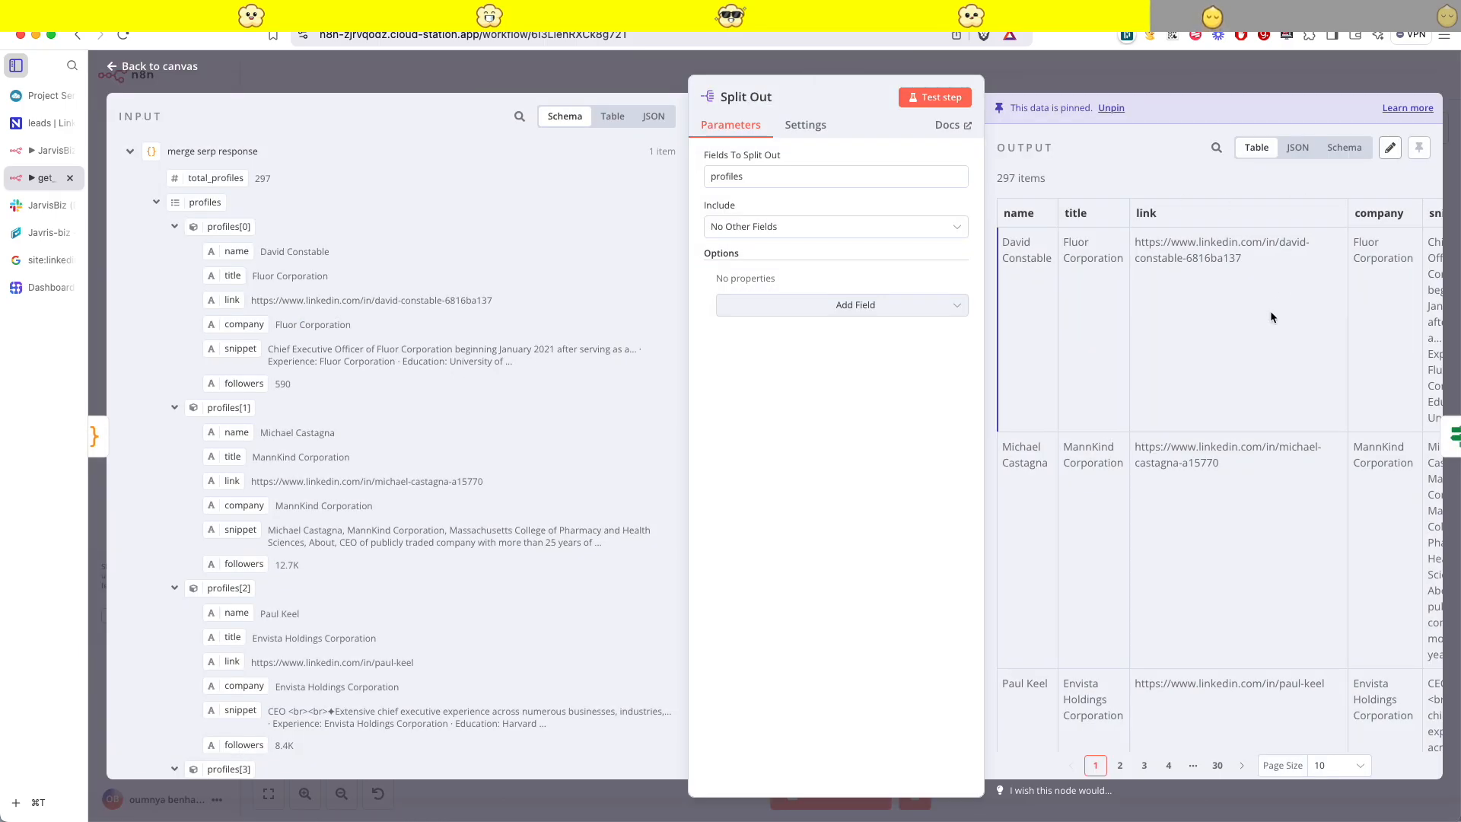
scroll(1108, 229, right, 2)
double_click(1336, 213)
key(super+c)
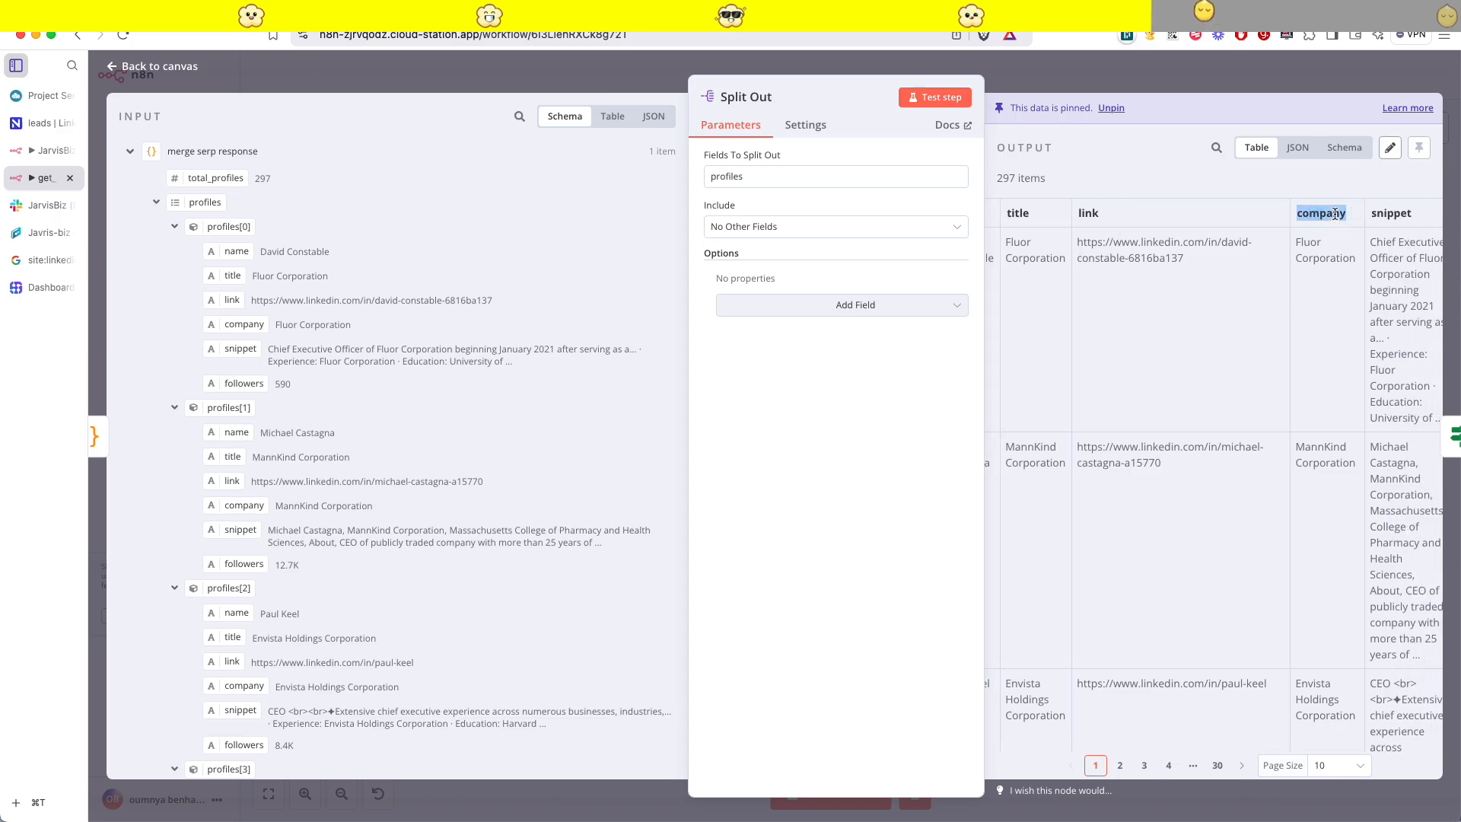
scroll(1312, 181, right, 3)
key(Escape)
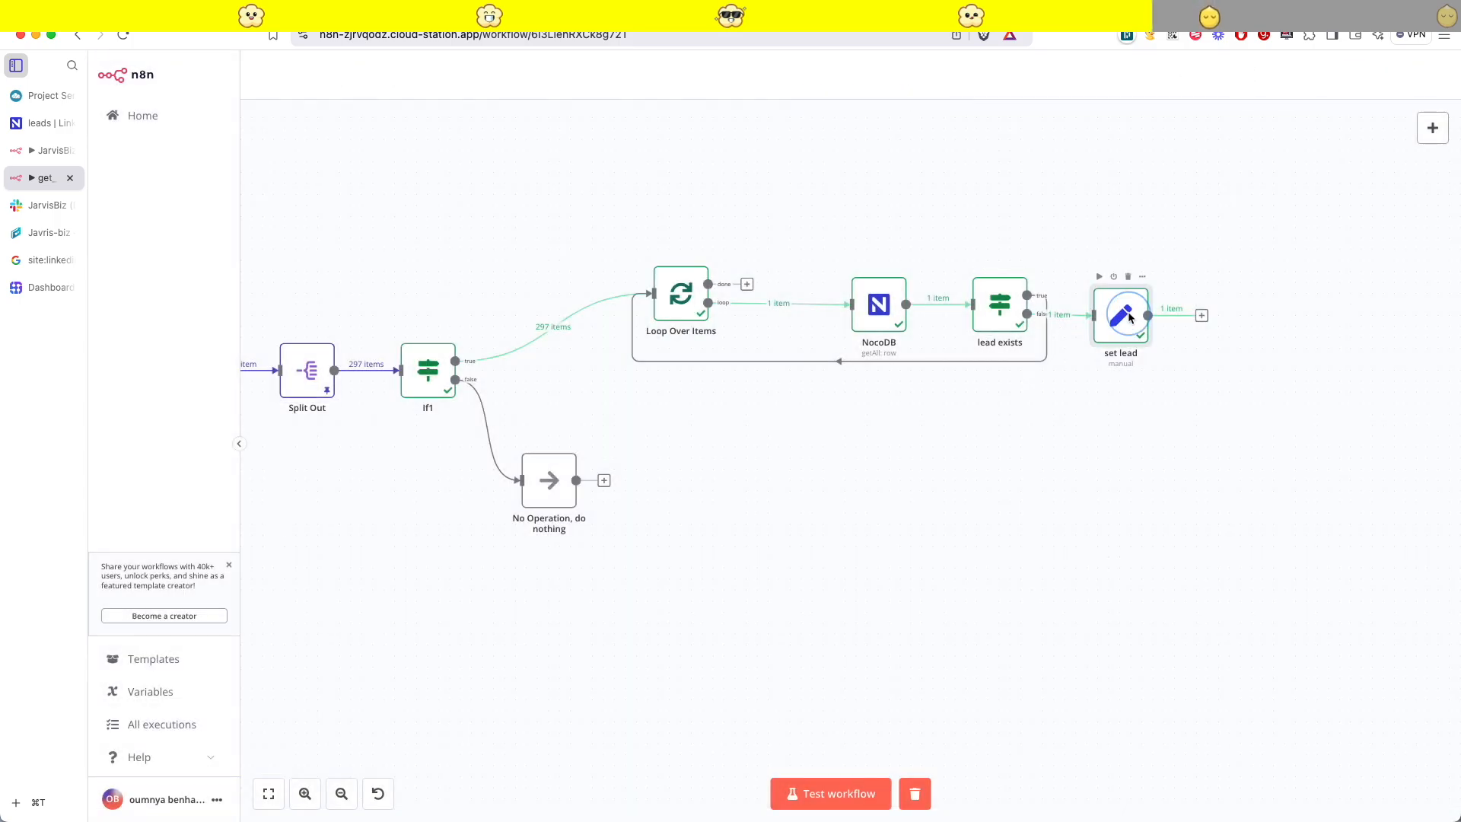
double_click(1131, 318)
click(905, 566)
click(776, 598)
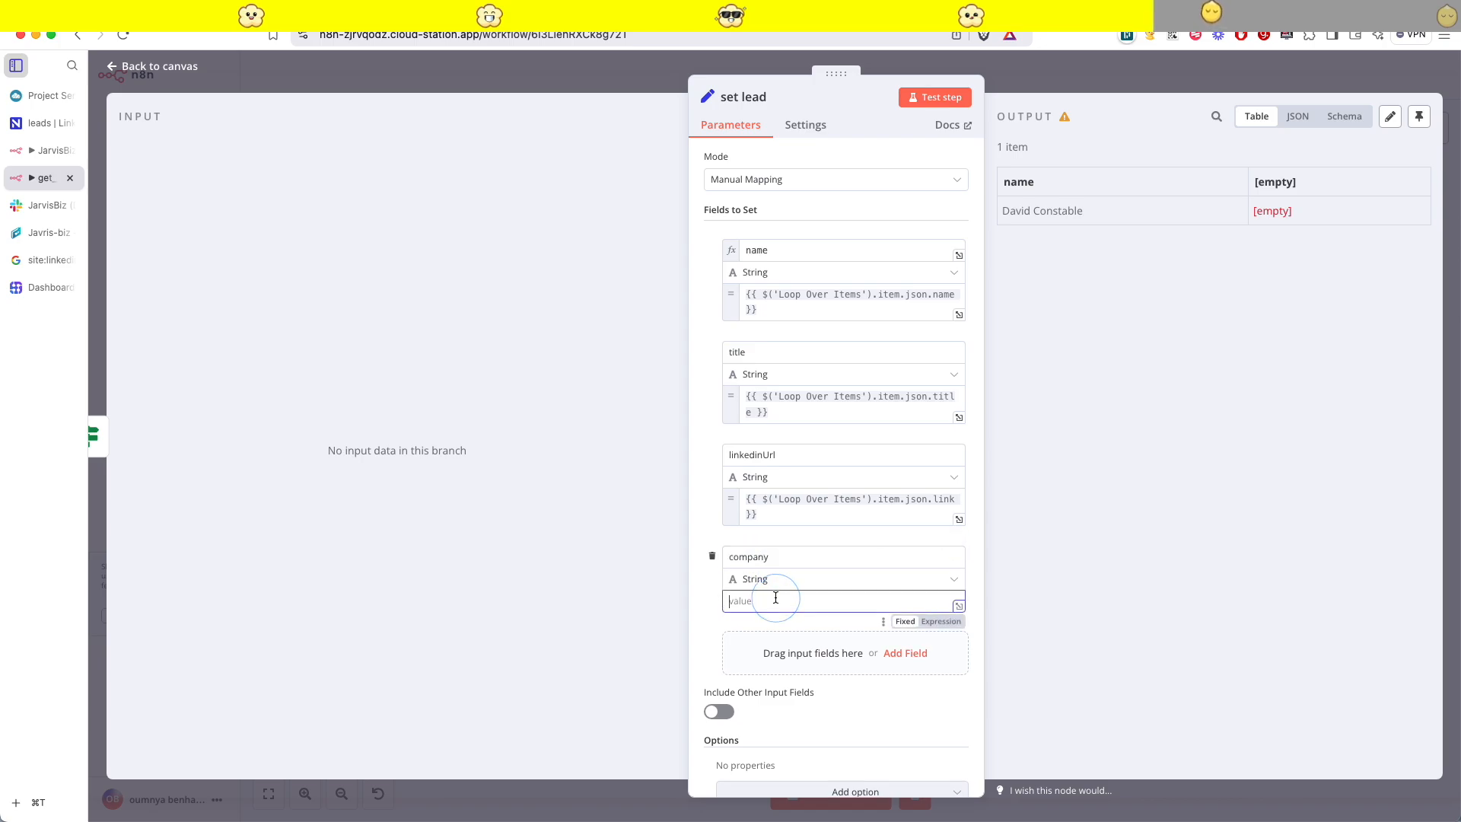
- Set the company field's value to the expression {{ $('Loop Over Items').item.json.company }}
click(789, 516)
key(super+a)
key(super+v)
click(746, 625)
click(786, 502)
click(762, 606)
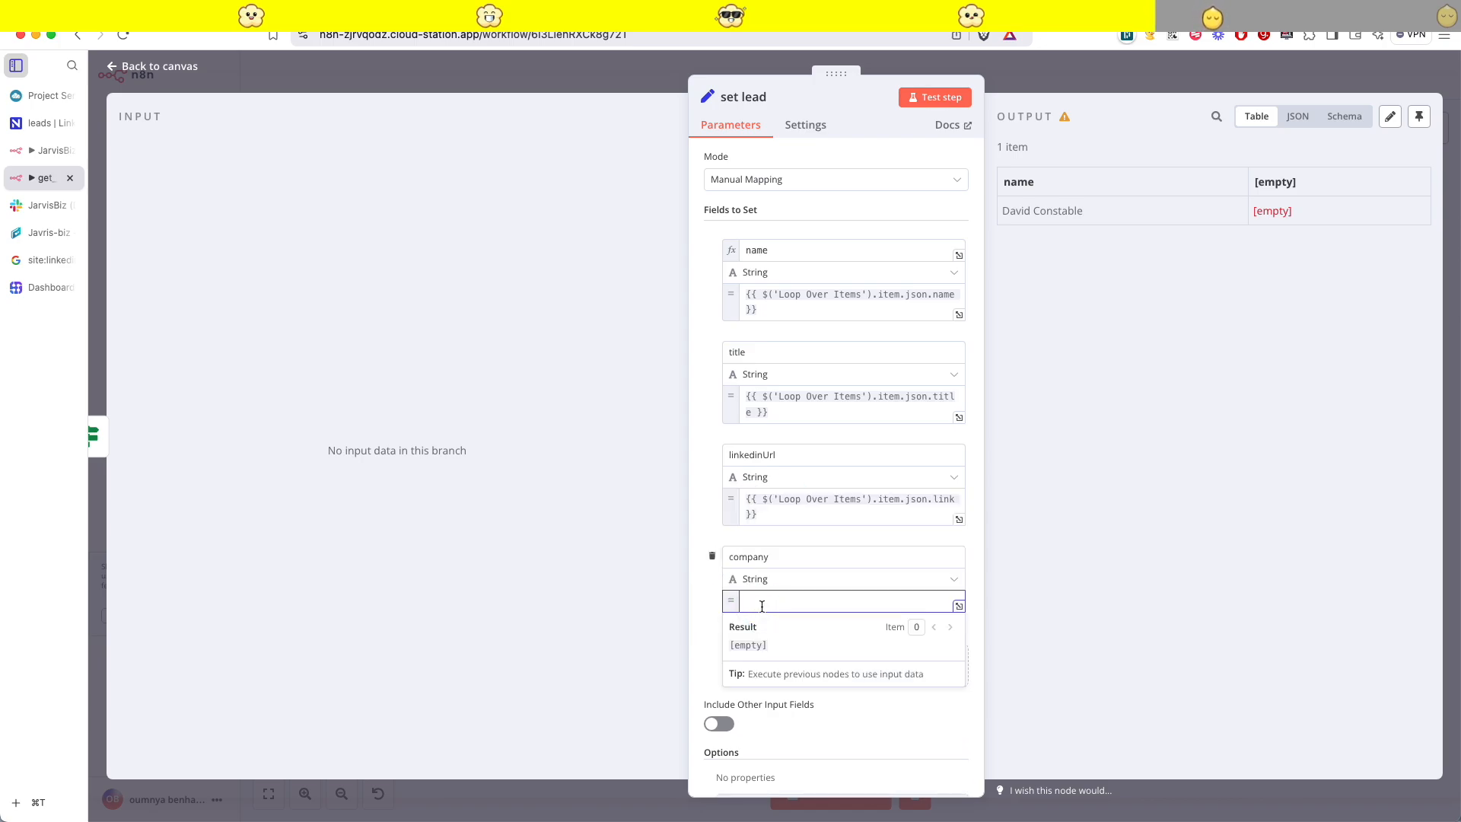
text({{ $('Loop Over Items').item.json.name }})
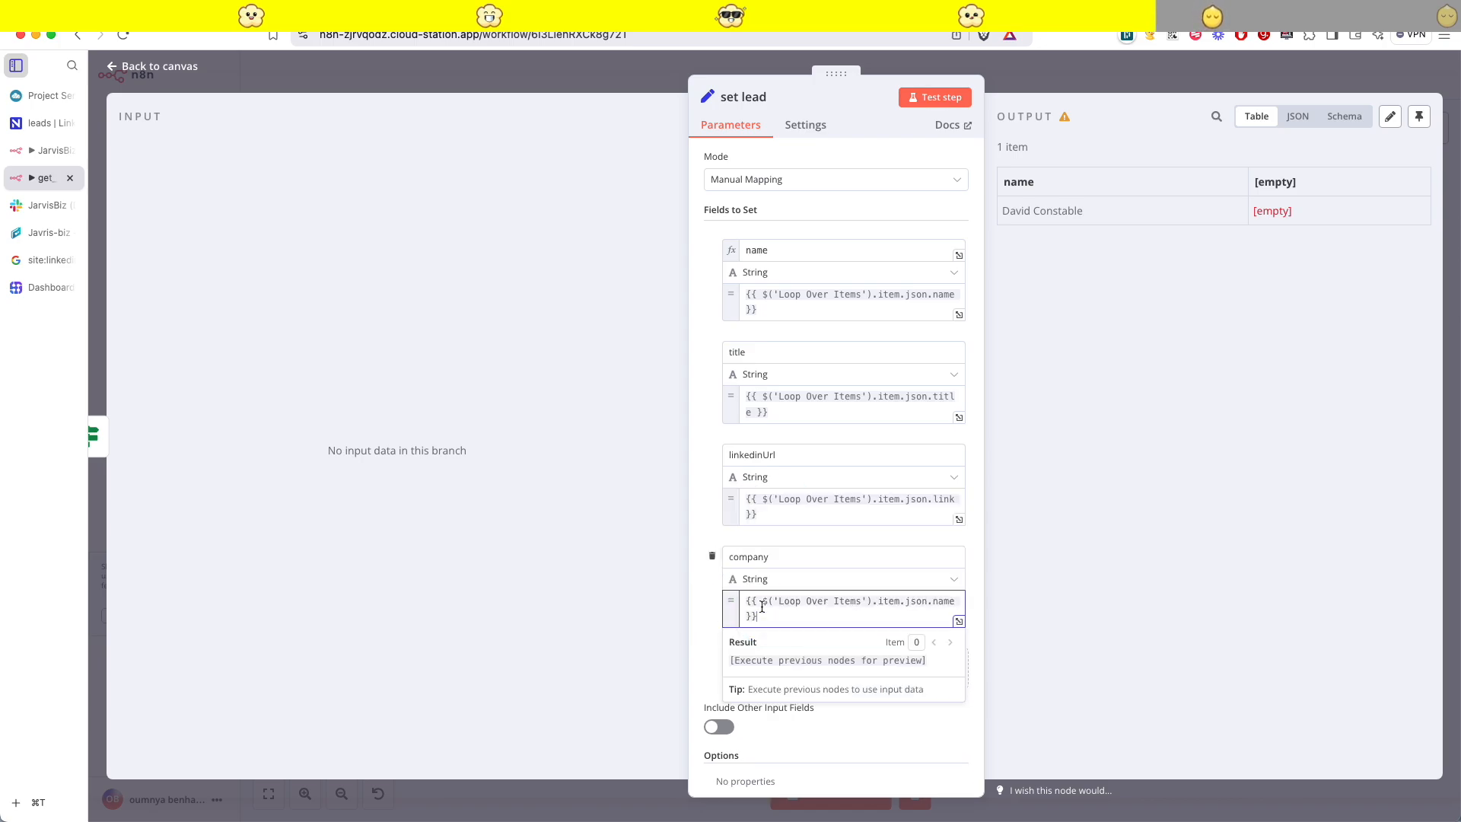
double_click(953, 602)
text(company)
click(702, 598)
- Add a fifth field to set lead and name it followers
scroll(873, 577, down, 1)
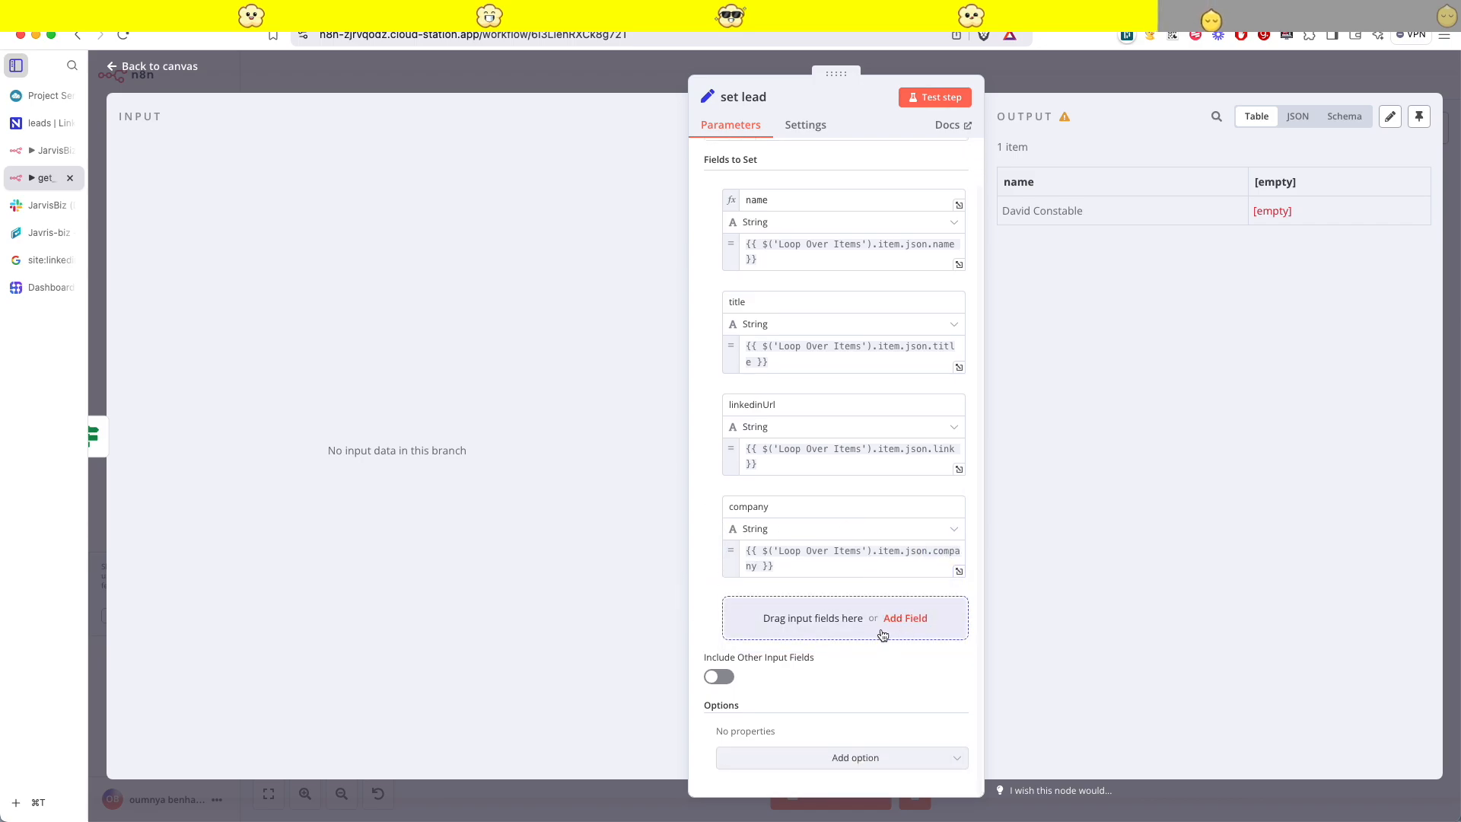
click(856, 618)
click(785, 521)
text(followers)
- Set the followers field's value to the expression {{ $('Loop Over Items').item.json.followers }}, reusing the company expression
click(773, 567)
text(=)
click(777, 472)
key(super+a)
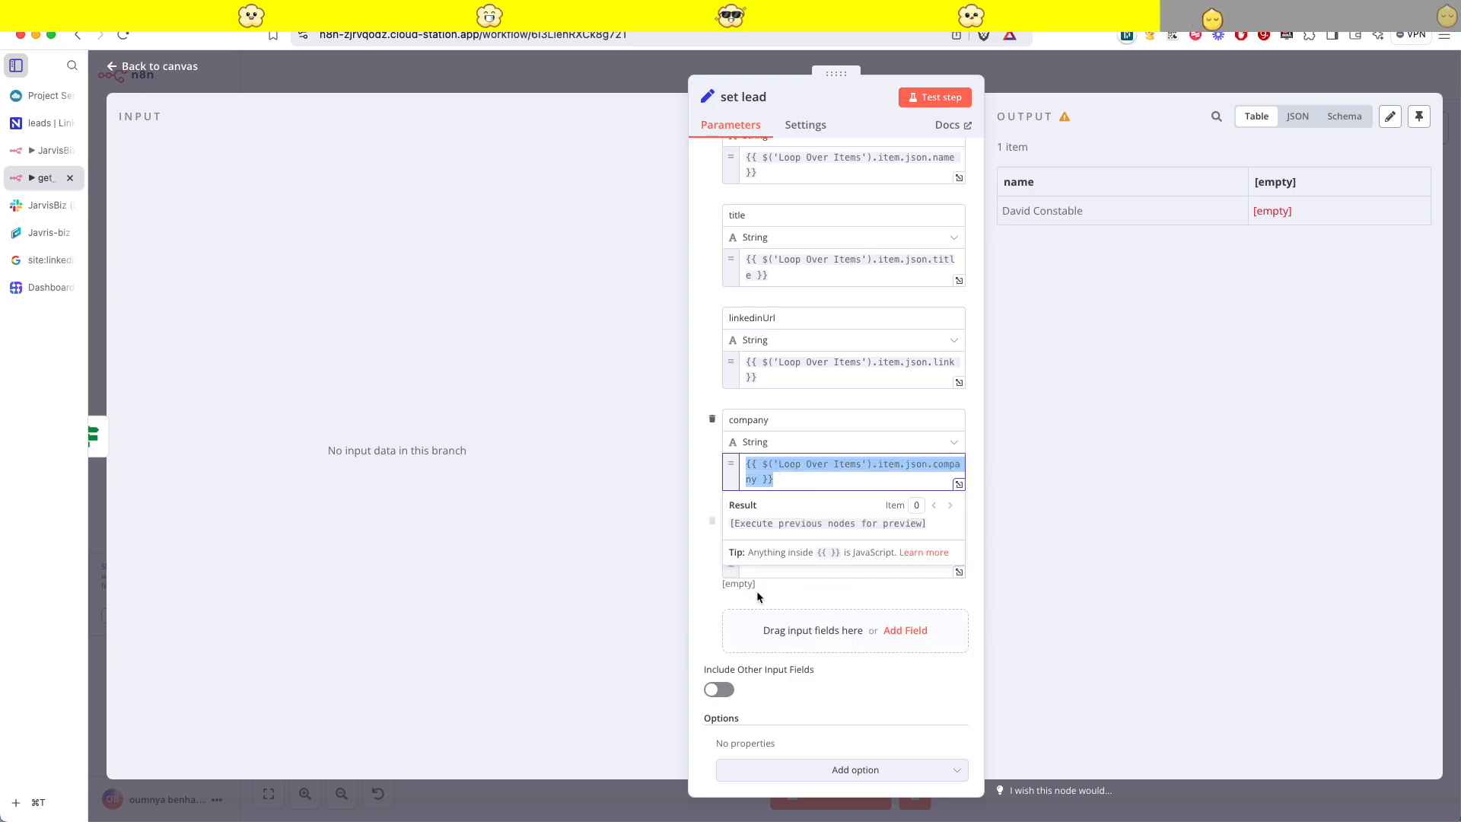
key(super+c)
click(758, 572)
key(super+v)
double_click(948, 565)
text(fol)
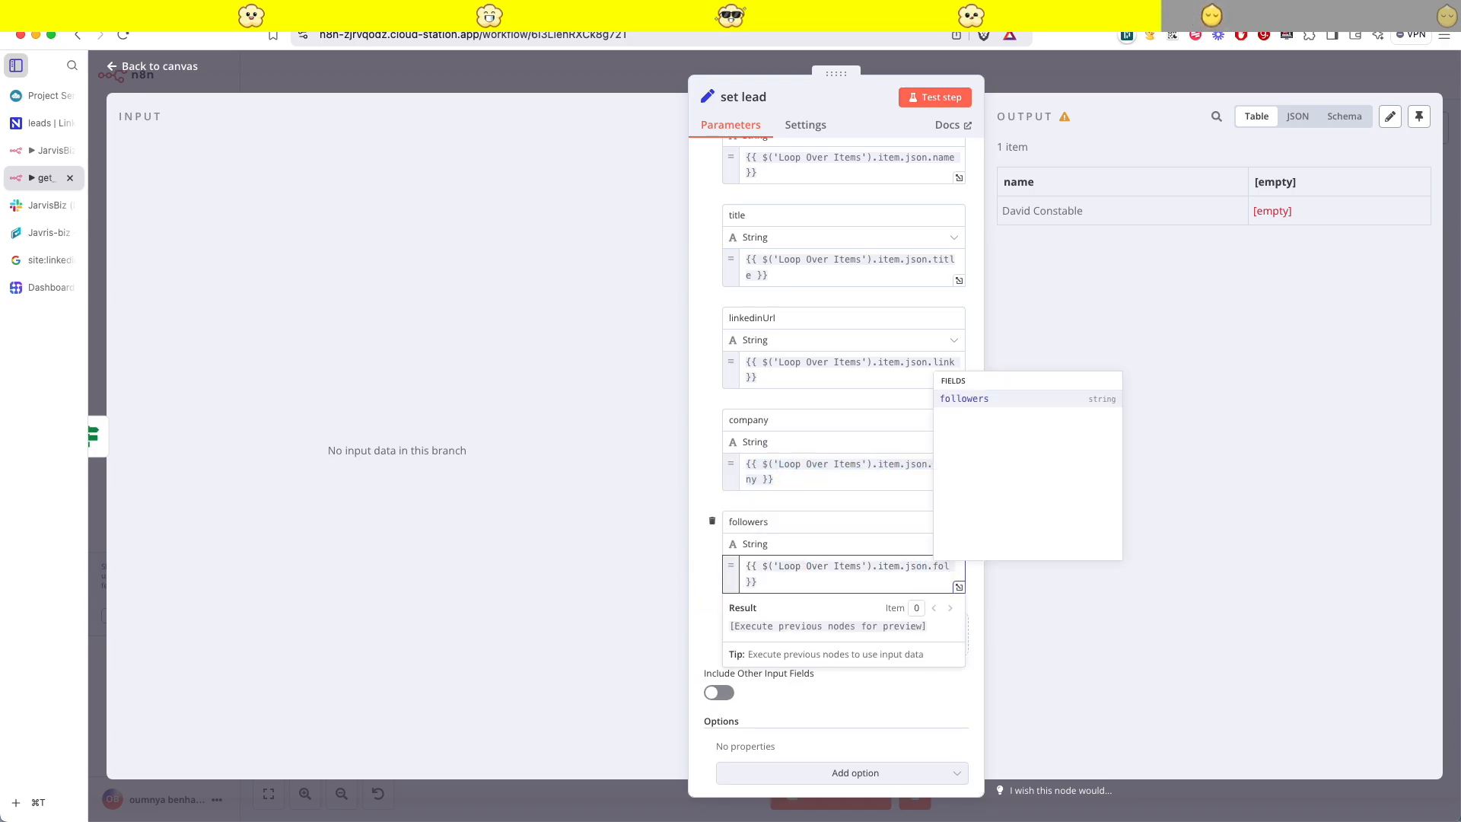
click(964, 398)
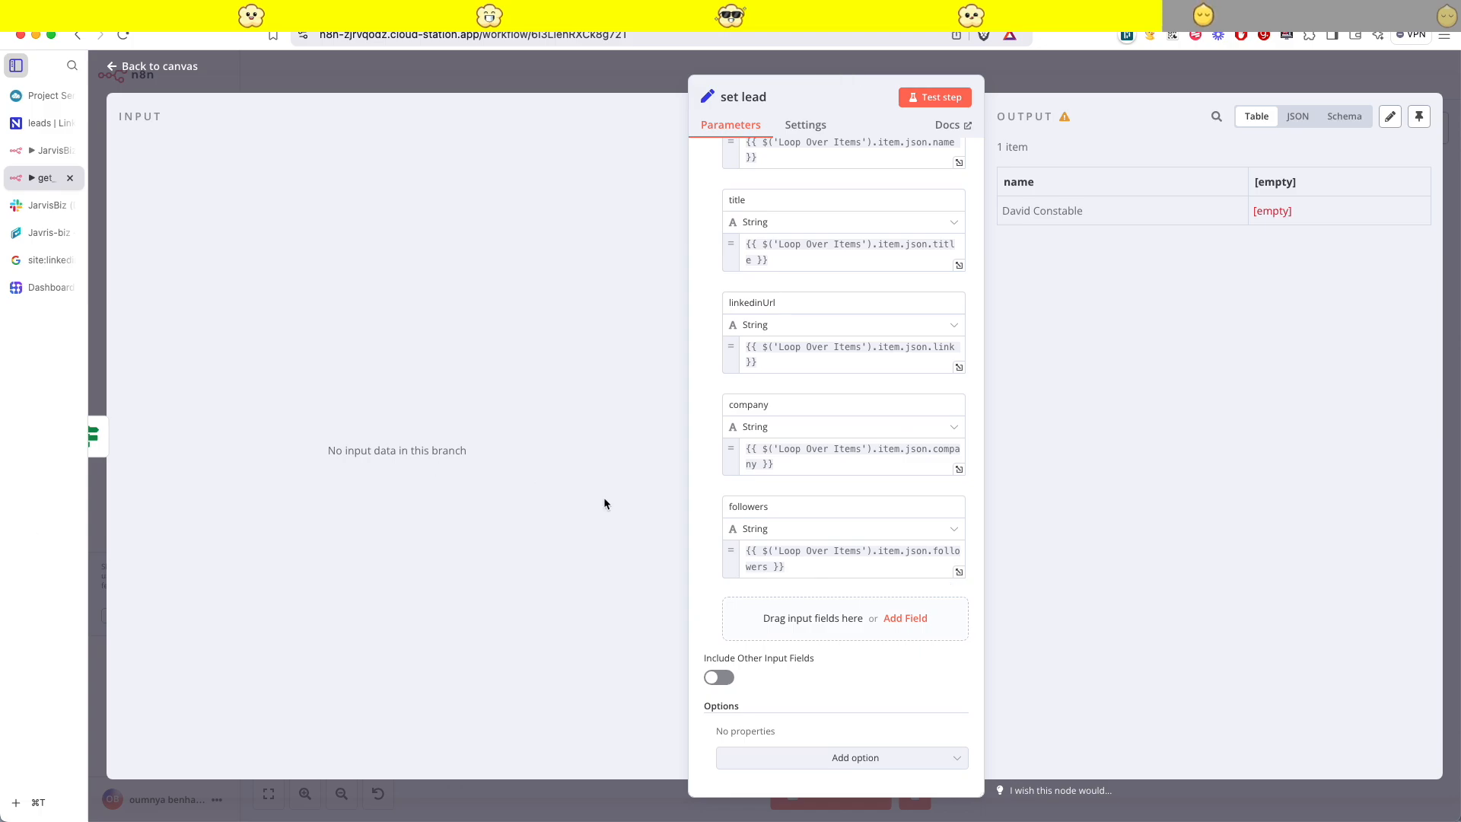
- Add a sixth field to set lead and name it campaign
click(906, 623)
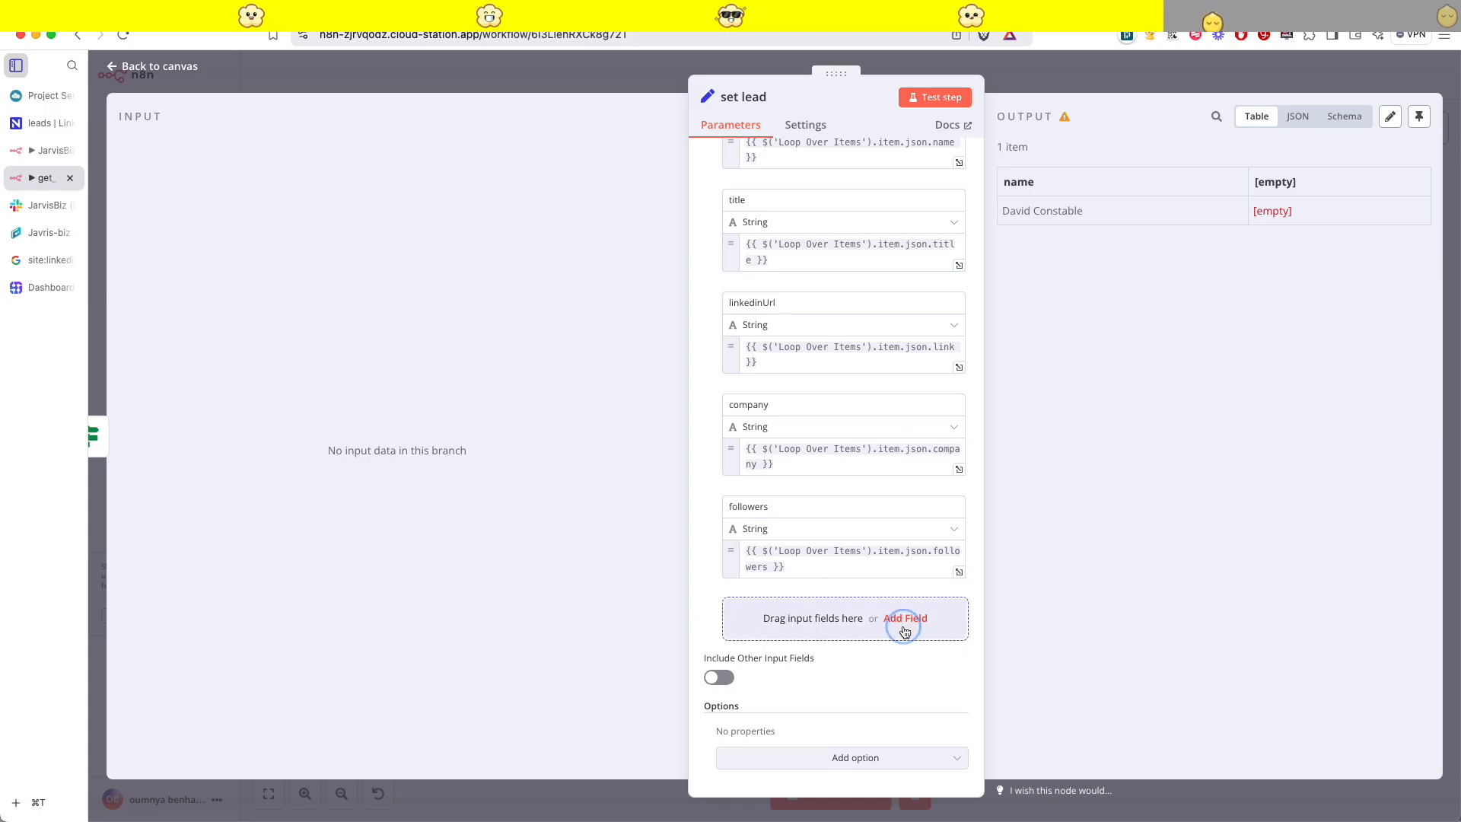
click(905, 623)
text(campaign)
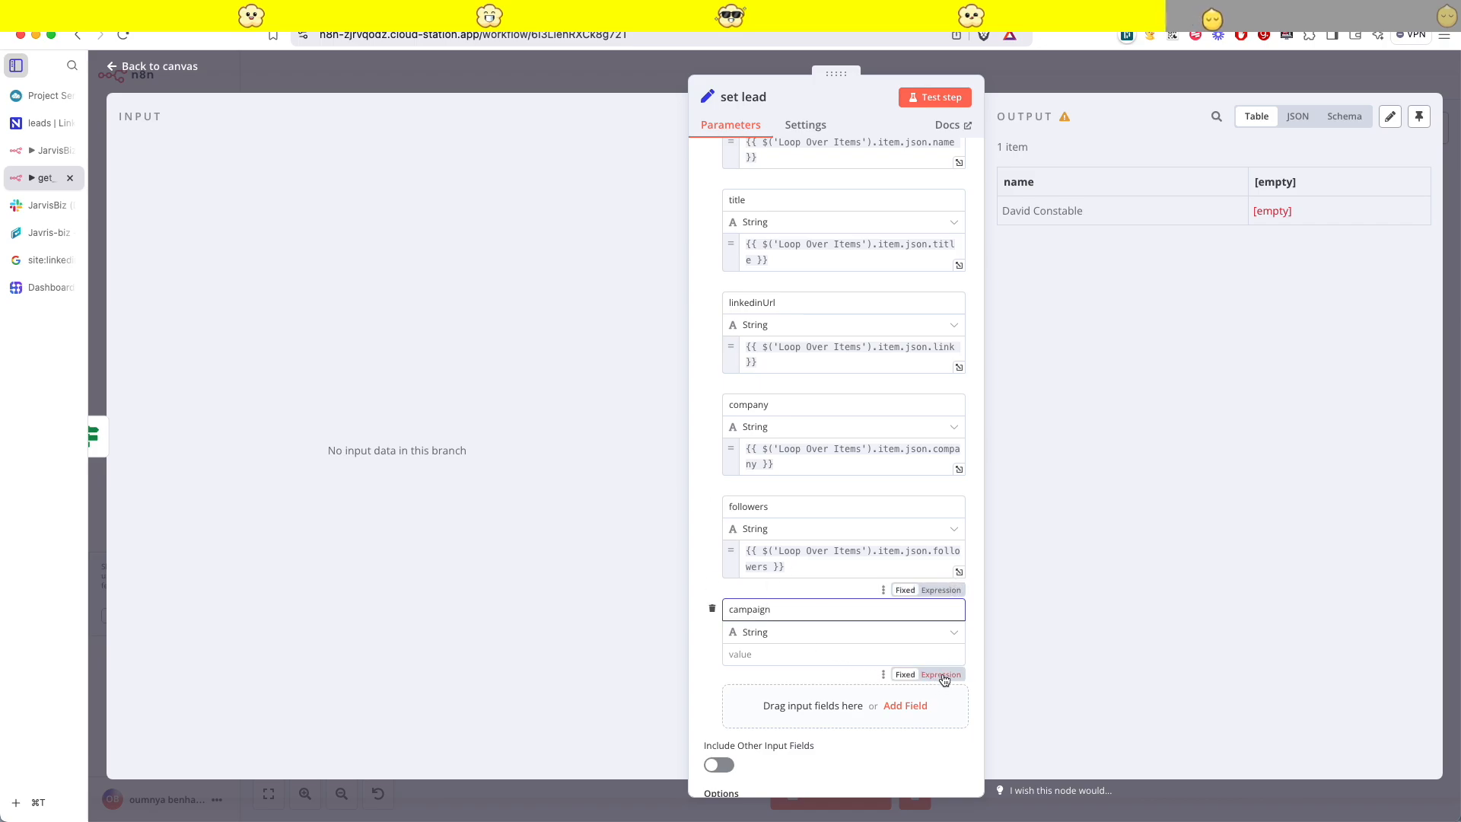
- Set the campaign field's value to the expression {{ $('set campaign').item.json.campaign }}
click(940, 675)
click(796, 657)
text({{)
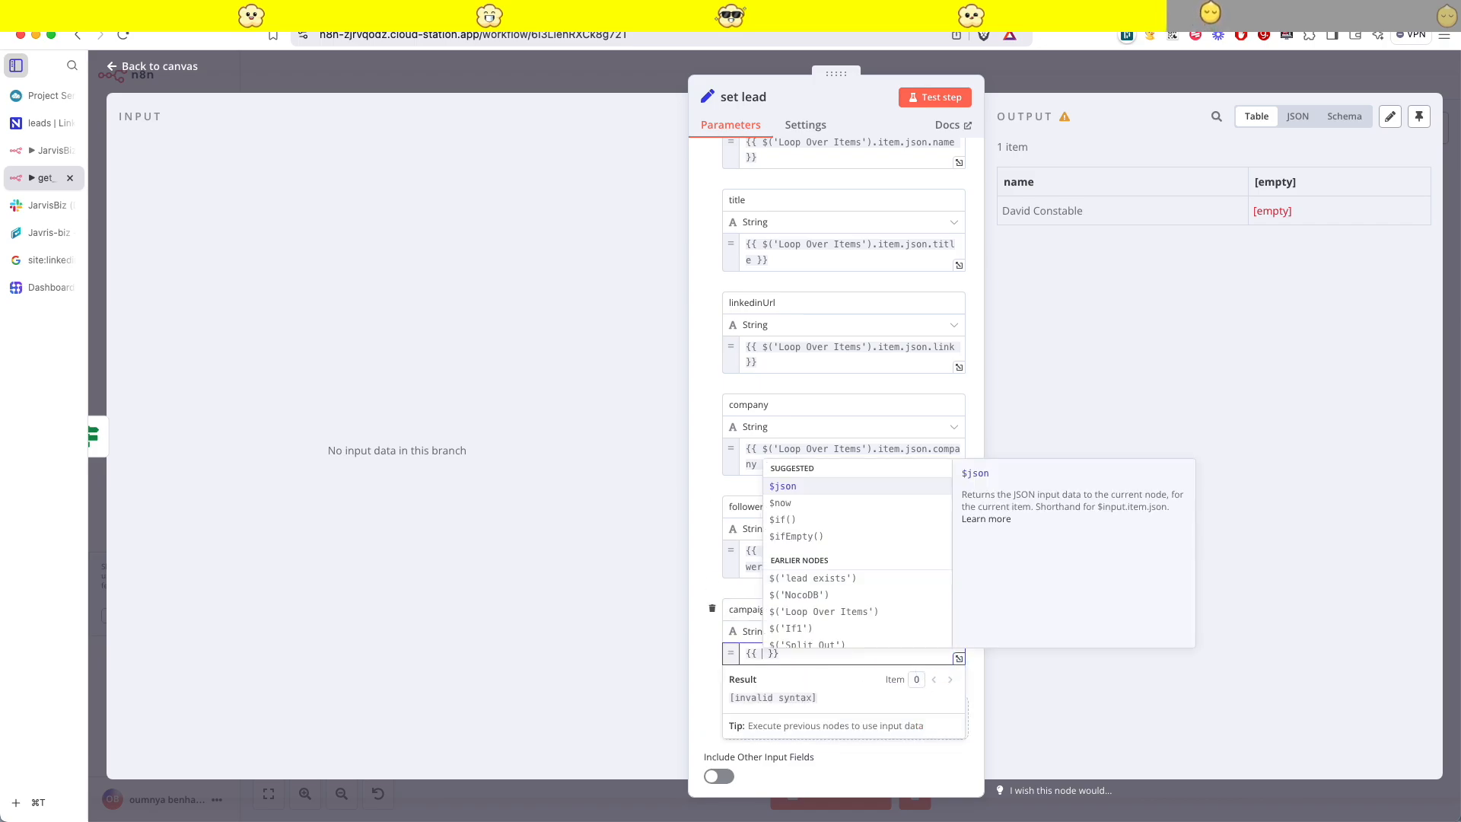
scroll(816, 629, down, 1)
scroll(818, 628, down, 3)
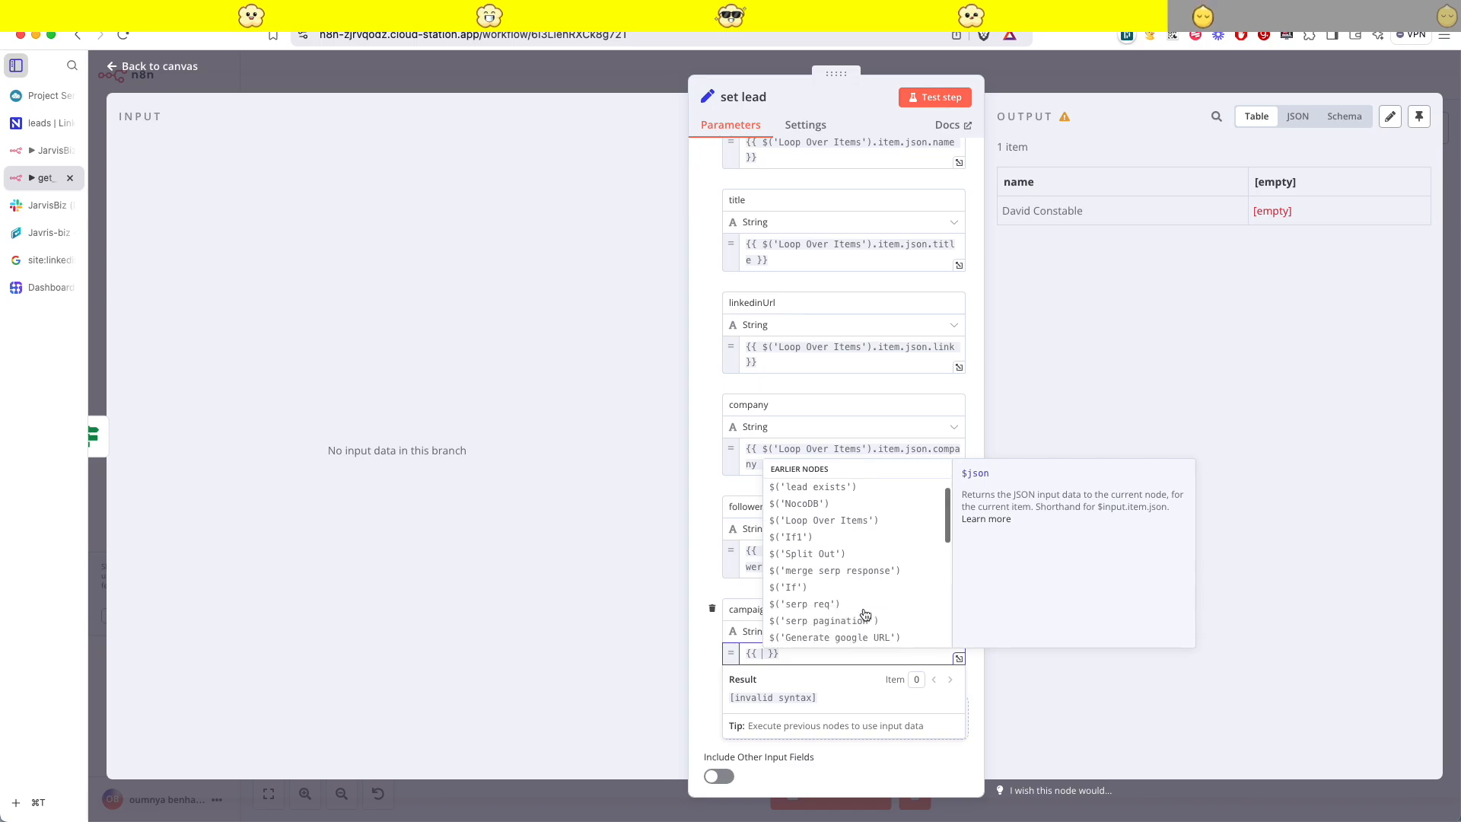
click(813, 605)
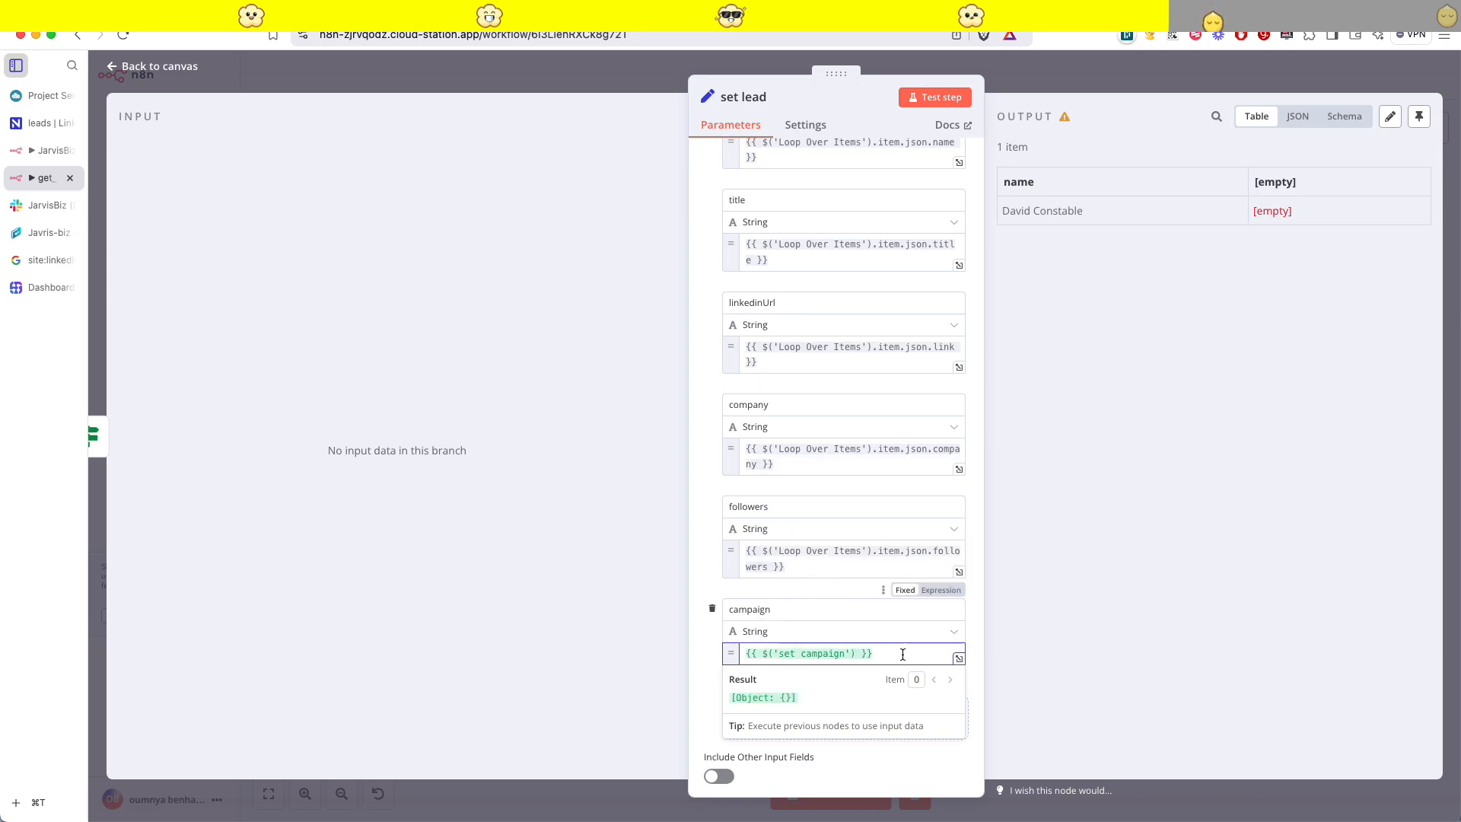
text(.)
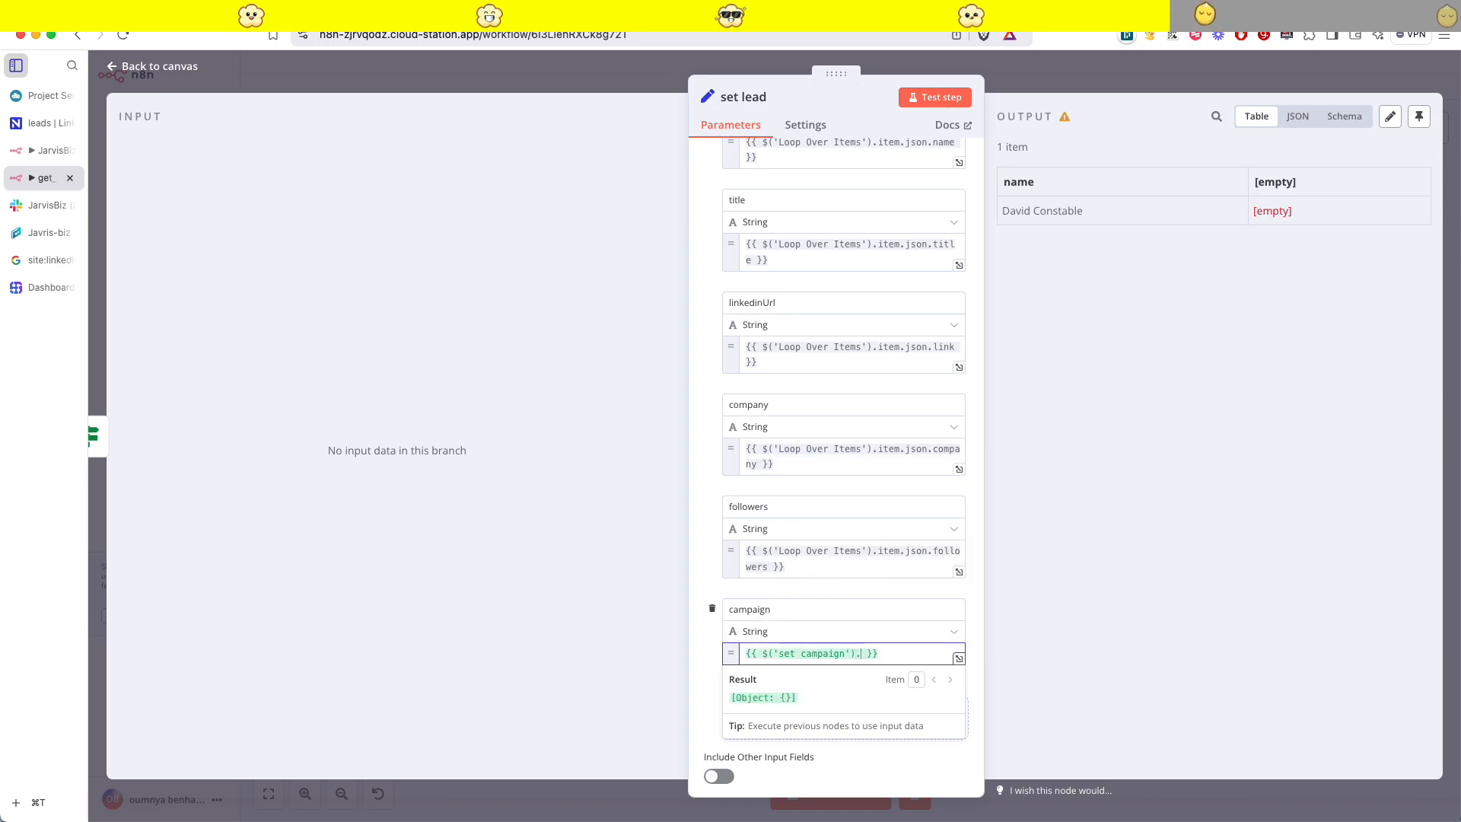
text(item.)
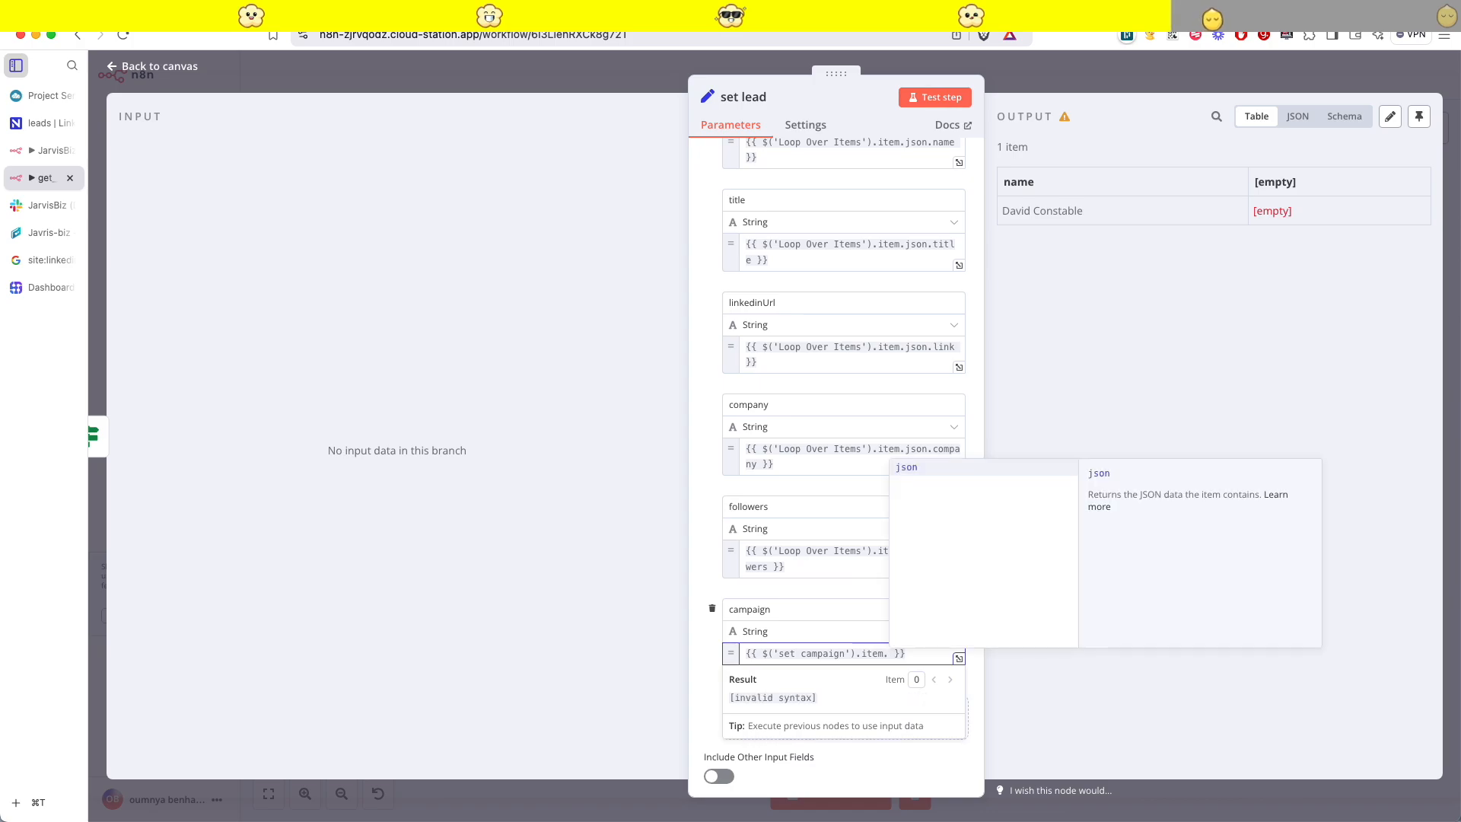
click(987, 473)
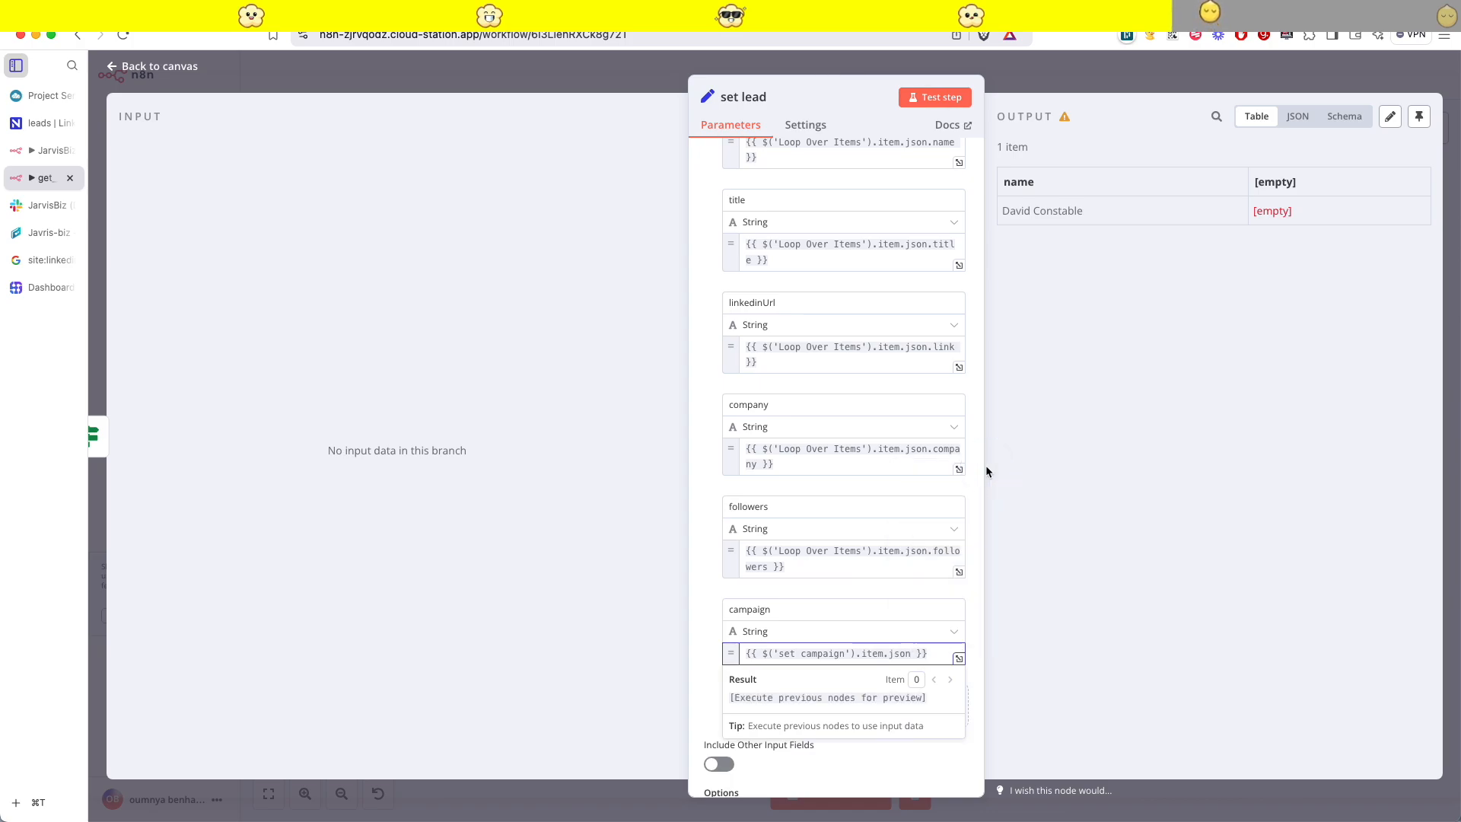
text(.)
click(946, 500)
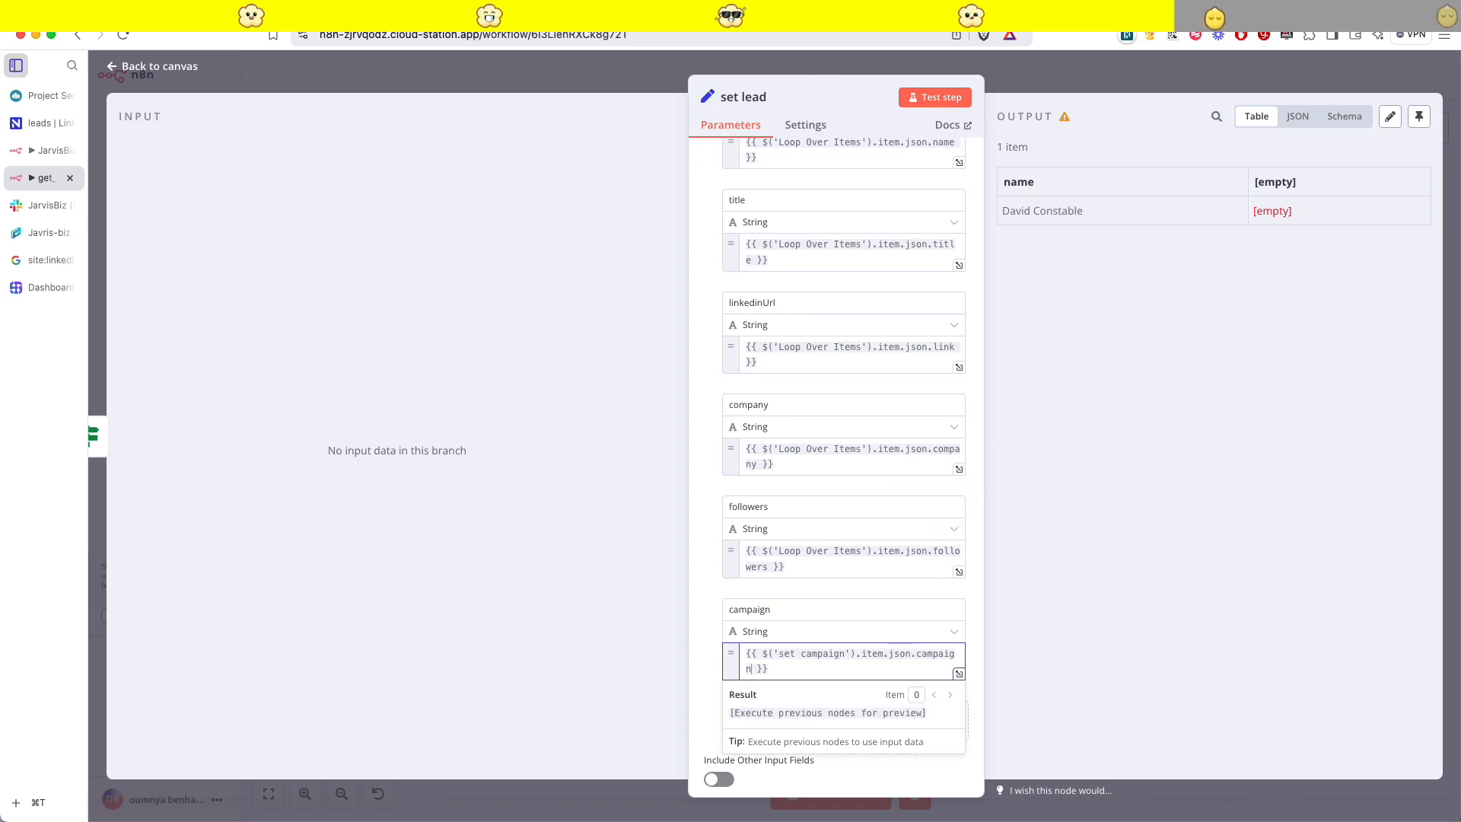
- Test set lead, check its output columns and the campaign expression, and return to the canvas
click(934, 97)
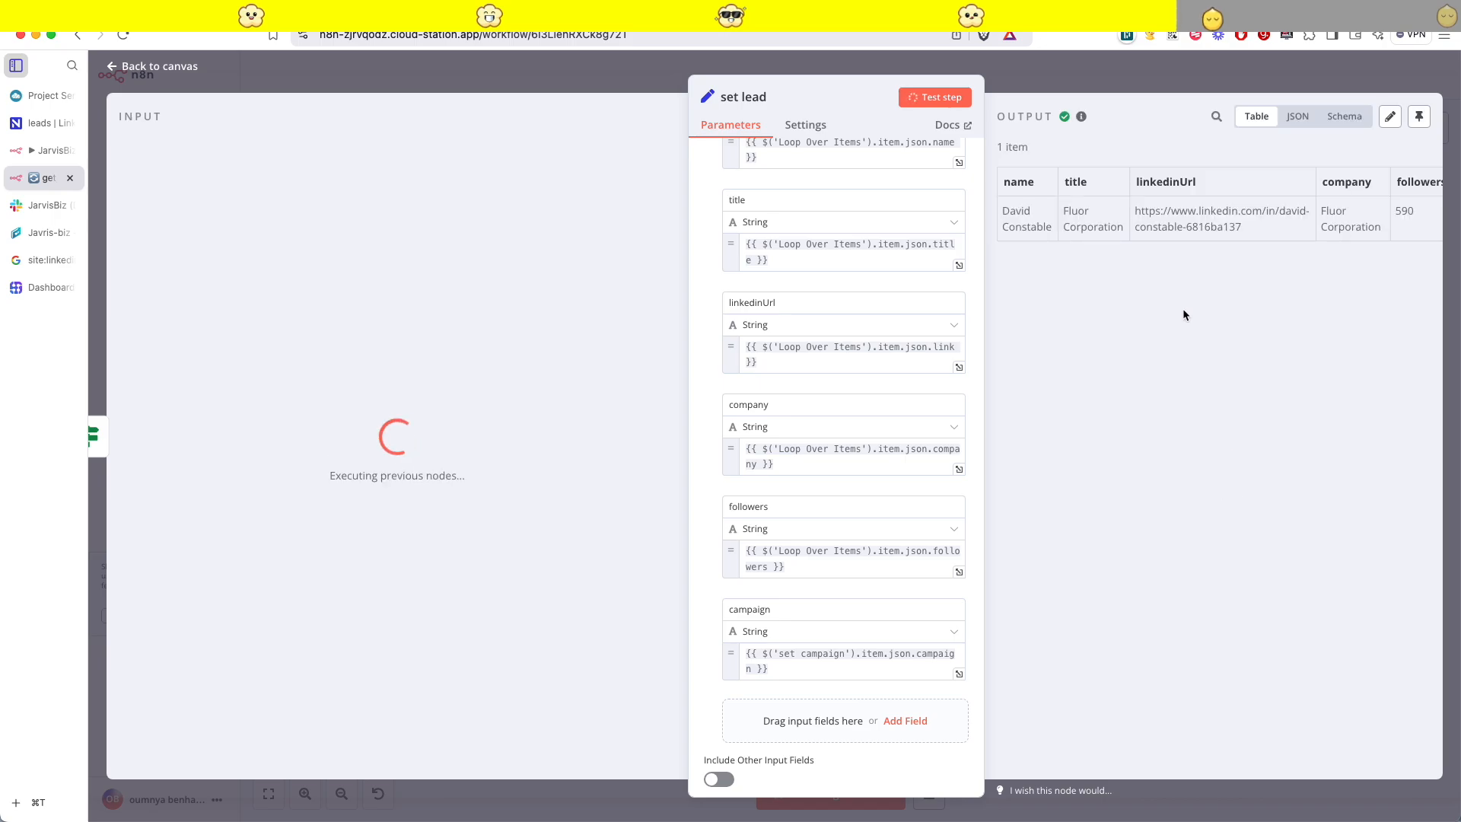
scroll(1267, 227, right, 2)
scroll(869, 510, down, 4)
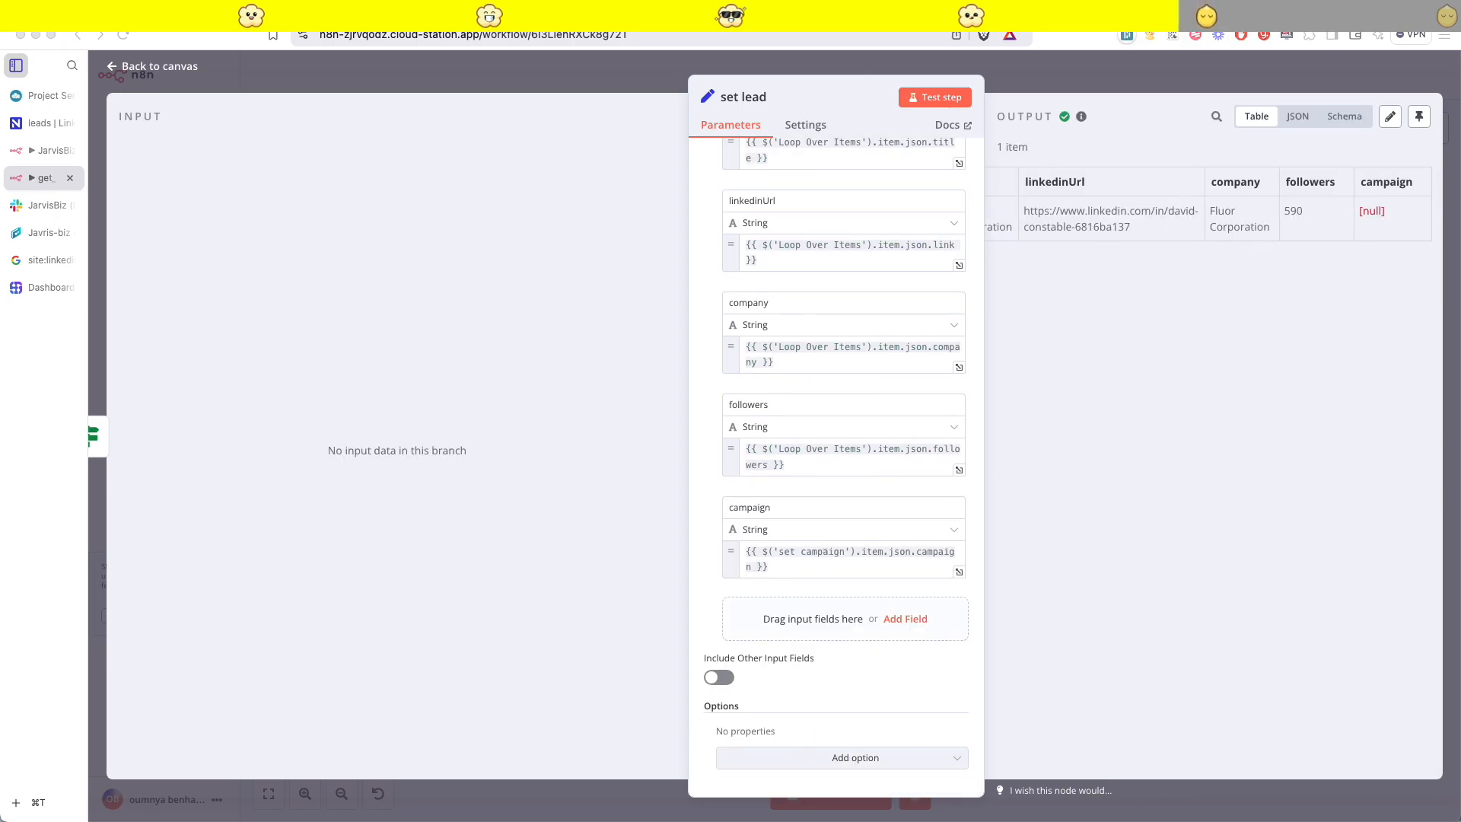
click(805, 563)
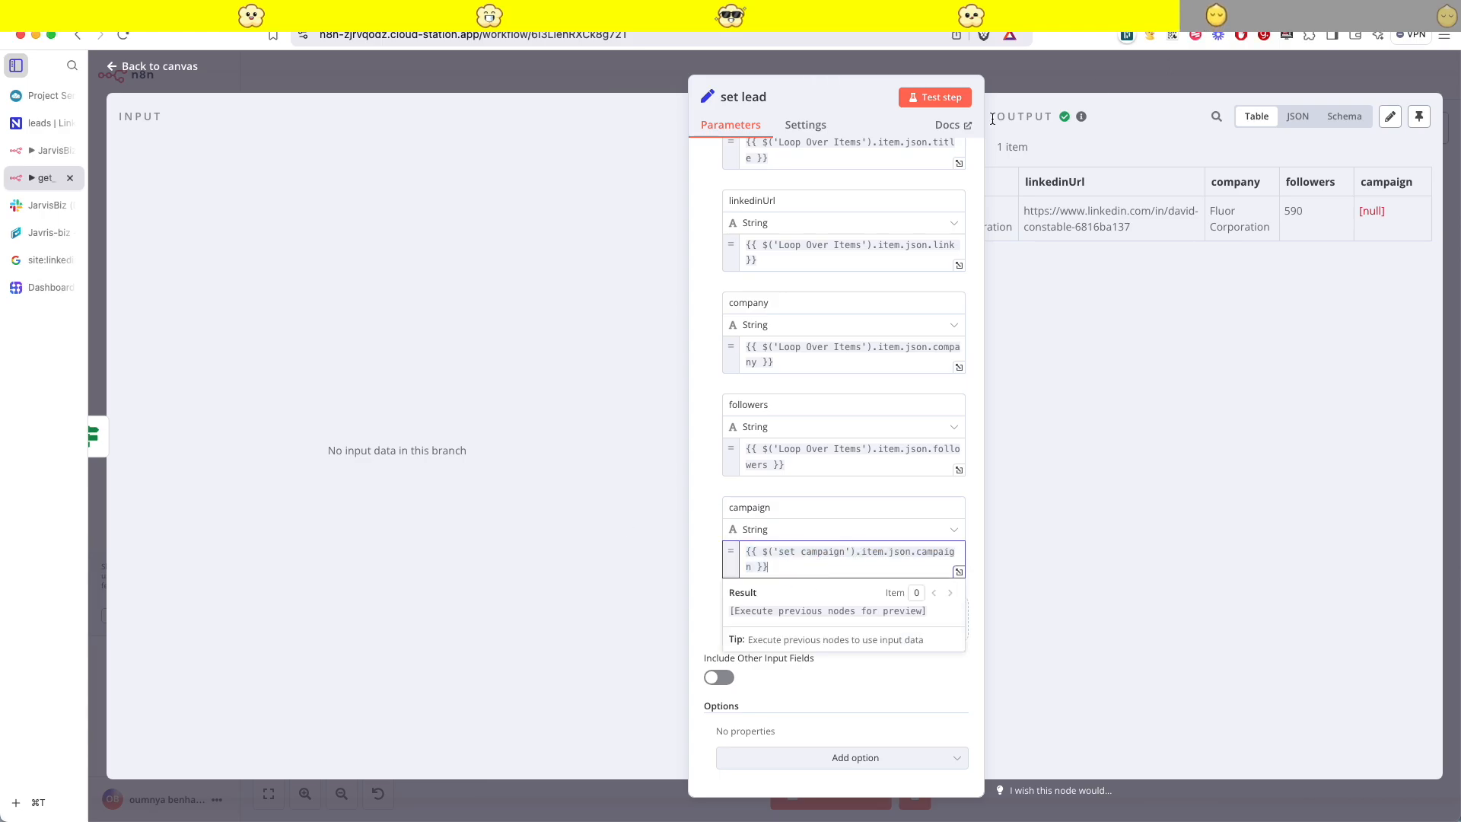
click(1108, 82)
- Run the whole get_linkedin_urls workflow and pin the resulting output of set lead
scroll(738, 405, left, 6)
scroll(739, 404, down, 3)
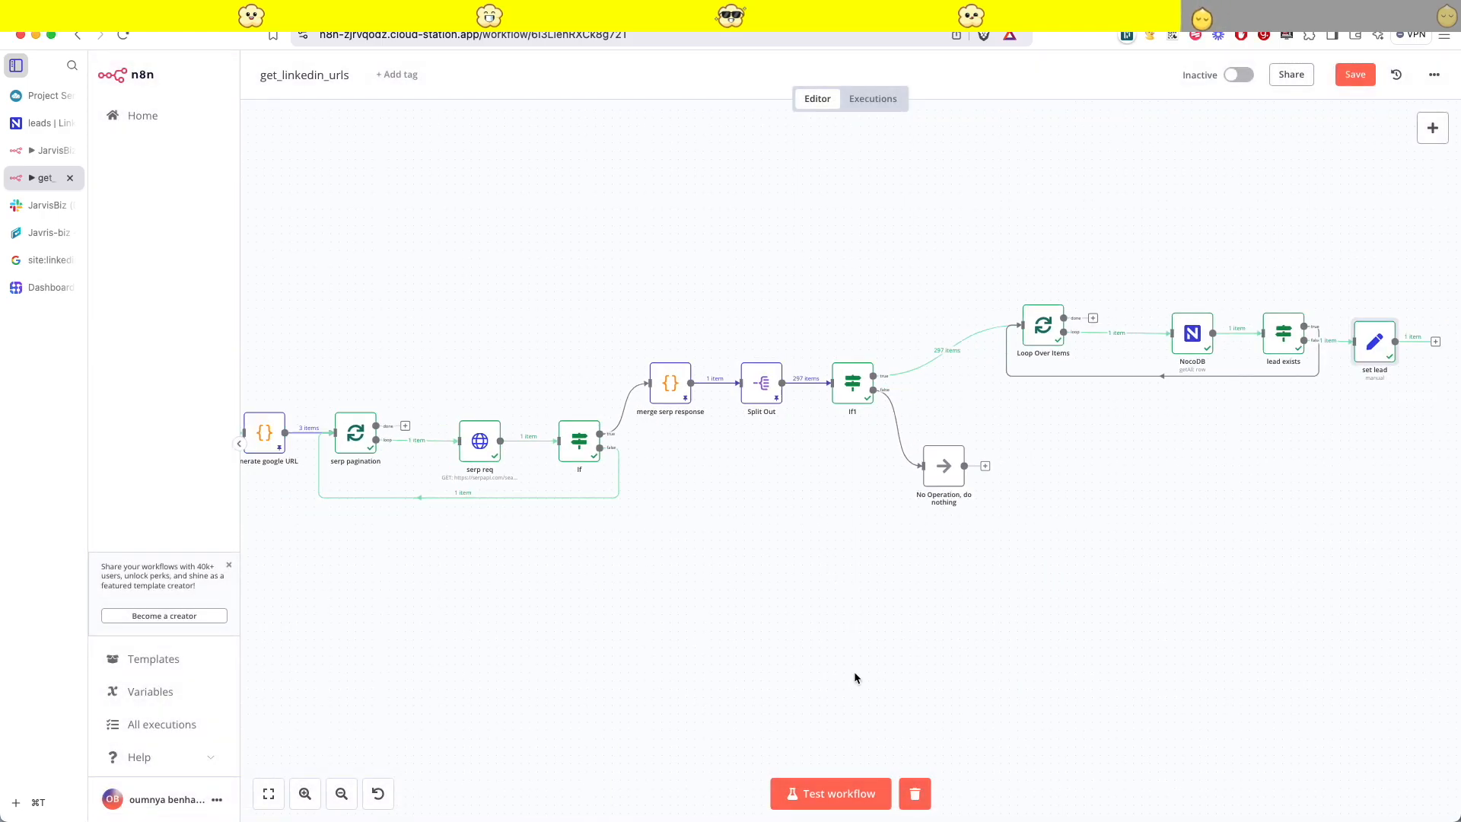
click(864, 804)
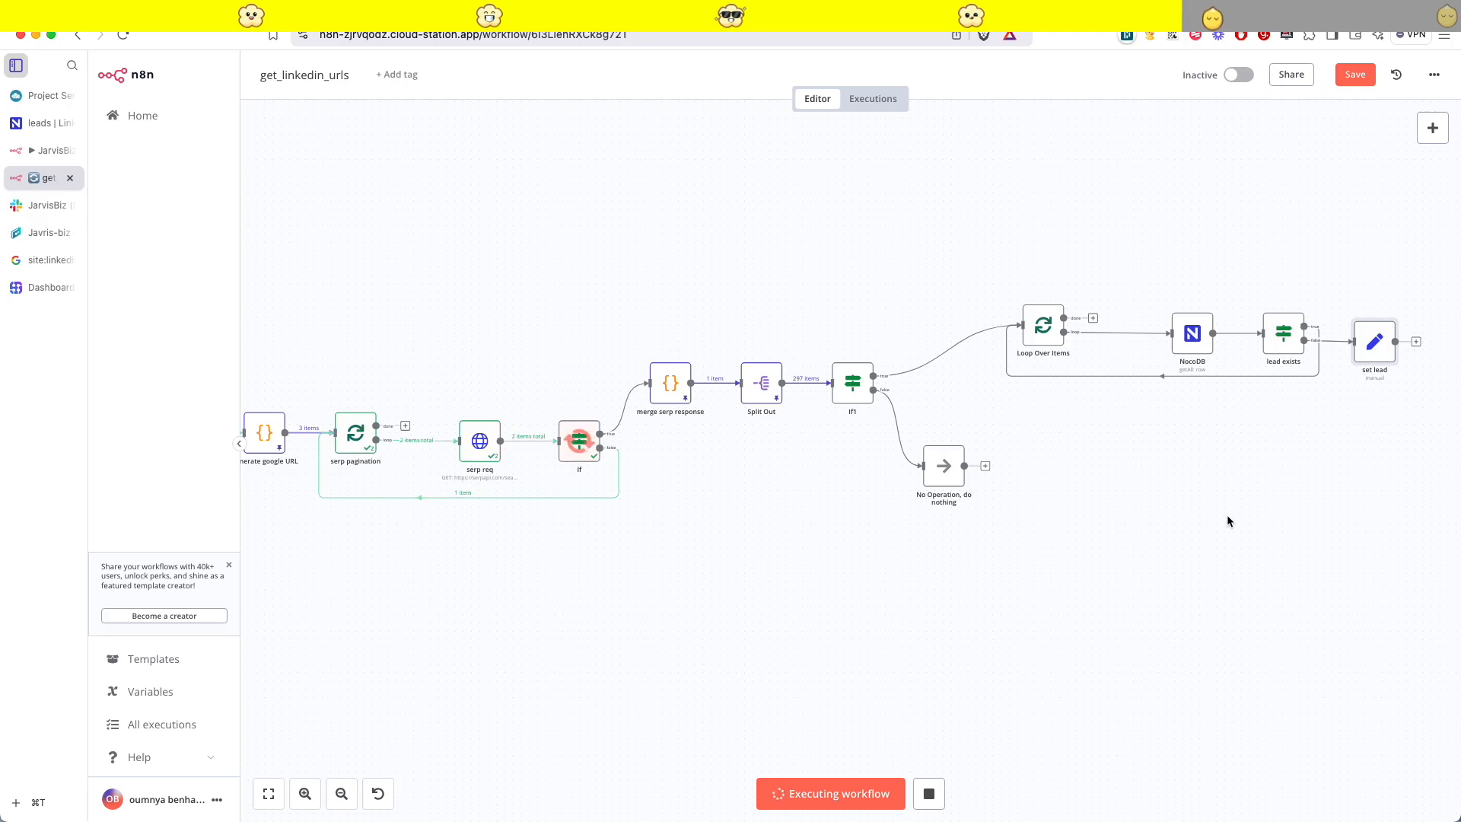
scroll(1286, 381, right, 3)
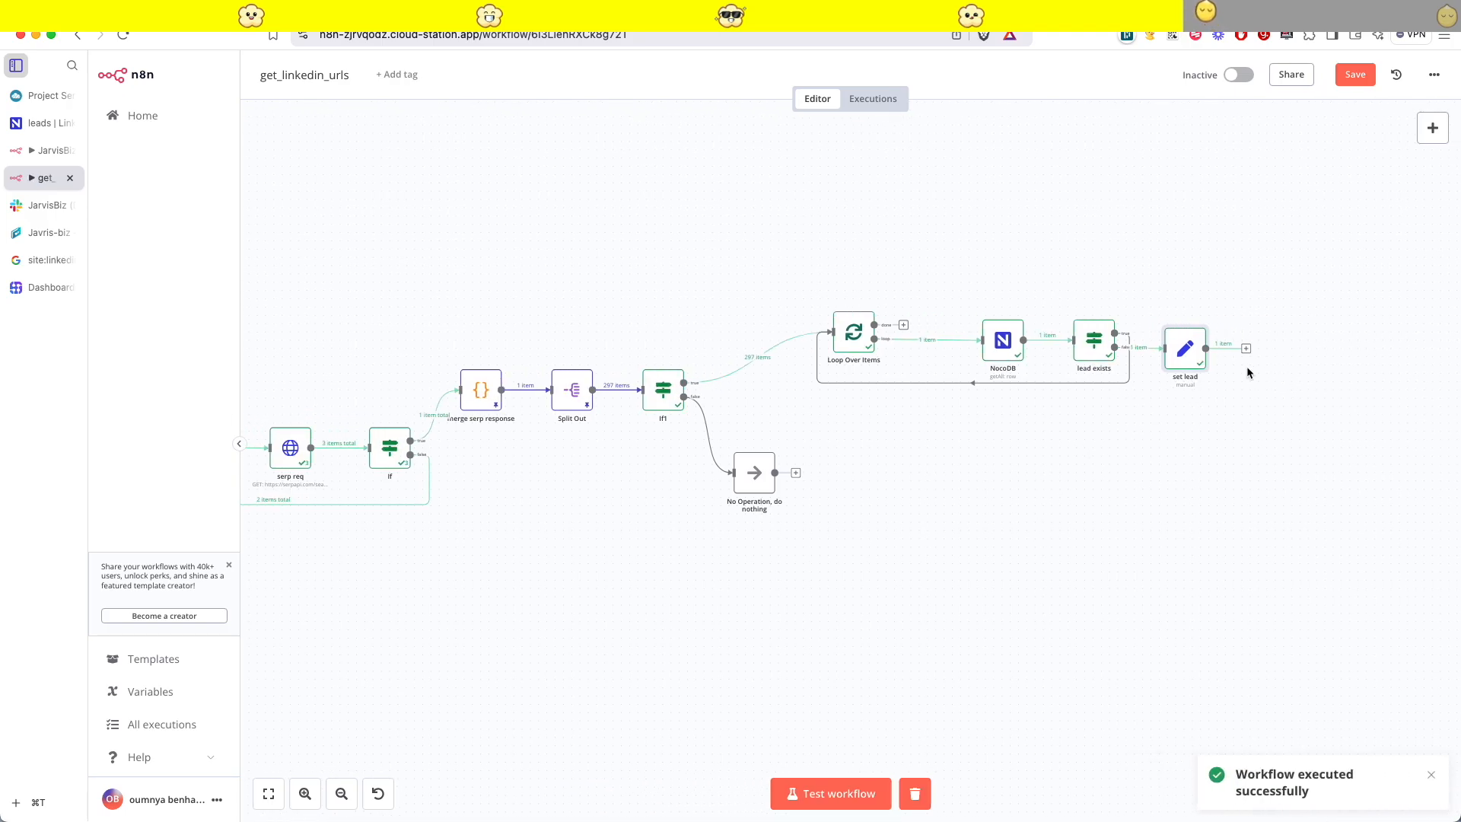
double_click(1187, 352)
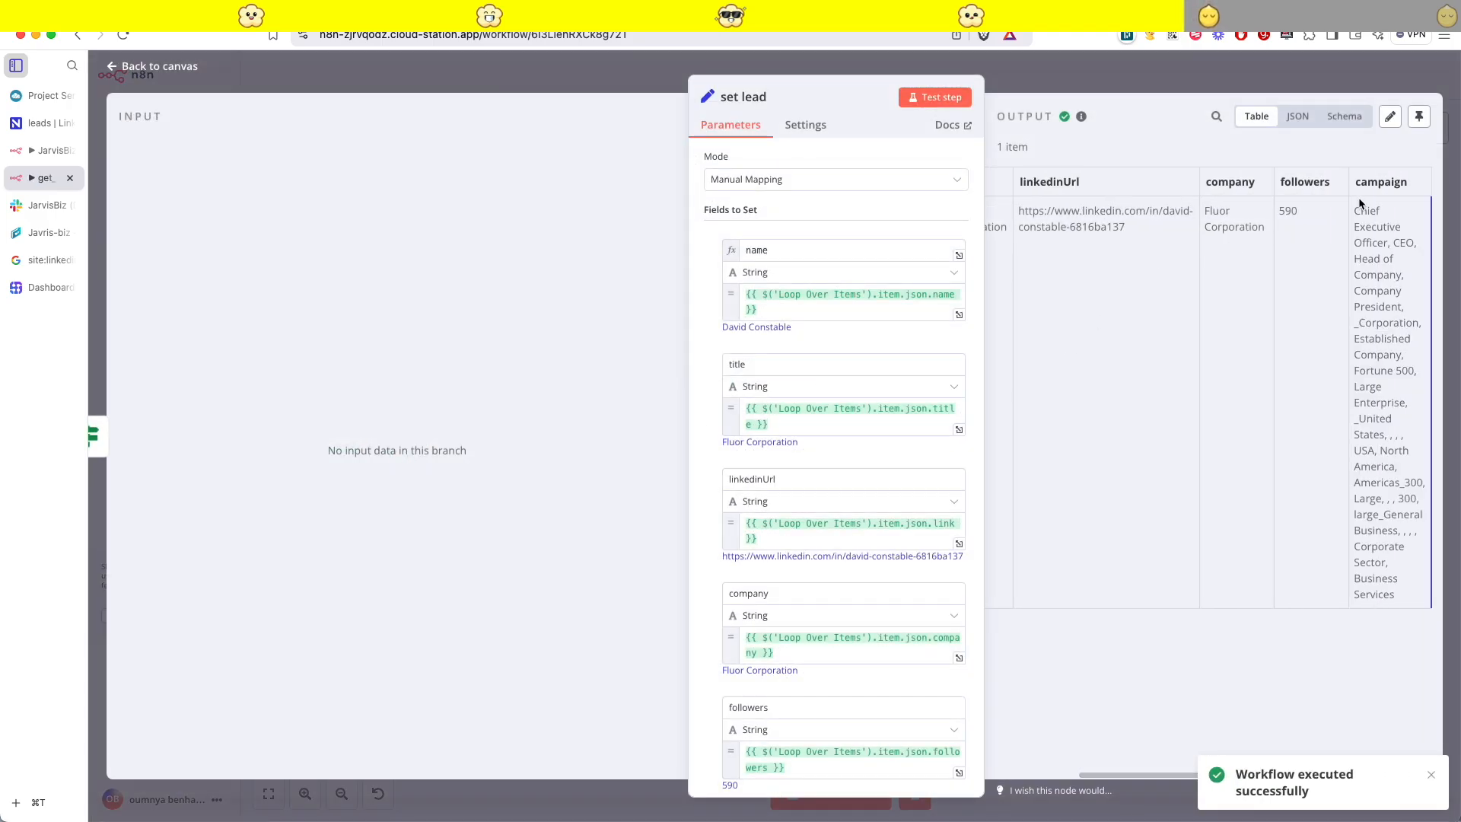
click(1420, 120)
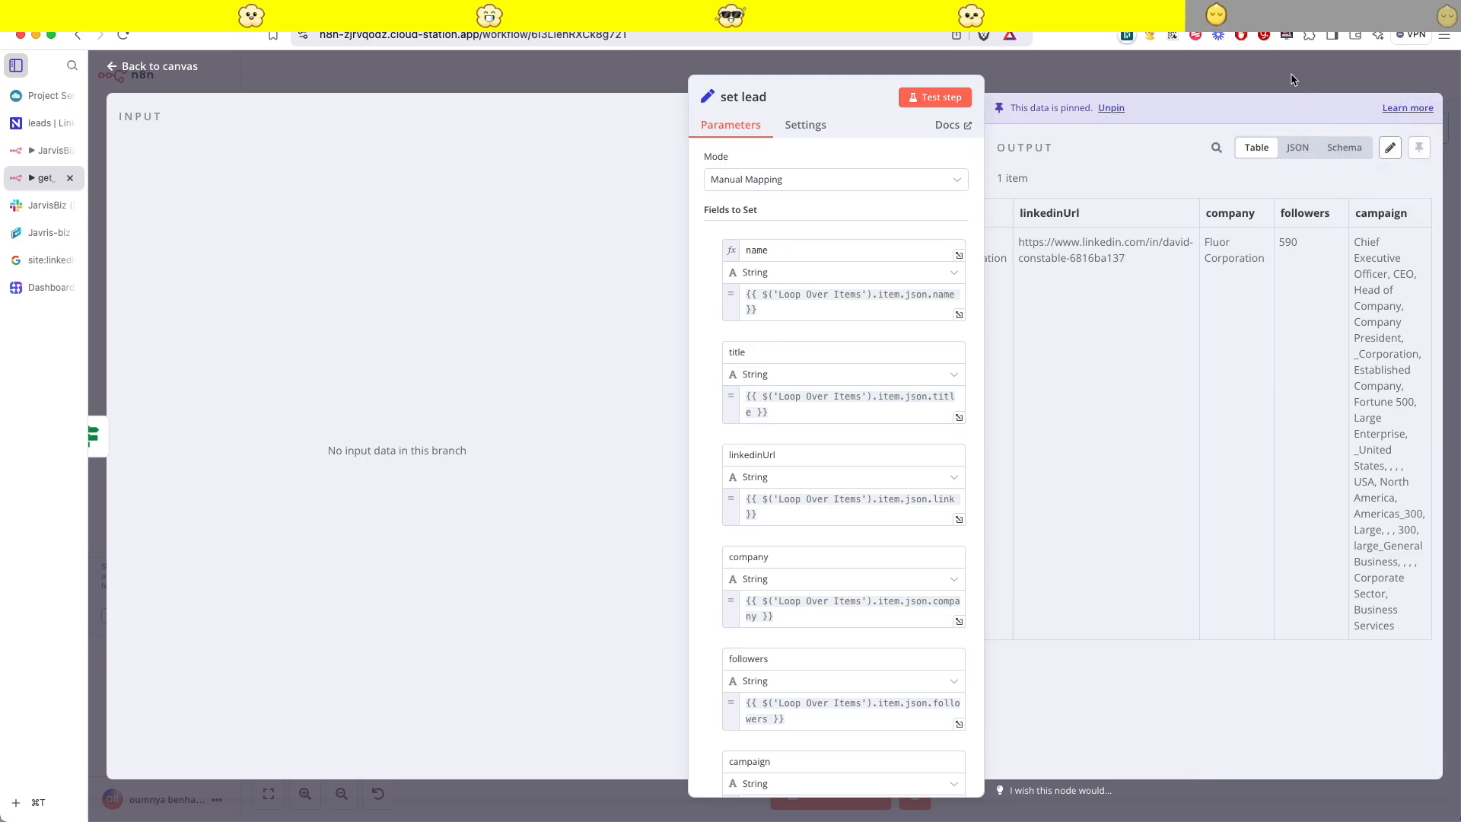
key(Escape)
- Add a NocoDB node with the Create a row action after set lead
scroll(1034, 382, right, 3)
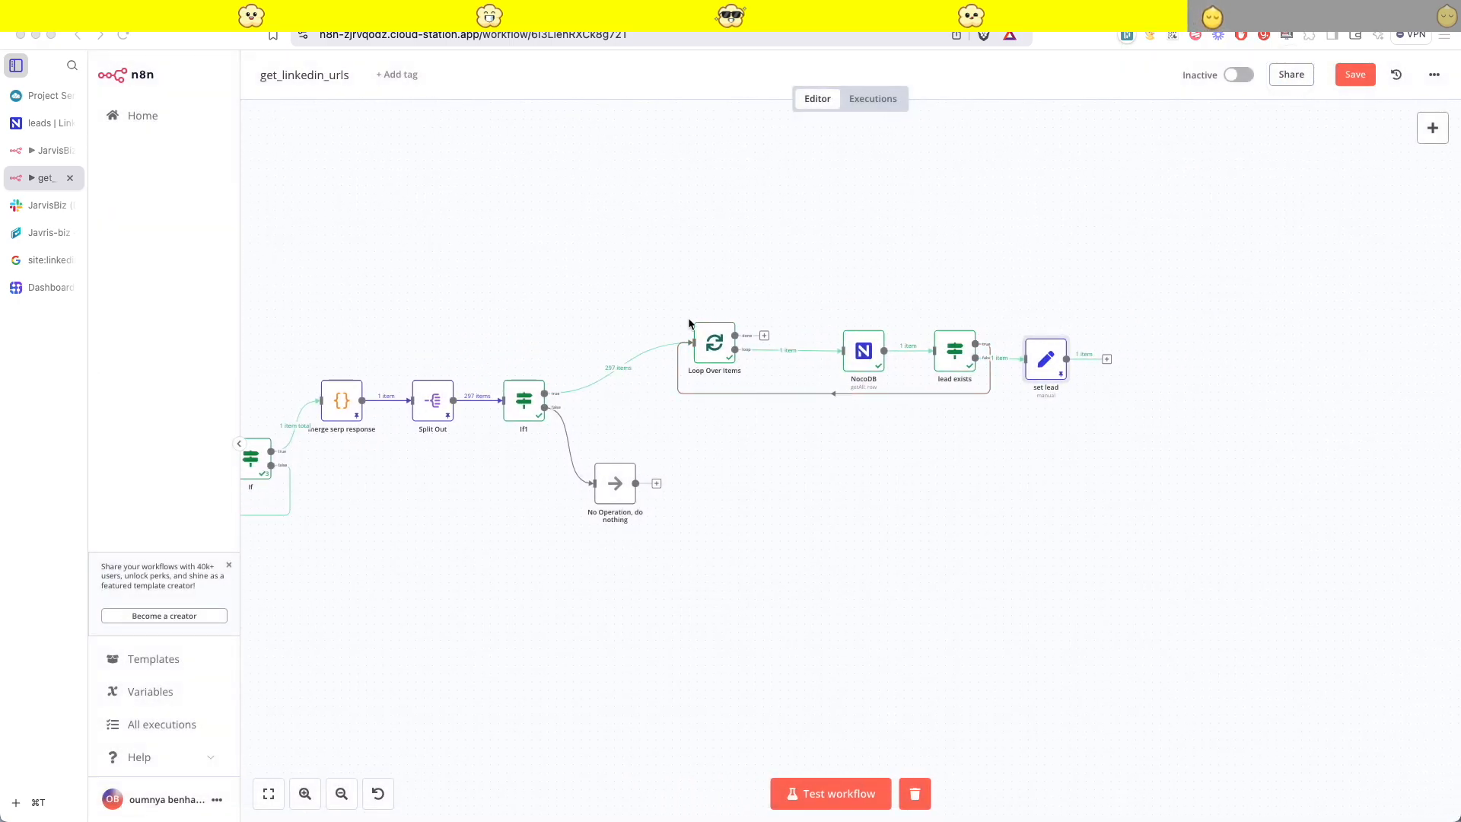
click(1041, 369)
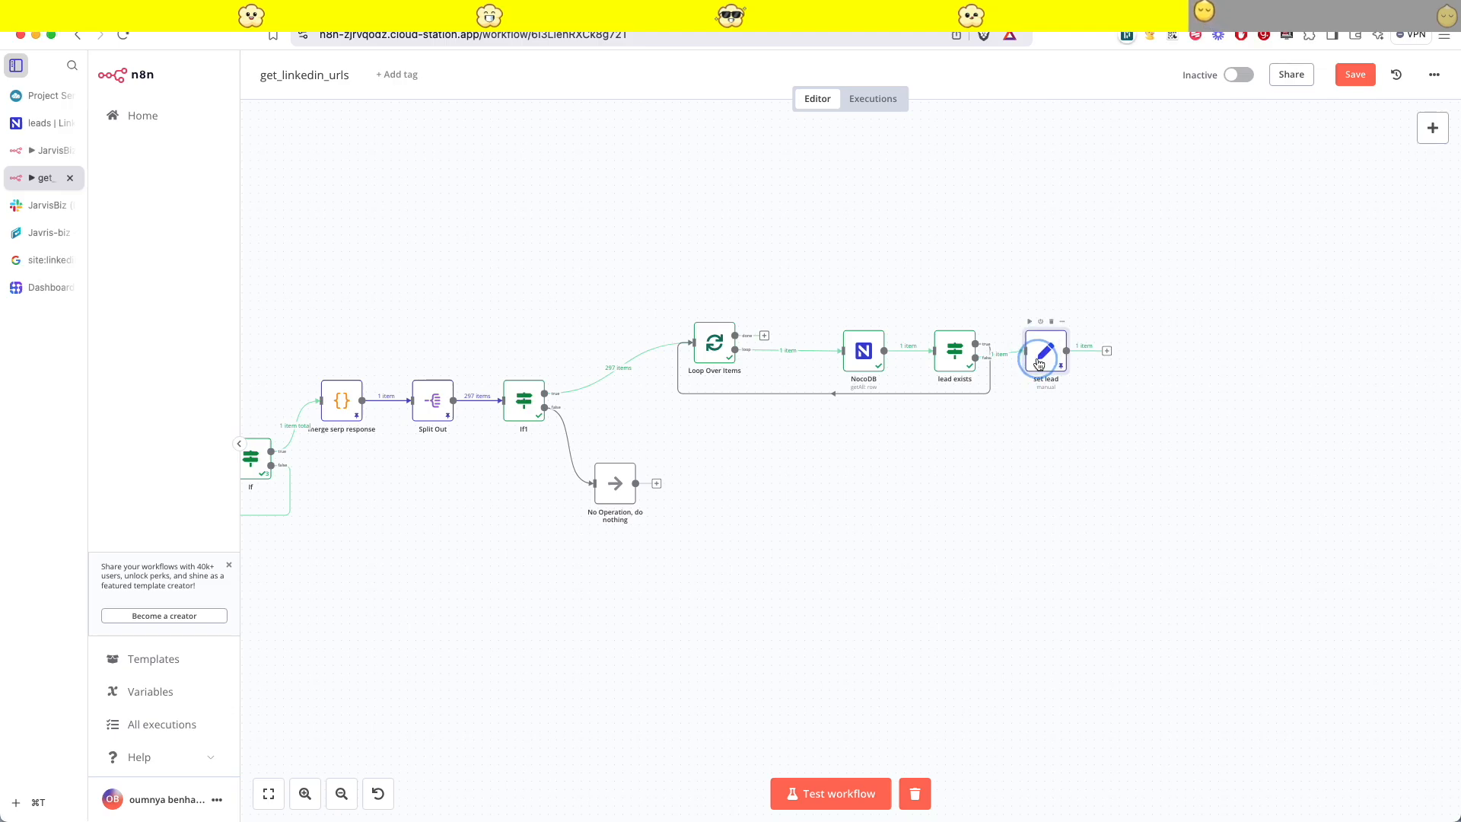
click(1108, 361)
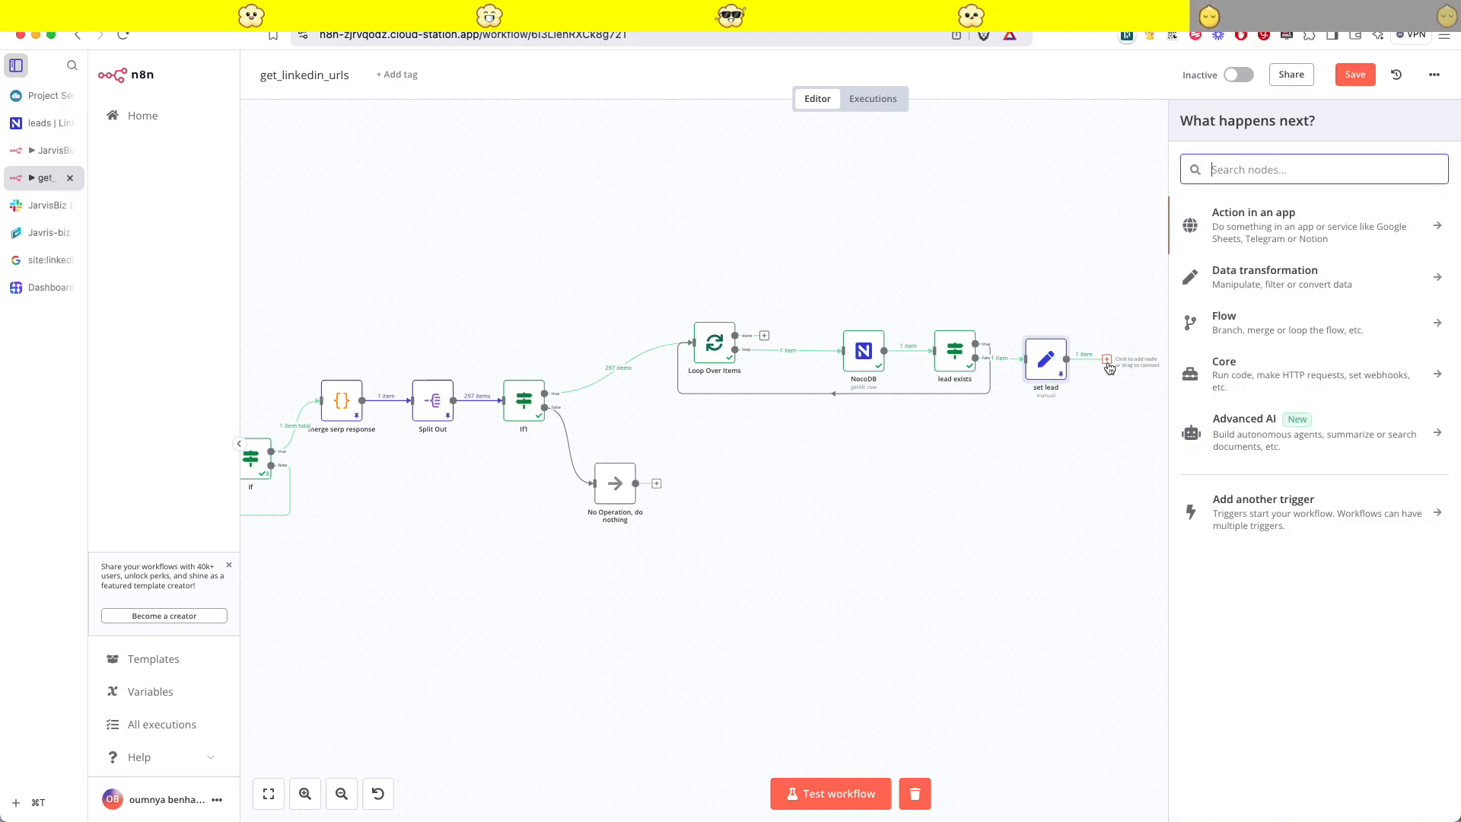
text(noco)
click(1230, 216)
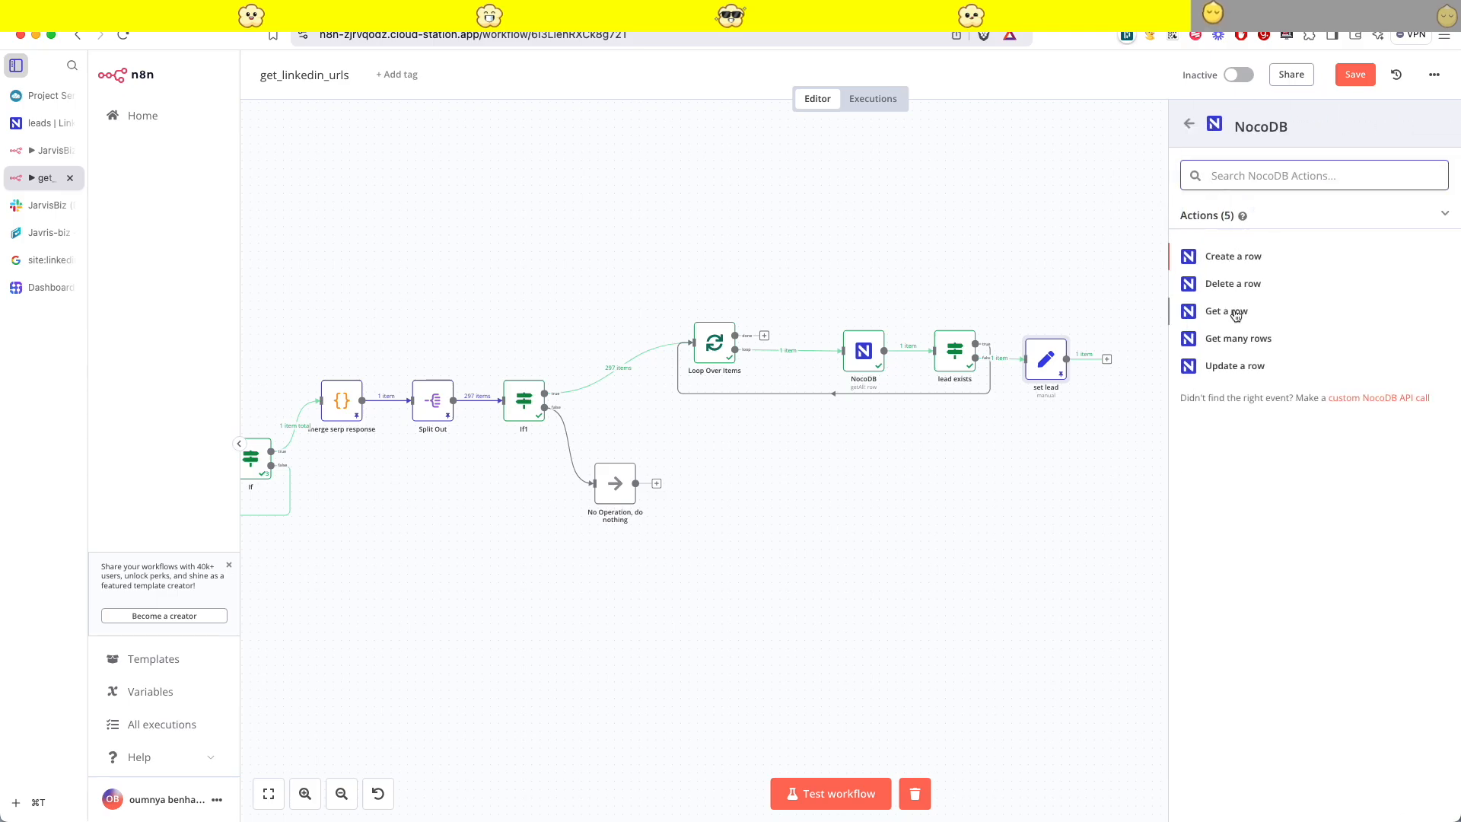
click(1232, 256)
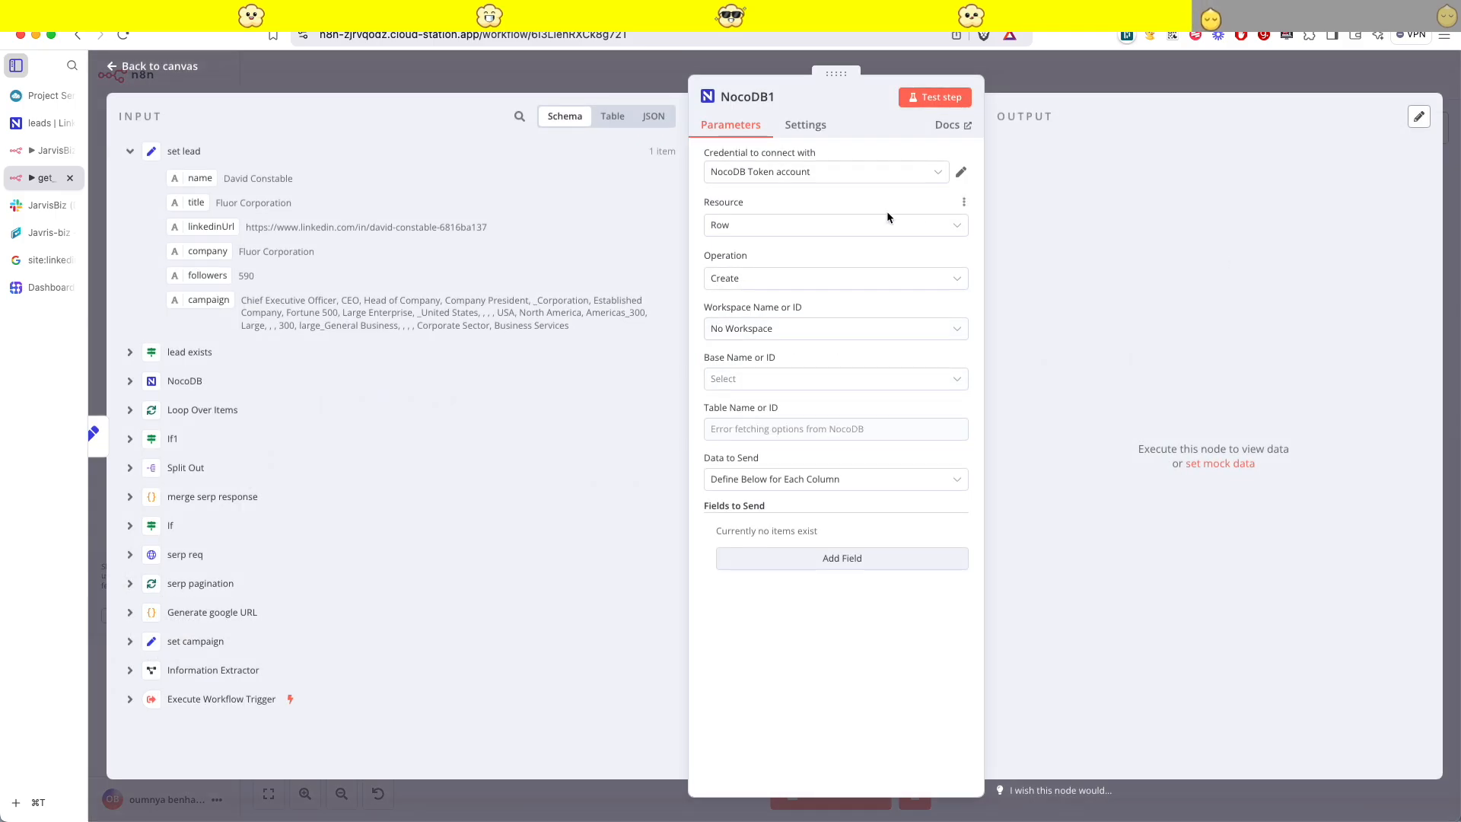
- Set the new NocoDB node to the lead_gen_token credential, the LinkedInleads base and the leads table
click(837, 176)
click(761, 207)
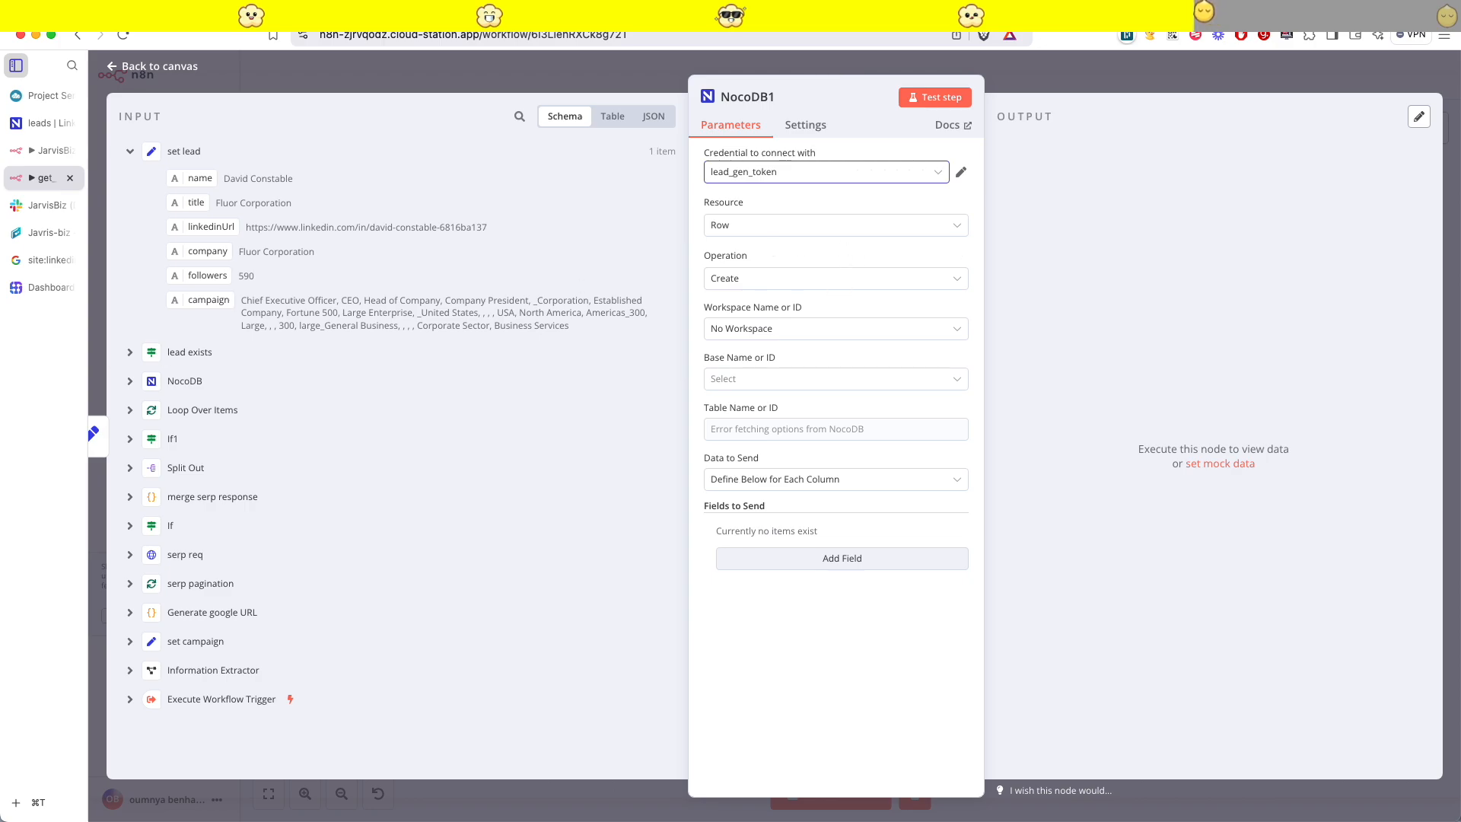
click(817, 383)
click(764, 496)
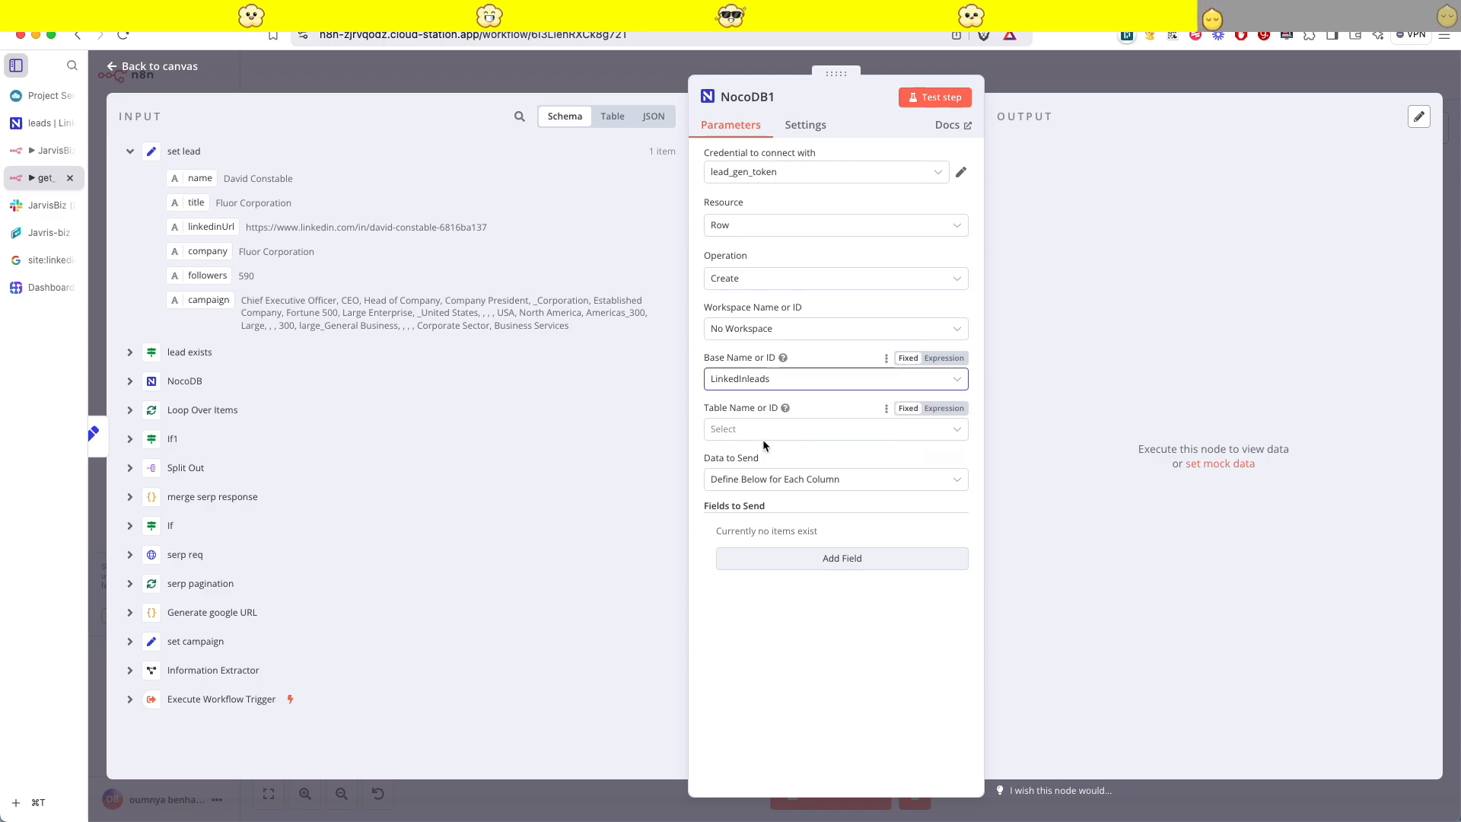
click(763, 439)
click(742, 469)
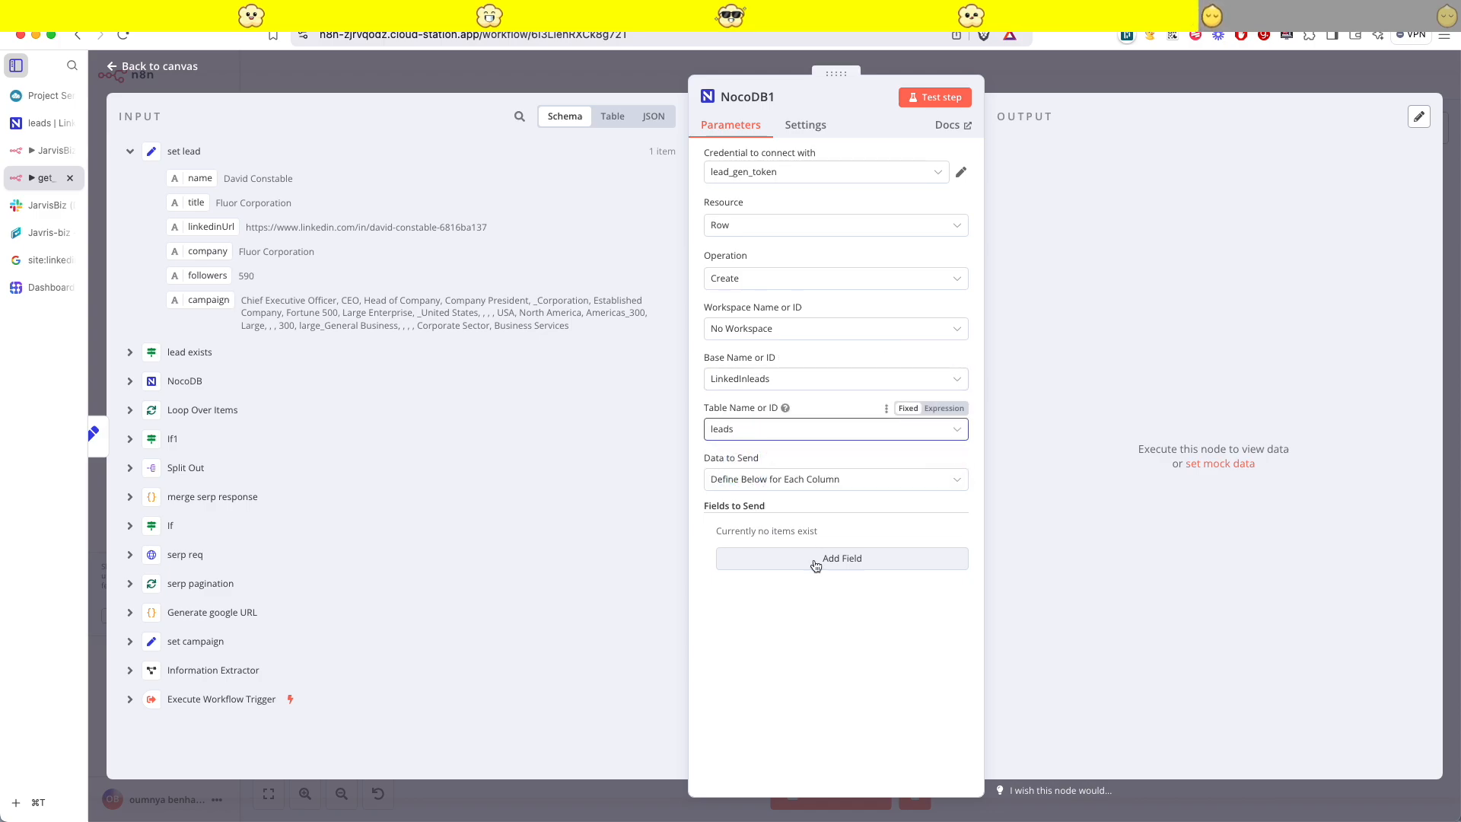
- Set the data to send to Auto-Map Input Data to Columns and test the row-creation node
click(799, 481)
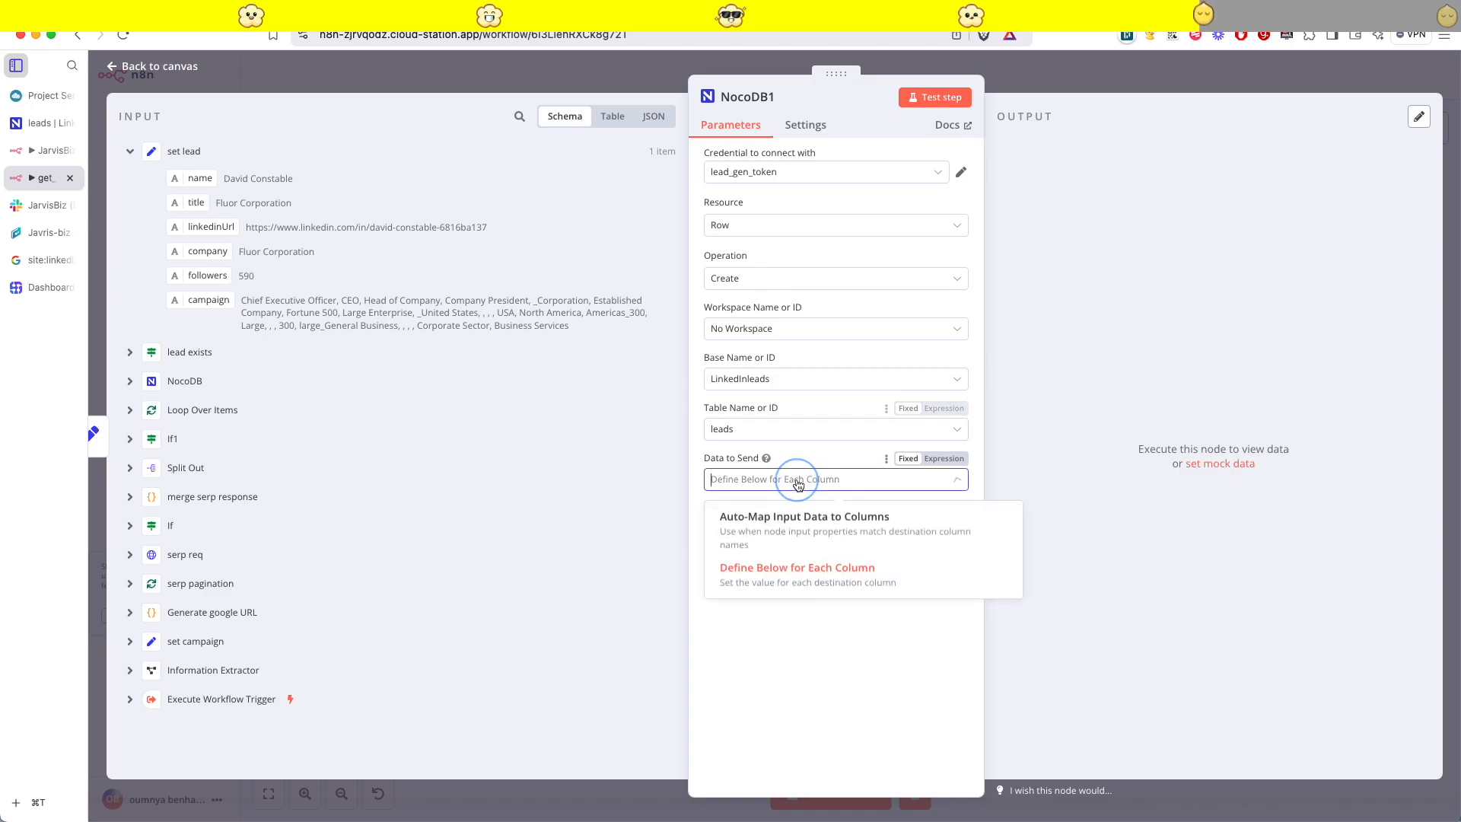
click(745, 522)
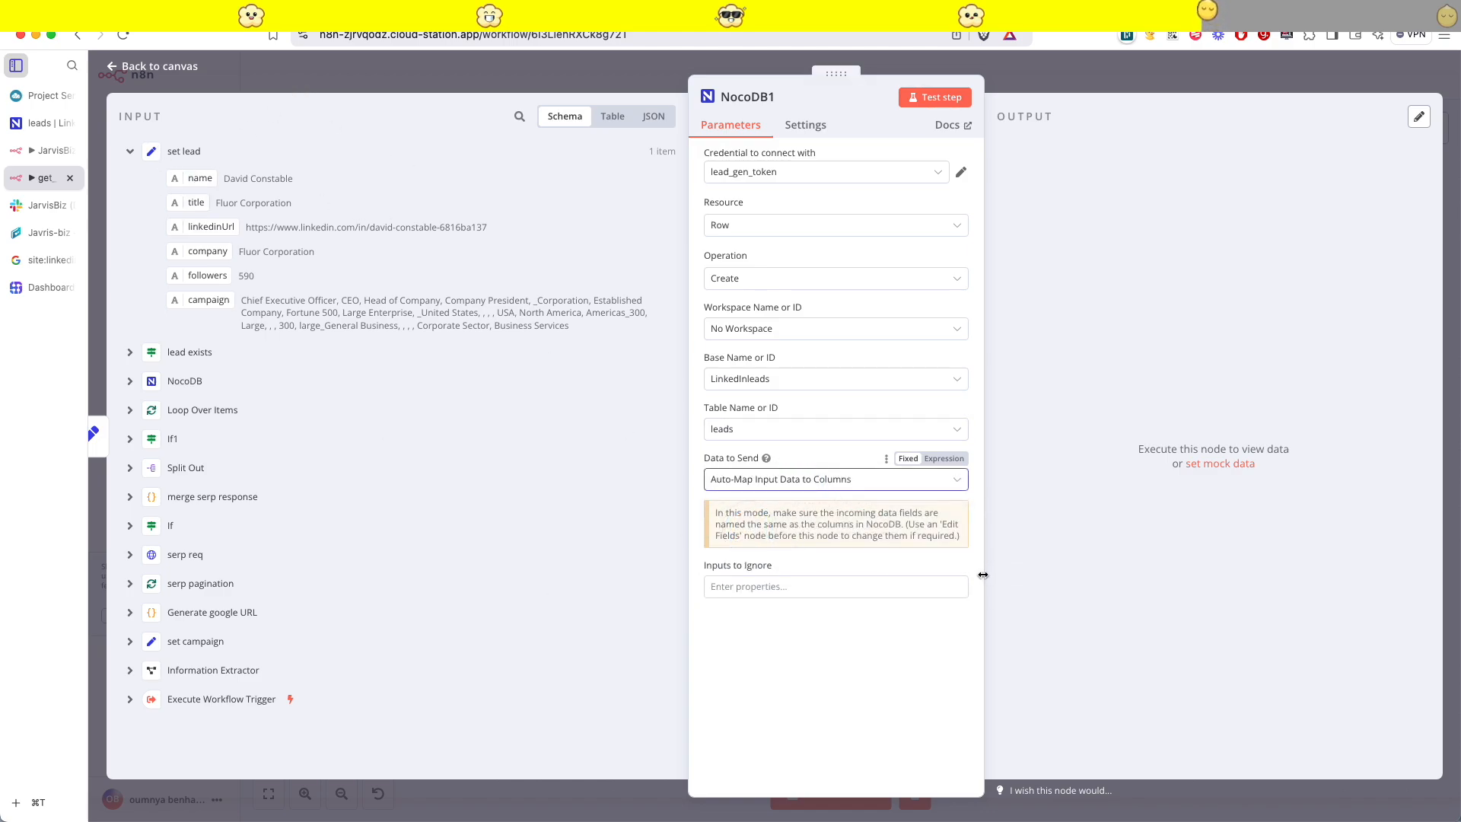
click(942, 98)
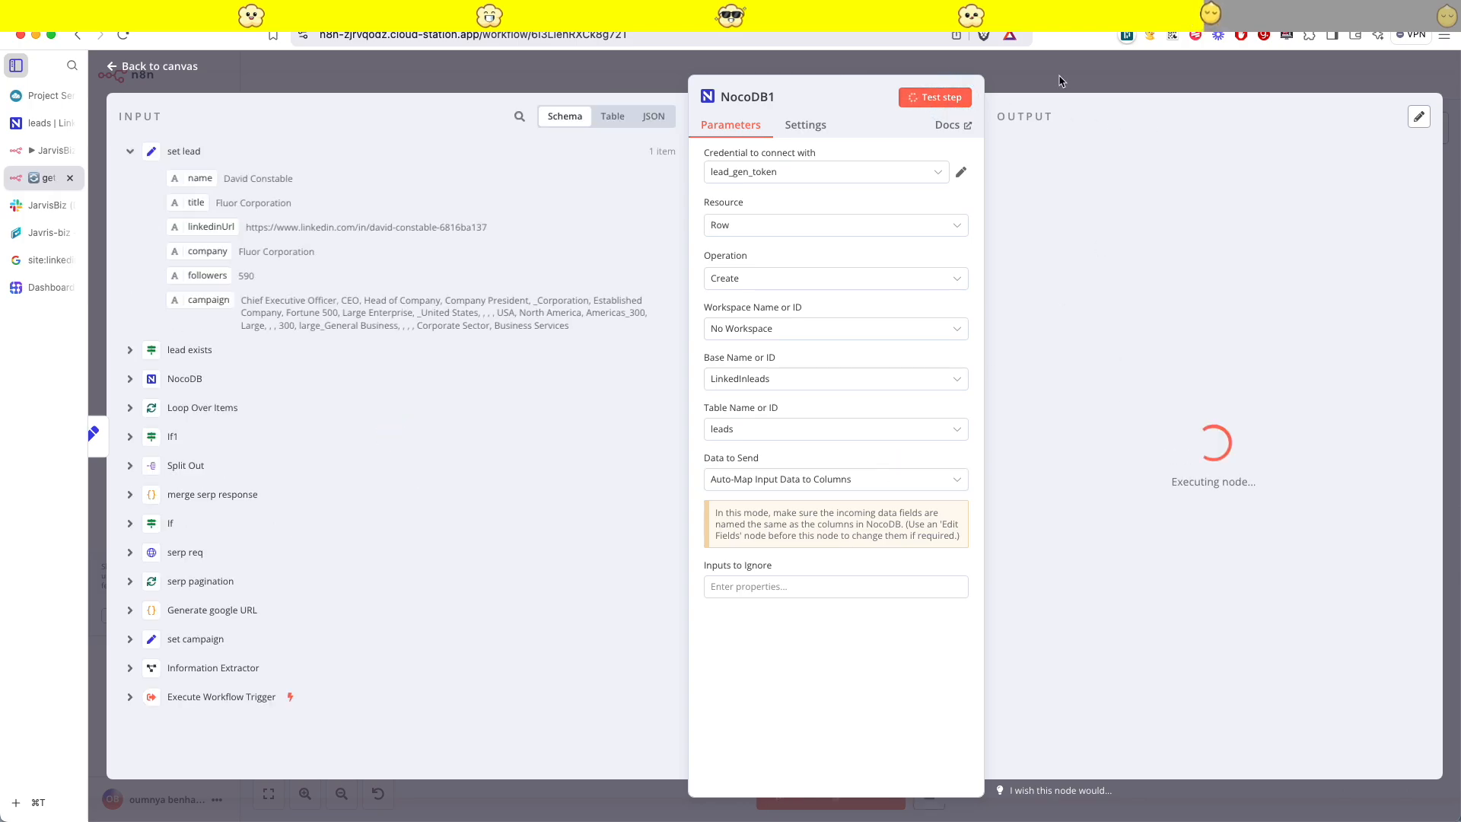
- Switch to NocoDB, check the stored row's columns in the leads table data, and return to the n8n workflow
click(44, 123)
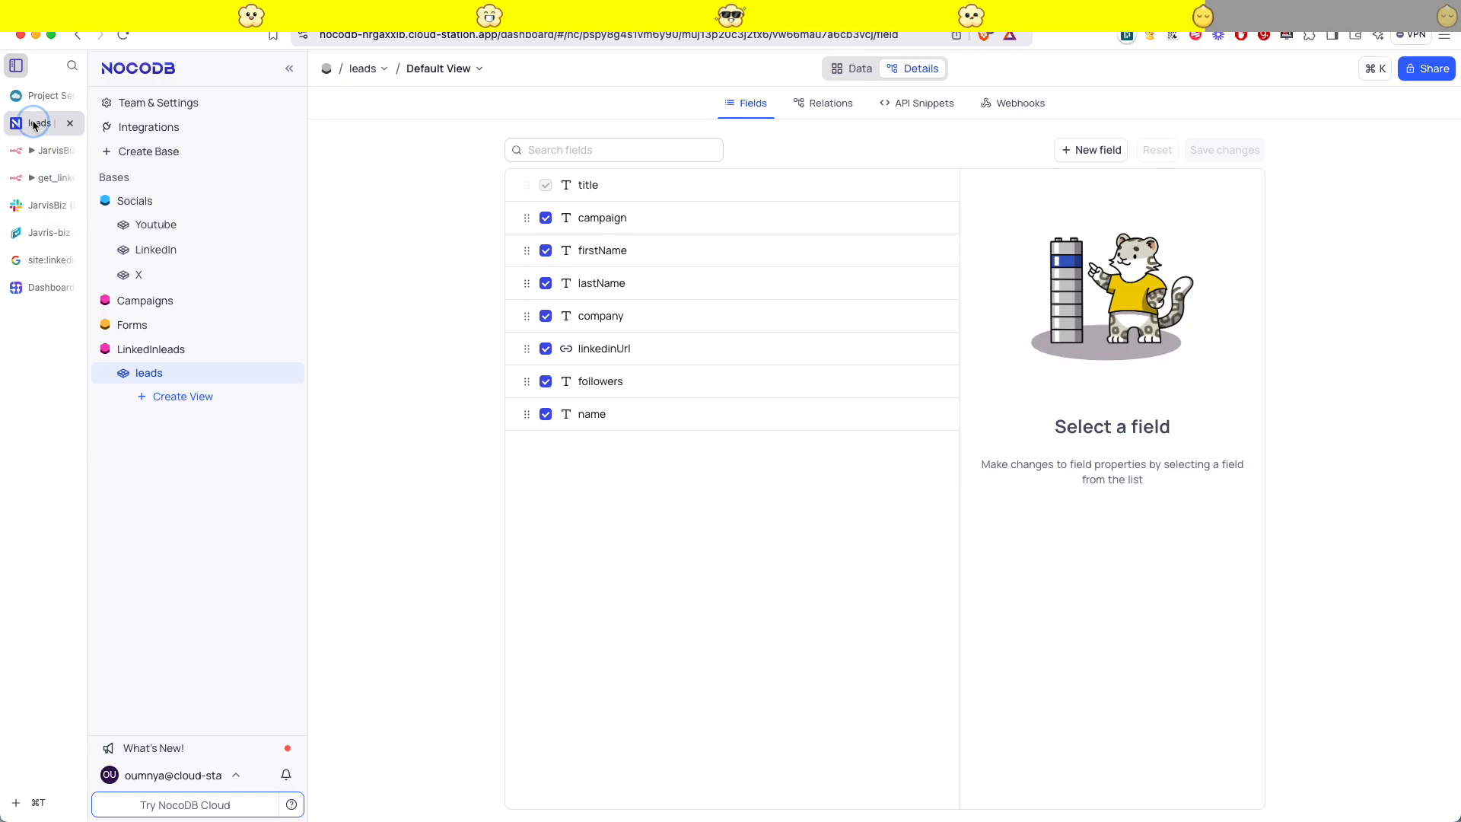
click(848, 73)
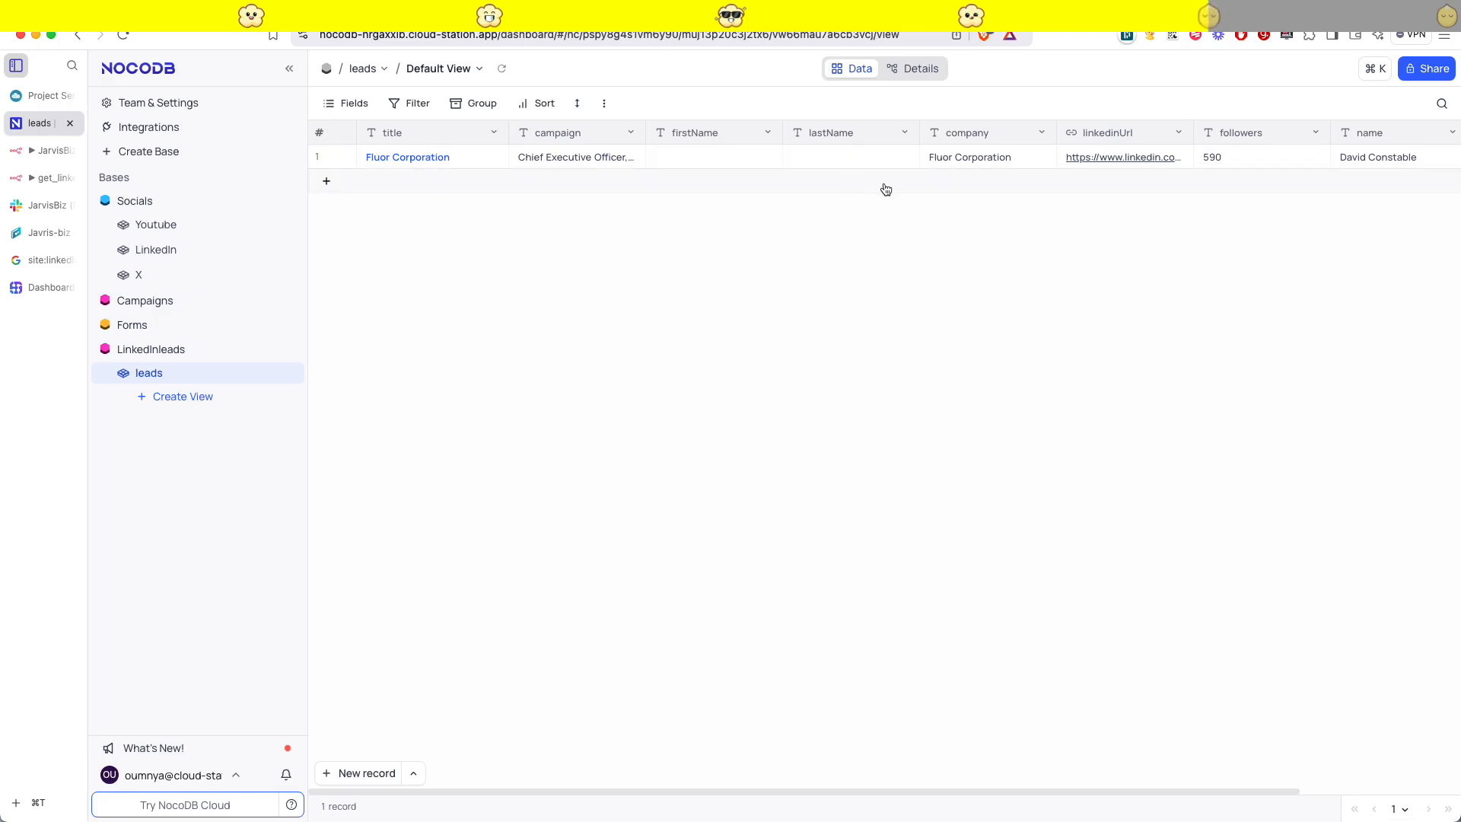
scroll(880, 185, right, 5)
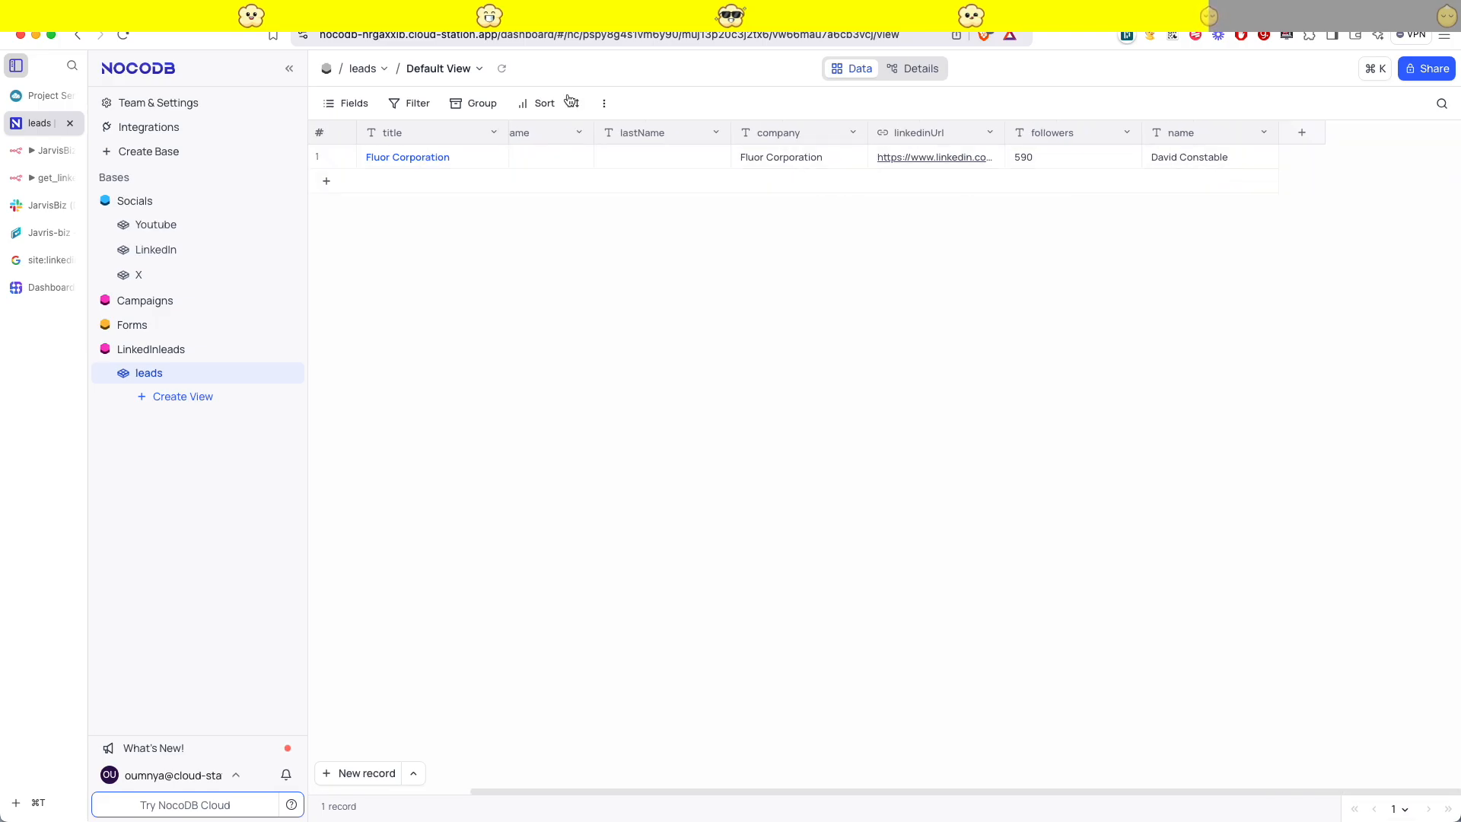
click(46, 178)
- Return to the canvas and connect the NocoDB1 output back to the Loop Over Items input
click(1192, 73)
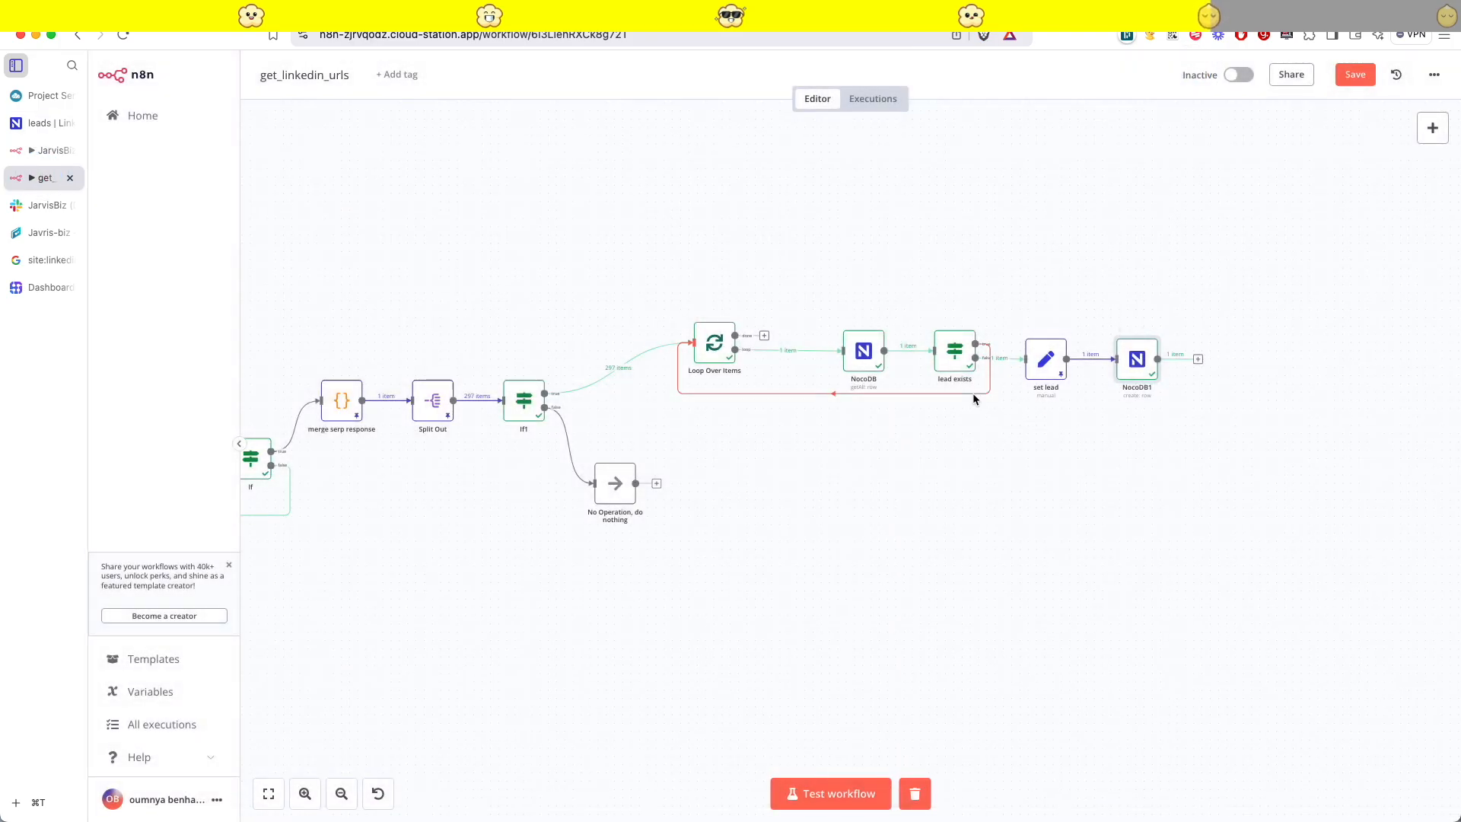
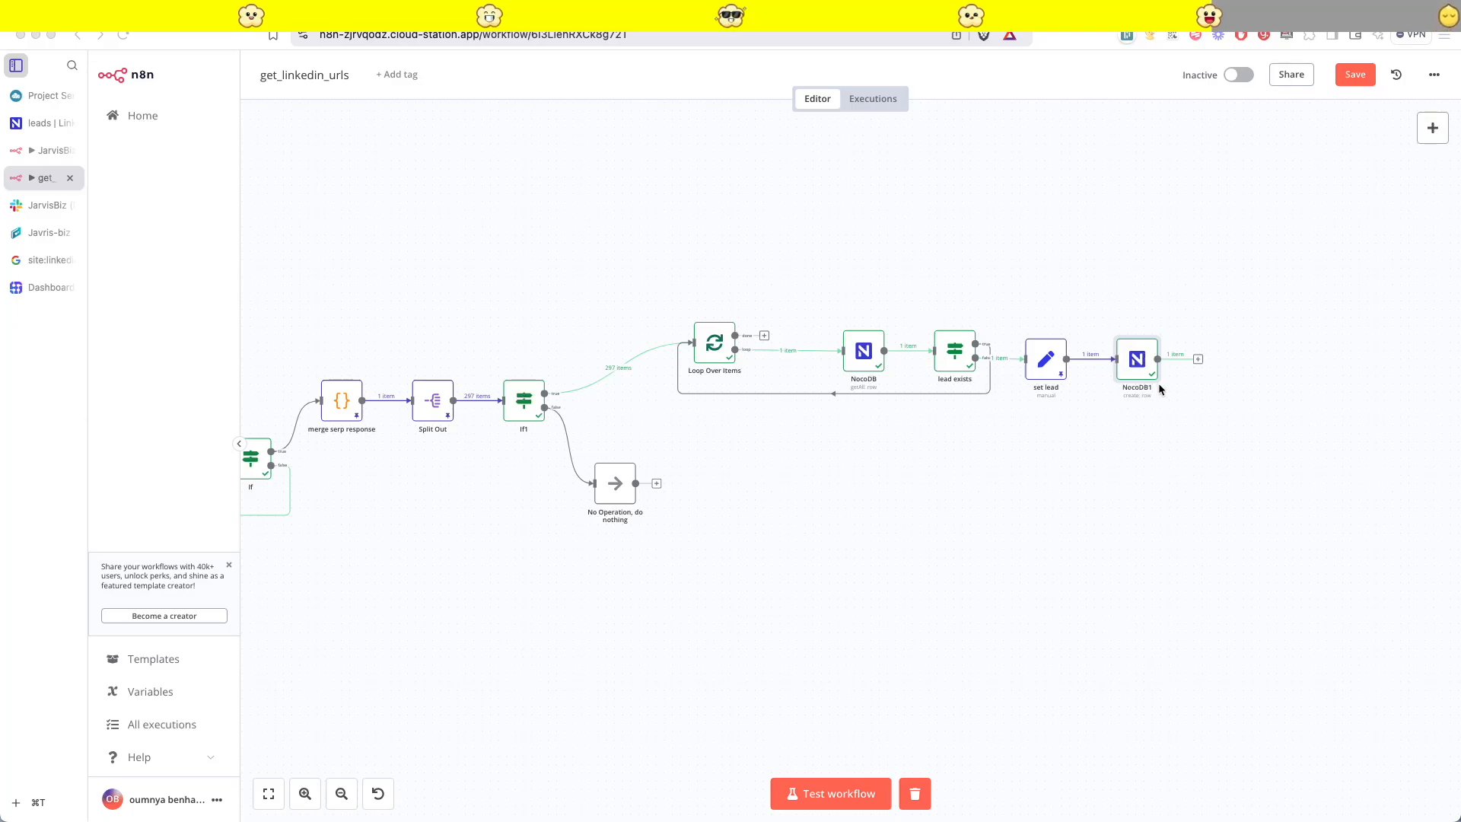
click(1154, 456)
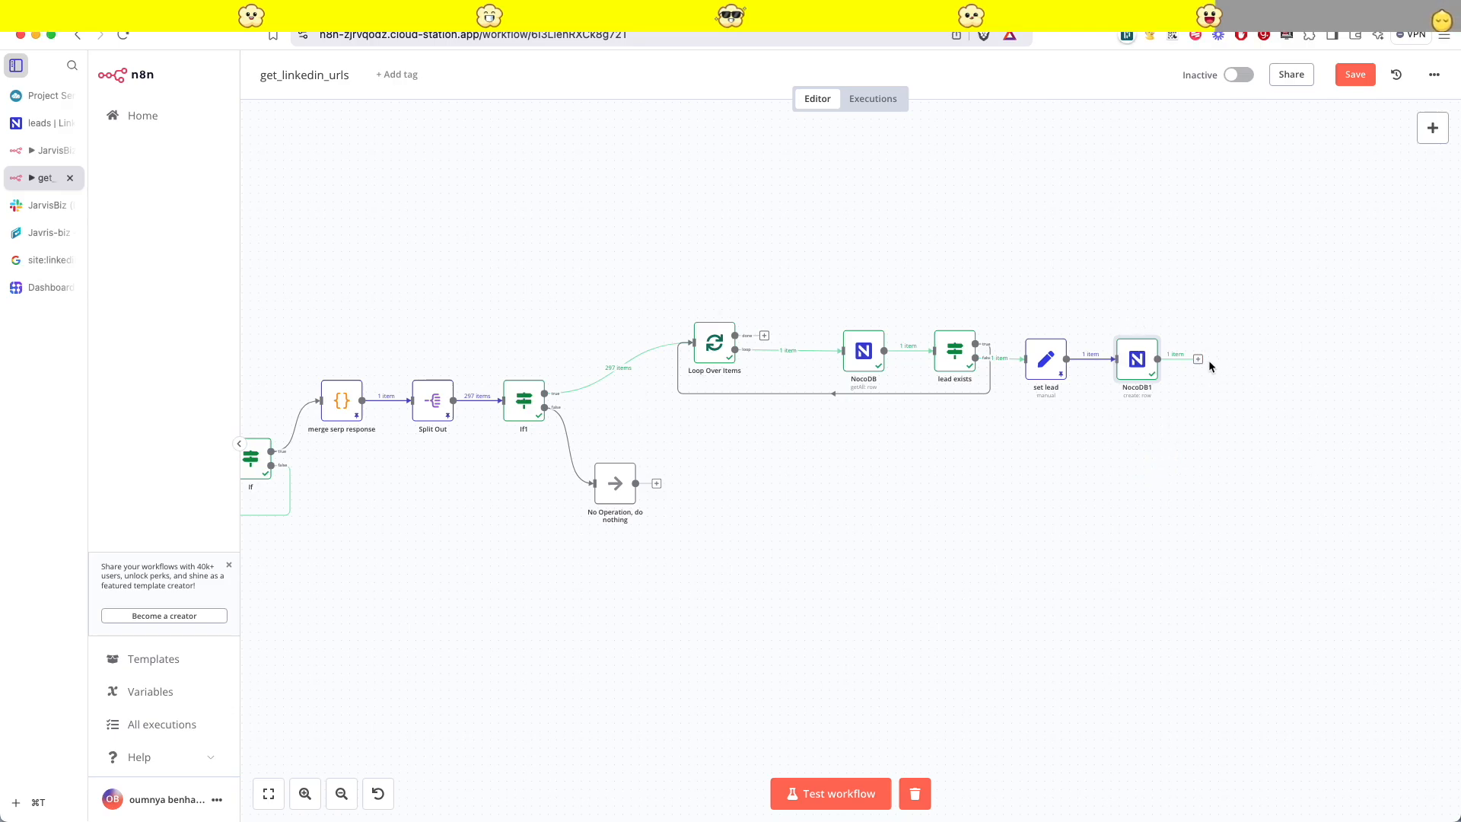
drag(1198, 359, 689, 353)
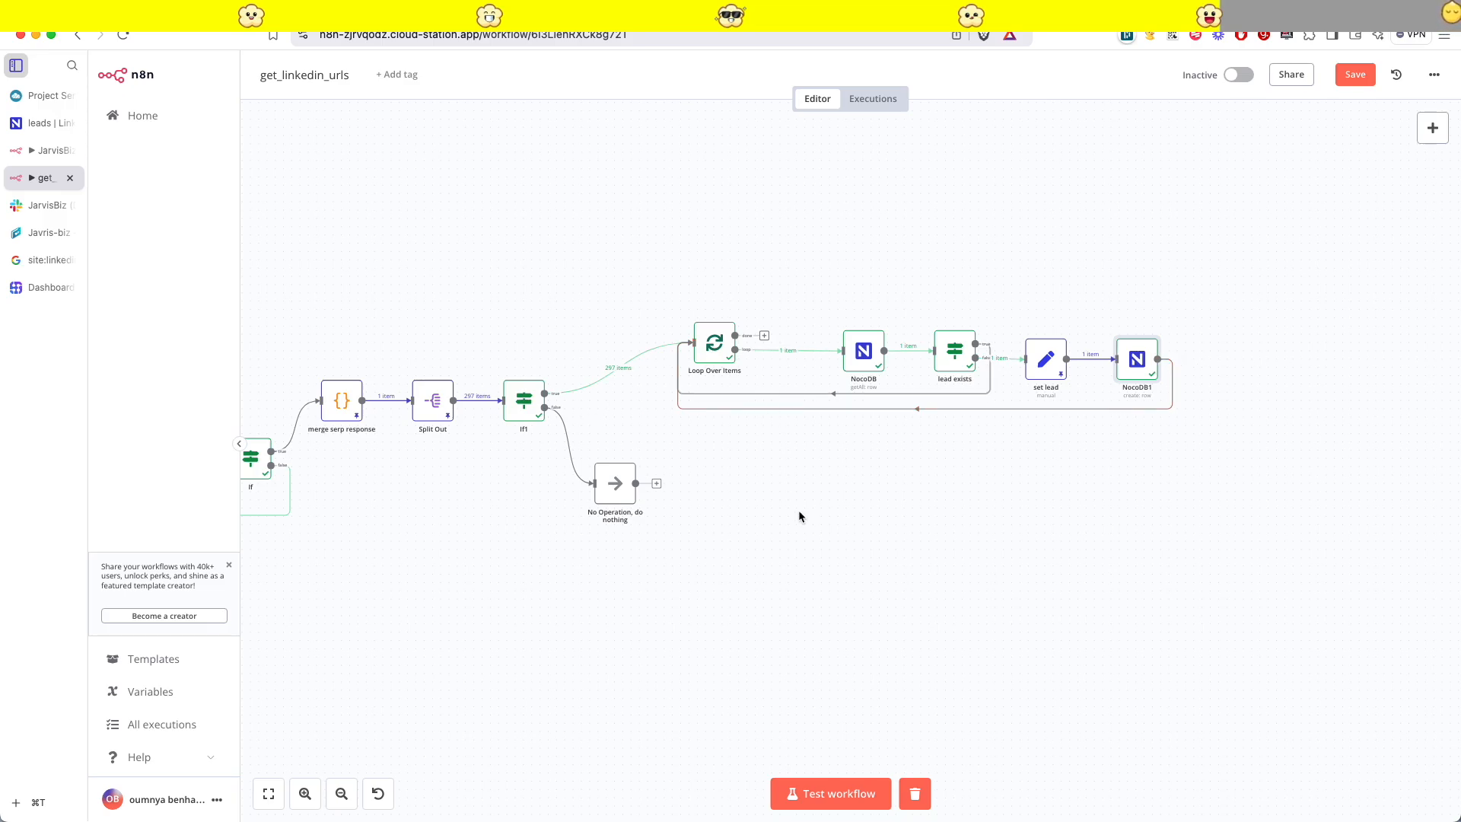
- Add an Edit Fields (Set) node to the done branch of Loop Over Items and rename it Ai response
scroll(750, 355, up, 2)
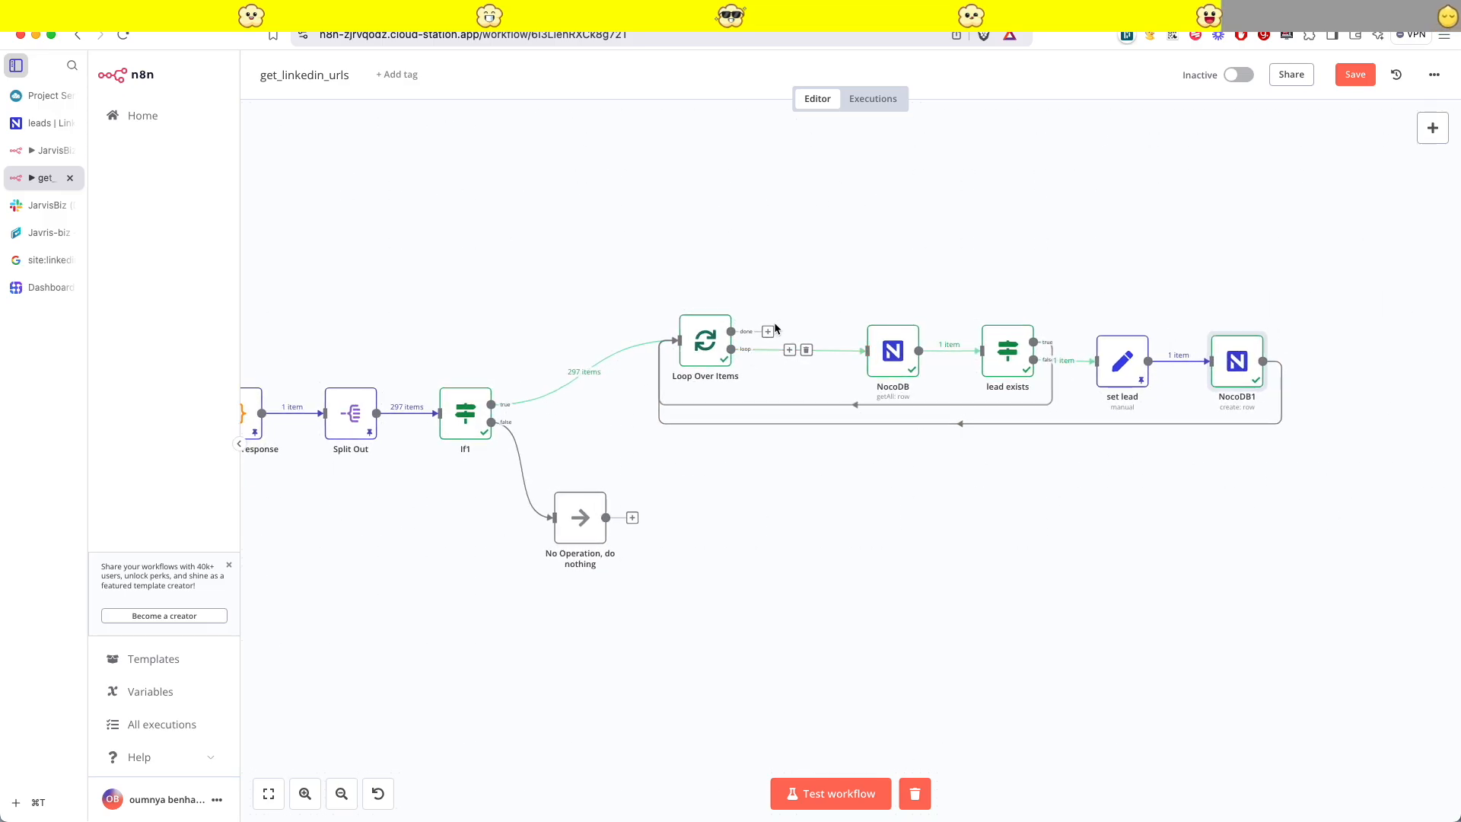
click(768, 332)
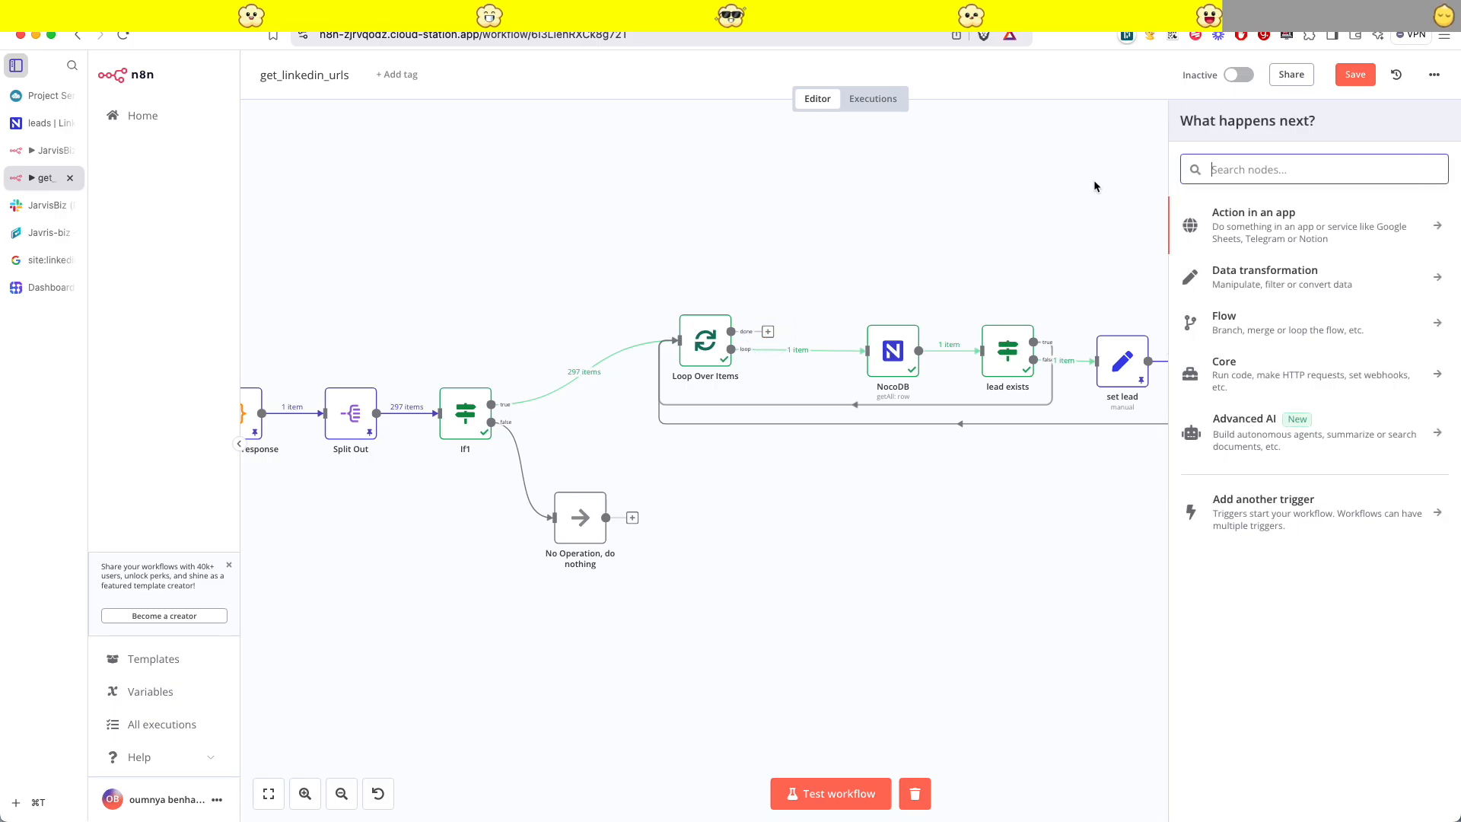
text(edit)
click(1265, 222)
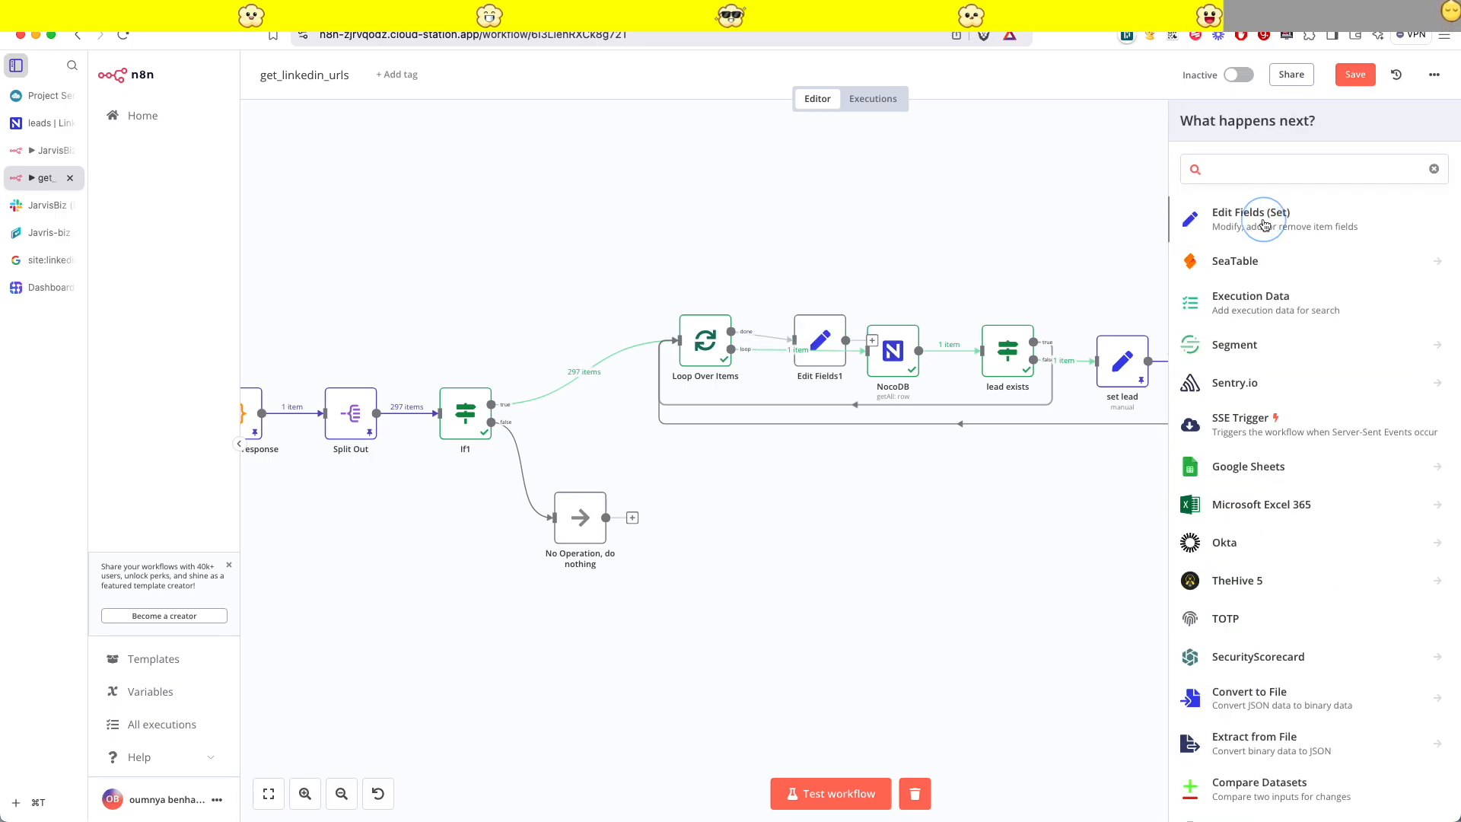
click(777, 97)
click(863, 90)
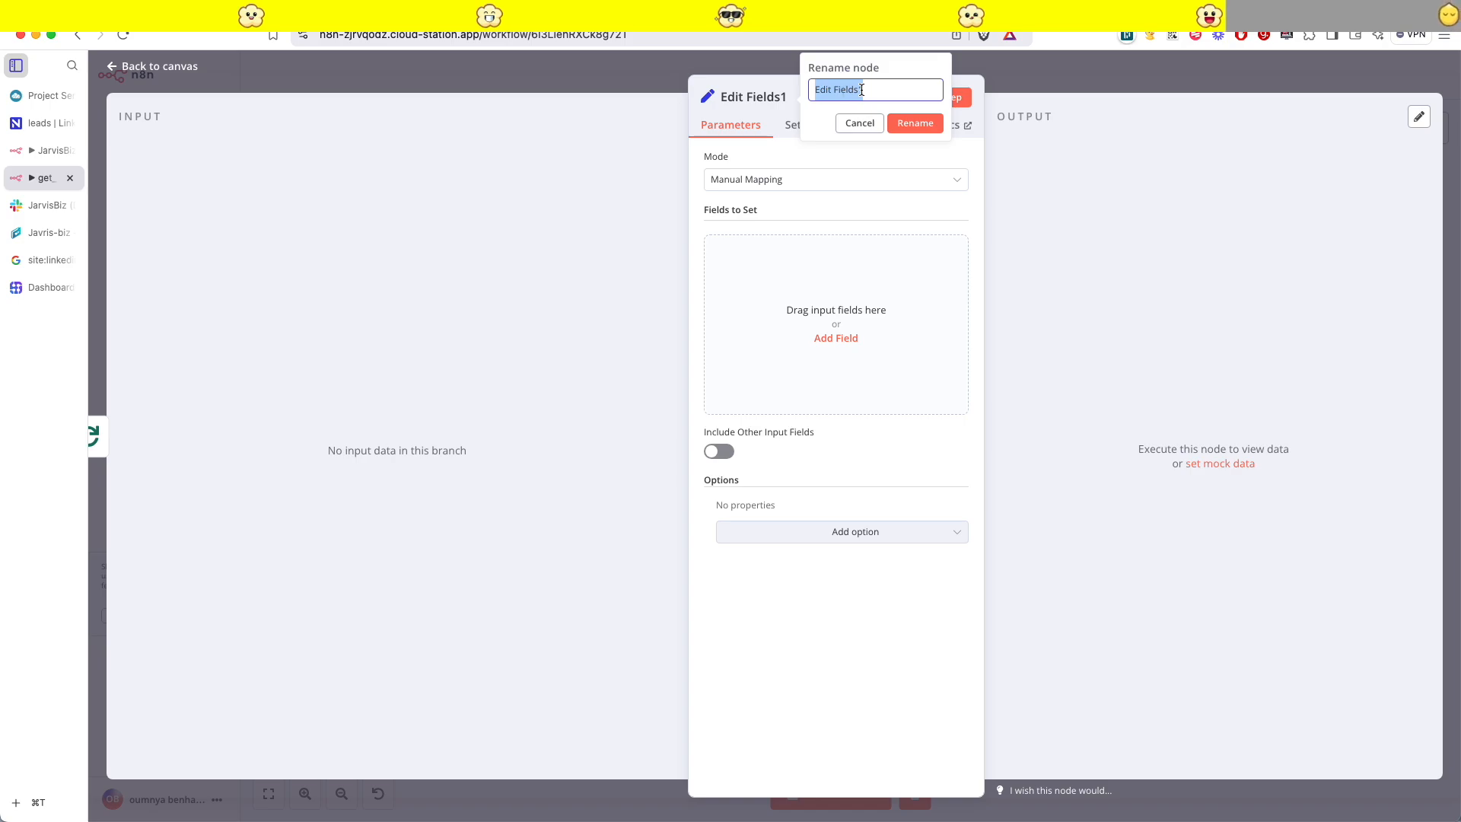
text(Ai response)
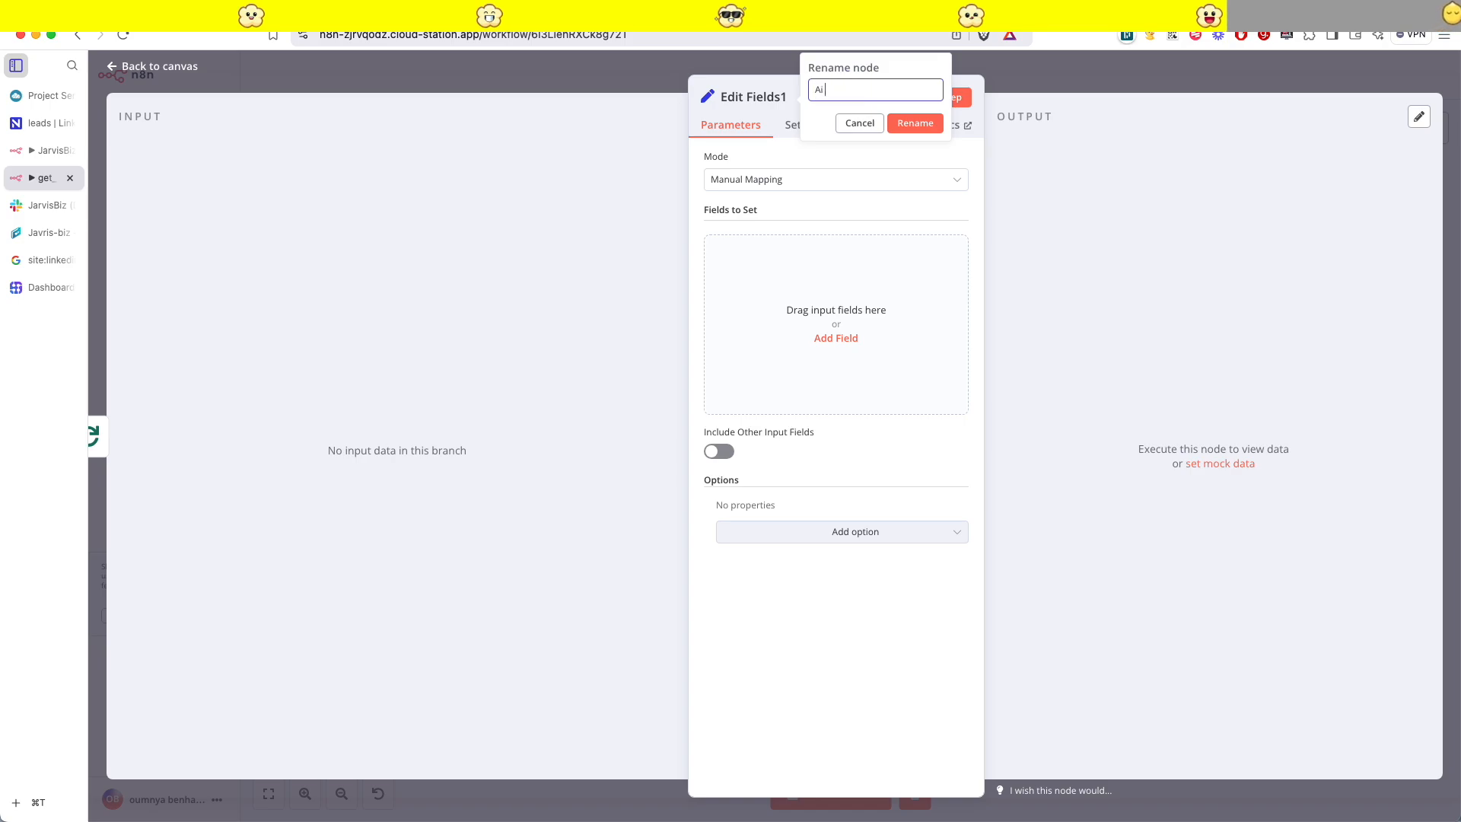
click(919, 123)
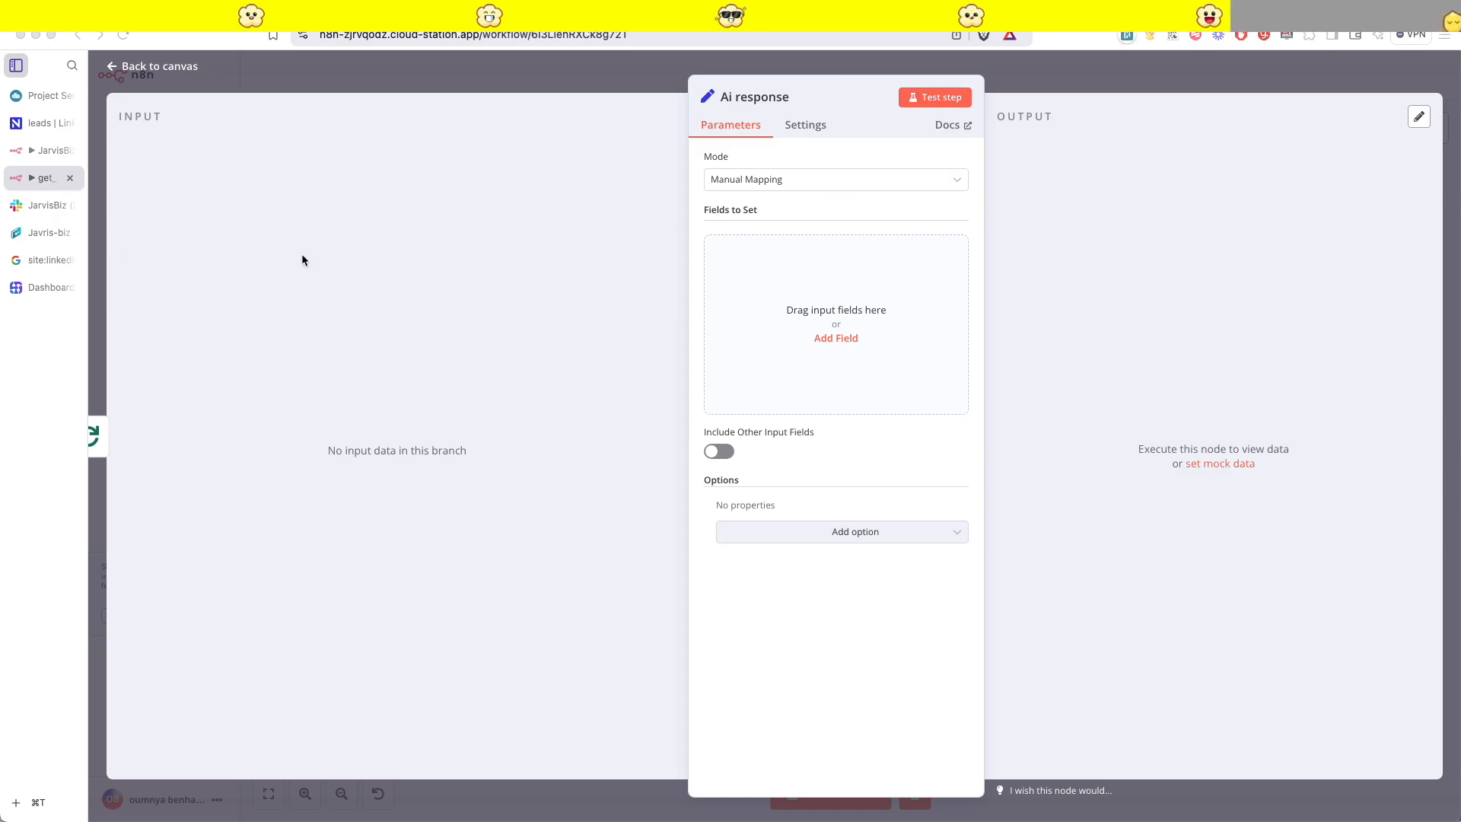
- Add one string field to the Ai response node and return to the canvas
click(838, 331)
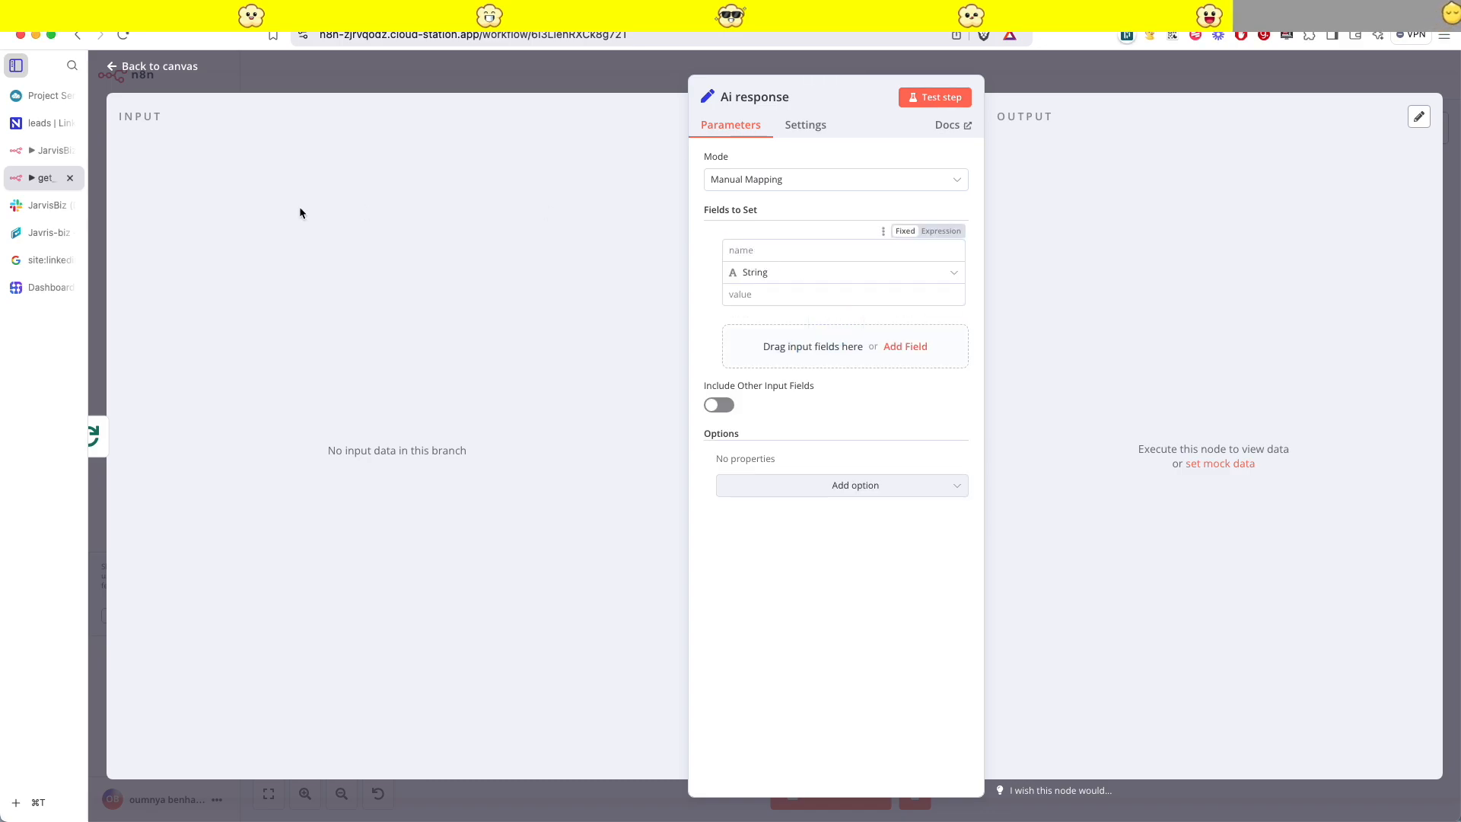
click(819, 249)
text(re)
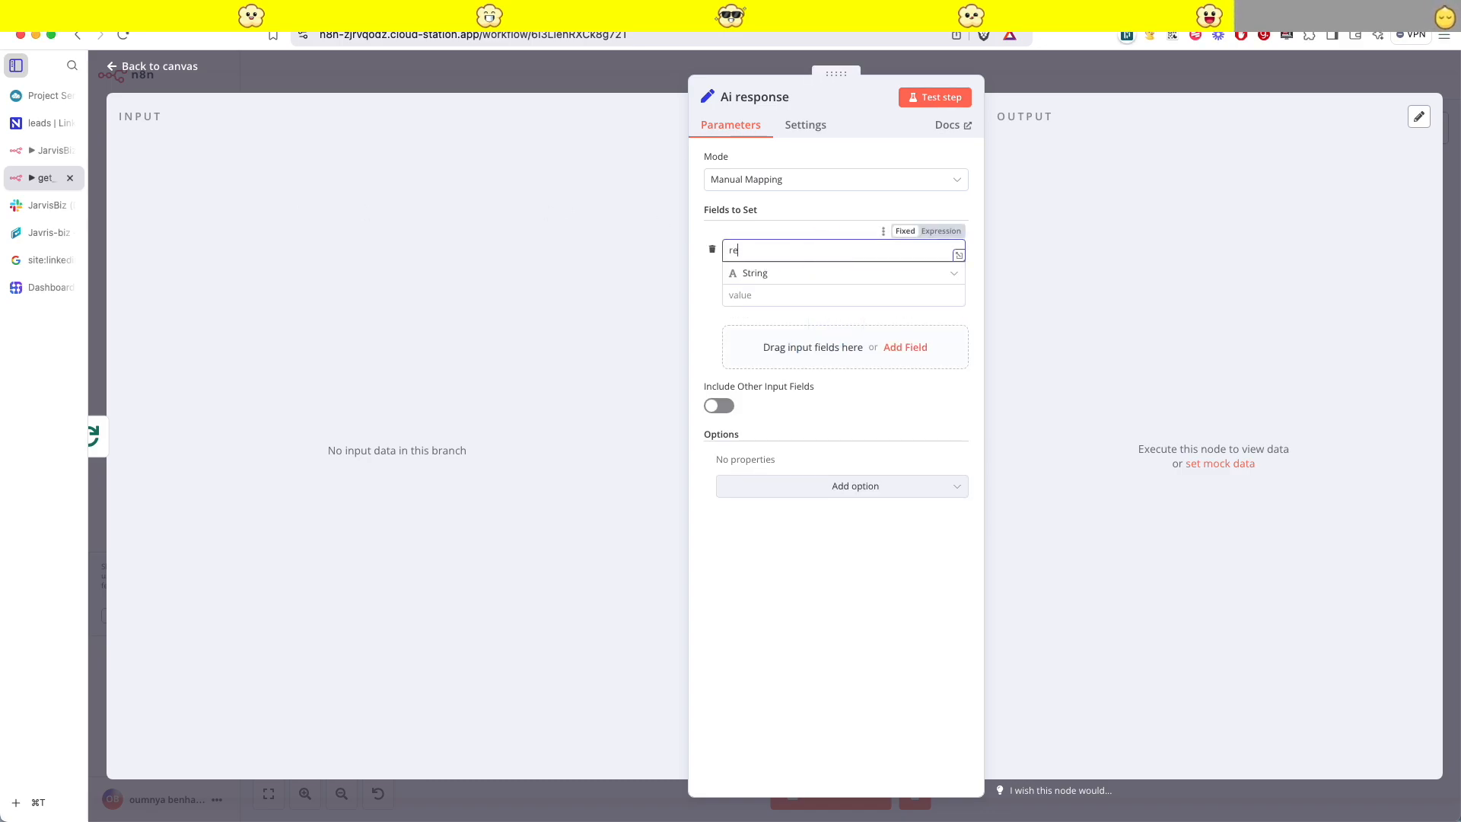
click(1129, 77)
- Move the Ai response node above the loop so it no longer overlaps the NocoDB node
scroll(837, 312, left, 6)
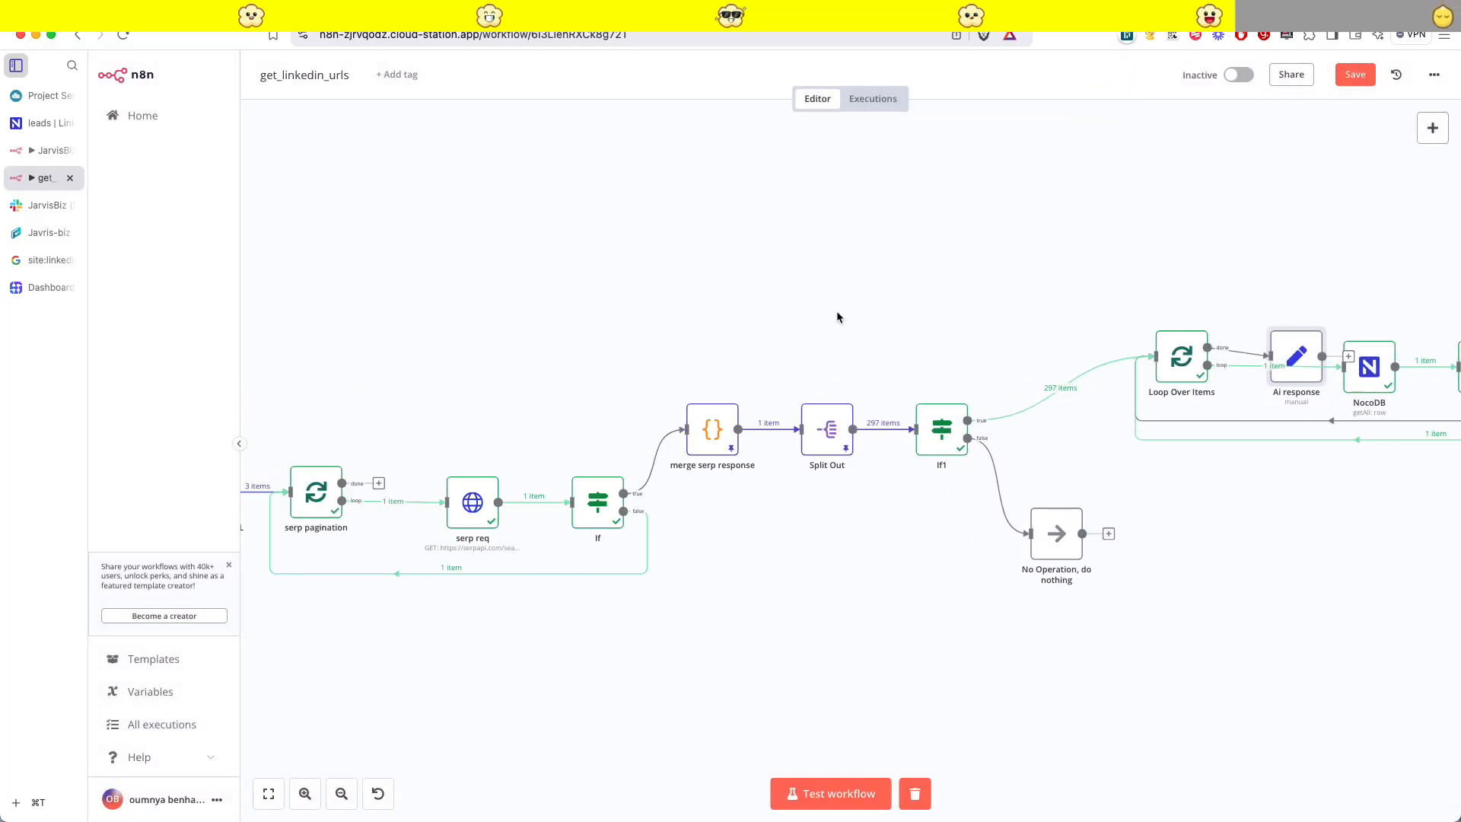
scroll(837, 311, down, 2)
click(297, 352)
scroll(926, 274, right, 10)
scroll(760, 303, up, 3)
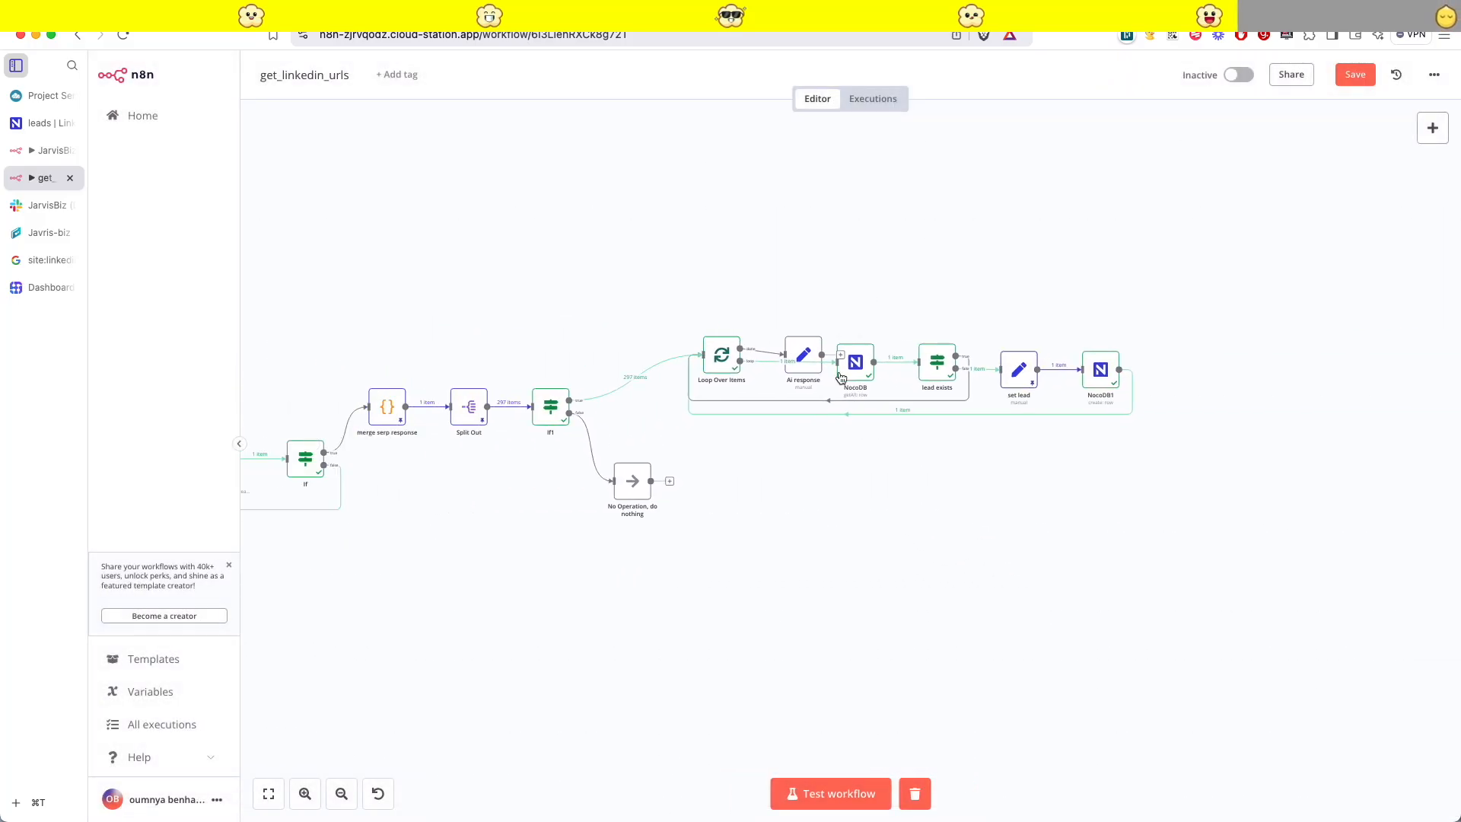
drag(794, 348, 783, 240)
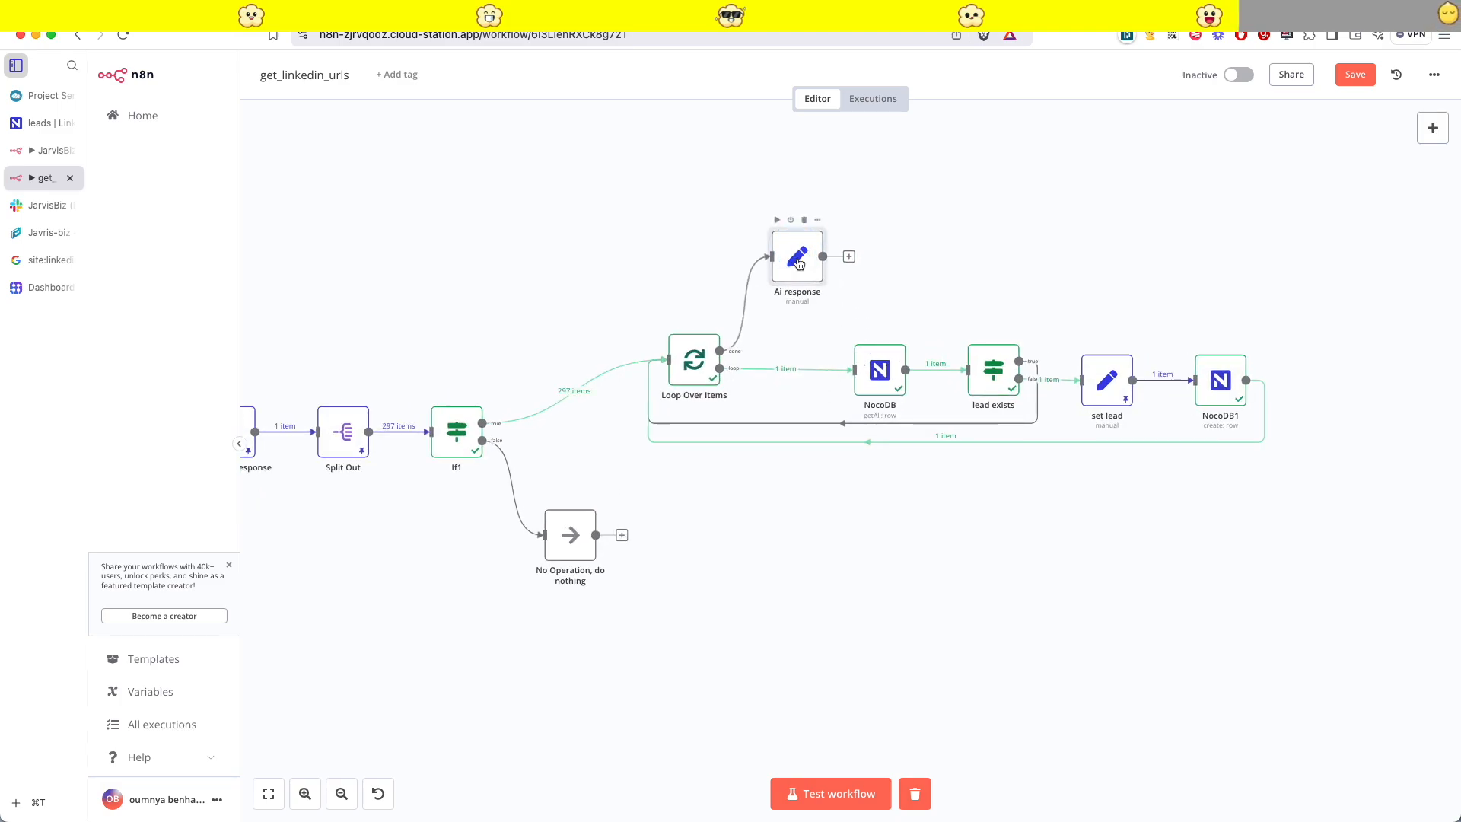
- Reopen Ai response and set its field name to resonse
double_click(783, 241)
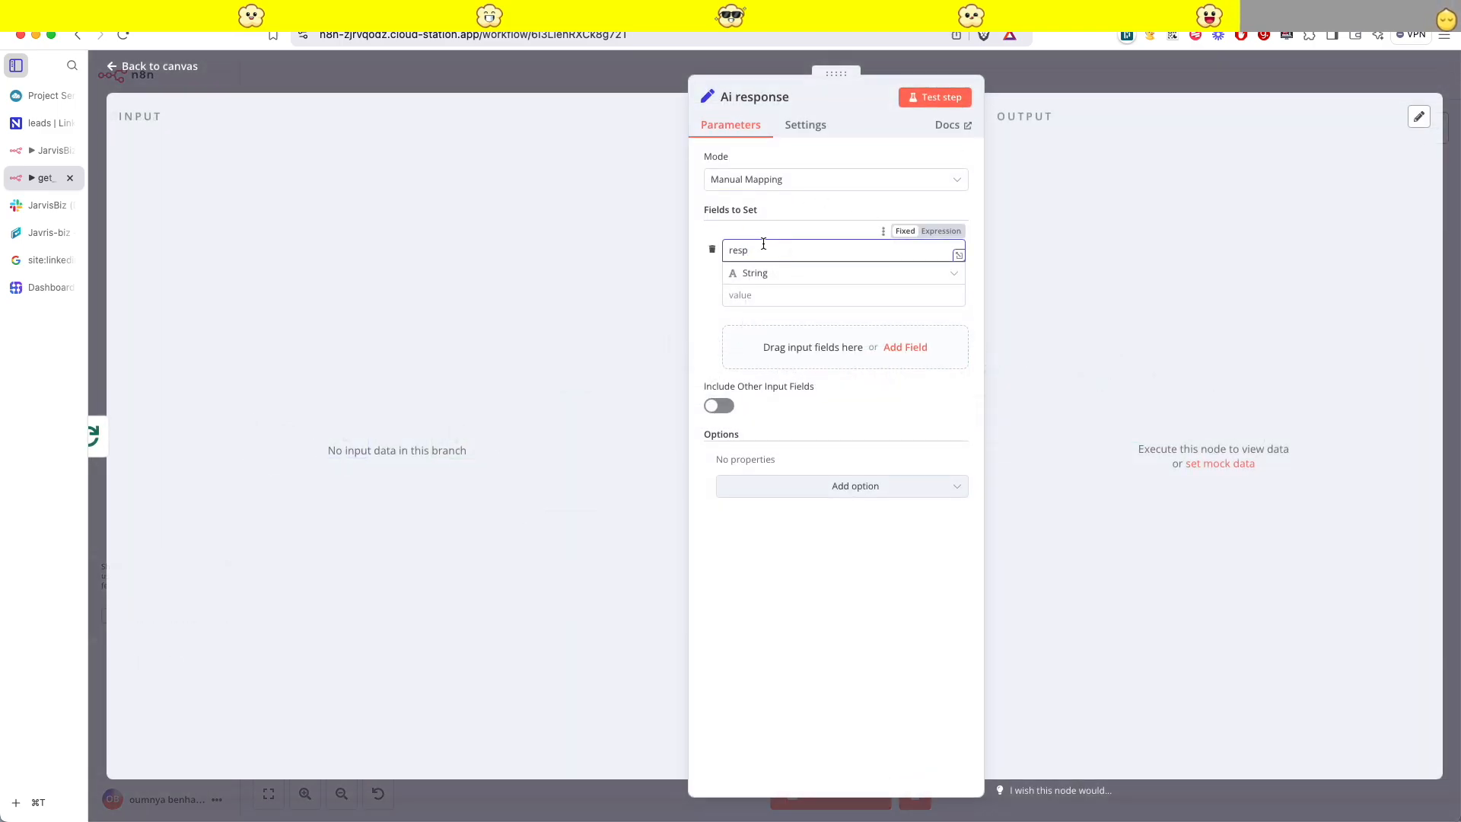
double_click(763, 249)
key(BackSpace)
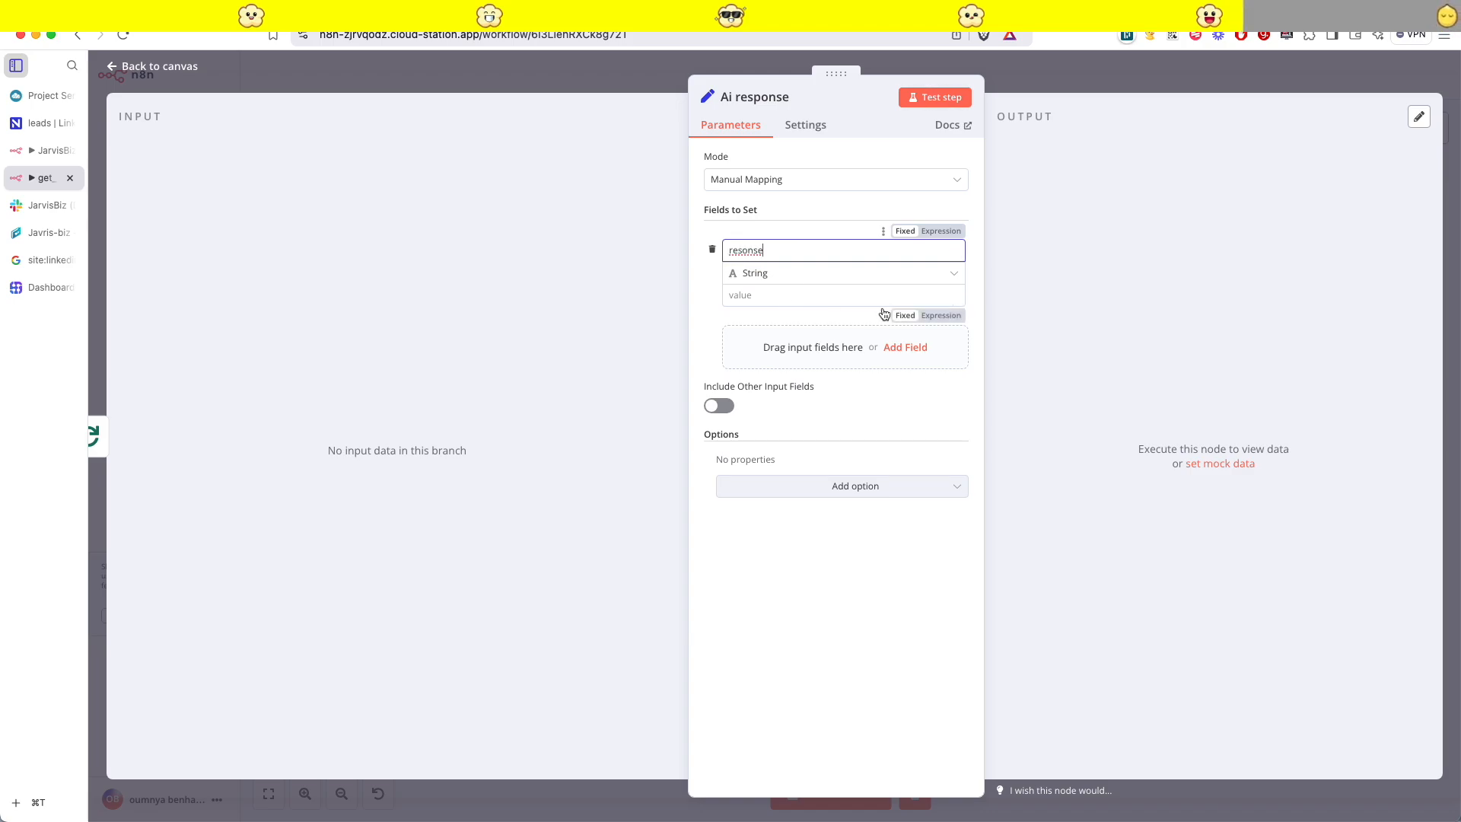
- Set the resonse value to the expression "The campaign : {{ $('set campaign').item.json.campaign }} is added to the database"
click(944, 315)
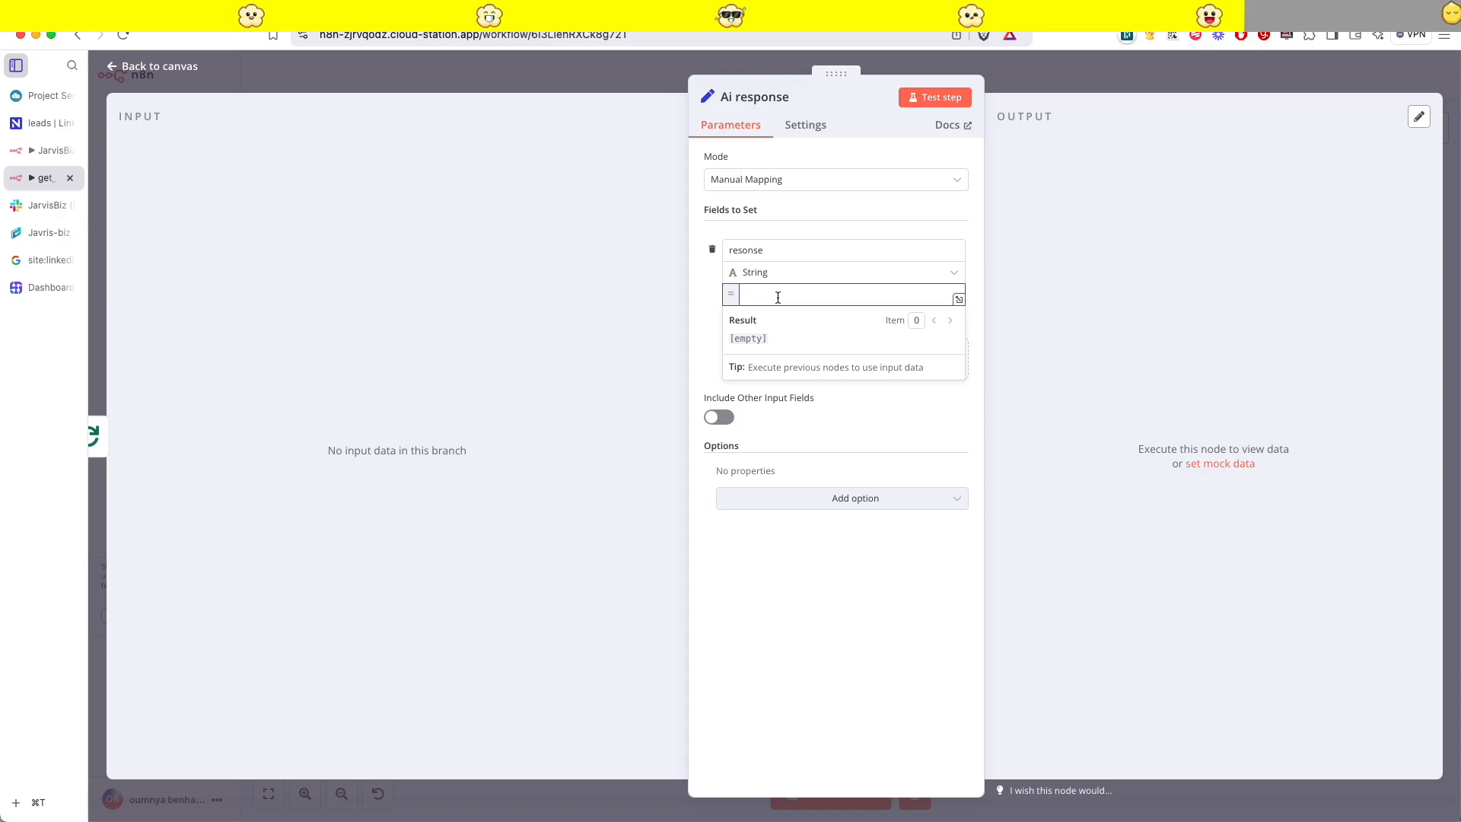
click(959, 299)
text(The campaign :)
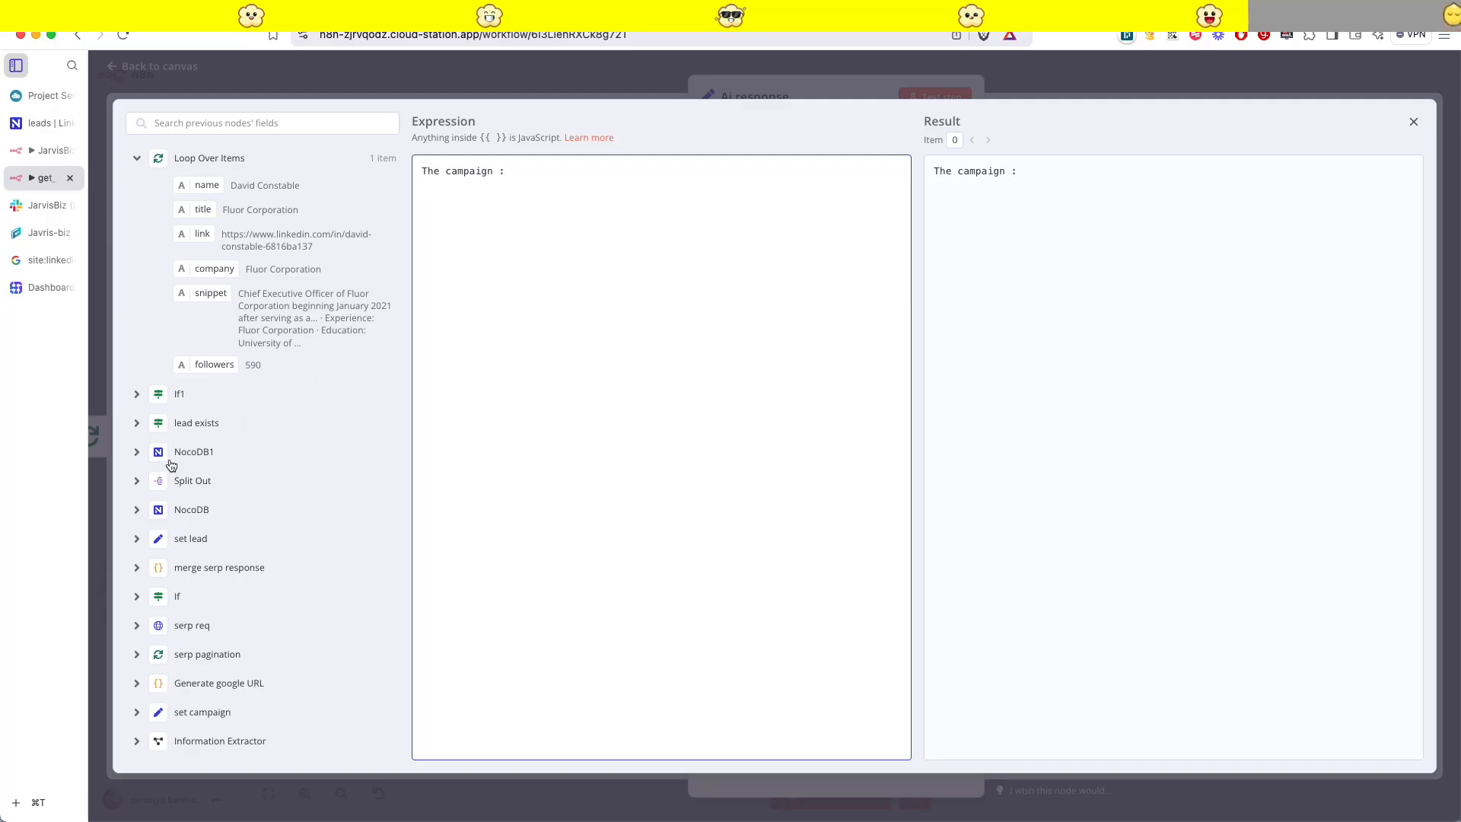
scroll(175, 556, down, 1)
click(137, 685)
scroll(218, 722, down, 4)
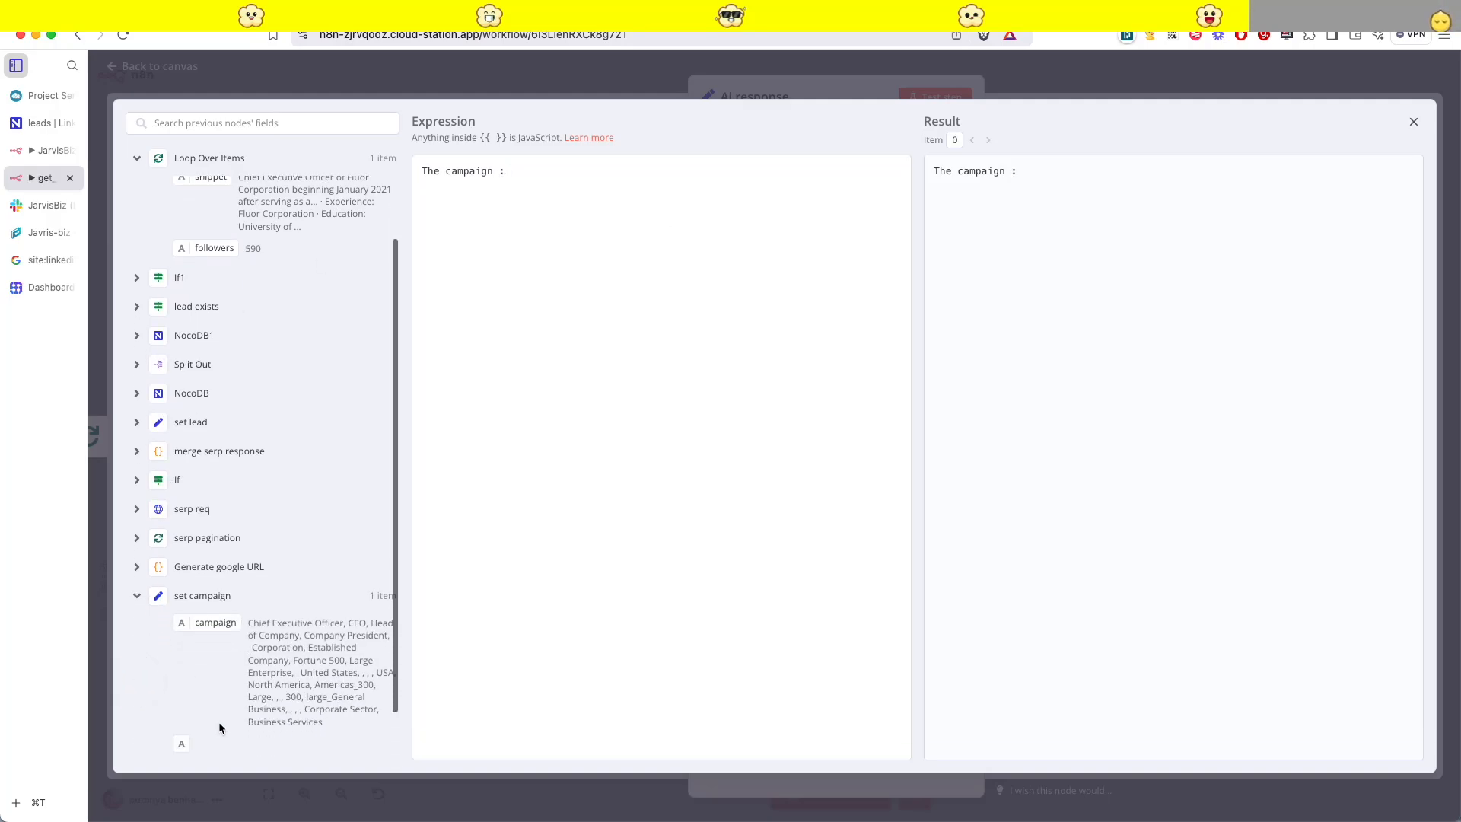
drag(211, 577, 639, 229)
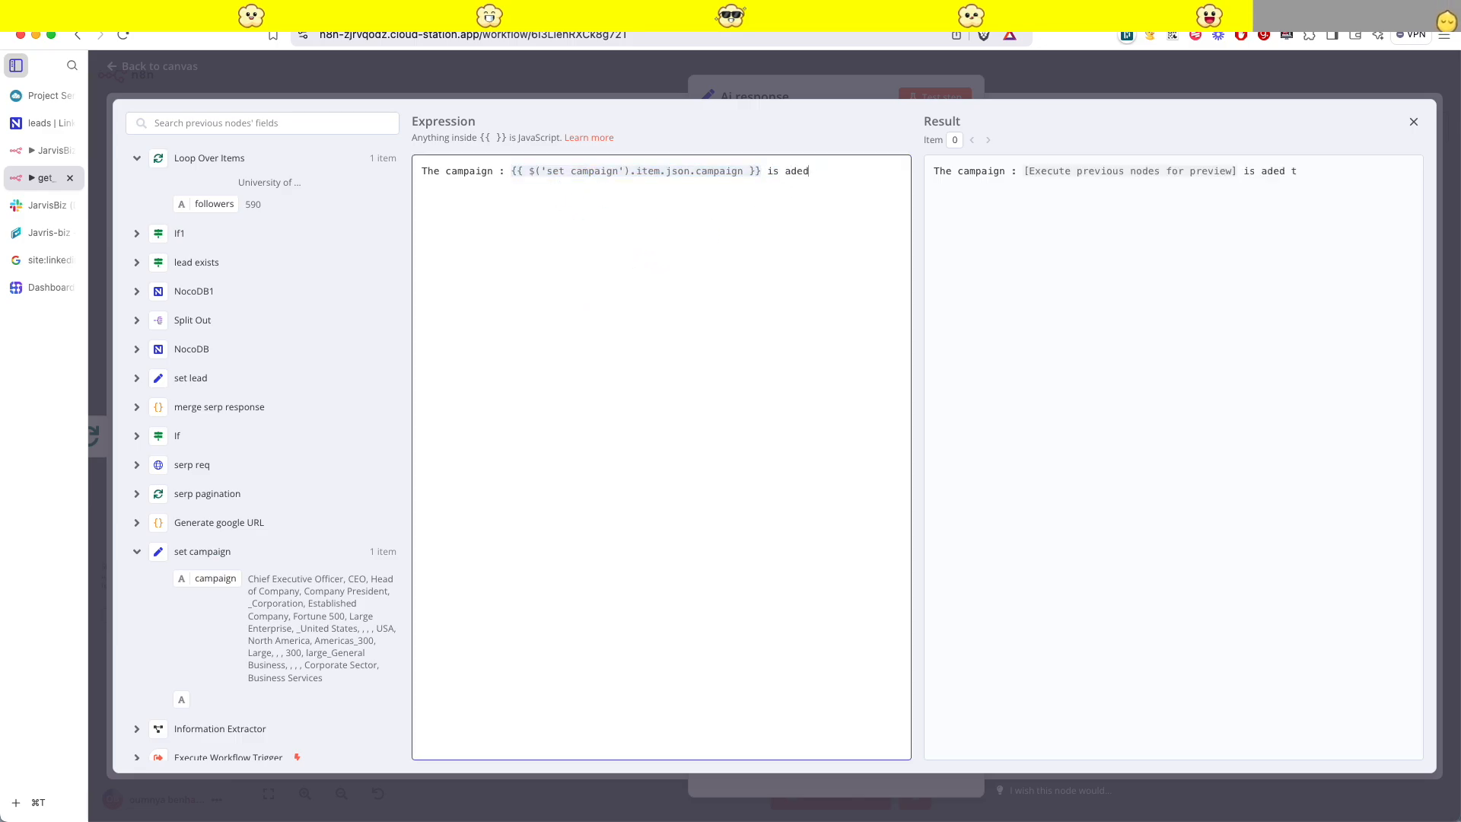
text(database )
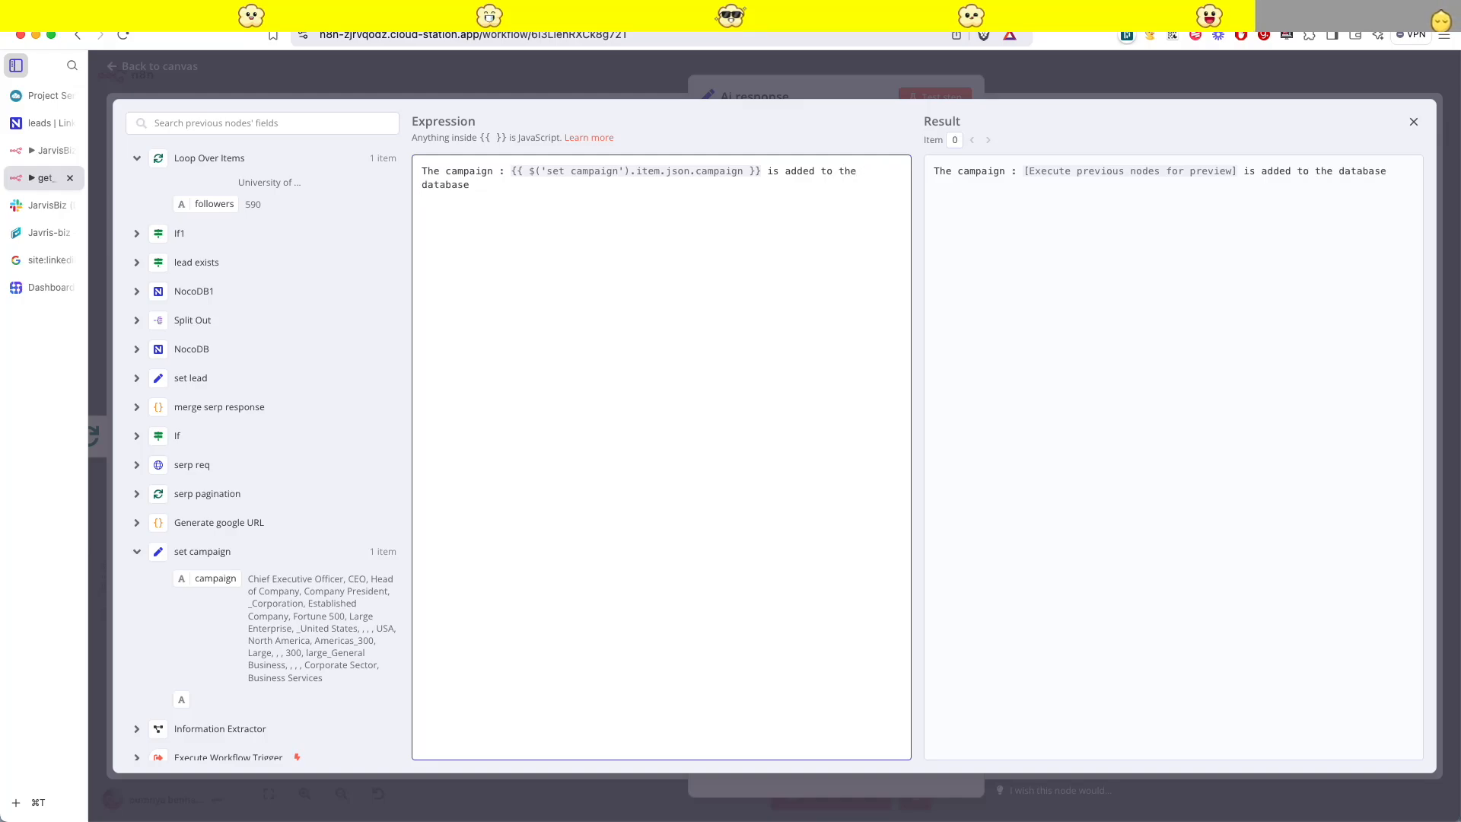
- Append a line "Number of leads :" with total_profiles from merge serp response to the expression, and return to the canvas
text(Number of leads :)
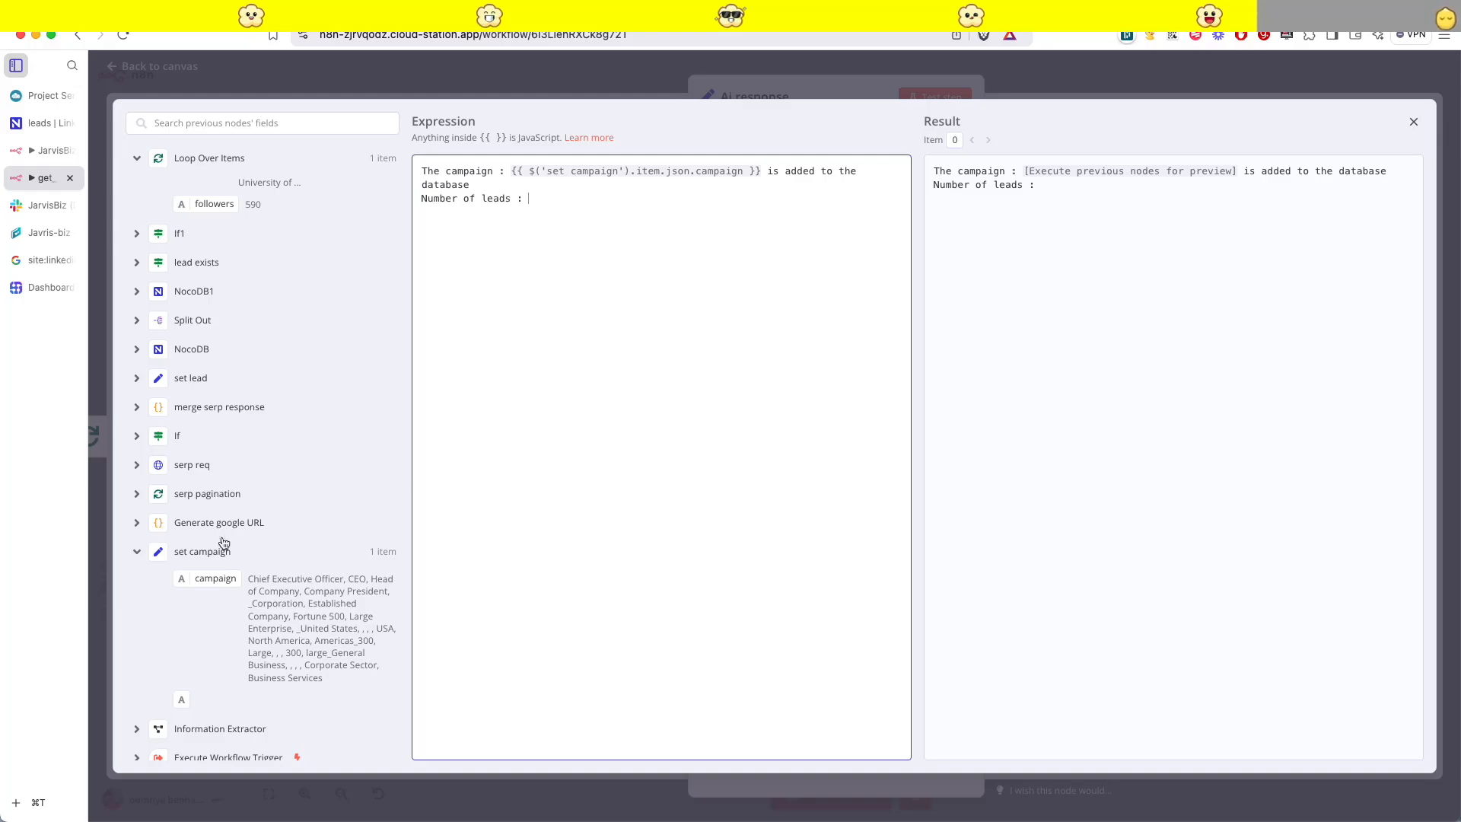
click(136, 554)
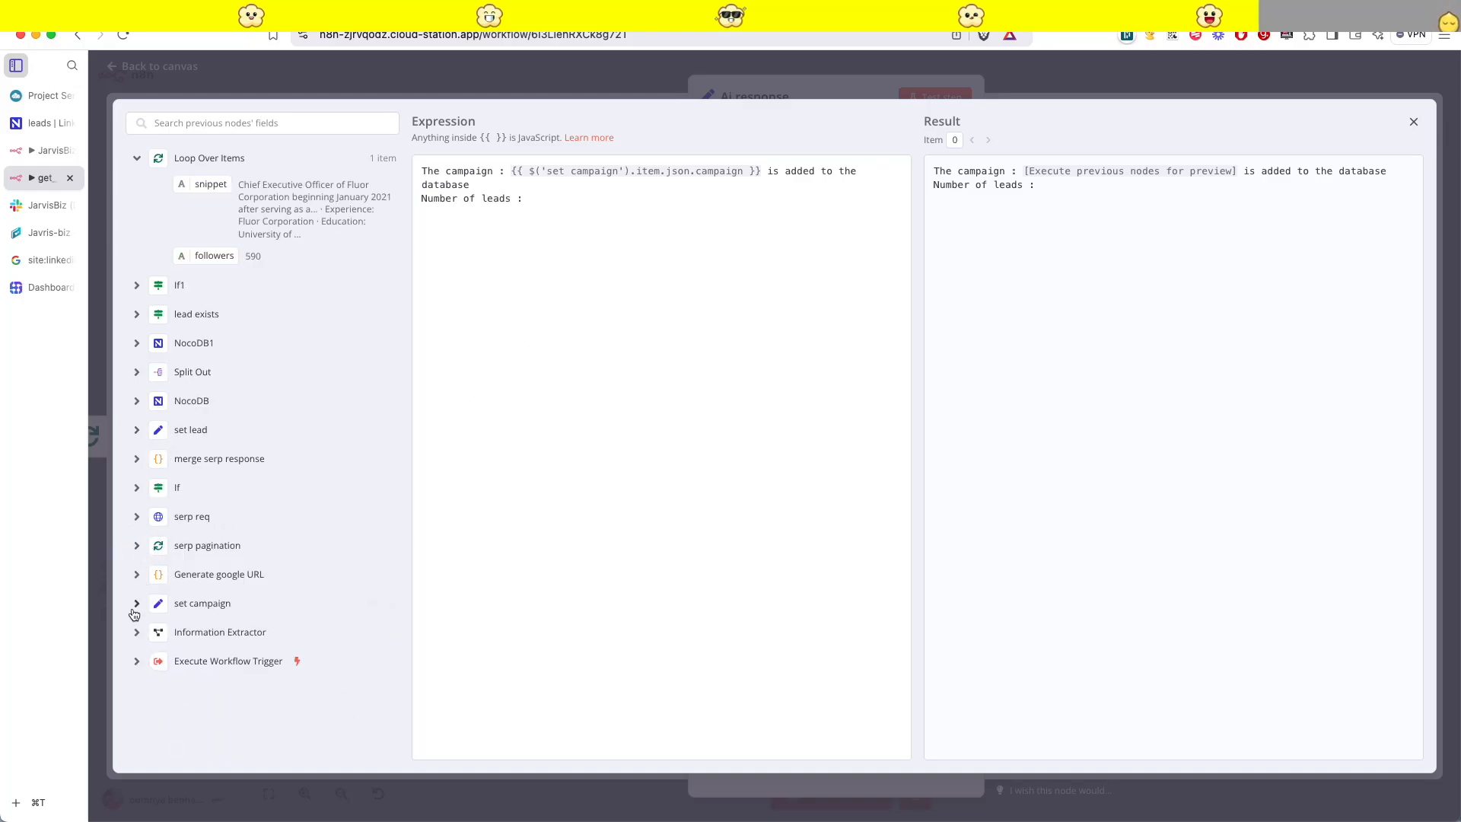
click(140, 462)
click(135, 460)
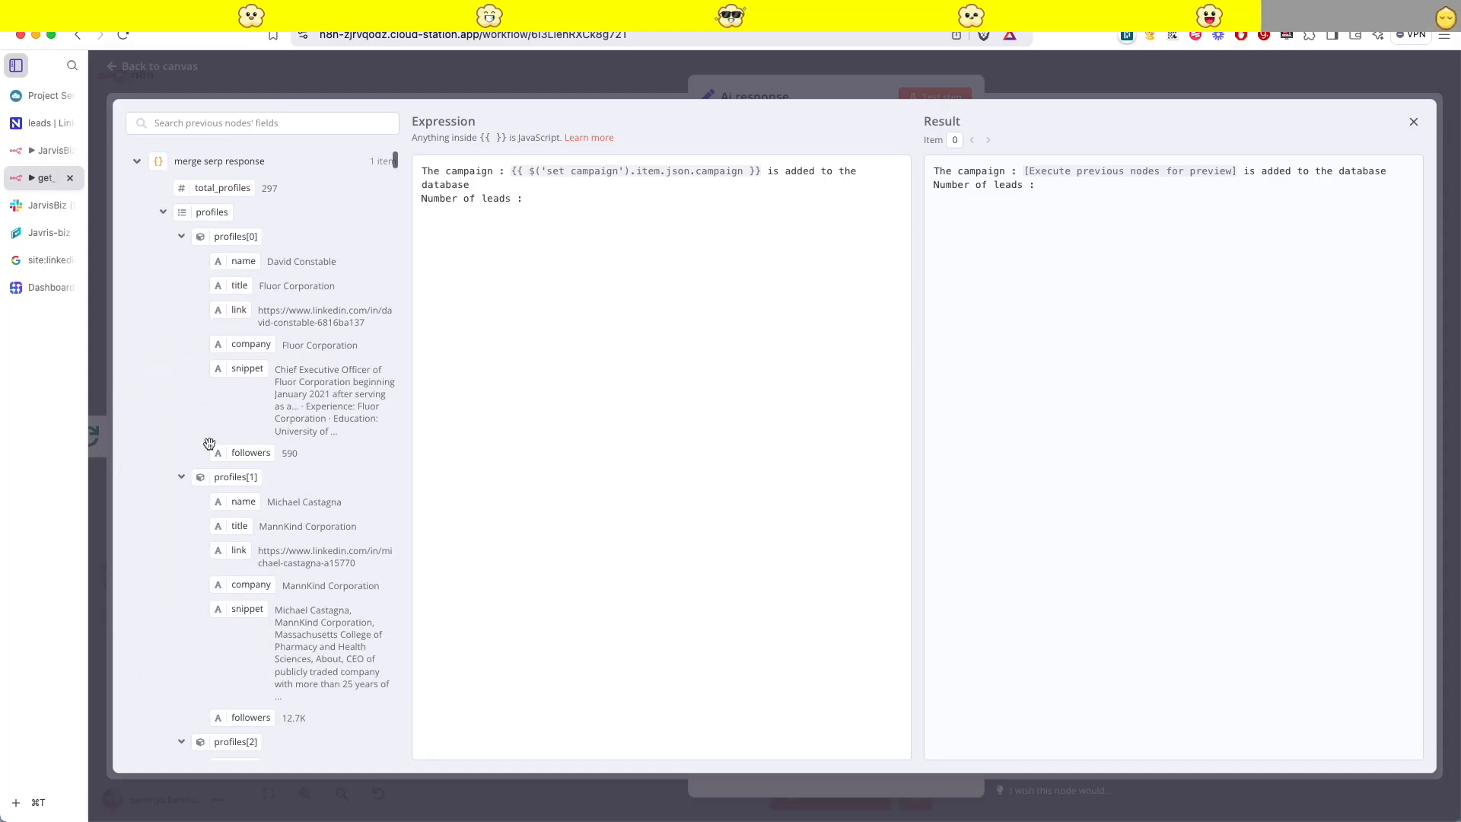
scroll(233, 295, up, 2)
drag(548, 219, 642, 274)
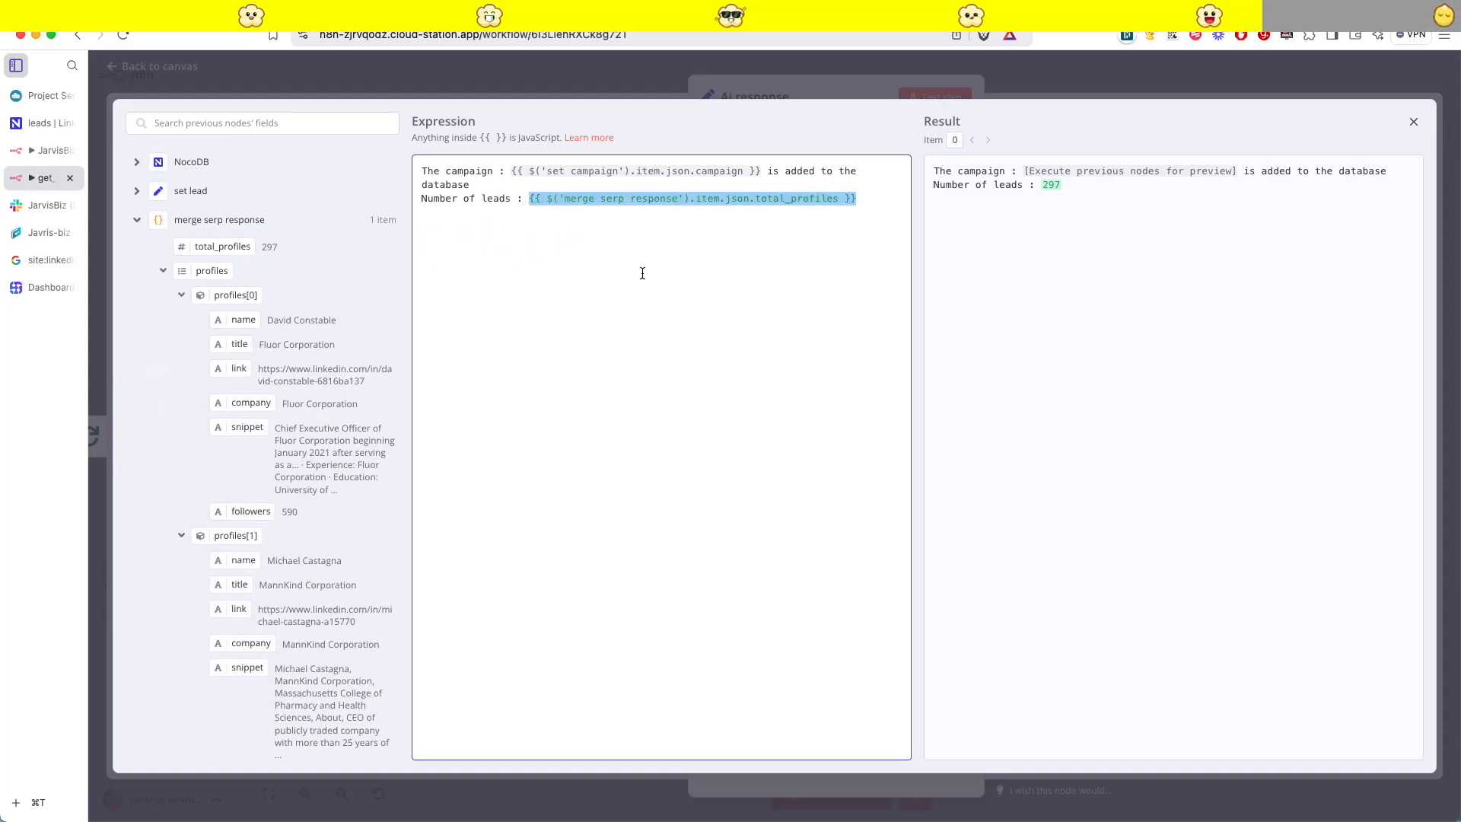
click(865, 231)
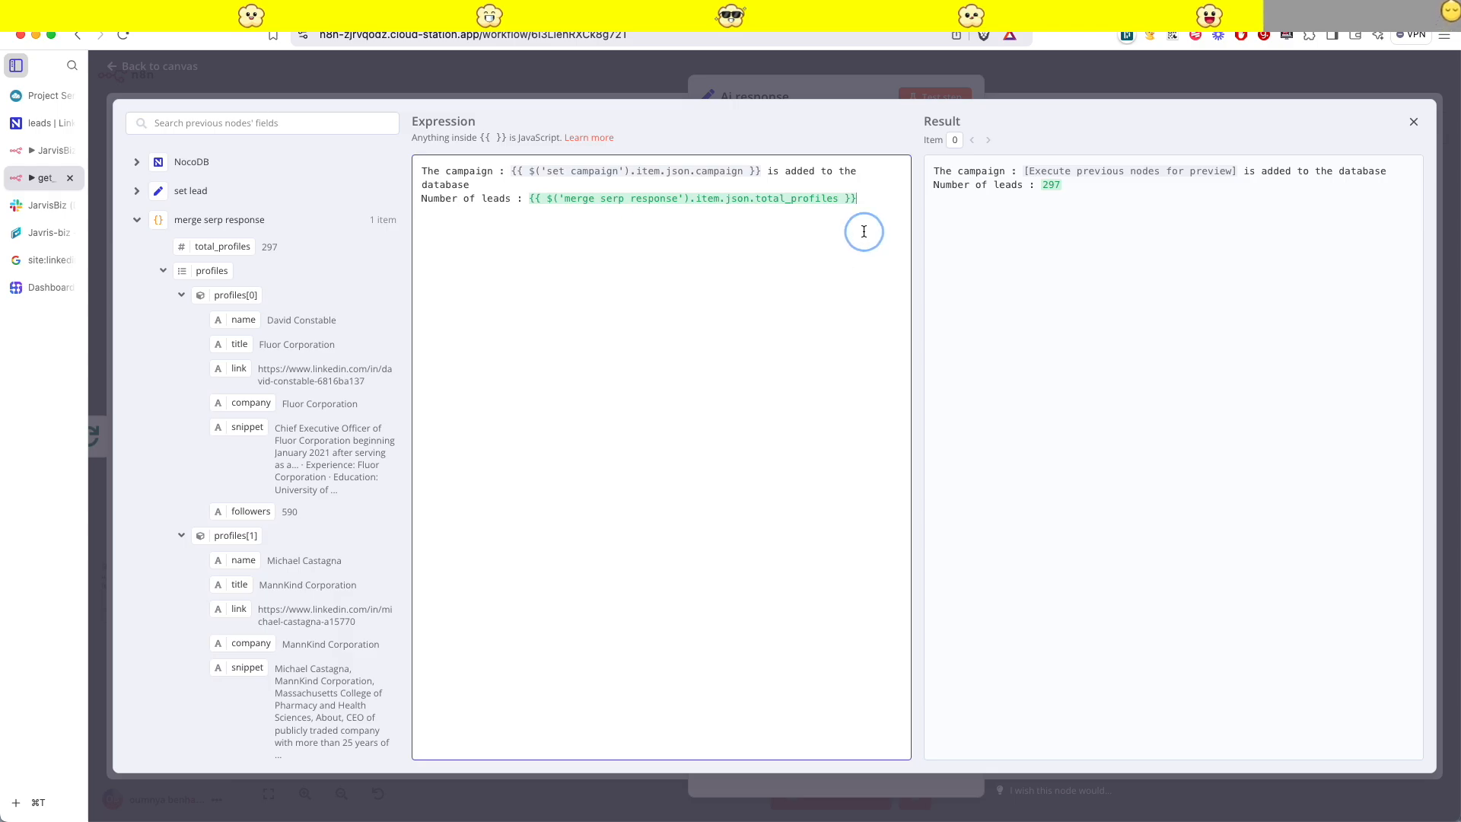
click(881, 72)
click(1063, 80)
scroll(969, 397, down, 3)
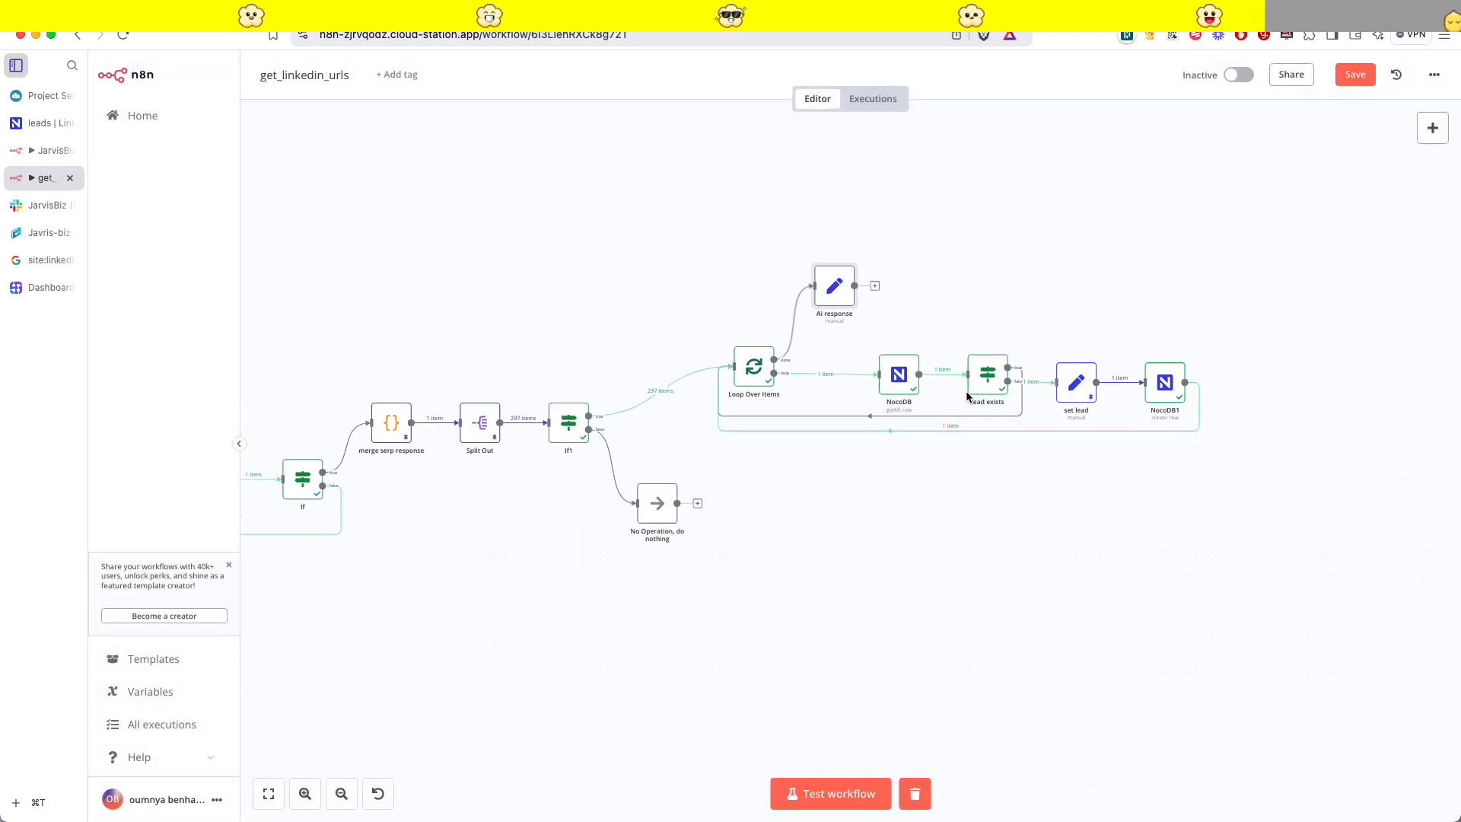
- Test the get_linkedin_urls workflow and reload the NocoDB leads table to examine the rows it inserts
click(865, 793)
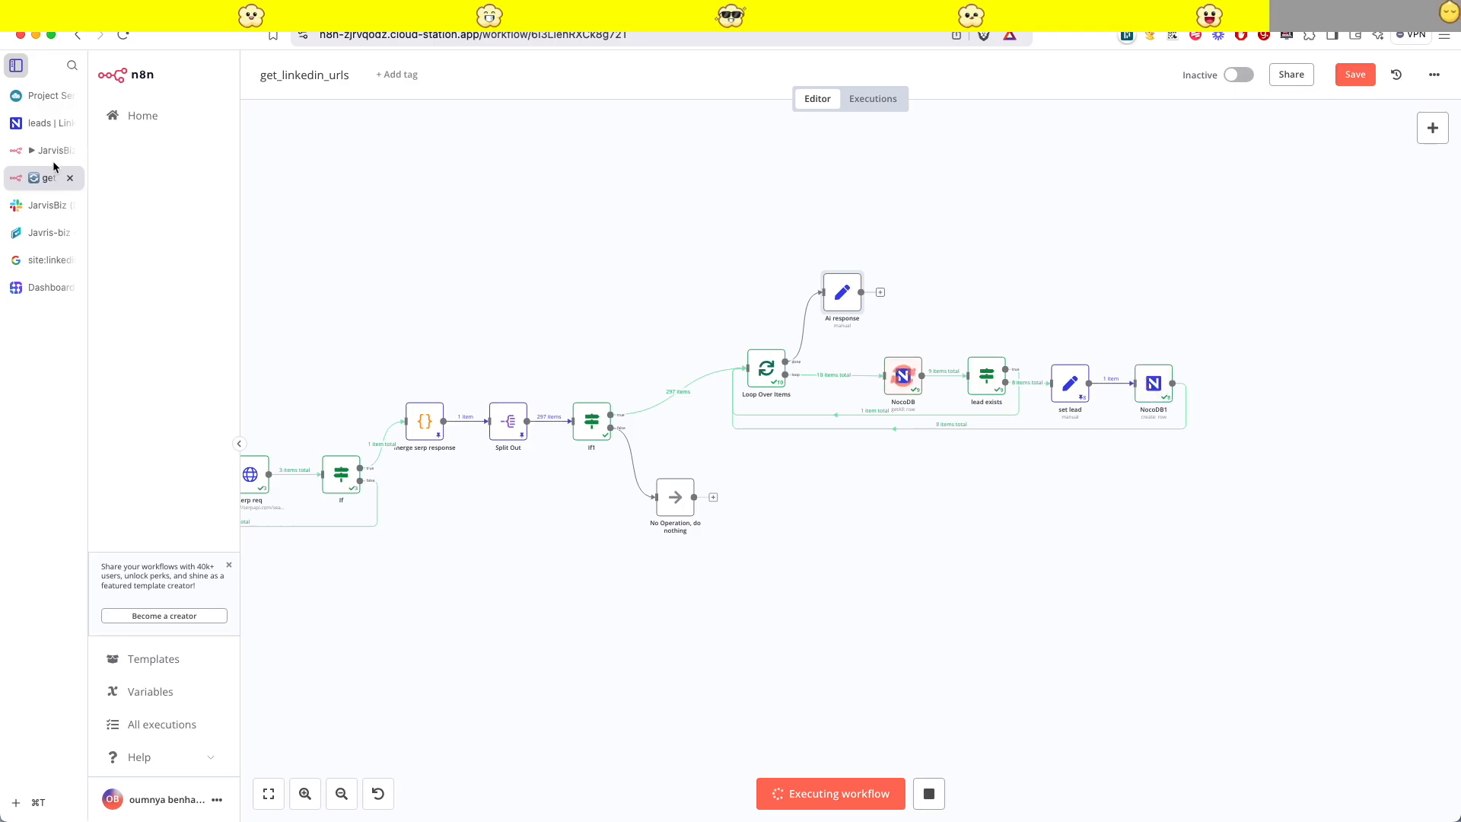
click(36, 120)
click(502, 68)
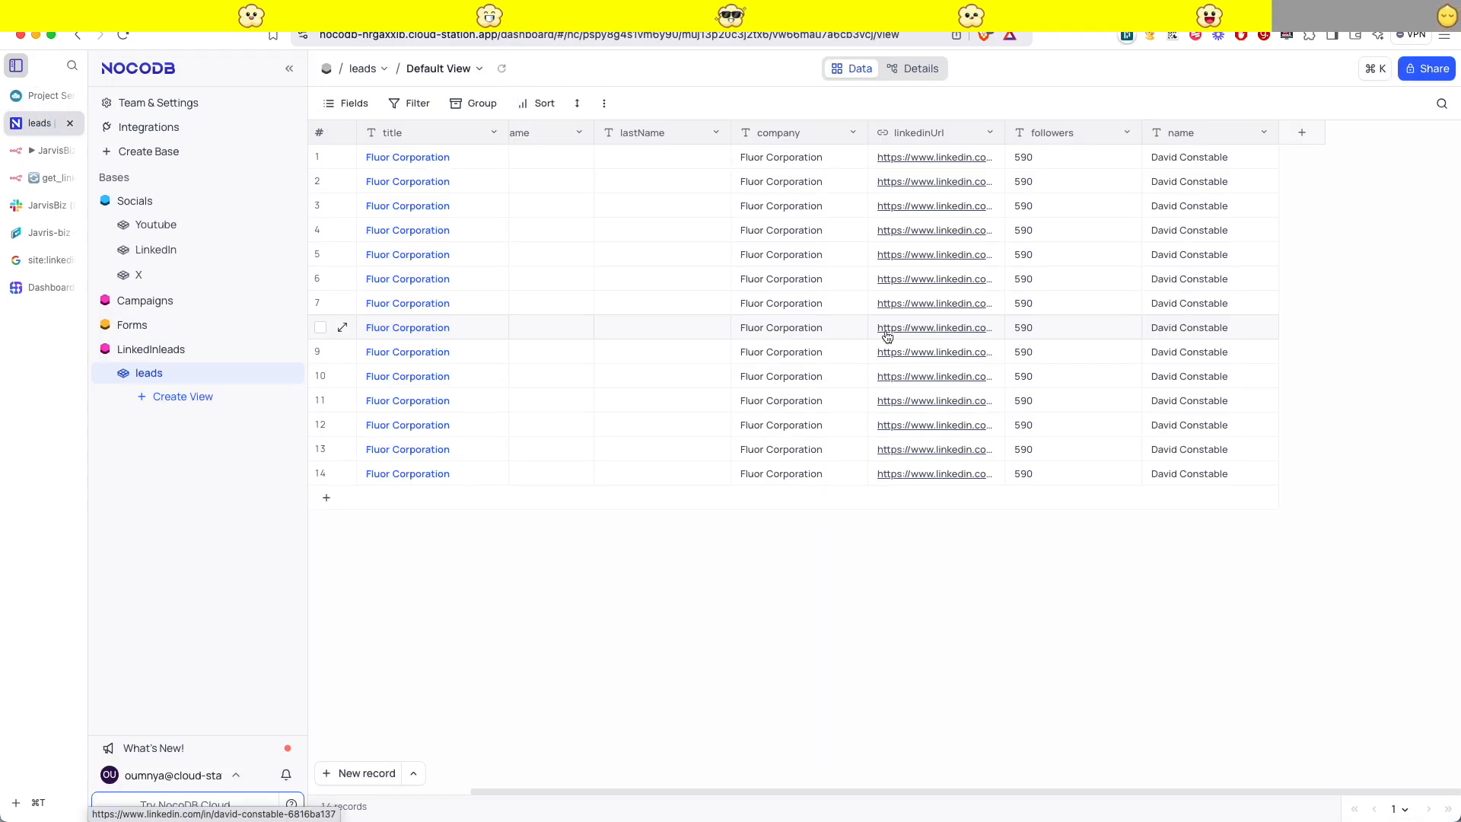
scroll(888, 336, left, 5)
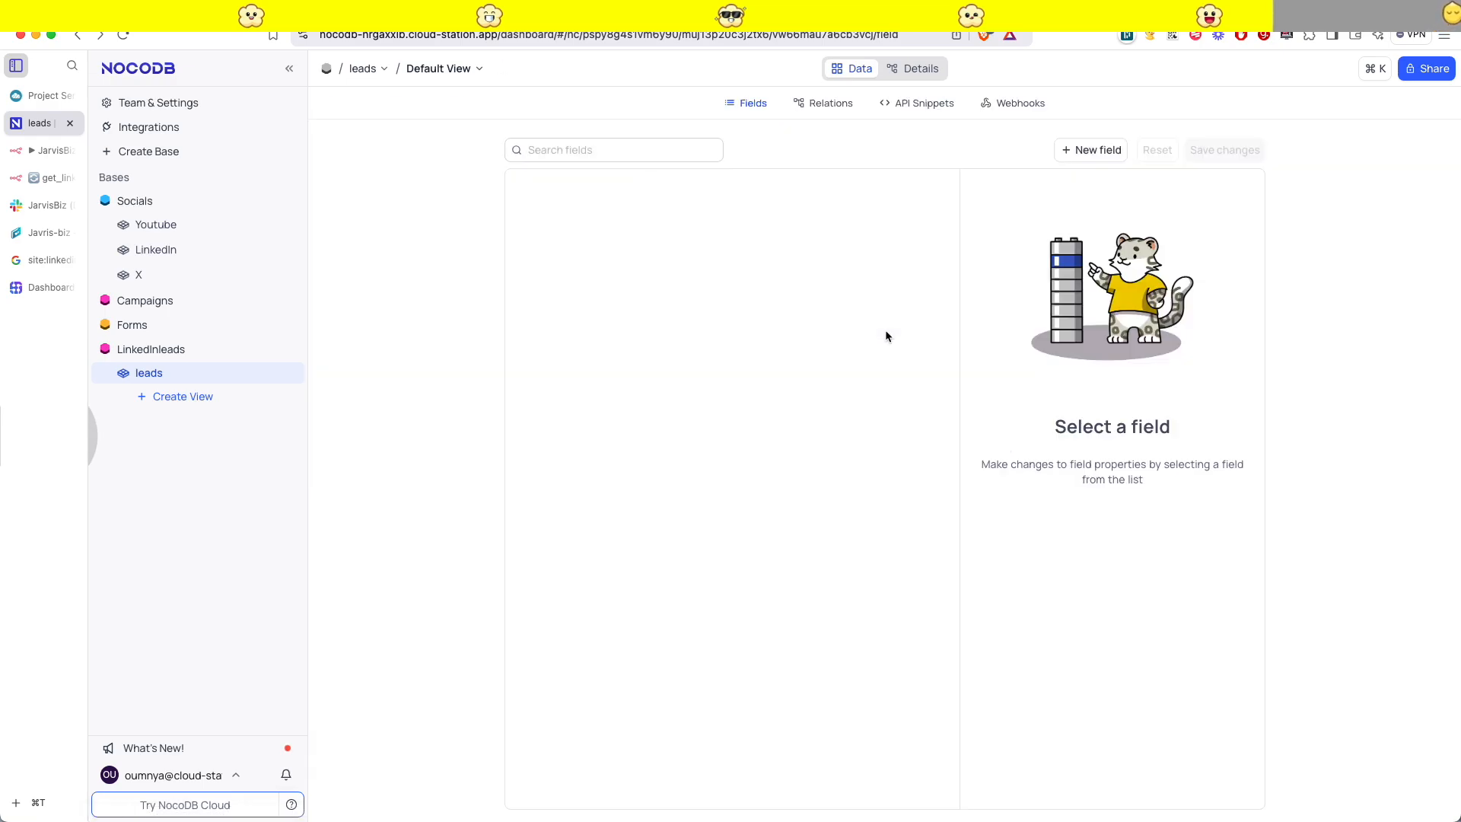
click(851, 68)
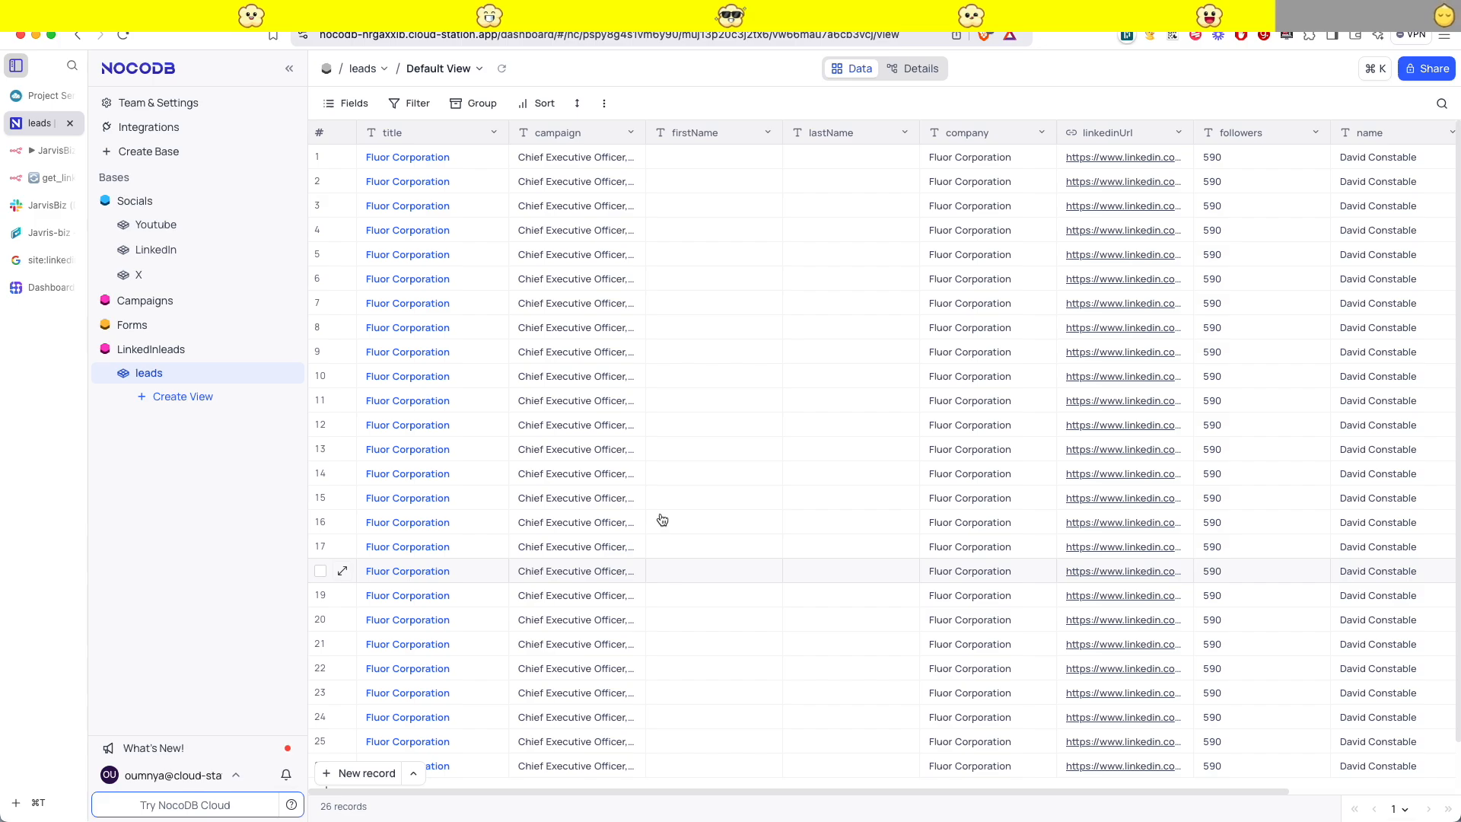
- Return to the get_linkedin_urls workflow and unpin the output data of the set lead node
click(46, 150)
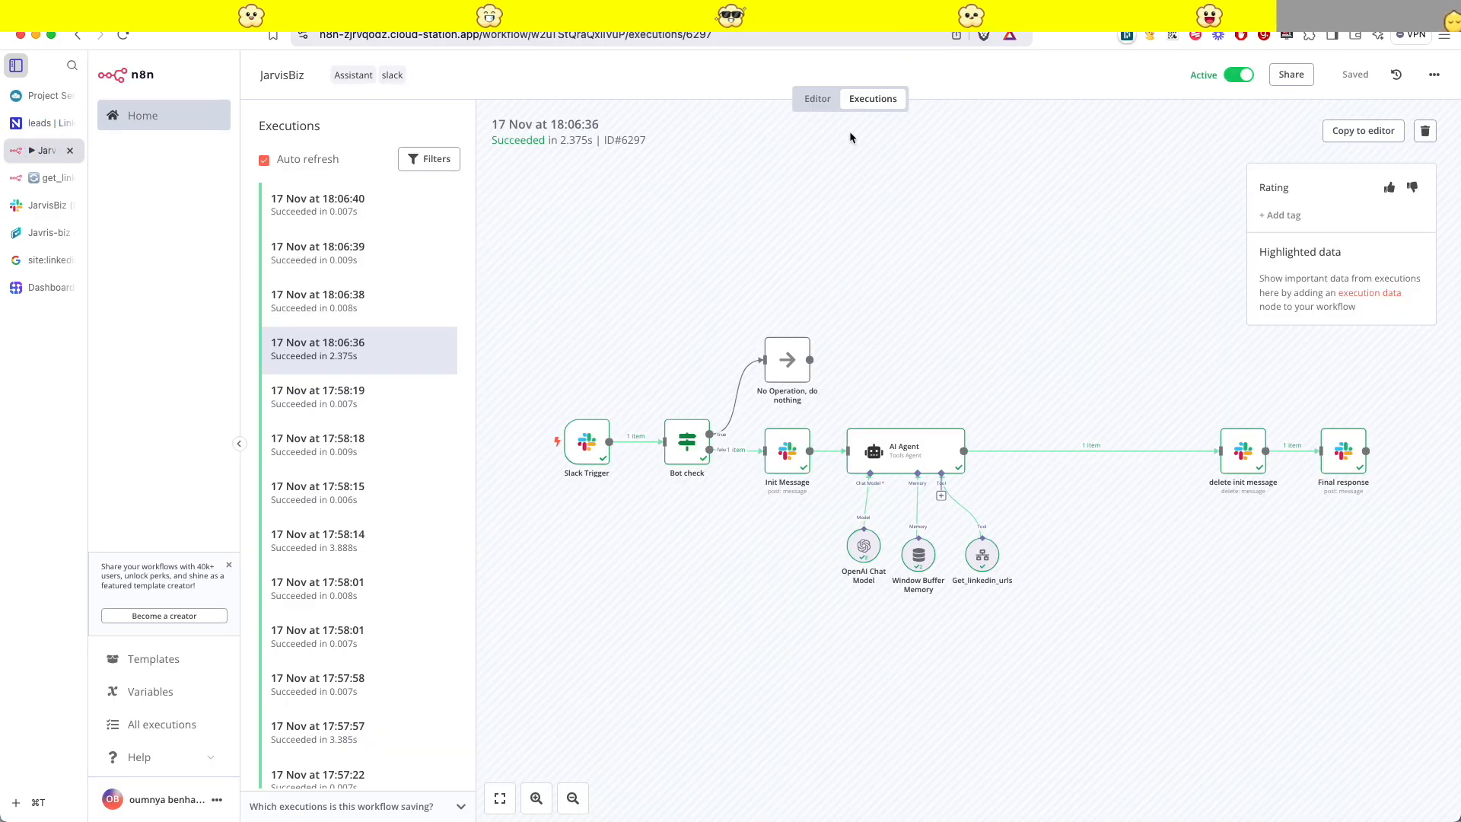
click(42, 178)
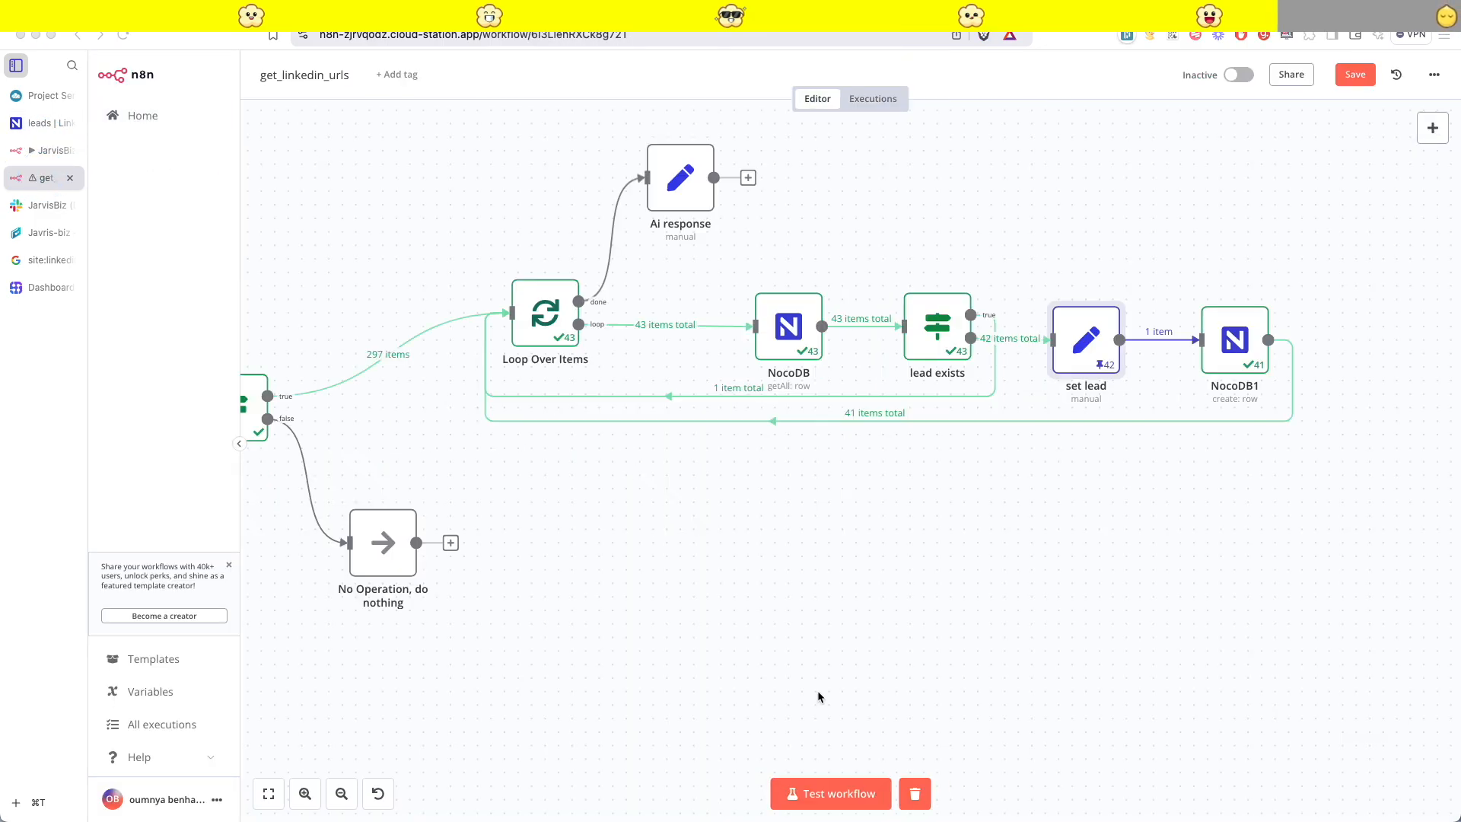
double_click(1086, 337)
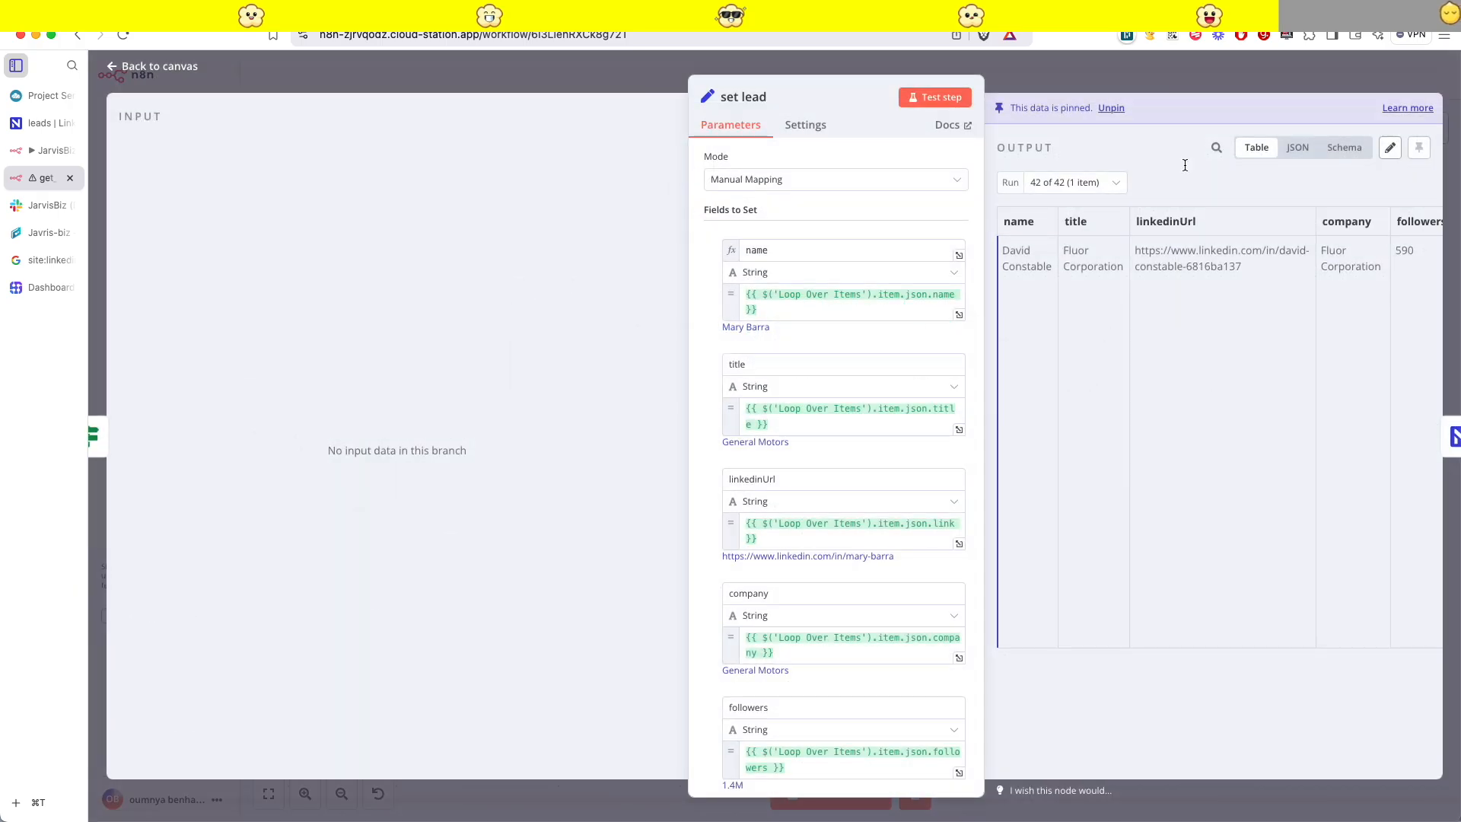
key(Escape)
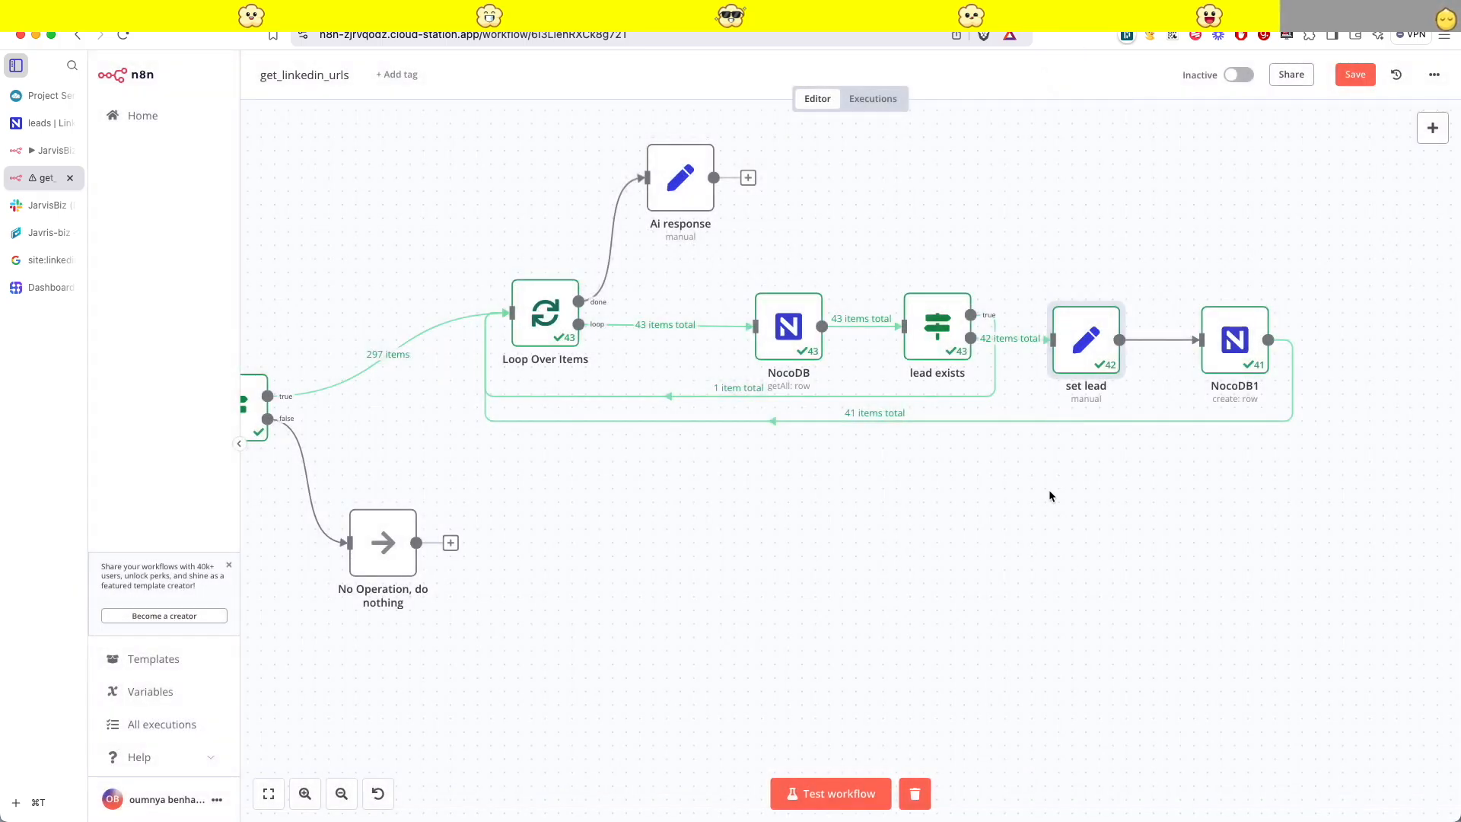
- Run the workflow again and check the newest records at the end of the NocoDB leads table
click(875, 791)
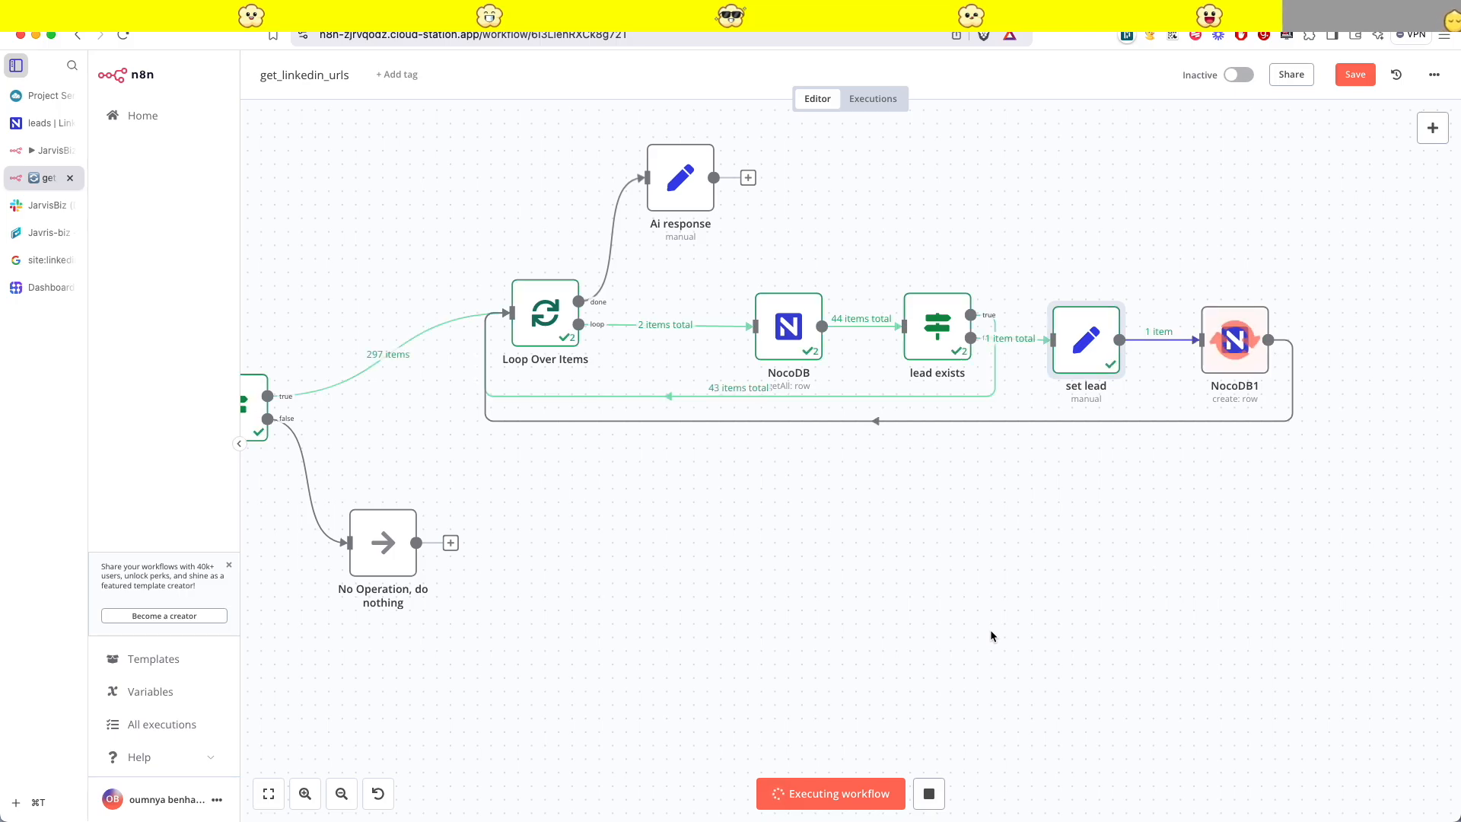
click(38, 123)
click(502, 68)
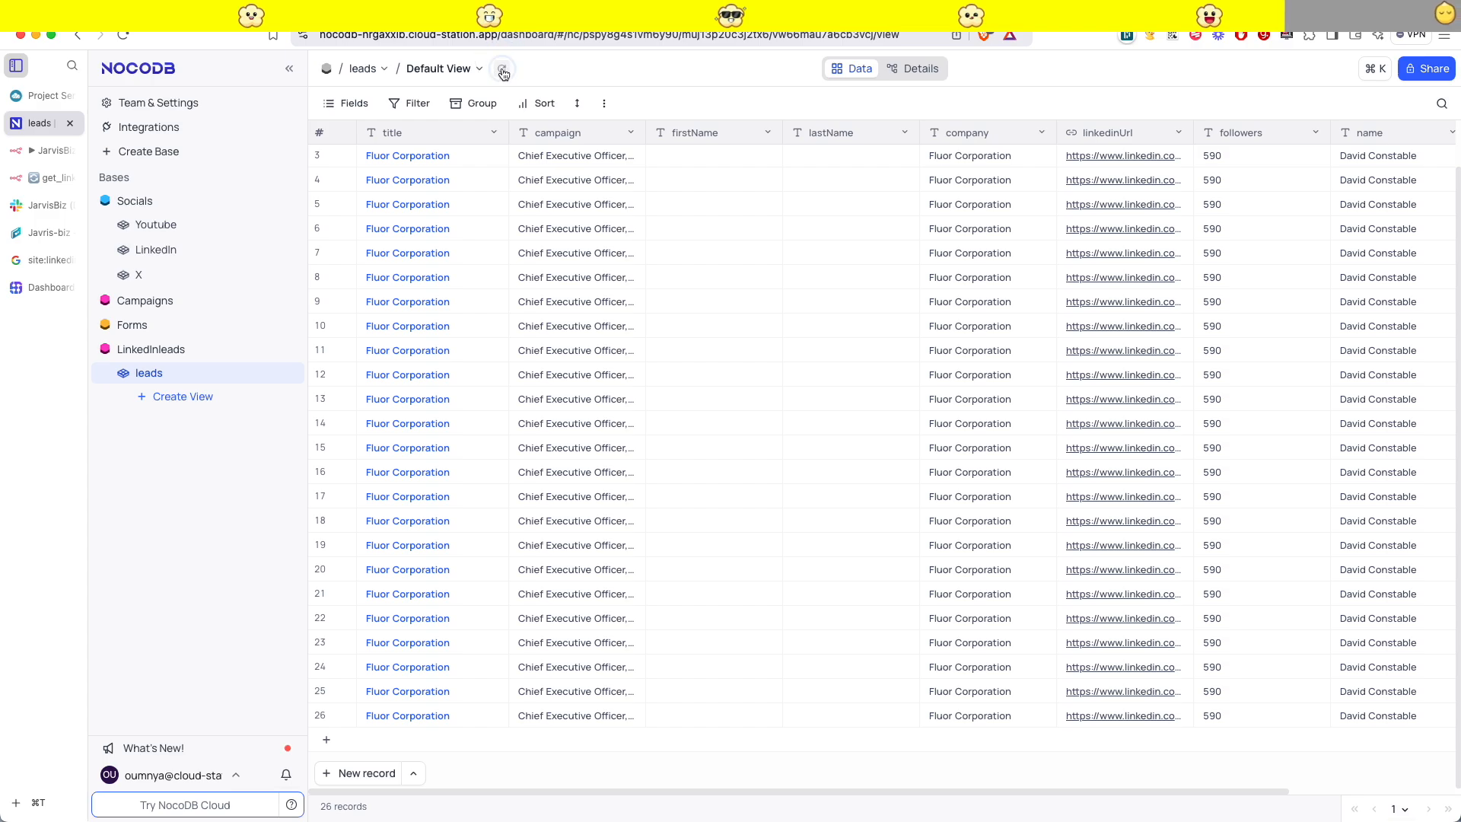
scroll(566, 448, down, 5)
scroll(567, 449, down, 2)
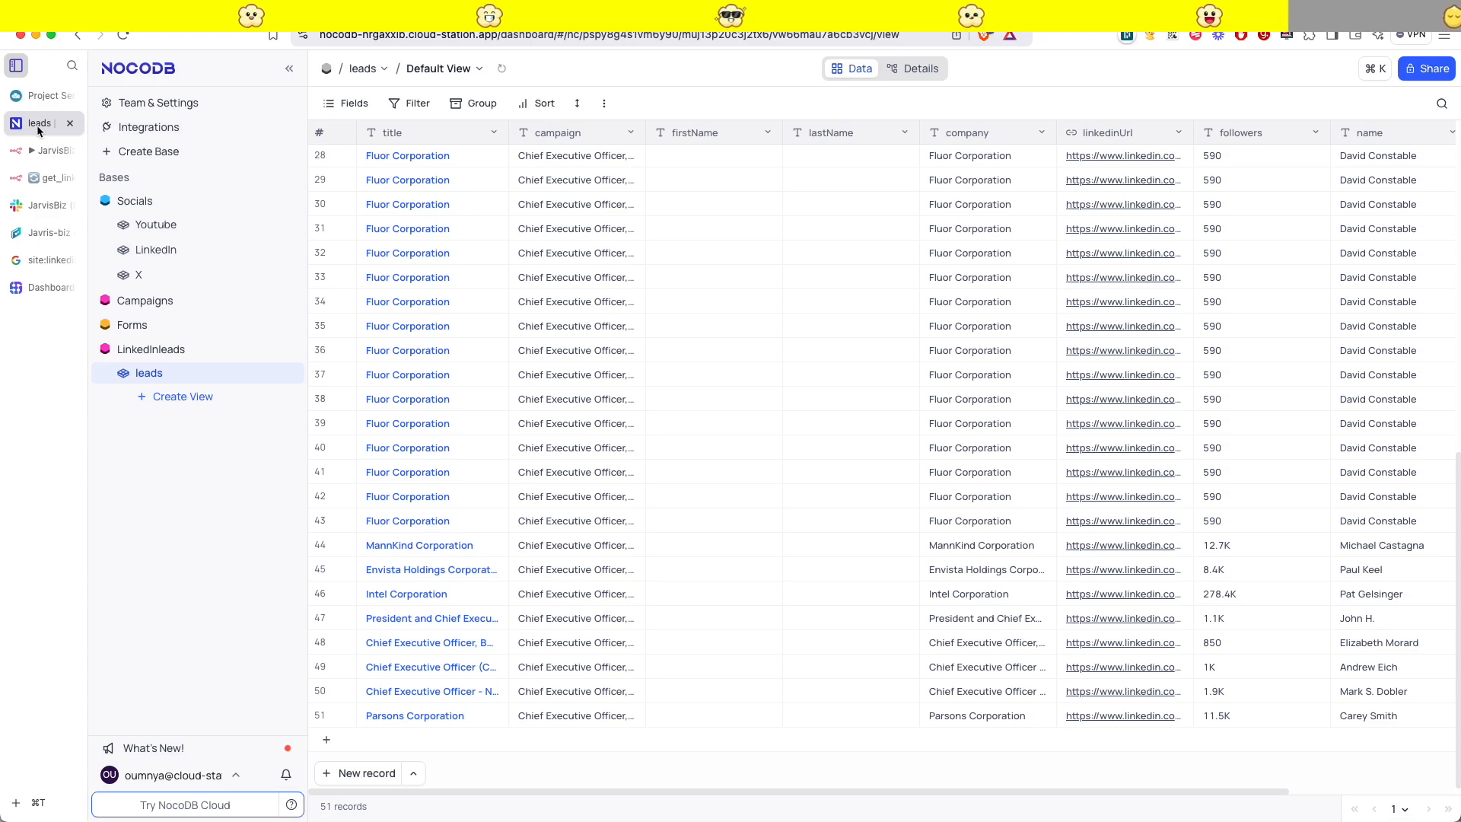
- Stop the running workflow, change the leads table's records per page, and delete all its records
click(47, 178)
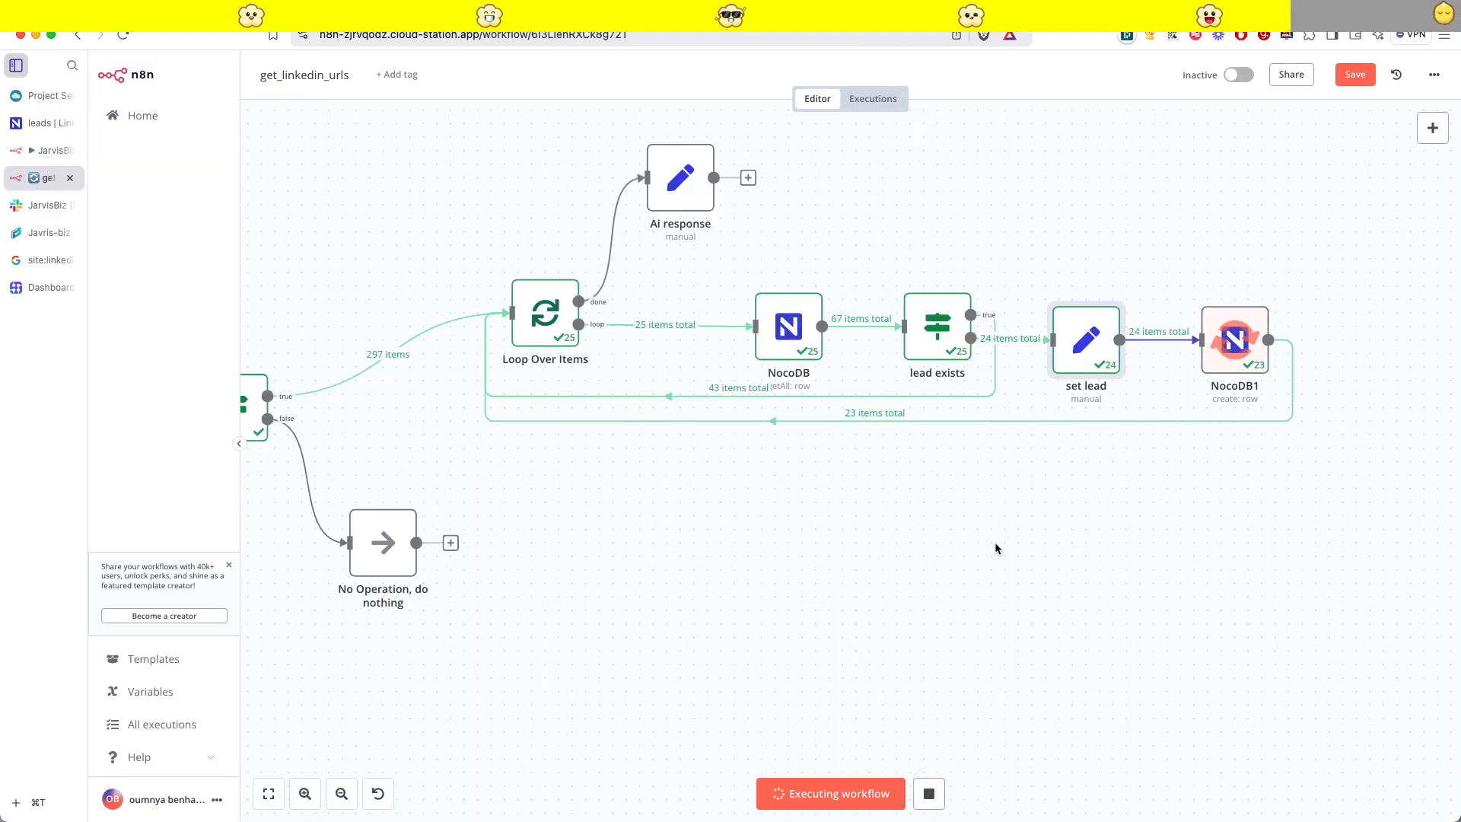
click(40, 123)
click(320, 132)
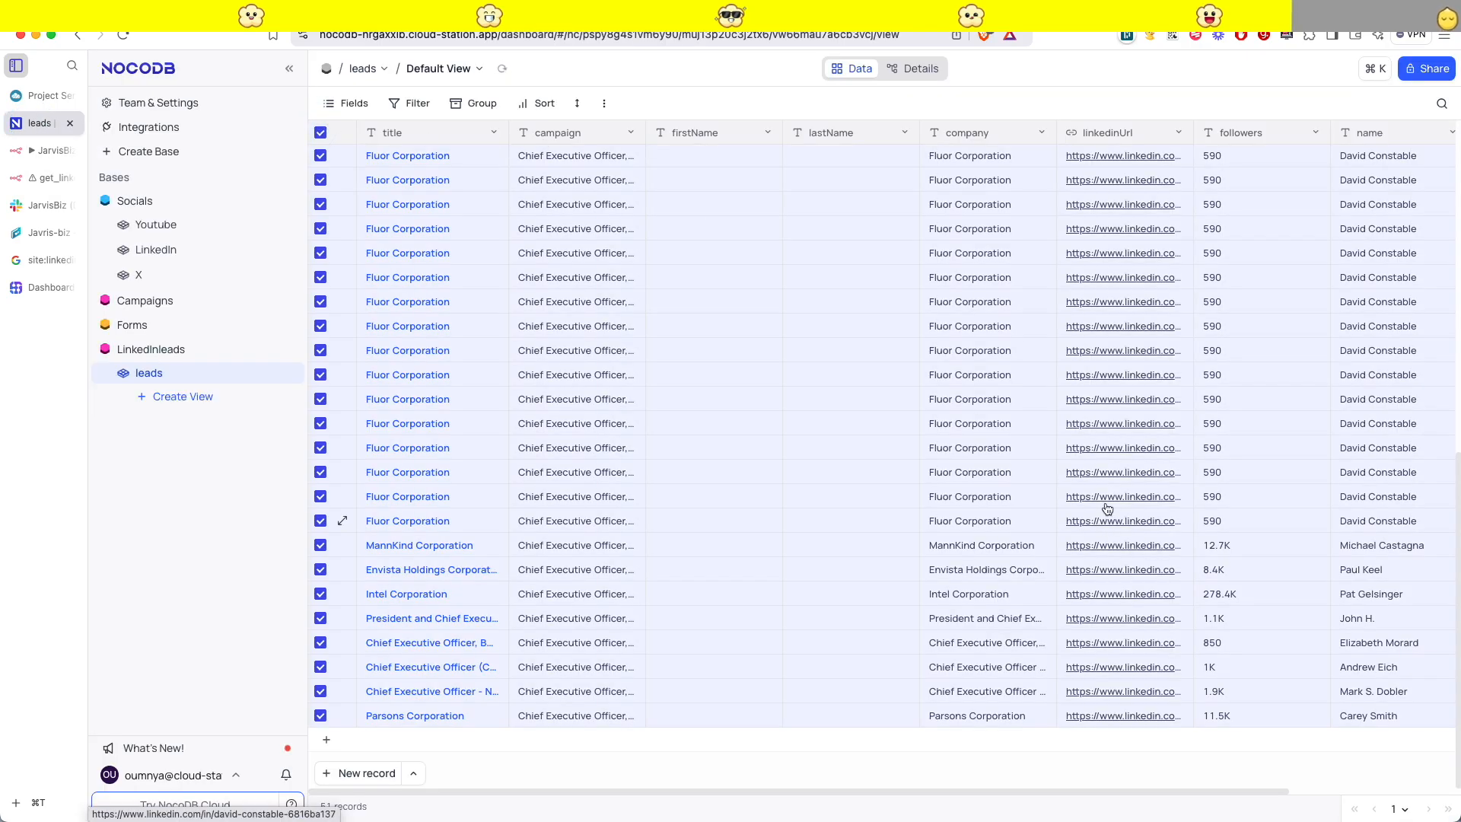
click(1397, 746)
click(1334, 742)
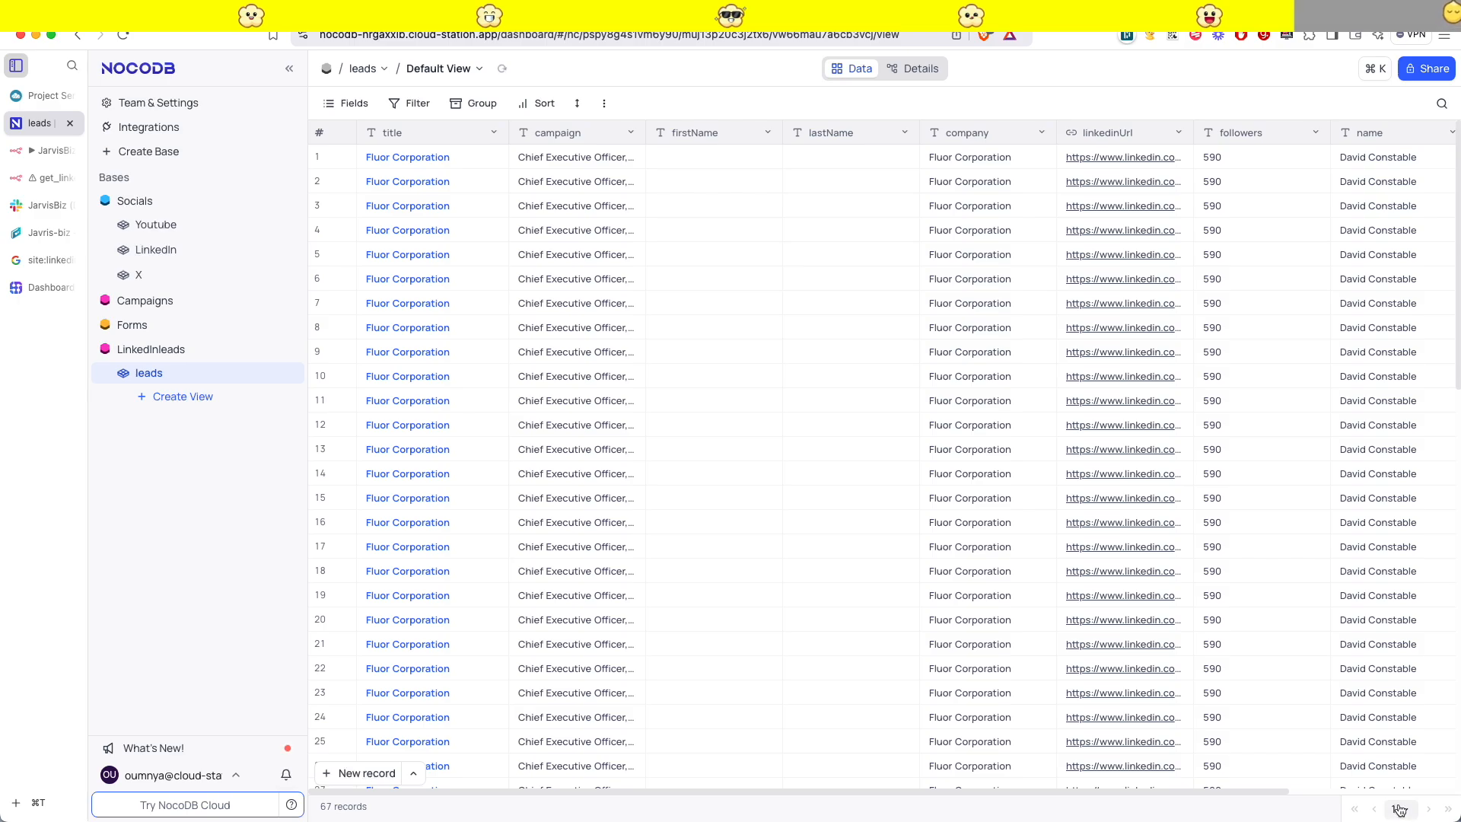
click(320, 132)
right_click(321, 141)
click(357, 154)
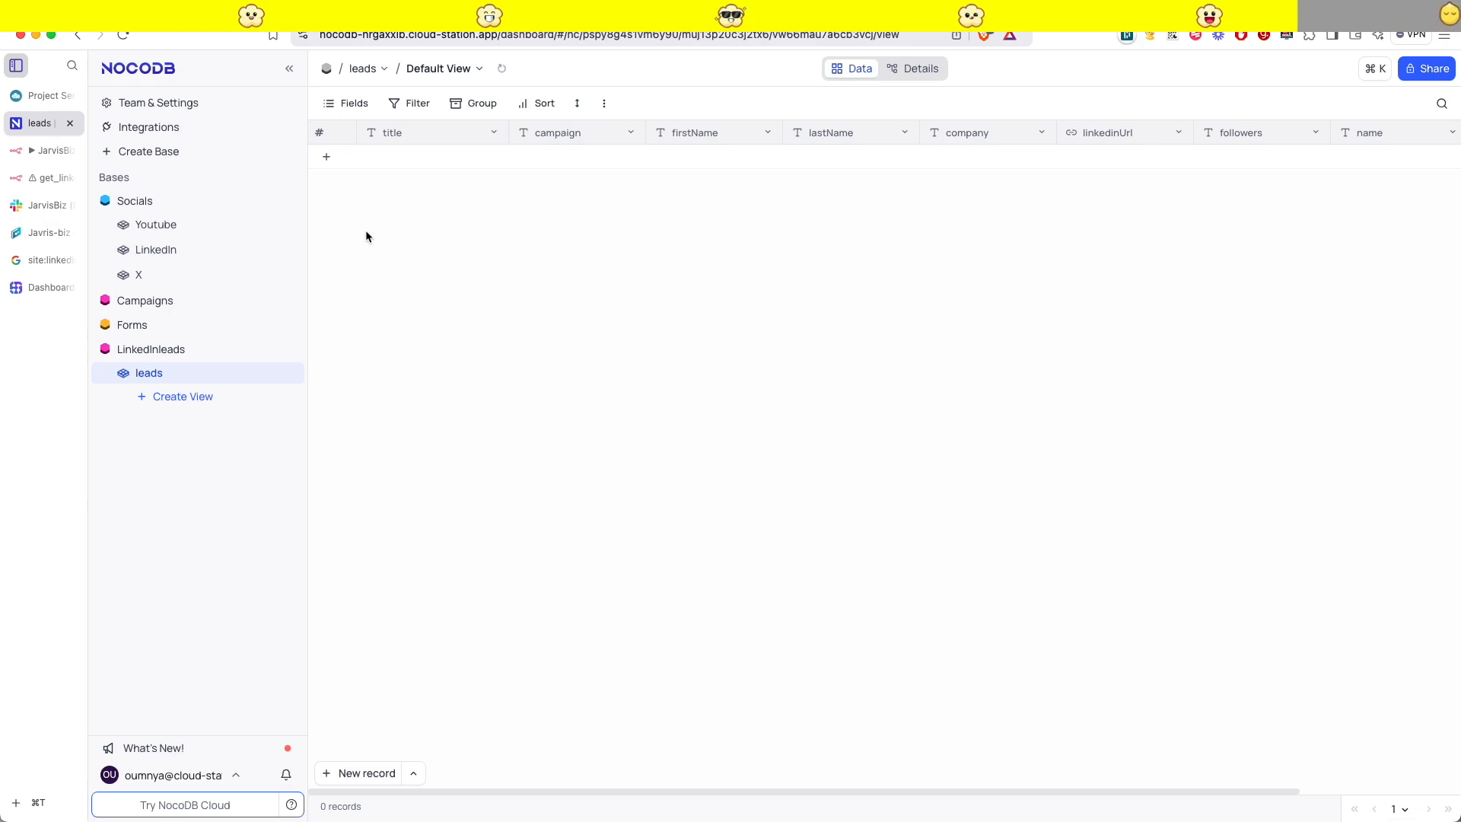
- Rerun the get_linkedin_urls workflow and reload the emptied leads table repeatedly to follow the incoming leads
click(49, 179)
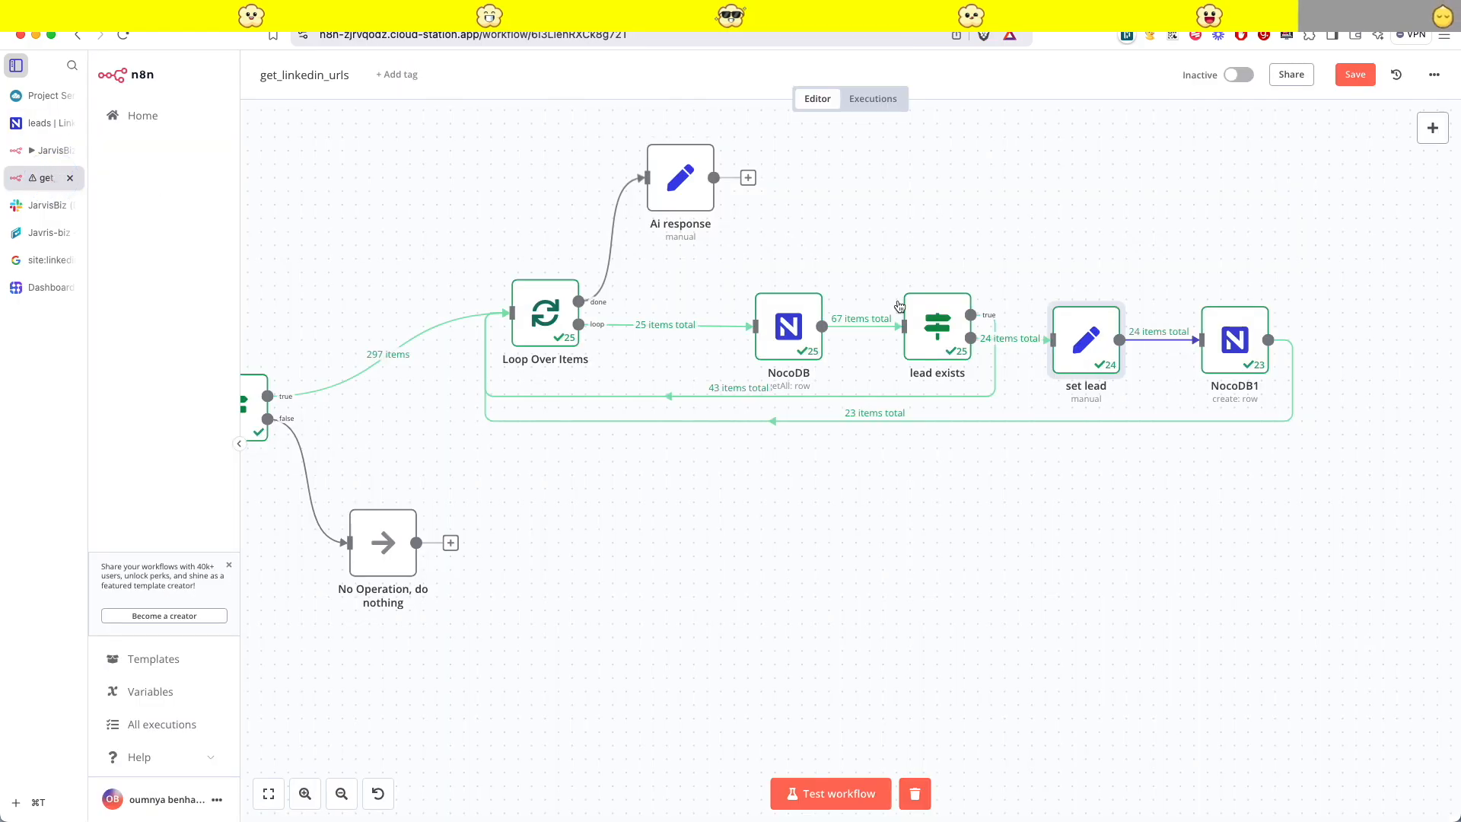
click(858, 794)
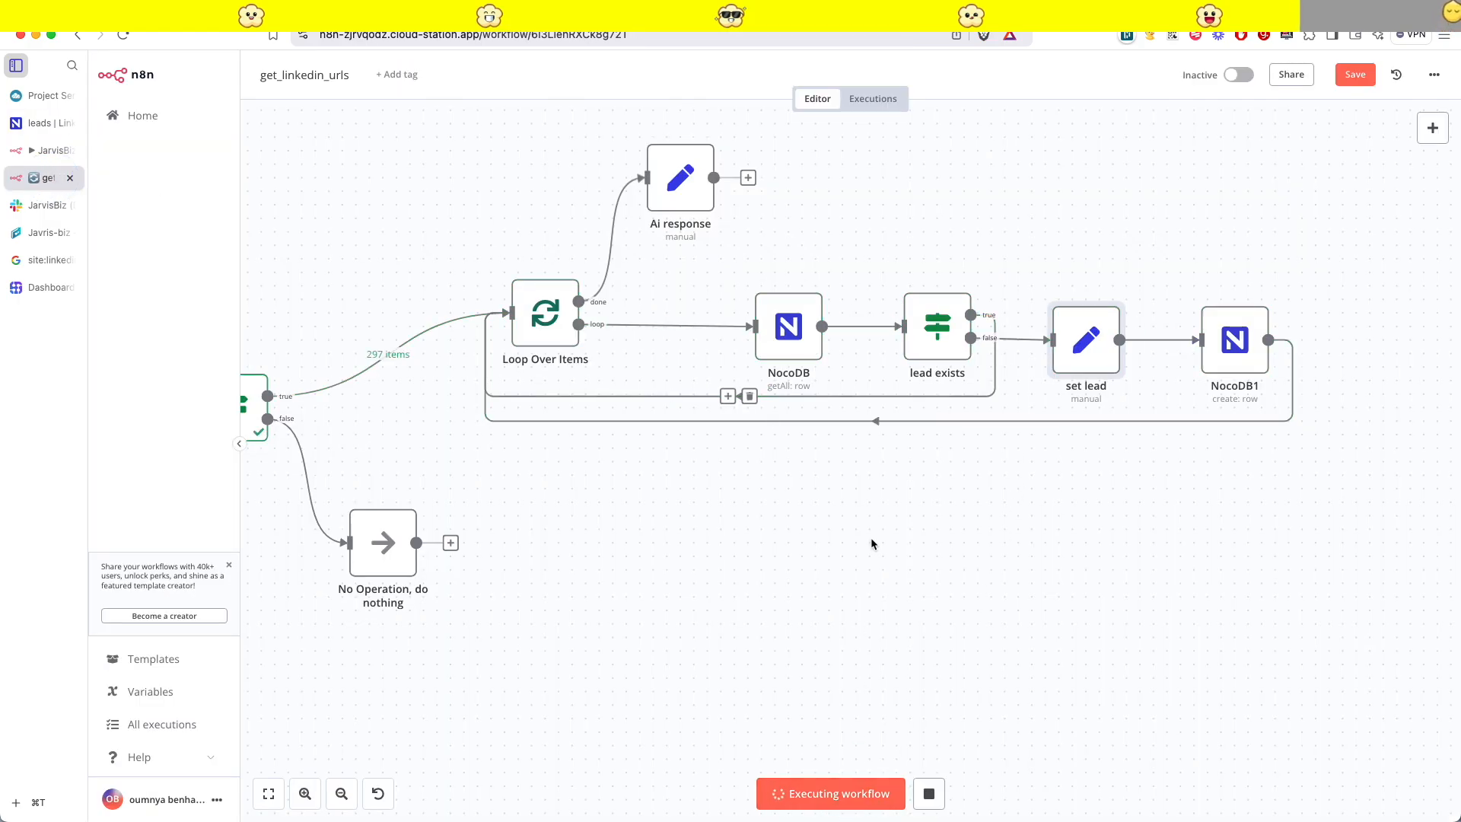
click(39, 123)
click(502, 70)
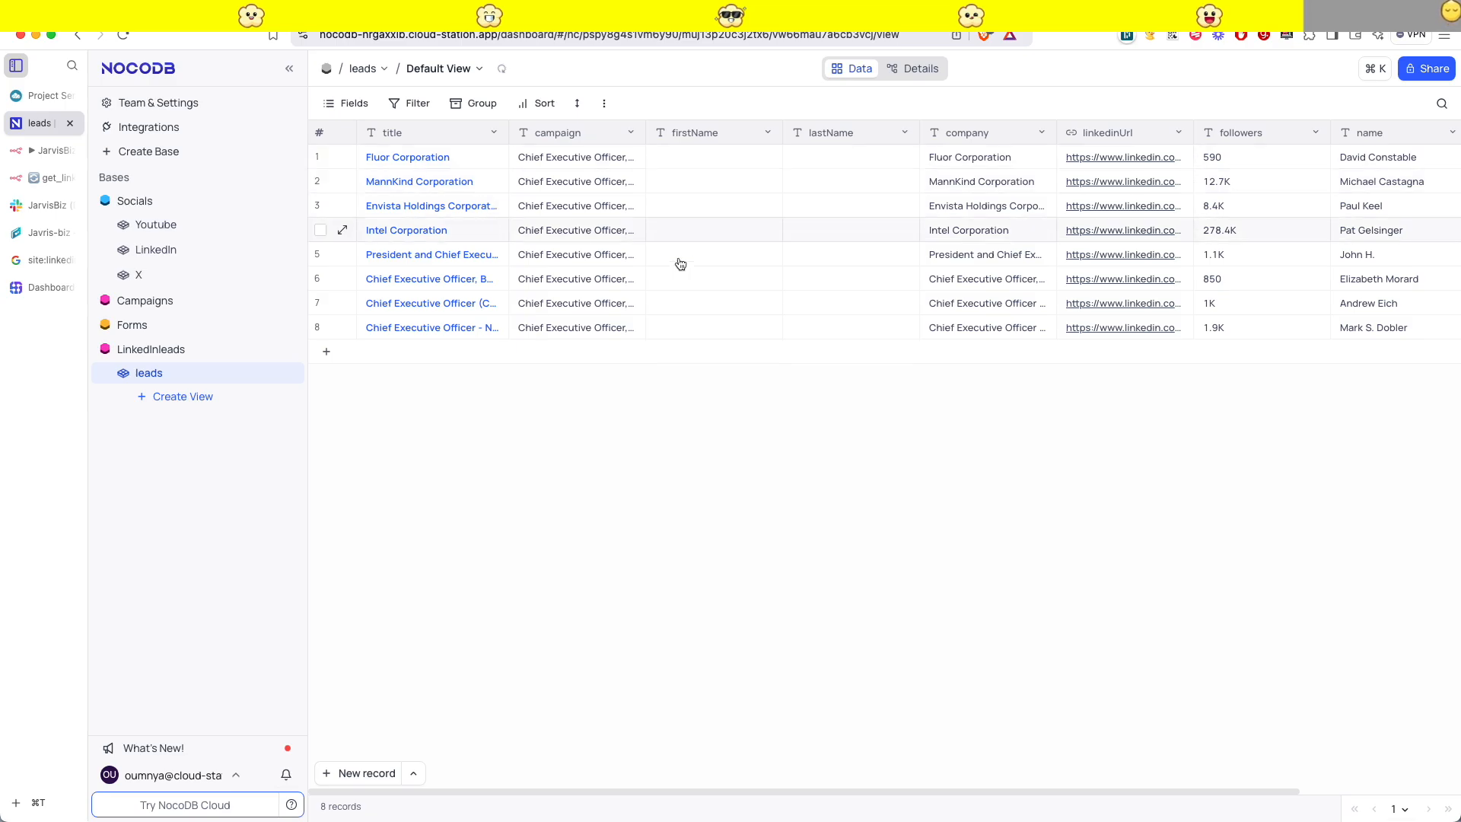
scroll(1295, 260, right, 5)
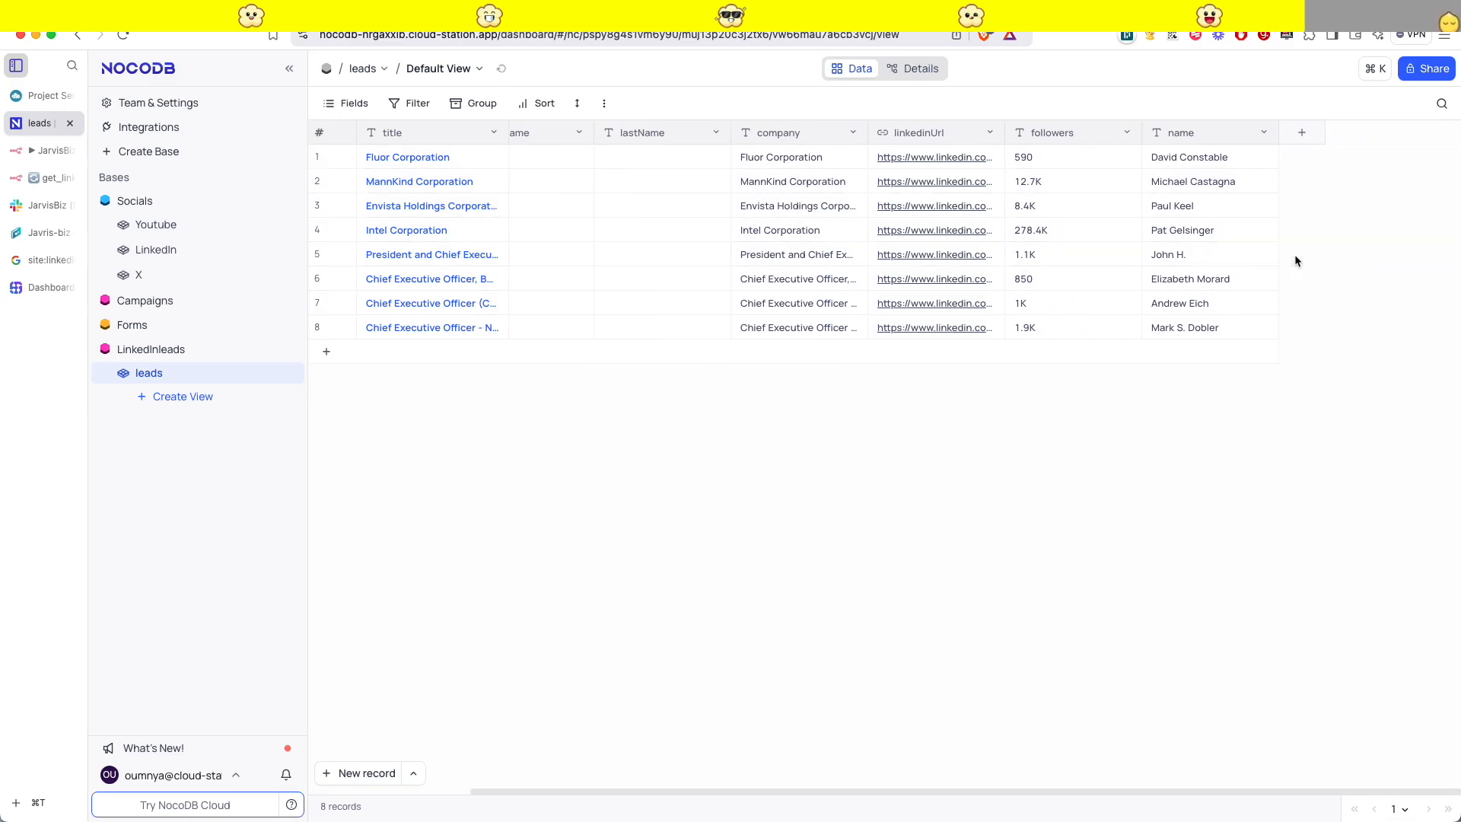
click(503, 69)
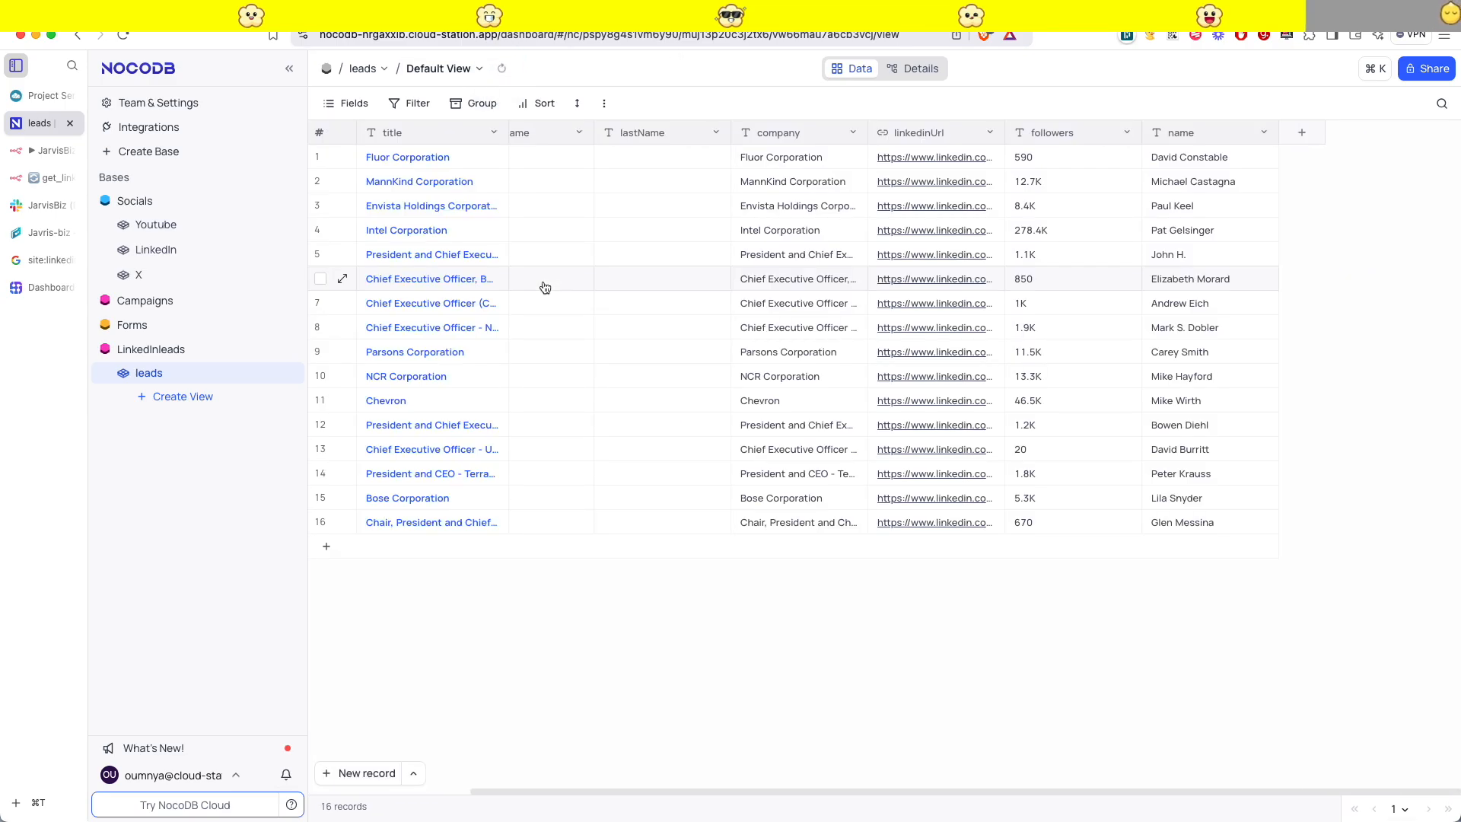
click(502, 69)
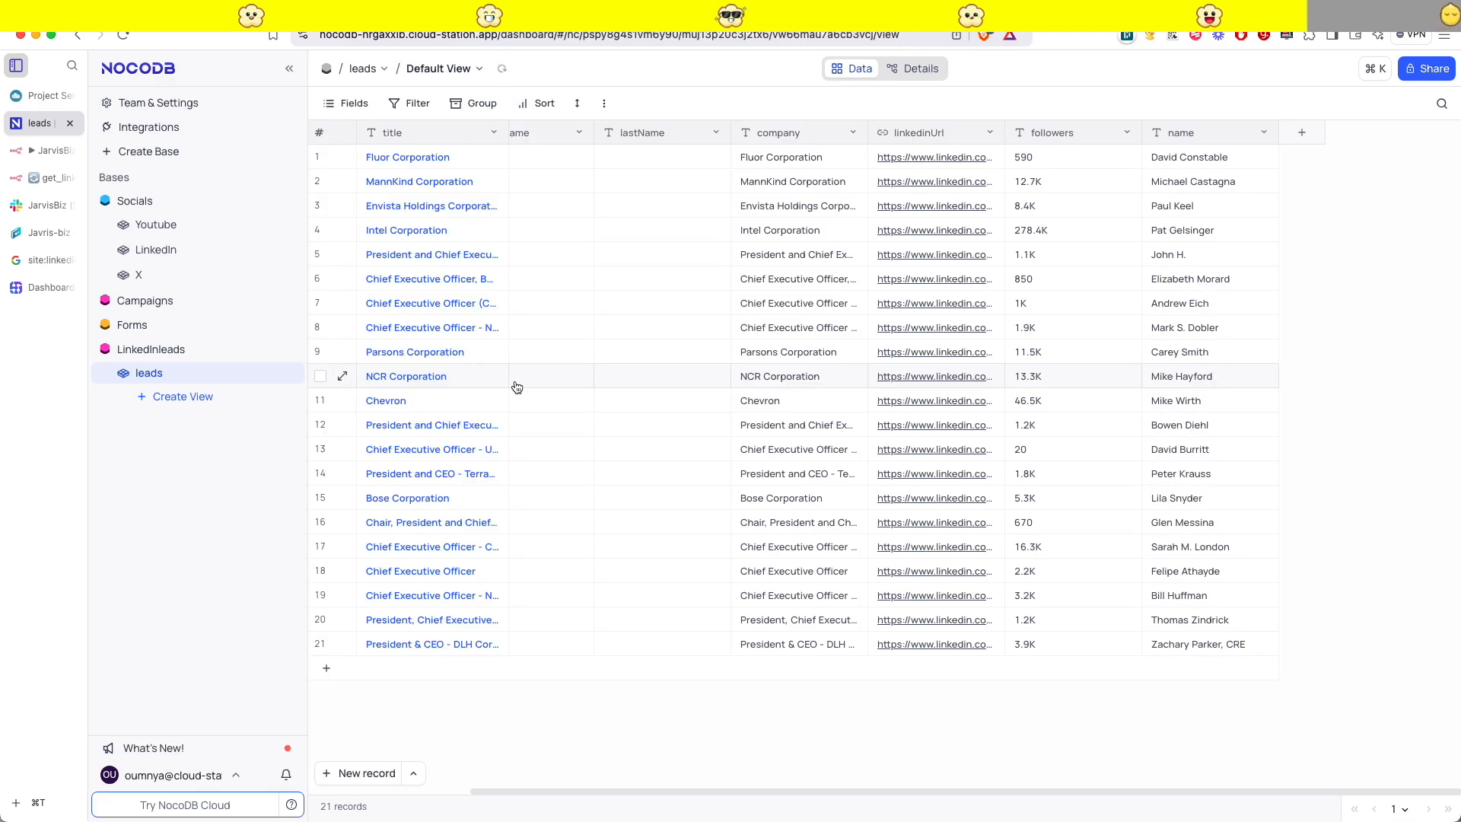
click(503, 70)
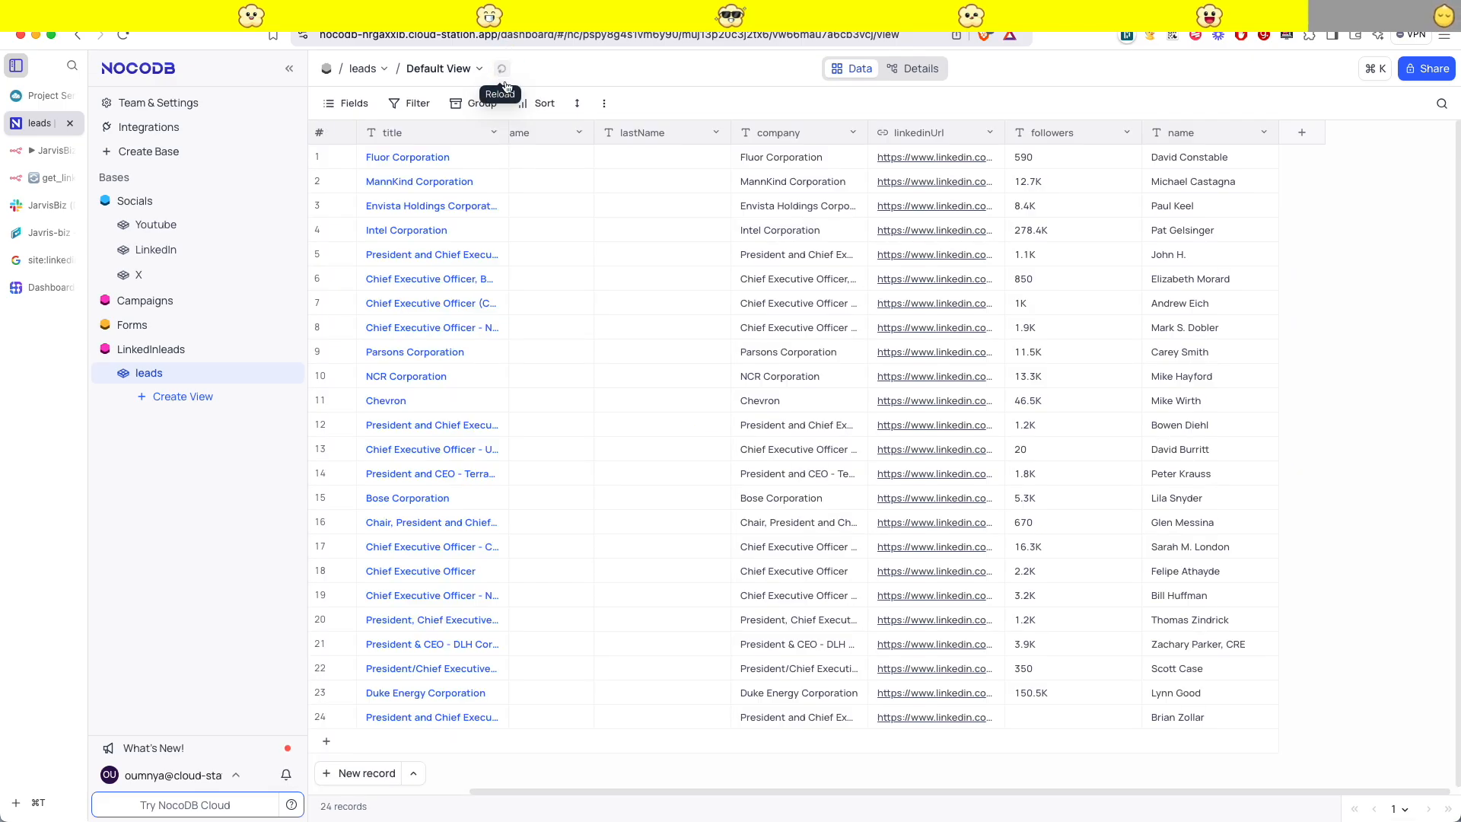
- Change the leads table's records per page, review the latest leads, and go back to the running get_linkedin_urls workflow
click(1399, 809)
mouse_move(1396, 748)
click(1325, 746)
scroll(578, 473, down, 1)
click(502, 69)
scroll(507, 437, down, 2)
scroll(525, 457, up, 2)
click(499, 67)
scroll(518, 437, down, 5)
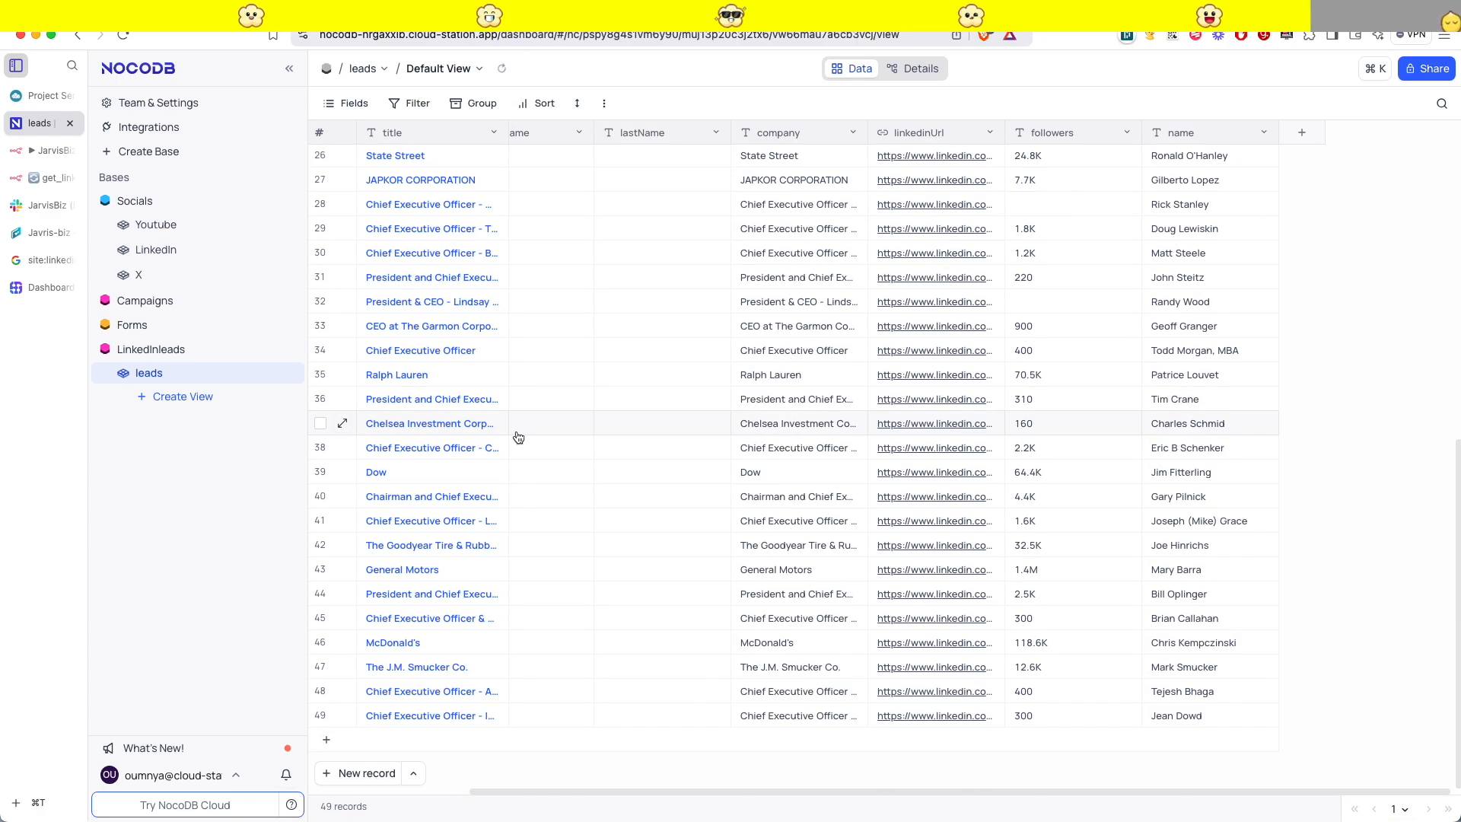
click(42, 150)
click(42, 177)
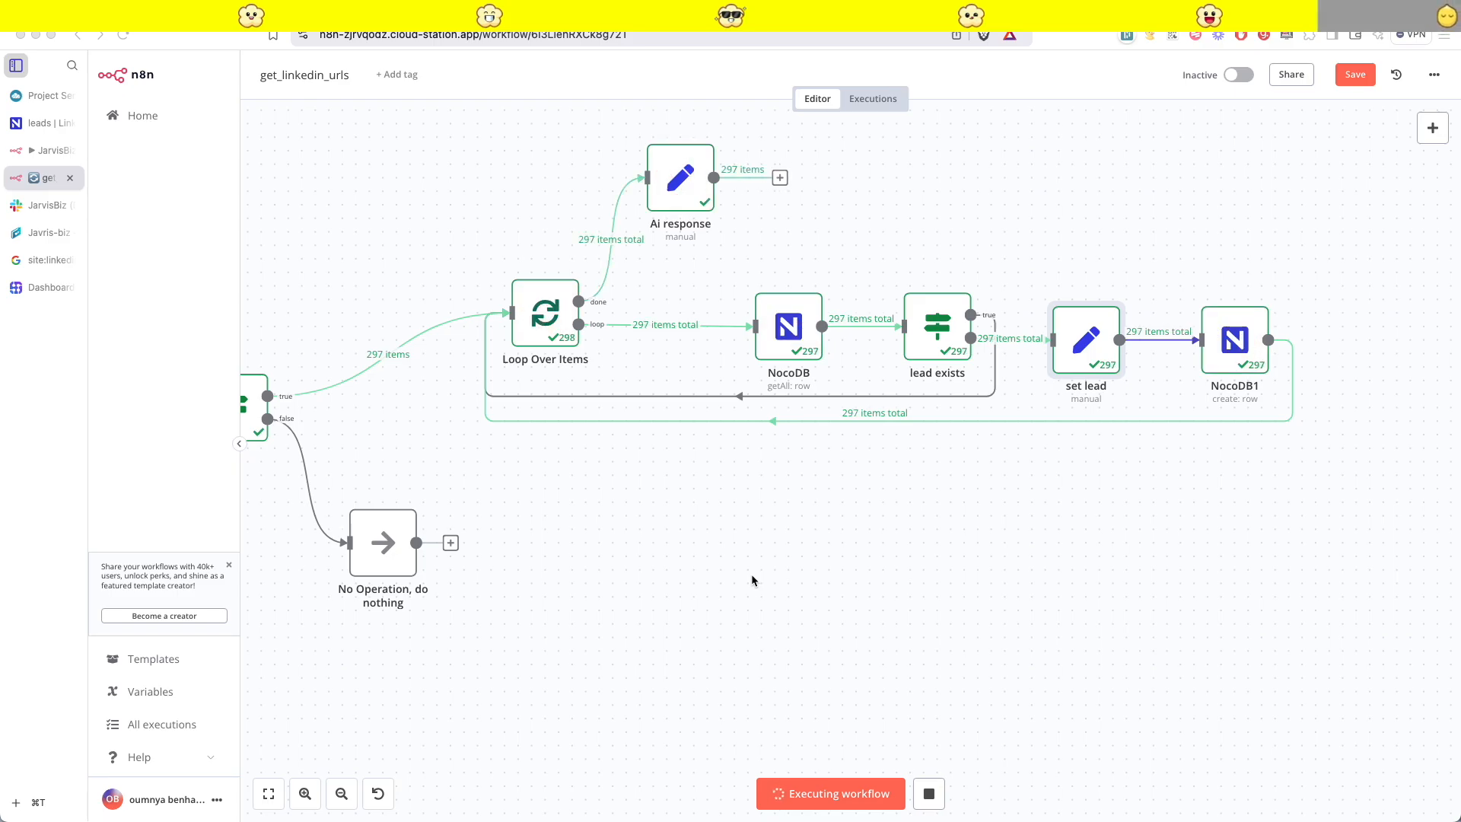
- Reload the NocoDB leads table and review the last records on page 3
click(43, 123)
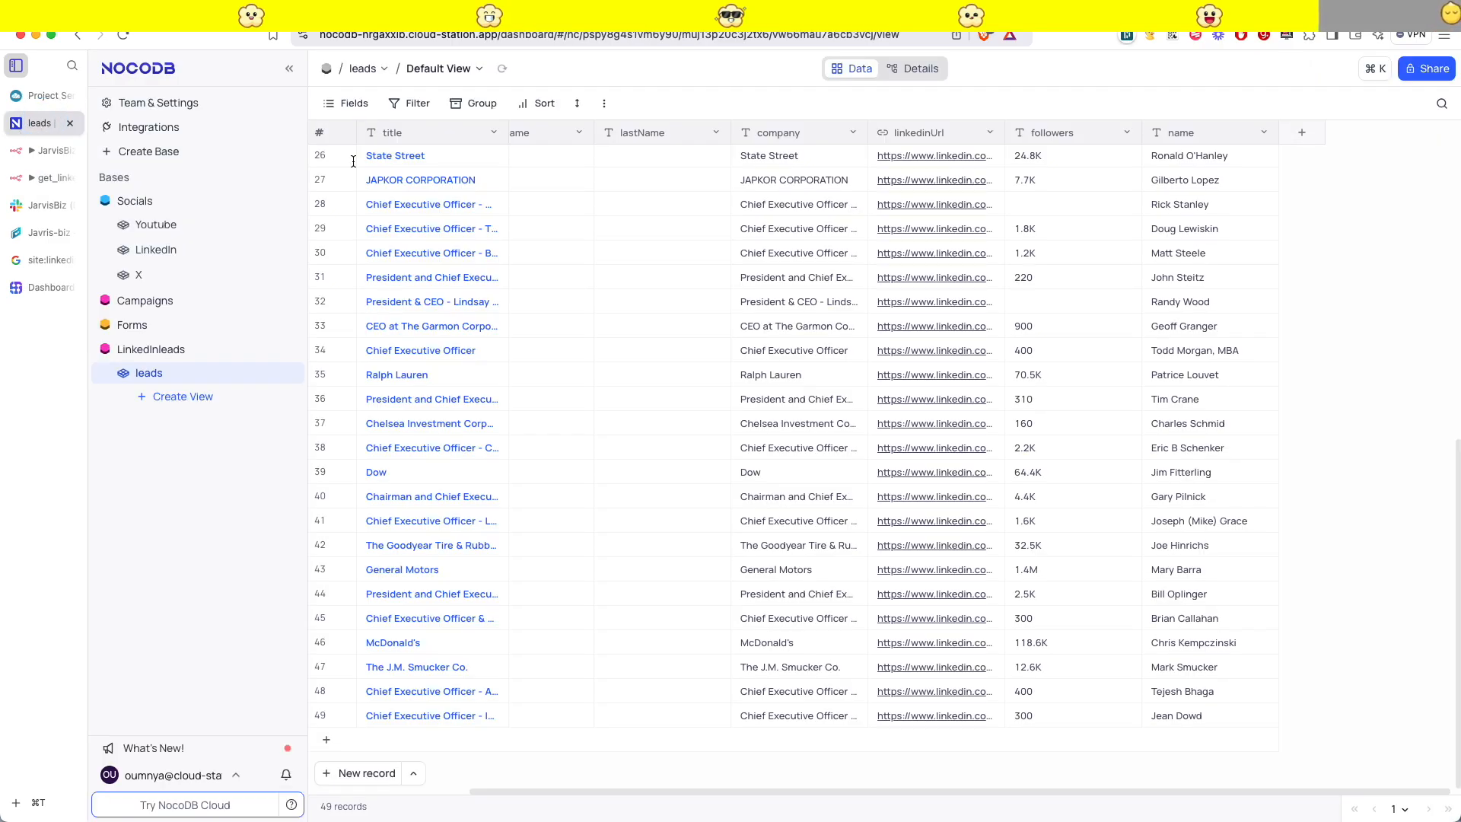
click(502, 68)
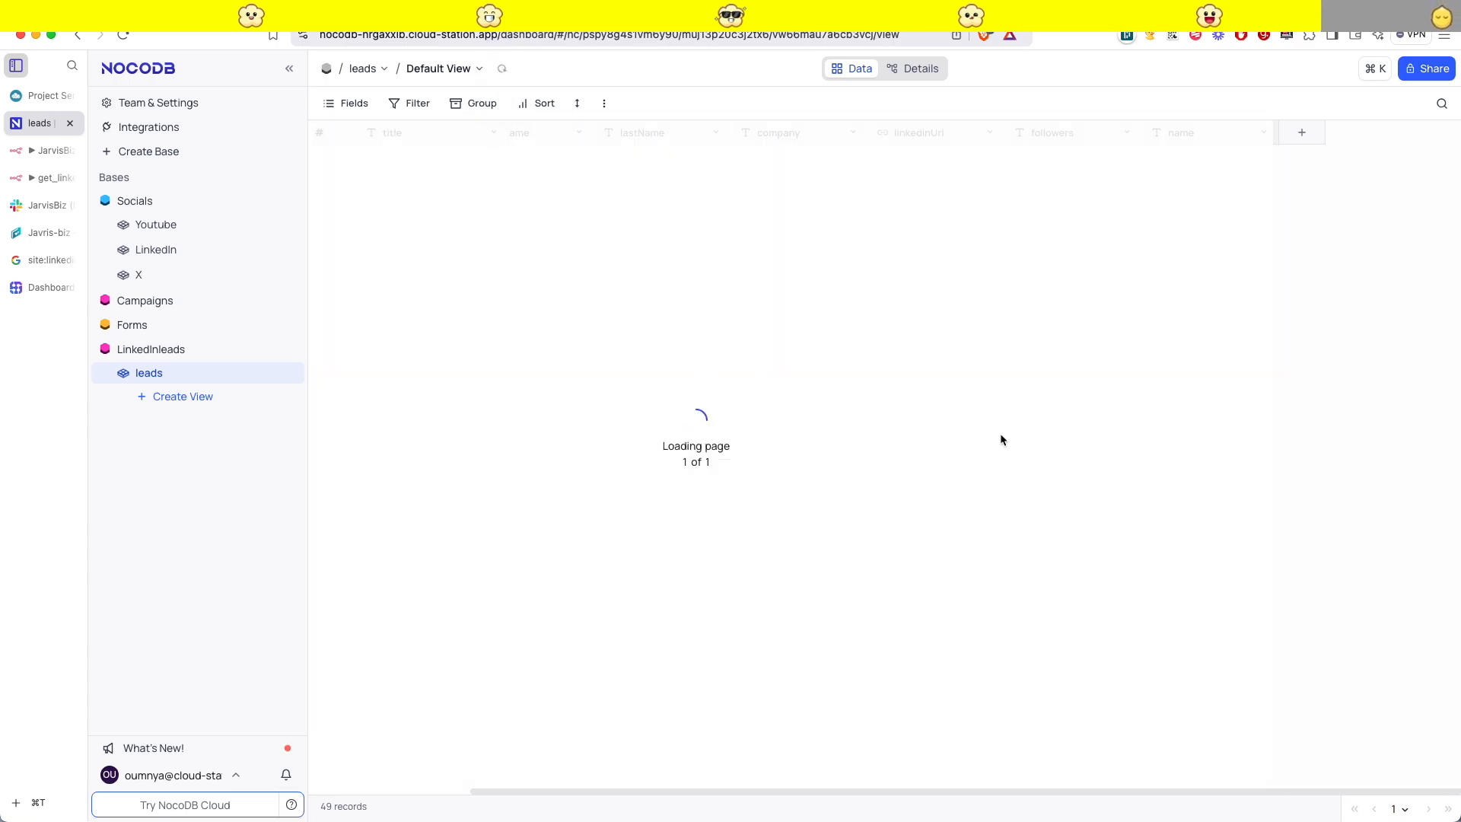
scroll(784, 530, down, 10)
click(1408, 811)
click(1402, 778)
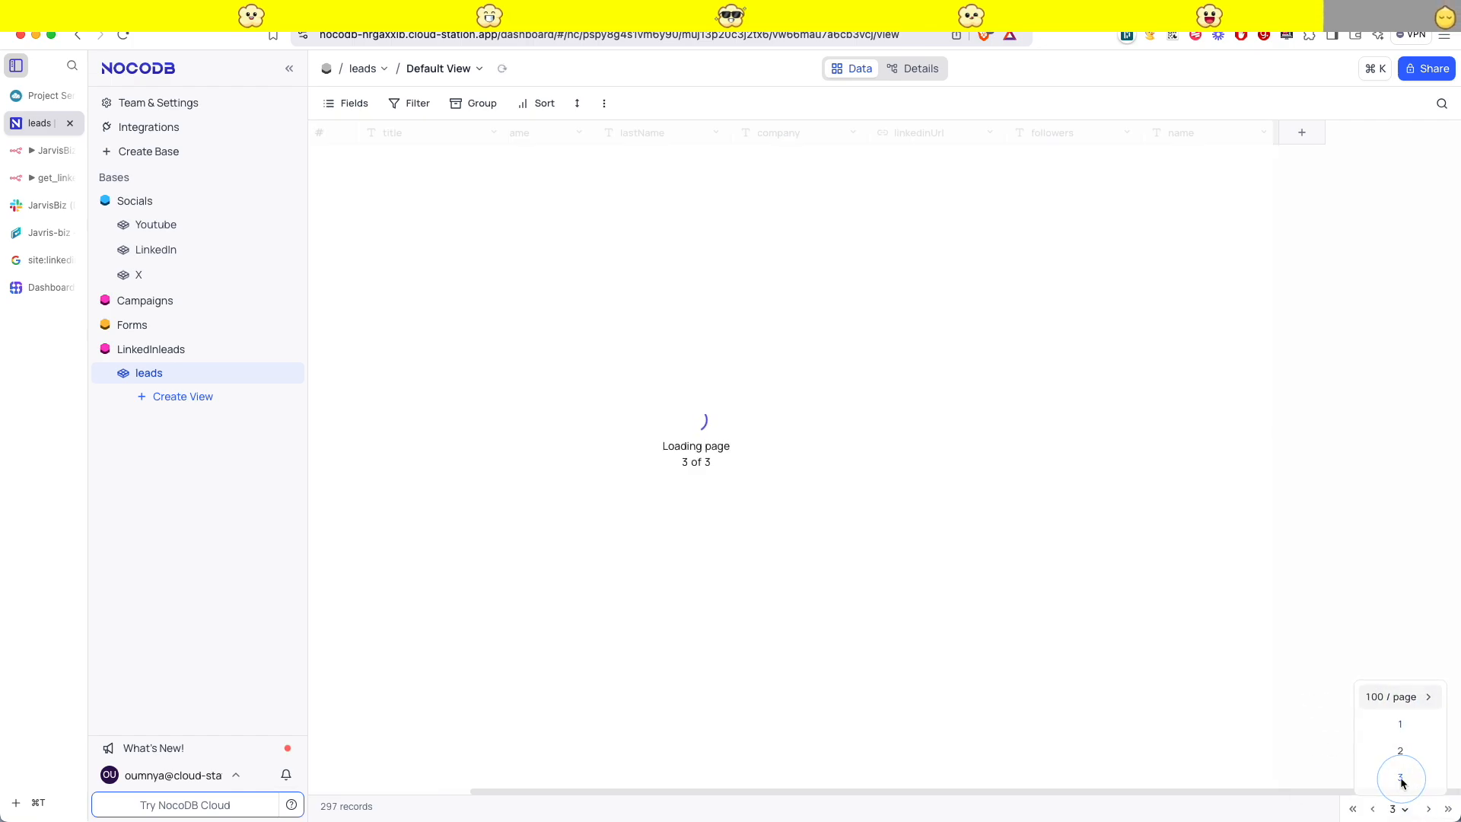
scroll(814, 426, down, 20)
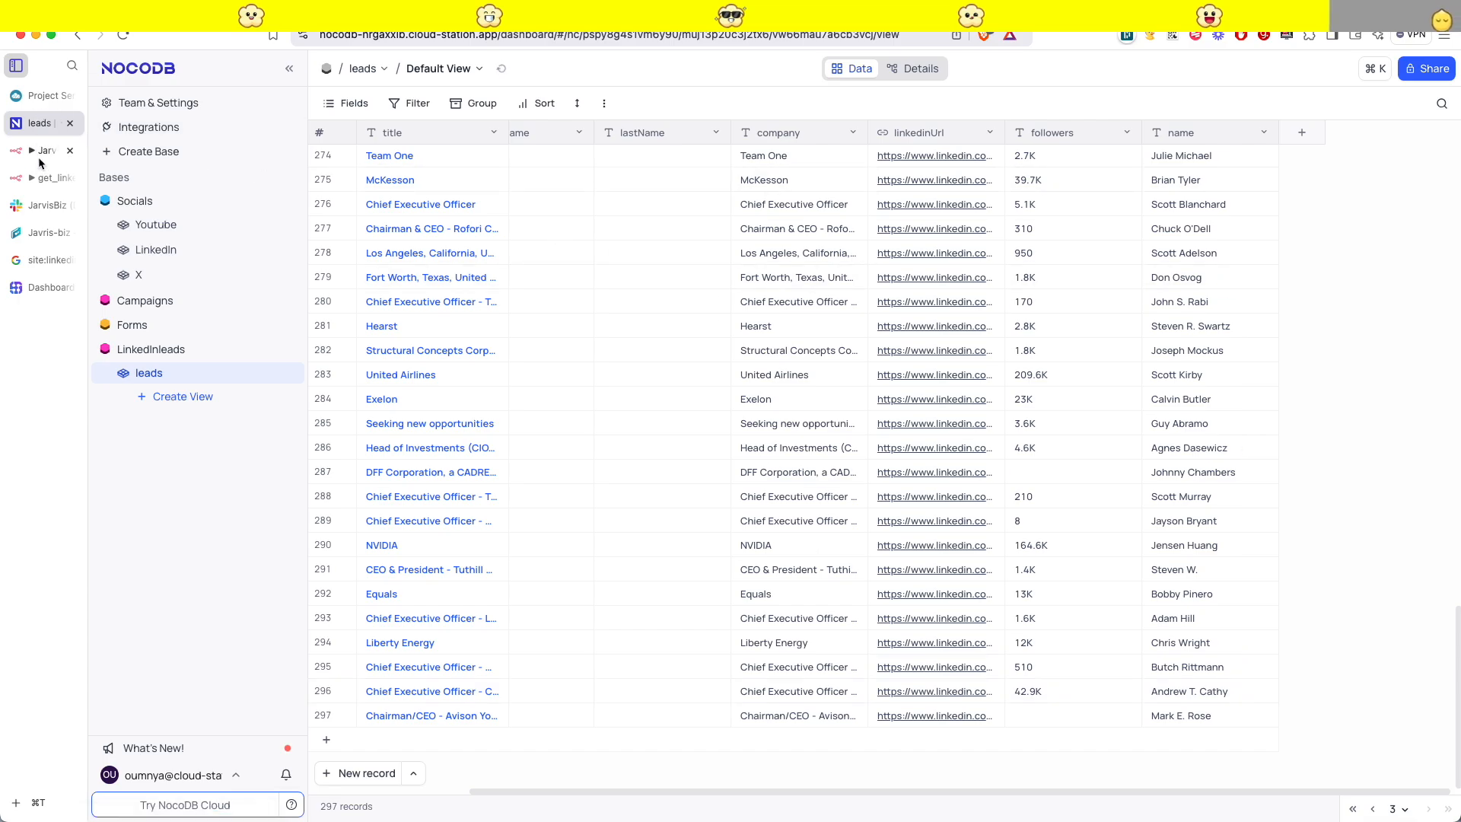
- Enable Execute Once for the Ai response node in the get_linkedin_urls workflow and save the workflow
click(38, 177)
double_click(769, 294)
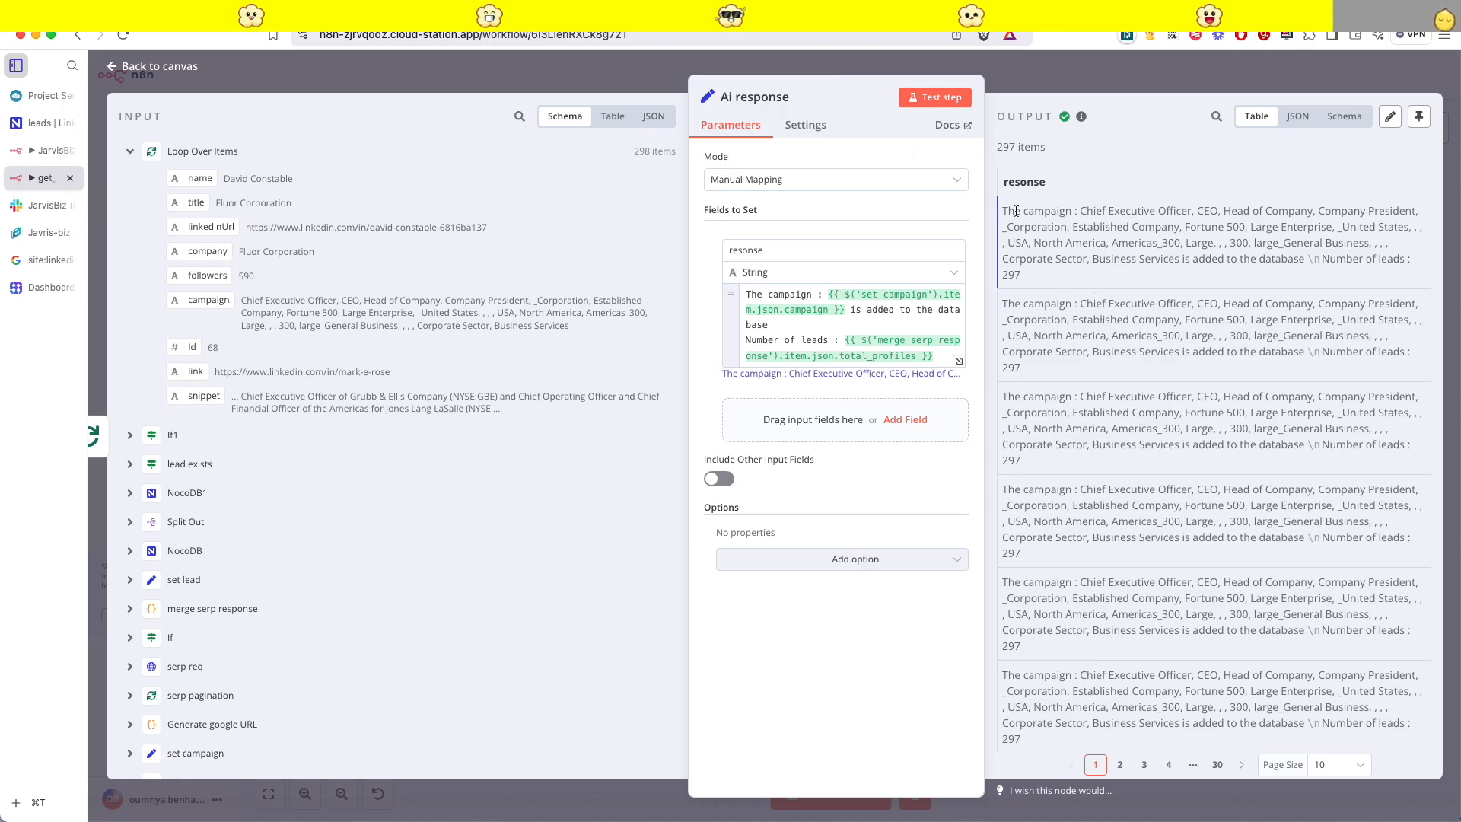
click(821, 133)
click(720, 281)
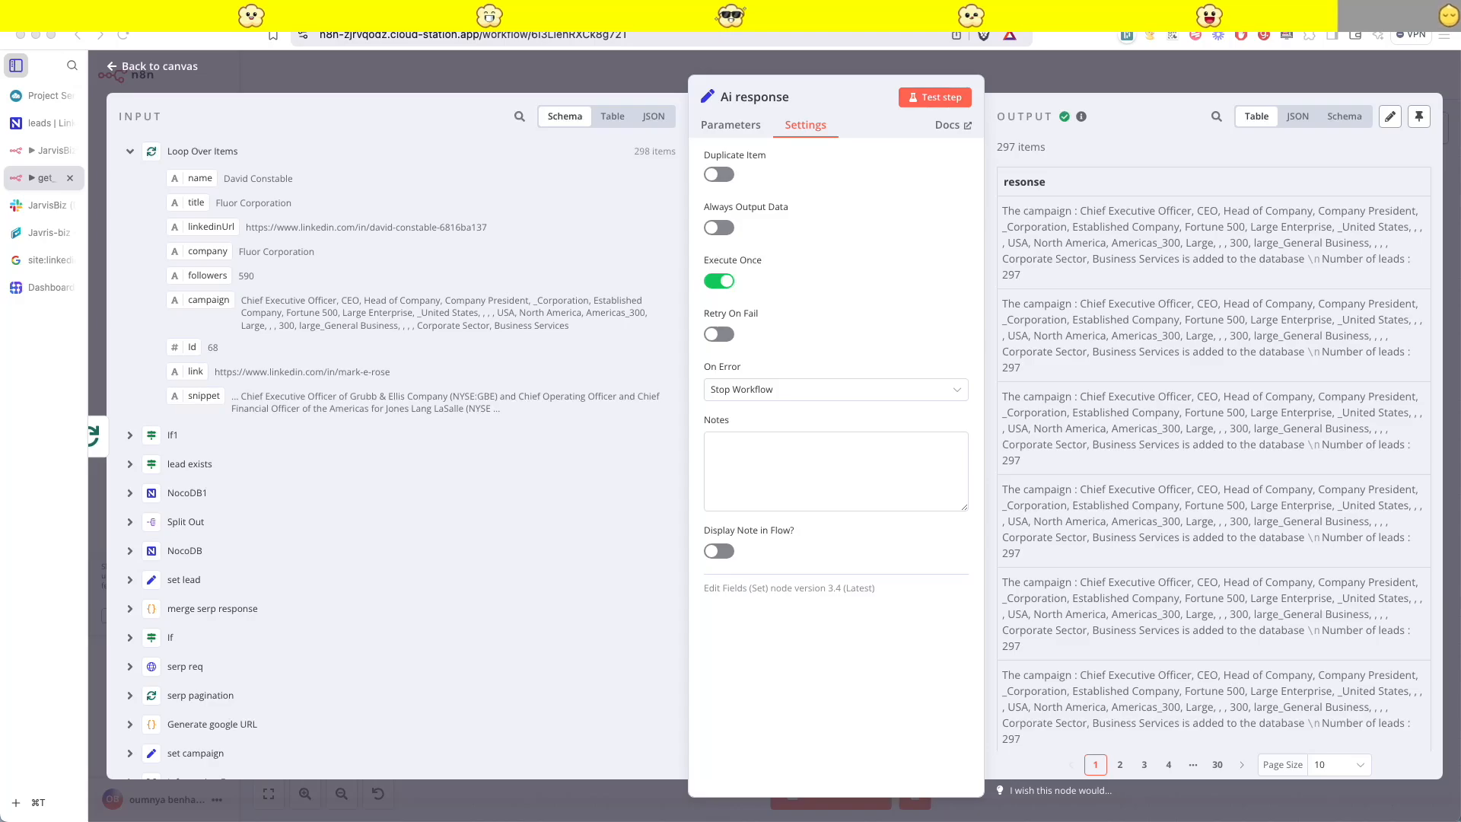
click(1093, 61)
click(1145, 80)
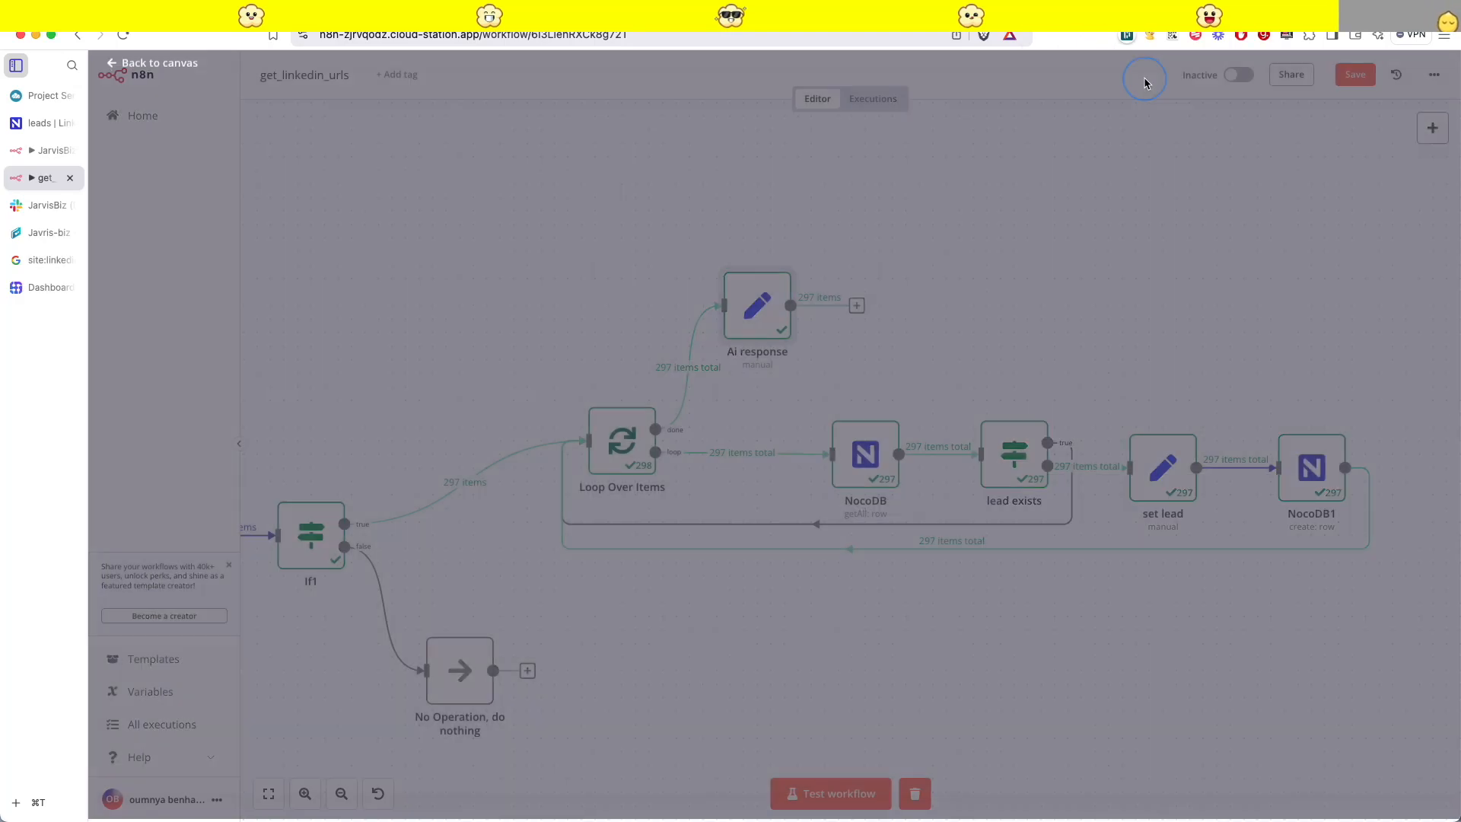
click(1355, 73)
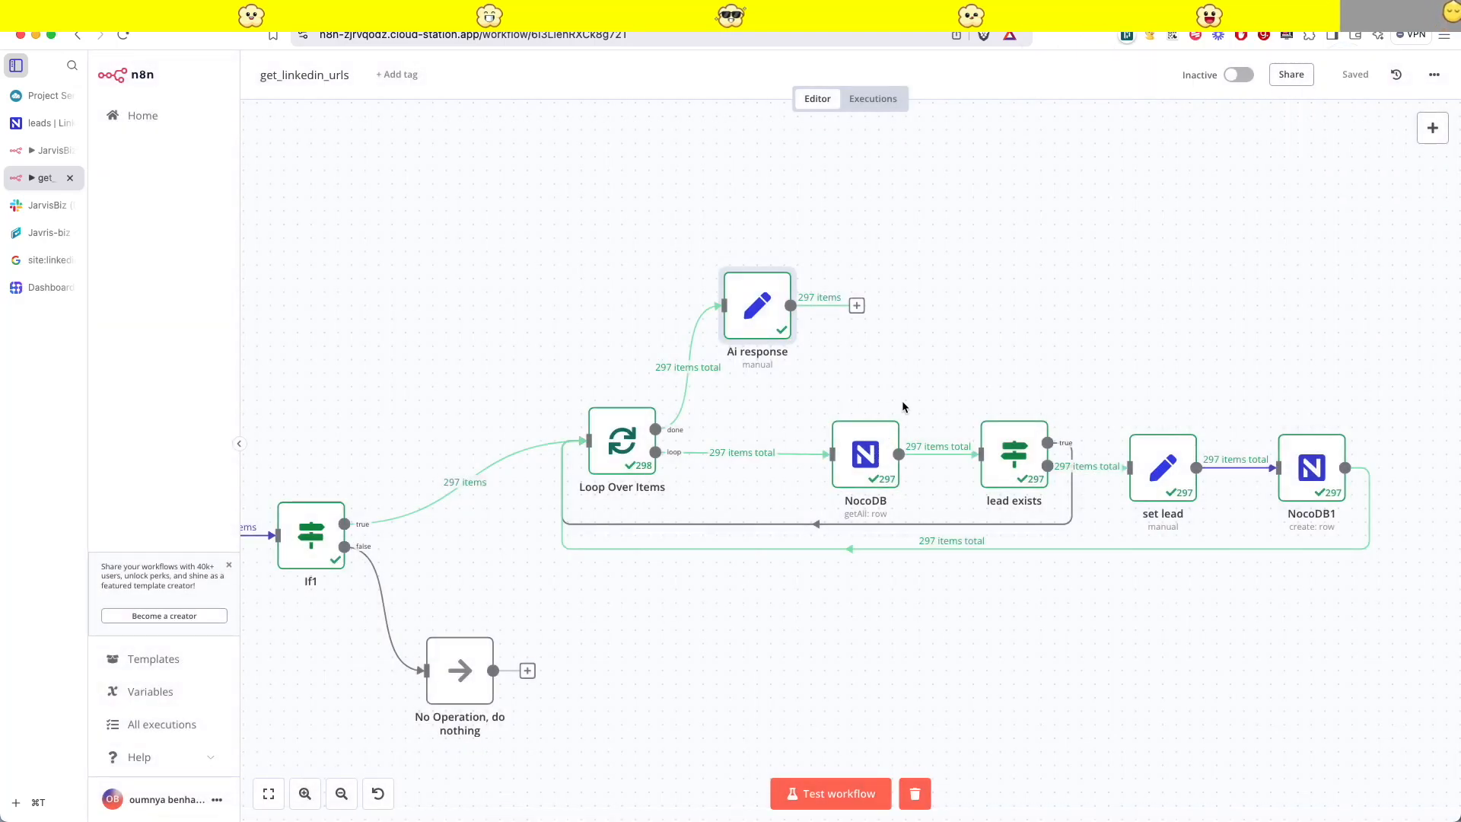
scroll(905, 366, left, 4)
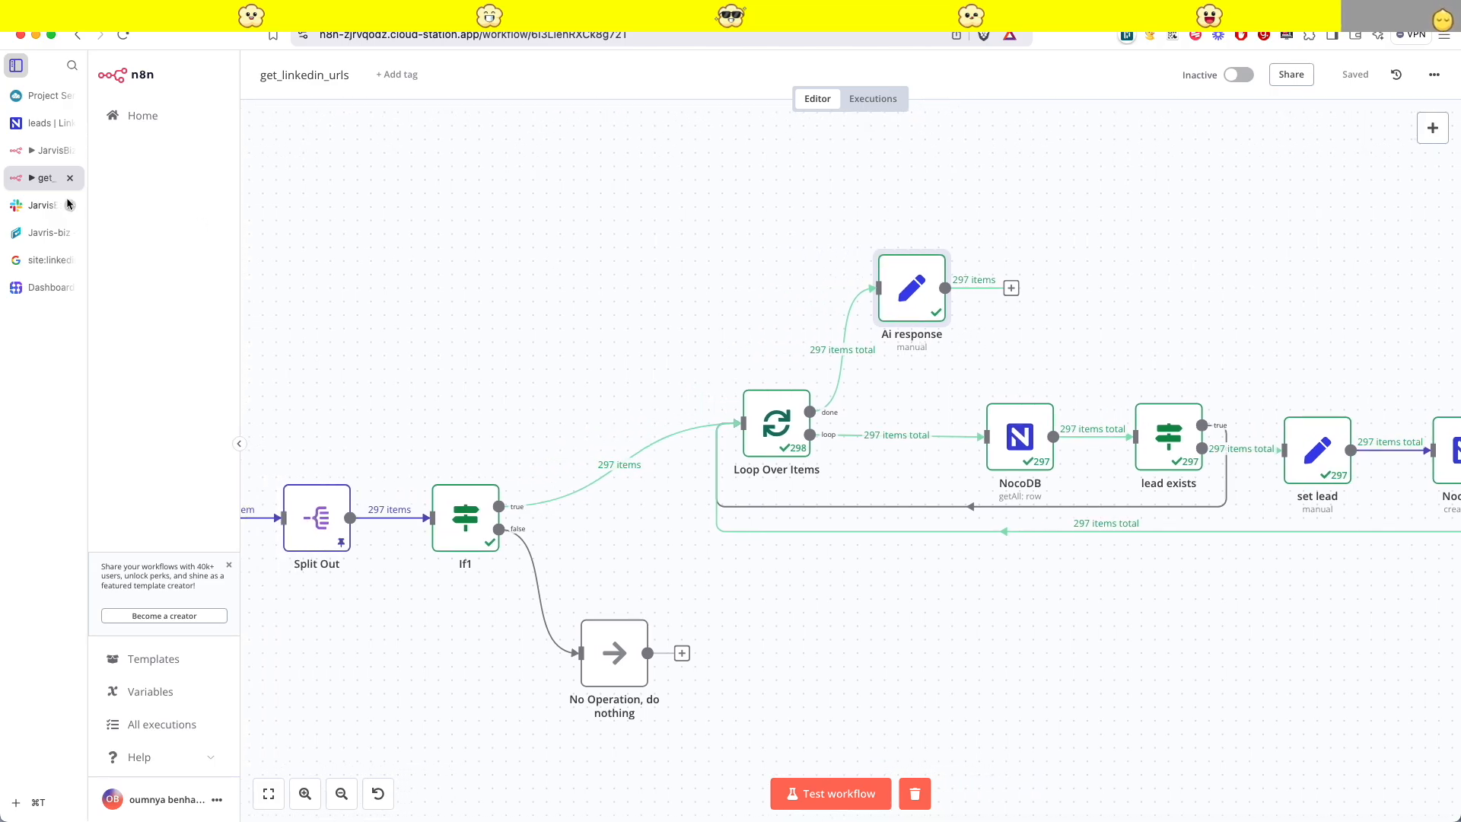
- Send the message "Get me 10 CMO in Dallas" to JarvisBiz in Slack
click(67, 204)
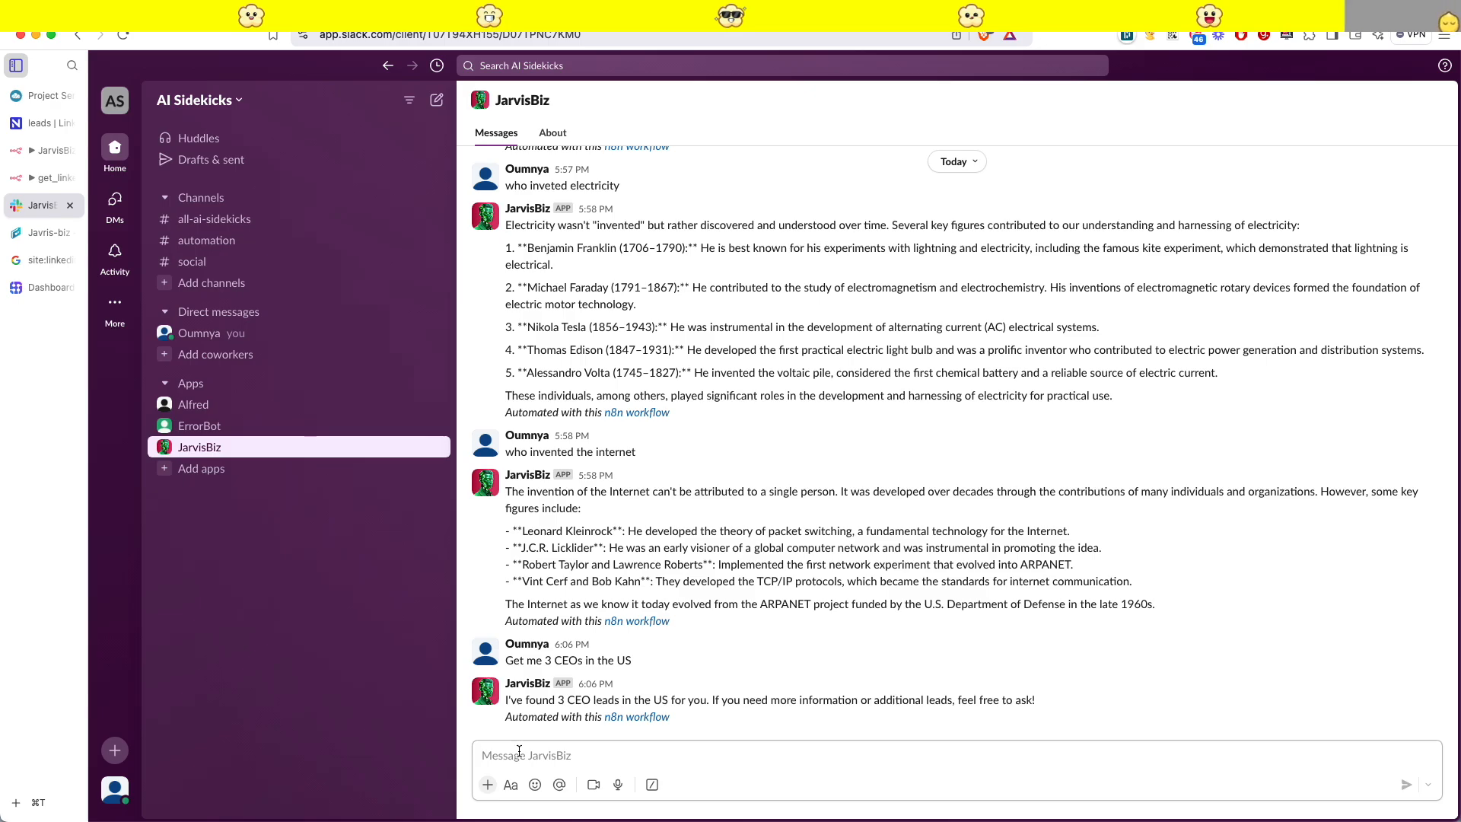
text(Get me 10 CMO in Dallas)
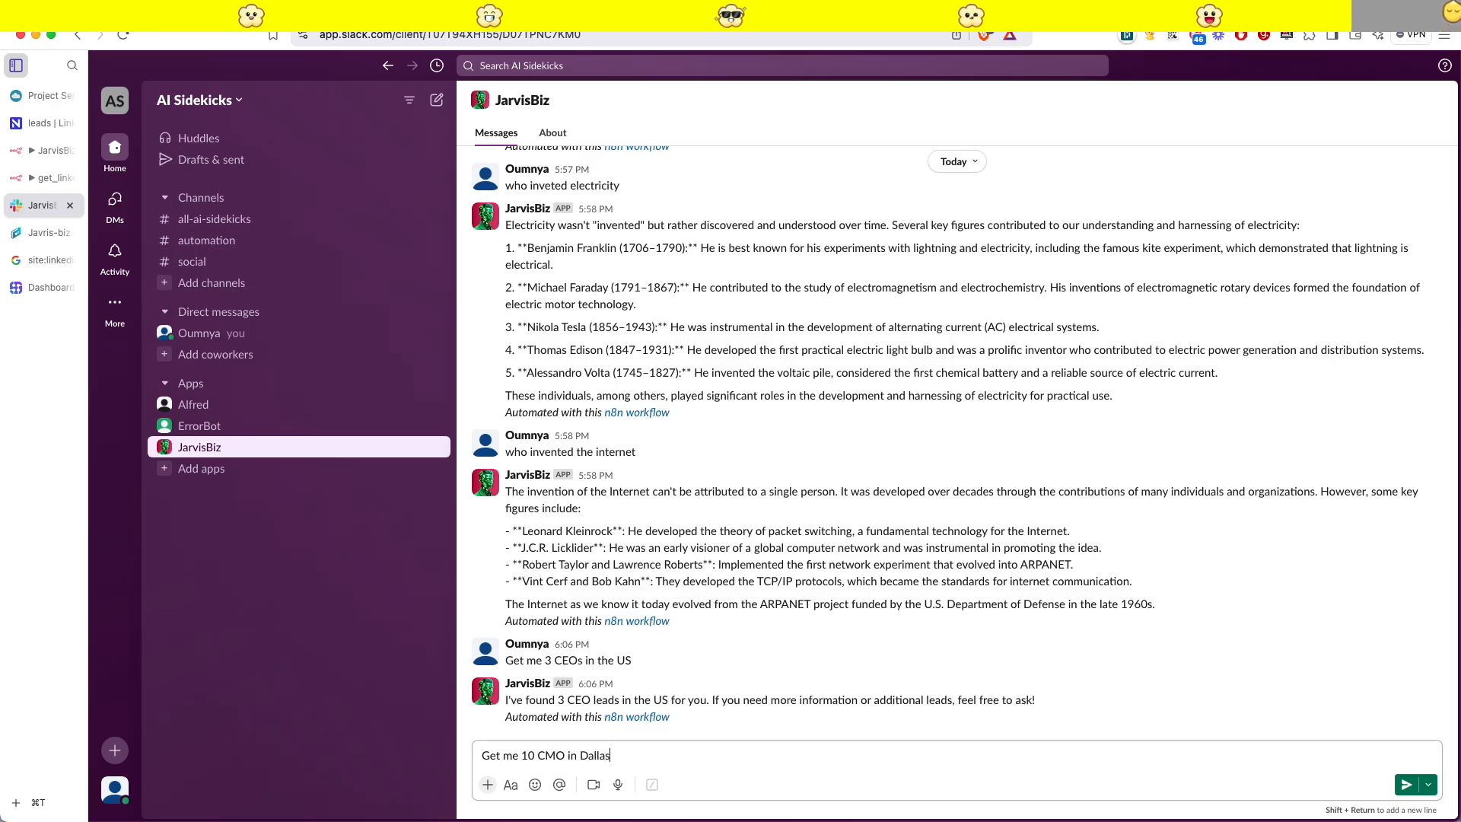
key(Return)
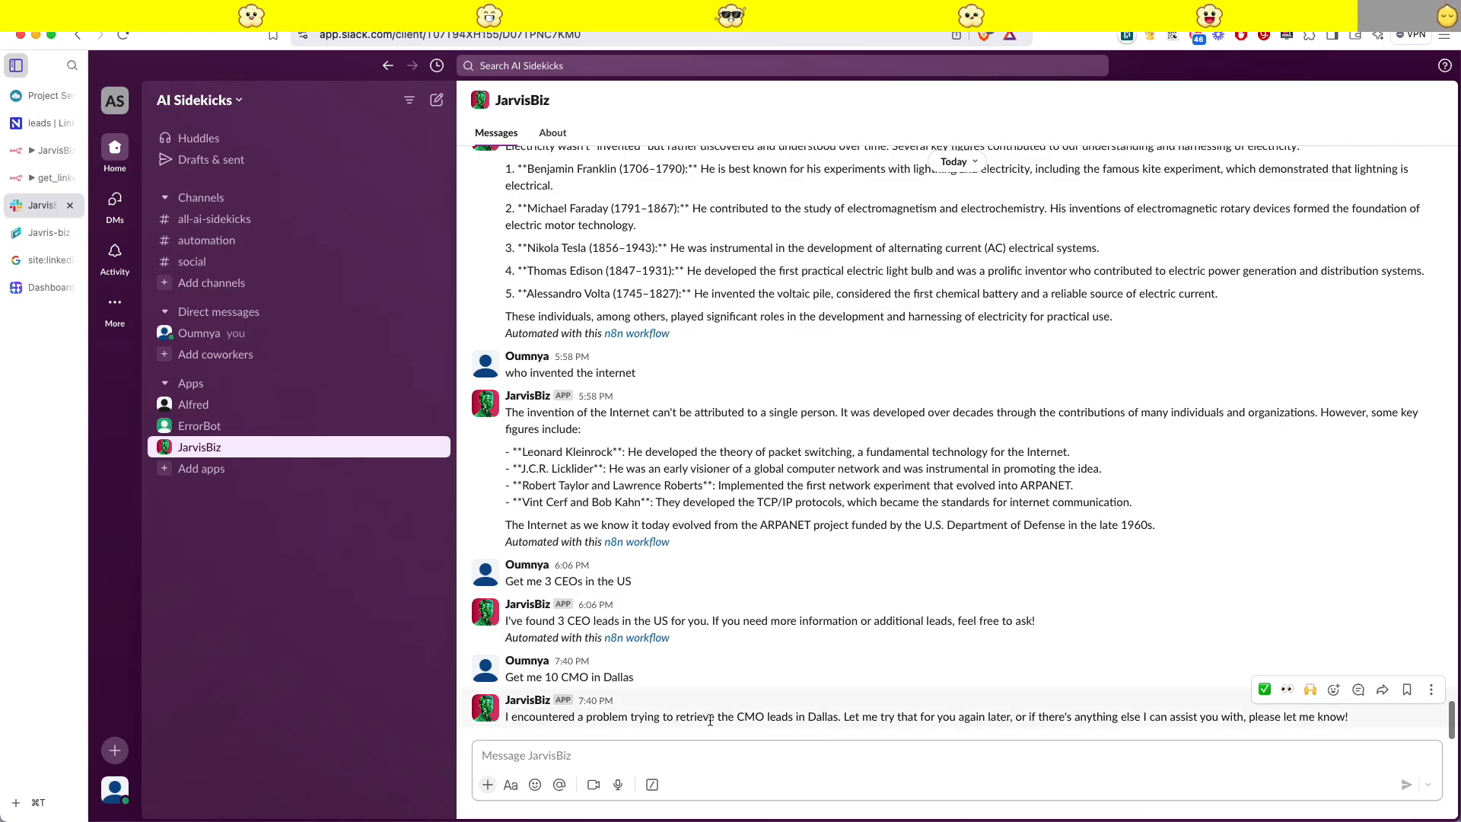
- Reload the JarvisBiz executions in n8n, open the latest agent run, and inspect the Get_linkedin_urls tool's error details
click(46, 151)
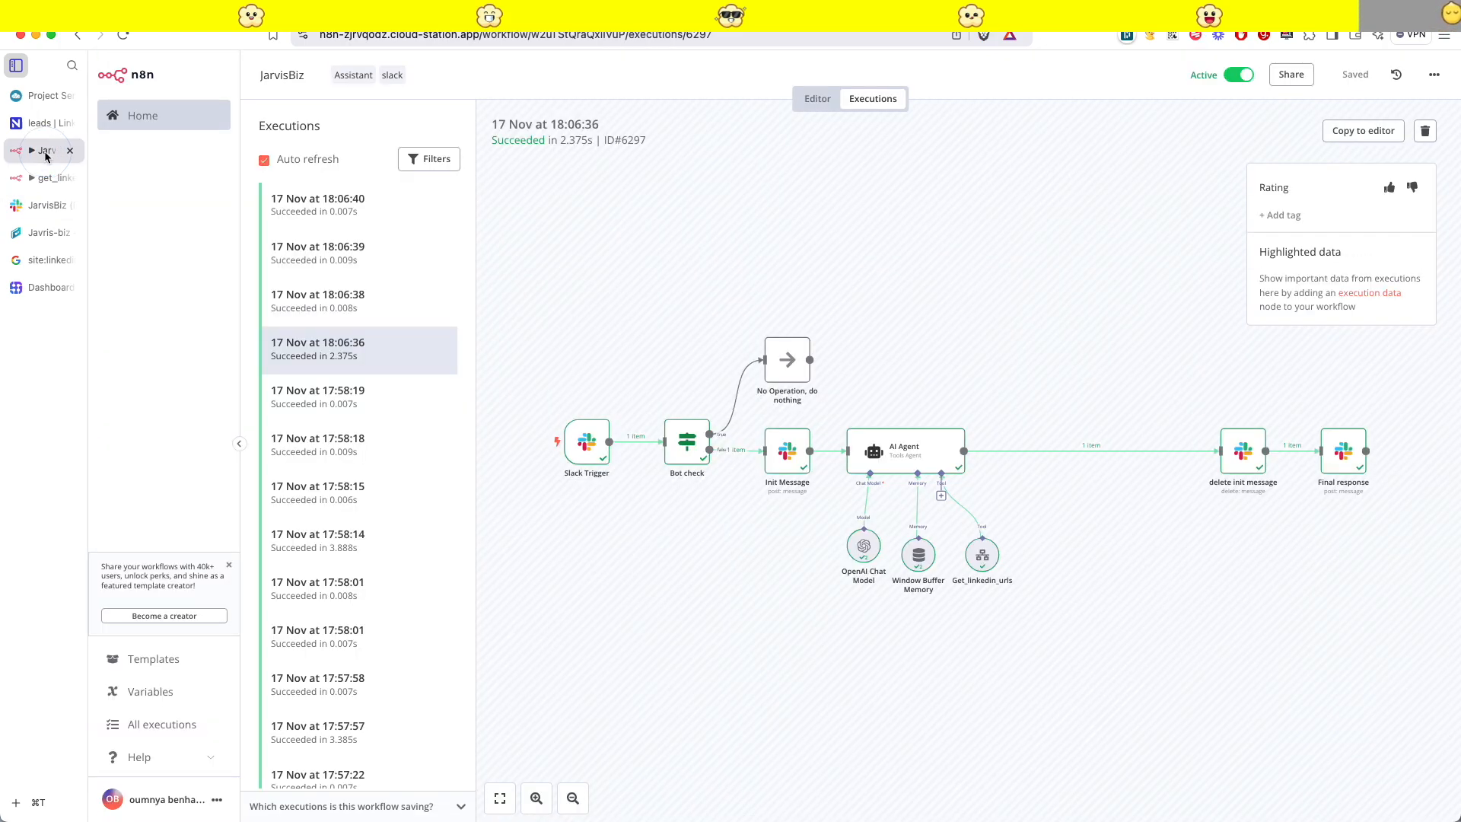
click(124, 36)
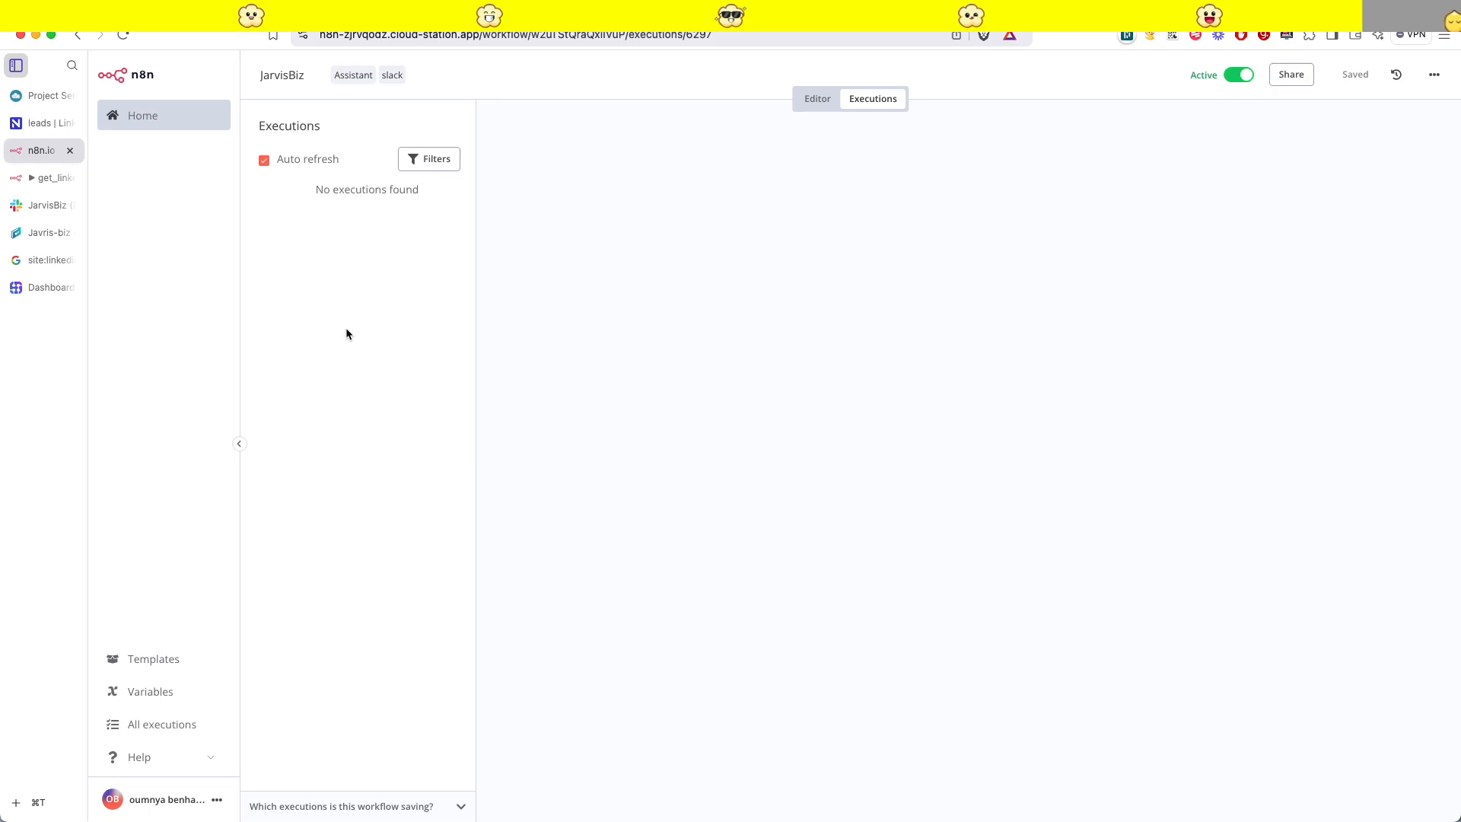
click(352, 344)
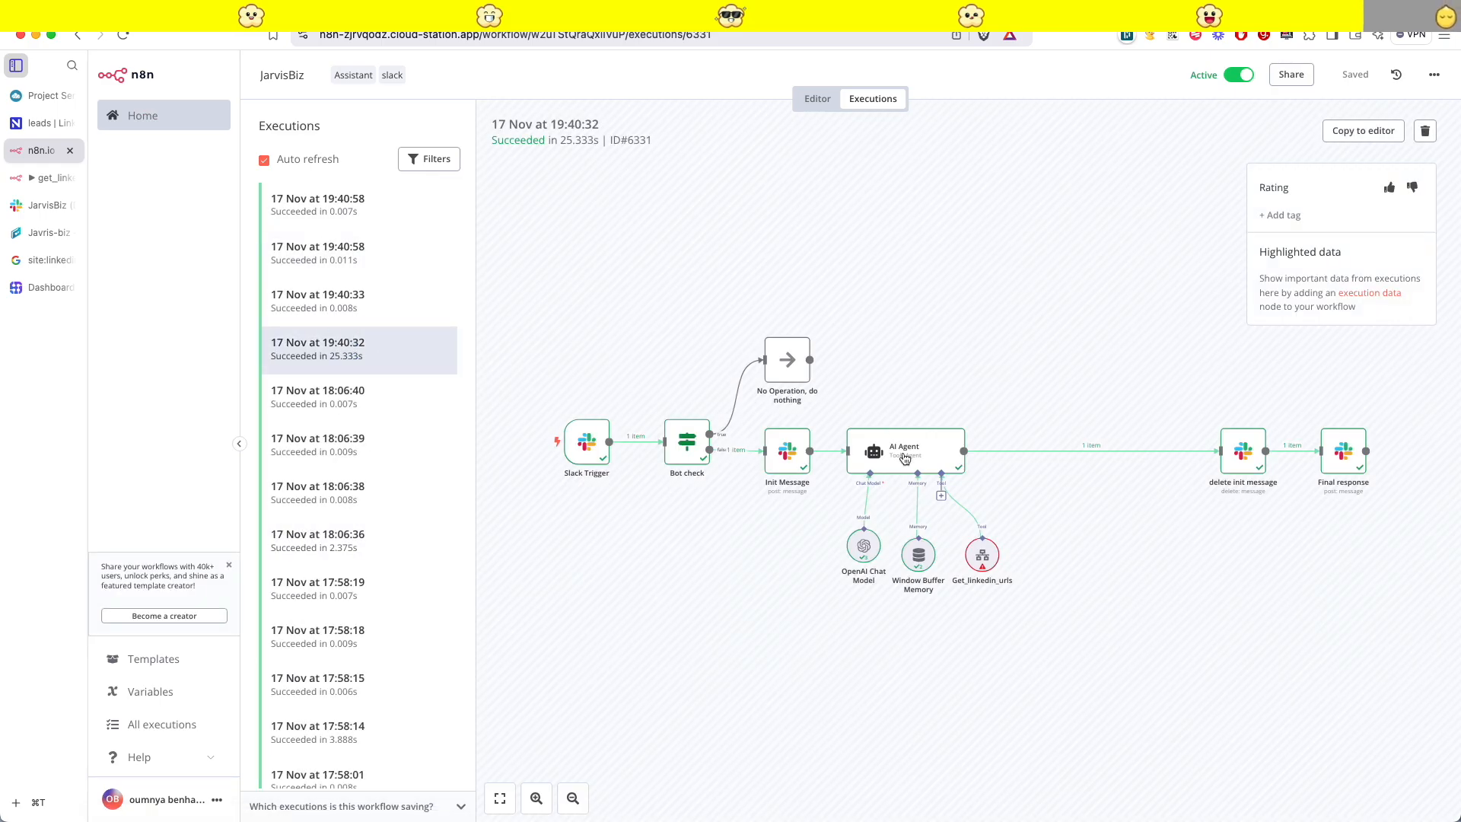
double_click(993, 560)
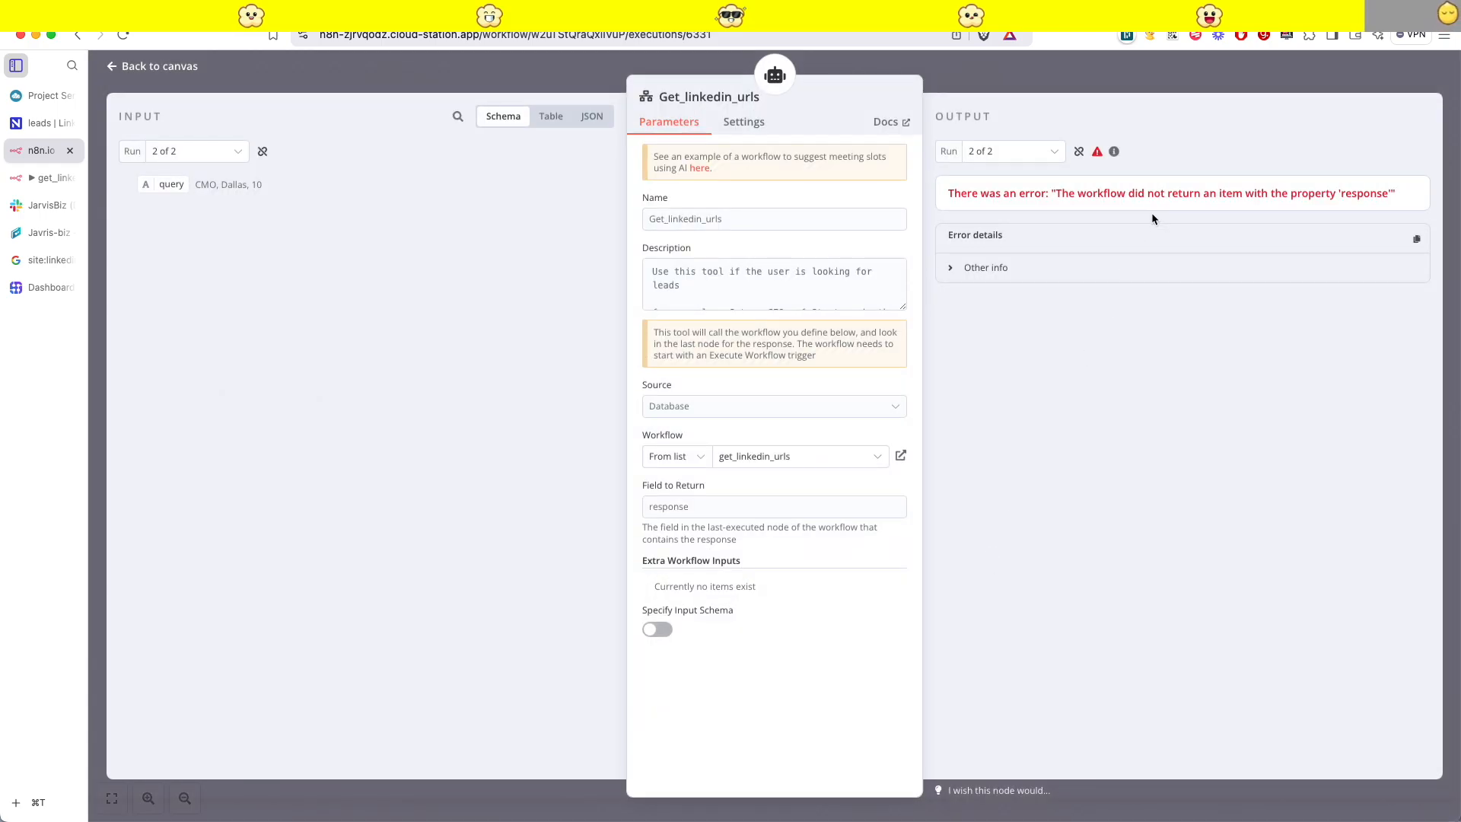
click(962, 268)
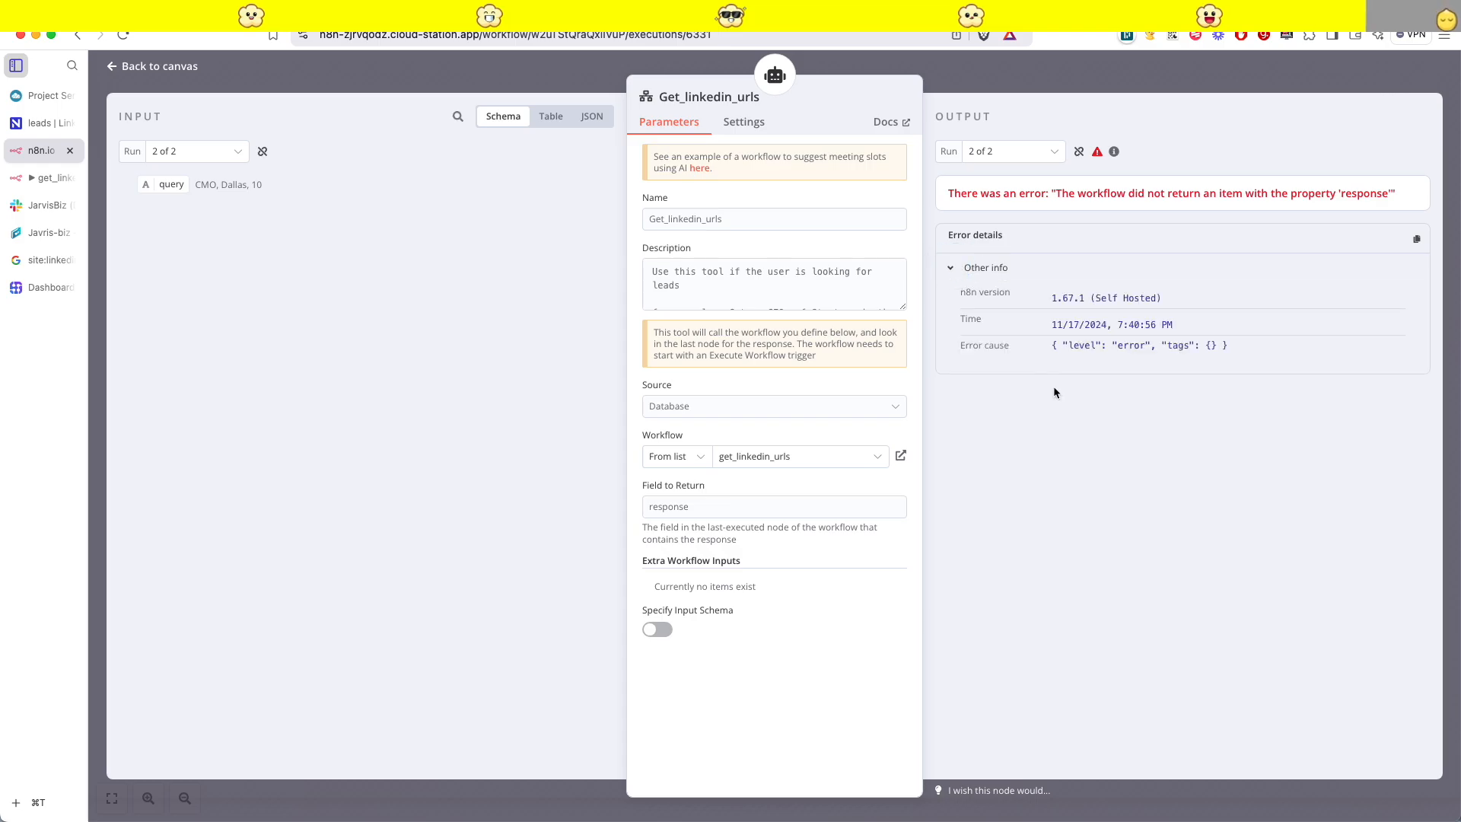
- Open the latest get_linkedin_urls execution and check the Ai response node's output field name by searching for "response"
key(ctrl+Tab)
click(890, 99)
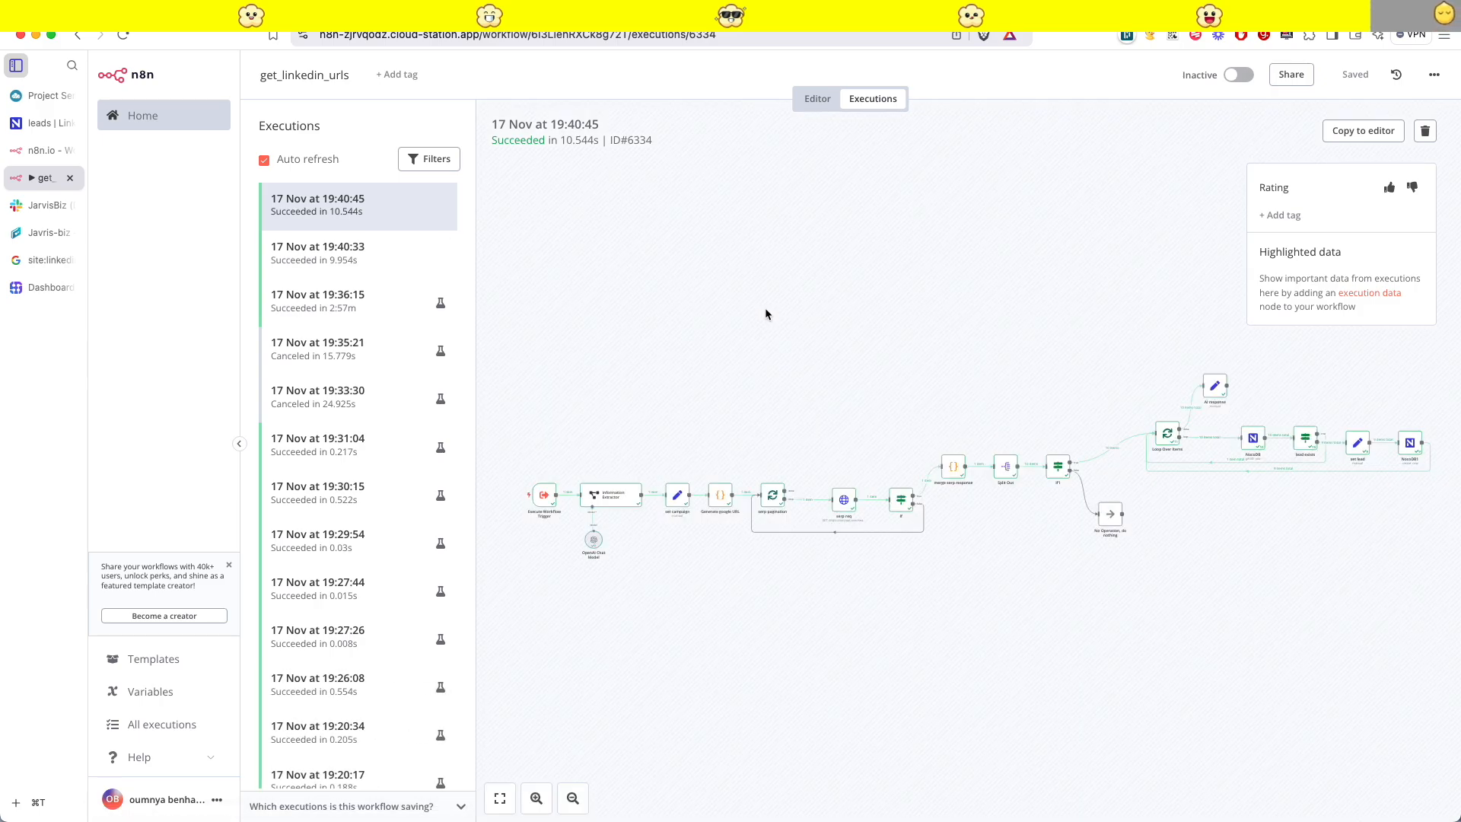
scroll(1097, 445, up, 5)
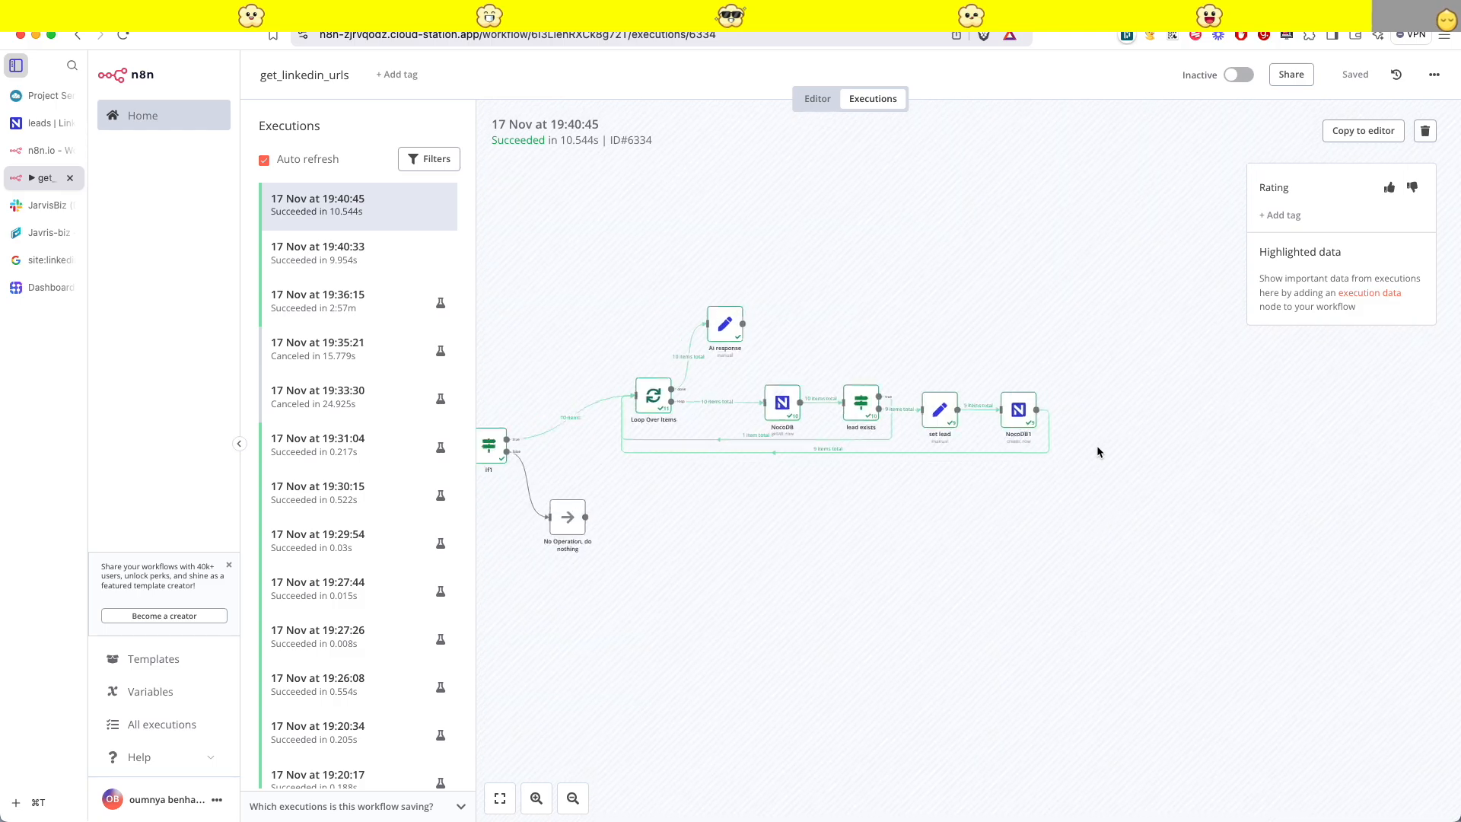
scroll(1055, 449, left, 5)
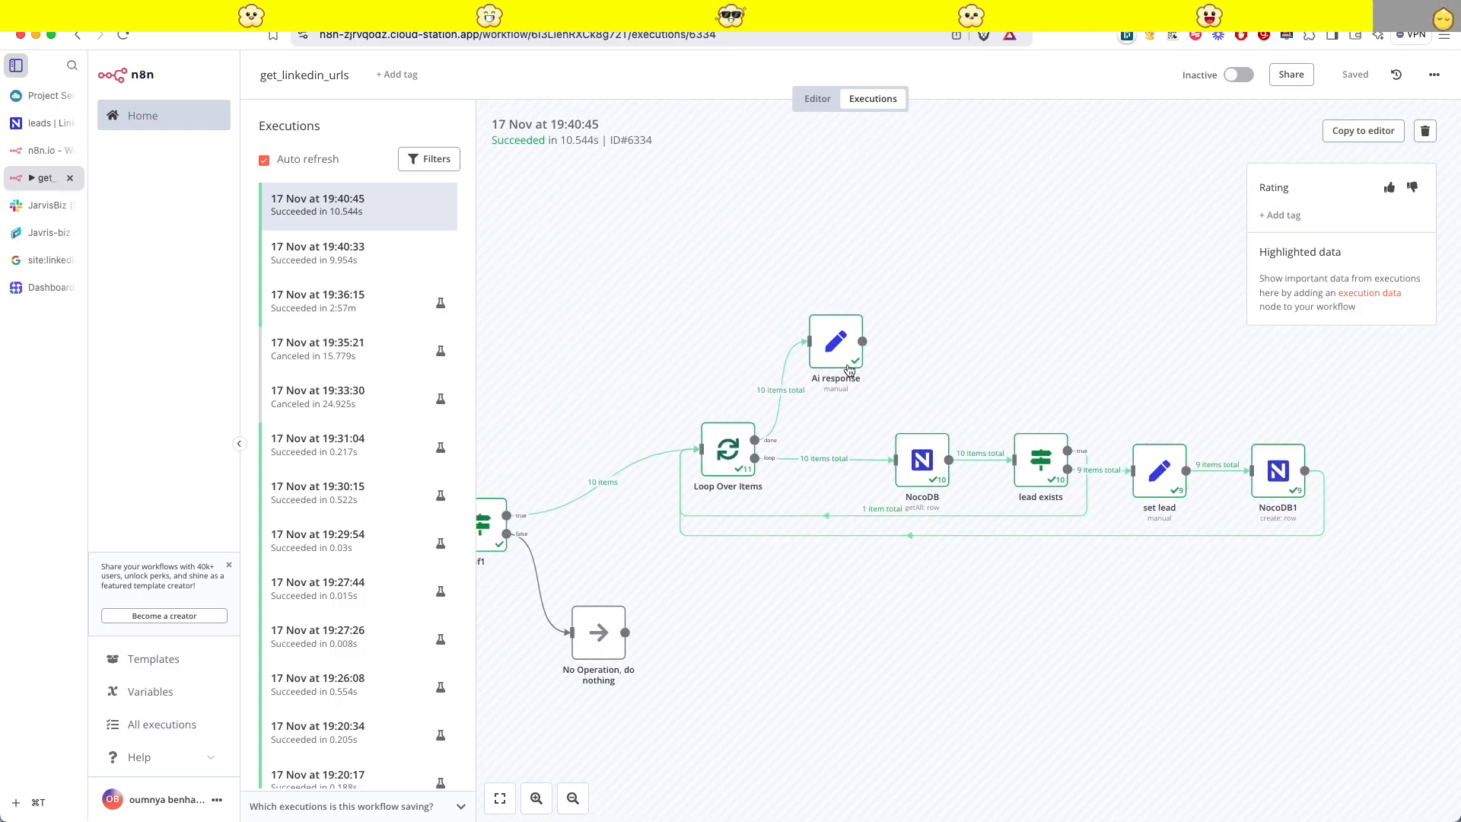
double_click(838, 350)
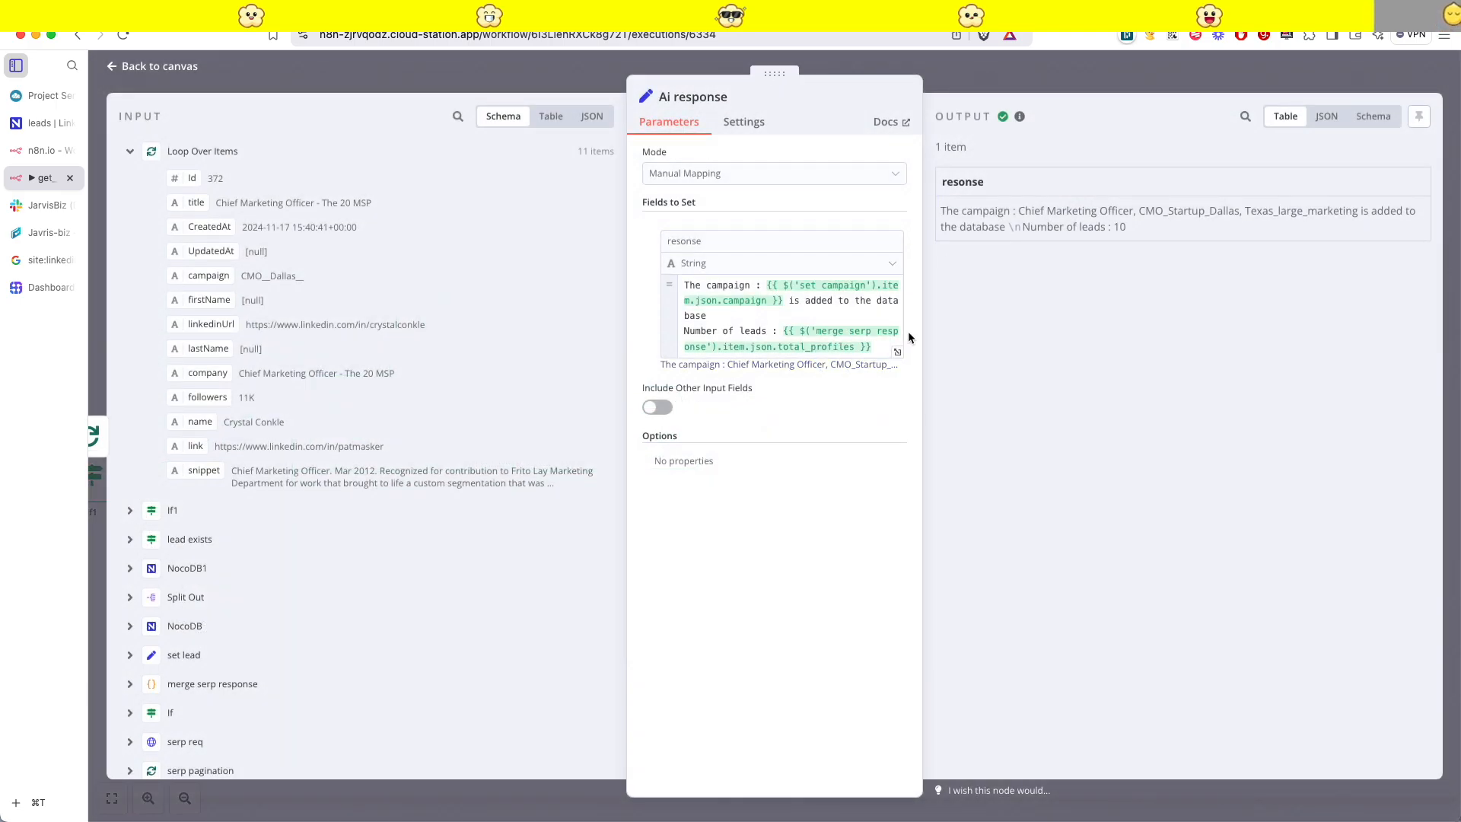
key(super+f)
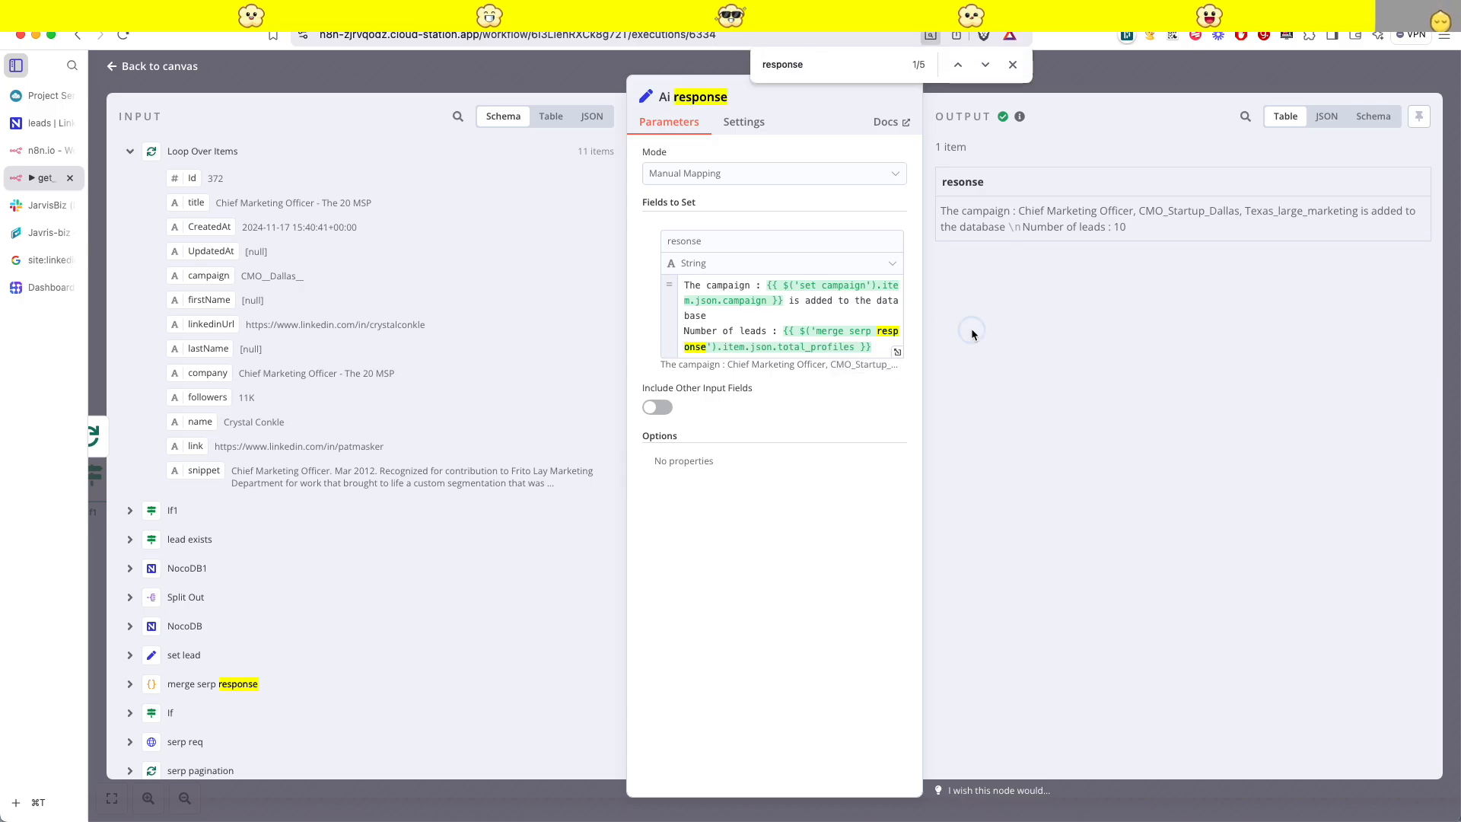
click(1013, 64)
key(Escape)
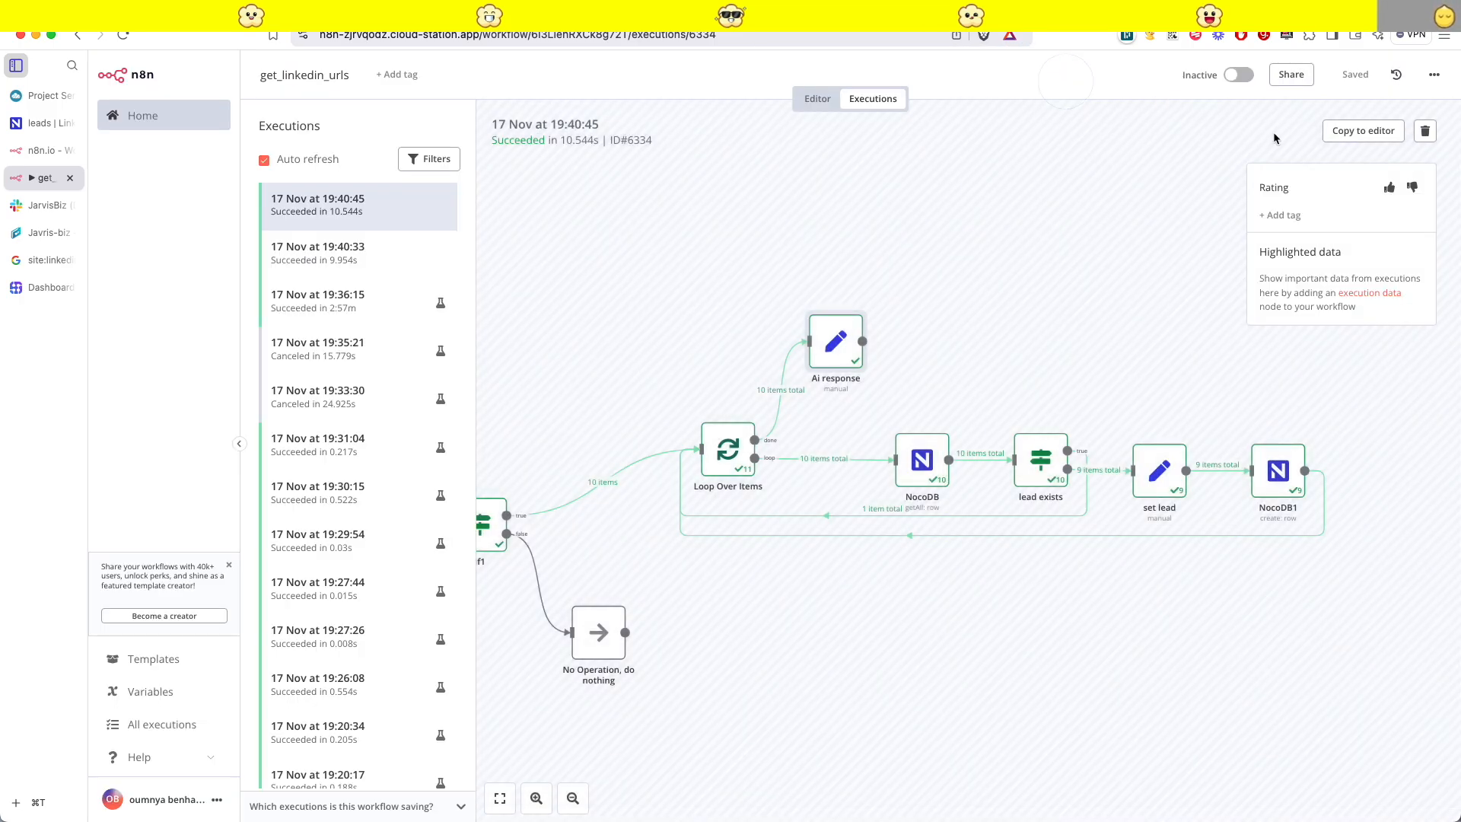
- Copy the execution to the editor, unpinning the workflow data, and rename the Ai response node's field to response, testing and saving the change
click(1362, 131)
click(896, 524)
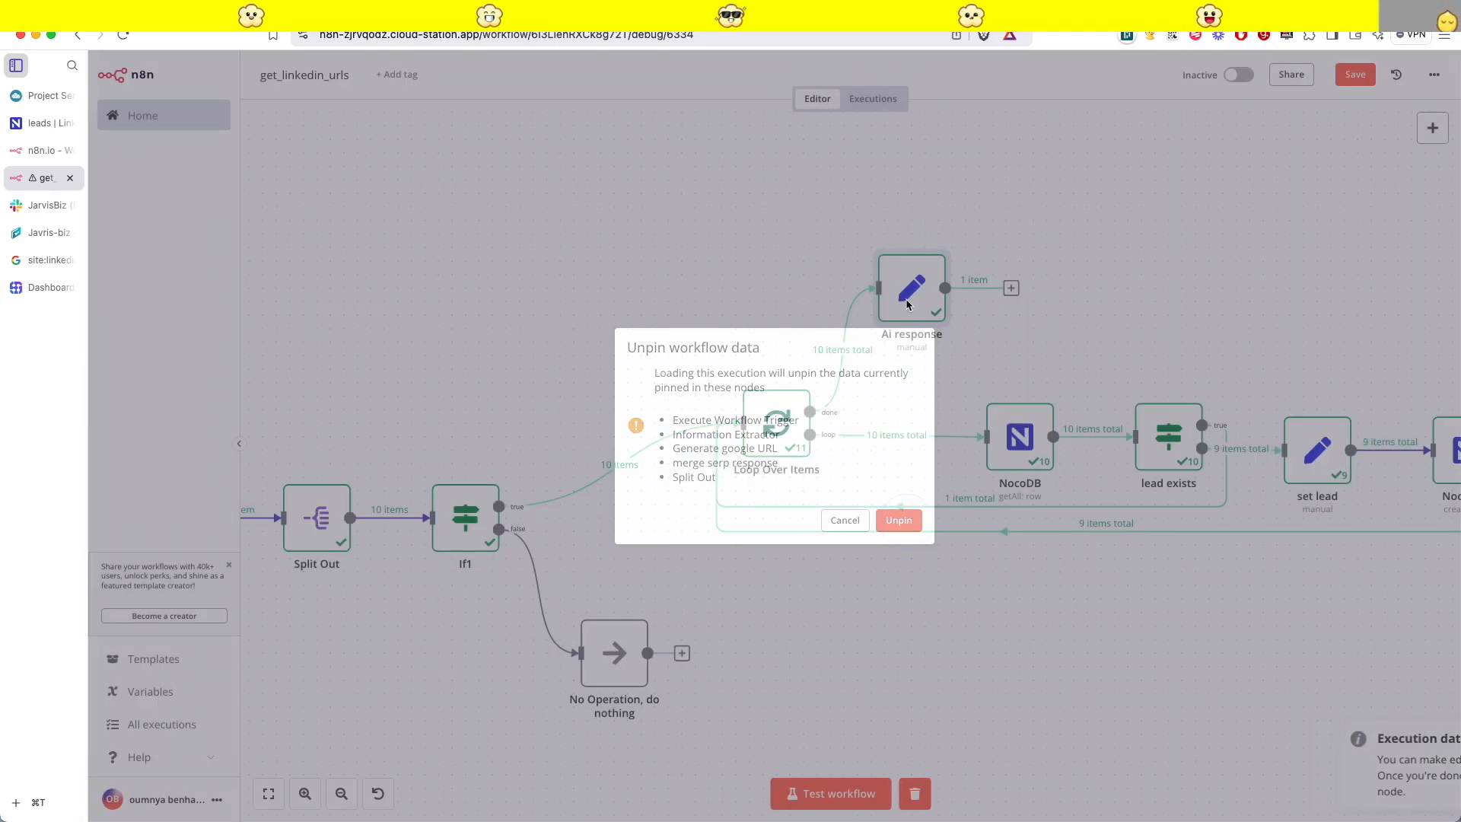
click(777, 245)
text(response)
click(944, 98)
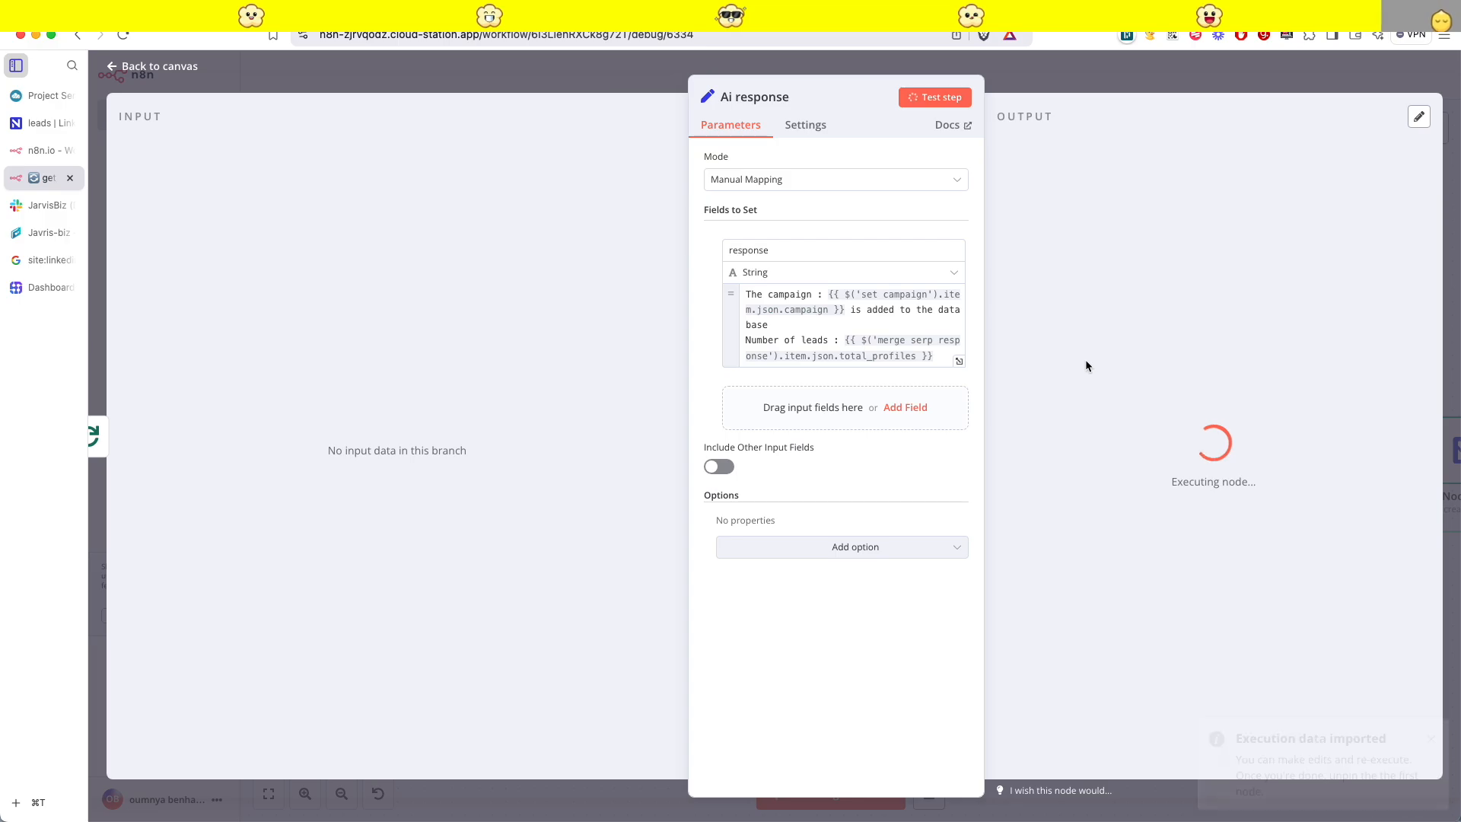
click(1131, 88)
key(ctrl+s)
- Send the message "Get me 2 CTOs in PAris" to JarvisBiz in Slack
click(43, 204)
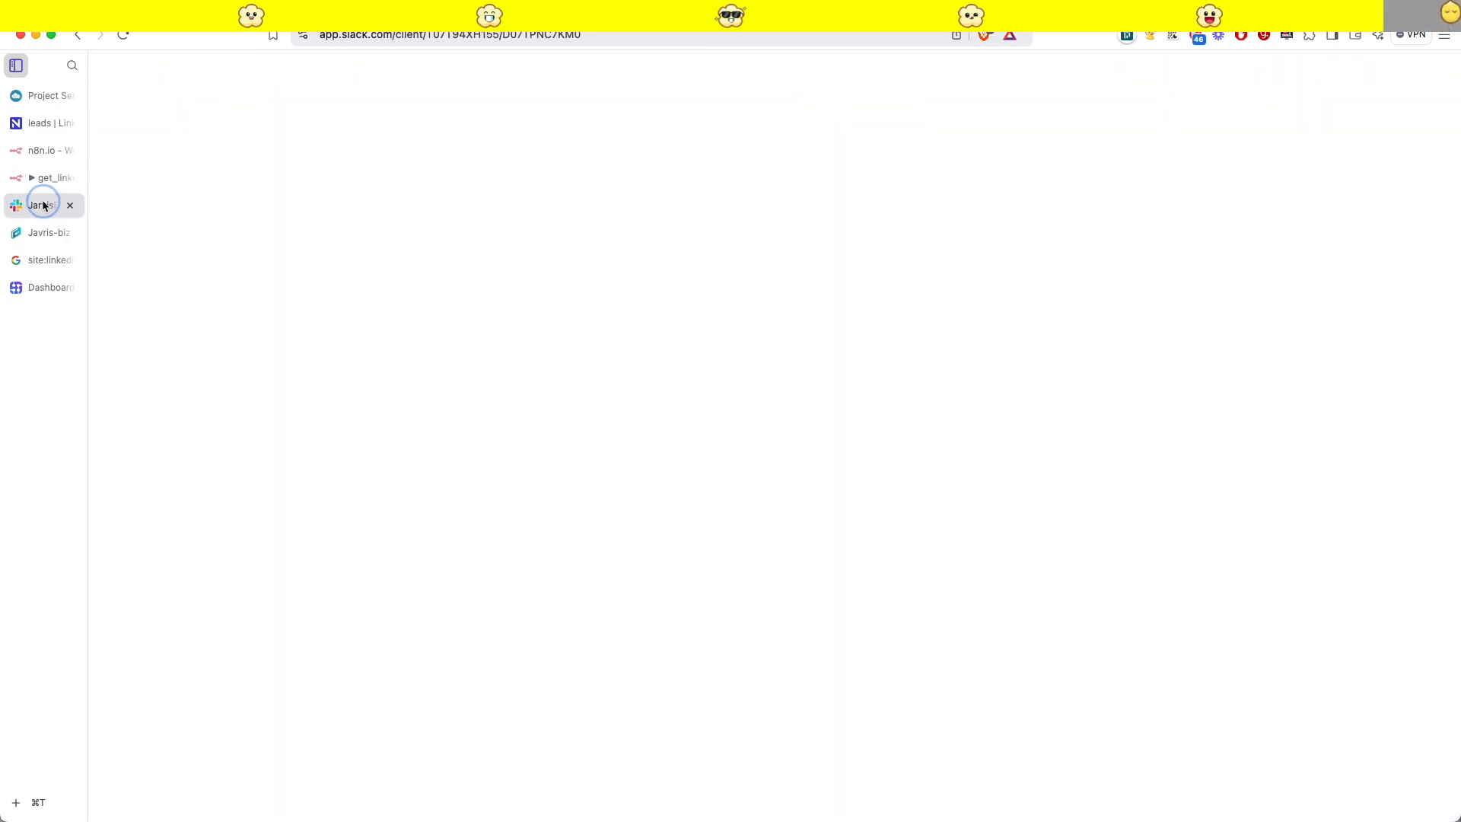
drag(644, 682, 497, 673)
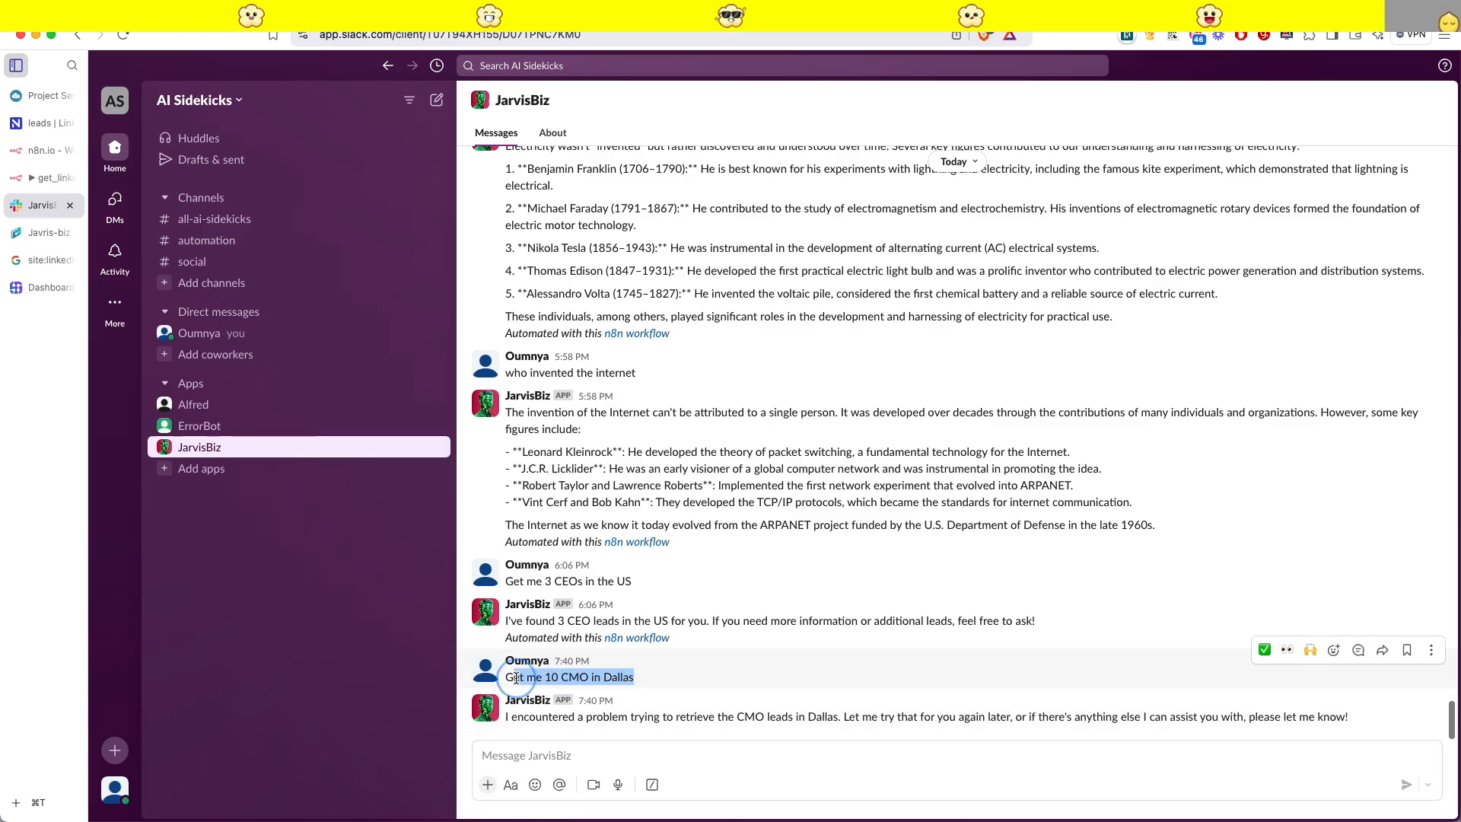
click(651, 680)
click(524, 746)
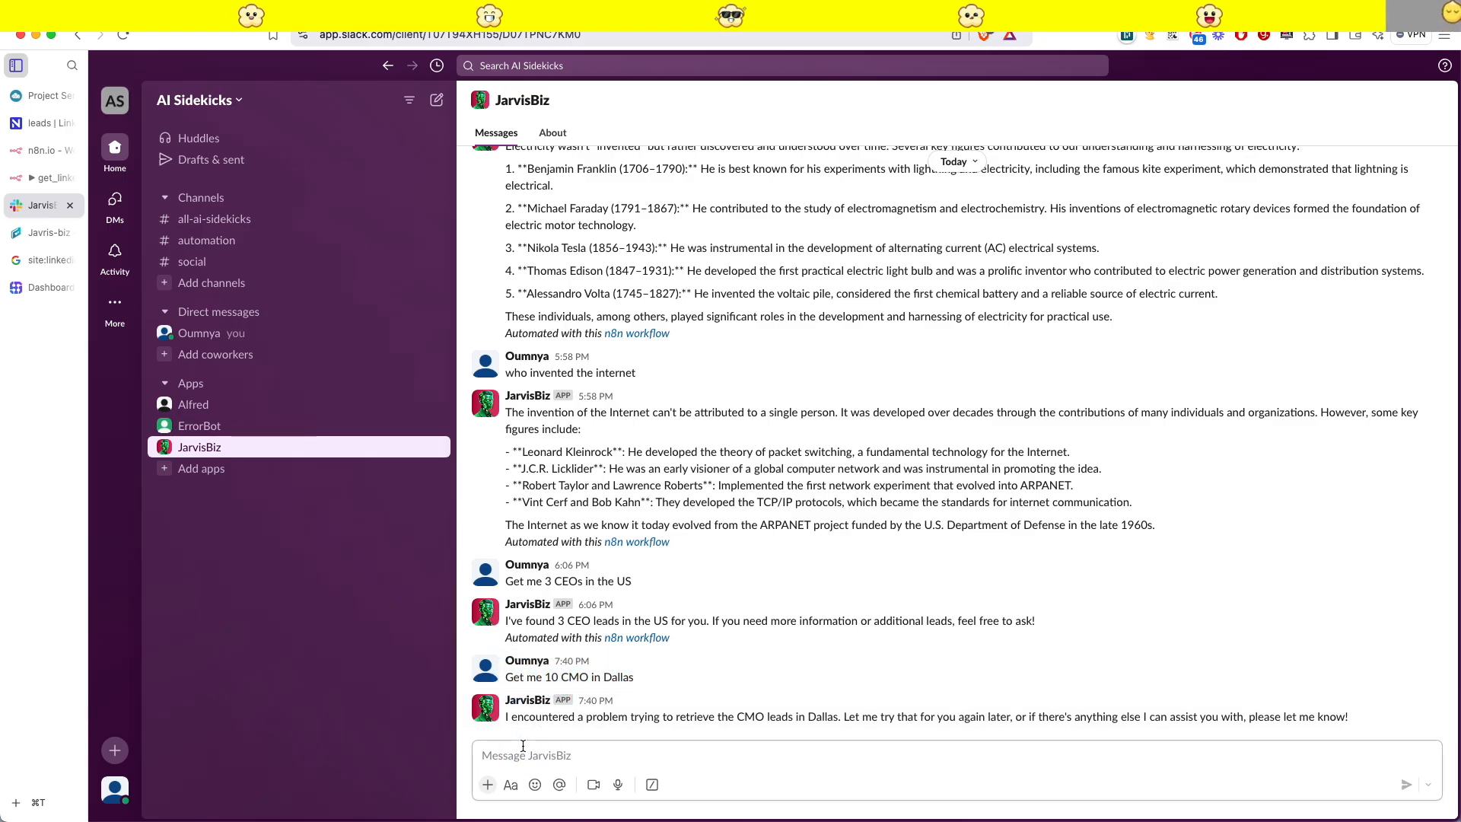
text(Get me 2)
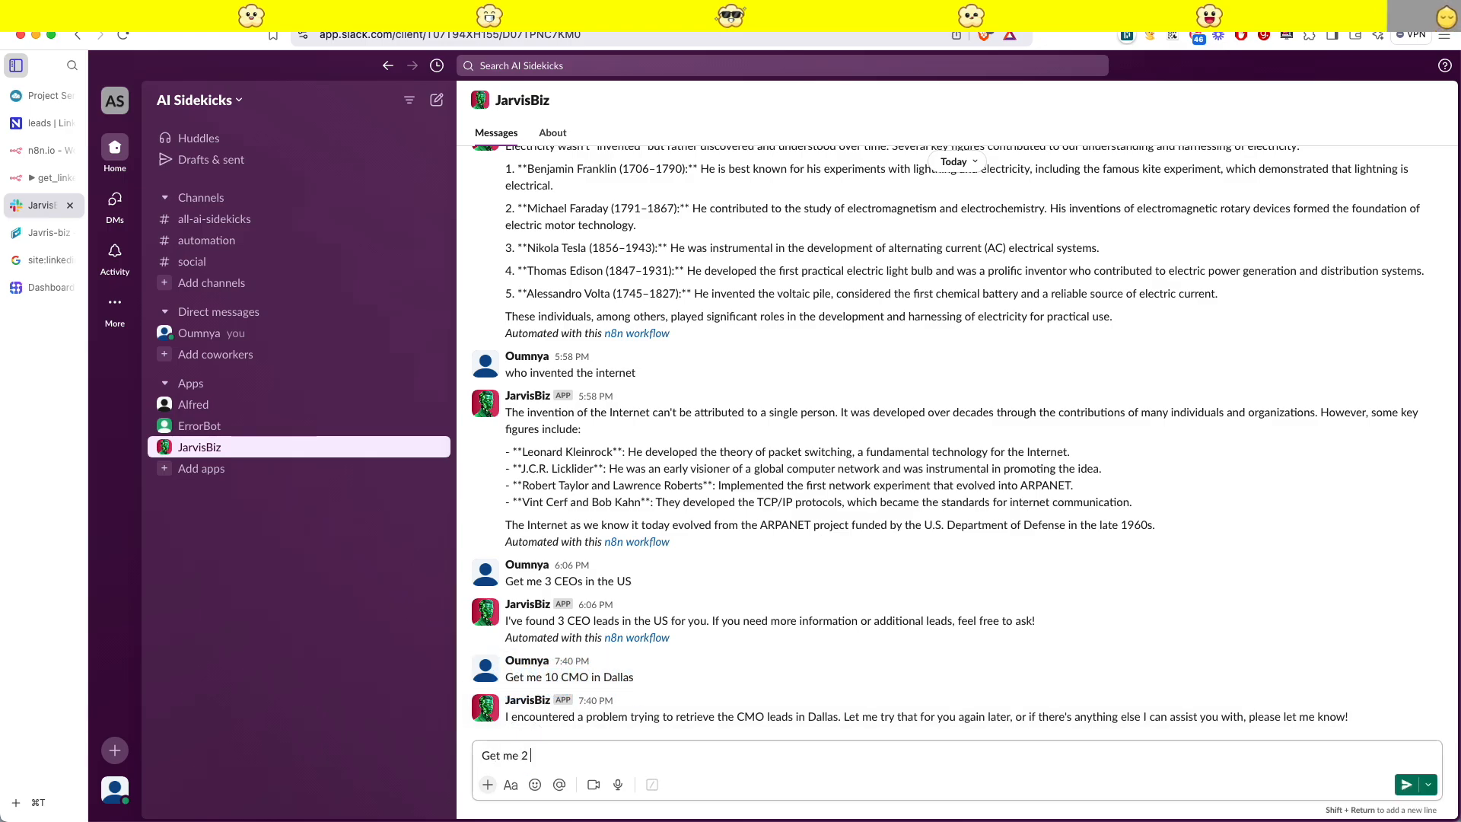
text( CTOs in PAris)
key(Return)
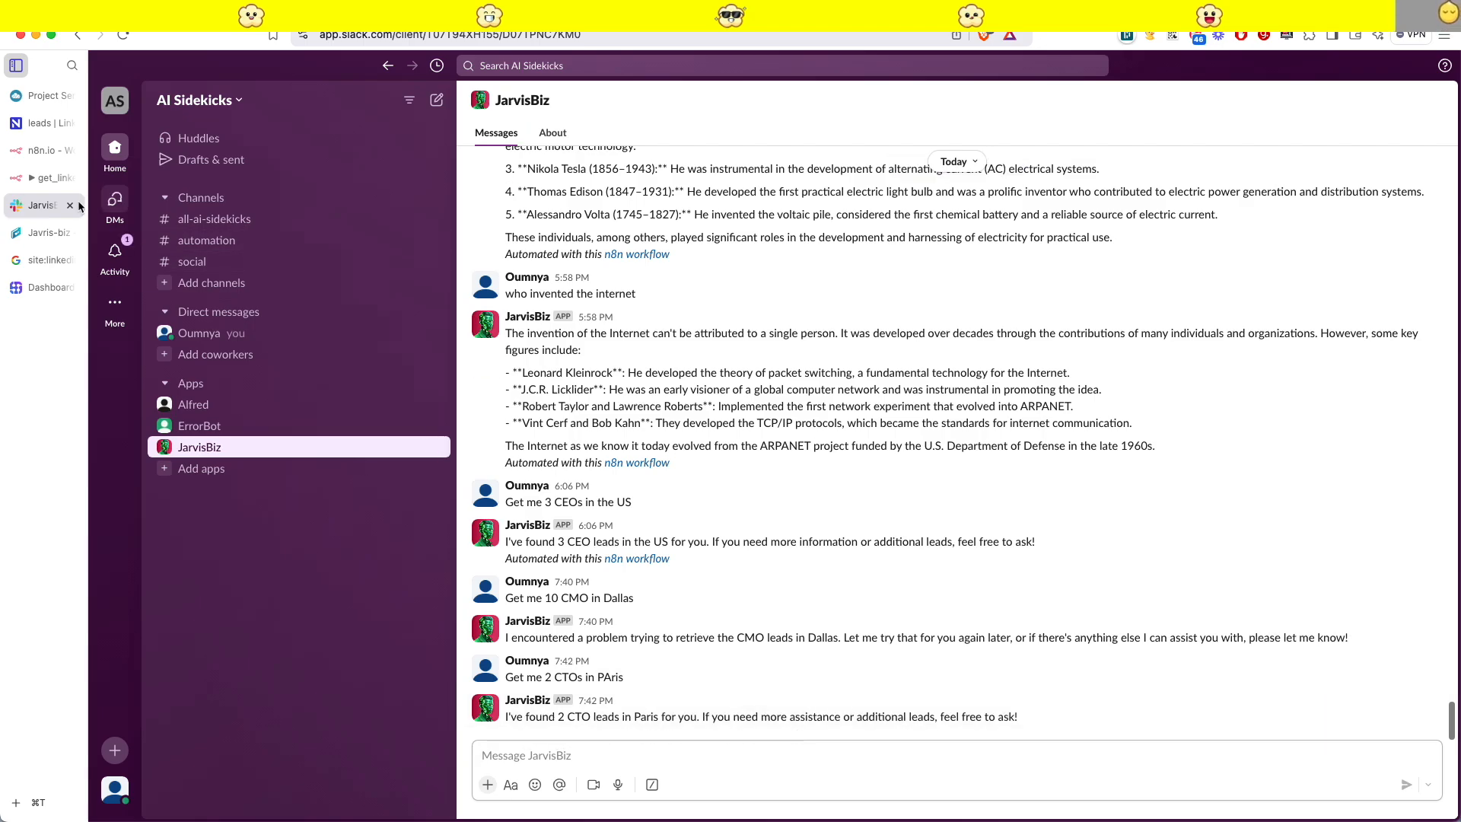
- Reload the NocoDB leads table, reorder its columns to campaign, company, lastName, firstName, and review the newest leads
click(42, 123)
click(504, 70)
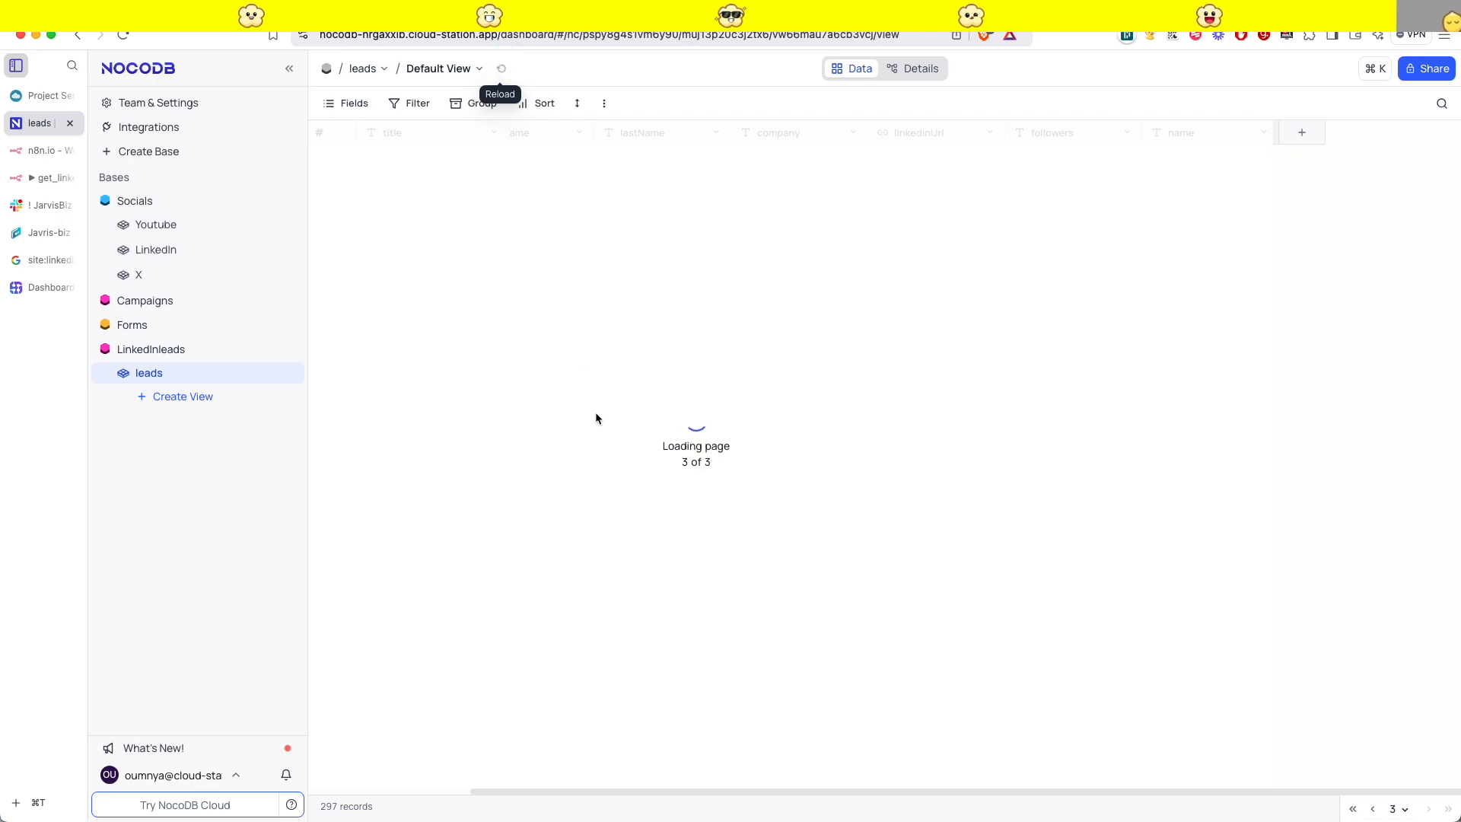
click(509, 138)
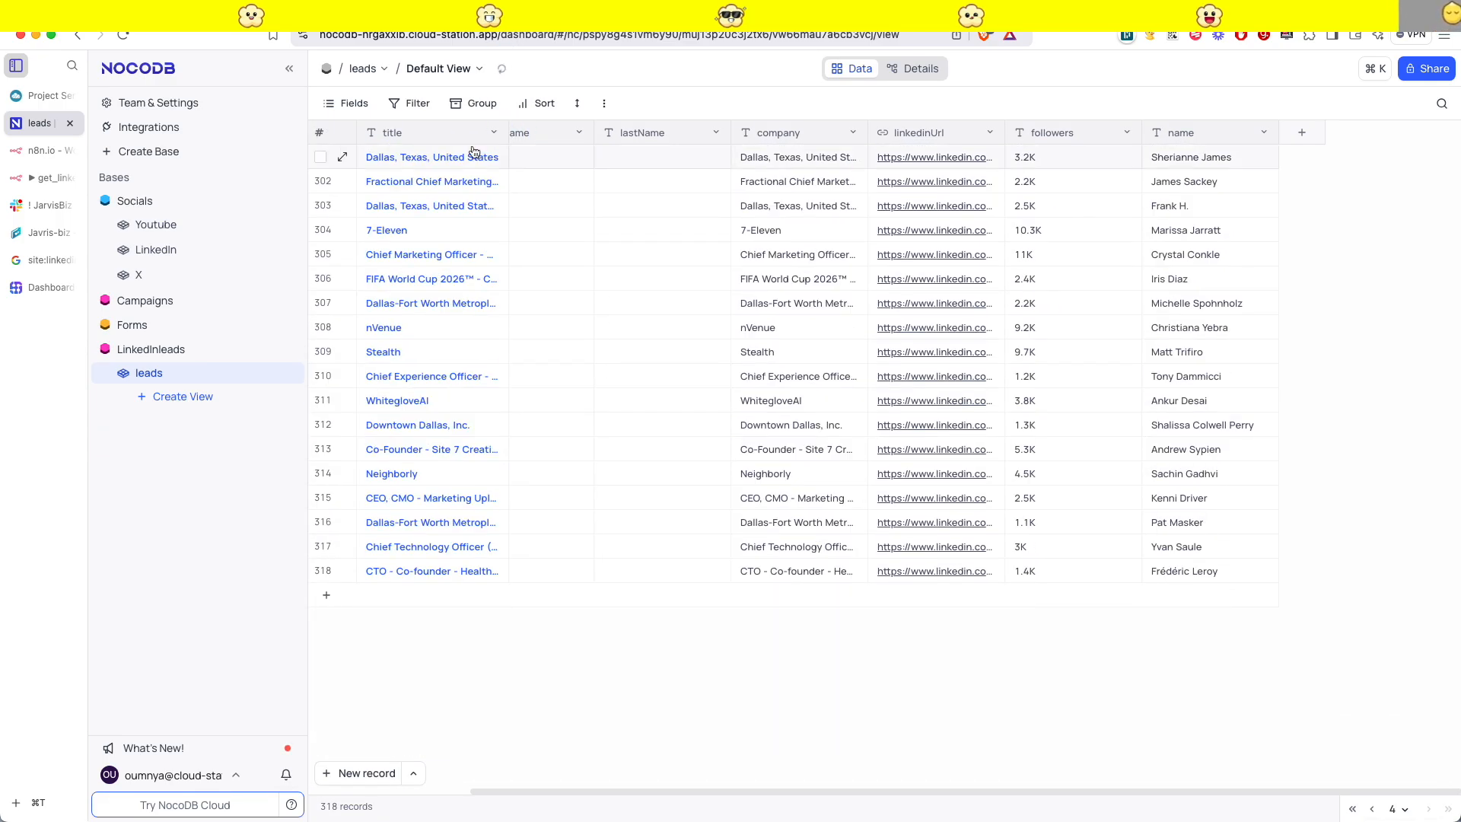
drag(593, 133, 698, 133)
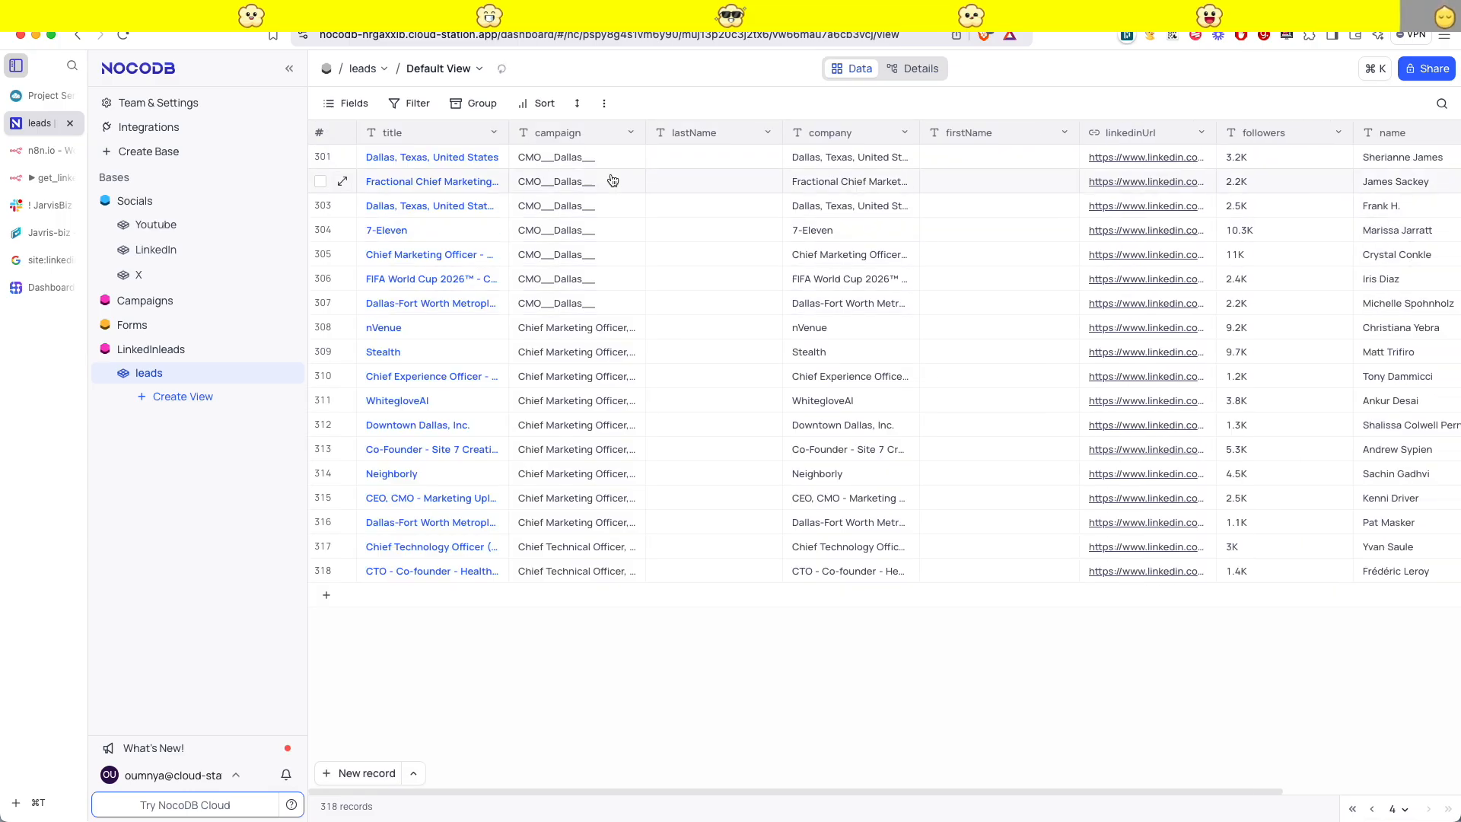
drag(647, 130, 851, 130)
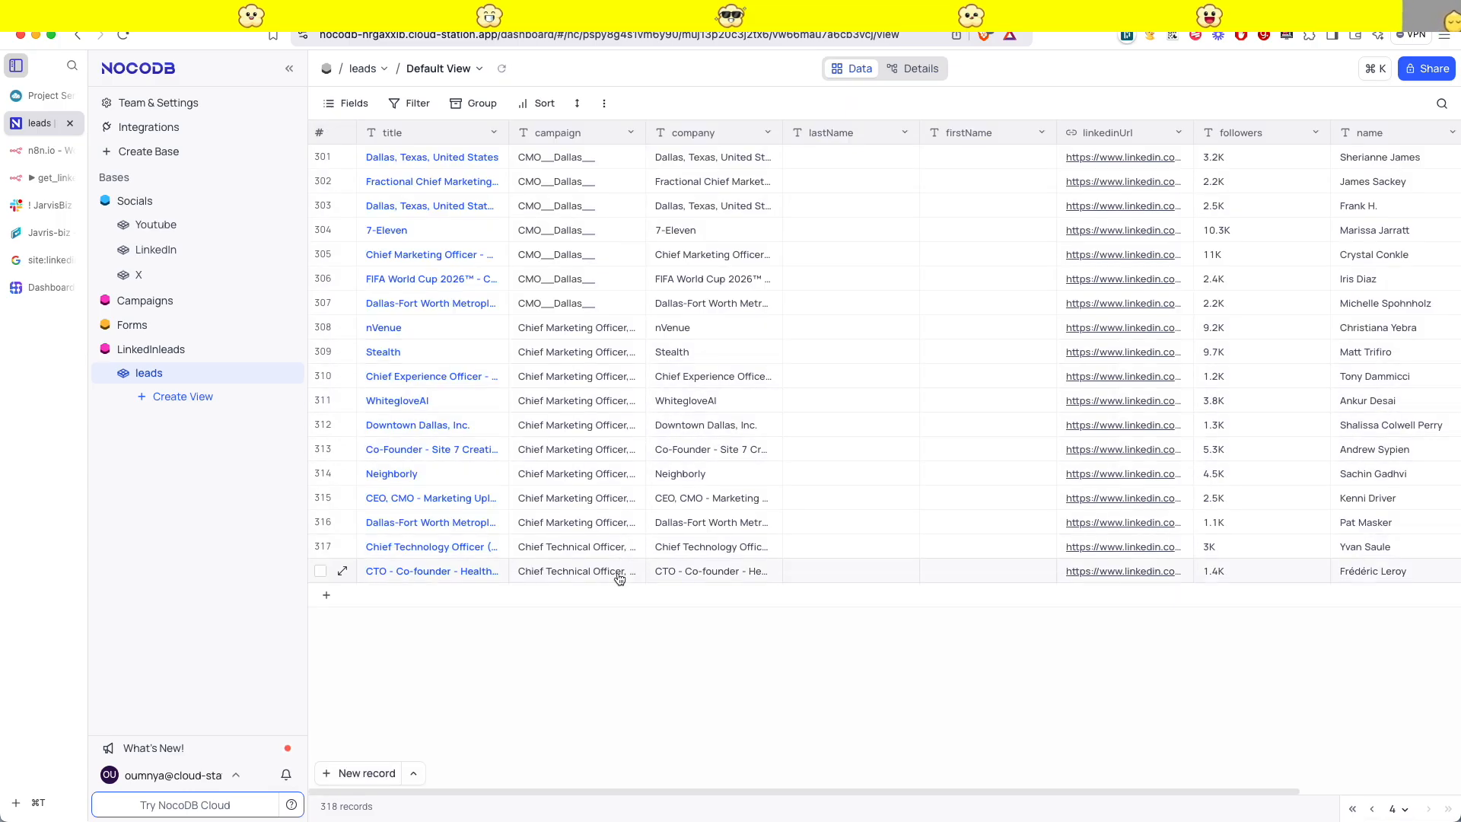
click(619, 579)
scroll(1118, 572, right, 5)
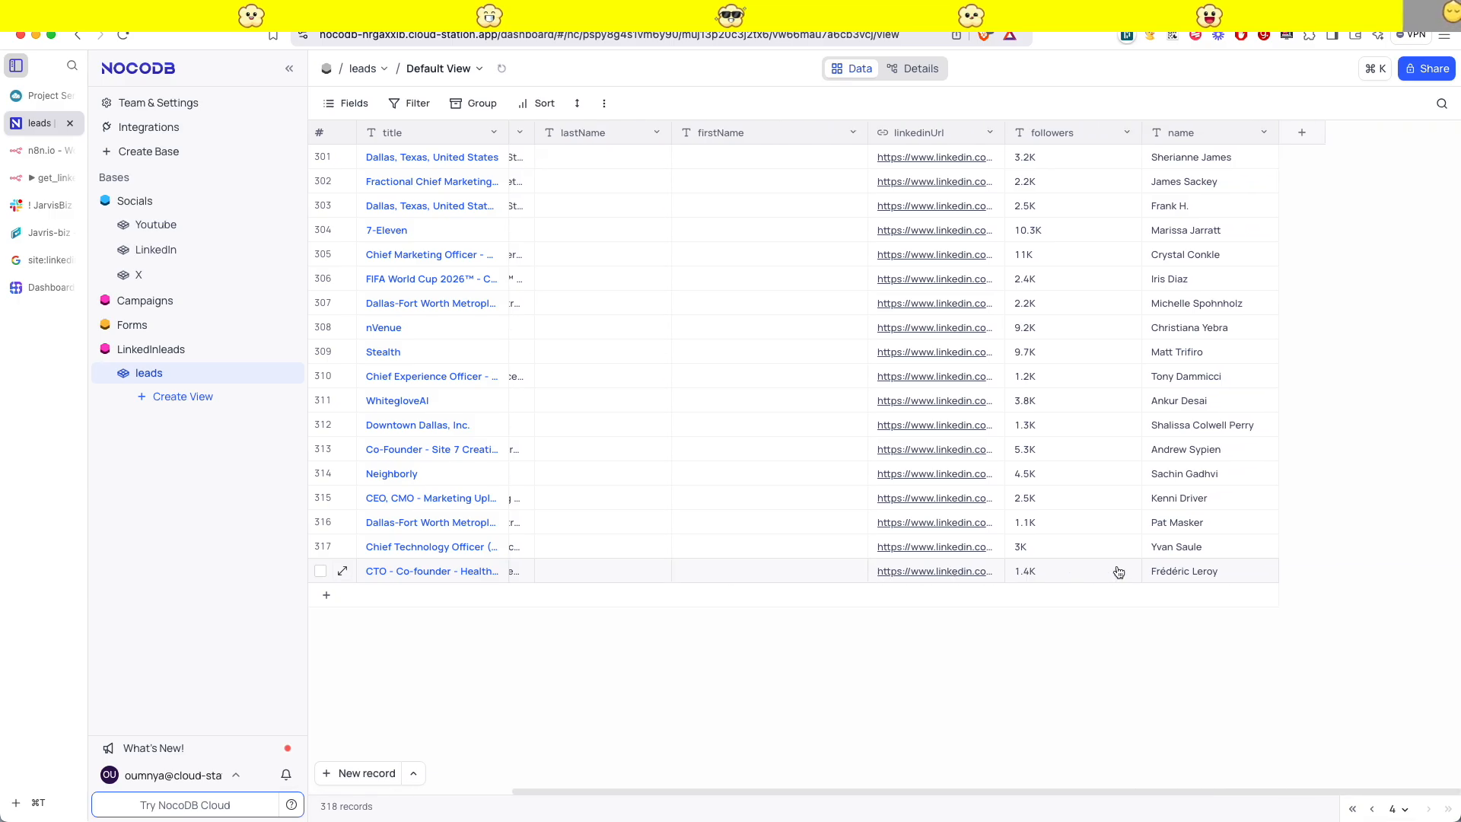
- Open the LinkedIn profile linked in the last record of the leads table
click(949, 571)
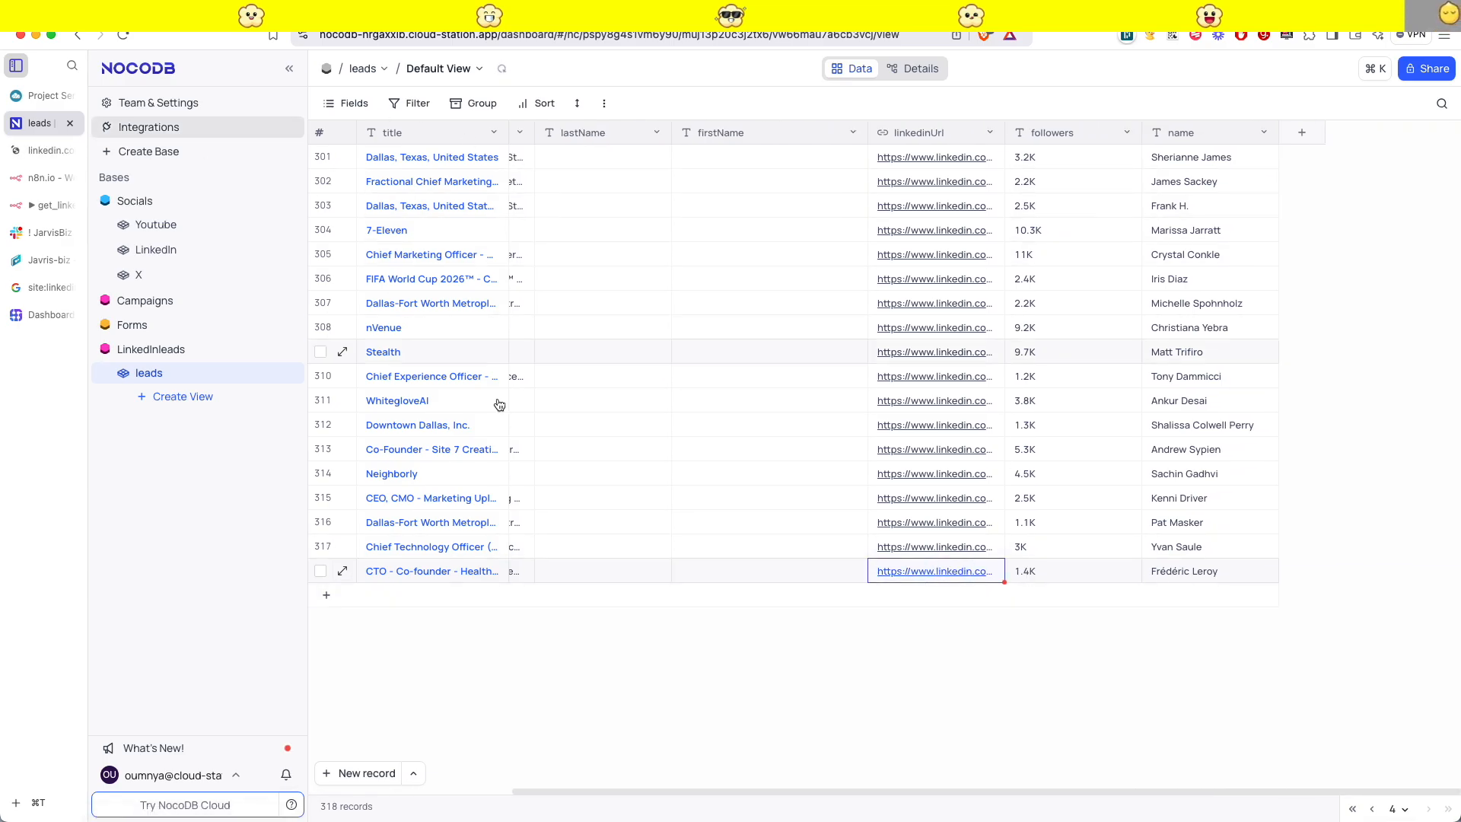
click(37, 151)
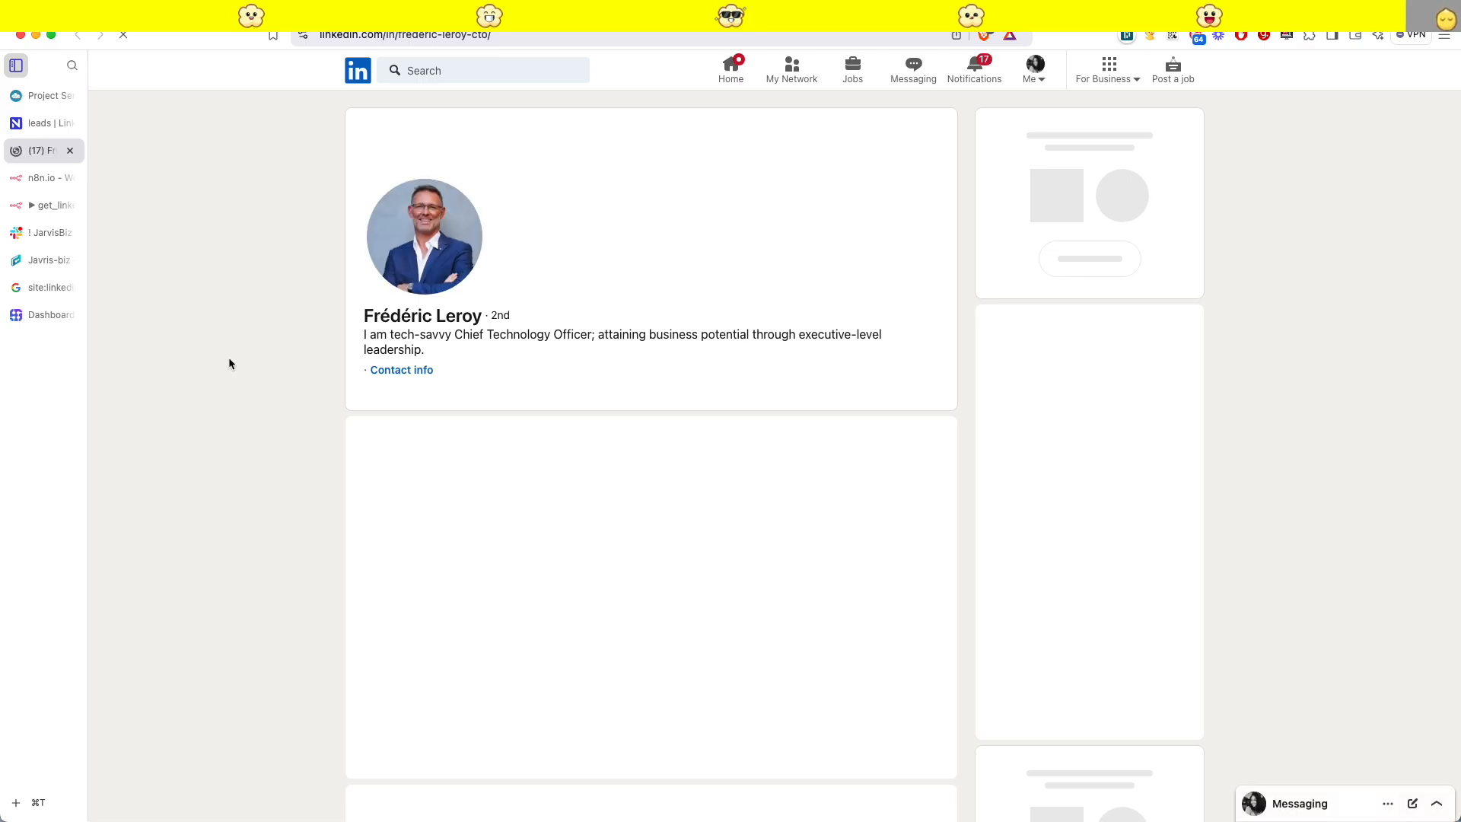
- Open the latest get_linkedin_urls execution in n8n and inspect the NocoDB1 node's output for run 1 of 2
click(30, 204)
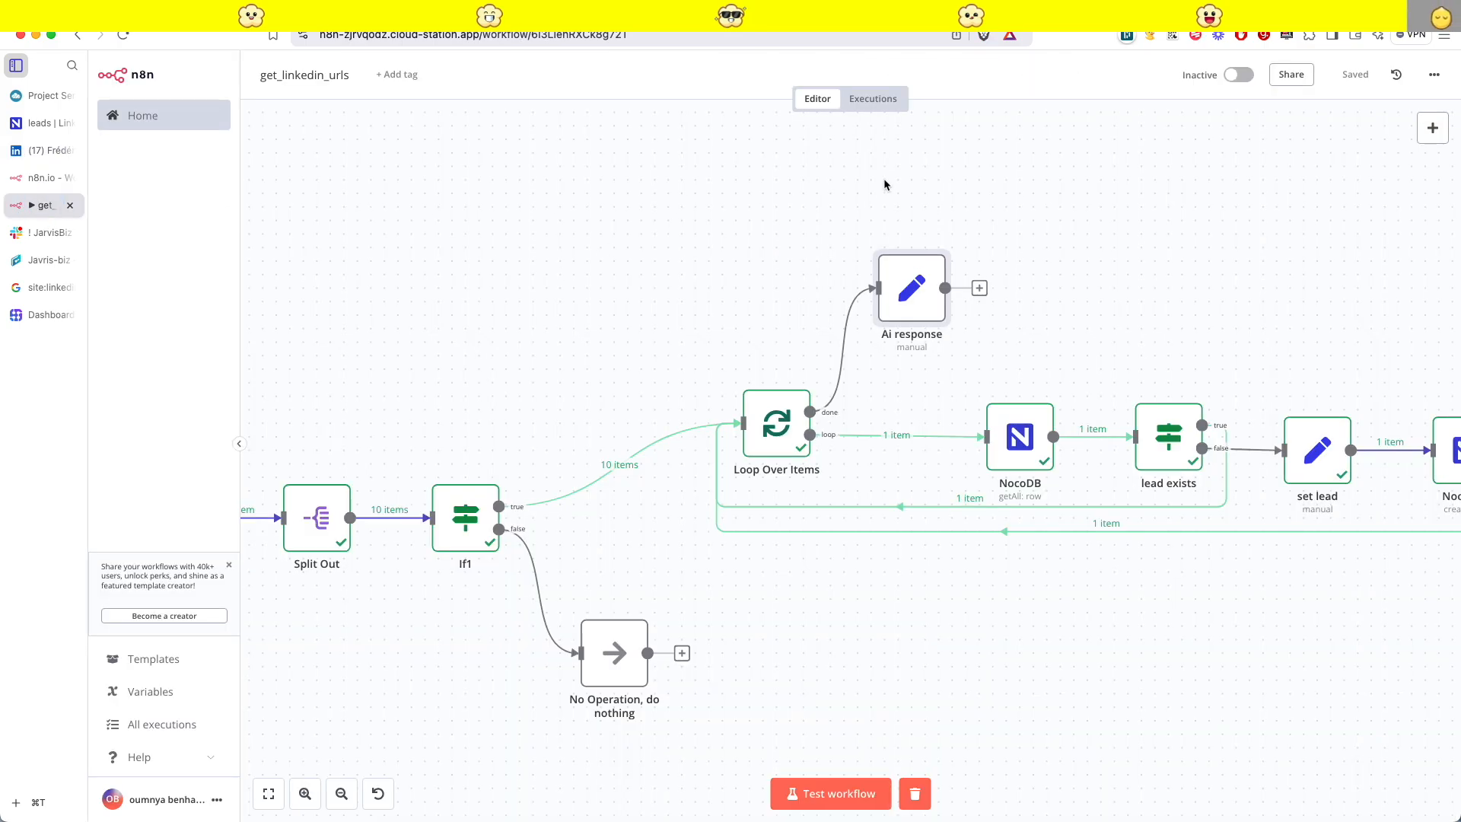
click(887, 98)
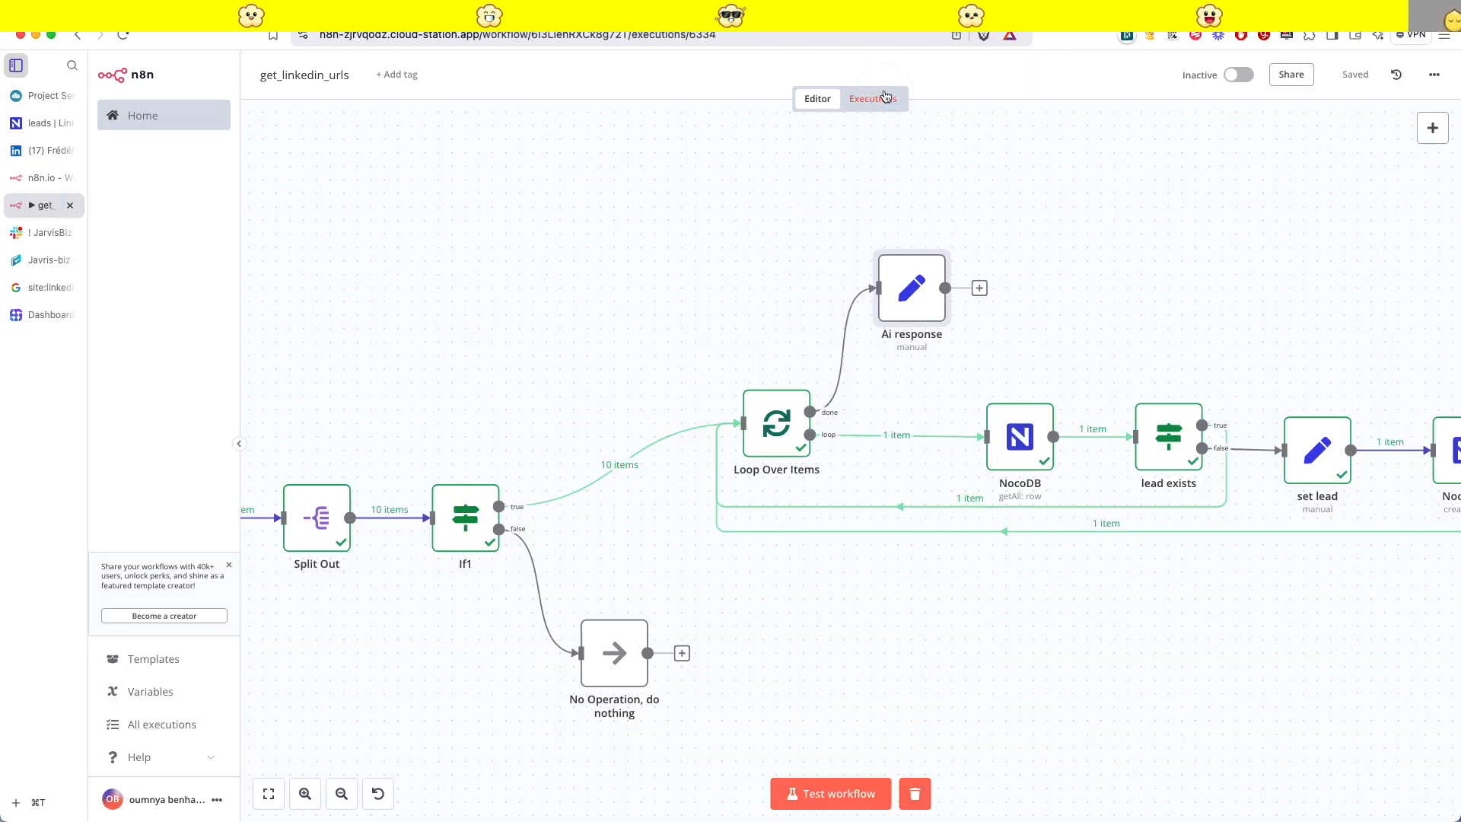
click(345, 212)
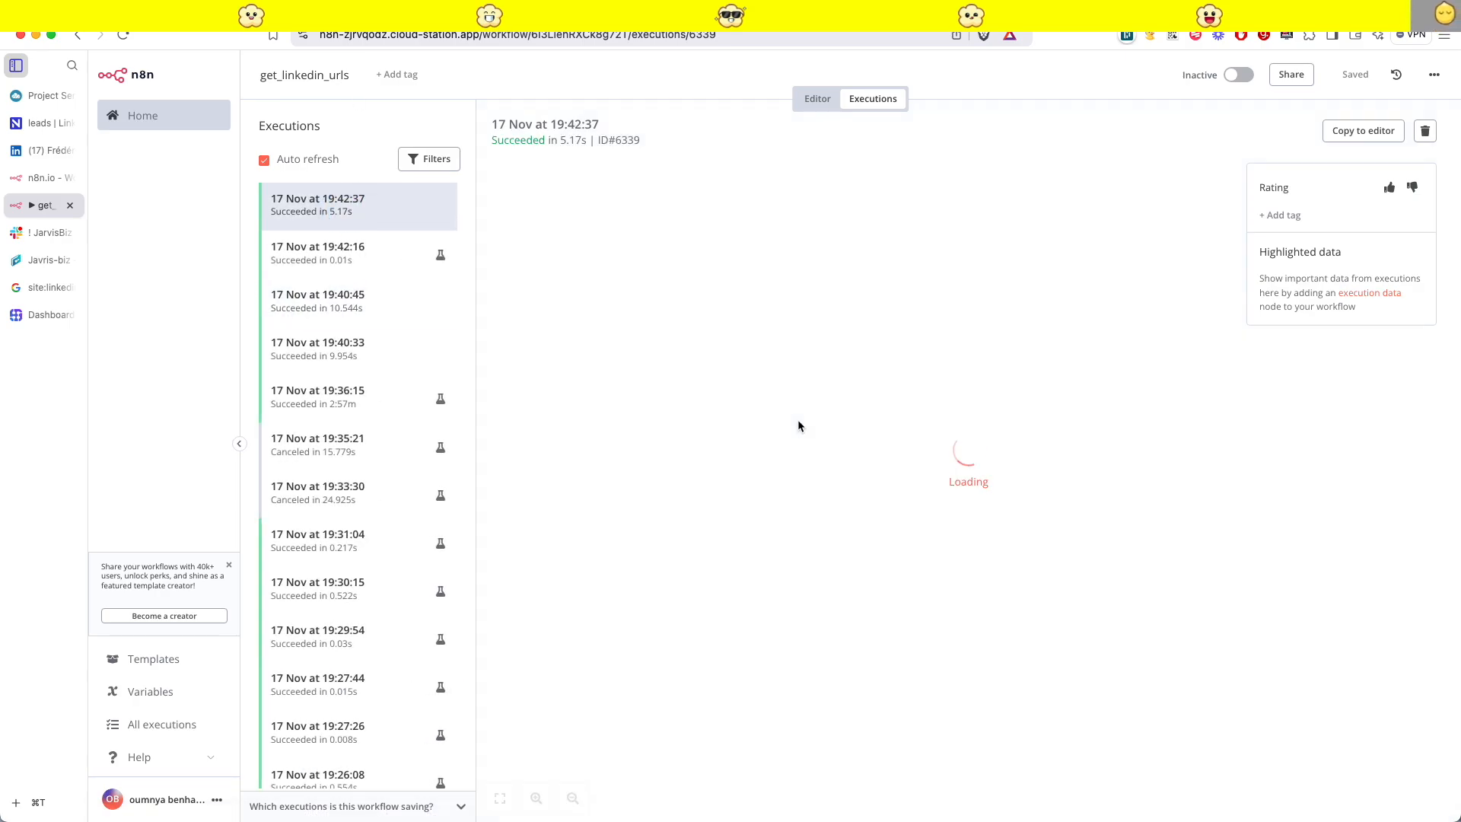
scroll(1020, 459, right, 10)
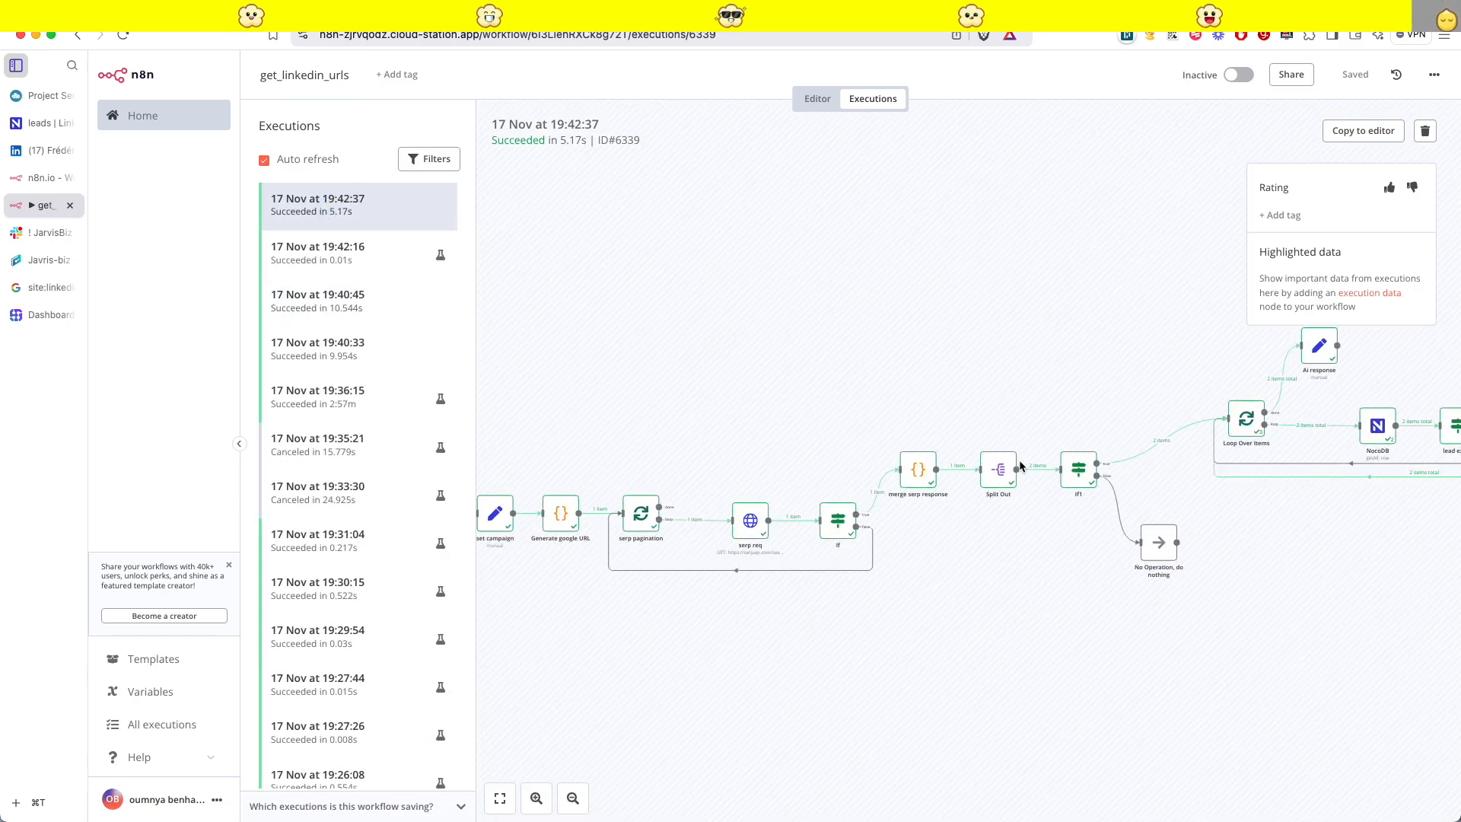
scroll(1054, 447, up, 2)
double_click(1054, 448)
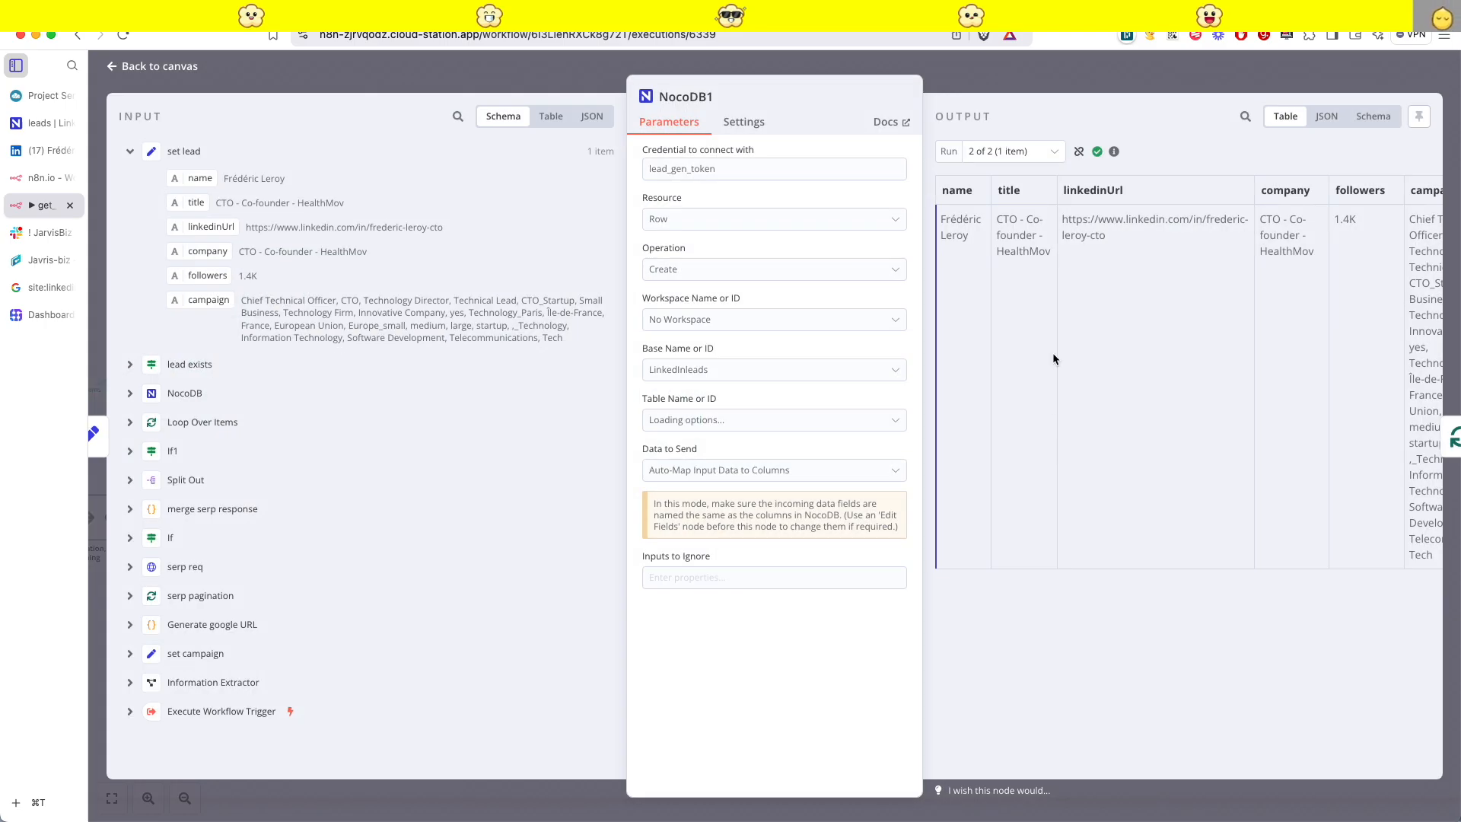
click(1033, 155)
click(1012, 190)
scroll(1111, 204, right, 3)
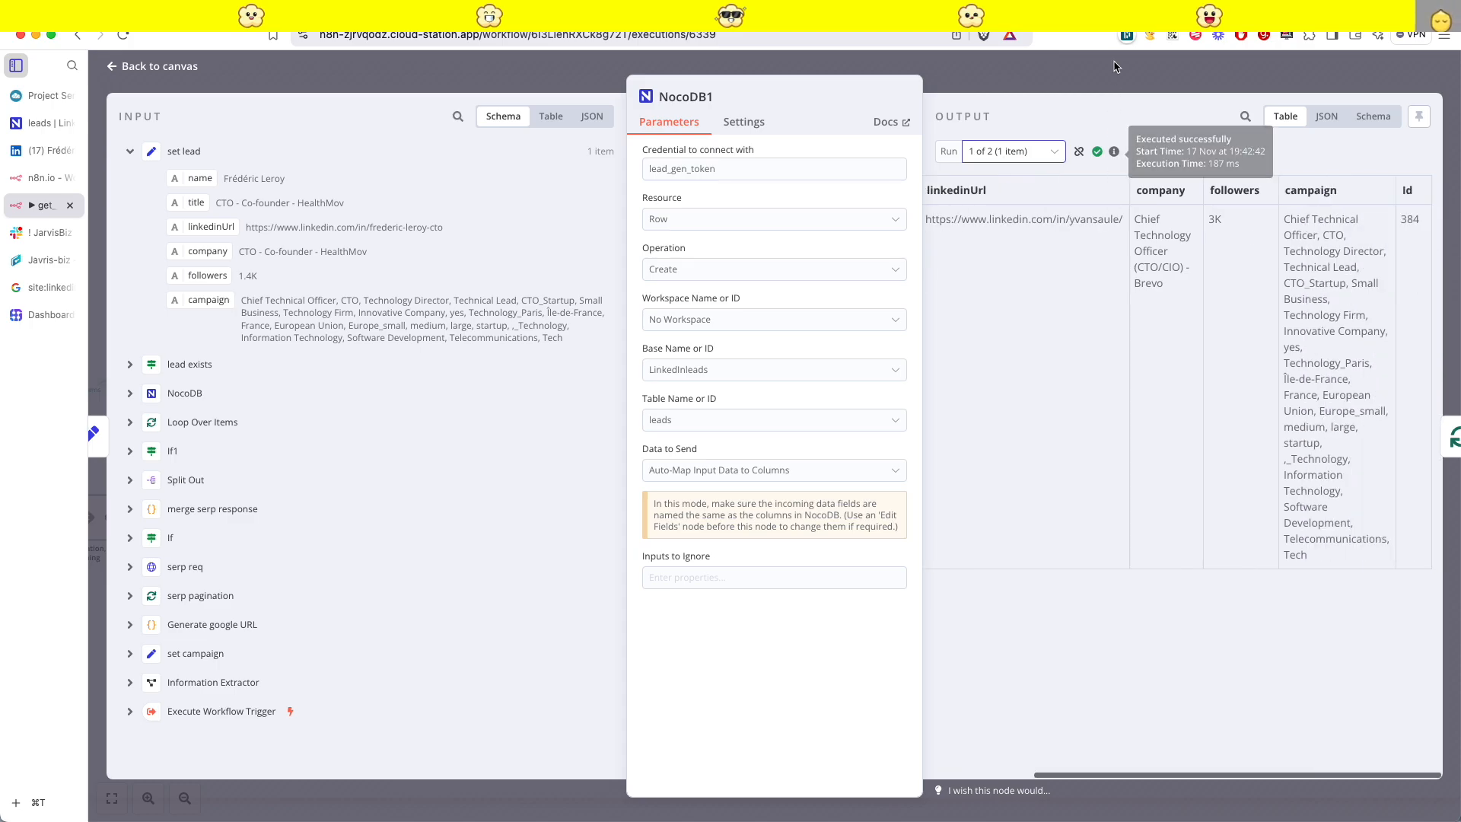
key(Escape)
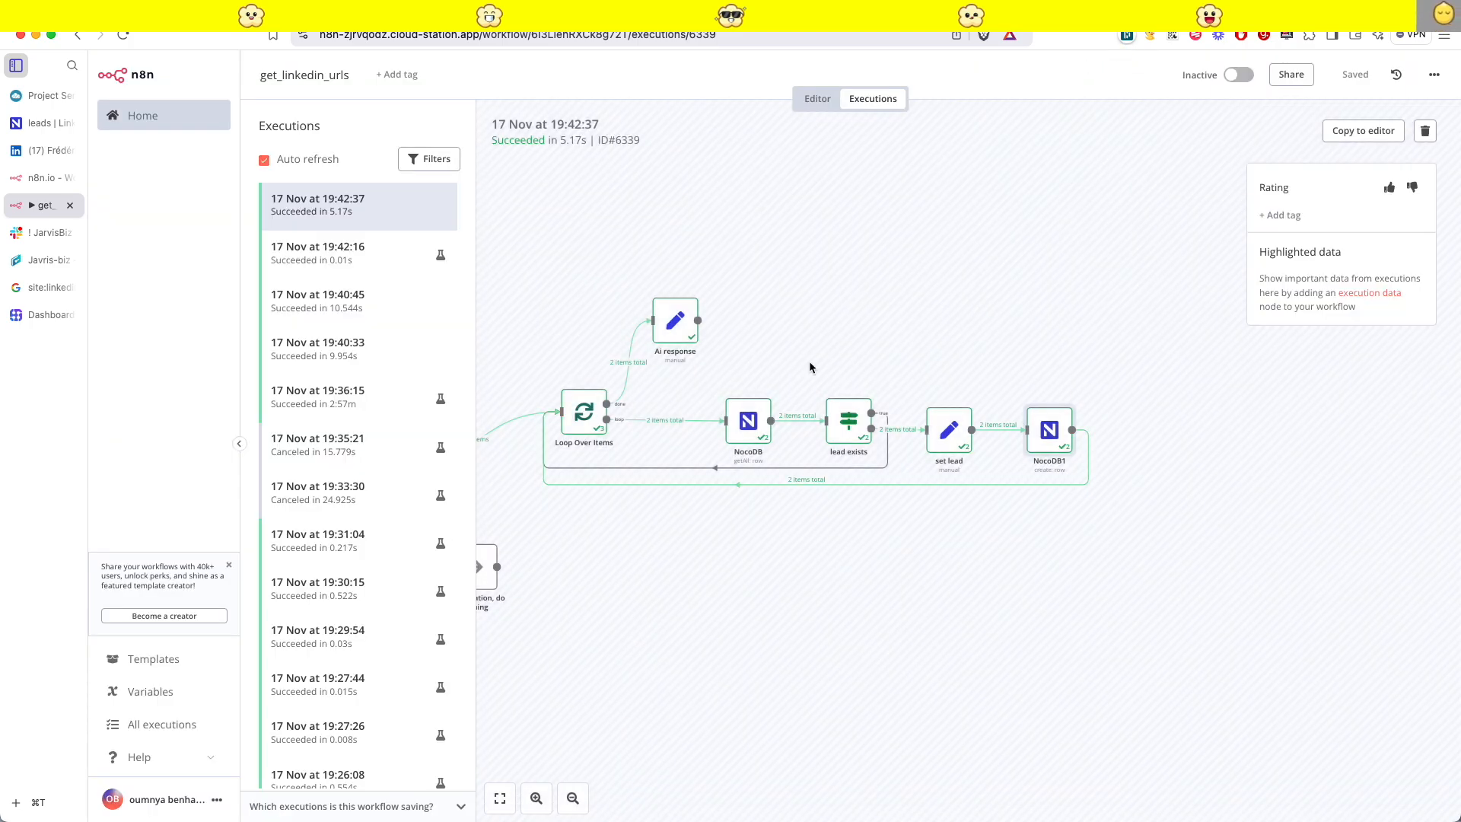
- Check the Ai response node's output in this execution, and view JarvisBiz's latest reply in Slack
double_click(676, 320)
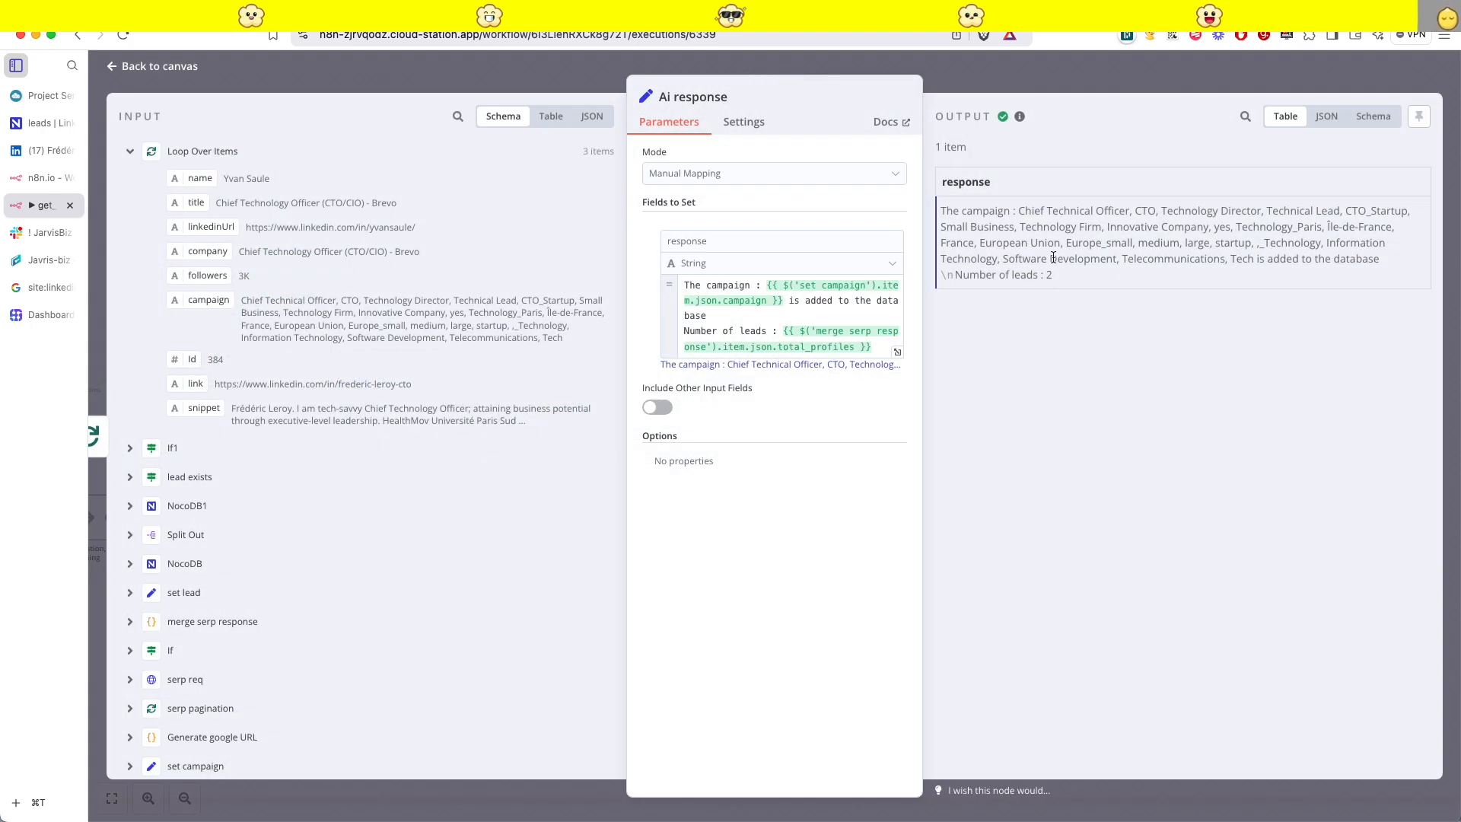
key(Escape)
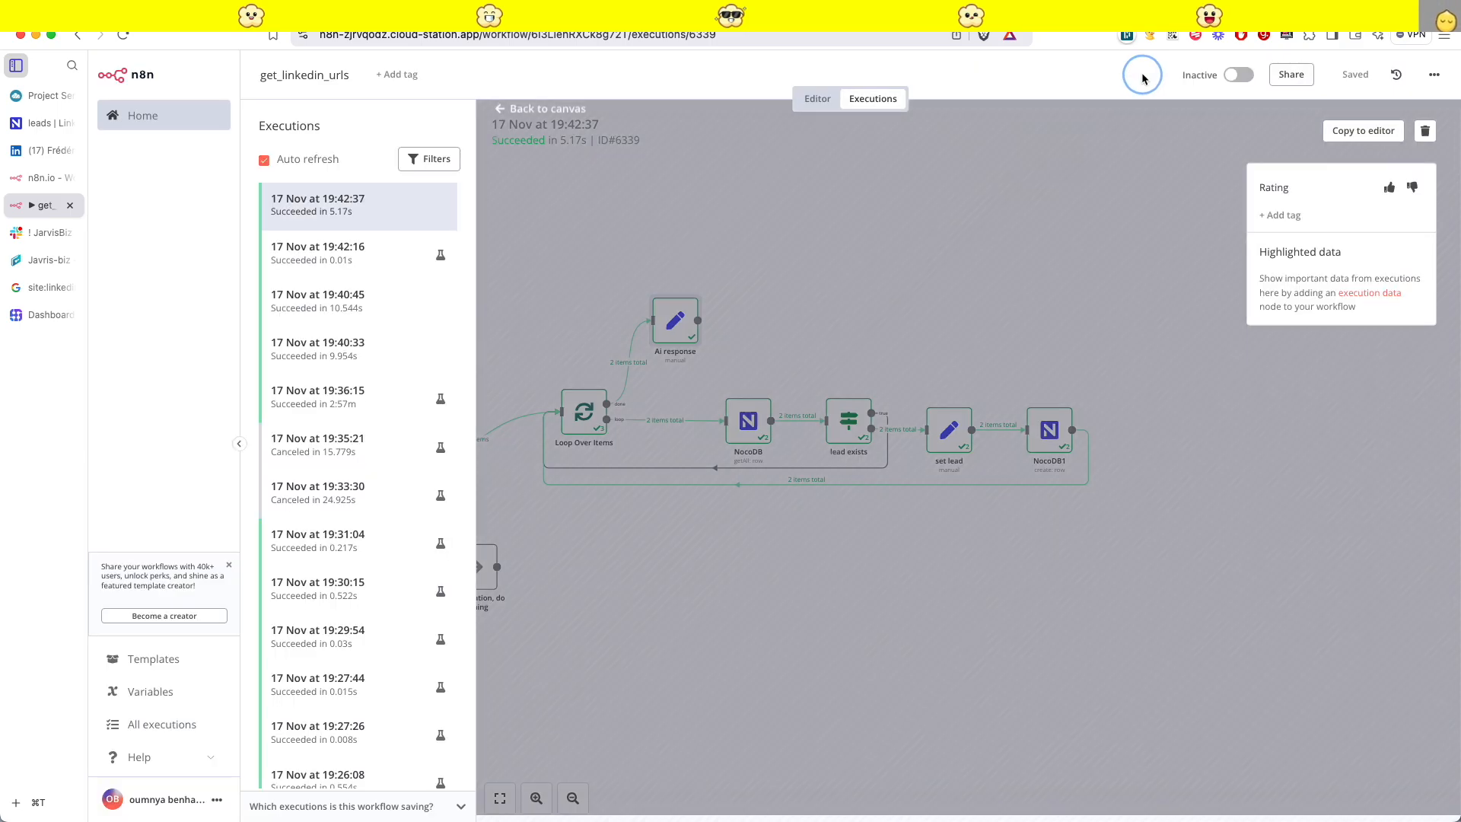
click(44, 232)
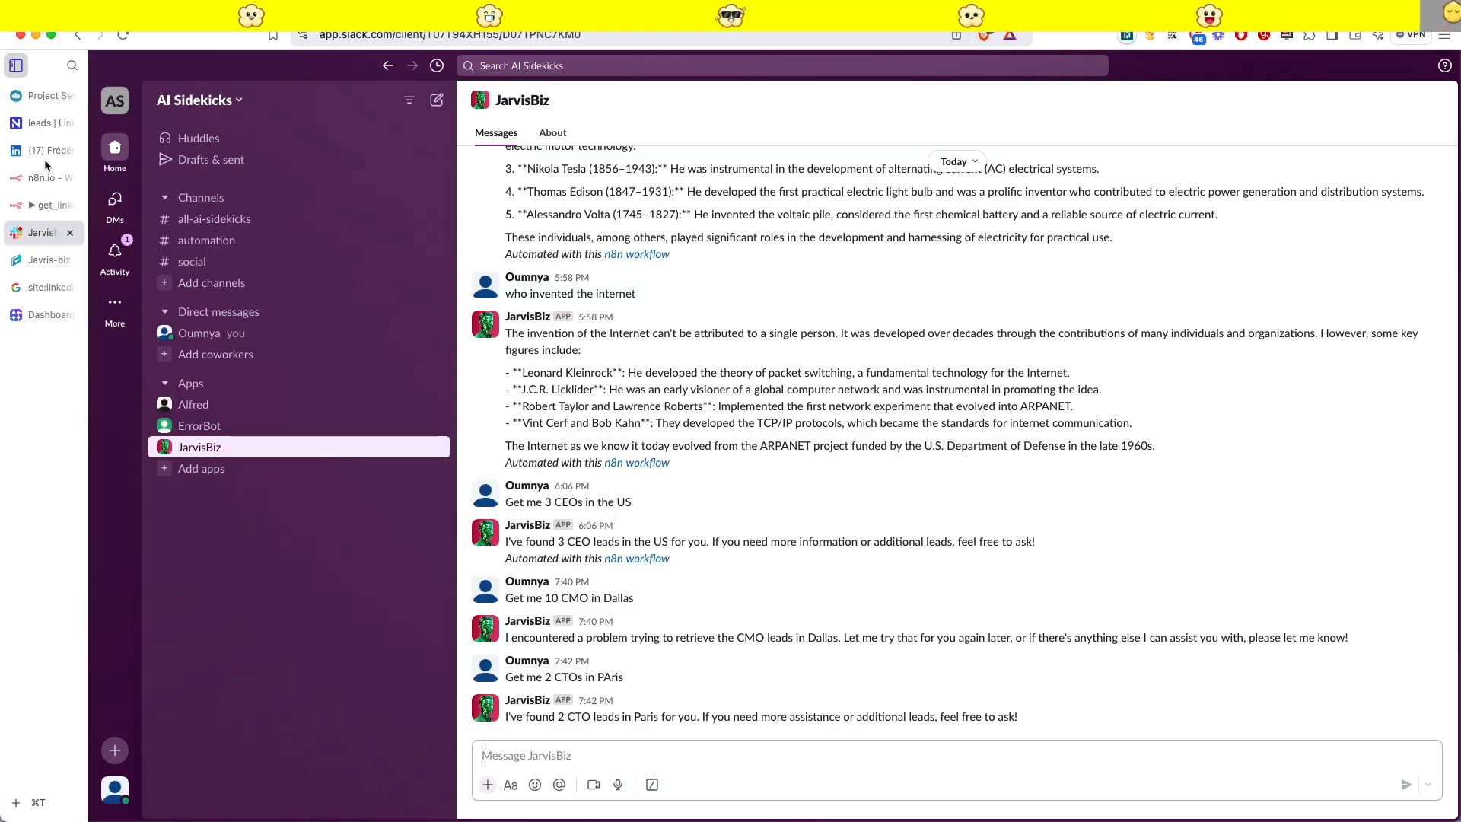
- Group the NocoDB leads table by the campaign field
click(39, 124)
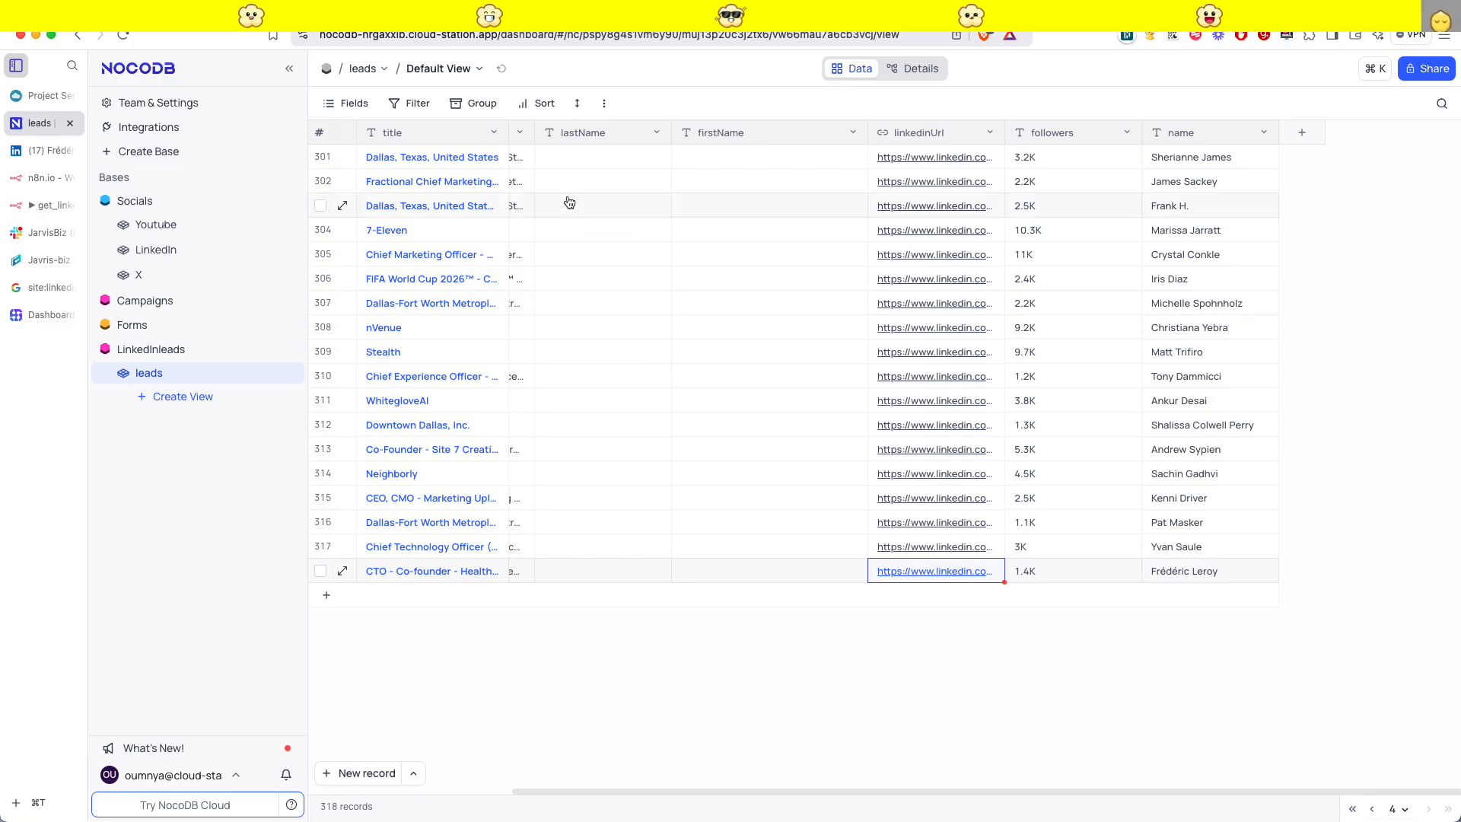
click(484, 107)
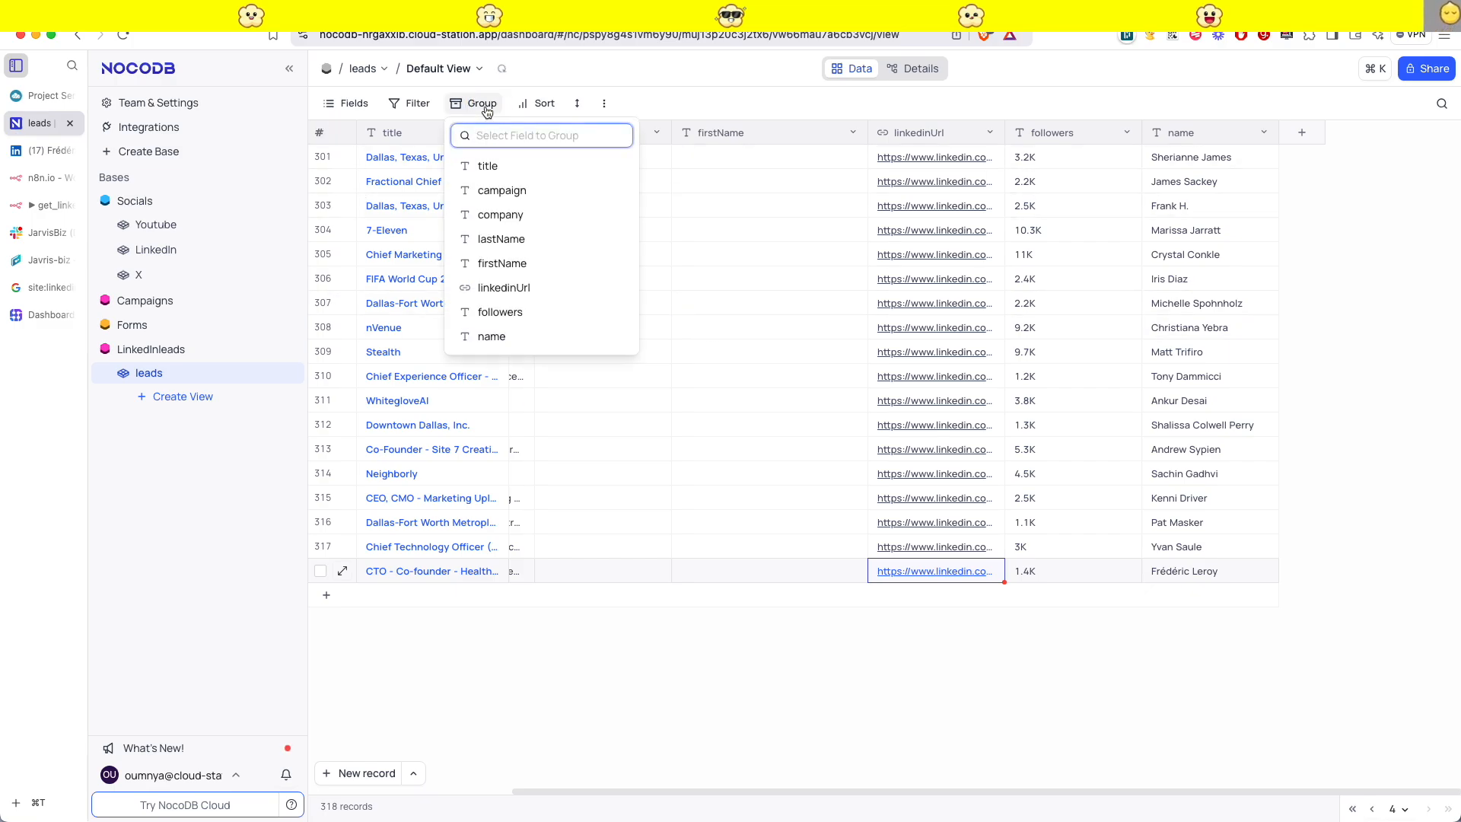
click(513, 192)
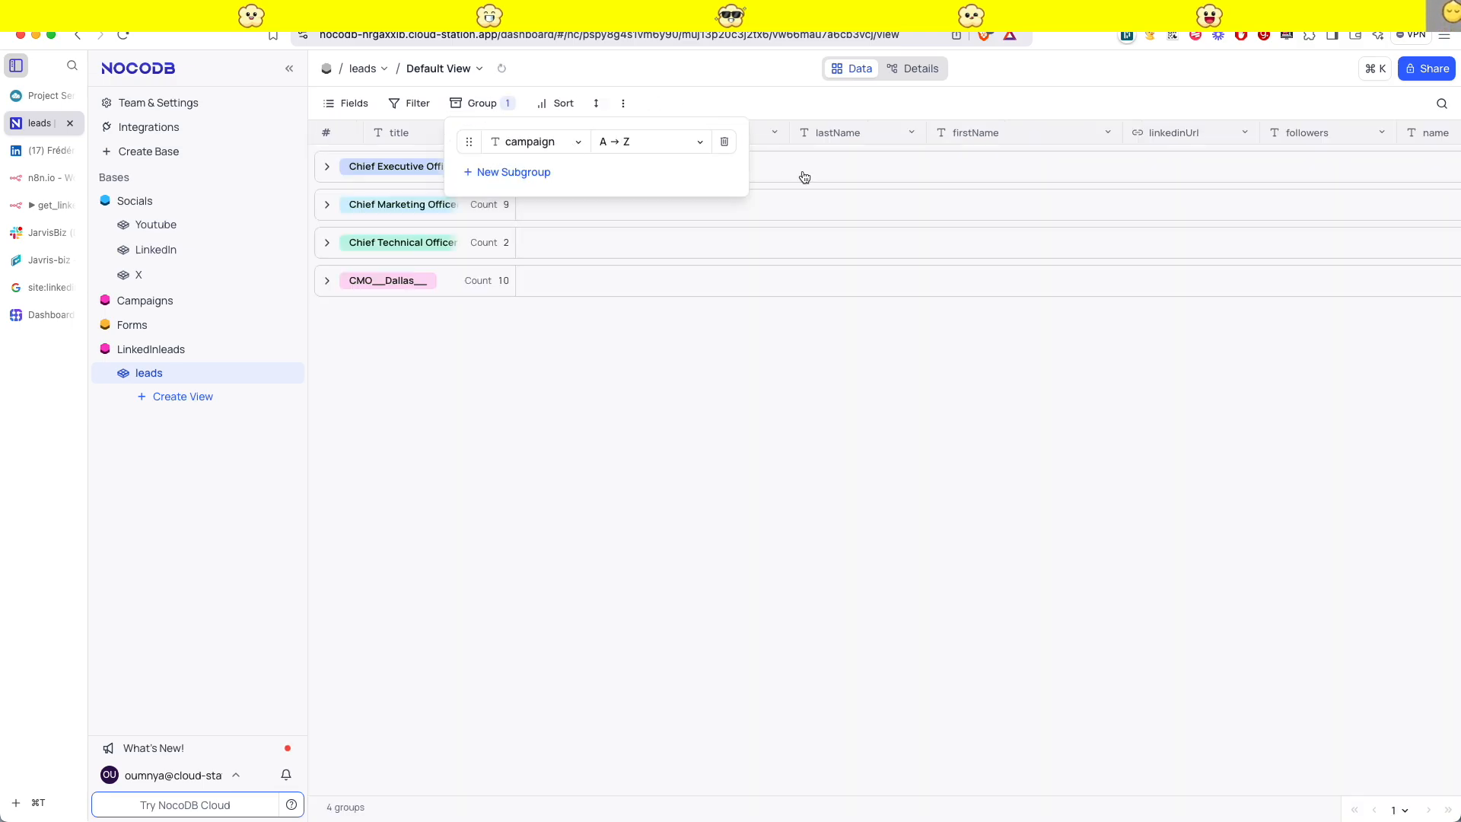
click(690, 71)
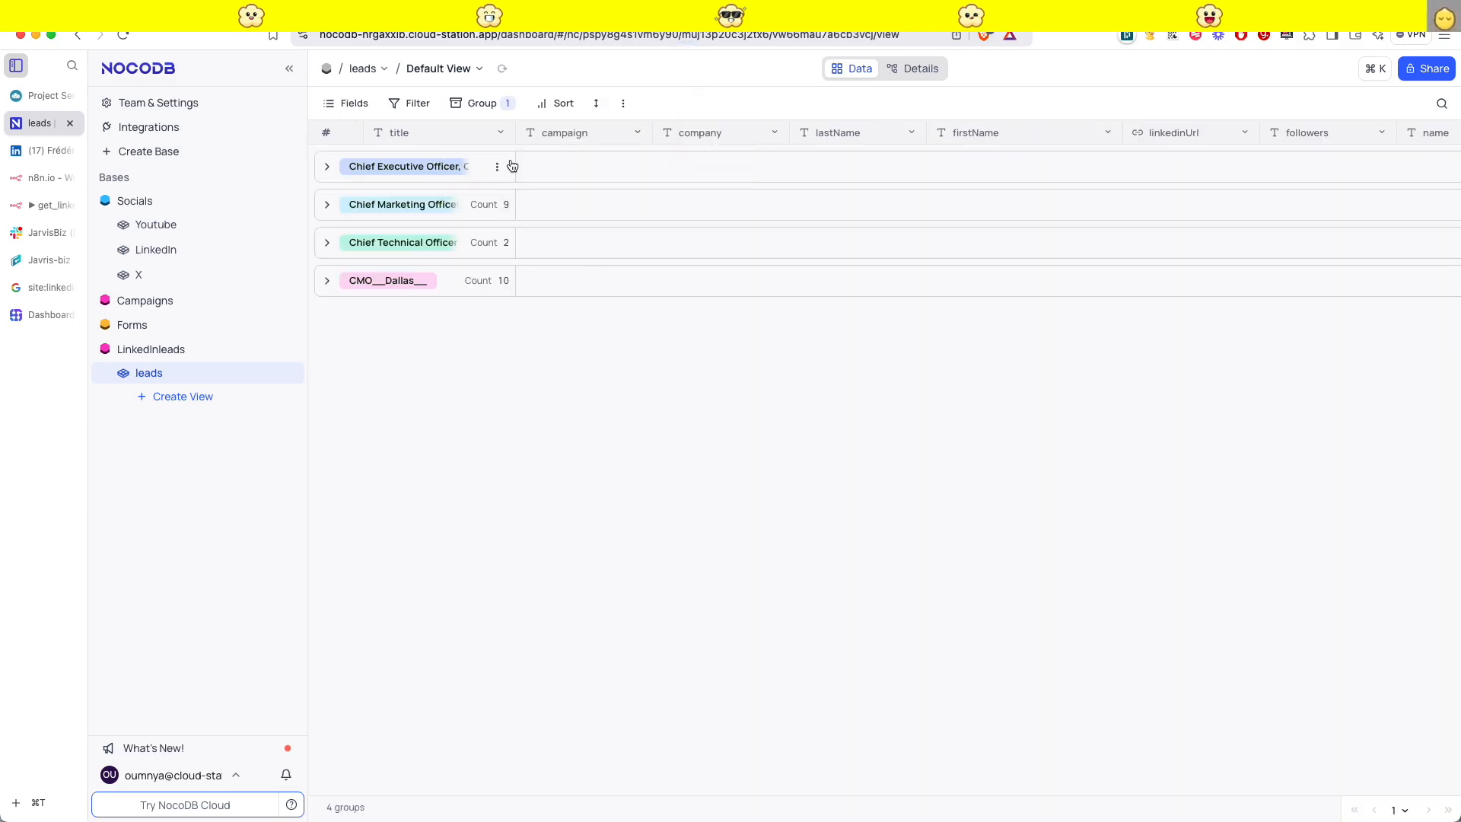
- Expand the Chief Technical Officer campaign group and review its leads across all columns
click(327, 242)
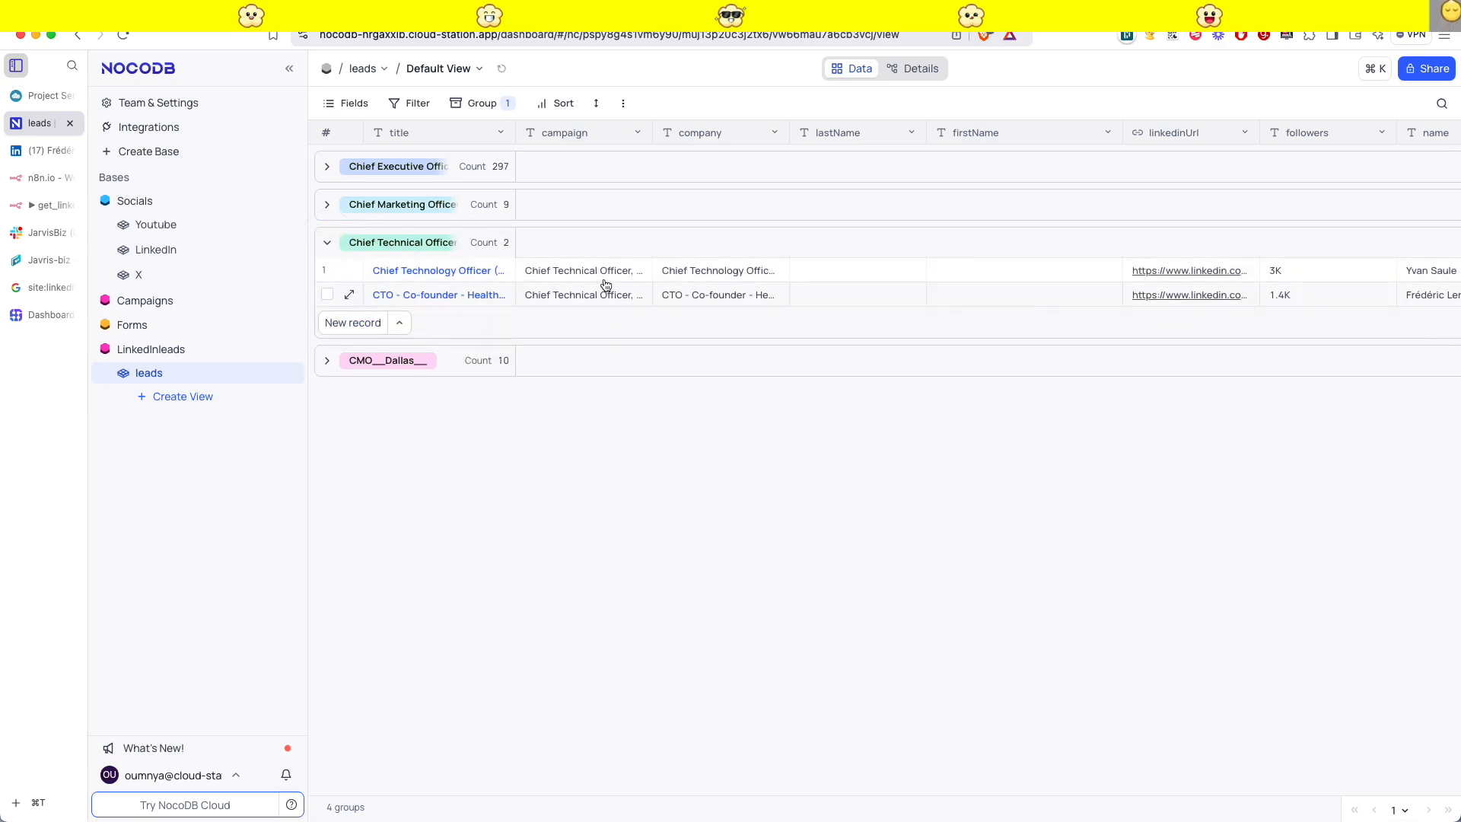
scroll(760, 284, right, 5)
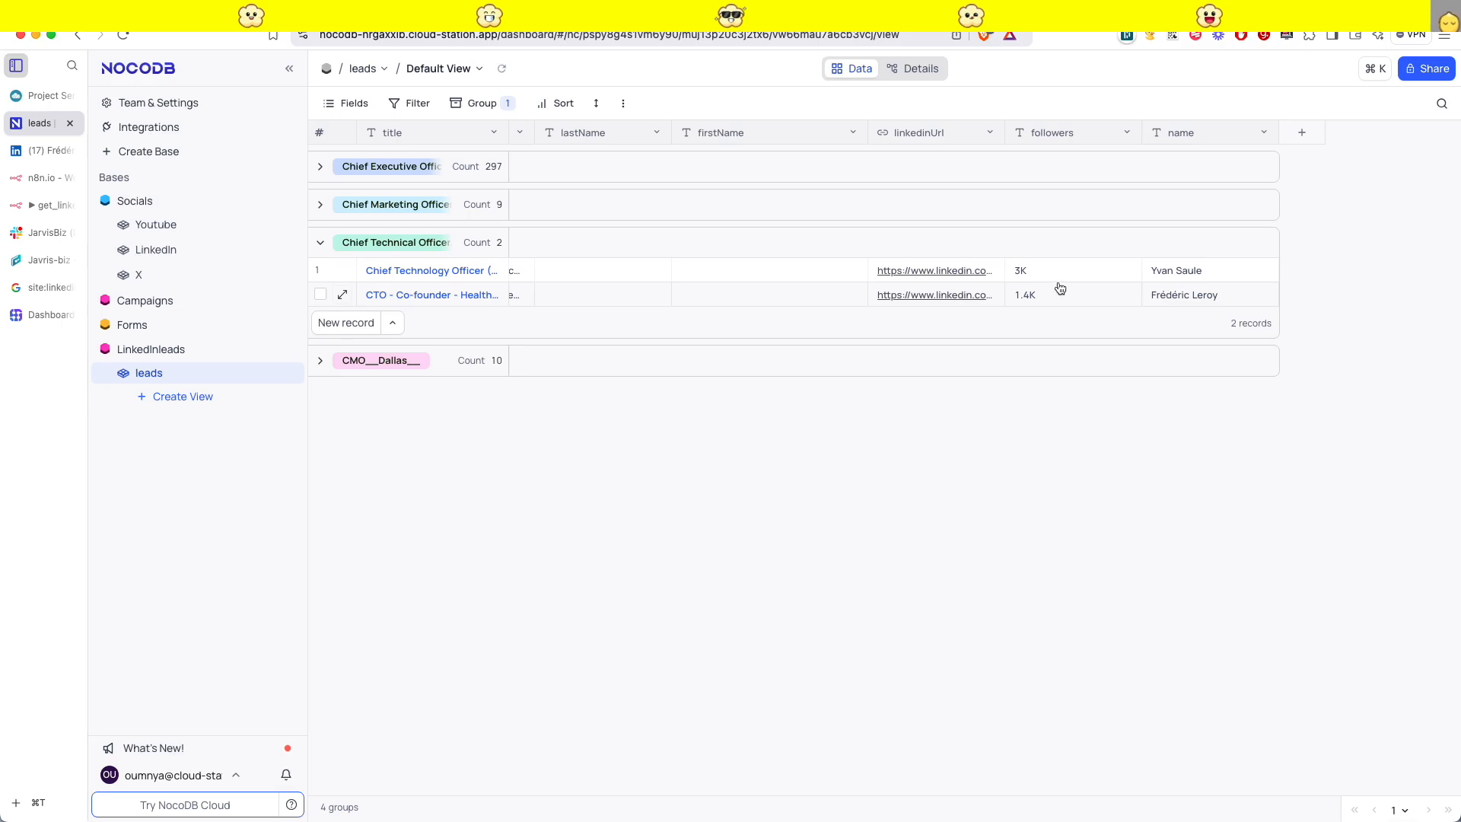
scroll(1013, 295, left, 5)
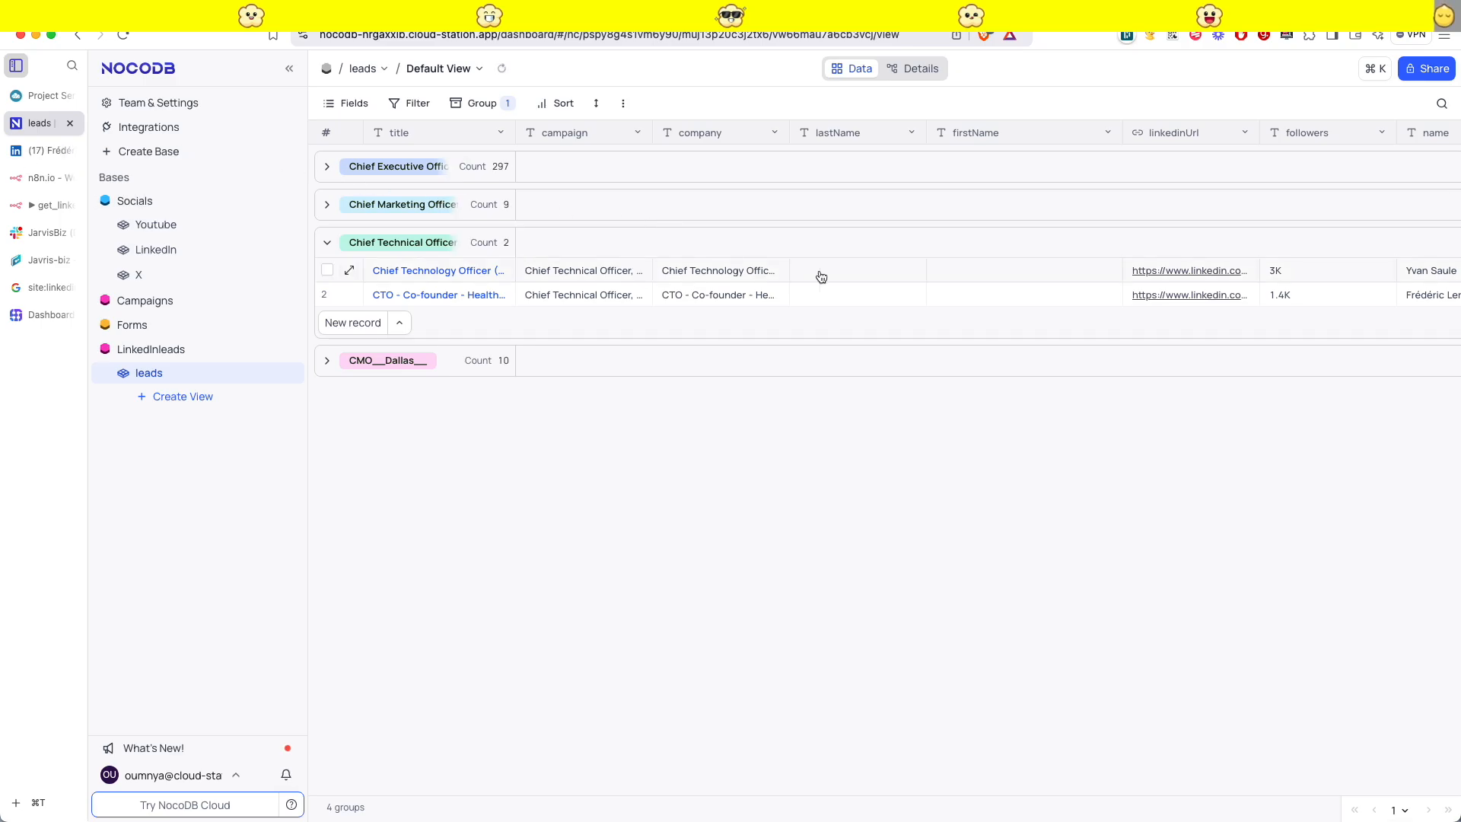
- Collapse the Chief Technical Officer group, expand the CMO__Dallas__ group and review its leads across all columns
click(326, 242)
click(328, 281)
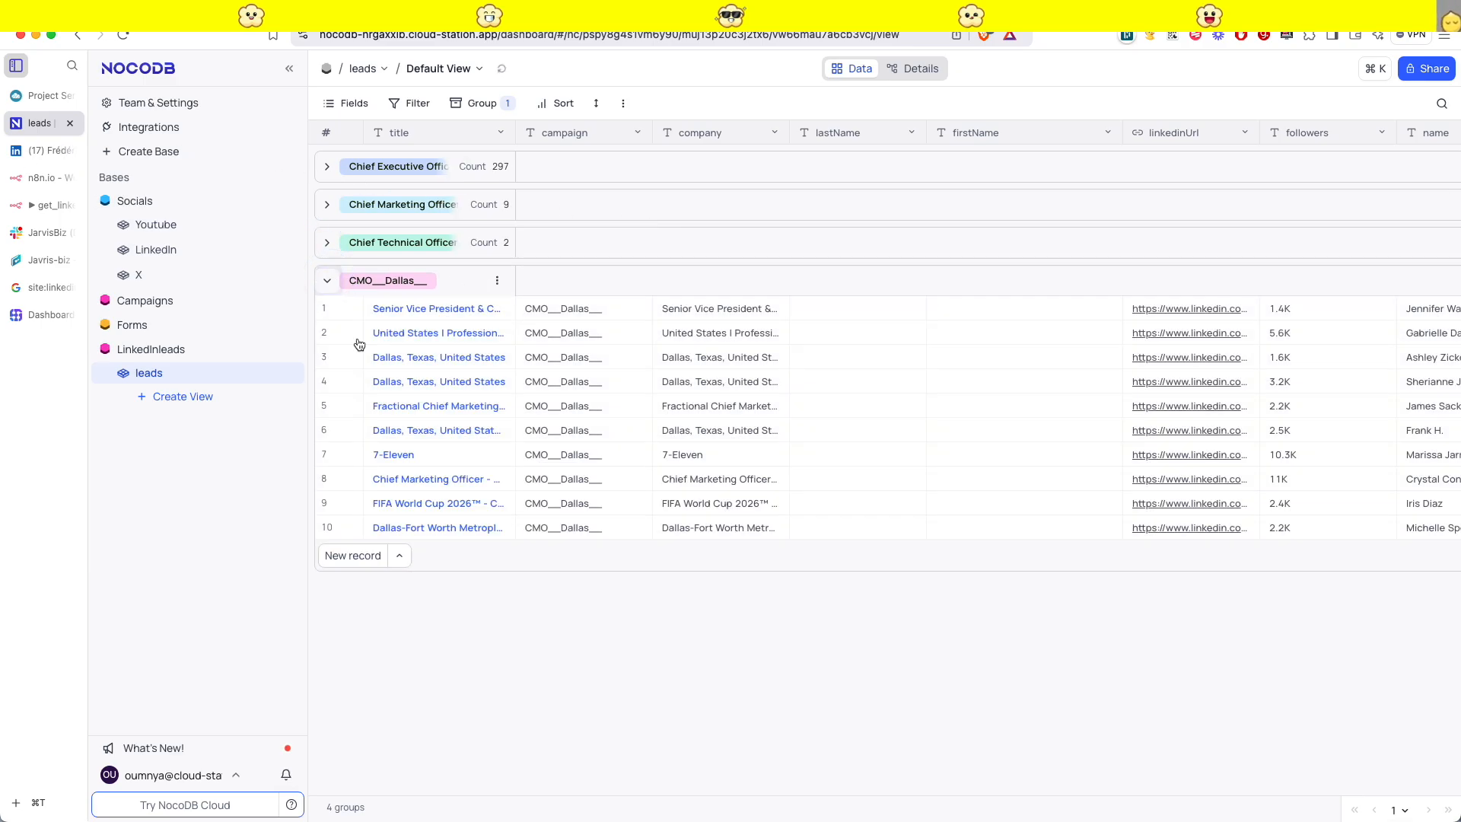
scroll(801, 443, right, 3)
scroll(801, 444, left, 3)
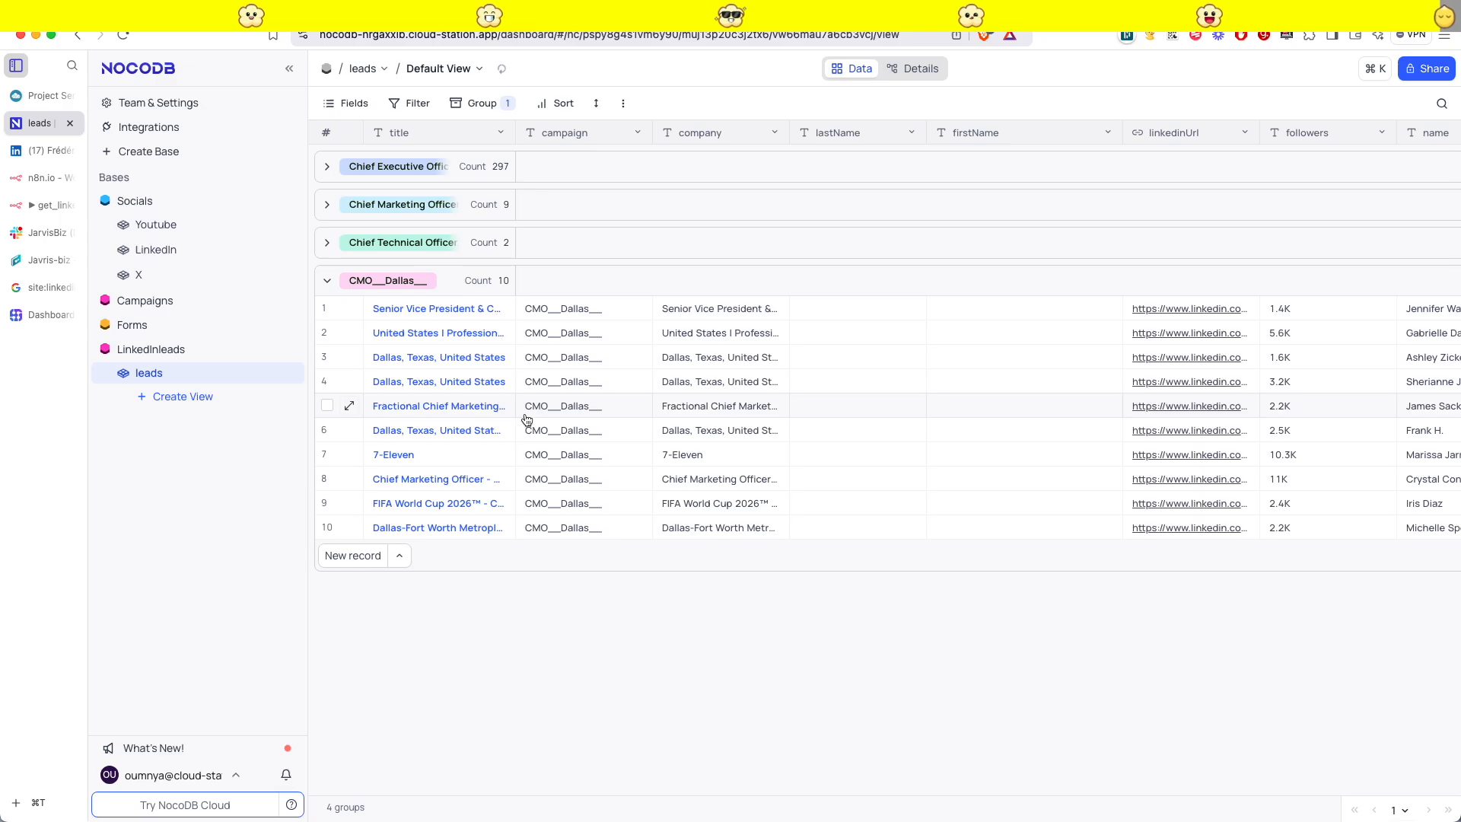
scroll(921, 403, right, 3)
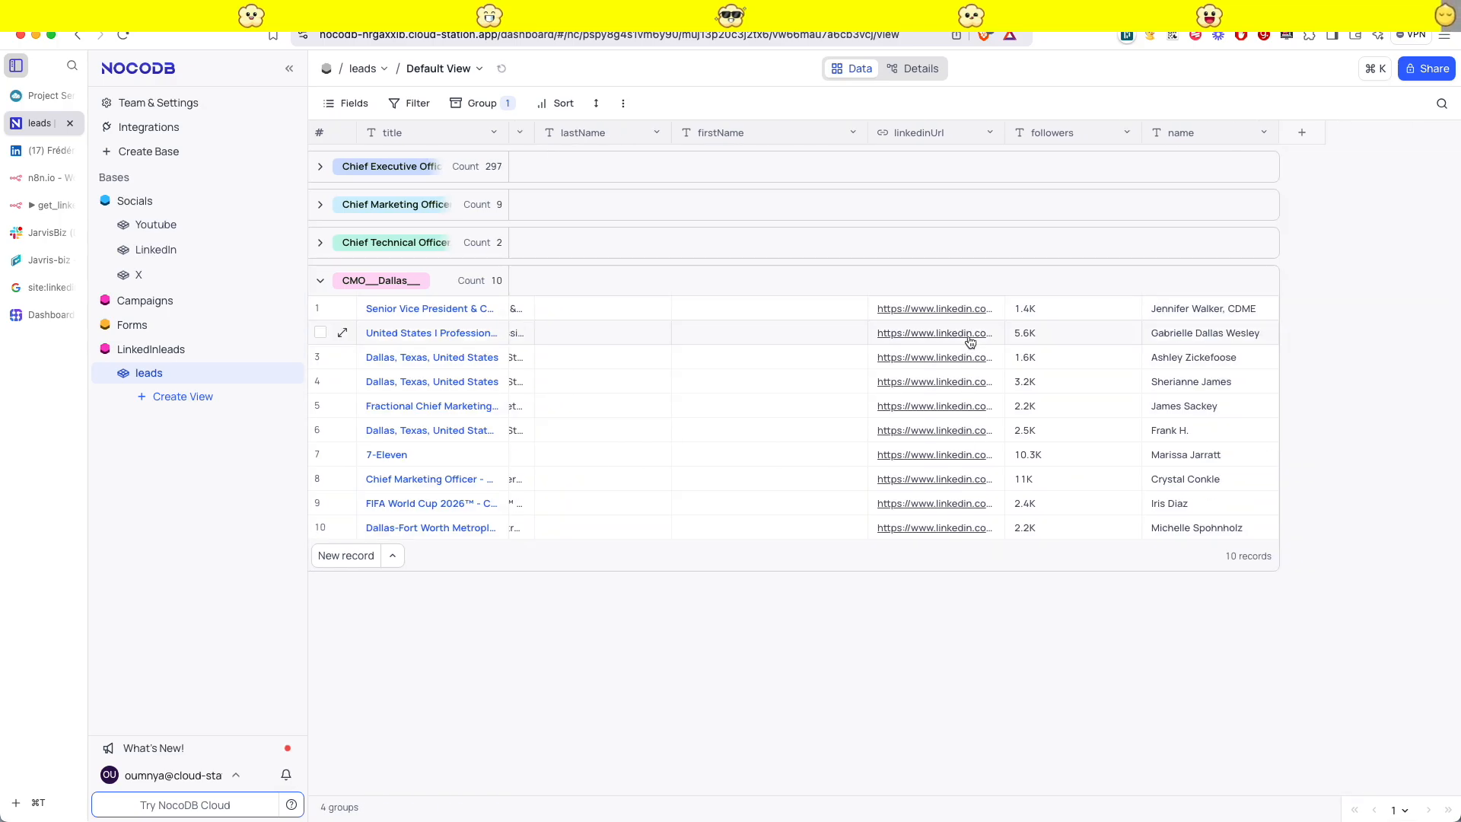
scroll(752, 435, left, 3)
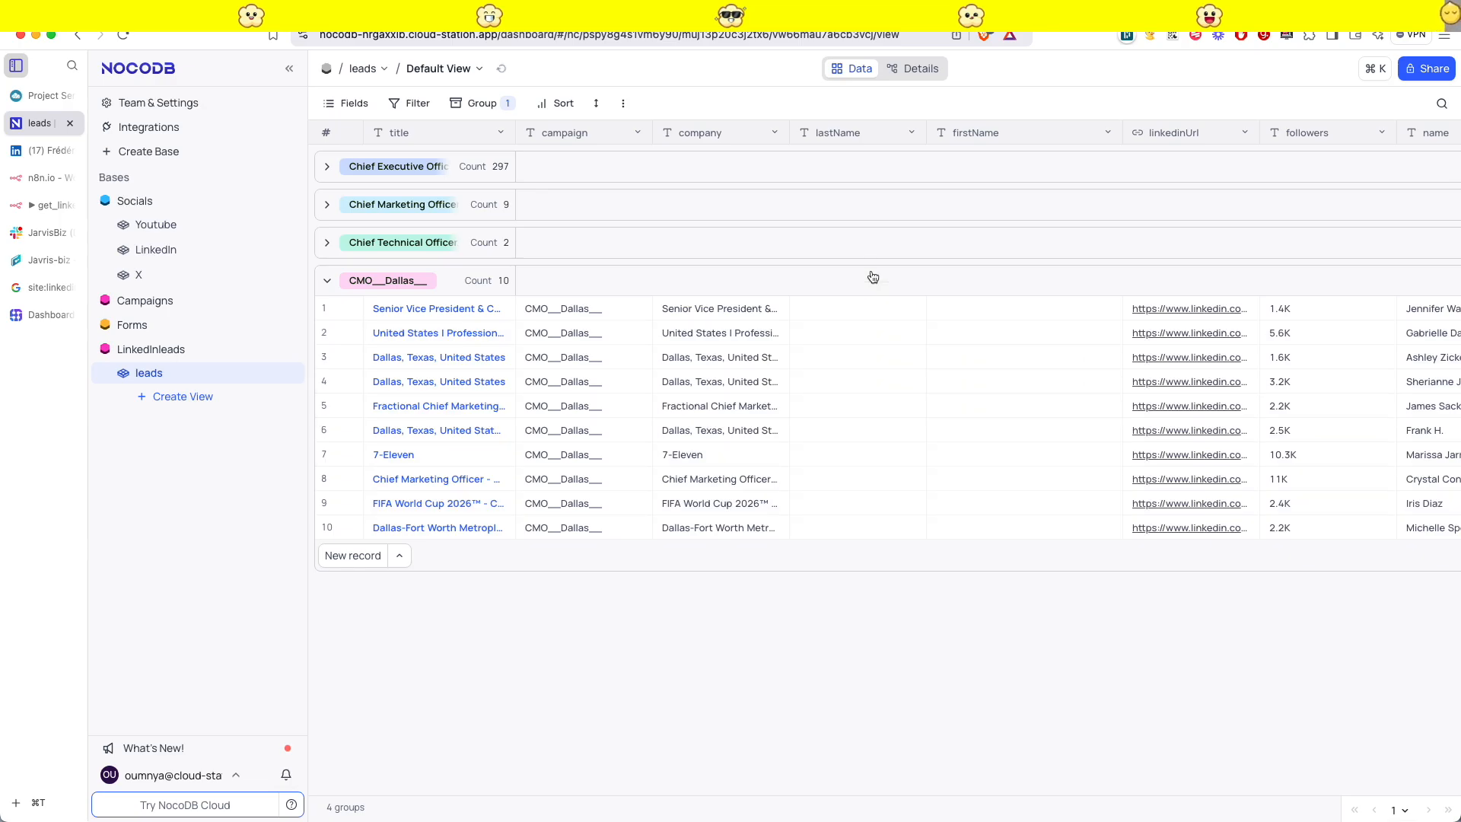
scroll(1041, 385, right, 5)
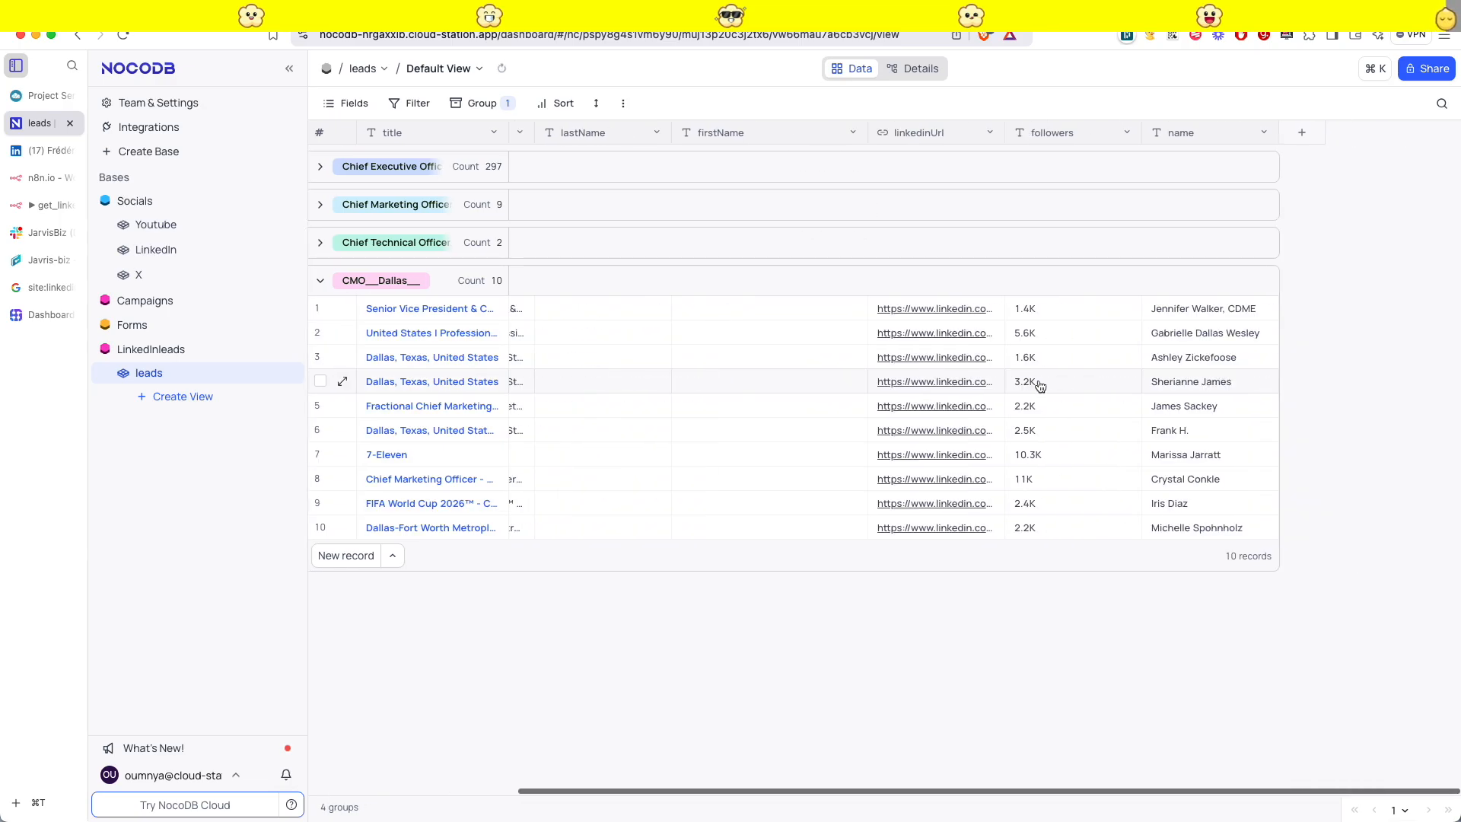